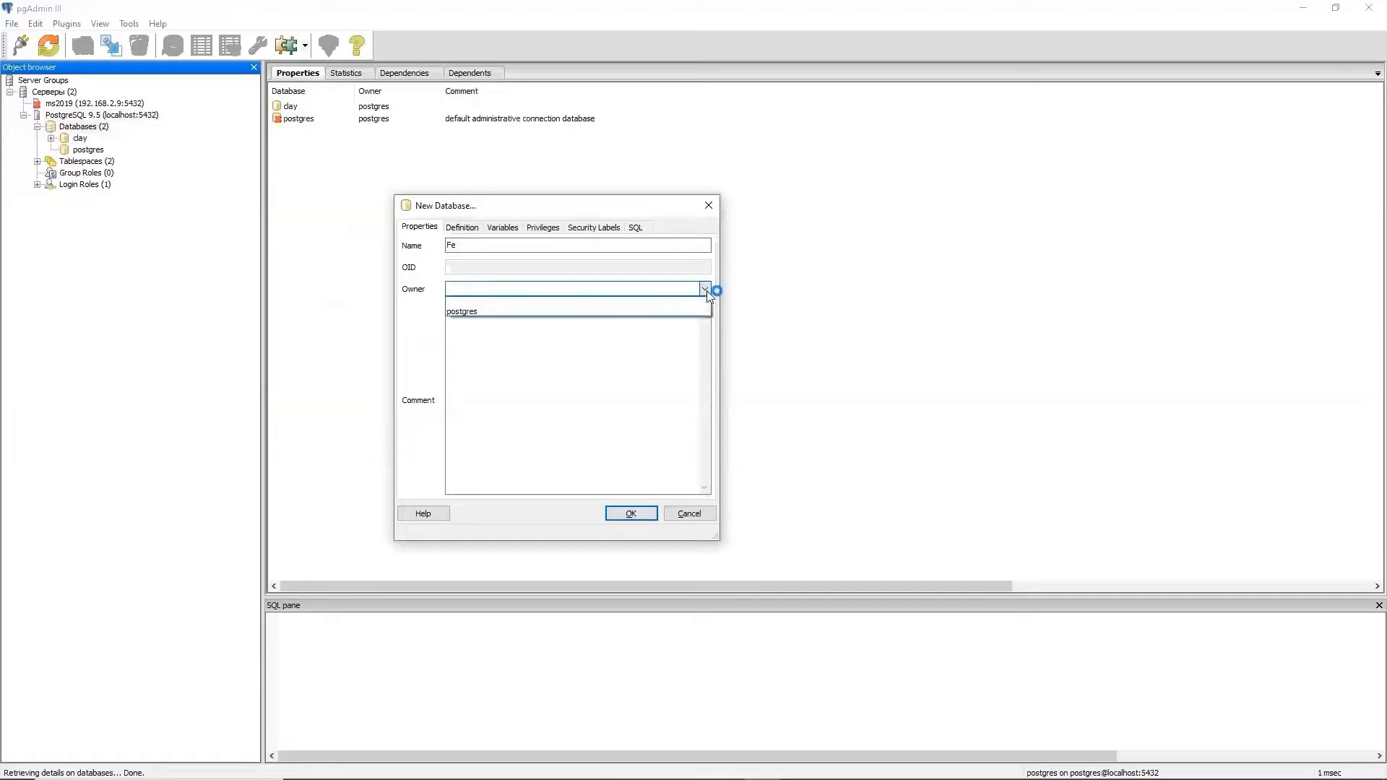
# Assign postgres as the owner of the new database Fe and create it.
pyautogui.click(663, 312)
pyautogui.click(630, 514)
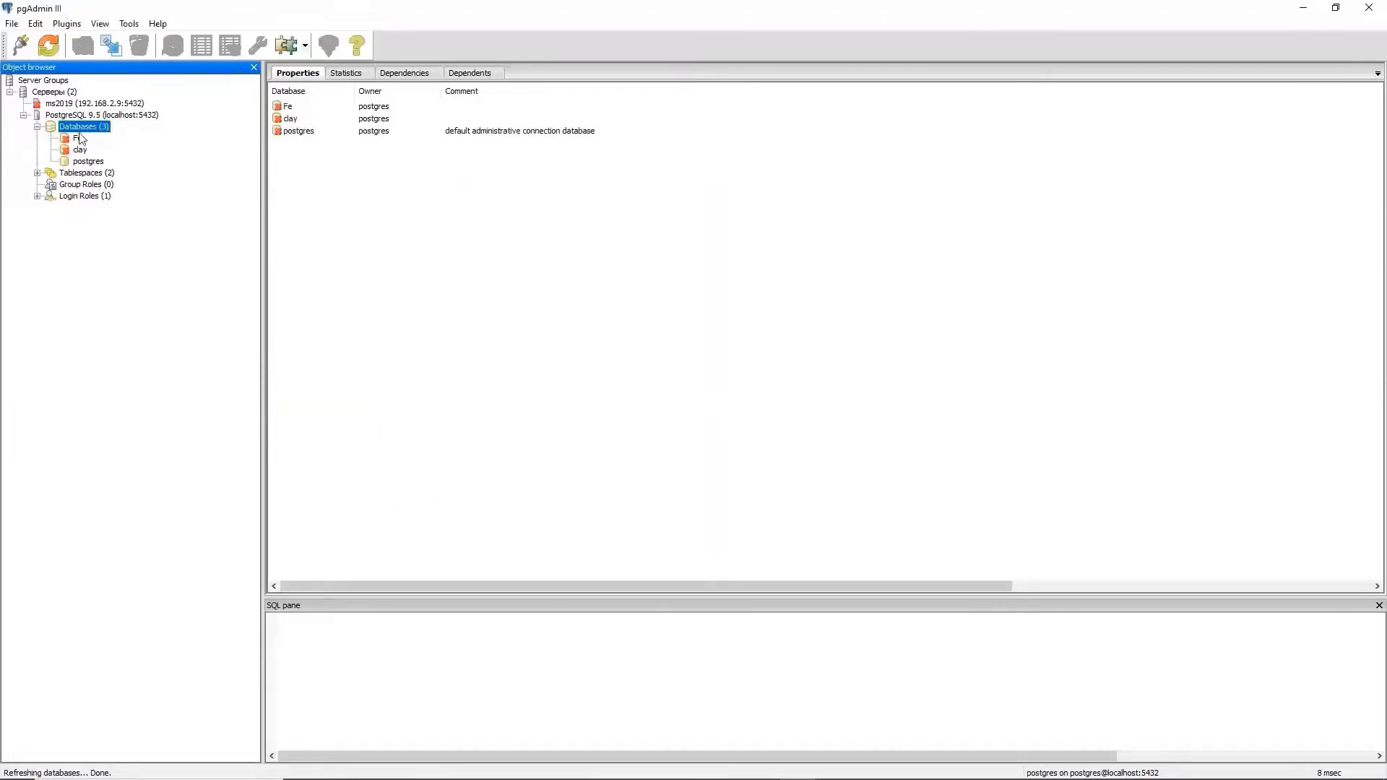
# Restore the Fe database from Ferrum_eng.backup using the role name postgres.
pyautogui.click(78, 138)
pyautogui.rightClick(79, 139)
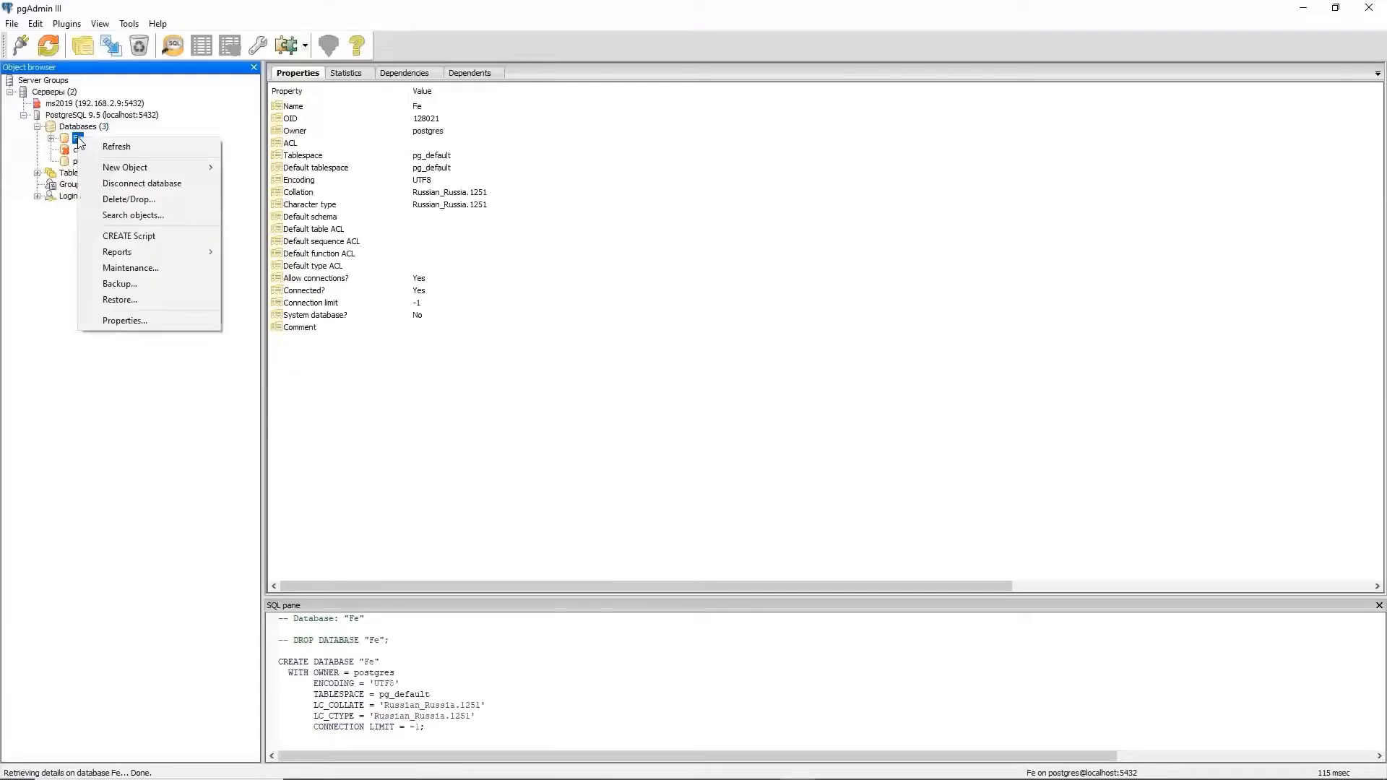
pyautogui.click(147, 297)
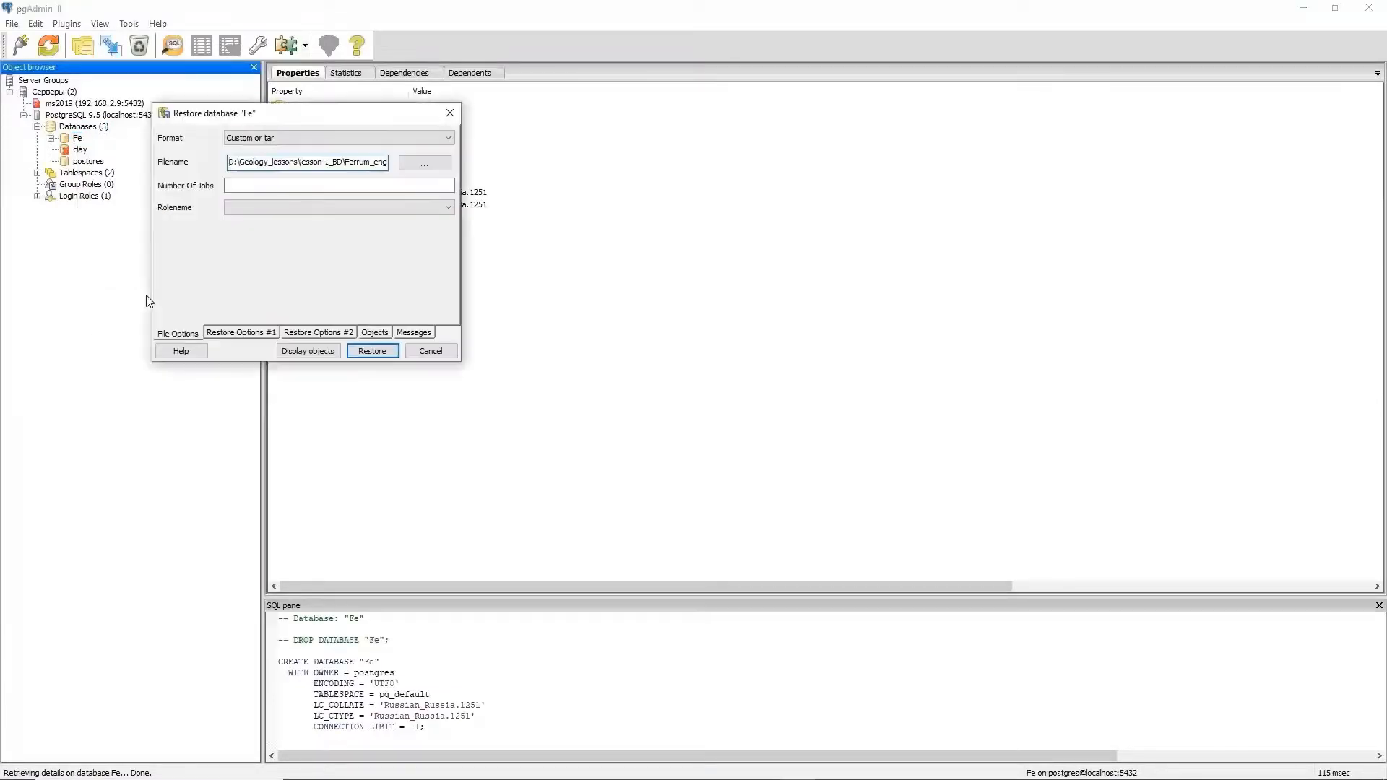
pyautogui.click(425, 163)
pyautogui.click(365, 230)
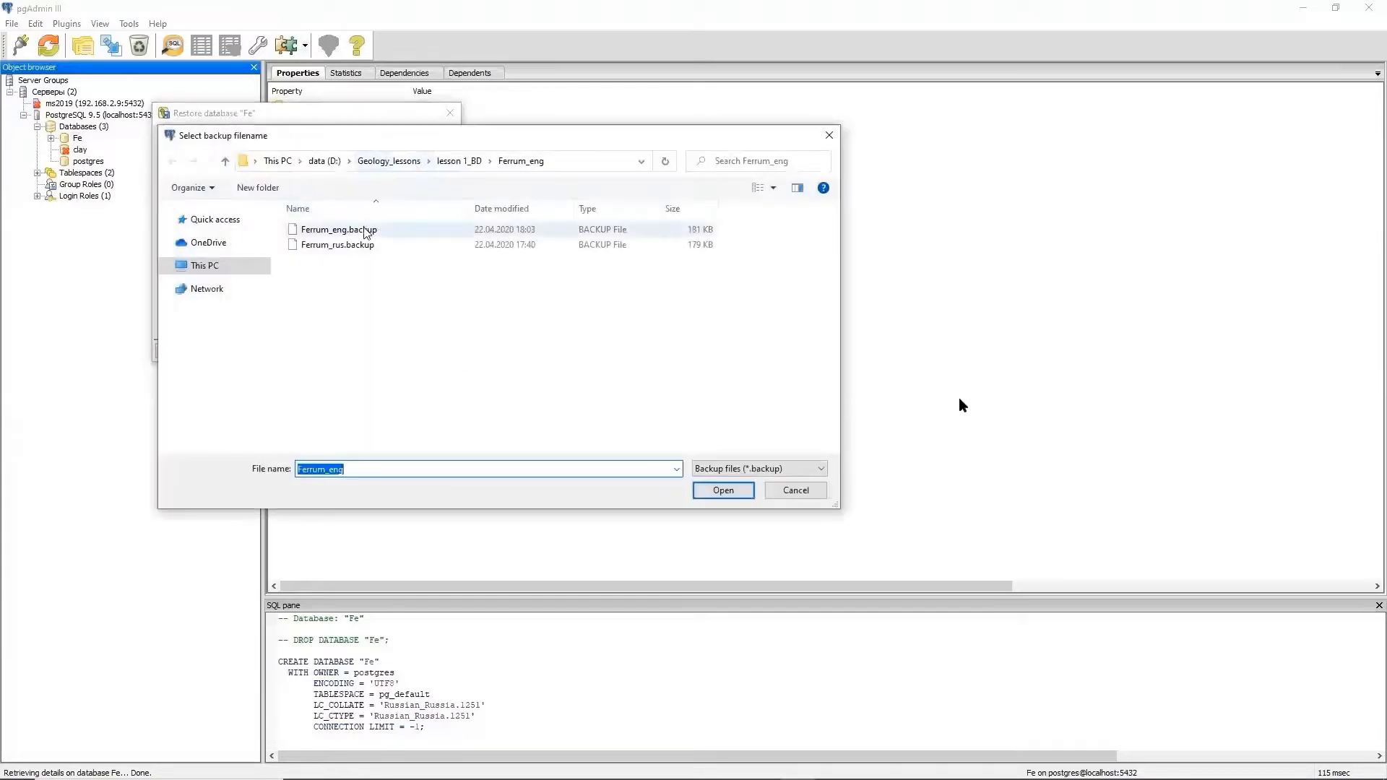
pyautogui.doubleClick(365, 230)
pyautogui.click(335, 207)
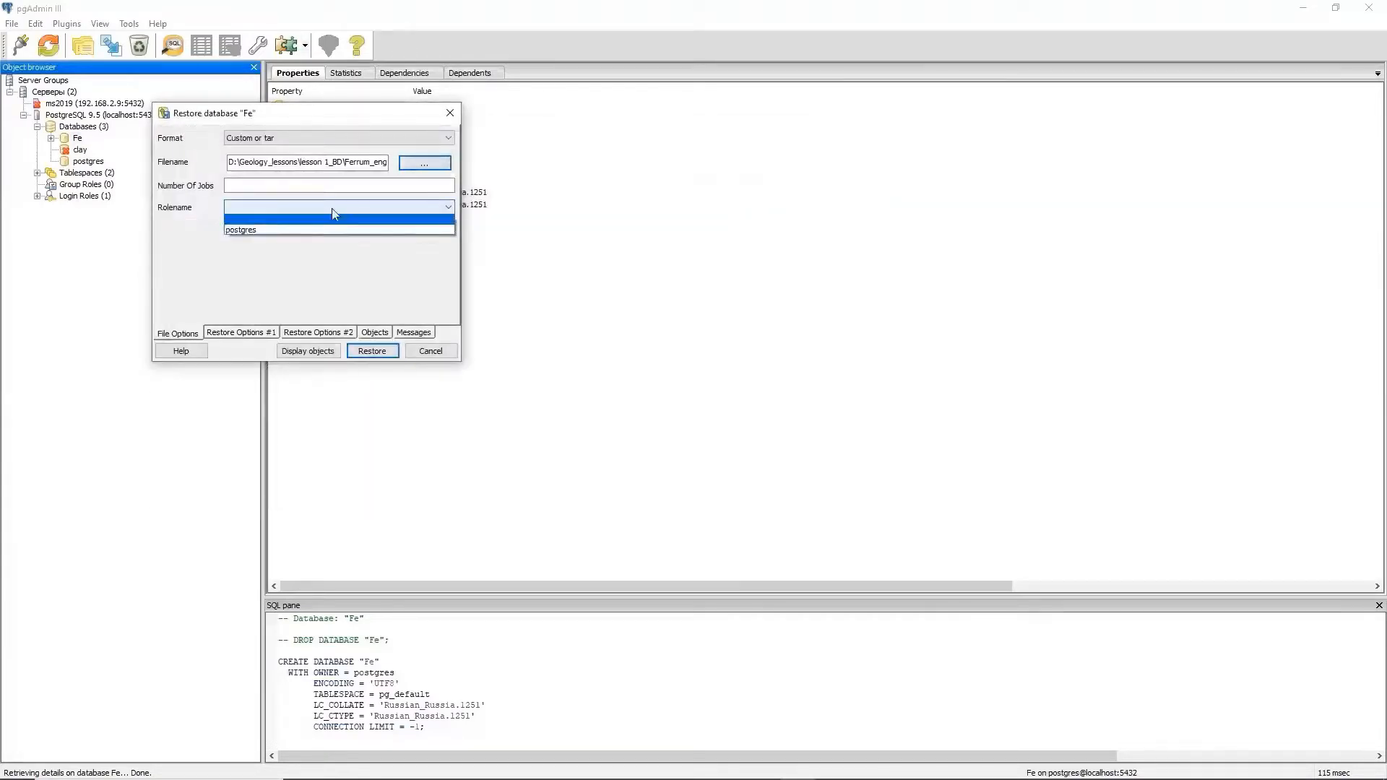
pyautogui.click(332, 230)
pyautogui.click(368, 351)
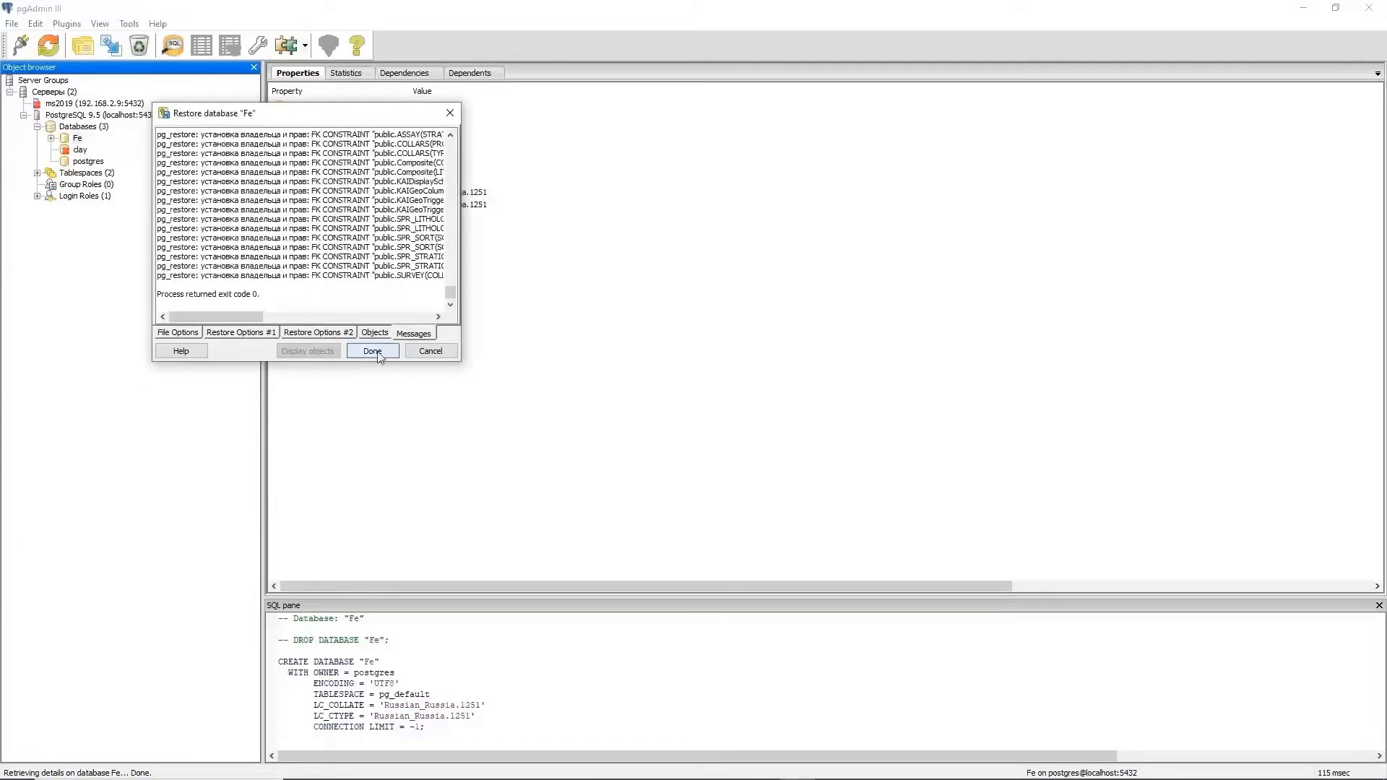
pyautogui.click(372, 351)
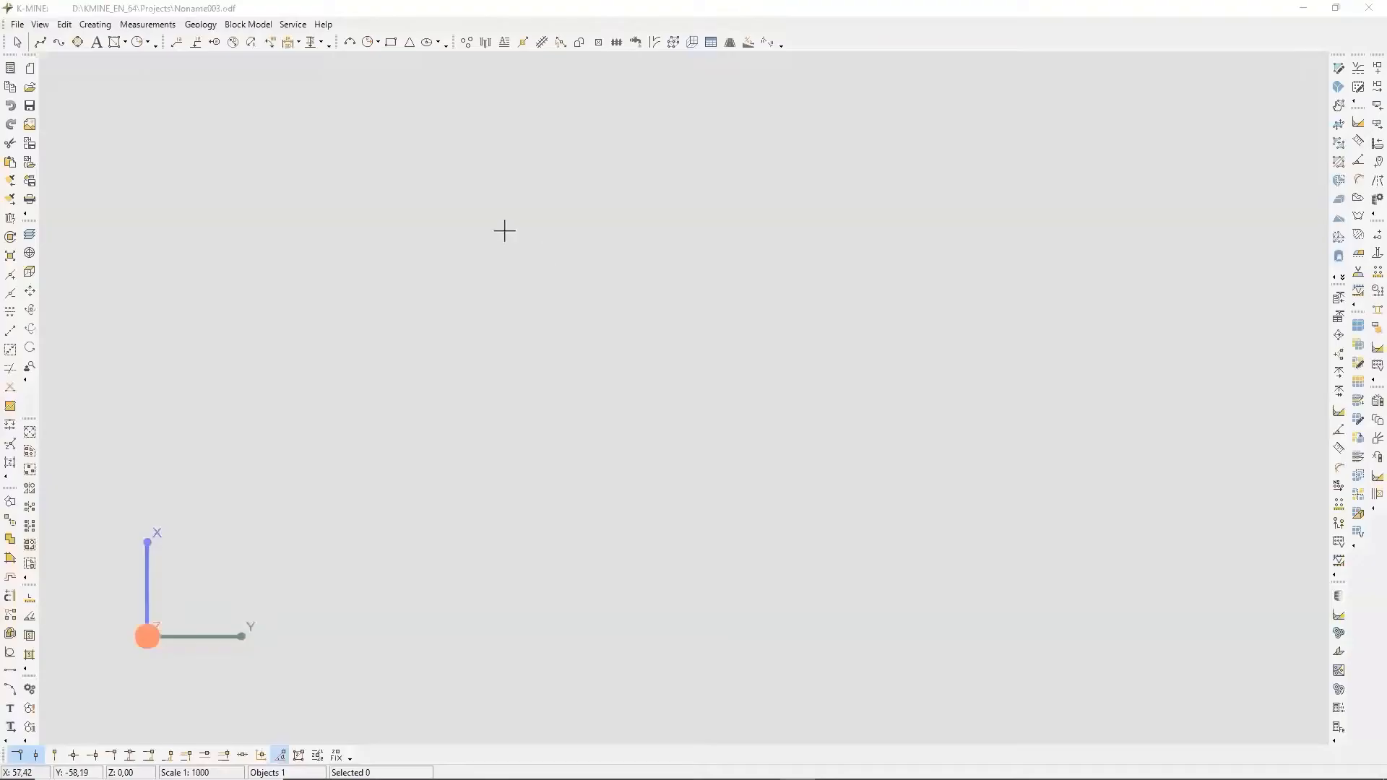
# Switch to K-MINE and open the connection list of the Drillhole DB.
pyautogui.click(200, 25)
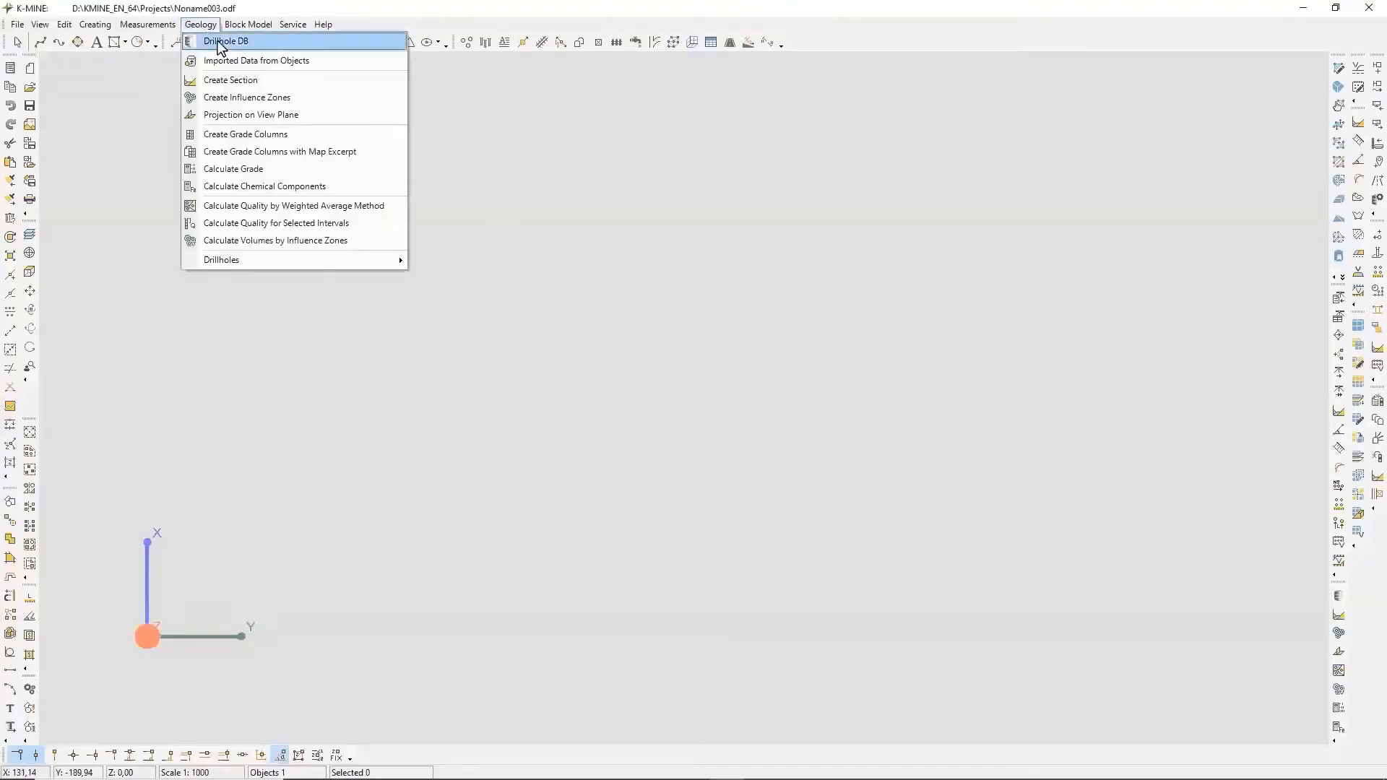
pyautogui.click(221, 42)
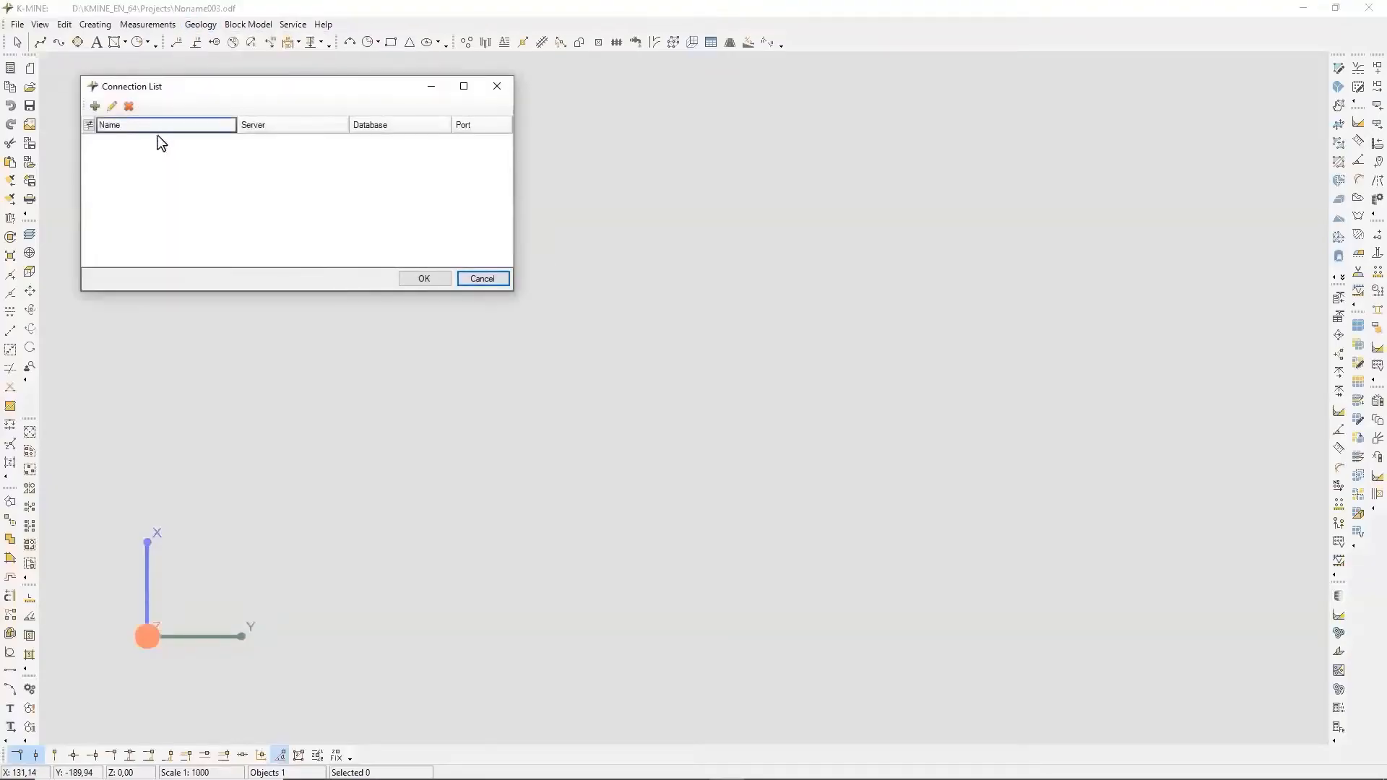
pyautogui.moveTo(164, 87); pyautogui.dragTo(543, 239)
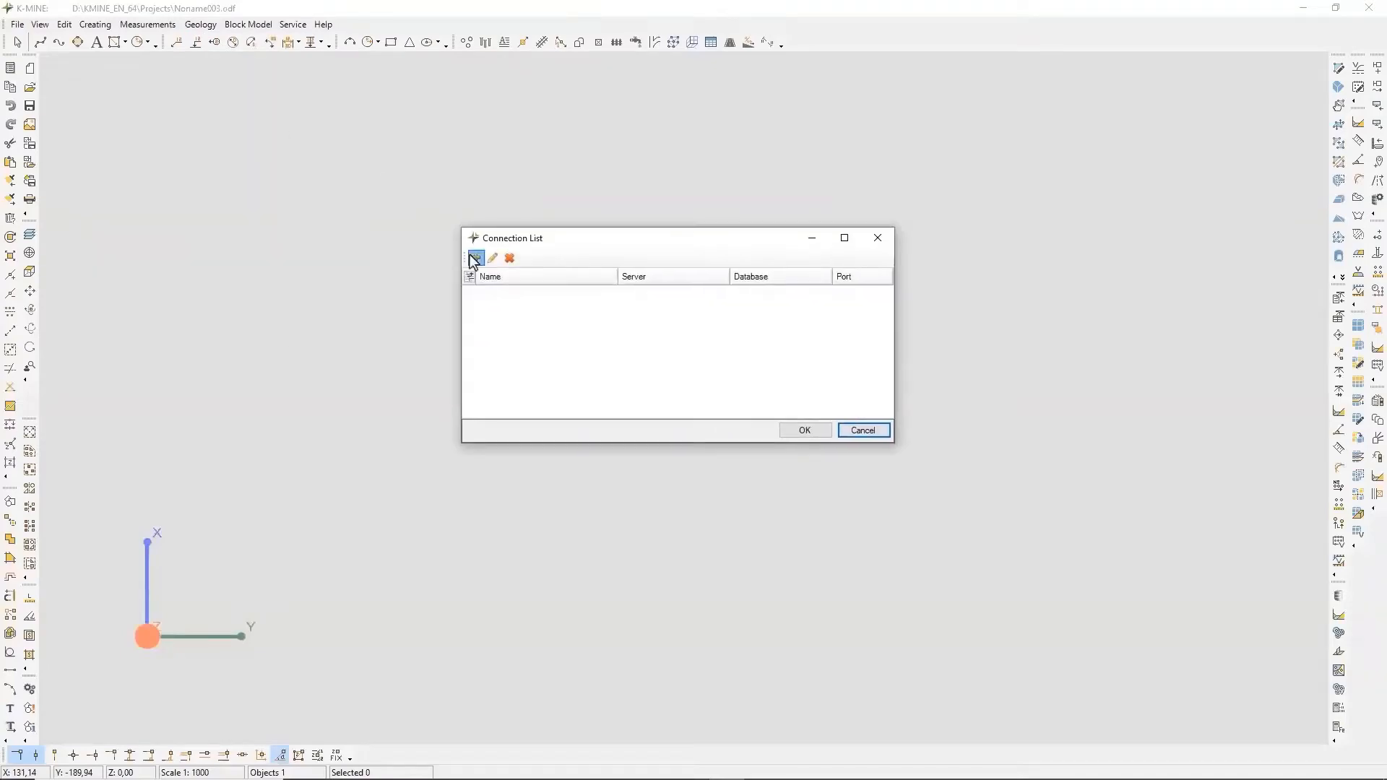
# Add a new connection to localhost with the user postgres and enter the database password.
pyautogui.click(475, 258)
pyautogui.moveTo(268, 106); pyautogui.dragTo(339, 241)
pyautogui.click(281, 326)
pyautogui.click(281, 327)
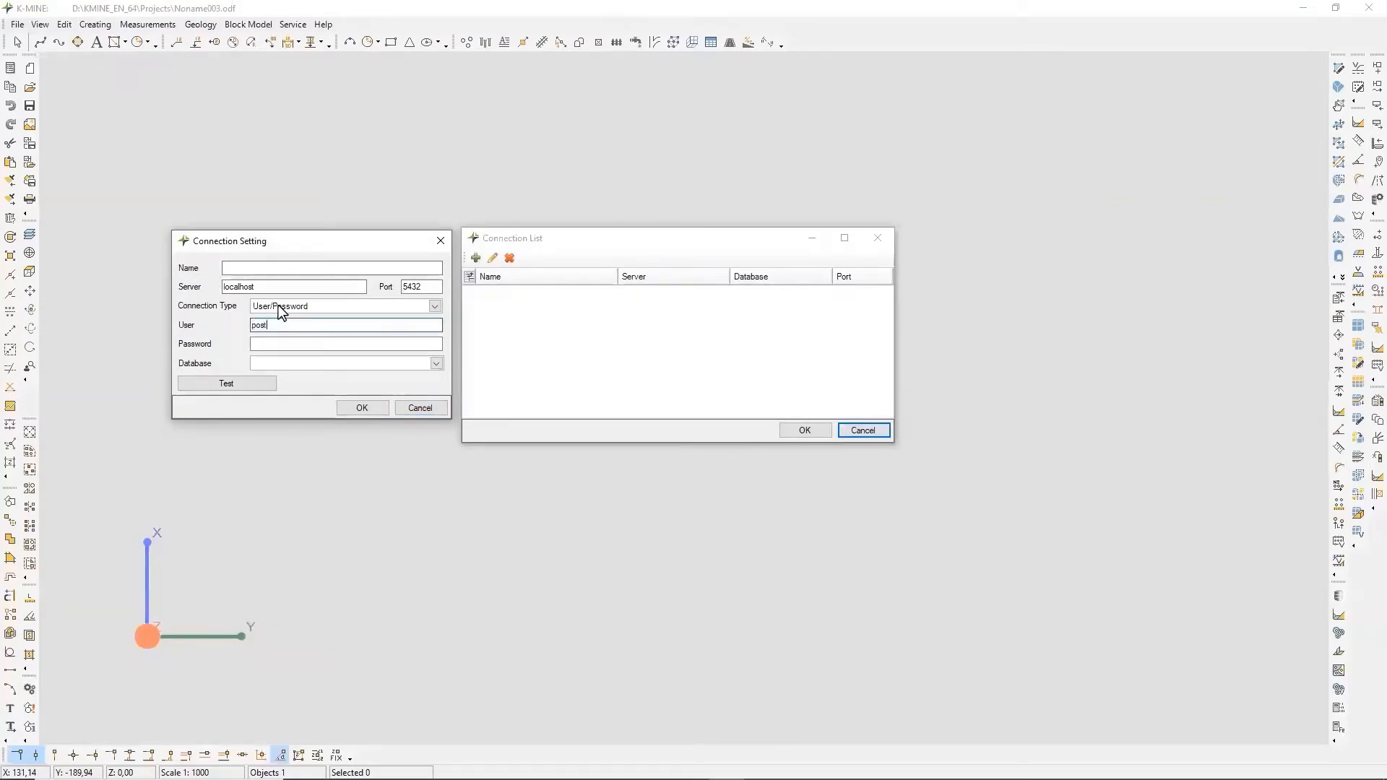
pyautogui.click(317, 344)
# Choose Fe as the connection's database, test and save the connection, and open the drillhole database with it.
pyautogui.click(315, 364)
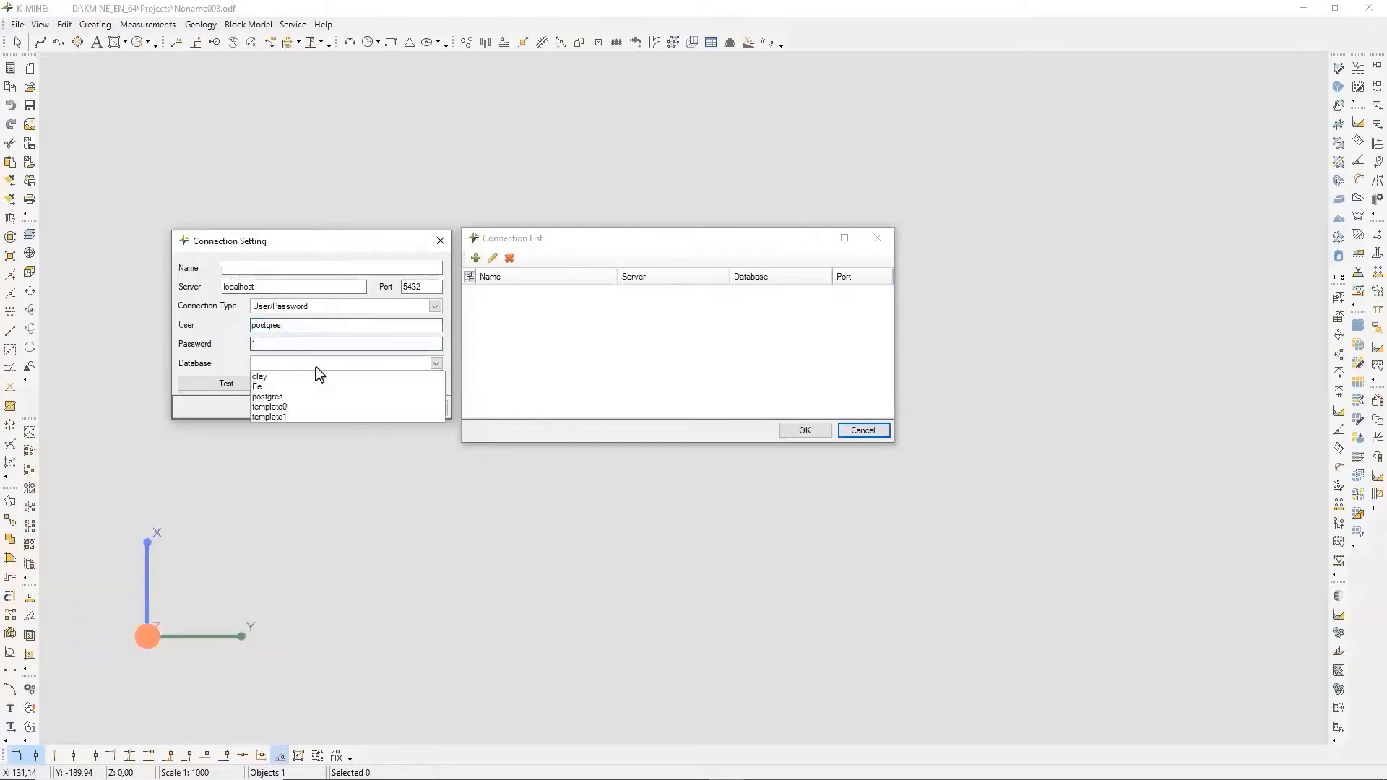
pyautogui.click(274, 387)
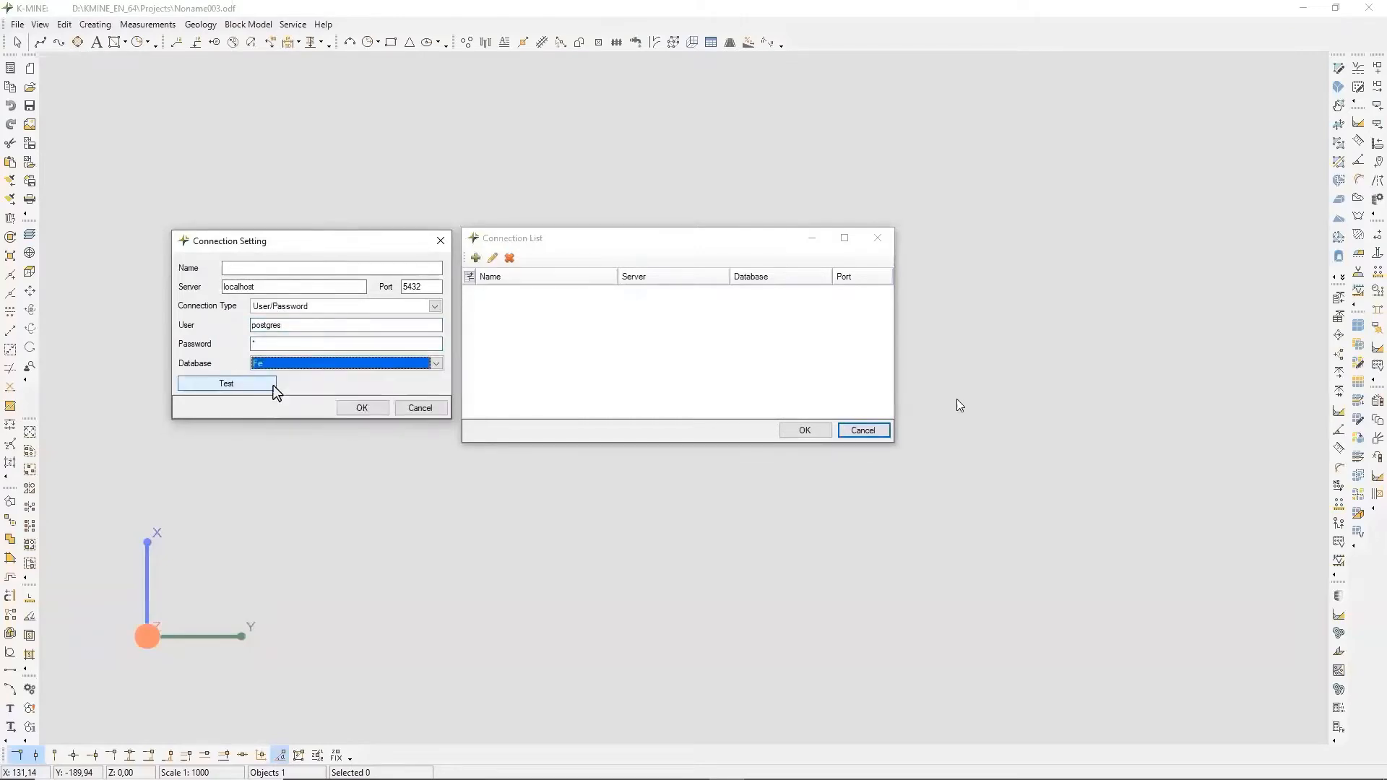
pyautogui.click(245, 384)
pyautogui.click(699, 438)
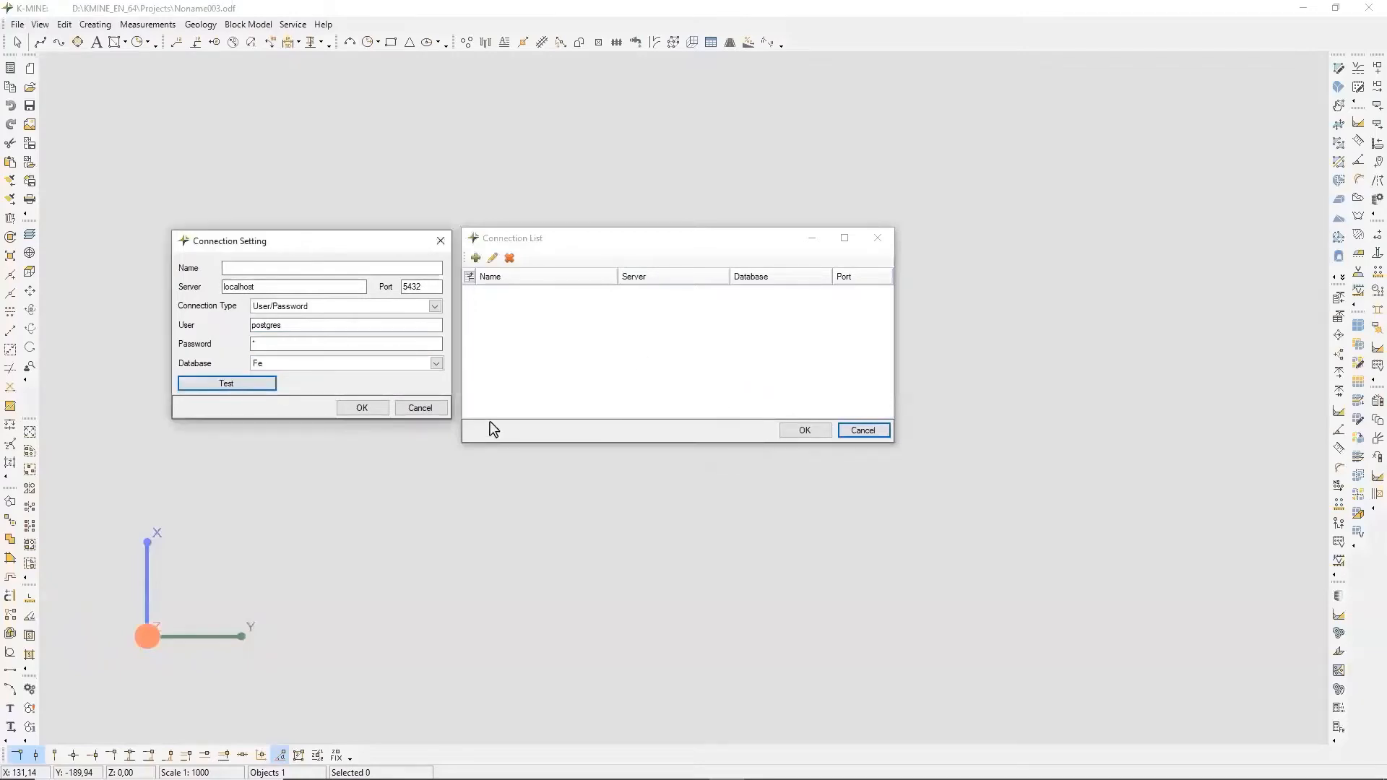
pyautogui.click(363, 408)
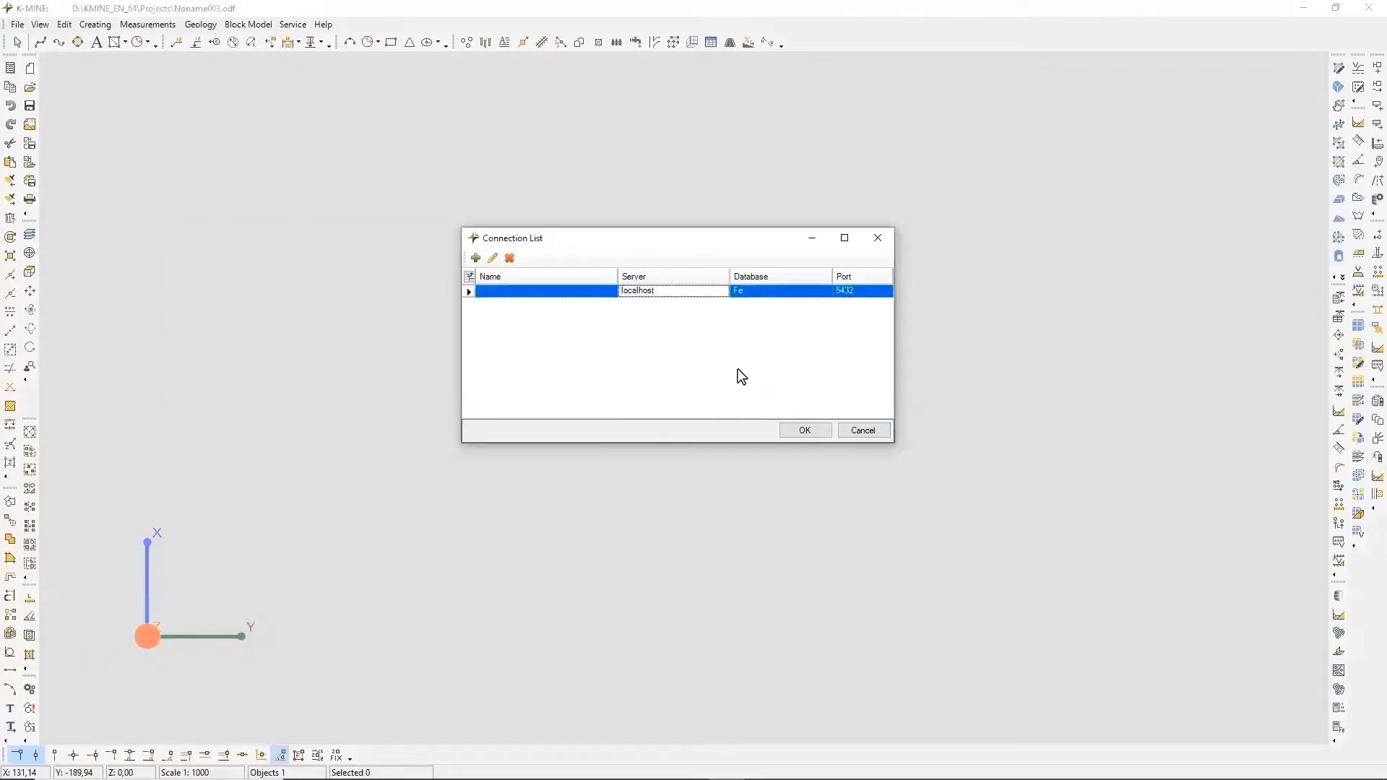
pyautogui.click(795, 439)
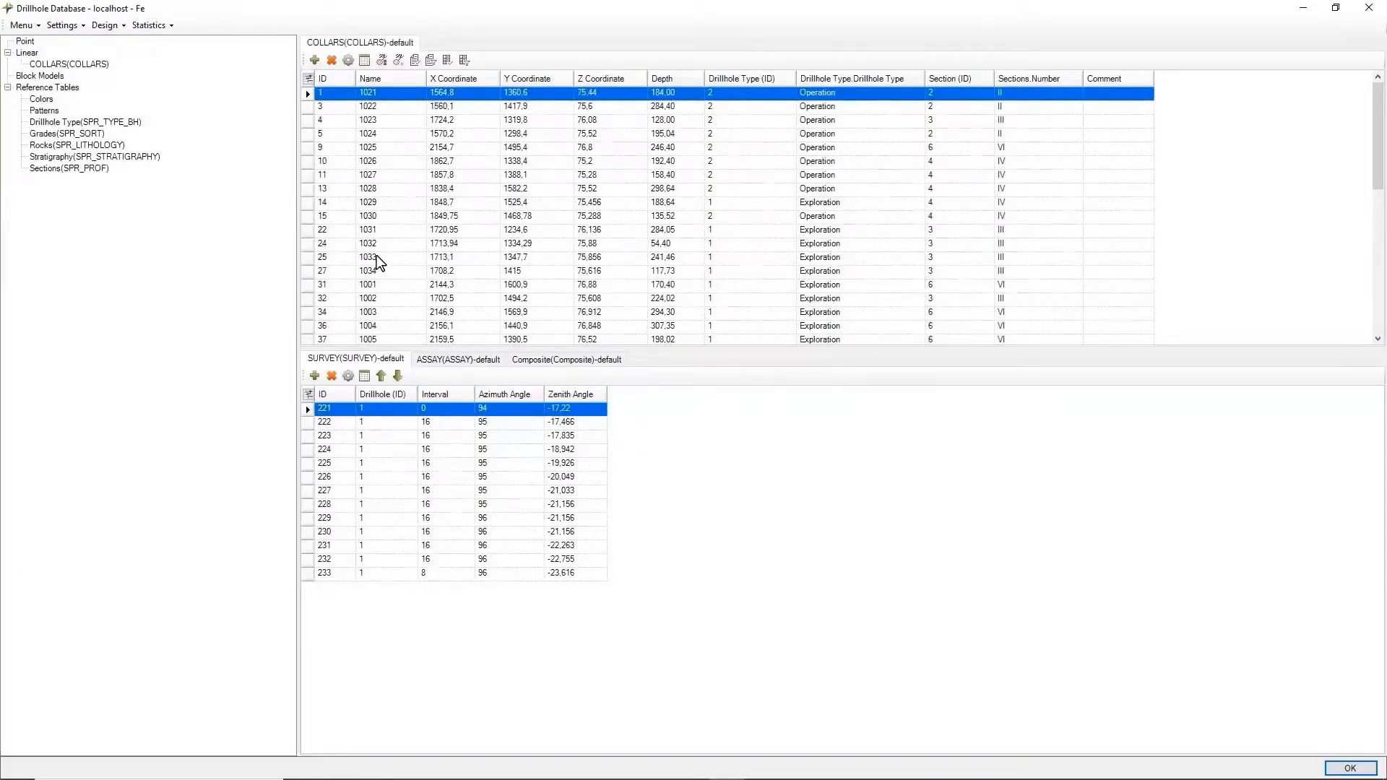
# Examine the ASSAY and Composite tables, including the composite samples of drillholes 1022 and 1023.
pyautogui.click(439, 359)
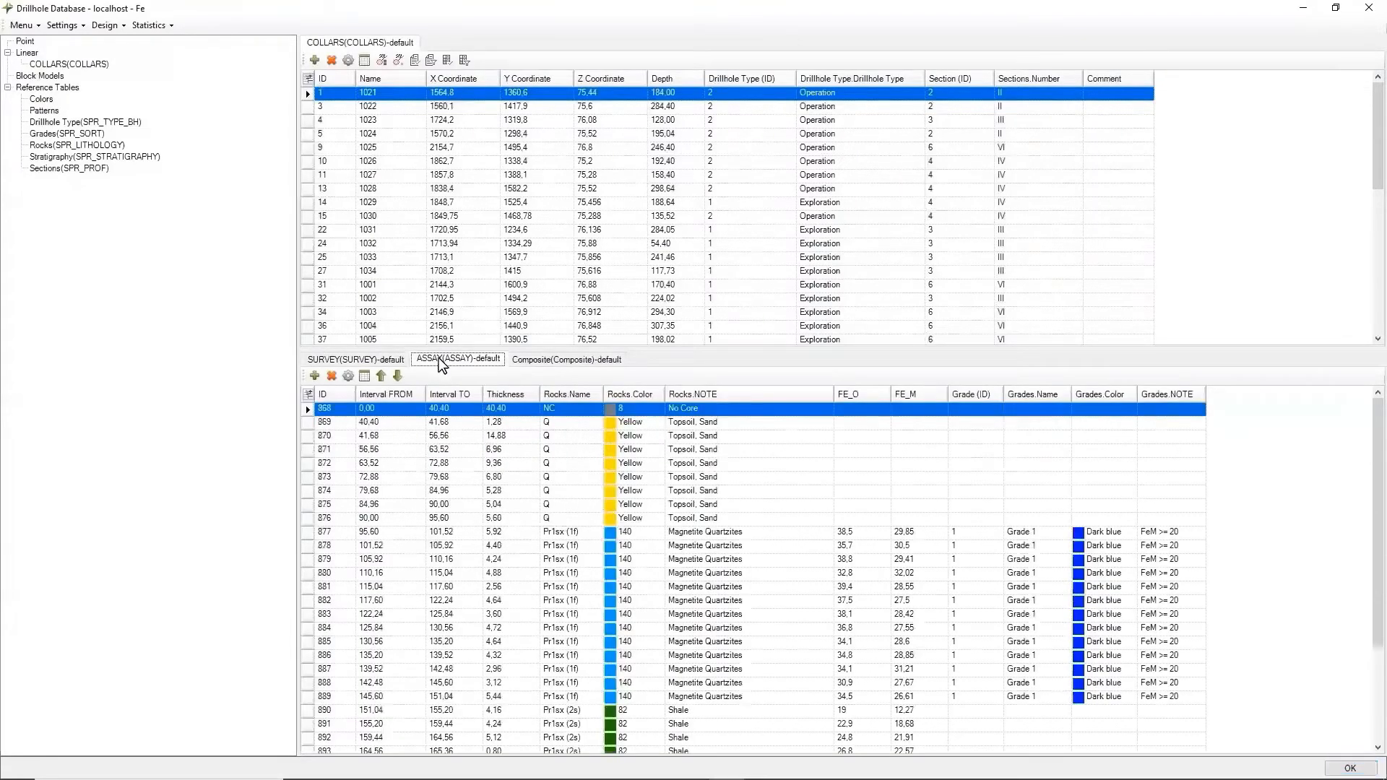
pyautogui.click(570, 359)
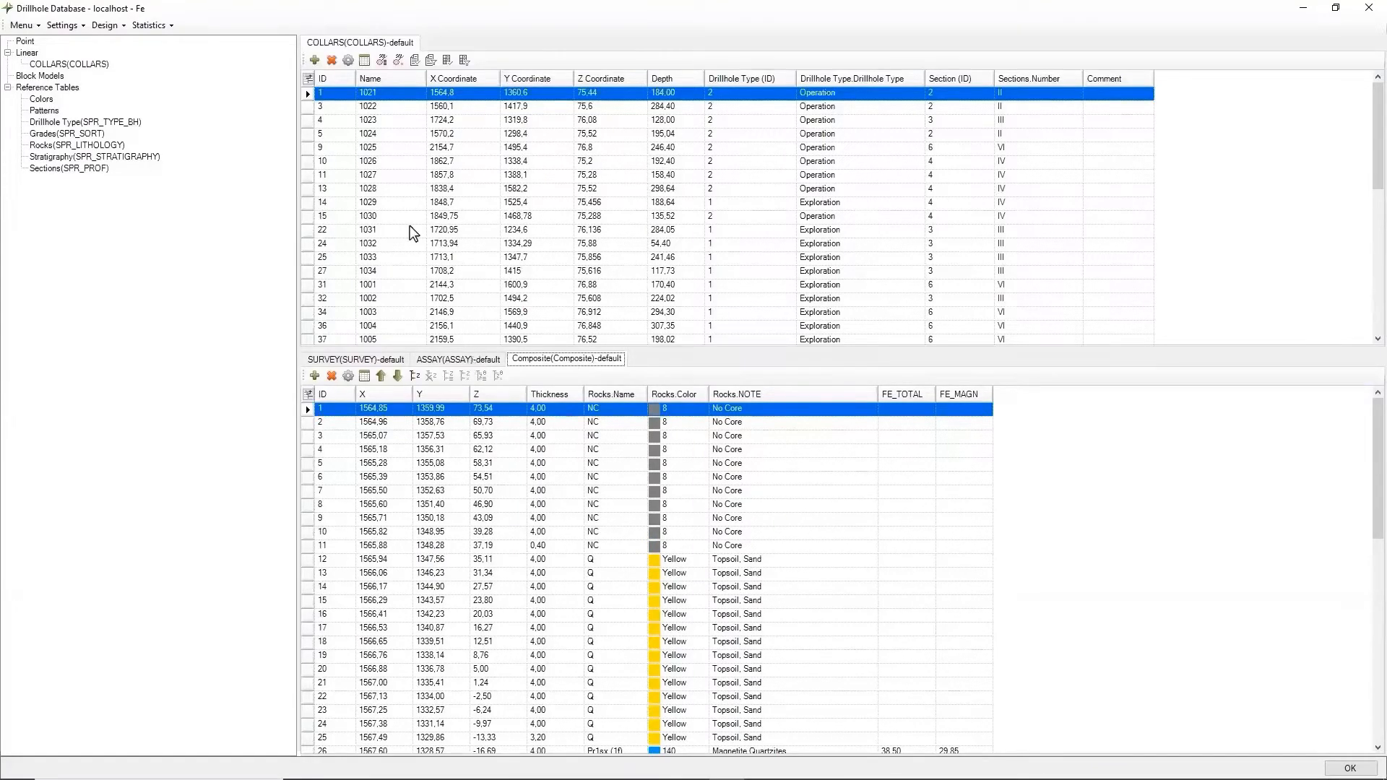
pyautogui.click(389, 108)
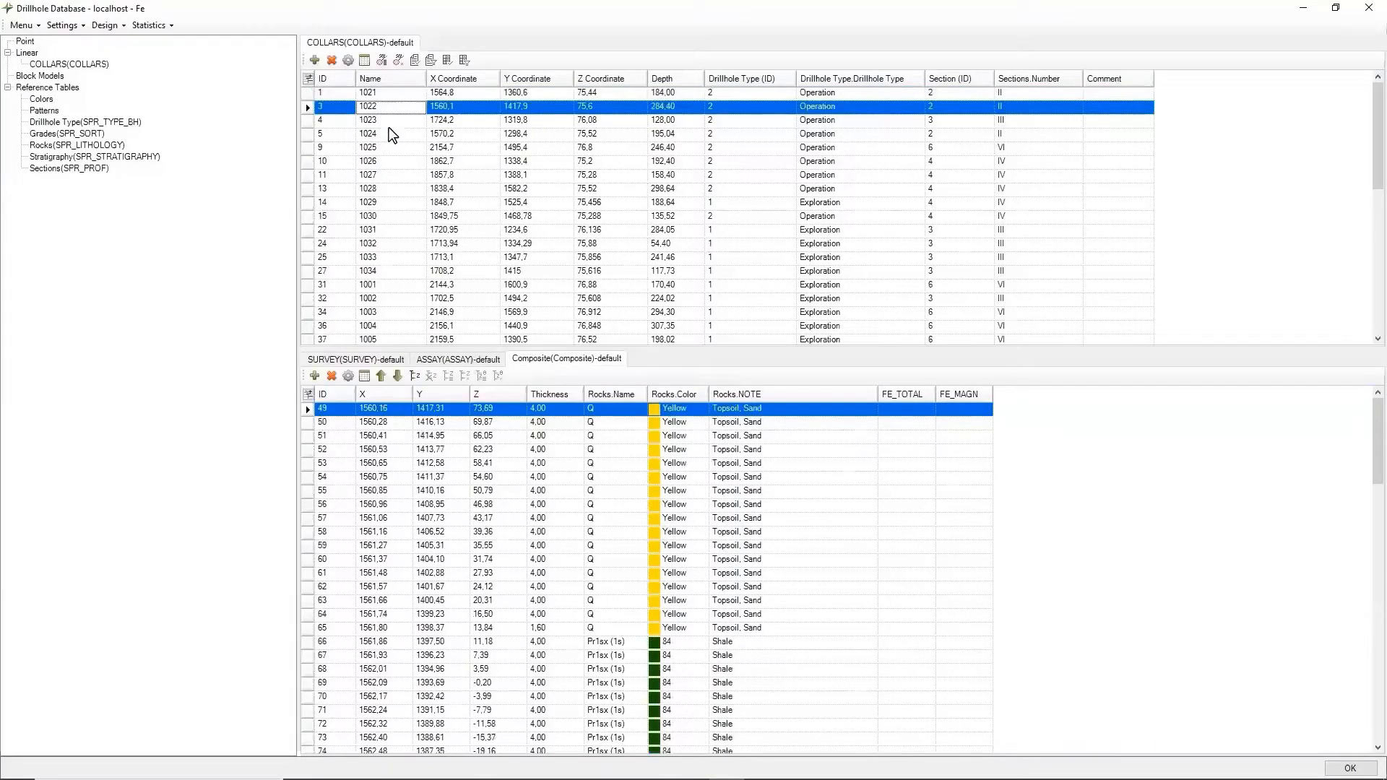
pyautogui.press('Down')
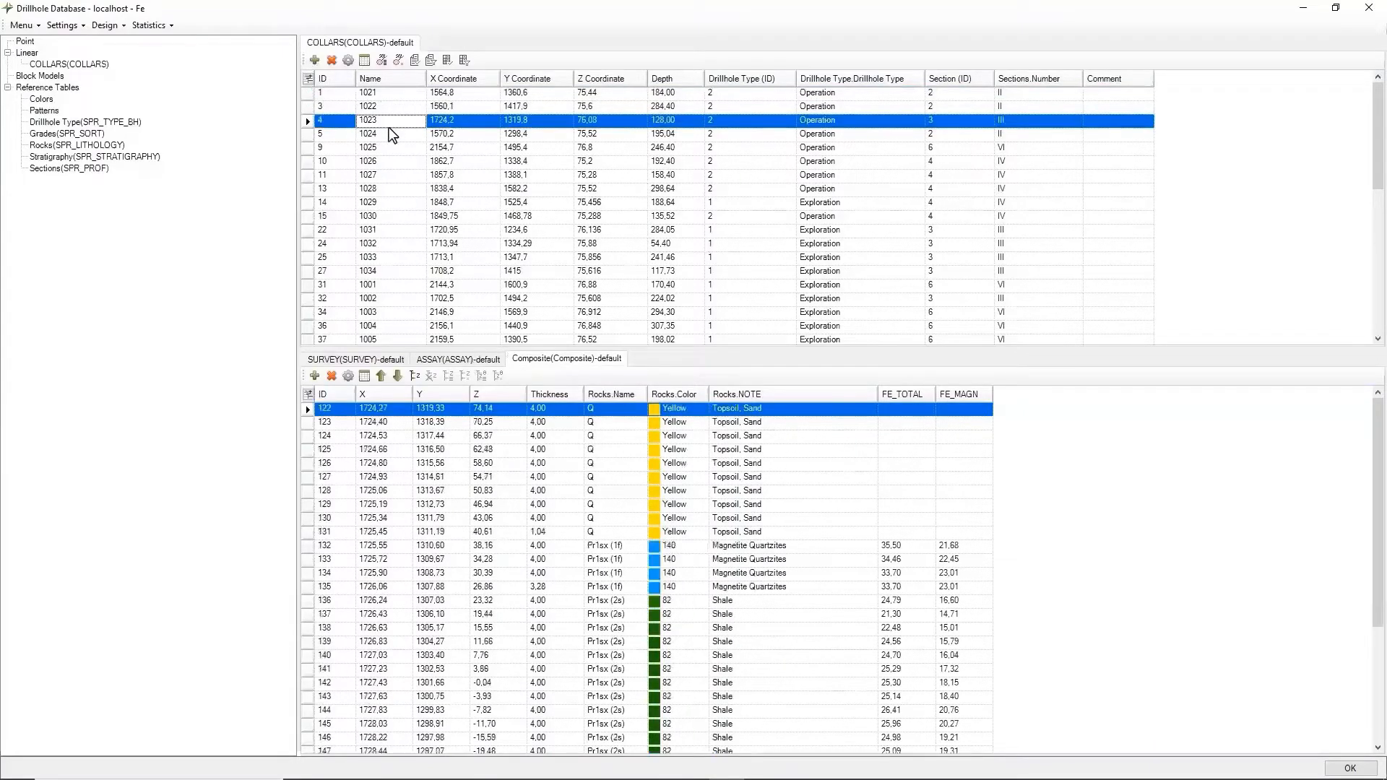
pyautogui.click(444, 363)
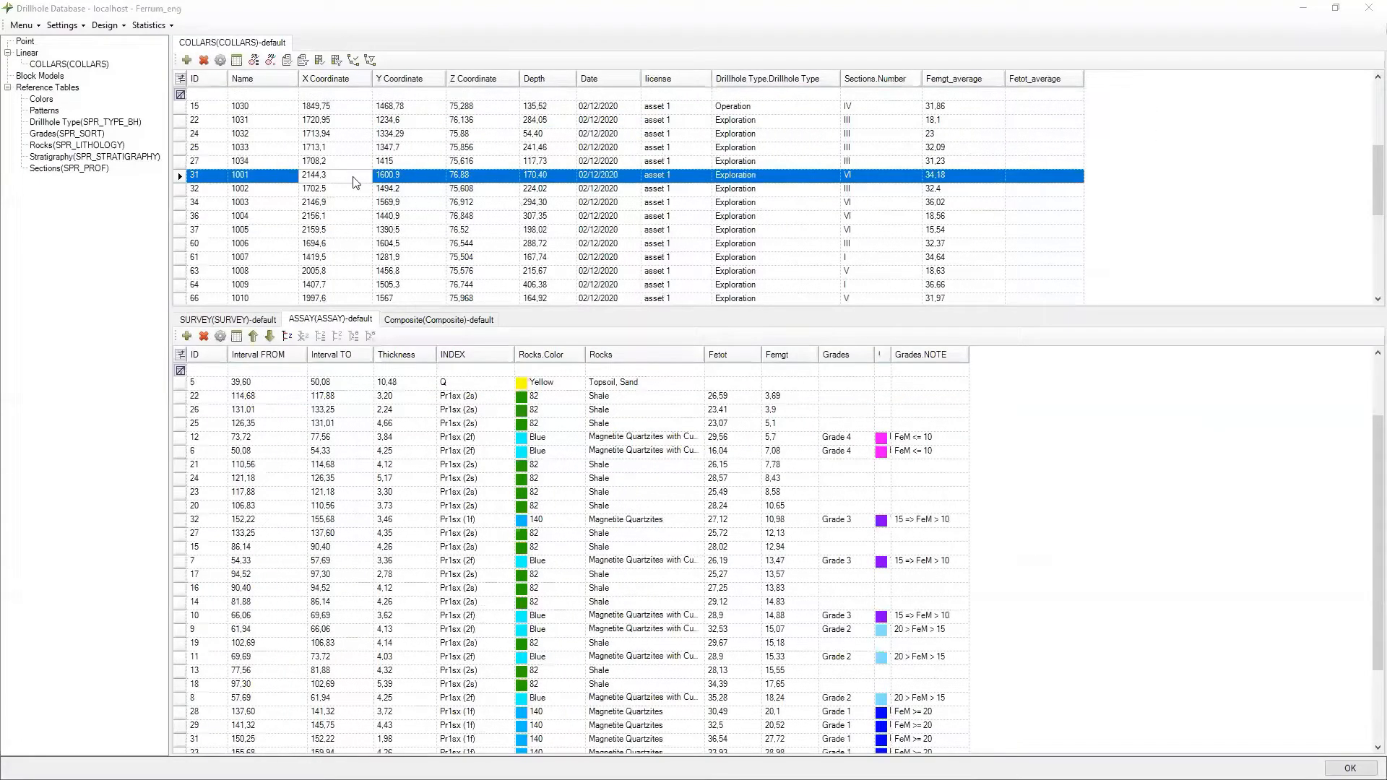
# Examine the collar record of drillhole 1001 in Ferrum_eng: coordinates, depth, date, license, drillhole type, section number and Femgt average.
pyautogui.click(353, 177)
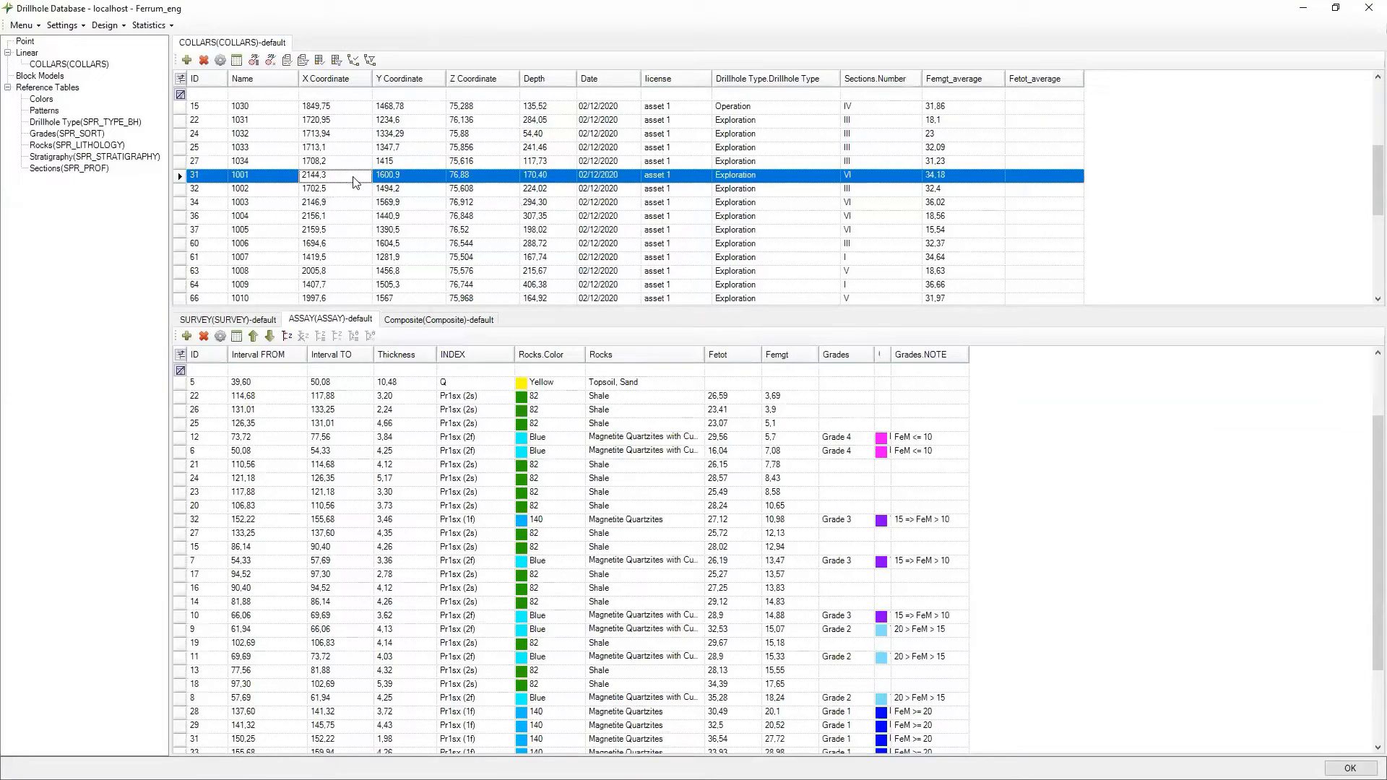
pyautogui.click(395, 179)
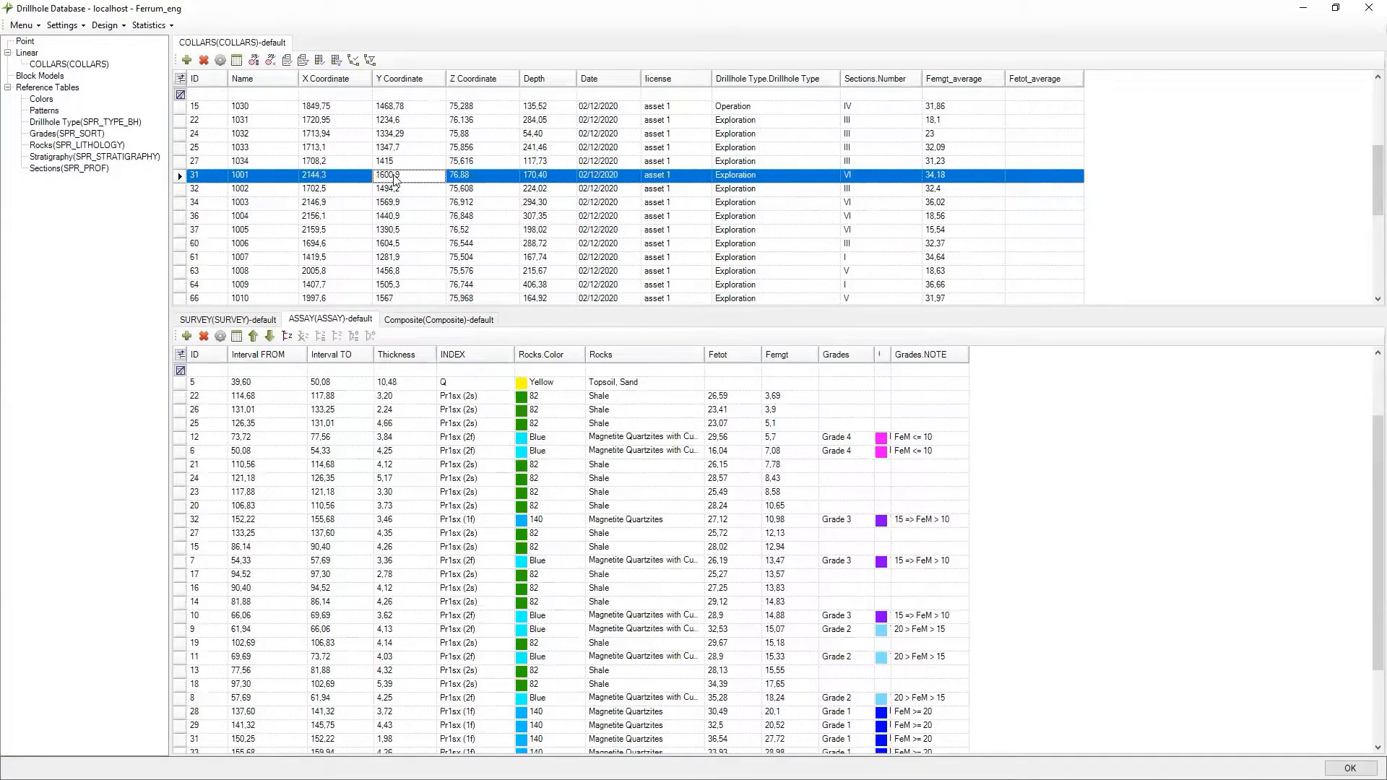
pyautogui.click(473, 179)
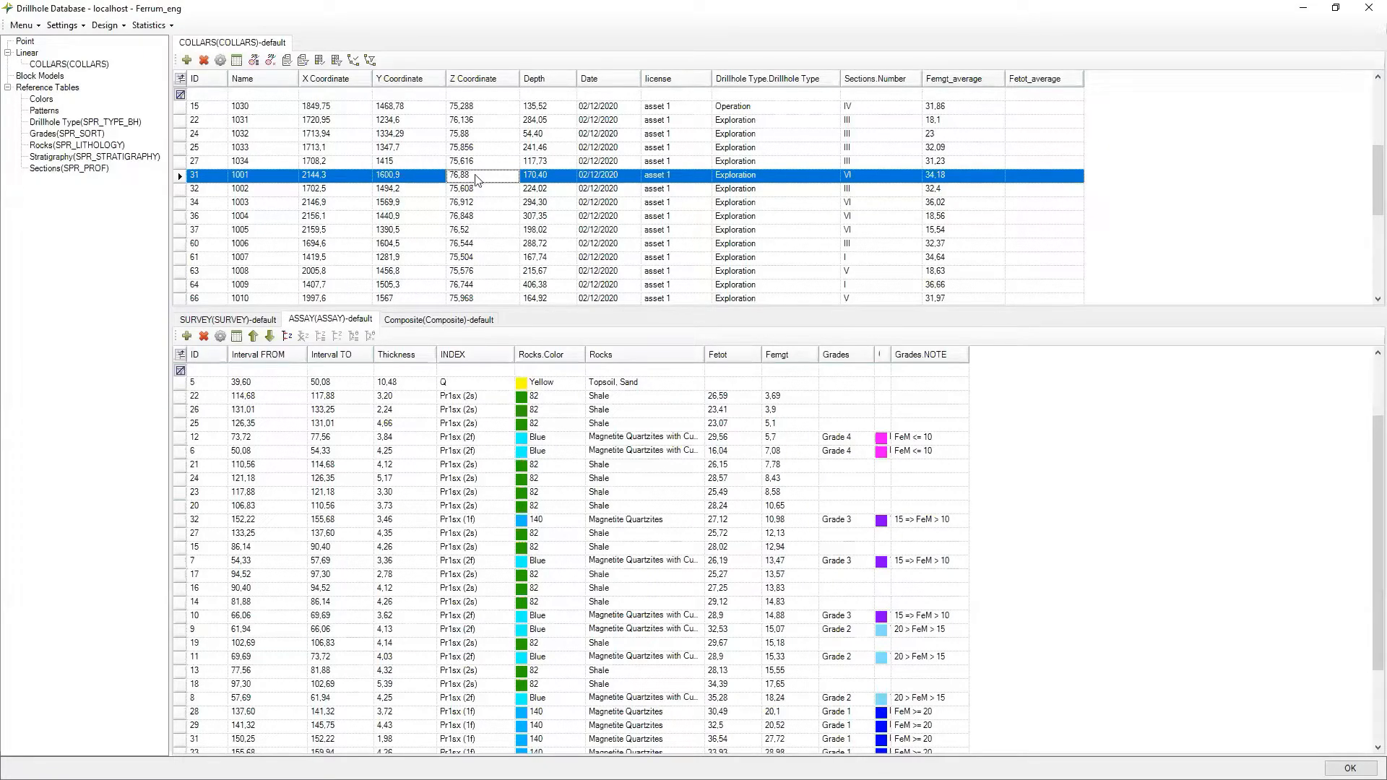
pyautogui.click(550, 174)
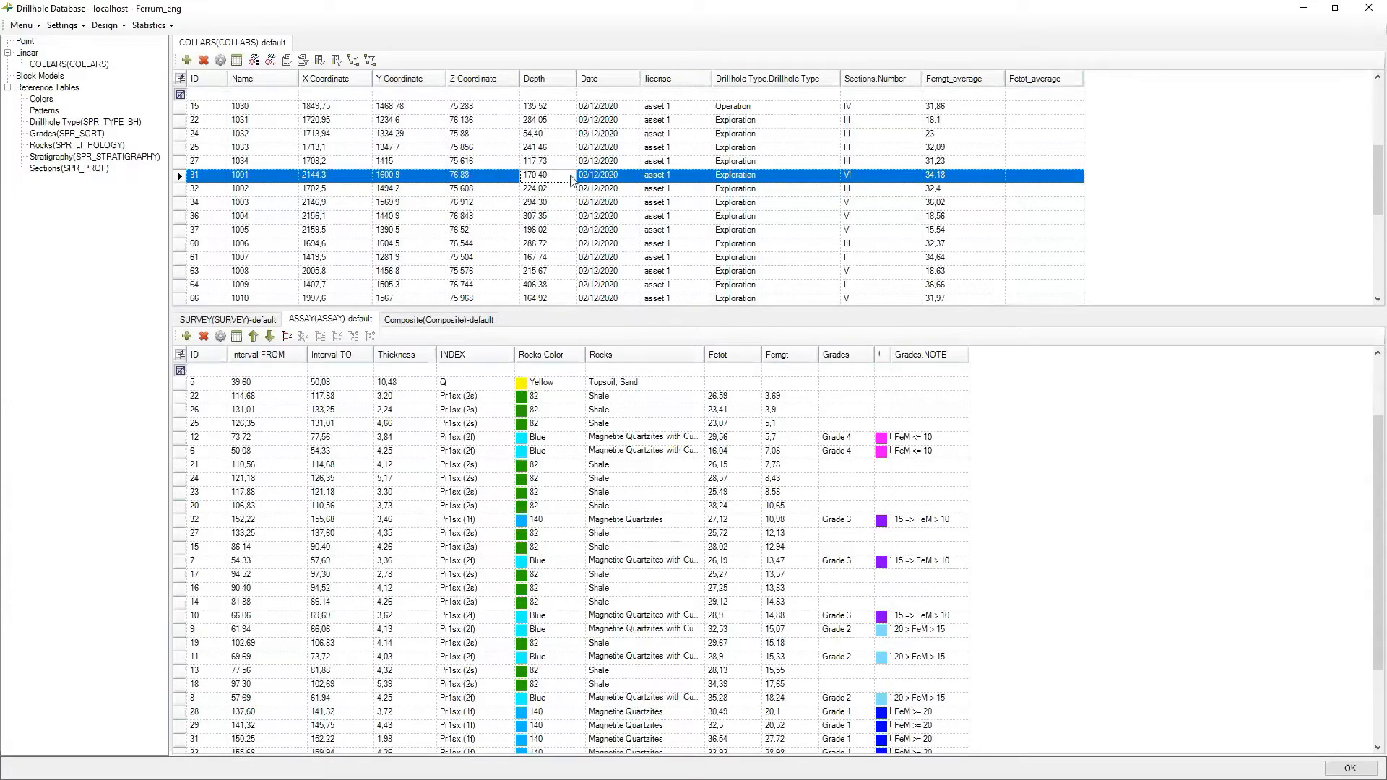
pyautogui.click(630, 177)
pyautogui.click(687, 177)
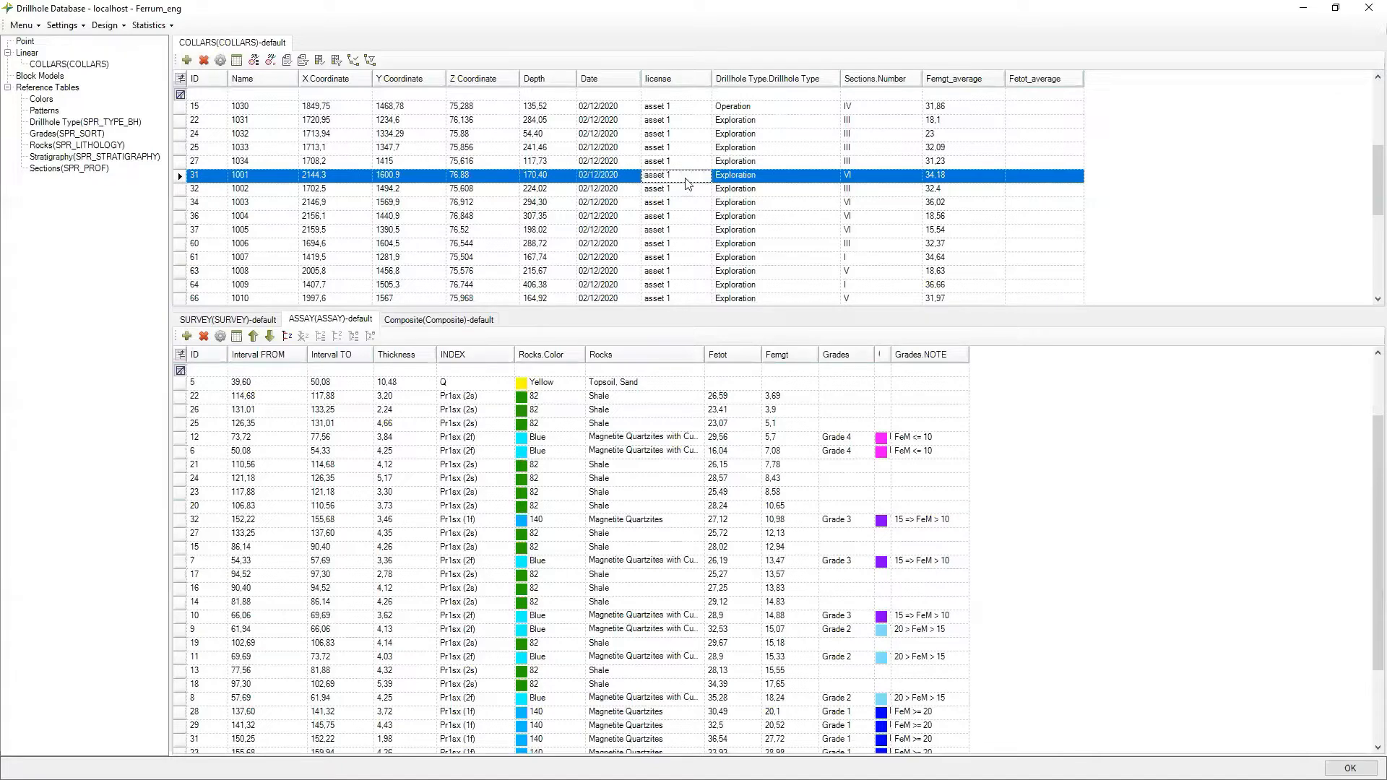
pyautogui.click(746, 177)
pyautogui.click(833, 176)
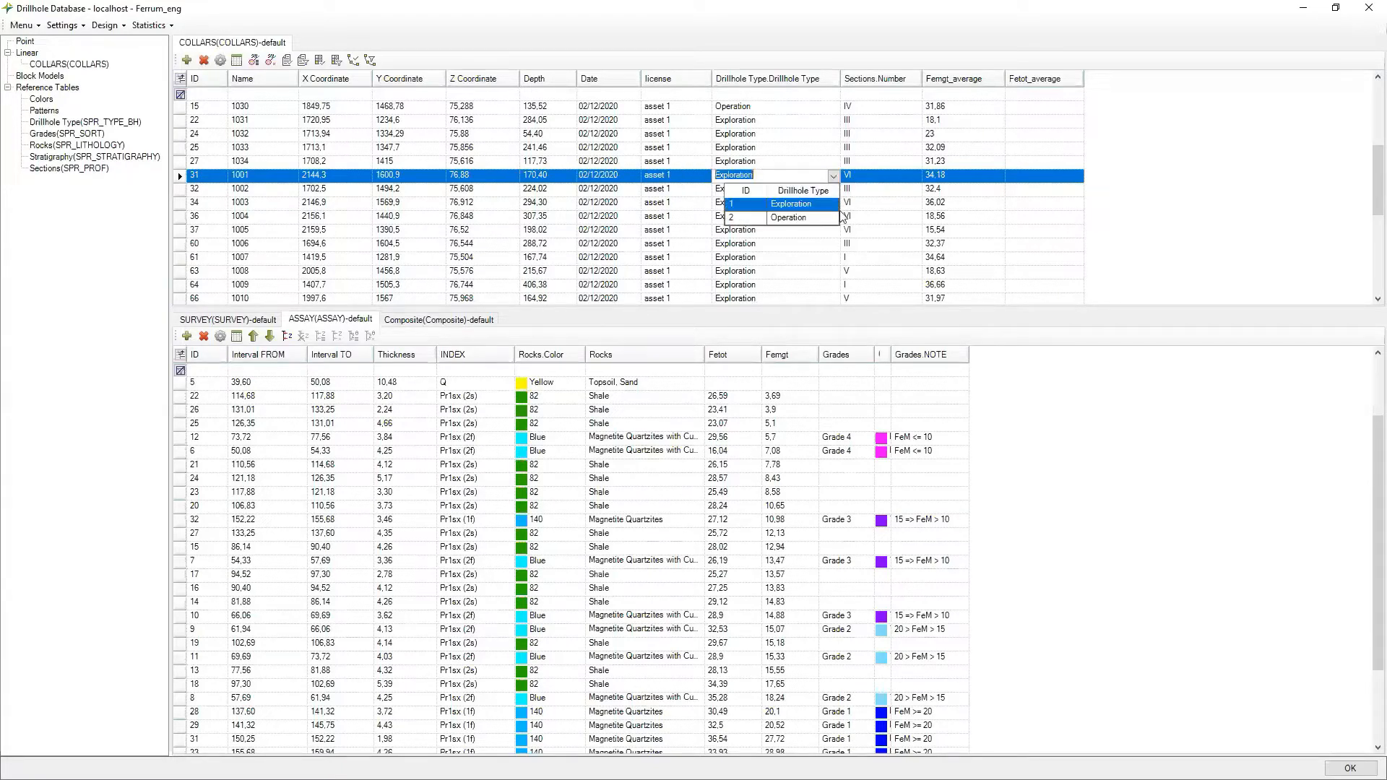
pyautogui.click(872, 181)
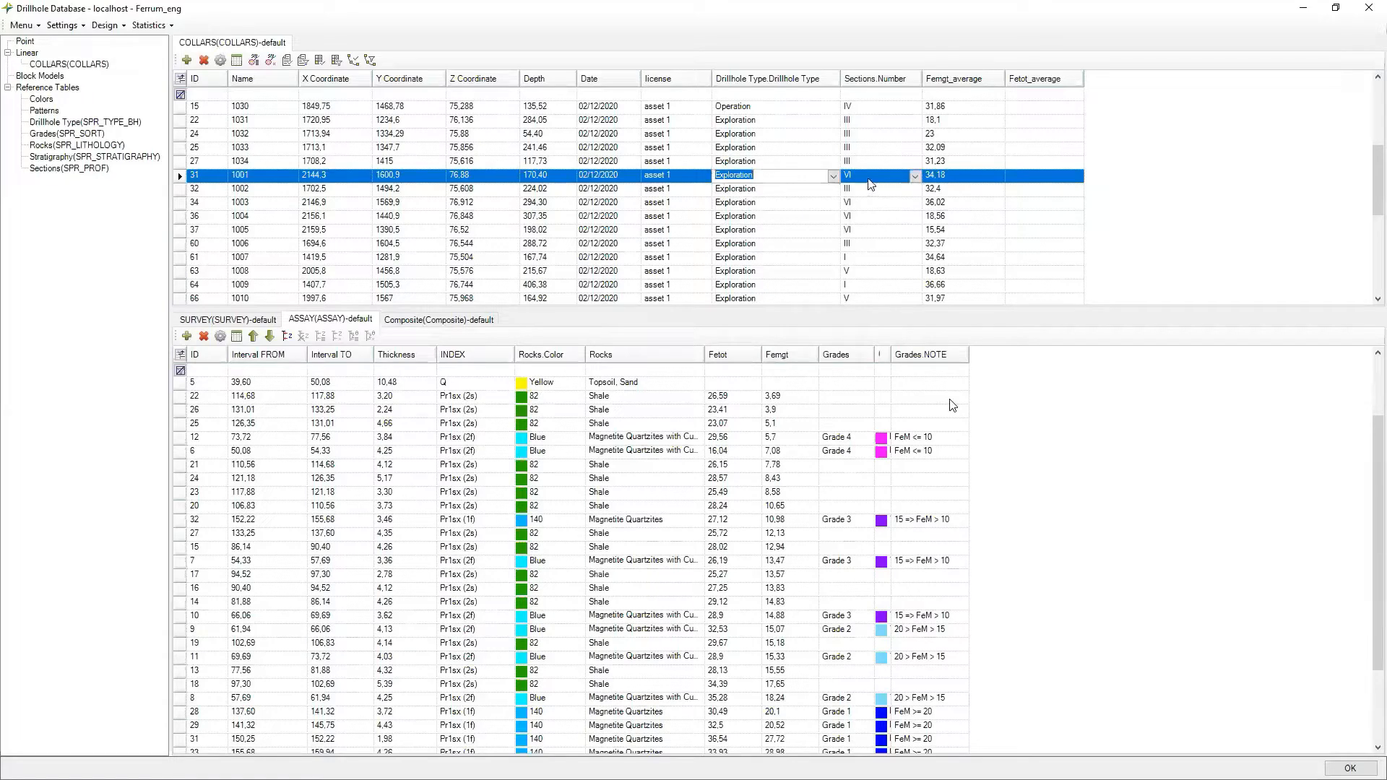
pyautogui.click(941, 183)
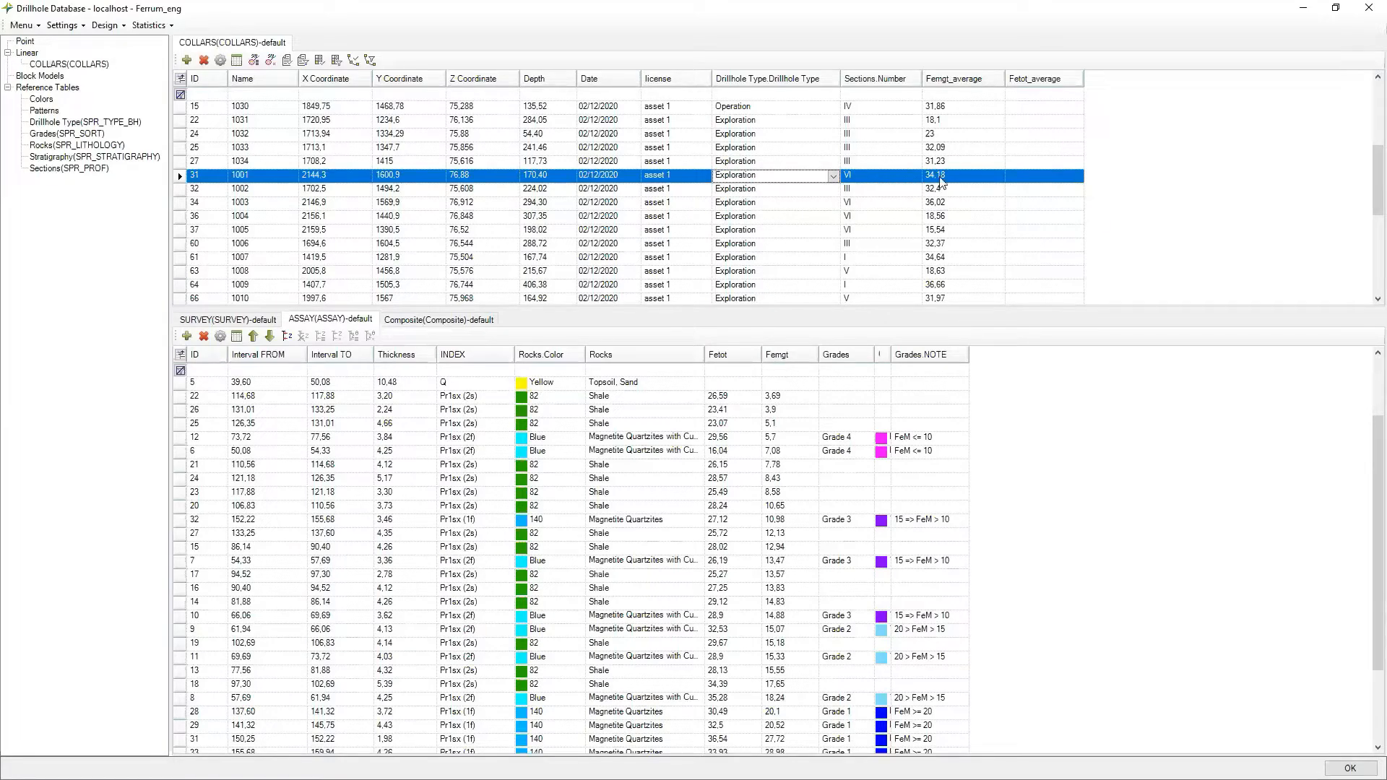
# Examine the assay intervals of drillhole 1001 and the depth, azimuth and dip in its survey table.
pyautogui.scroll(-2, 470, 415)
pyautogui.click(468, 412)
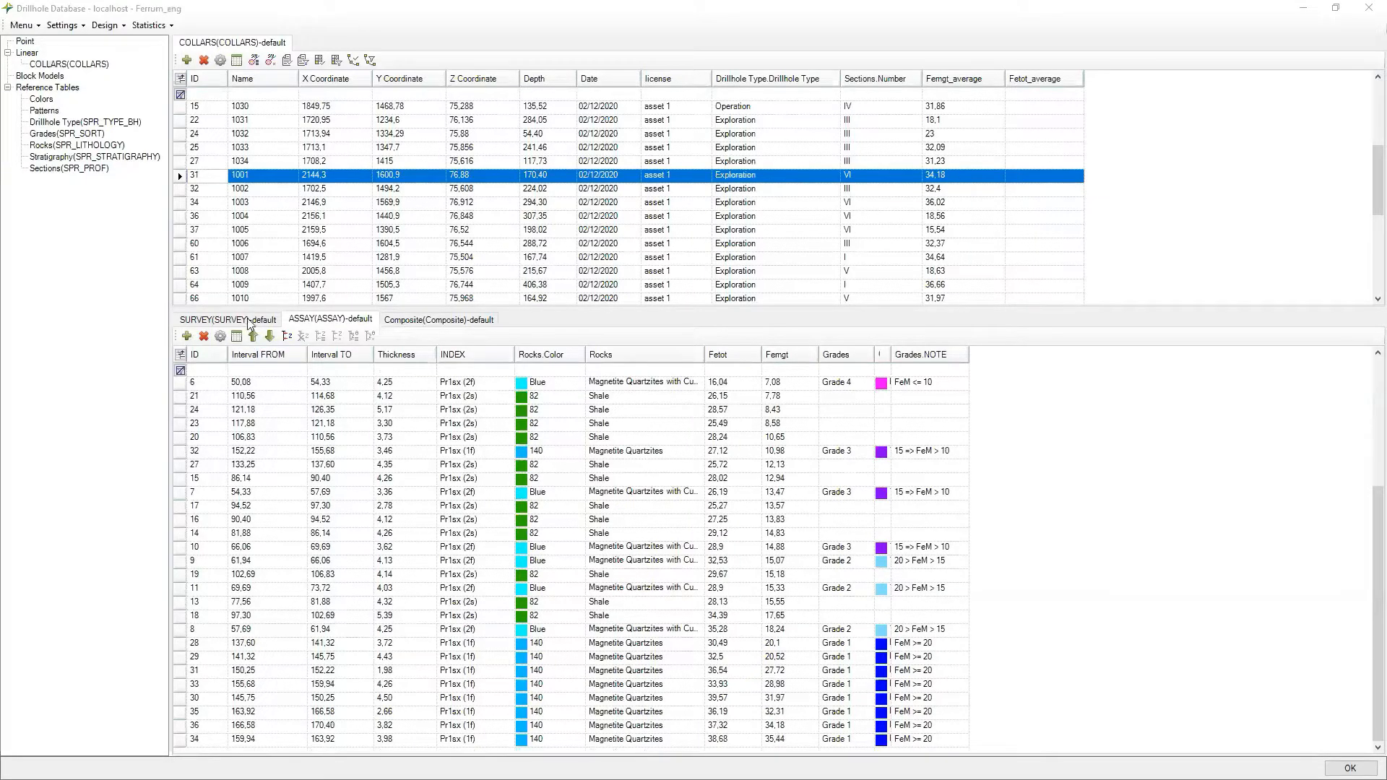
pyautogui.click(228, 320)
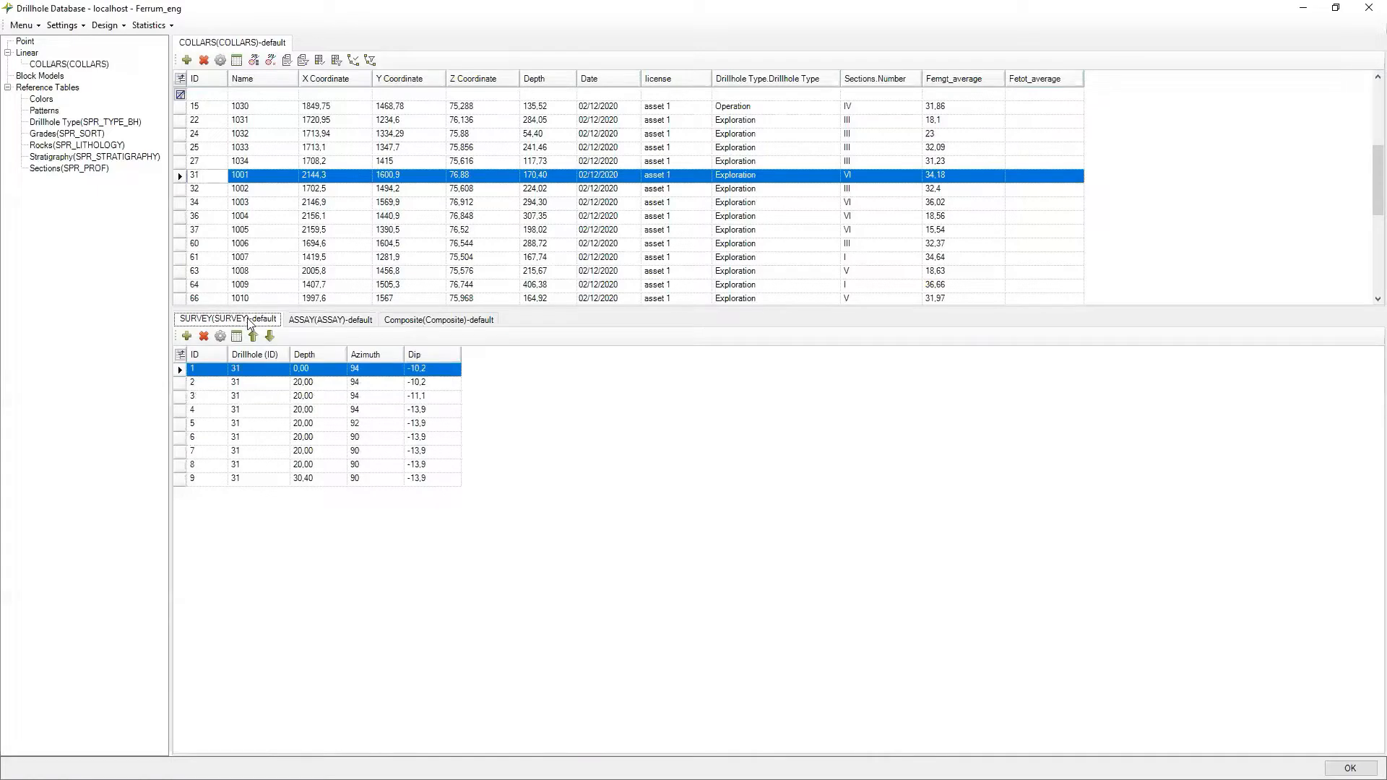
pyautogui.click(316, 388)
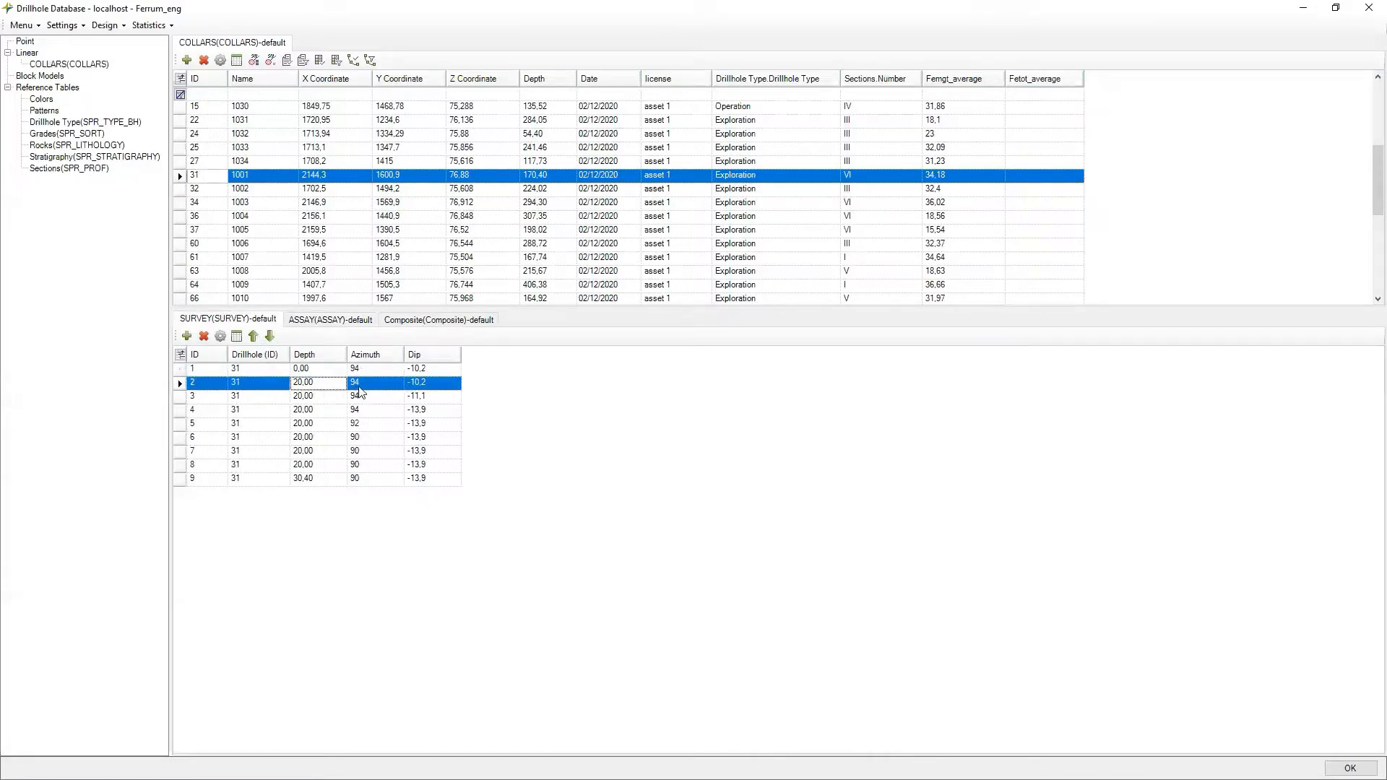
pyautogui.click(358, 388)
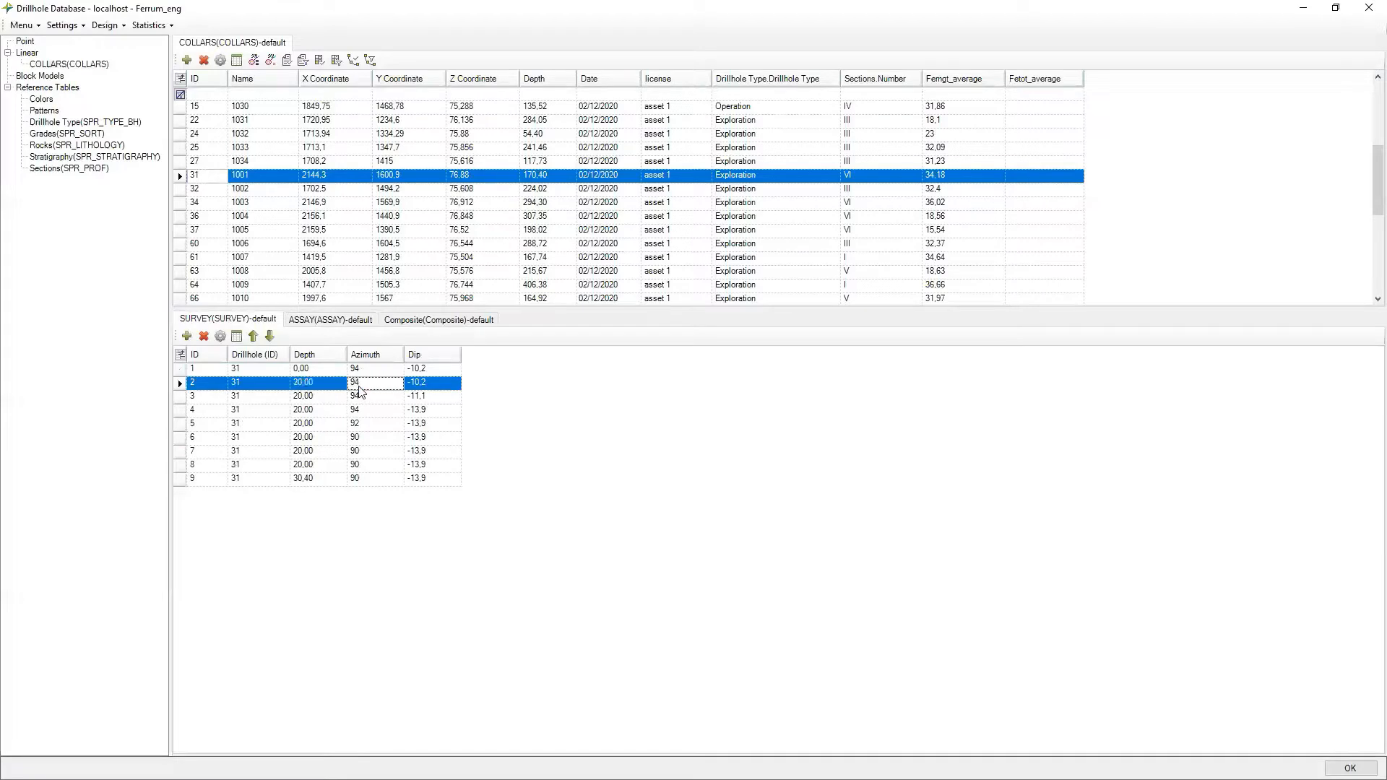
pyautogui.click(442, 387)
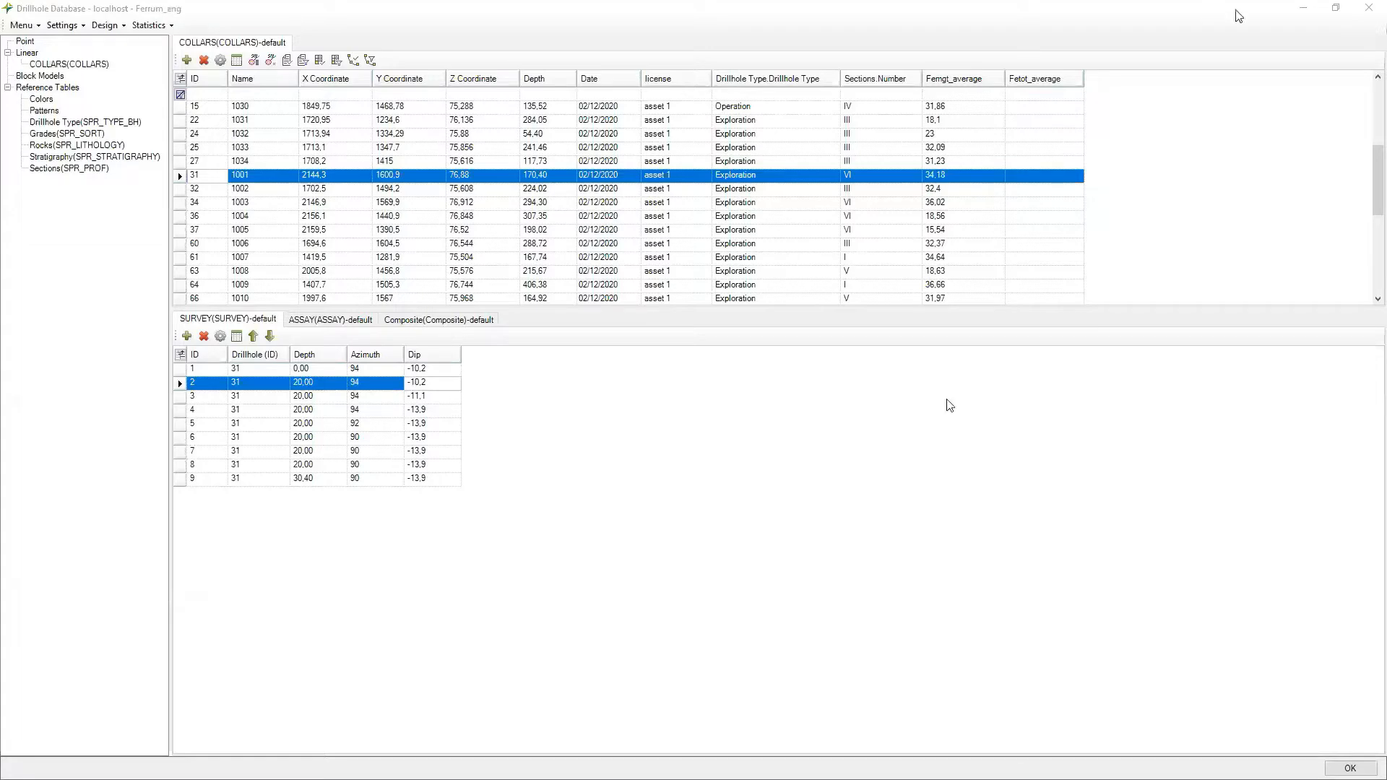
pyautogui.click(1336, 7)
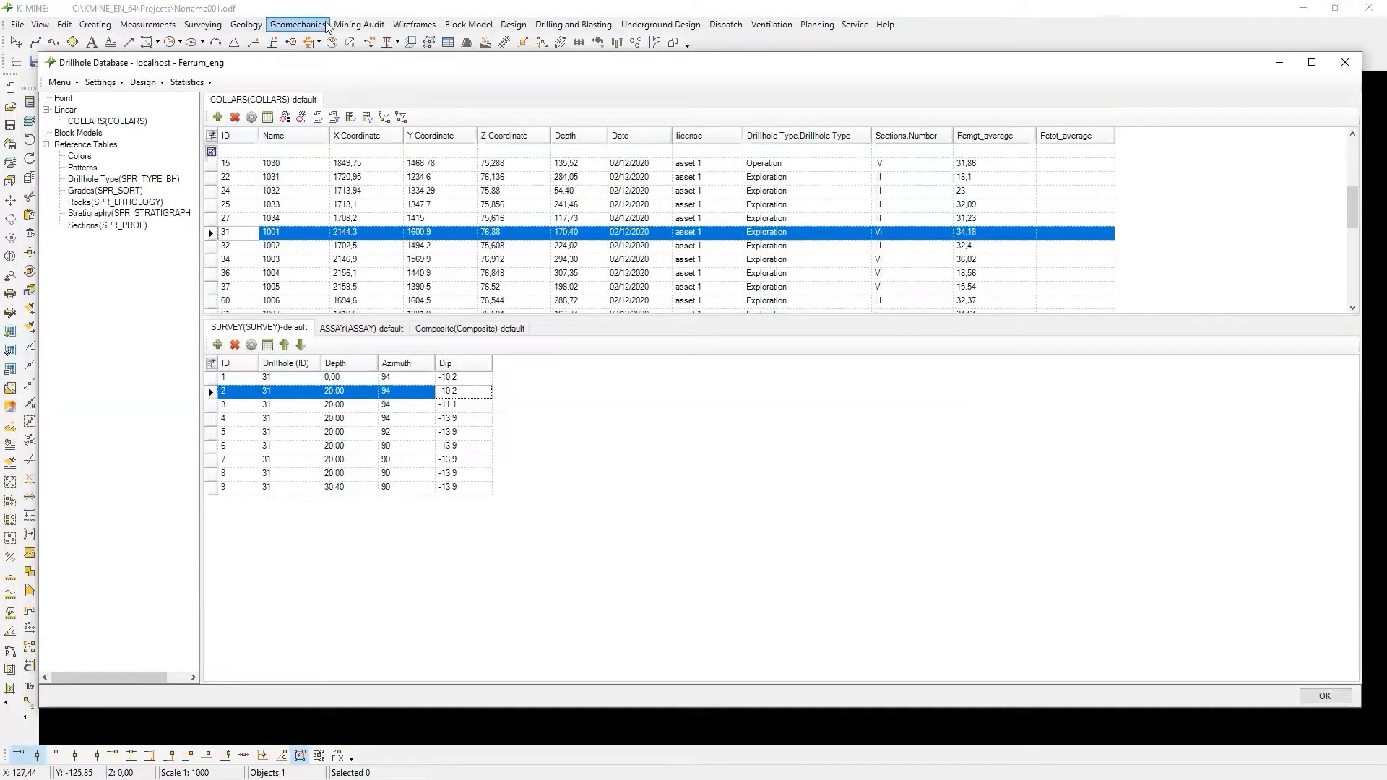
# Create a work table in the Ferrum_eng database structure with geotechnics as both its name and header.
pyautogui.click(250, 26)
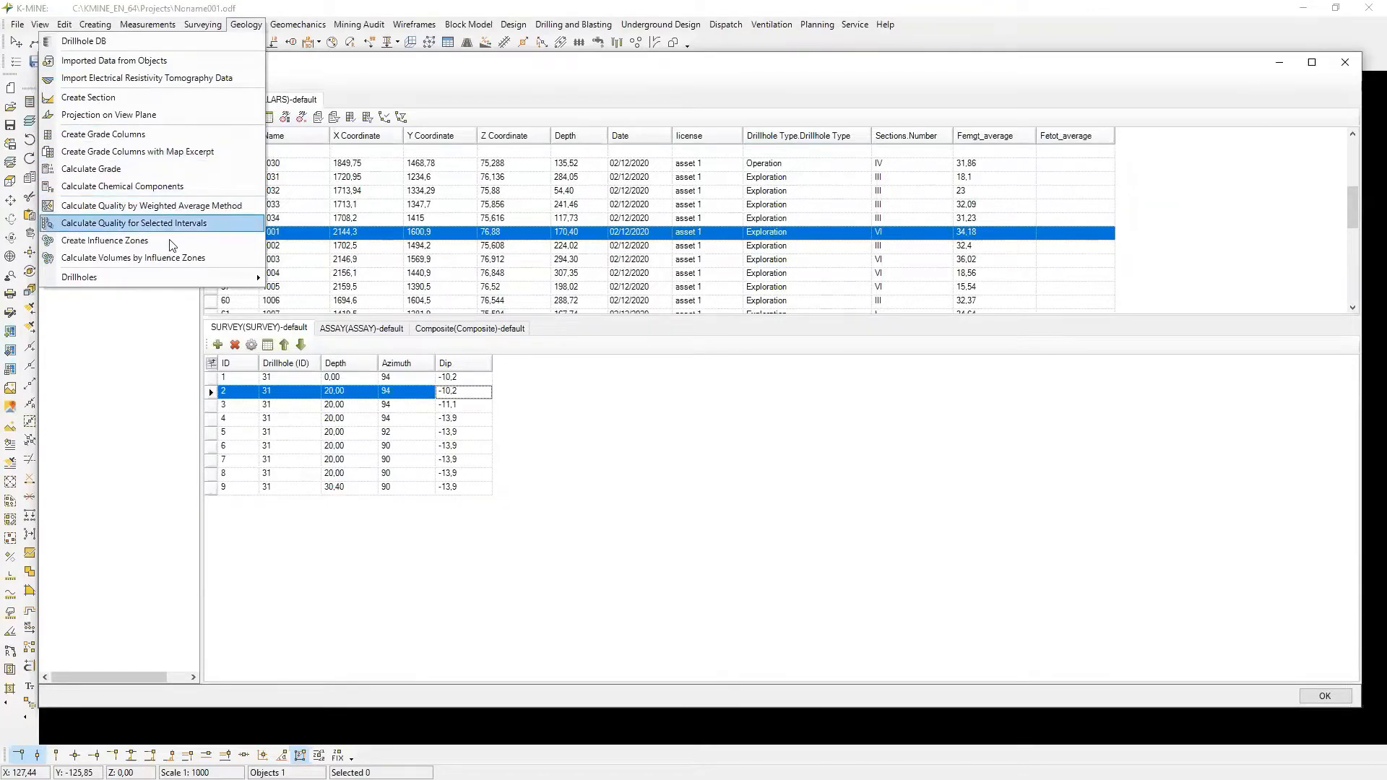
pyautogui.moveTo(166, 276)
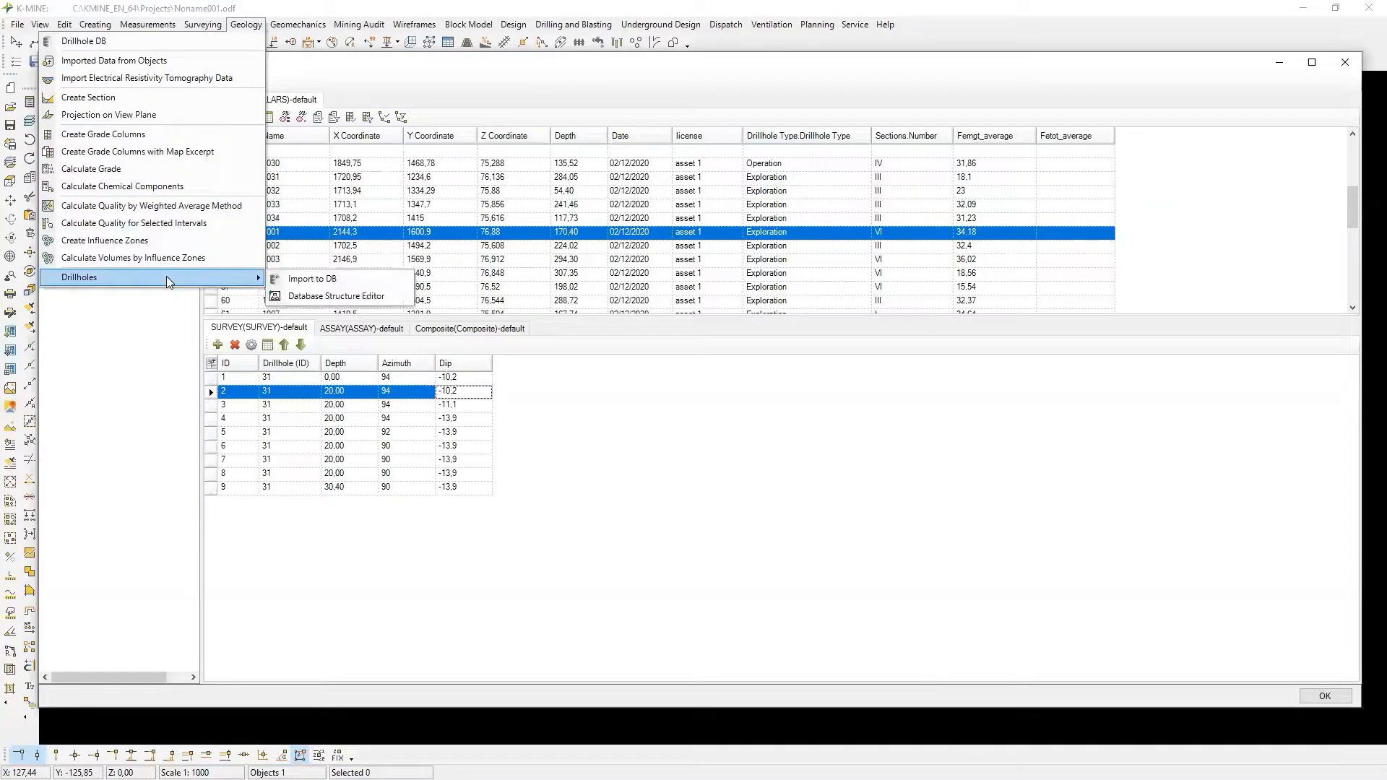
pyautogui.click(355, 296)
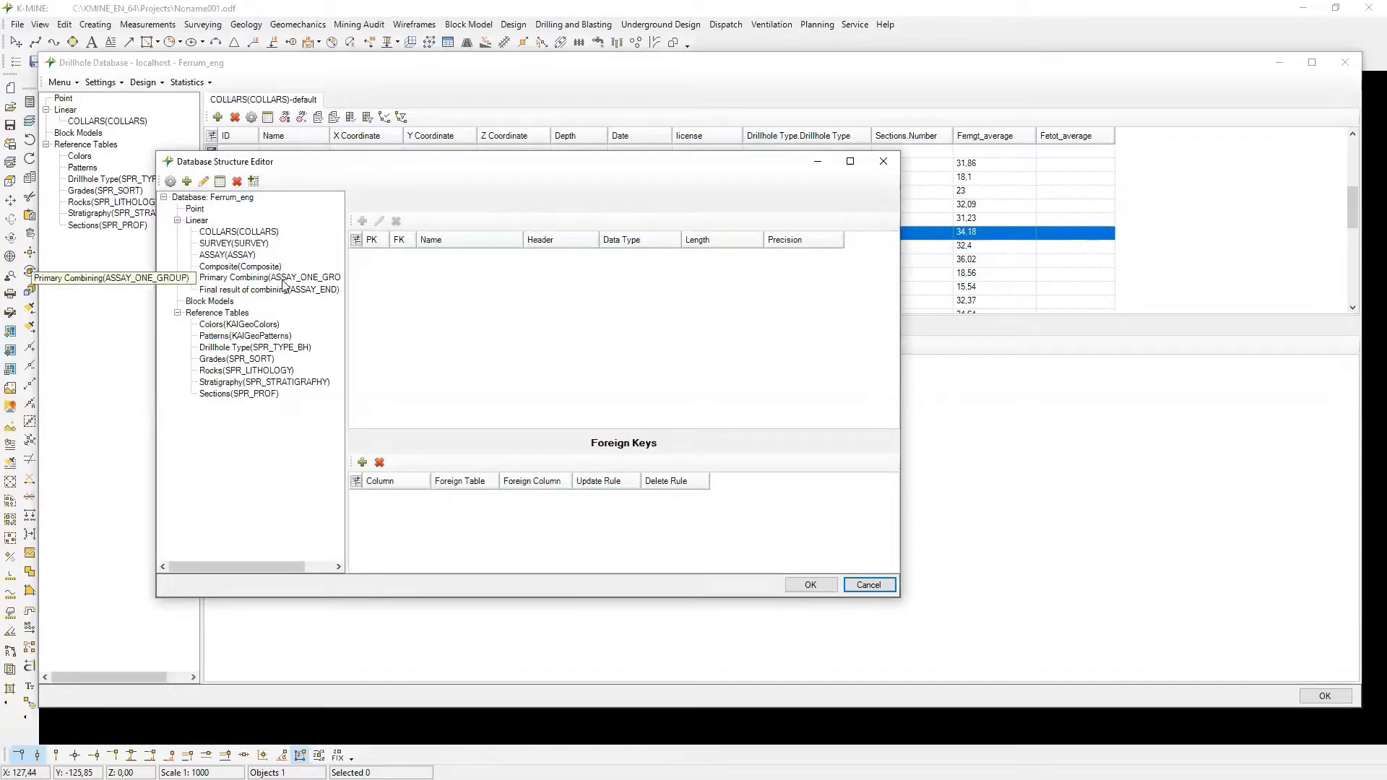
pyautogui.click(247, 256)
pyautogui.click(187, 182)
pyautogui.write('geotechnics')
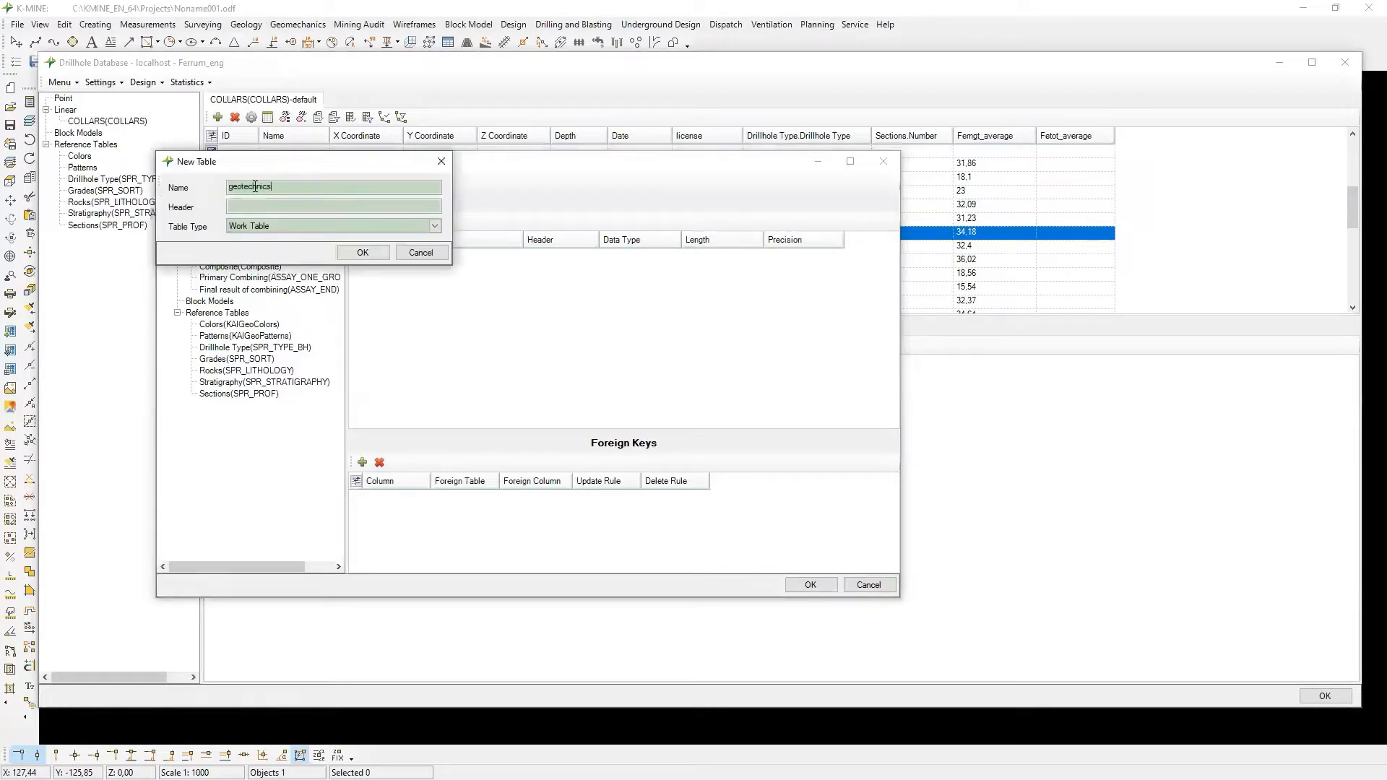
pyautogui.click(240, 205)
pyautogui.write('geotechnics')
pyautogui.click(361, 252)
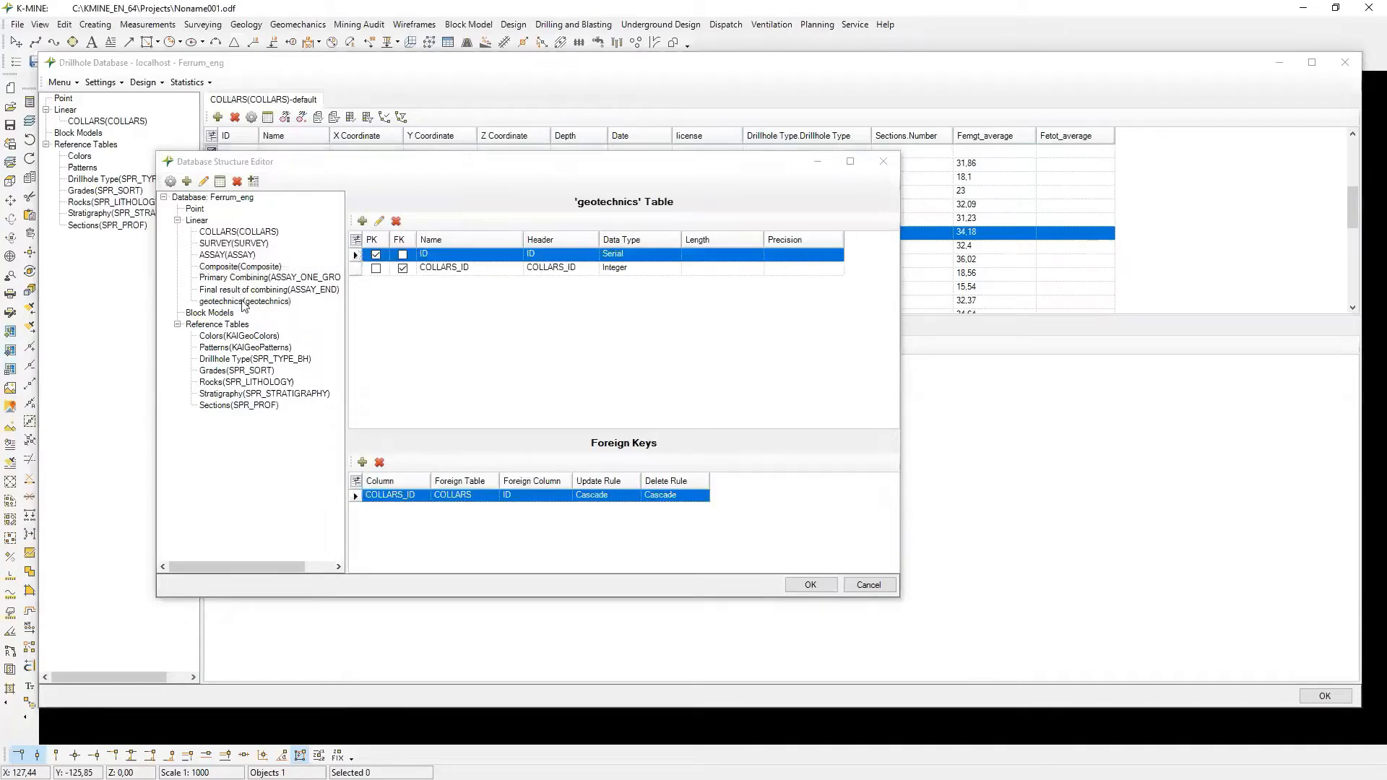
# Add FROM and TO columns with matching headers and data type Double to the geotechnics table.
pyautogui.click(245, 300)
pyautogui.click(365, 220)
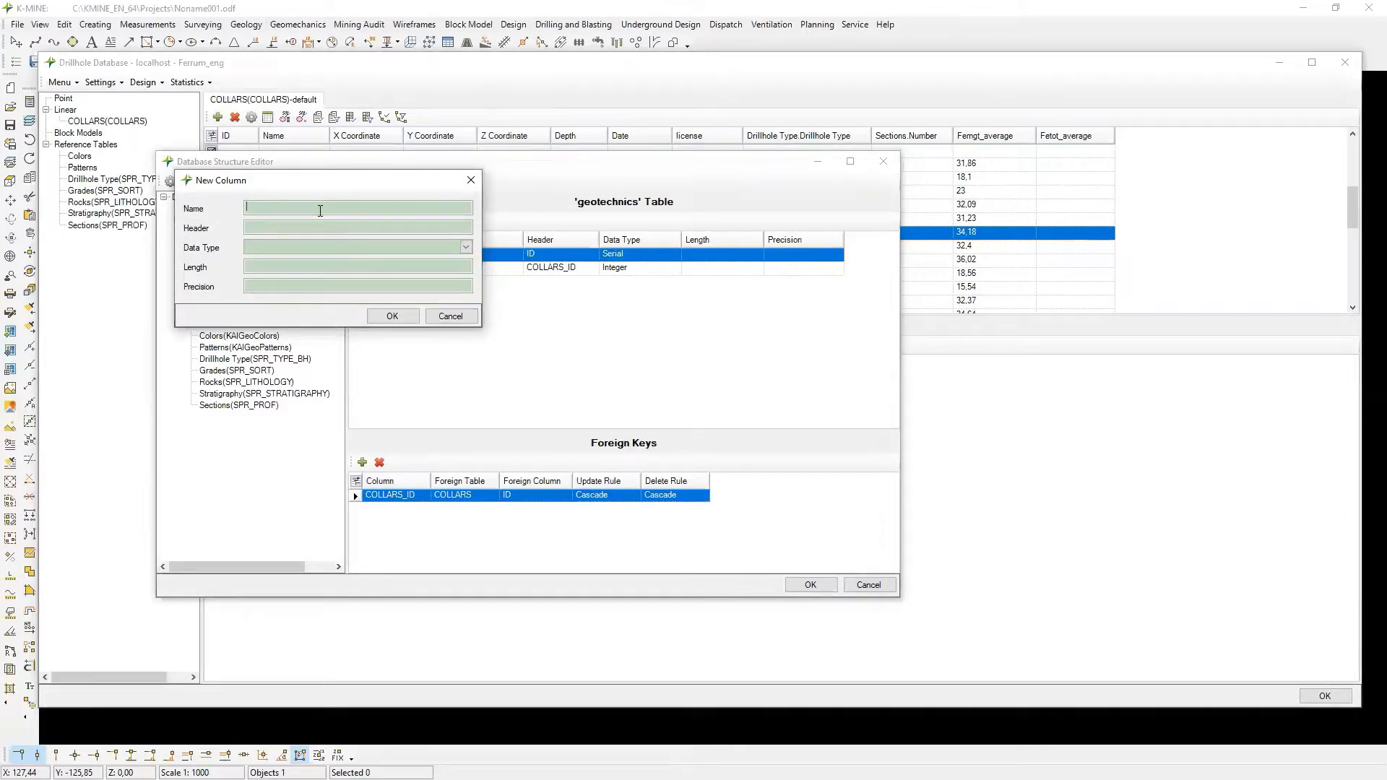
pyautogui.write('FROM')
pyautogui.moveTo(268, 208); pyautogui.dragTo(207, 205)
pyautogui.hotkey('ctrl', 'c')
pyautogui.click(264, 229)
pyautogui.hotkey('ctrl', 'v')
pyautogui.click(274, 251)
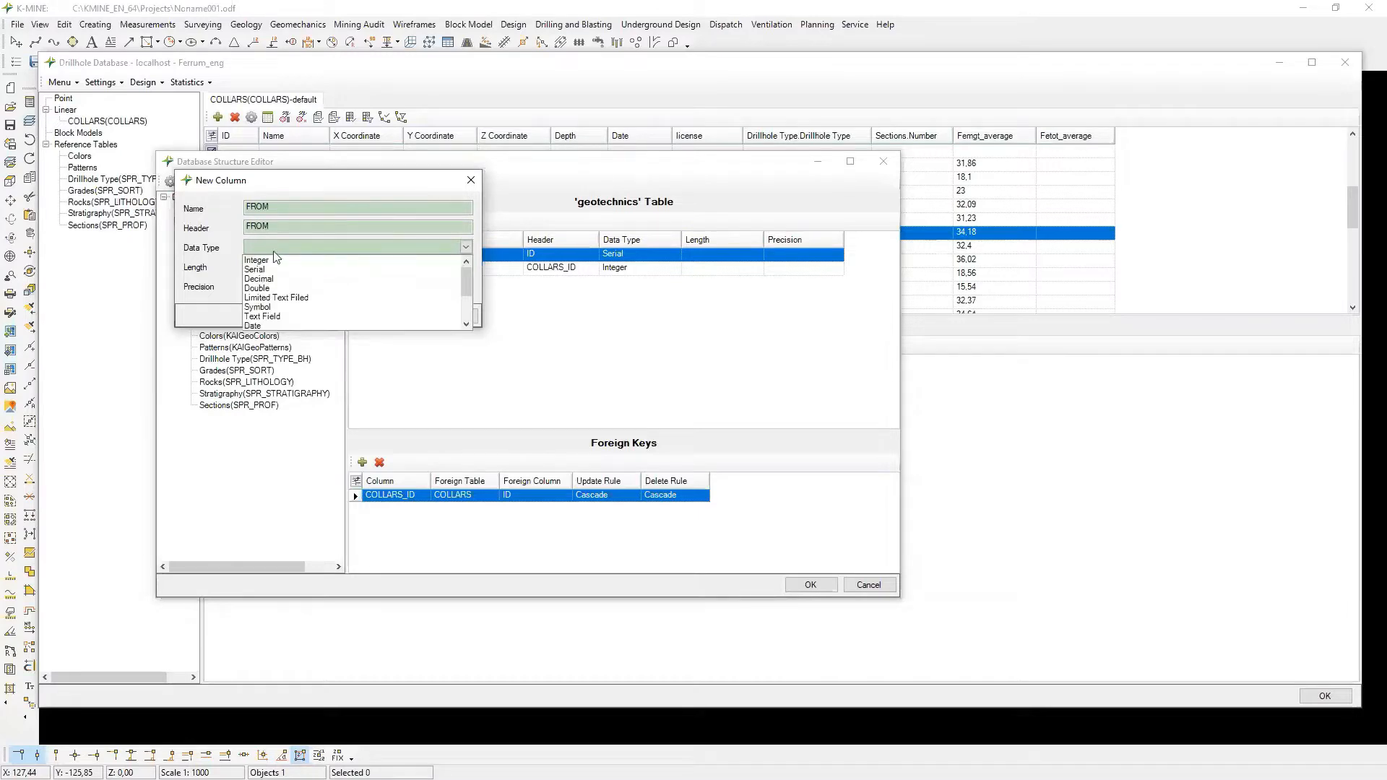
pyautogui.click(291, 287)
pyautogui.click(392, 315)
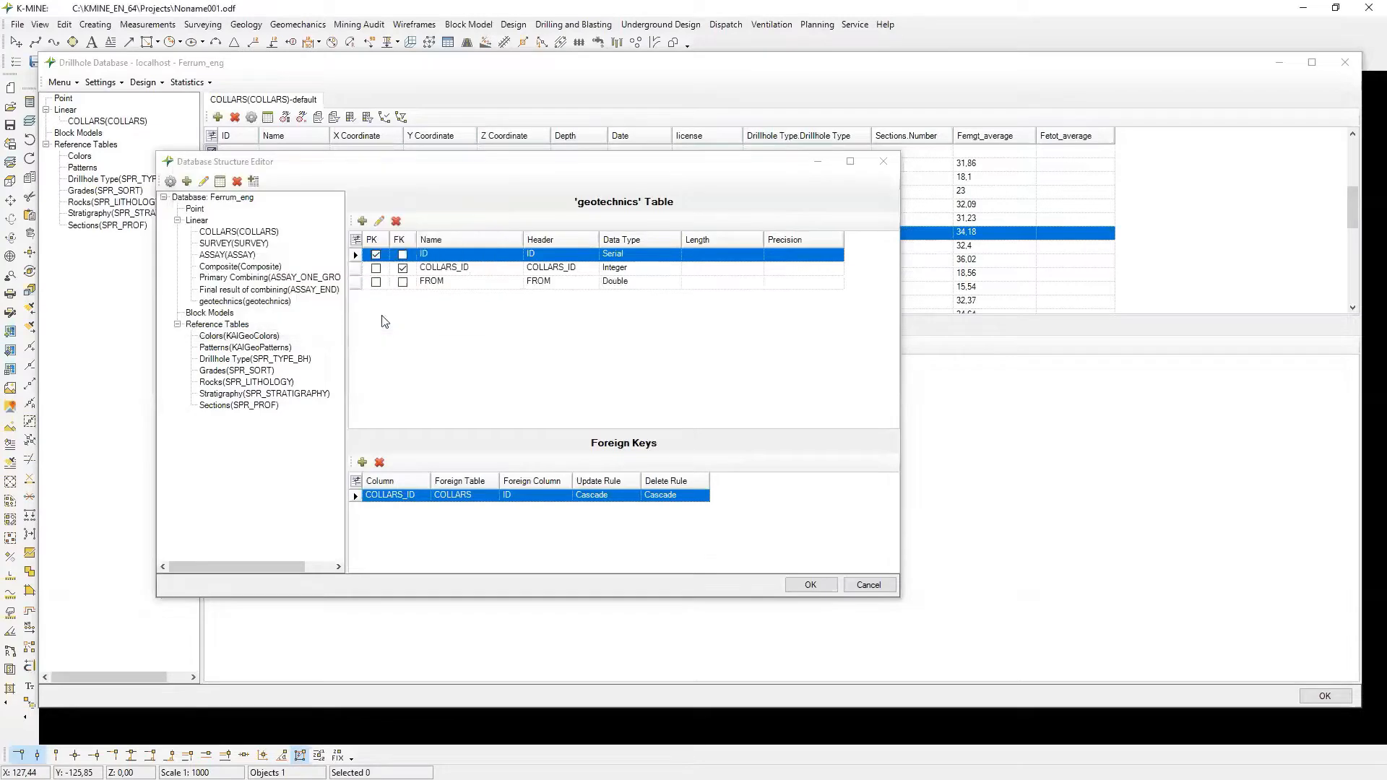
pyautogui.click(362, 221)
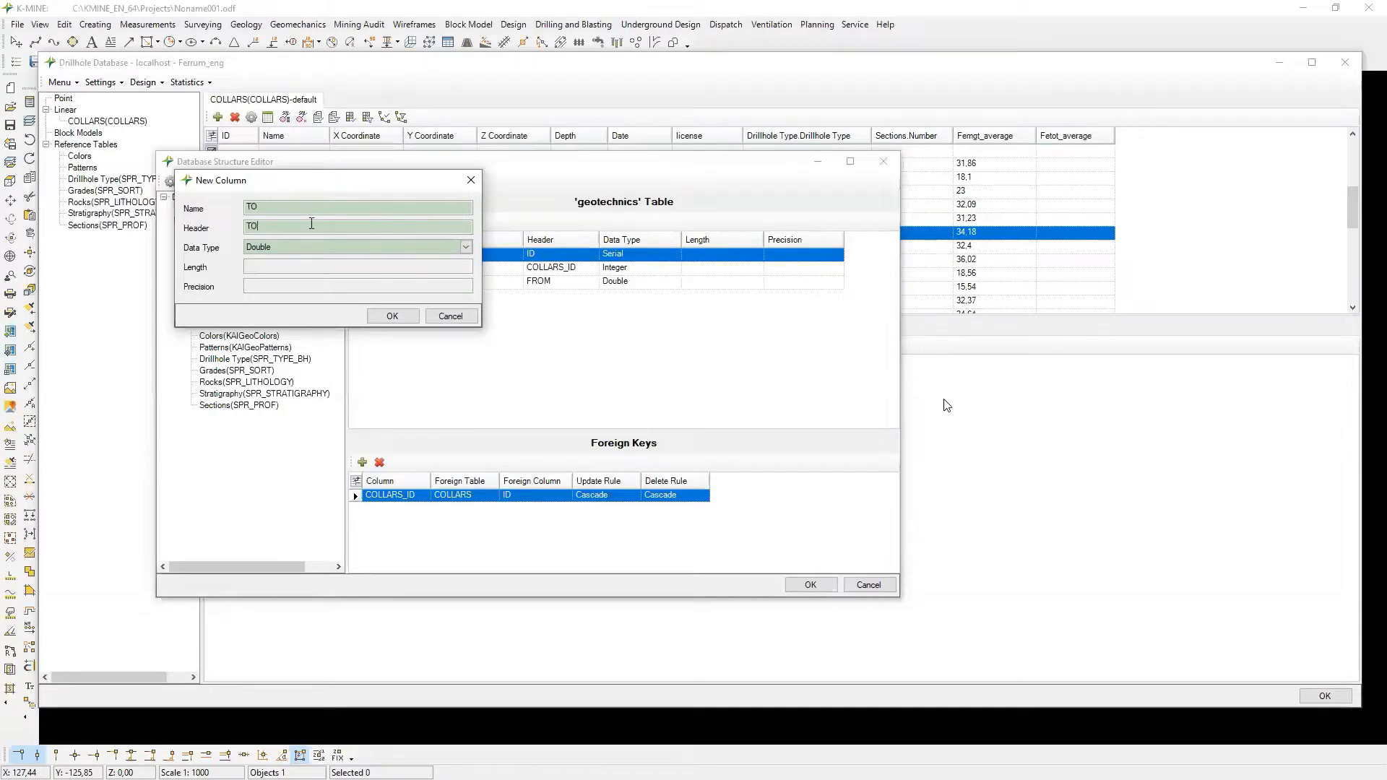
pyautogui.click(390, 316)
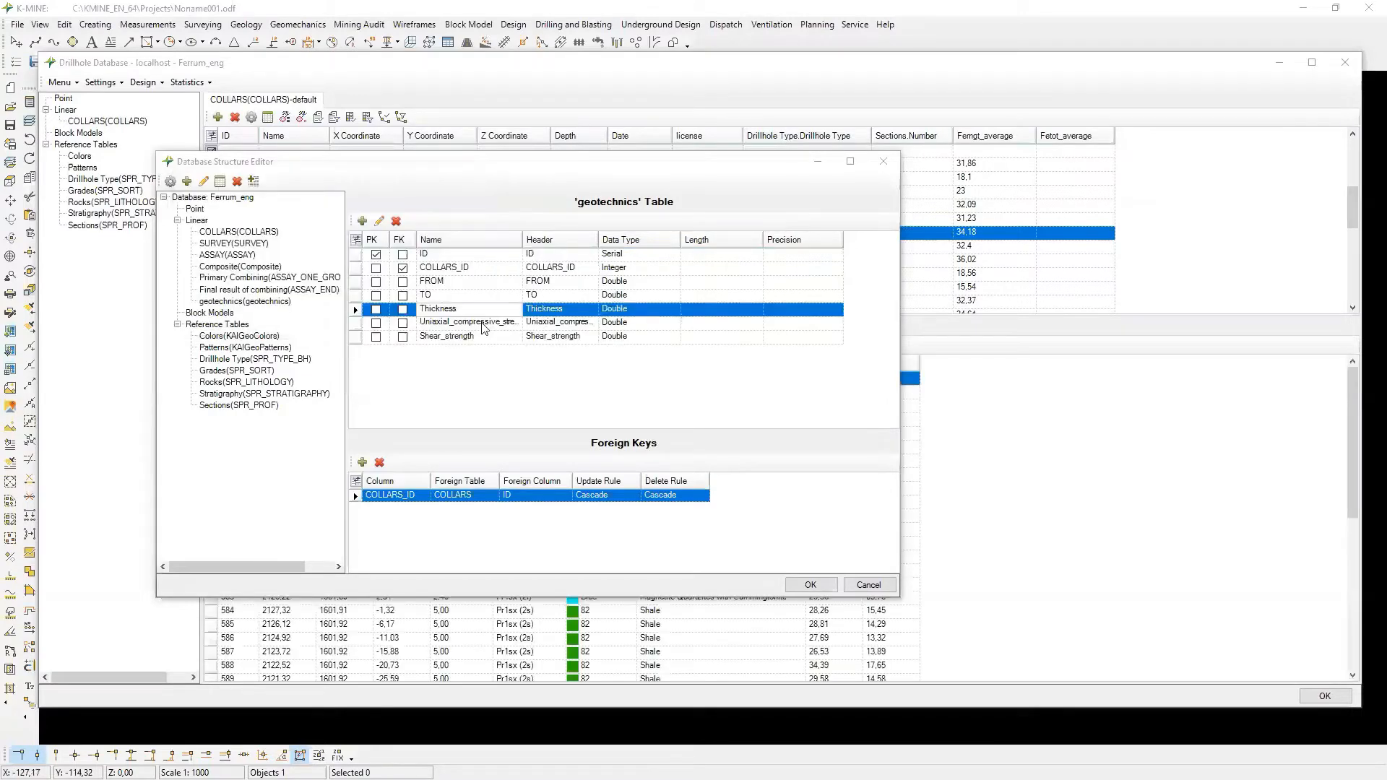
# Check the Uniaxial_compressive_strength and Shear_strength columns of the geotechnics table and accept the database structure.
pyautogui.click(482, 323)
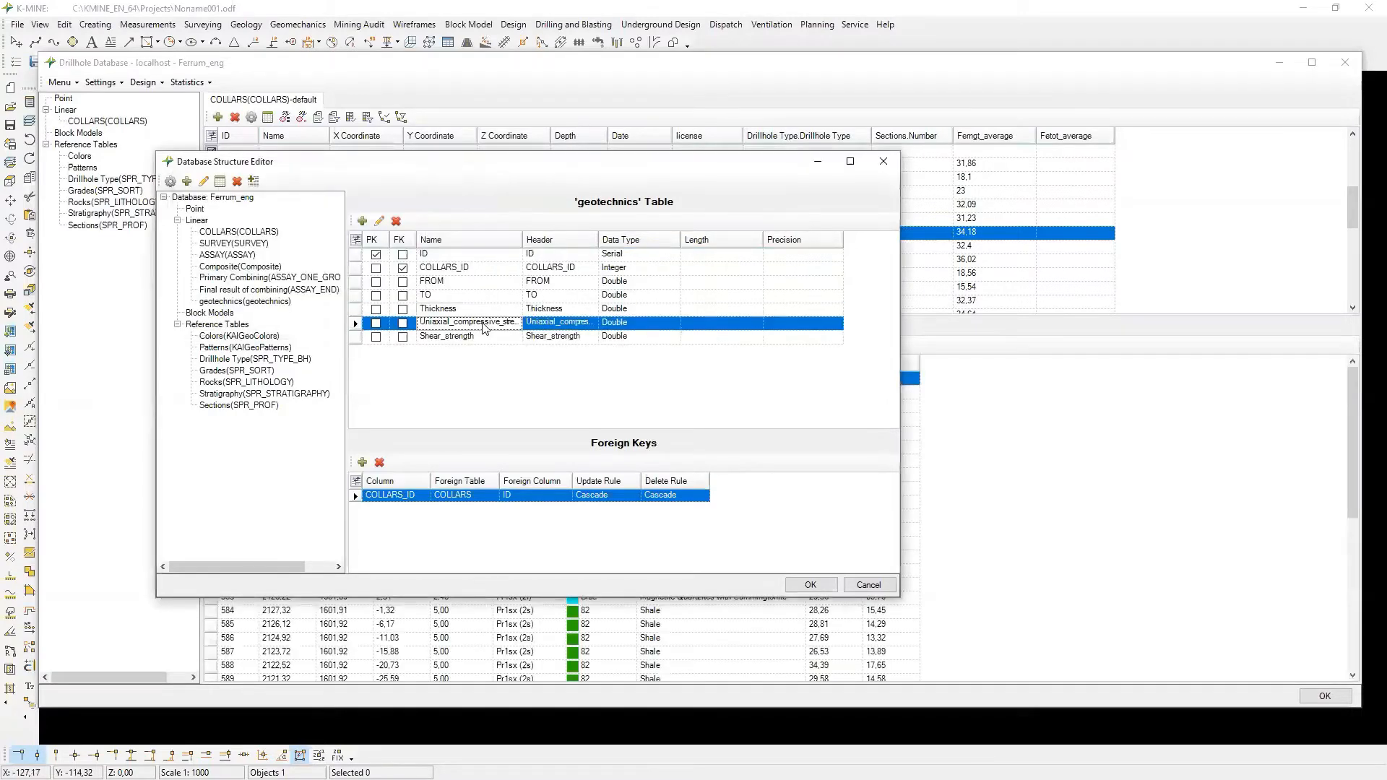
pyautogui.moveTo(522, 241); pyautogui.dragTo(569, 237)
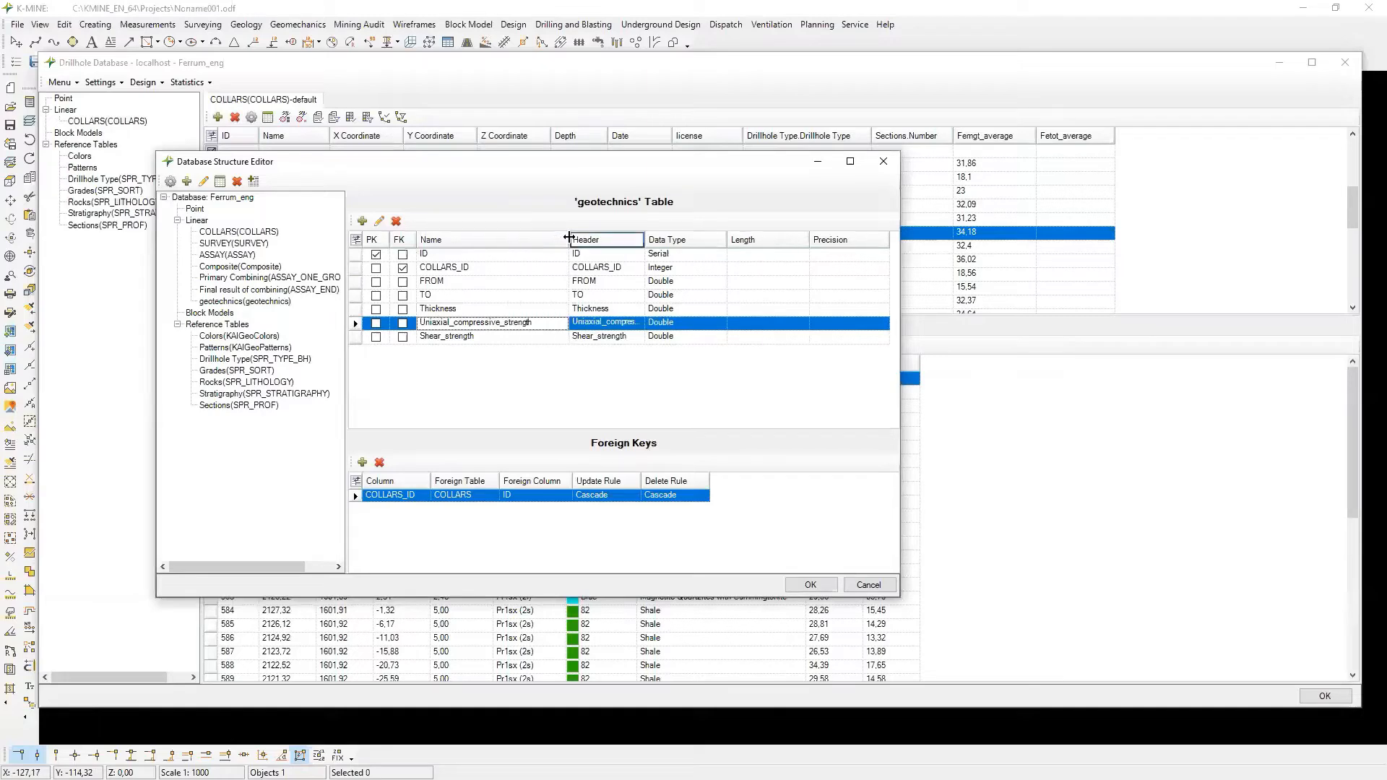
pyautogui.click(466, 338)
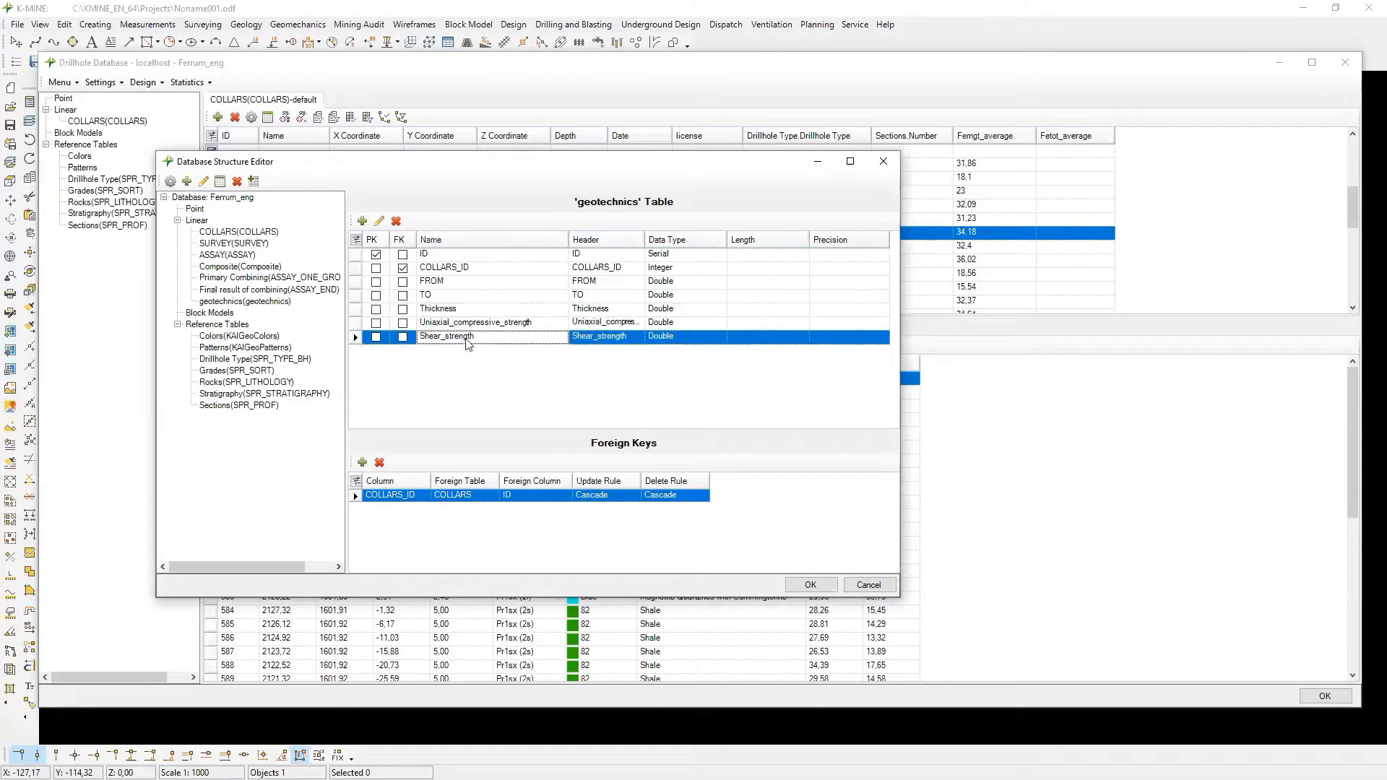
pyautogui.click(810, 585)
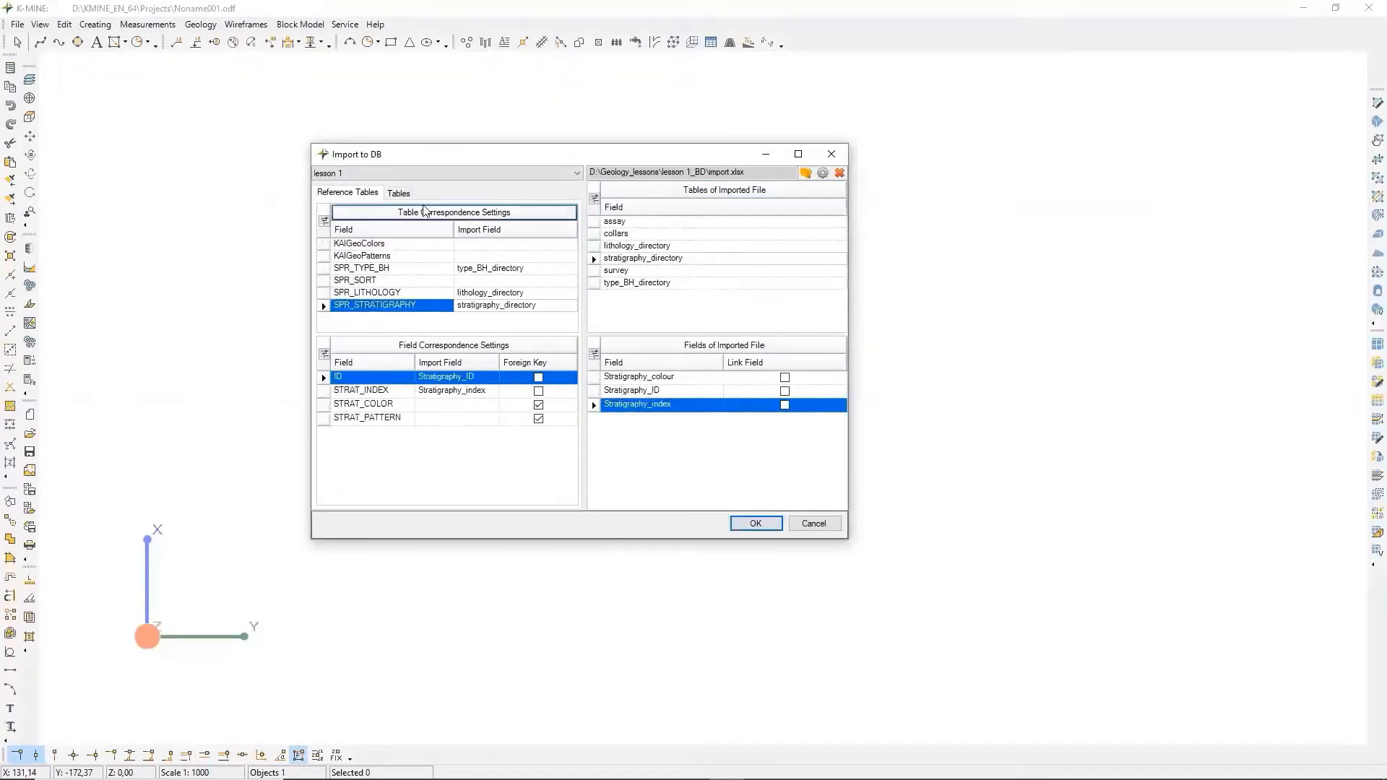
# Match the COLLARS, SURVEY and ASSAY tables to the collars, survey and assay tables of import.xlsx.
pyautogui.click(399, 193)
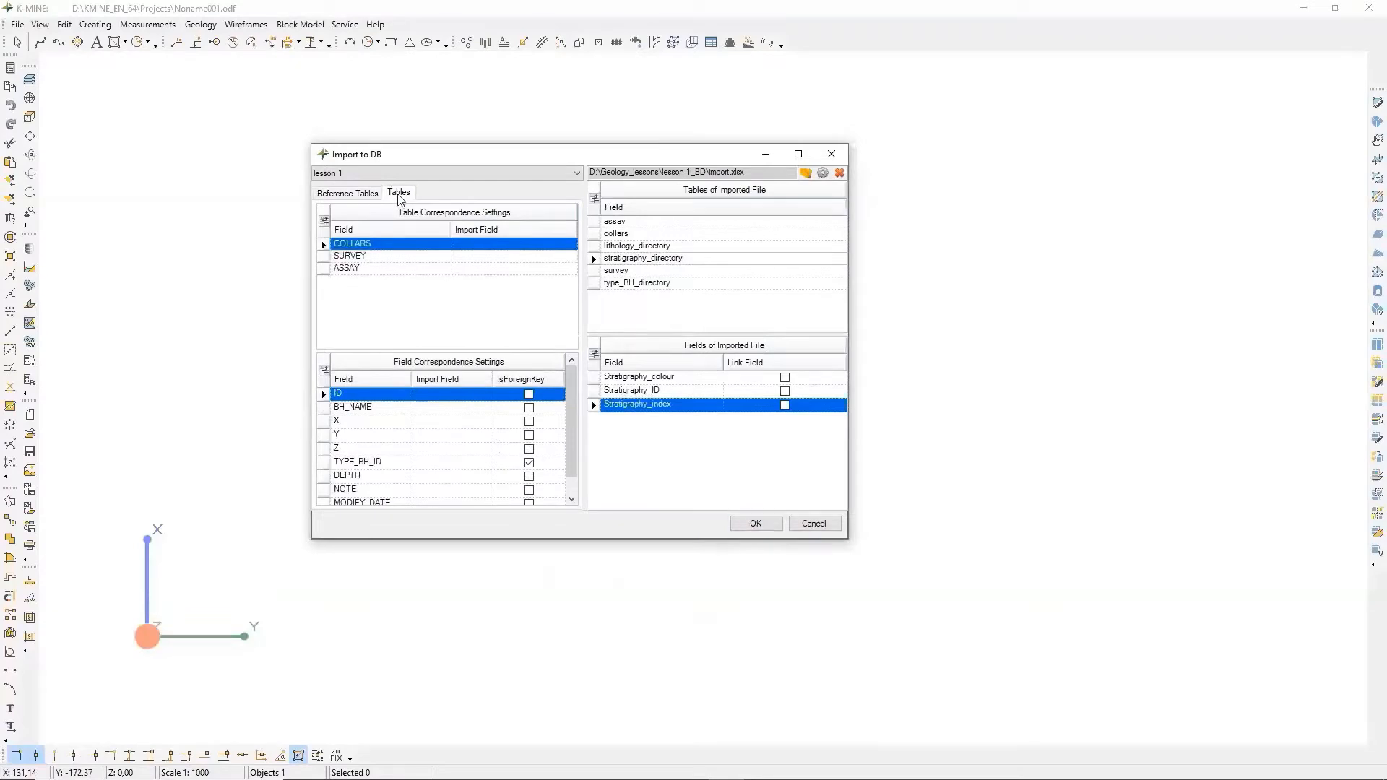
pyautogui.click(478, 246)
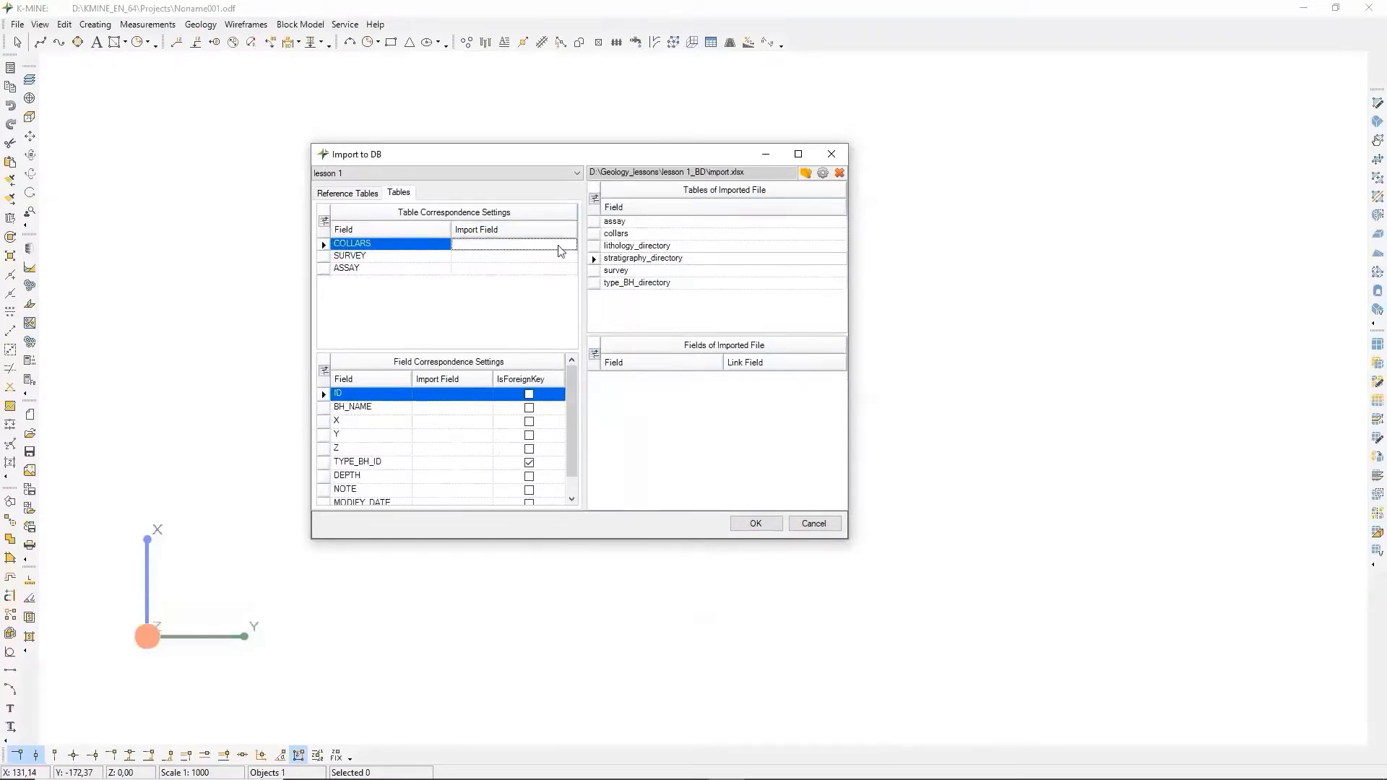
pyautogui.moveTo(615, 234); pyautogui.dragTo(506, 256)
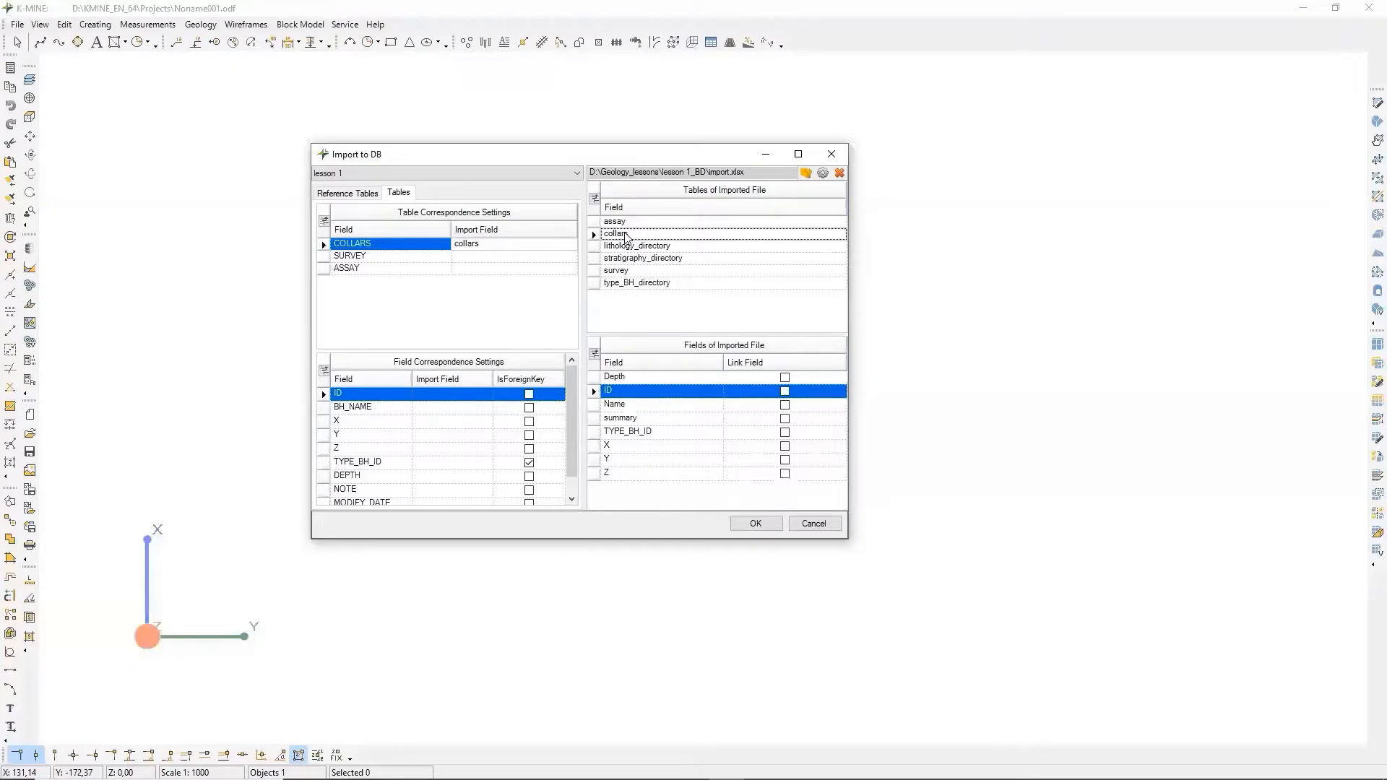
pyautogui.moveTo(621, 272); pyautogui.dragTo(480, 258)
pyautogui.moveTo(615, 221); pyautogui.dragTo(506, 269)
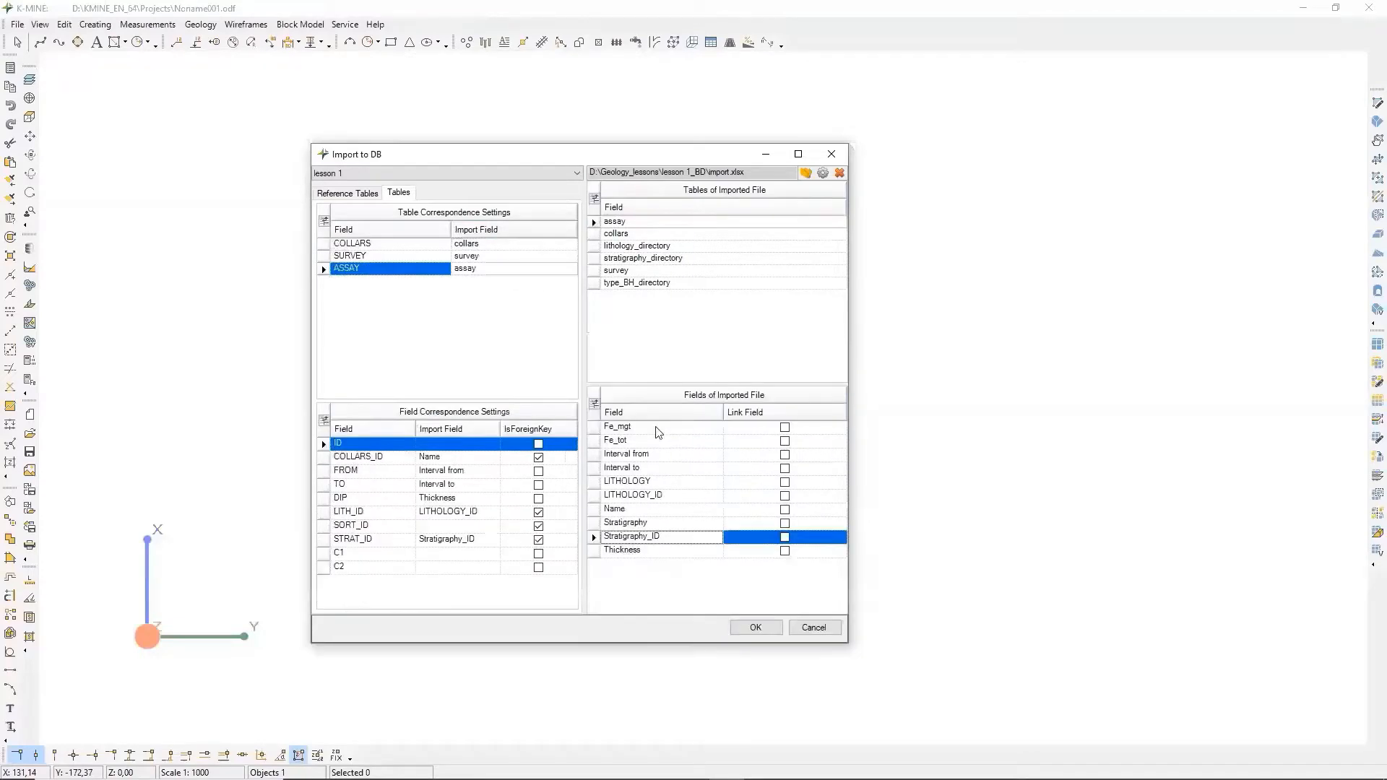
# Assign Fe_mgt to C1 and Fe_tot to C2 in the ASSAY field correspondence, and mark Name as the link field.
pyautogui.moveTo(659, 432); pyautogui.dragTo(478, 561)
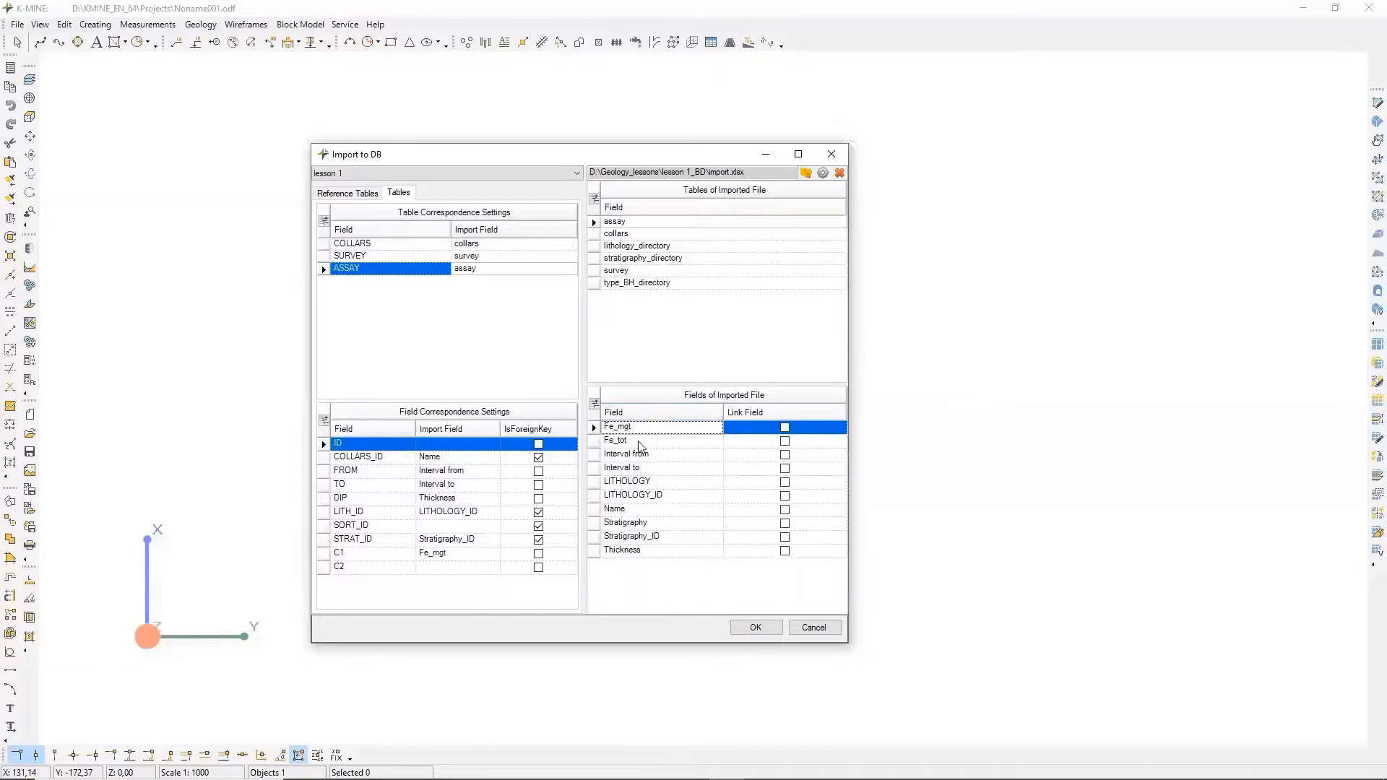
pyautogui.moveTo(641, 441); pyautogui.dragTo(454, 570)
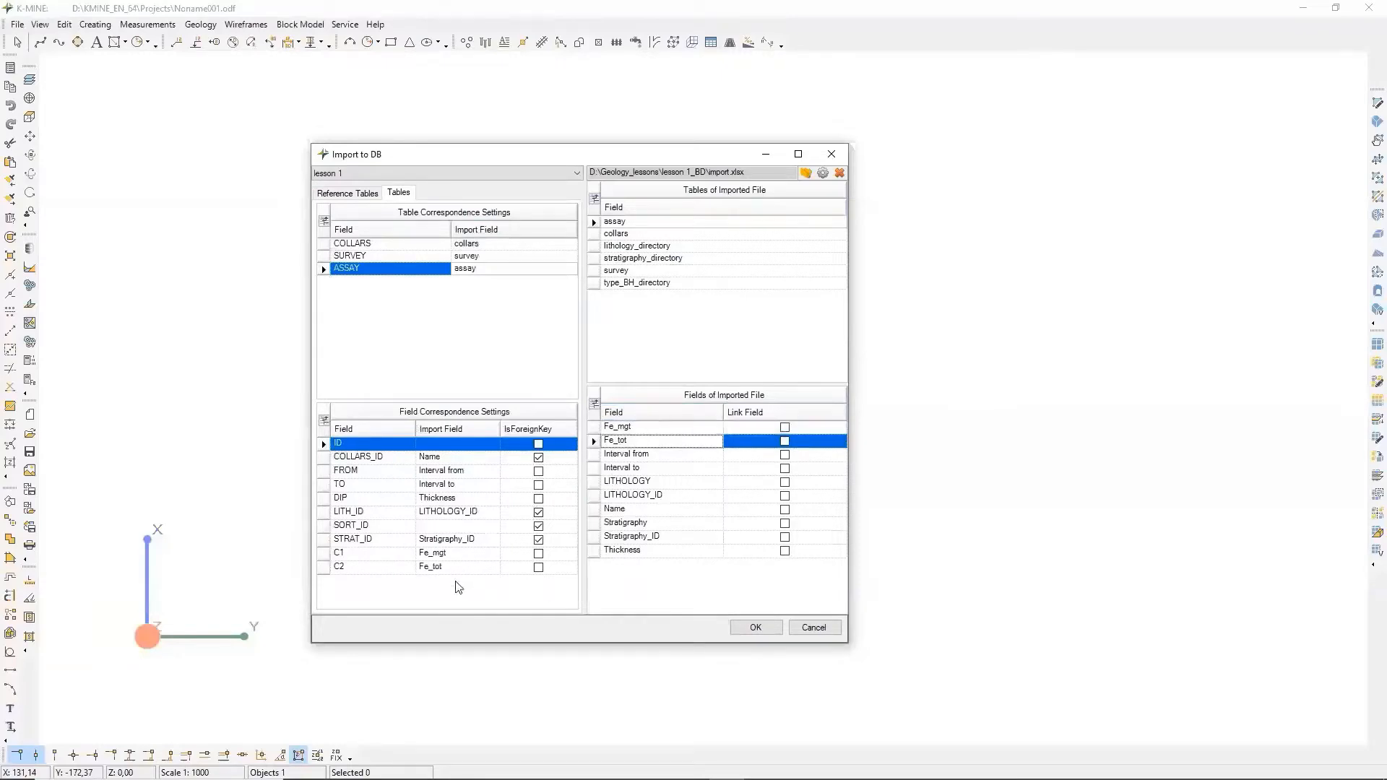
pyautogui.click(786, 511)
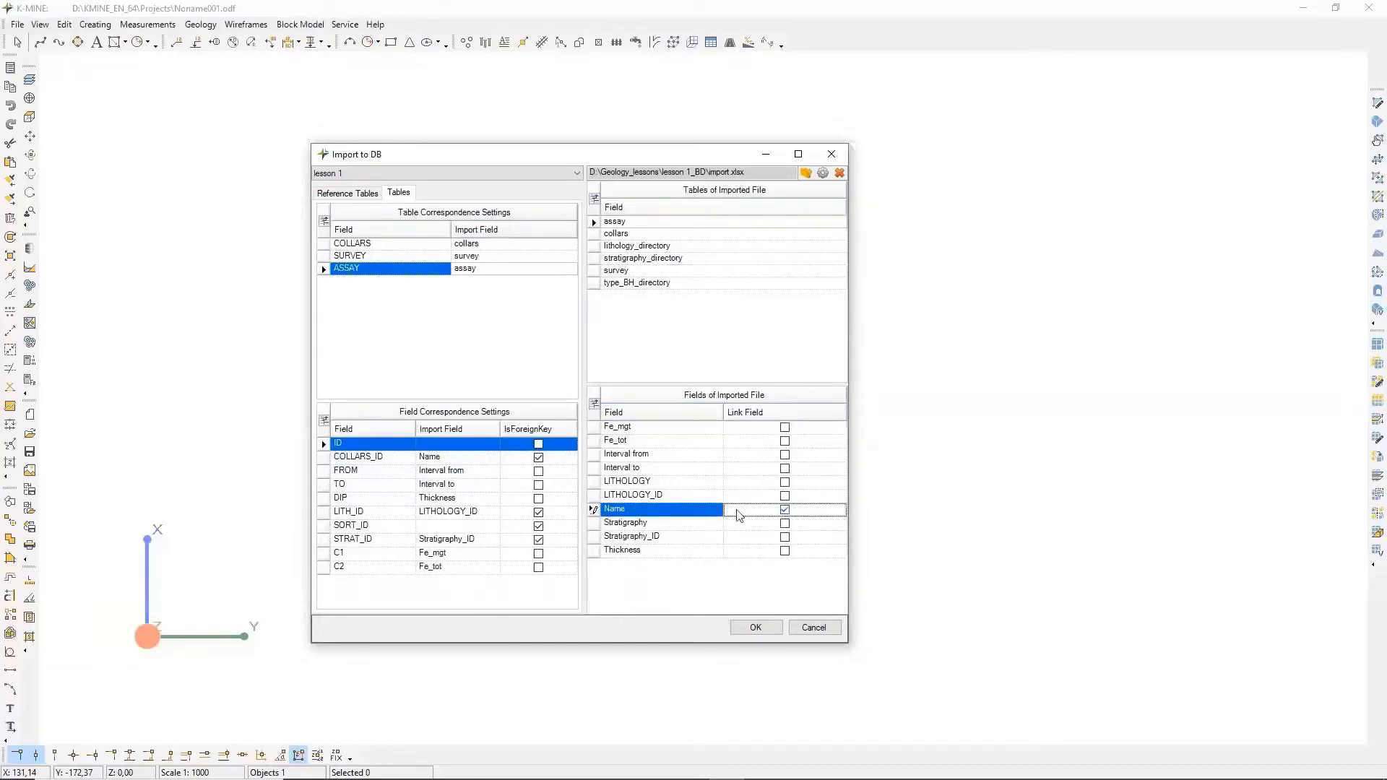
pyautogui.click(785, 511)
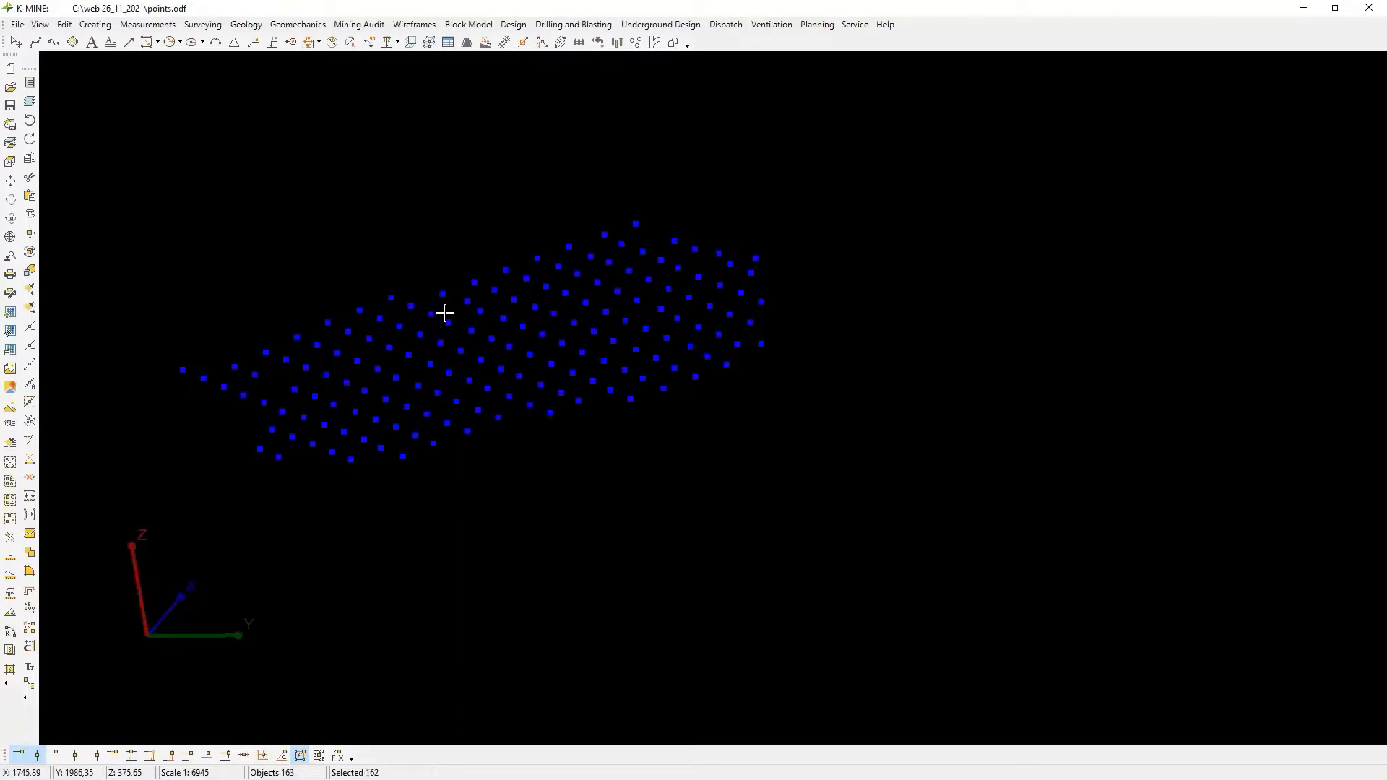
# Show the blasthole points' property table and import their object data into Ferrum_eng, taking the COLLARS Z field from Z Coordinate.
pyautogui.doubleClick(446, 312)
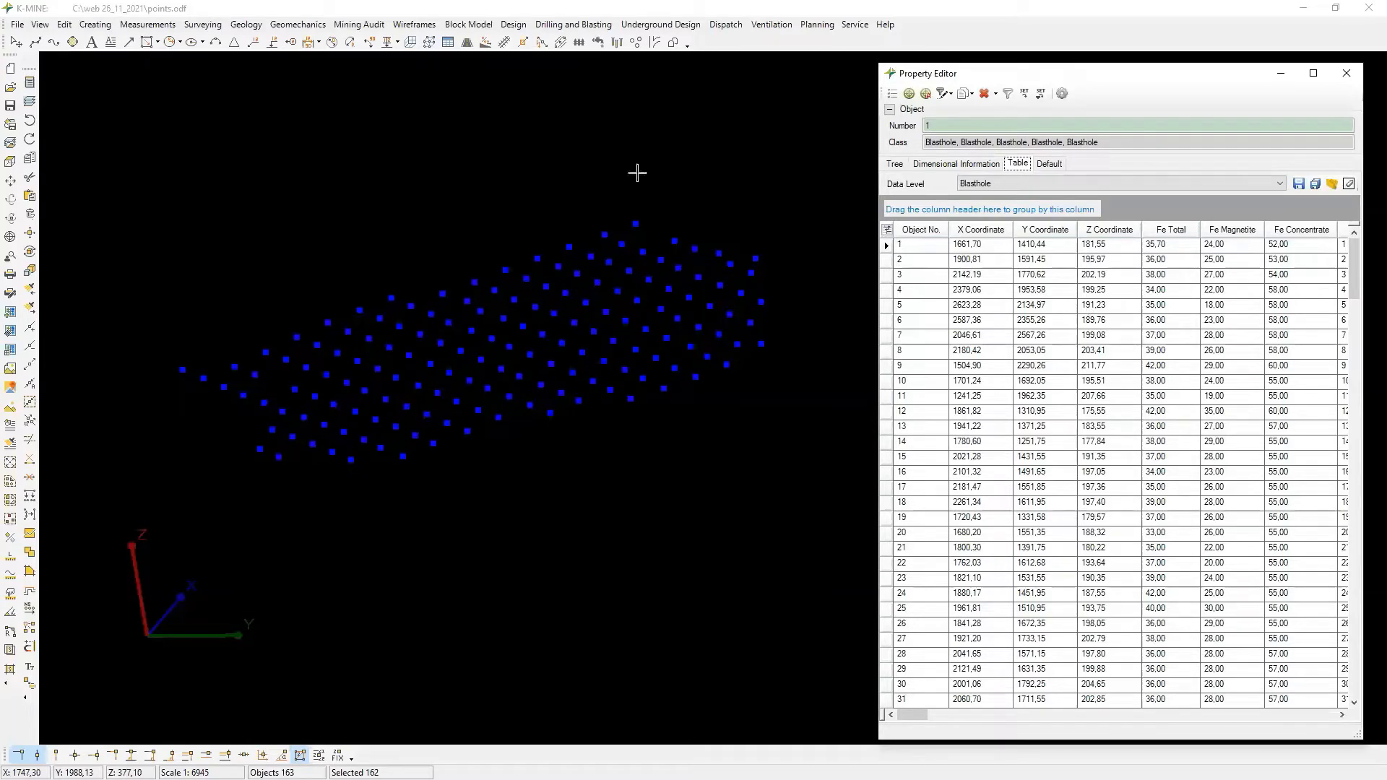
pyautogui.click(246, 26)
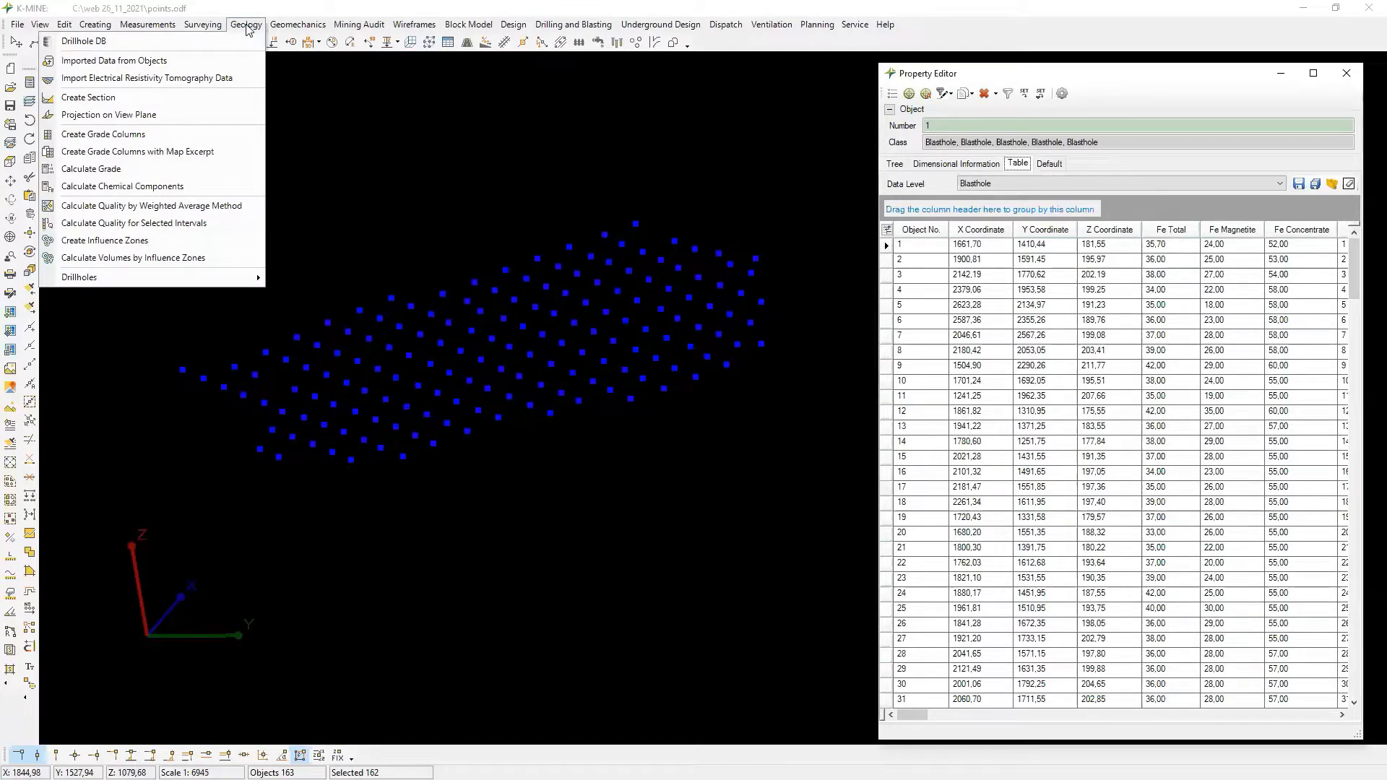
pyautogui.click(228, 60)
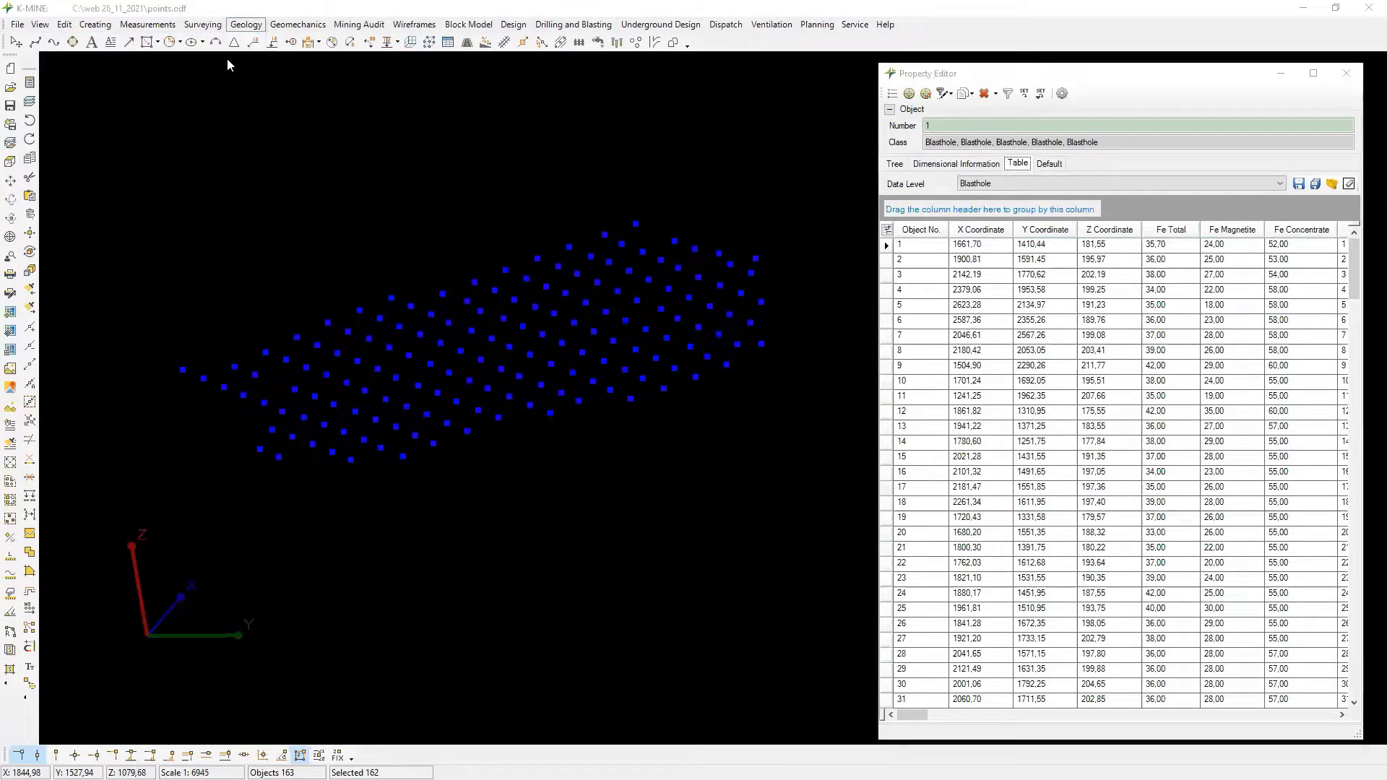
pyautogui.click(815, 651)
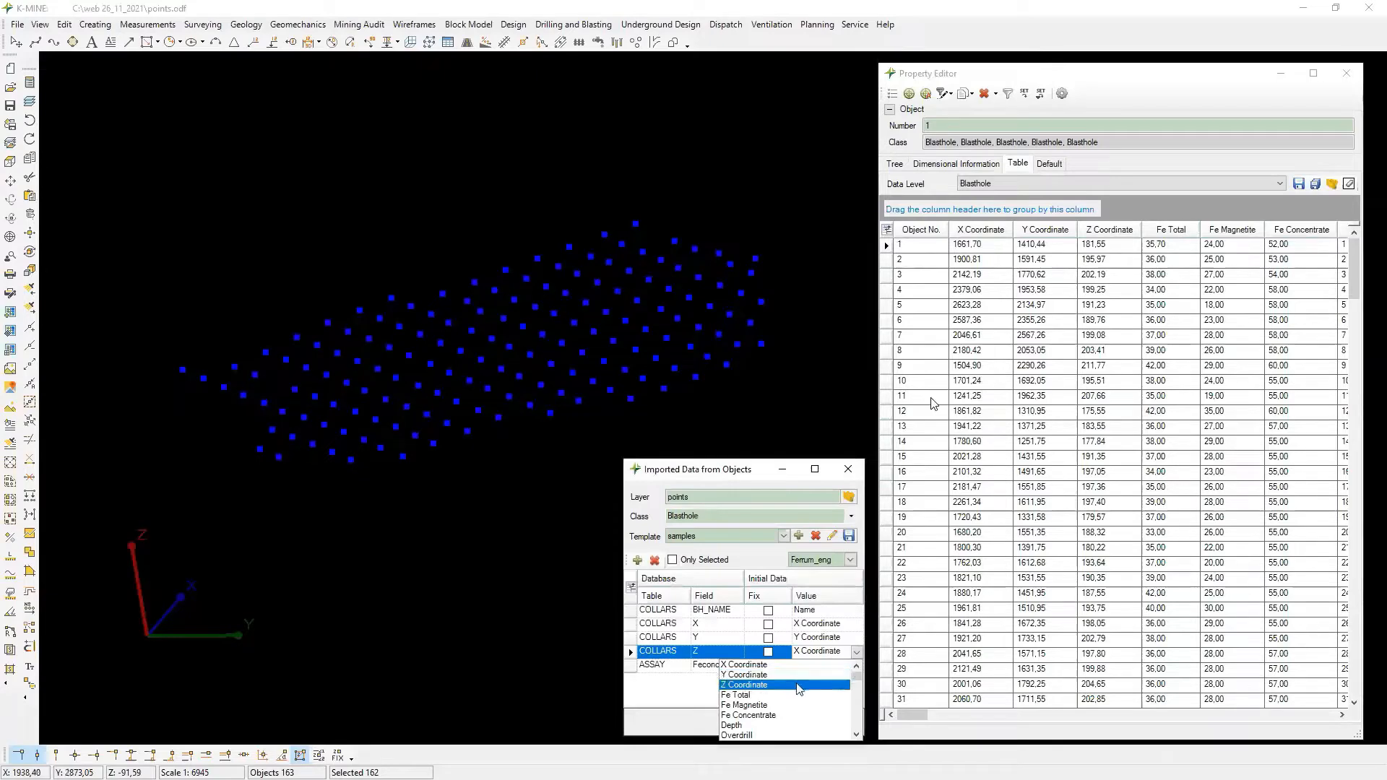
pyautogui.click(798, 685)
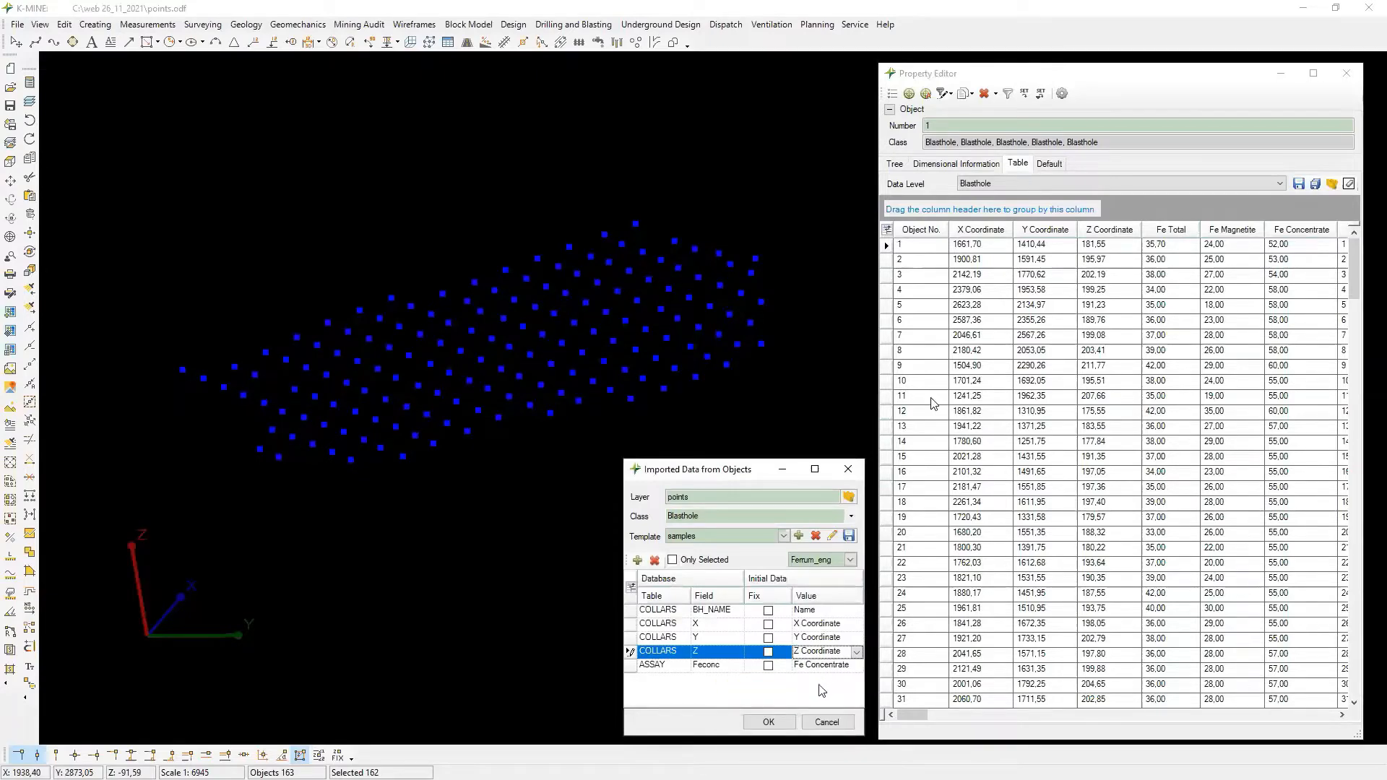
pyautogui.click(768, 723)
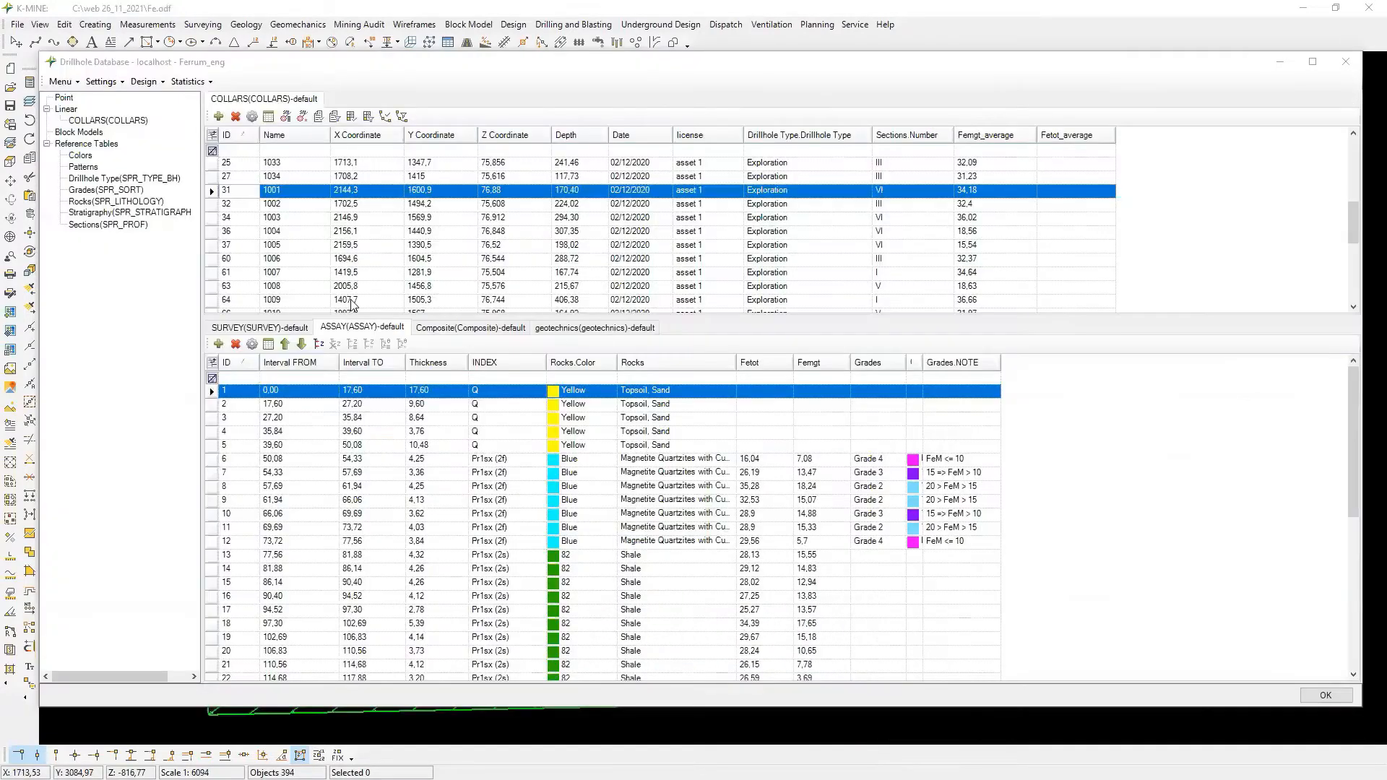
# Update the drillholes in the drawing from the COLLARS table and close the drillhole database.
pyautogui.click(302, 117)
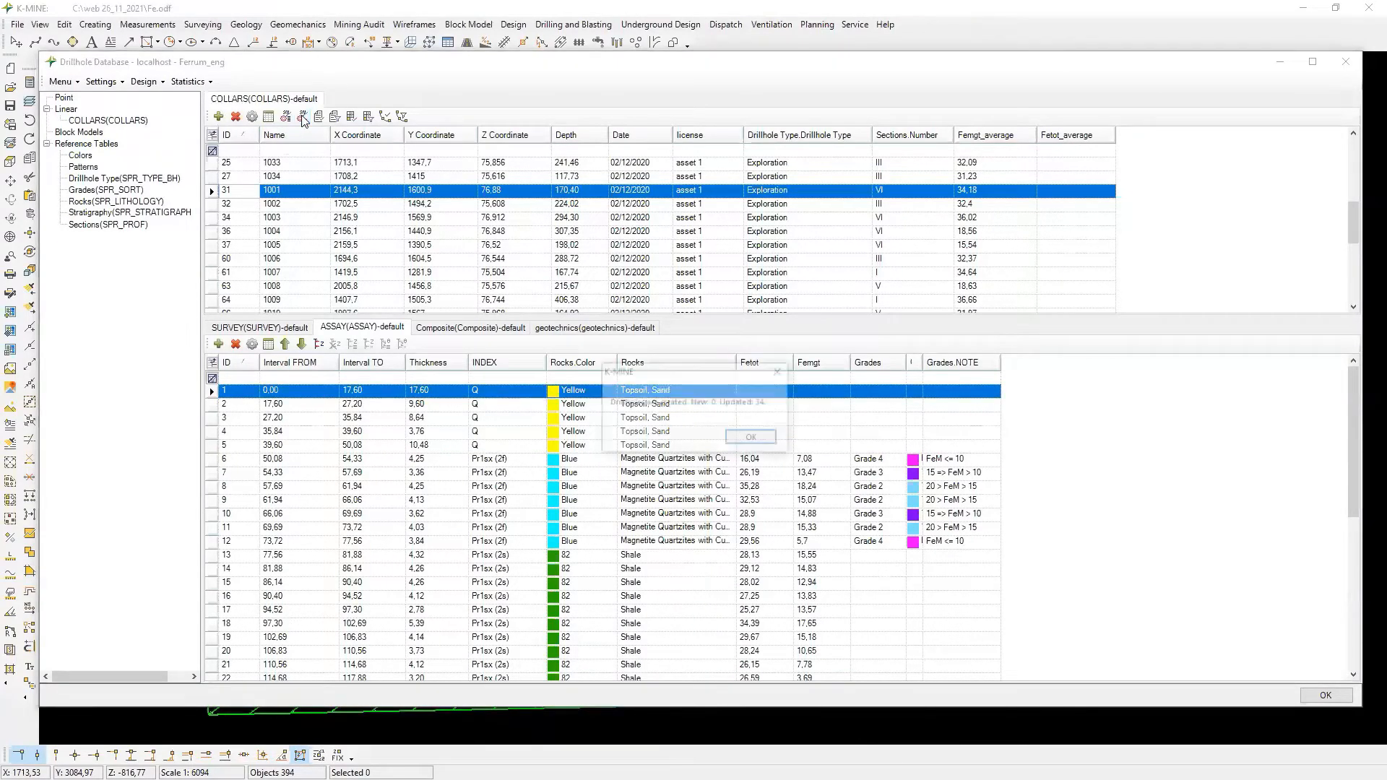
pyautogui.click(758, 439)
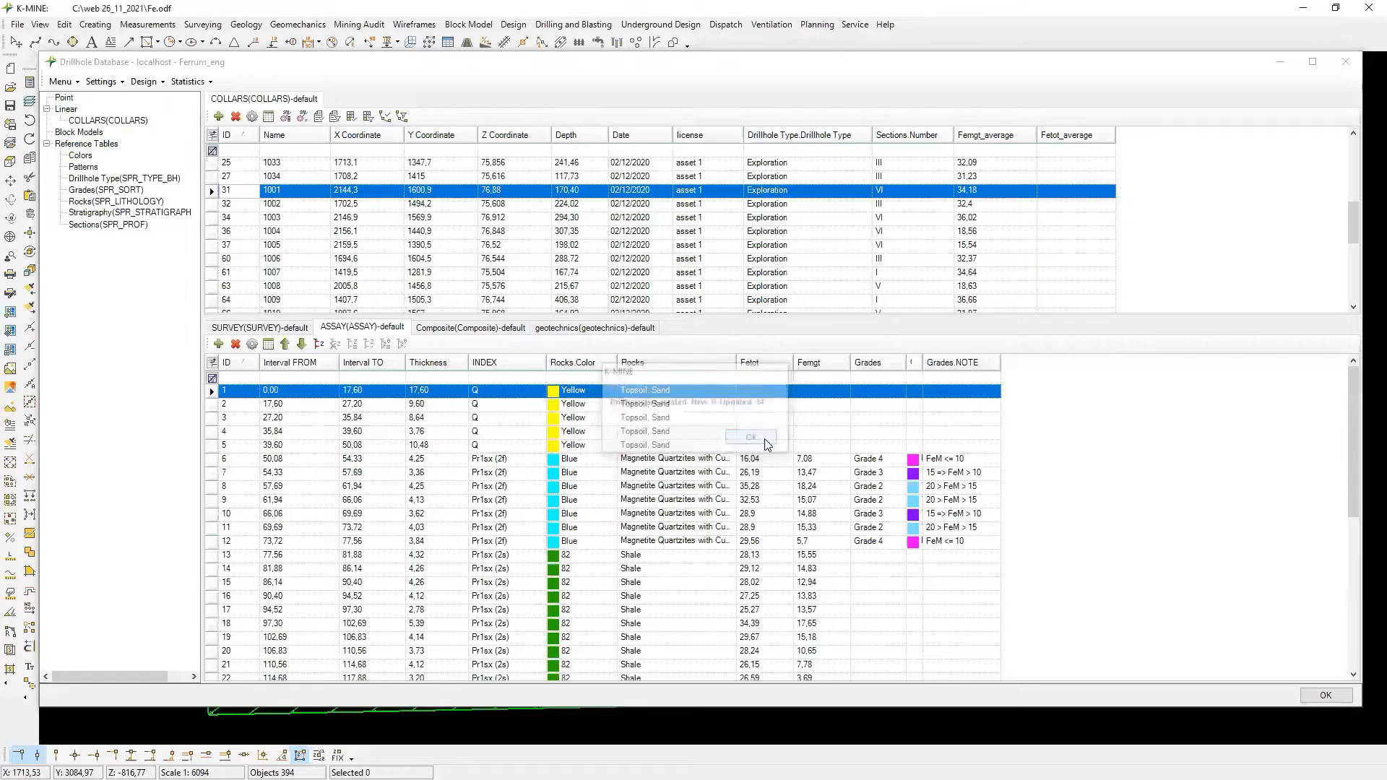
pyautogui.click(1340, 69)
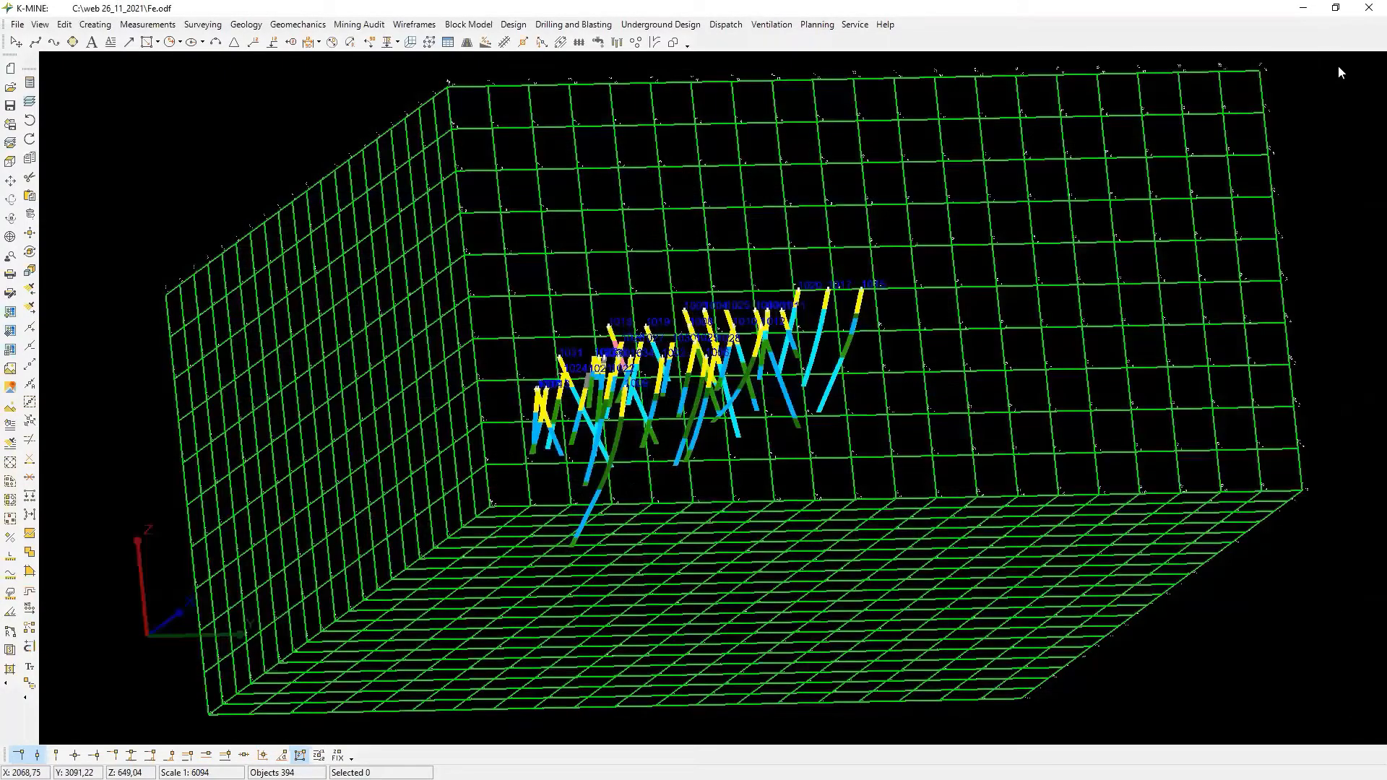
# Switch to the plan view and insert the geological map image kv_m36-36_3-e_geo.jpg from the web 26_11_2021 folder.
pyautogui.click(16, 163)
pyautogui.scroll(-1, 140, 238)
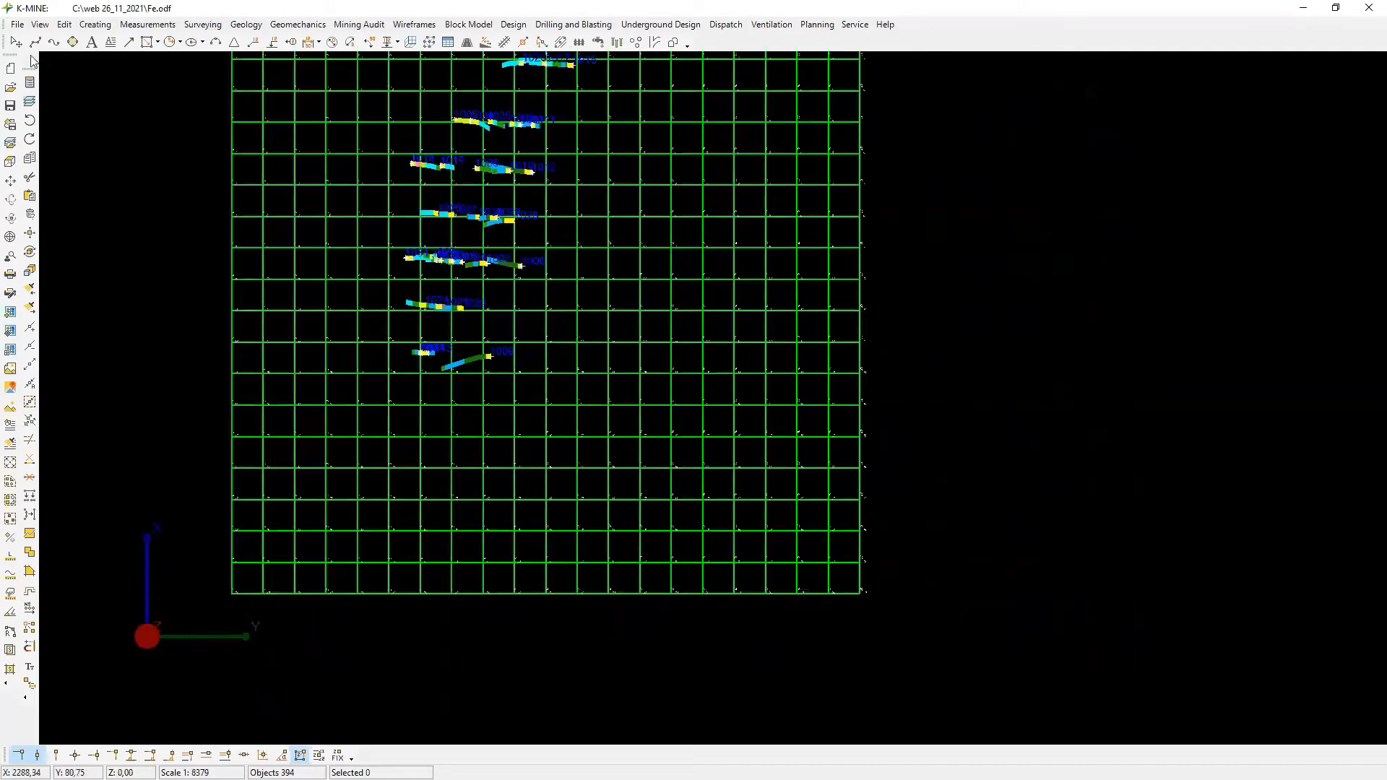
pyautogui.click(17, 24)
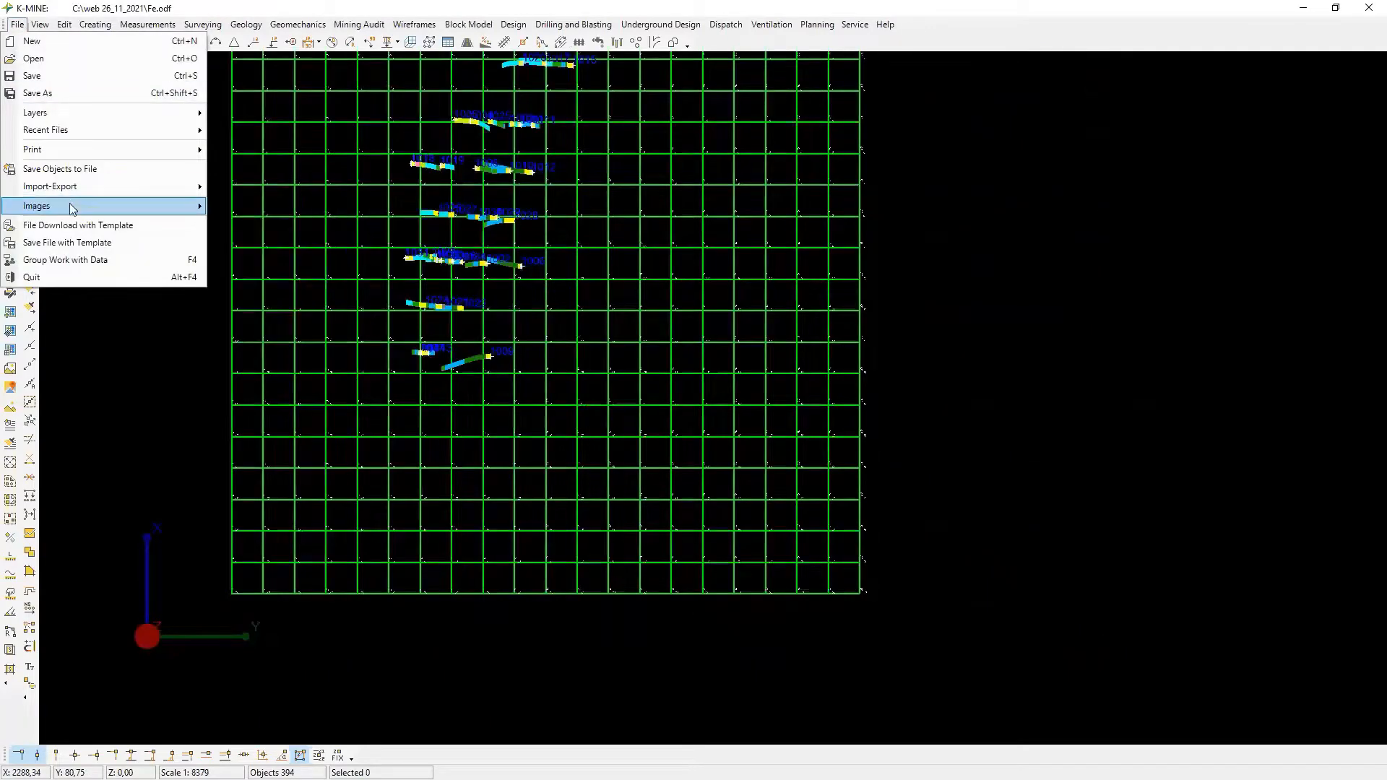
pyautogui.moveTo(68, 206)
pyautogui.click(228, 210)
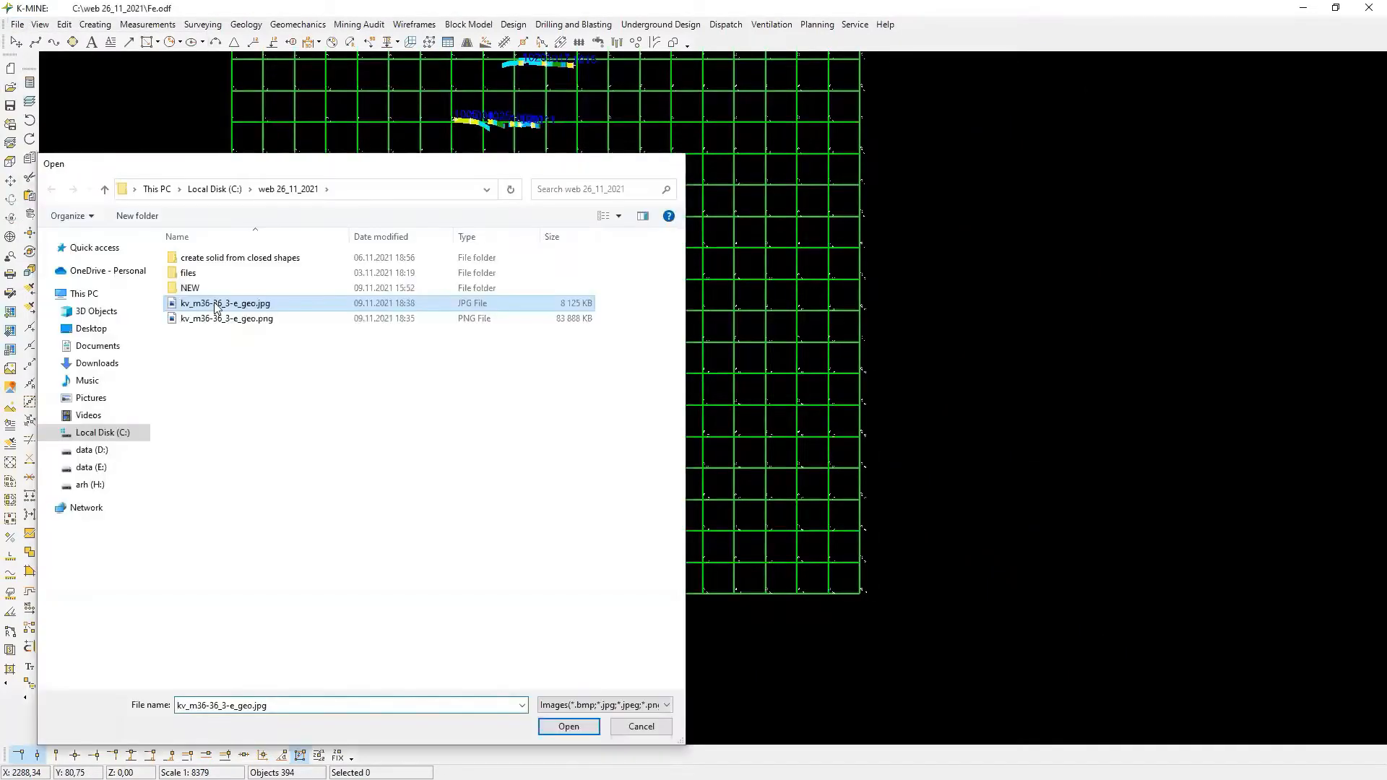
pyautogui.doubleClick(214, 309)
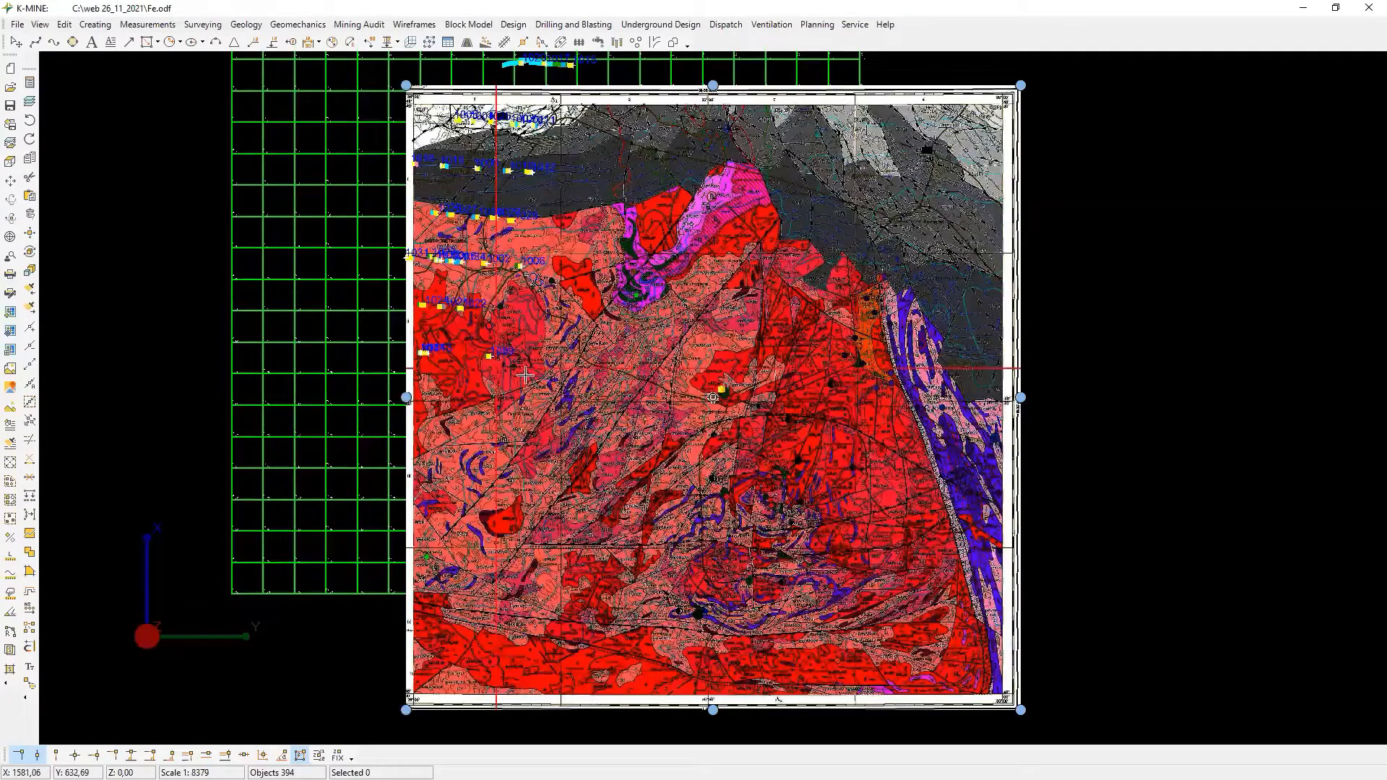
# Move the geological map image over the green coordinate grid and the drillholes, then nudge it slightly up and to the left.
pyautogui.scroll(-3, 525, 375)
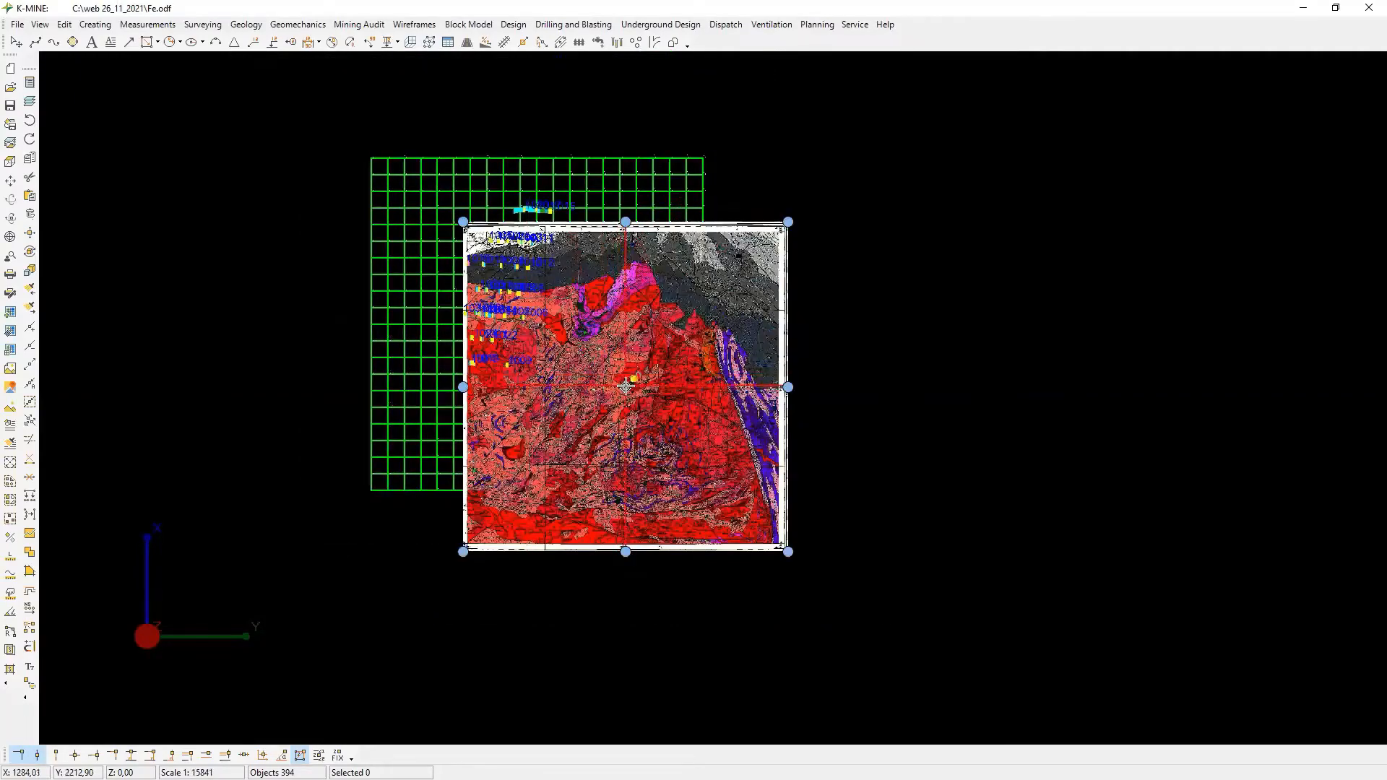
pyautogui.moveTo(625, 387); pyautogui.dragTo(537, 323)
pyautogui.scroll(2, 536, 323)
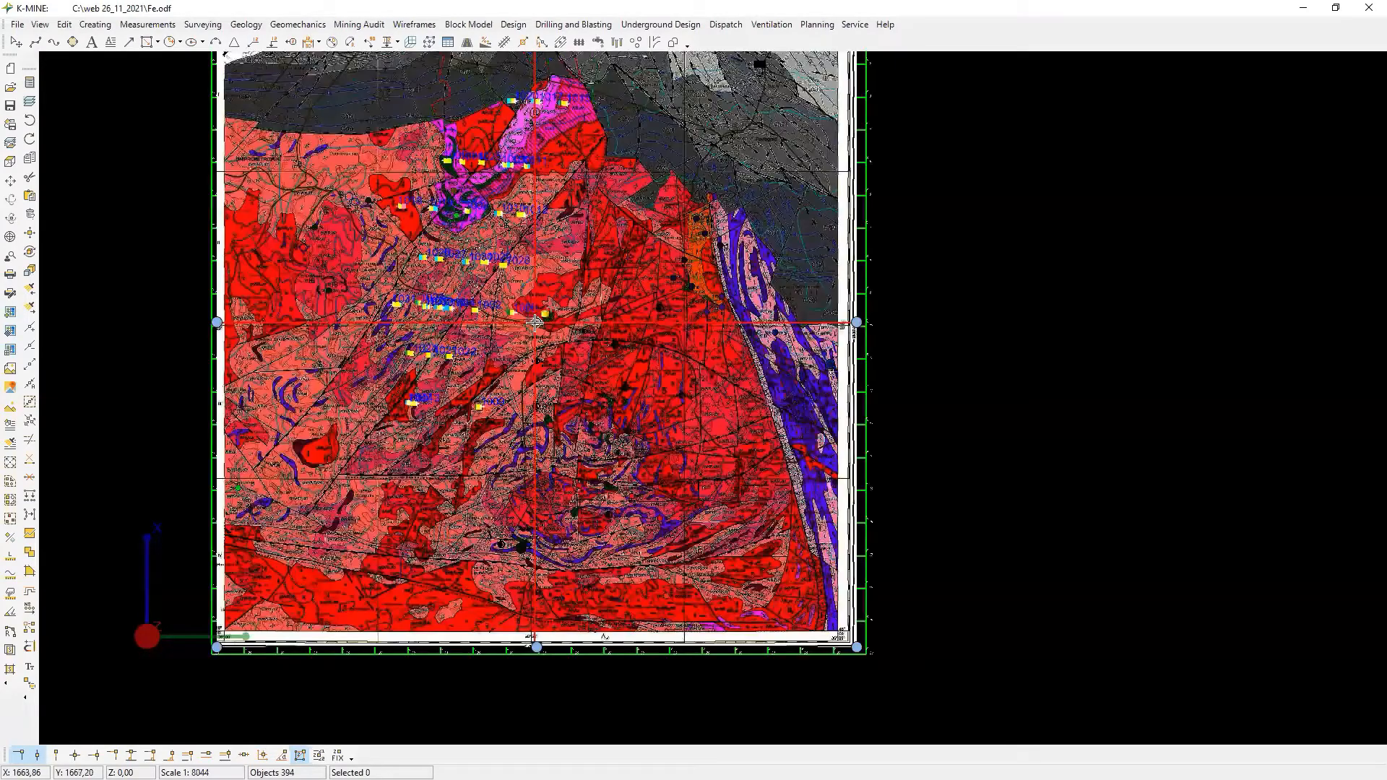
pyautogui.scroll(1, 536, 323)
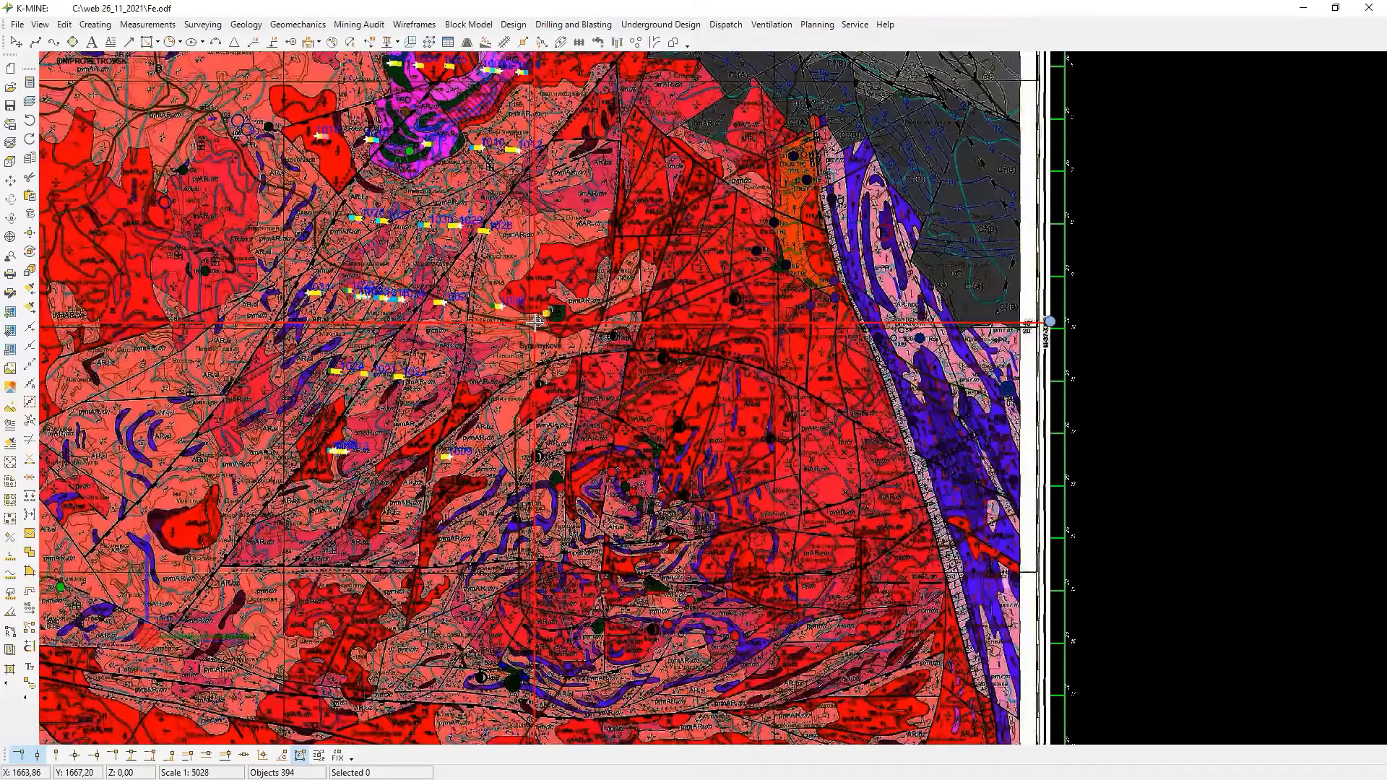
pyautogui.scroll(1, 536, 322)
pyautogui.scroll(-2, 648, 366)
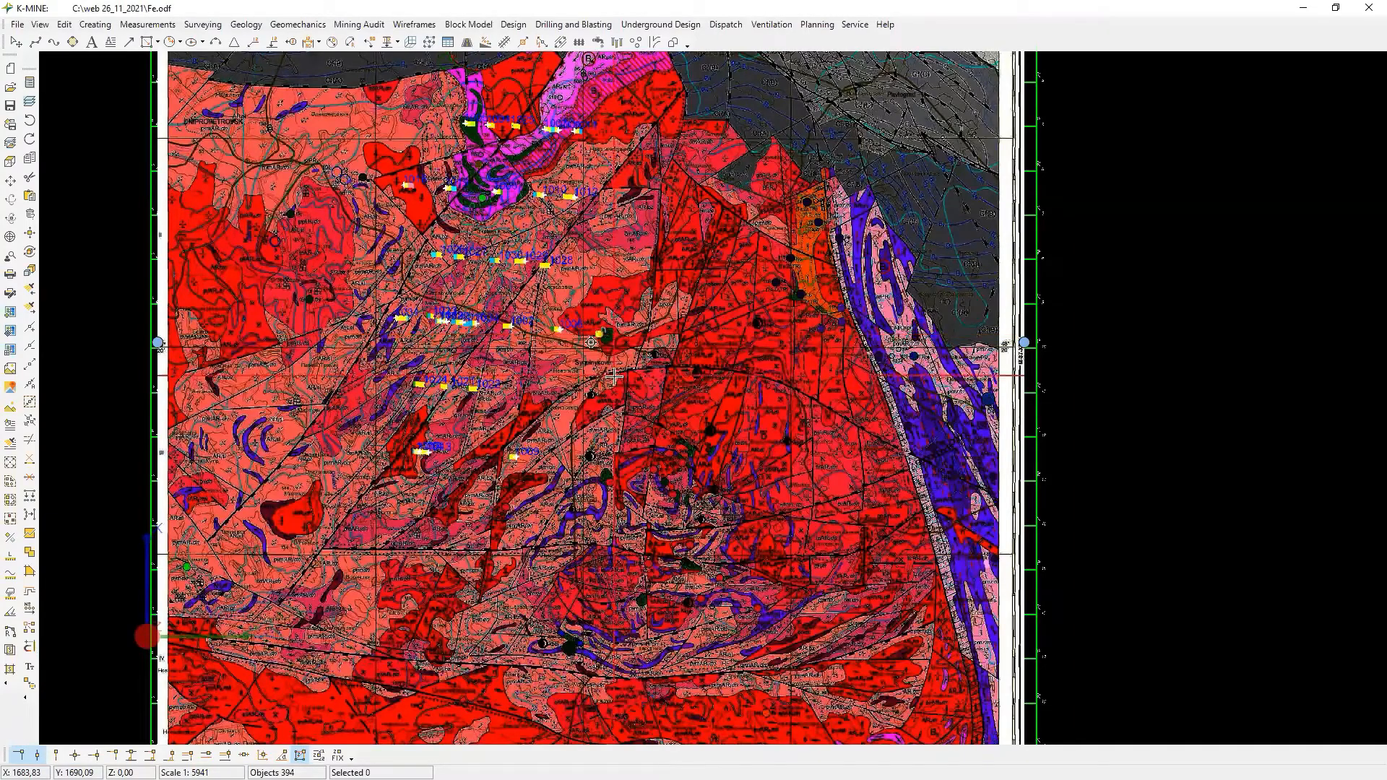
pyautogui.scroll(-1, 613, 377)
pyautogui.scroll(-1, 614, 376)
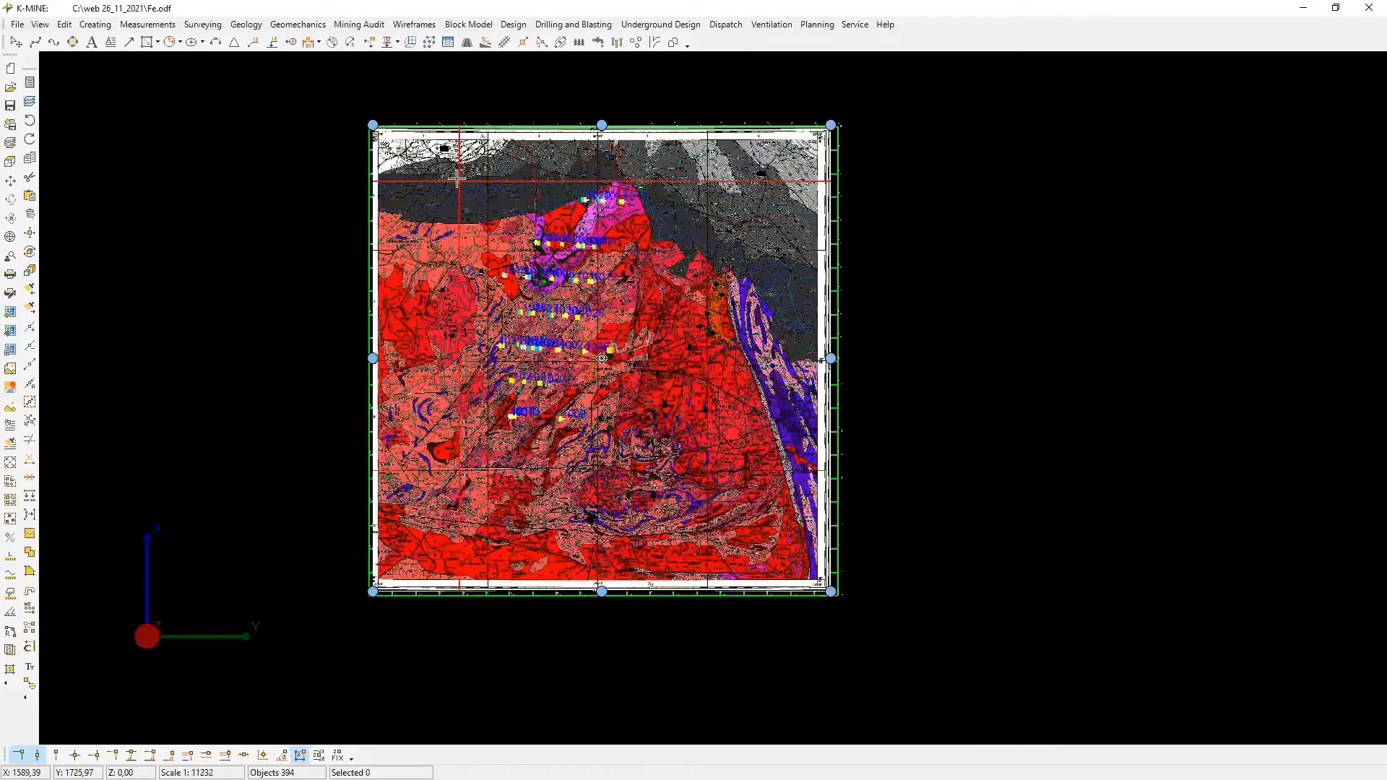
pyautogui.scroll(1, 456, 178)
pyautogui.scroll(1, 456, 177)
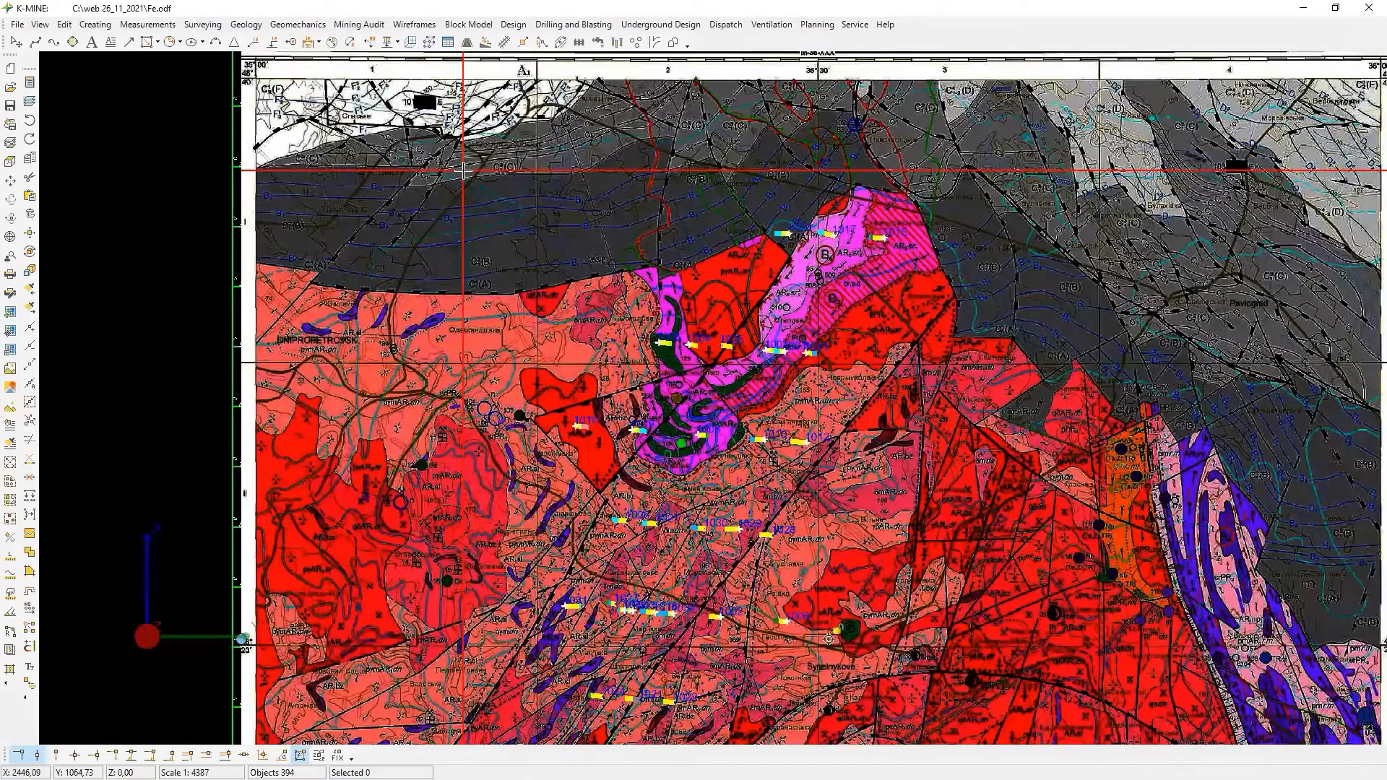
pyautogui.scroll(-1, 544, 310)
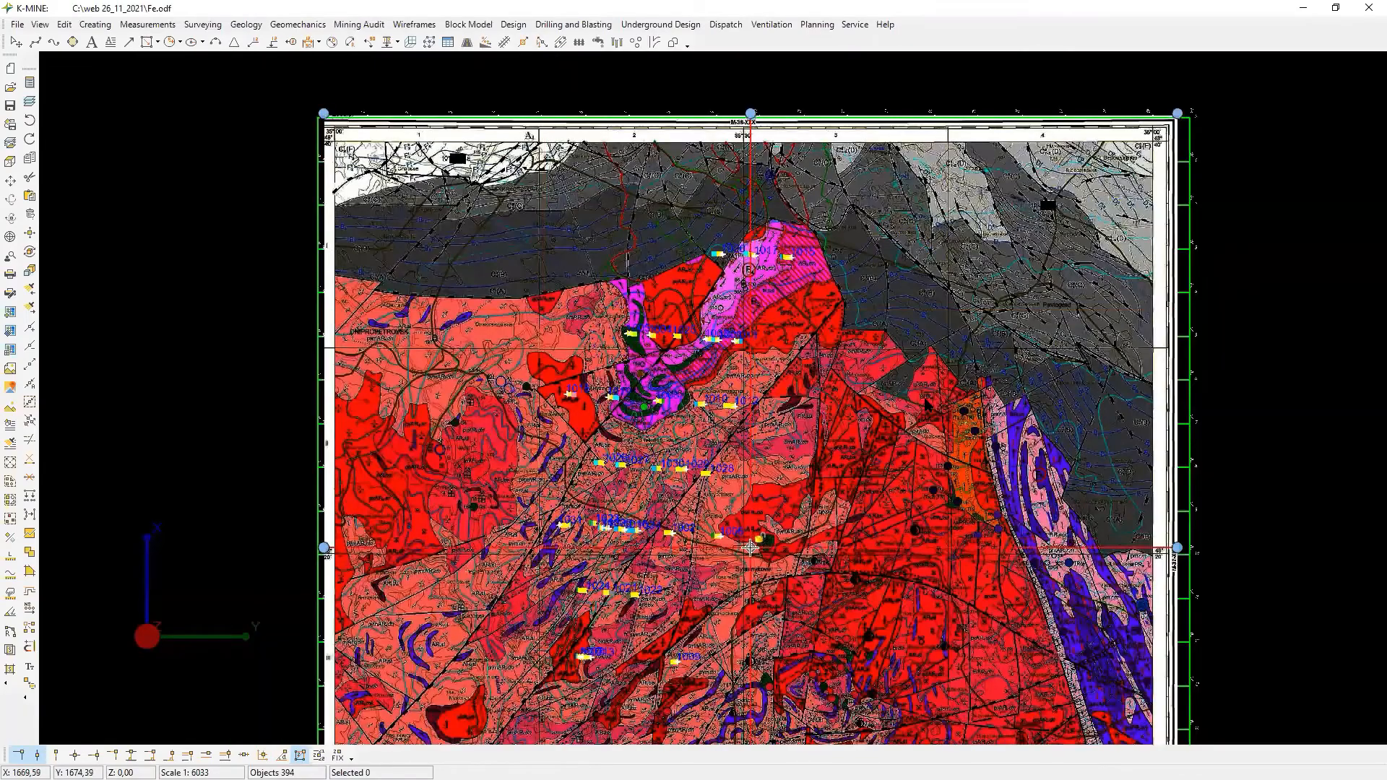
pyautogui.moveTo(750, 549); pyautogui.dragTo(734, 524, button='middle')
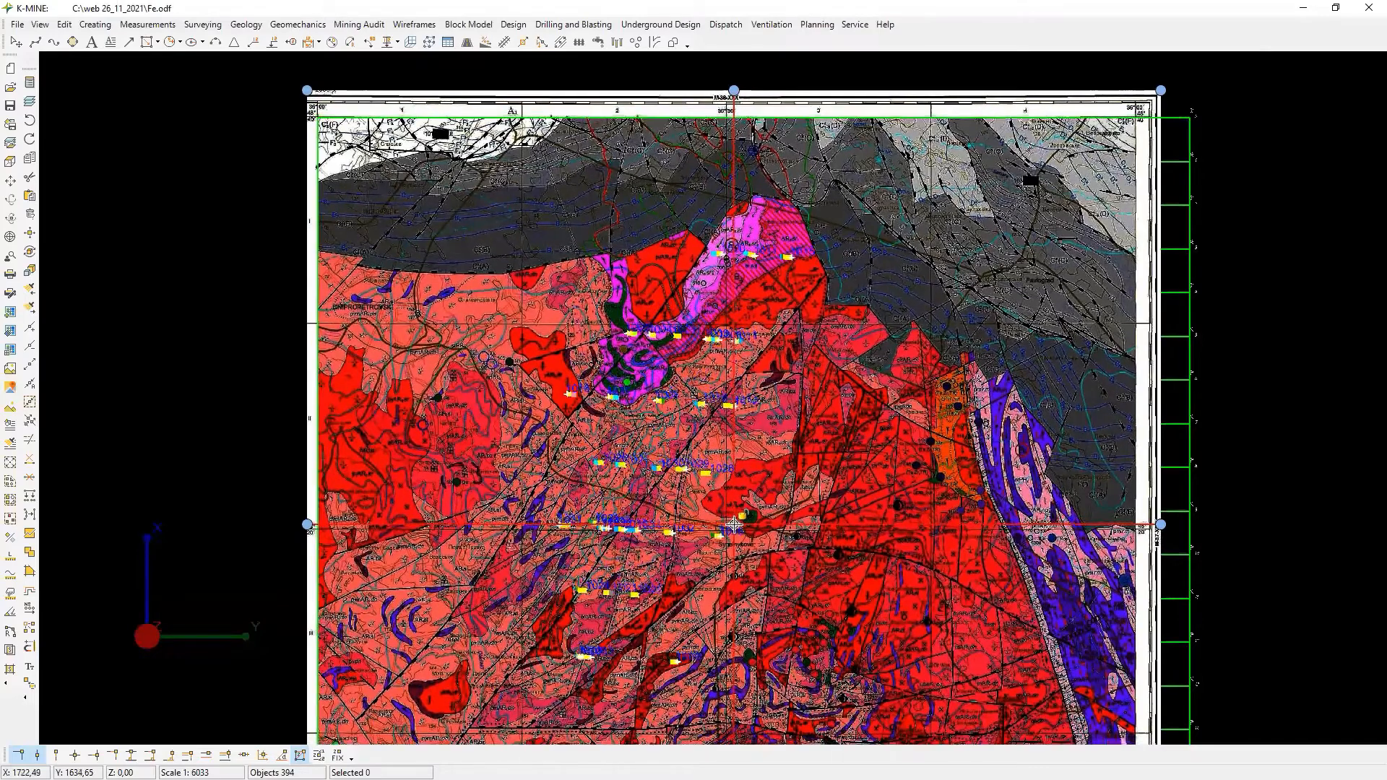
# Transform the placed map image and rotate it slightly clockwise to adjust its alignment with the coordinate grid.
pyautogui.rightClick(474, 429)
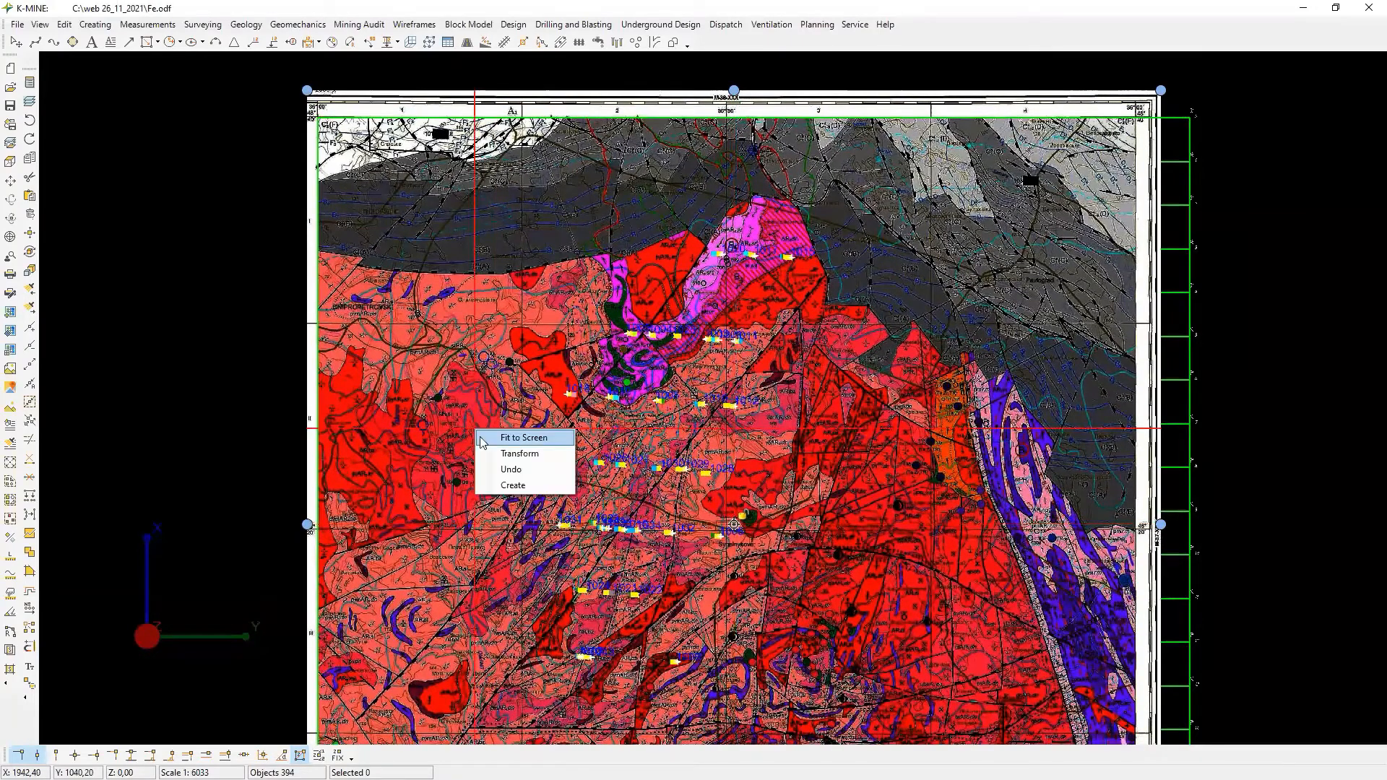
pyautogui.click(498, 460)
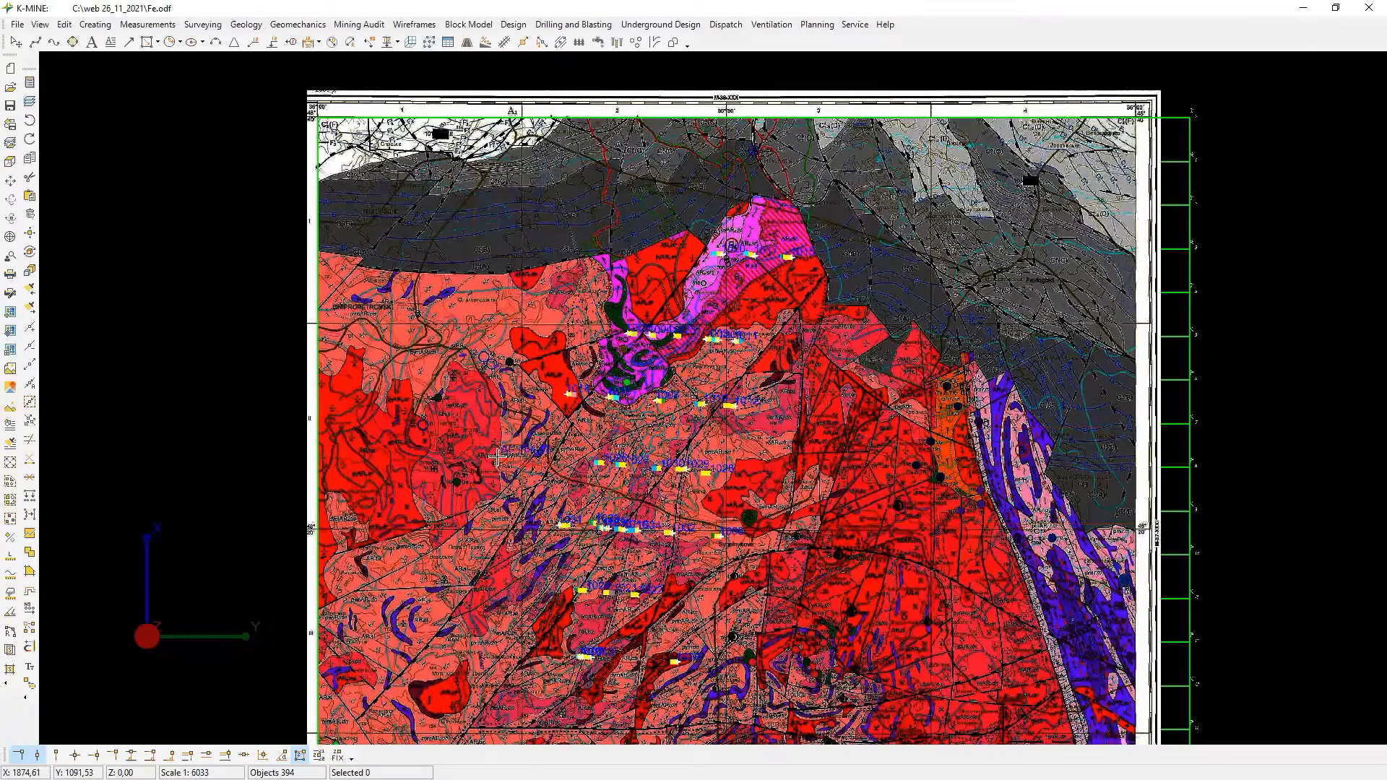
pyautogui.click(10, 593)
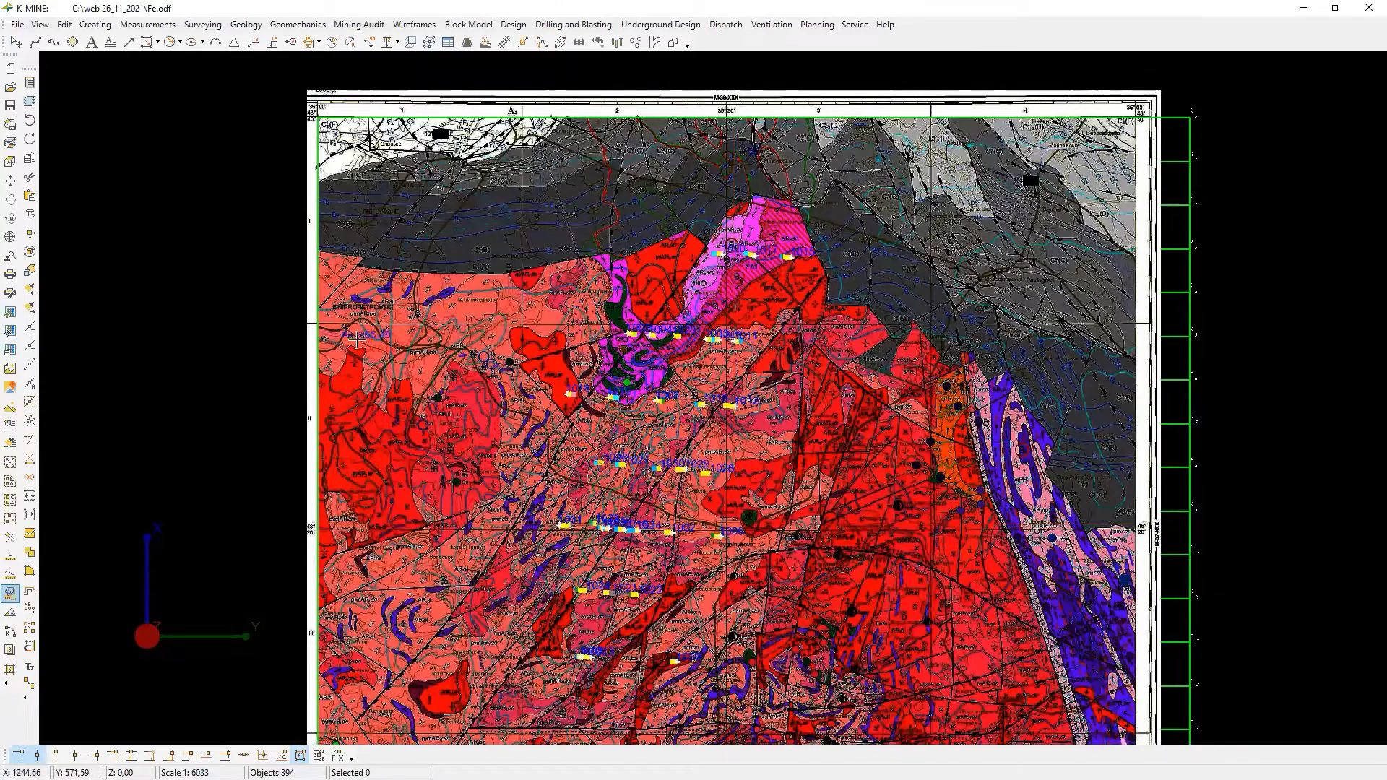
pyautogui.scroll(-3, 357, 339)
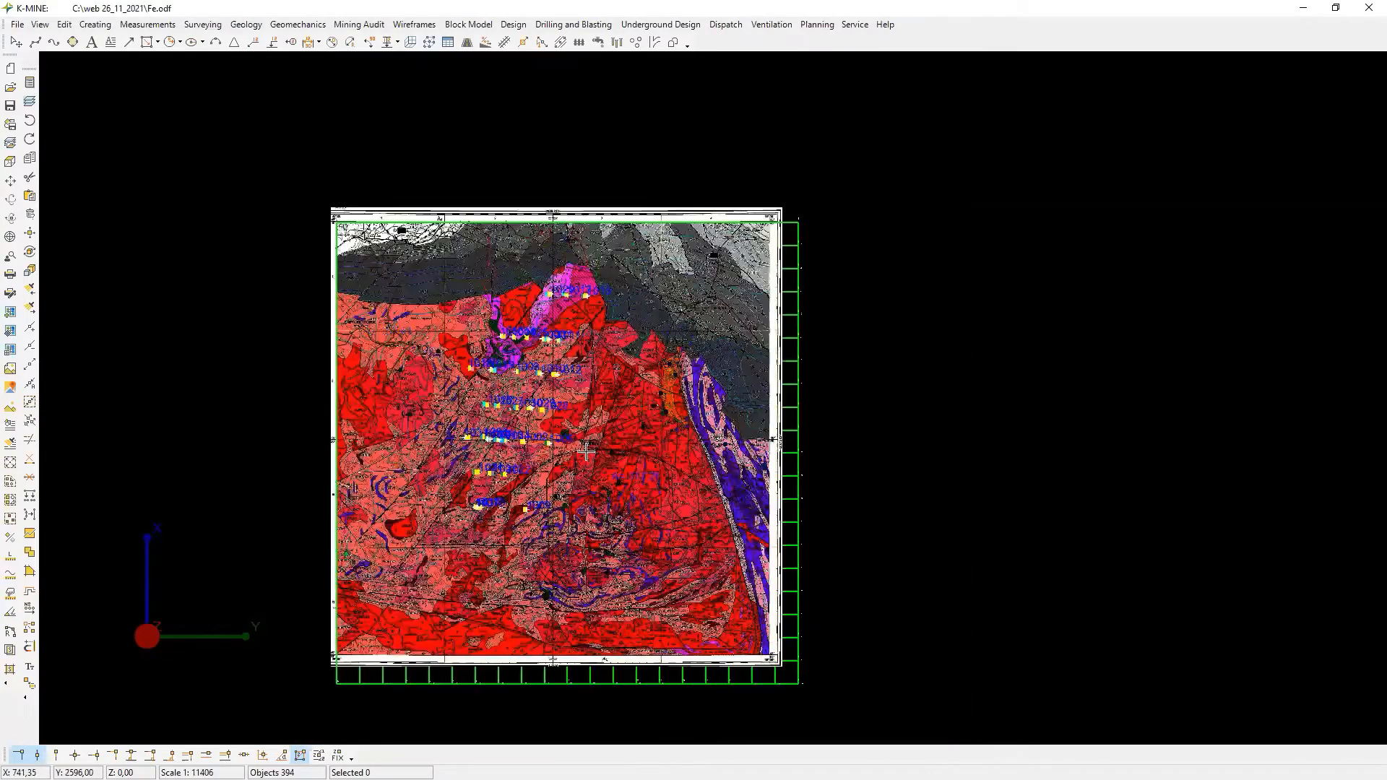
pyautogui.click(683, 523)
pyautogui.click(996, 743)
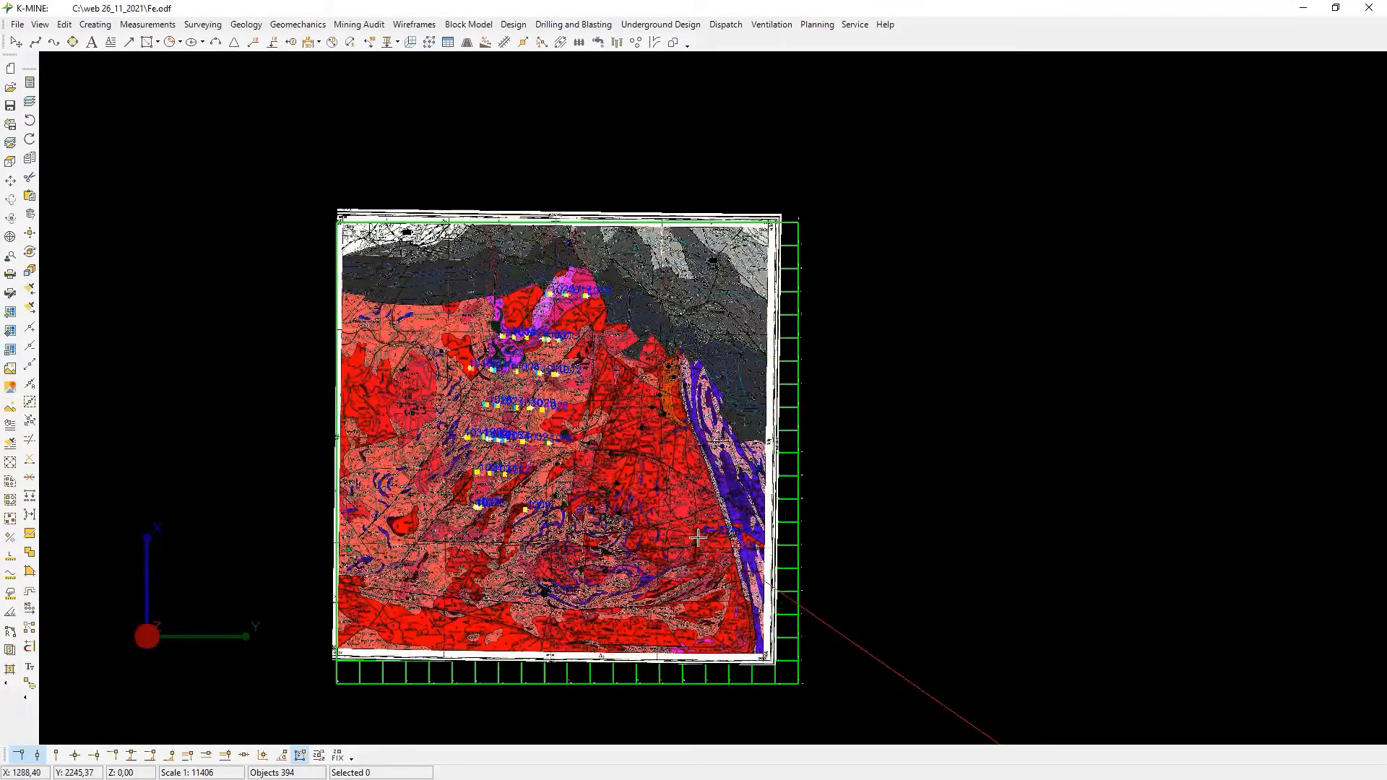
pyautogui.click(698, 536)
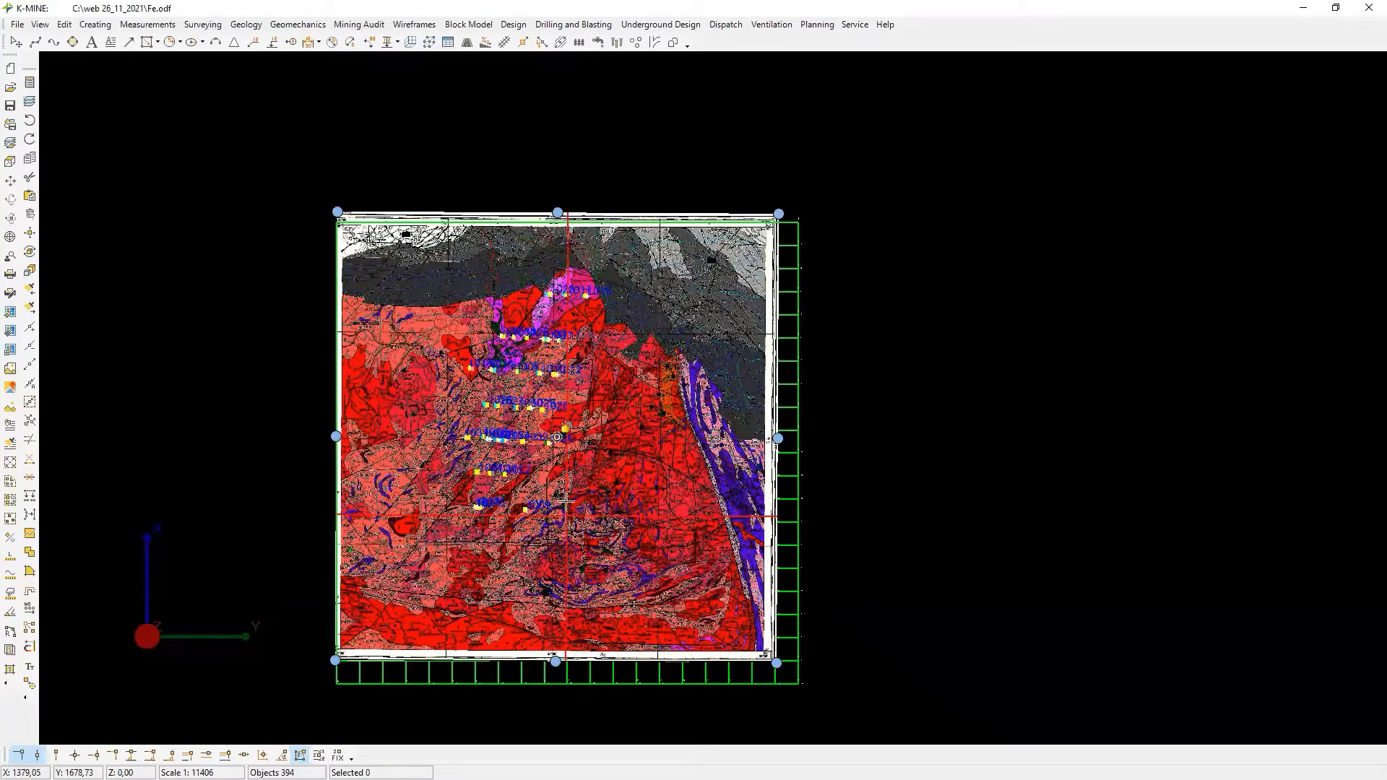
# Trace two long diagonal fault lines as polylines on the geological map, running southwest from the drillhole area.
pyautogui.scroll(3, 449, 361)
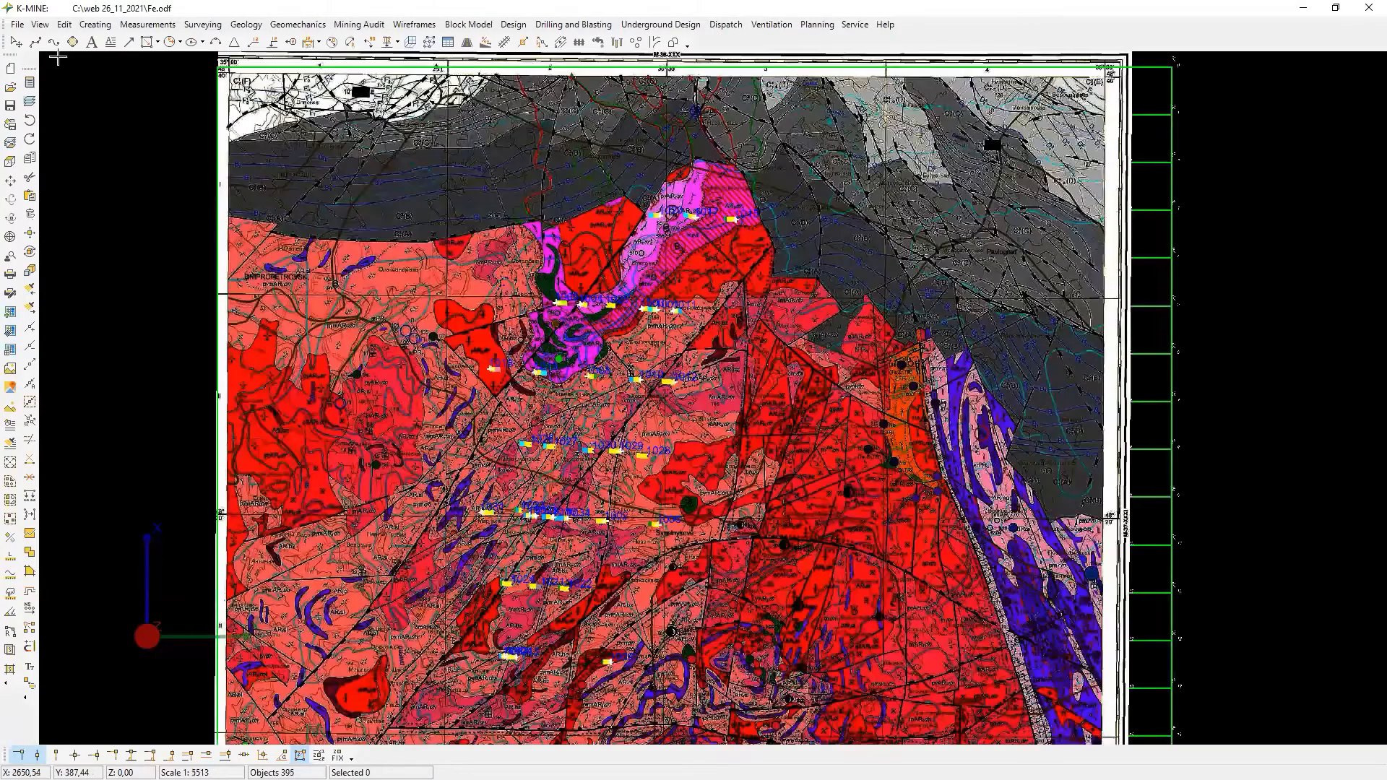
pyautogui.click(54, 42)
pyautogui.scroll(-2, 470, 418)
pyautogui.click(329, 625)
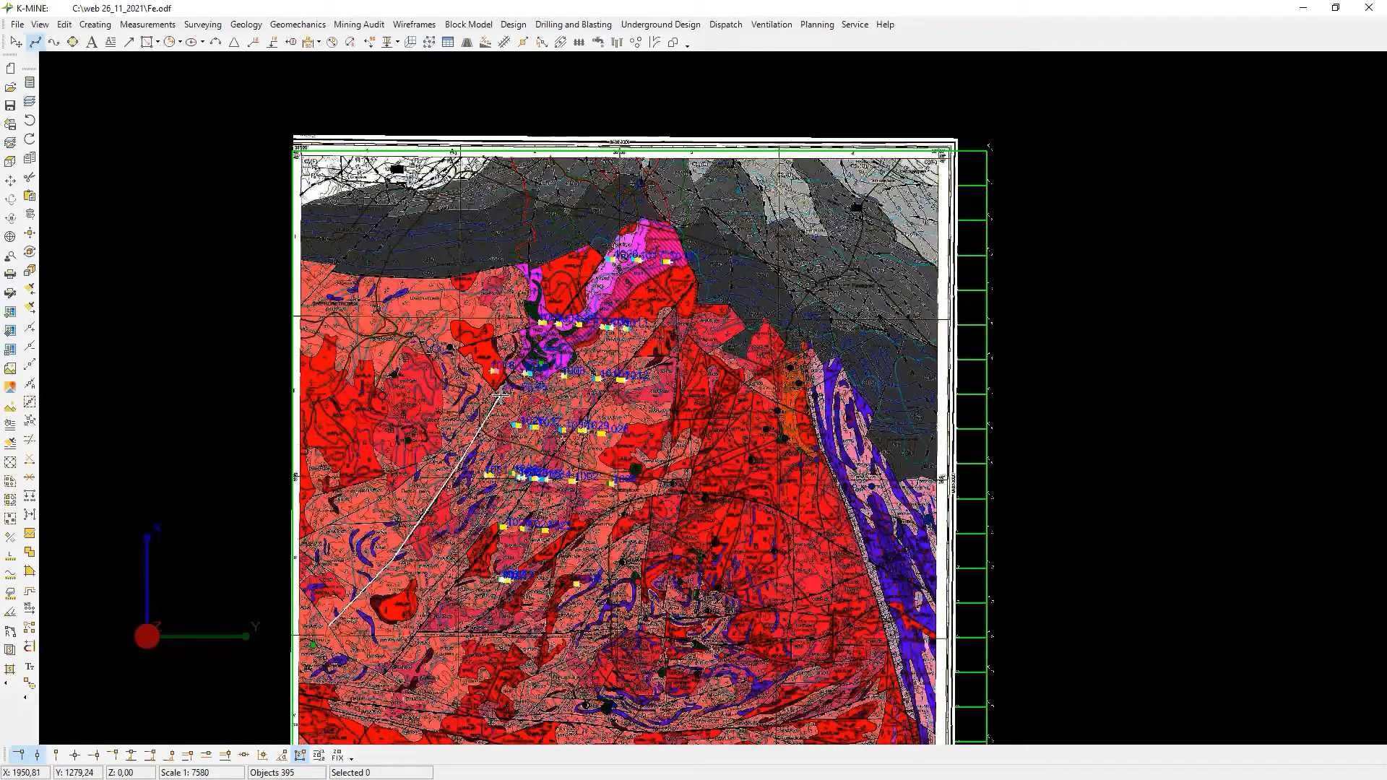
pyautogui.click(500, 393)
pyautogui.scroll(4, 330, 408)
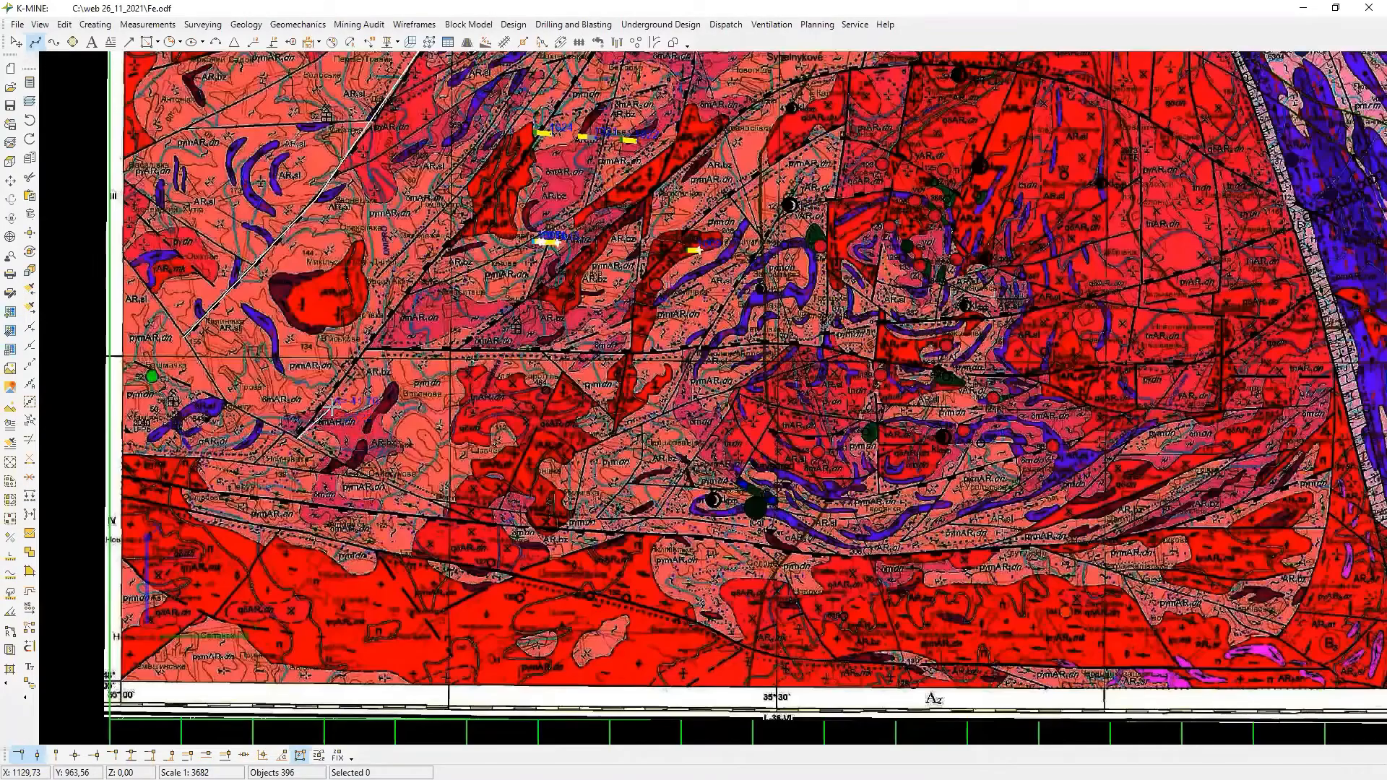
pyautogui.scroll(-5, 412, 336)
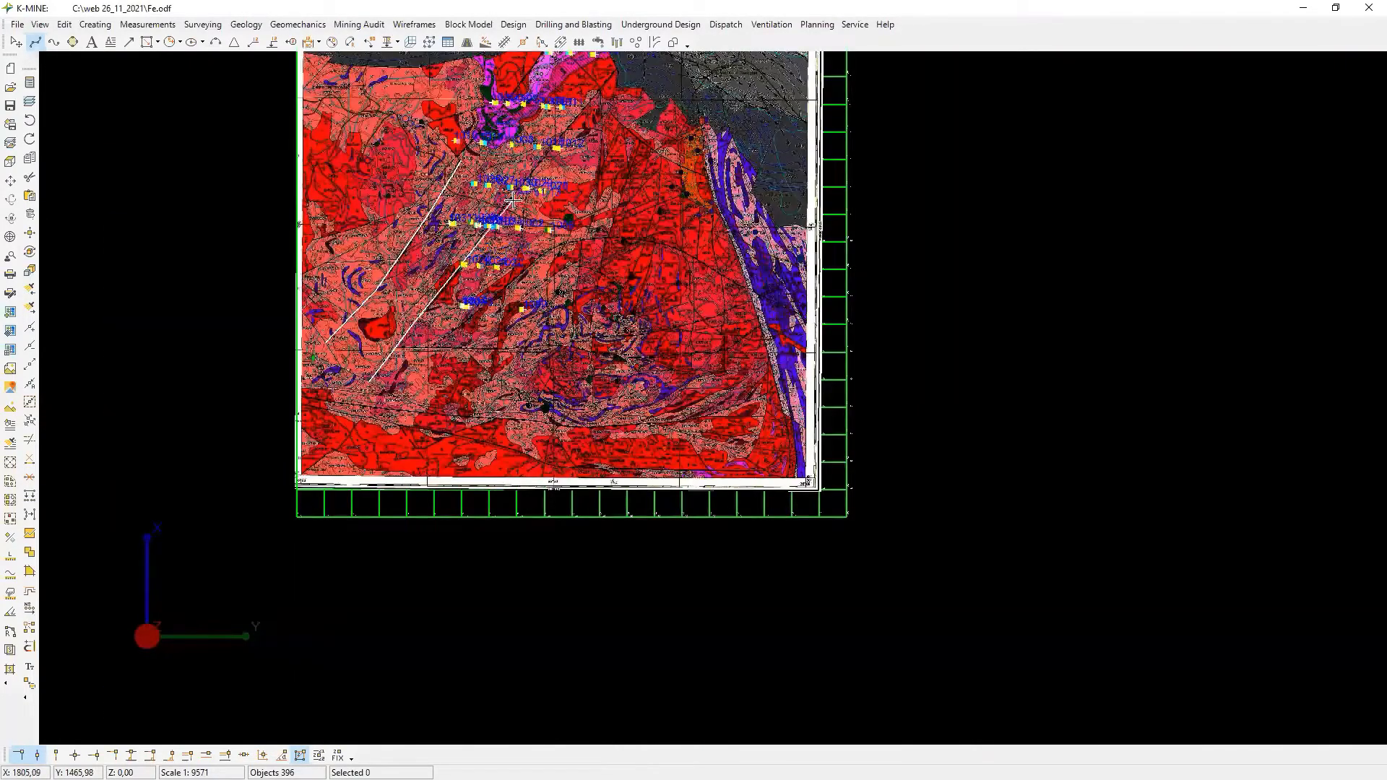
pyautogui.scroll(2, 511, 199)
pyautogui.scroll(6, 511, 199)
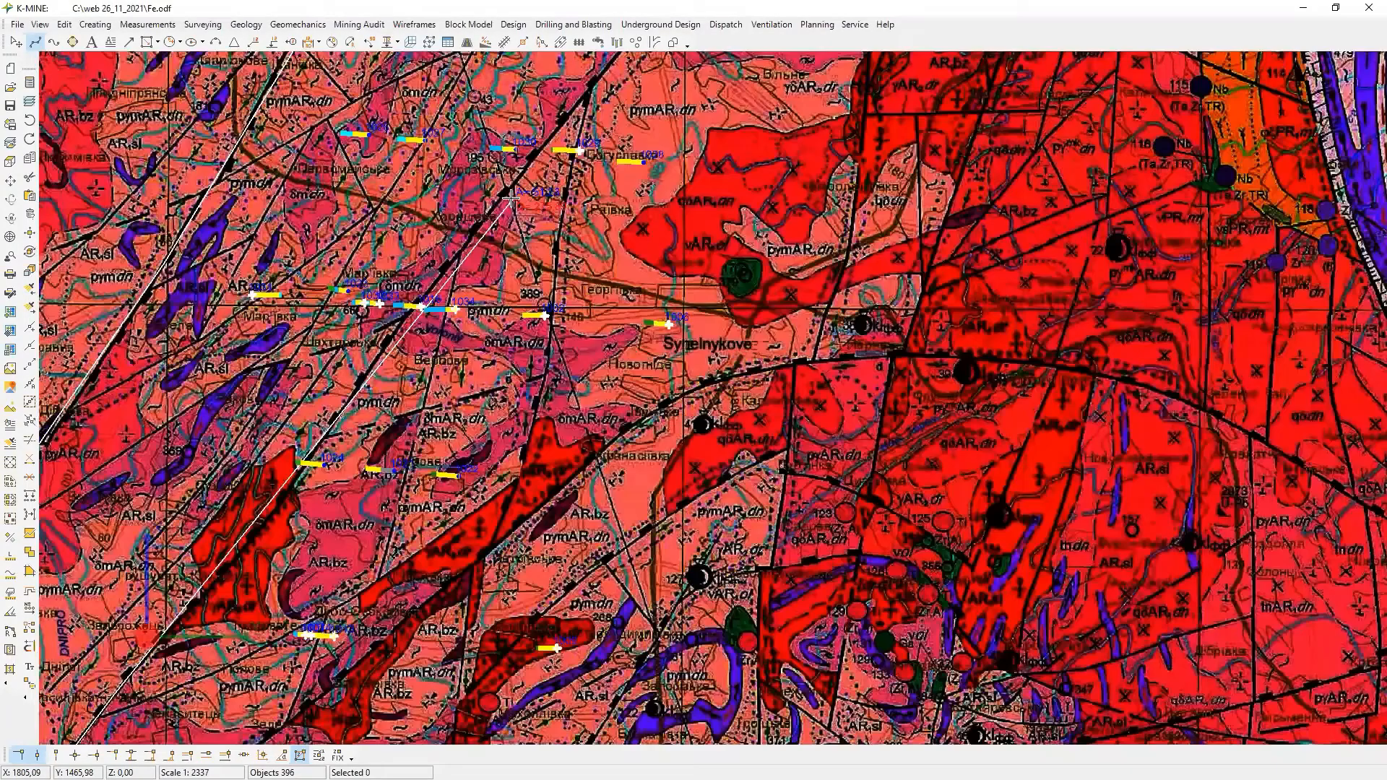
pyautogui.scroll(-7, 511, 199)
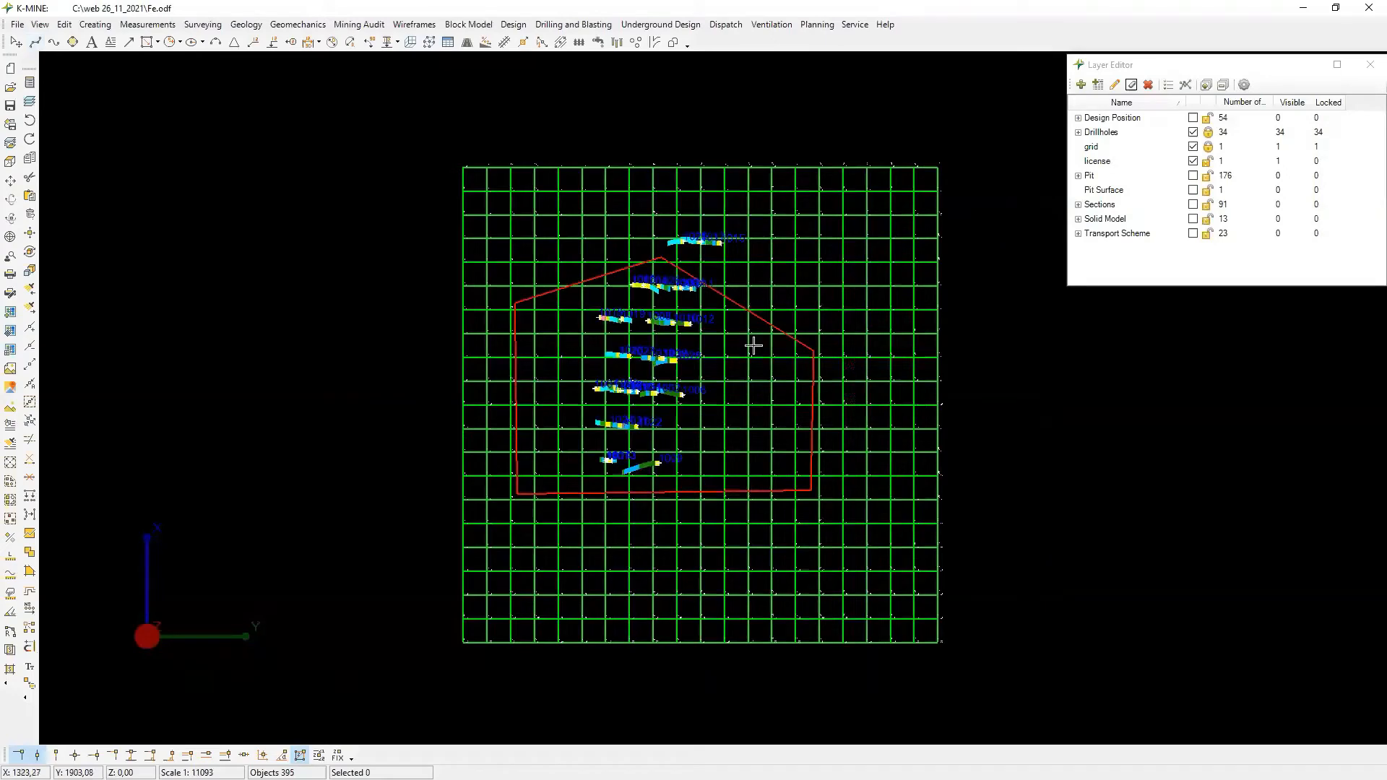
# Select the red license boundary and load its vertex coordinates into the Google Map tool.
pyautogui.scroll(2, 753, 323)
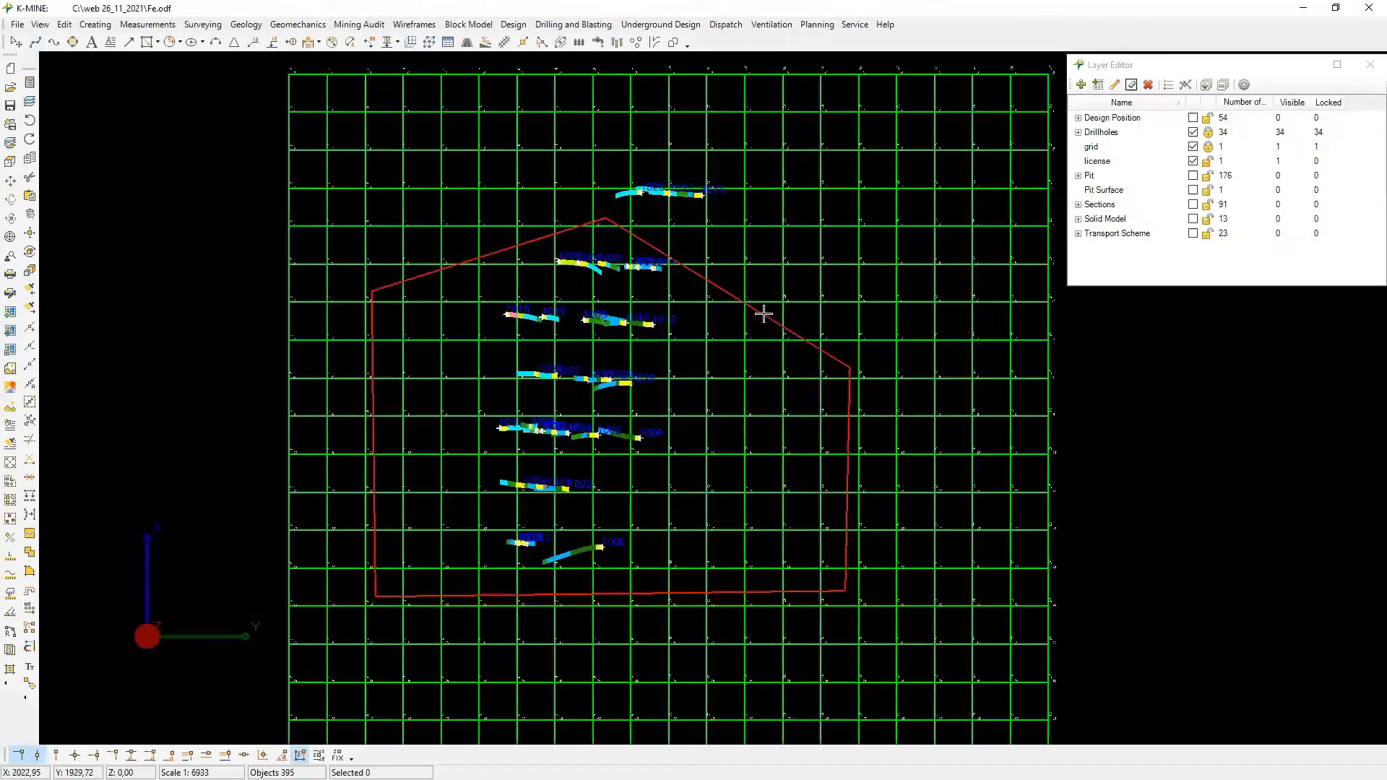
pyautogui.click(764, 313)
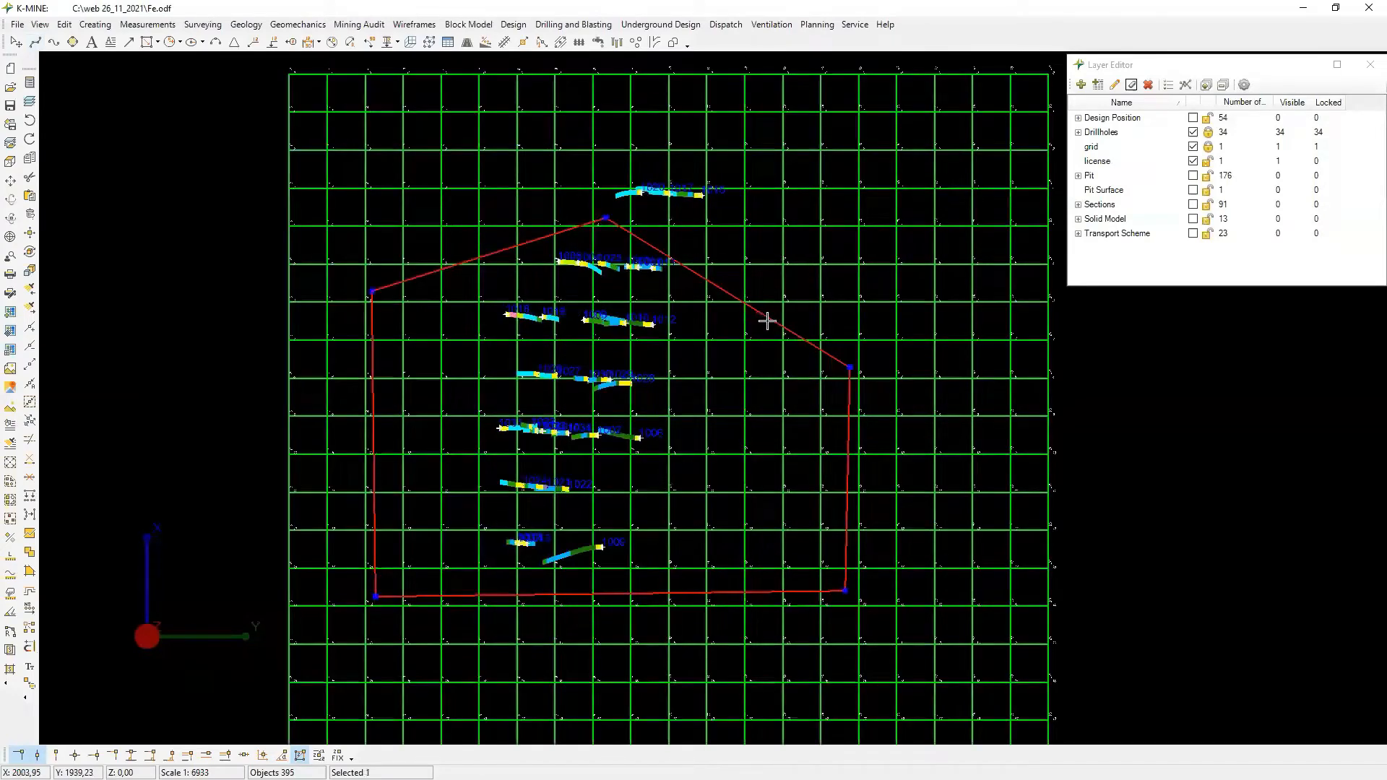
pyautogui.click(17, 25)
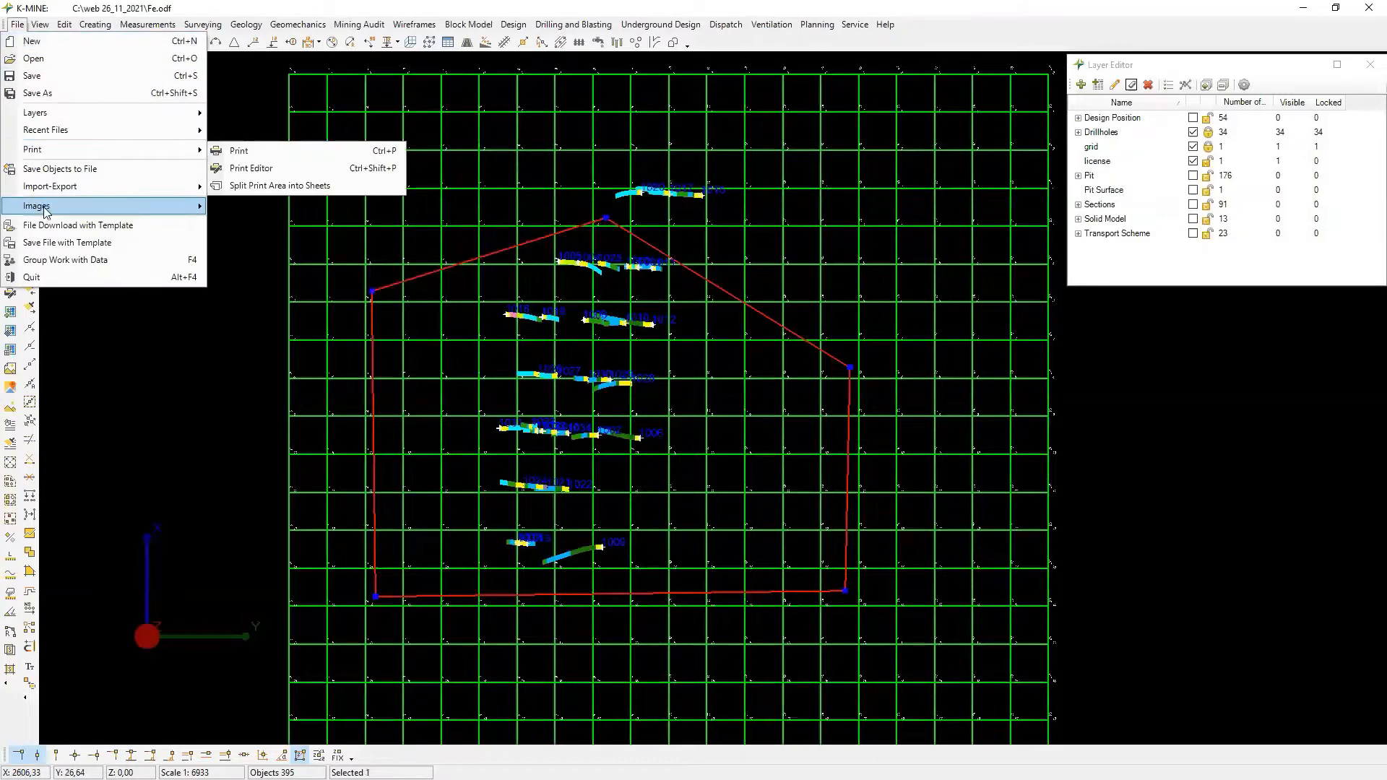
pyautogui.moveTo(107, 209)
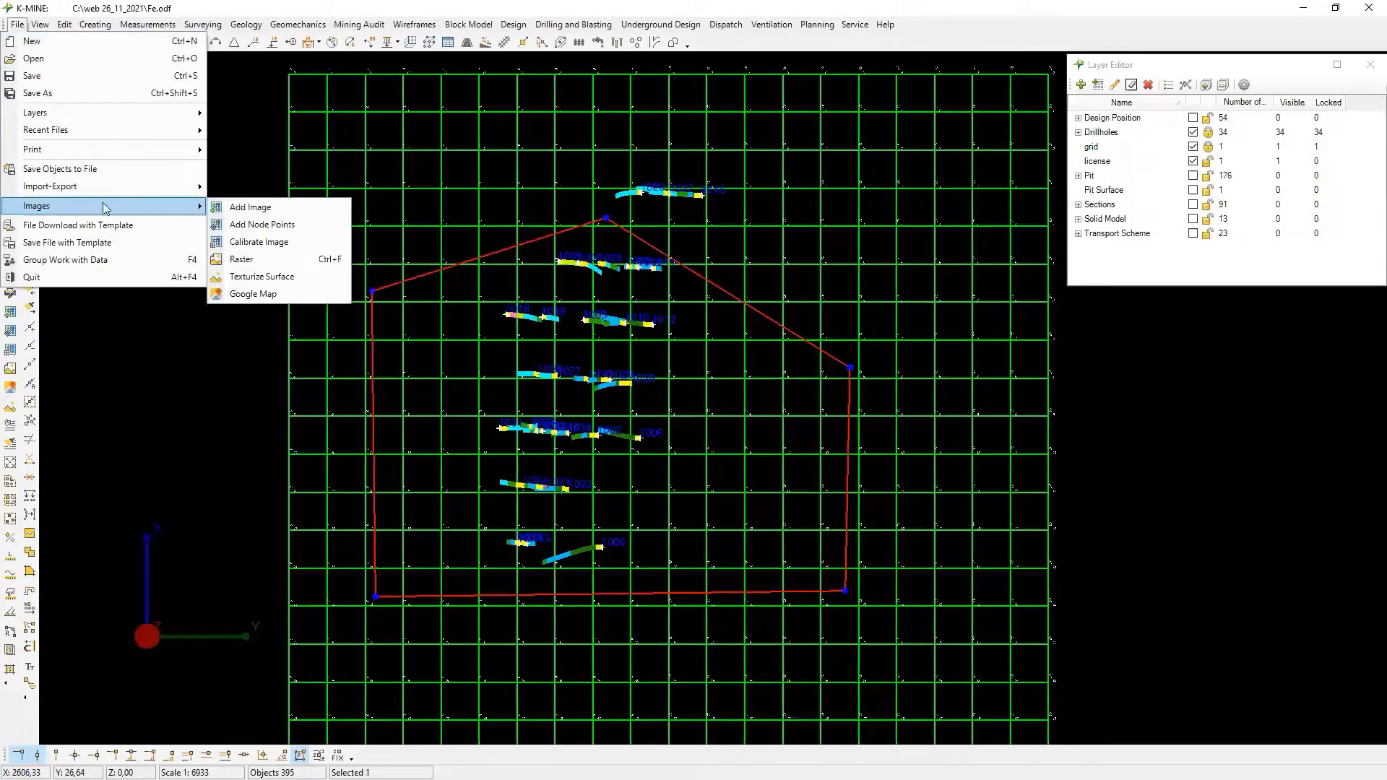
pyautogui.click(256, 294)
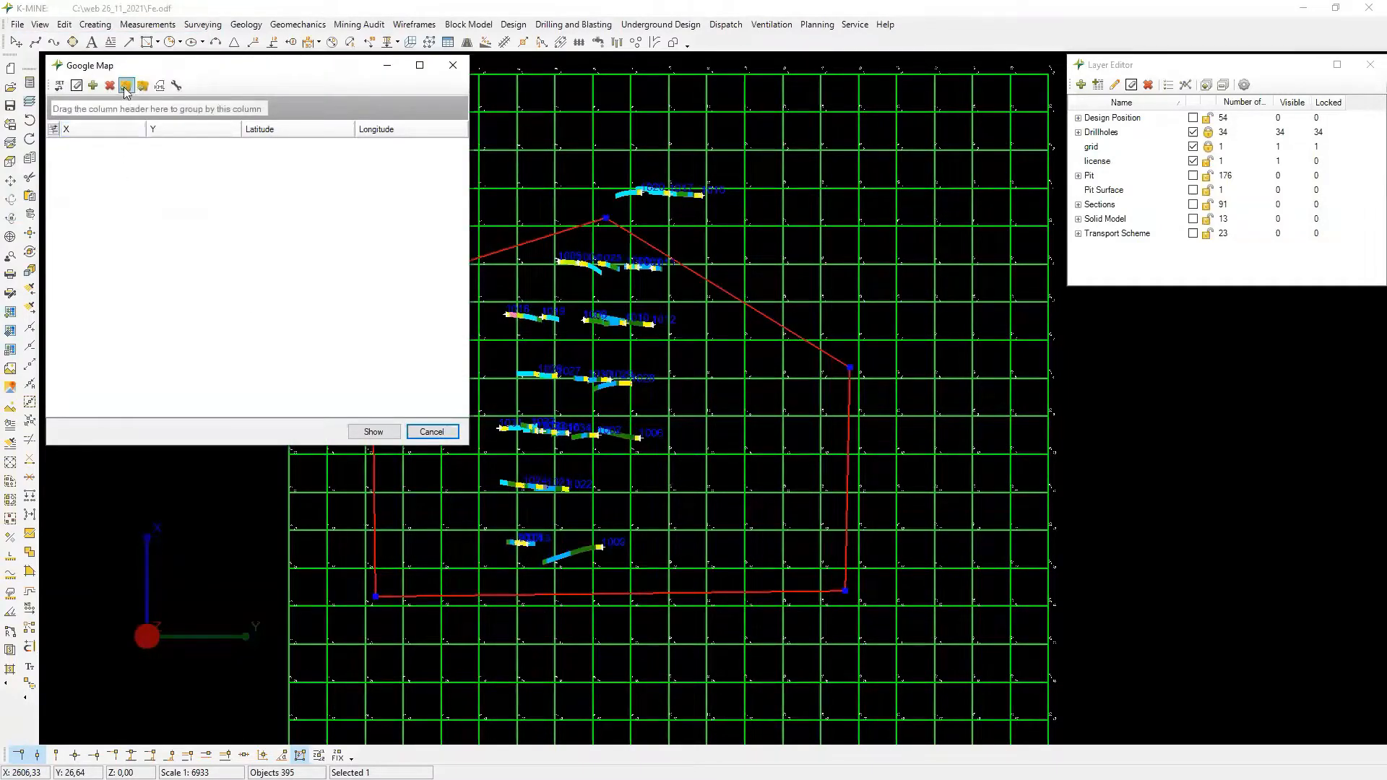
pyautogui.click(59, 86)
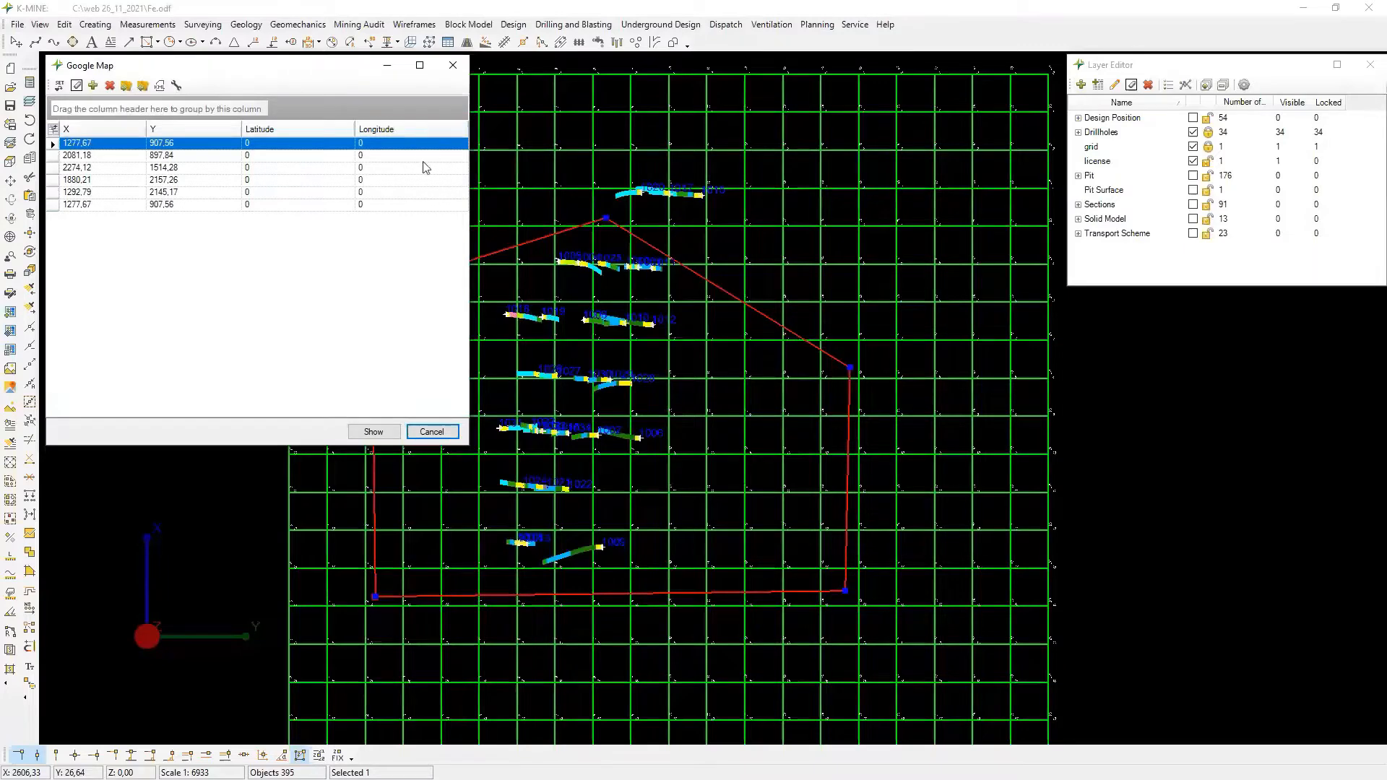
# Load the boundary points' latitudes and longitudes from lic.csv, show the satellite imagery inside the license boundary and close the tool.
pyautogui.click(76, 86)
pyautogui.click(126, 86)
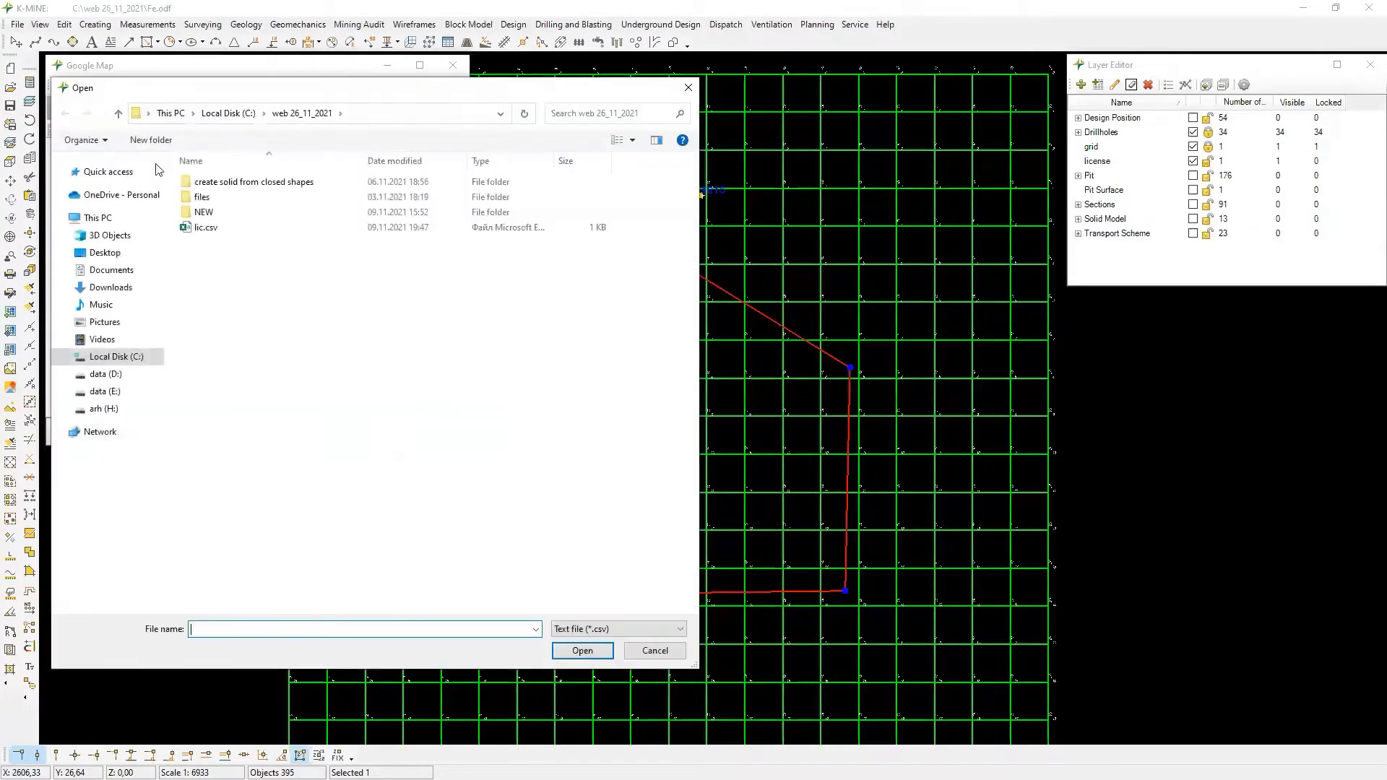
pyautogui.doubleClick(197, 227)
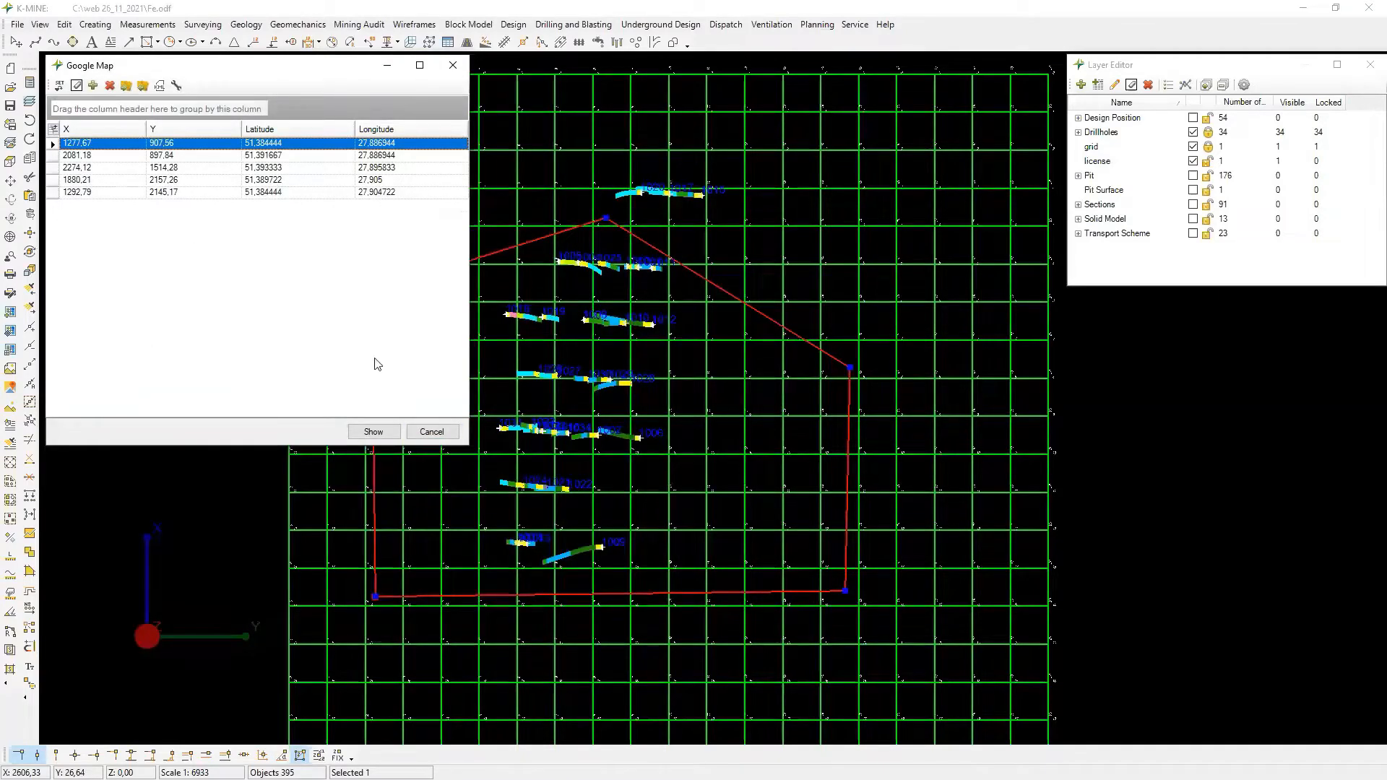
pyautogui.click(380, 434)
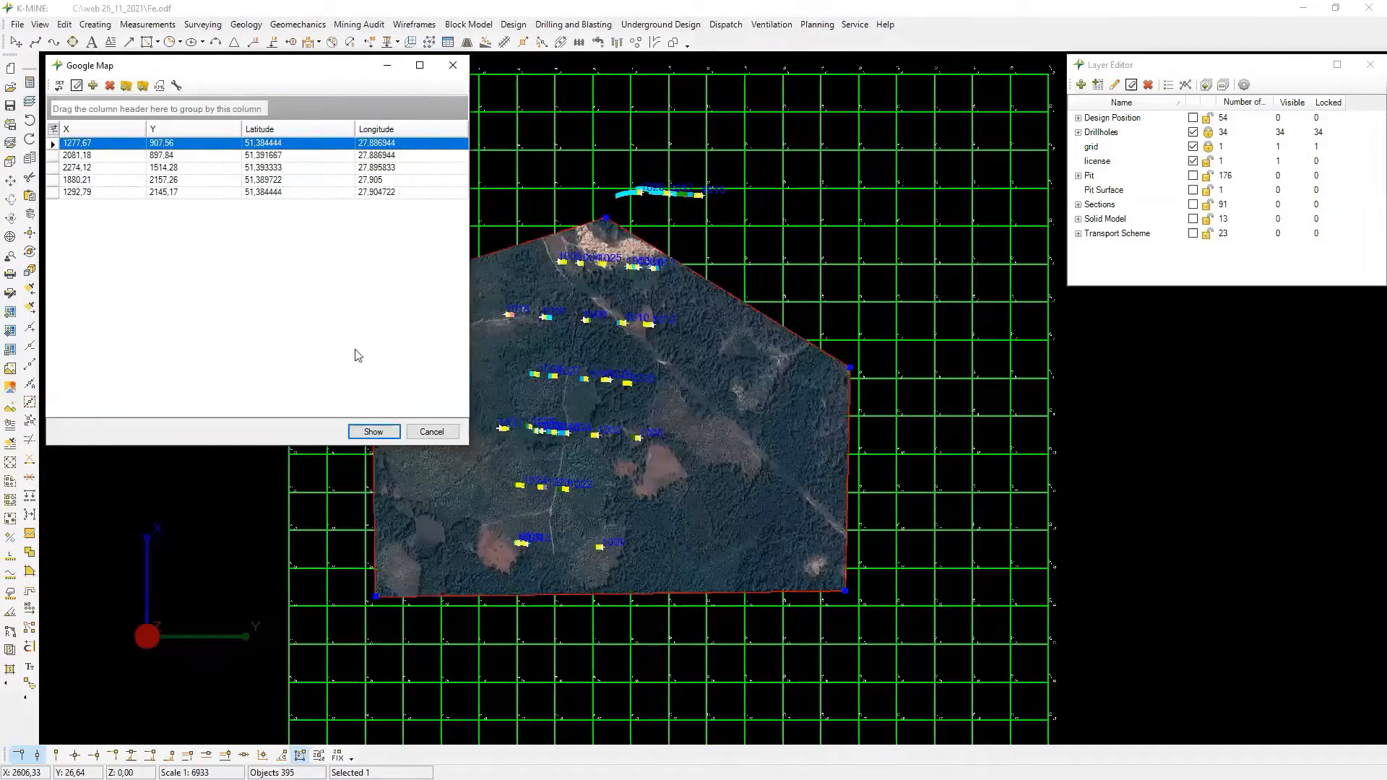
pyautogui.click(432, 432)
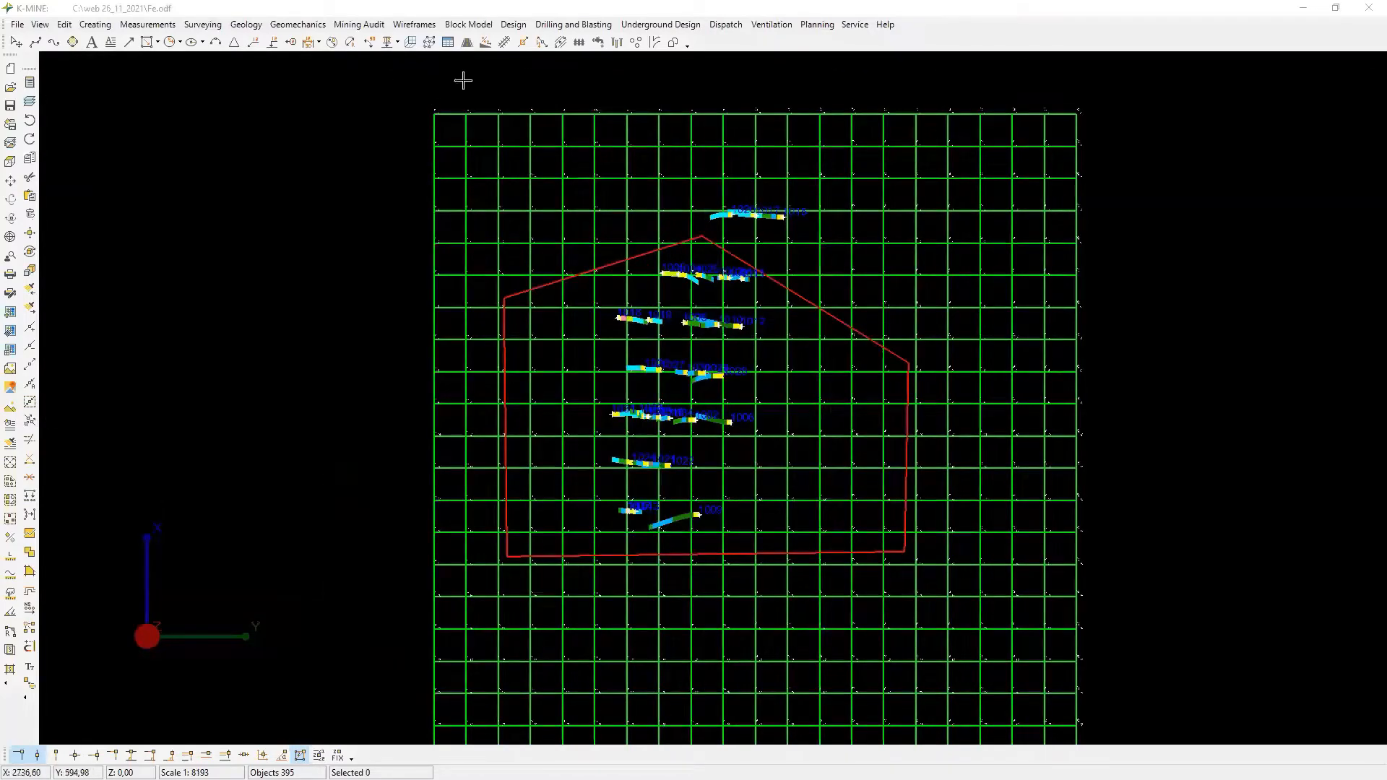
# Open the Ferrum_eng drillhole database and show the ASSAY intervals of drillhole 1021.
pyautogui.click(29, 139)
pyautogui.click(247, 25)
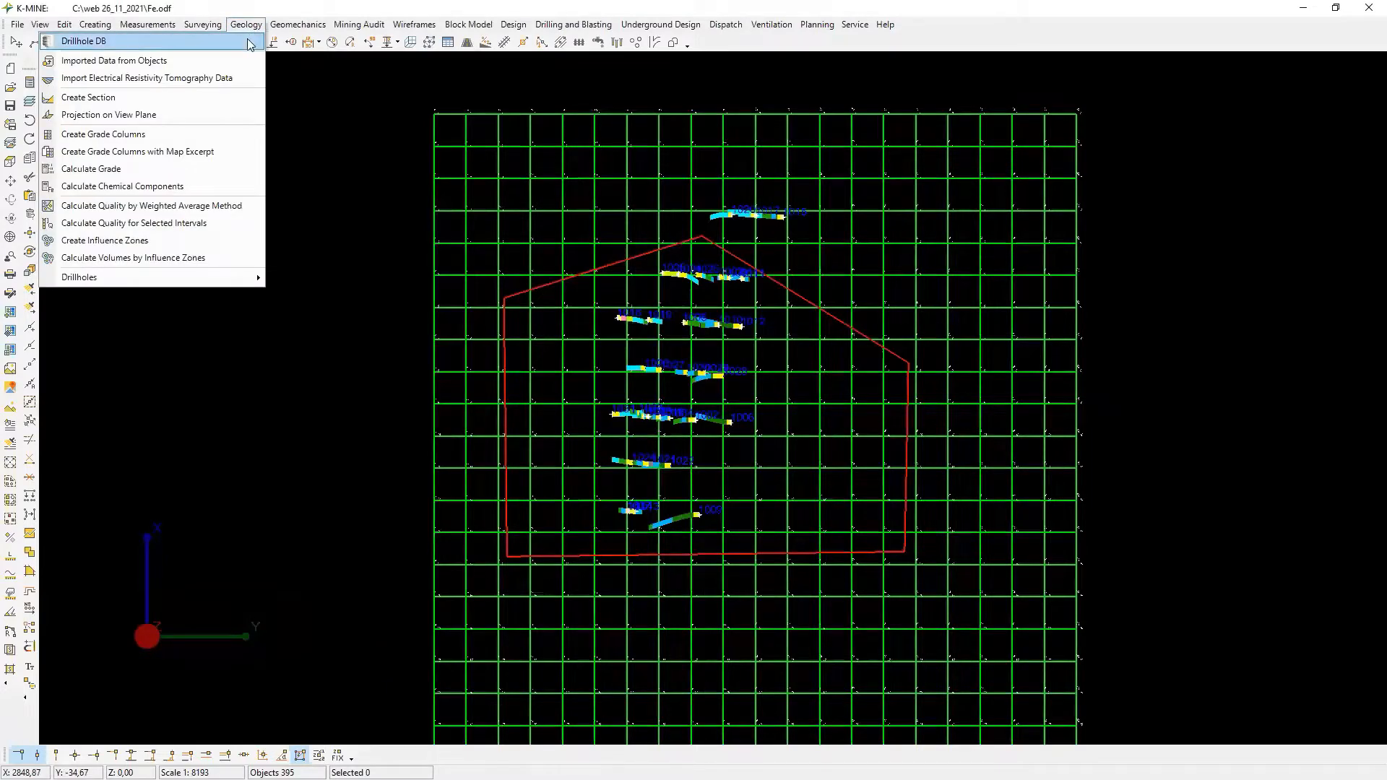
pyautogui.click(249, 44)
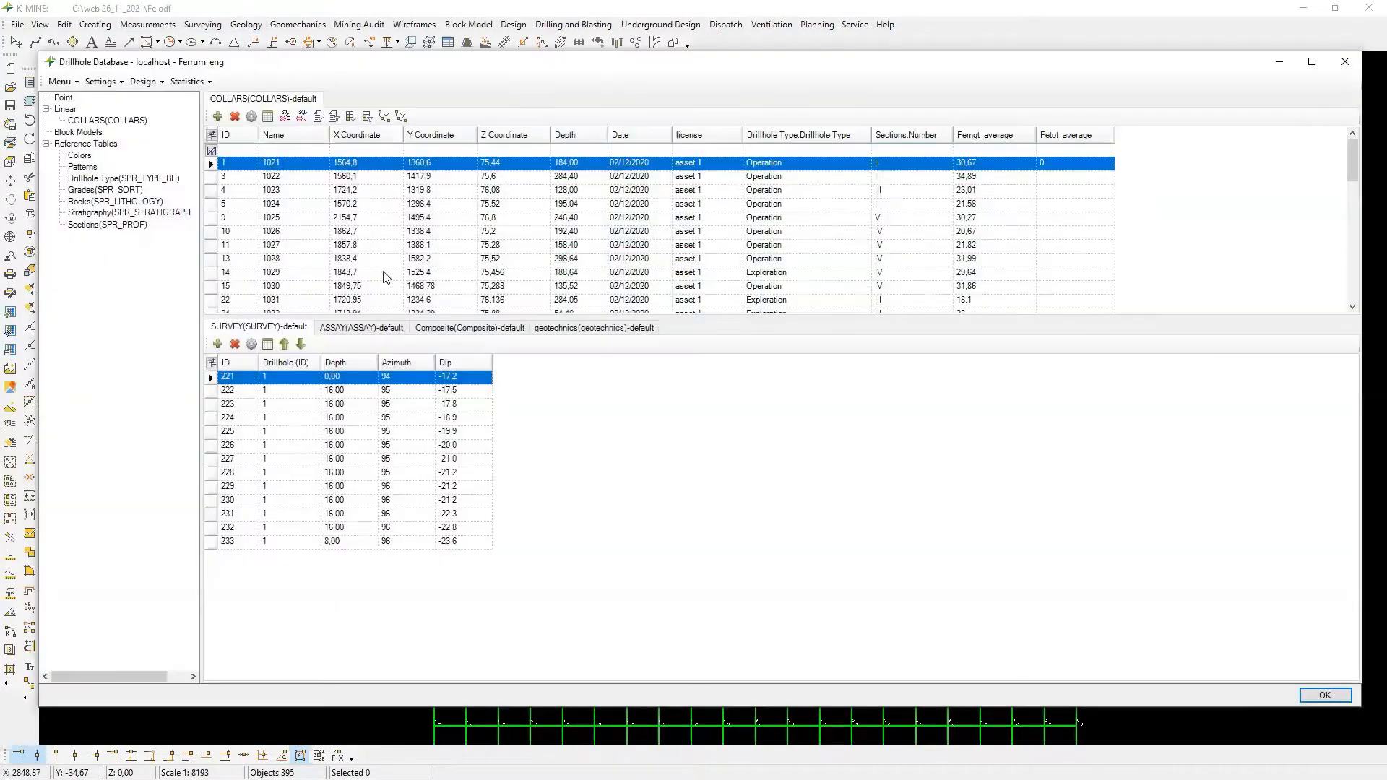
pyautogui.click(362, 328)
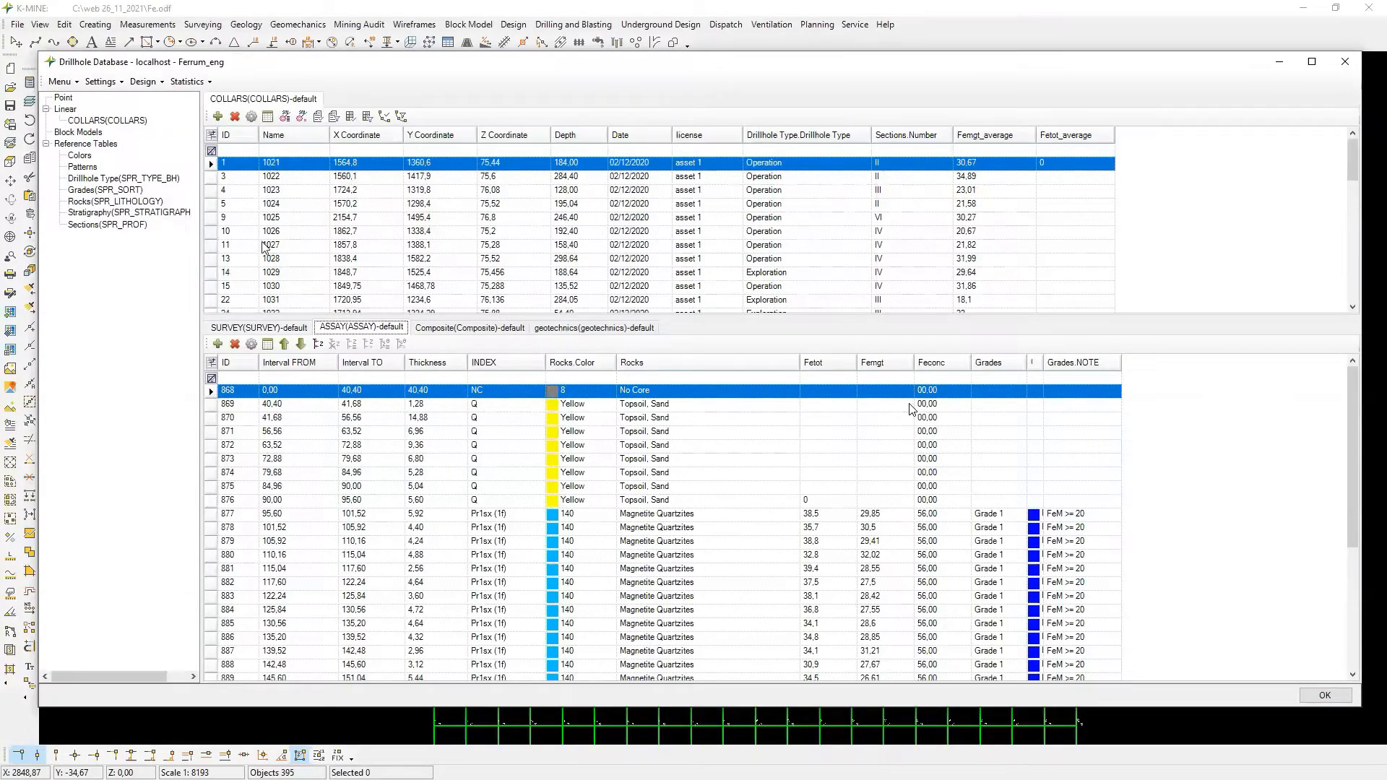
# Start the statistical data analysis of the drillhole database with ASSAY as the data table.
pyautogui.click(188, 82)
pyautogui.click(195, 97)
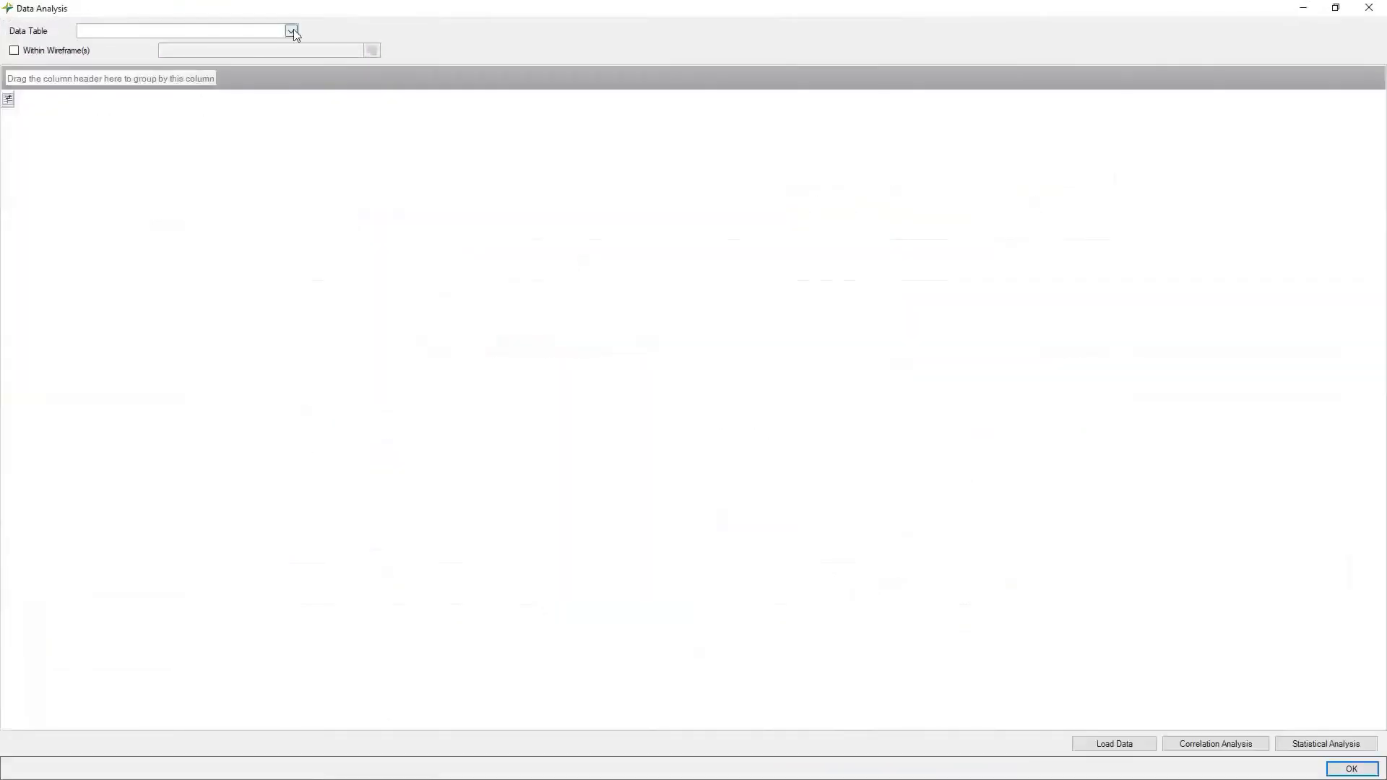
pyautogui.click(291, 31)
pyautogui.click(239, 64)
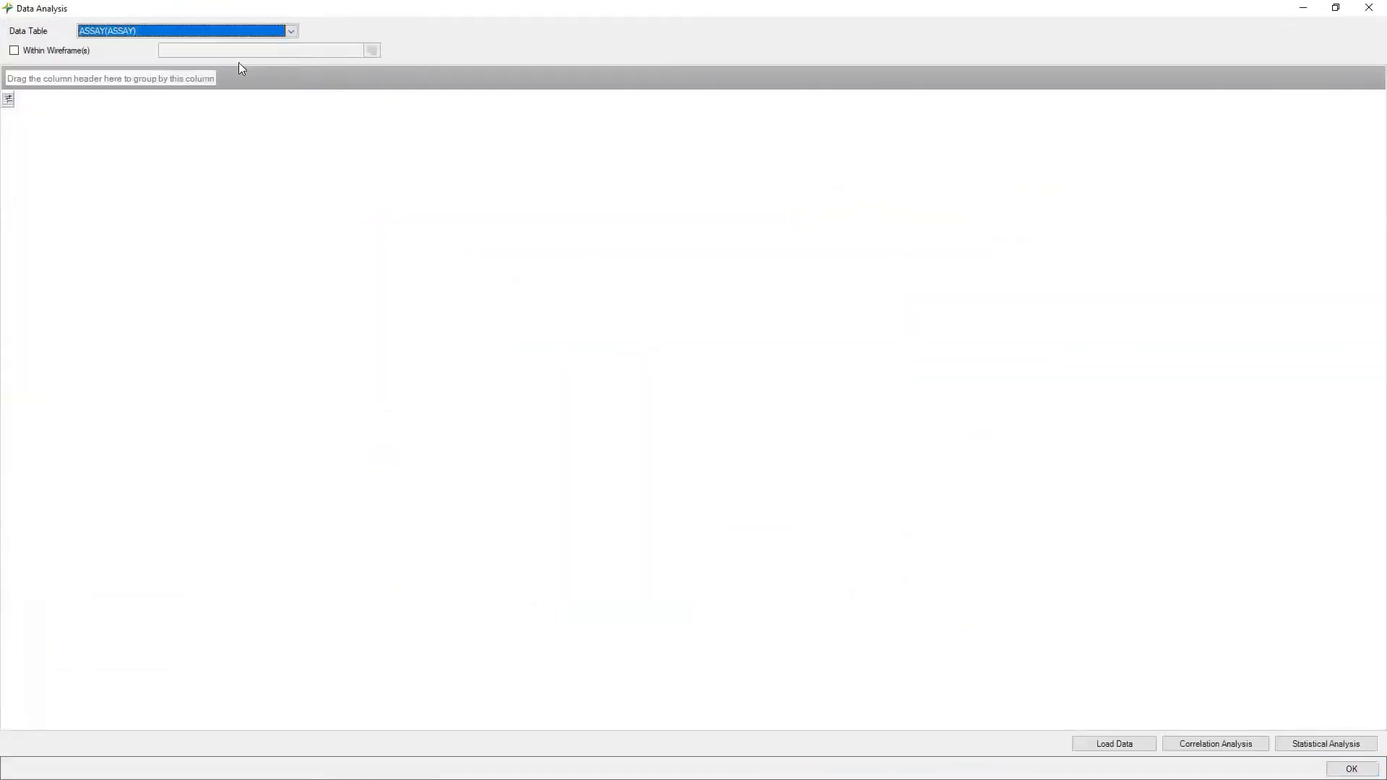
# Load the ASSAY table records in the restored Data Analysis window and enlarge it to show the iron grade columns.
pyautogui.click(1336, 7)
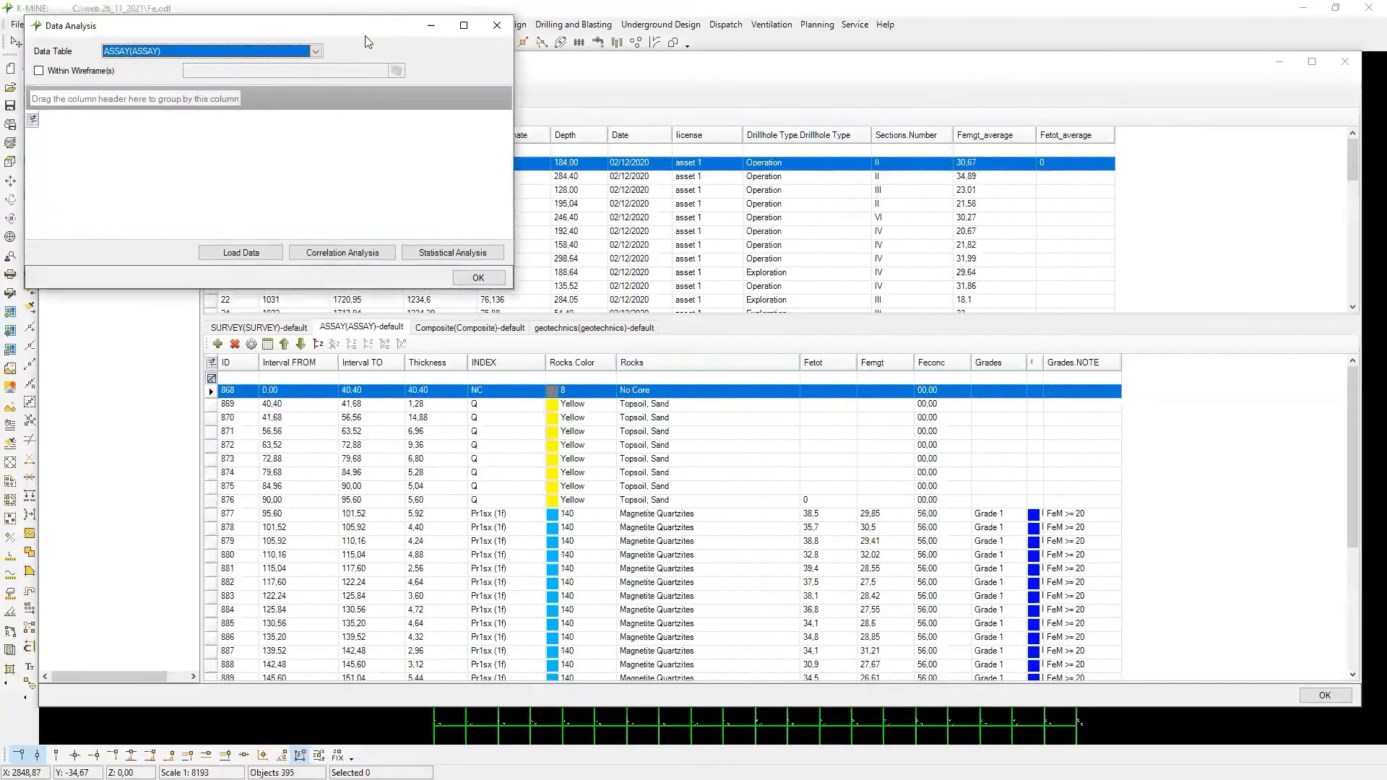
pyautogui.moveTo(336, 11); pyautogui.dragTo(665, 250)
pyautogui.click(530, 471)
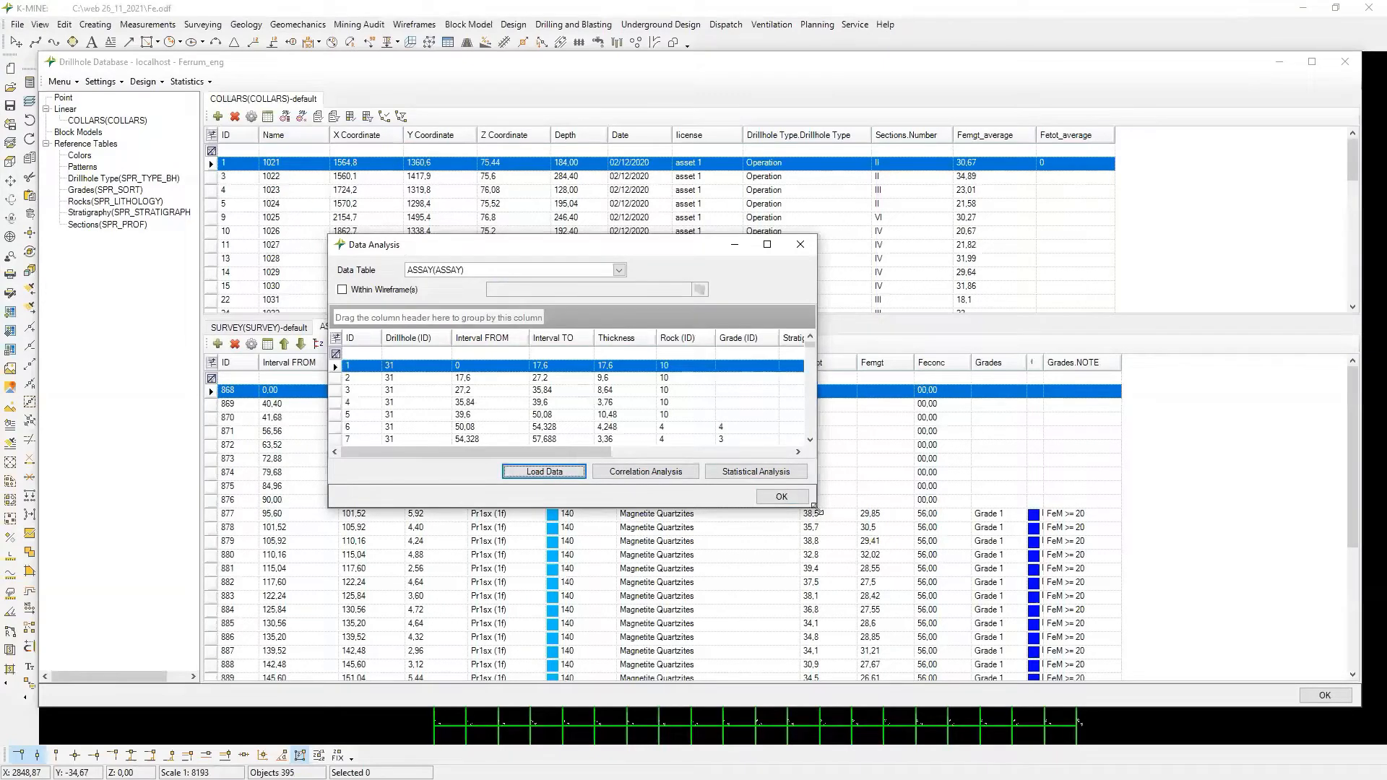
pyautogui.moveTo(815, 505); pyautogui.dragTo(1062, 652)
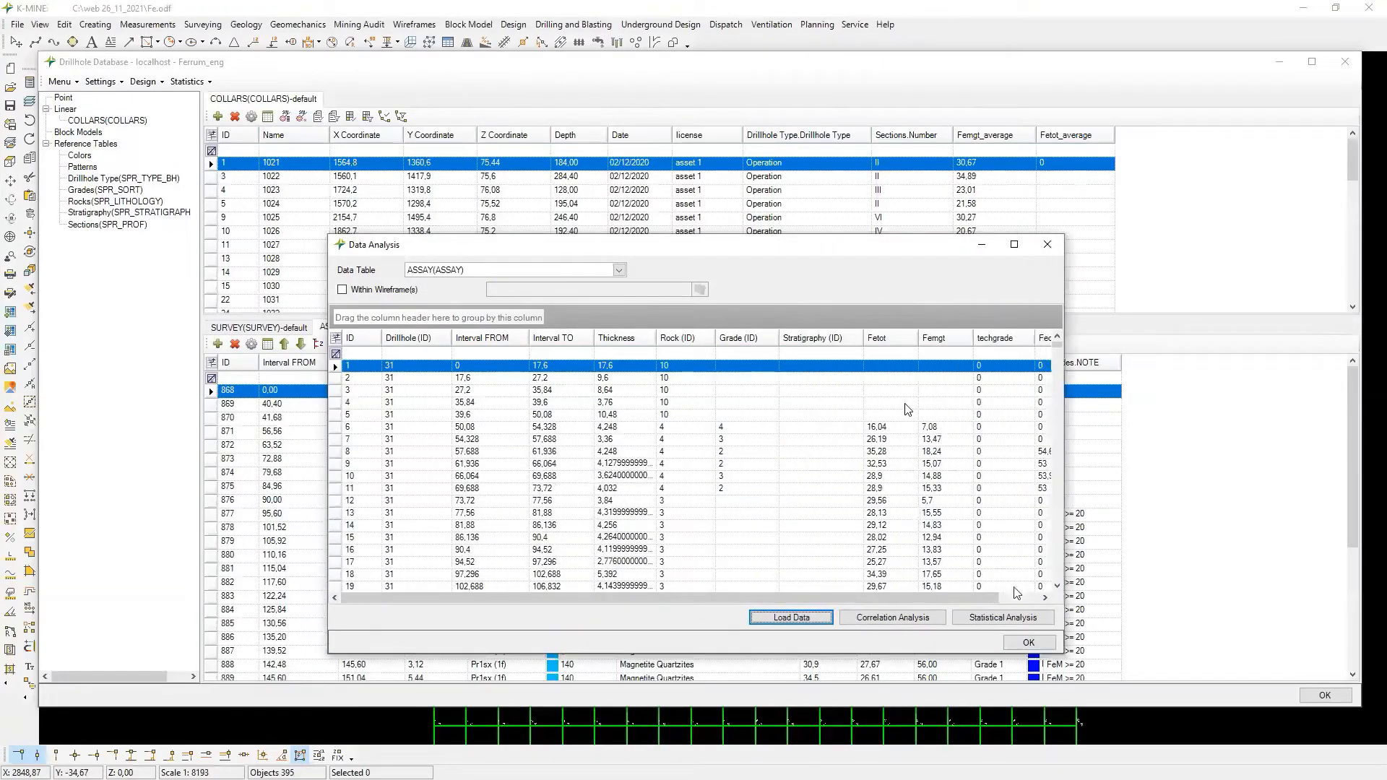
# Run the statistical analysis of FeM(FE_M) for all assays over the range 1 to 40 with interval 1, examine the statistics and close it.
pyautogui.click(1015, 618)
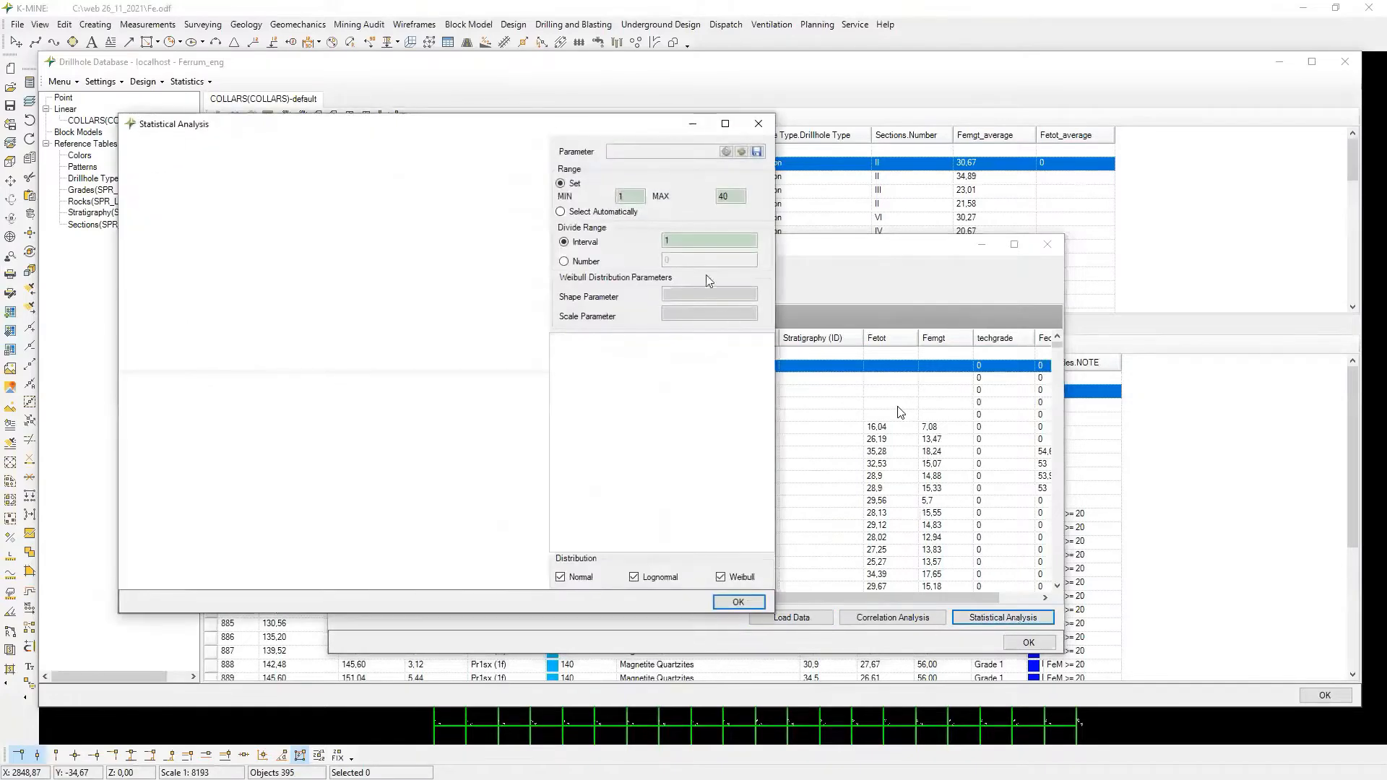
pyautogui.click(726, 151)
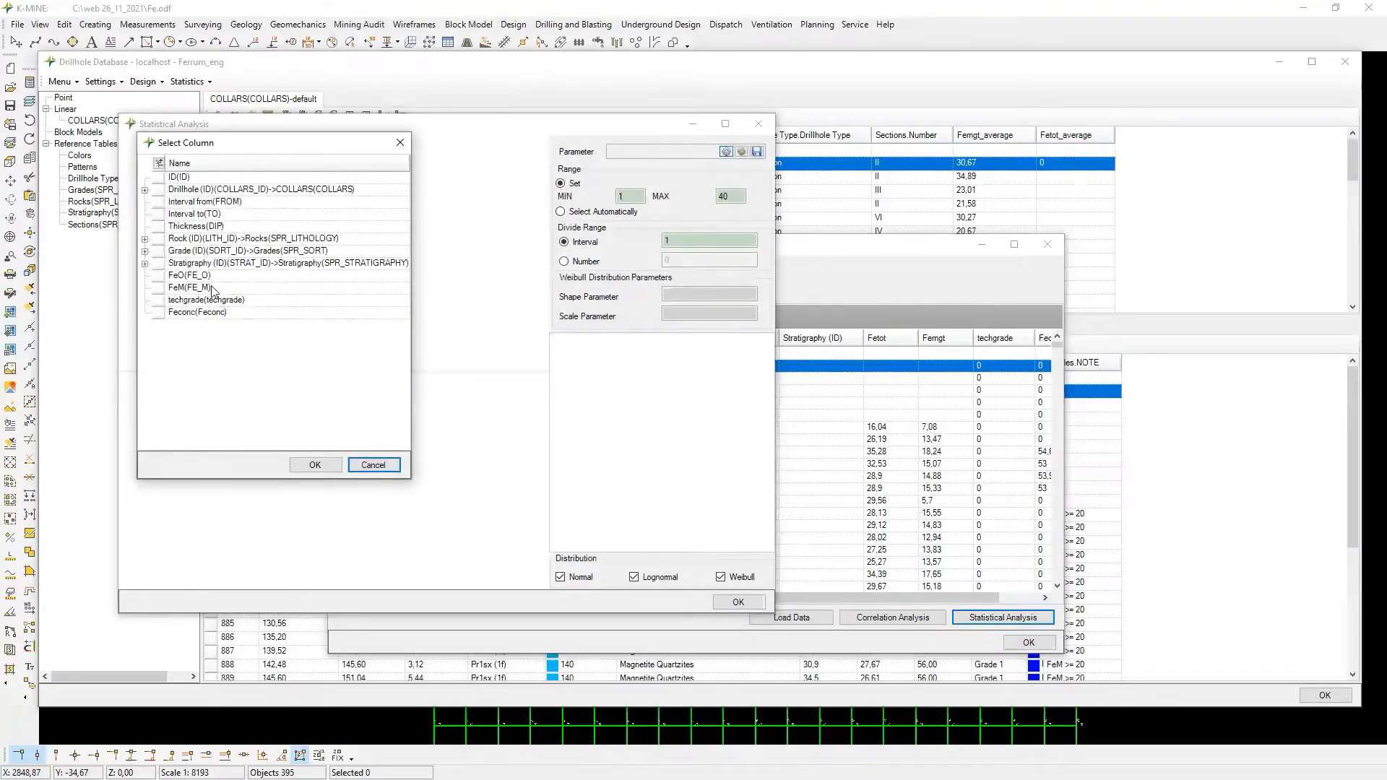
pyautogui.doubleClick(212, 290)
pyautogui.click(741, 151)
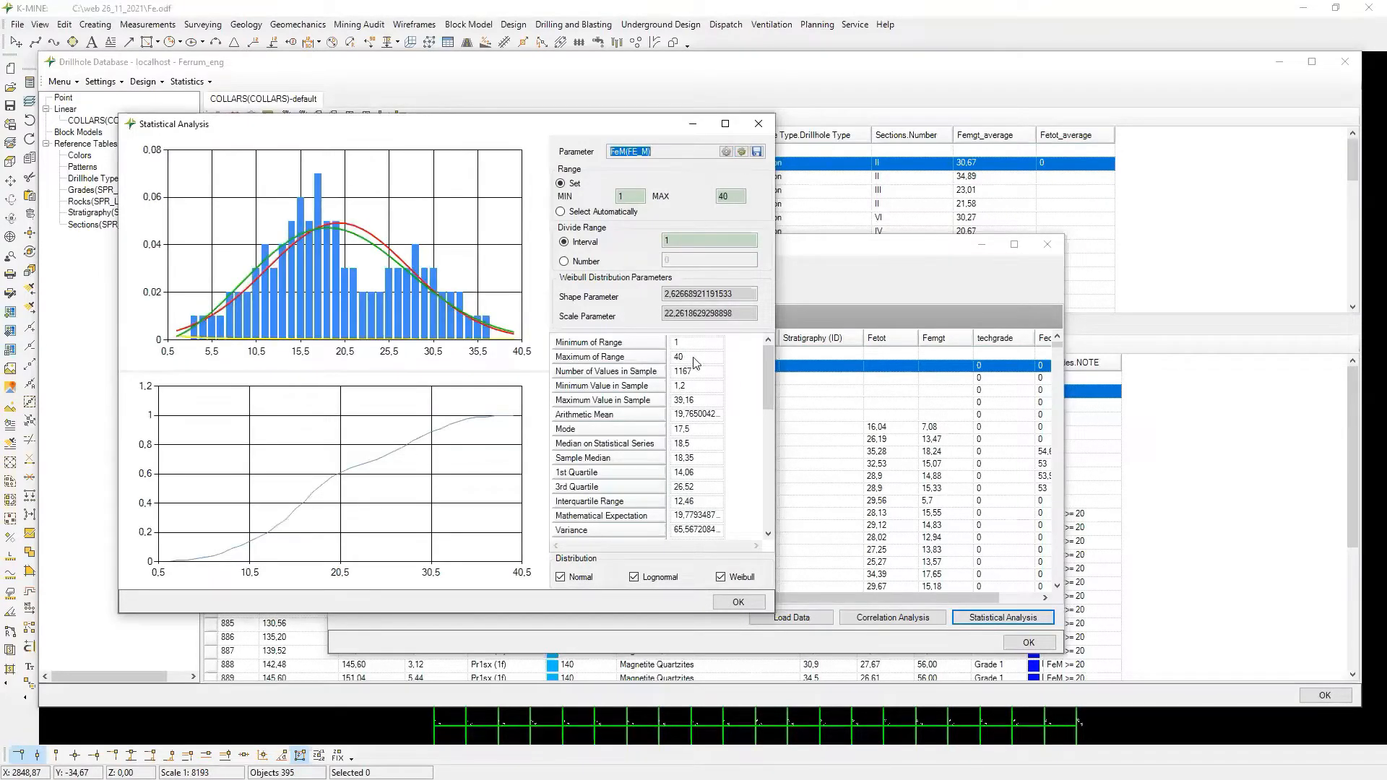
pyautogui.click(704, 436)
pyautogui.click(733, 605)
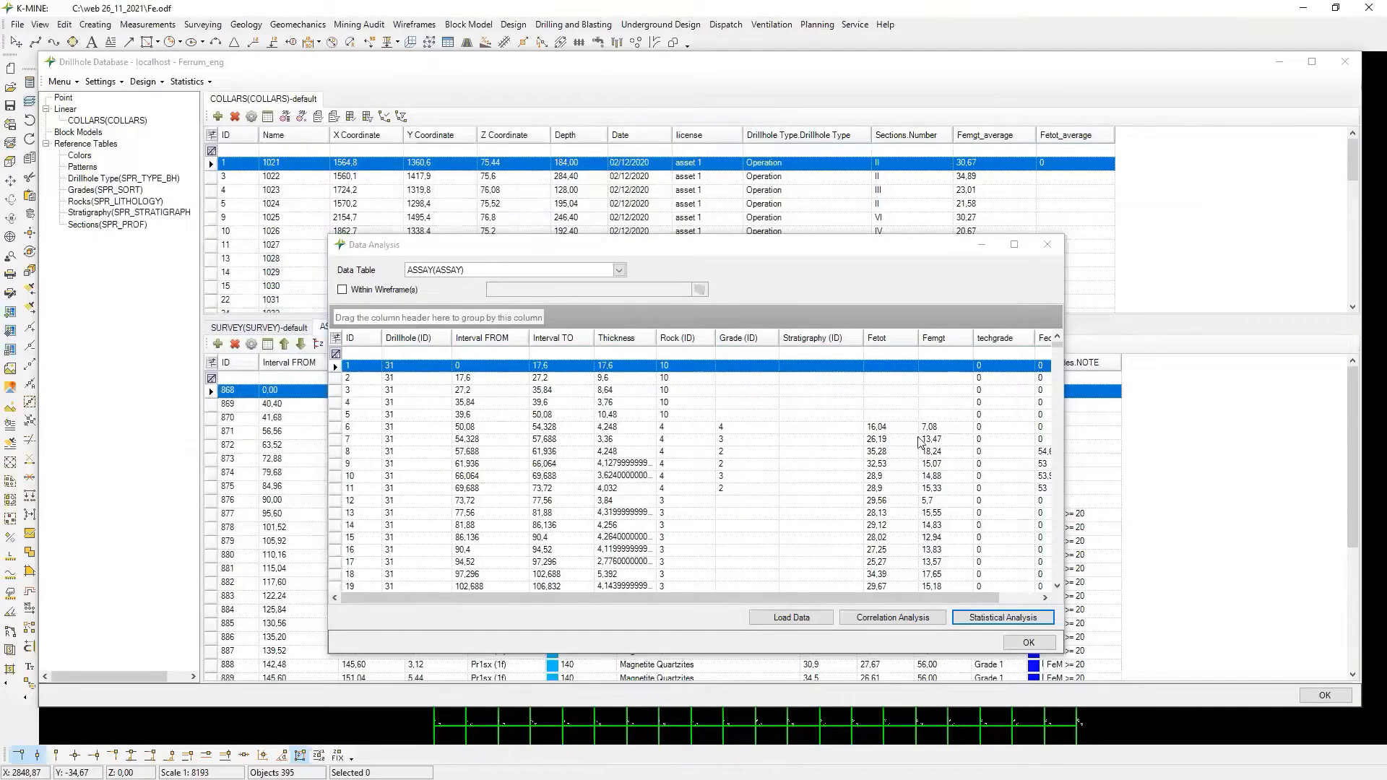
# Filter the loaded assay records to Rock (ID) 2 only.
pyautogui.click(680, 354)
pyautogui.click(695, 354)
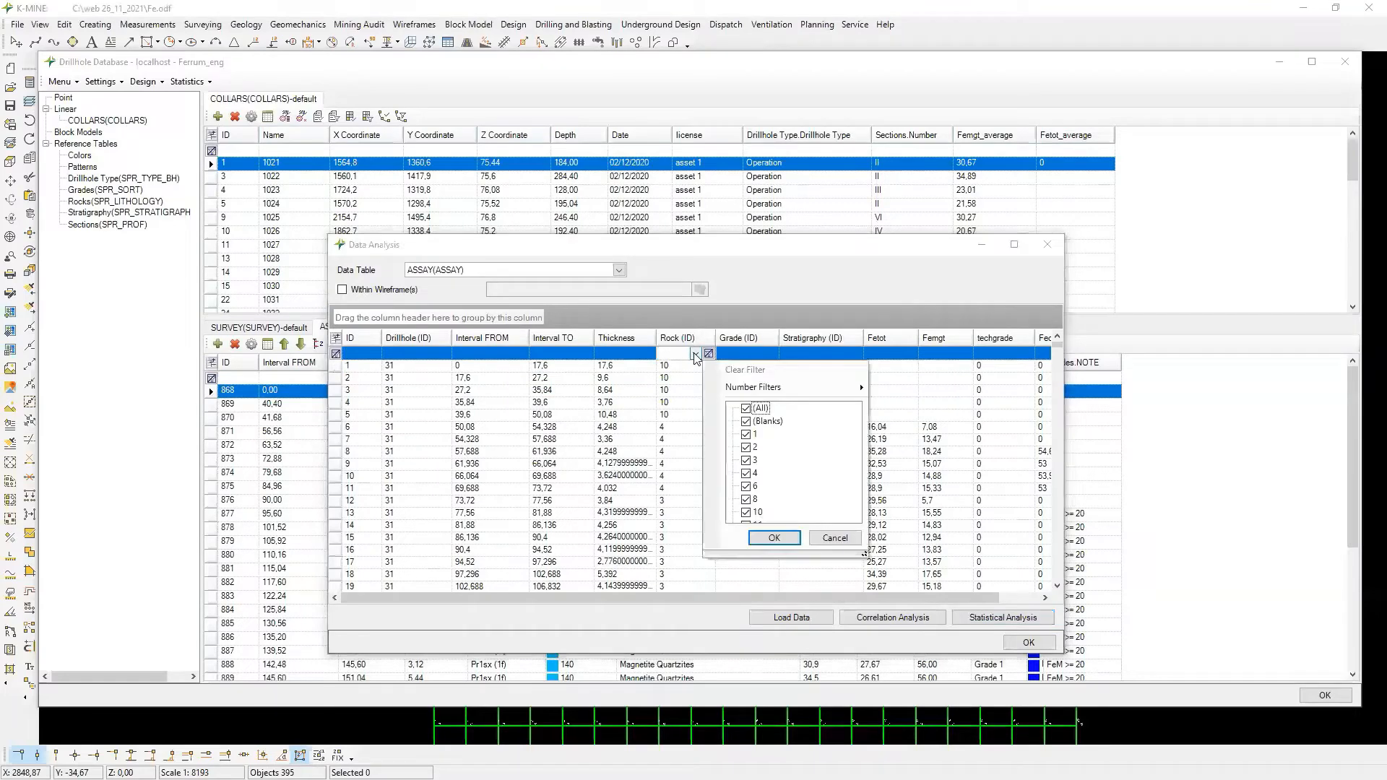
pyautogui.click(745, 408)
pyautogui.click(746, 447)
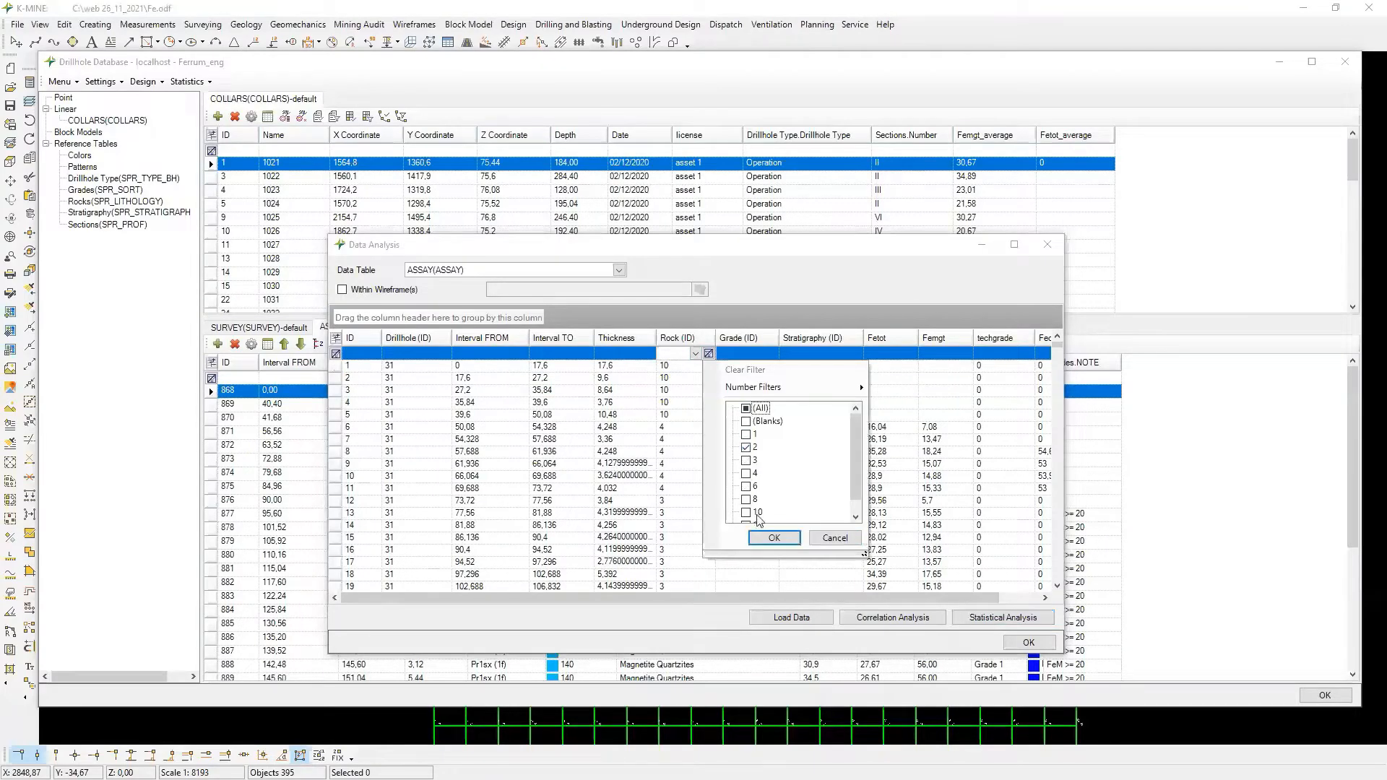
pyautogui.click(774, 538)
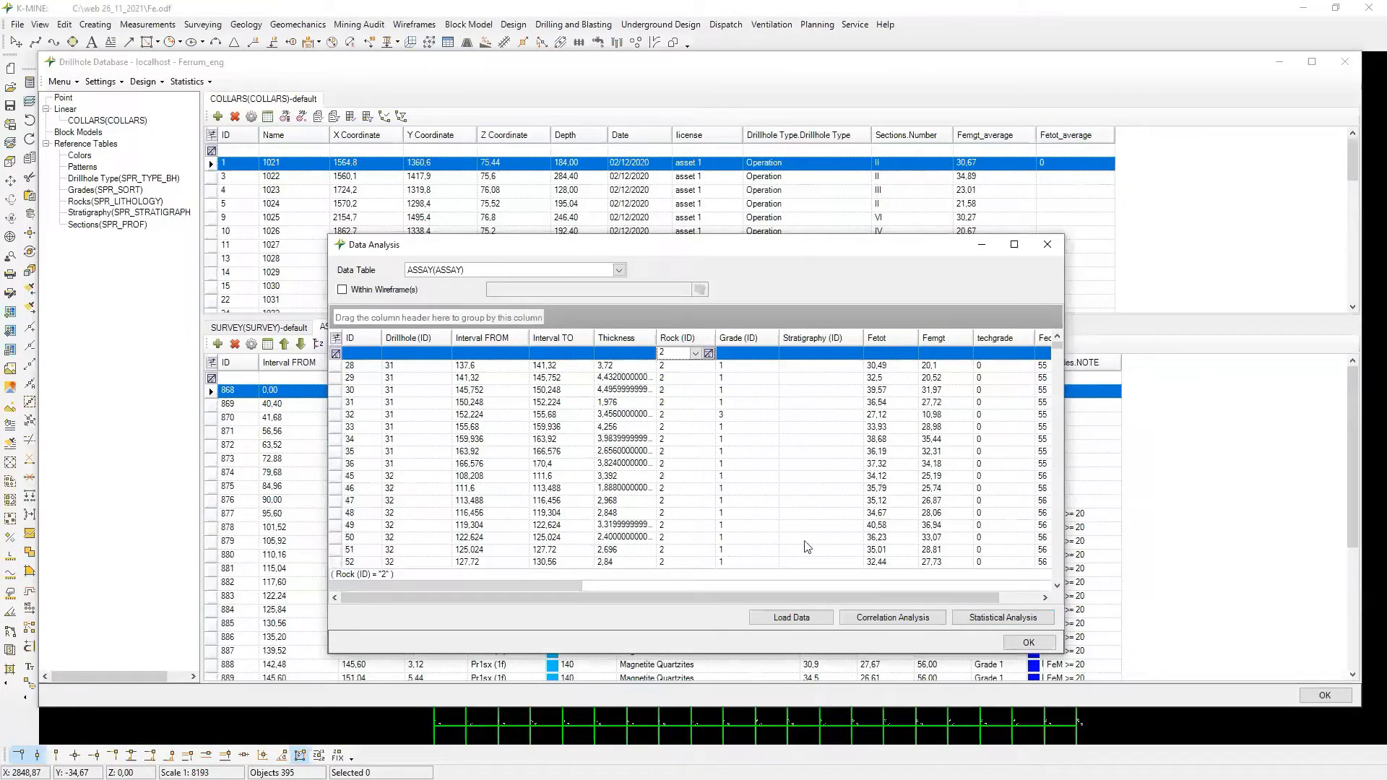
# Run the statistical analysis of FeM(FE_M) on the filtered rock records, examine the sample statistics and close it.
pyautogui.click(1003, 617)
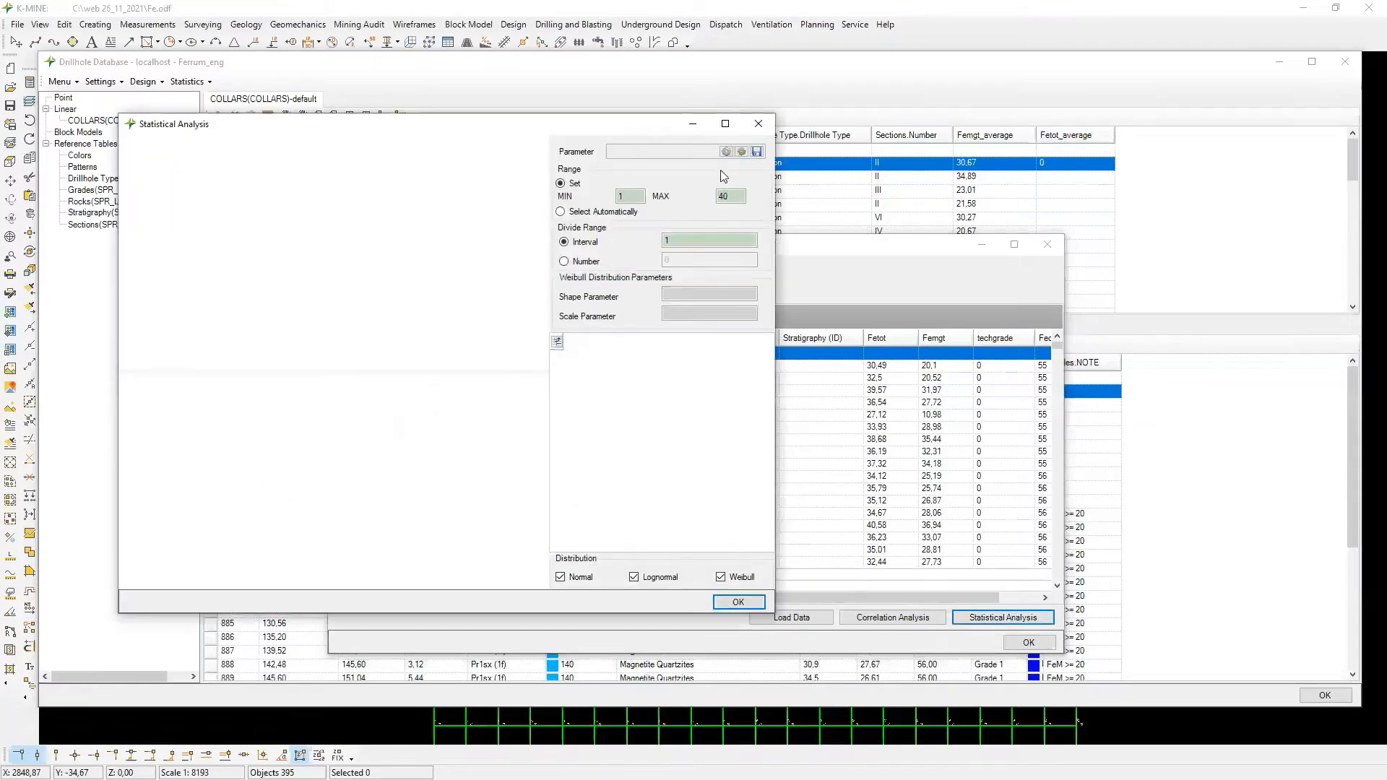
pyautogui.click(726, 151)
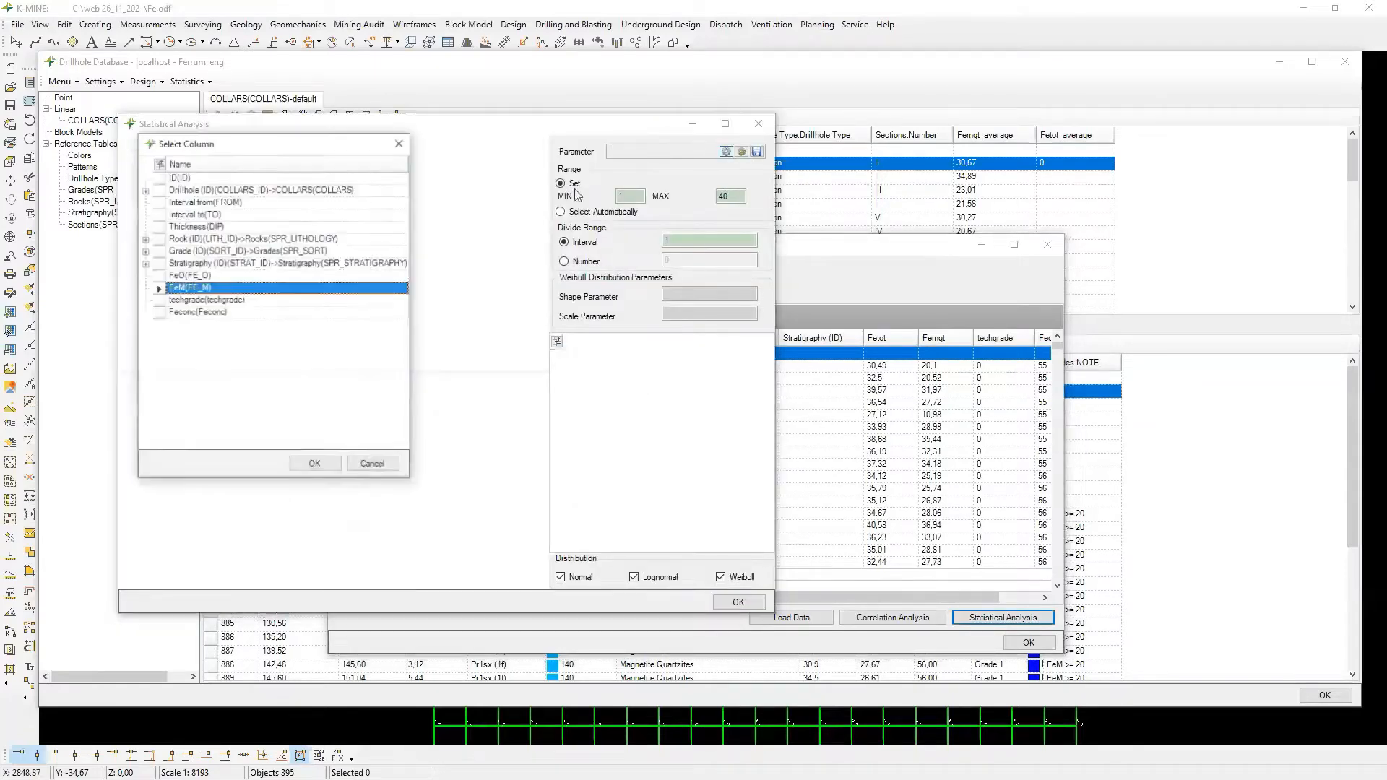
pyautogui.doubleClick(288, 287)
pyautogui.click(741, 151)
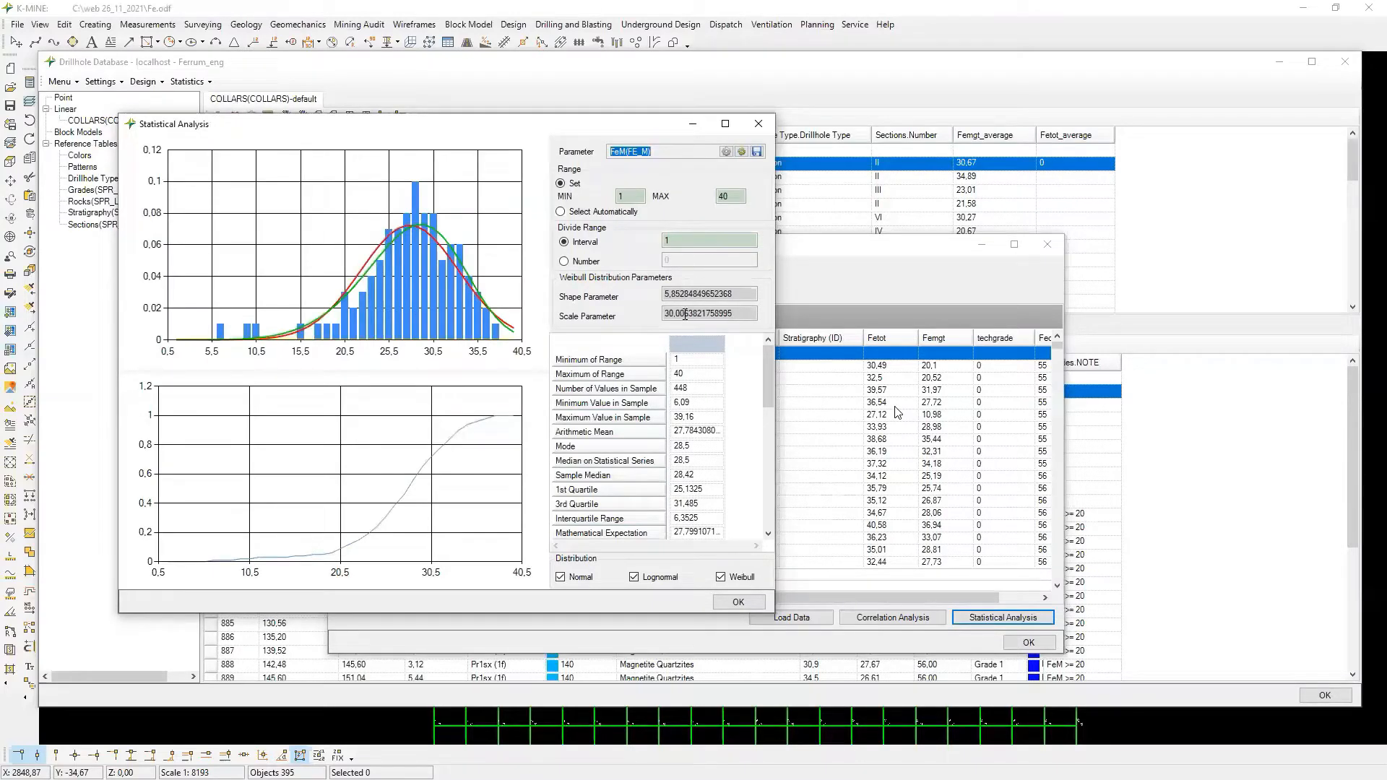
pyautogui.click(699, 391)
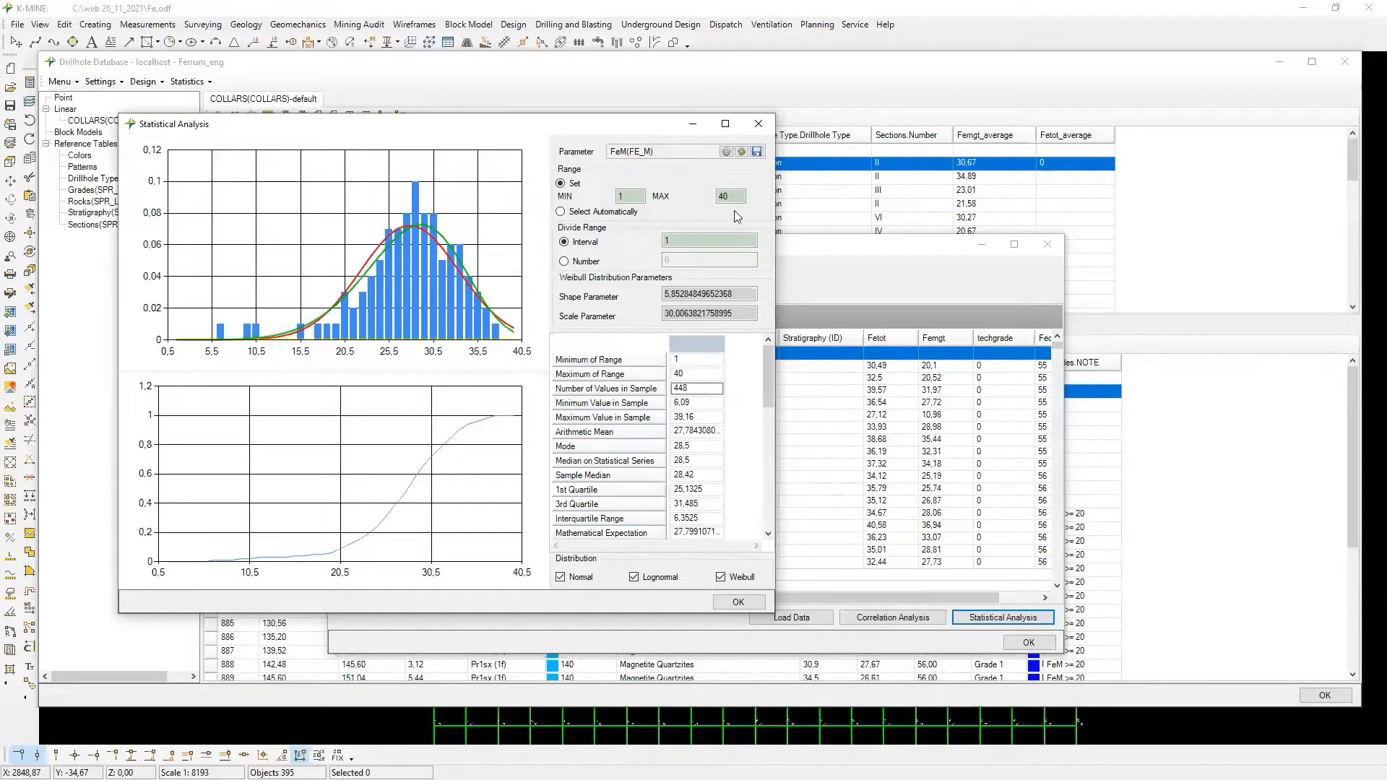
pyautogui.click(767, 124)
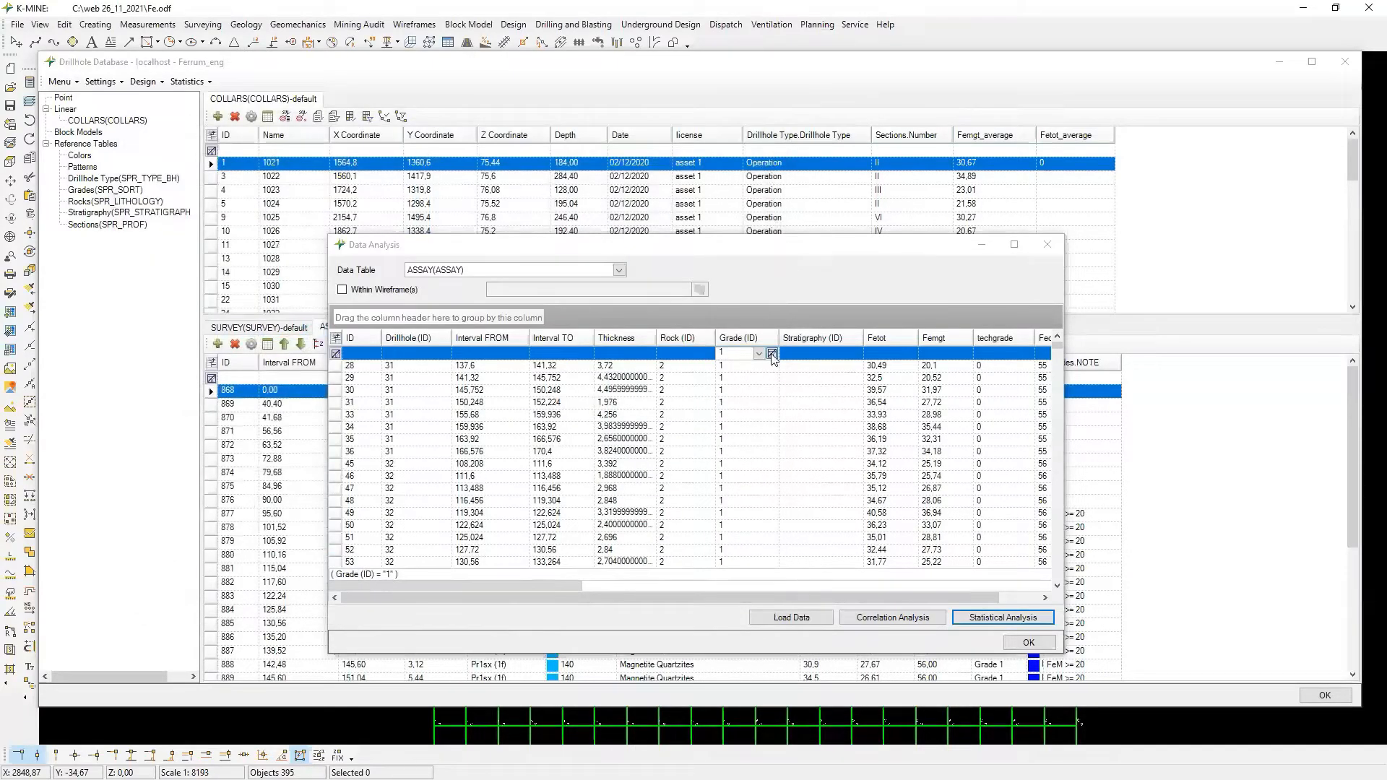
# Clear the Grade (ID) filter and calculate the correlation with FeO(FE_O) as Y parameter and FeM(FE_M) as X parameter, examining the regression.
pyautogui.click(773, 354)
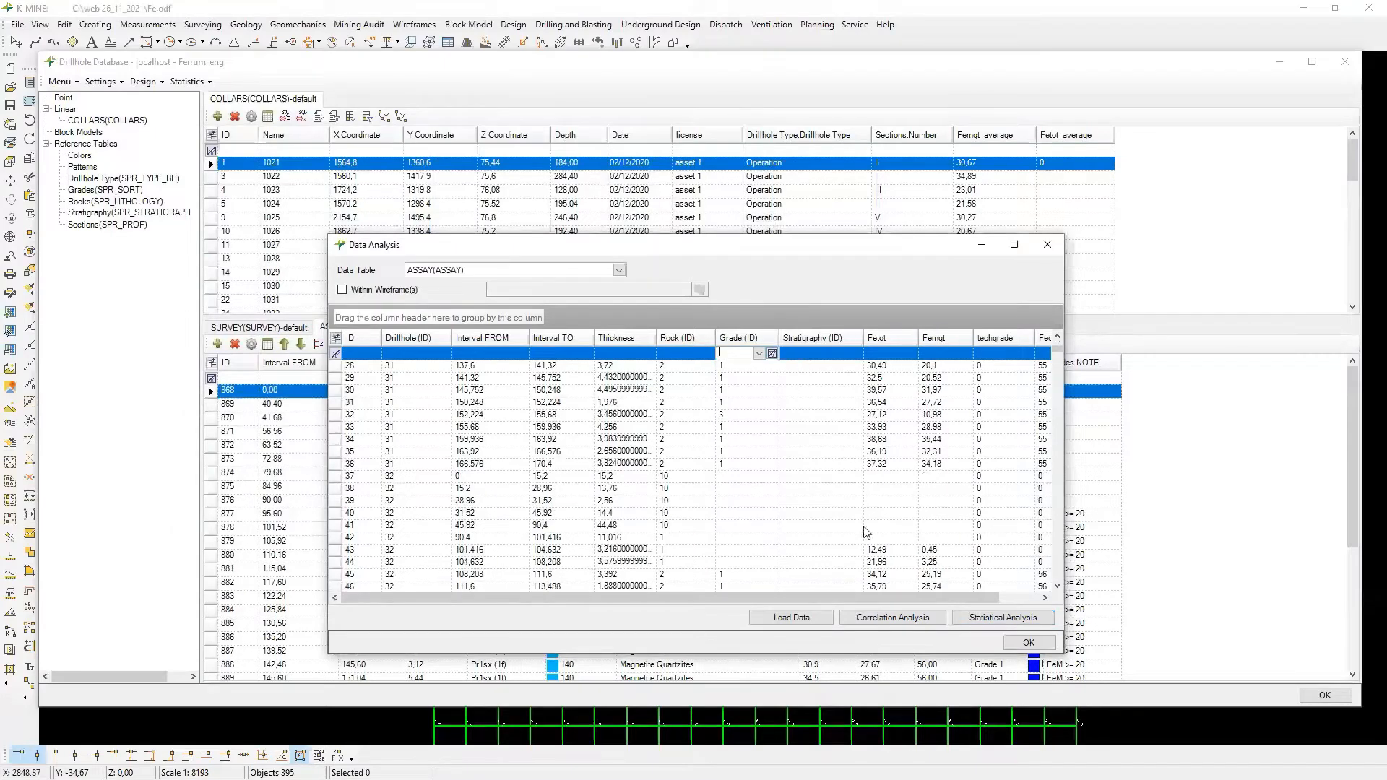
pyautogui.click(851, 620)
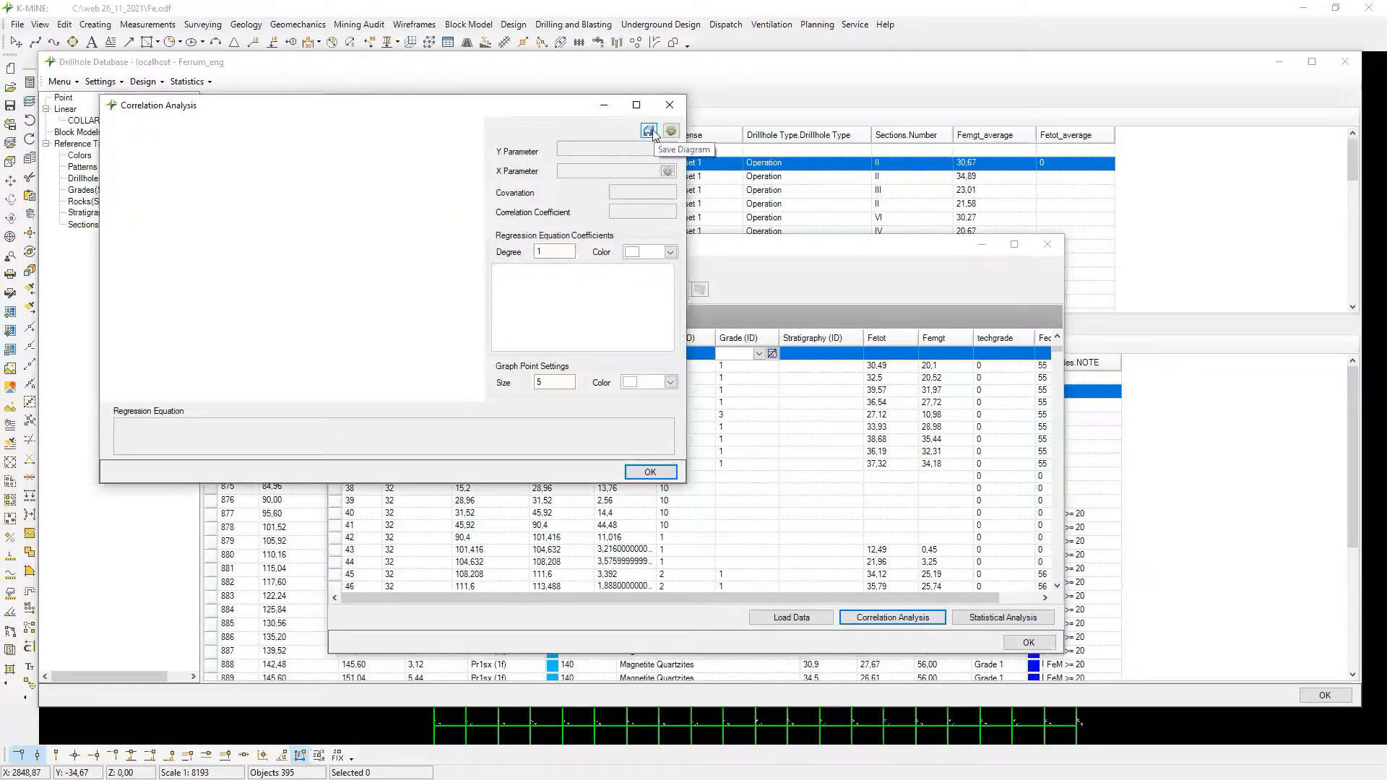
pyautogui.click(668, 149)
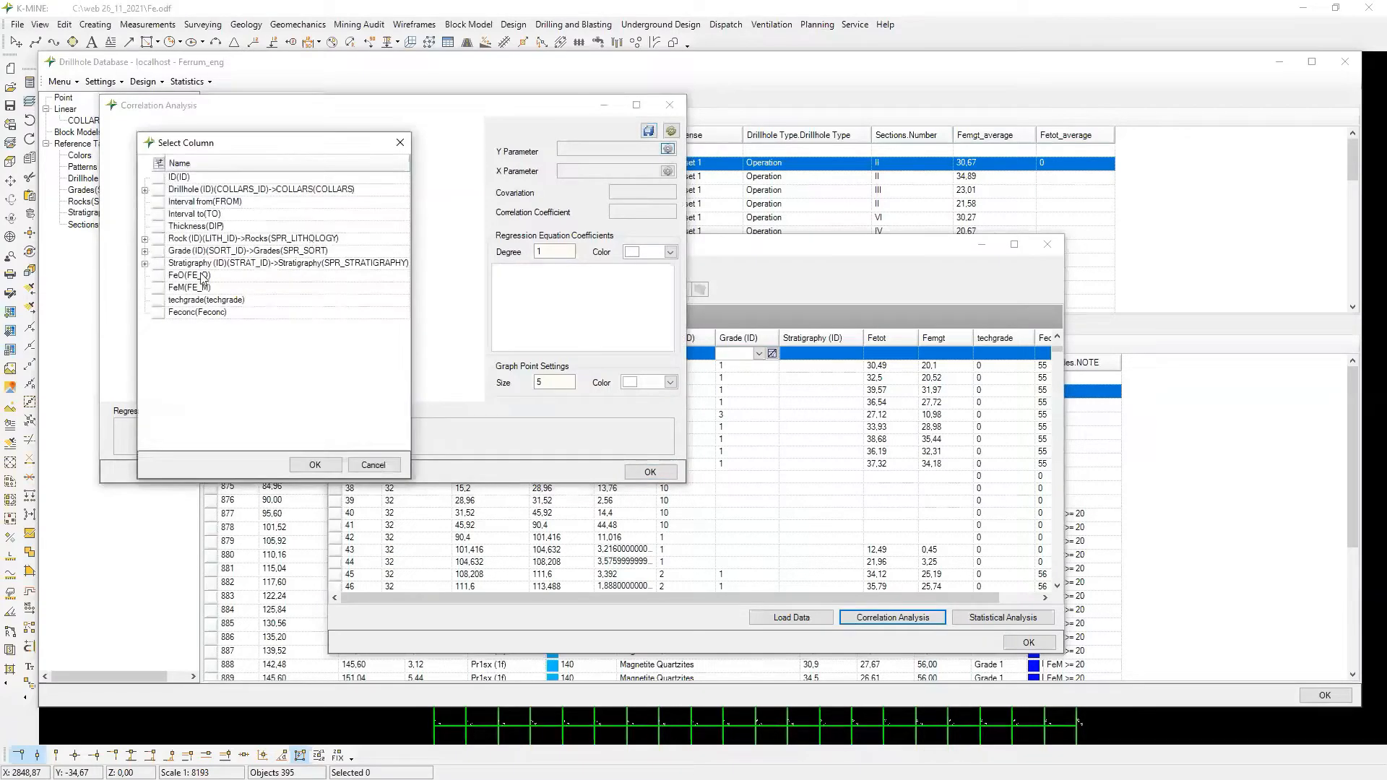
pyautogui.click(203, 276)
pyautogui.doubleClick(203, 276)
pyautogui.click(668, 171)
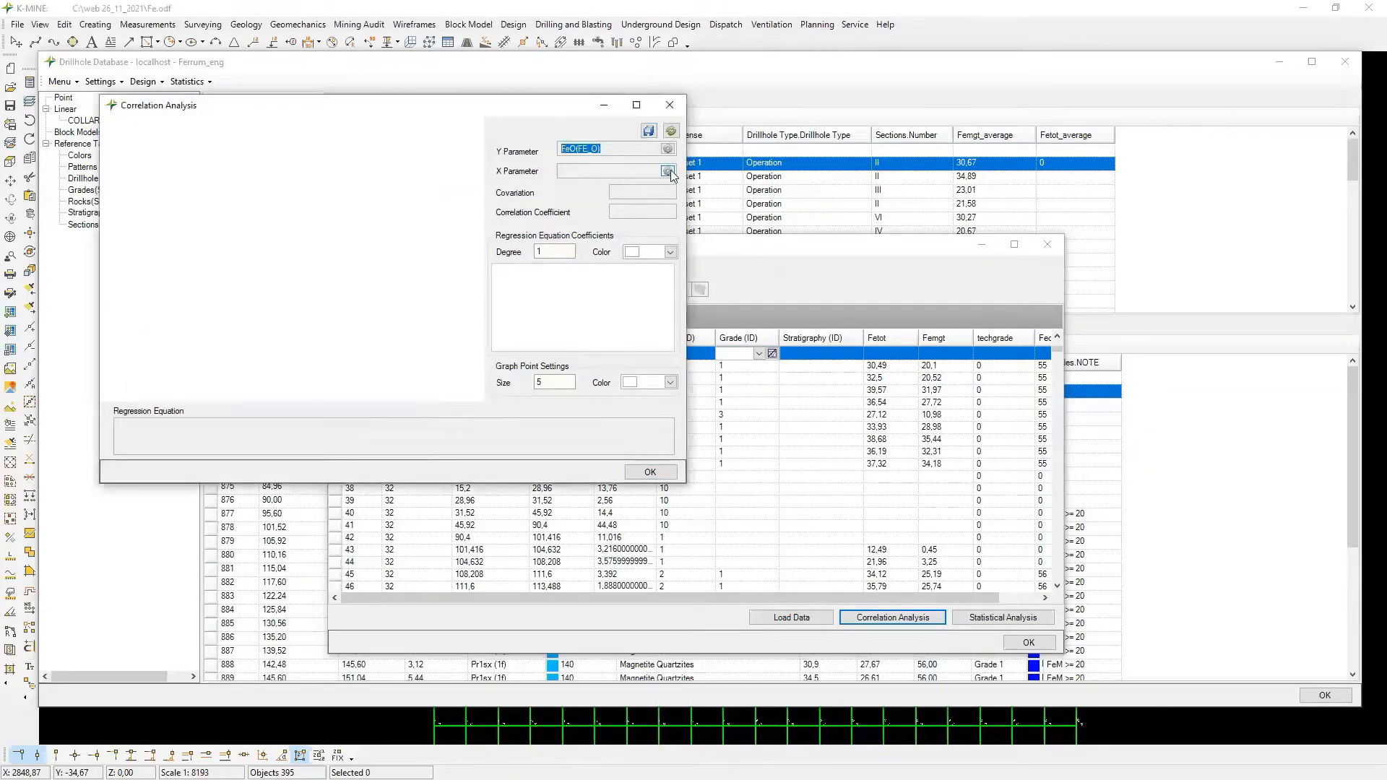
pyautogui.doubleClick(219, 289)
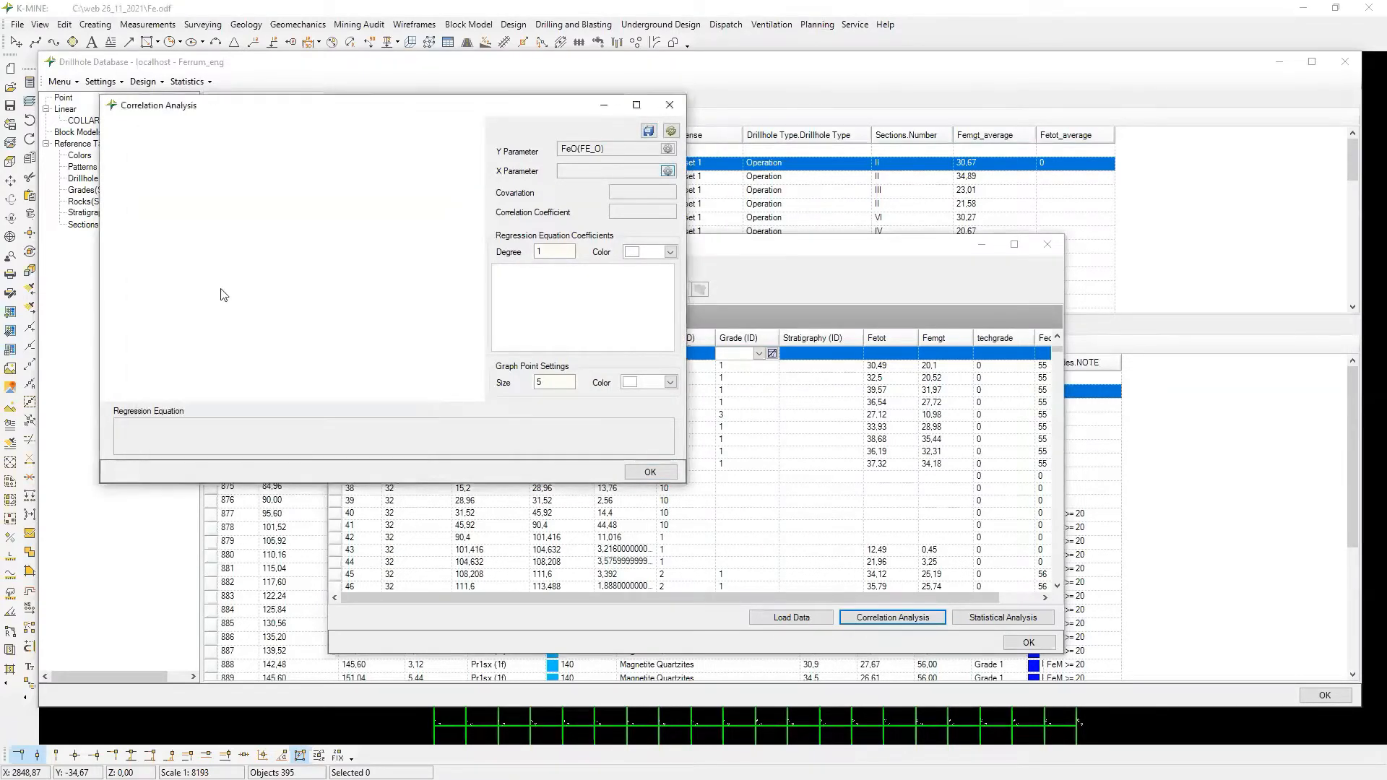
pyautogui.click(671, 131)
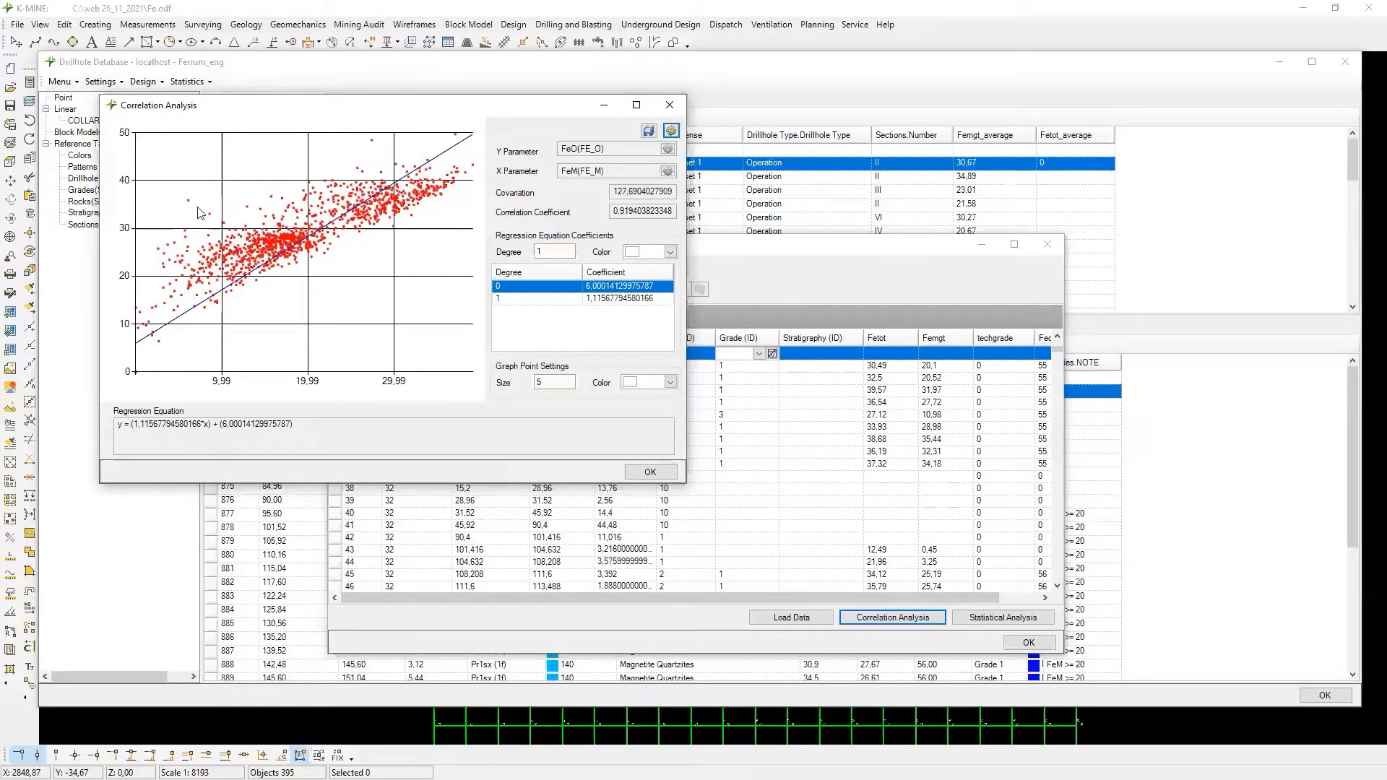
pyautogui.click(679, 110)
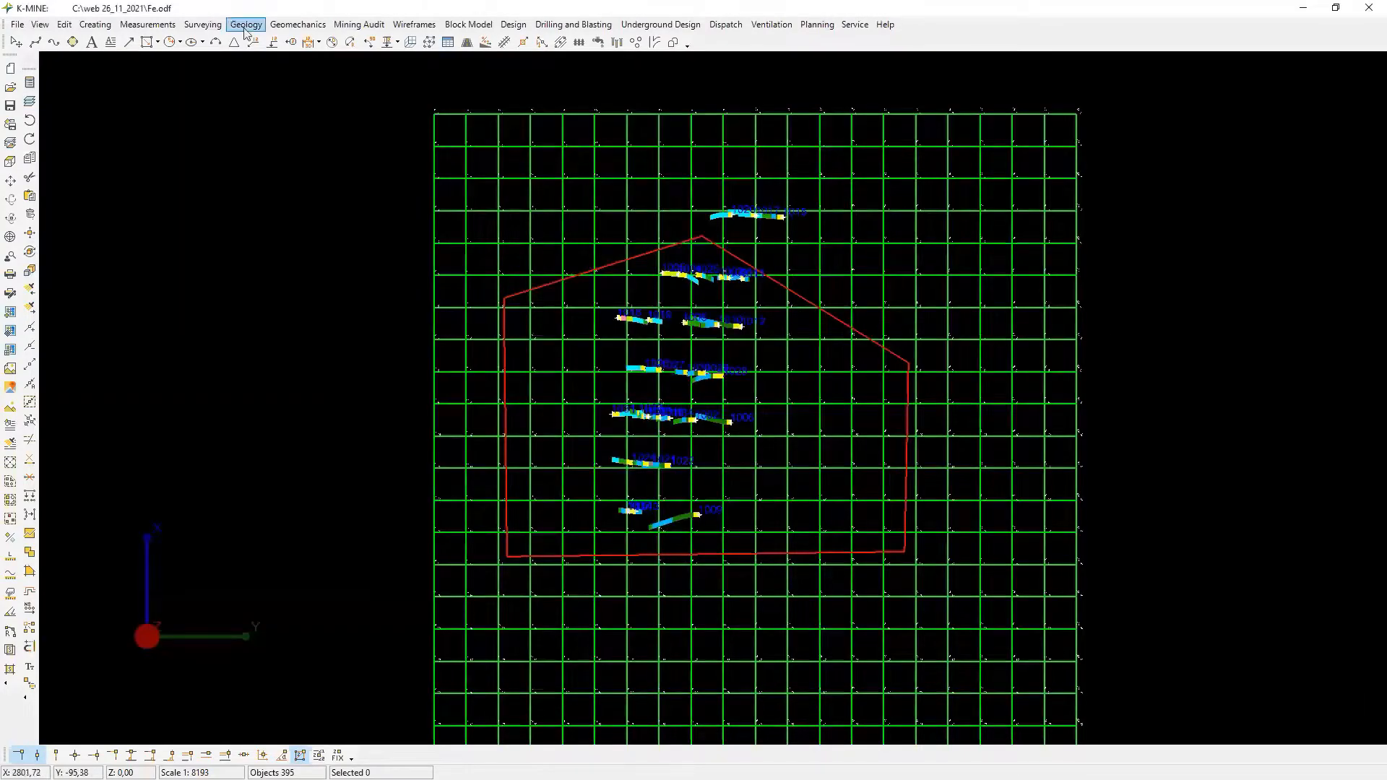
# Open the drillhole Database Structure Editor and start adding a new database connection.
pyautogui.click(245, 23)
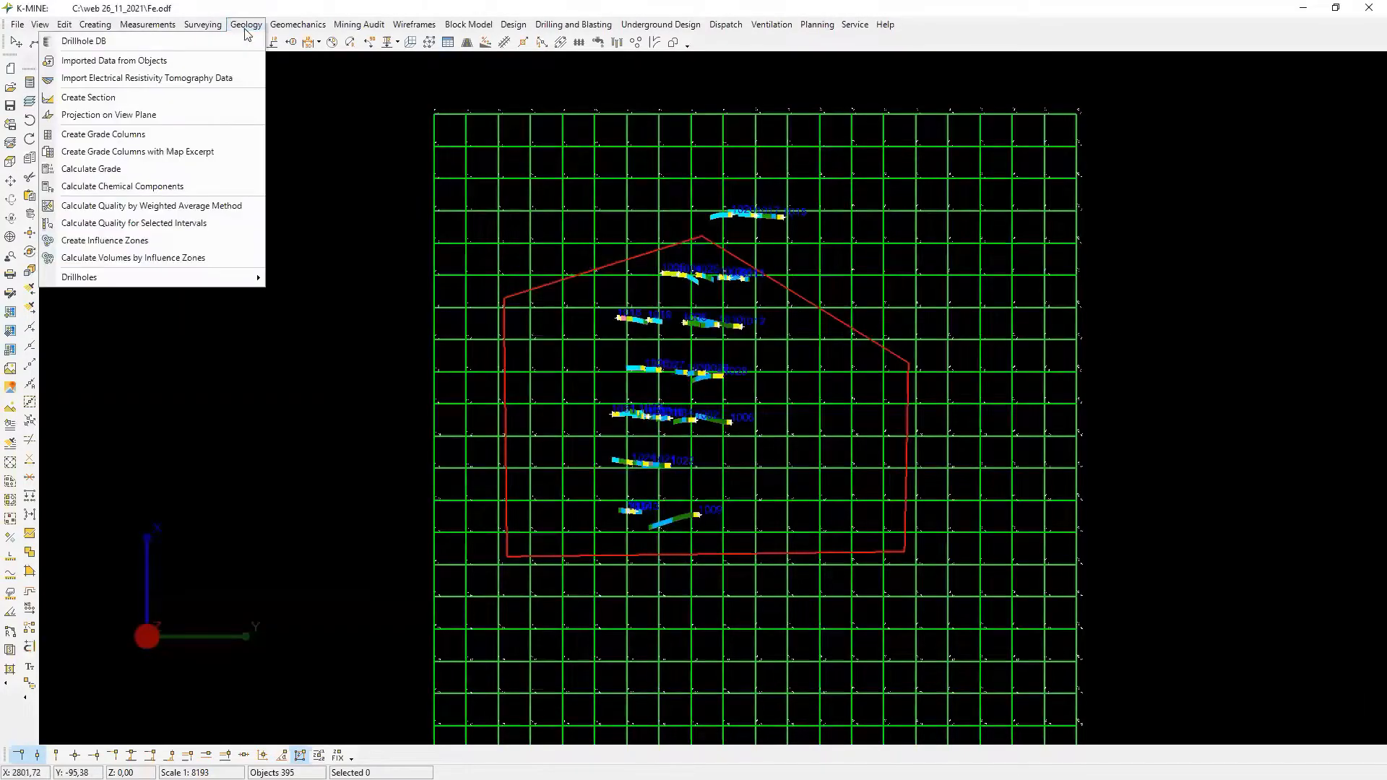
pyautogui.moveTo(227, 278)
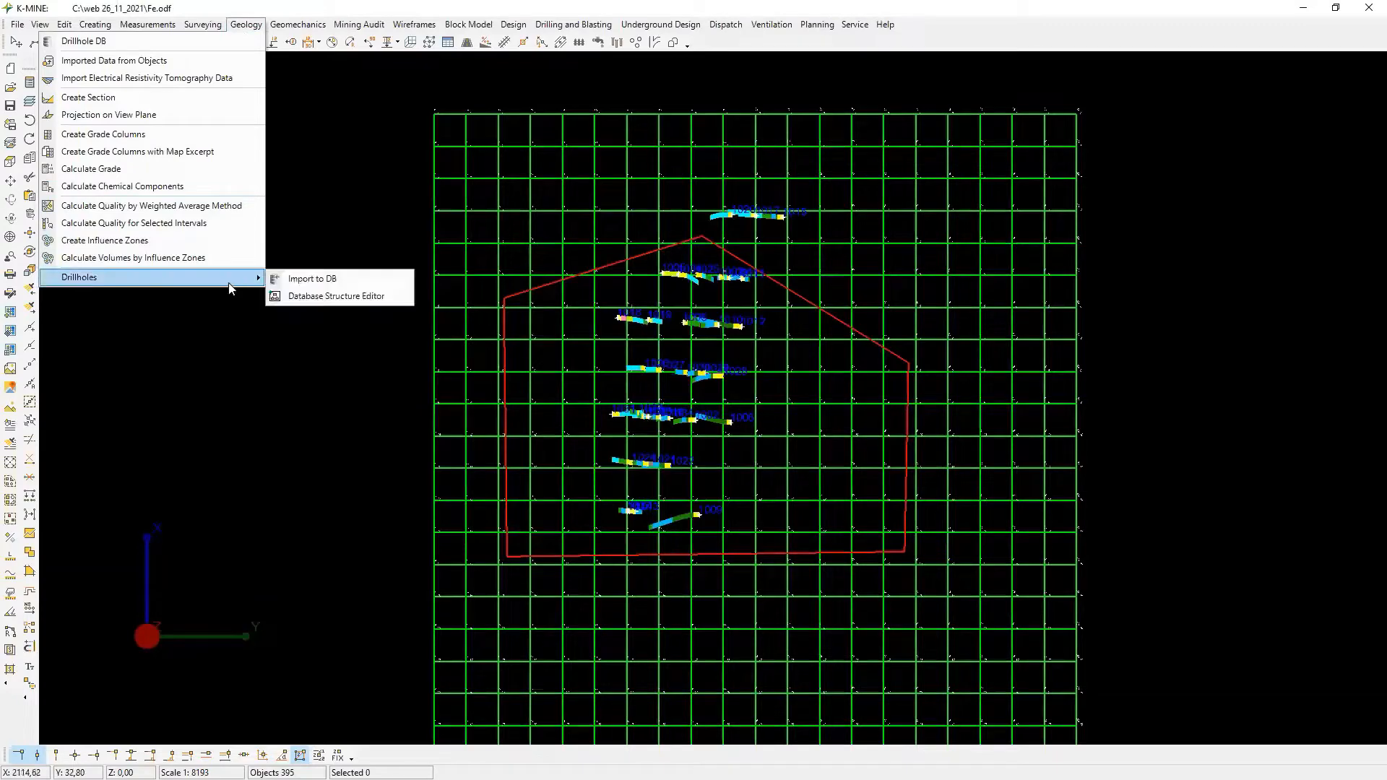
pyautogui.click(328, 296)
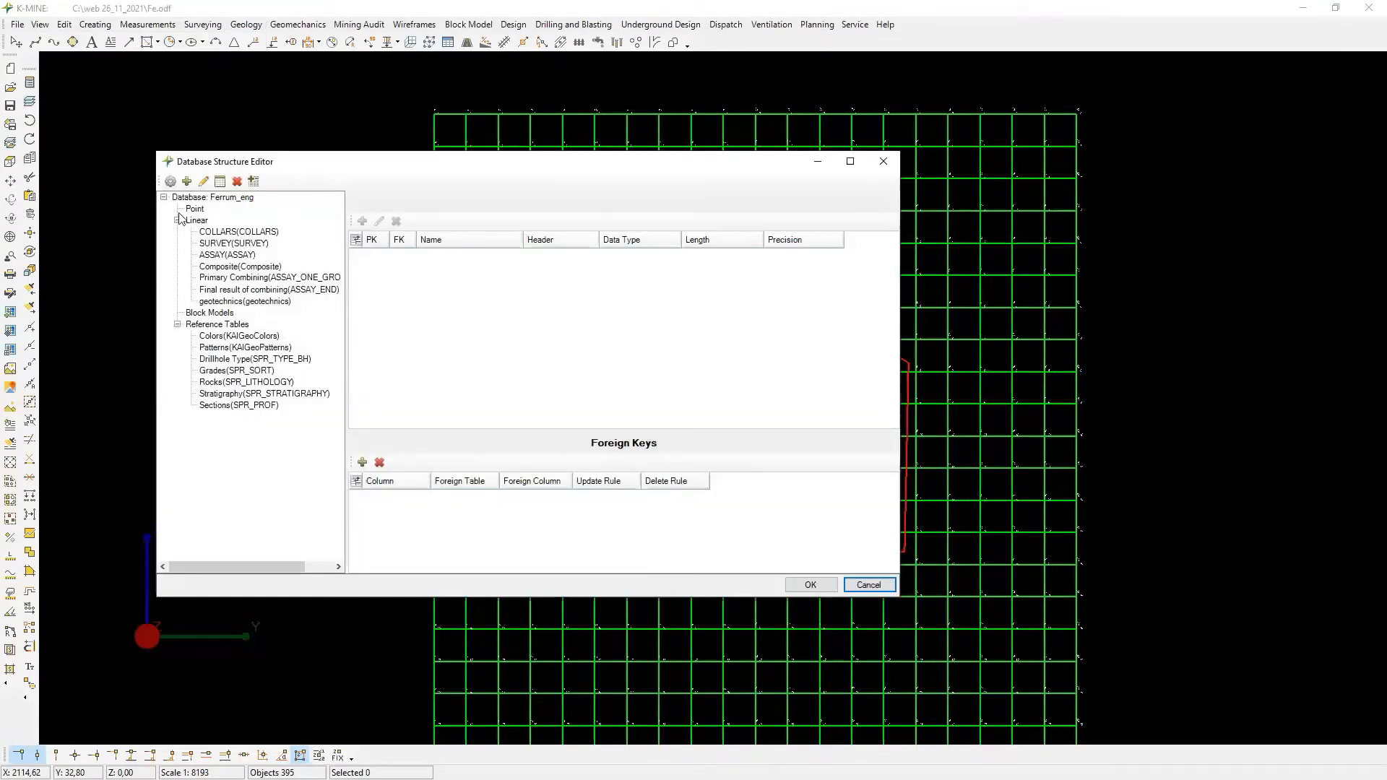
pyautogui.click(172, 182)
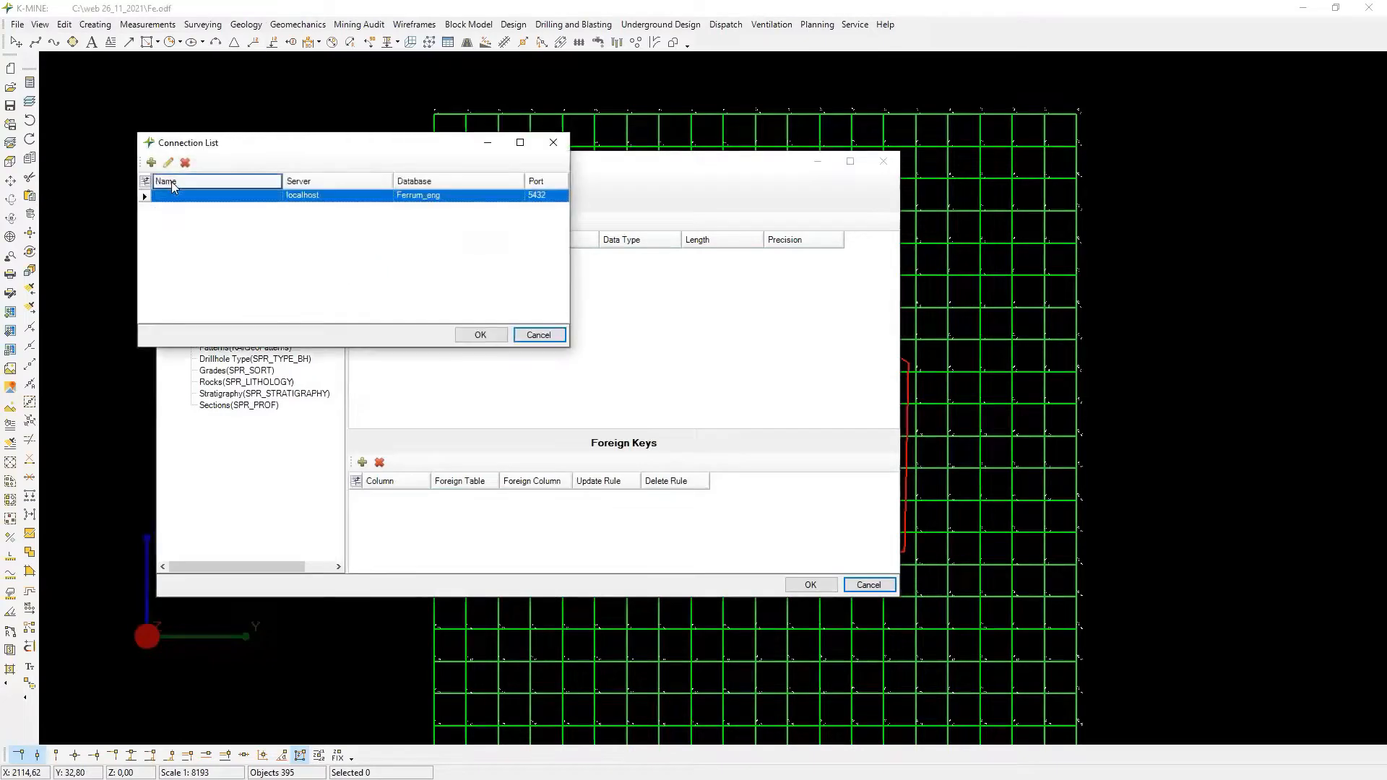
pyautogui.click(148, 161)
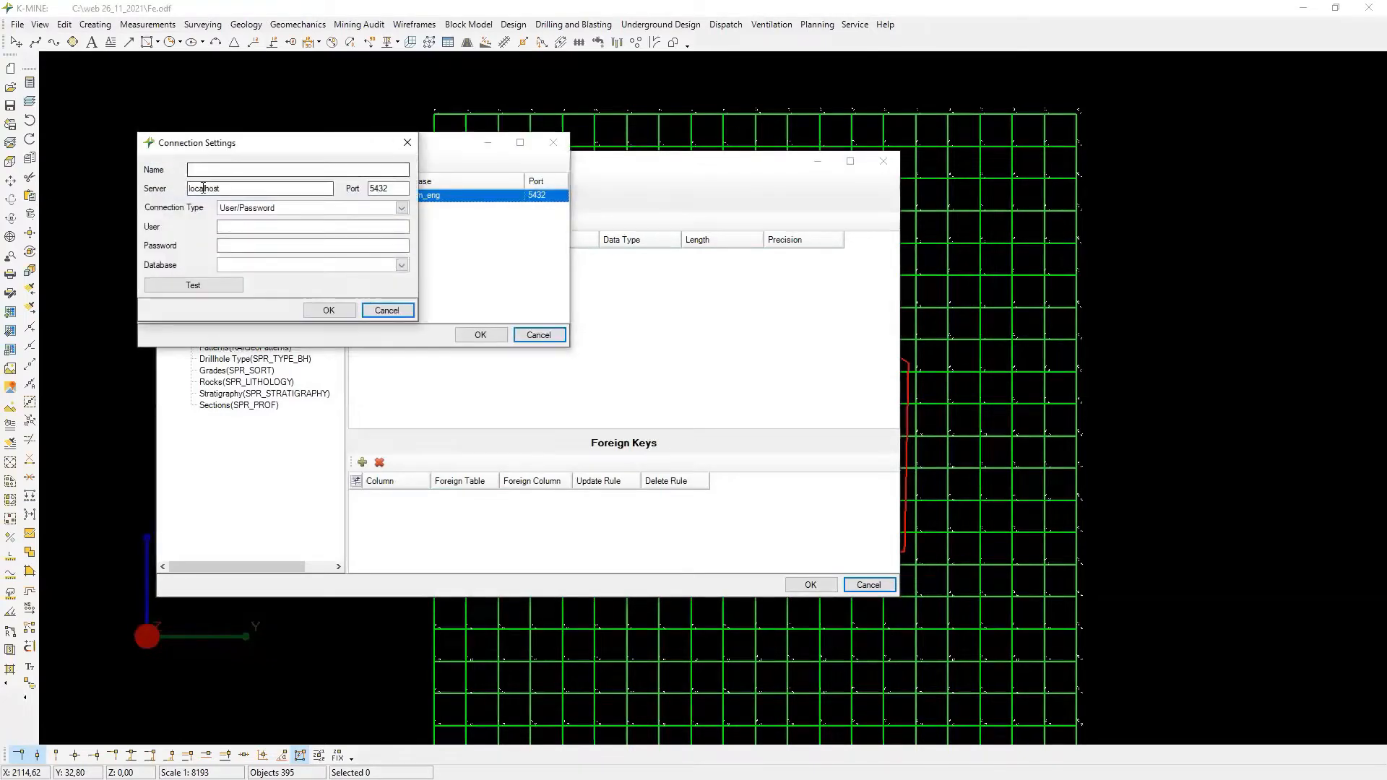
# Enter the user postgres and the account password for the new localhost connection.
pyautogui.click(236, 229)
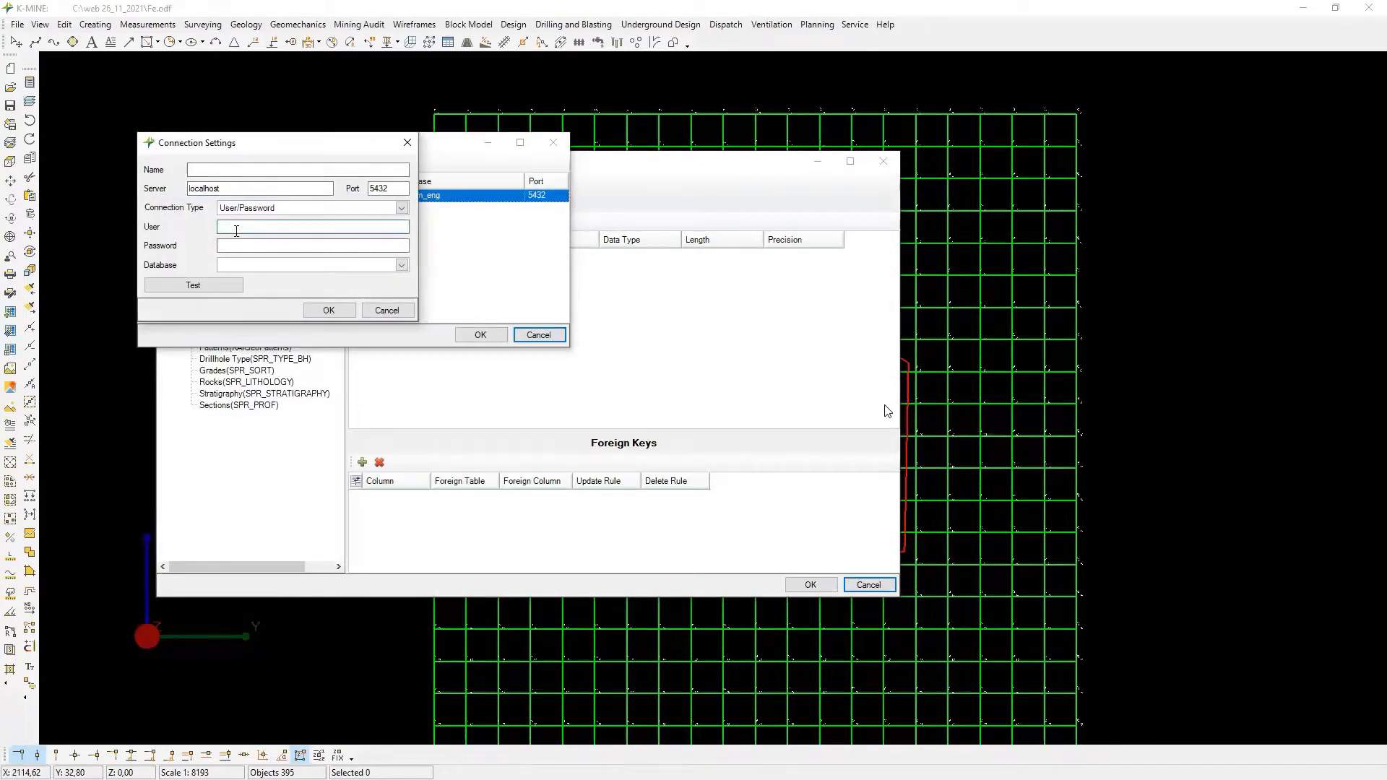
pyautogui.write('postgres')
pyautogui.hotkey('shift', 'Tab')
pyautogui.hotkey('shift', 'Tab')
pyautogui.press('Tab')
pyautogui.press('Tab')
pyautogui.click(238, 244)
pyautogui.hotkey('ctrl', 'v')
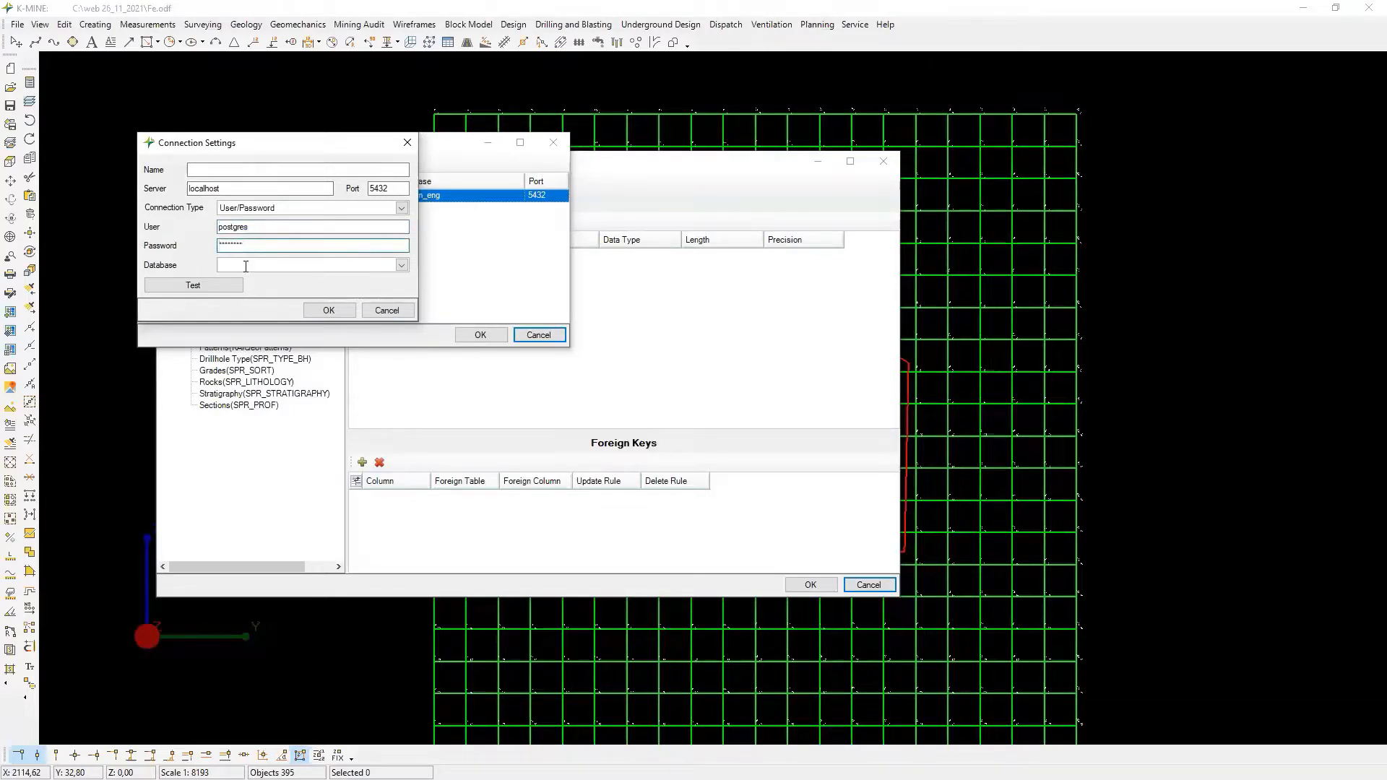
# Name the connection's database Fe and create it with the CSLAC (Collars, Survey, Assay, Lithology, CrossTable) scheme.
pyautogui.click(247, 265)
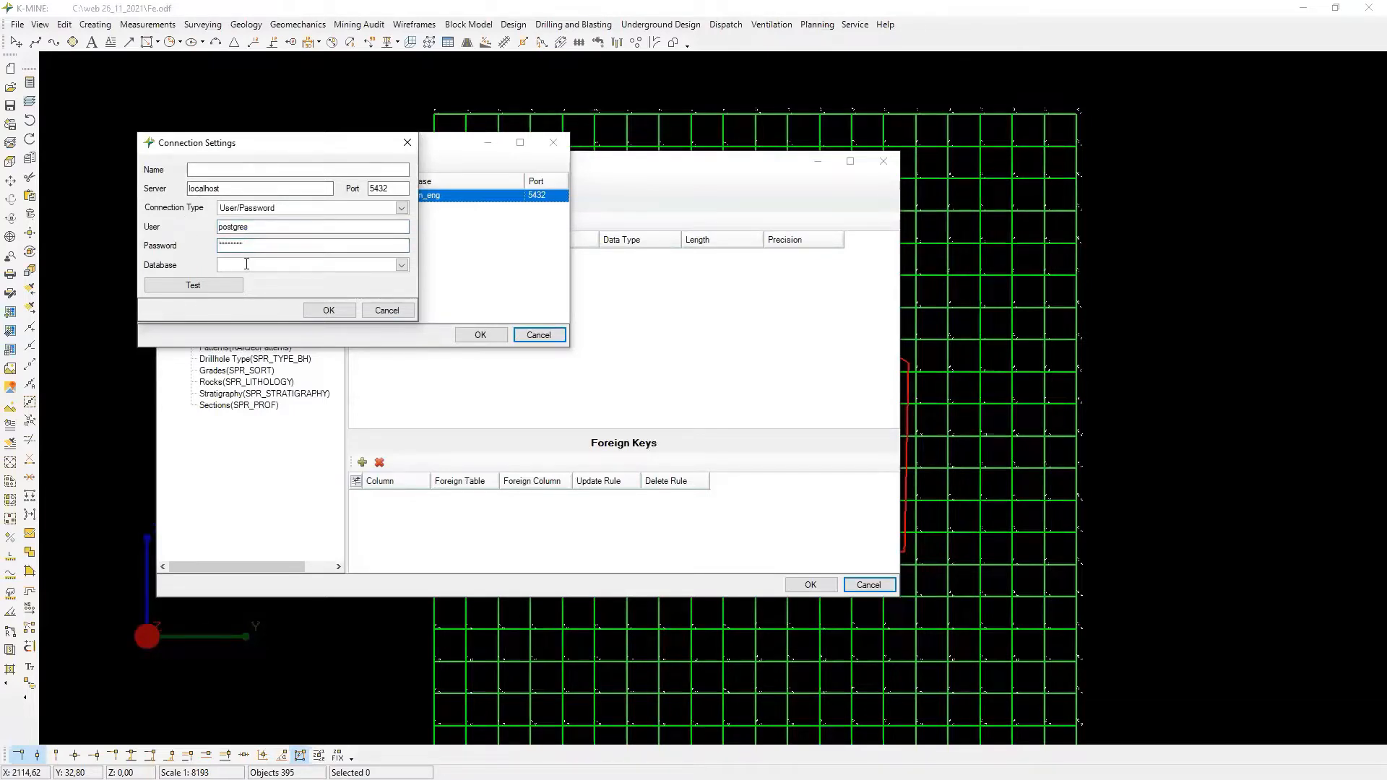
pyautogui.click(341, 307)
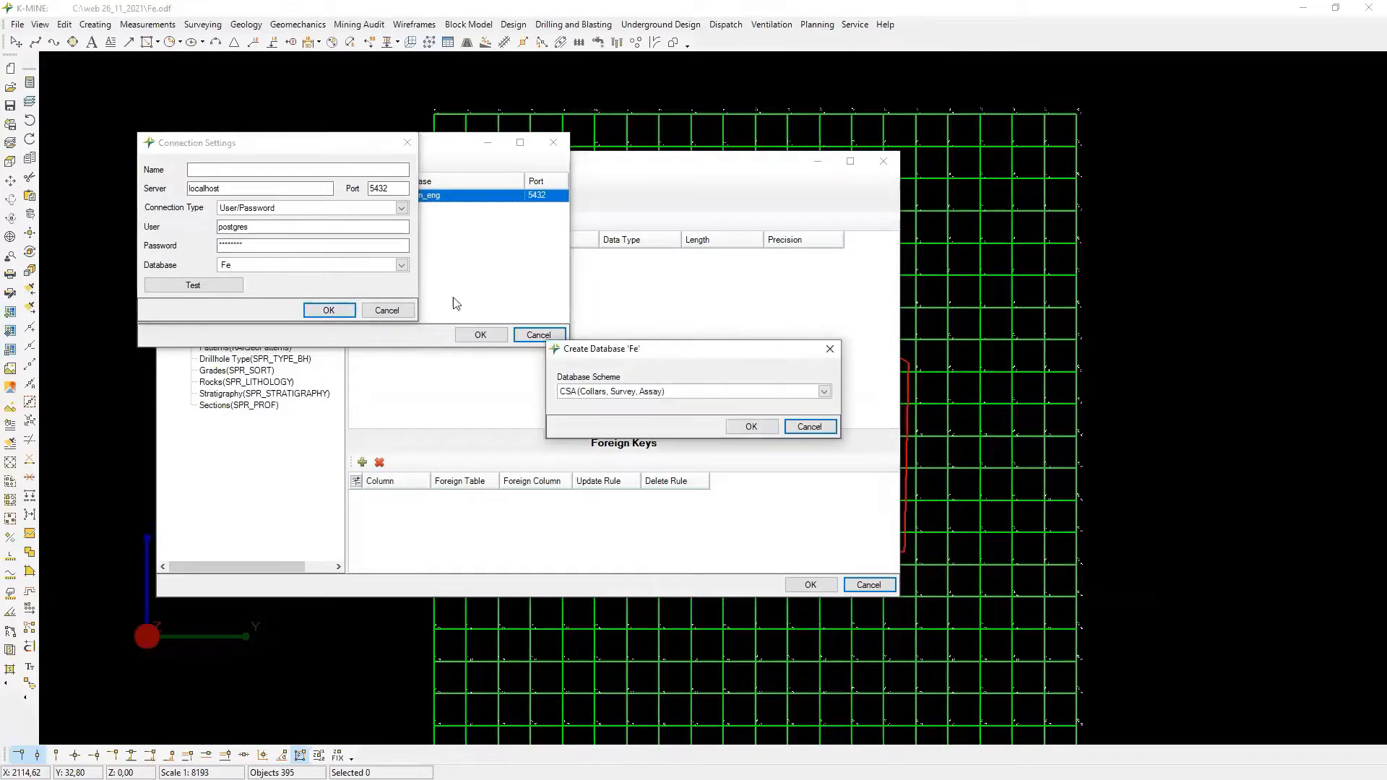
pyautogui.click(823, 391)
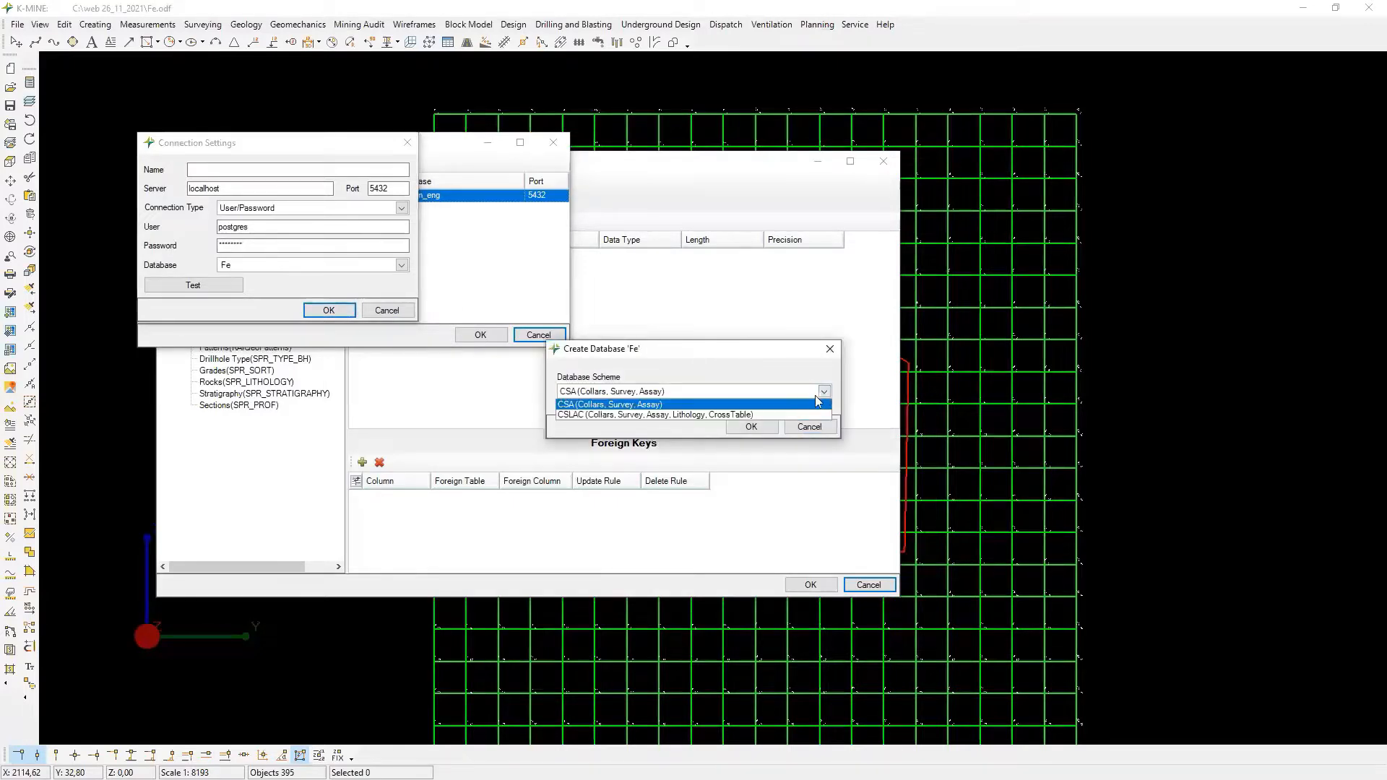
pyautogui.click(780, 416)
pyautogui.click(755, 428)
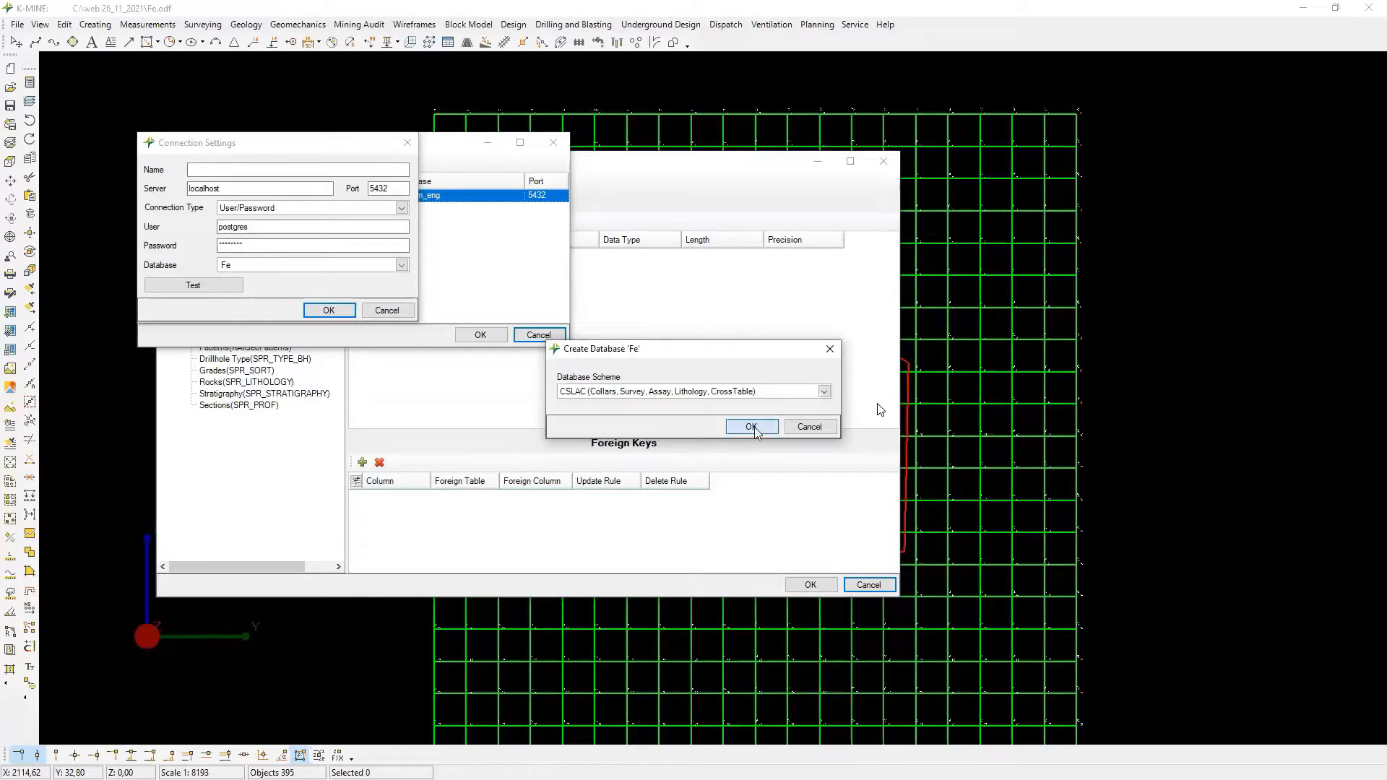
# Save the connection settings, load the Fe database structure through the connection list and accept it in the structure editor.
pyautogui.click(339, 311)
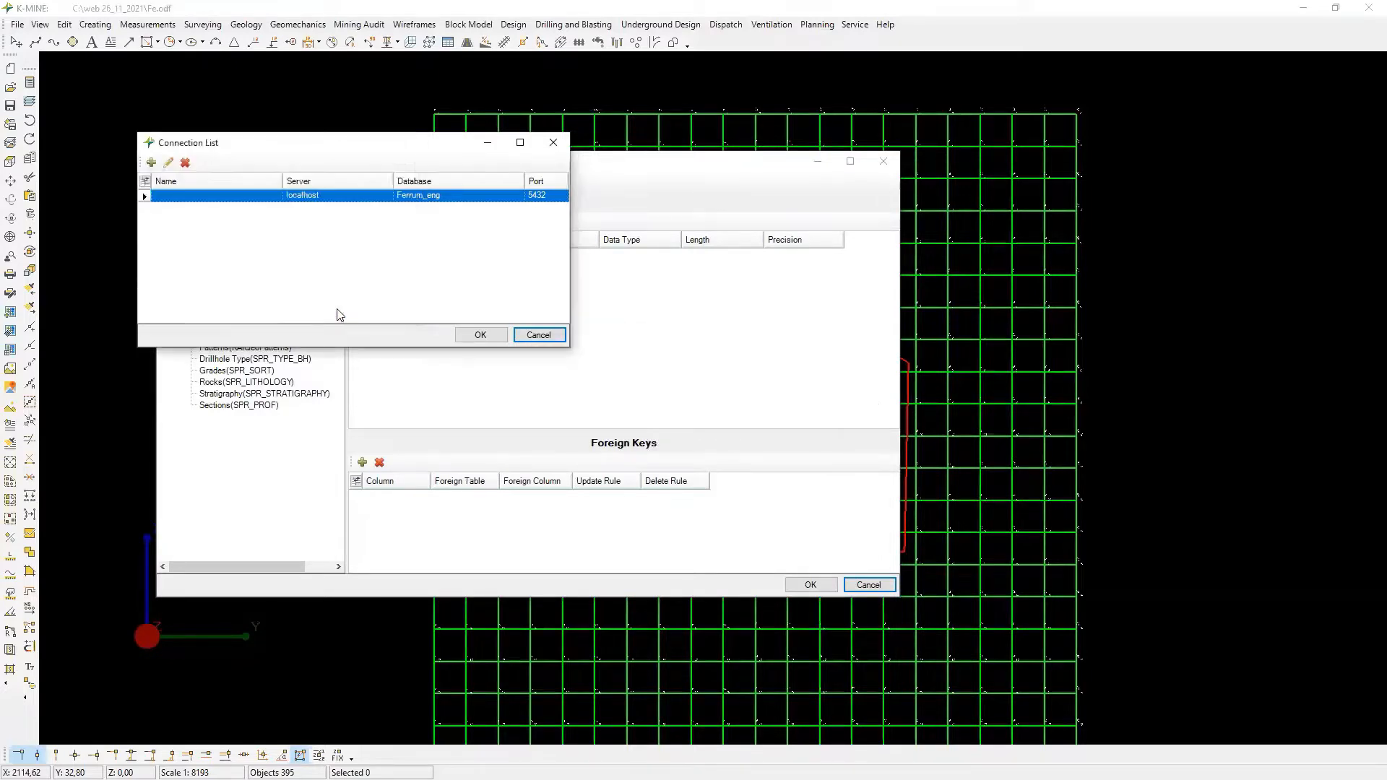
pyautogui.click(481, 335)
pyautogui.click(812, 584)
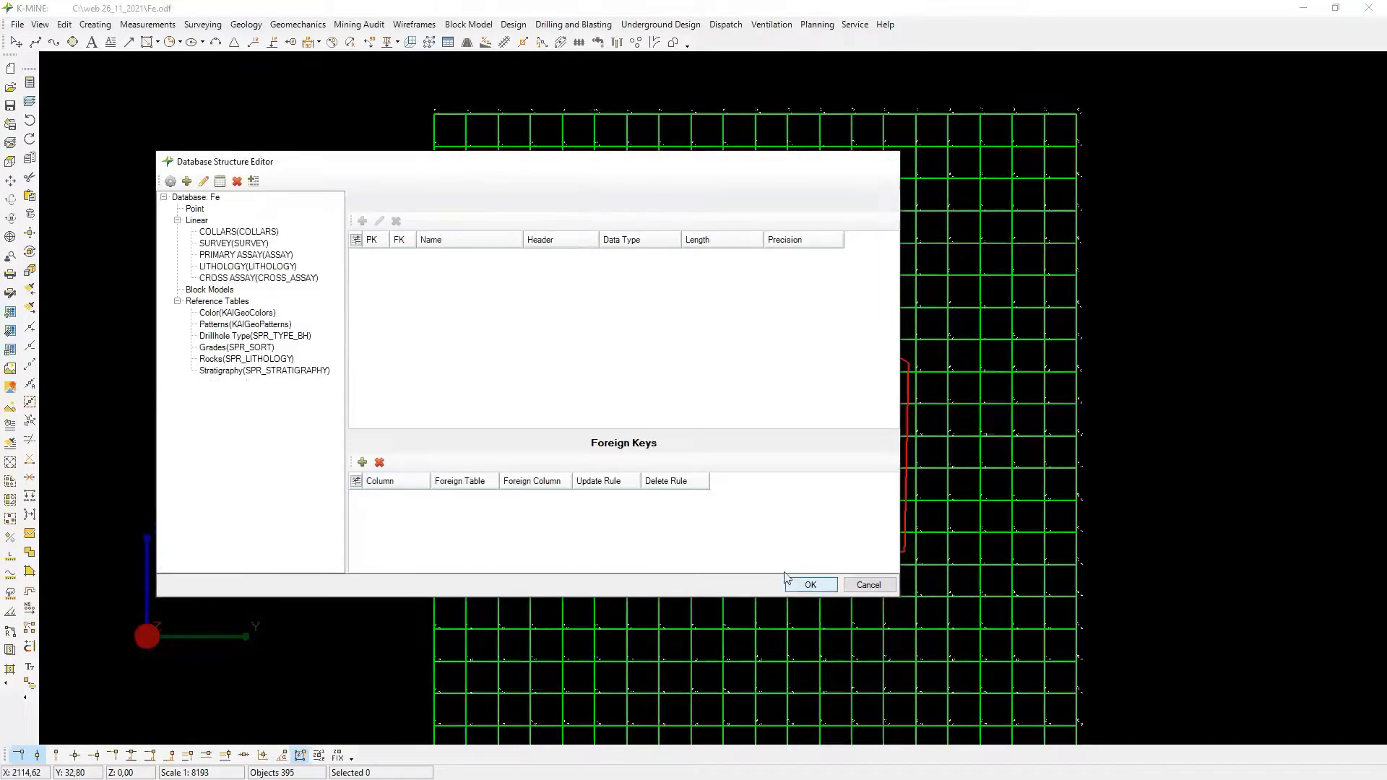
# Fill the primary assay row of drillhole 1 with interval from 0 to 20 and thickness 20.
pyautogui.write('0')
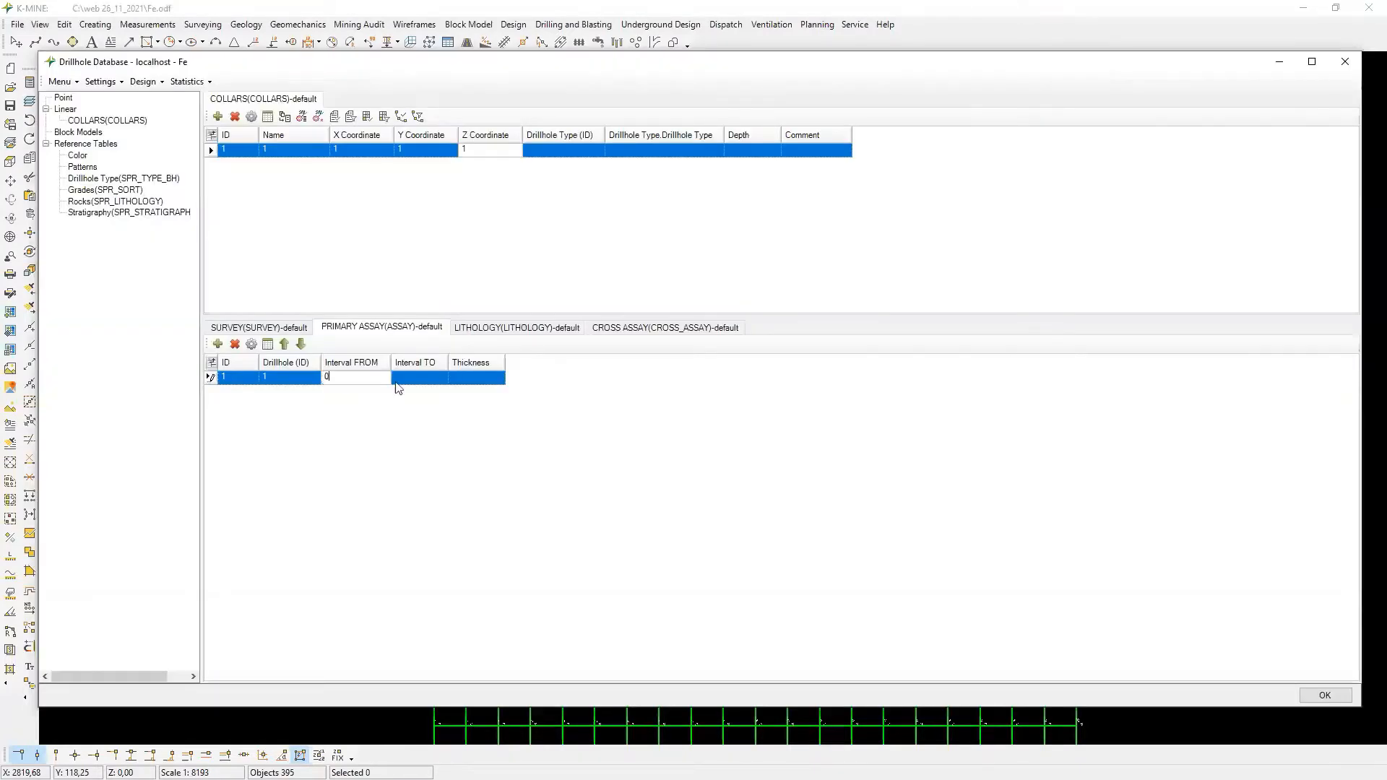
pyautogui.press('Tab')
pyautogui.write('2')
pyautogui.press('Tab')
pyautogui.write('20')
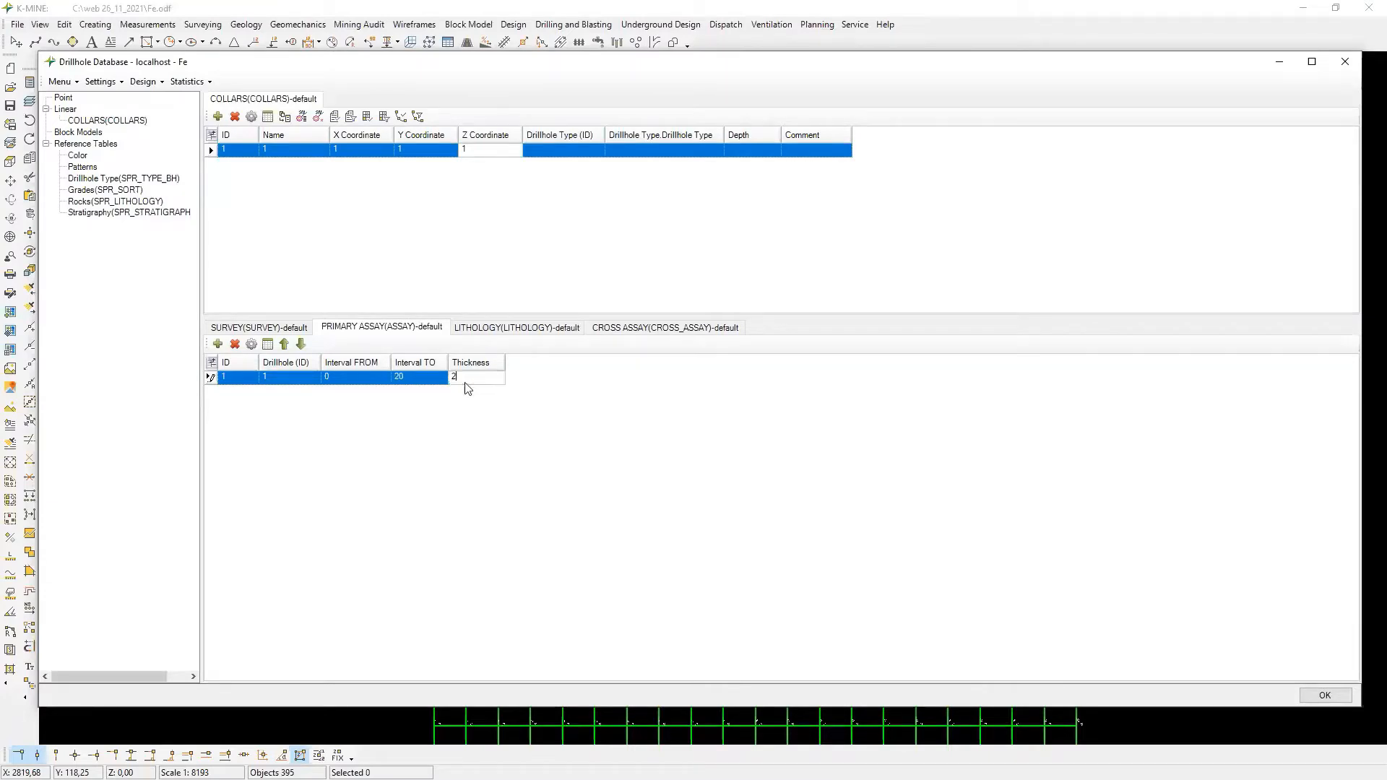
# Add a first lithology row for drillhole 1 with interval from 0 to 15 and thickness 15.
pyautogui.click(491, 328)
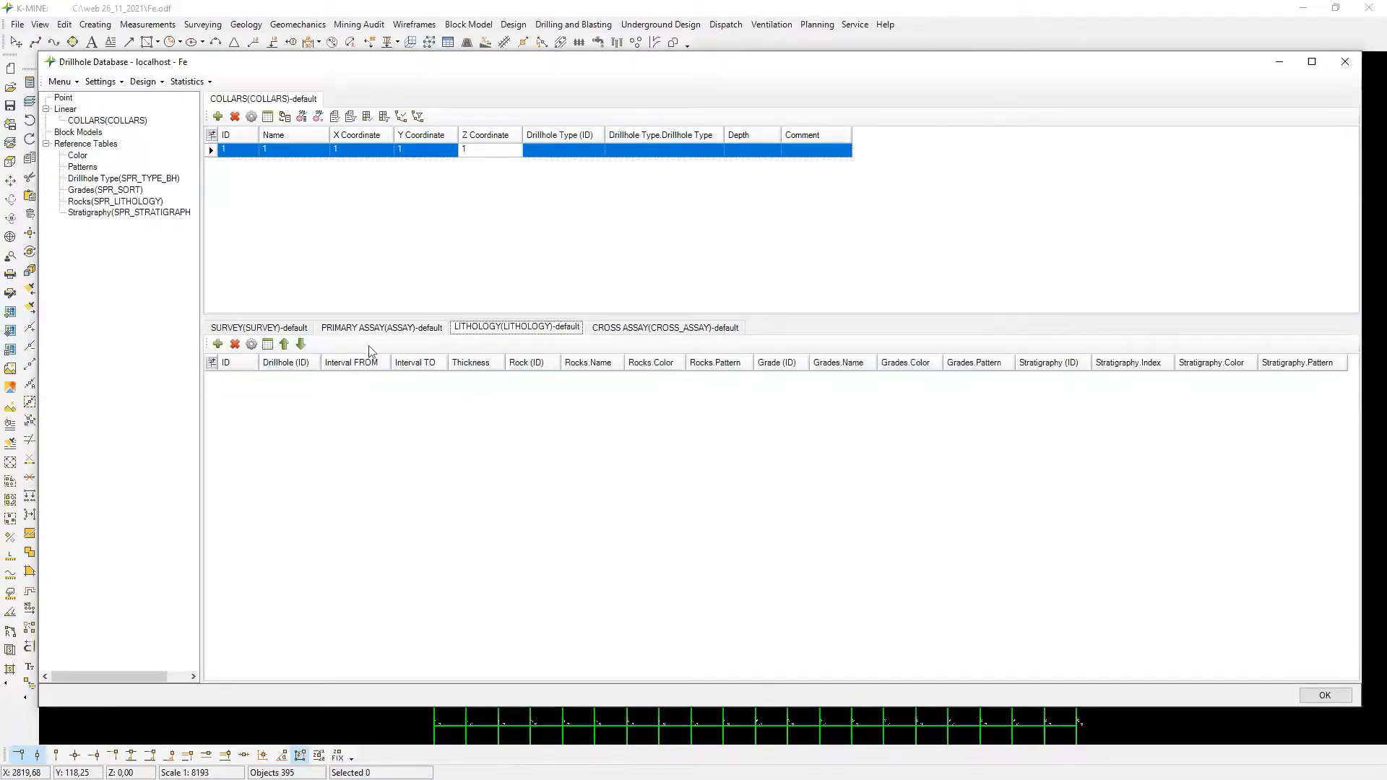
pyautogui.click(218, 344)
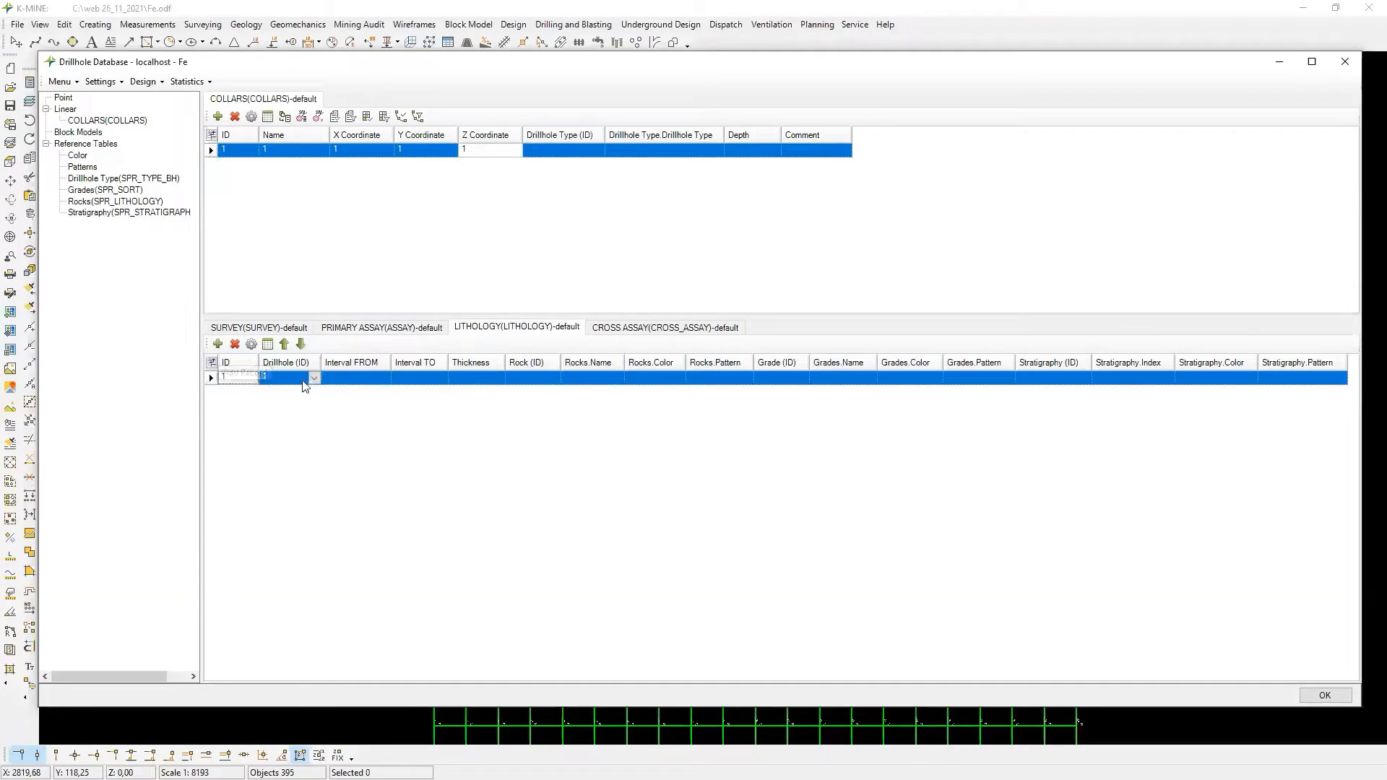
pyautogui.click(348, 378)
pyautogui.write('0')
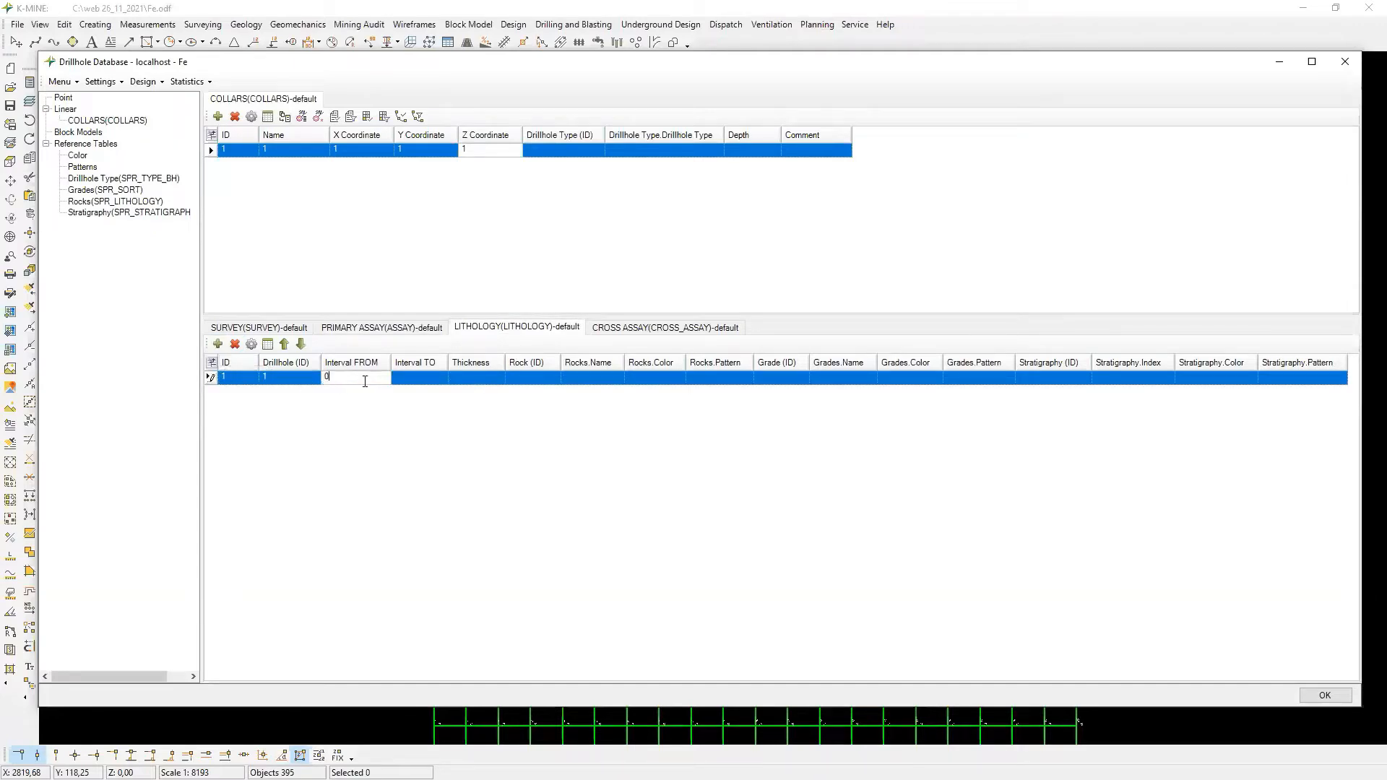
pyautogui.click(417, 383)
pyautogui.write('15')
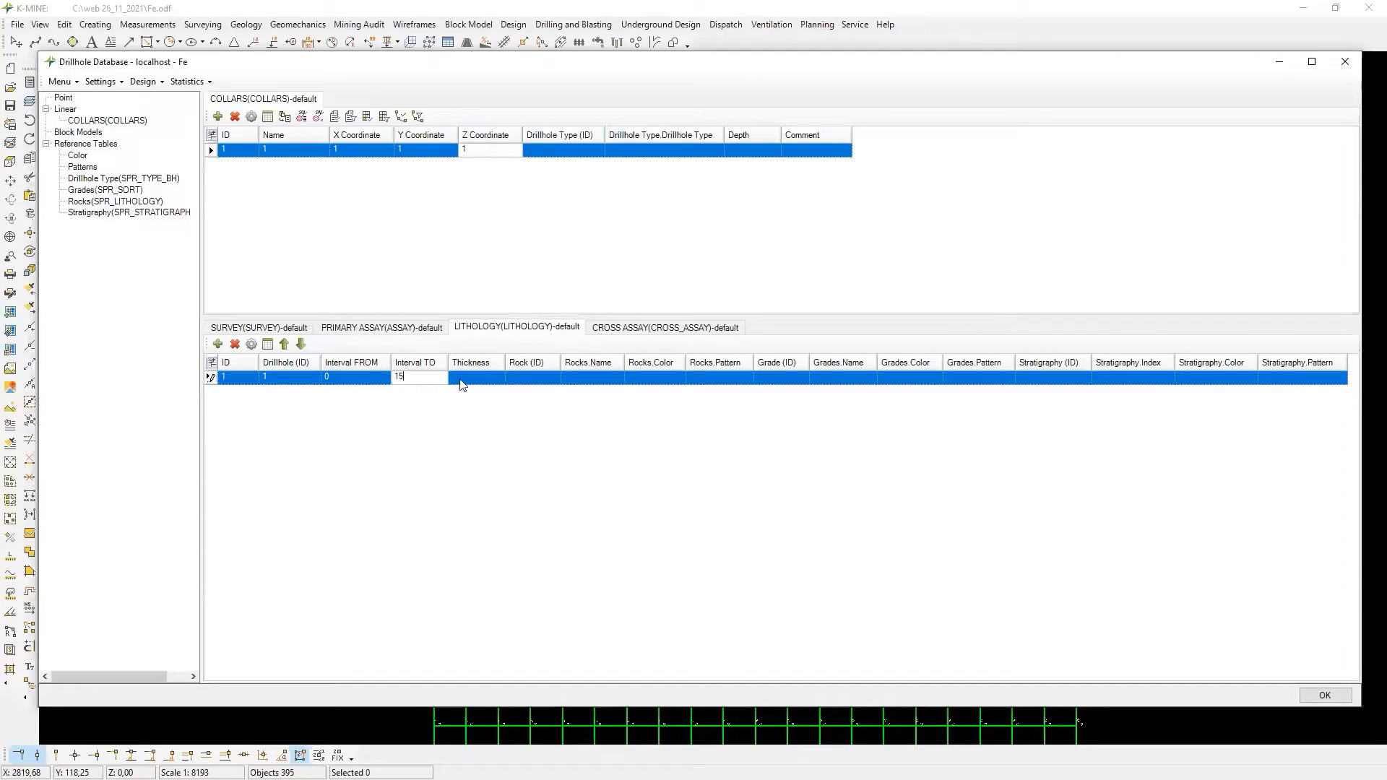
pyautogui.click(463, 383)
pyautogui.write('15')
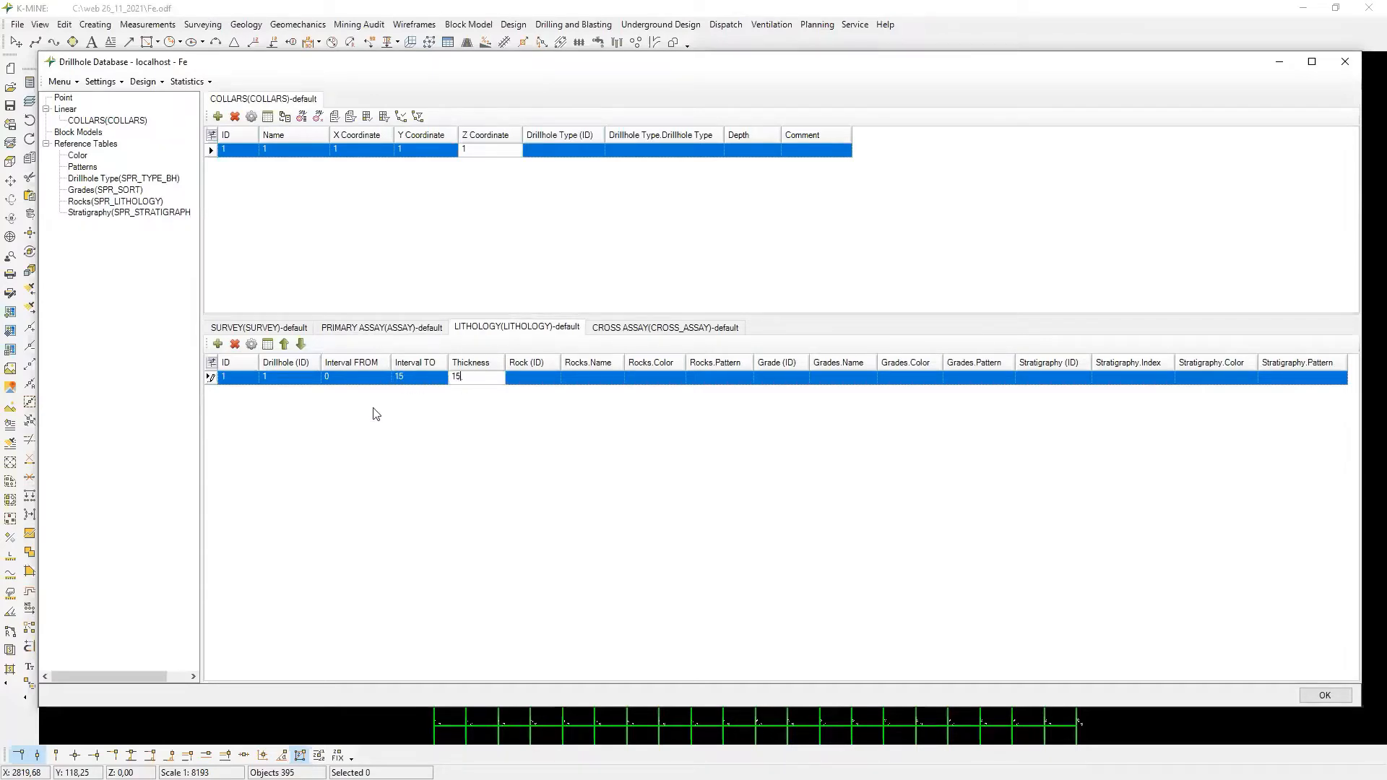
# Add a second lithology row for drillhole 1 with interval from 15 to 30 and thickness 15.
pyautogui.click(217, 345)
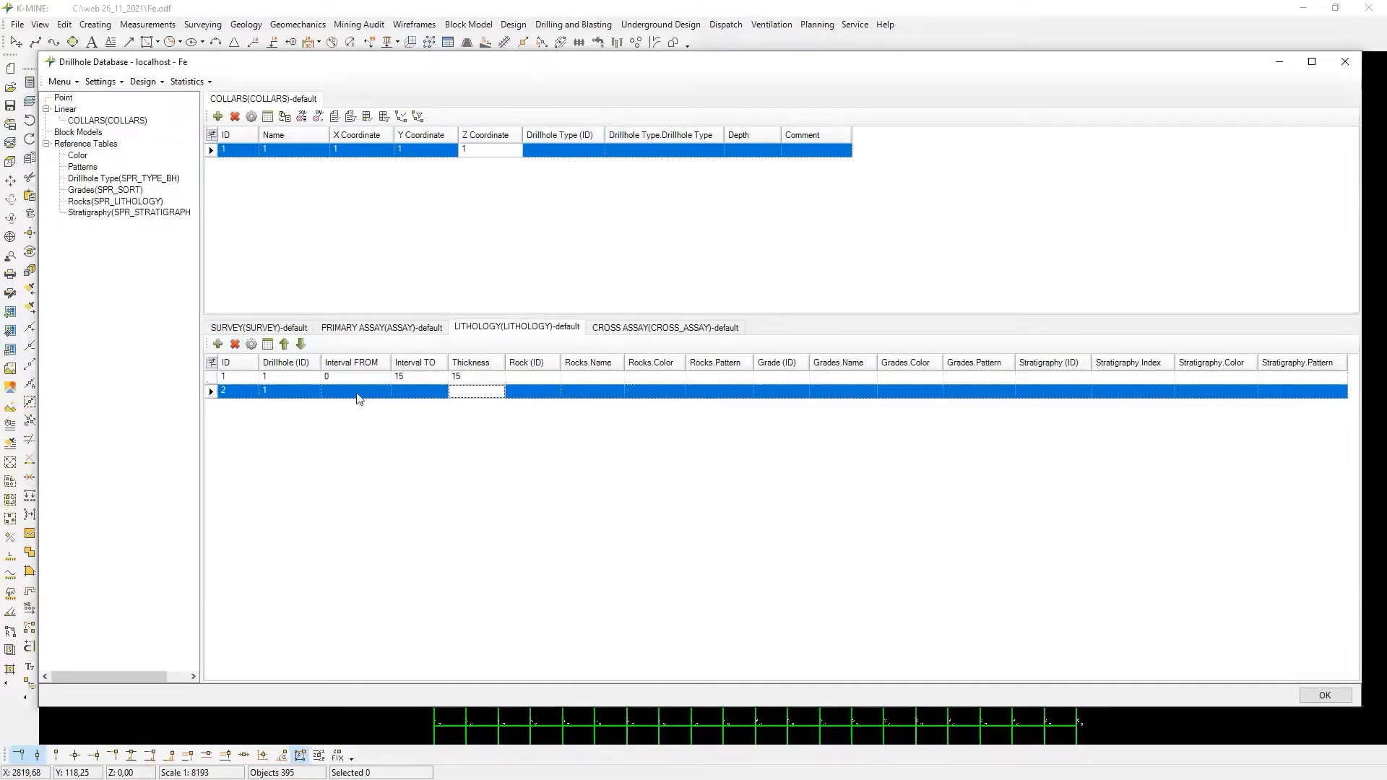
pyautogui.click(357, 391)
pyautogui.write('15')
pyautogui.click(420, 391)
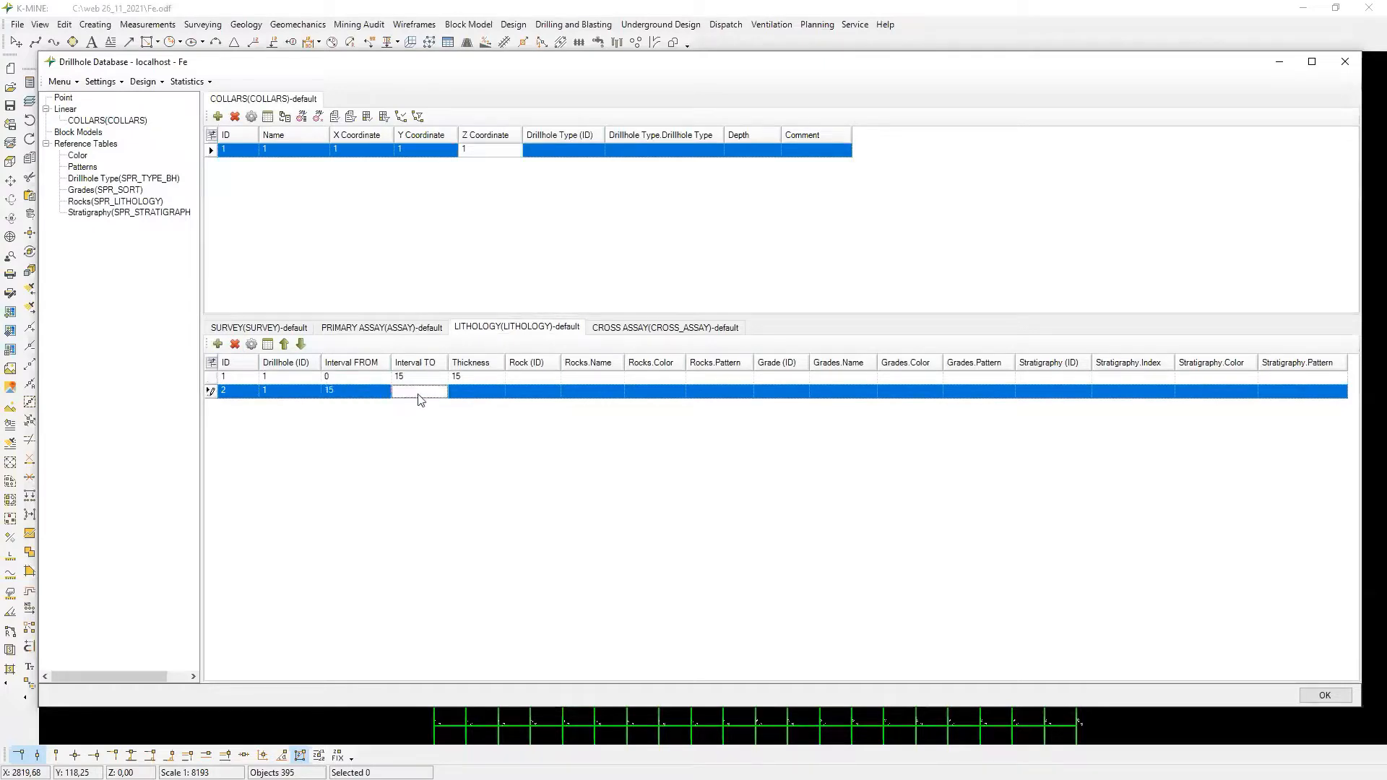
pyautogui.write('30')
pyautogui.click(480, 392)
pyautogui.write('15')
pyautogui.click(522, 394)
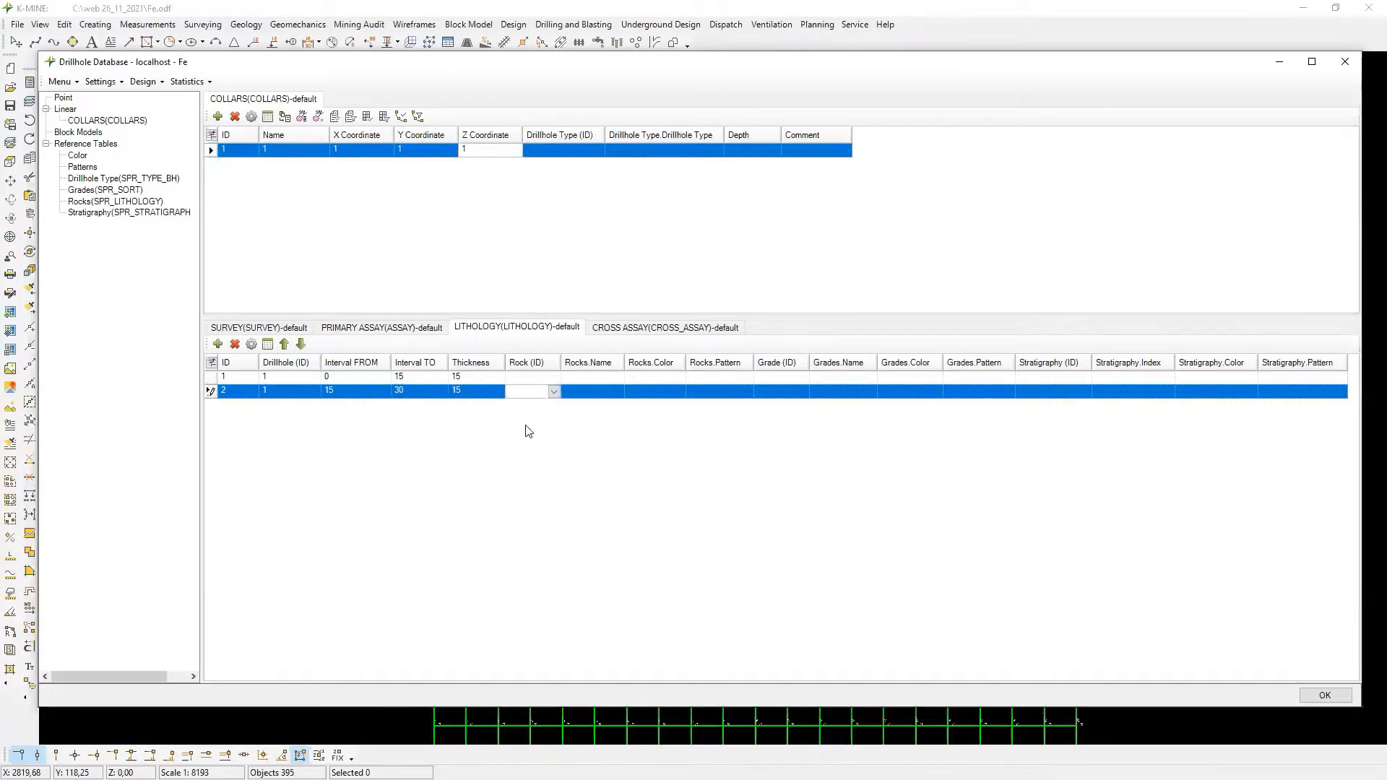
# Generate the cross assay table for drillhole 1 and check its resulting intervals.
pyautogui.click(731, 329)
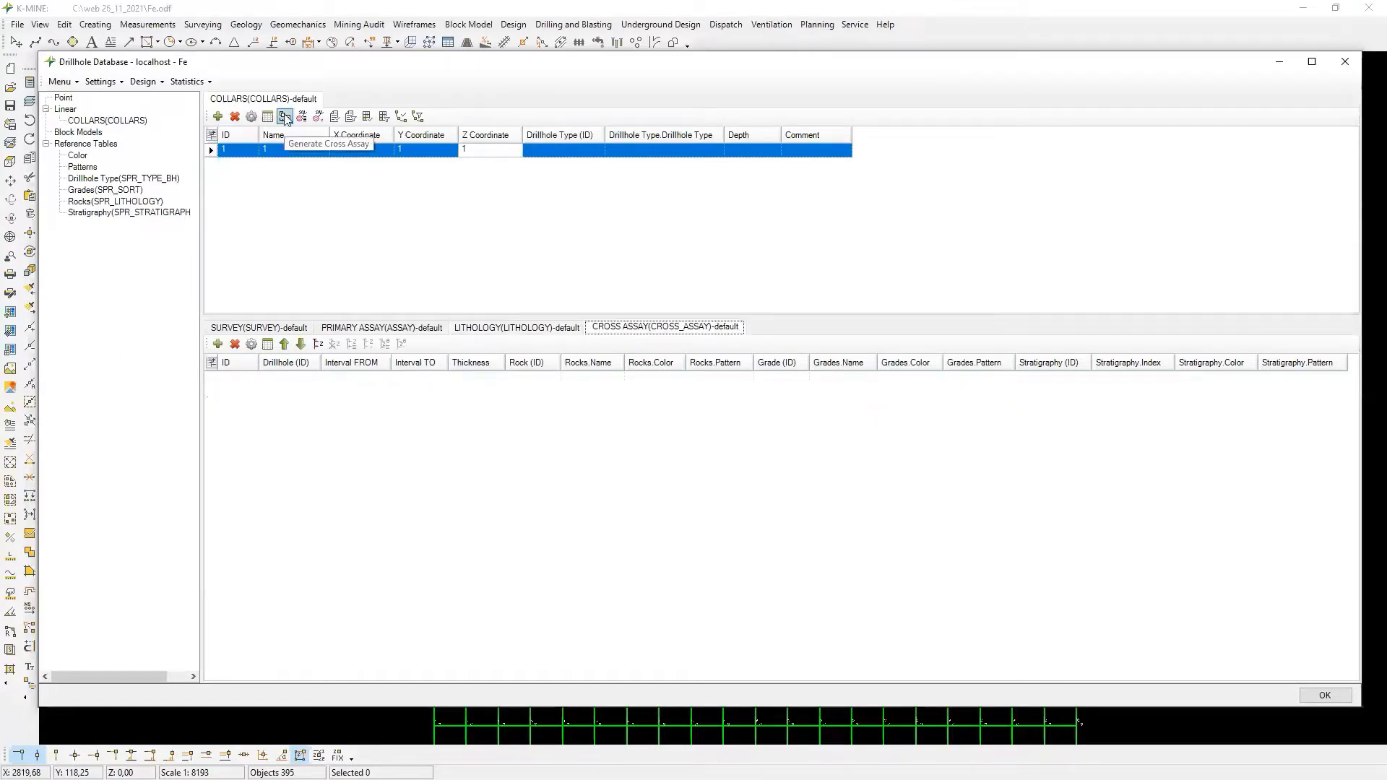
pyautogui.click(285, 117)
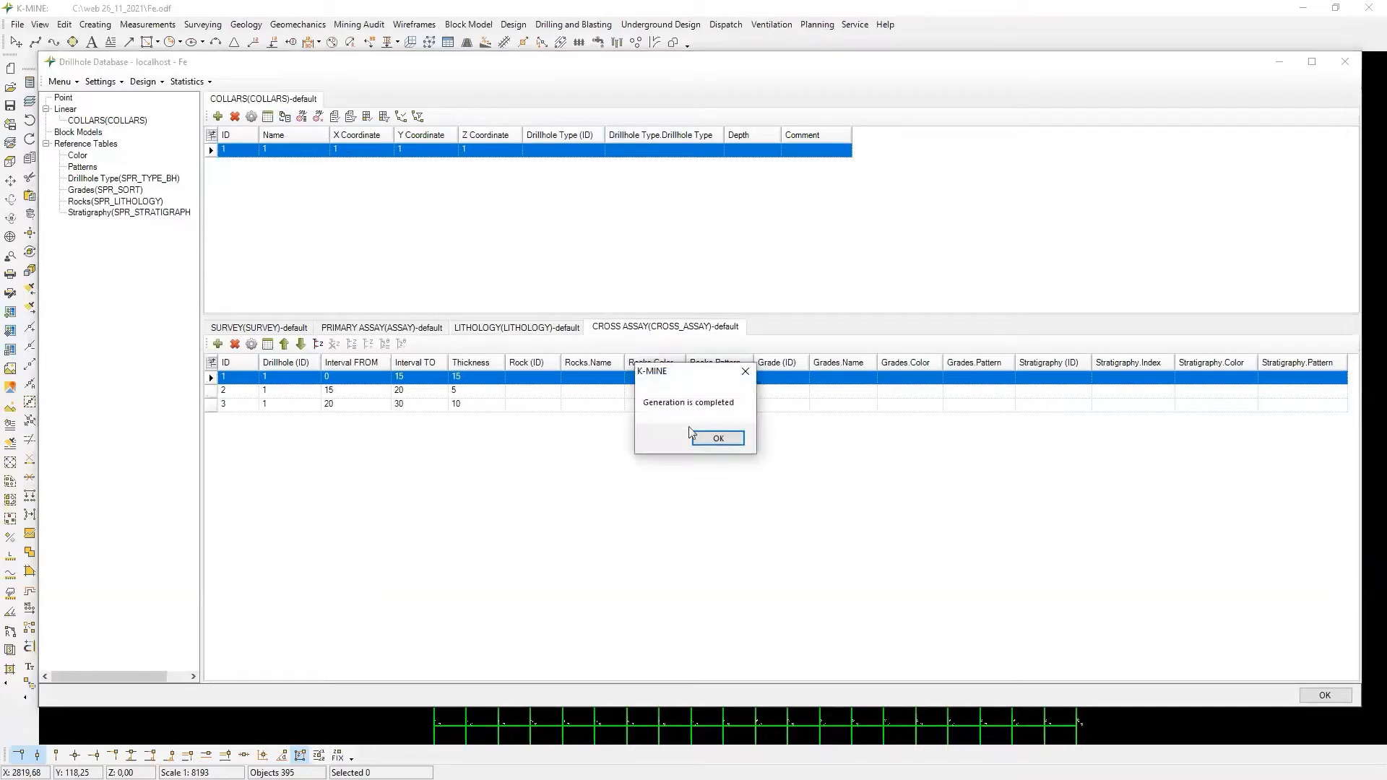
pyautogui.click(710, 440)
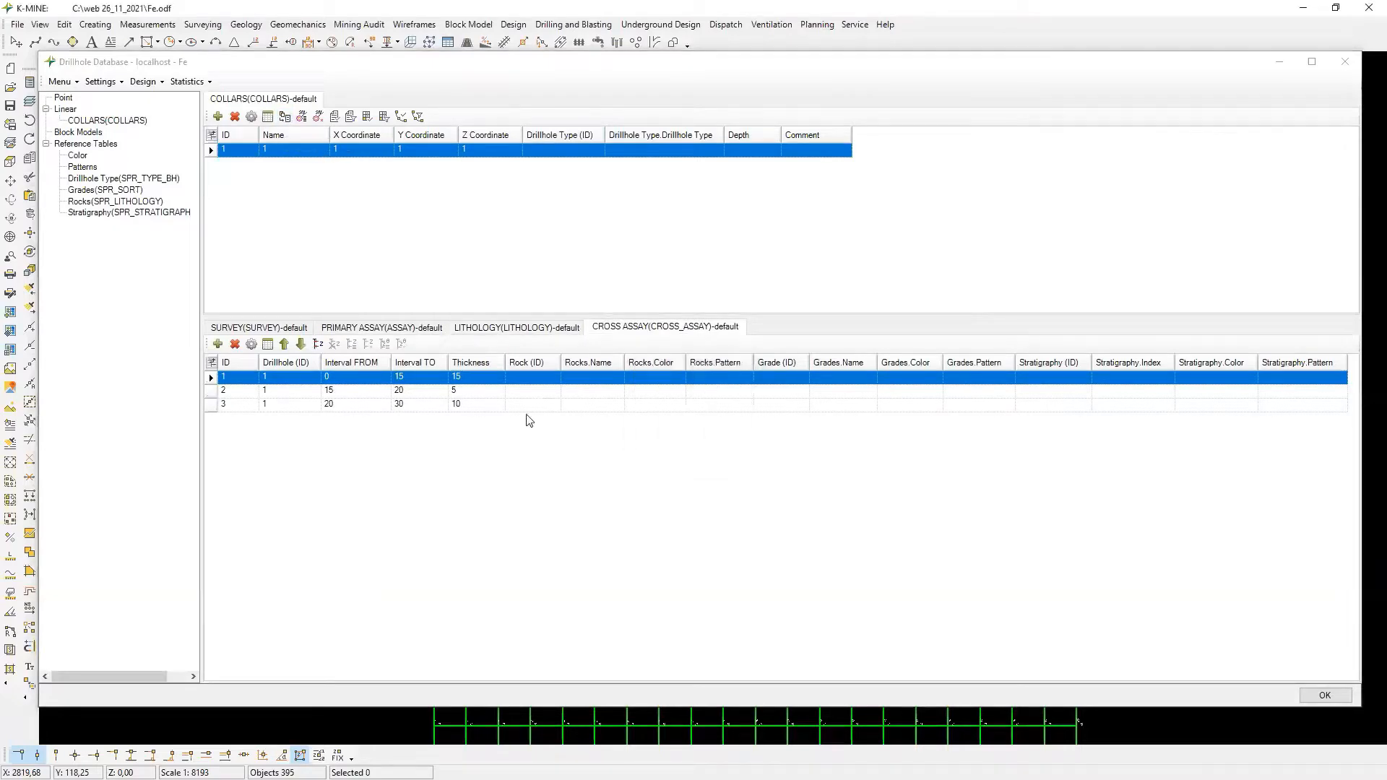
pyautogui.click(371, 392)
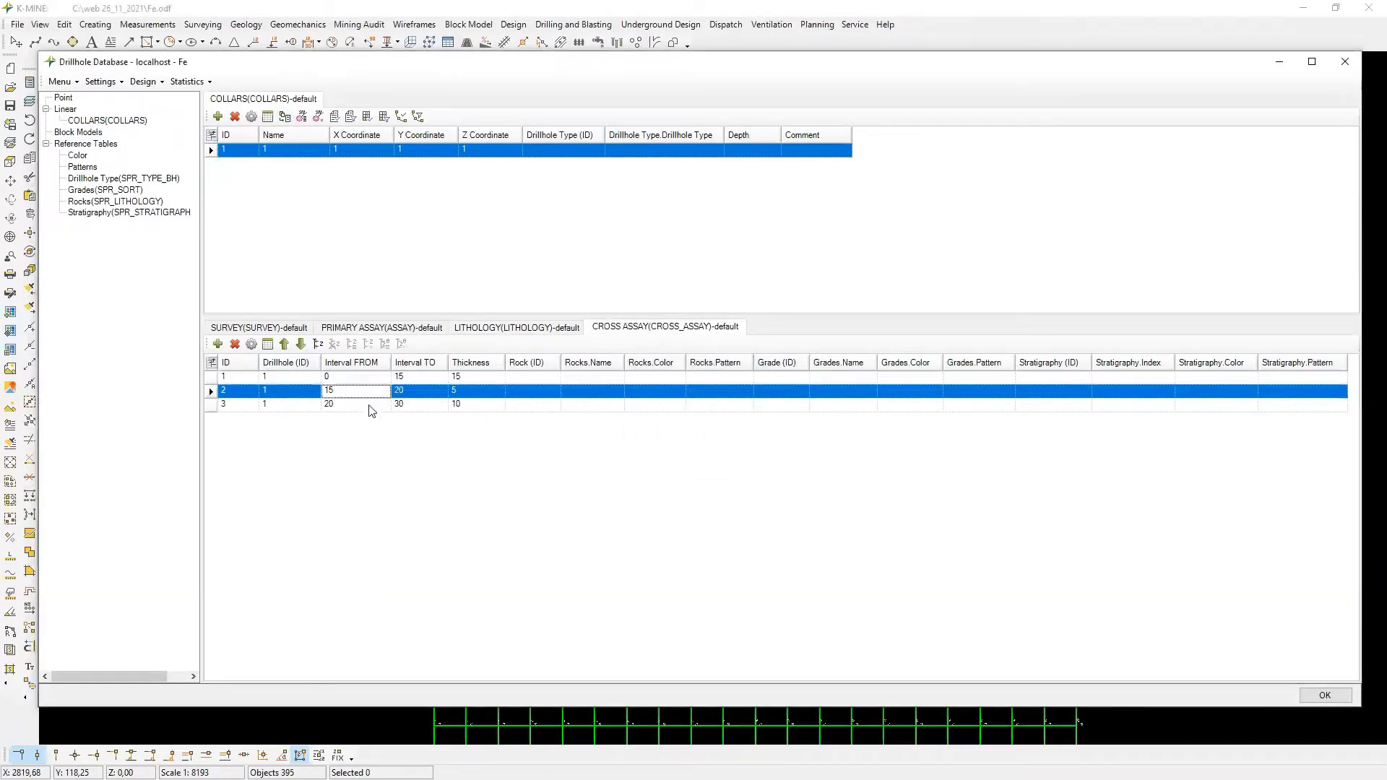
pyautogui.click(371, 408)
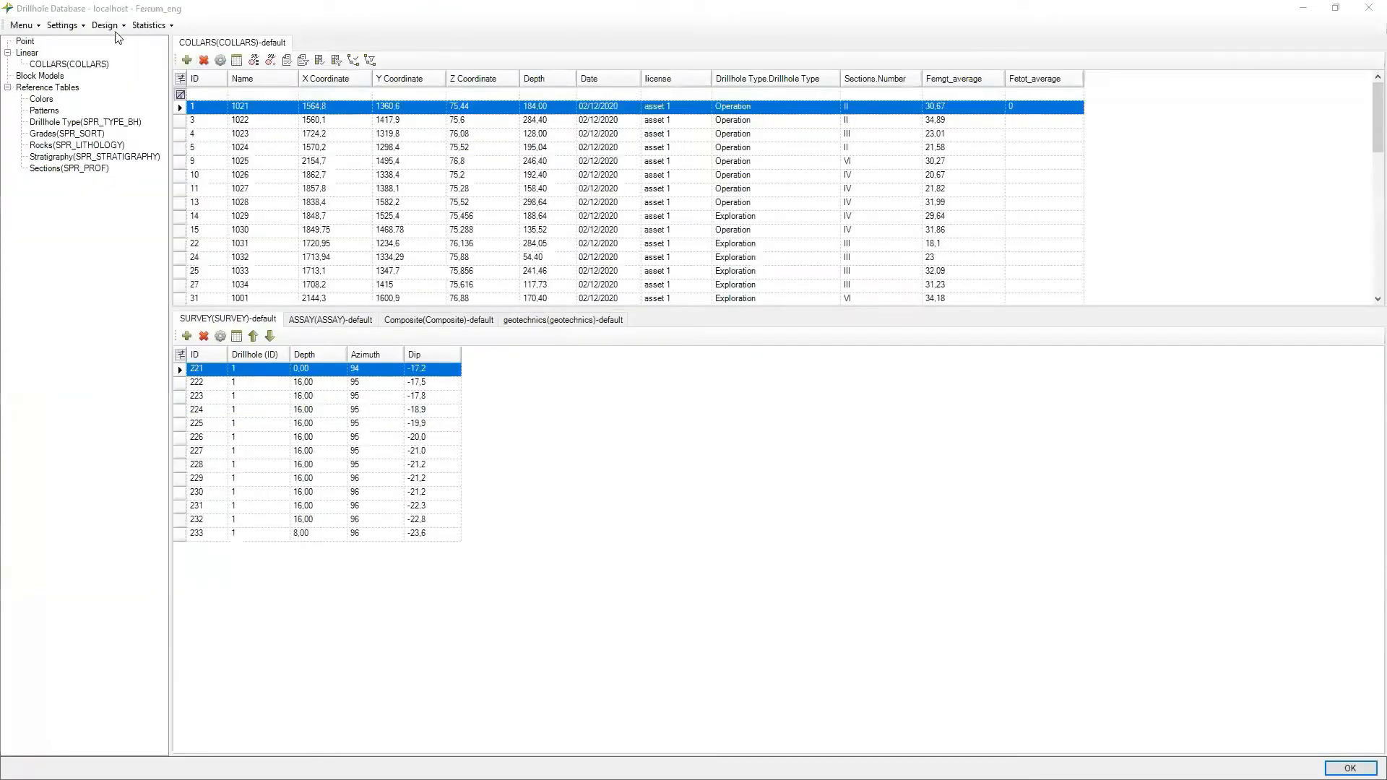
# Examine the grade trigger's settings and techgrade formula in the Ferrum_eng database's trigger list, leaving them unedited.
pyautogui.click(62, 25)
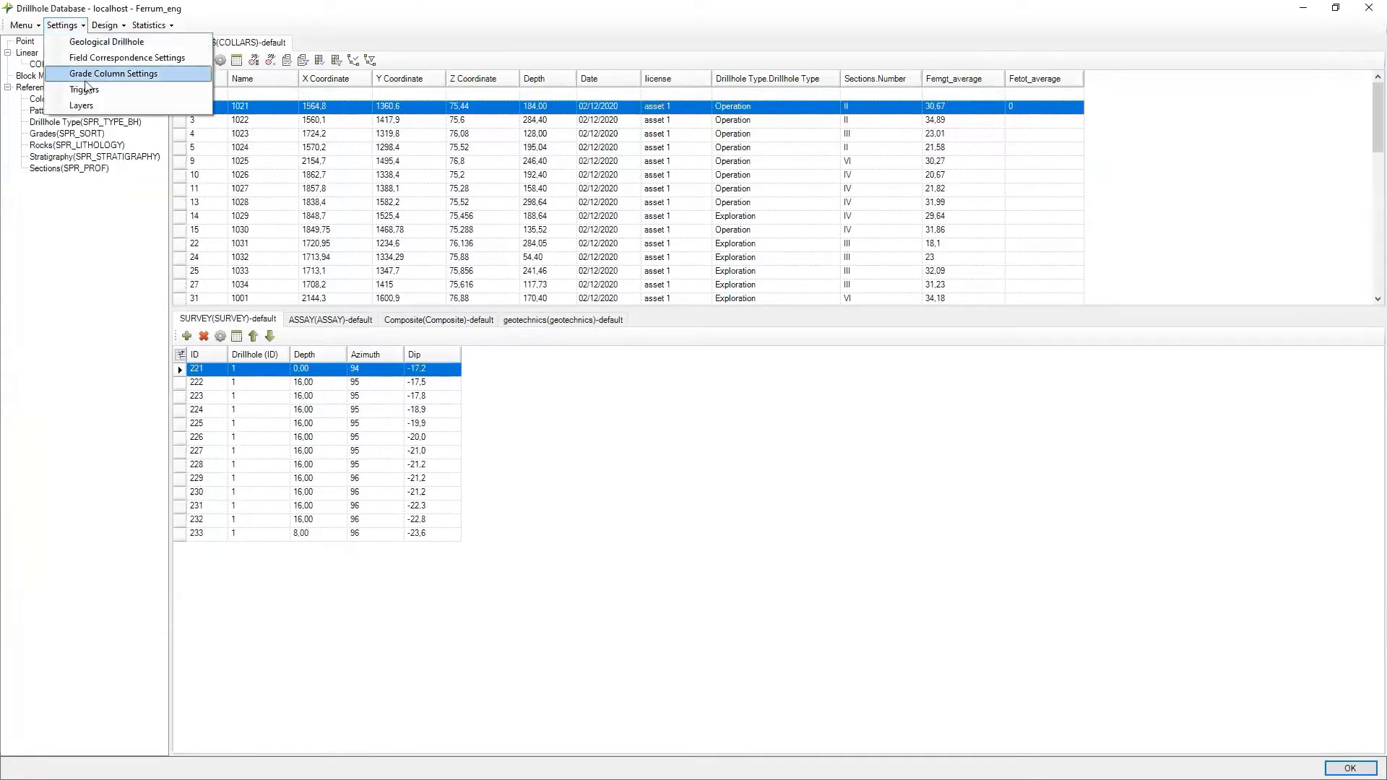
pyautogui.click(85, 89)
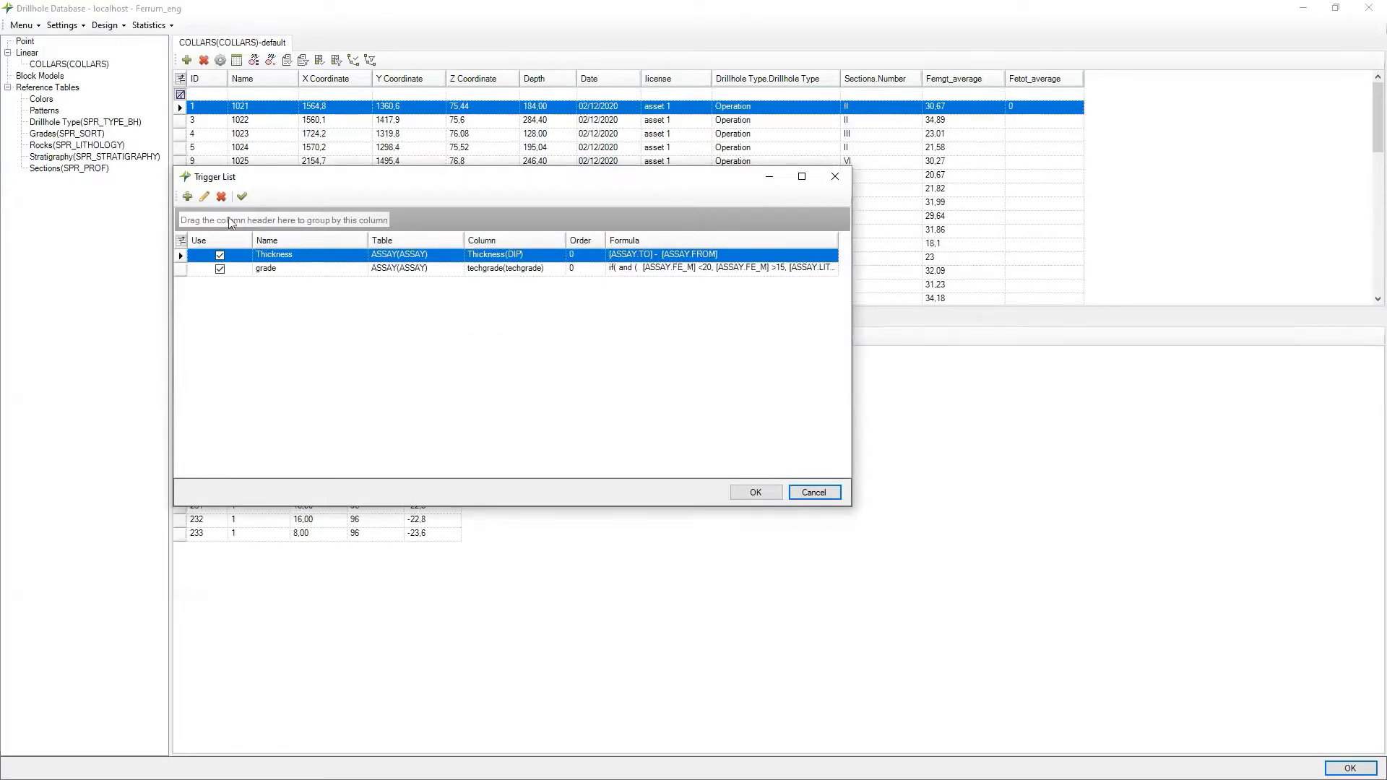
pyautogui.click(275, 272)
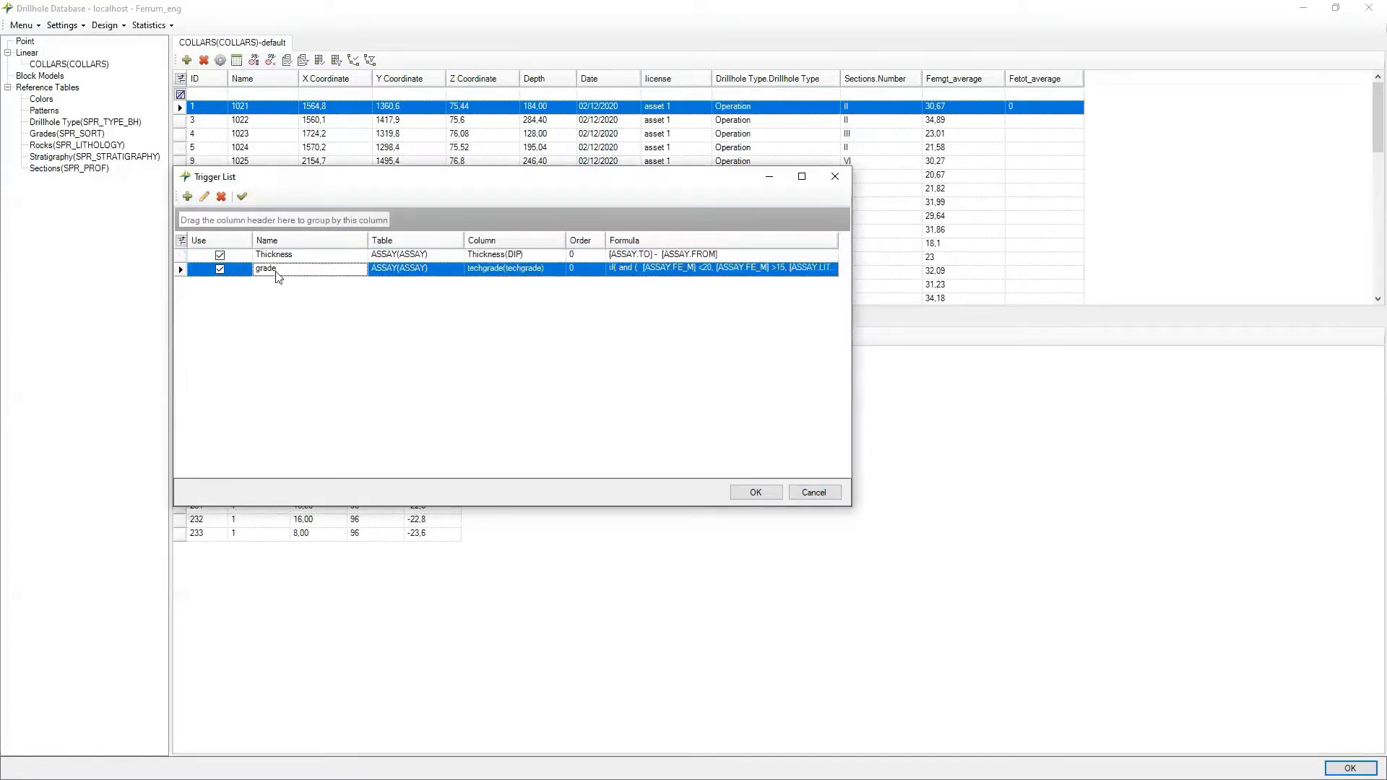
pyautogui.click(204, 197)
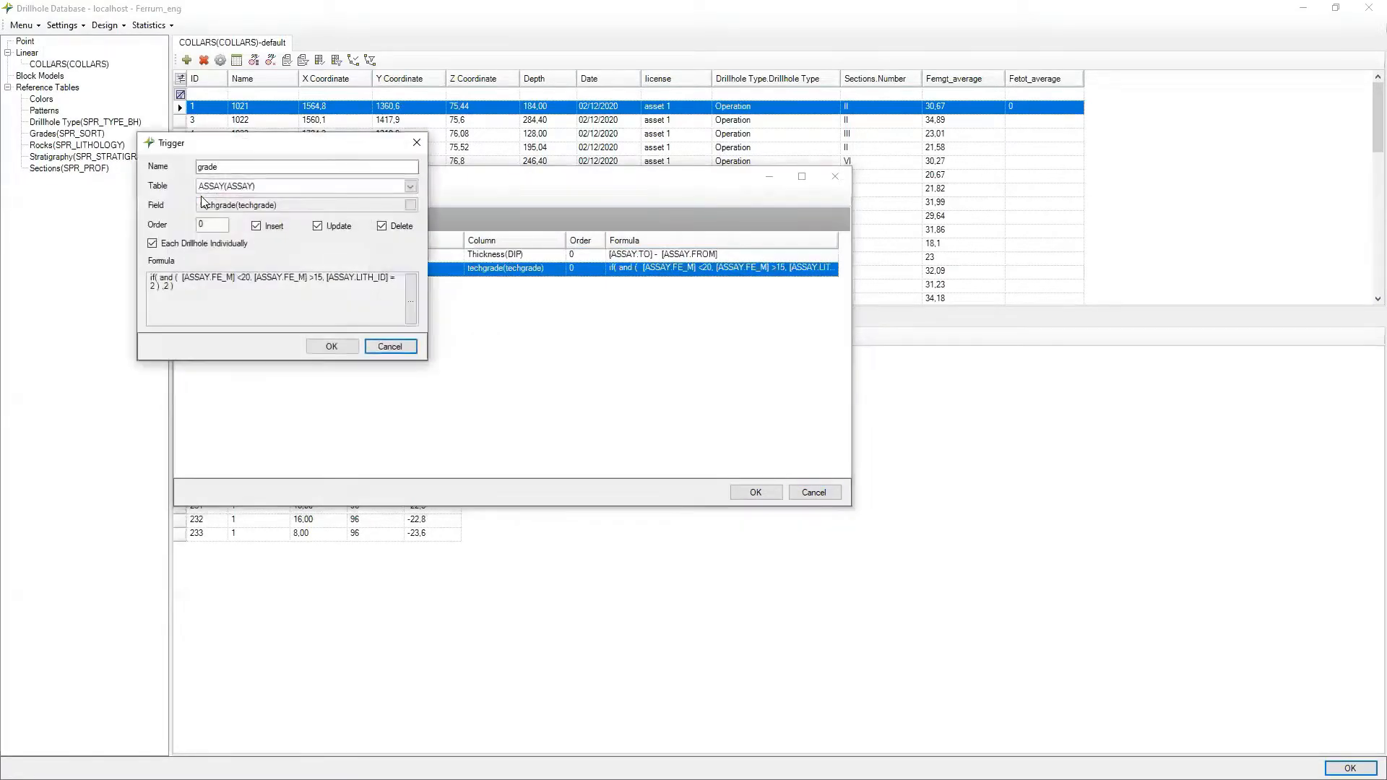
pyautogui.click(411, 299)
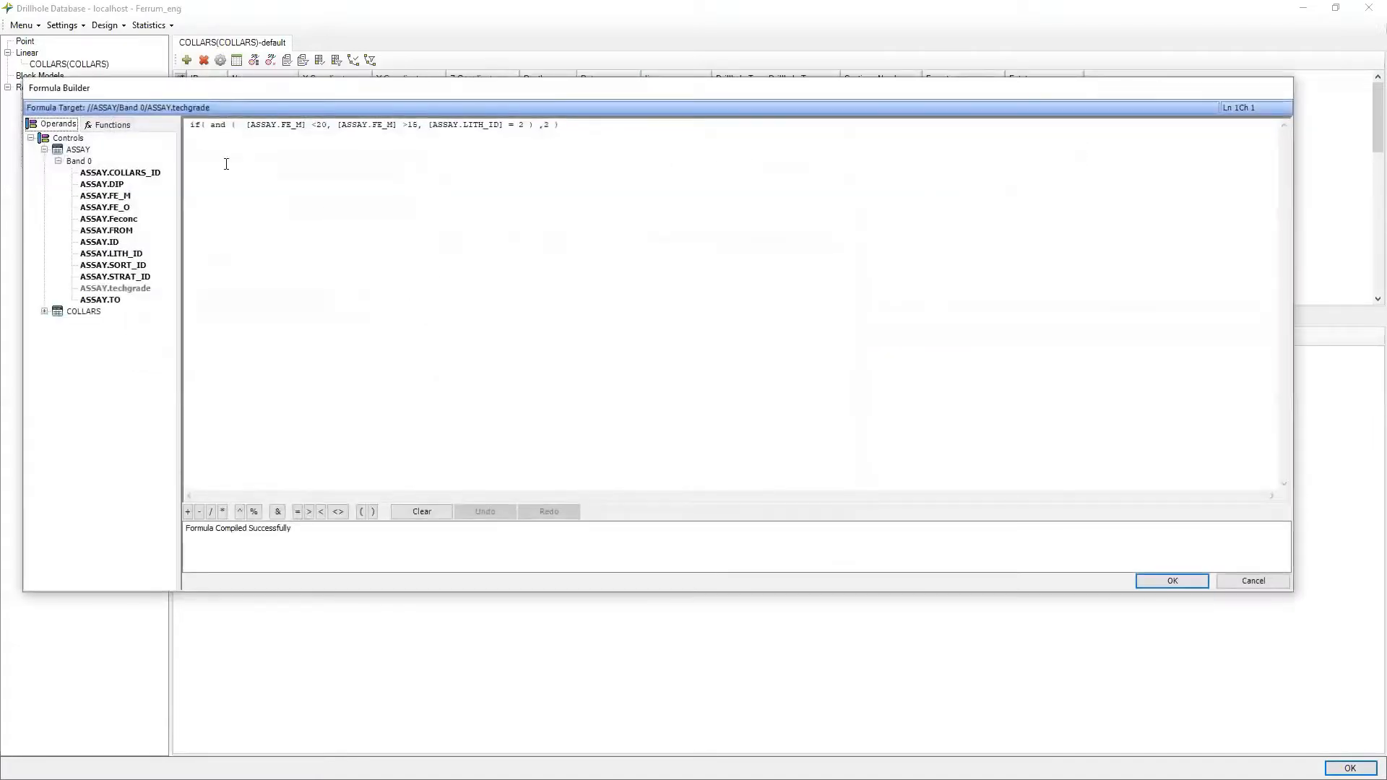
pyautogui.click(222, 130)
pyautogui.moveTo(241, 124); pyautogui.dragTo(525, 127)
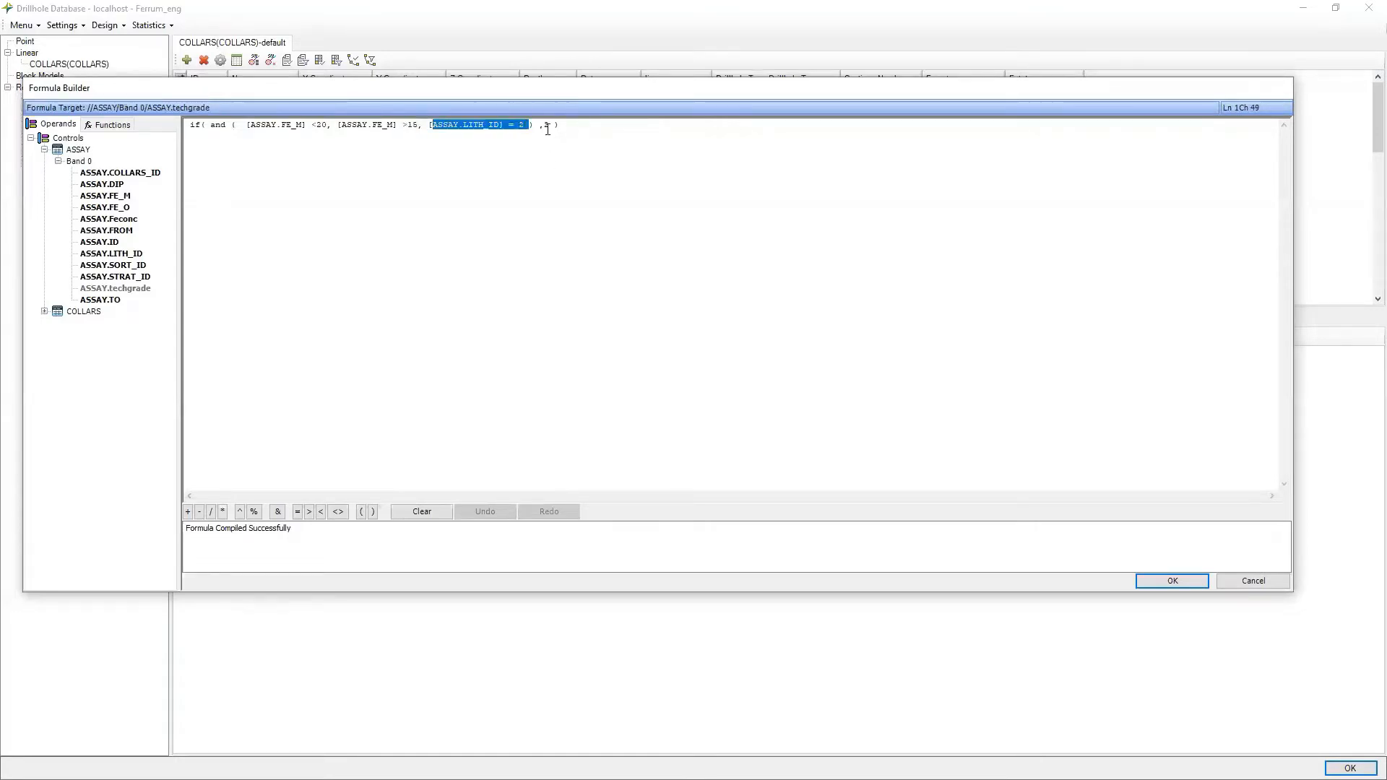
pyautogui.doubleClick(545, 126)
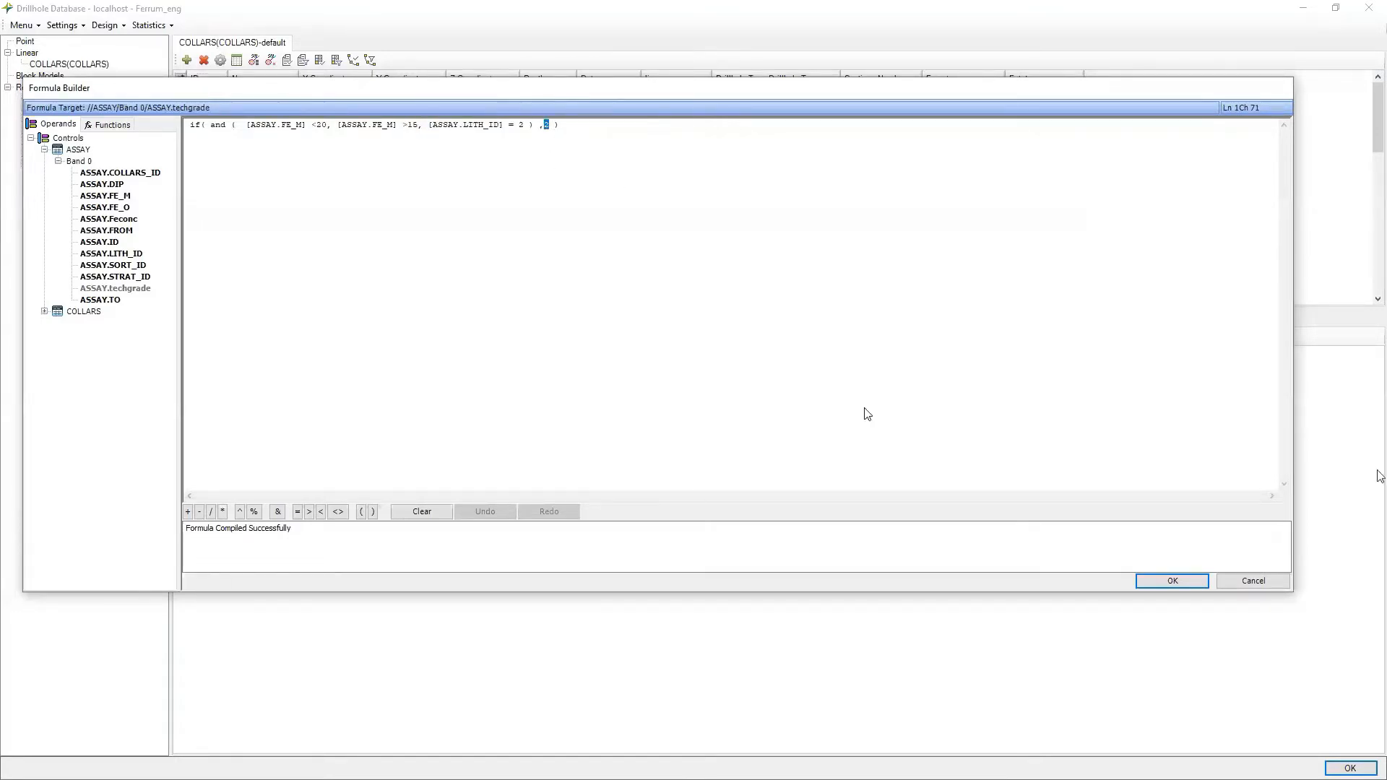
pyautogui.click(1268, 582)
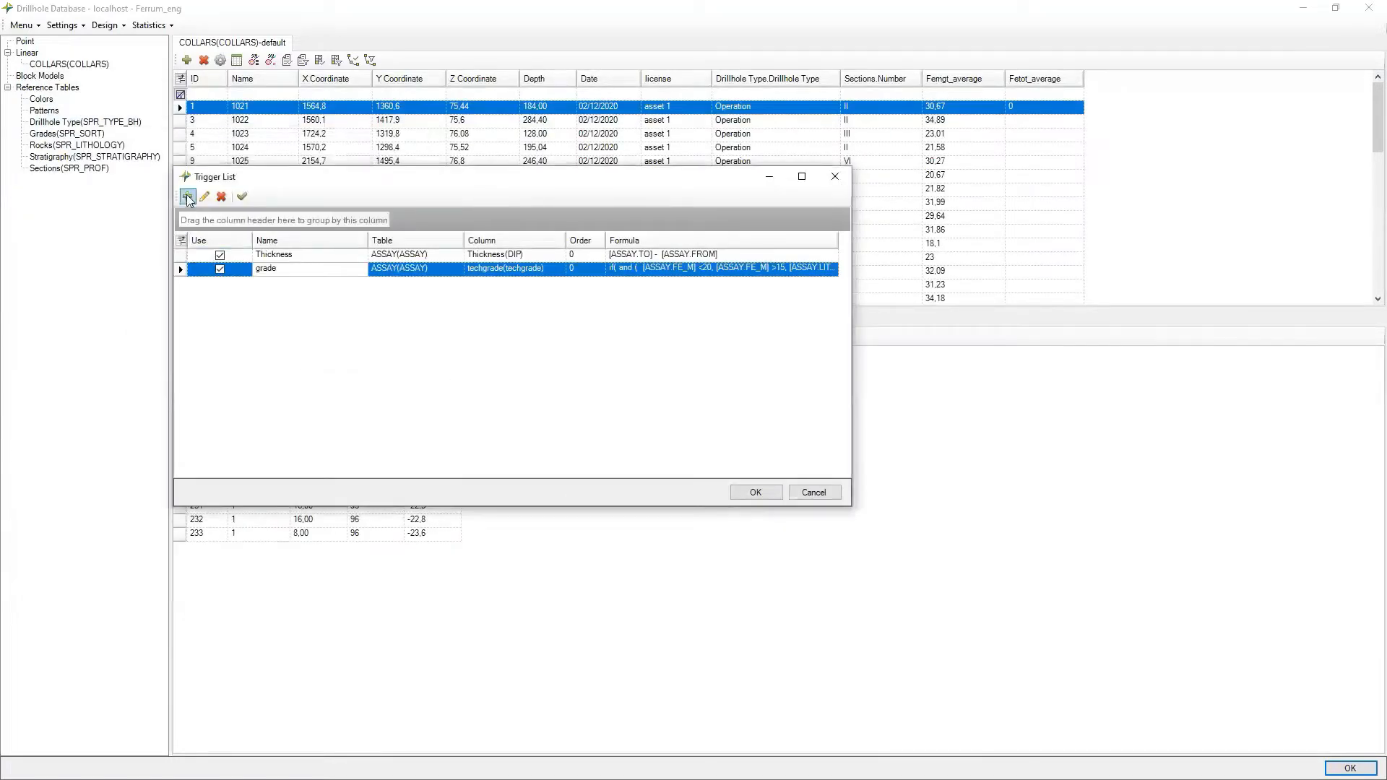
# Add a new trigger that targets the techgrade field of the ASSAY table.
pyautogui.click(187, 196)
pyautogui.click(231, 189)
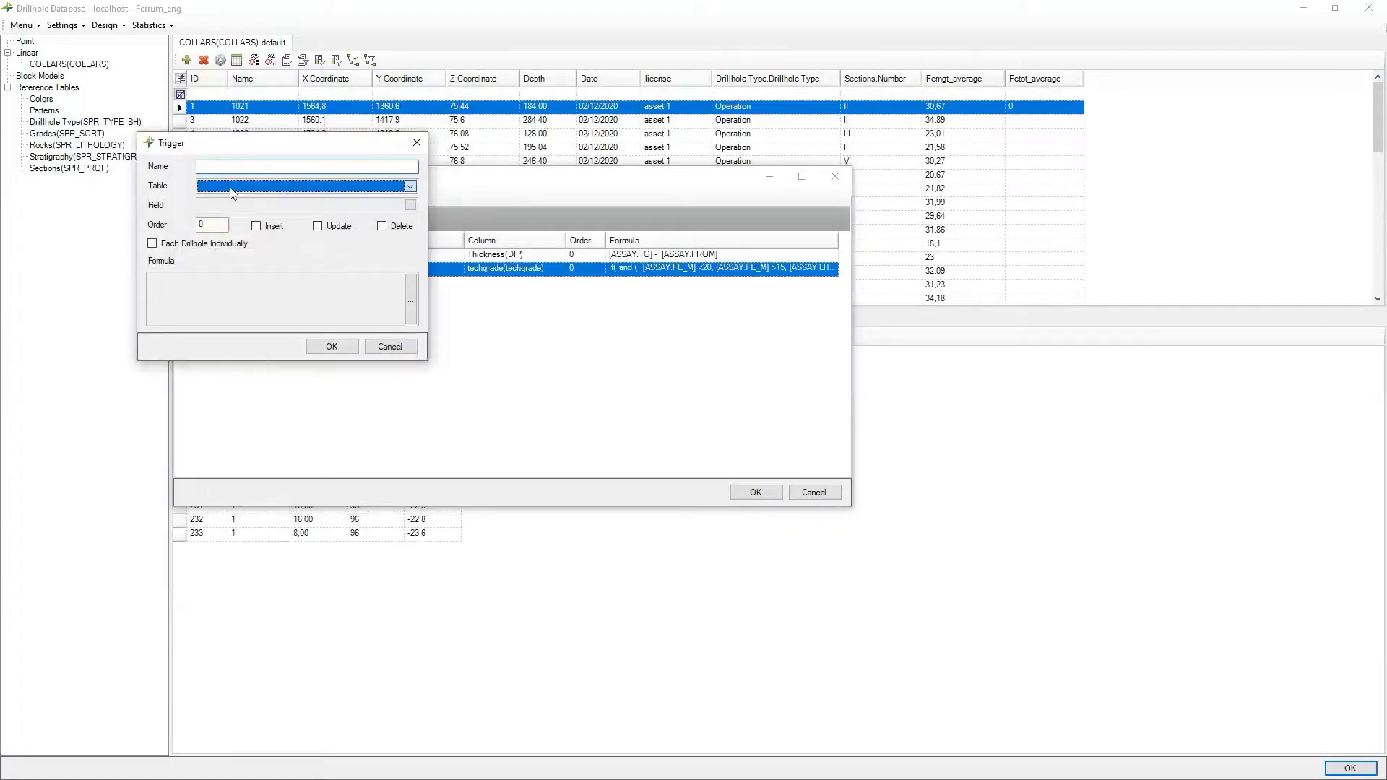
pyautogui.click(233, 219)
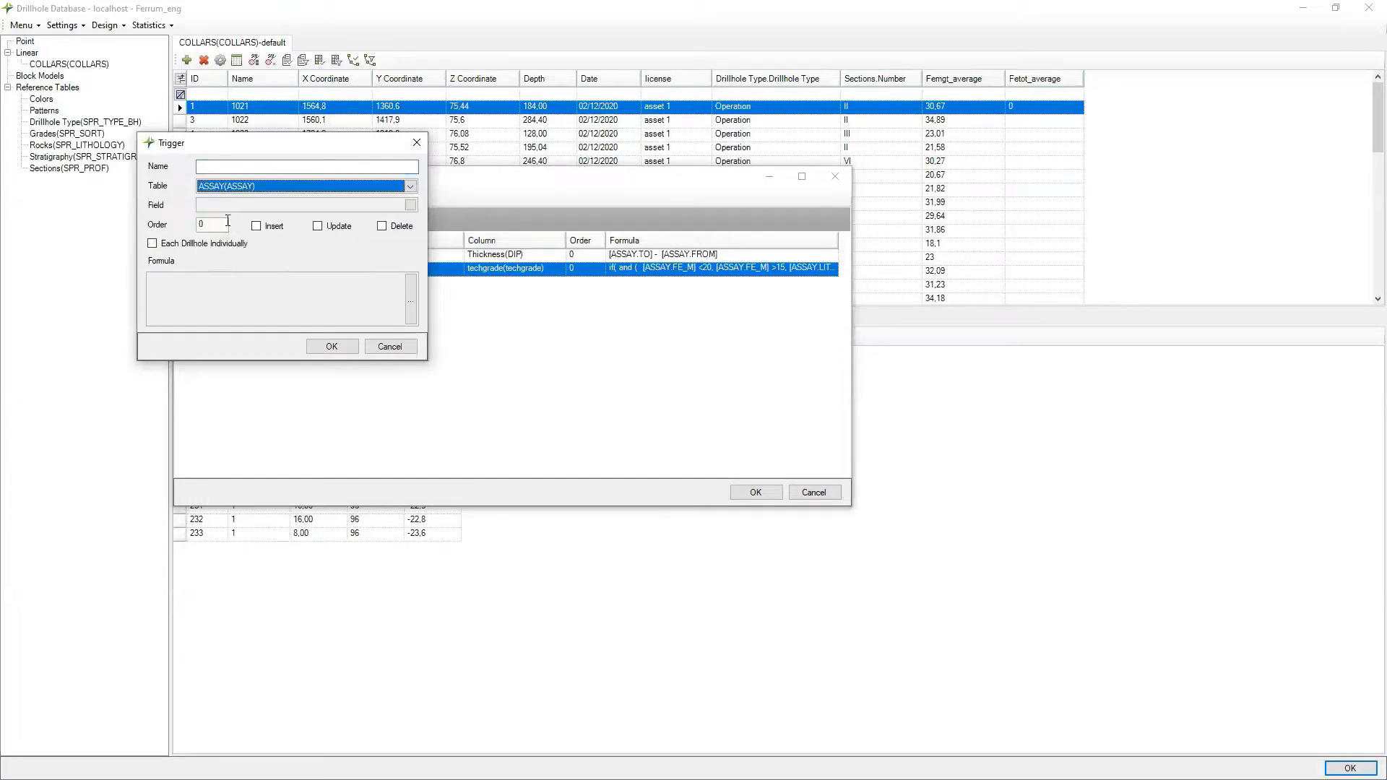
pyautogui.click(410, 206)
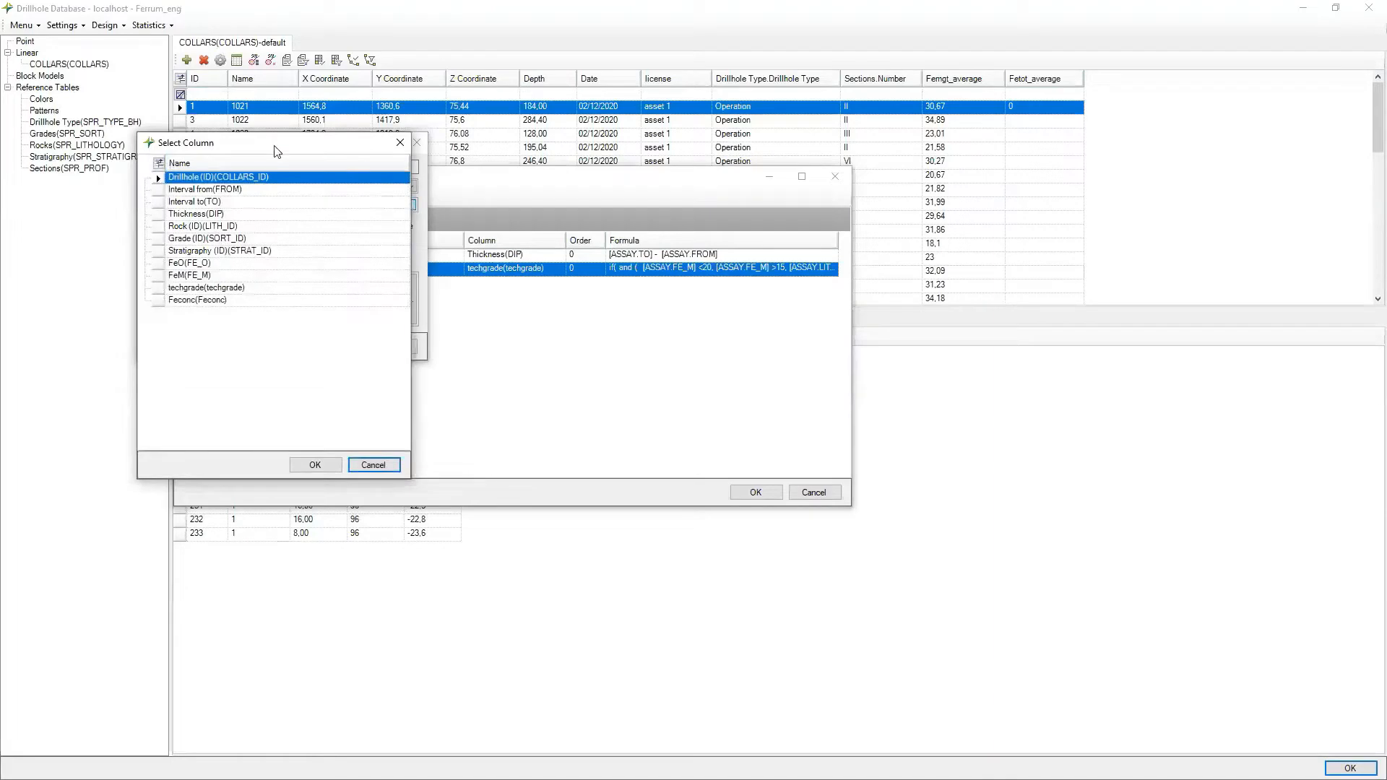
pyautogui.doubleClick(231, 288)
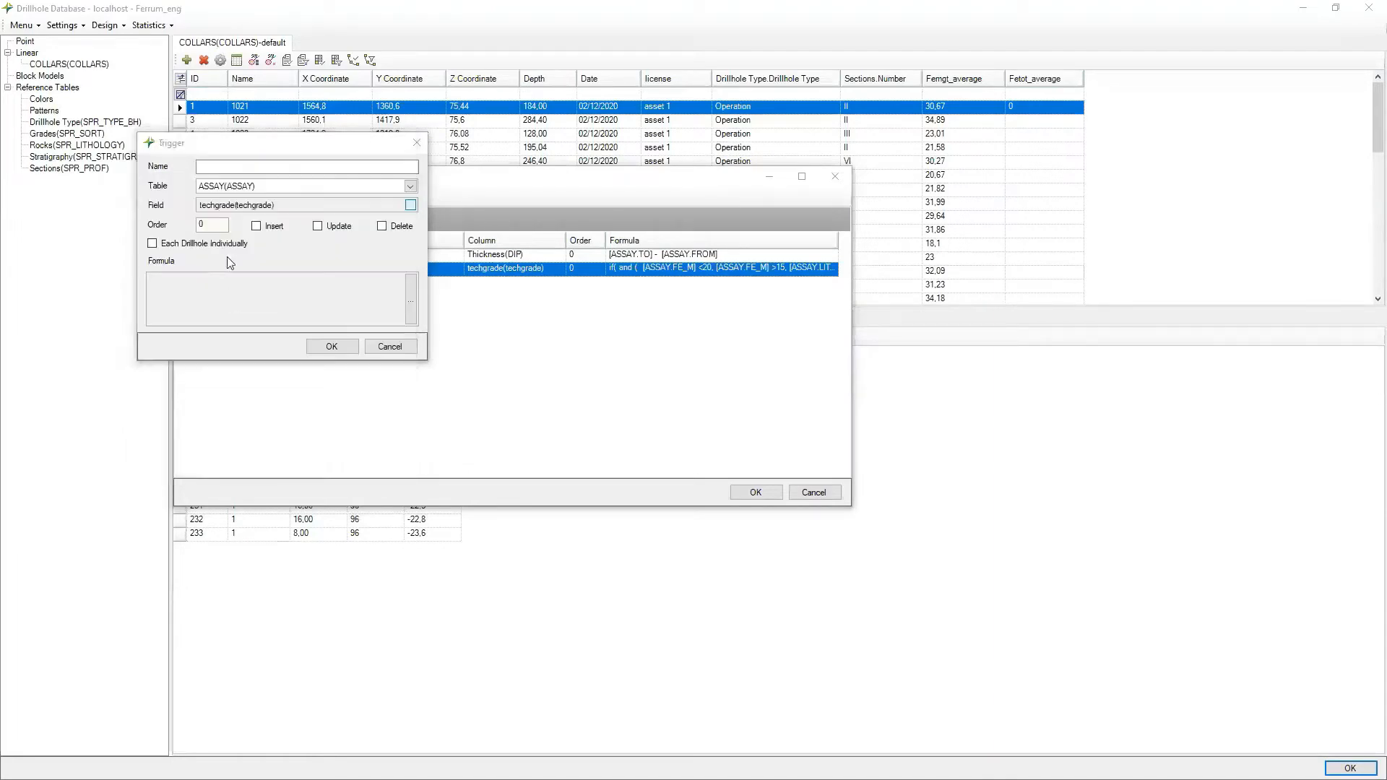
# Build the trigger's formula: null() if the ASSAY zirkon, rutil, ilmenit, disten_silimanit and stavrolit sum equals 0, otherwise that sum.
pyautogui.click(256, 296)
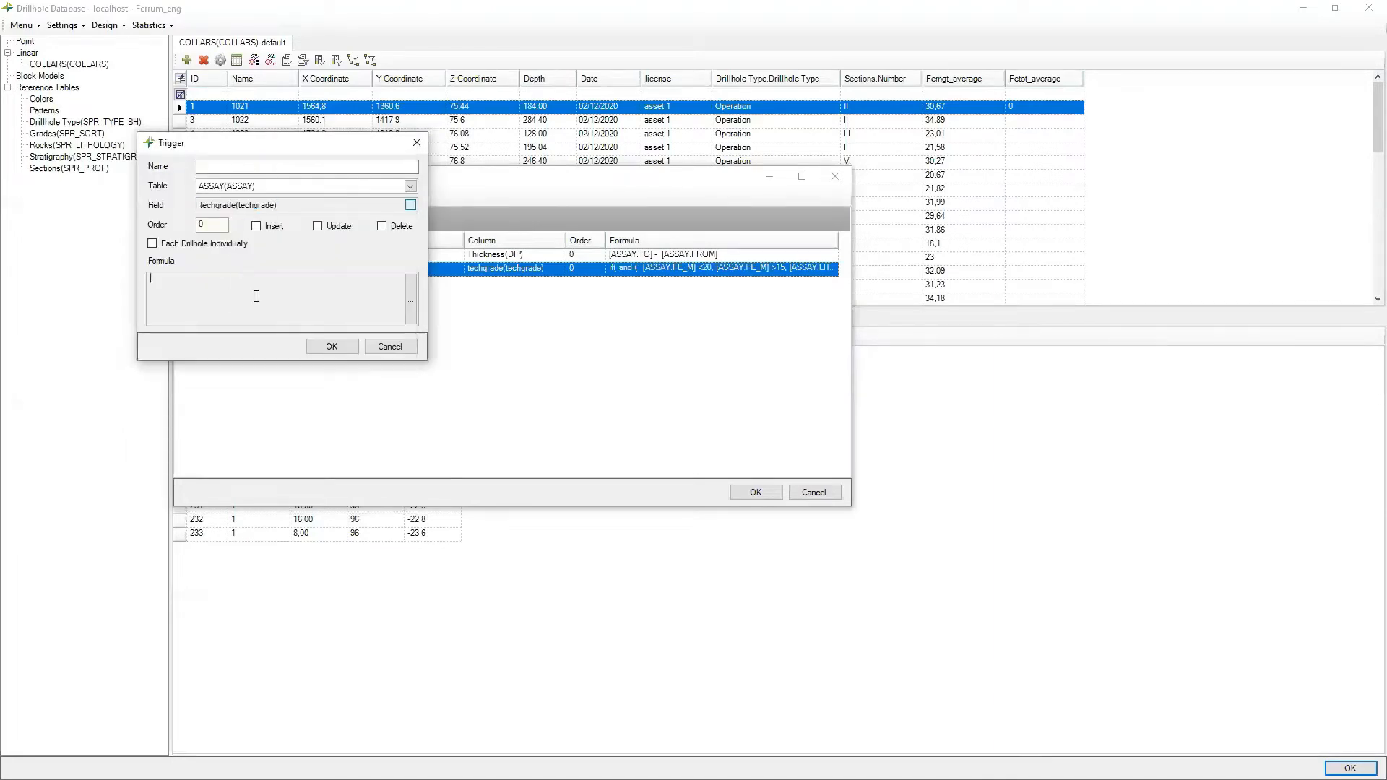
pyautogui.click(410, 298)
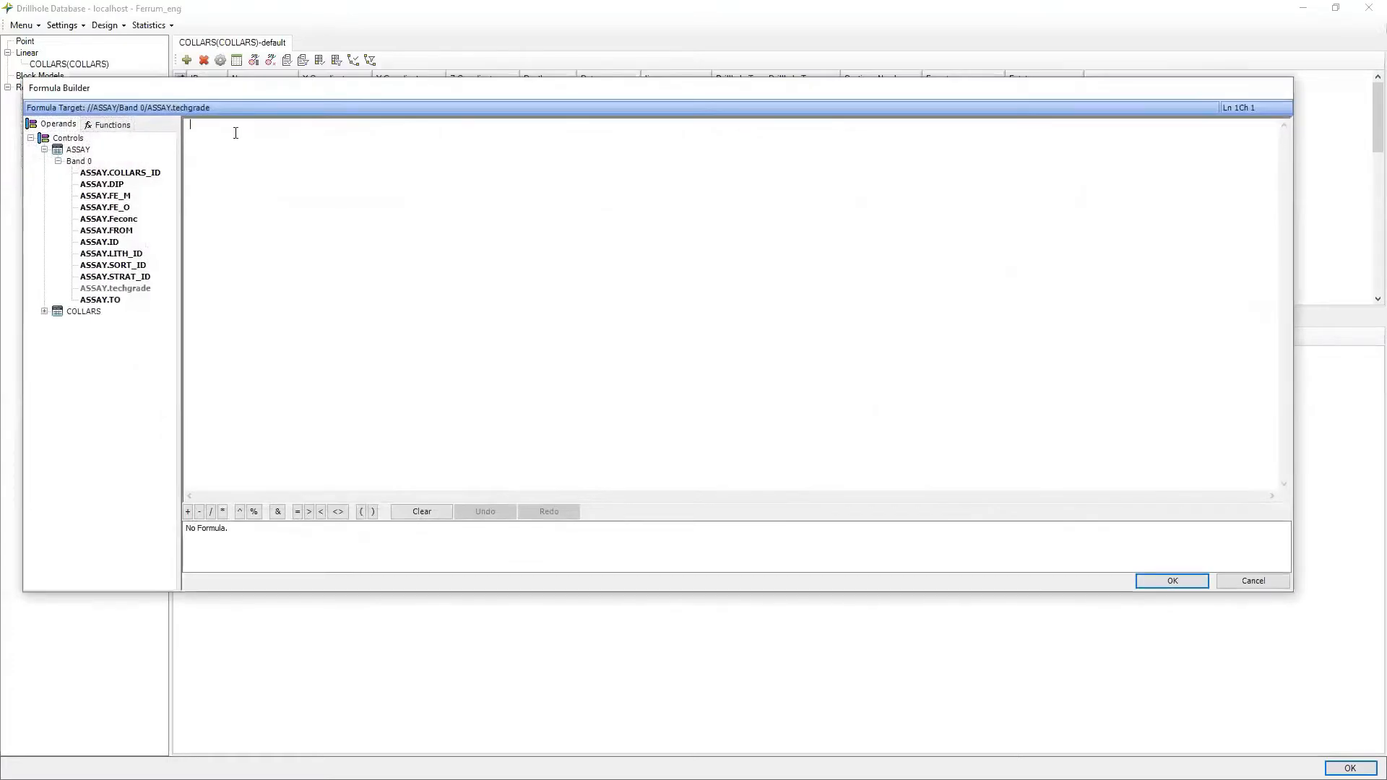
pyautogui.write('if(([ASSAY.zirkon]  + [ASSAY.rutil] +  [ASSAY.ilmenit] + [ASSAY.disten_silimanit] + [ASSAY.stavrolit] ) = 0, null(),[ASSAY.zirkon]  + [ASSAY.rutil] +  [ASSAY.ilmenit] + [ASSAY.disten_silimanit] + [ASSAY.stavrolit] )')
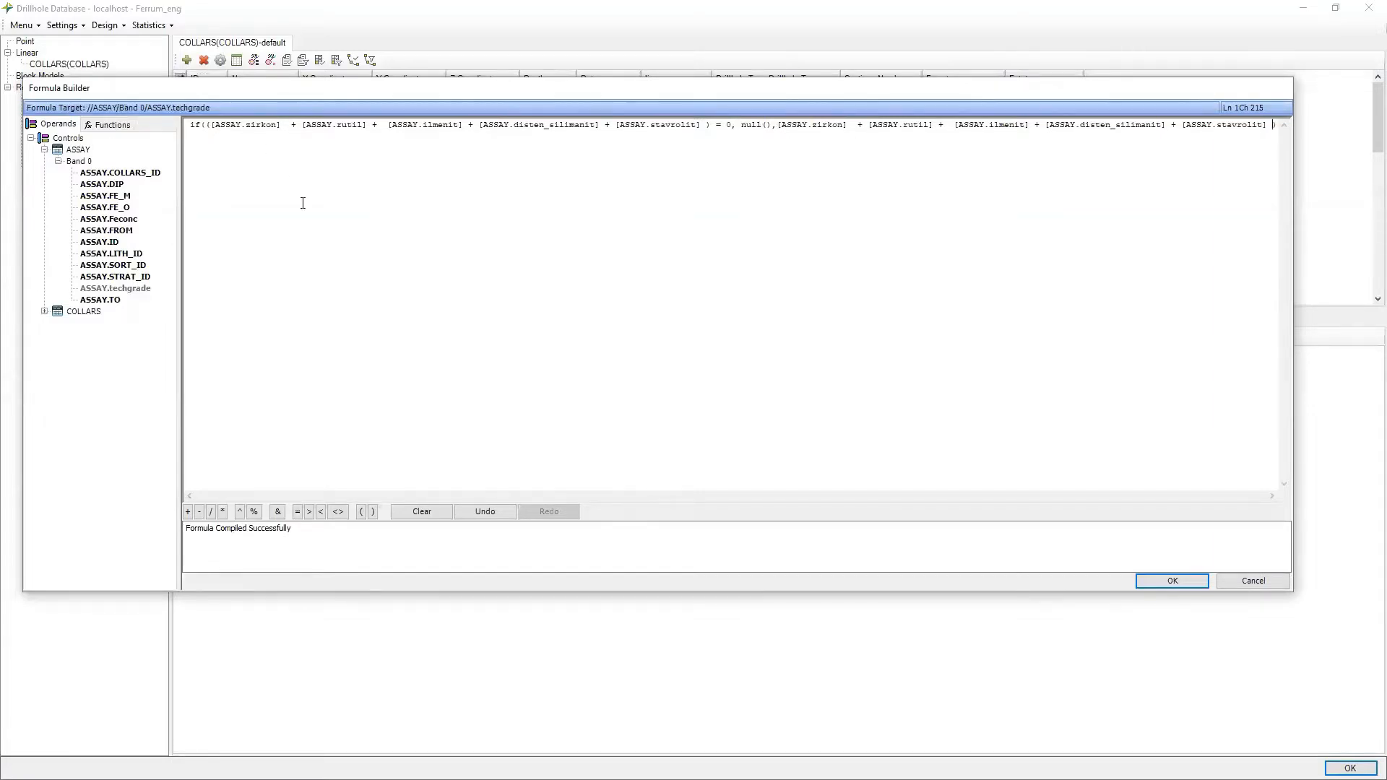
# Try adding coefficients in the formula's zero-check sum: 6.7 after zirkon, 5.3 after rutil, 0.7 after disten_silimanit and 0.12 after stavrolit.
pyautogui.click(281, 125)
pyautogui.write('6.')
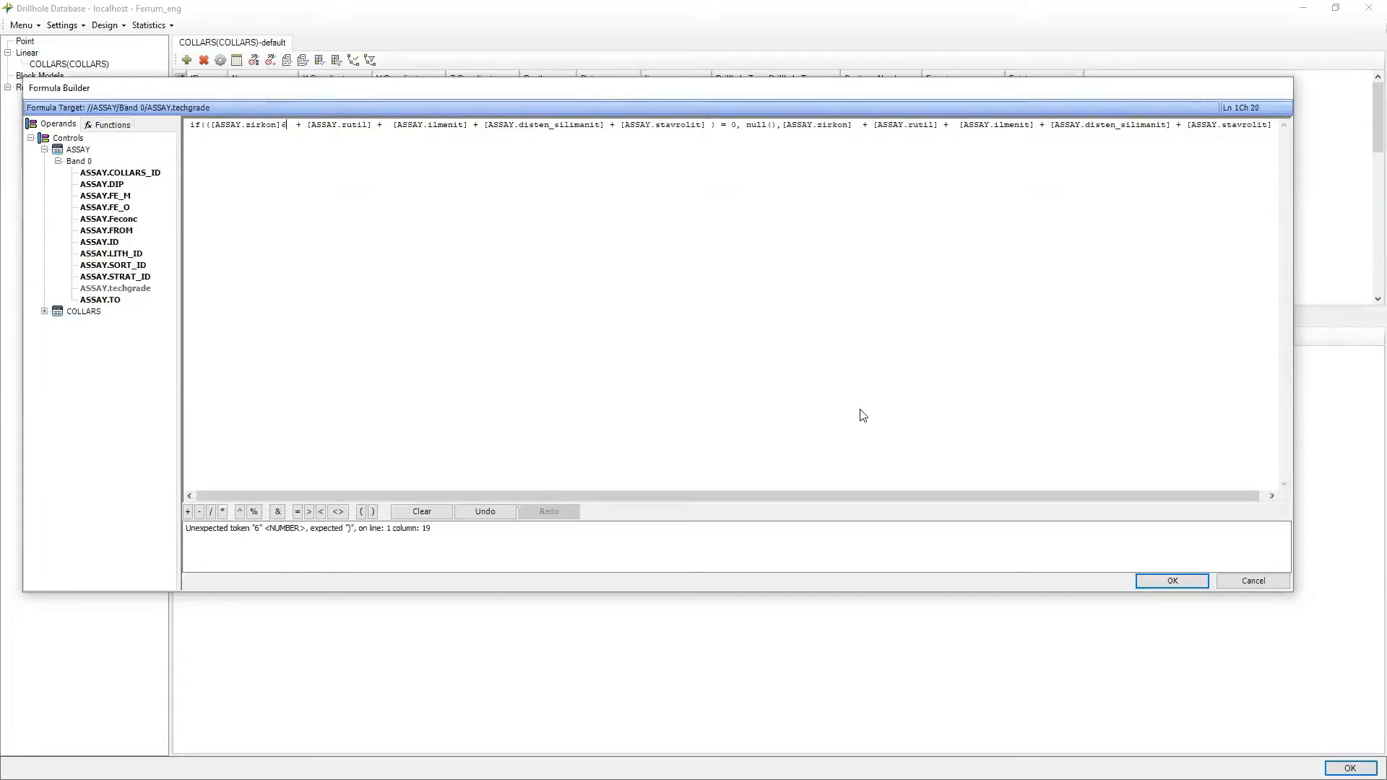
pyautogui.write('7')
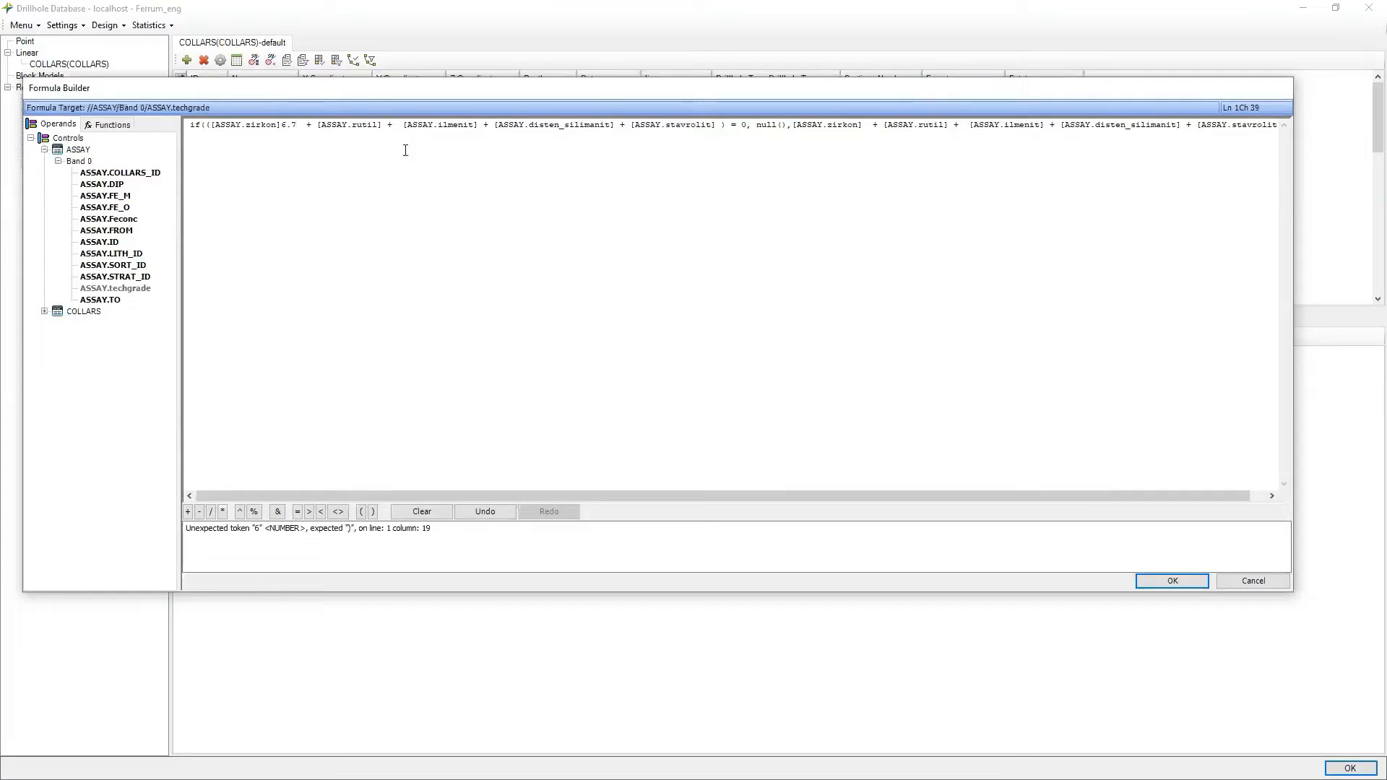
pyautogui.write('5.8')
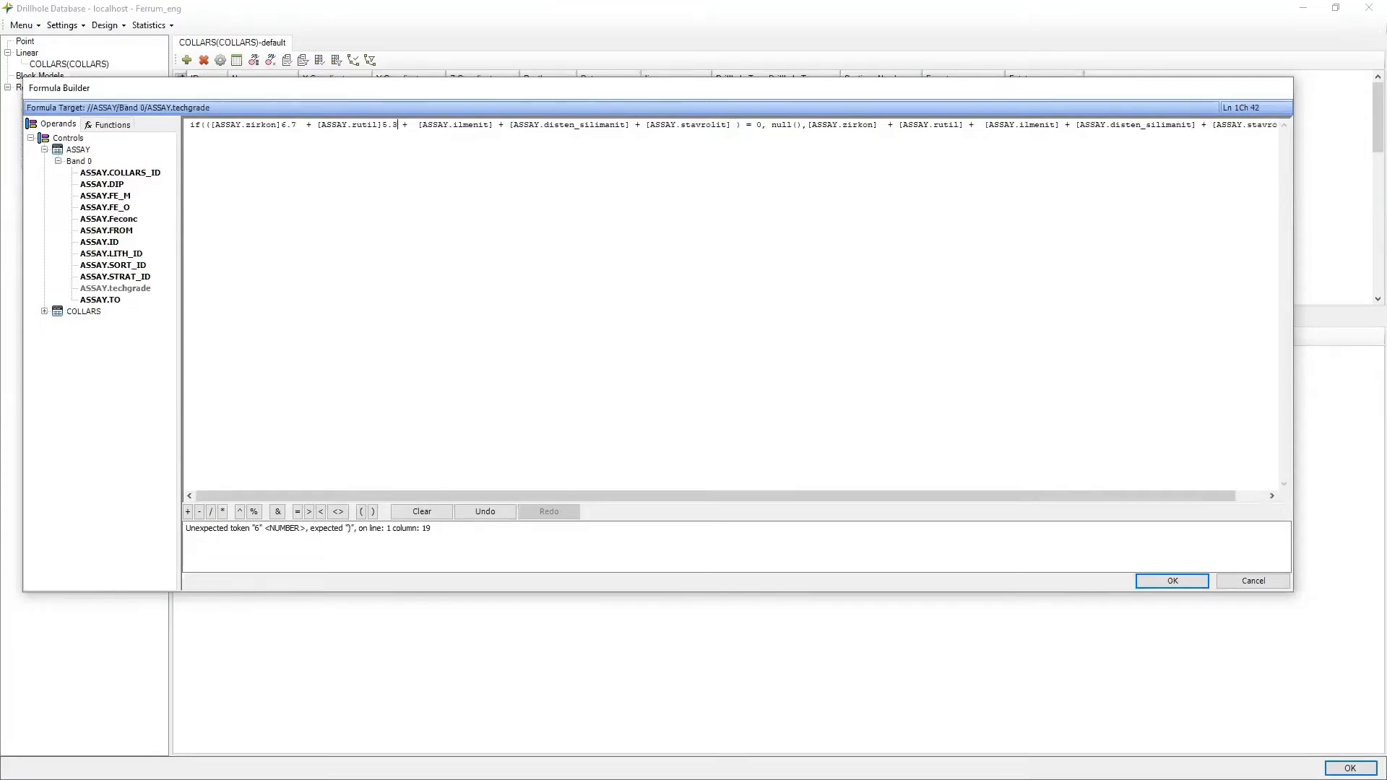
pyautogui.click(496, 126)
pyautogui.click(630, 125)
pyautogui.write('0')
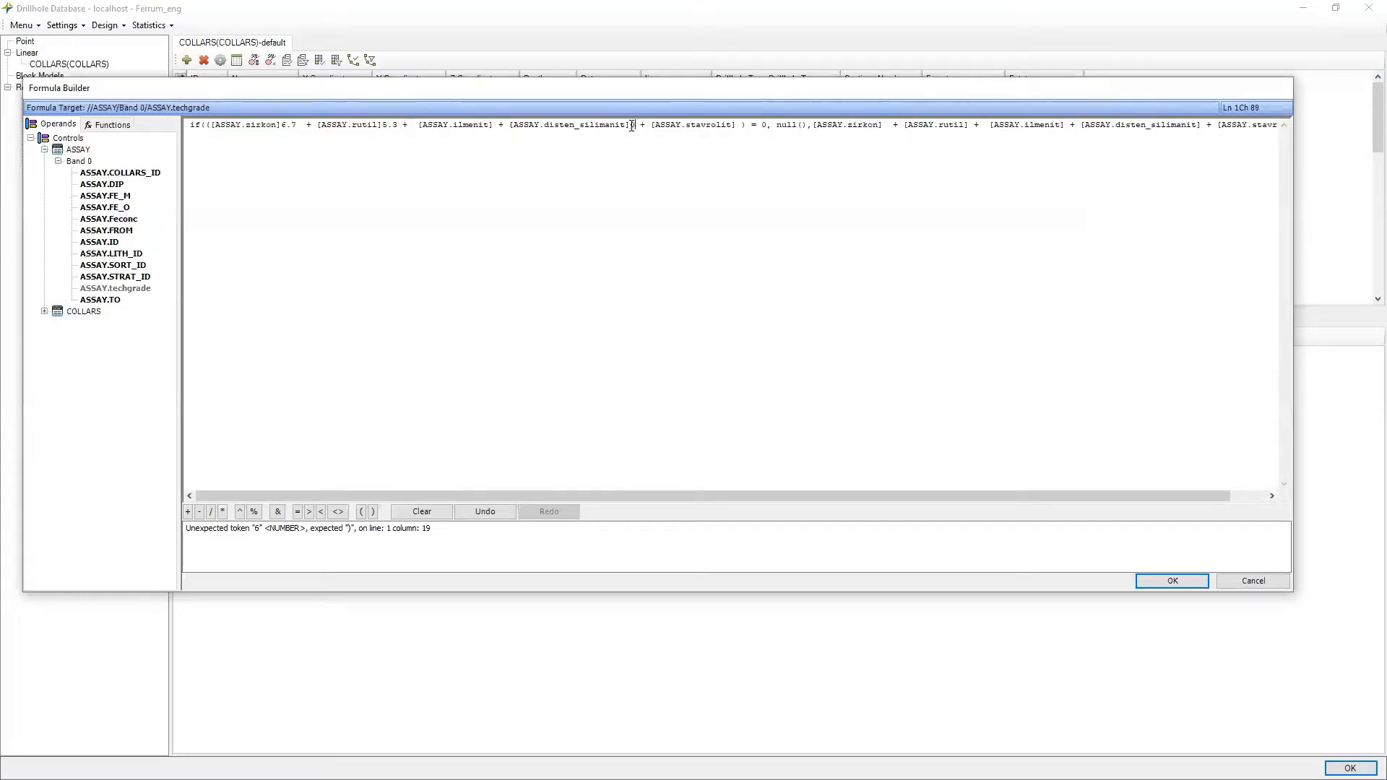
pyautogui.write('.7')
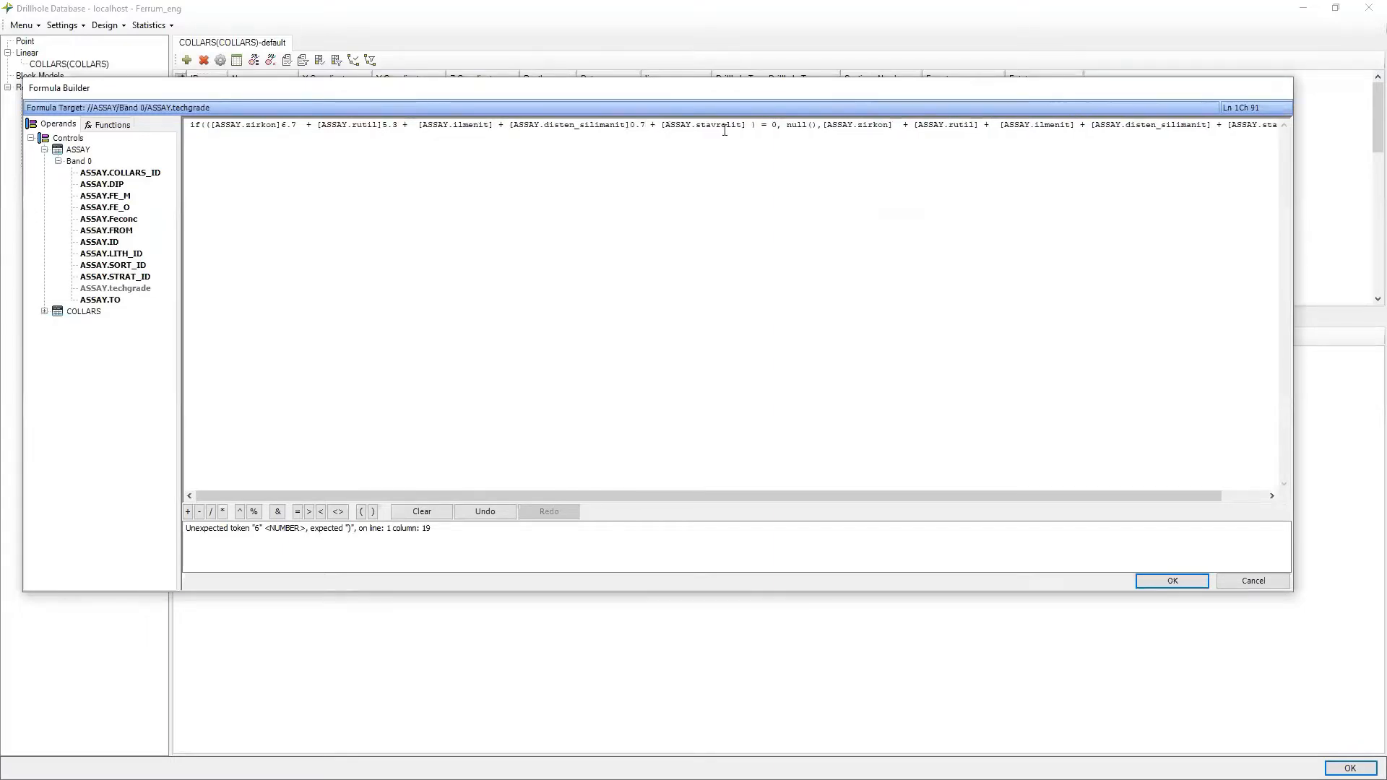
pyautogui.click(752, 126)
pyautogui.write('0.12')
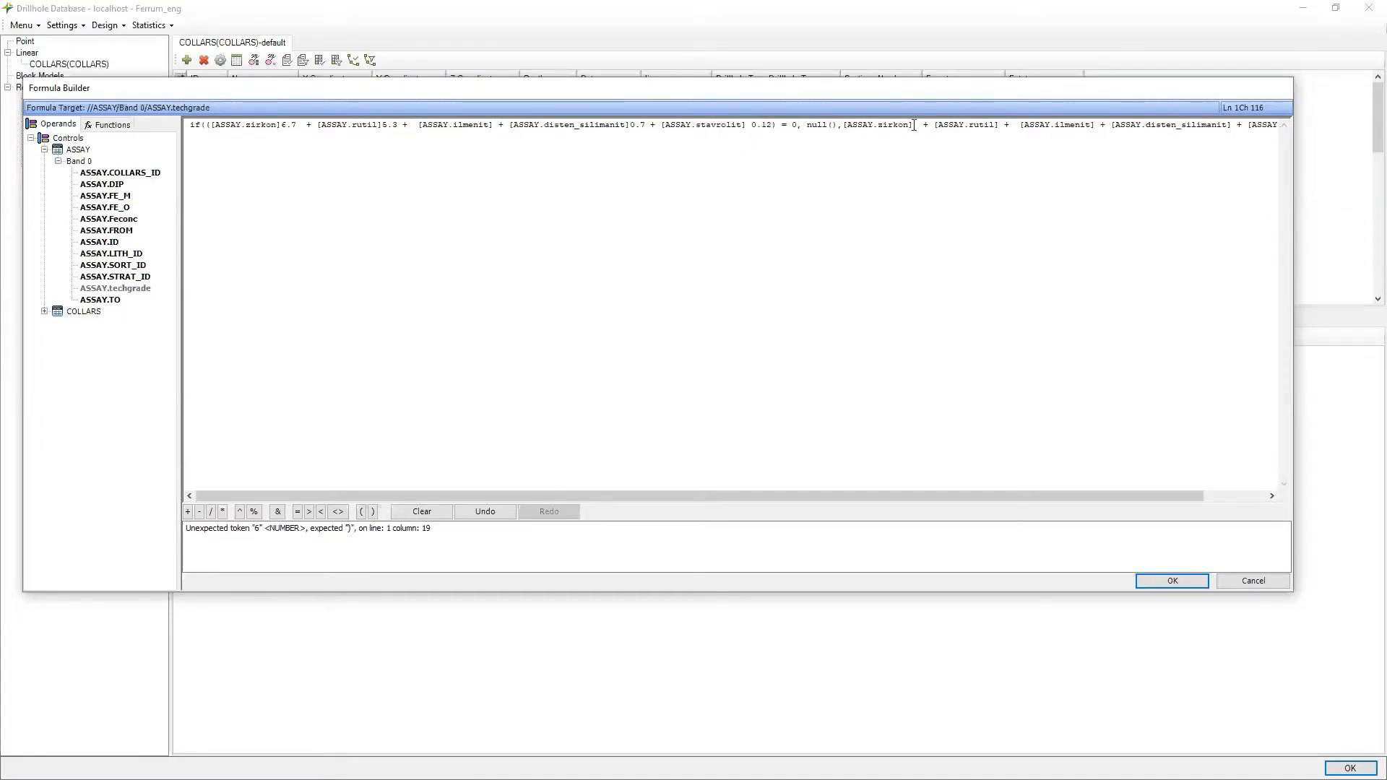
# Try adding the same coefficients 6.7, 5.3, 0.7 and 0.12 in the formula's result sum, then discard the formula edits.
pyautogui.write('6.7')
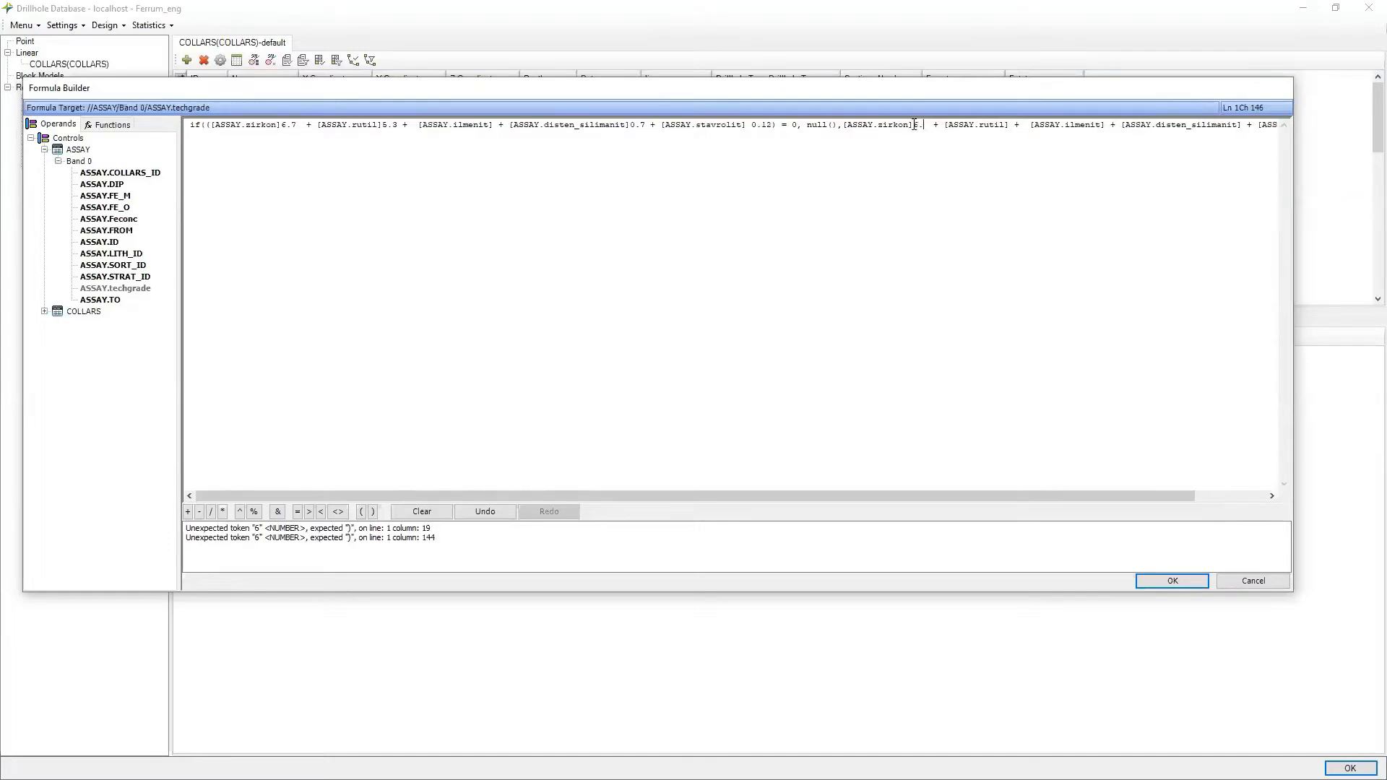
pyautogui.click(1019, 125)
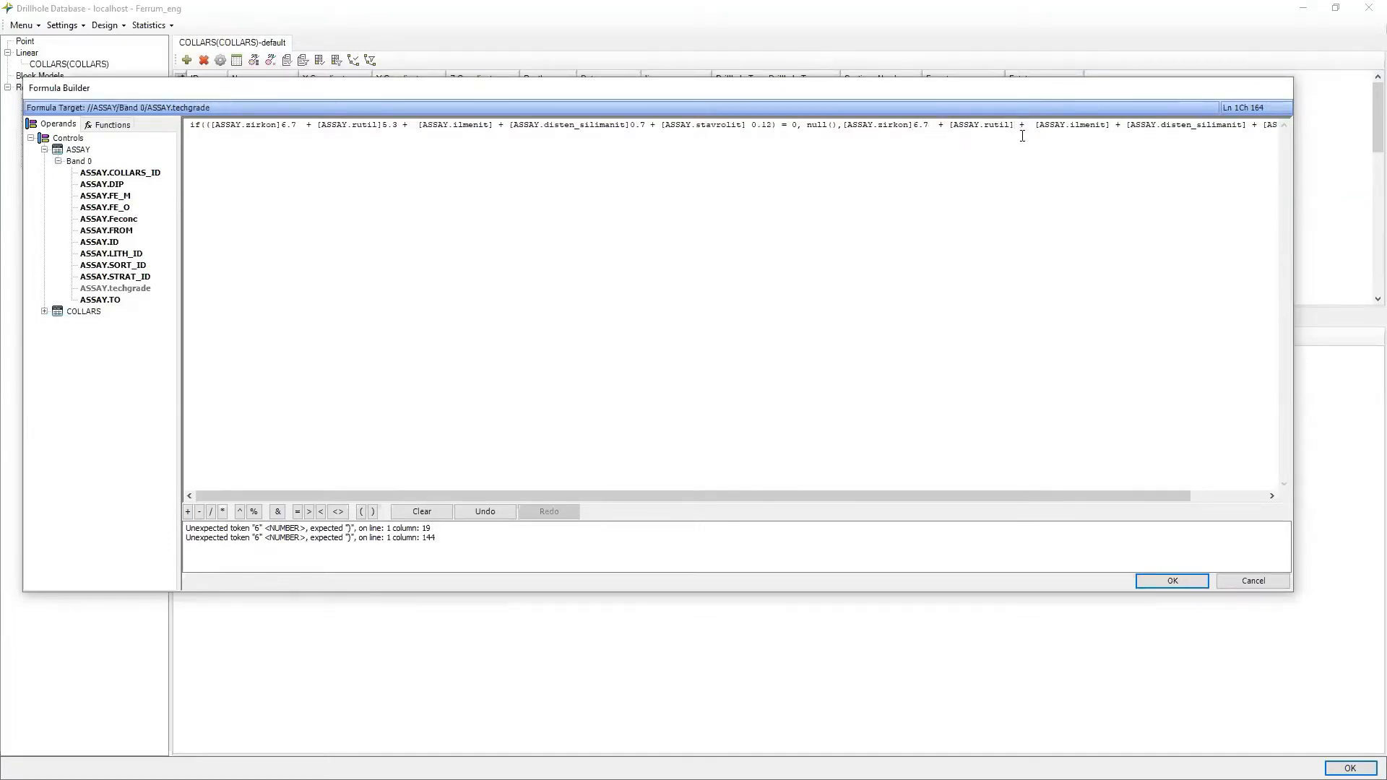
pyautogui.write('5.3')
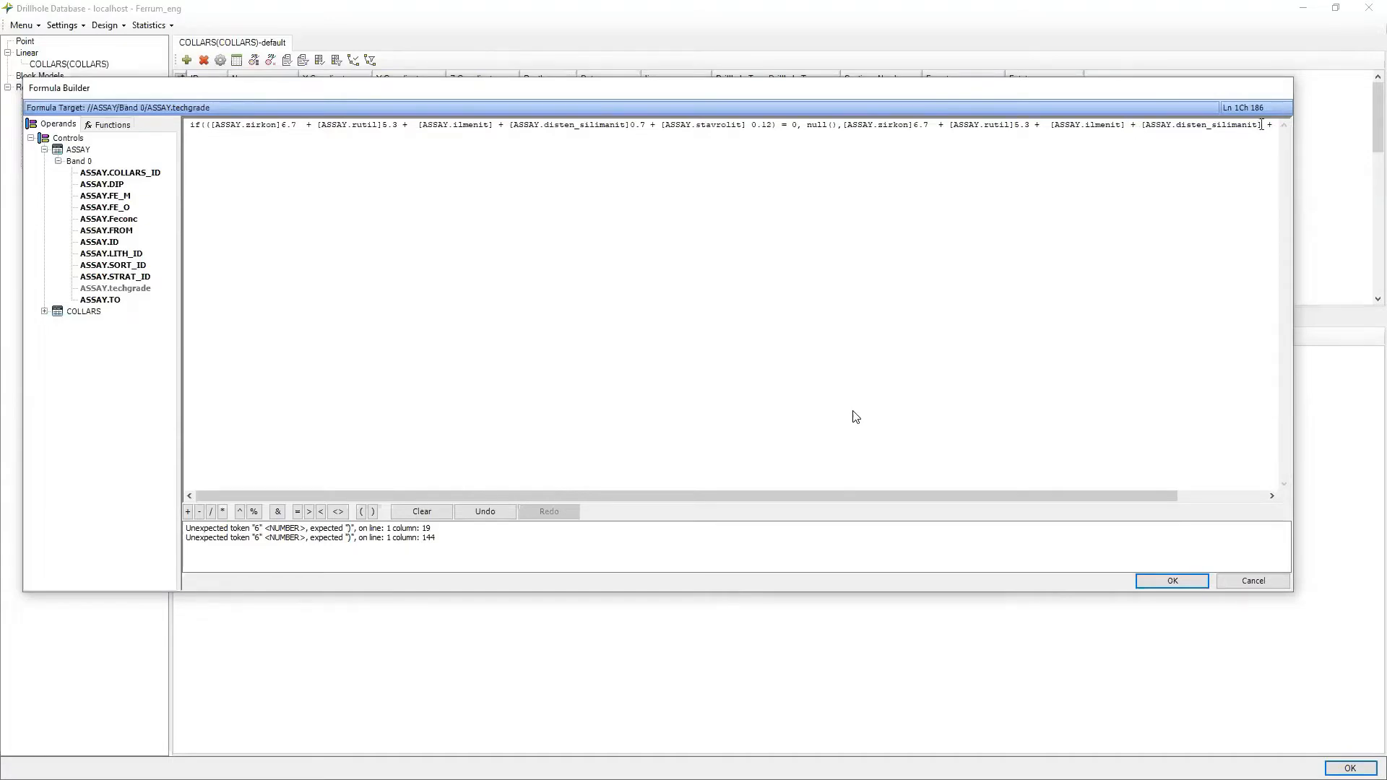
pyautogui.click(1261, 124)
pyautogui.write('0.7 + [ASSAY.stavrolit] )')
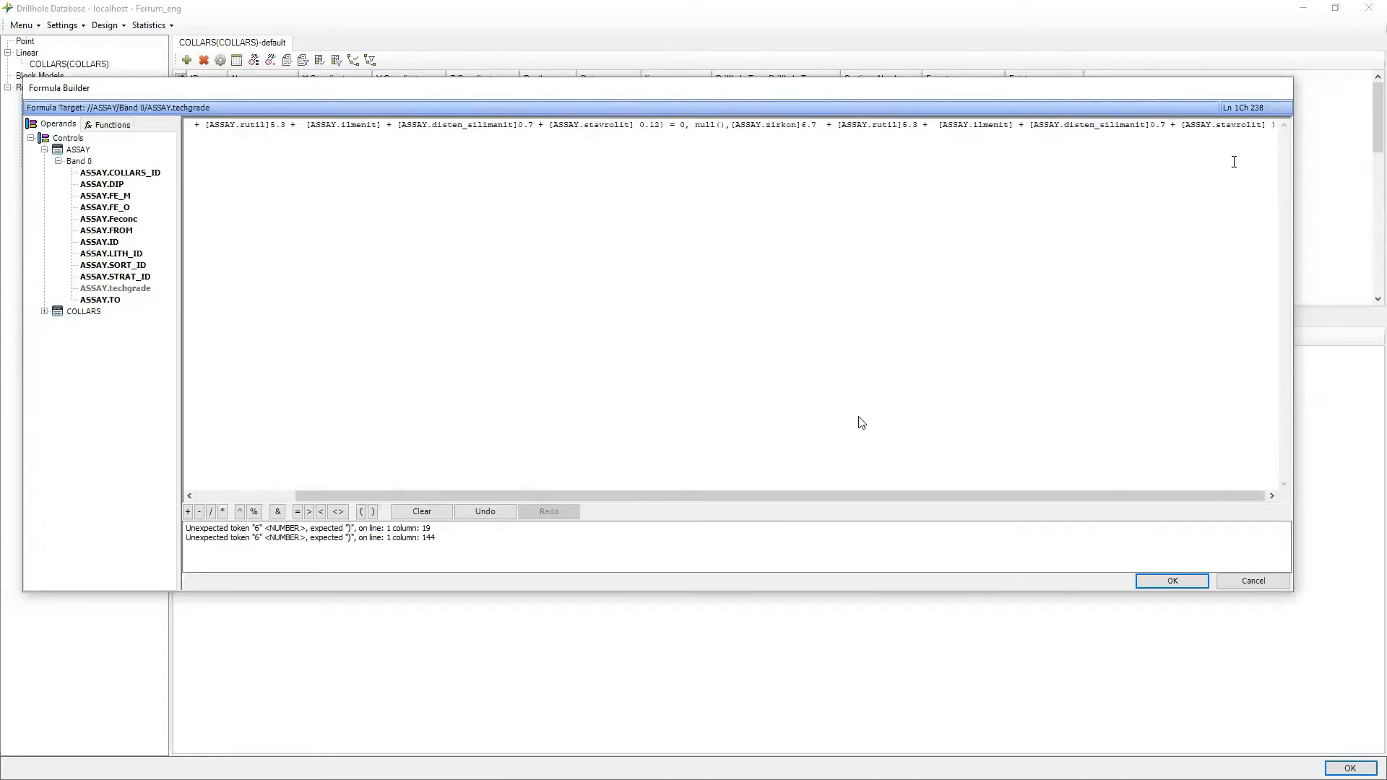
pyautogui.press('Left')
pyautogui.press('Left')
pyautogui.write('0.12')
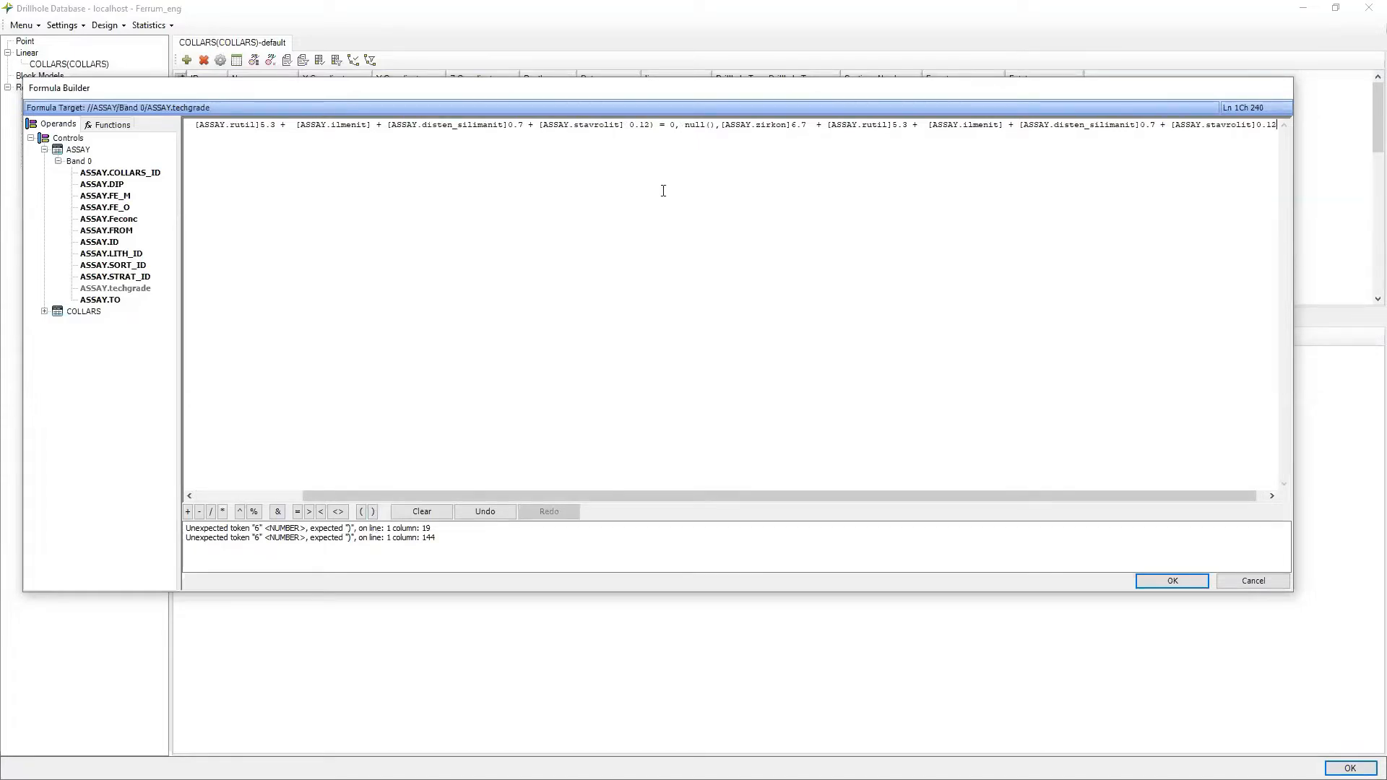
pyautogui.write(')')
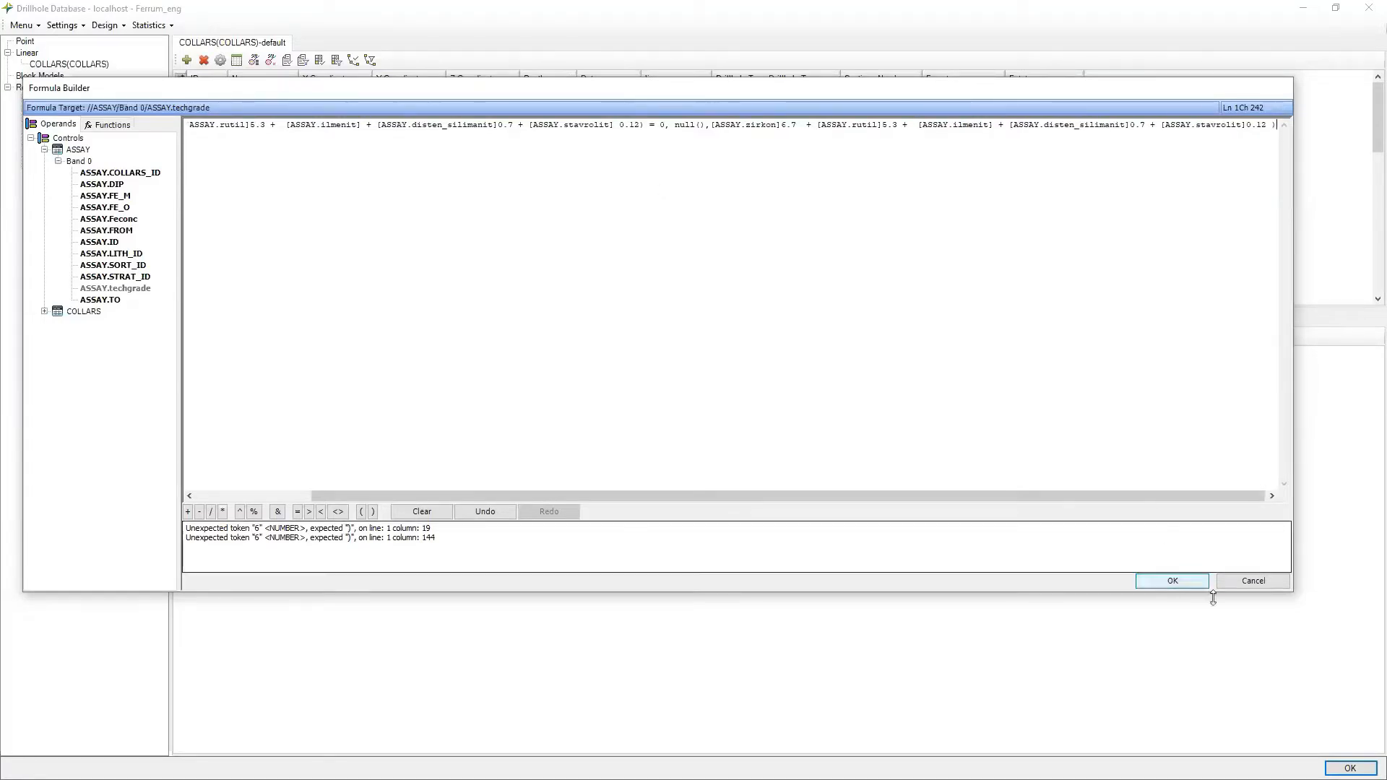
pyautogui.click(1253, 581)
# Start combining assay intervals by set conditions and show the ASSAY intervals of drillhole 1021.
pyautogui.click(107, 25)
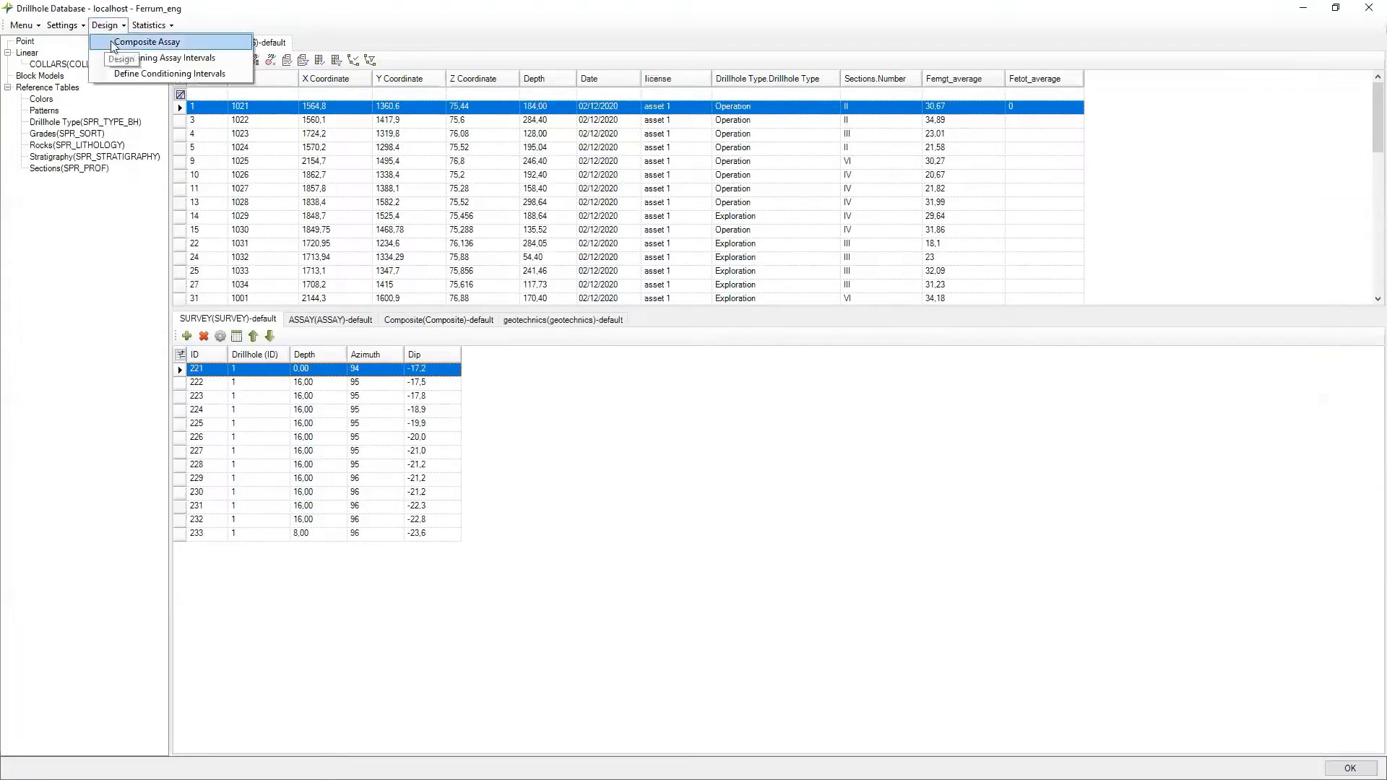
pyautogui.click(127, 58)
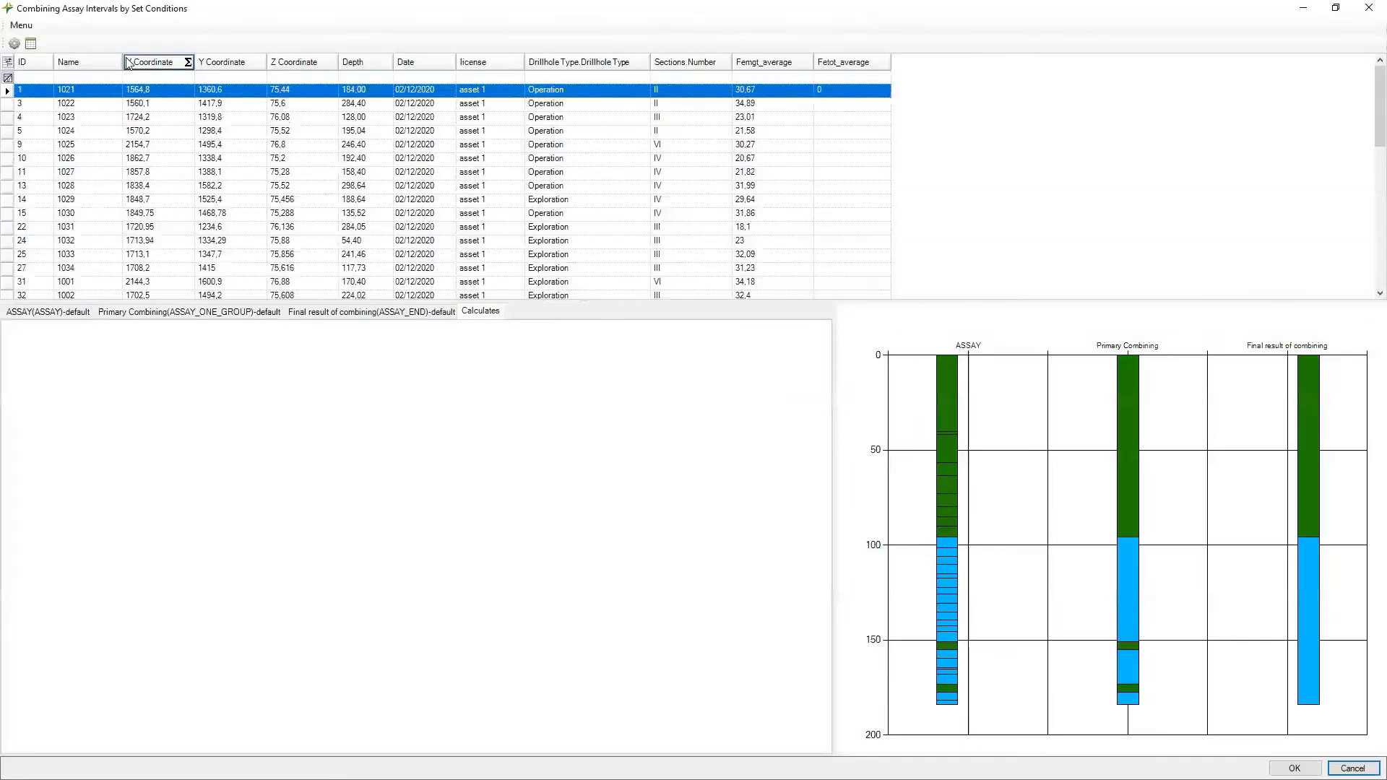
pyautogui.click(25, 315)
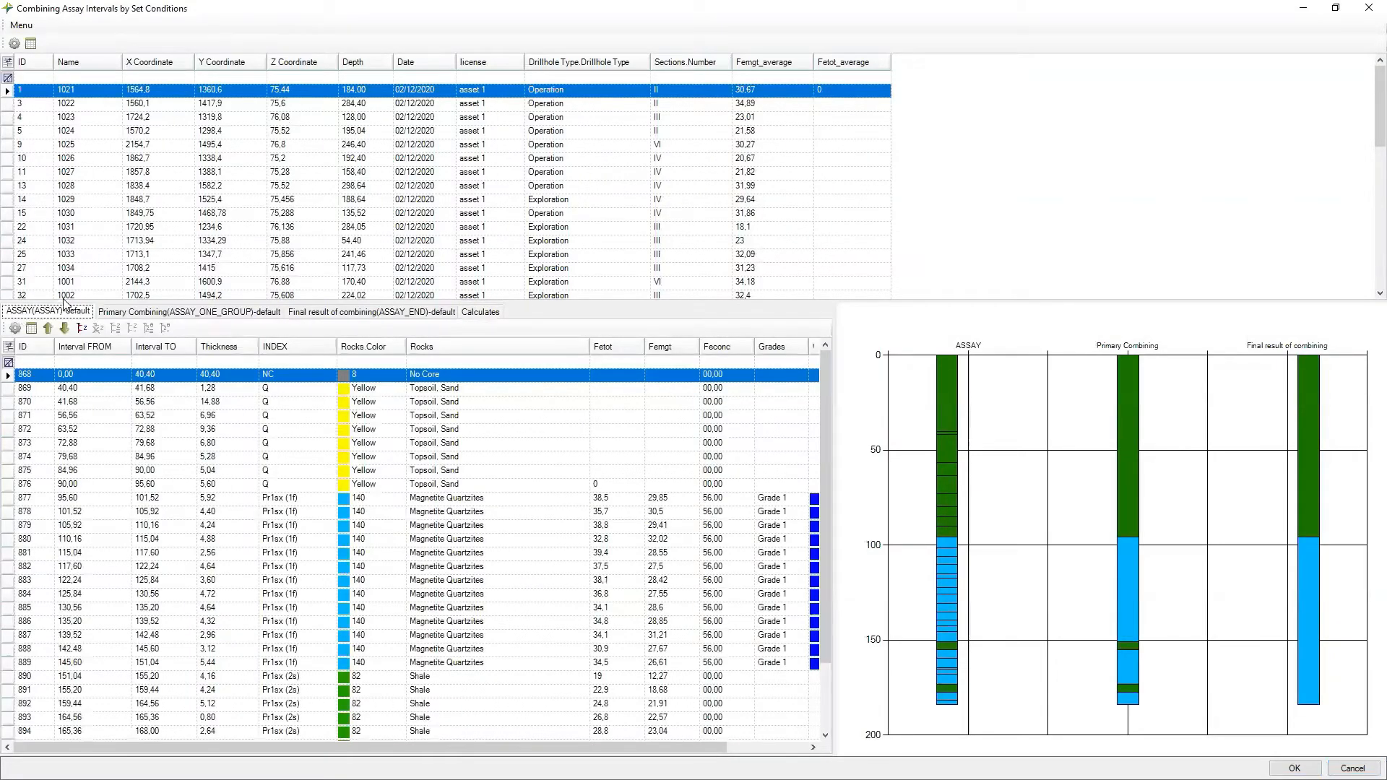
# Review the combining settings for commercial component boundary, empty interlayer thickness, minimum GT and ore interval thickness, and accept them.
pyautogui.click(21, 25)
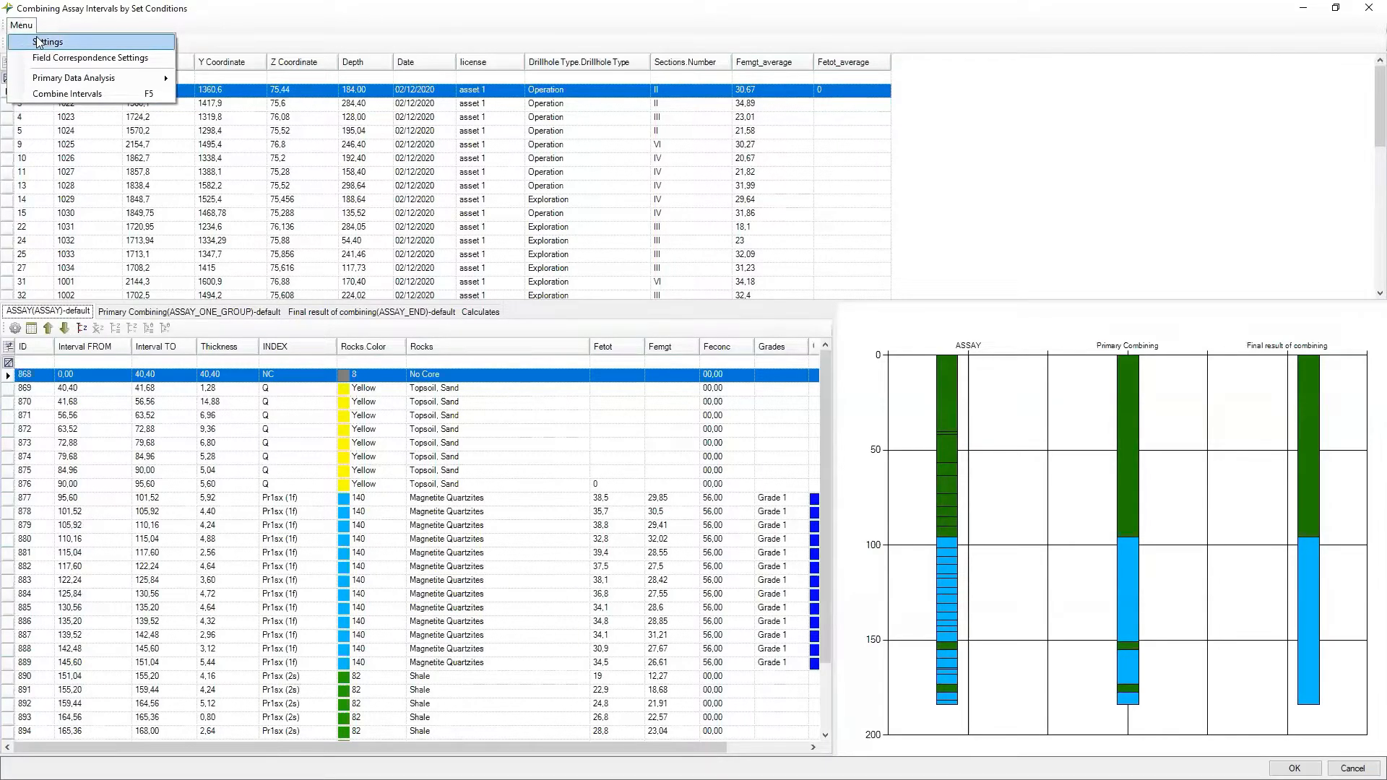
pyautogui.click(38, 42)
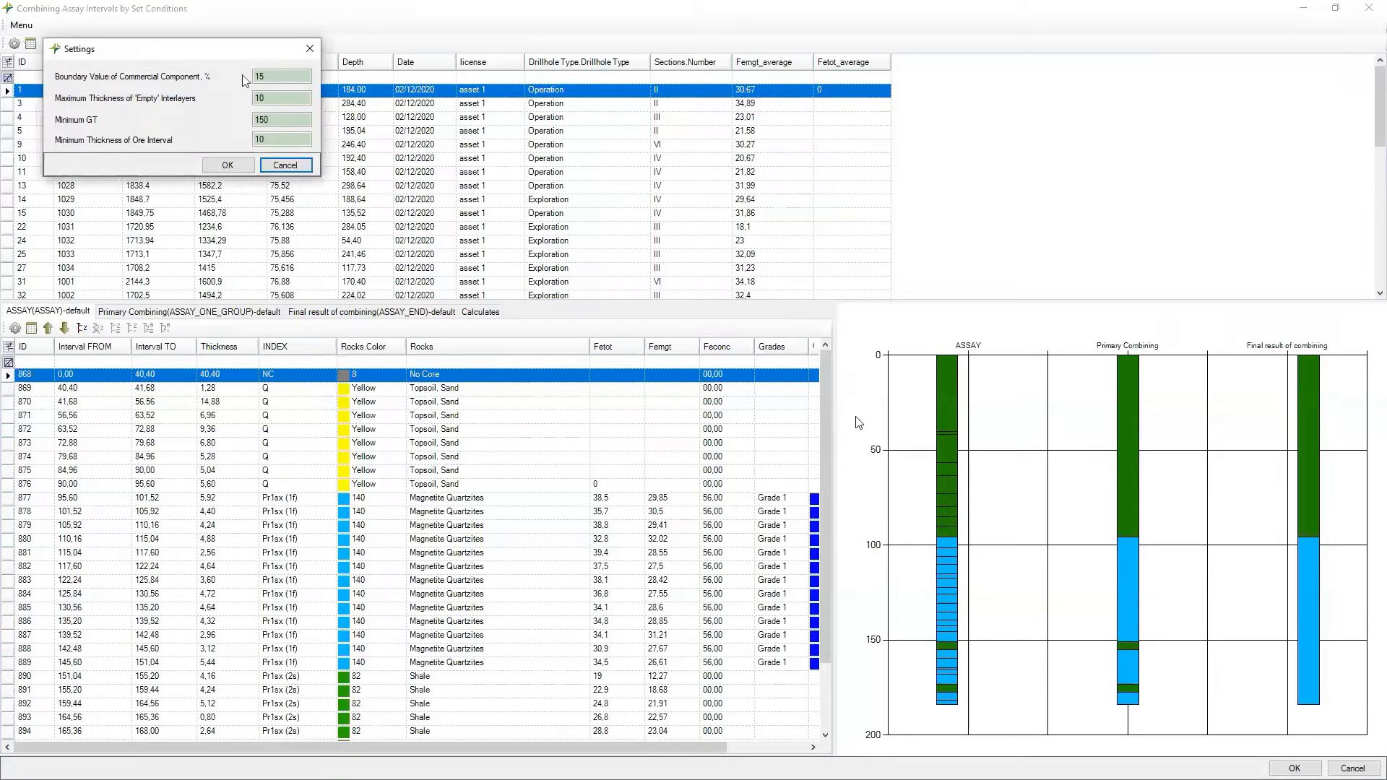
pyautogui.doubleClick(275, 78)
pyautogui.click(228, 165)
# Set the Waste rock to Pr1sx (2s) in the field correspondence settings and refresh the combined interval columns.
pyautogui.click(27, 28)
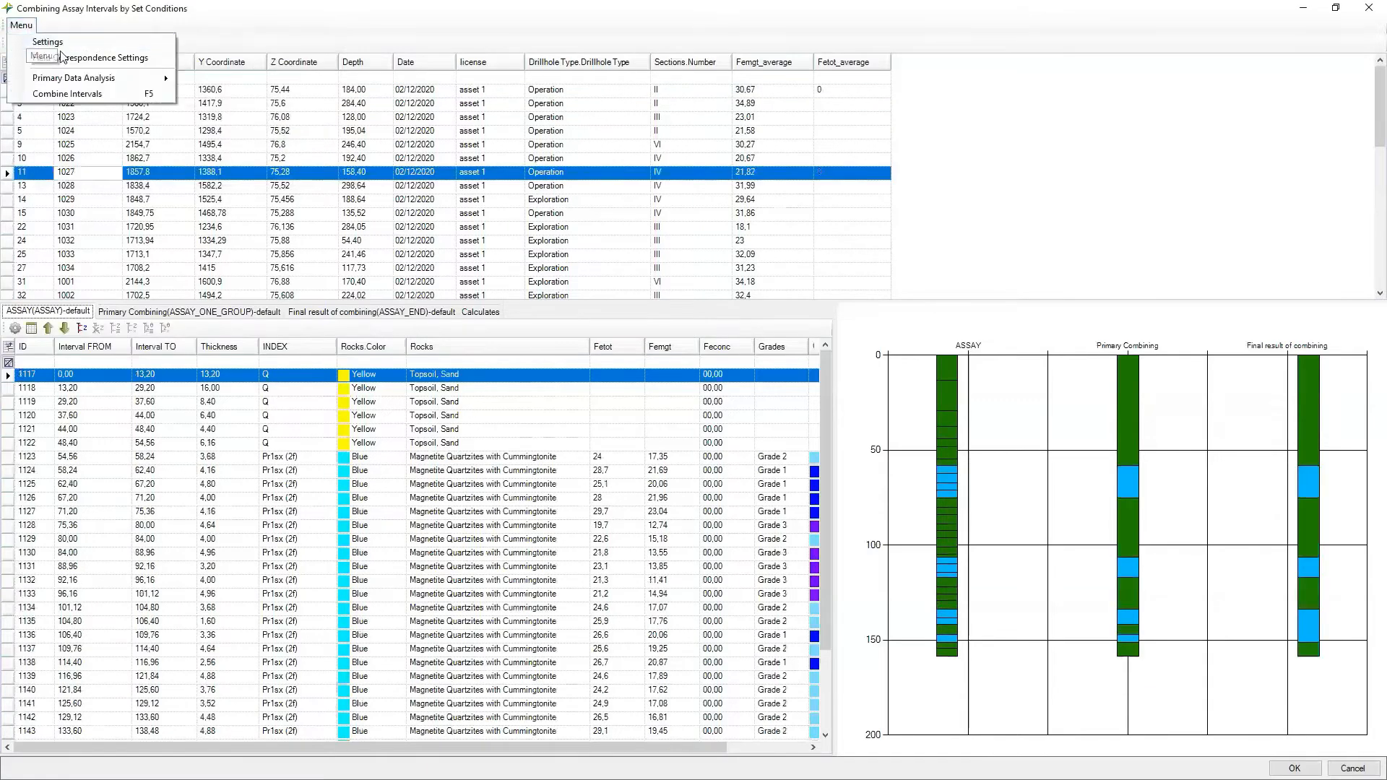
pyautogui.click(62, 55)
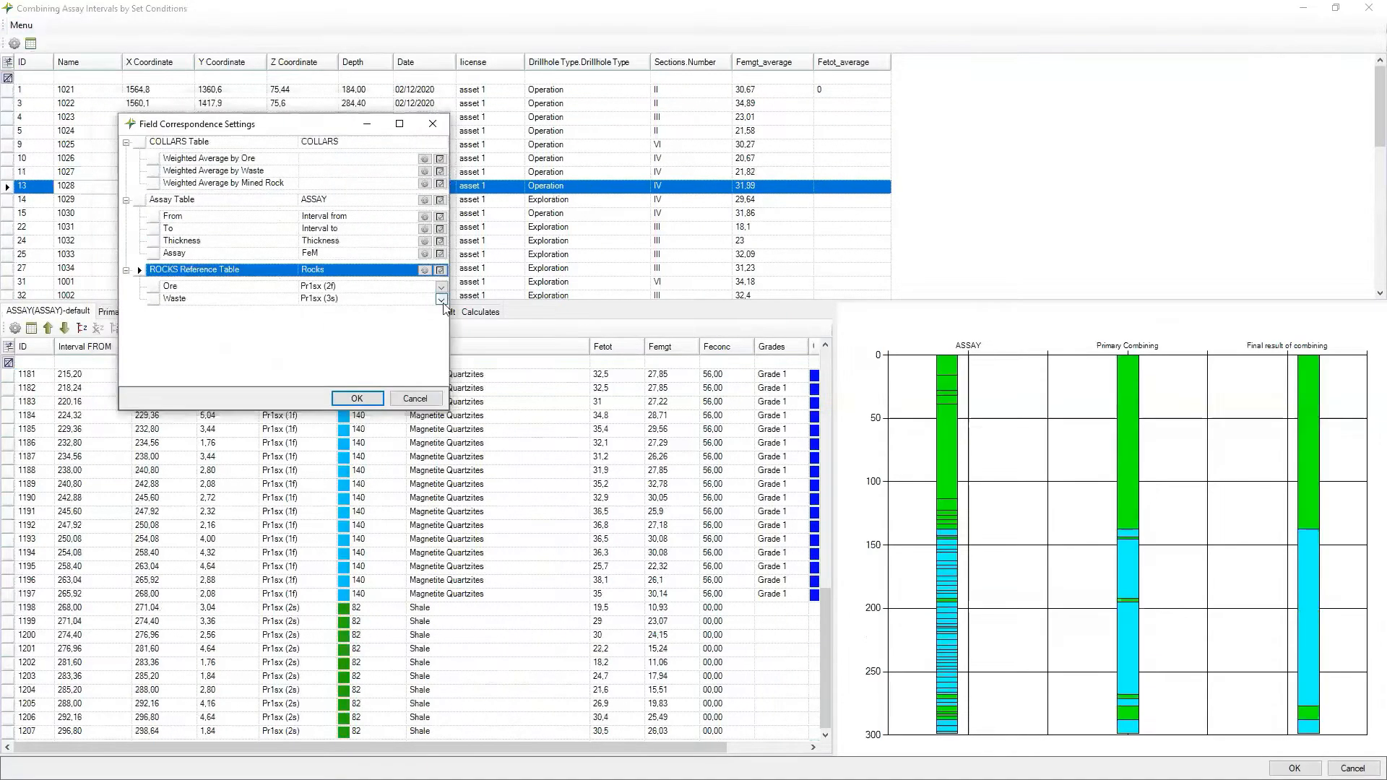
pyautogui.click(440, 299)
pyautogui.click(374, 354)
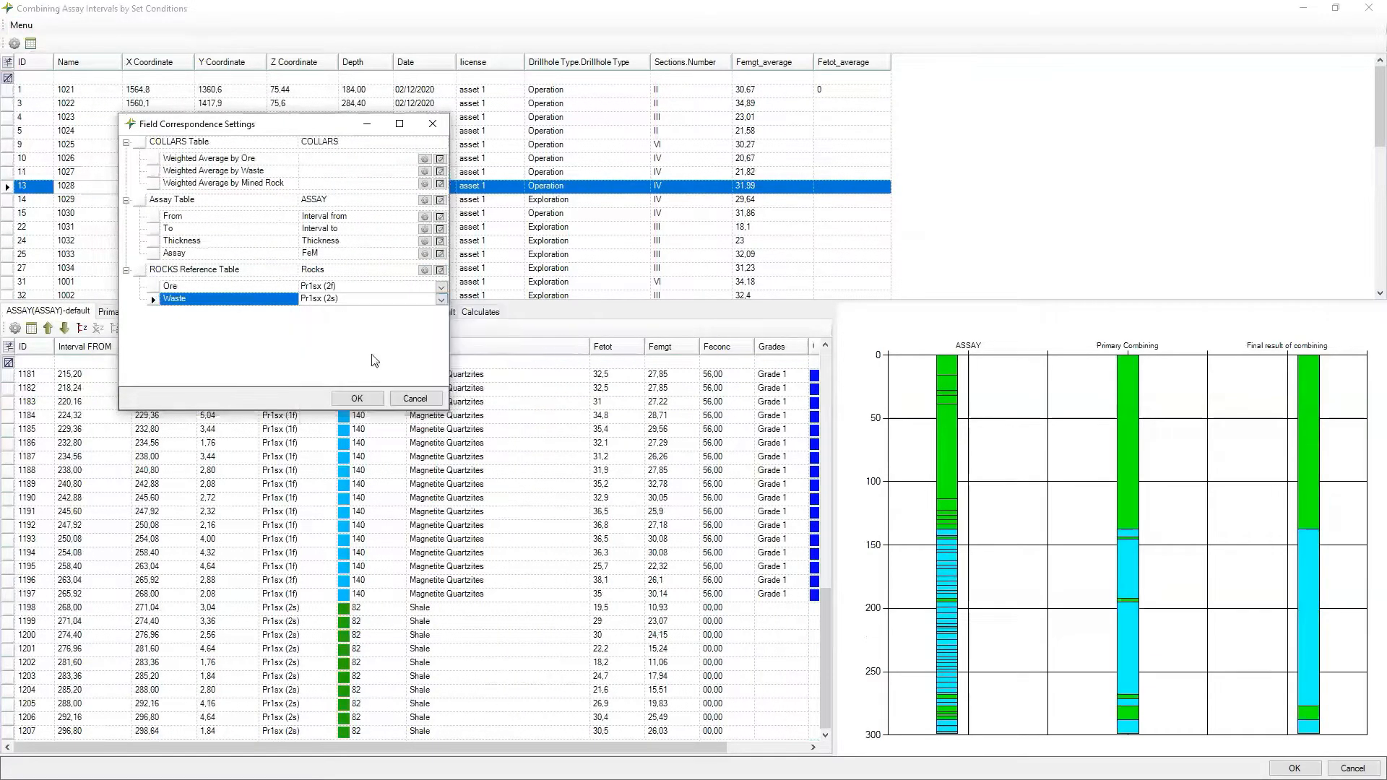
pyautogui.click(375, 399)
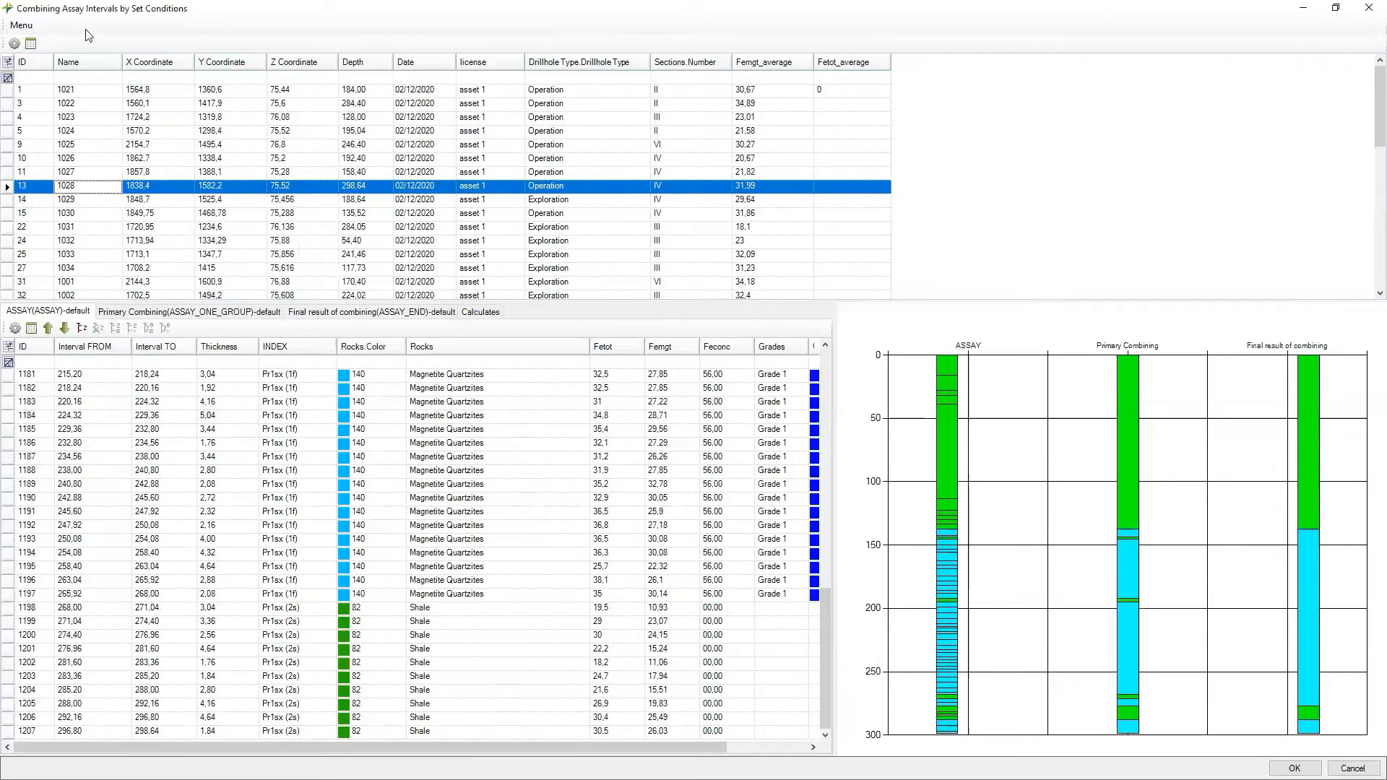
pyautogui.press('Return')
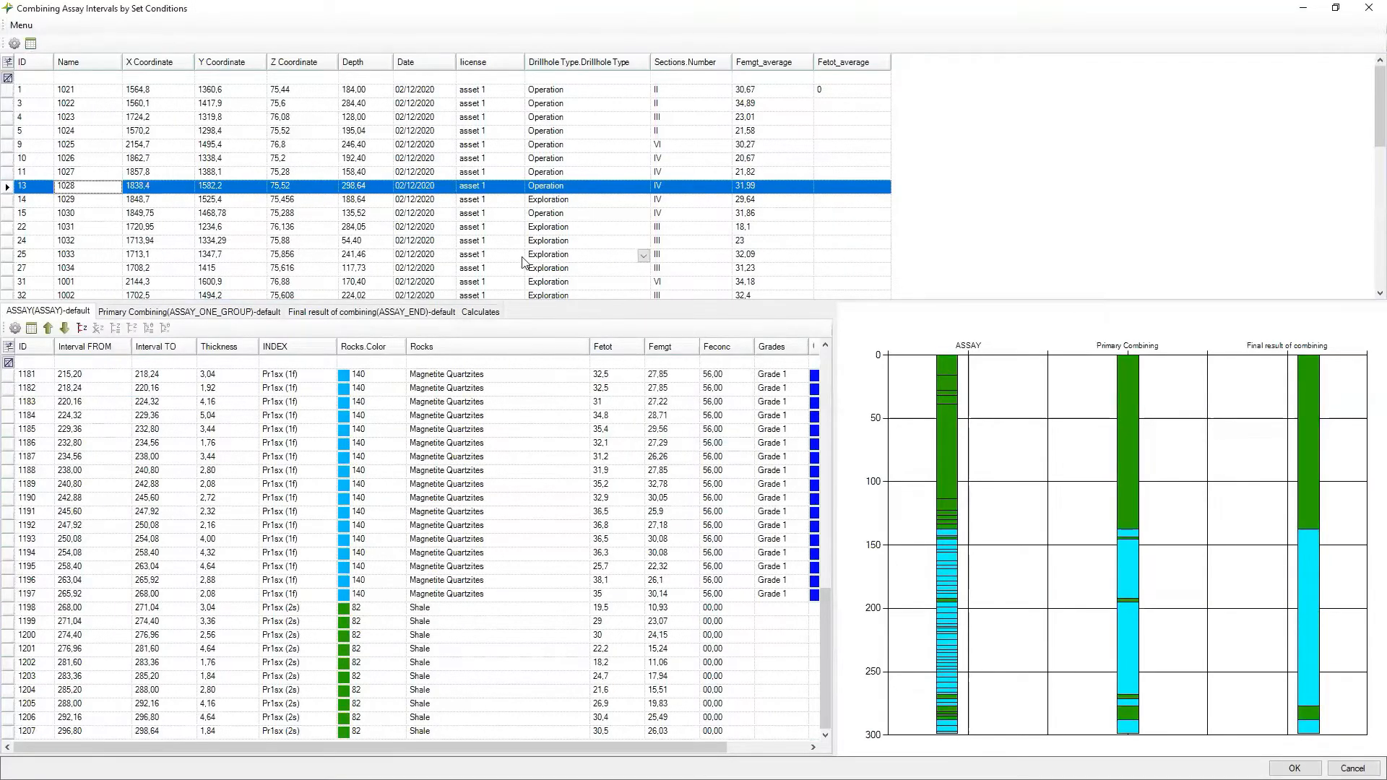
# Compare the assay, primary and final combined intervals of drillholes 1028, 1031, 1032, 1033 and 1034.
pyautogui.click(668, 635)
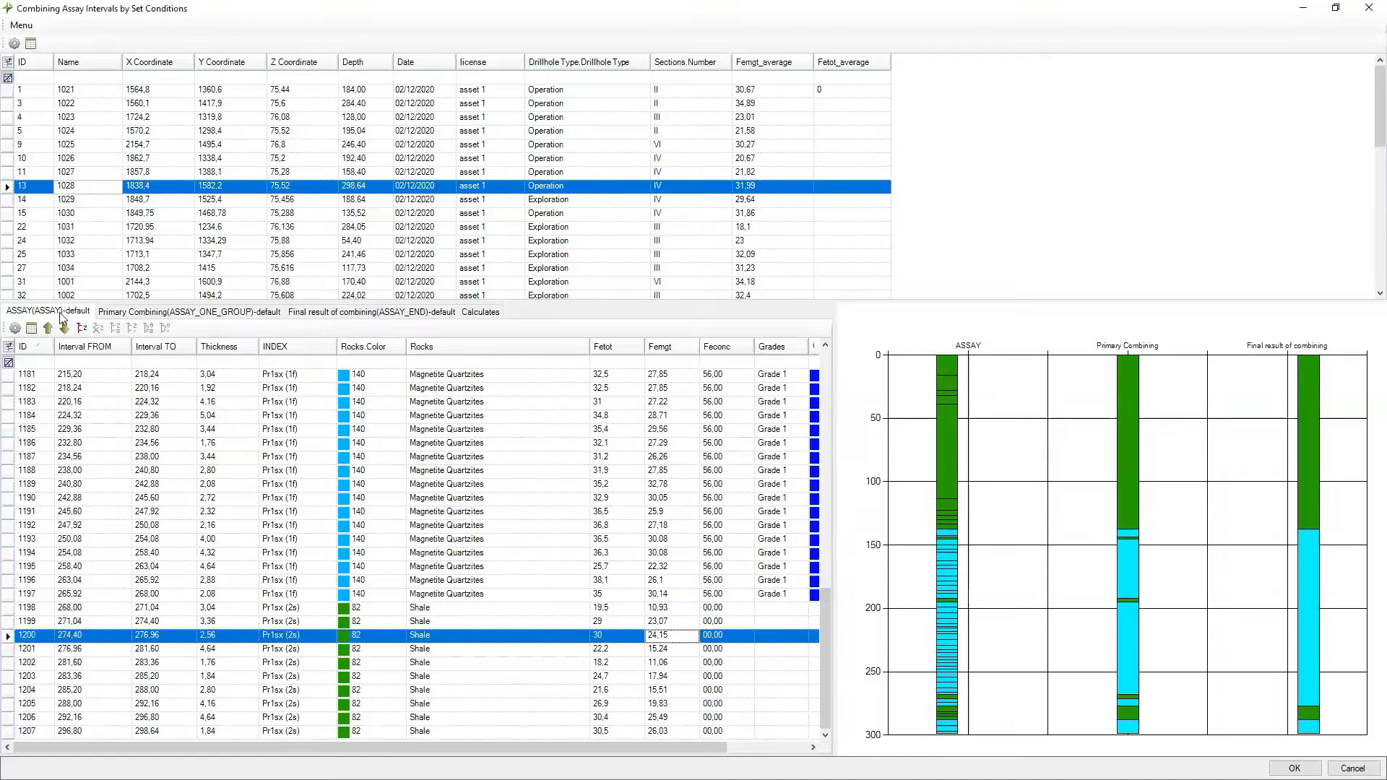
pyautogui.click(31, 229)
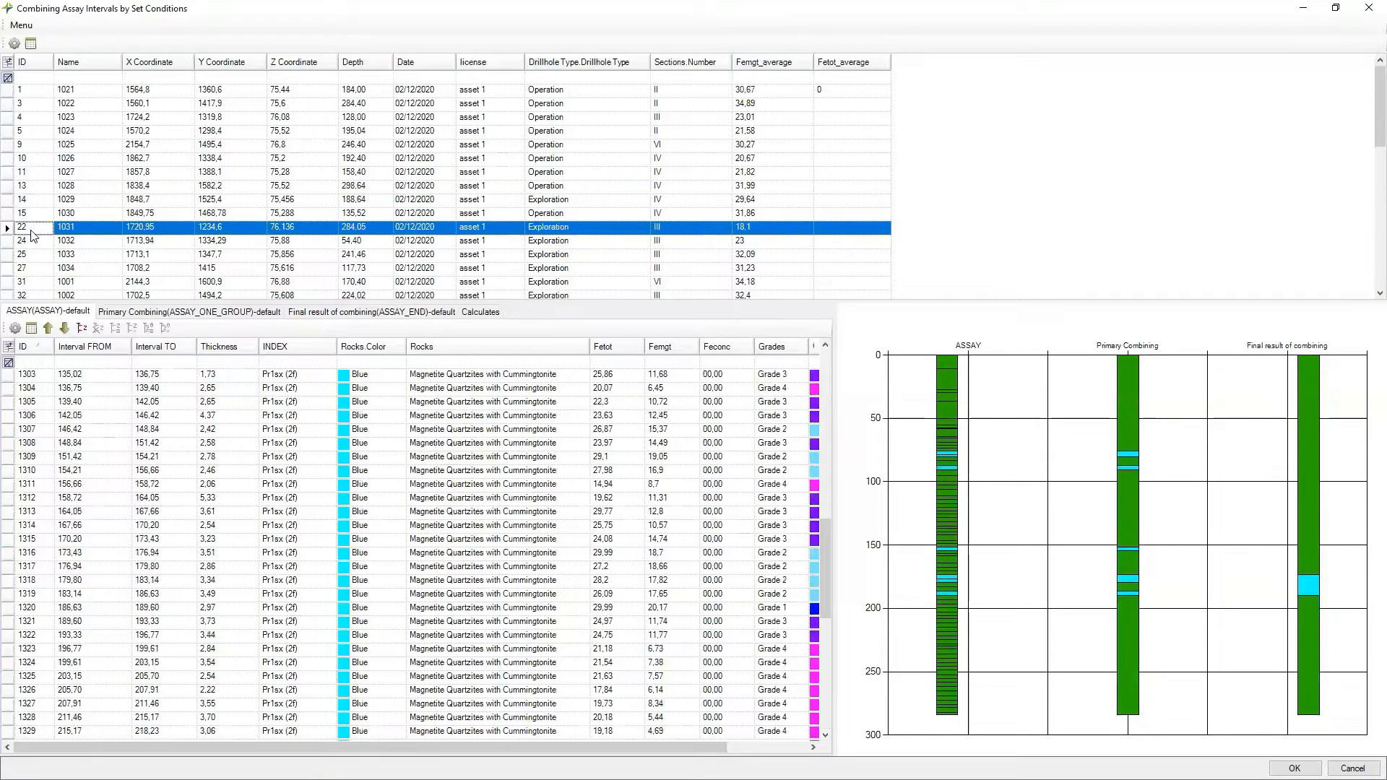
pyautogui.click(298, 242)
pyautogui.click(295, 259)
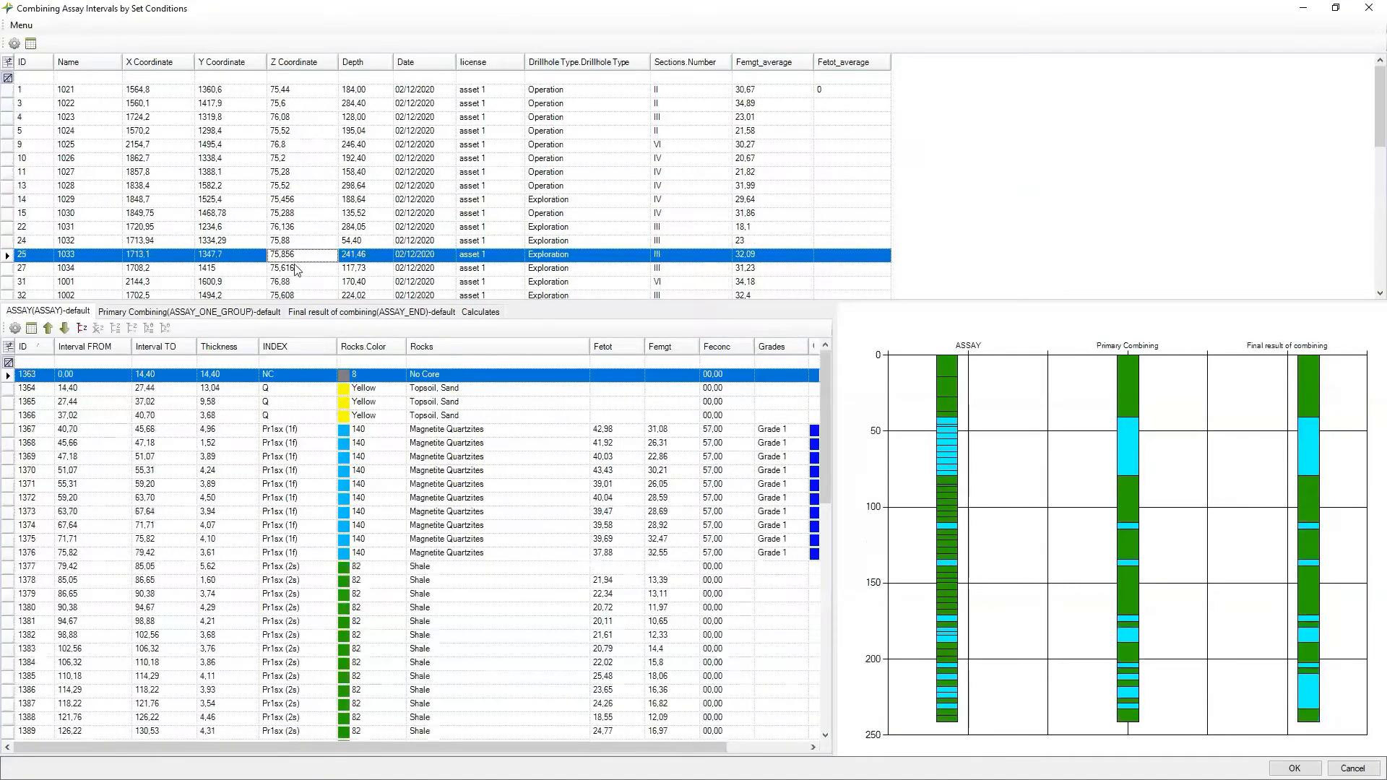
pyautogui.click(135, 269)
# Examine the Primary Combining intervals and comparison columns of drillholes 1001 through 1008.
pyautogui.scroll(-1, 135, 270)
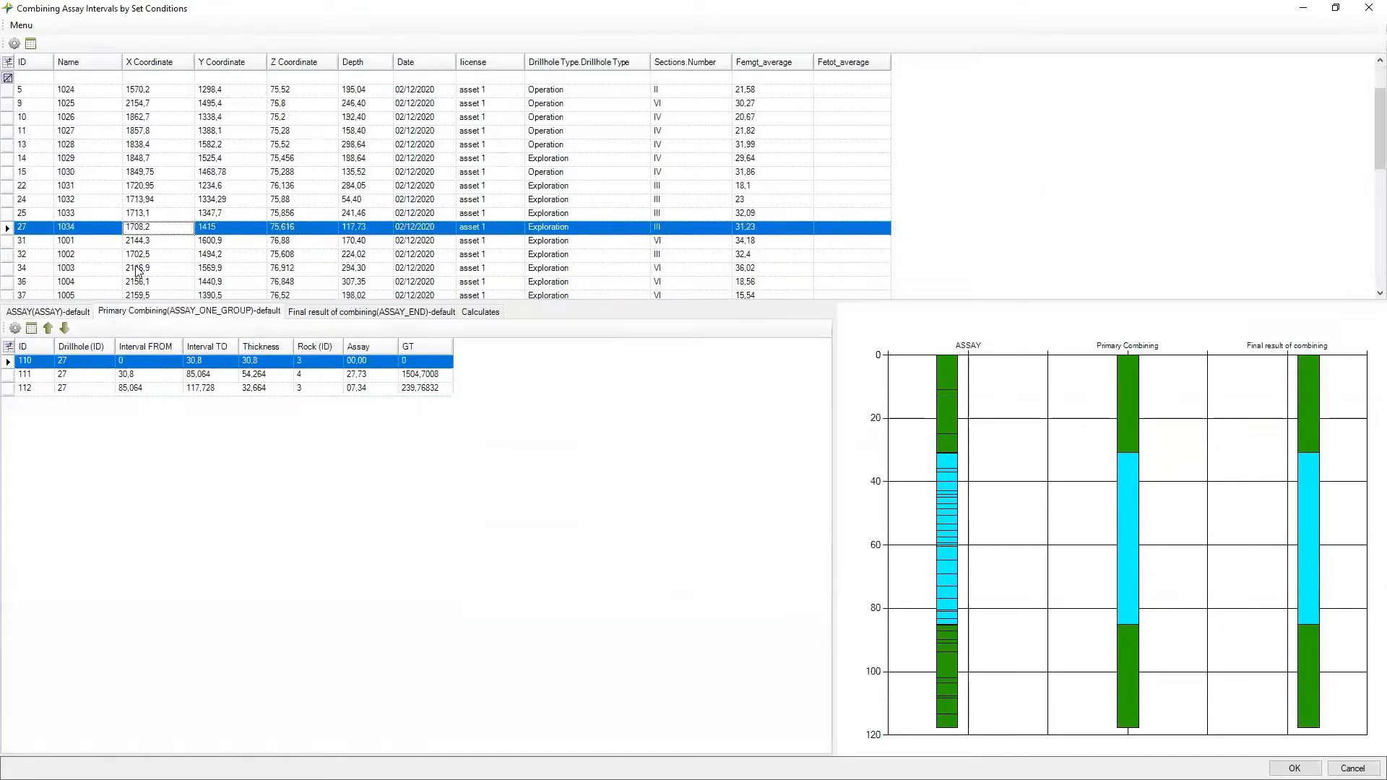
pyautogui.click(136, 243)
pyautogui.click(144, 259)
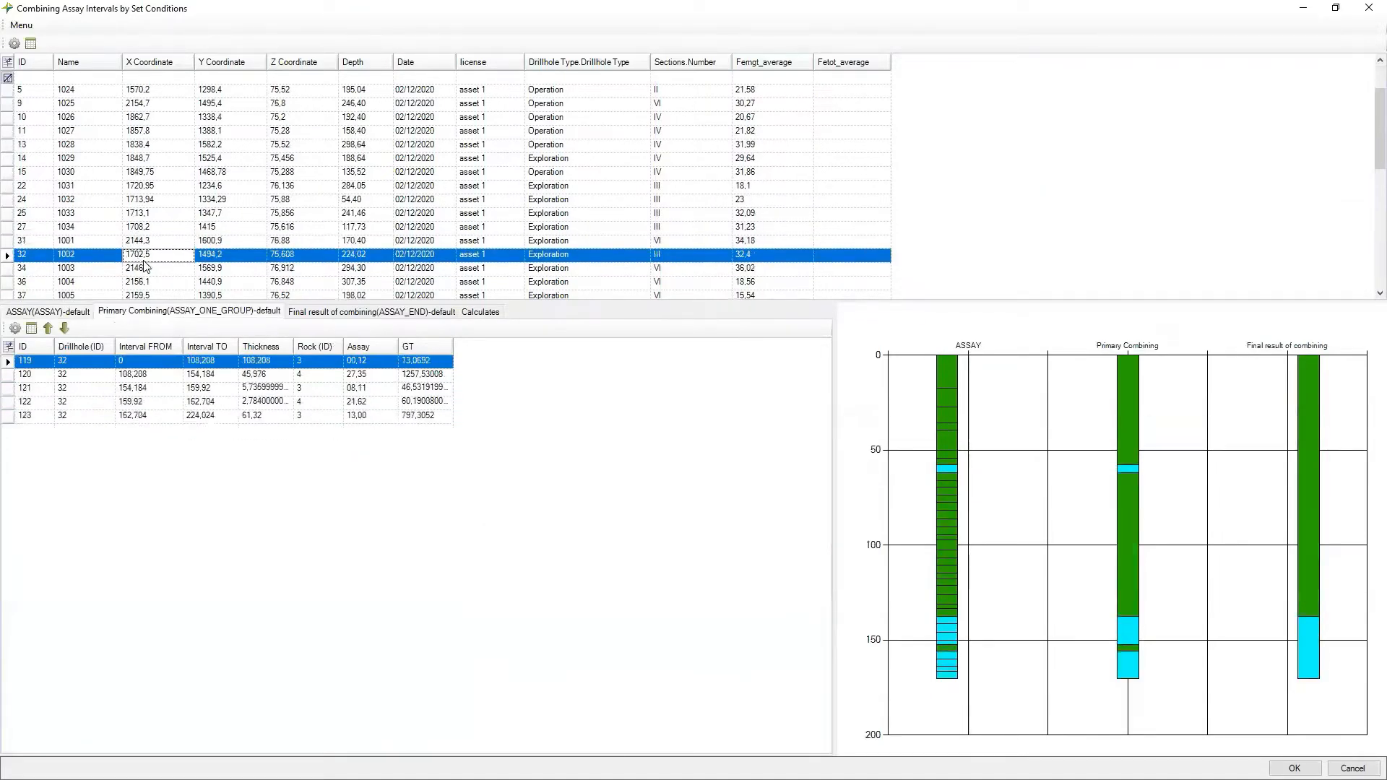
pyautogui.click(145, 267)
pyautogui.scroll(-3, 145, 268)
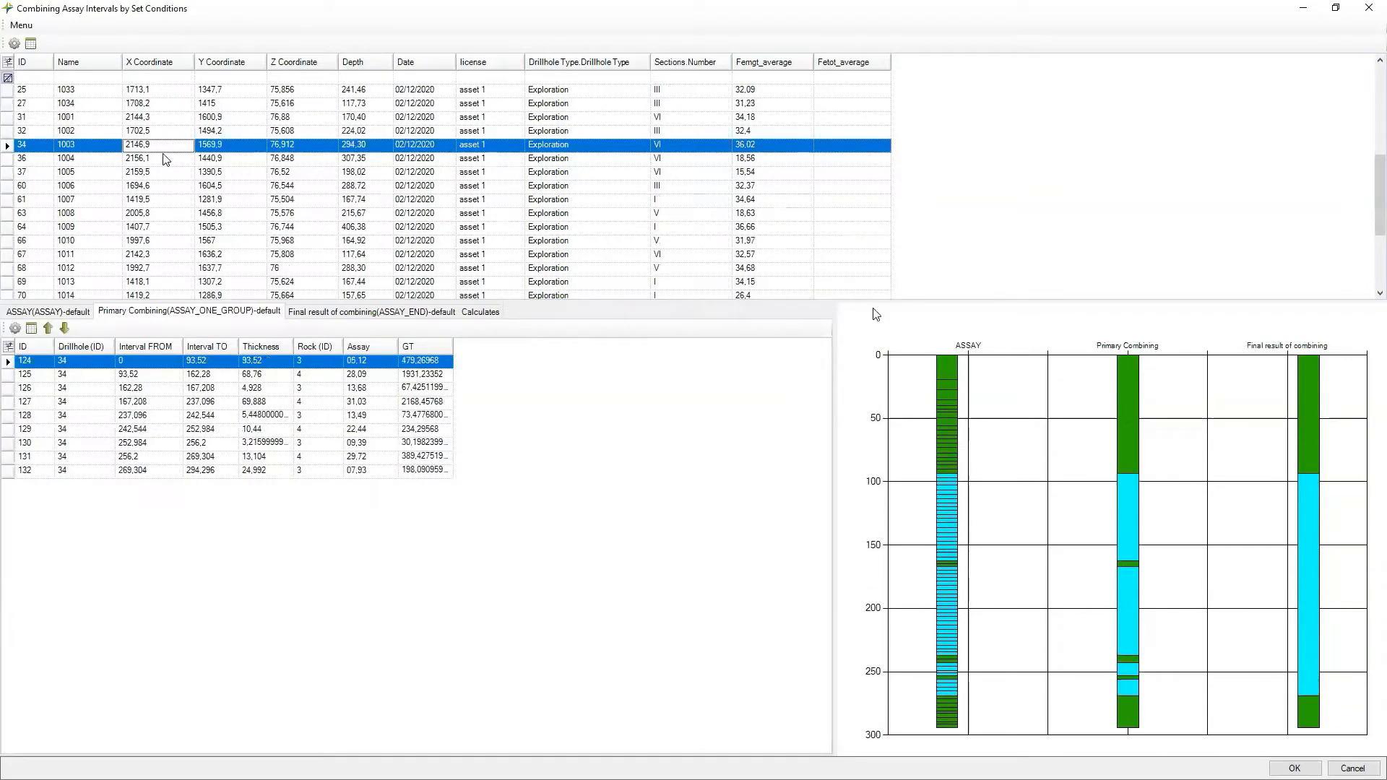
pyautogui.click(157, 162)
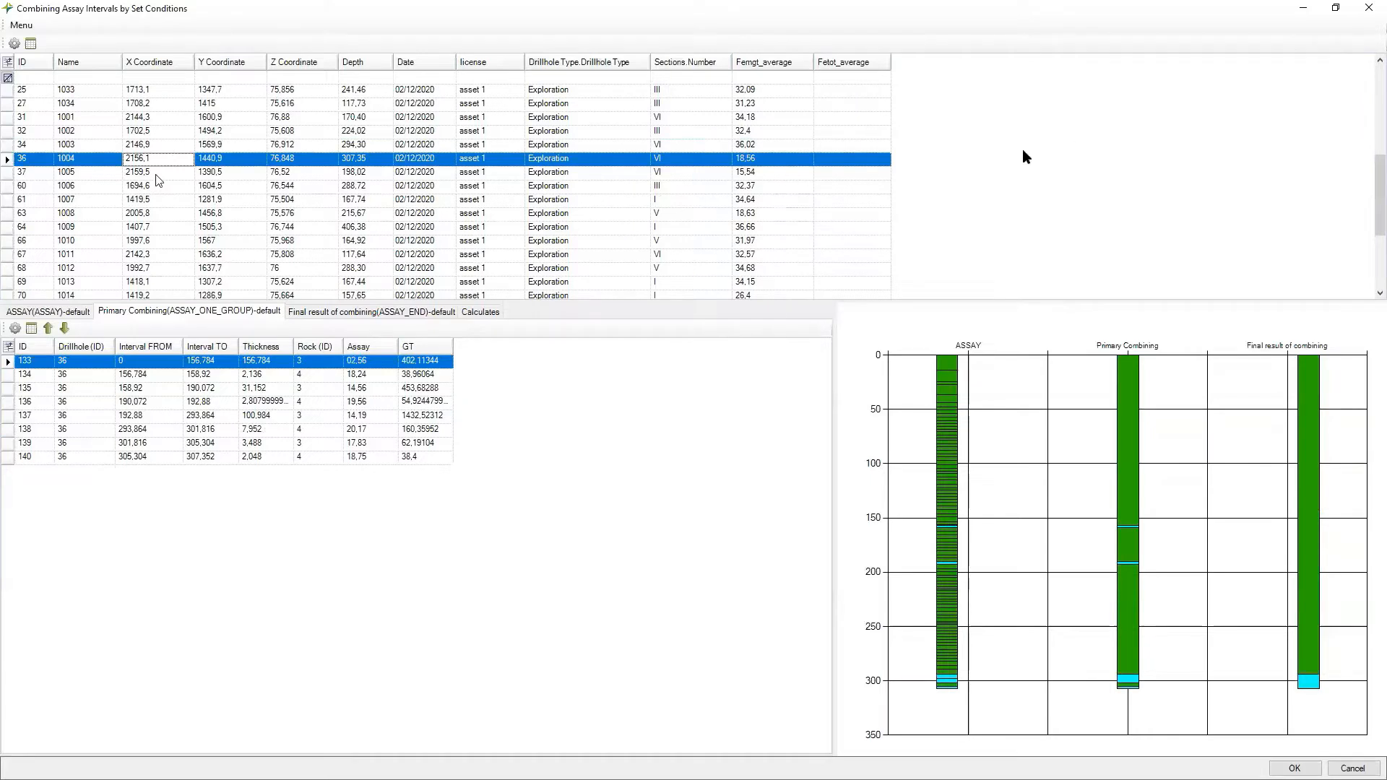
pyautogui.click(157, 173)
pyautogui.click(151, 186)
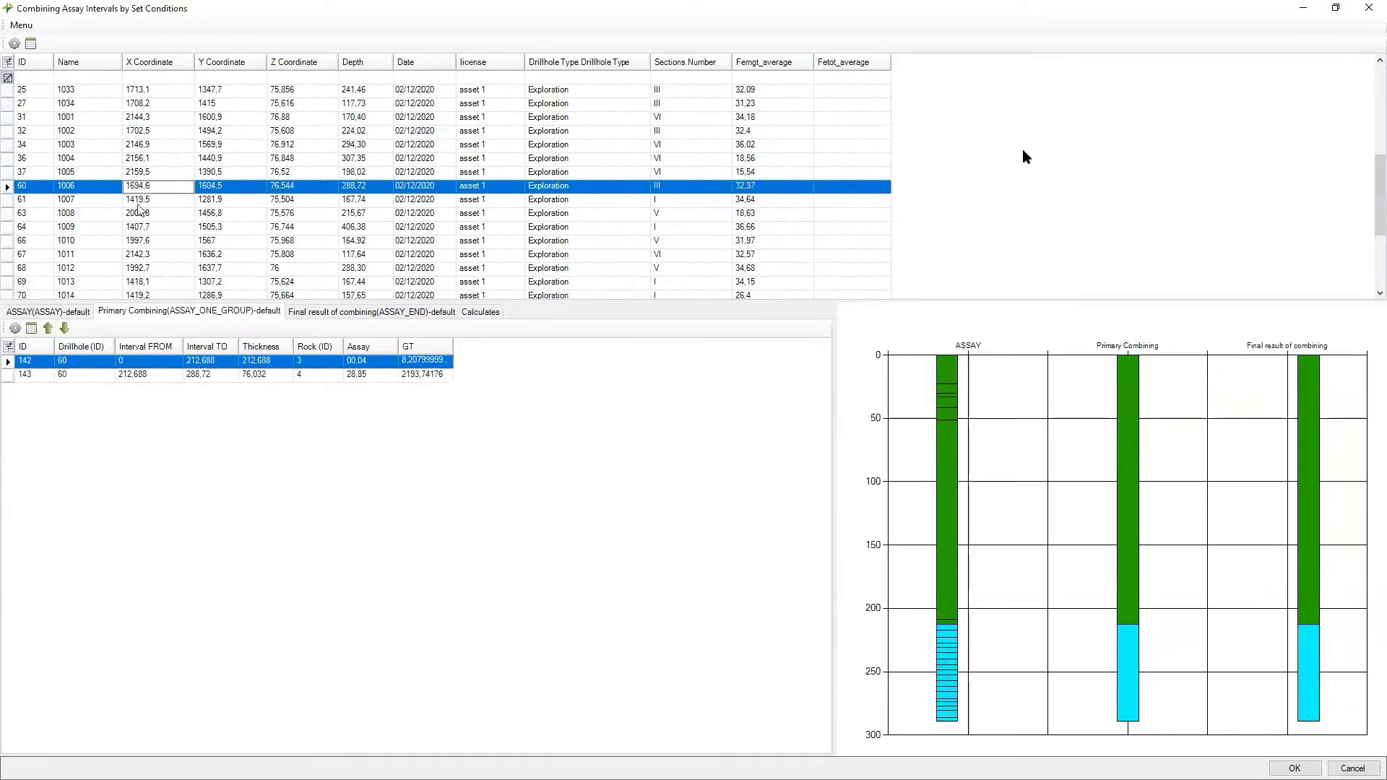
pyautogui.click(130, 214)
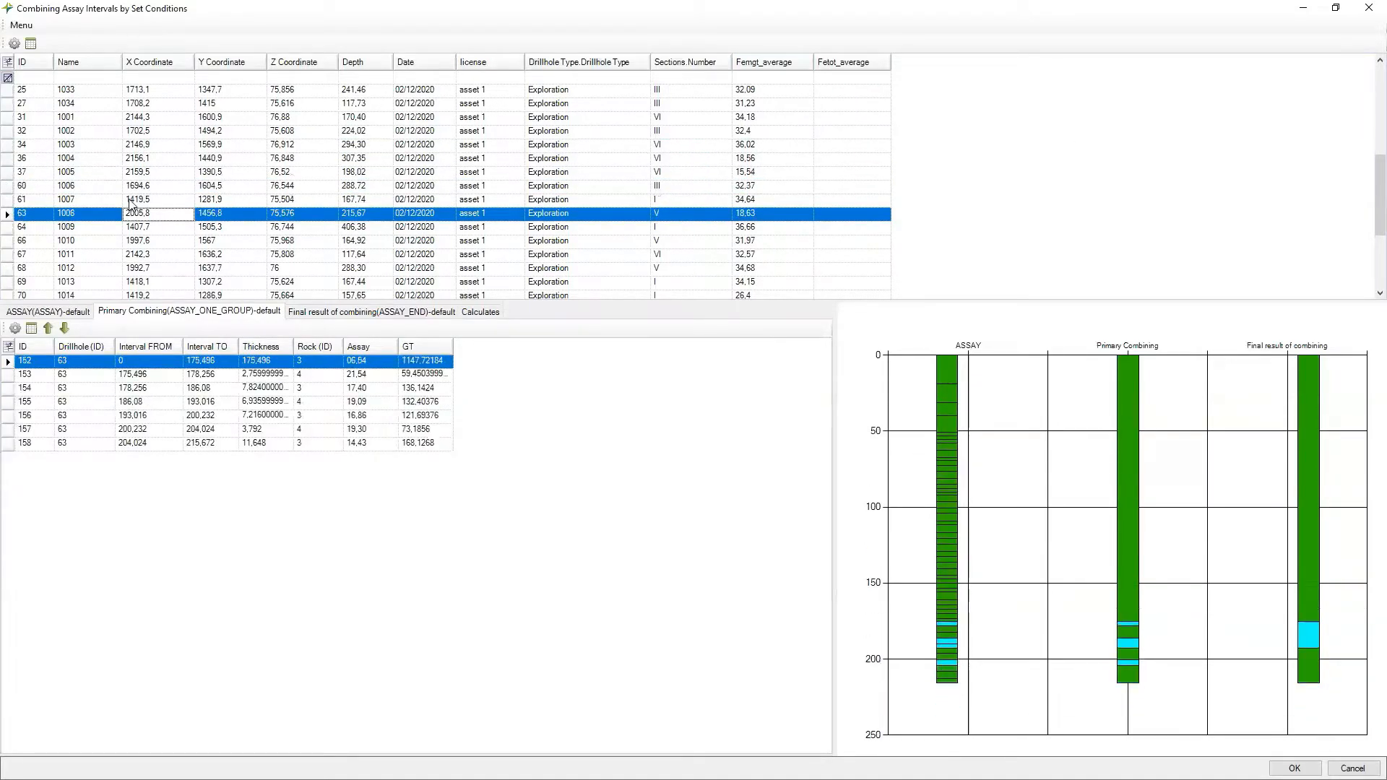
pyautogui.click(130, 203)
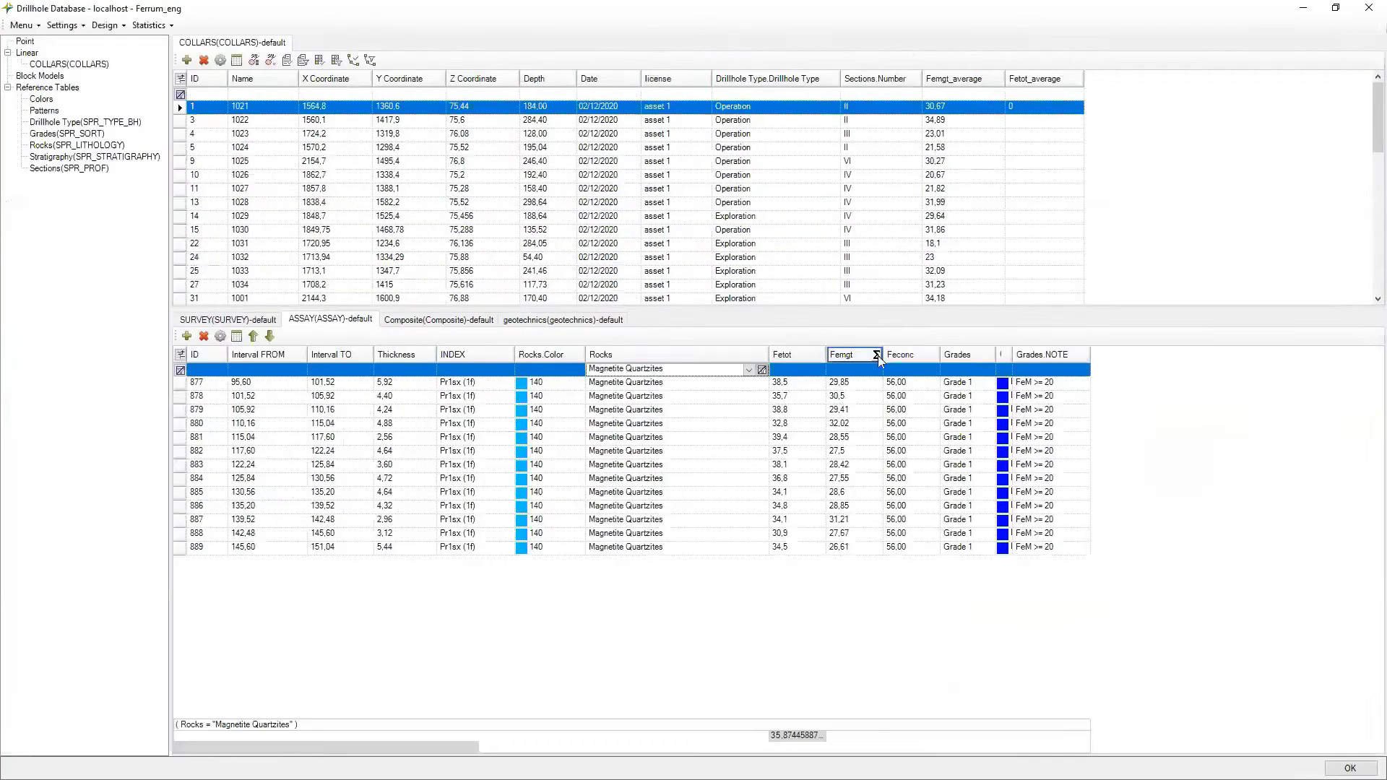
# Add an Average summary to the Femgt column of the ASSAY table filtered to Magnetite Quartzites.
pyautogui.click(877, 354)
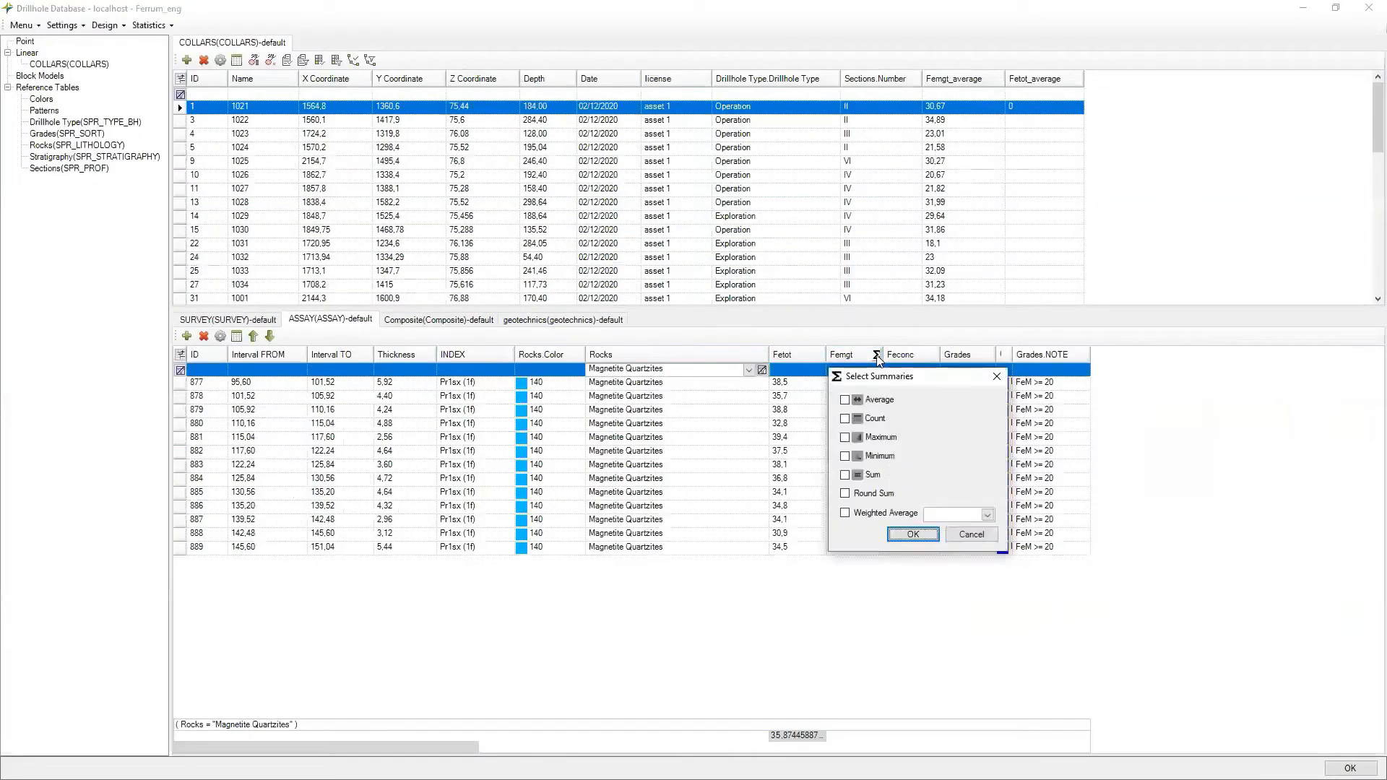
pyautogui.click(845, 400)
pyautogui.click(913, 534)
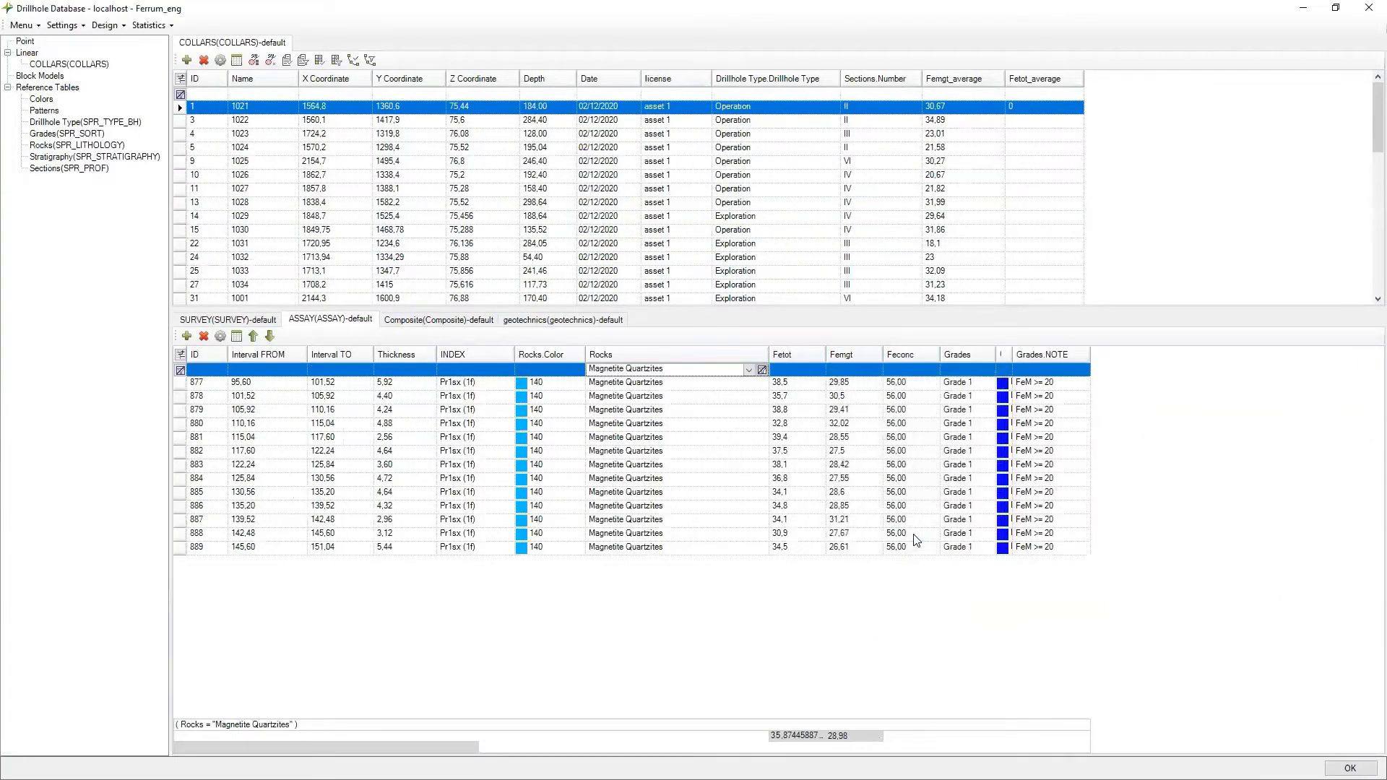
# Configure a parameter calculation of FeO(FE_O) as Weighted Average with Fetot_average as destination, and calculate it for the current drillhole.
pyautogui.click(287, 336)
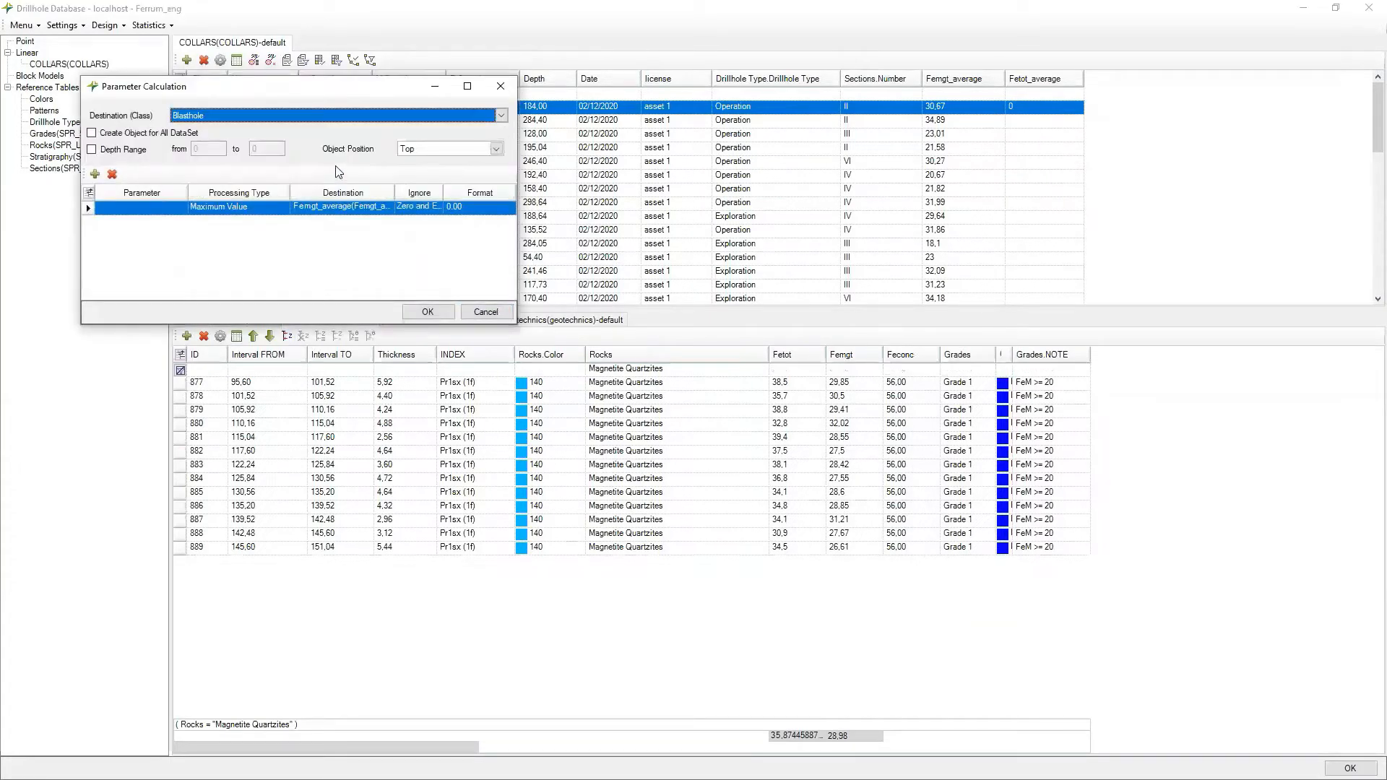
pyautogui.click(137, 208)
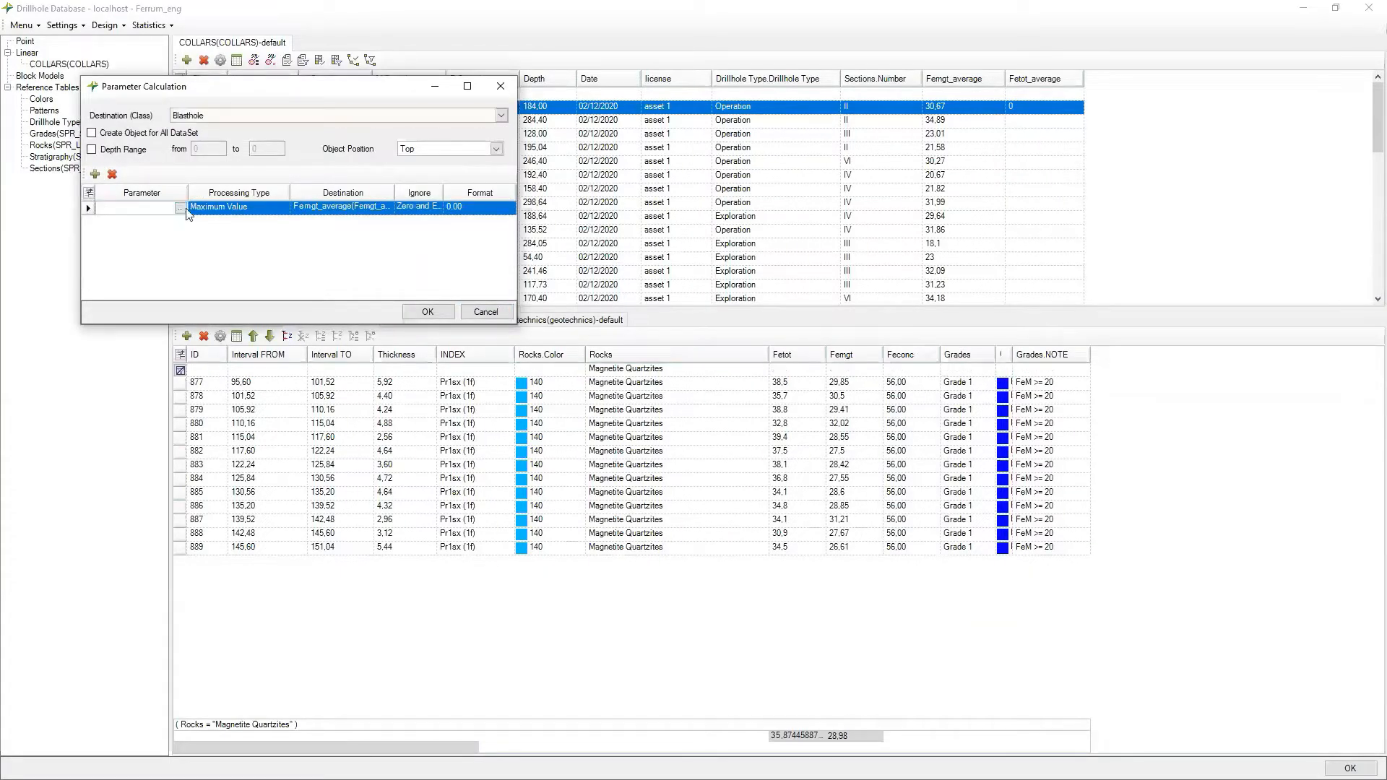
pyautogui.click(181, 208)
pyautogui.click(253, 210)
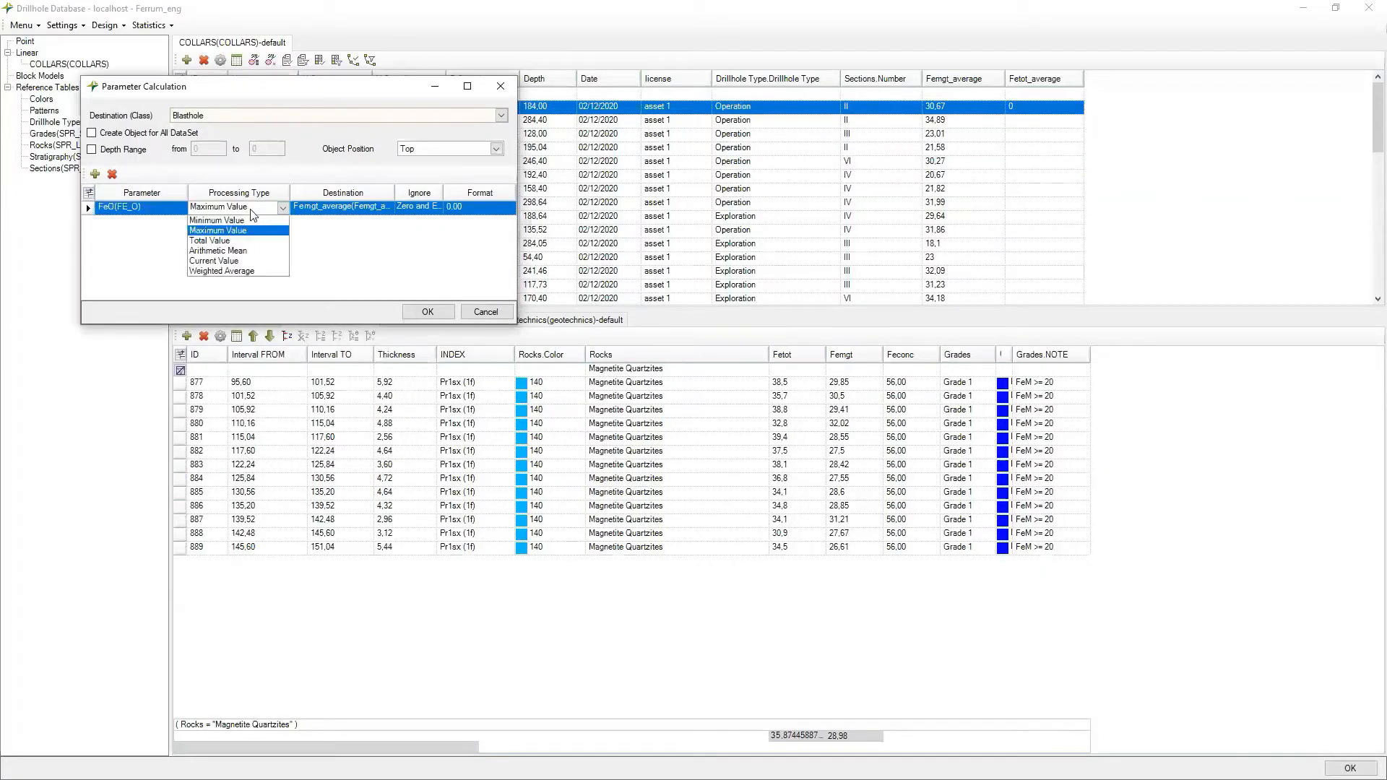
pyautogui.click(222, 271)
pyautogui.click(388, 208)
pyautogui.click(311, 293)
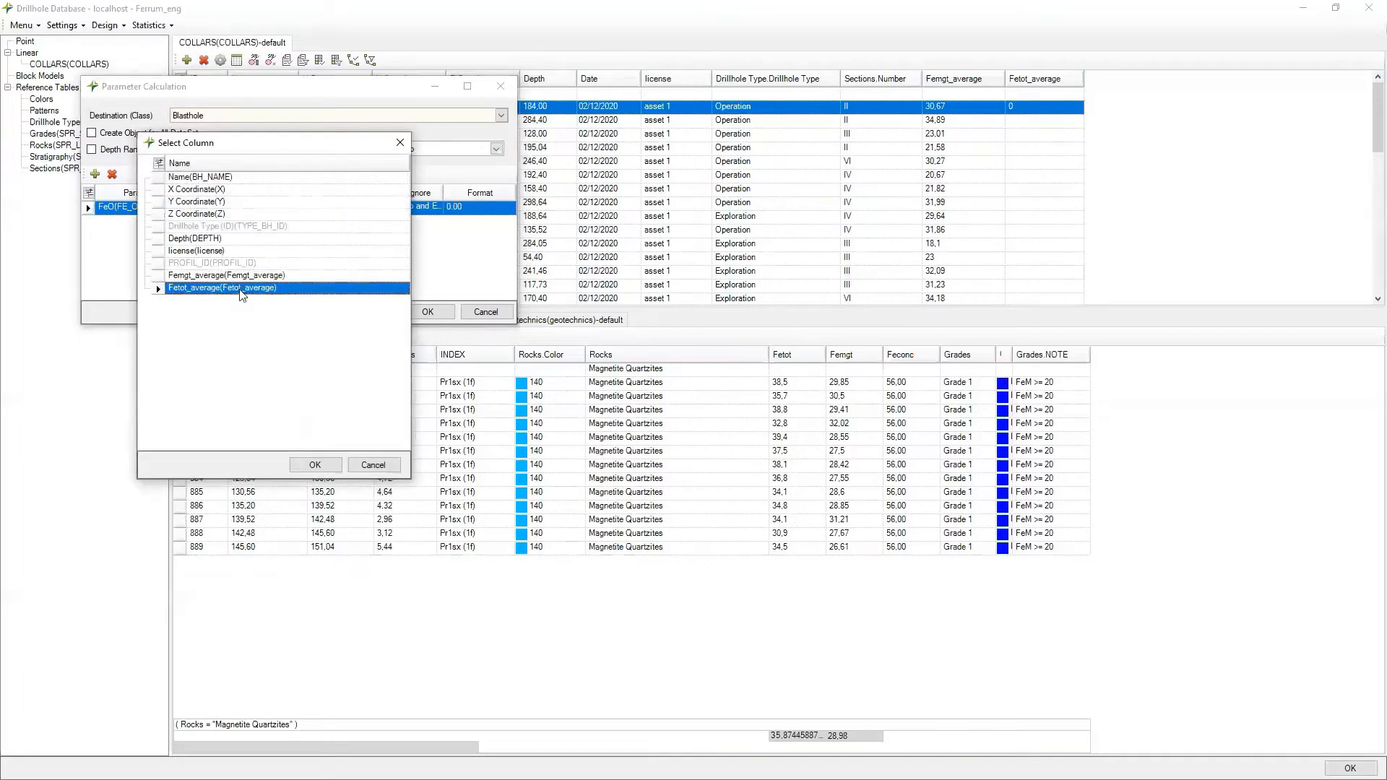
pyautogui.doubleClick(311, 293)
pyautogui.click(415, 209)
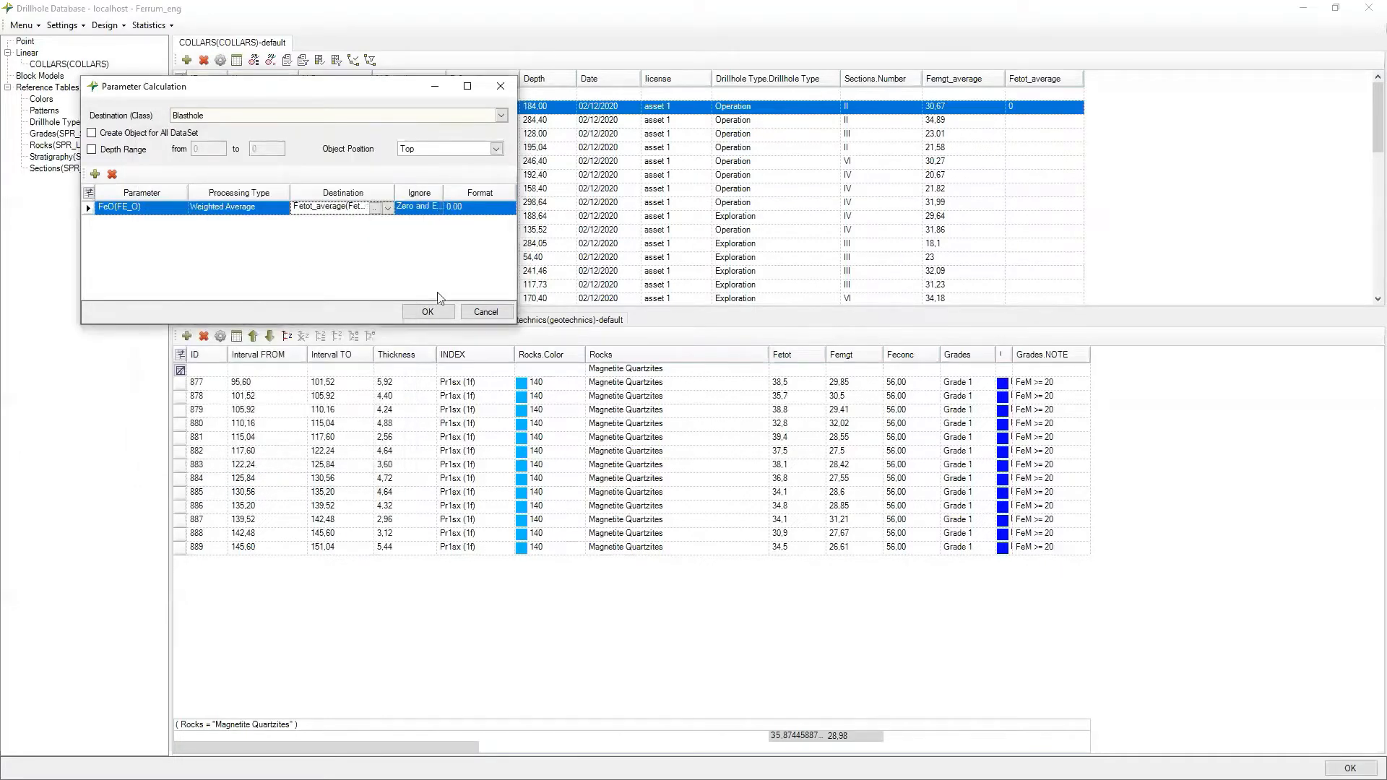
pyautogui.click(428, 311)
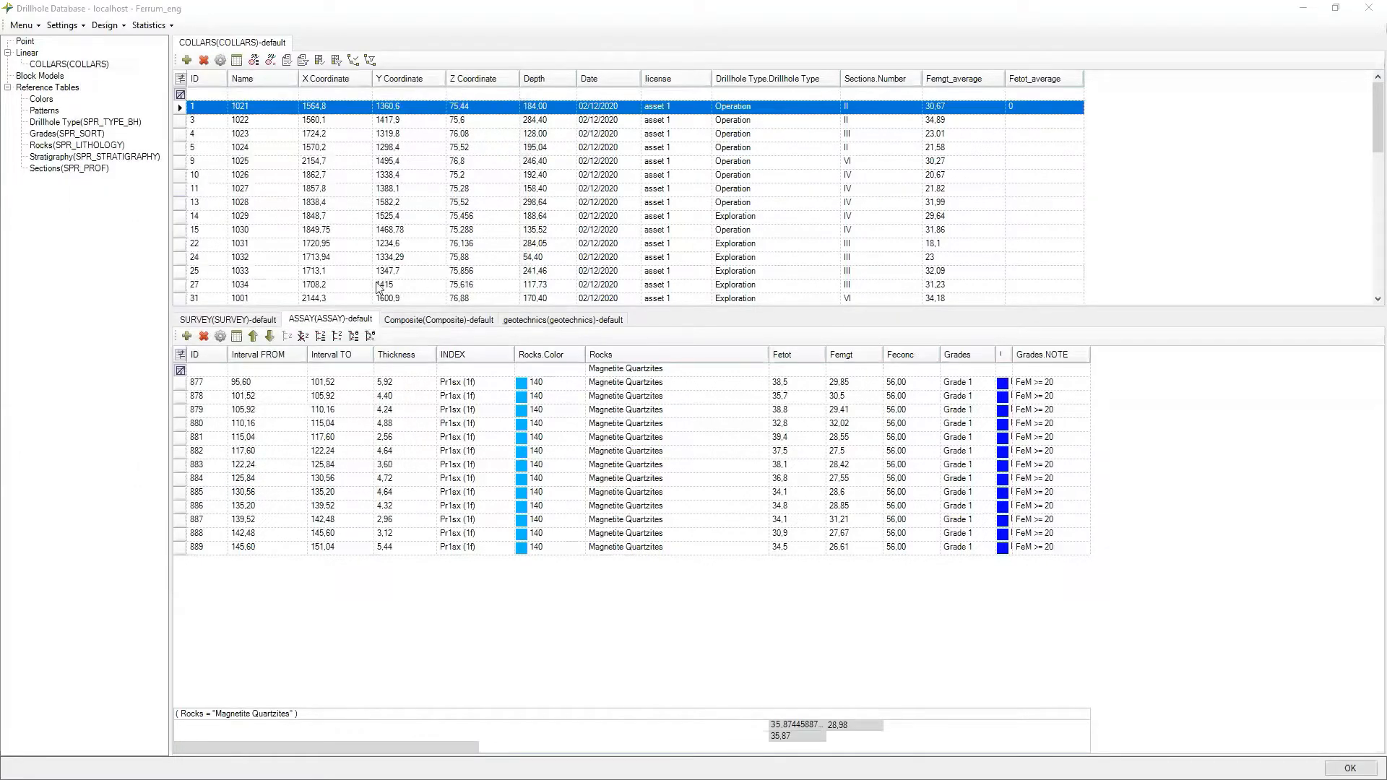
# Calculate Fetot_average for all drillholes and check the column for drillholes 1027 and 1028.
pyautogui.click(371, 338)
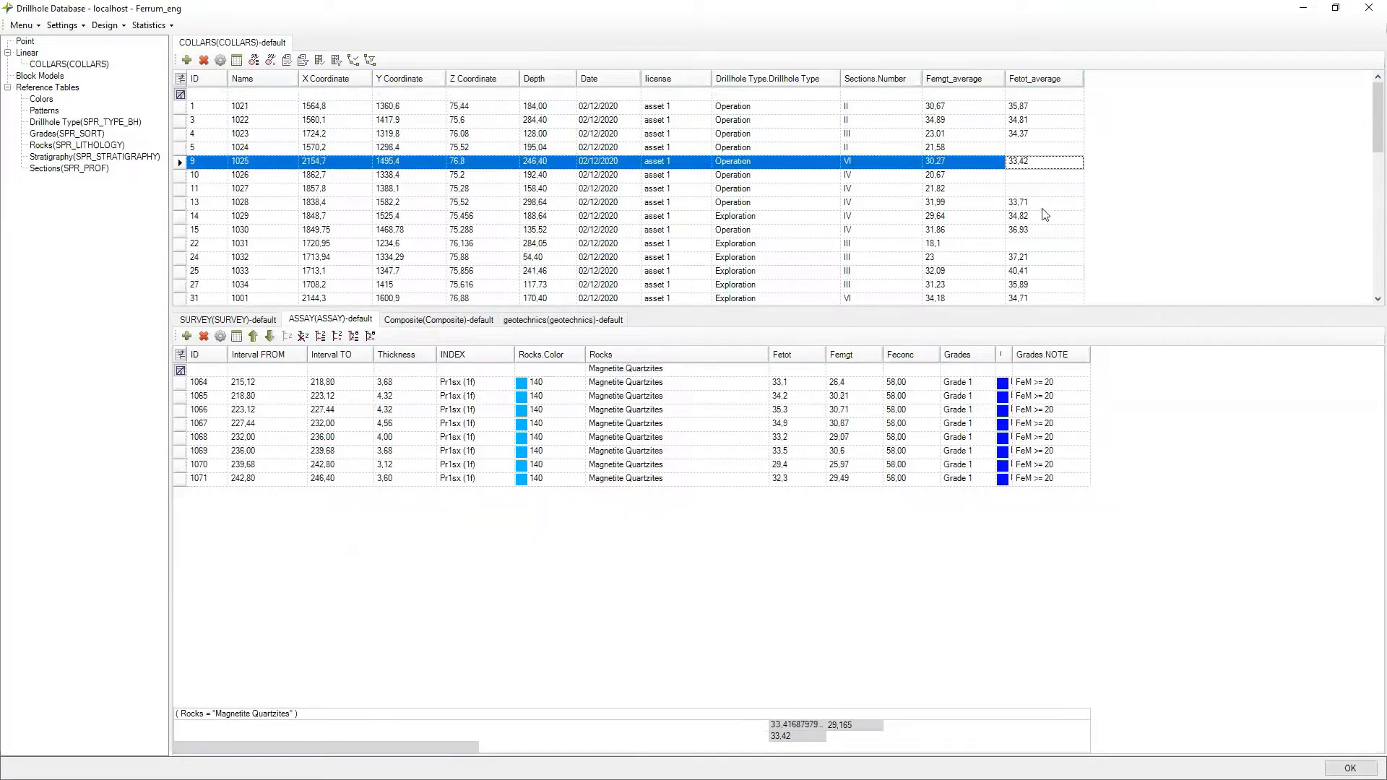
pyautogui.click(1039, 203)
pyautogui.click(1038, 189)
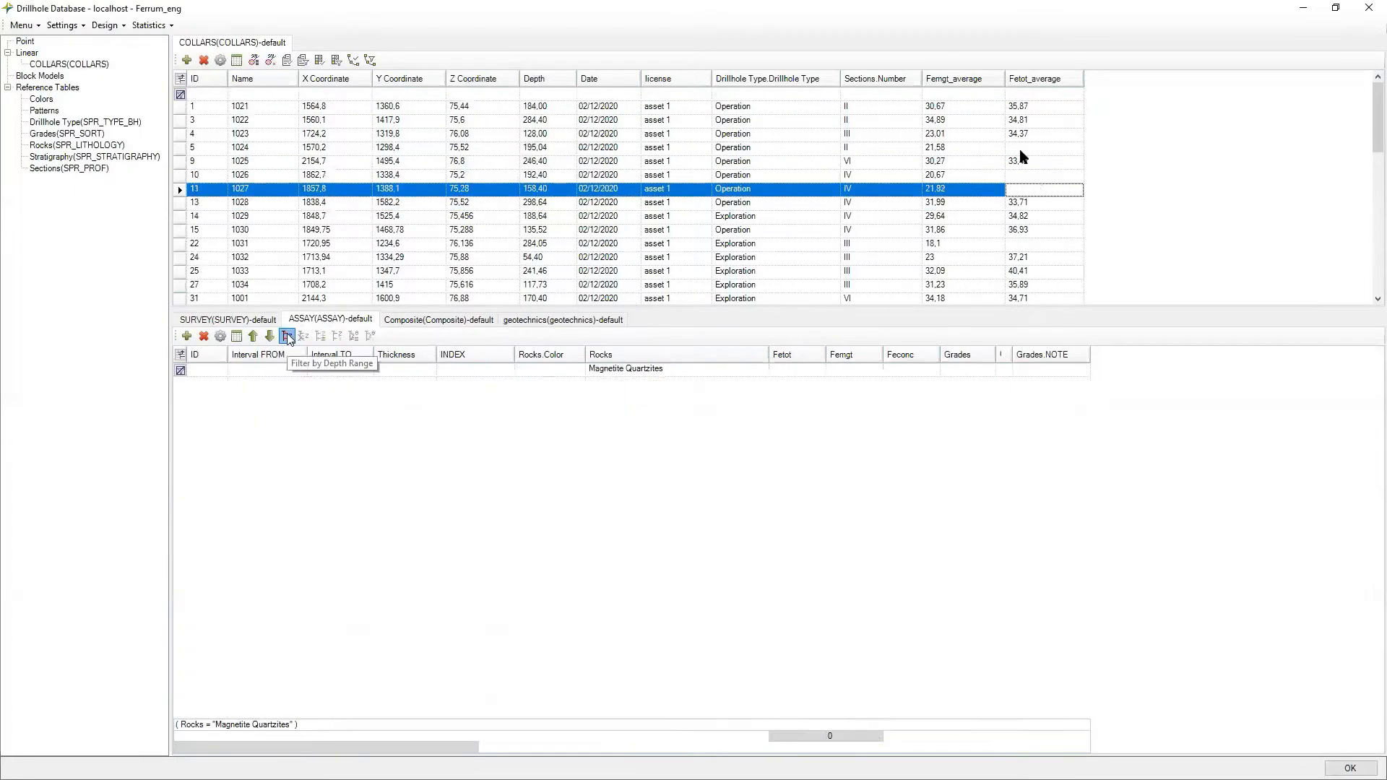
# Reopen the parameter calculation, set the destination of the FeO weighted average to Fe Total and review the Object Position options.
pyautogui.click(287, 336)
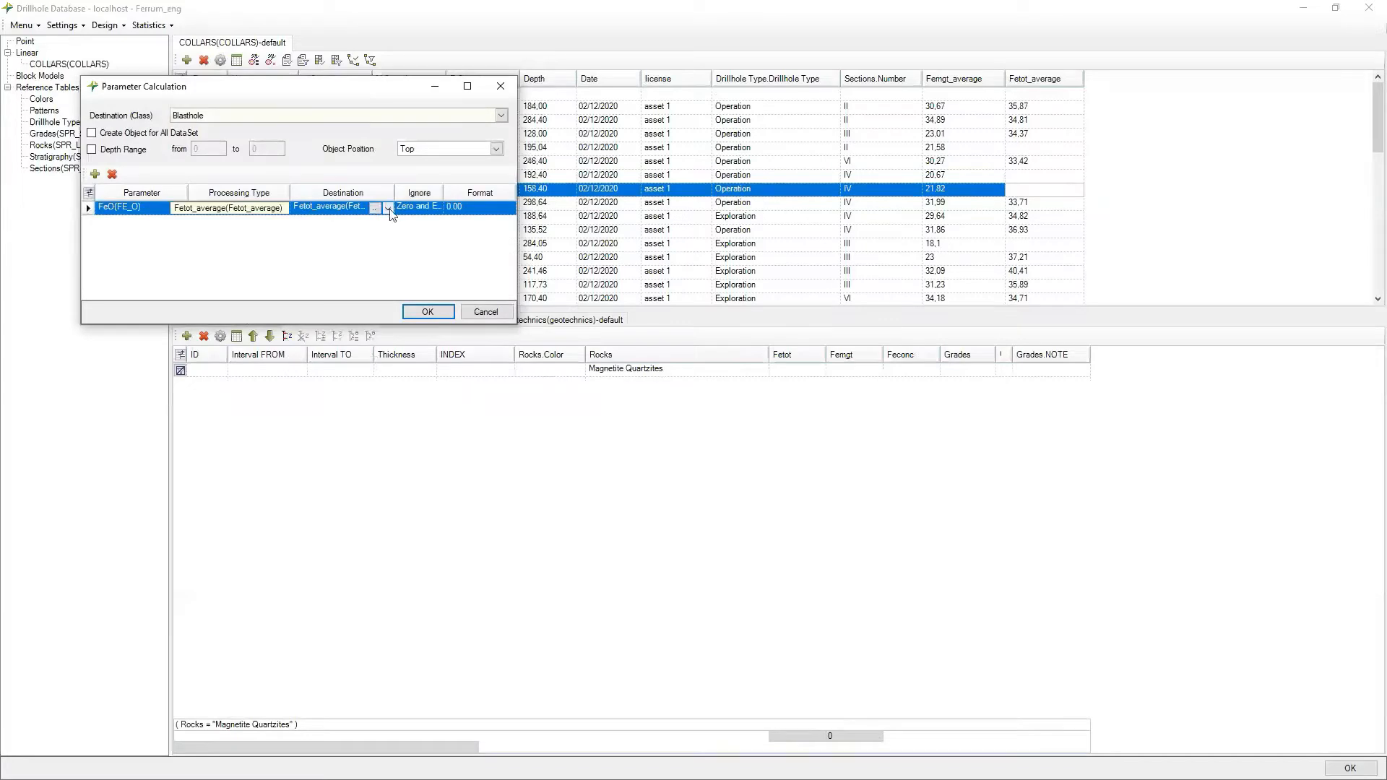
pyautogui.click(388, 208)
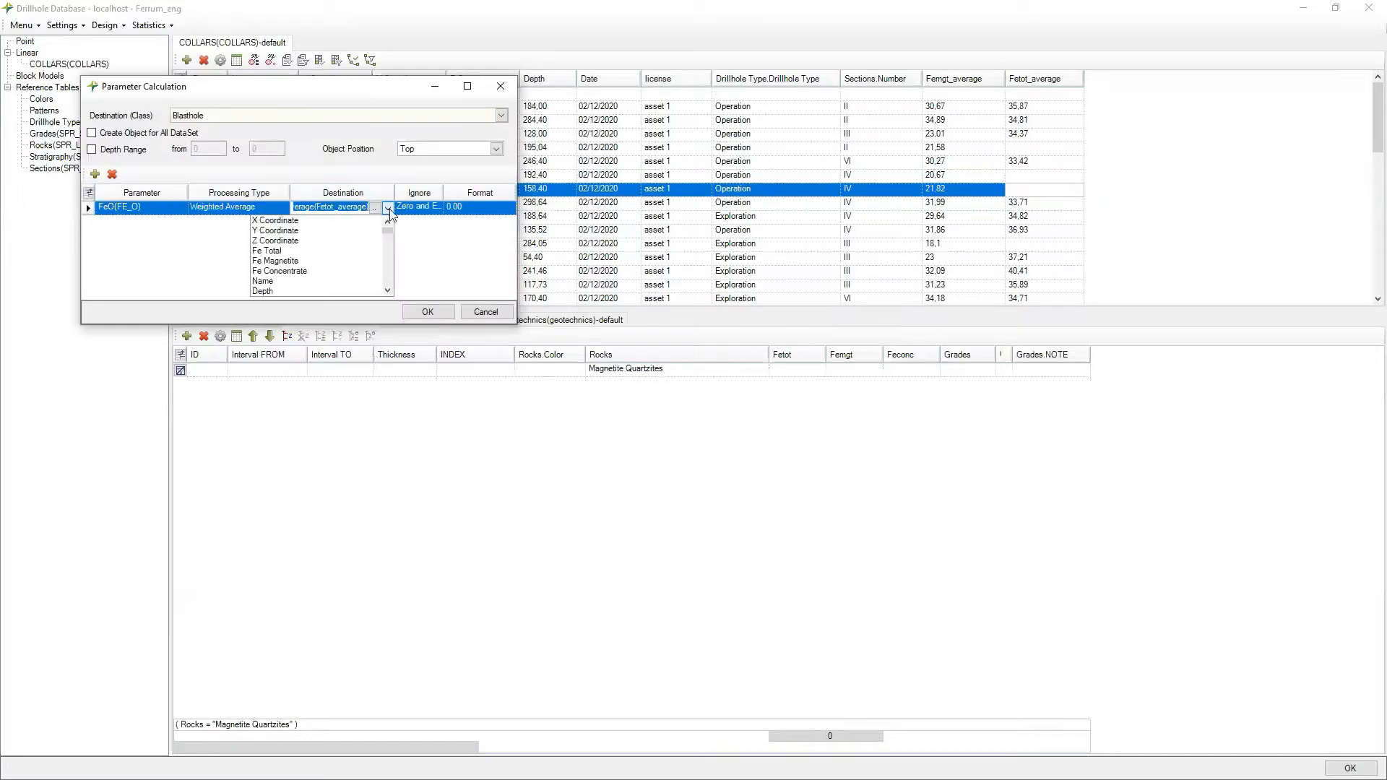
pyautogui.click(303, 251)
pyautogui.click(496, 149)
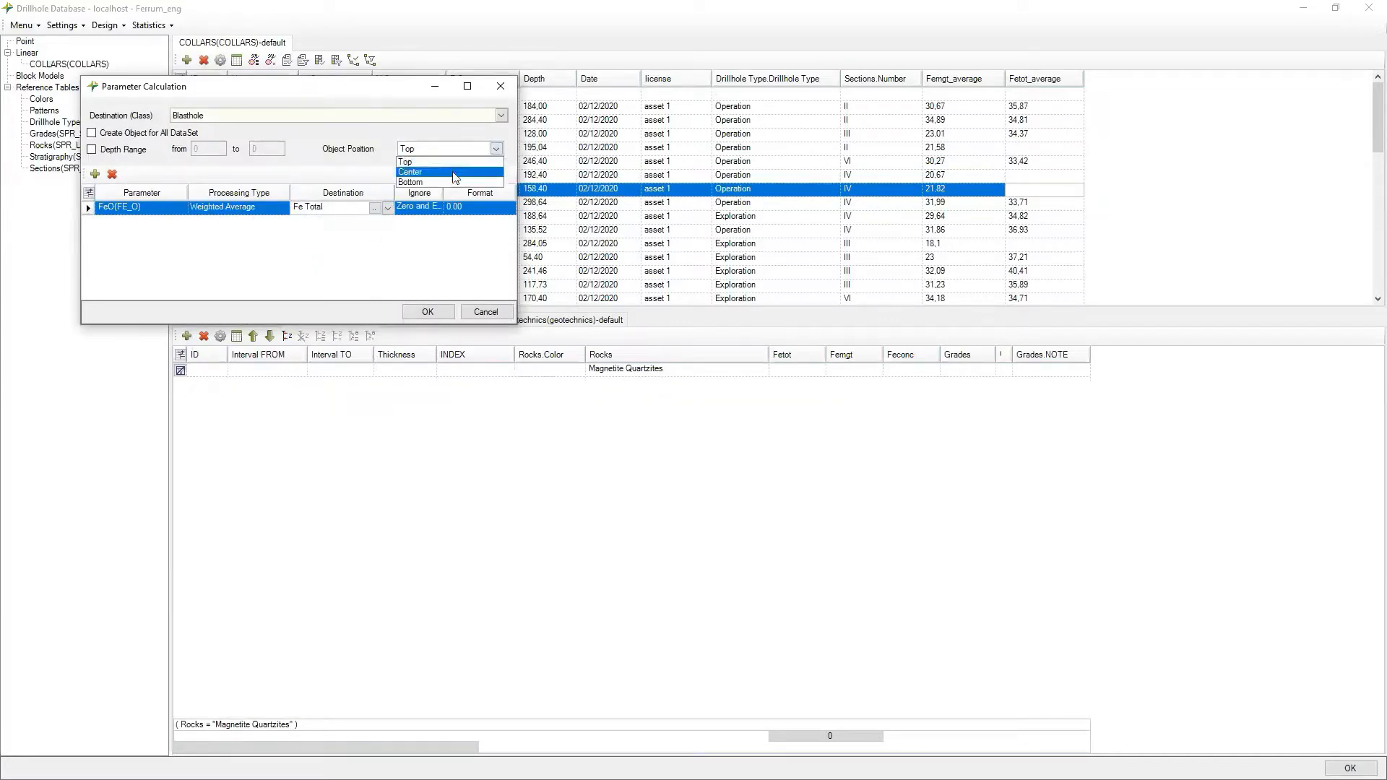
# Change the calculation to Interval from(FROM) with Current Value processing and Depth as destination, and create Blasthole objects for the drillholes.
pyautogui.click(184, 208)
pyautogui.click(189, 205)
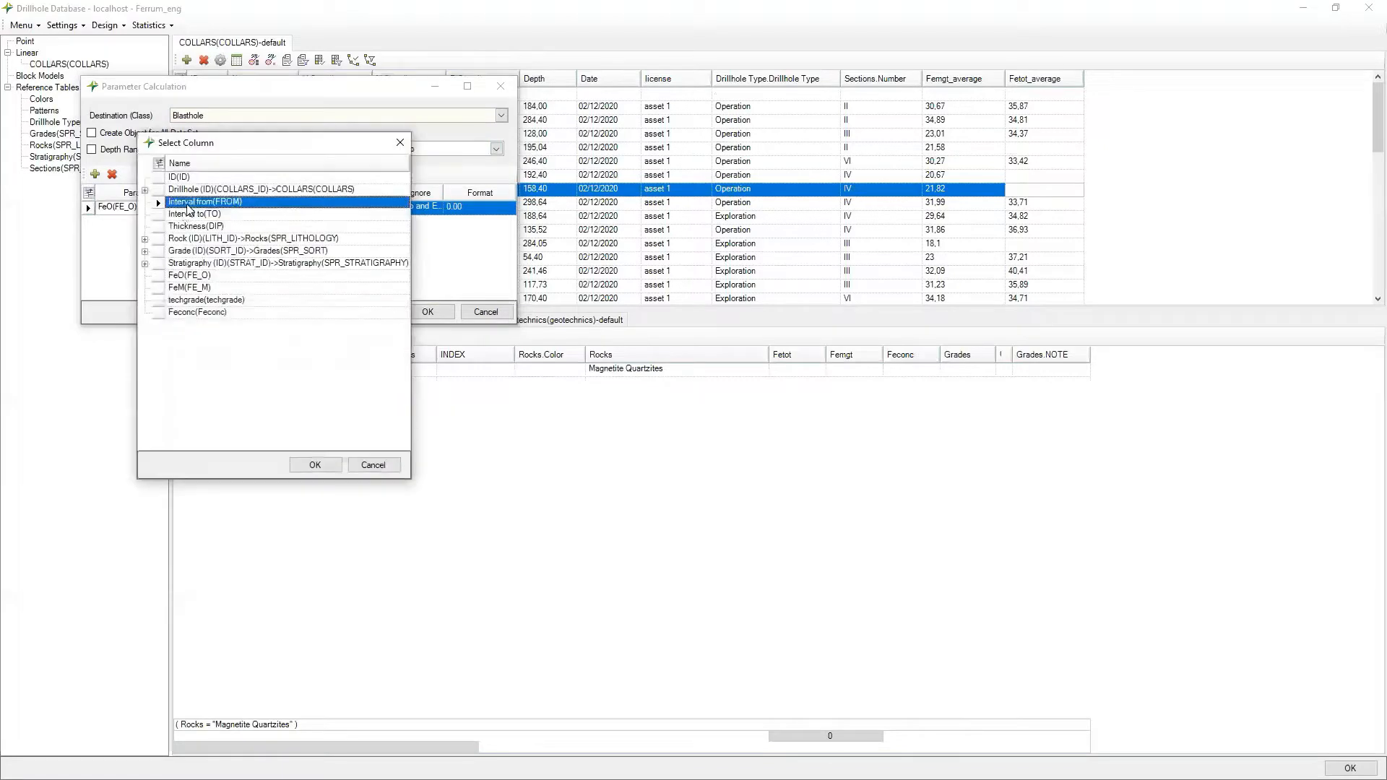
pyautogui.doubleClick(189, 205)
pyautogui.click(246, 207)
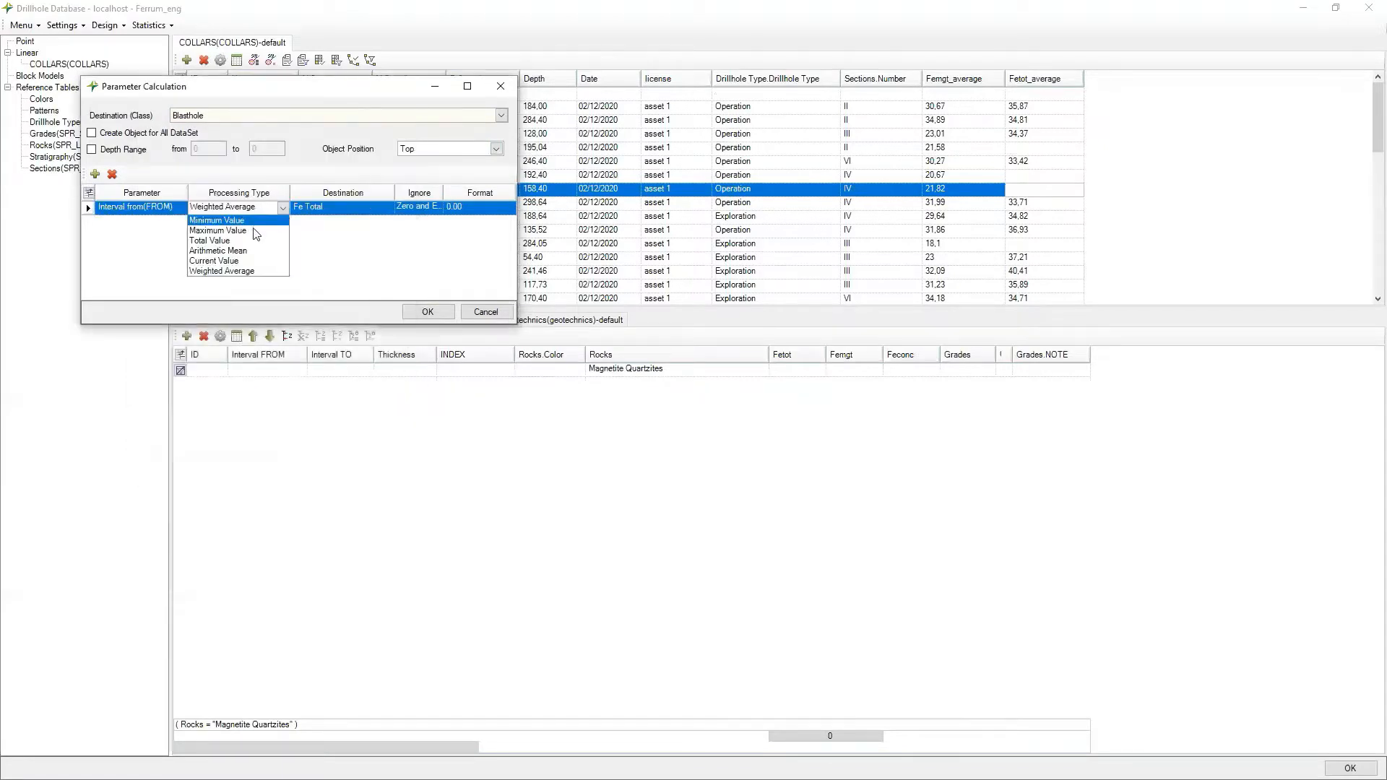
pyautogui.click(214, 260)
pyautogui.click(376, 208)
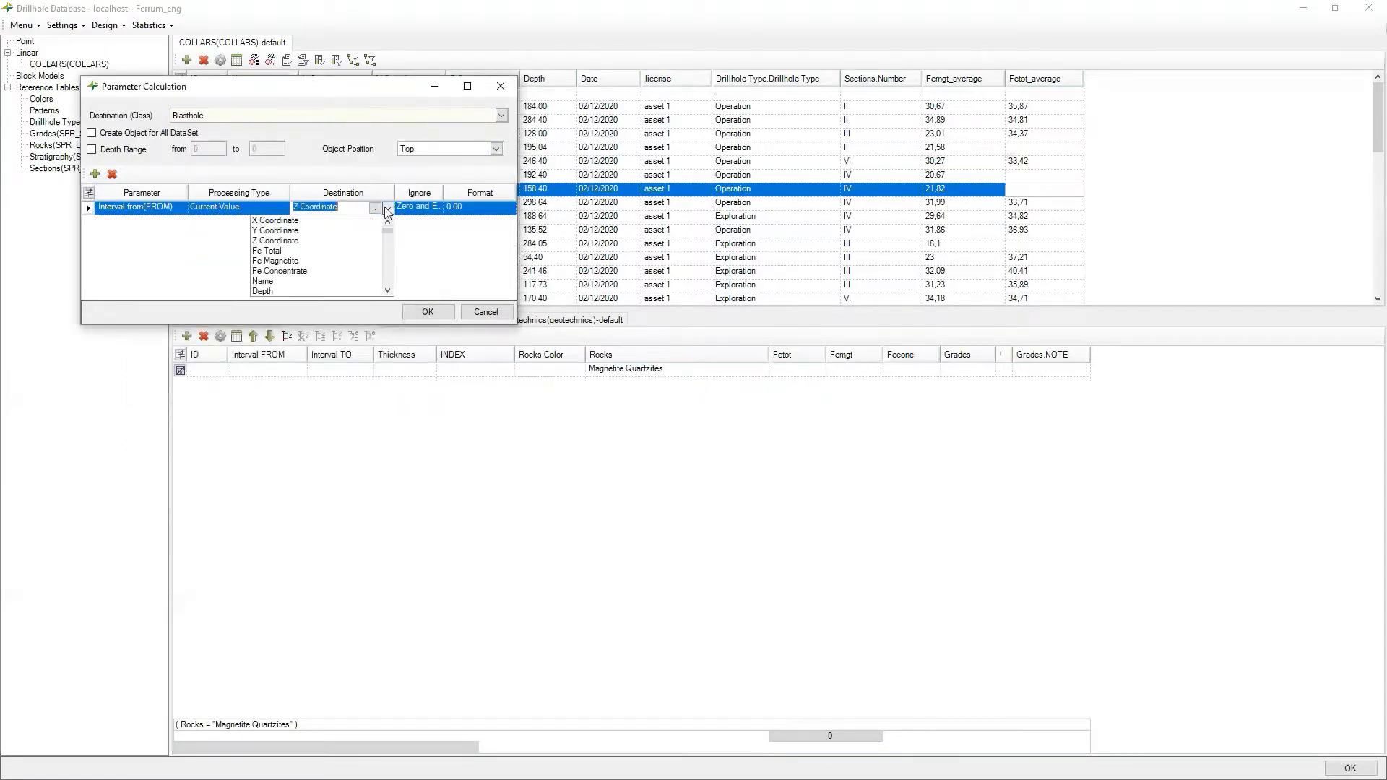
pyautogui.click(349, 291)
pyautogui.click(428, 311)
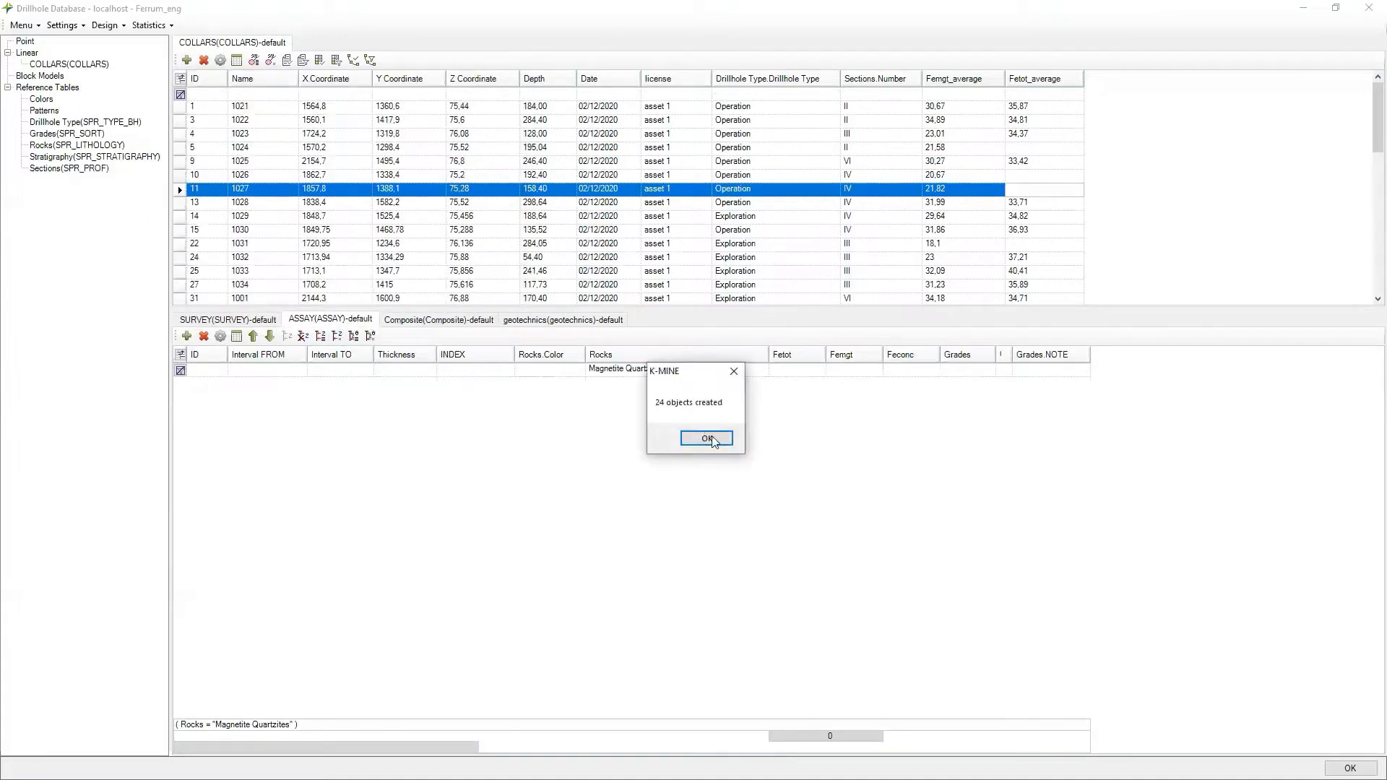
pyautogui.click(707, 439)
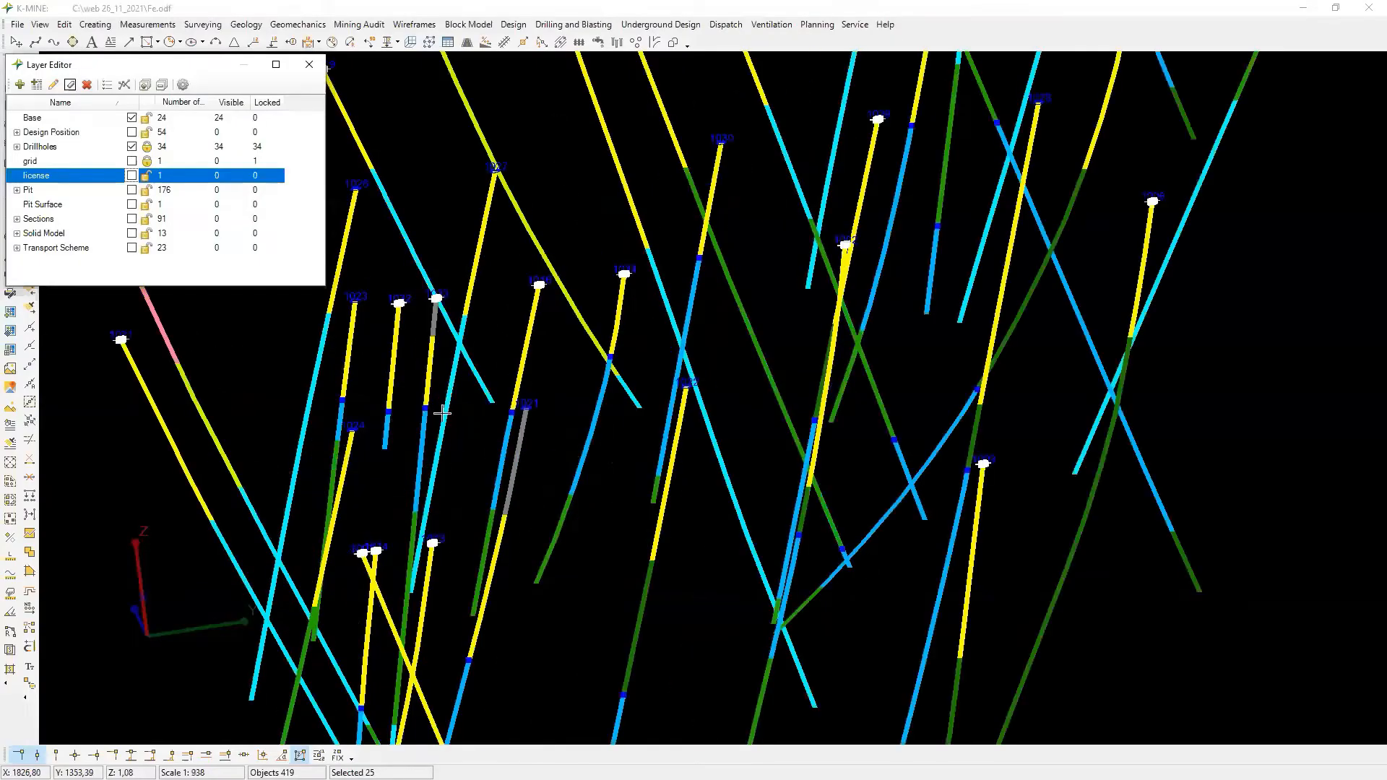
# Examine the created points along the drillholes in the 3D model, and hide the Drillholes layer to isolate the points.
pyautogui.scroll(4, 442, 412)
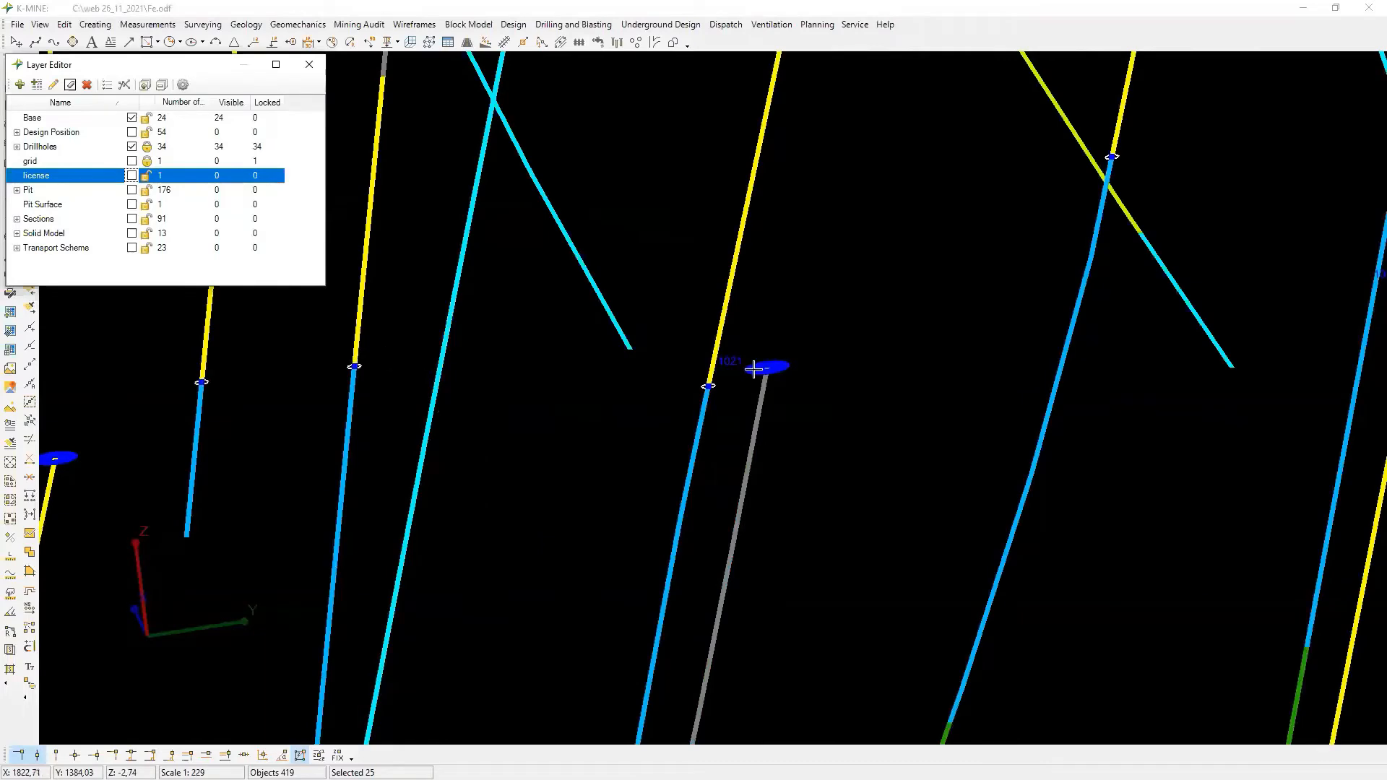
pyautogui.scroll(2, 712, 369)
pyautogui.scroll(-4, 712, 362)
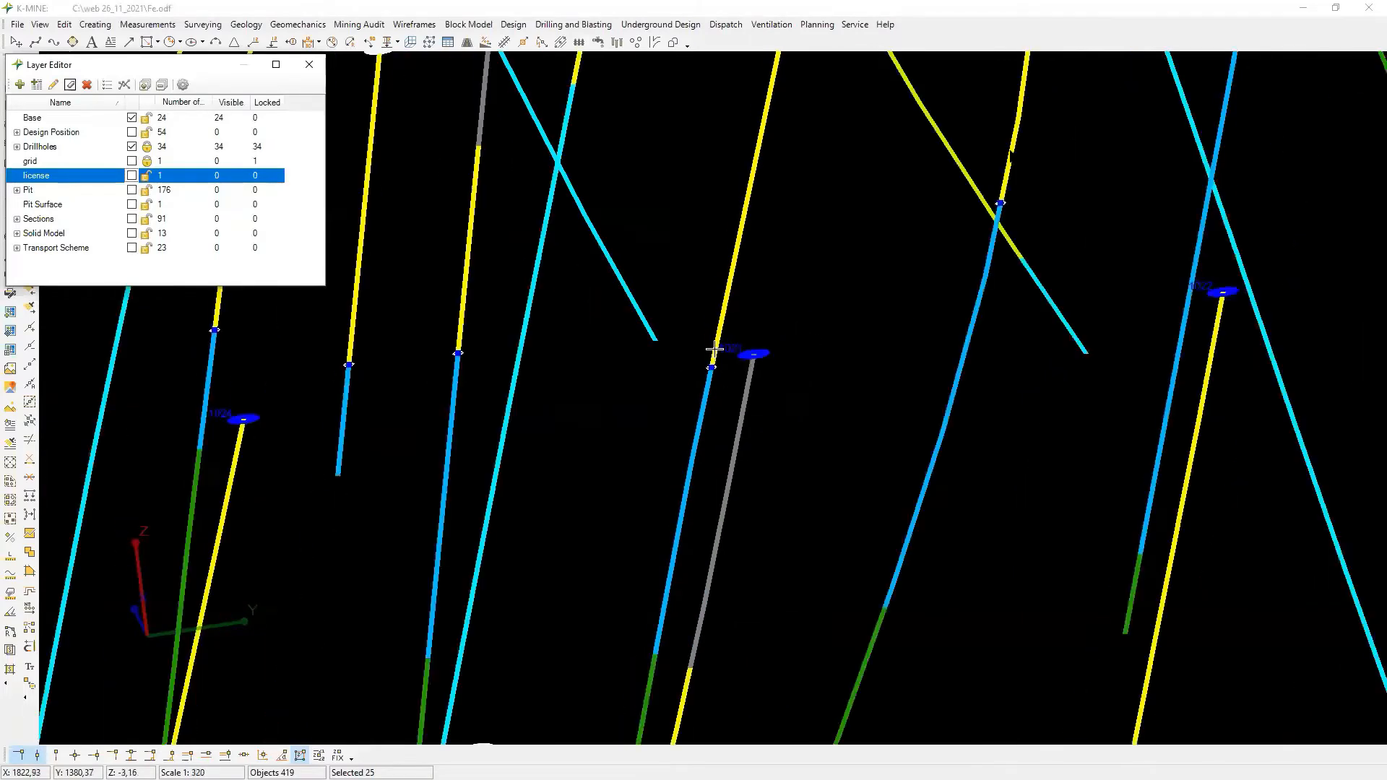
pyautogui.scroll(-5, 714, 349)
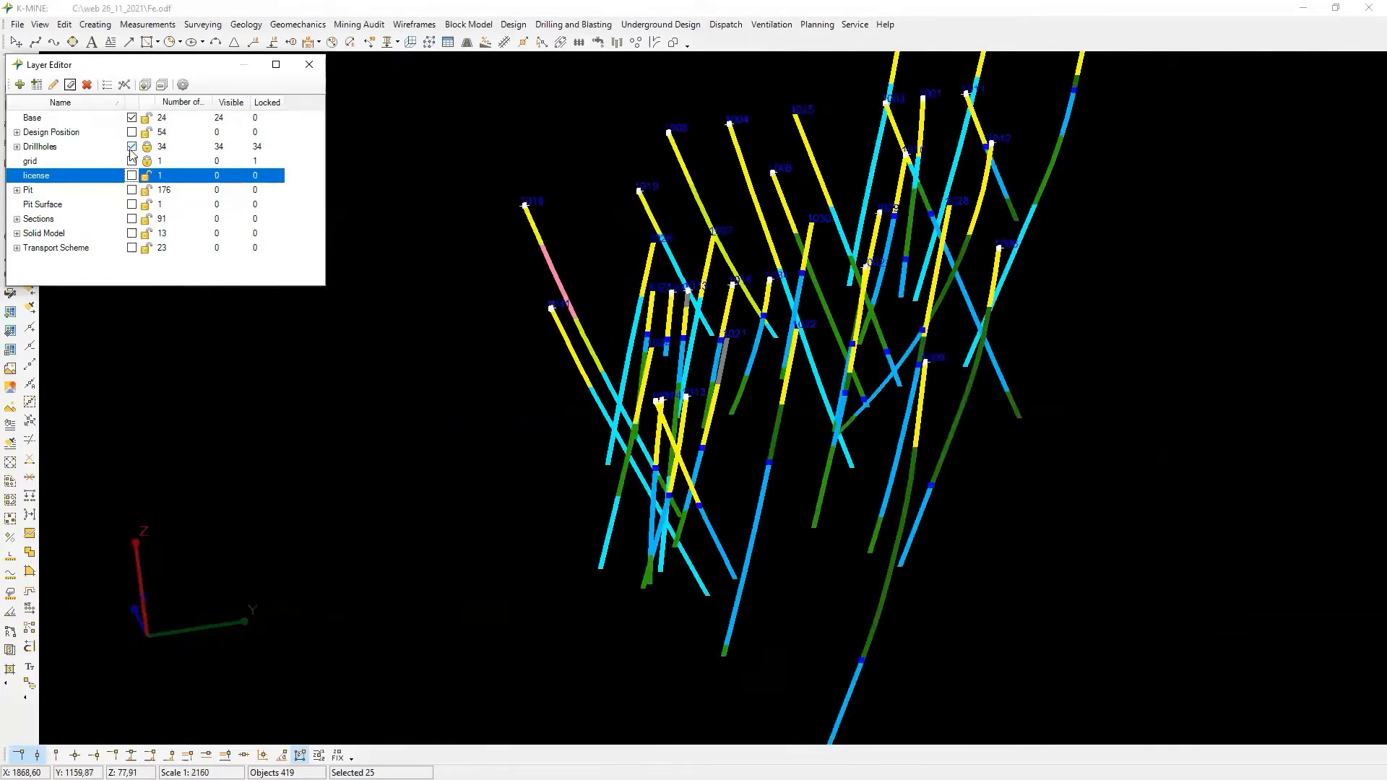
pyautogui.click(131, 147)
pyautogui.moveTo(578, 405); pyautogui.dragTo(410, 345, button='middle')
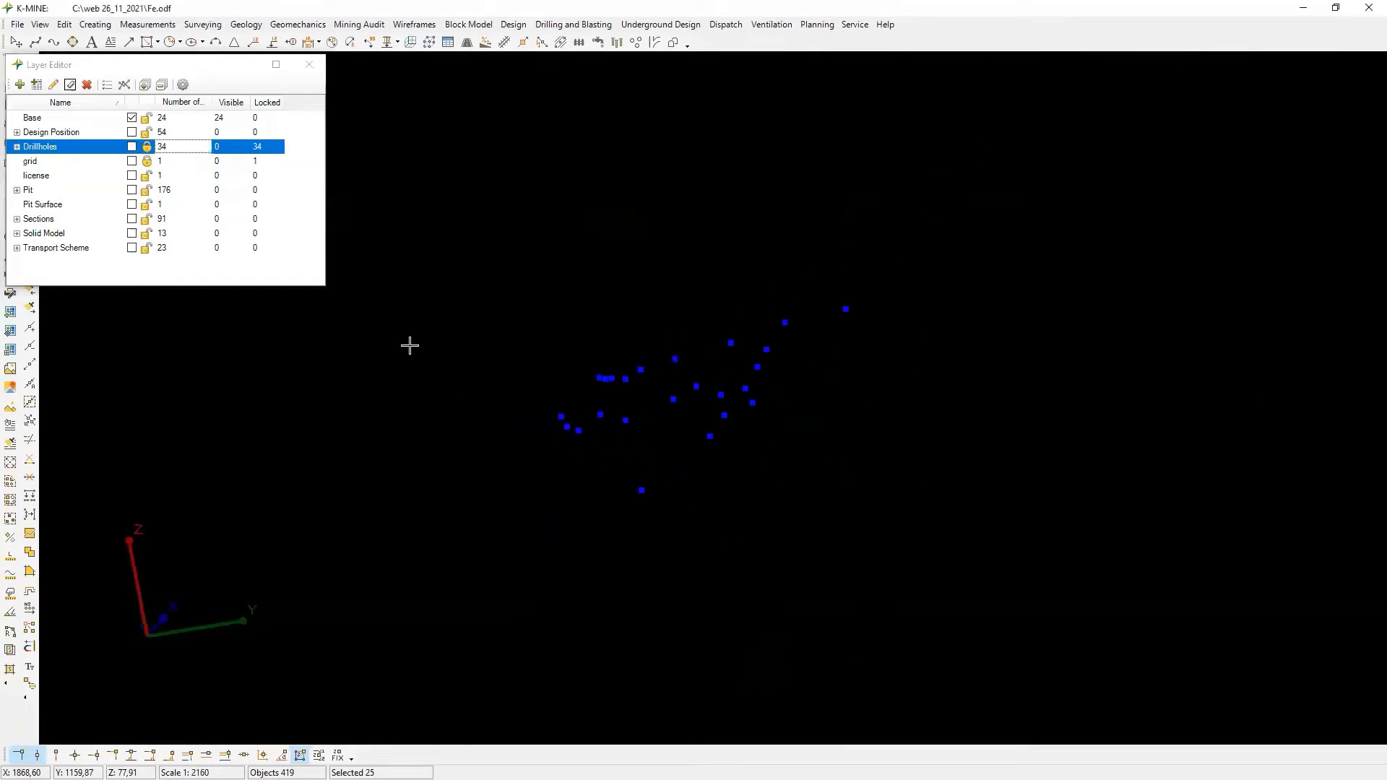
# Expand the Sections layer down to the Fills of section I and show all layers named Pr1sx (1f).
pyautogui.click(17, 219)
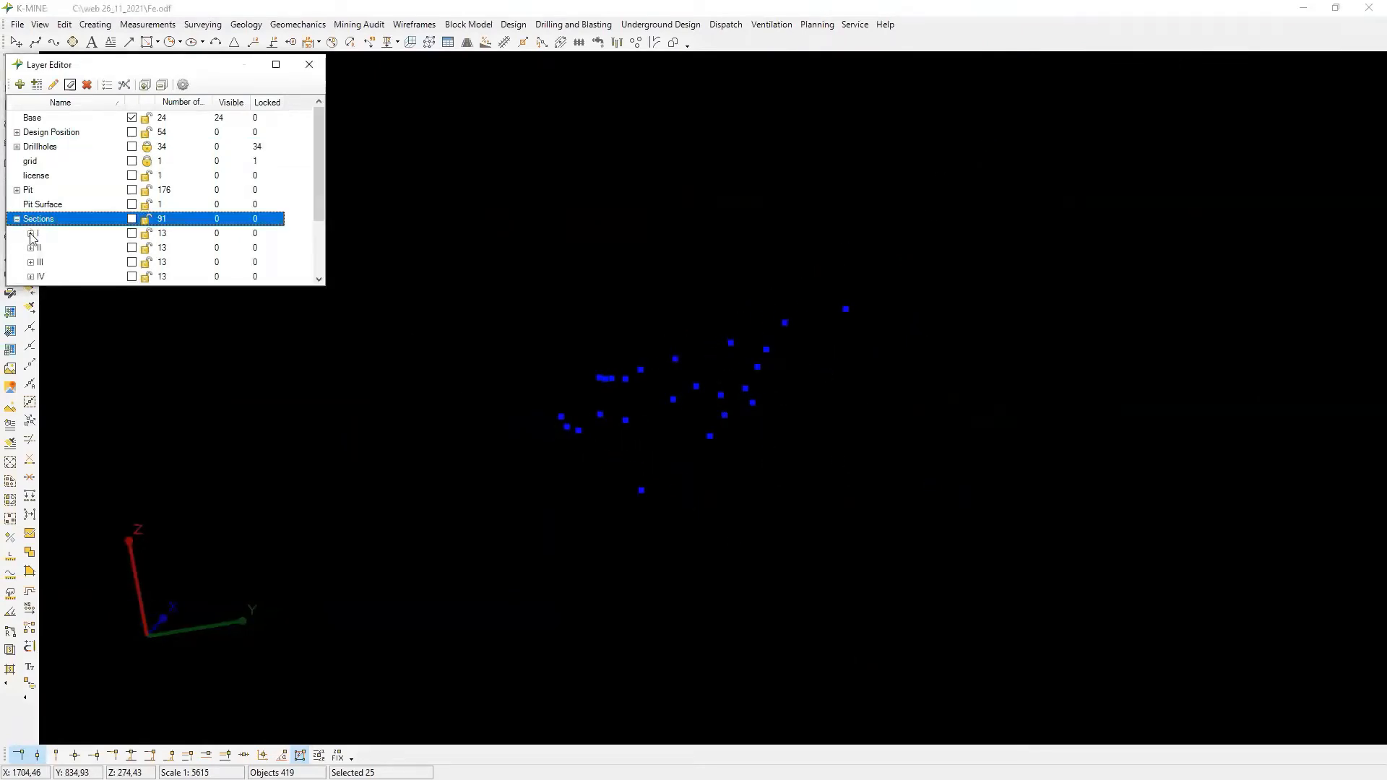
pyautogui.click(32, 234)
pyautogui.click(44, 248)
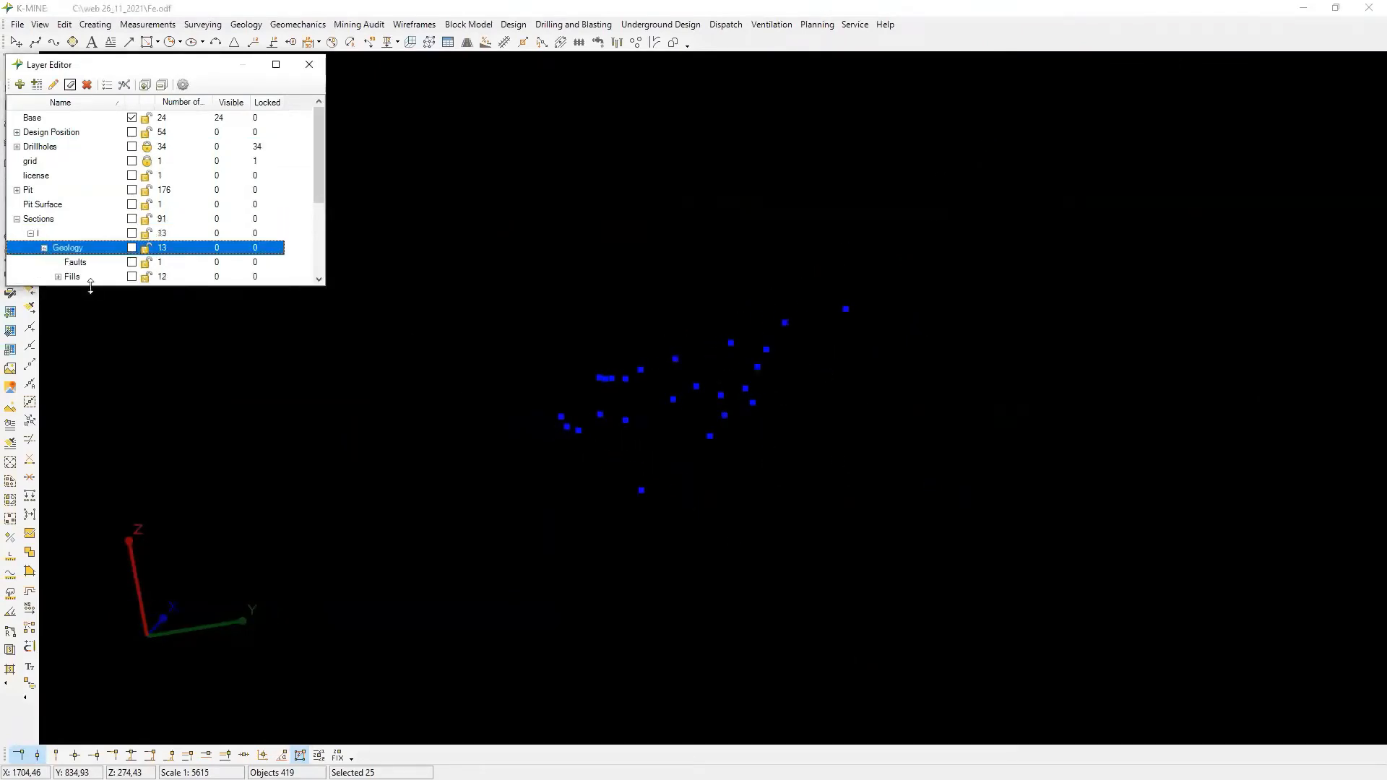
pyautogui.moveTo(90, 287); pyautogui.dragTo(143, 432)
pyautogui.click(57, 277)
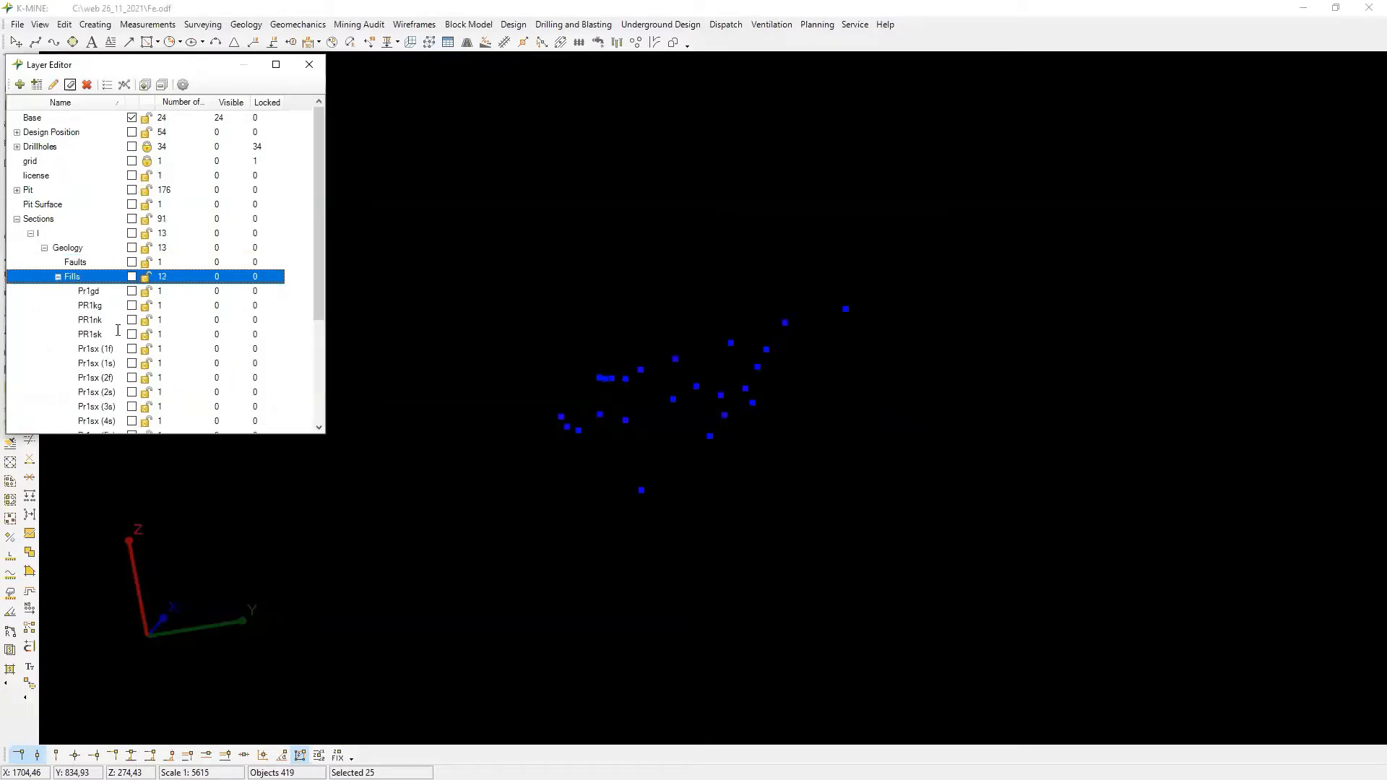
pyautogui.scroll(-2, 117, 333)
pyautogui.rightClick(104, 292)
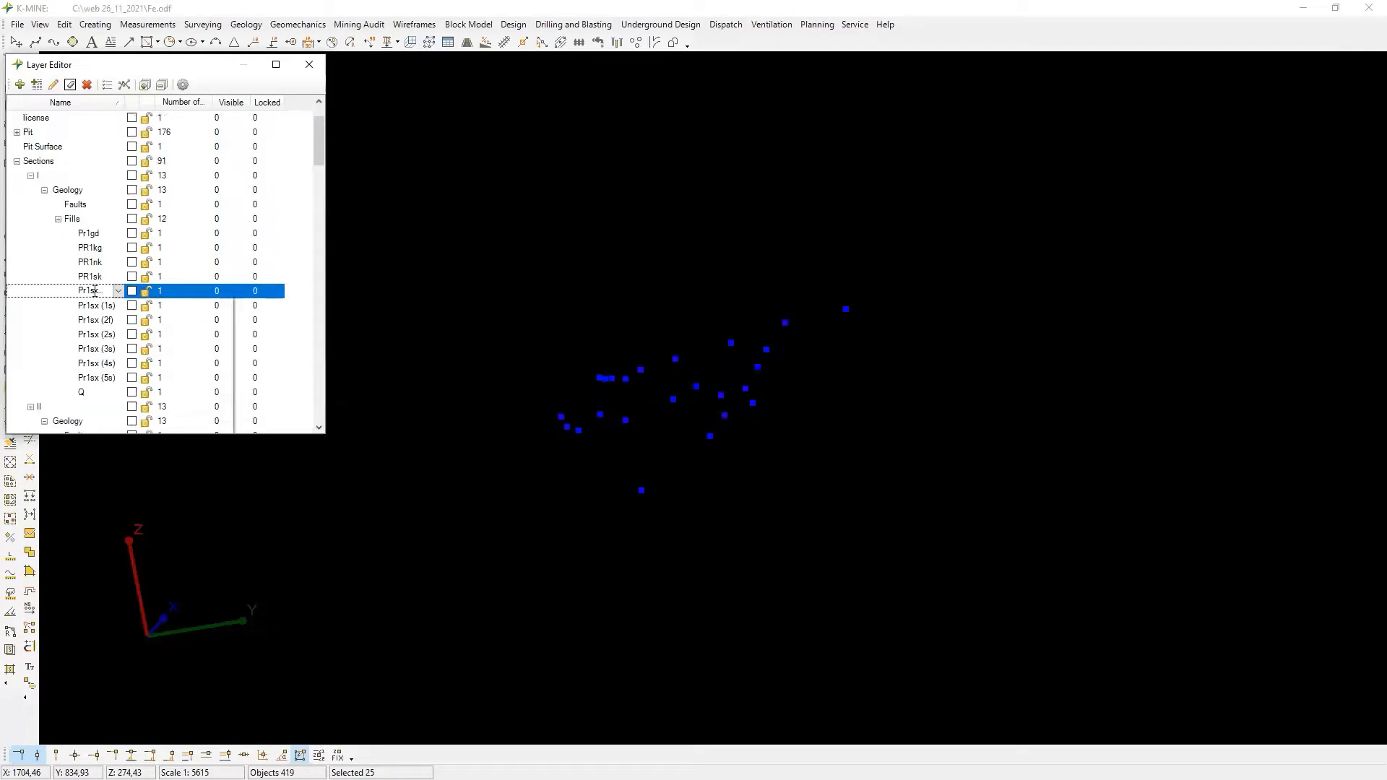
pyautogui.rightClick(94, 291)
pyautogui.moveTo(176, 351)
pyautogui.click(261, 362)
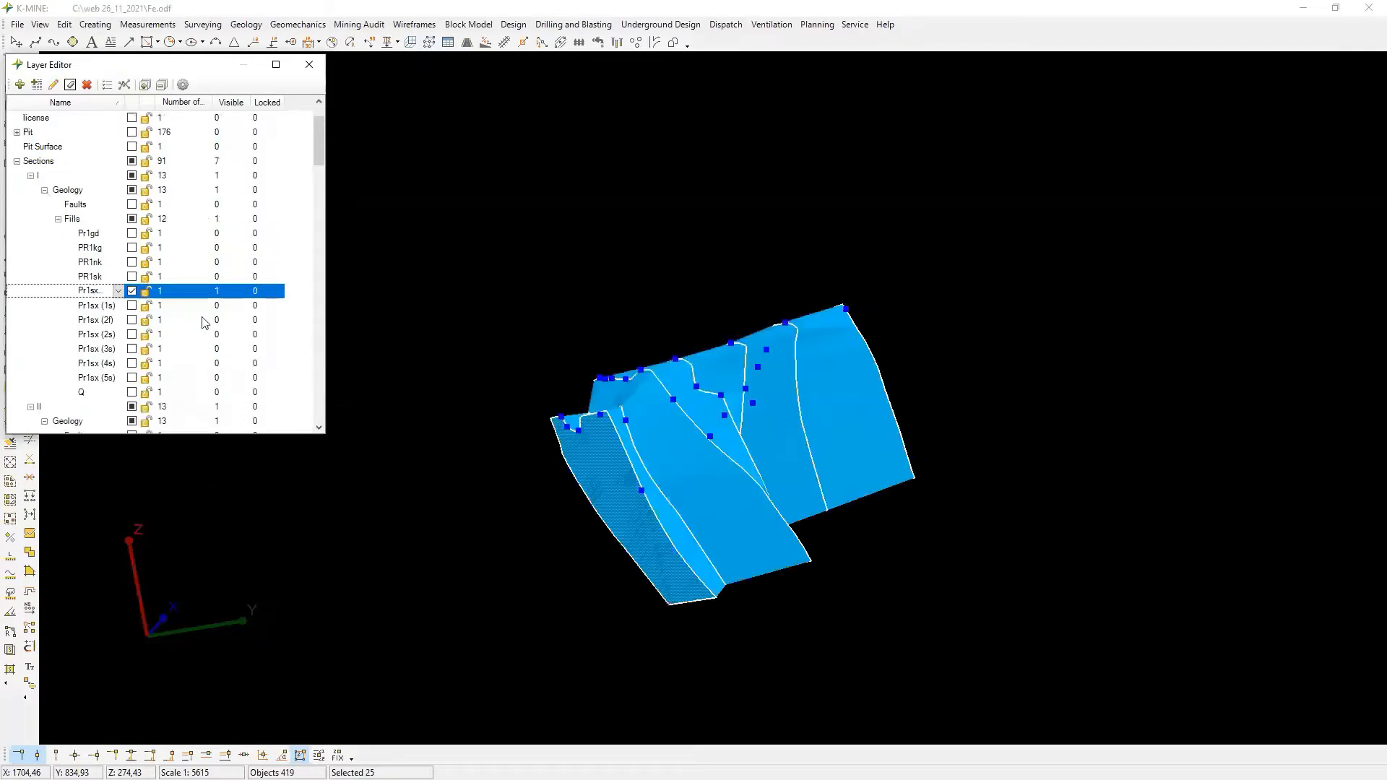
# Inspect the points against the Pr1sx (1f) body, collapse the layer tree and toggle the visibility of the Solid Model layer.
pyautogui.moveTo(503, 340); pyautogui.dragTo(518, 384, button='middle')
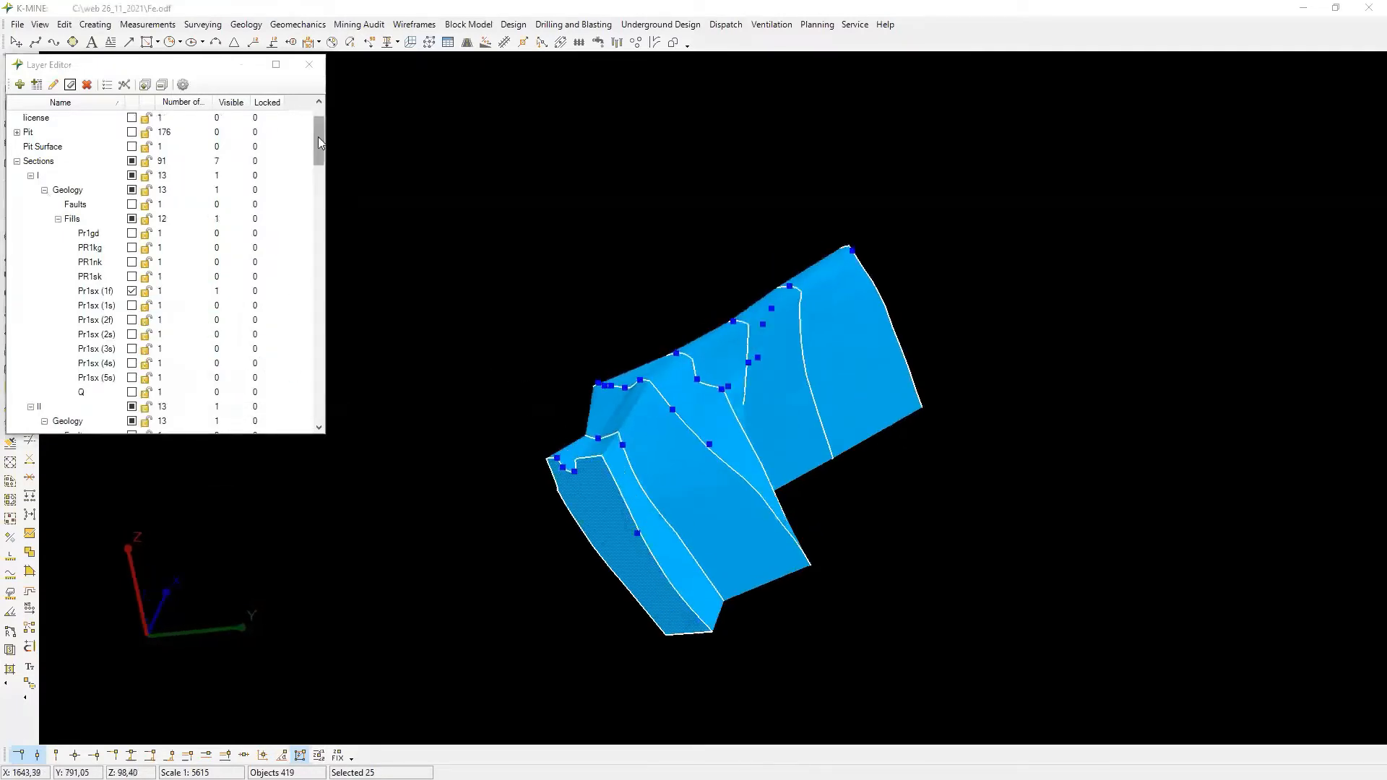
pyautogui.click(162, 85)
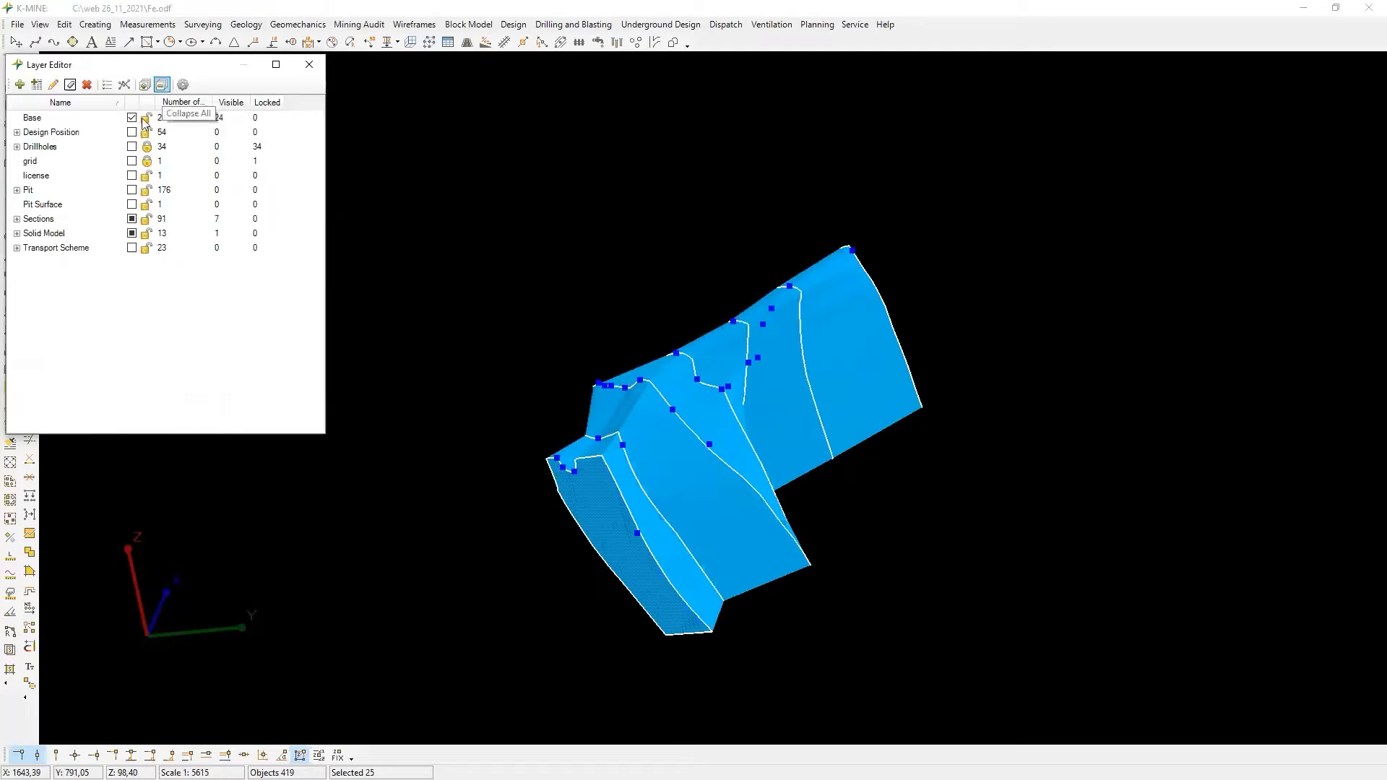
pyautogui.click(131, 233)
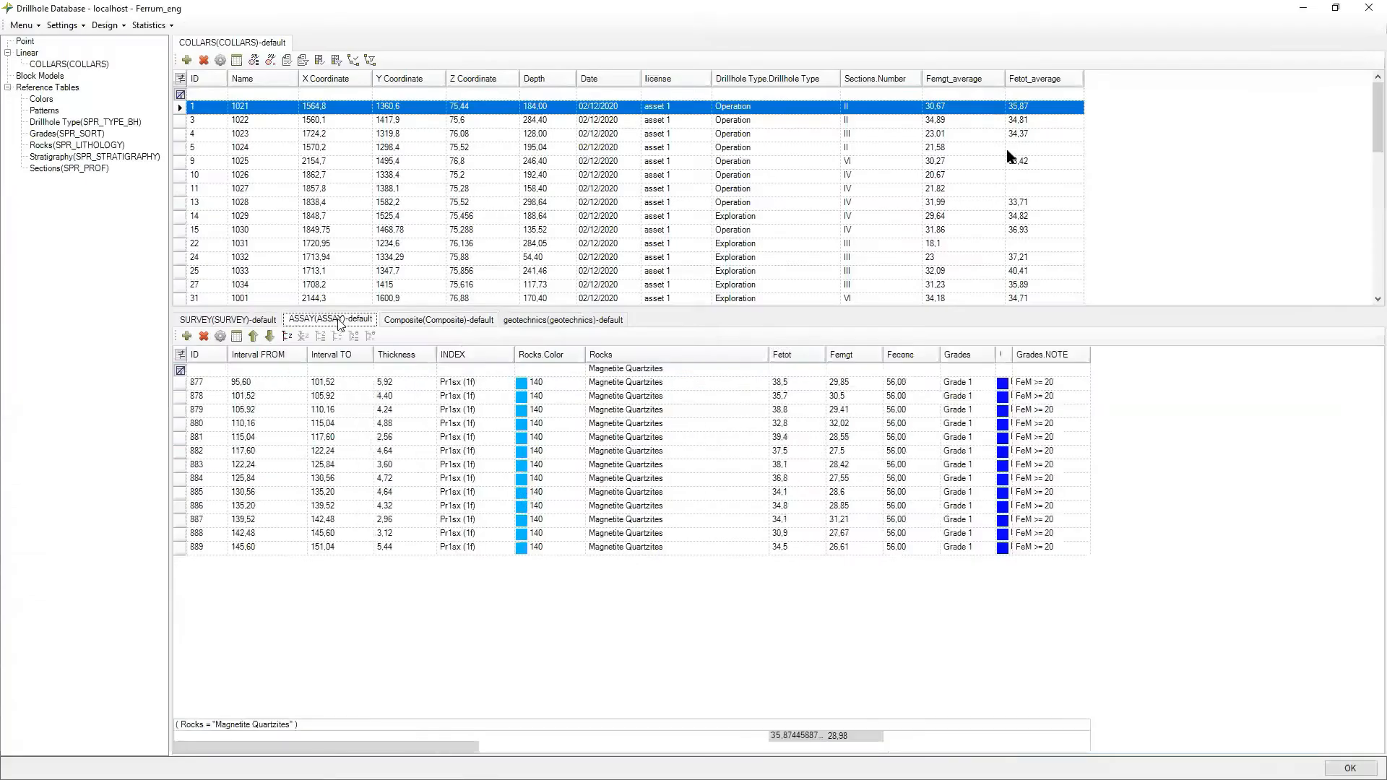
# Start Composite Assays in the drillhole database, with Composite as the resulting table and Clear Resulting Table enabled.
pyautogui.click(105, 26)
pyautogui.click(121, 42)
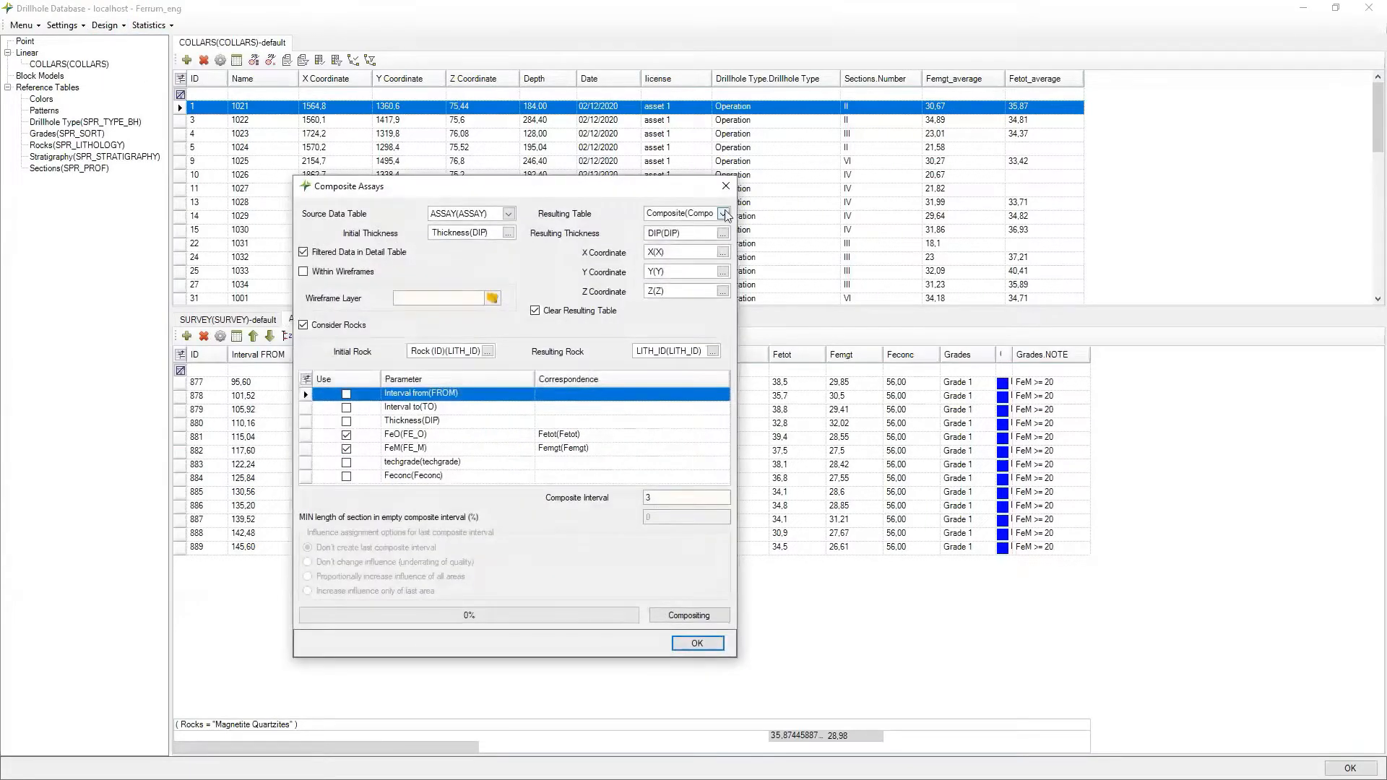
pyautogui.click(723, 213)
pyautogui.click(722, 237)
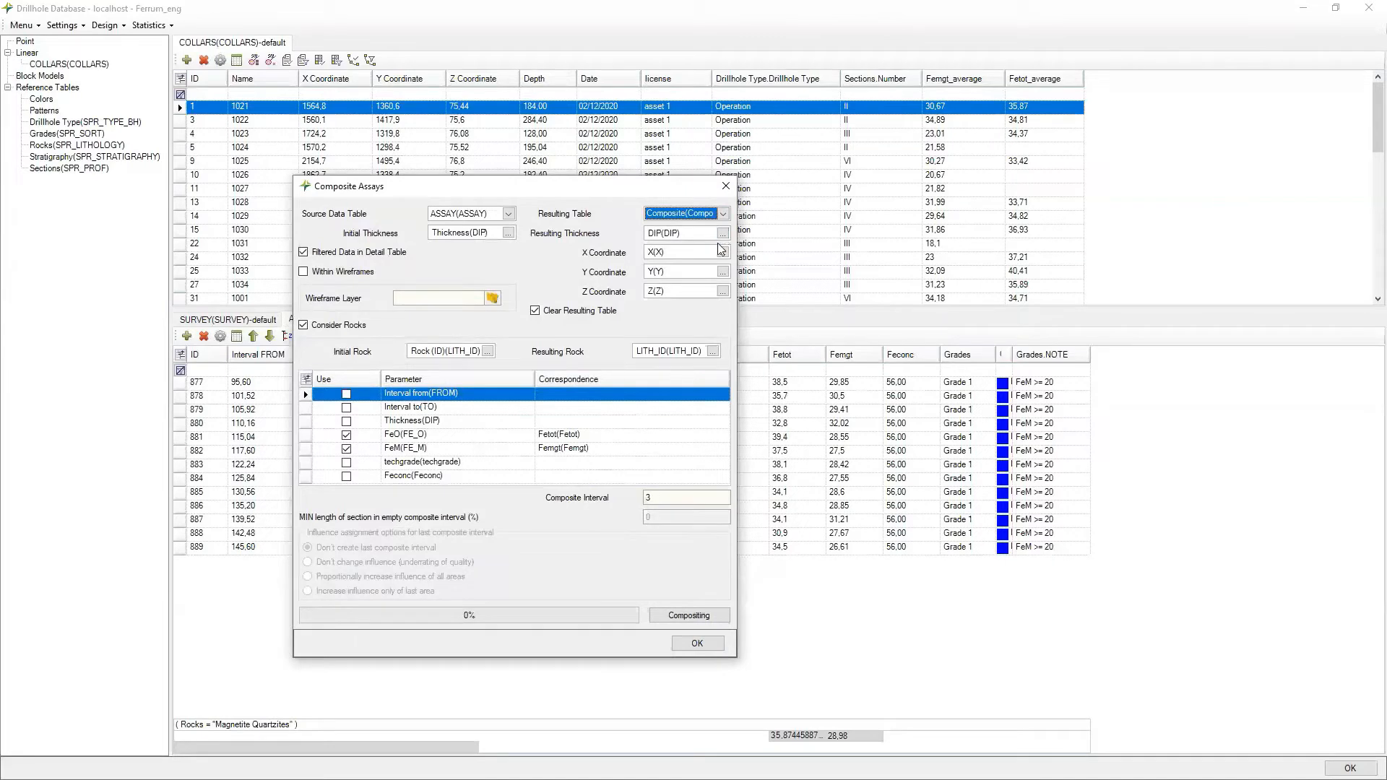
pyautogui.click(535, 311)
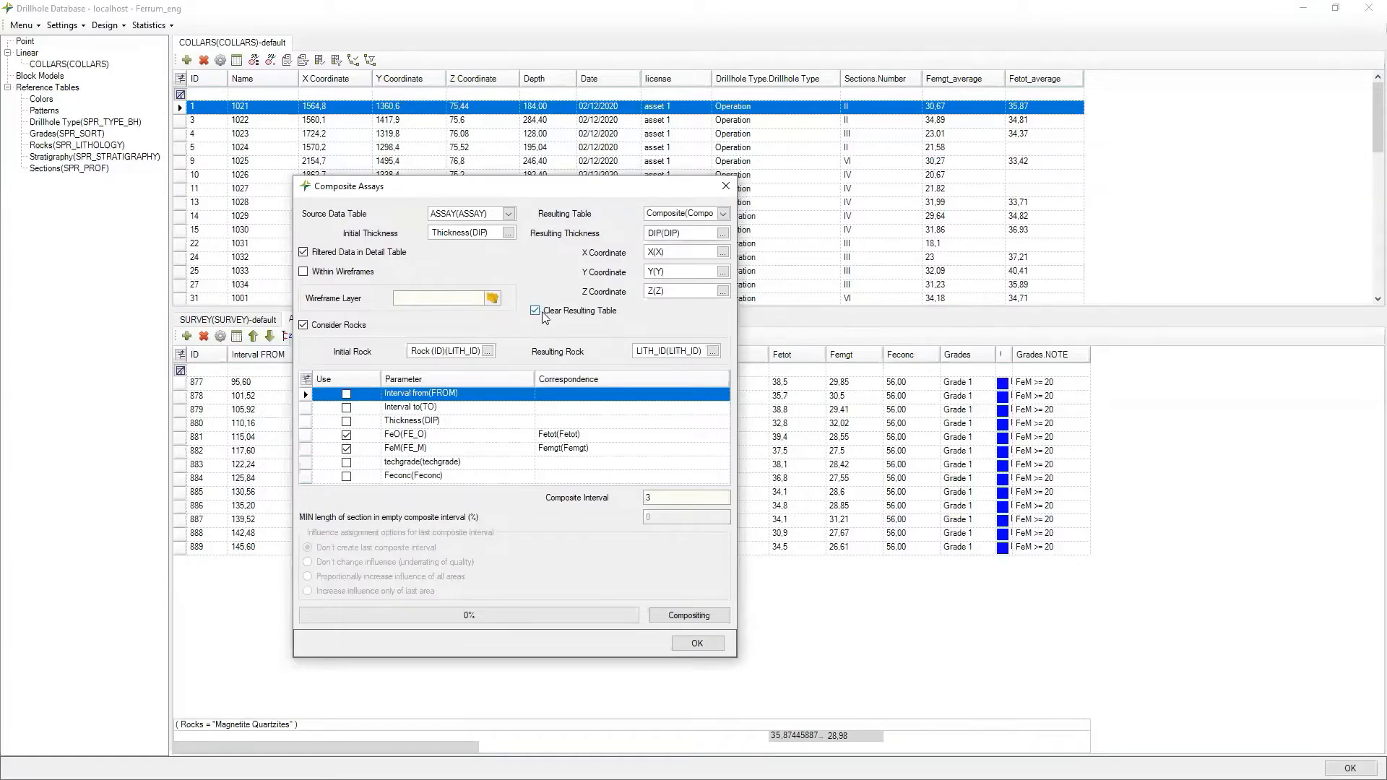
# Composite the filtered assays with a composite interval of 10 and check the interval thicknesses in the Composite table.
pyautogui.click(658, 499)
pyautogui.press('BackSpace')
pyautogui.write('10')
pyautogui.click(689, 615)
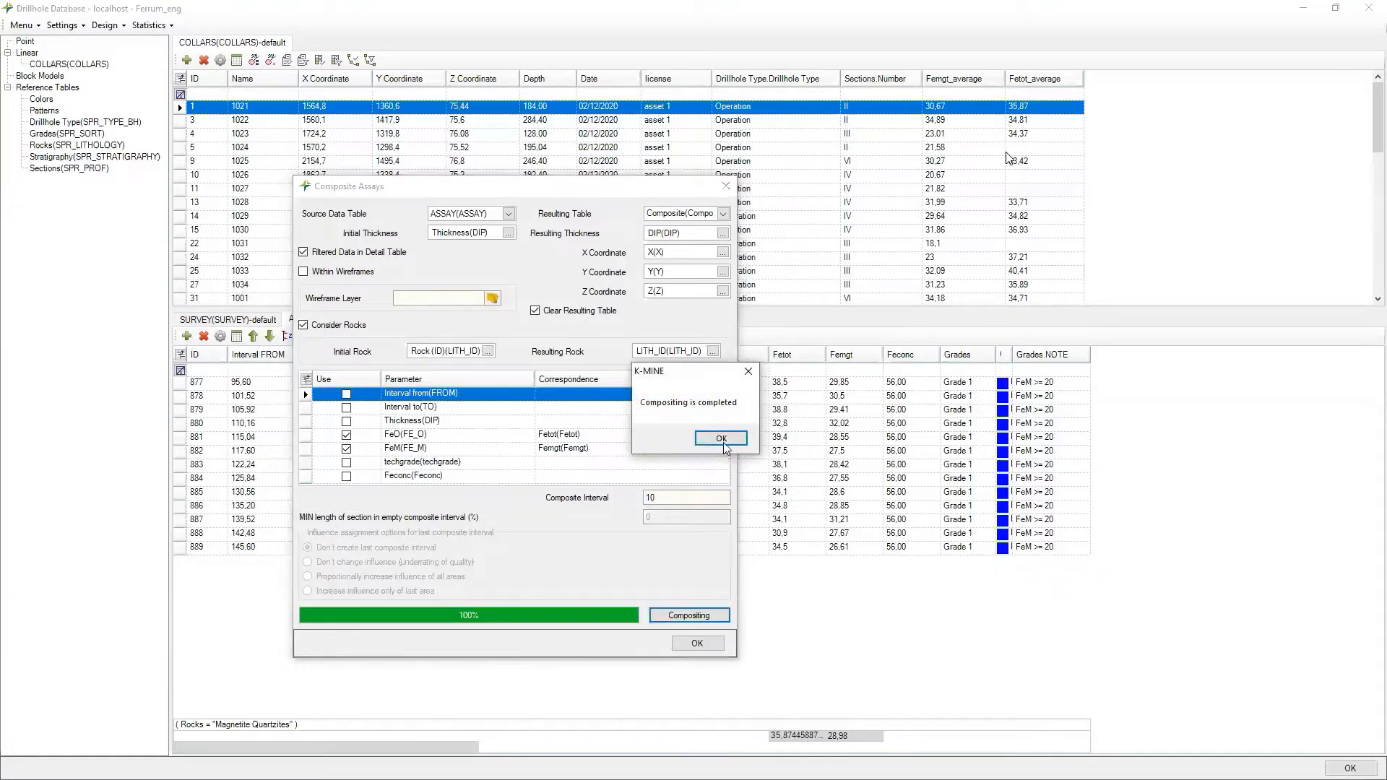
pyautogui.click(721, 439)
pyautogui.click(702, 645)
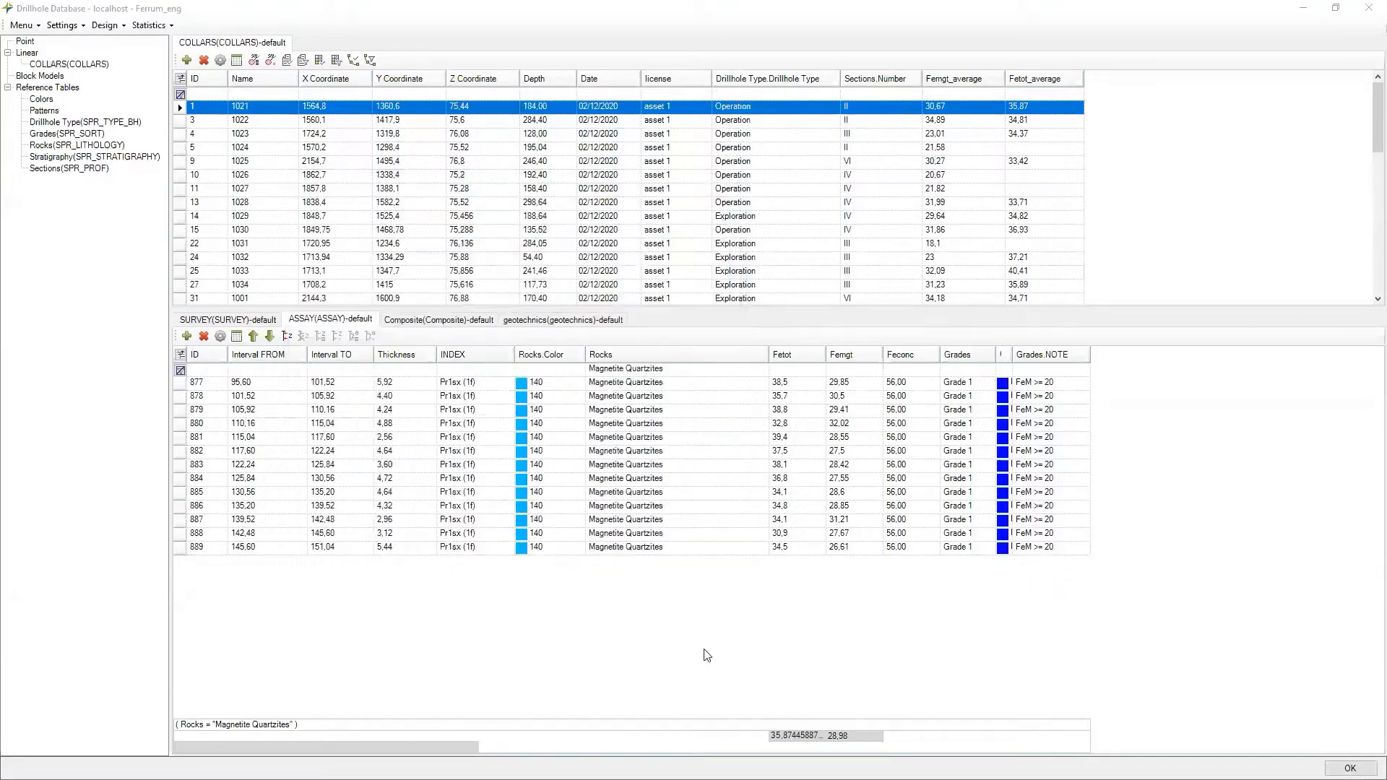
pyautogui.click(414, 321)
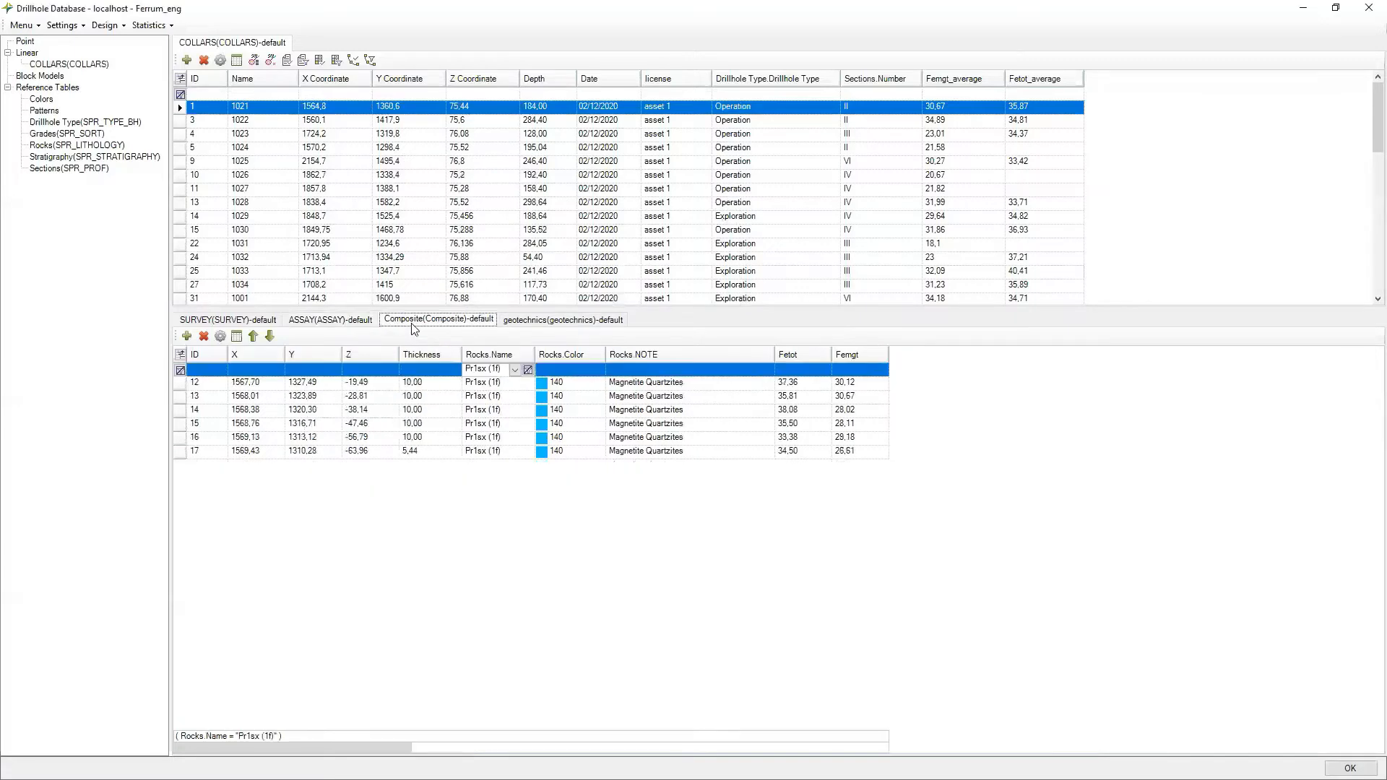
pyautogui.click(432, 383)
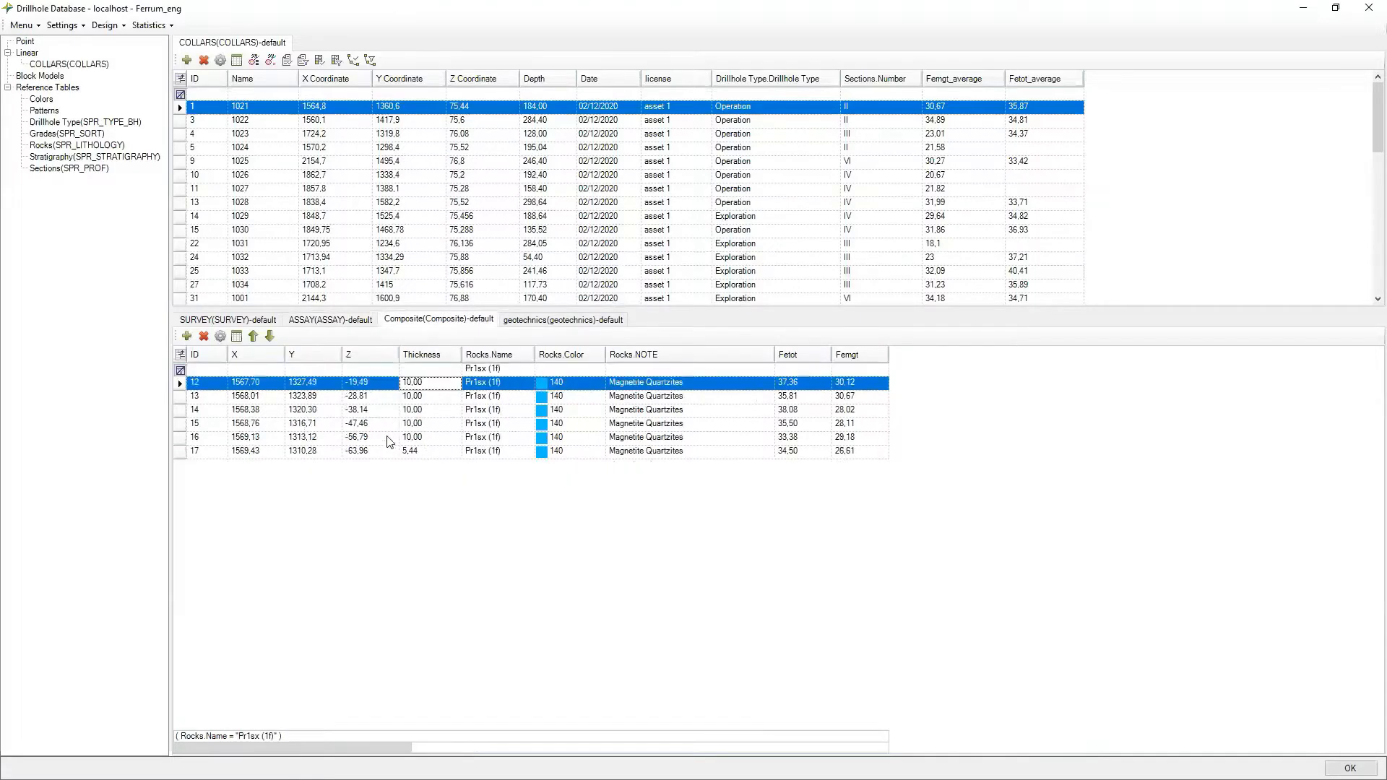
# Composite the filtered ASSAY data again into the Composite table with a composite interval of 2.
pyautogui.click(330, 320)
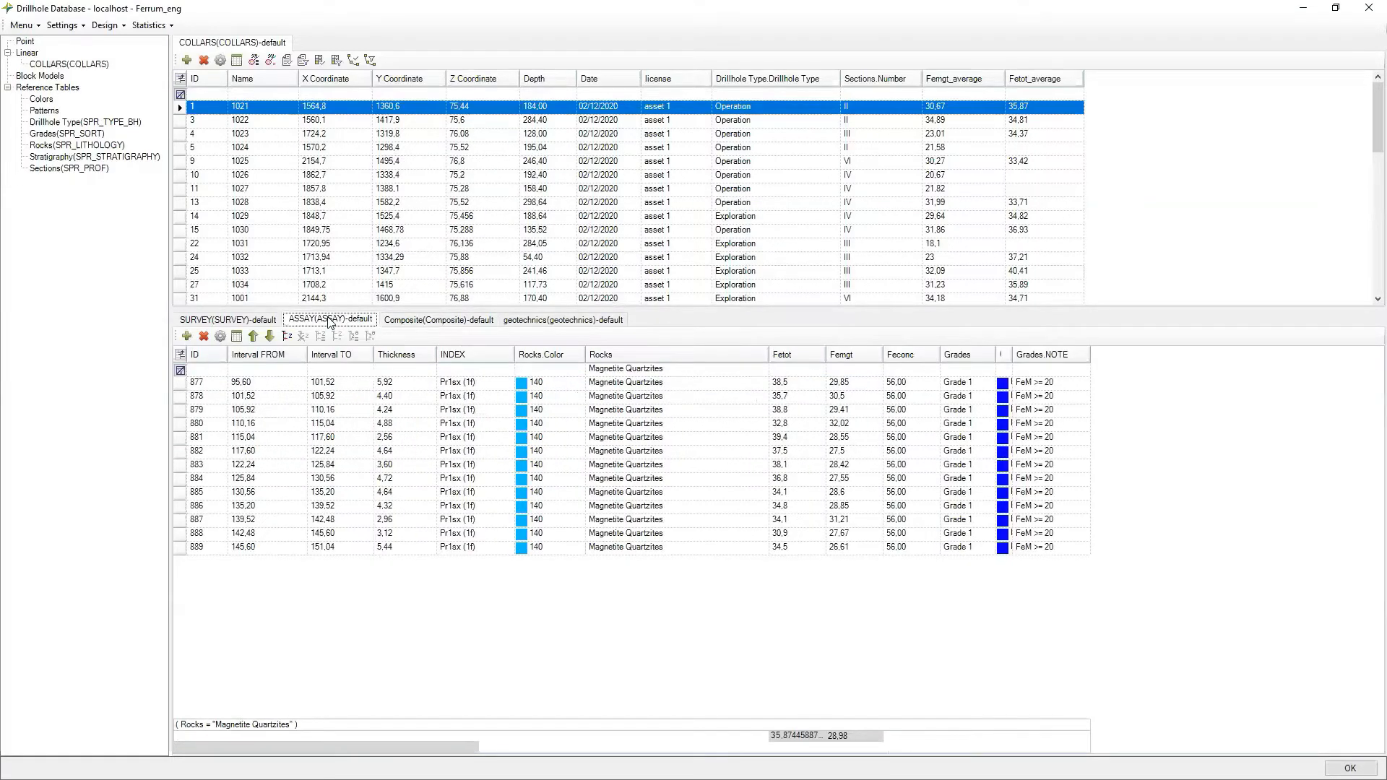
pyautogui.click(107, 25)
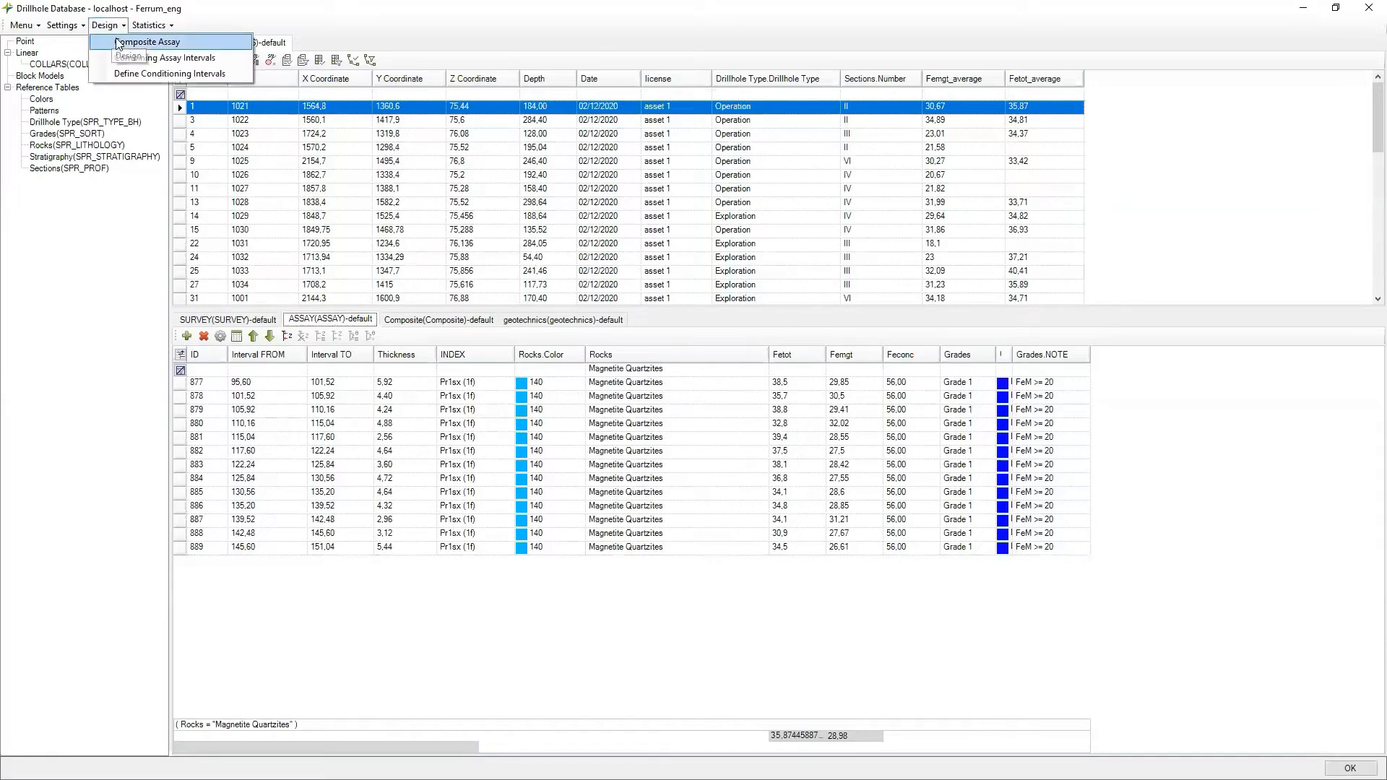
pyautogui.click(119, 43)
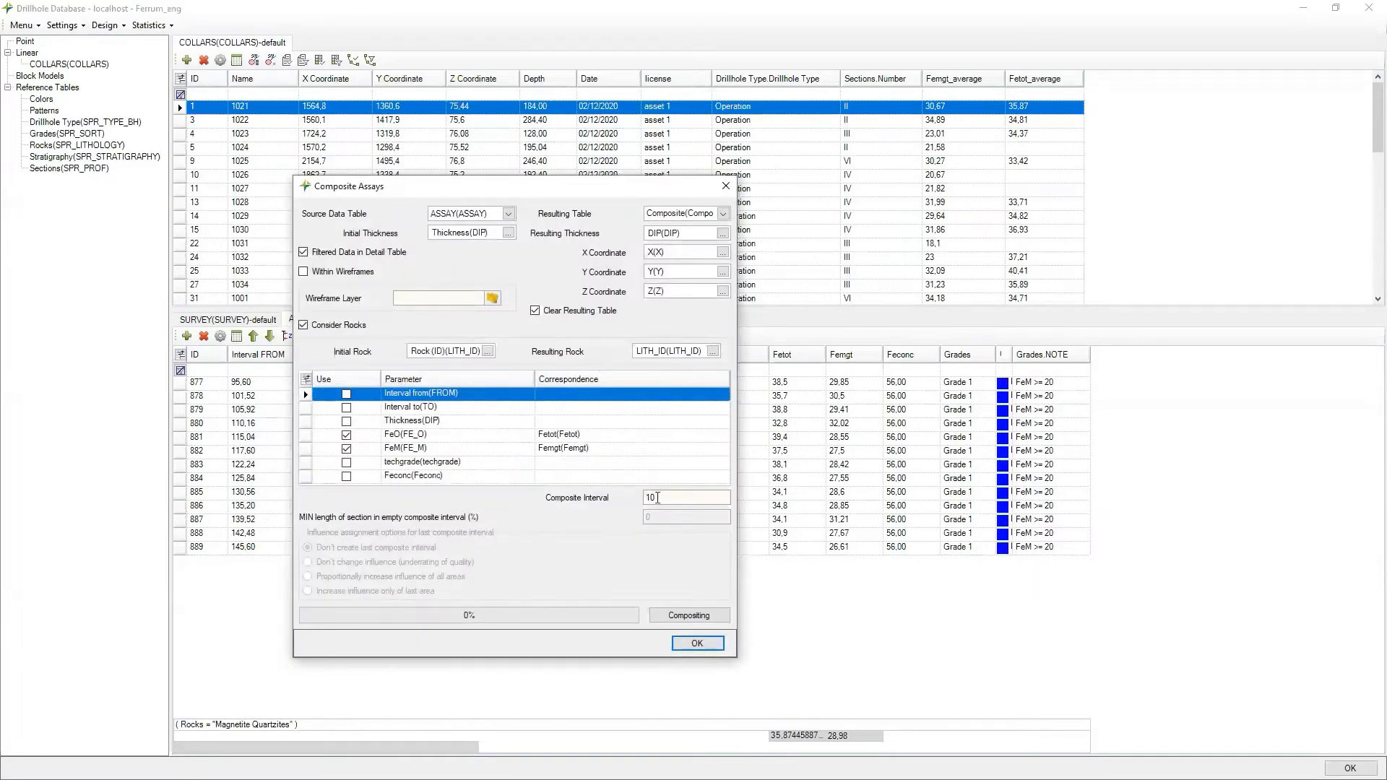
pyautogui.doubleClick(658, 498)
pyautogui.write('2')
pyautogui.click(707, 616)
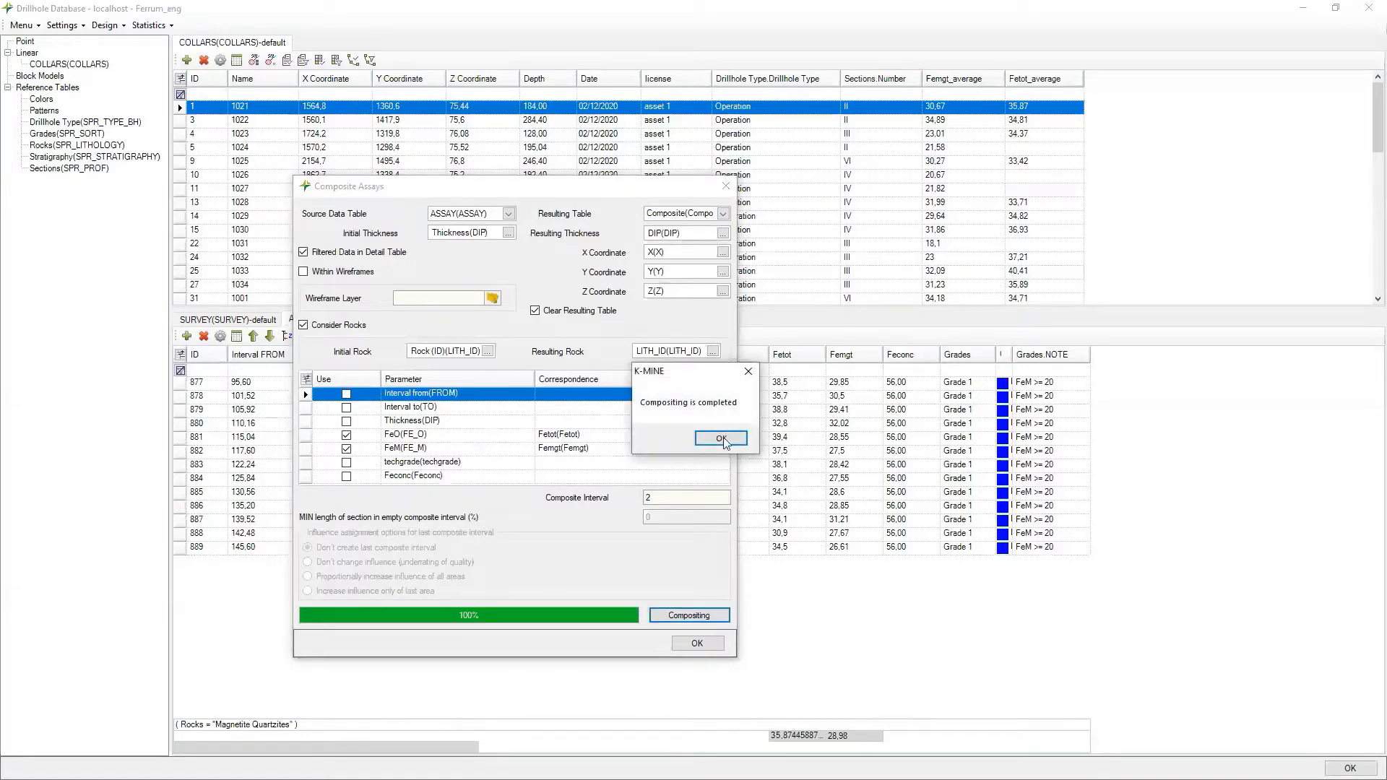
pyautogui.click(721, 438)
pyautogui.click(699, 643)
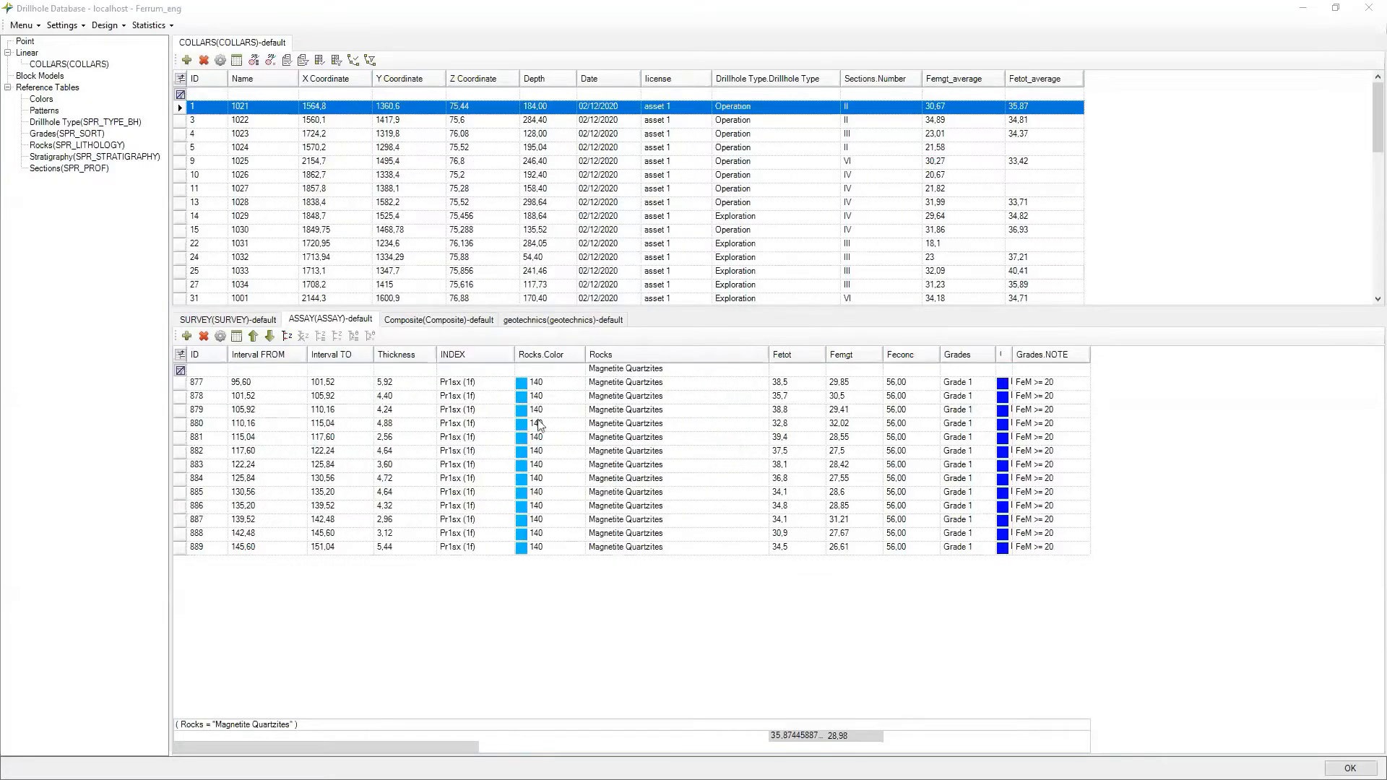
# Check the interval thicknesses in the Composite table down to the last record.
pyautogui.click(438, 320)
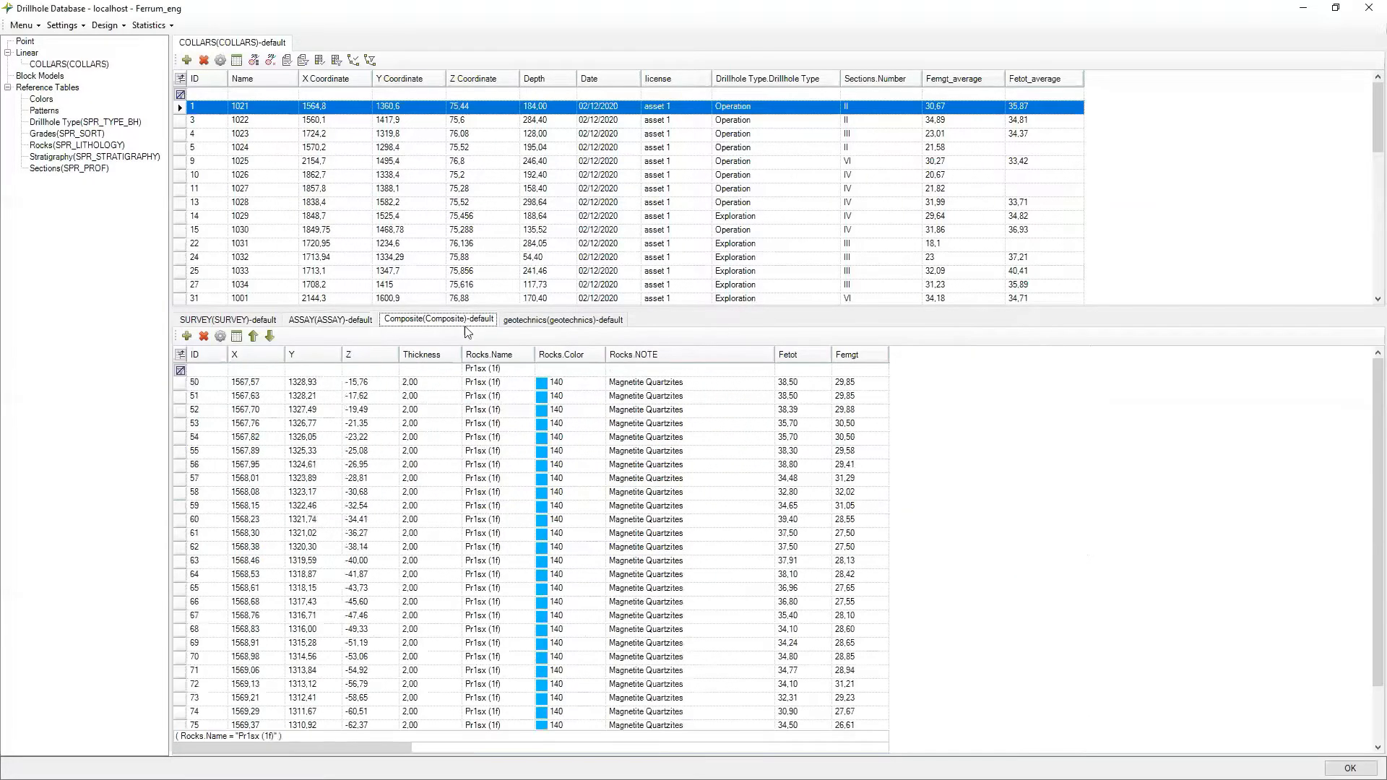
pyautogui.click(425, 391)
pyautogui.scroll(-1, 444, 433)
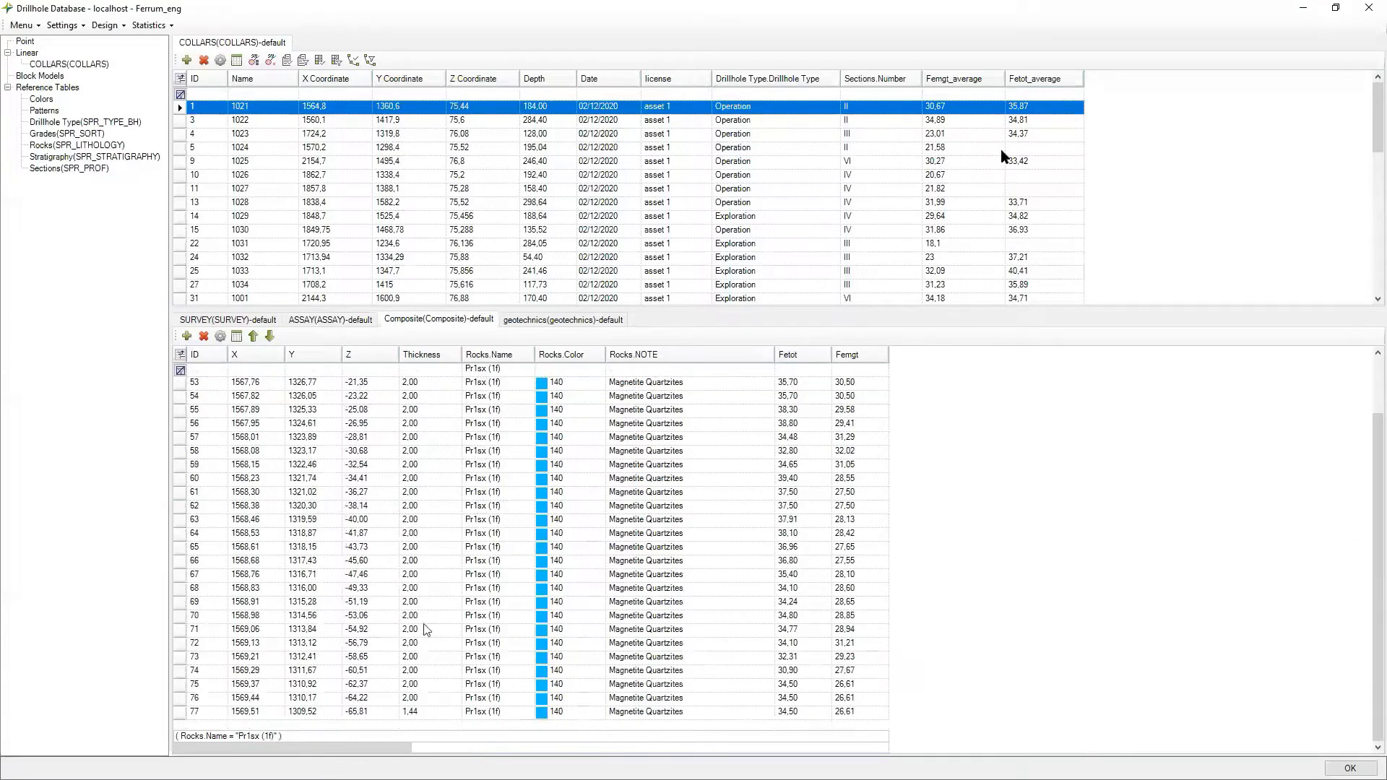
pyautogui.click(419, 712)
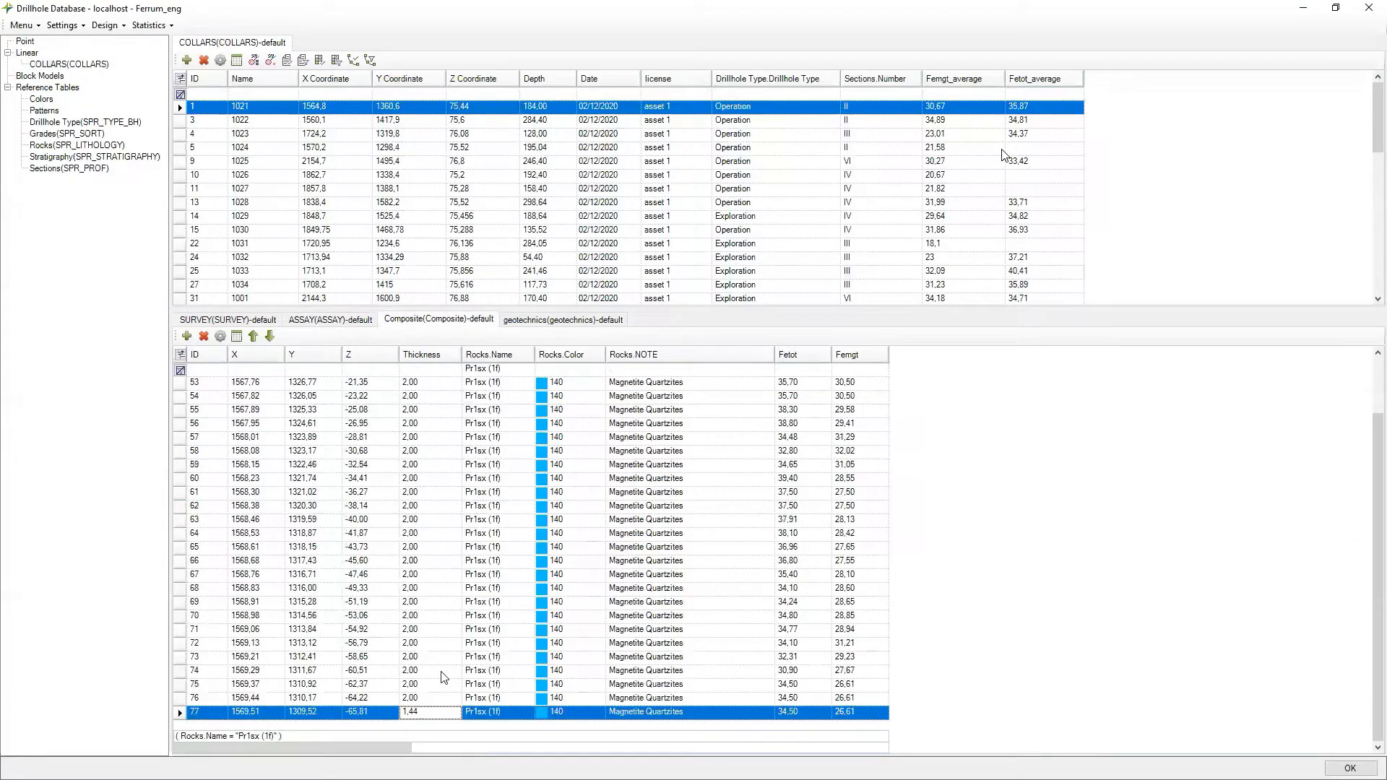
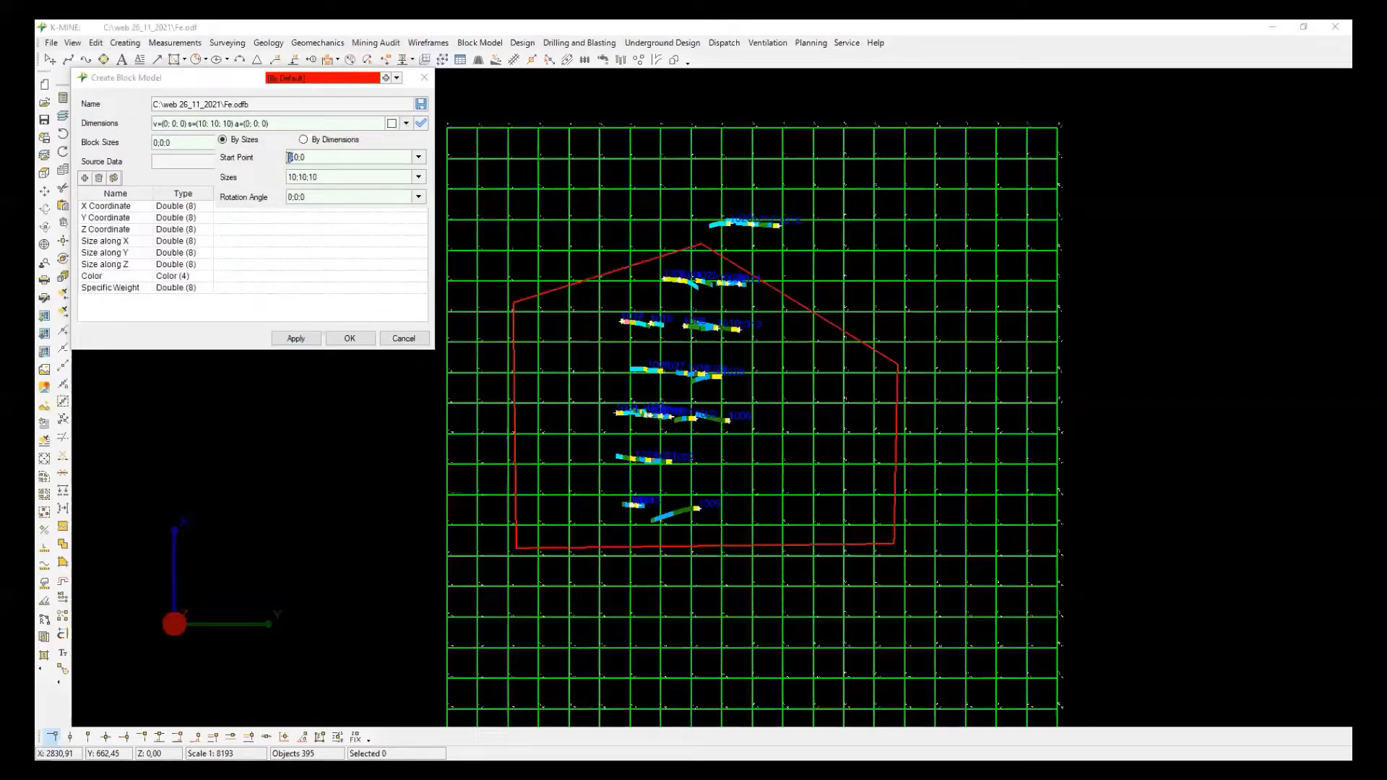
# Define the block model dimensions by sizes, with start point 1200;880;-300 and sizes 2000;1000;500.
pyautogui.write('1200;880')
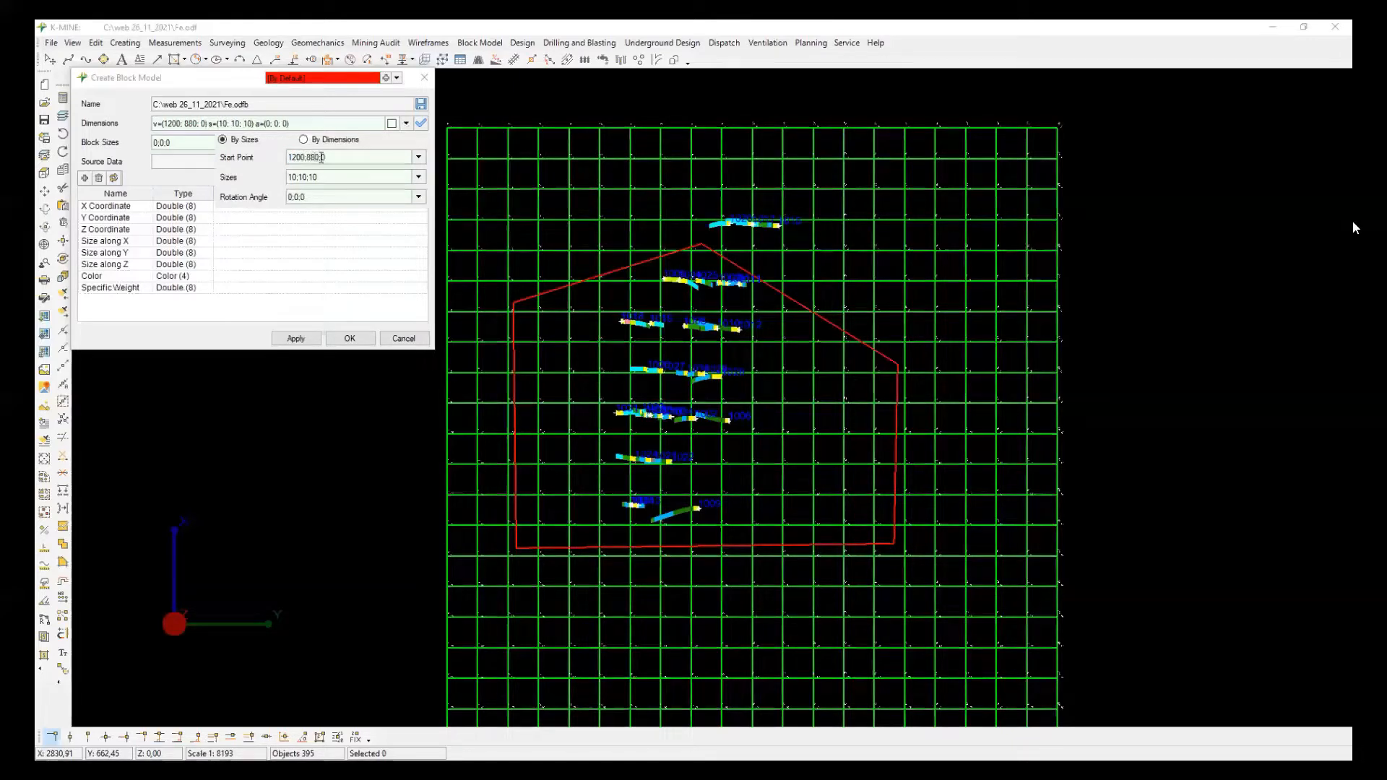
pyautogui.doubleClick(324, 157)
pyautogui.write('-300) s=(')
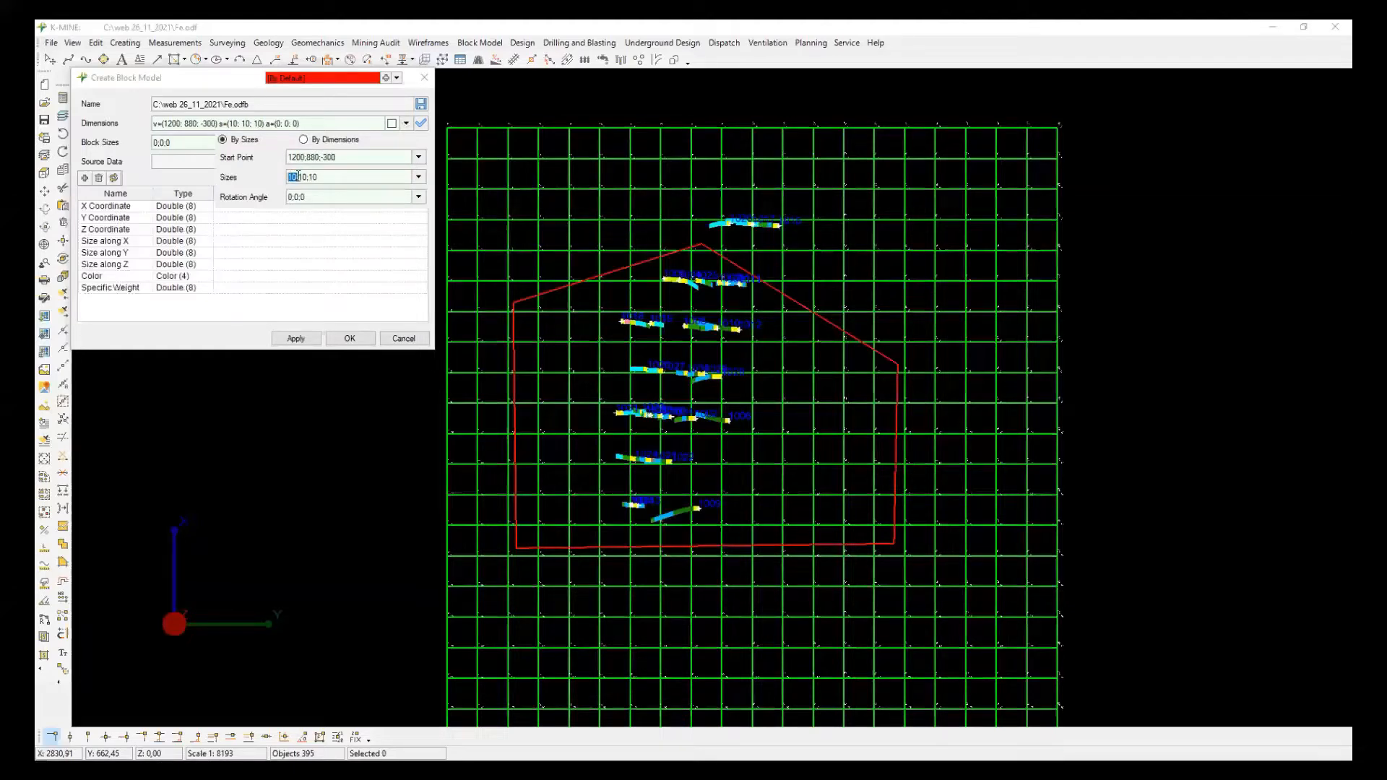
pyautogui.write('2000')
pyautogui.click(313, 177)
pyautogui.write('000;500')
pyautogui.press('Return')
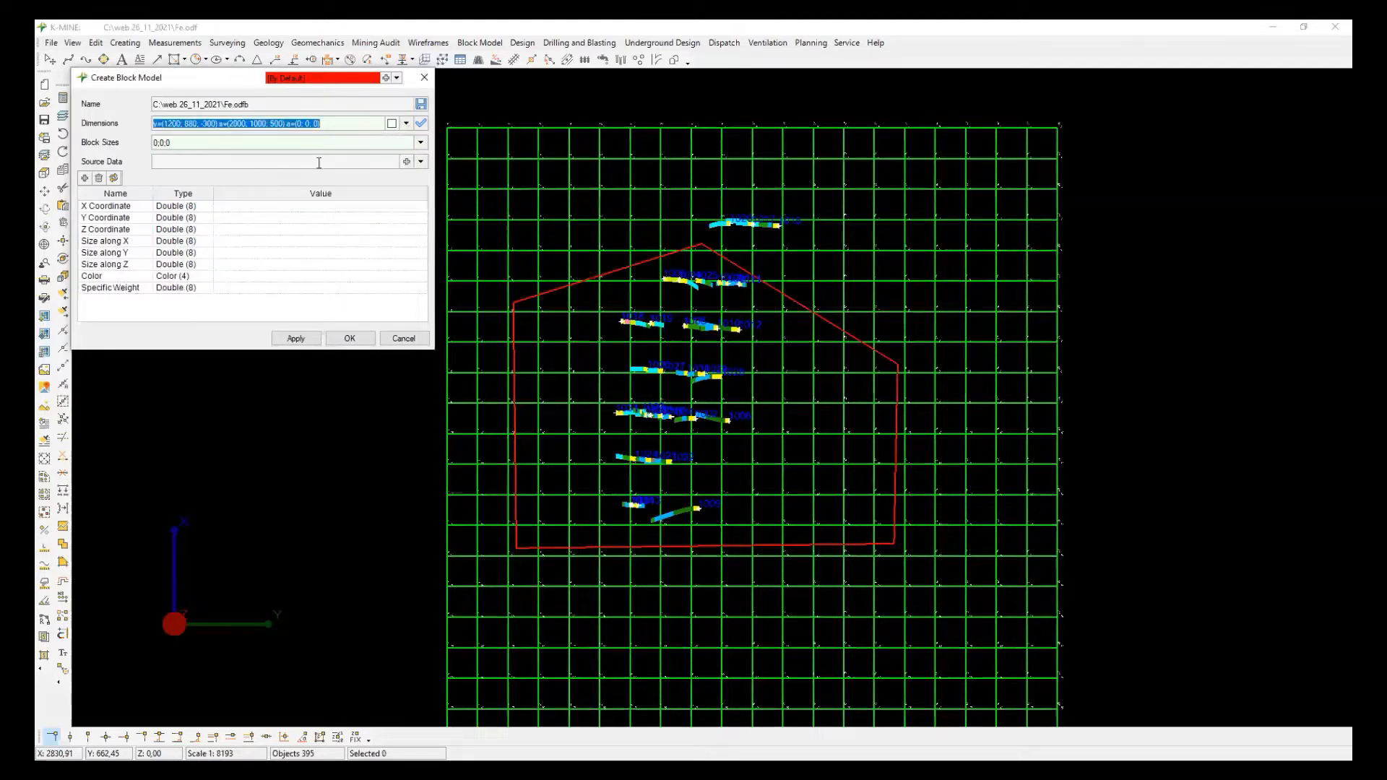
# Display the block model's dimension frame around the drillholes and compare it with the site boundary.
pyautogui.click(392, 123)
pyautogui.scroll(-3, 560, 267)
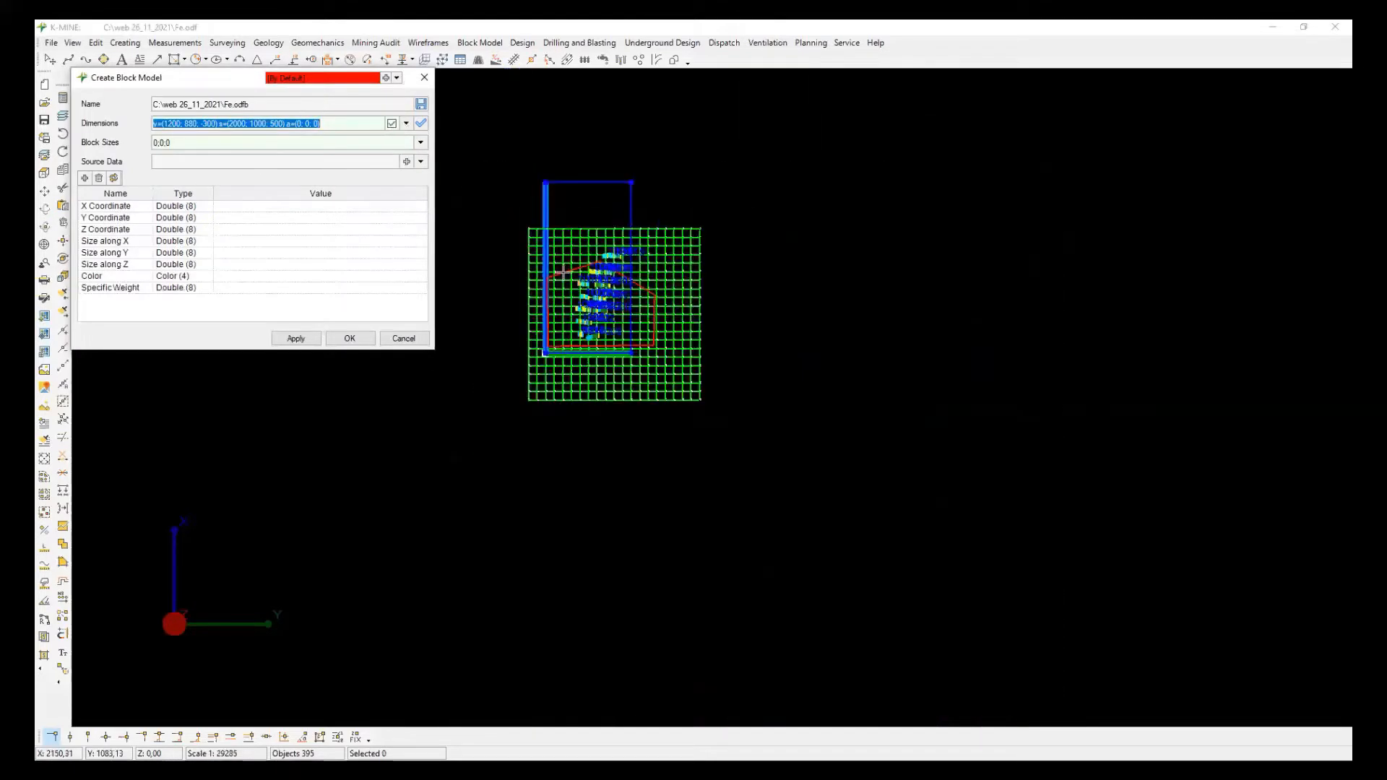
pyautogui.scroll(3, 562, 271)
pyautogui.scroll(-1, 562, 270)
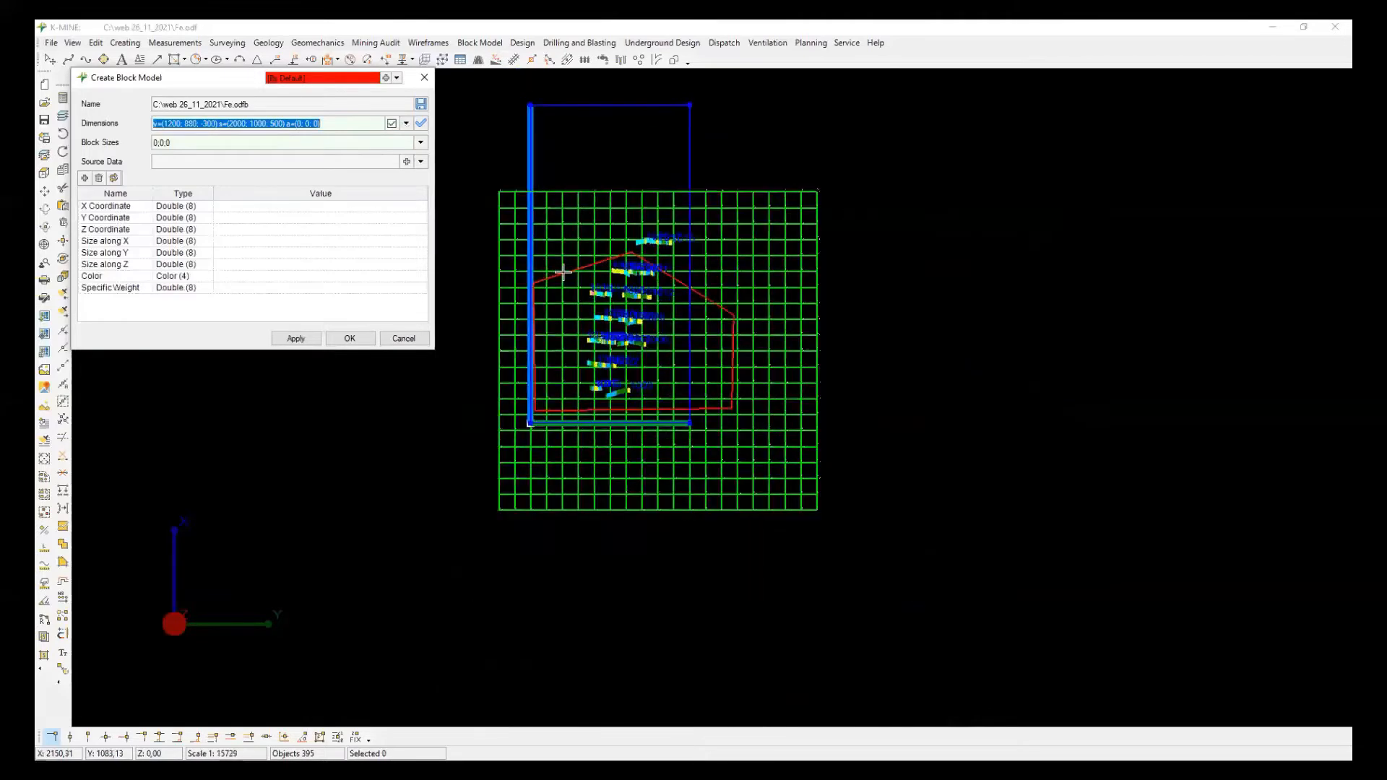
# Set the block sizes to 5 along X, Y and Z.
pyautogui.click(421, 142)
pyautogui.click(228, 156)
pyautogui.write('5')
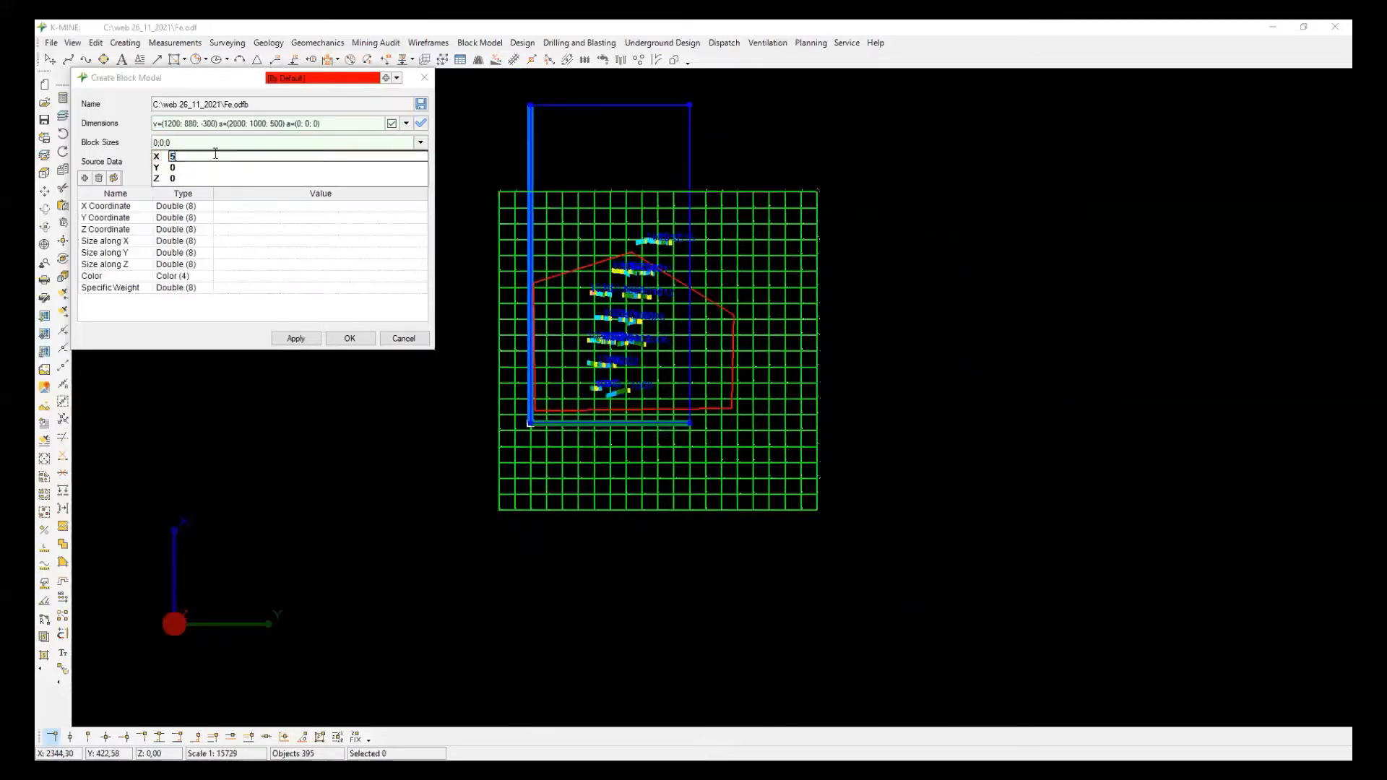
pyautogui.click(214, 168)
pyautogui.write('5')
pyautogui.click(204, 178)
pyautogui.write('5')
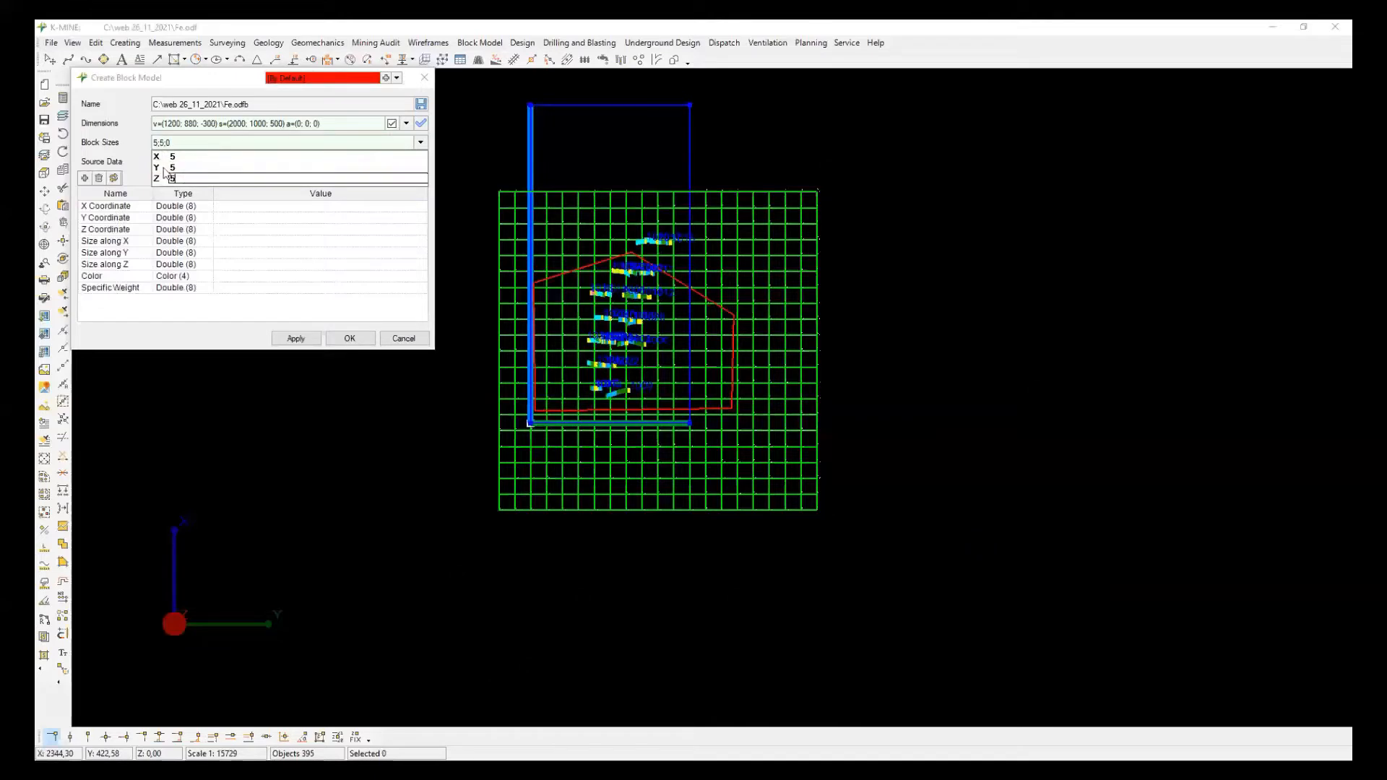
pyautogui.press('Return')
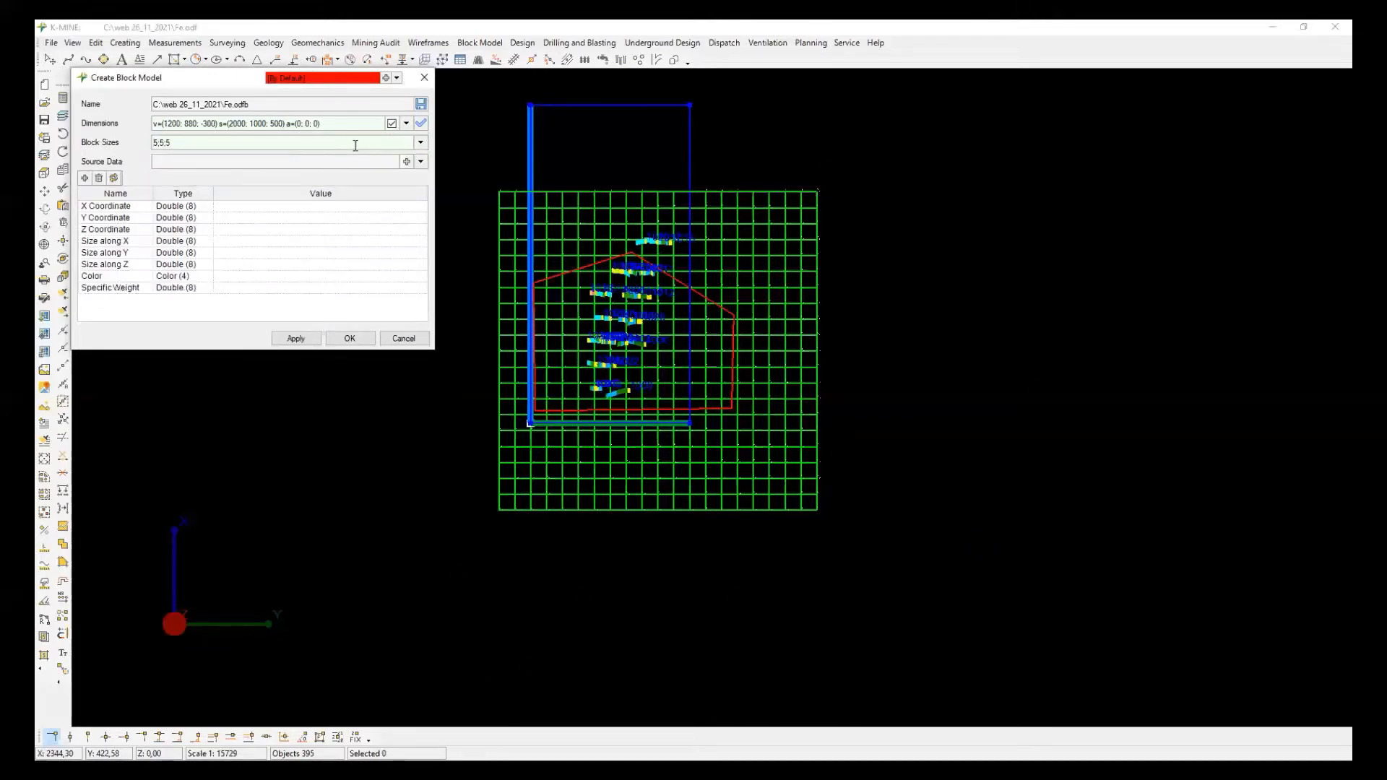
# Review the coordinate parameters and set the Specific Weight's default value to 1.
pyautogui.click(233, 206)
pyautogui.click(235, 217)
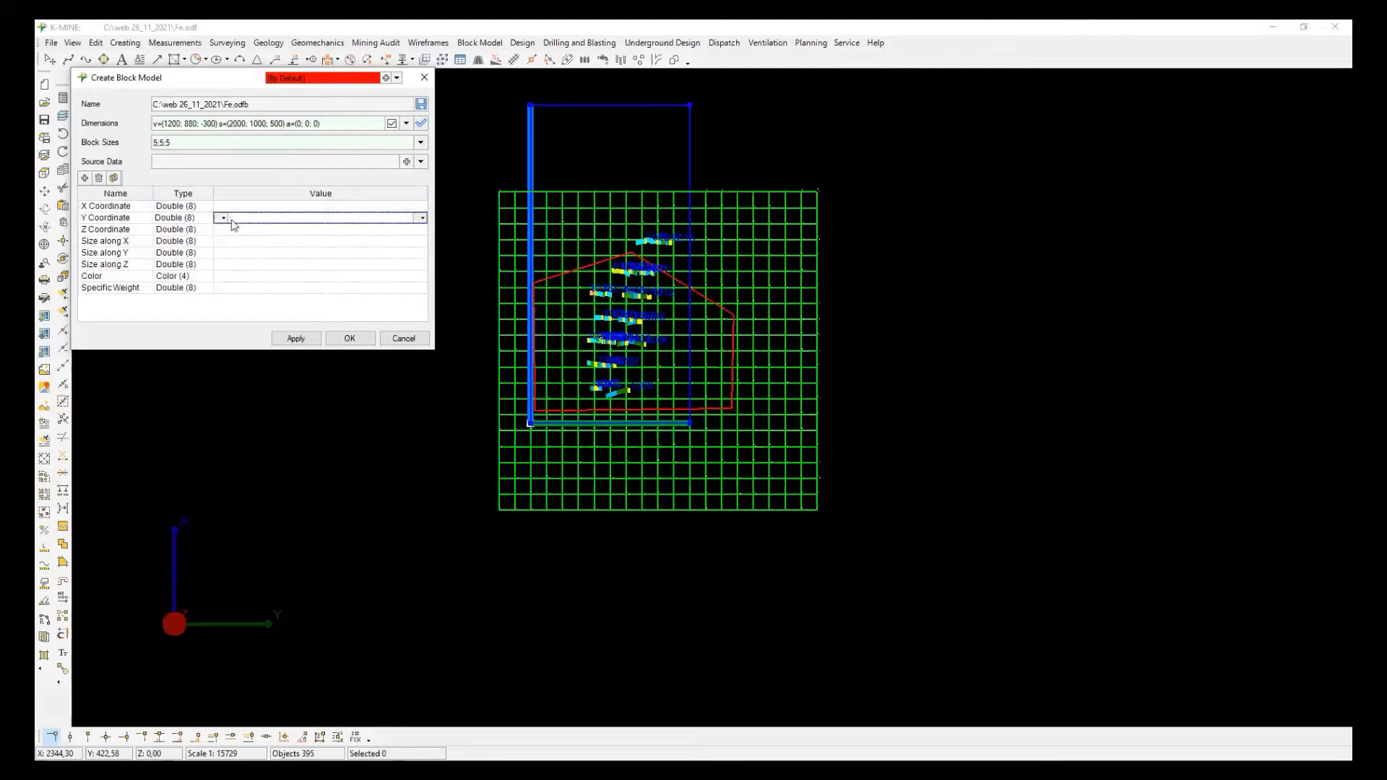
pyautogui.click(237, 230)
pyautogui.click(226, 287)
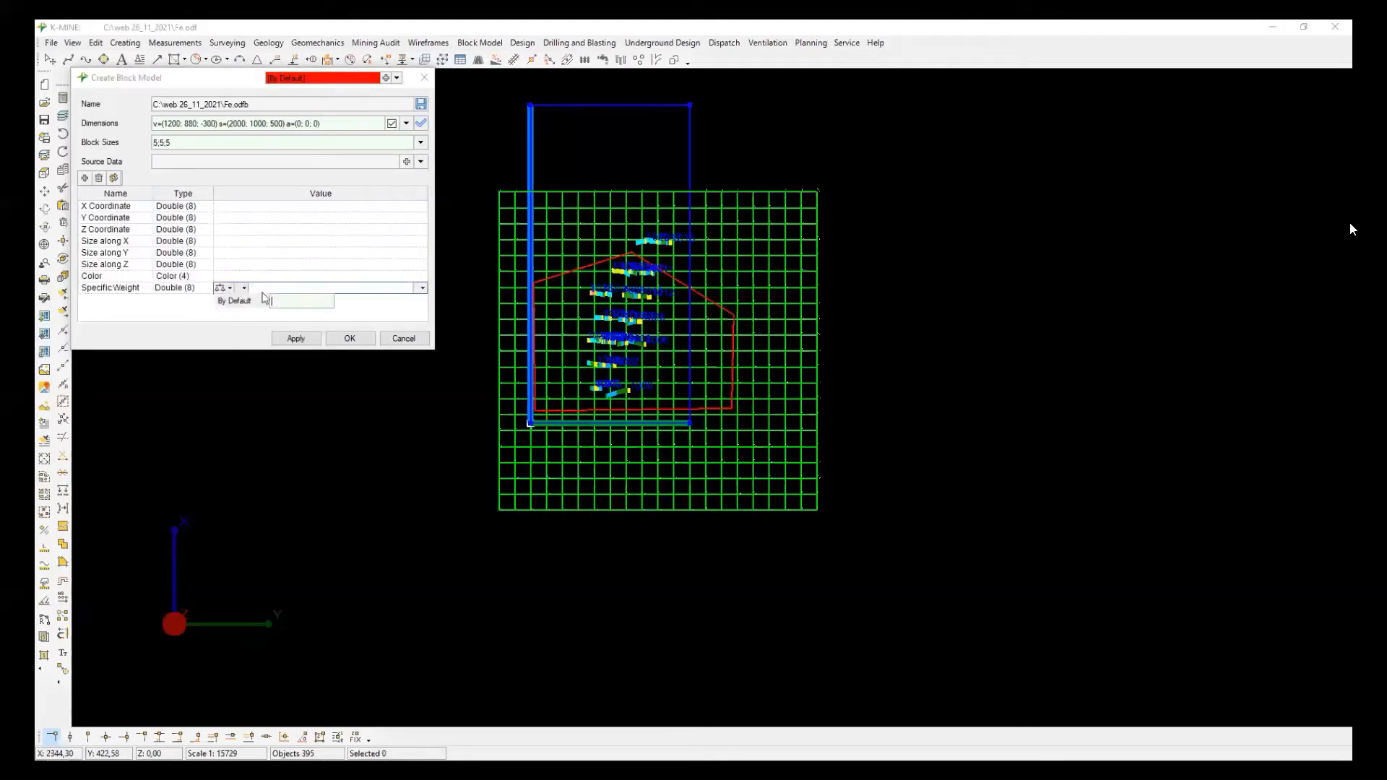
pyautogui.click(353, 304)
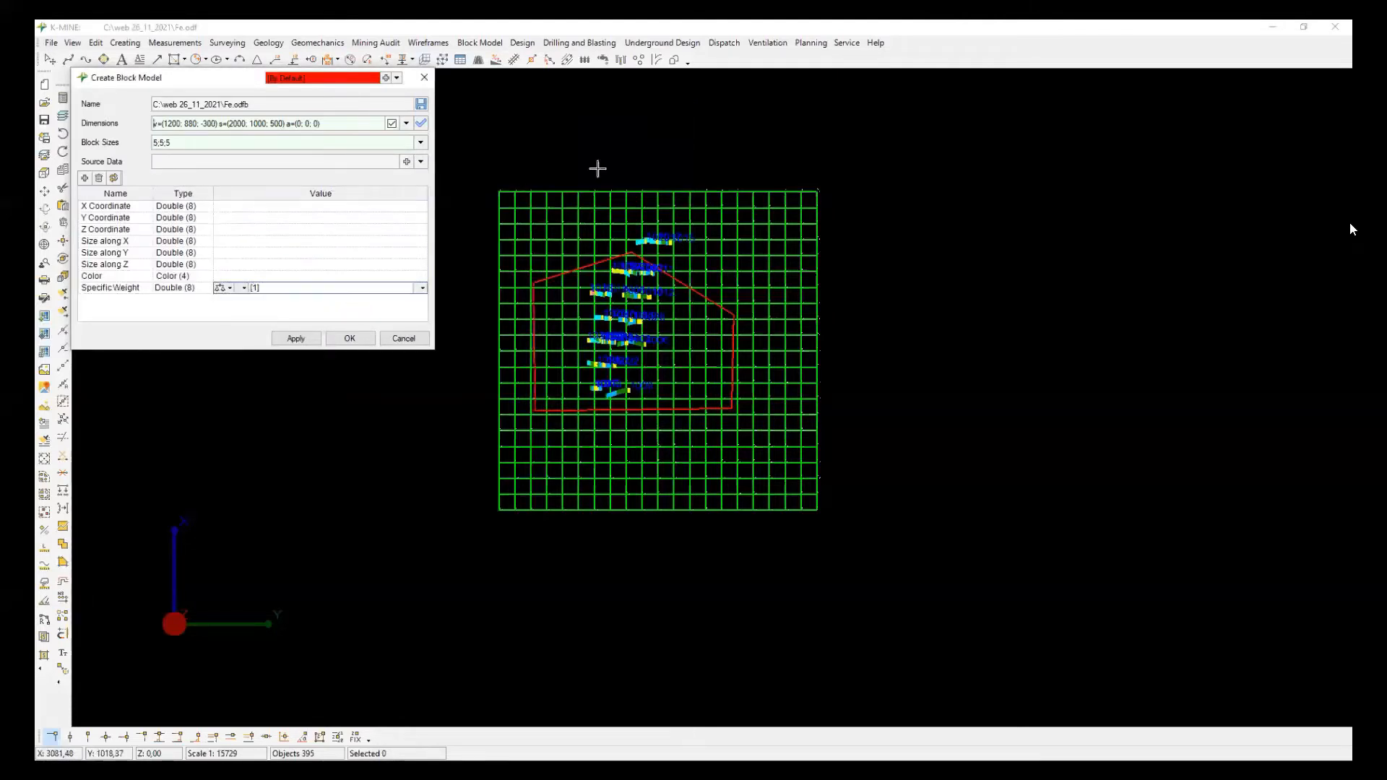
# Redisplay the dimension frame in 3D and rotate it to angles of 3;2;6.
pyautogui.scroll(-5, 570, 327)
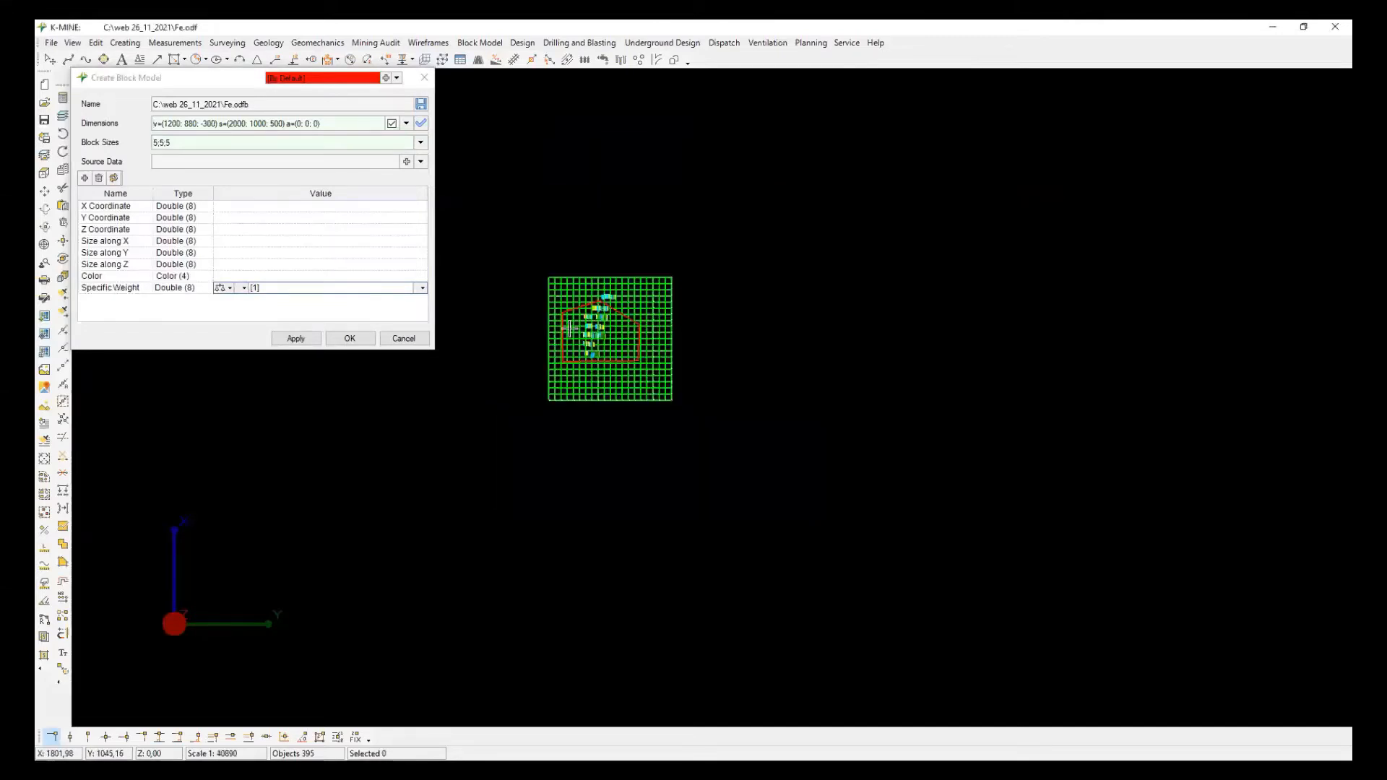
pyautogui.moveTo(571, 327); pyautogui.dragTo(526, 210, button='middle')
pyautogui.click(419, 124)
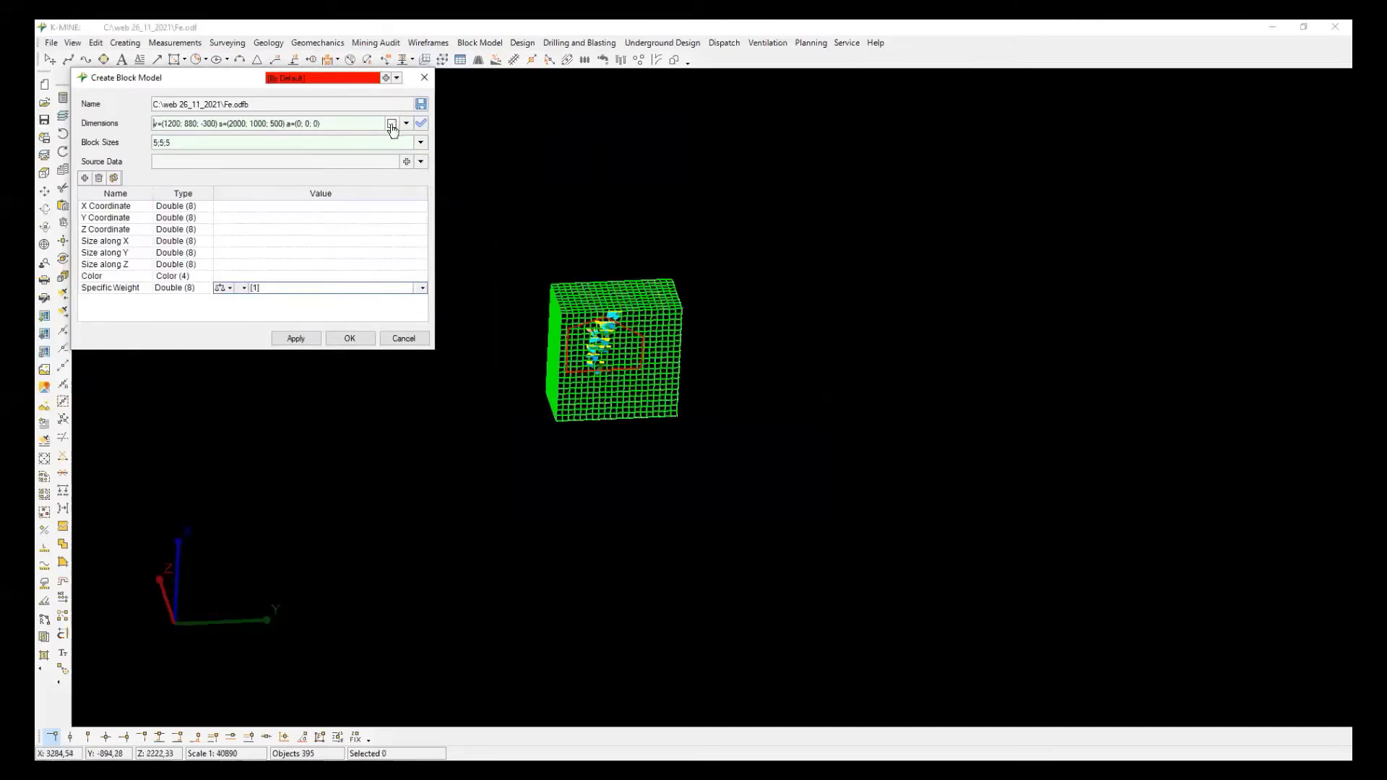
pyautogui.scroll(2, 585, 359)
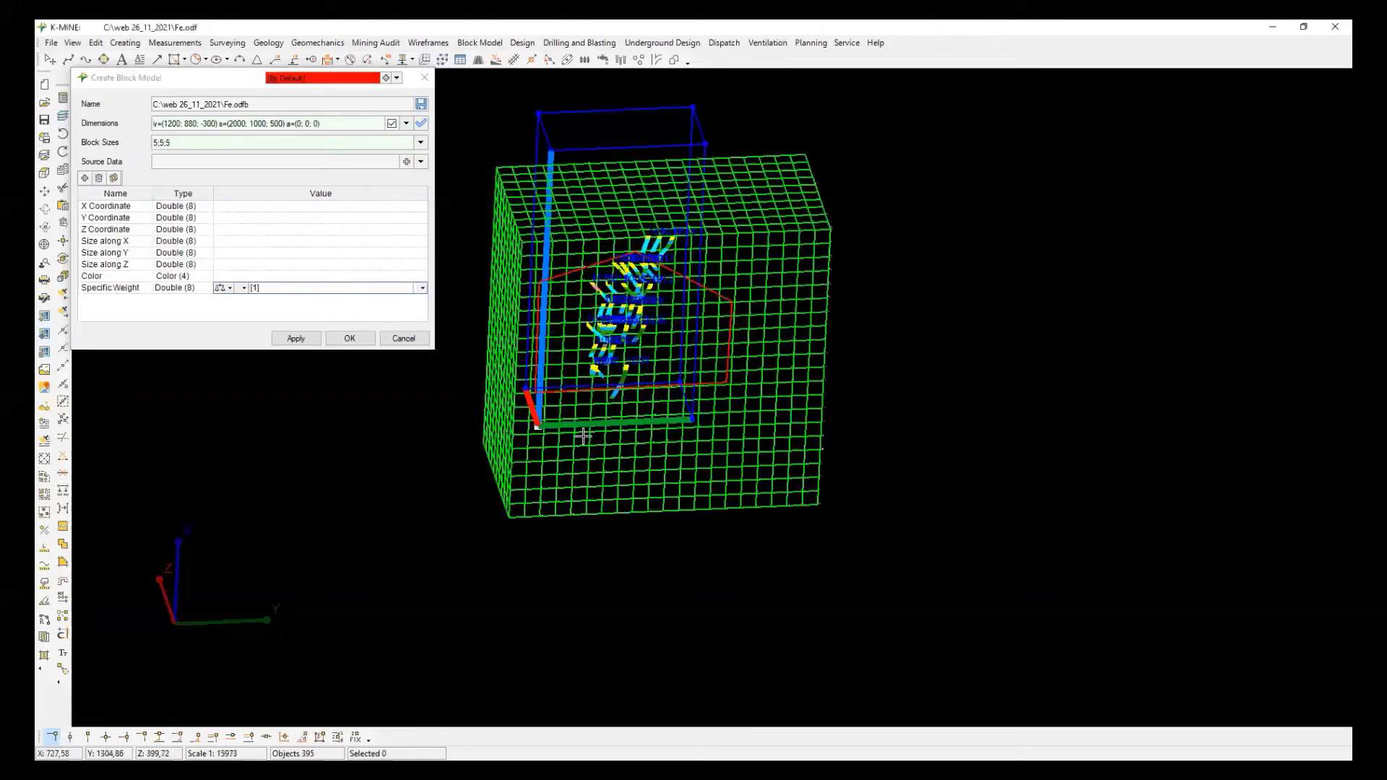
pyautogui.moveTo(582, 435); pyautogui.dragTo(584, 464, button='middle')
pyautogui.scroll(2, 523, 460)
pyautogui.moveTo(562, 473)
pyautogui.mouseDown()
pyautogui.moveTo(582, 470)
pyautogui.moveTo(556, 482)
pyautogui.mouseUp()
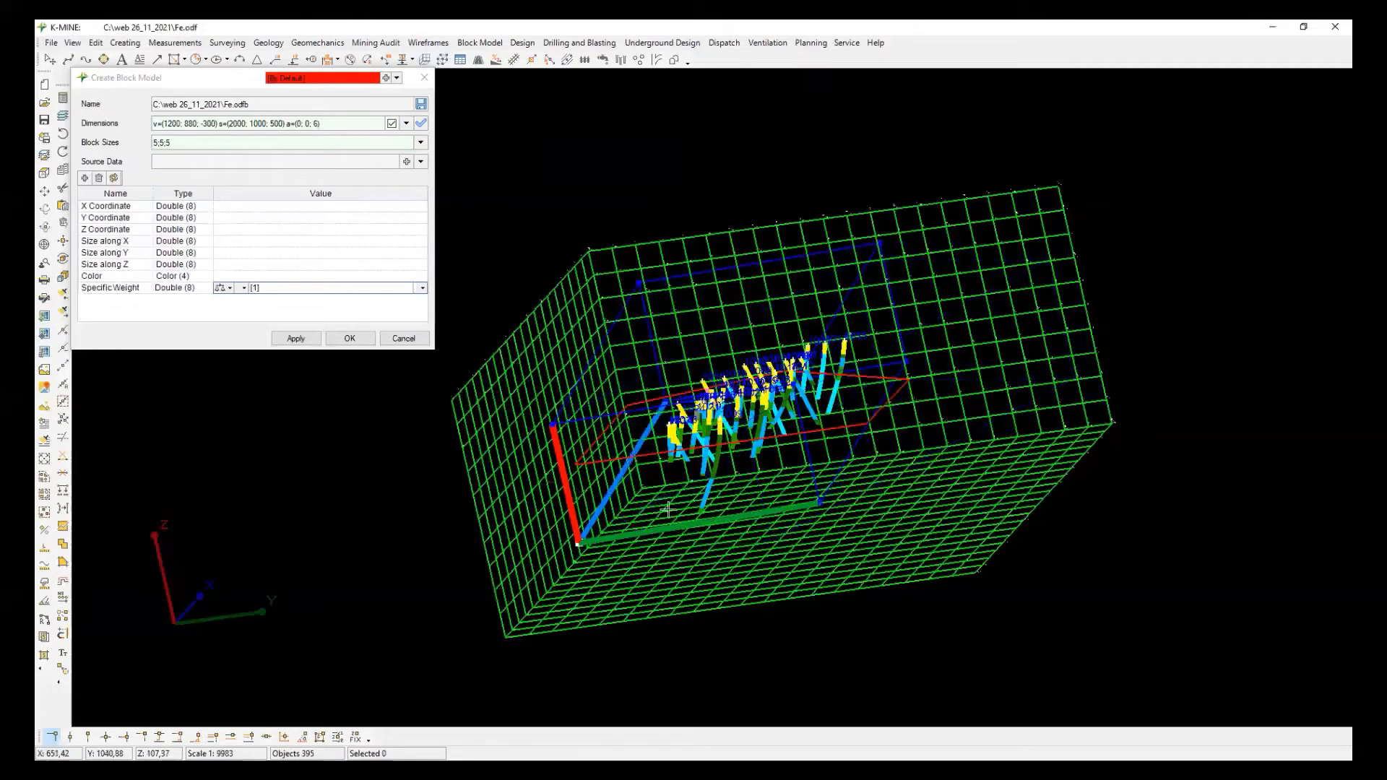
pyautogui.moveTo(669, 529)
pyautogui.mouseDown()
pyautogui.moveTo(670, 571)
pyautogui.moveTo(668, 539)
pyautogui.mouseUp()
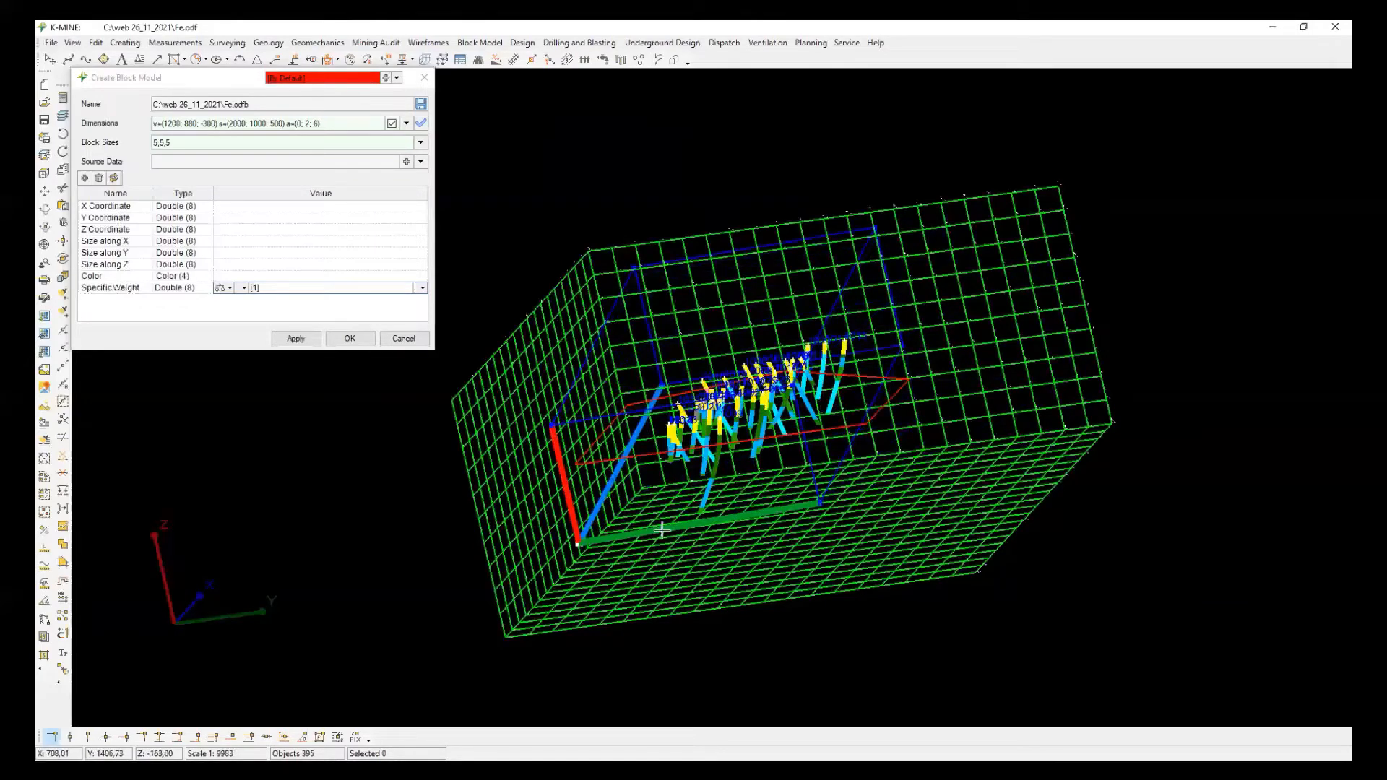
pyautogui.moveTo(593, 515); pyautogui.dragTo(592, 480)
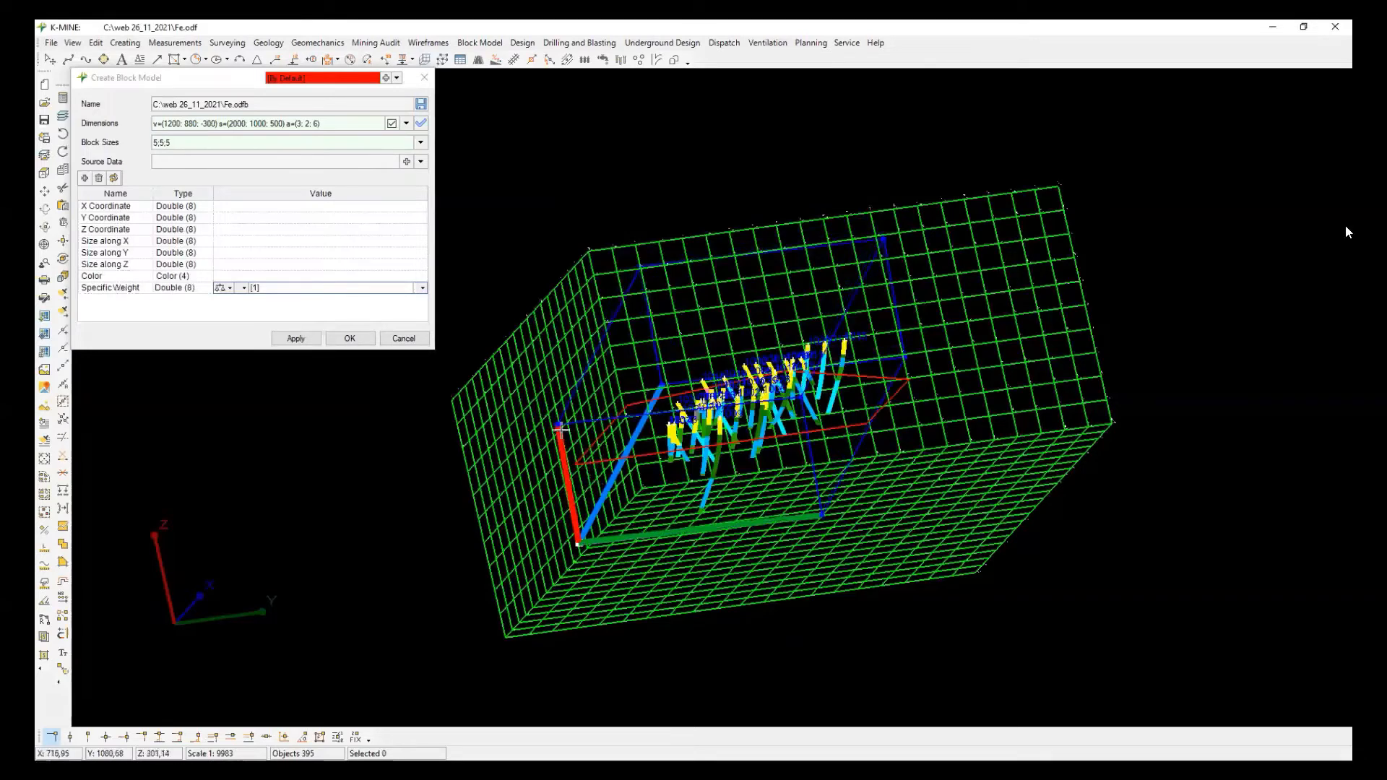
# Resize the rotated dimension frame to about 1953 by 1223 by 511 using its axis end points.
pyautogui.moveTo(562, 426)
pyautogui.mouseDown()
pyautogui.moveTo(596, 309)
pyautogui.moveTo(553, 362)
pyautogui.moveTo(558, 420)
pyautogui.mouseUp()
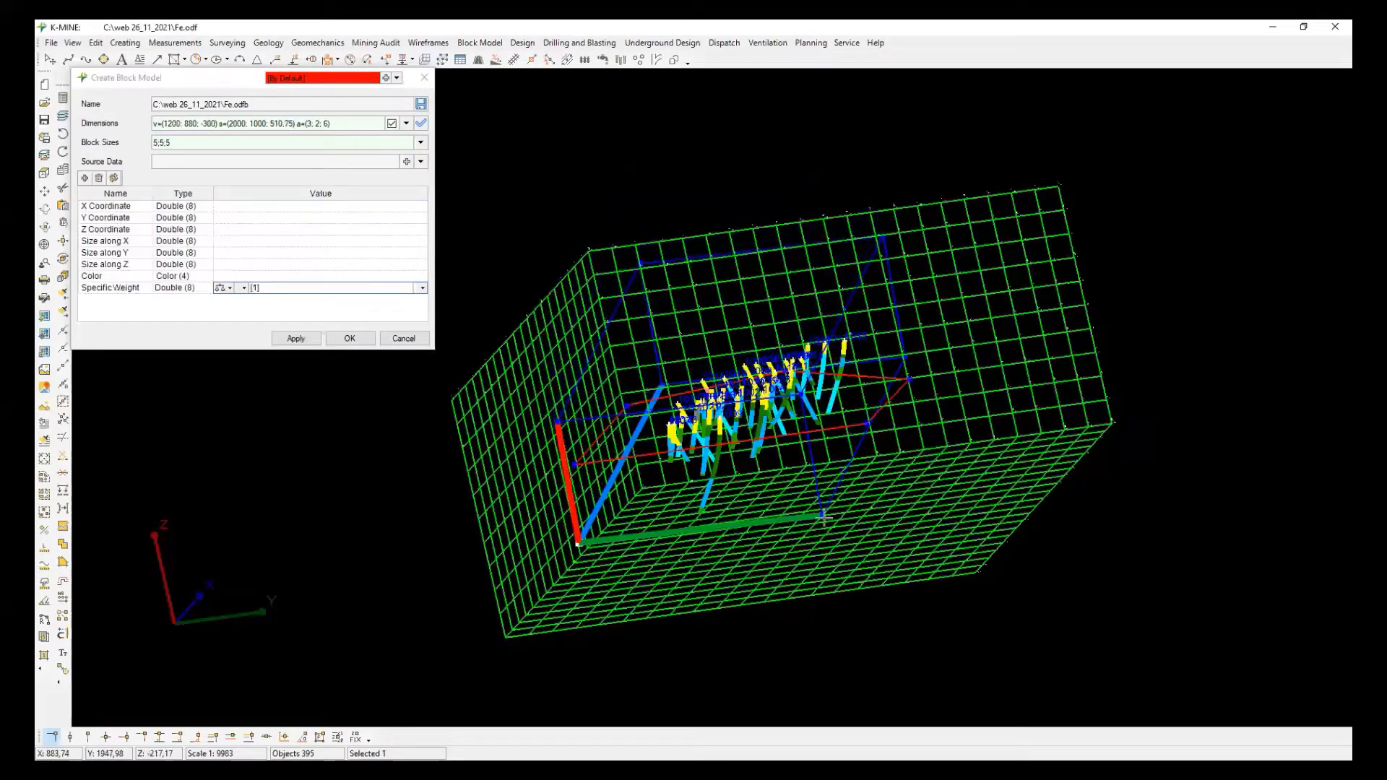
pyautogui.moveTo(824, 518); pyautogui.dragTo(877, 505)
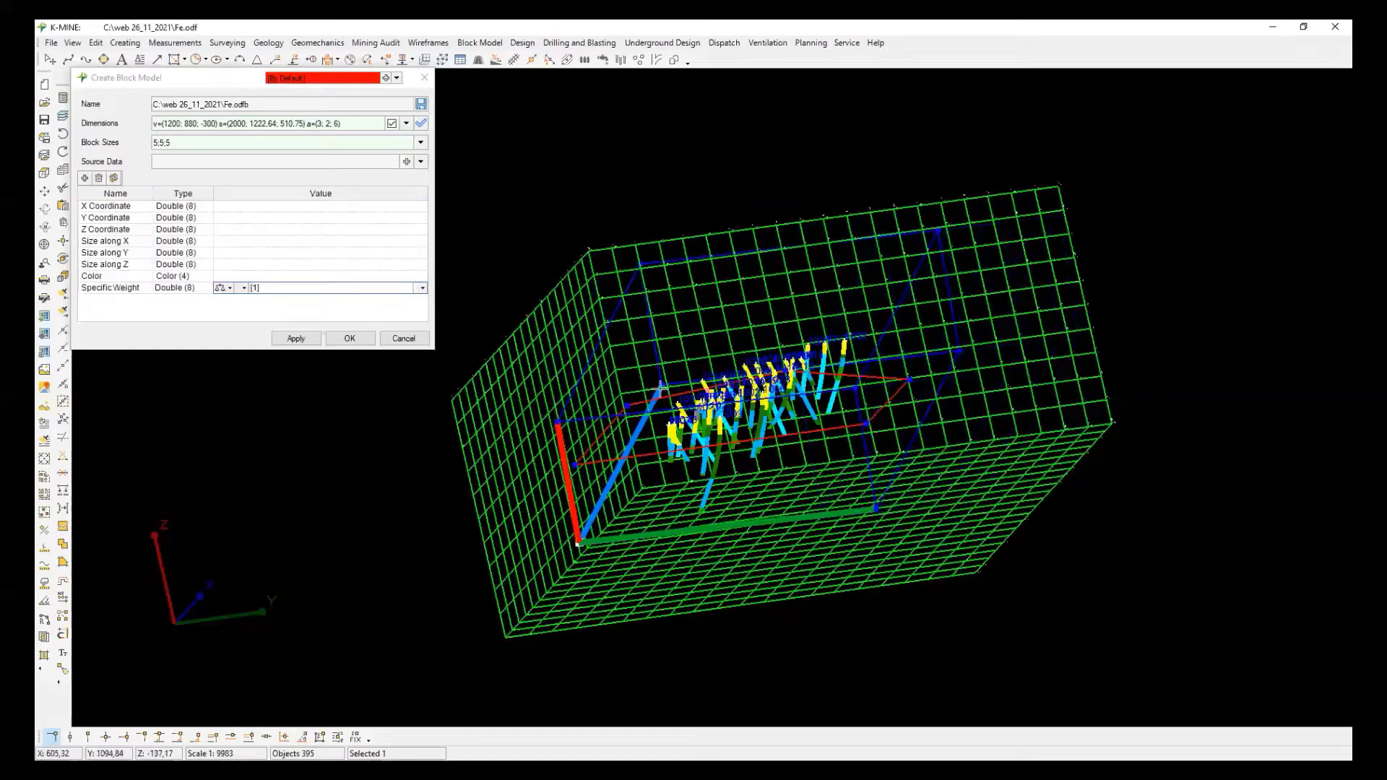
pyautogui.moveTo(661, 387); pyautogui.dragTo(626, 399)
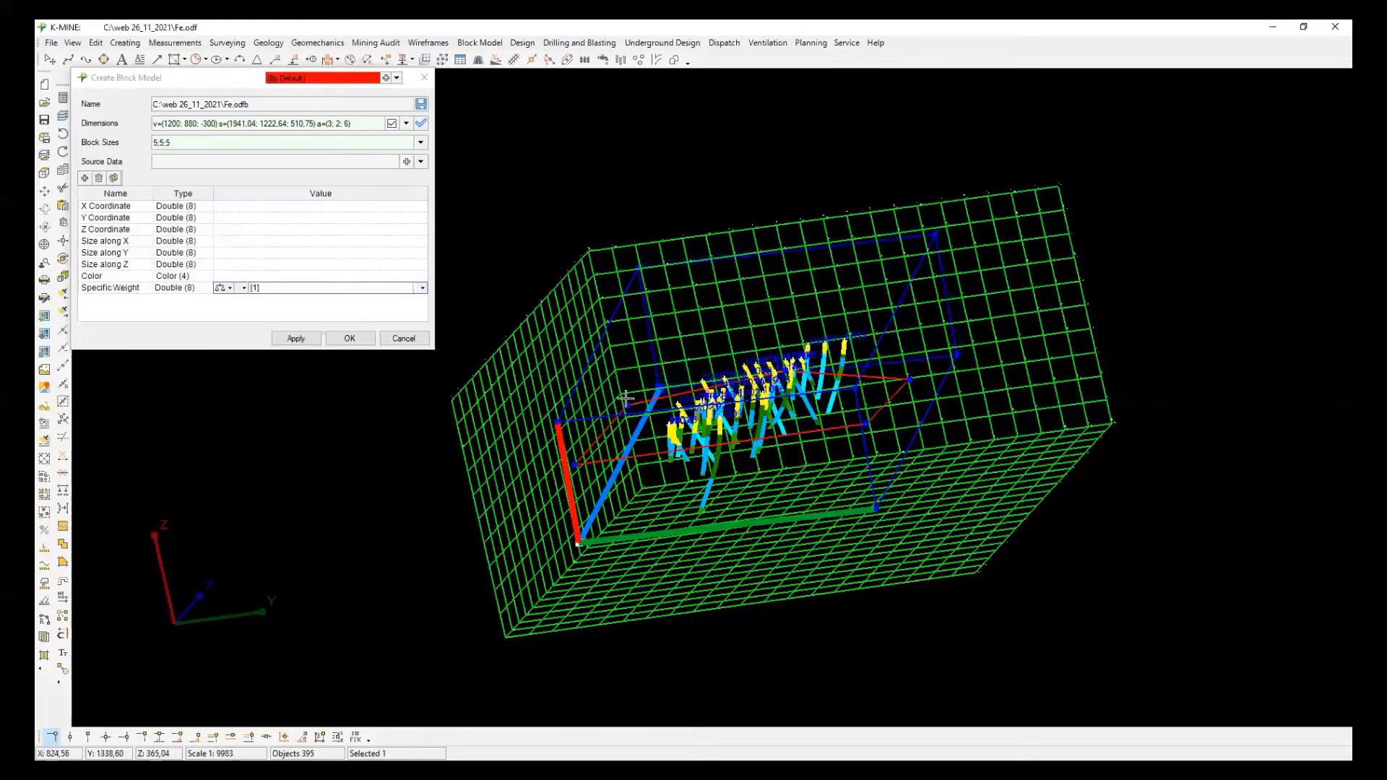
# Move the frame's start point to about 589;1074;-172 and create the block model.
pyautogui.moveTo(578, 542)
pyautogui.mouseDown()
pyautogui.moveTo(552, 592)
pyautogui.moveTo(526, 533)
pyautogui.moveTo(609, 556)
pyautogui.moveTo(574, 554)
pyautogui.mouseUp()
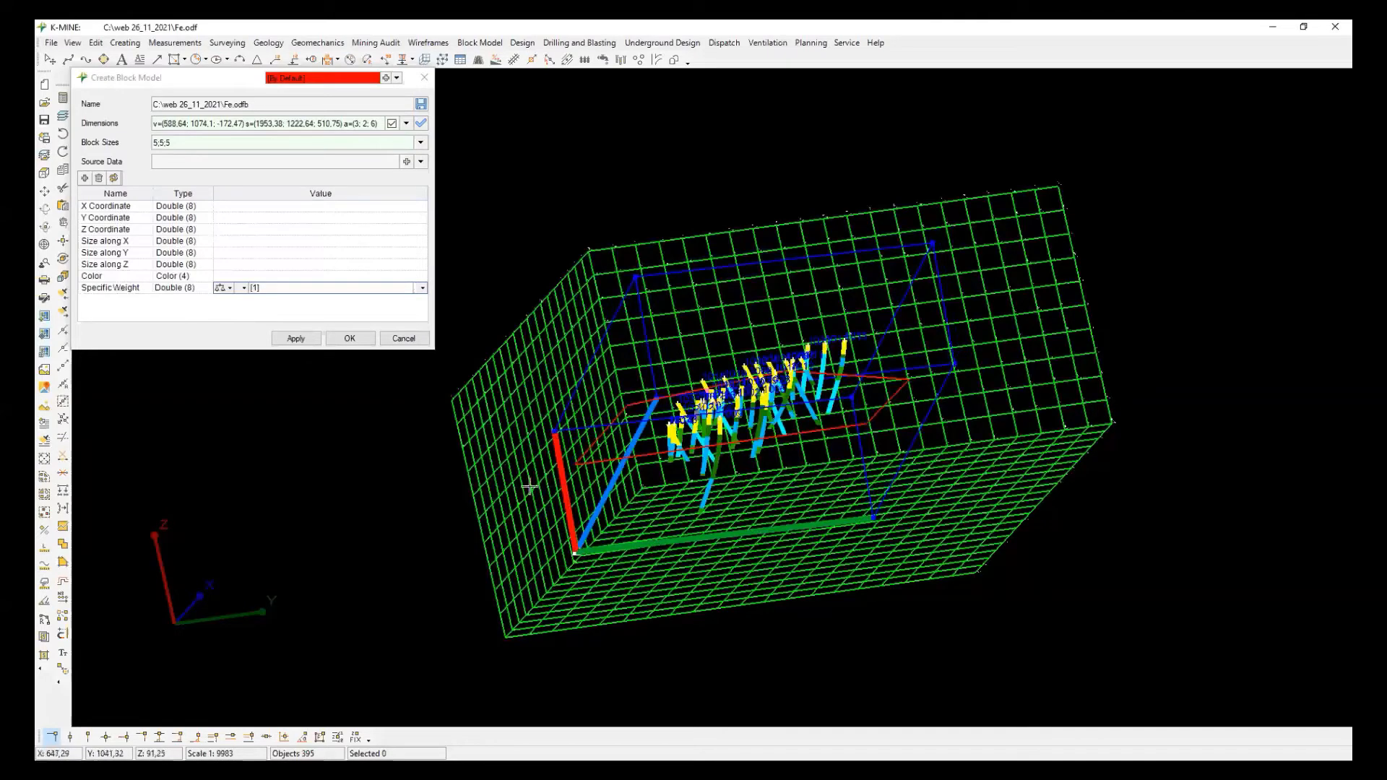
pyautogui.click(318, 339)
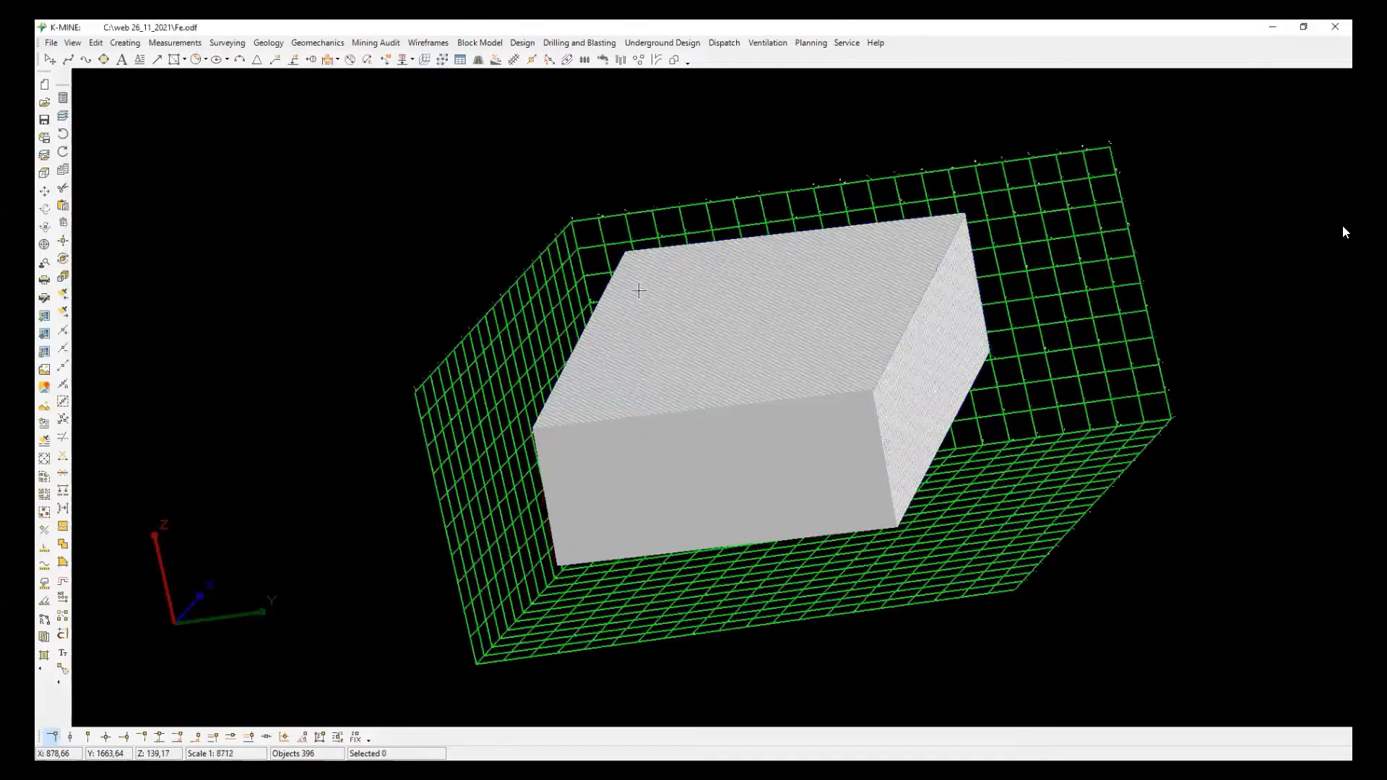
# Use Set Properties on the block model to show only blocks of size X=320 Y=320 Z=320.
pyautogui.click(643, 254)
pyautogui.click(91, 46)
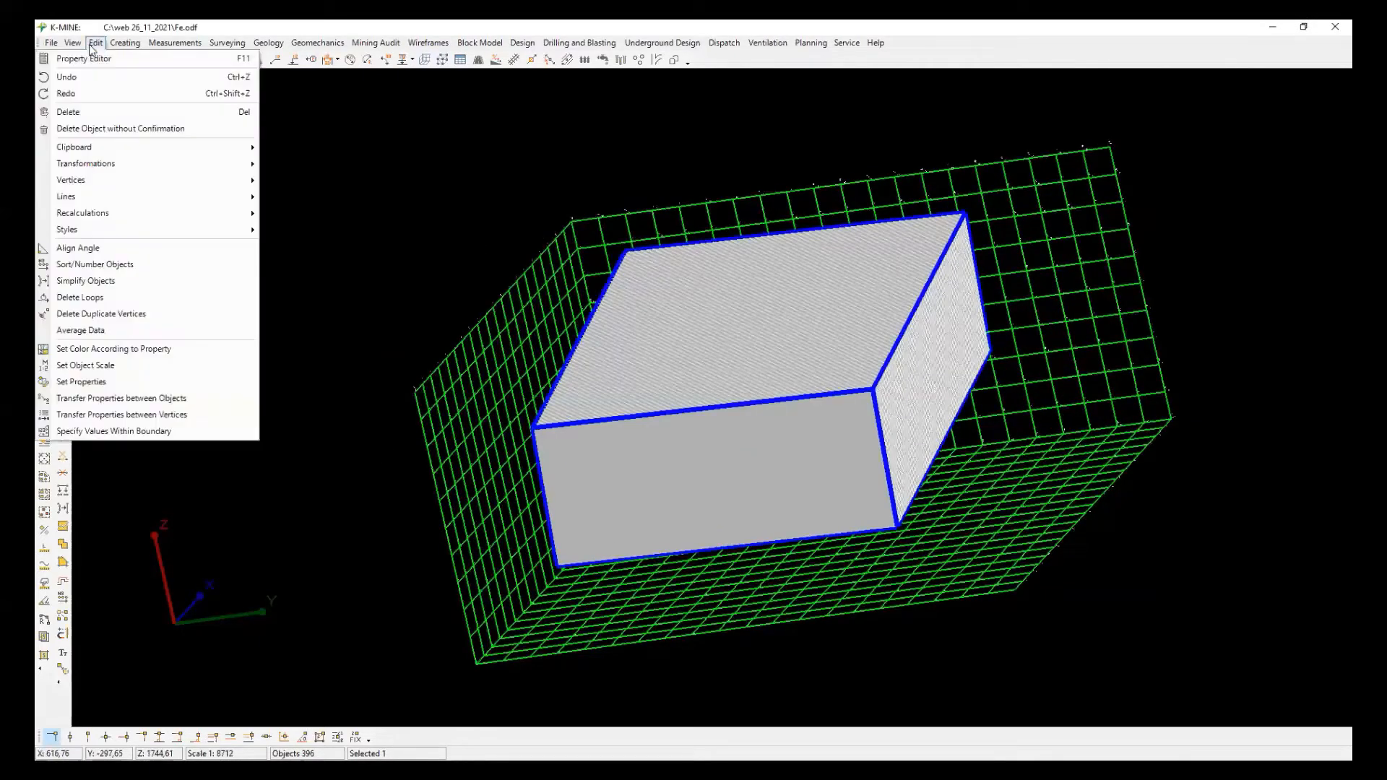
pyautogui.click(153, 381)
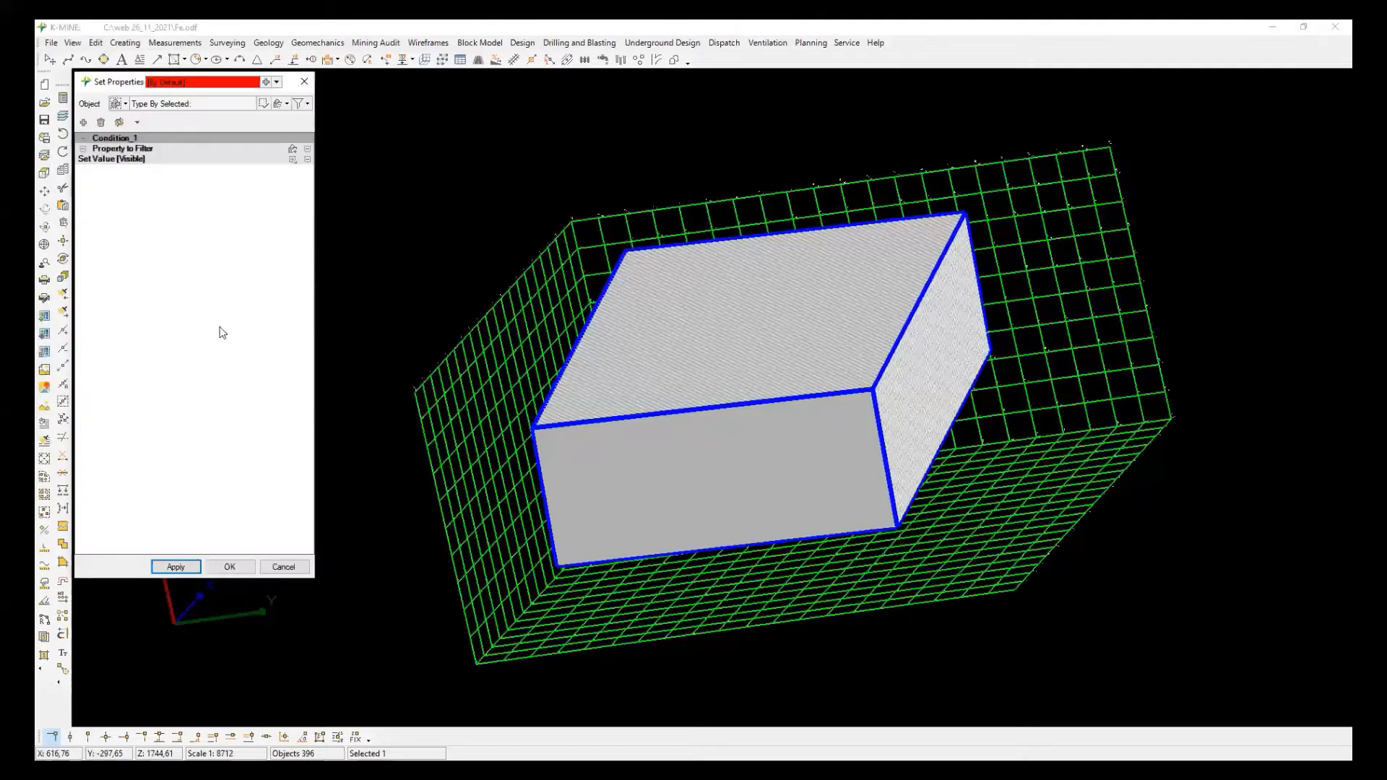
pyautogui.click(116, 148)
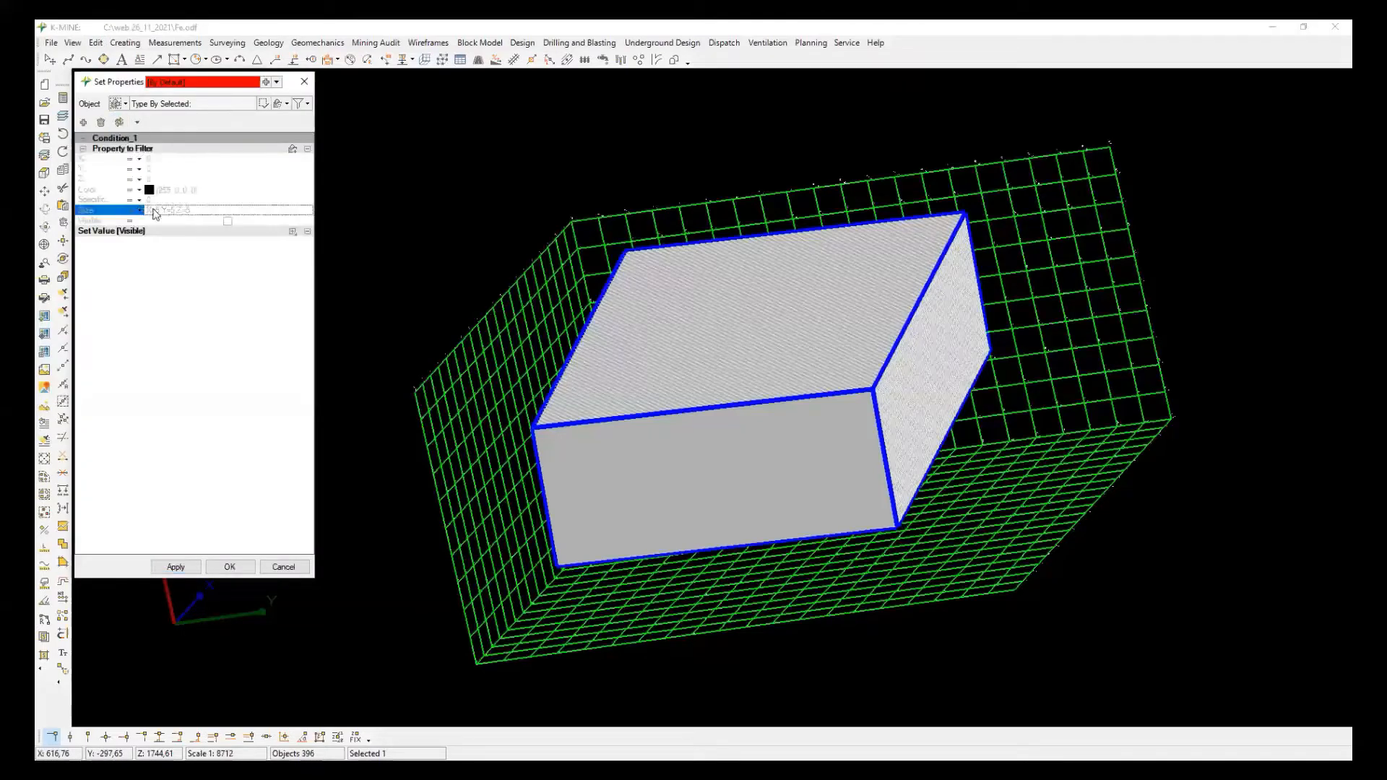
pyautogui.click(159, 211)
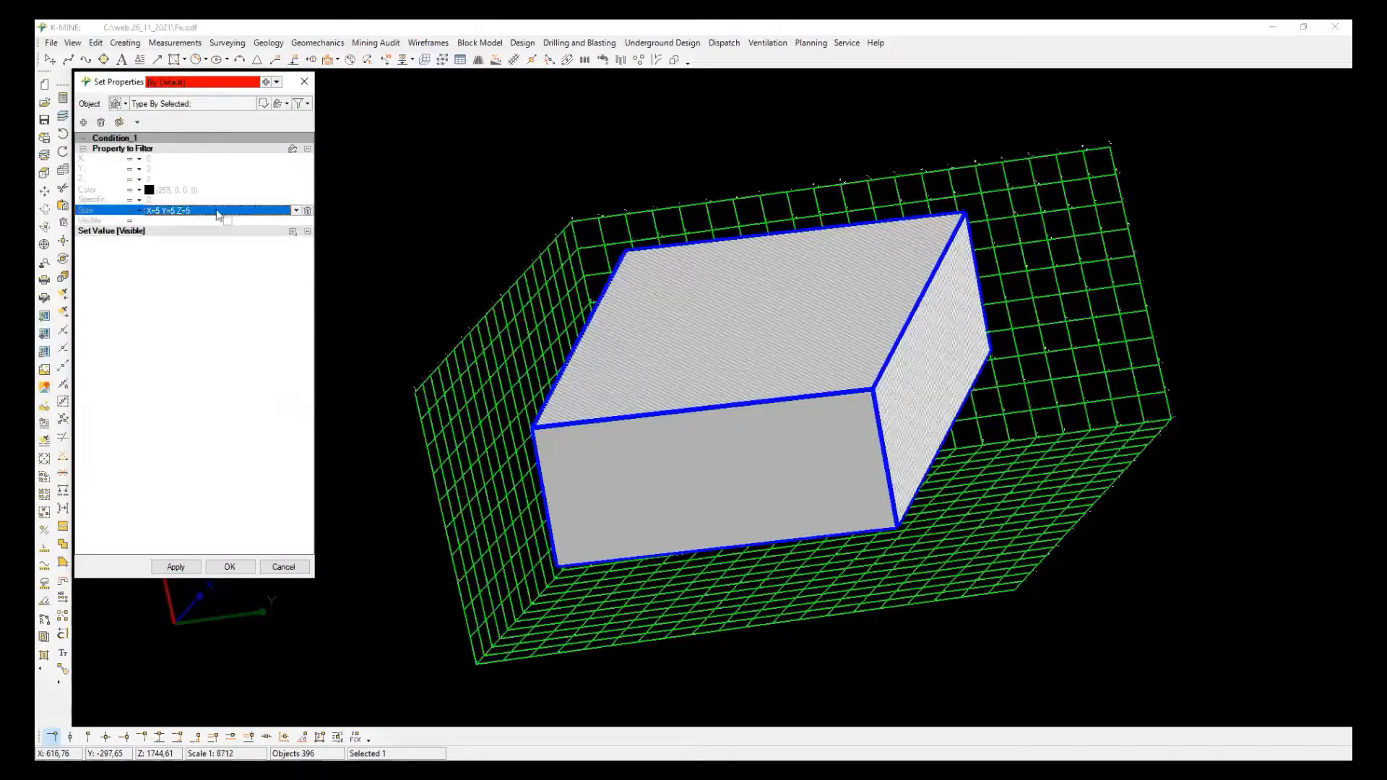
pyautogui.click(296, 211)
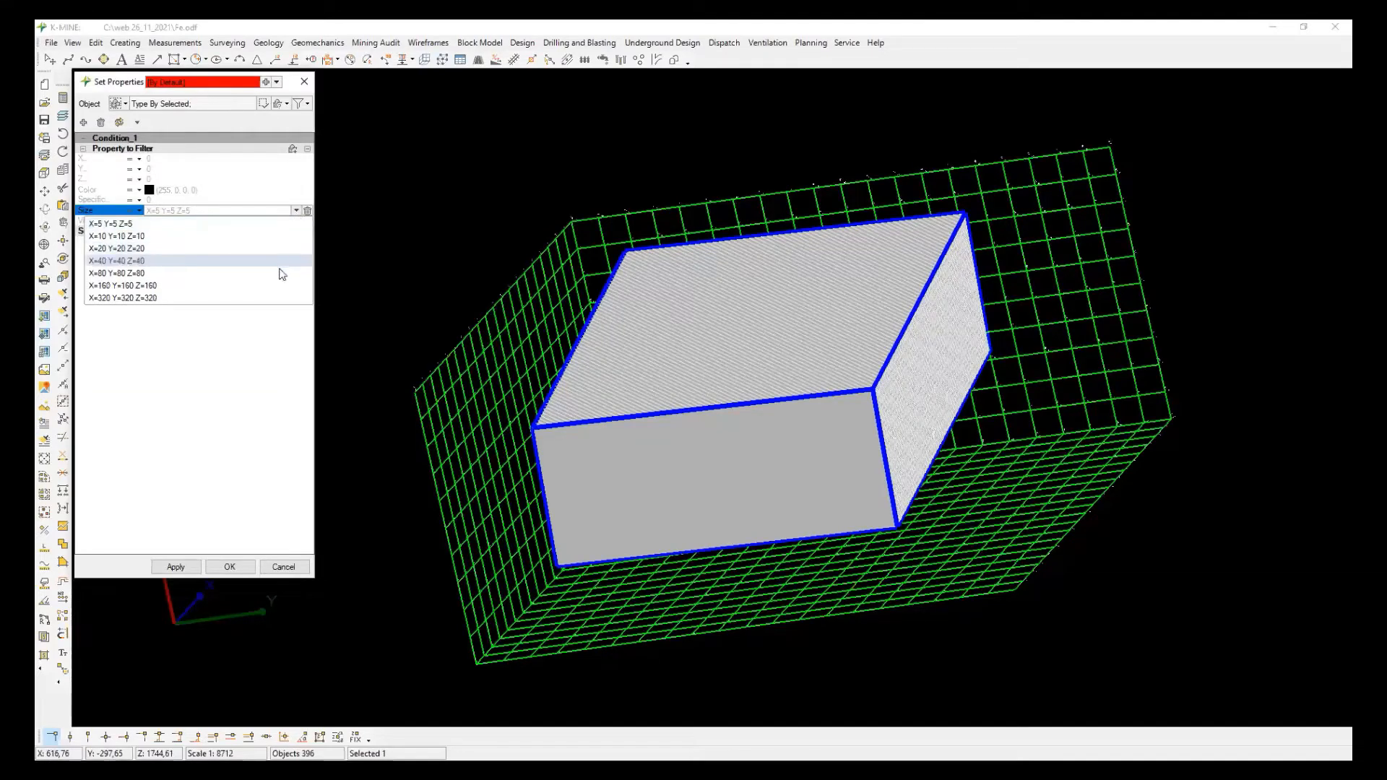
pyautogui.click(281, 298)
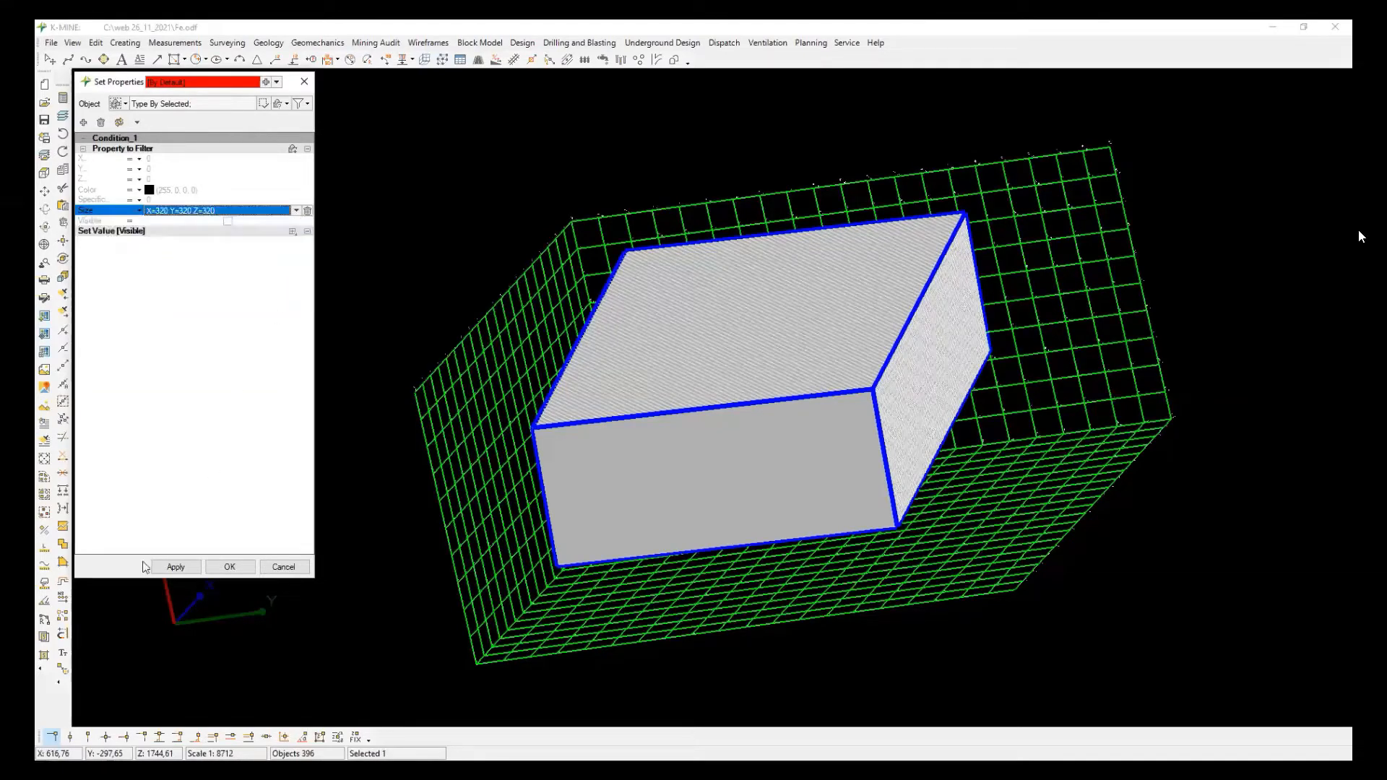
pyautogui.click(176, 567)
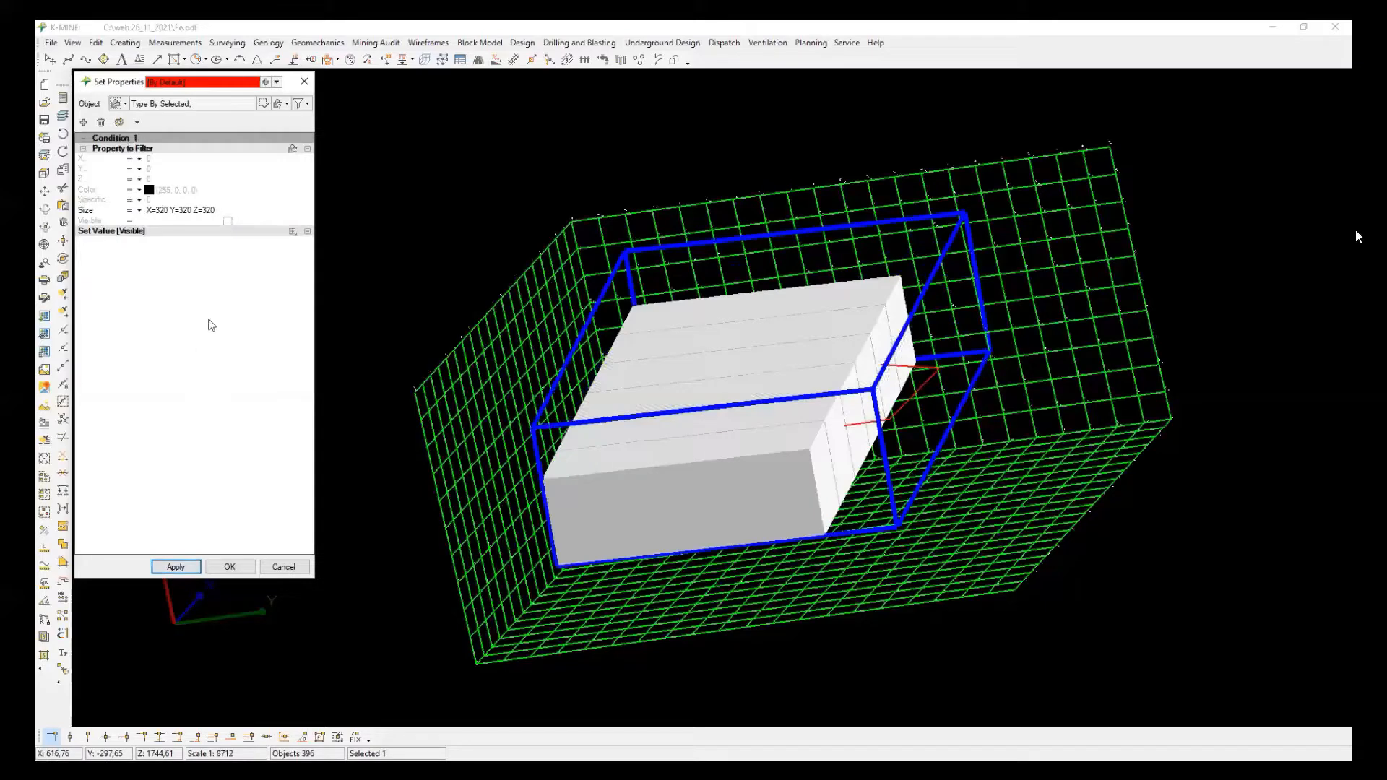
# Color the 320-size blocks orange (255, 242, 159, 111), and clear the size filter to display all blocks.
pyautogui.click(278, 211)
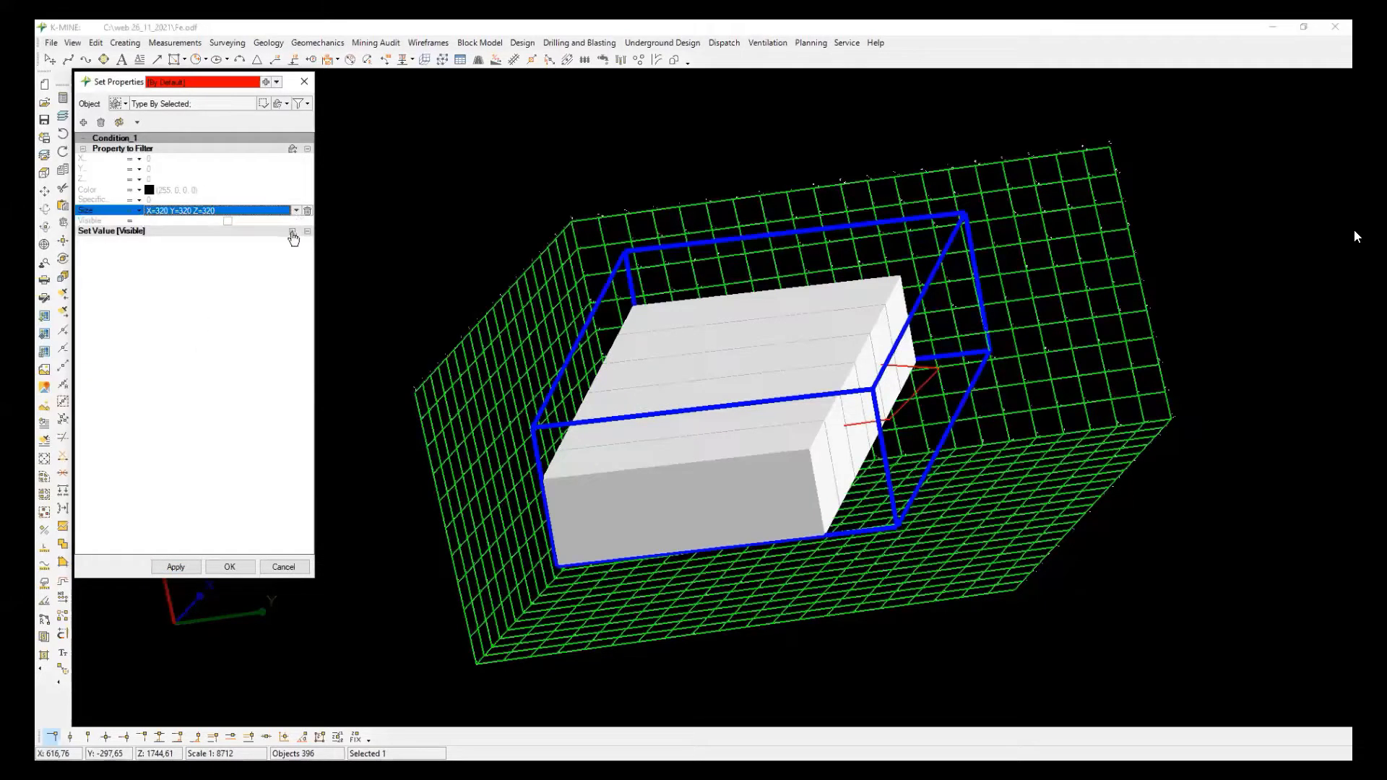
pyautogui.click(293, 232)
pyautogui.click(249, 242)
pyautogui.click(296, 242)
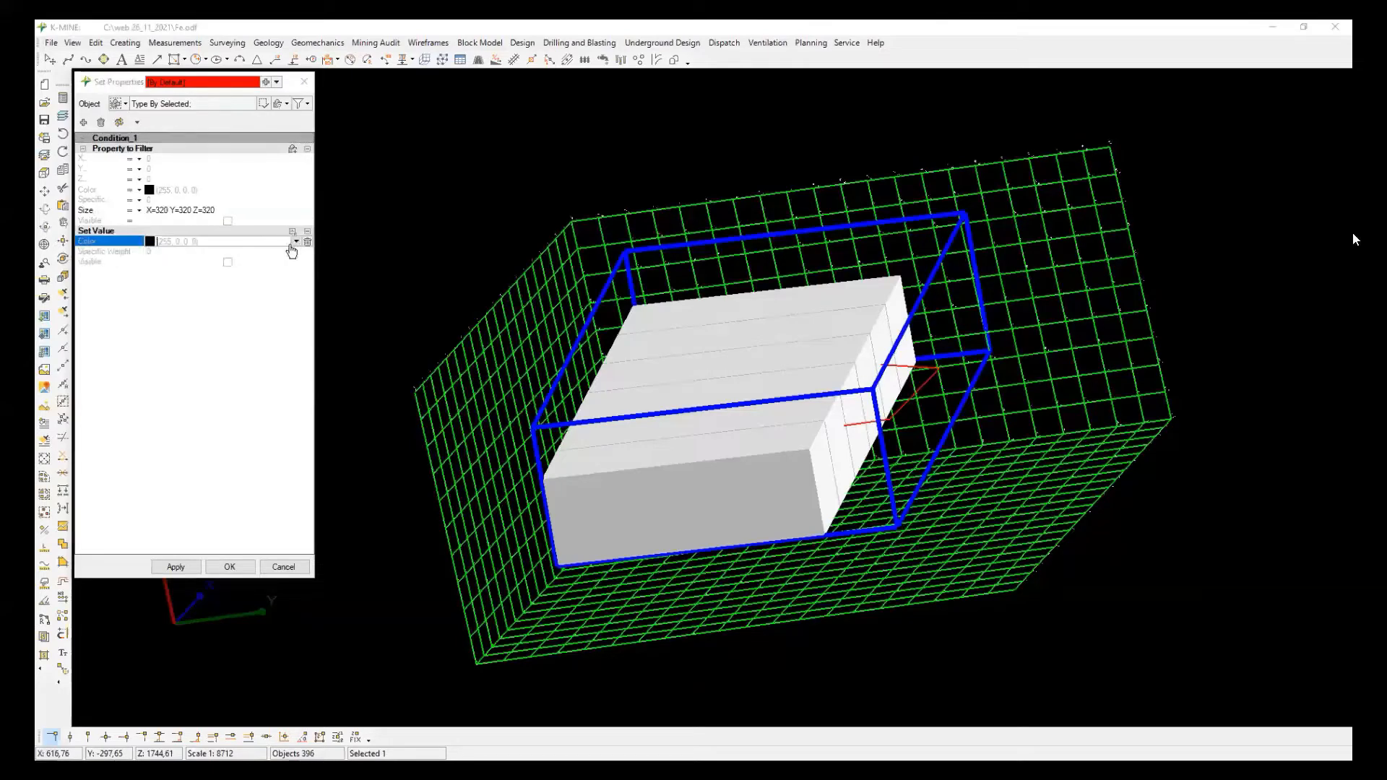
pyautogui.click(95, 288)
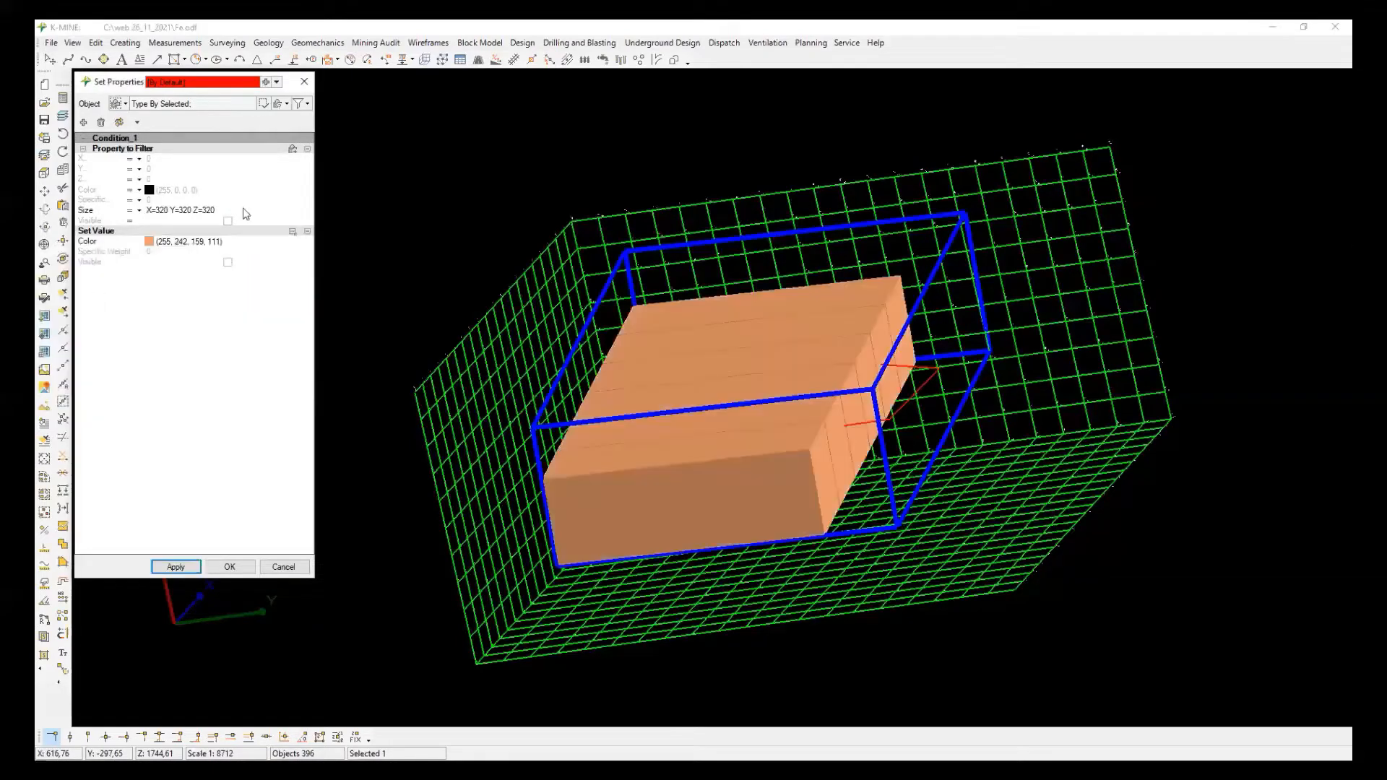
pyautogui.click(307, 211)
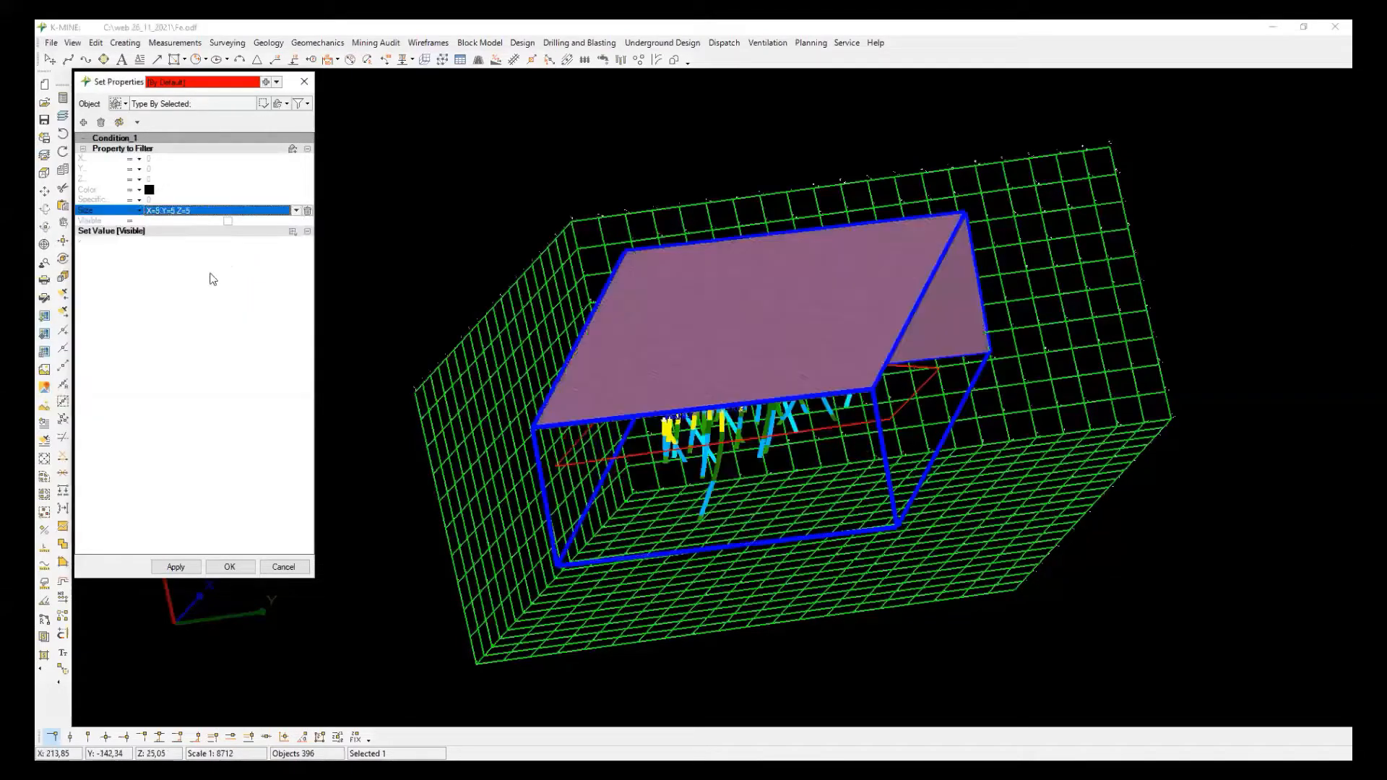
pyautogui.click(167, 568)
# Check the available block sizes and subdivide the selected block model with block size 640;640;640.
pyautogui.click(479, 43)
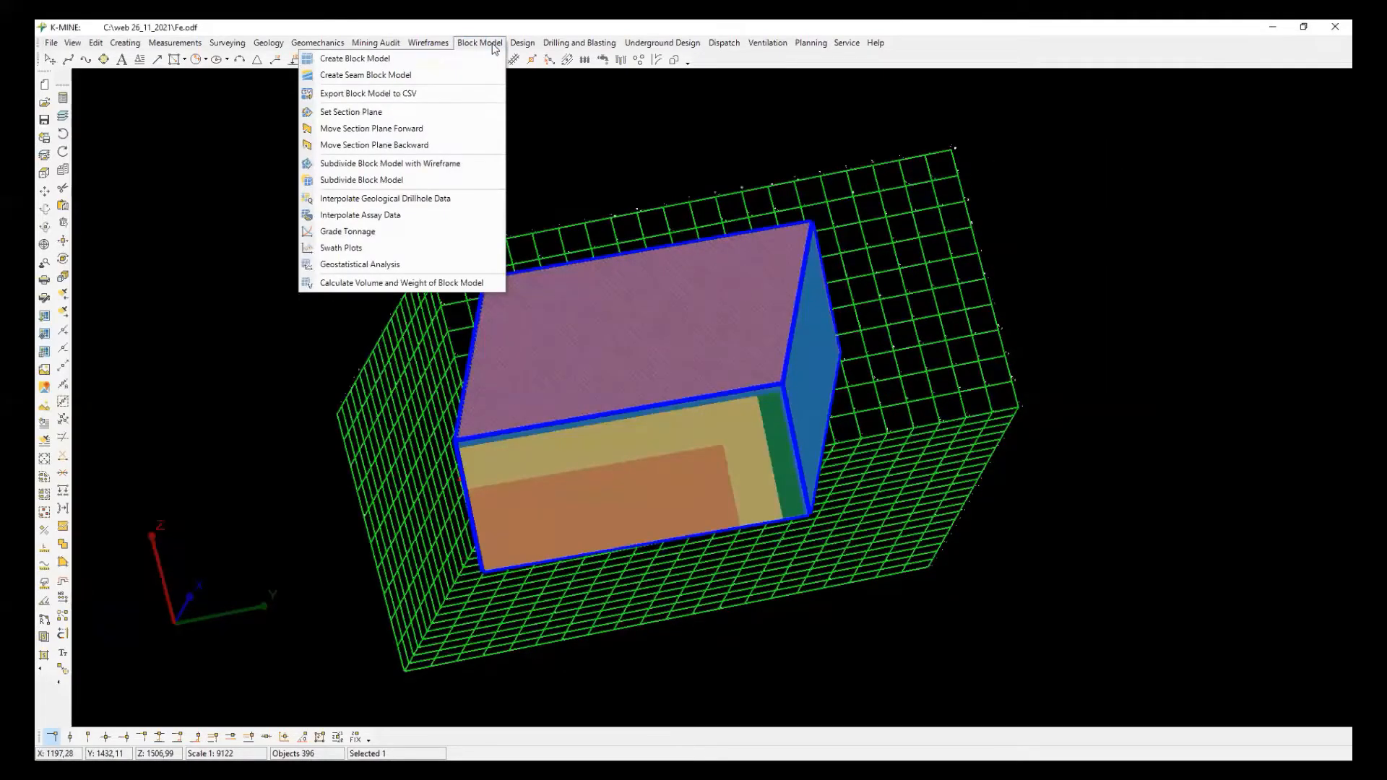
pyautogui.click(381, 179)
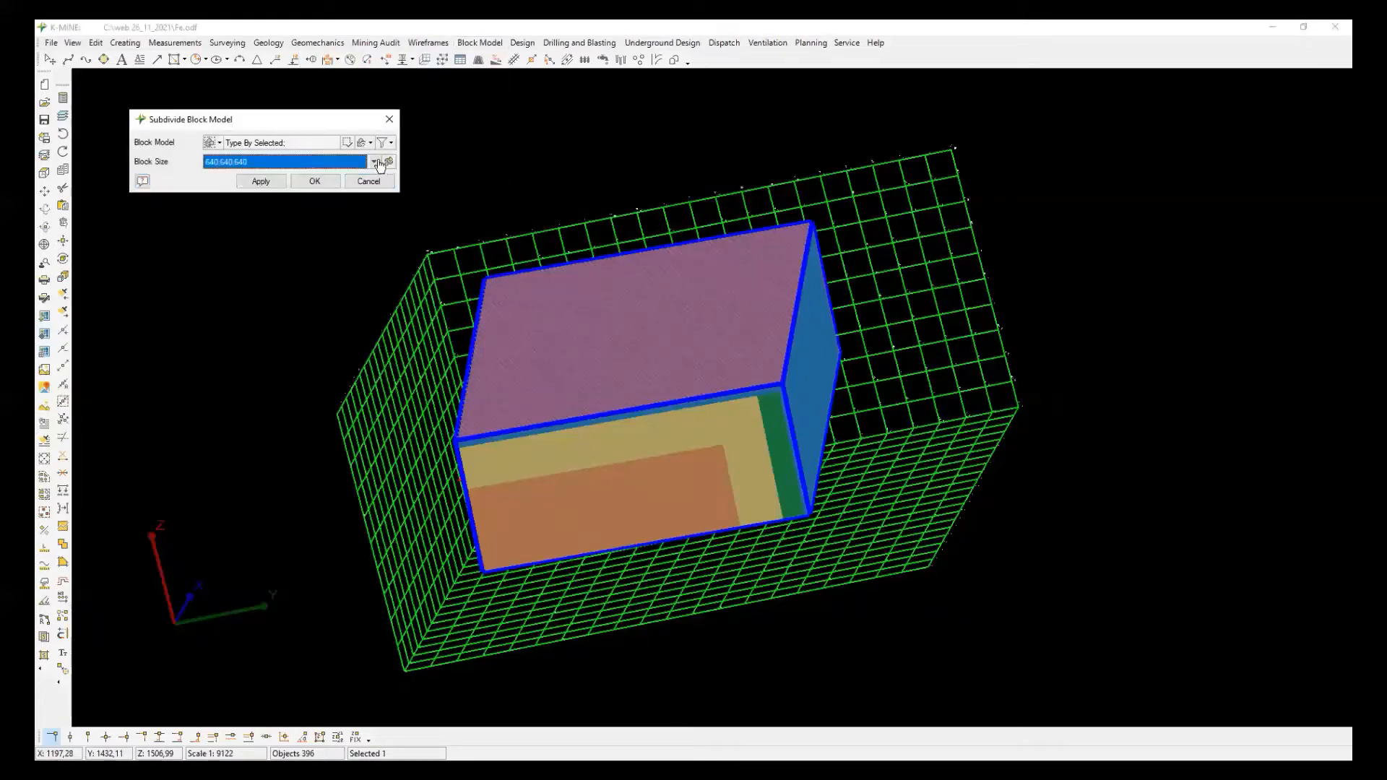
pyautogui.click(373, 162)
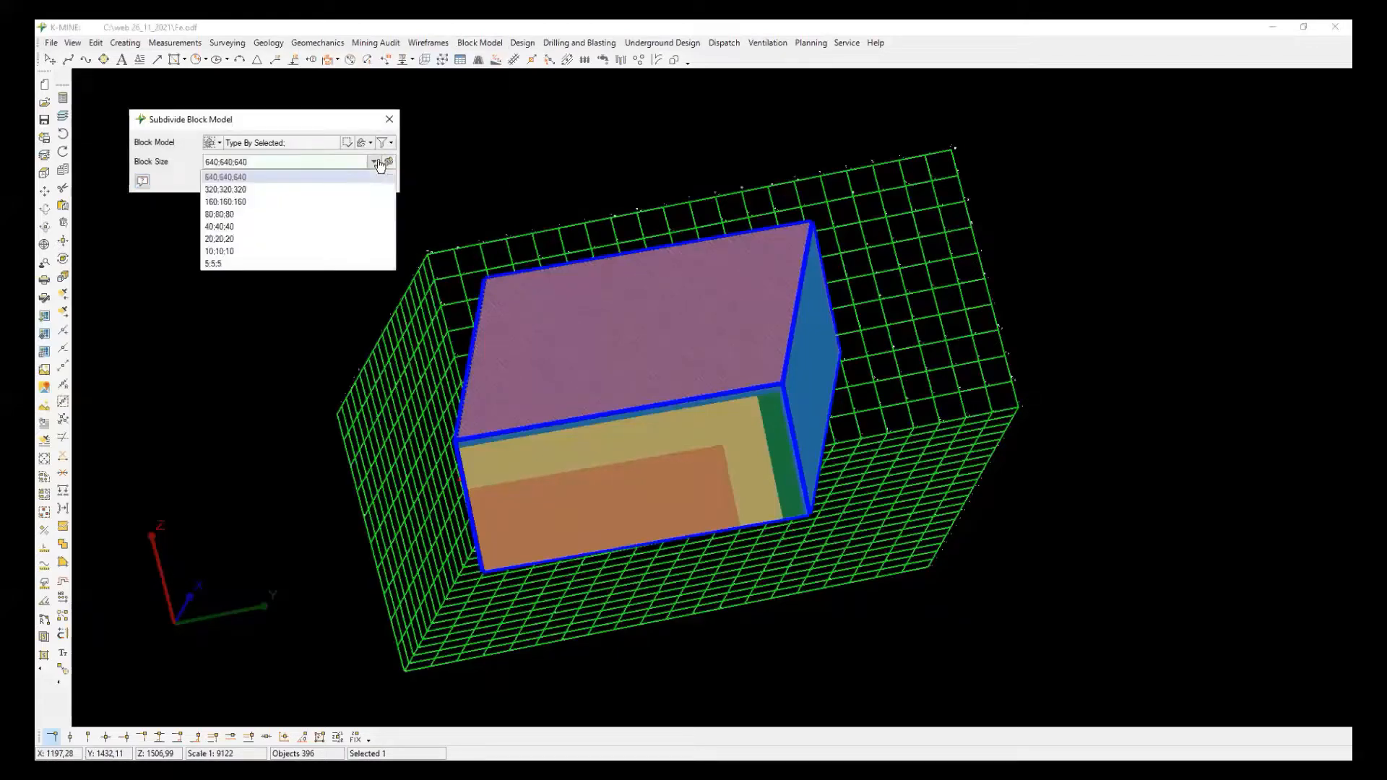
pyautogui.click(282, 251)
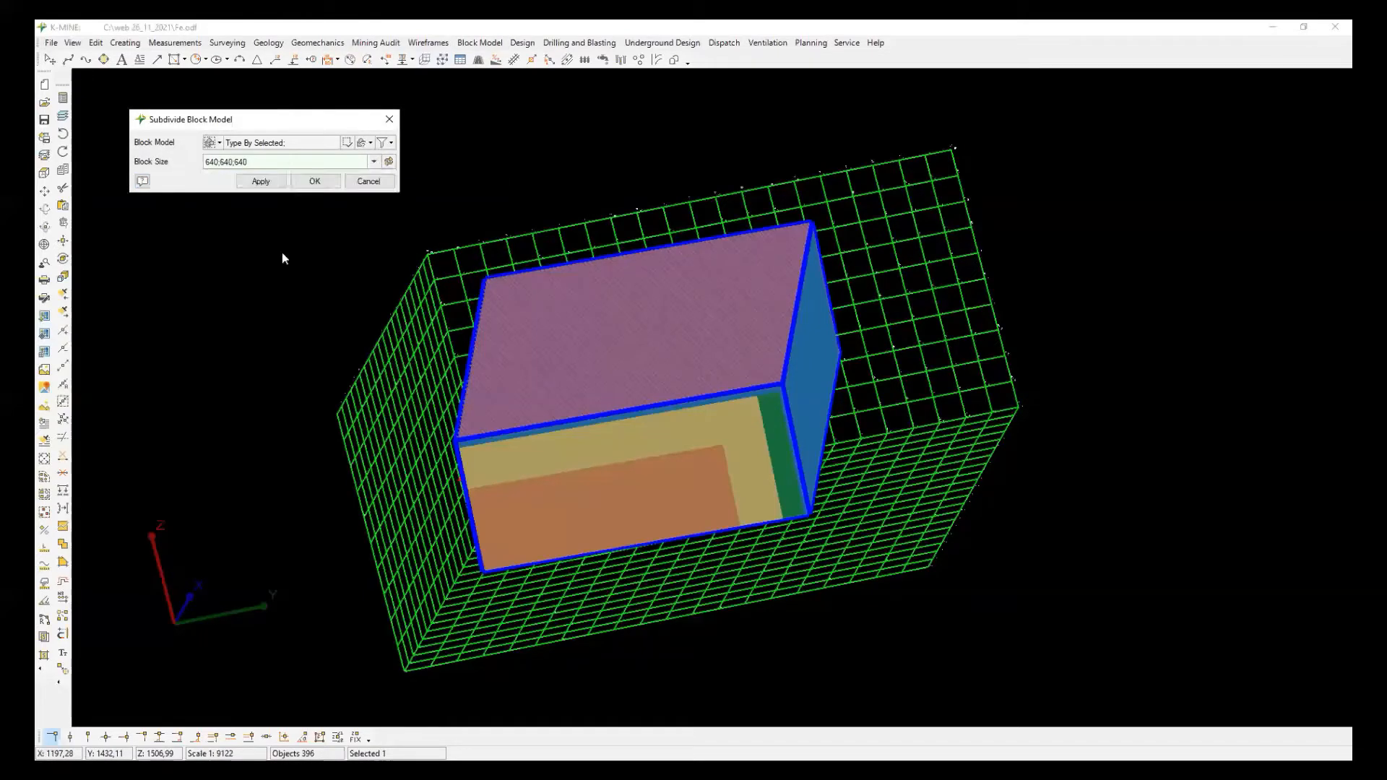
pyautogui.click(261, 181)
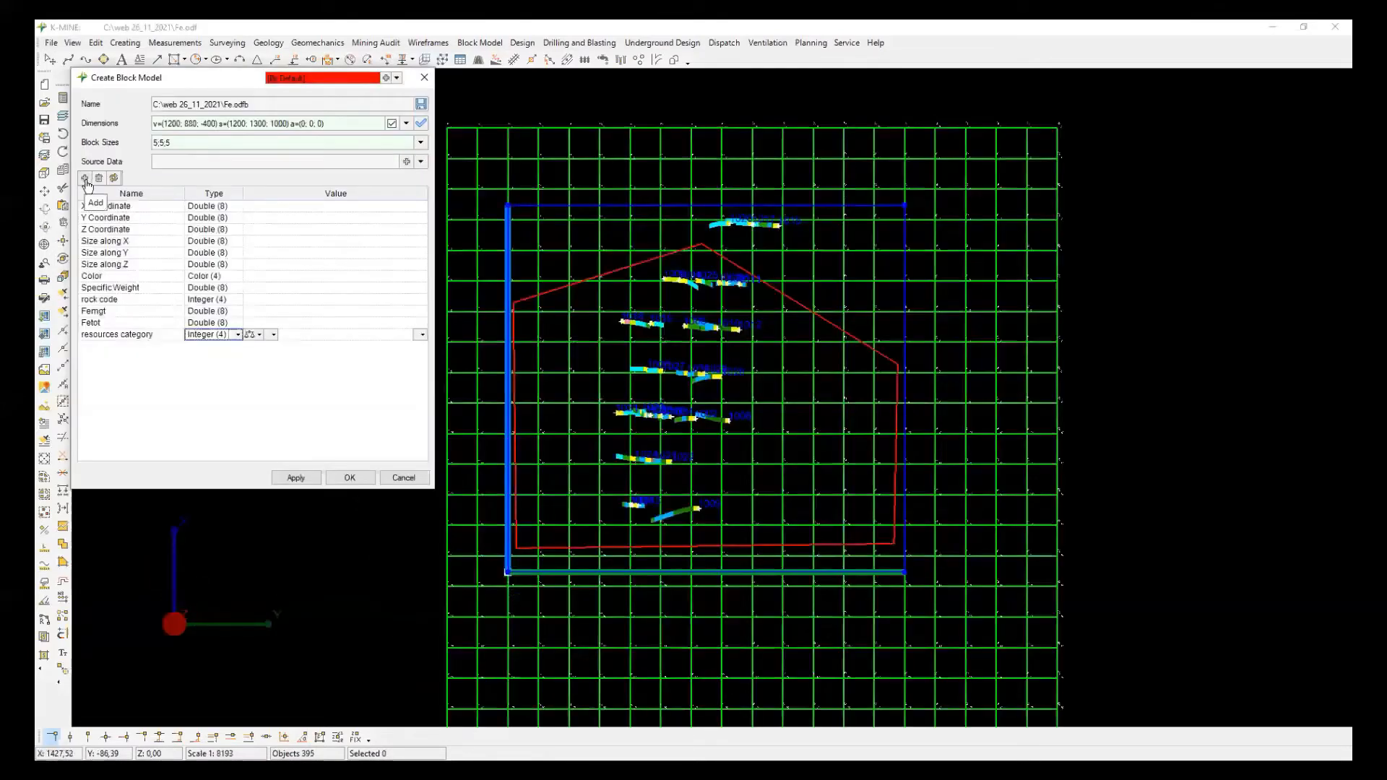
# Add two properties named zone and alteration to the block model being created.
pyautogui.click(86, 178)
pyautogui.click(133, 348)
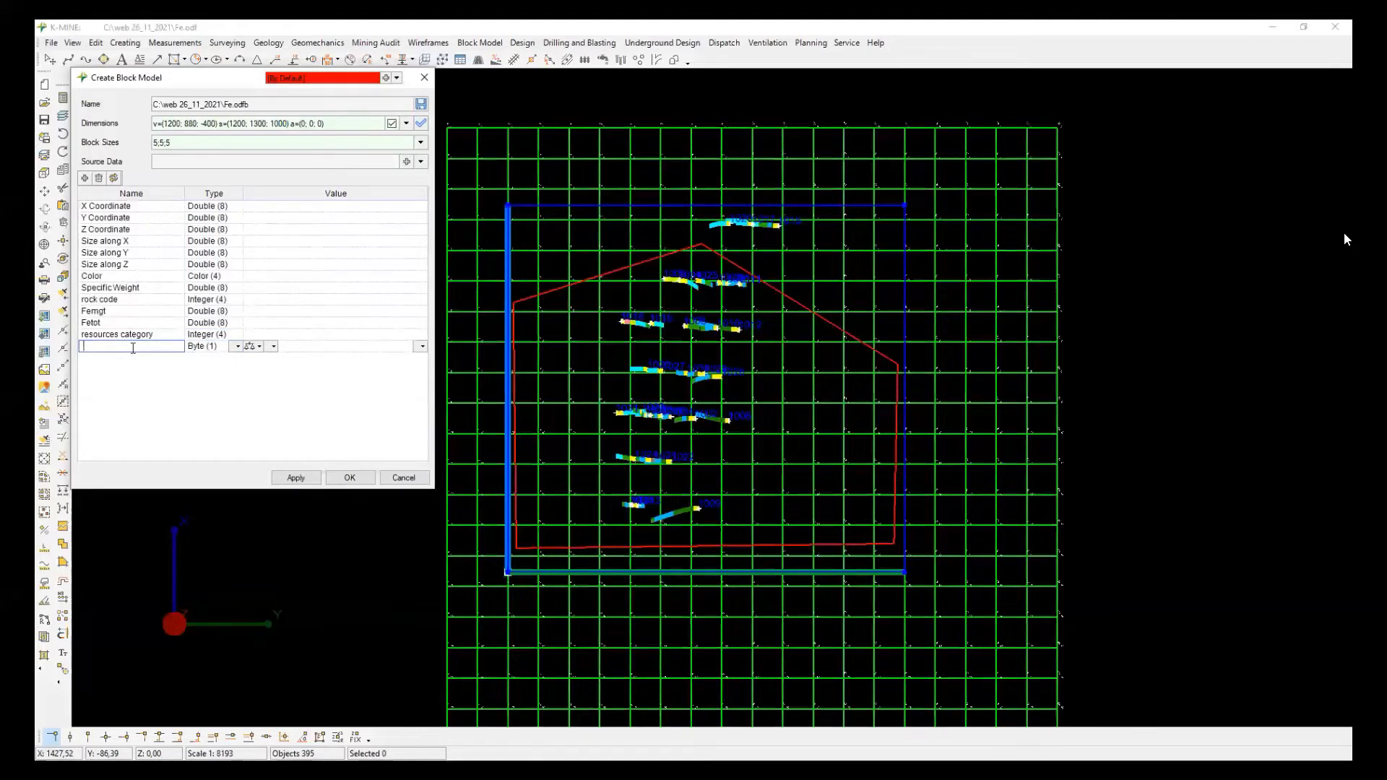
pyautogui.click(84, 177)
pyautogui.click(117, 357)
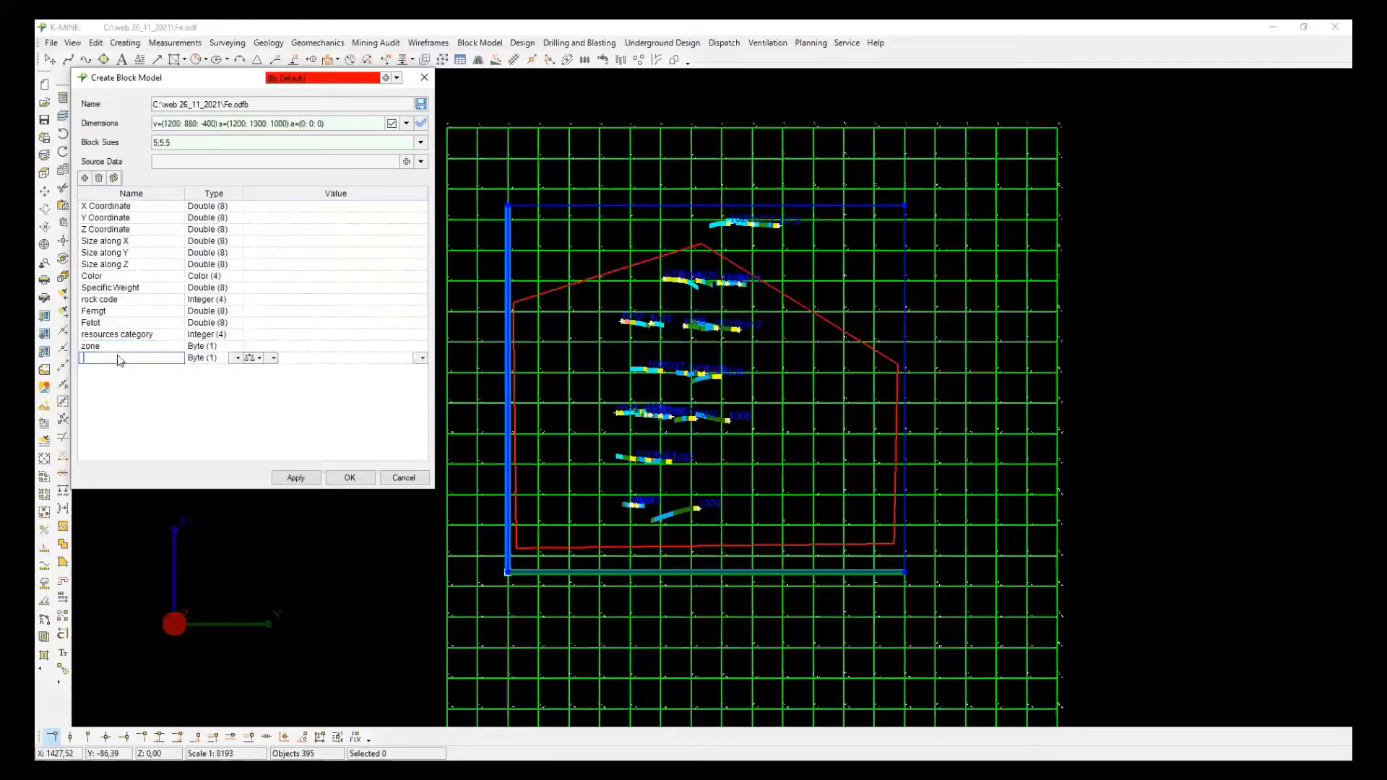
pyautogui.write('alteration')
# Set the data type of the zone and alteration properties to Integer (4).
pyautogui.click(230, 347)
pyautogui.click(237, 346)
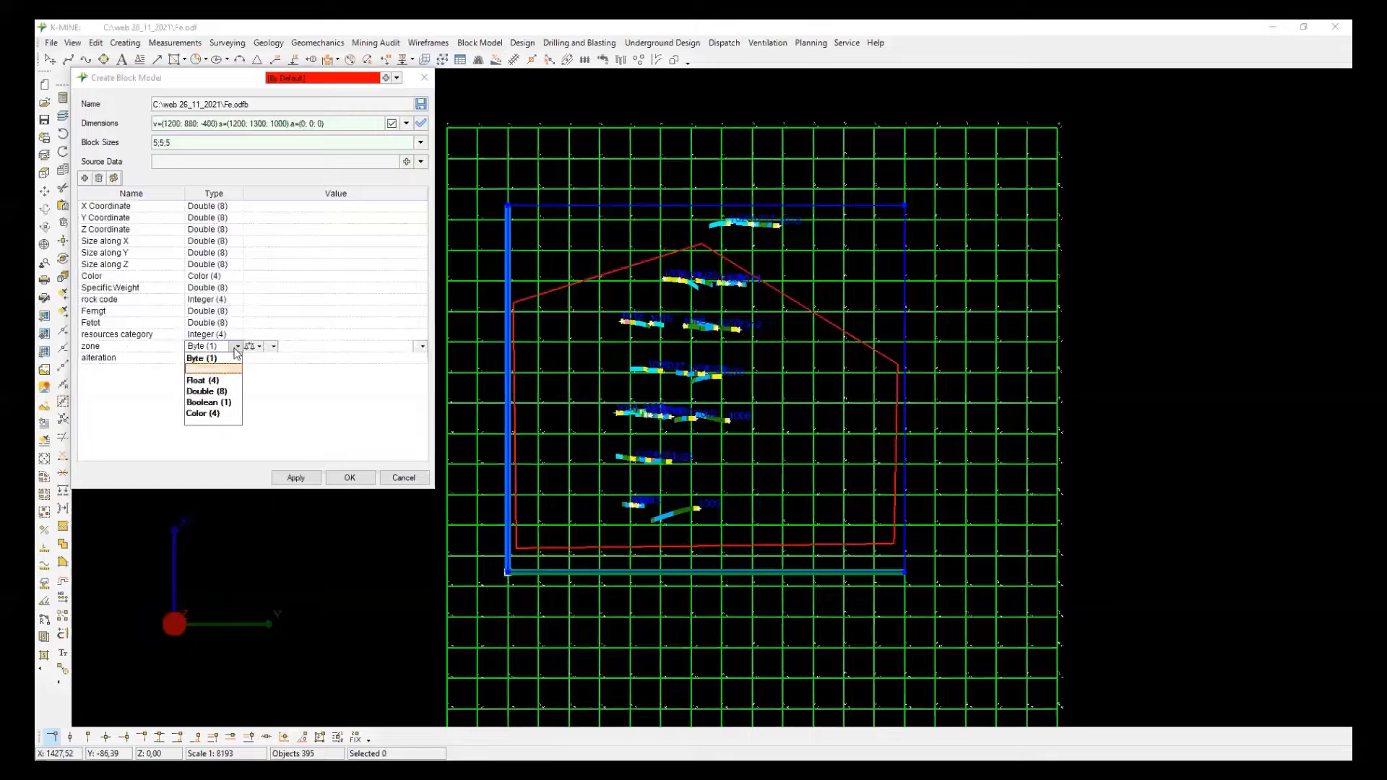
pyautogui.click(213, 369)
pyautogui.click(230, 358)
pyautogui.click(237, 358)
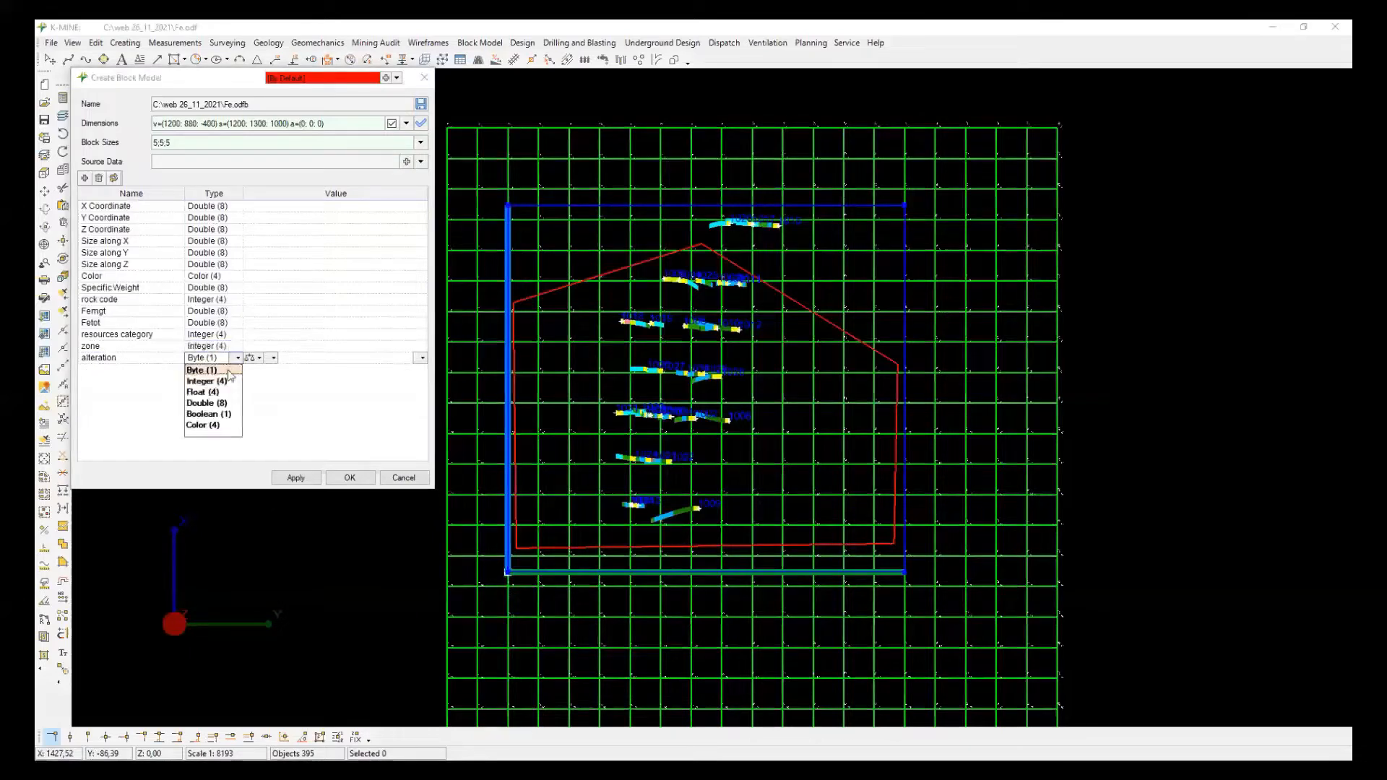
pyautogui.click(211, 381)
# Open the Specific Weight's default value and confirm creation of the block model.
pyautogui.click(289, 287)
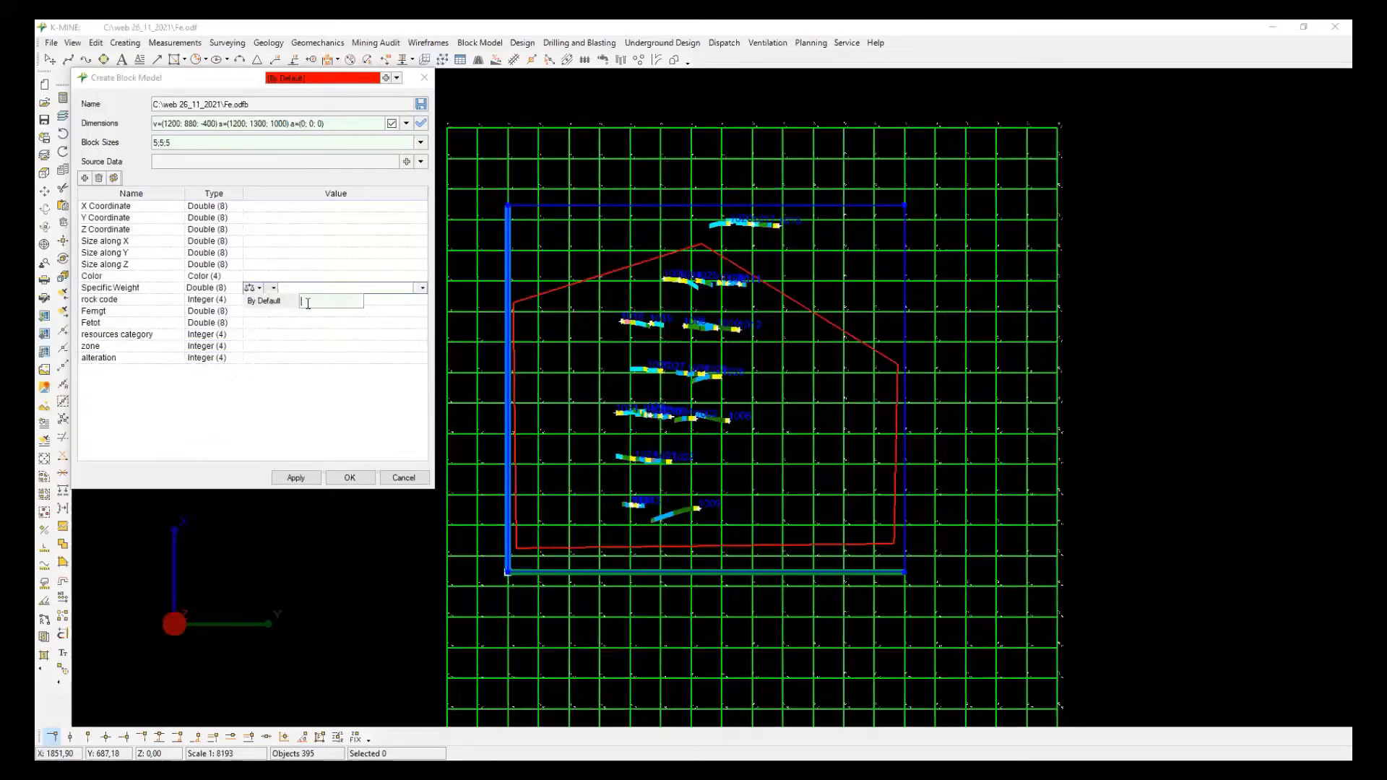
pyautogui.click(350, 477)
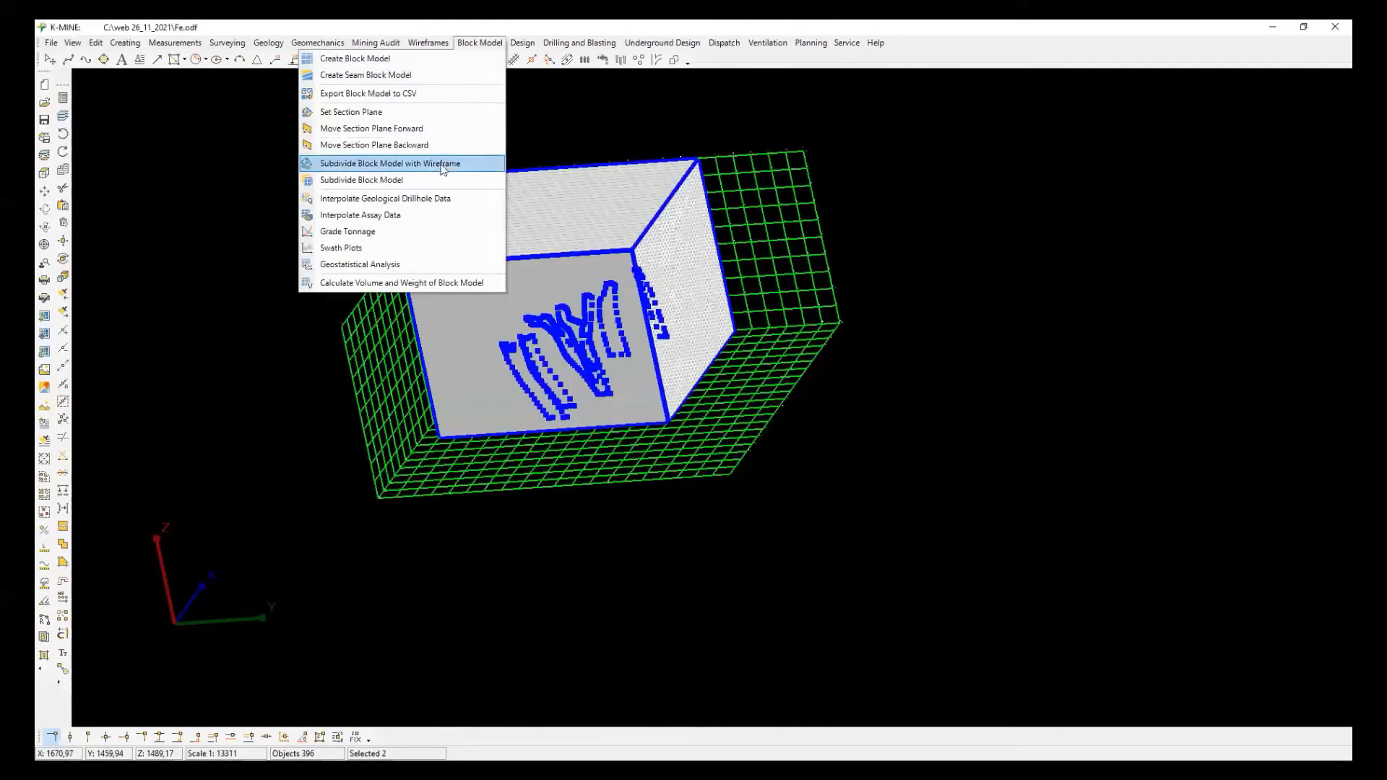
# Subdivide the selected block model with the selected wireframe.
pyautogui.click(442, 164)
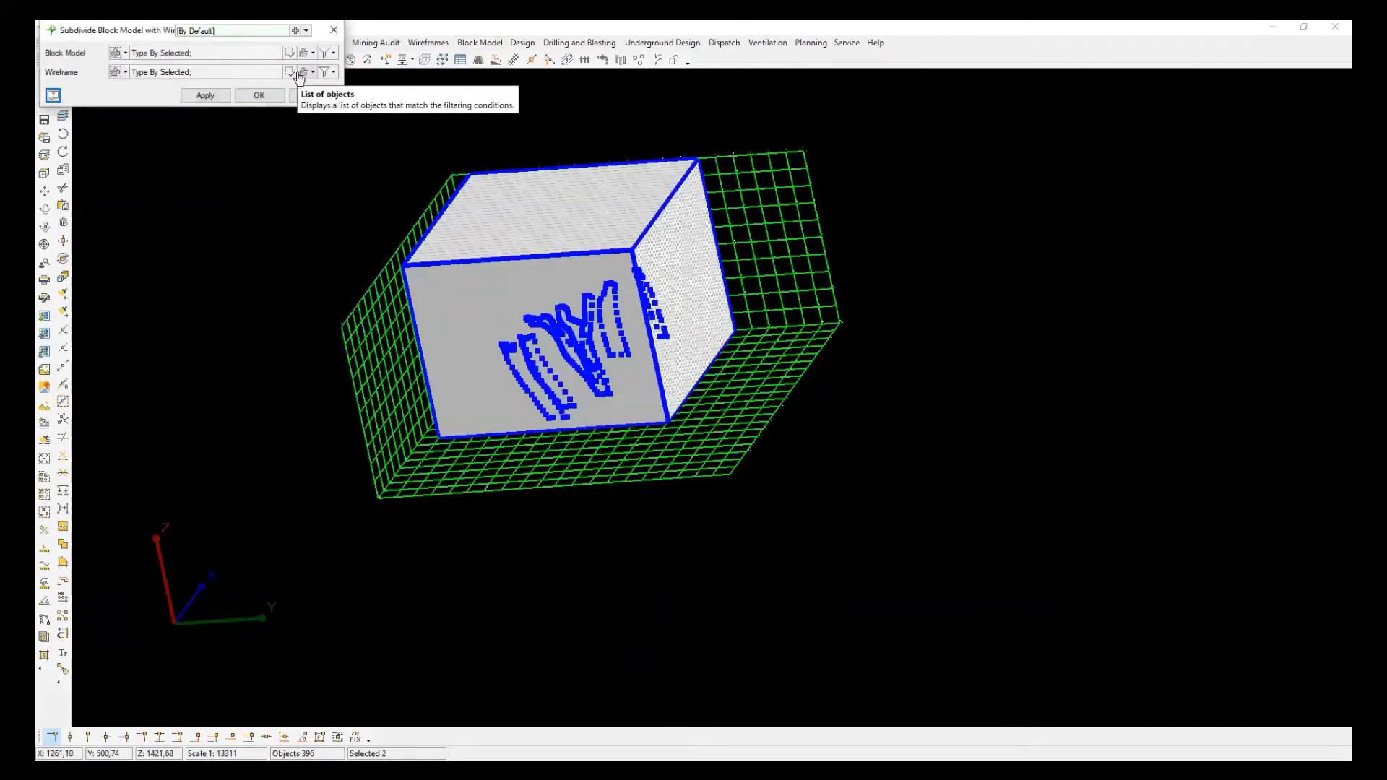
pyautogui.click(248, 99)
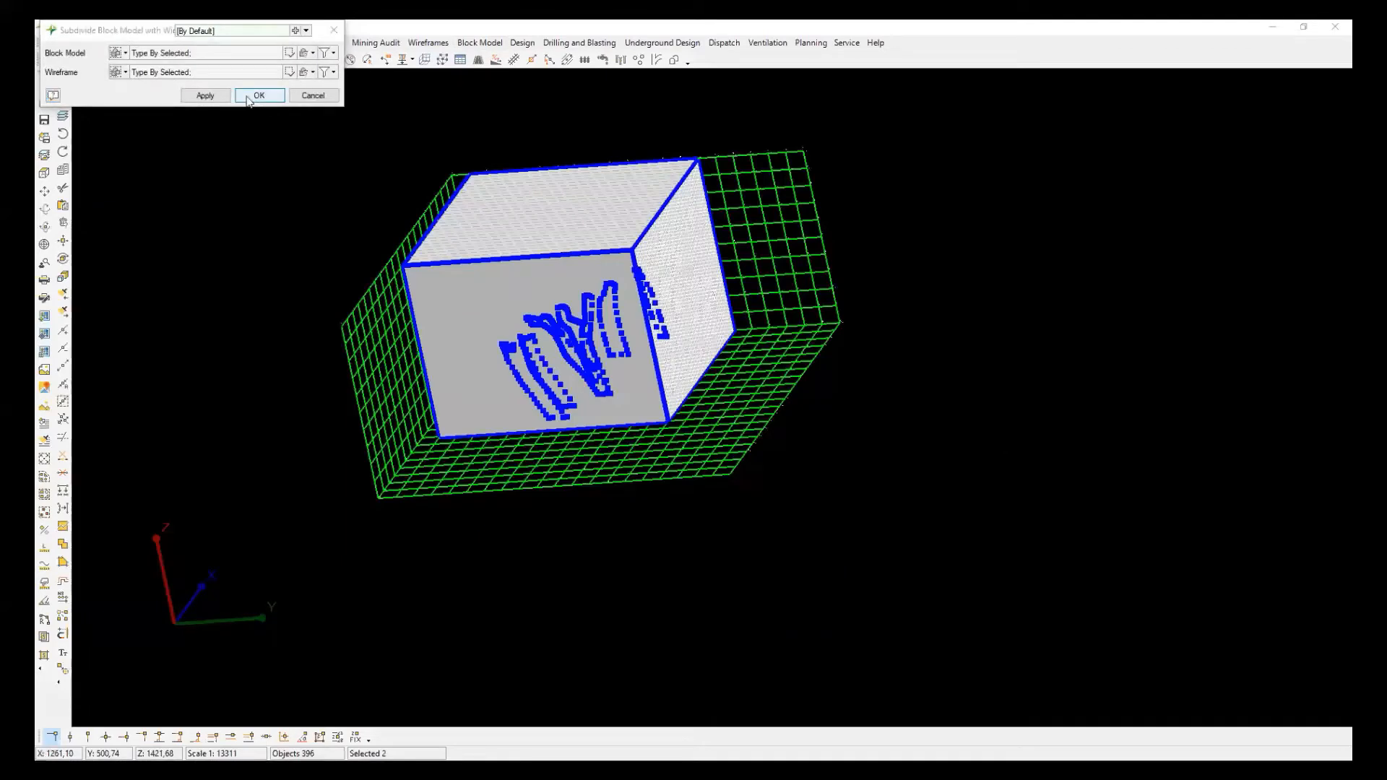
pyautogui.click(712, 436)
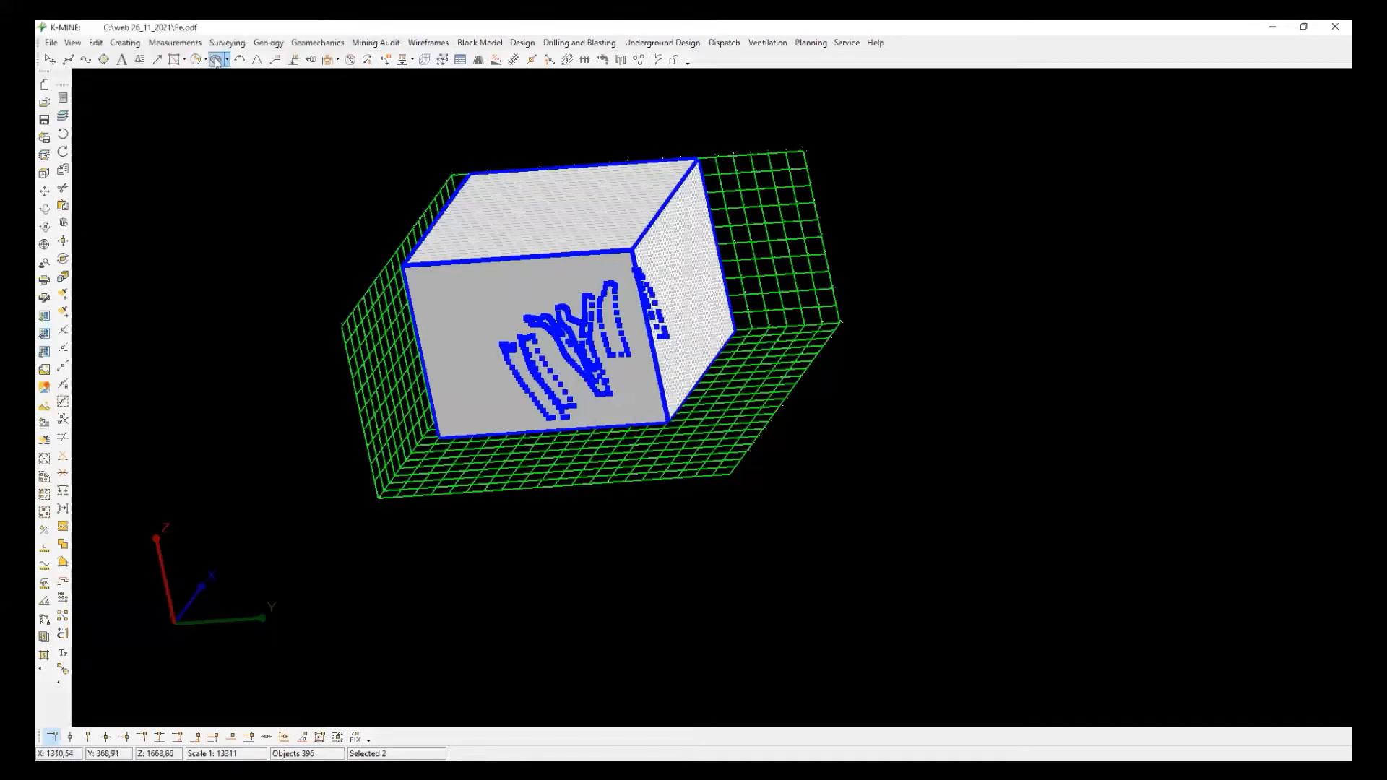
# Open Set Properties for the block model and add a geometry filter condition with the equals operator.
pyautogui.click(95, 43)
pyautogui.click(138, 382)
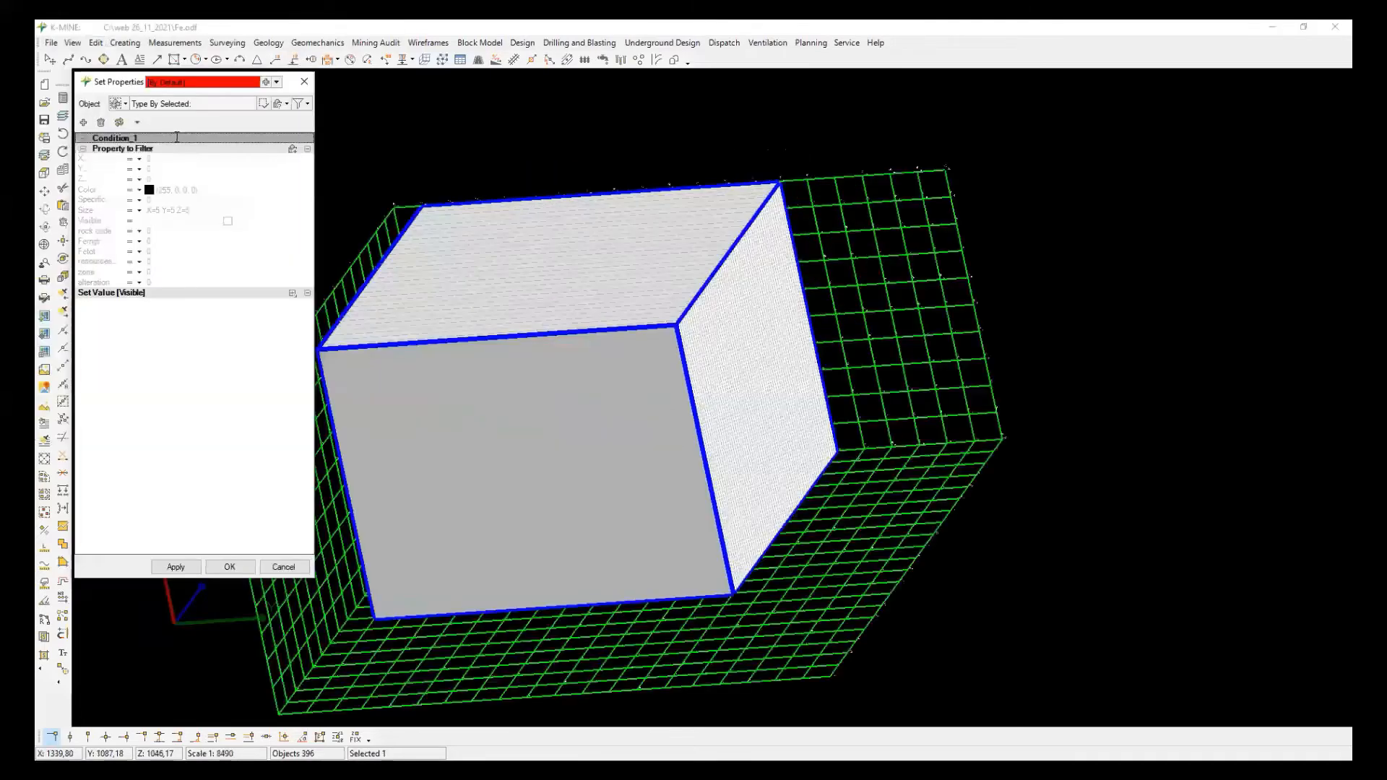
pyautogui.click(293, 149)
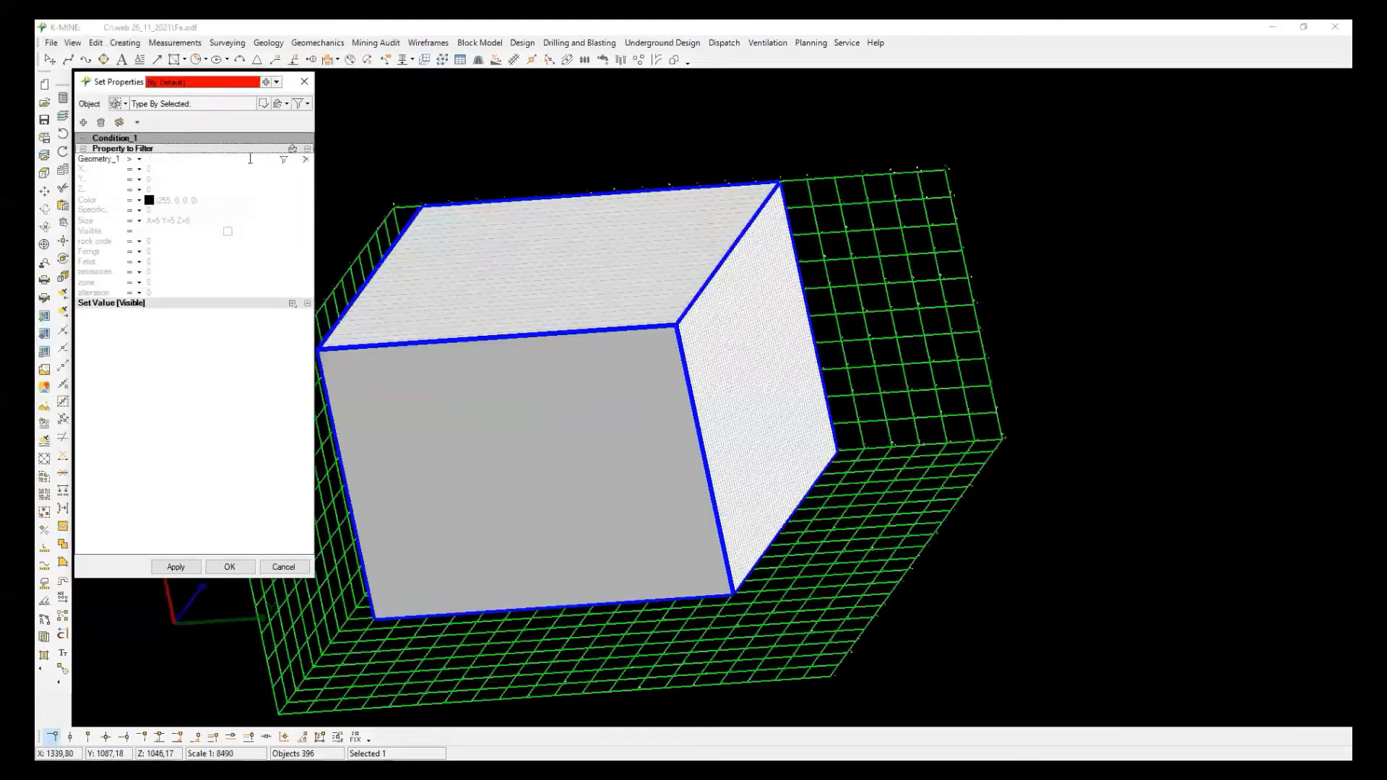
pyautogui.click(140, 161)
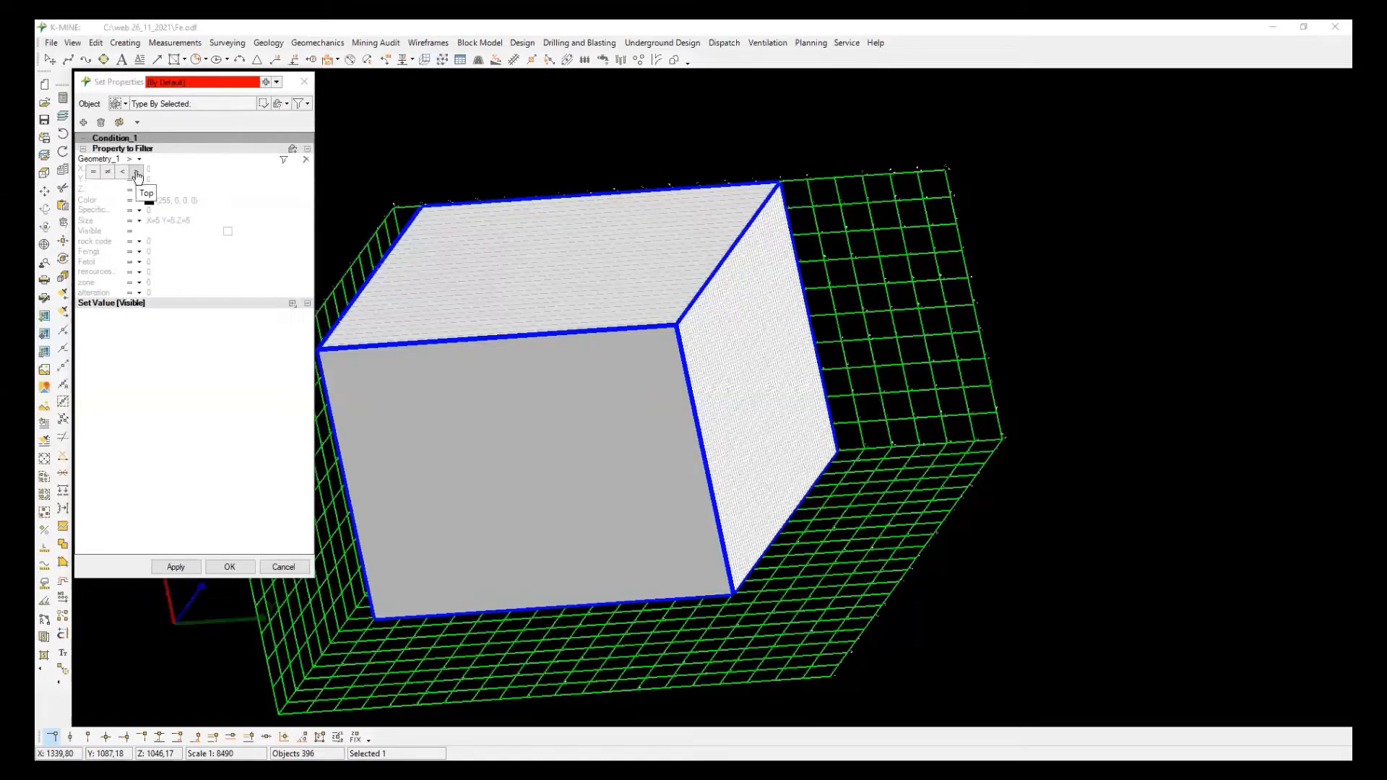
pyautogui.click(93, 172)
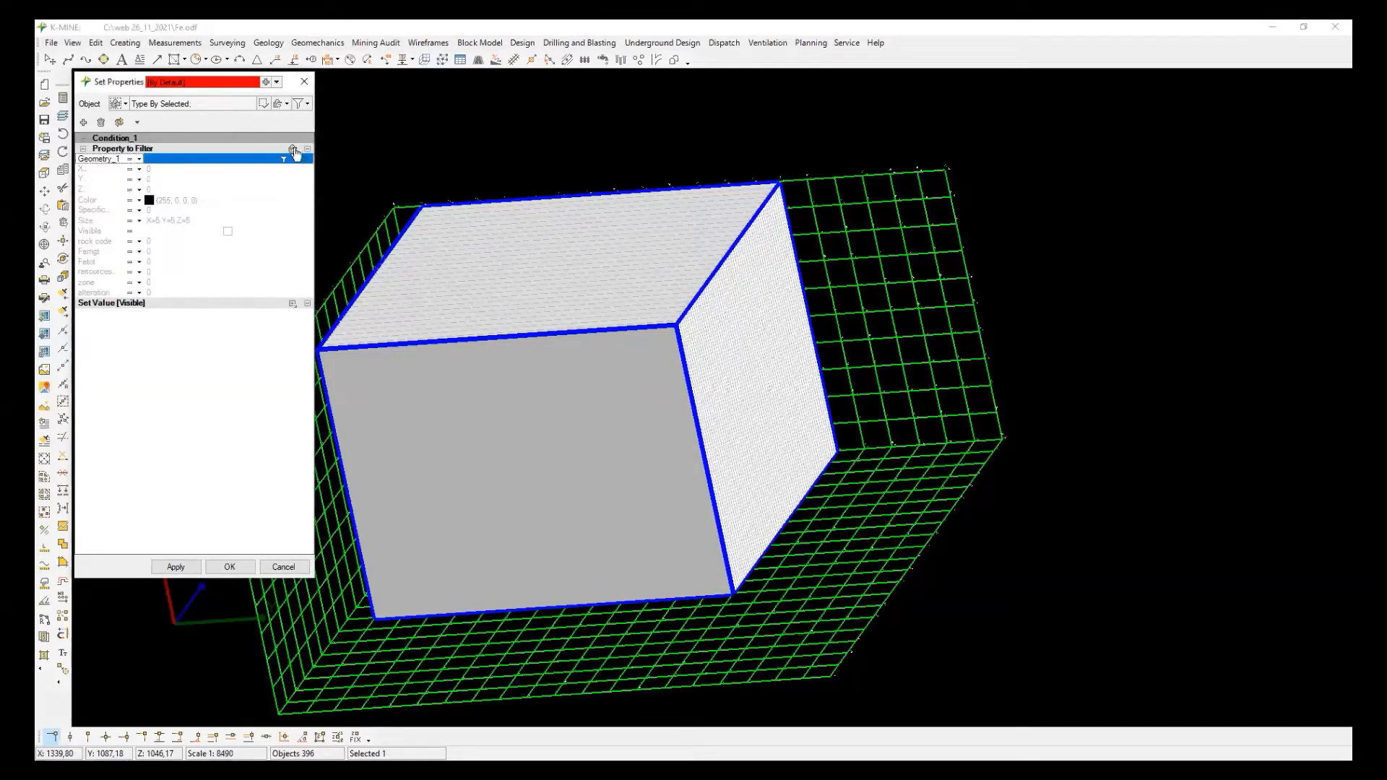
# Define the geometry condition with a Wireframe filter on the Visible property, set to True.
pyautogui.click(284, 160)
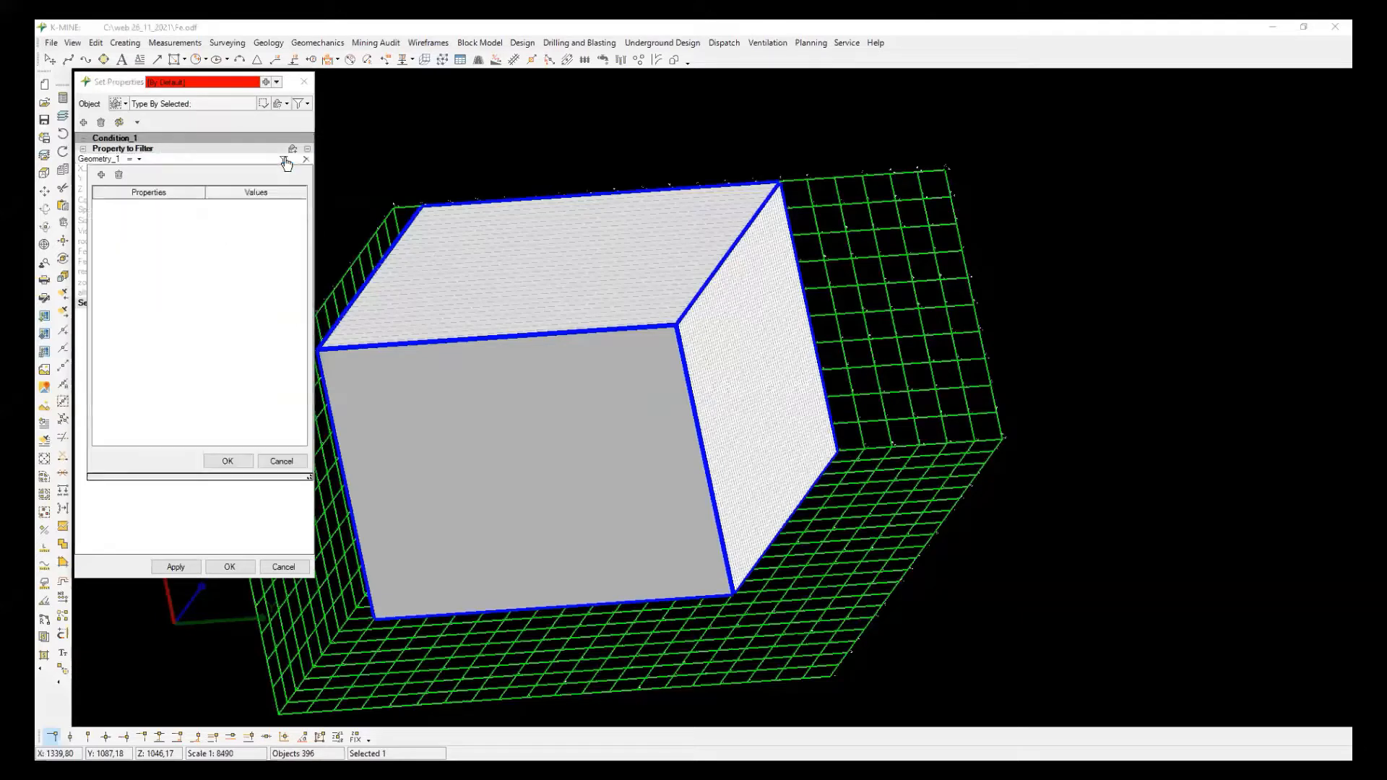
pyautogui.click(100, 175)
pyautogui.click(245, 214)
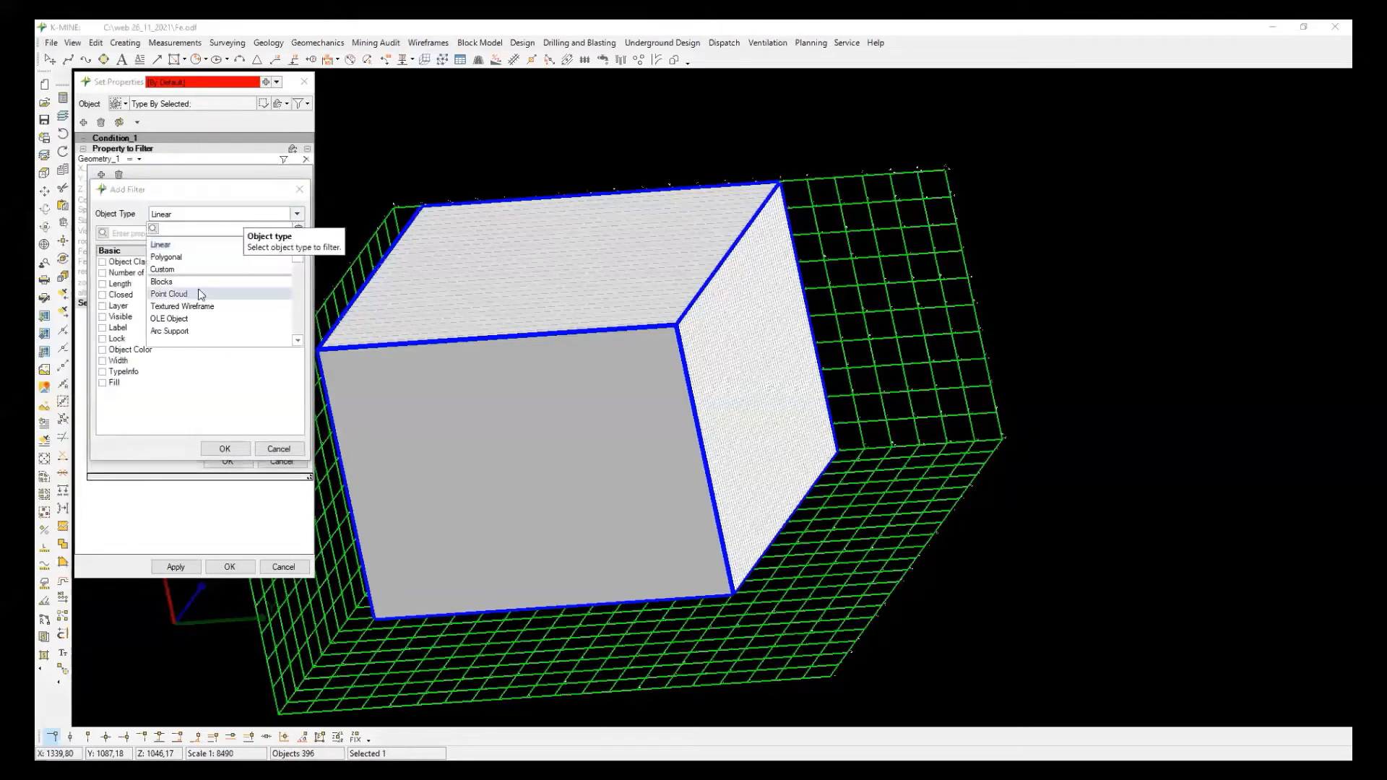
pyautogui.write('w')
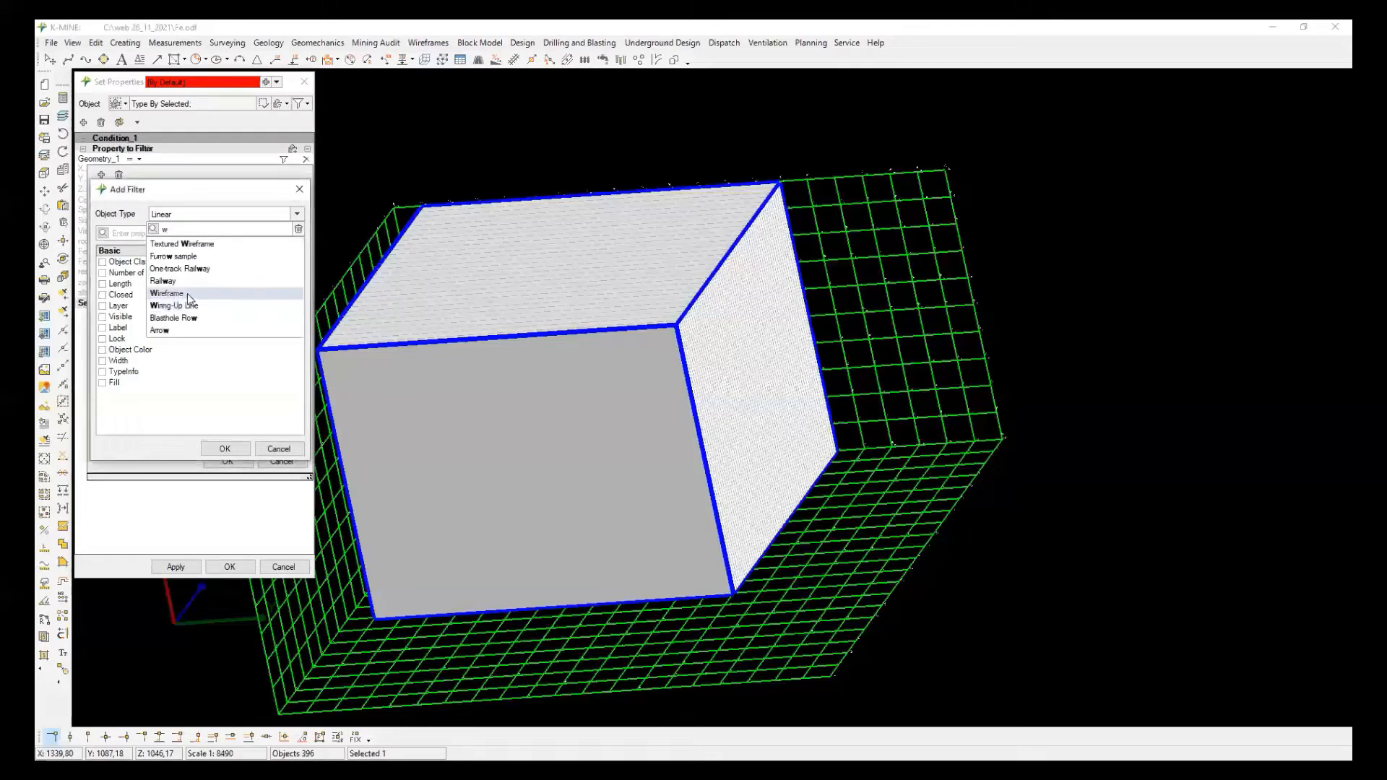
pyautogui.click(168, 294)
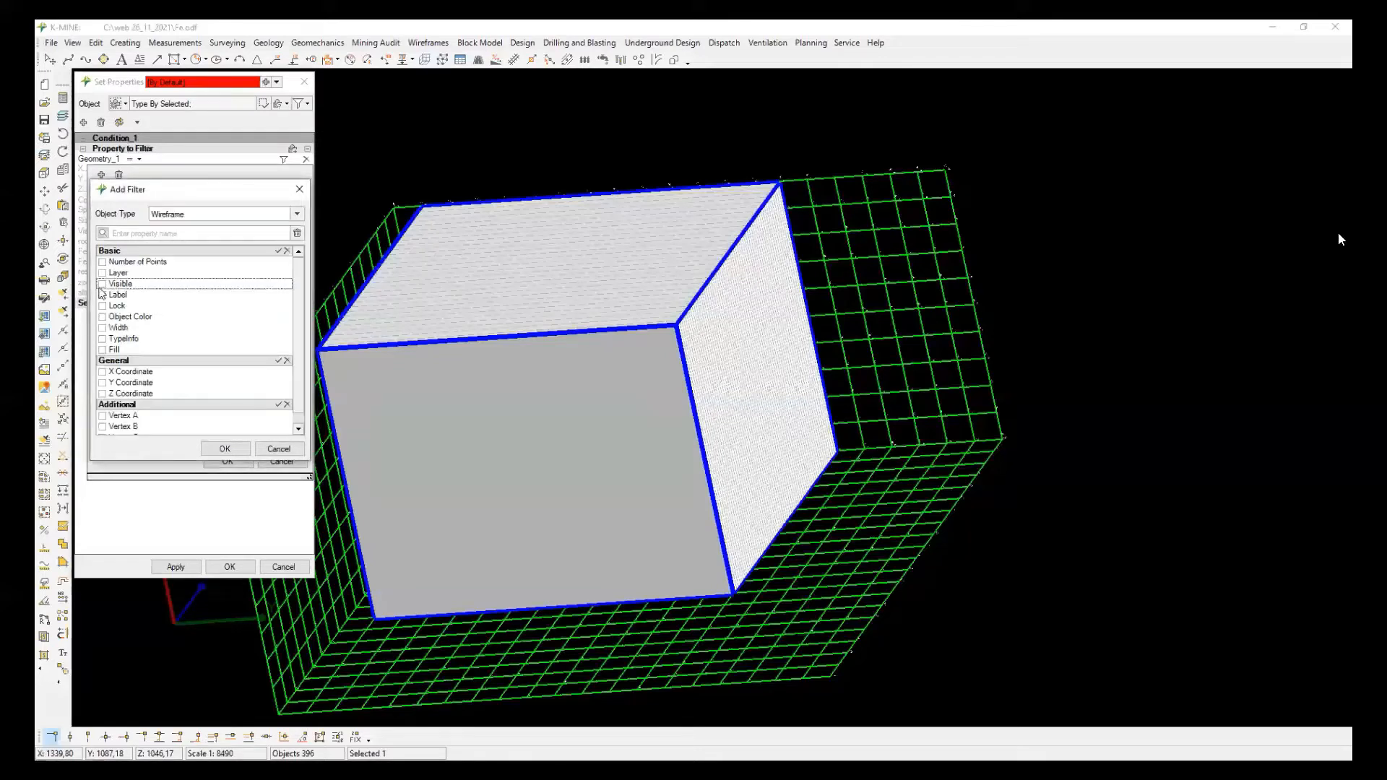
pyautogui.click(102, 284)
pyautogui.click(225, 448)
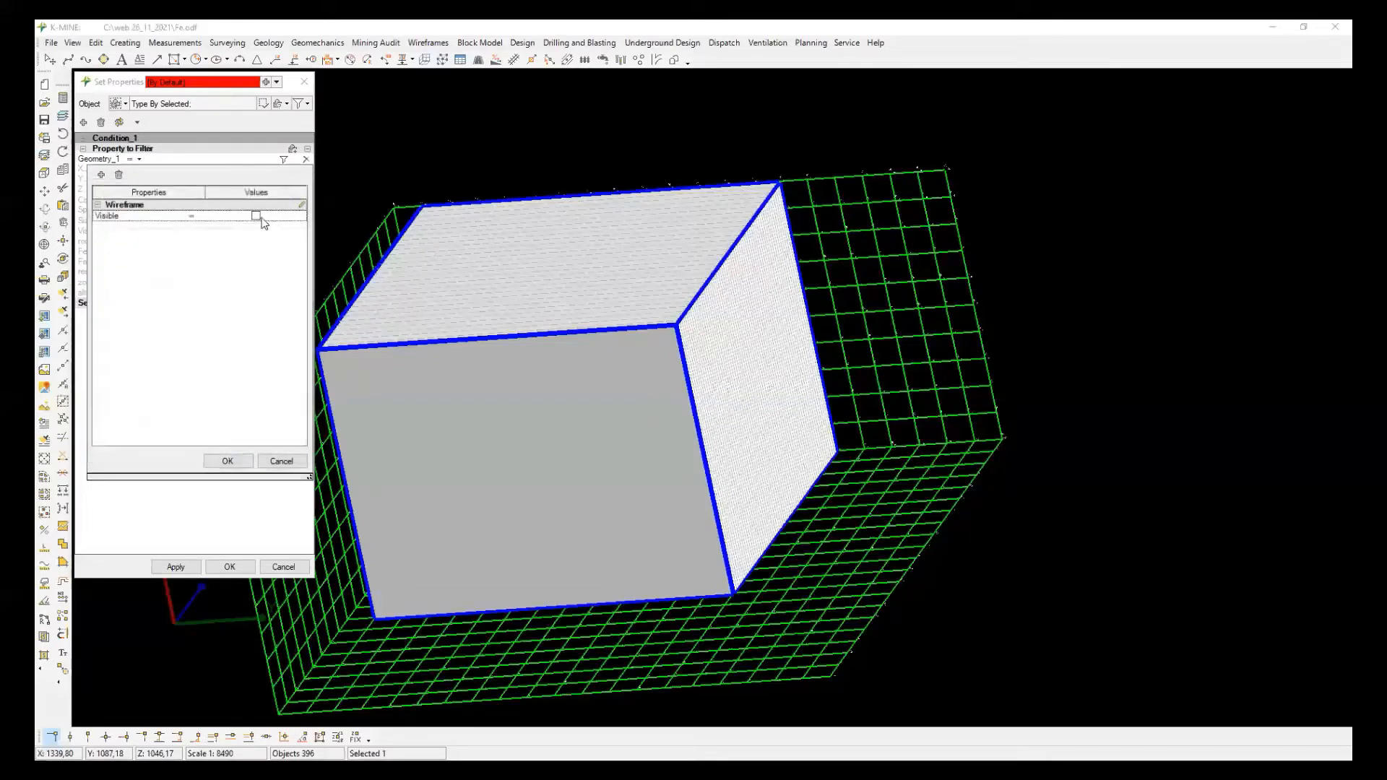
pyautogui.click(226, 460)
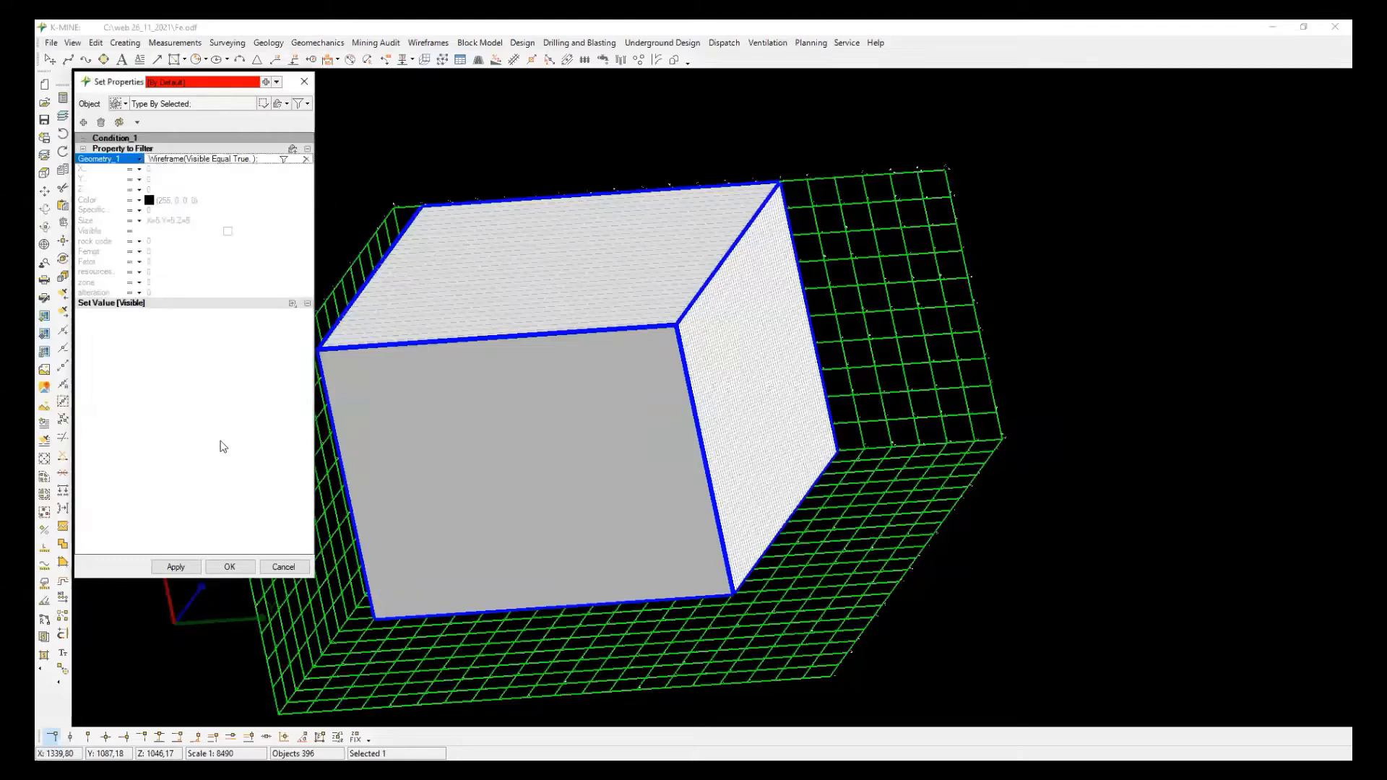
# Apply the wireframe geometry condition to the visibility of the selected block model and inspect the filtered blocks in 3D.
pyautogui.click(185, 568)
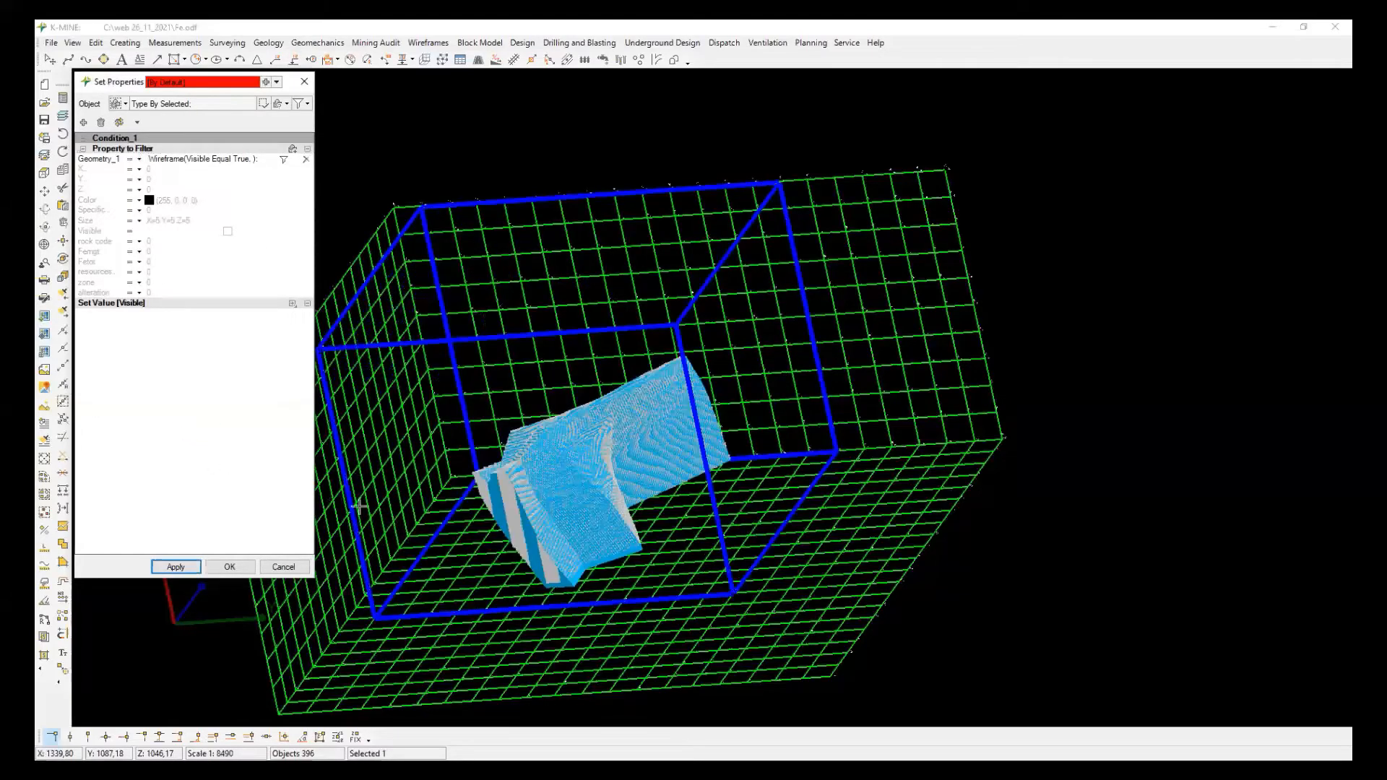
pyautogui.moveTo(498, 521); pyautogui.dragTo(450, 551)
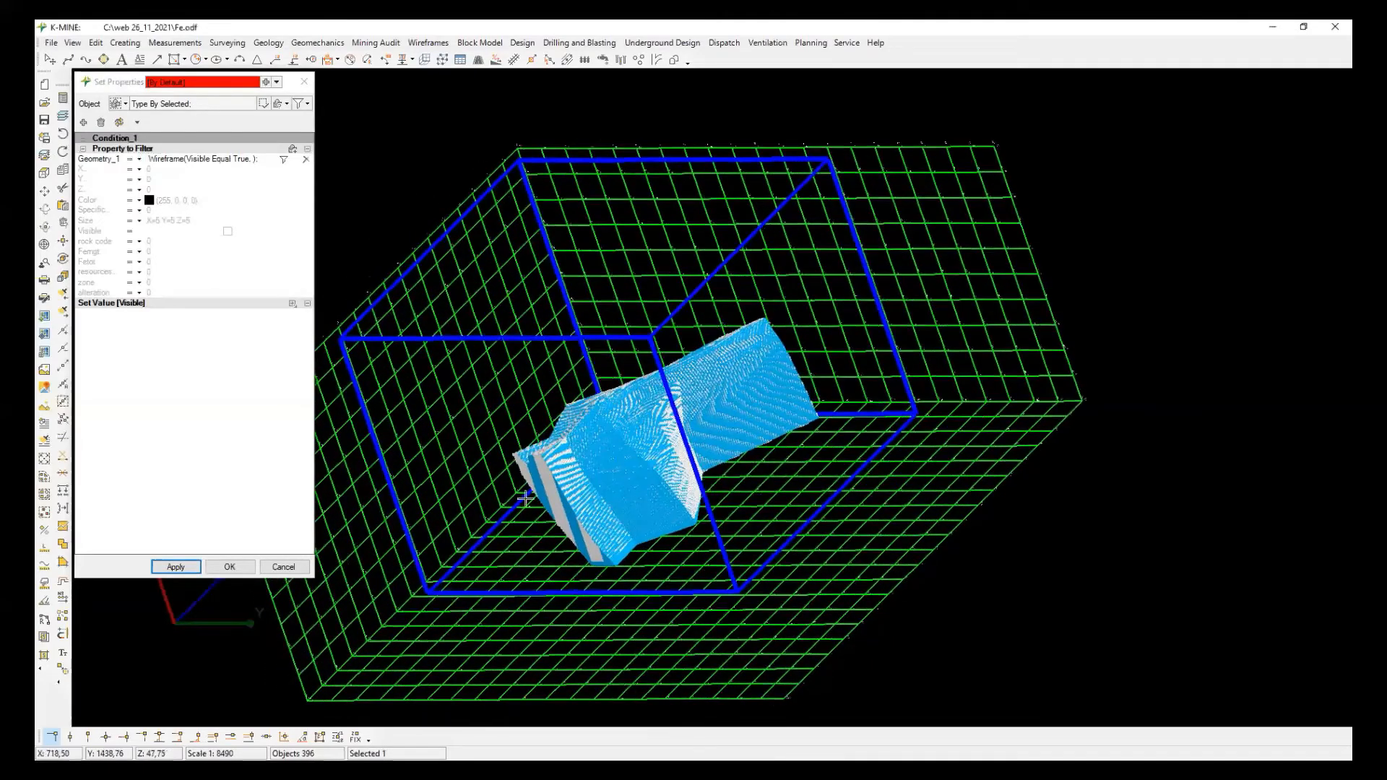
pyautogui.scroll(6, 643, 437)
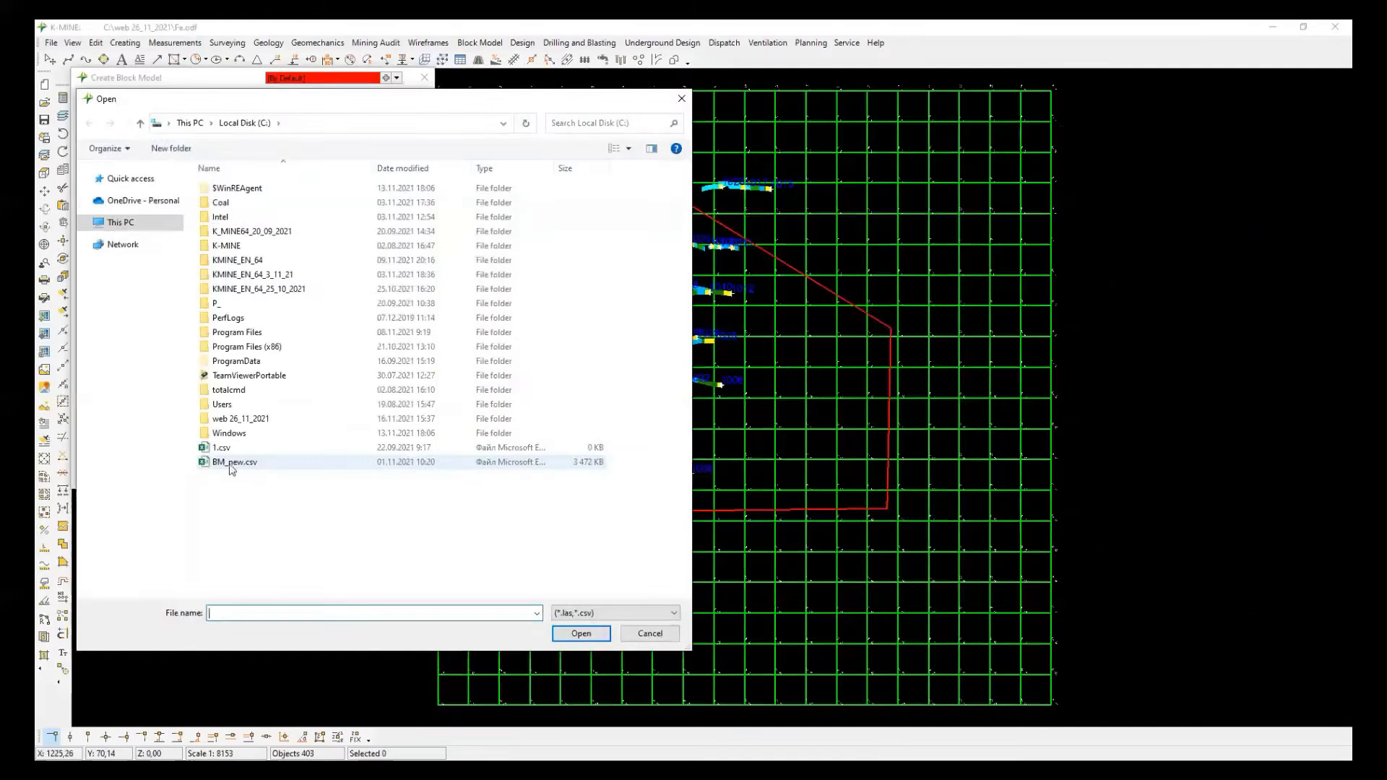
# Load BM_new.csv as the source data for the new block model, with the header row enabled.
pyautogui.doubleClick(231, 463)
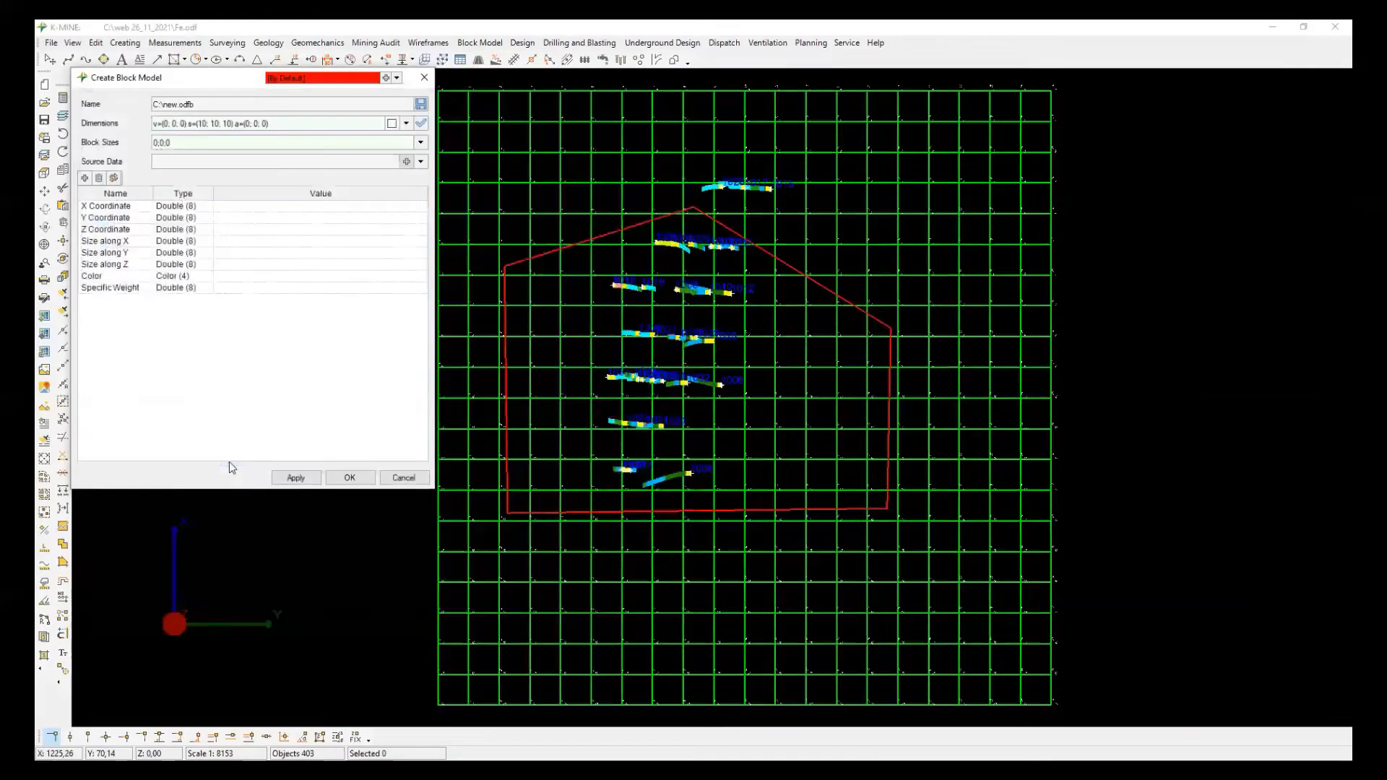
pyautogui.click(625, 256)
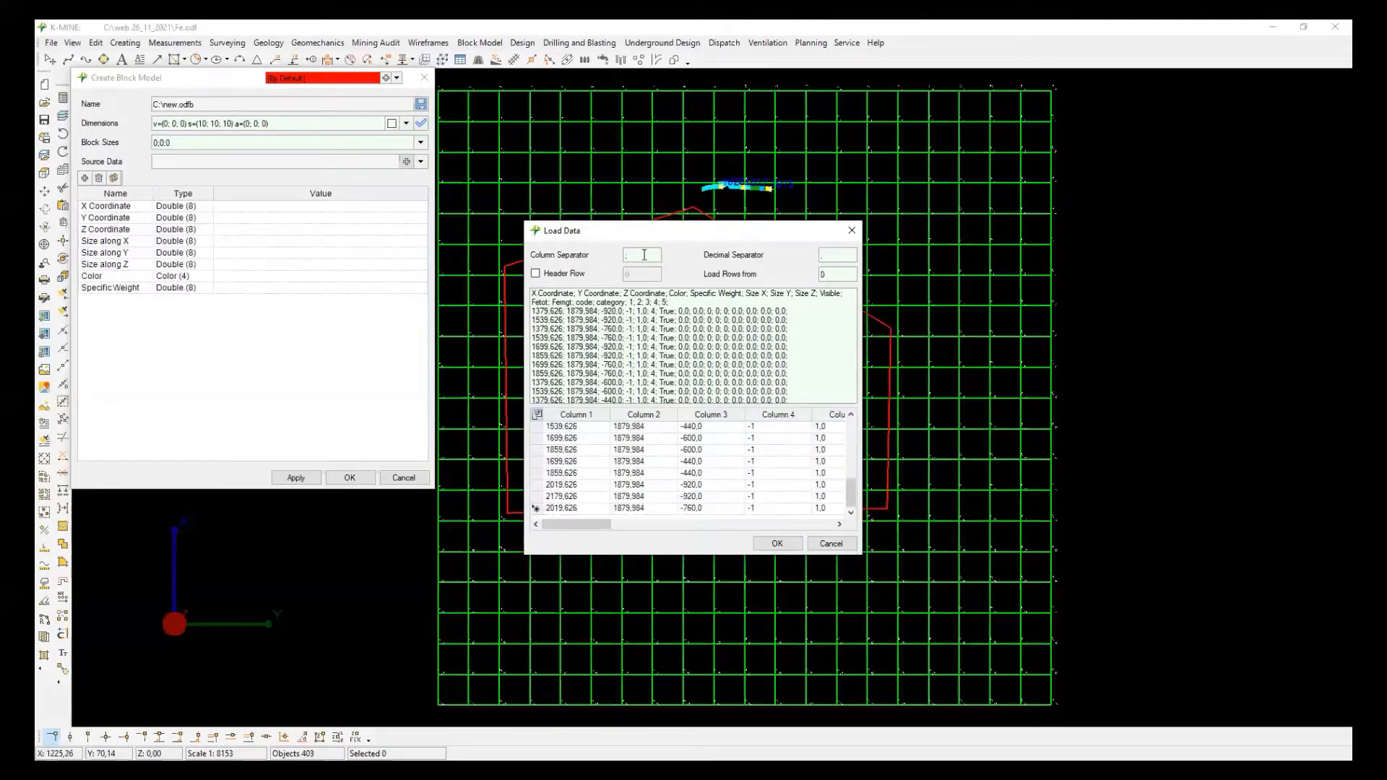
pyautogui.click(825, 255)
pyautogui.click(535, 273)
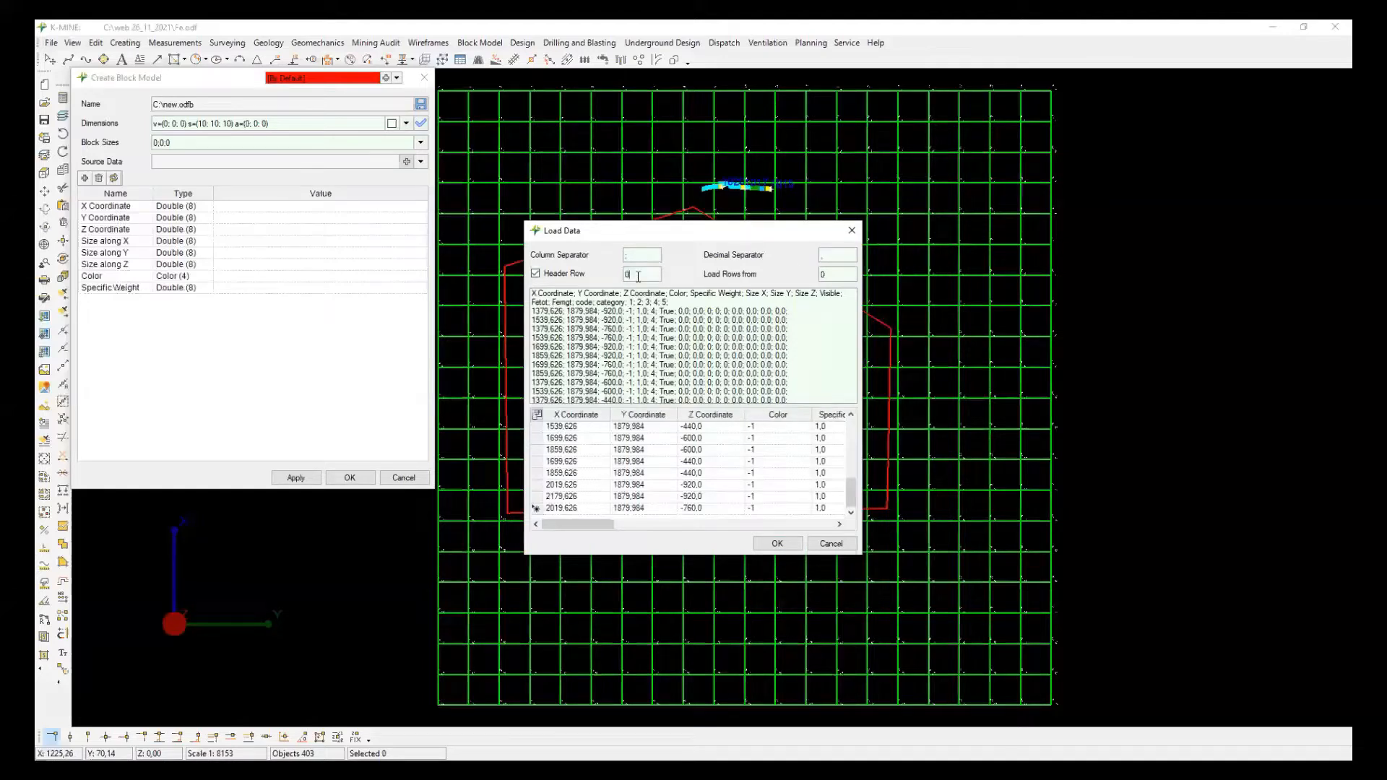
pyautogui.click(826, 275)
pyautogui.moveTo(851, 493); pyautogui.dragTo(857, 426)
pyautogui.press('Return')
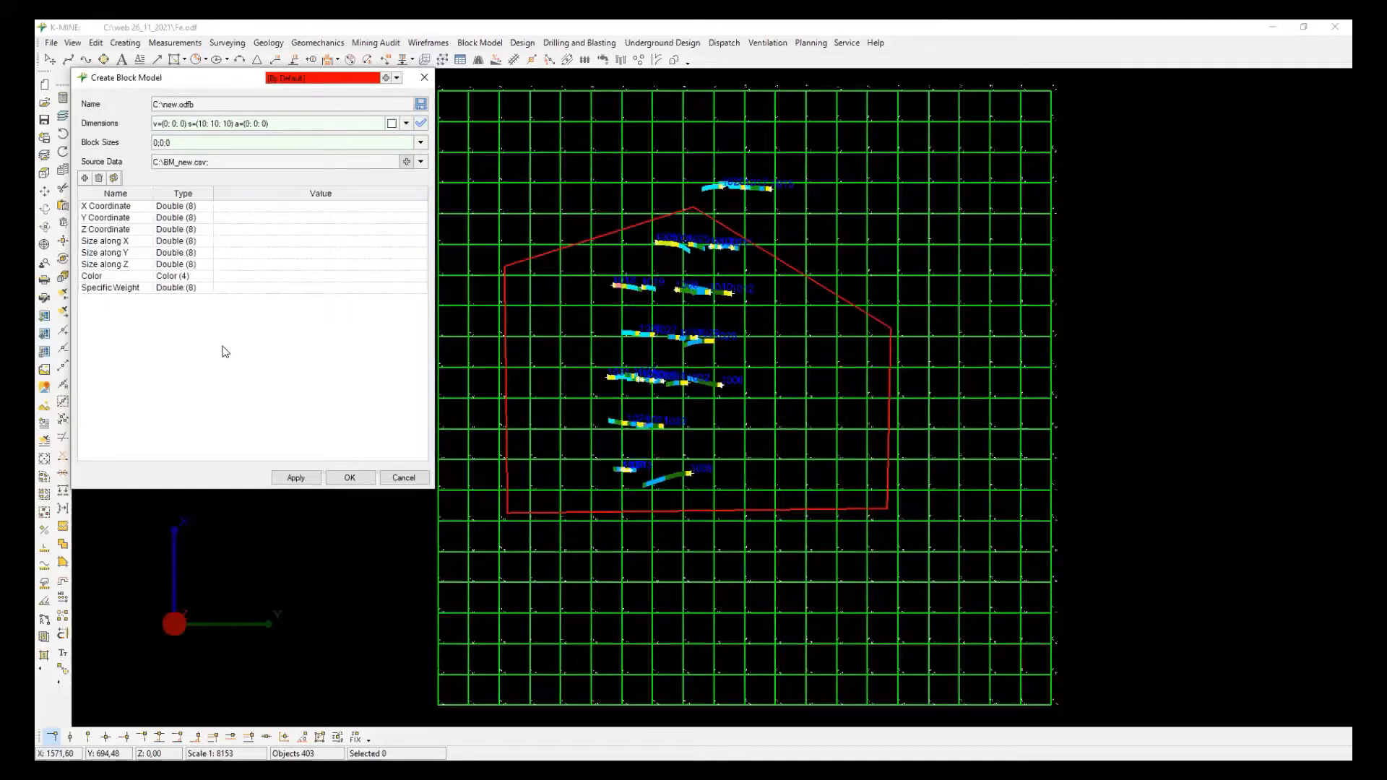
# Map the X, Y and Z Coordinate properties to the matching coordinate columns of BM_new.csv.
pyautogui.click(284, 210)
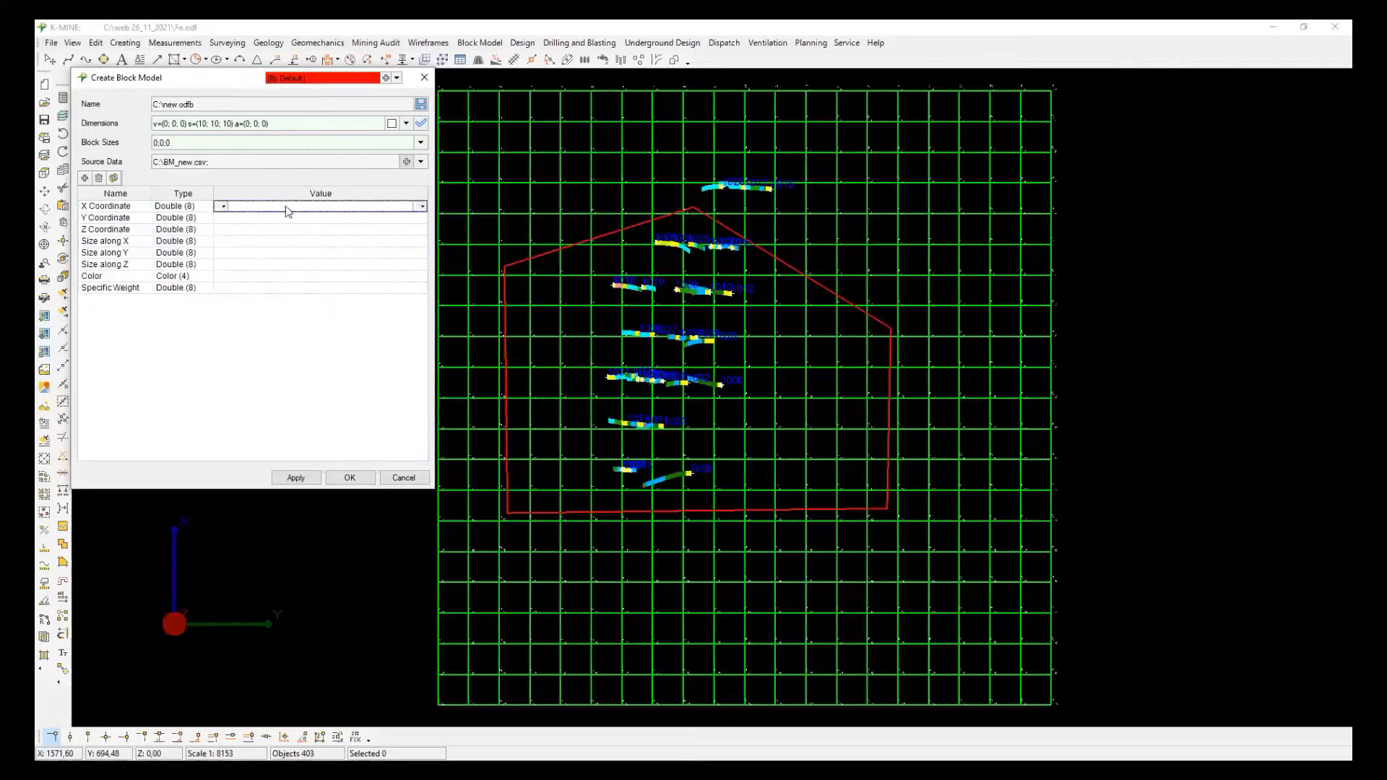
pyautogui.click(421, 206)
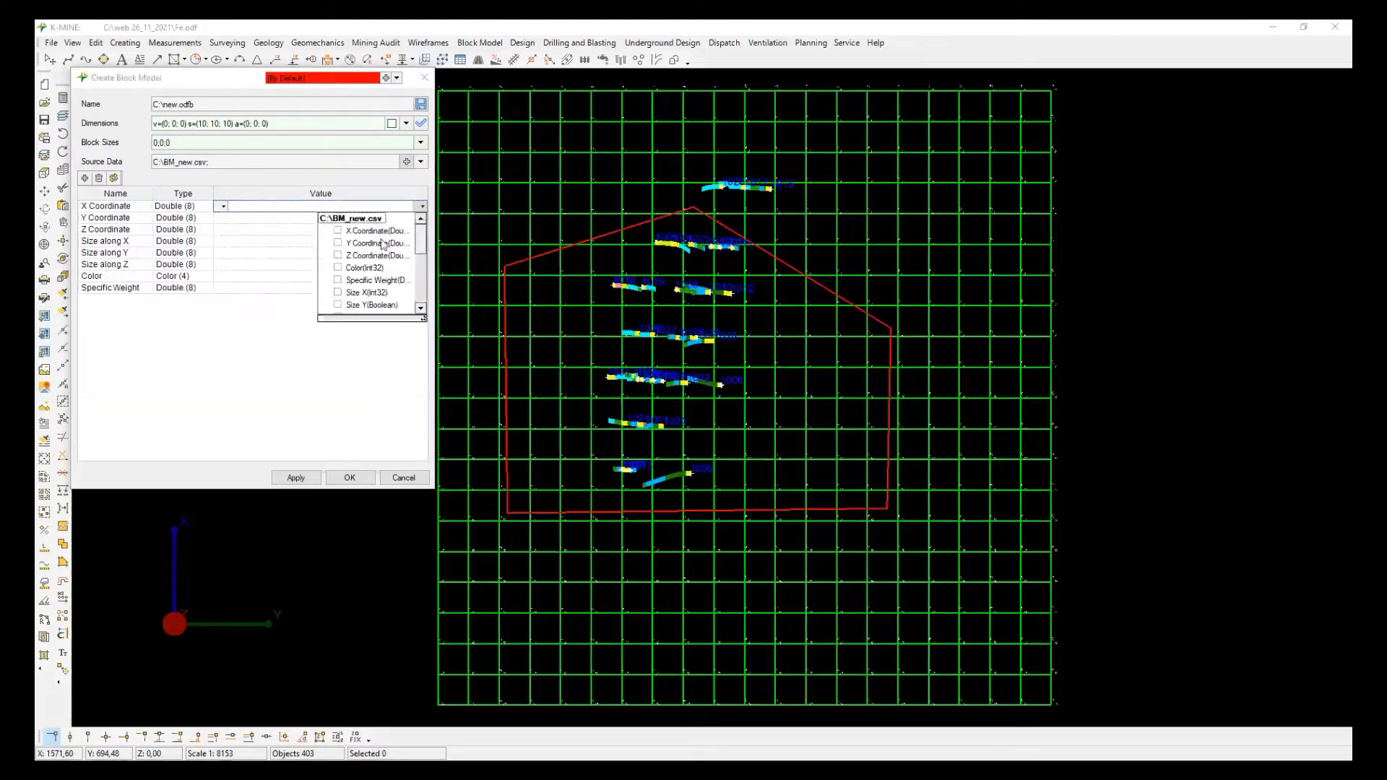
pyautogui.click(337, 232)
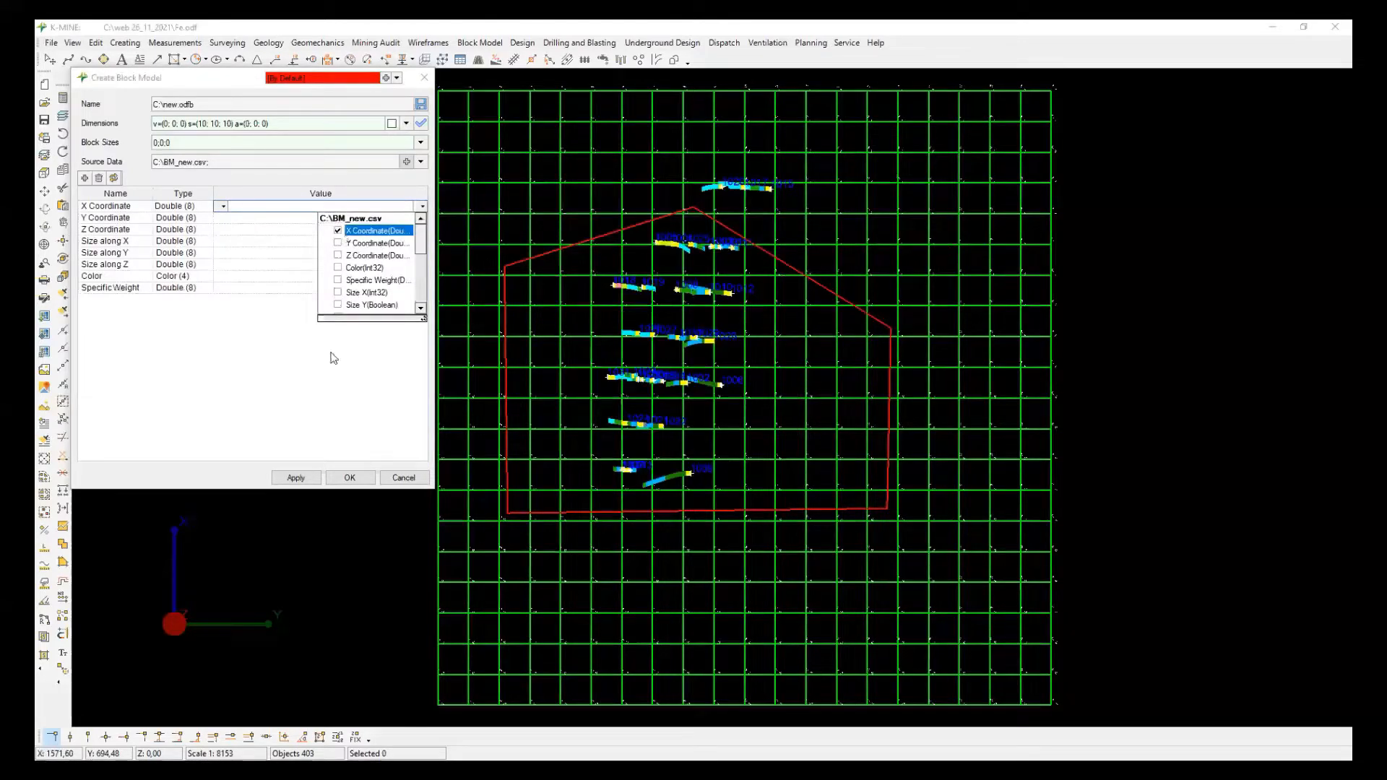
pyautogui.click(384, 367)
pyautogui.click(303, 218)
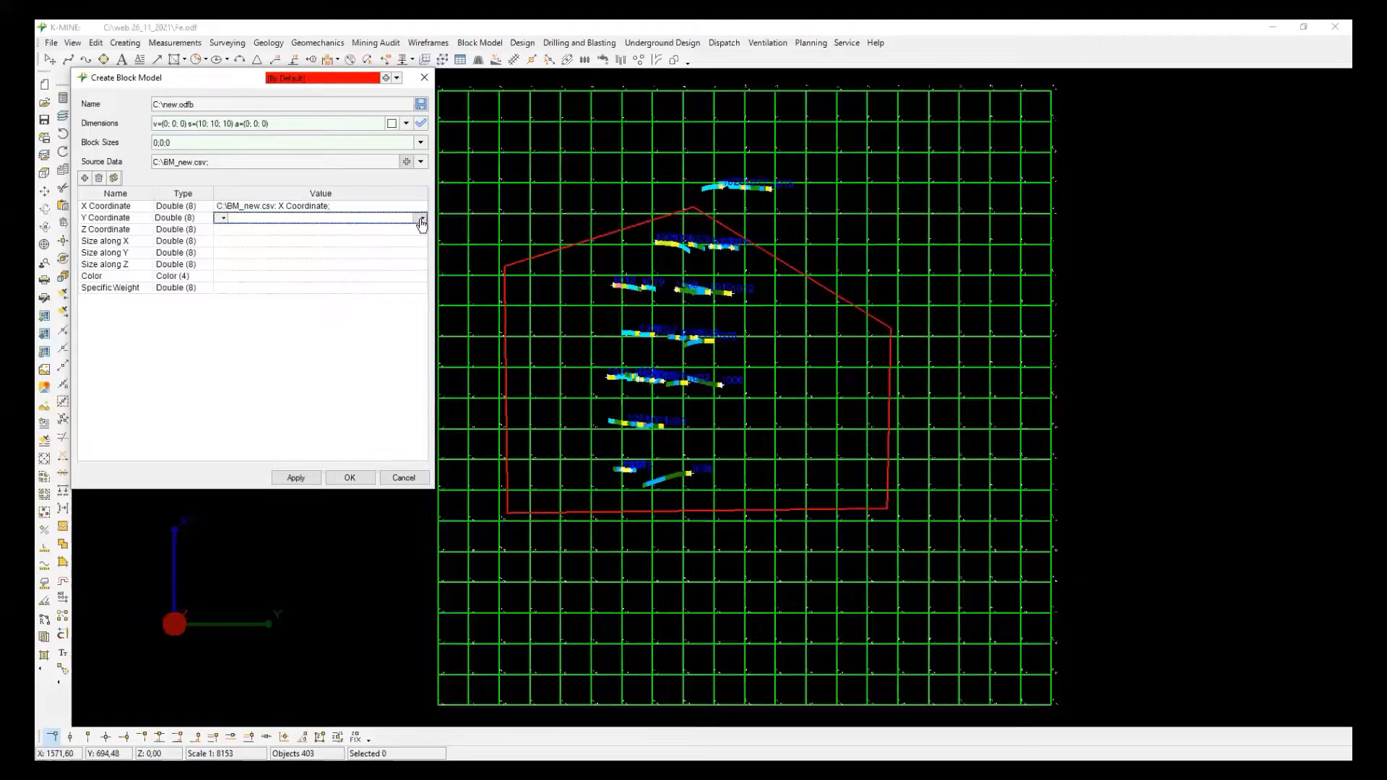
pyautogui.click(422, 219)
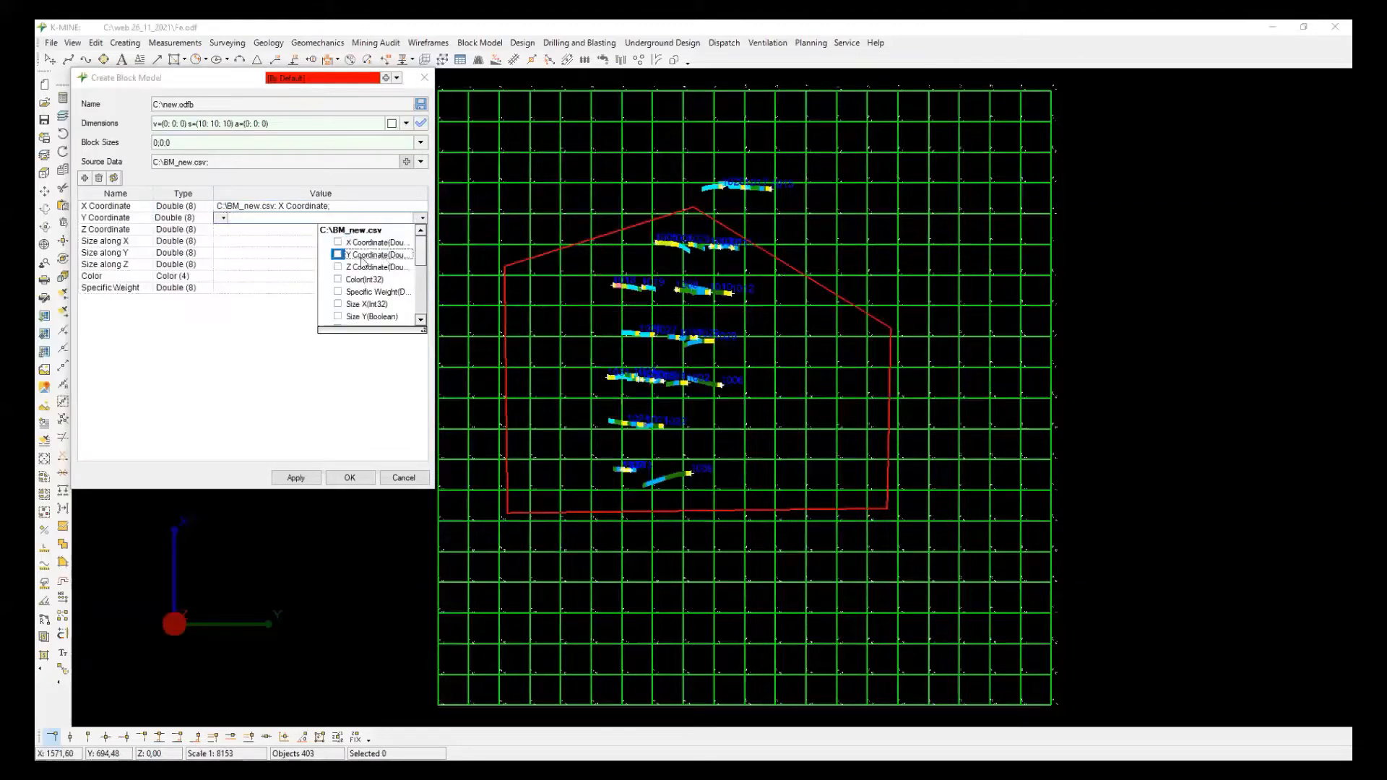
pyautogui.click(338, 258)
pyautogui.click(284, 239)
pyautogui.click(420, 229)
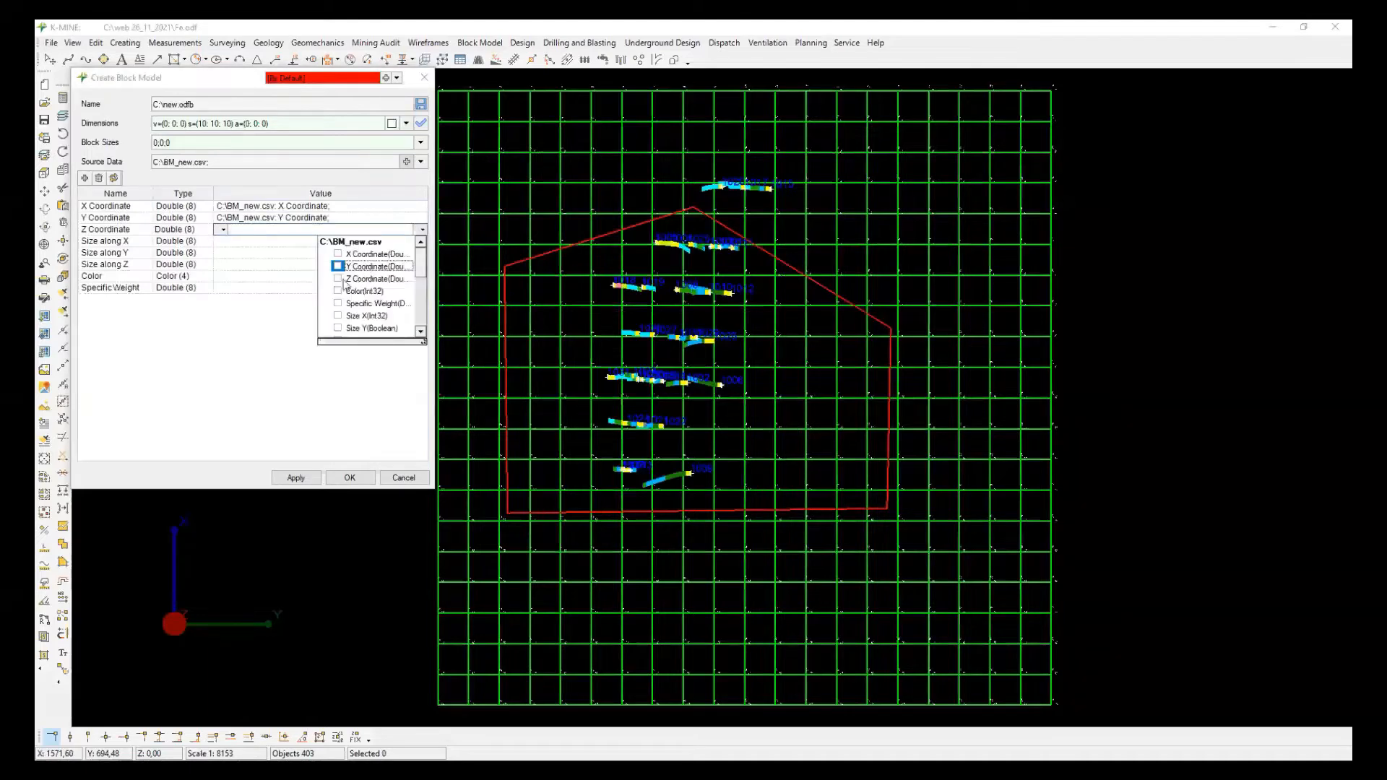
pyautogui.click(338, 280)
pyautogui.click(271, 248)
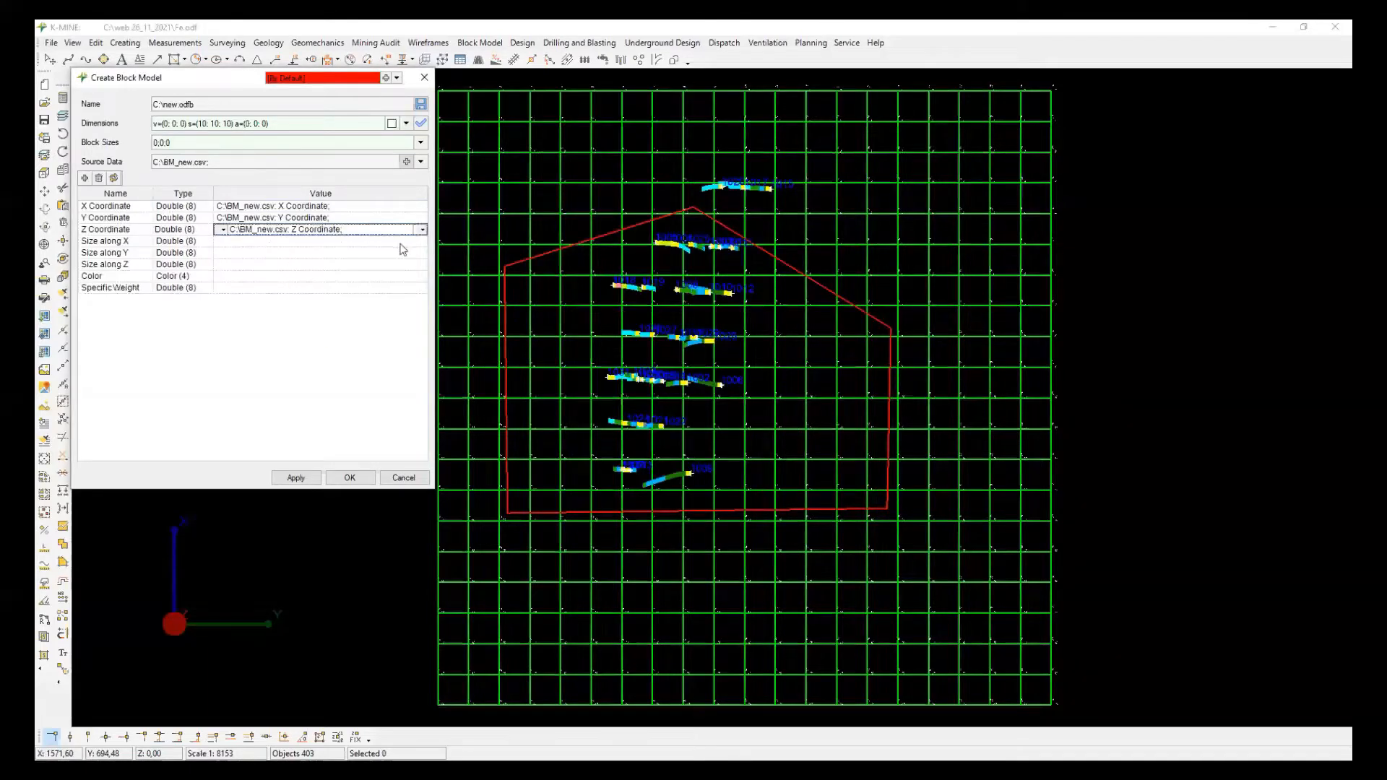
# Map Size along X, Y and Z to the Size X, Size Y and Size Z columns of BM_new.csv.
pyautogui.click(400, 243)
pyautogui.click(422, 242)
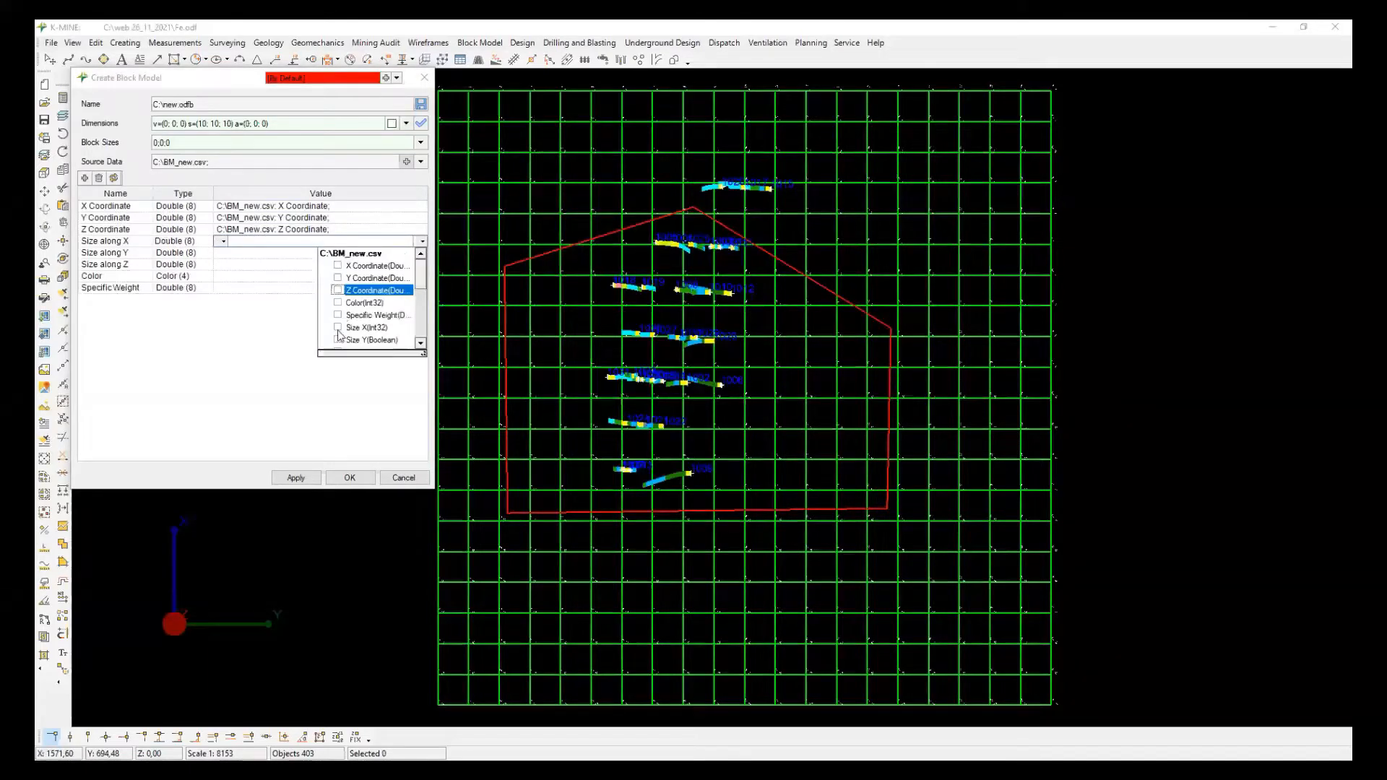
pyautogui.click(338, 329)
pyautogui.click(275, 256)
pyautogui.click(422, 254)
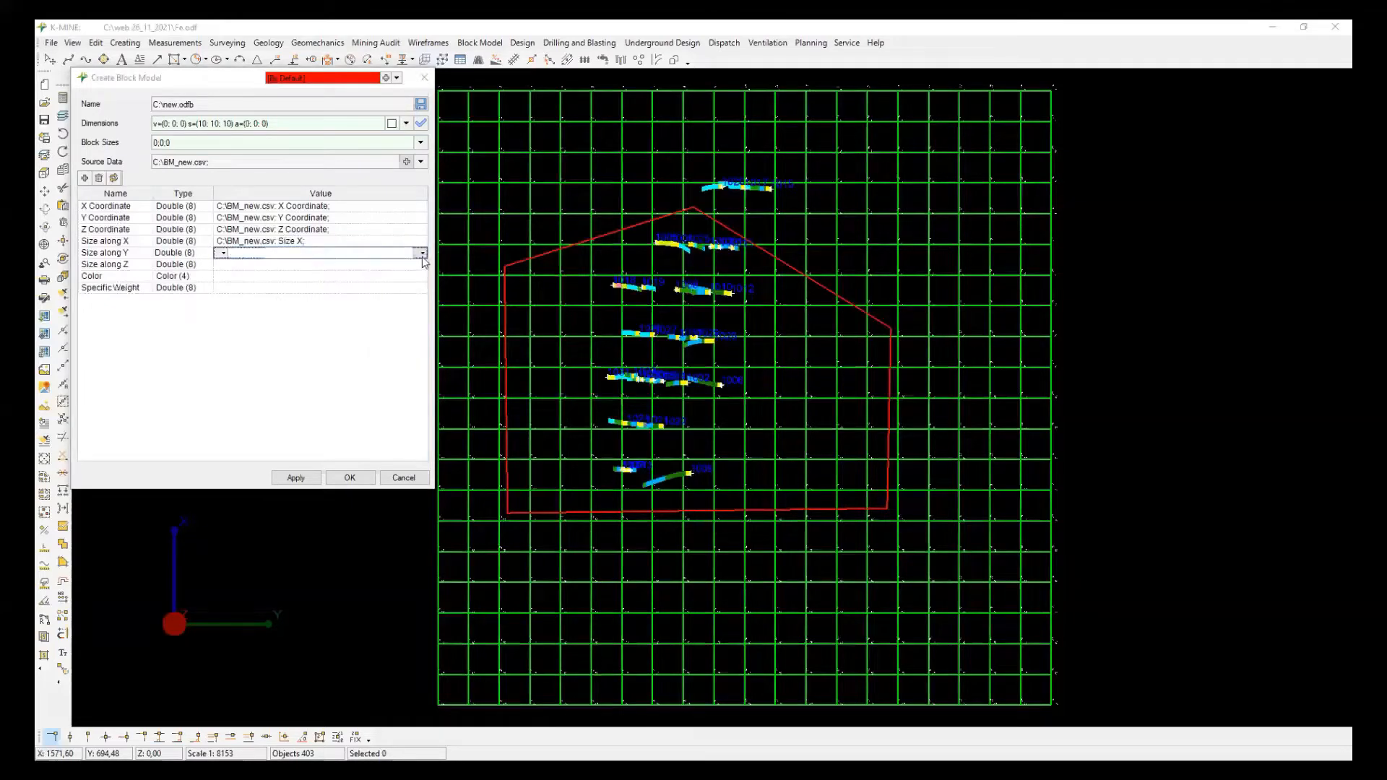
pyautogui.click(338, 351)
pyautogui.click(277, 337)
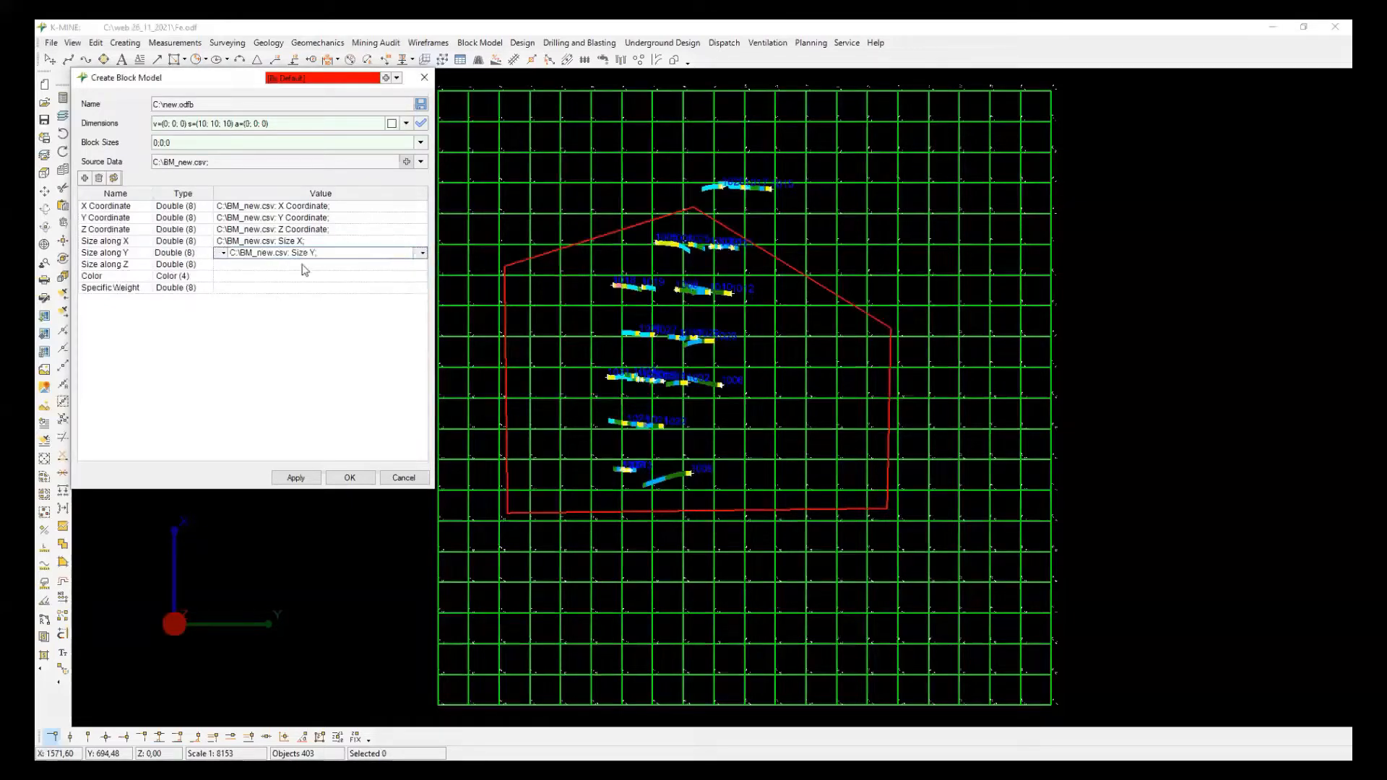
pyautogui.click(302, 265)
pyautogui.click(422, 265)
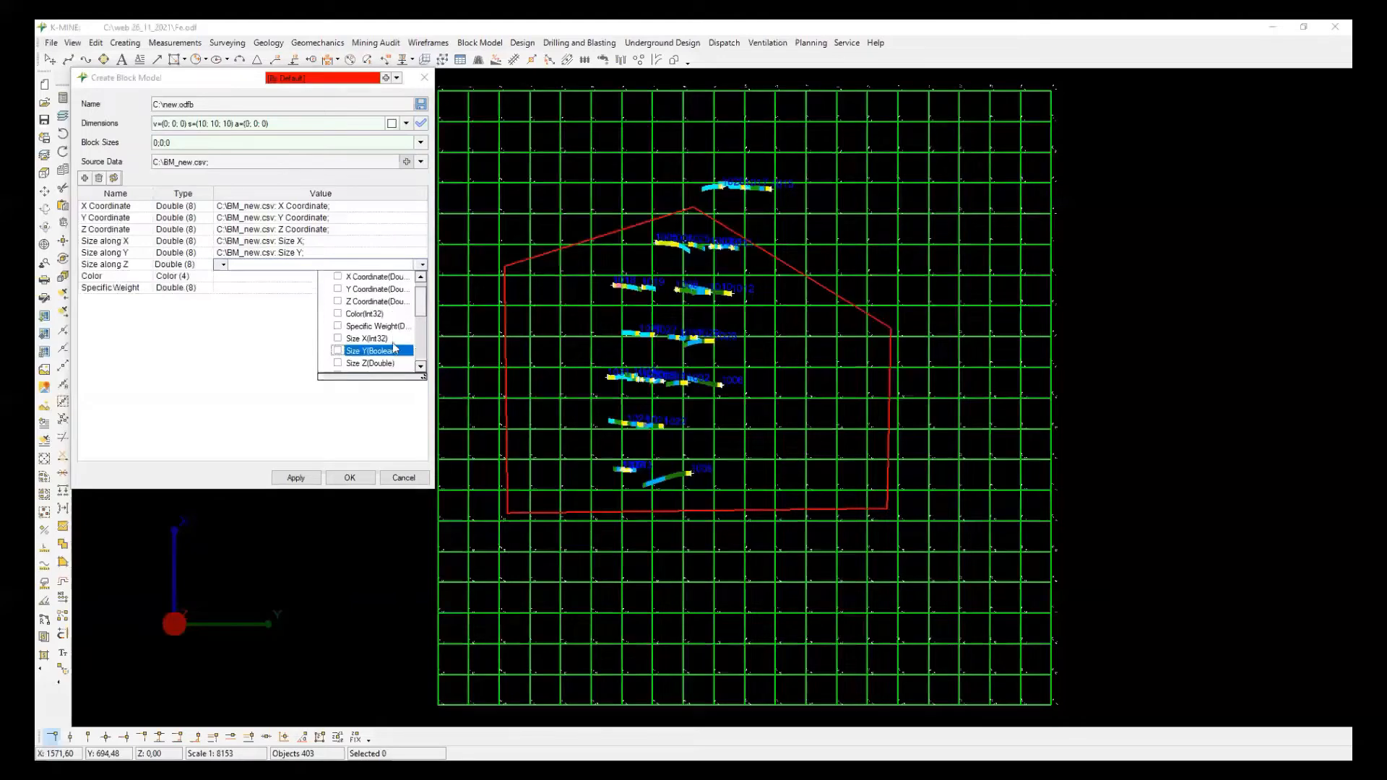
pyautogui.click(338, 363)
pyautogui.click(280, 281)
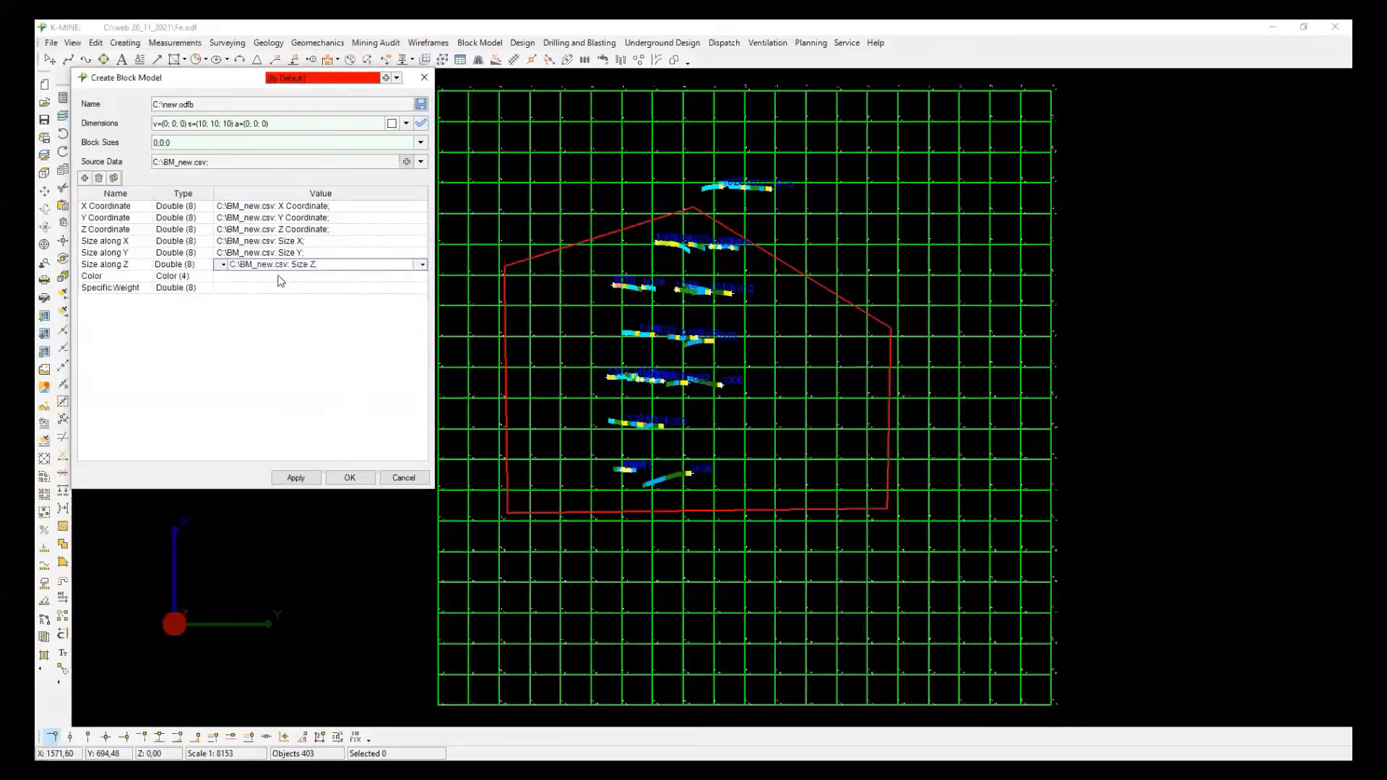
# Map the Color property to the Color column of BM_new.csv in HEX format.
pyautogui.click(286, 278)
pyautogui.click(422, 276)
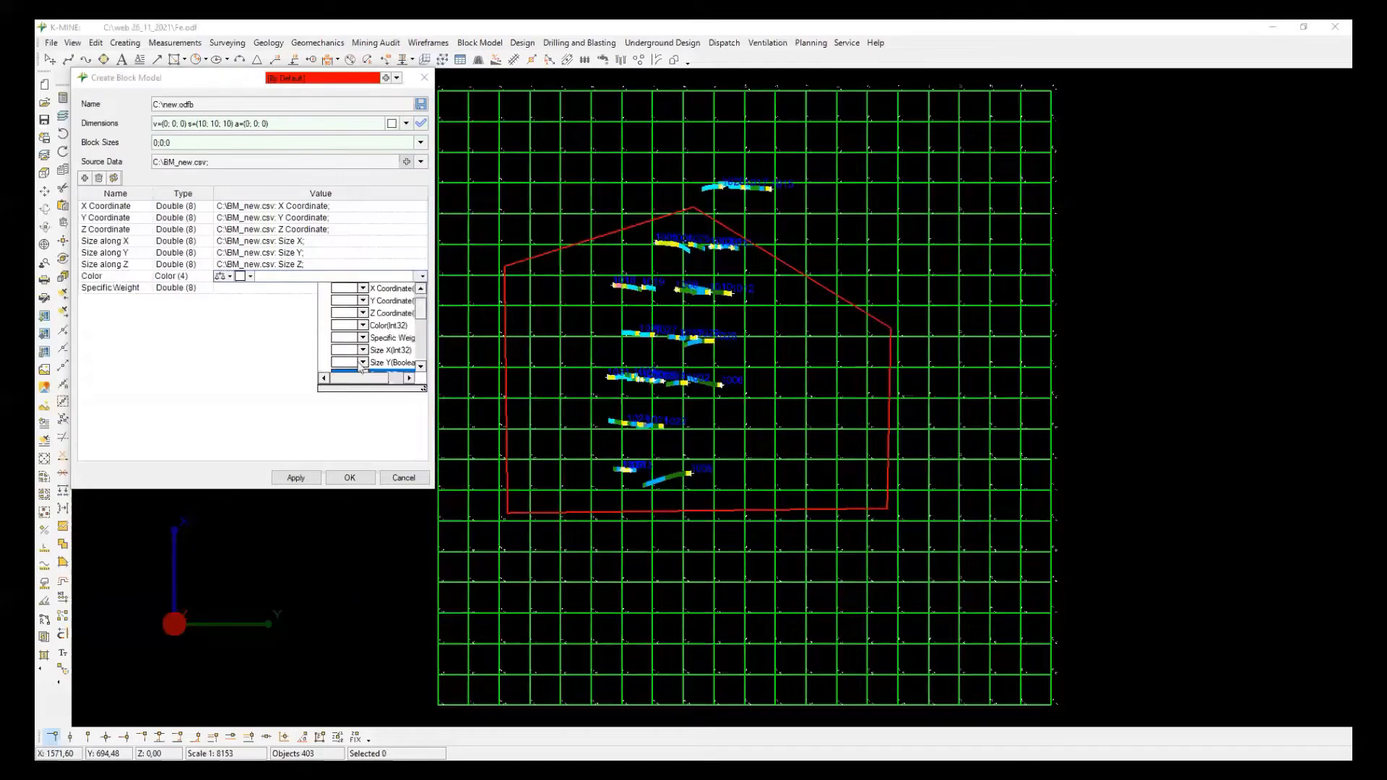
pyautogui.scroll(-2, 400, 344)
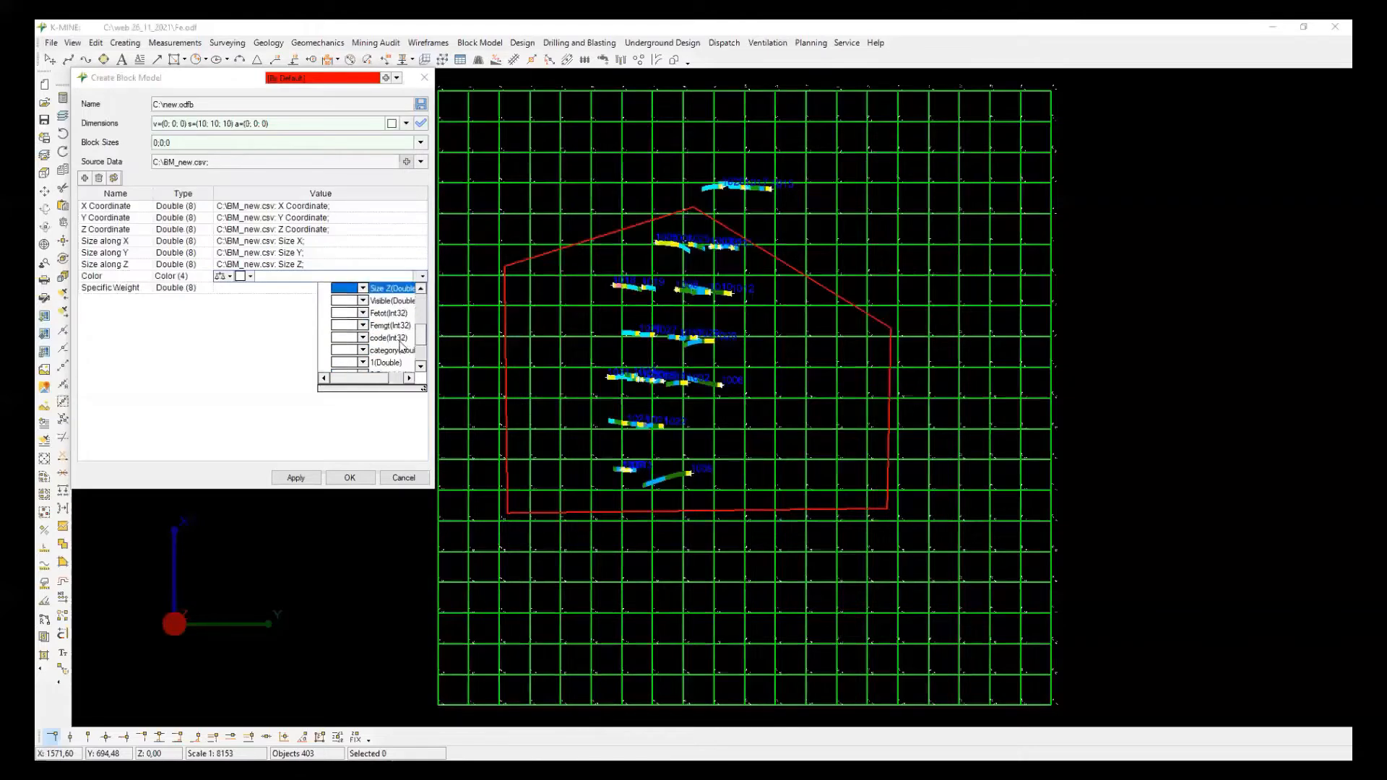
pyautogui.scroll(3, 402, 345)
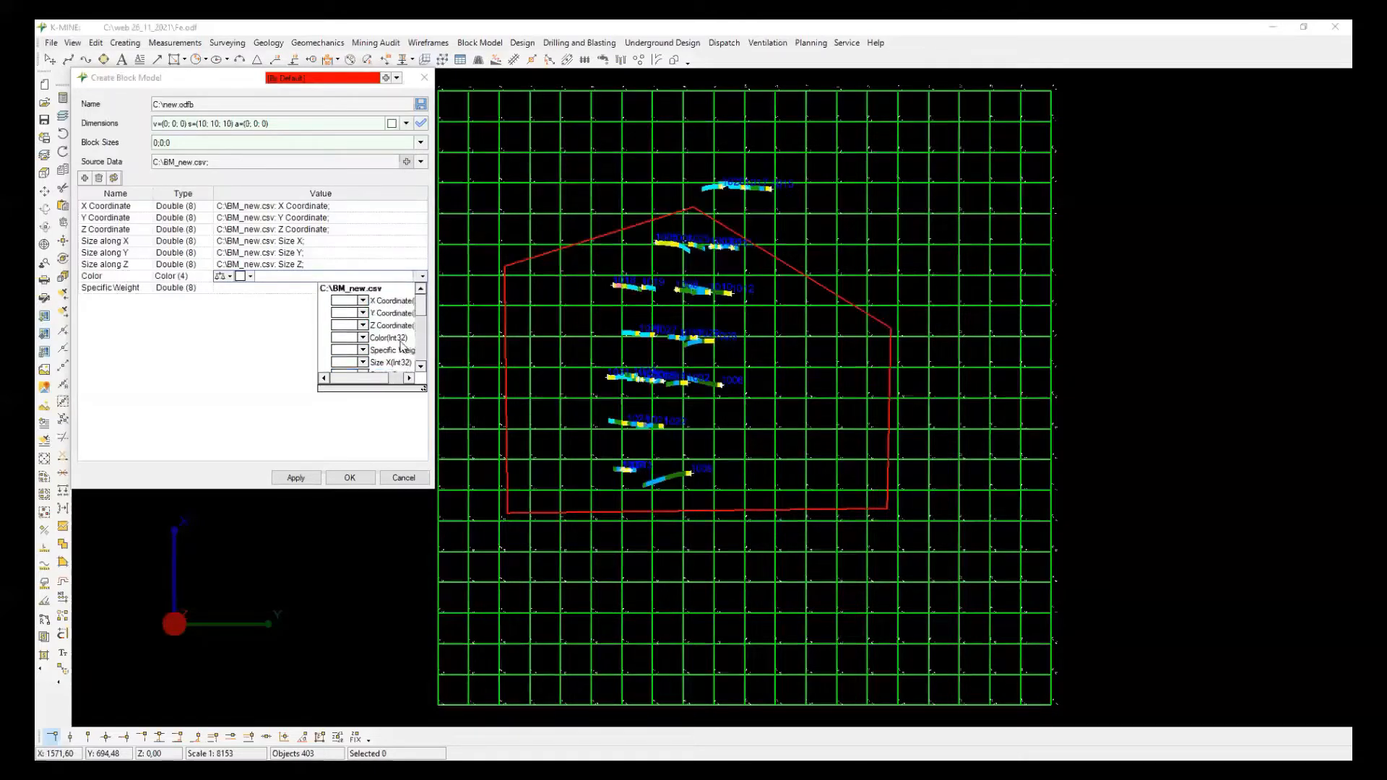
pyautogui.scroll(-1, 402, 345)
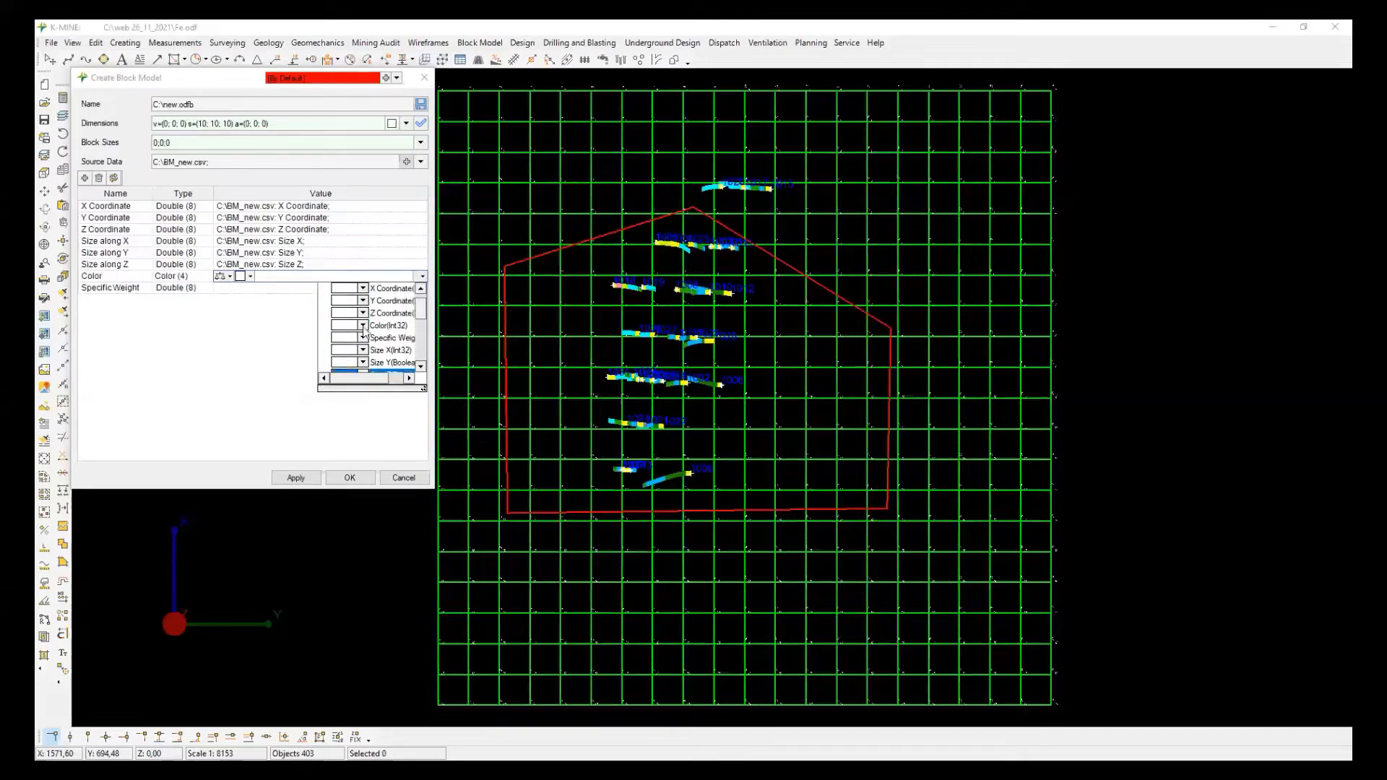
pyautogui.click(365, 328)
pyautogui.click(349, 326)
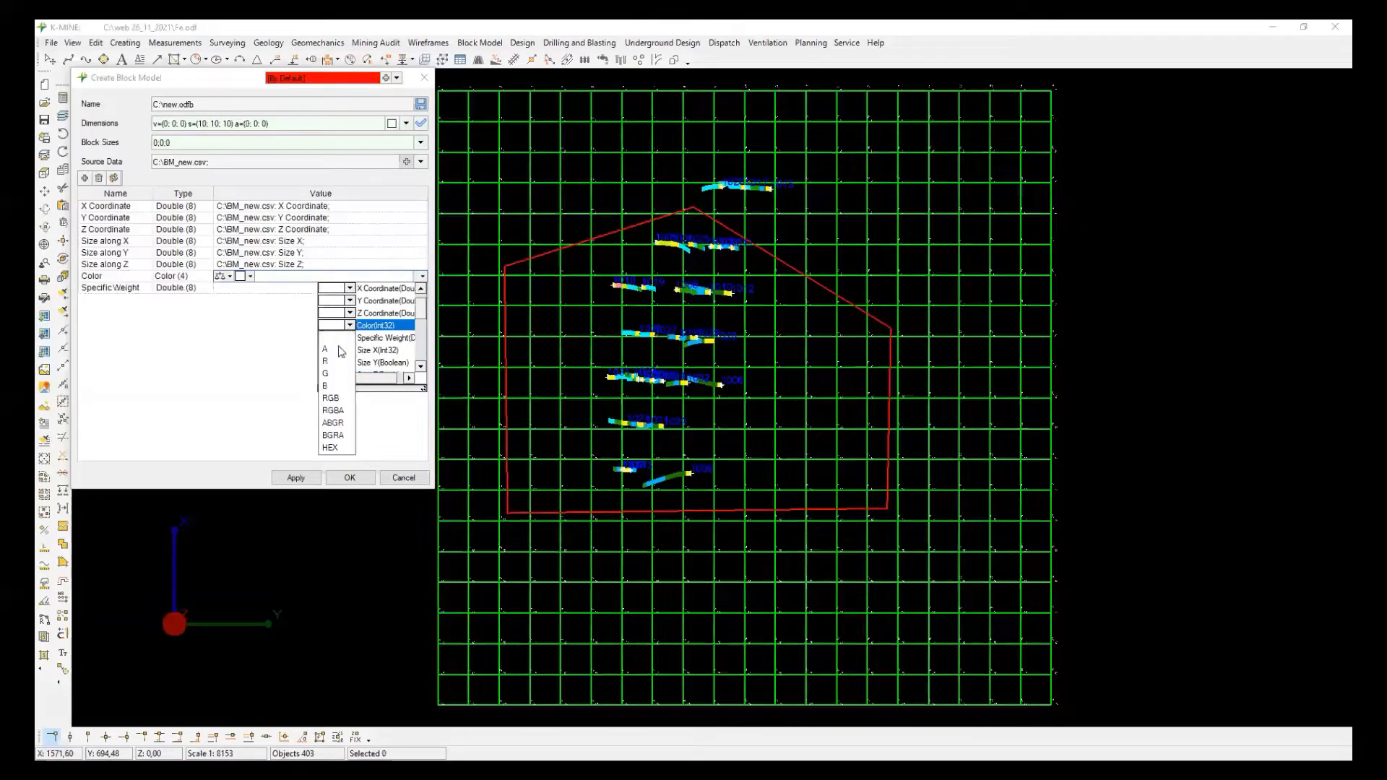
pyautogui.click(330, 447)
pyautogui.click(276, 422)
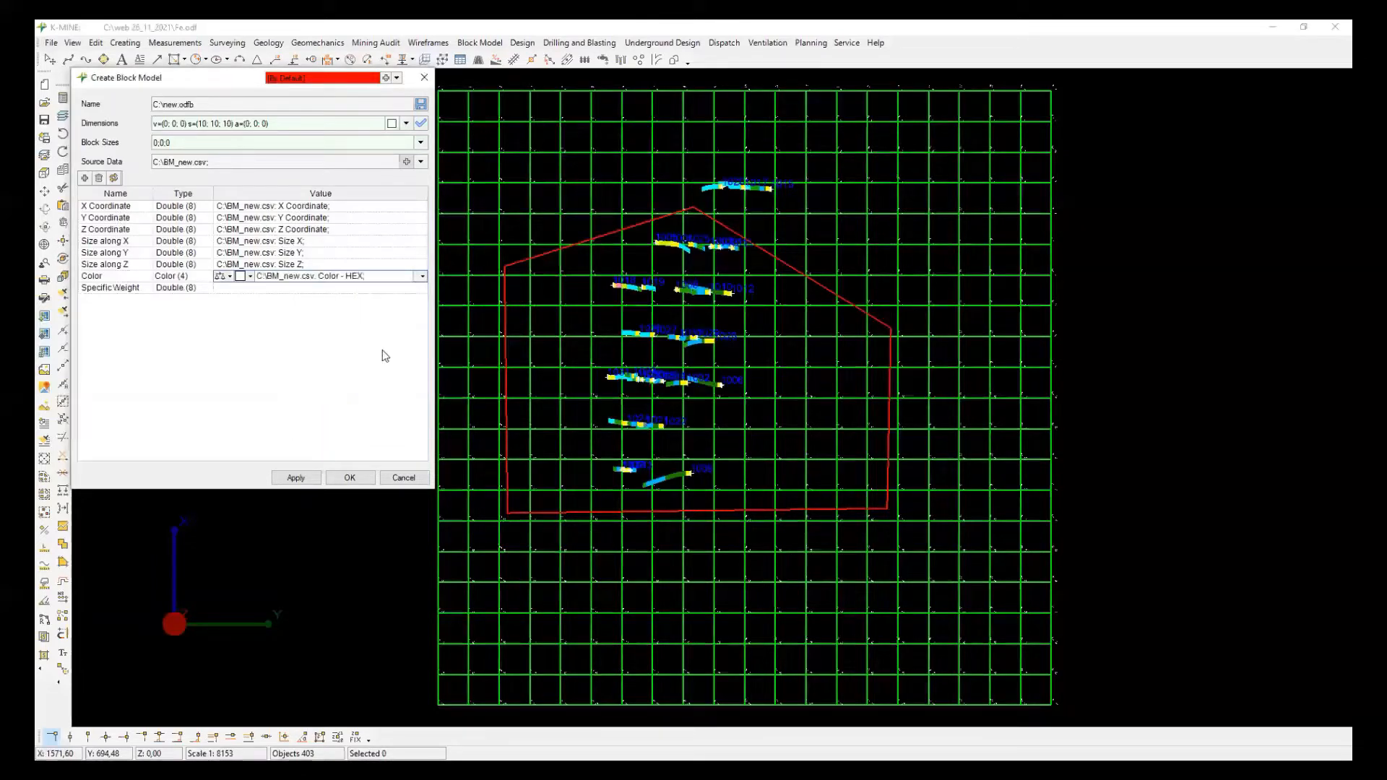
# Map the Specific Weight property to the Specific Weight column of BM_new.csv.
pyautogui.click(394, 289)
pyautogui.click(422, 288)
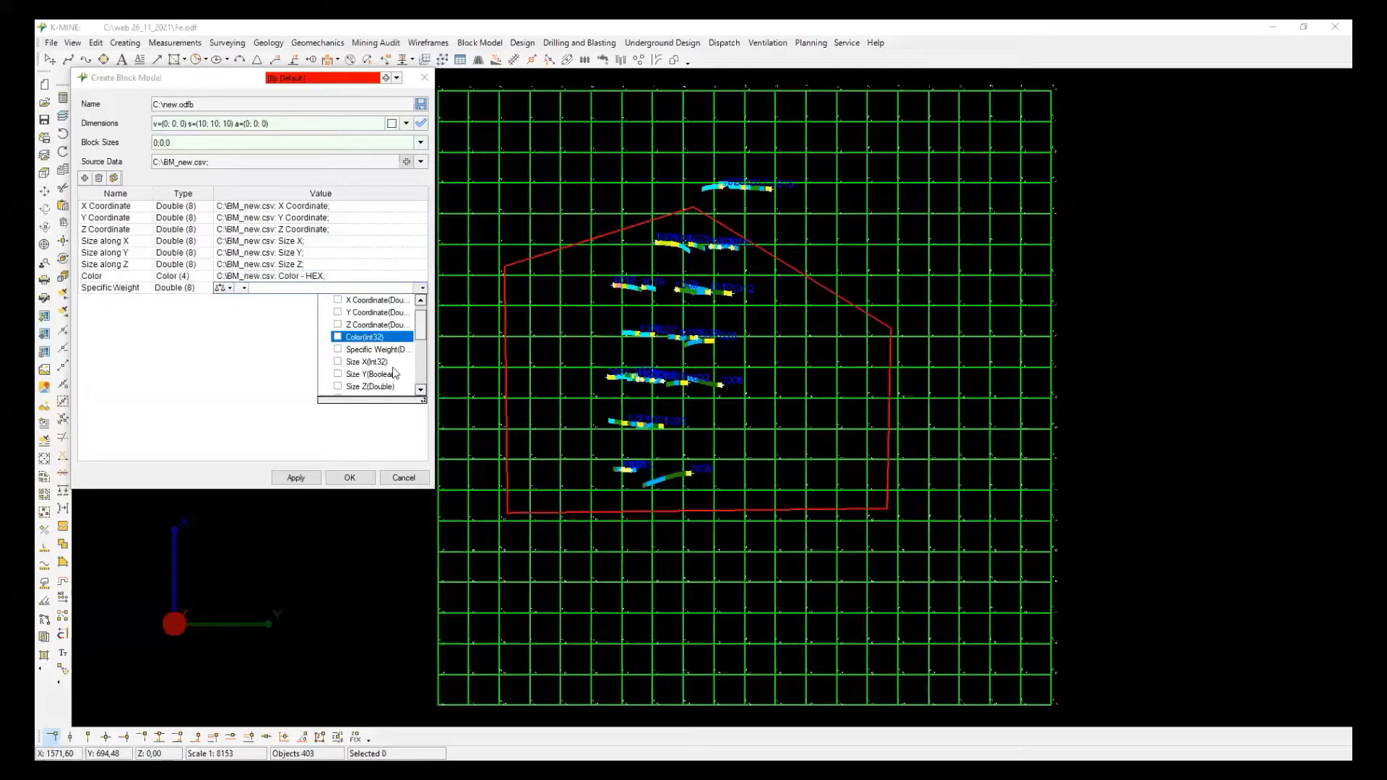
pyautogui.click(383, 350)
pyautogui.click(337, 349)
pyautogui.click(280, 381)
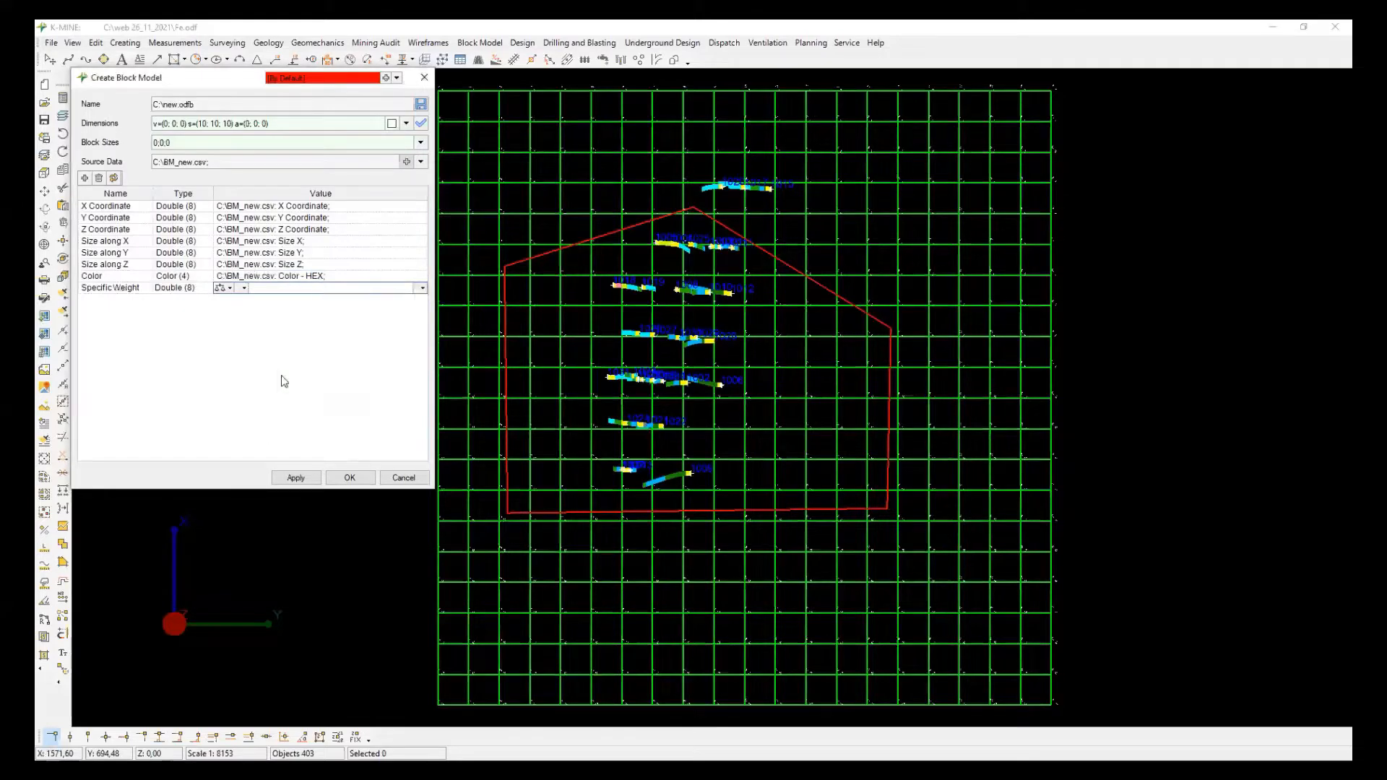
# Add a new property to the block model with the data type Double (8).
pyautogui.click(86, 178)
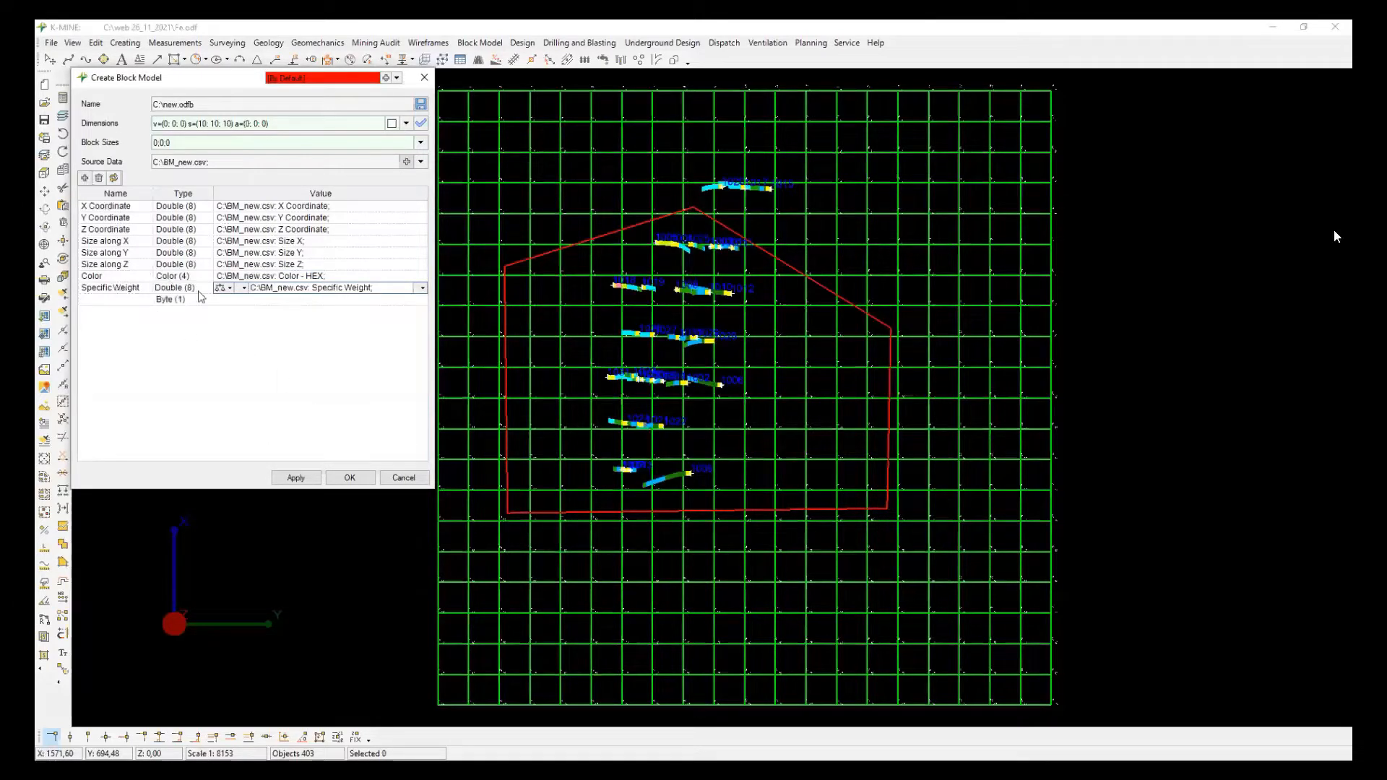
pyautogui.click(145, 299)
pyautogui.click(208, 299)
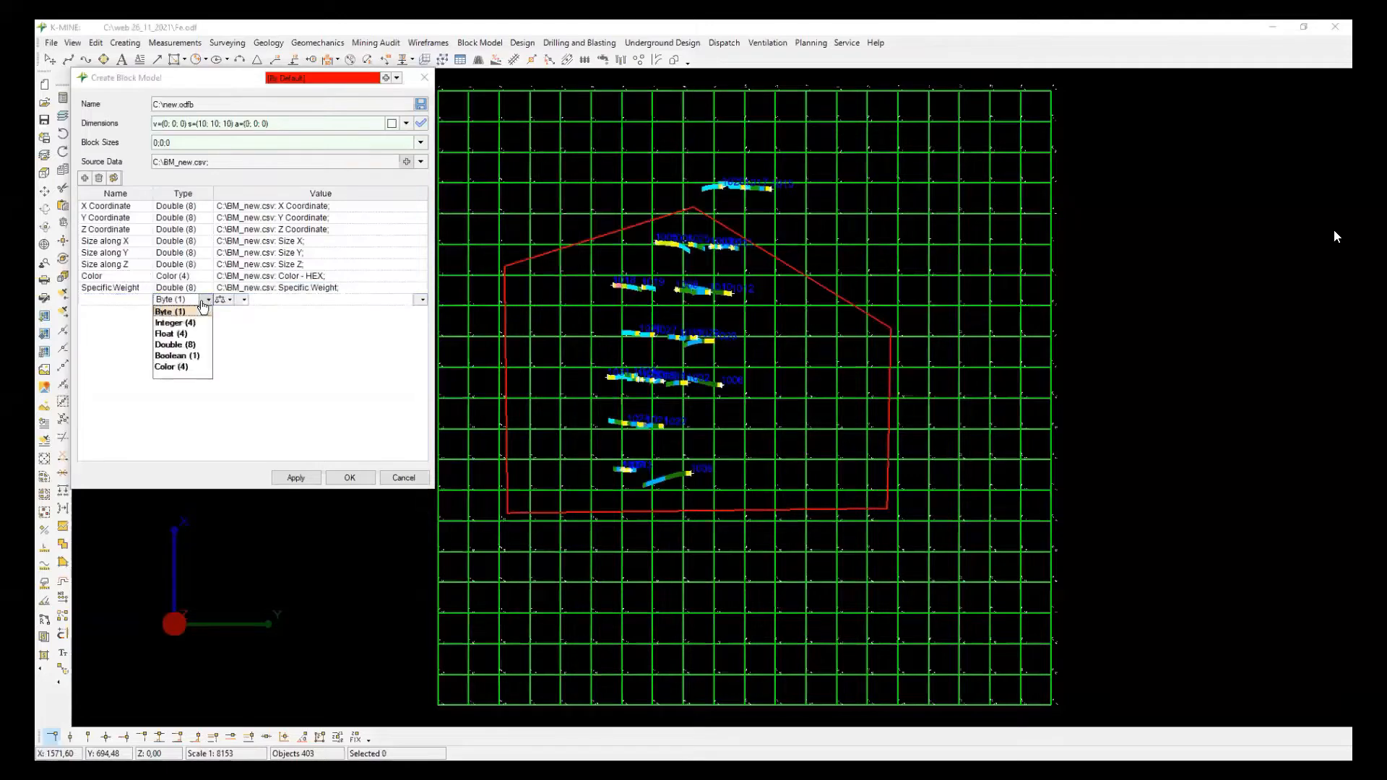
pyautogui.click(186, 344)
pyautogui.click(279, 300)
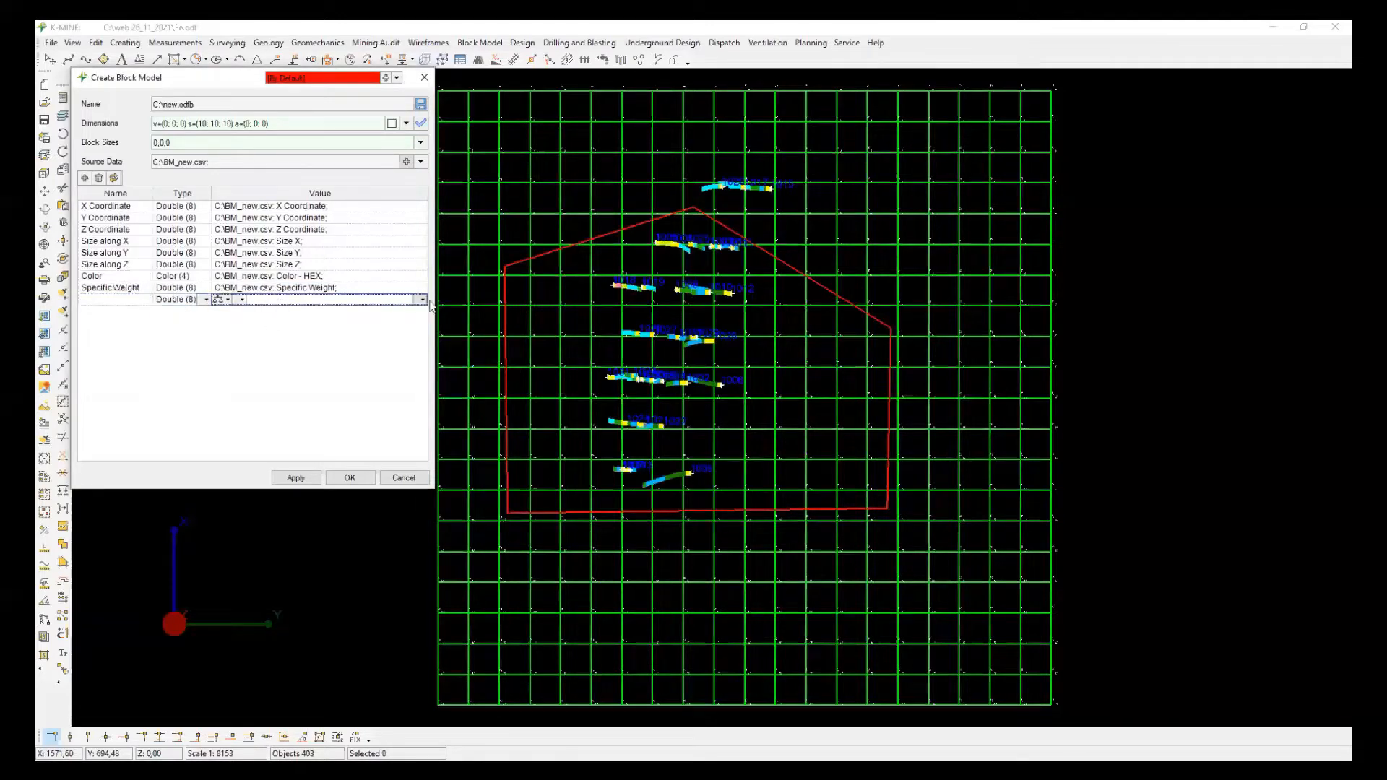
# Map the new property to the Femgt column of BM_new.csv and name it Femgt.
pyautogui.click(423, 300)
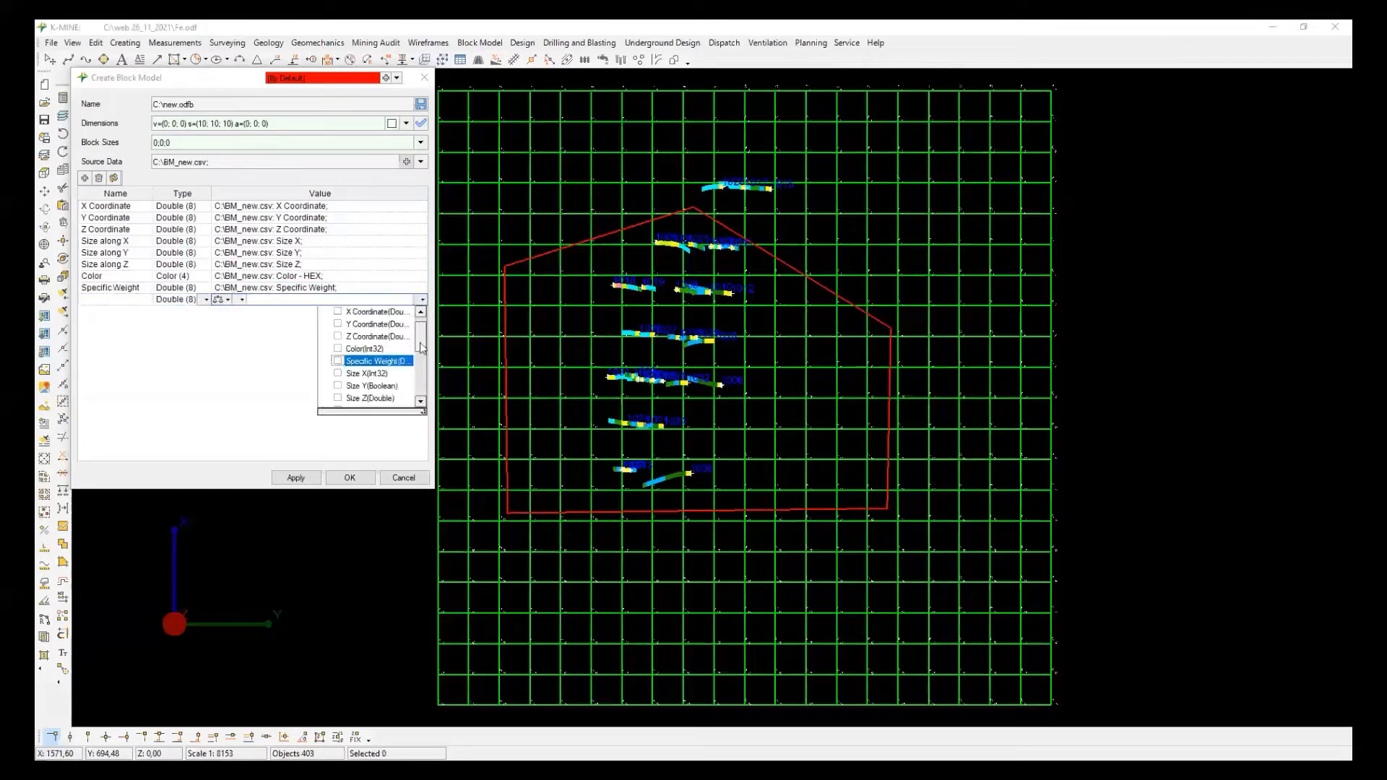
pyautogui.scroll(-1, 424, 348)
pyautogui.scroll(-1, 359, 365)
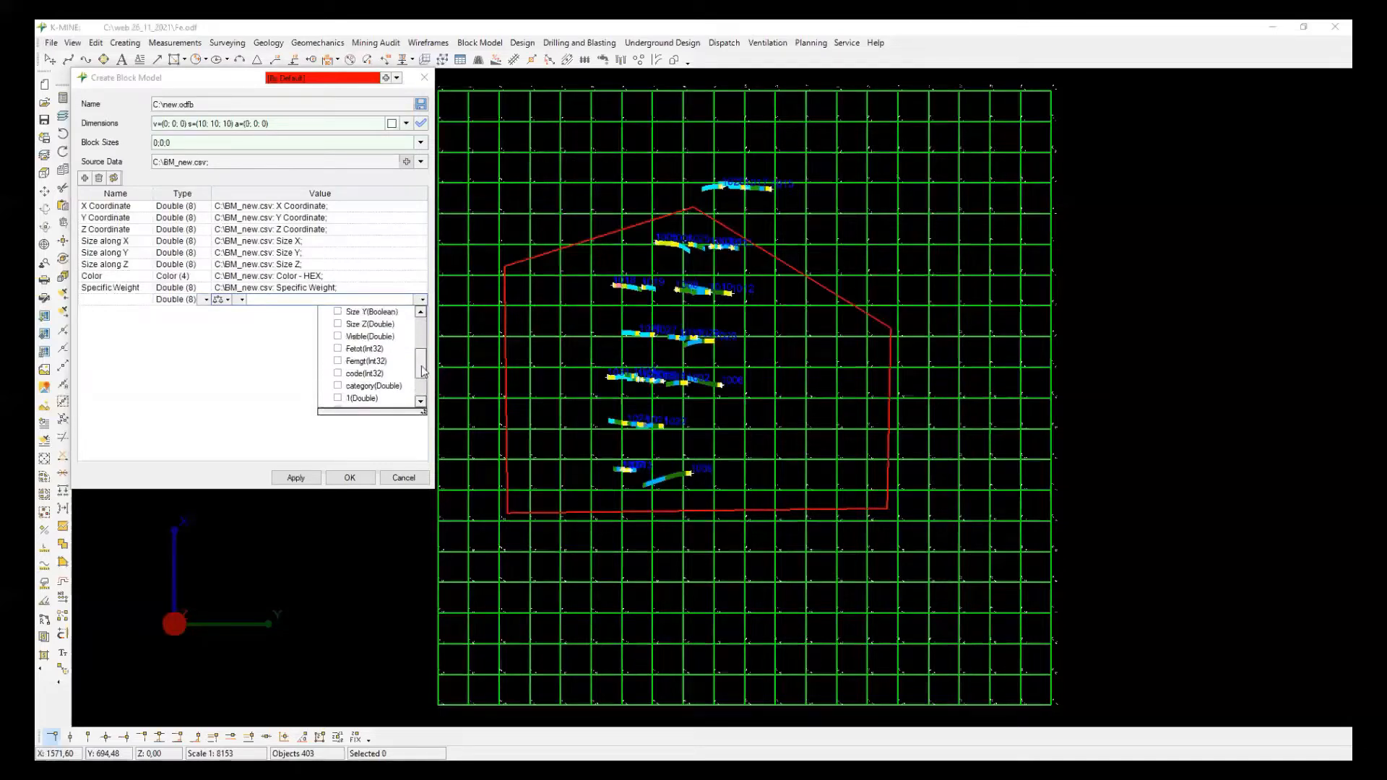
pyautogui.click(359, 363)
pyautogui.click(338, 360)
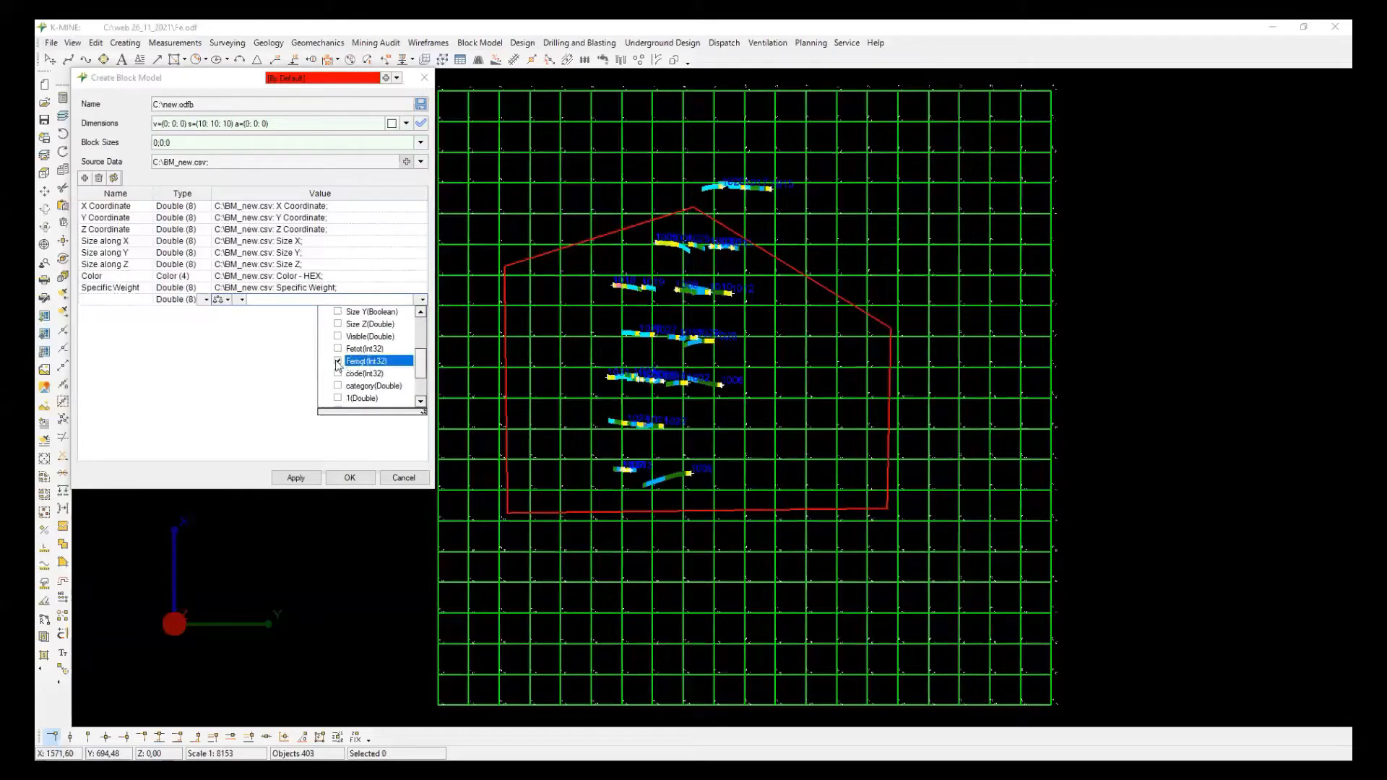
pyautogui.click(128, 302)
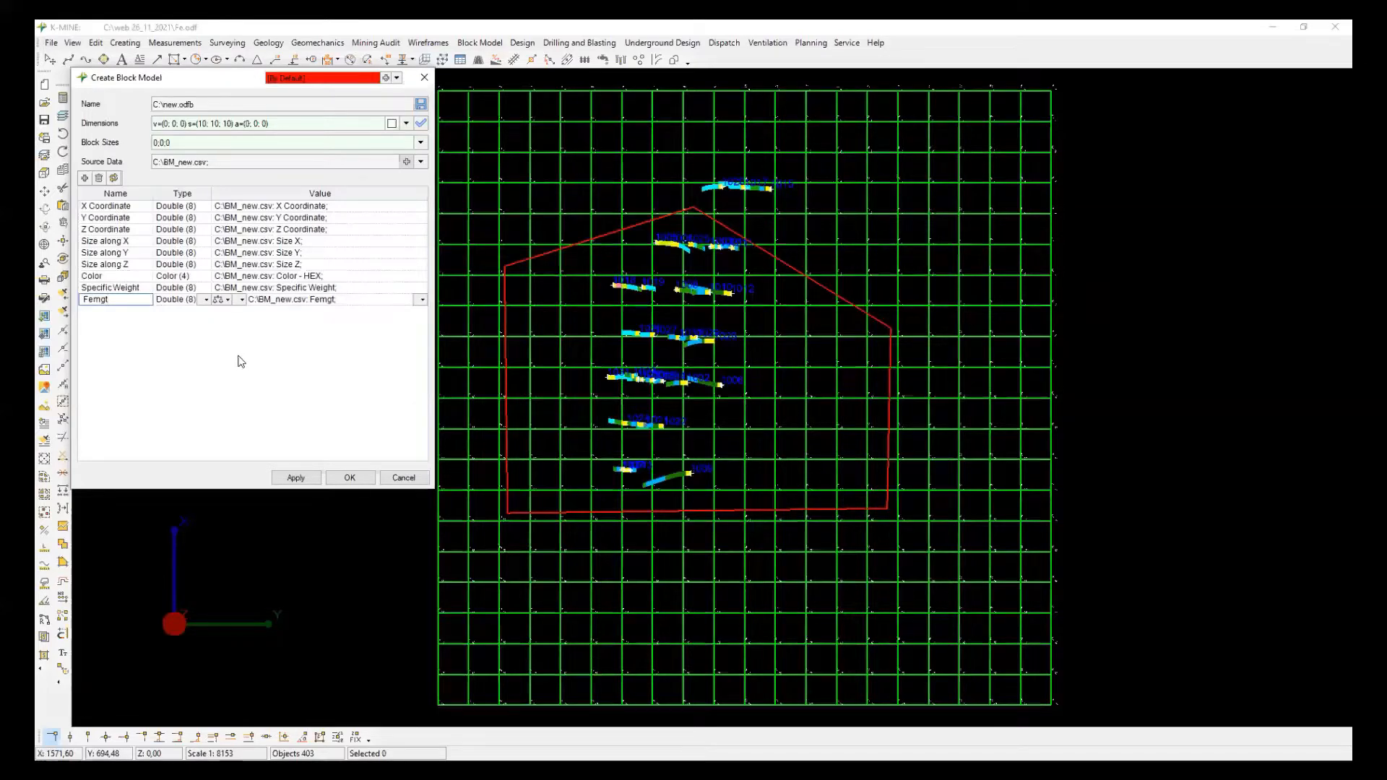
# Set the block sizes to 5 along X, Y and Z.
pyautogui.click(187, 143)
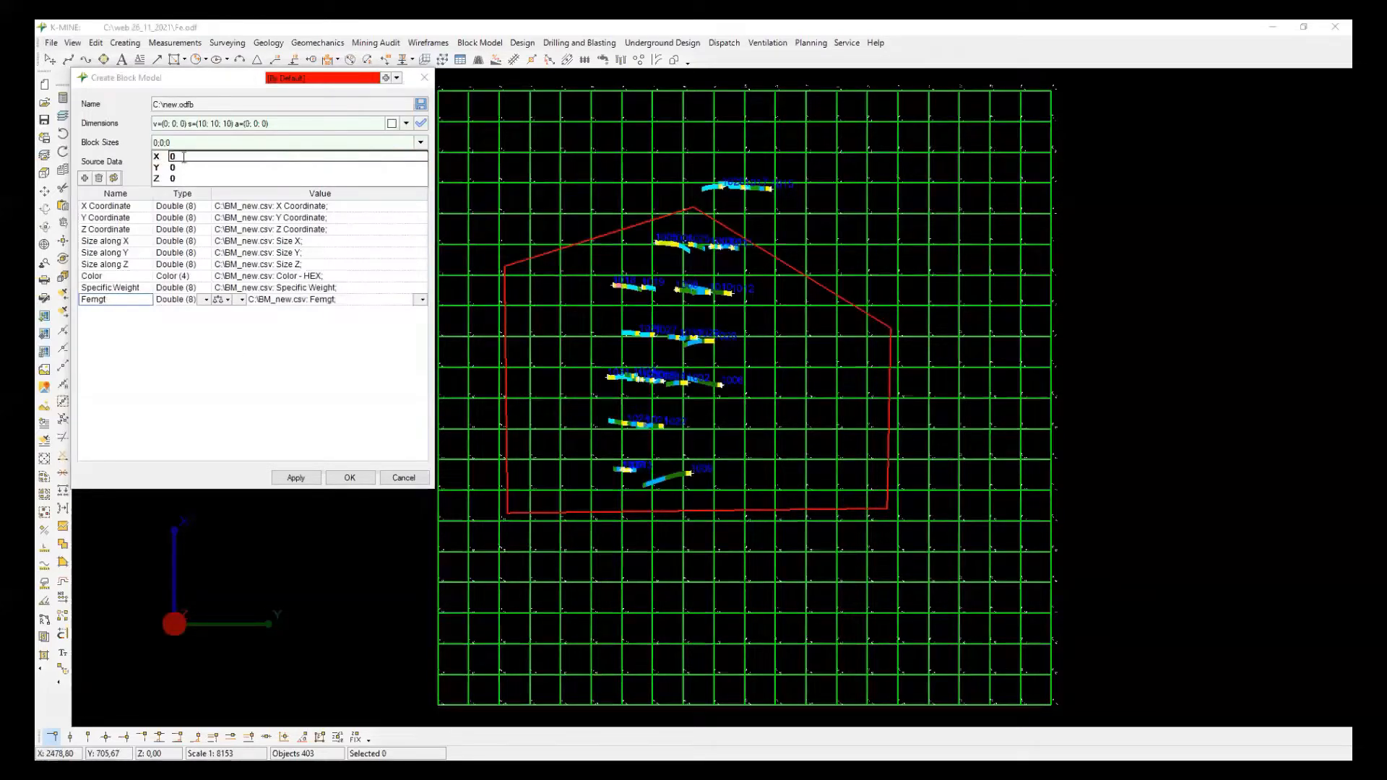
pyautogui.doubleClick(181, 157)
pyautogui.write('5')
pyautogui.press('Tab')
pyautogui.write('5;5')
pyautogui.press('Return')
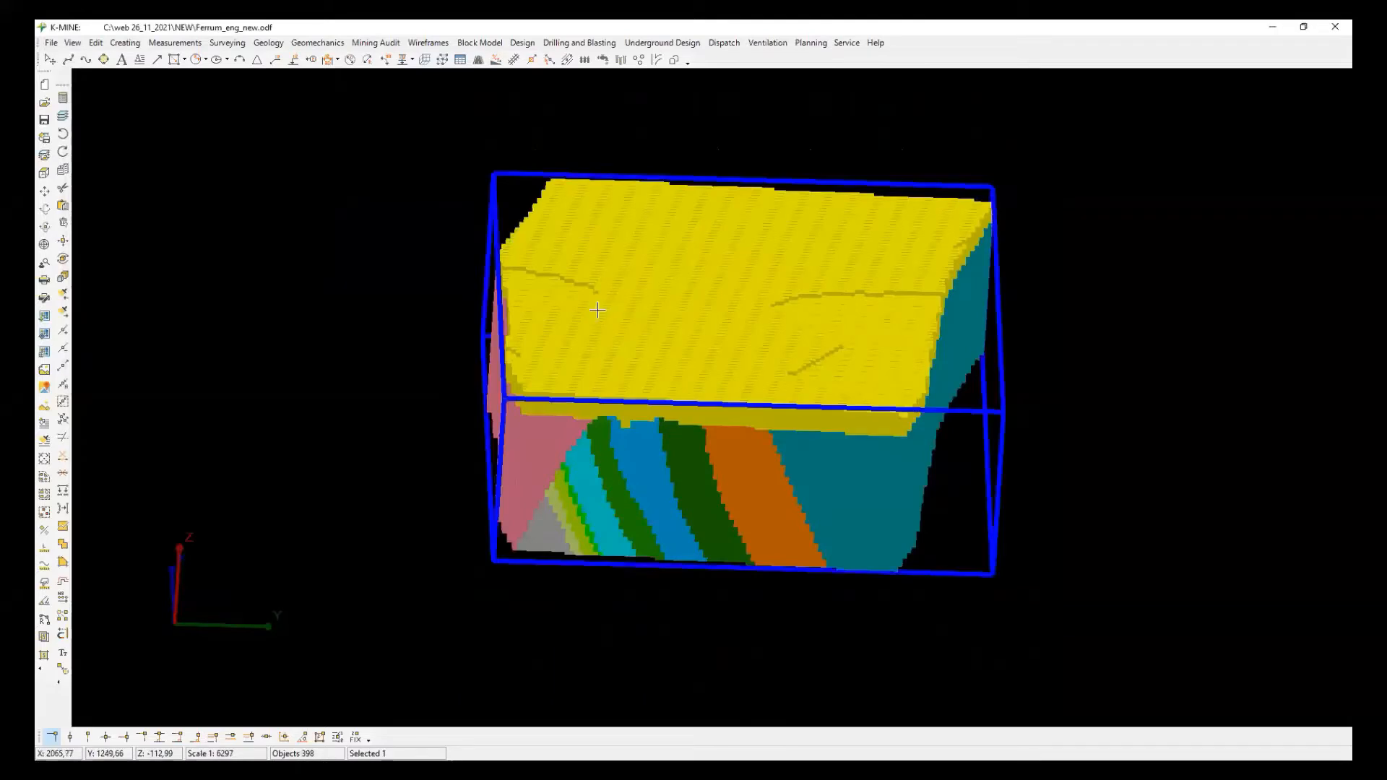
# Start Create Block Model from the selected block model and open its X, Y and Z block sizes for editing.
pyautogui.click(476, 49)
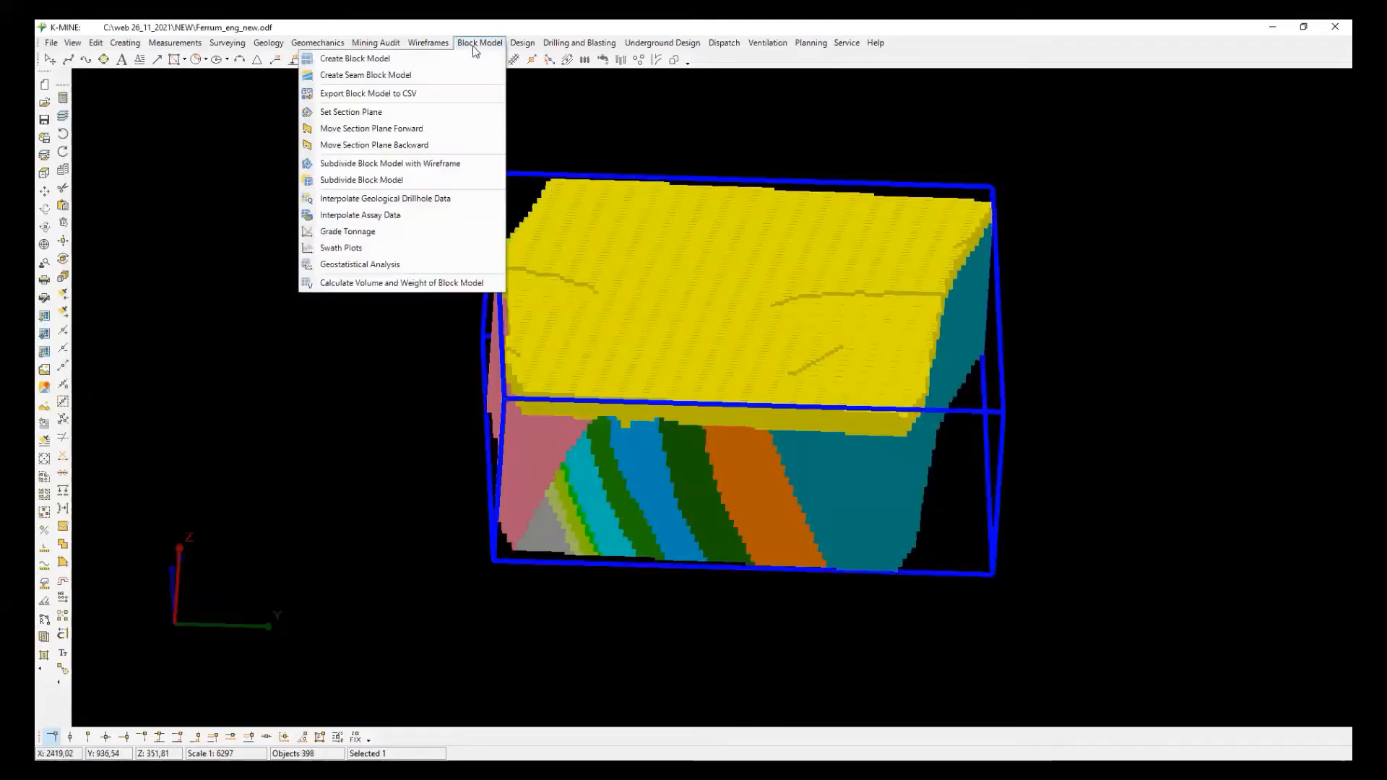
pyautogui.click(467, 58)
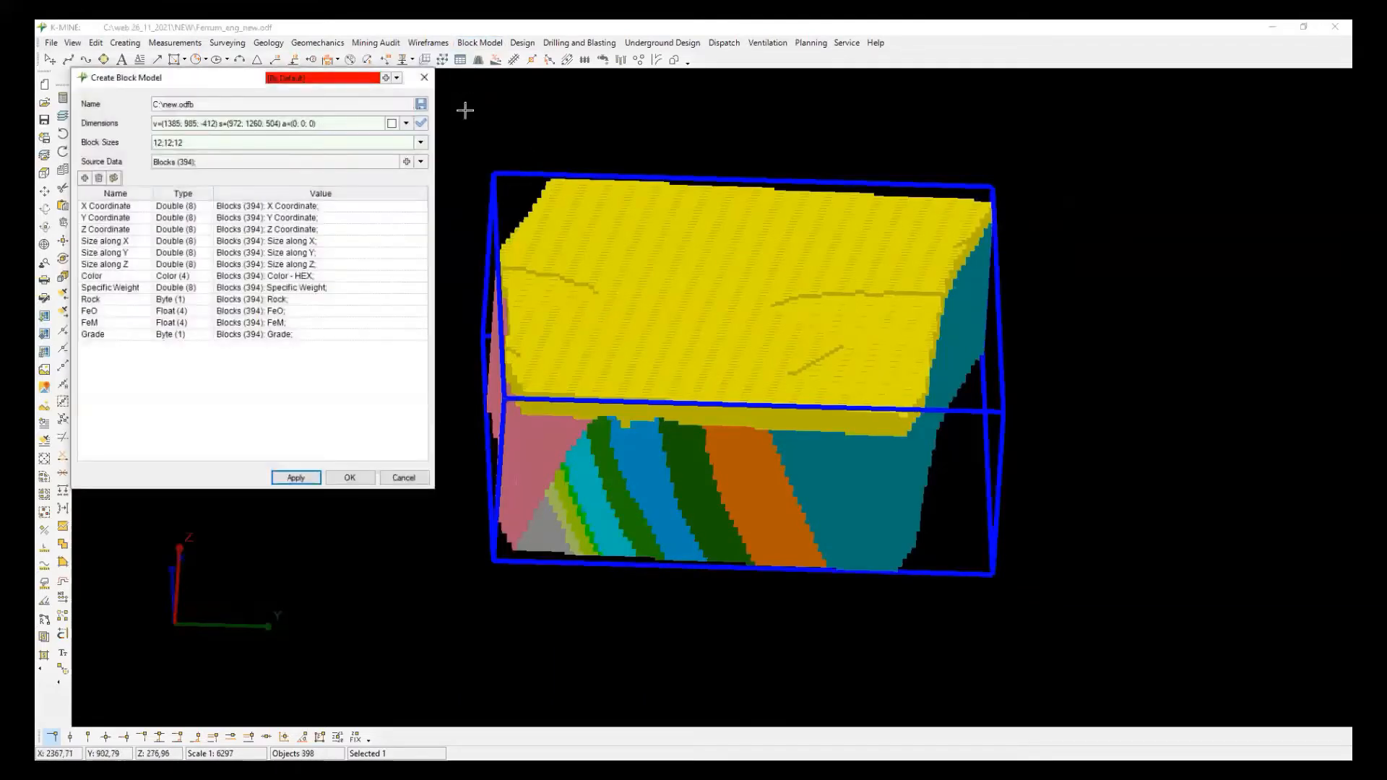
pyautogui.click(422, 142)
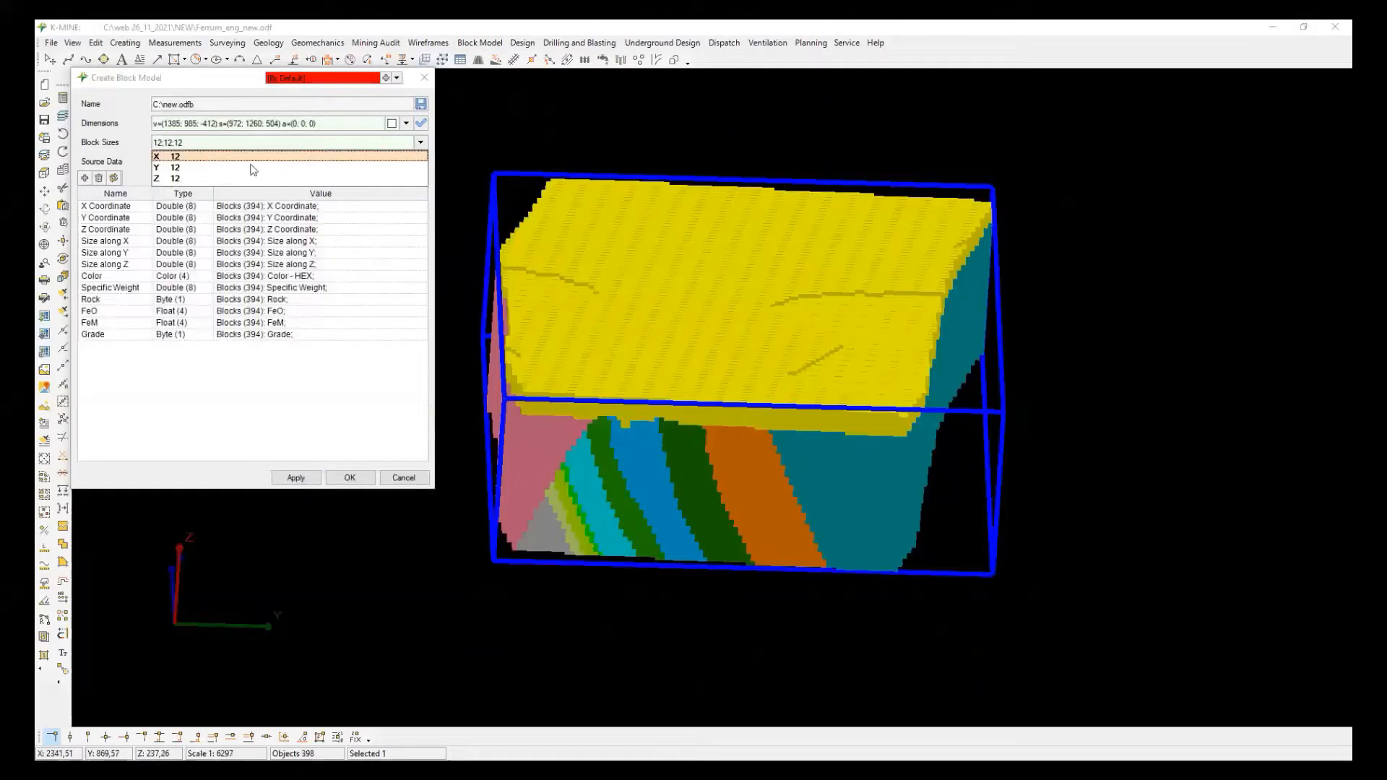
# Set the block sizes of the new block model to X 10, Y 10 and Z 7.
pyautogui.click(197, 156)
pyautogui.moveTo(196, 156); pyautogui.dragTo(158, 157)
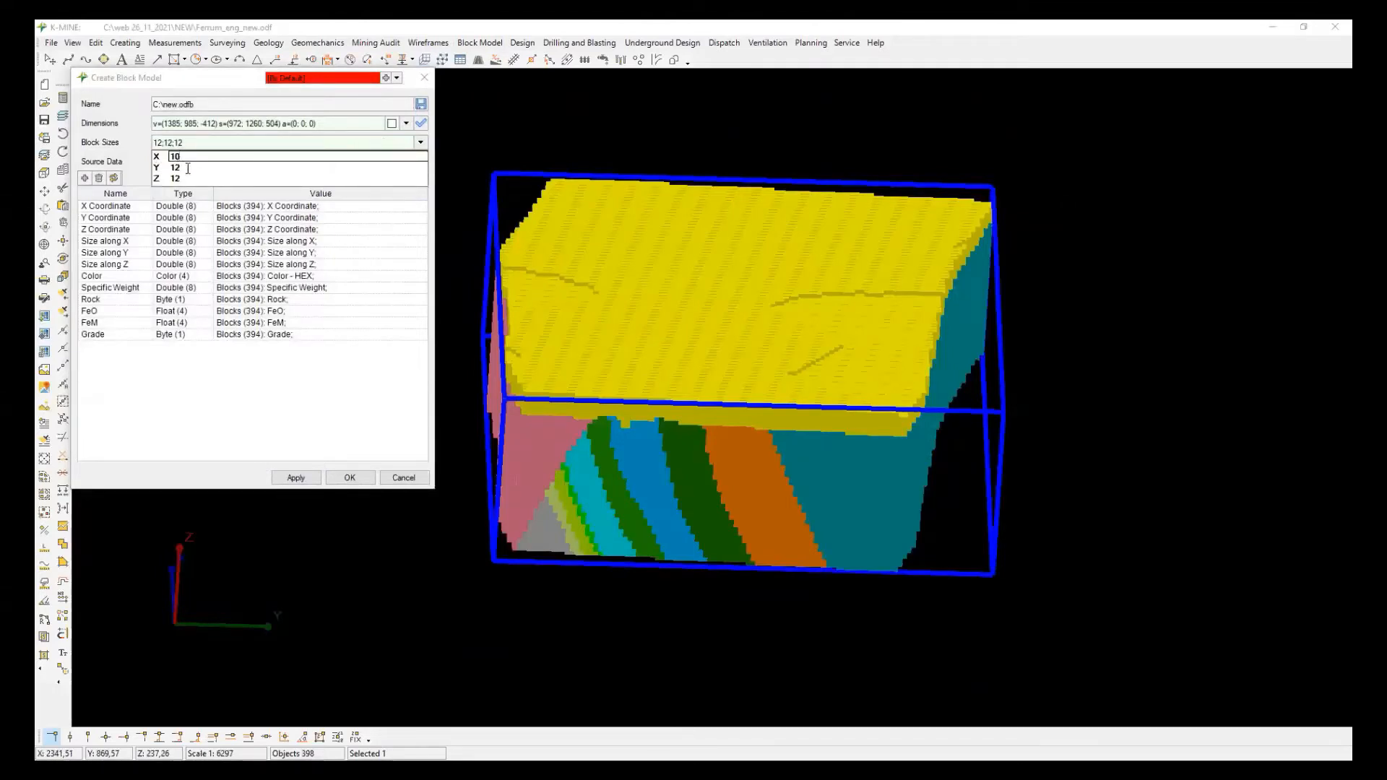
pyautogui.click(188, 168)
pyautogui.write('10')
pyautogui.click(188, 178)
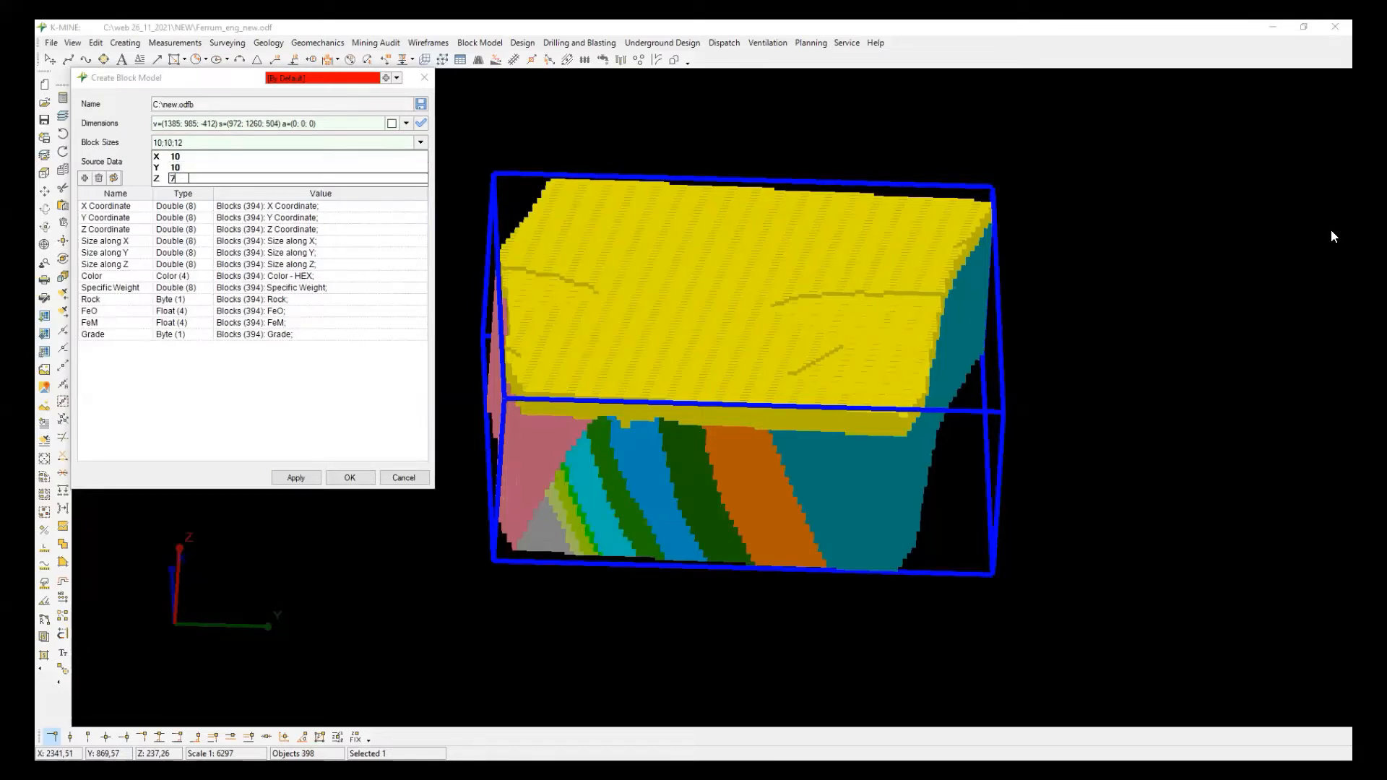
pyautogui.click(194, 168)
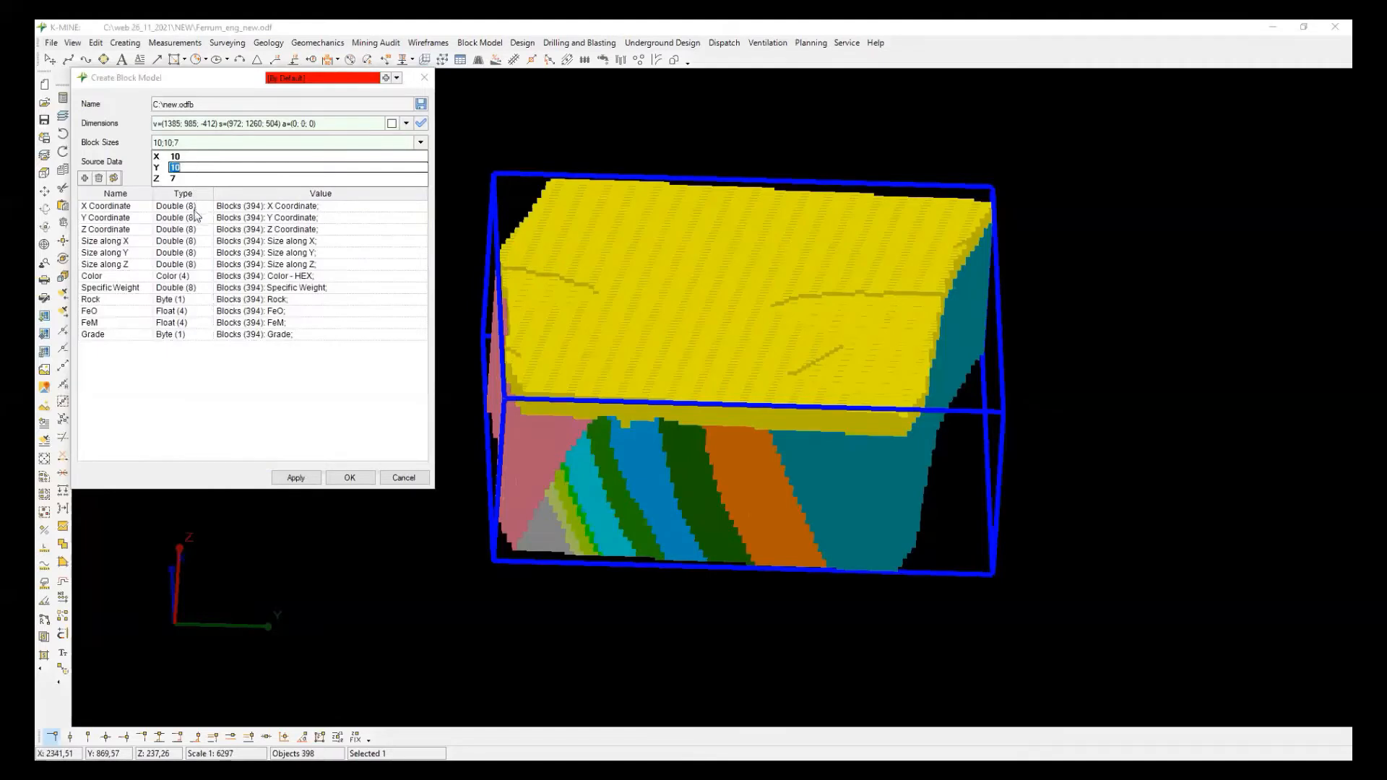
pyautogui.click(218, 295)
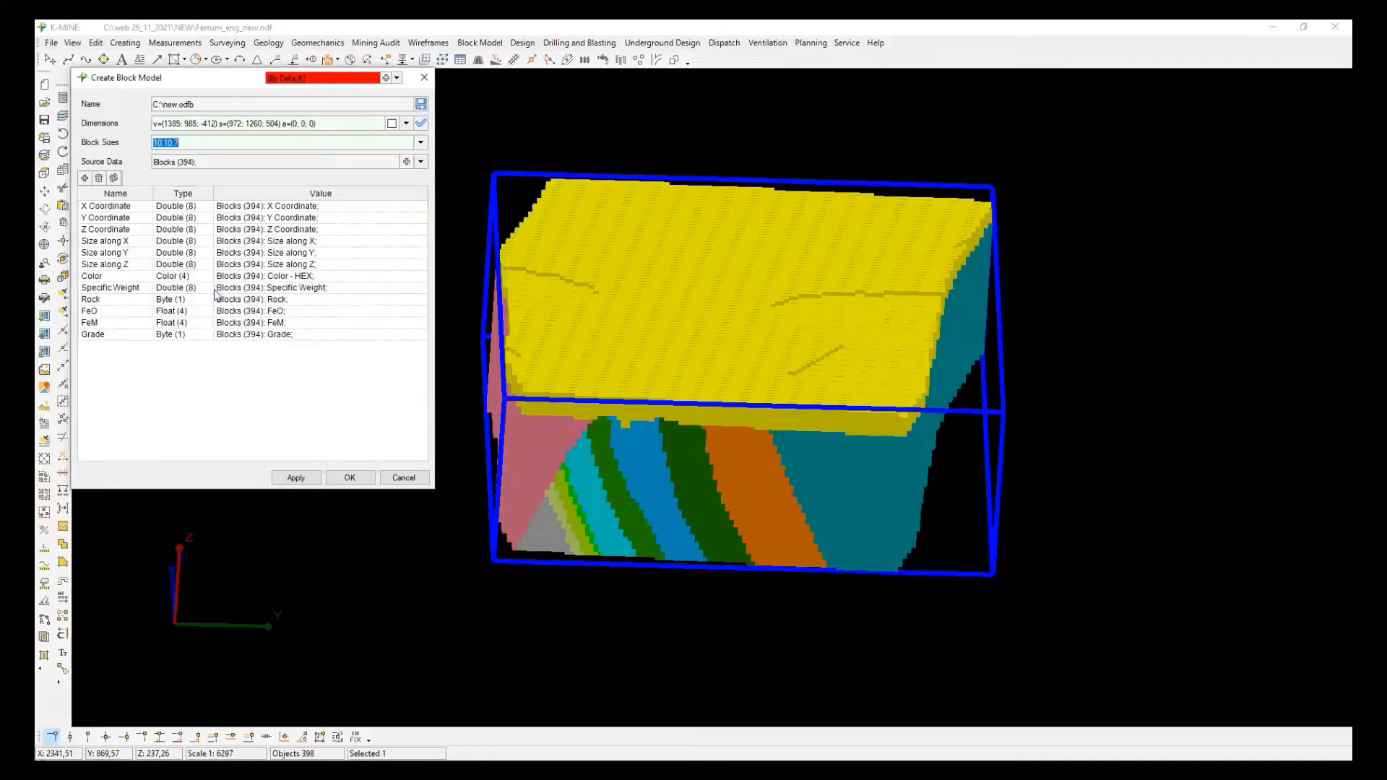
# Check the default value and weighting options of the Specific Weight attribute, and create the block model.
pyautogui.click(210, 293)
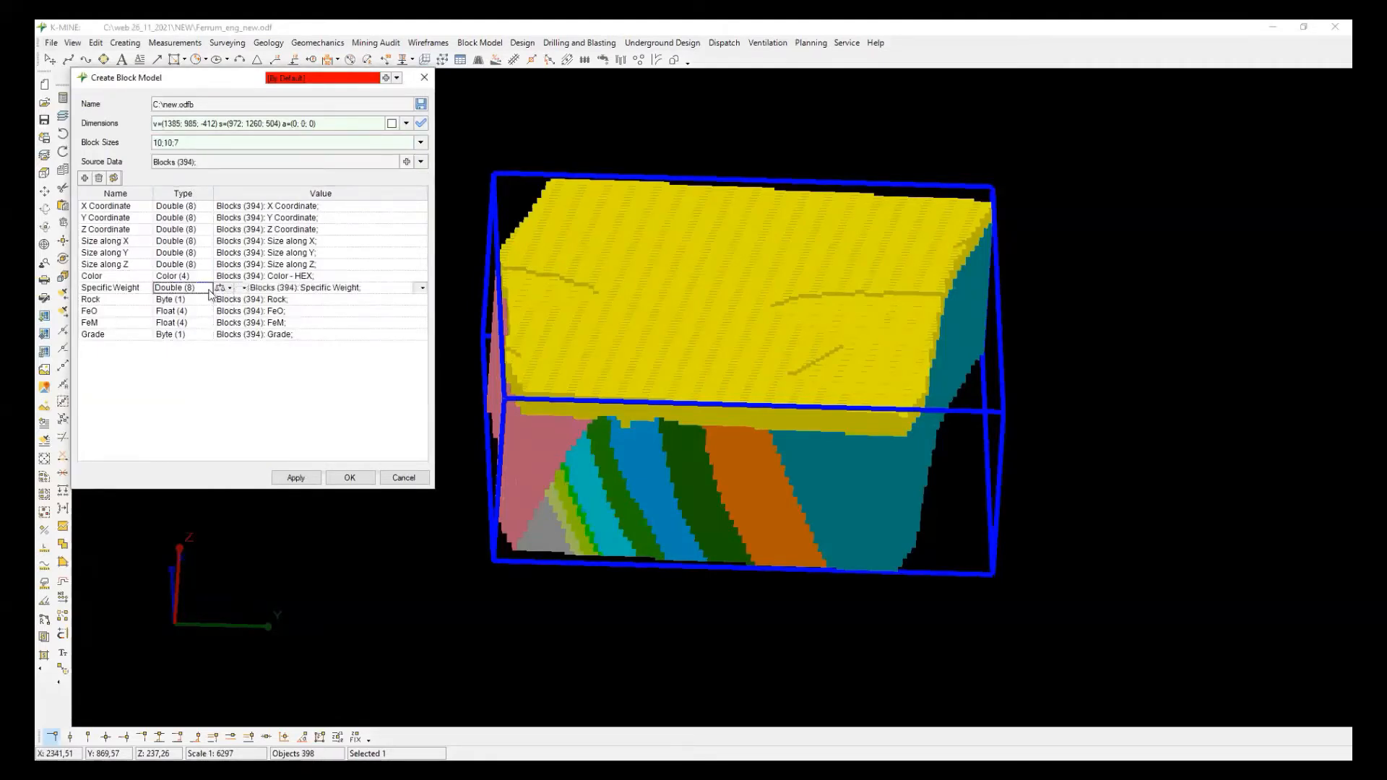
pyautogui.click(245, 288)
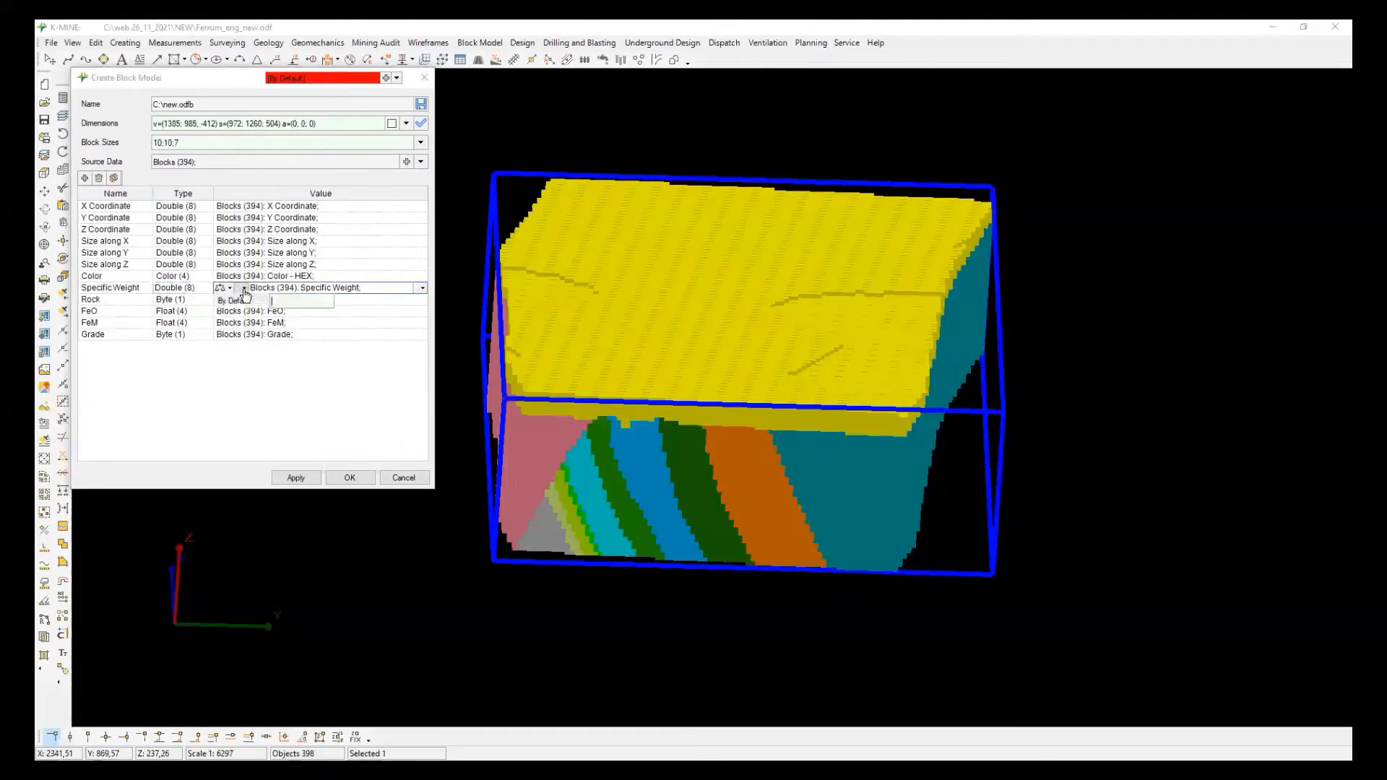
pyautogui.click(229, 288)
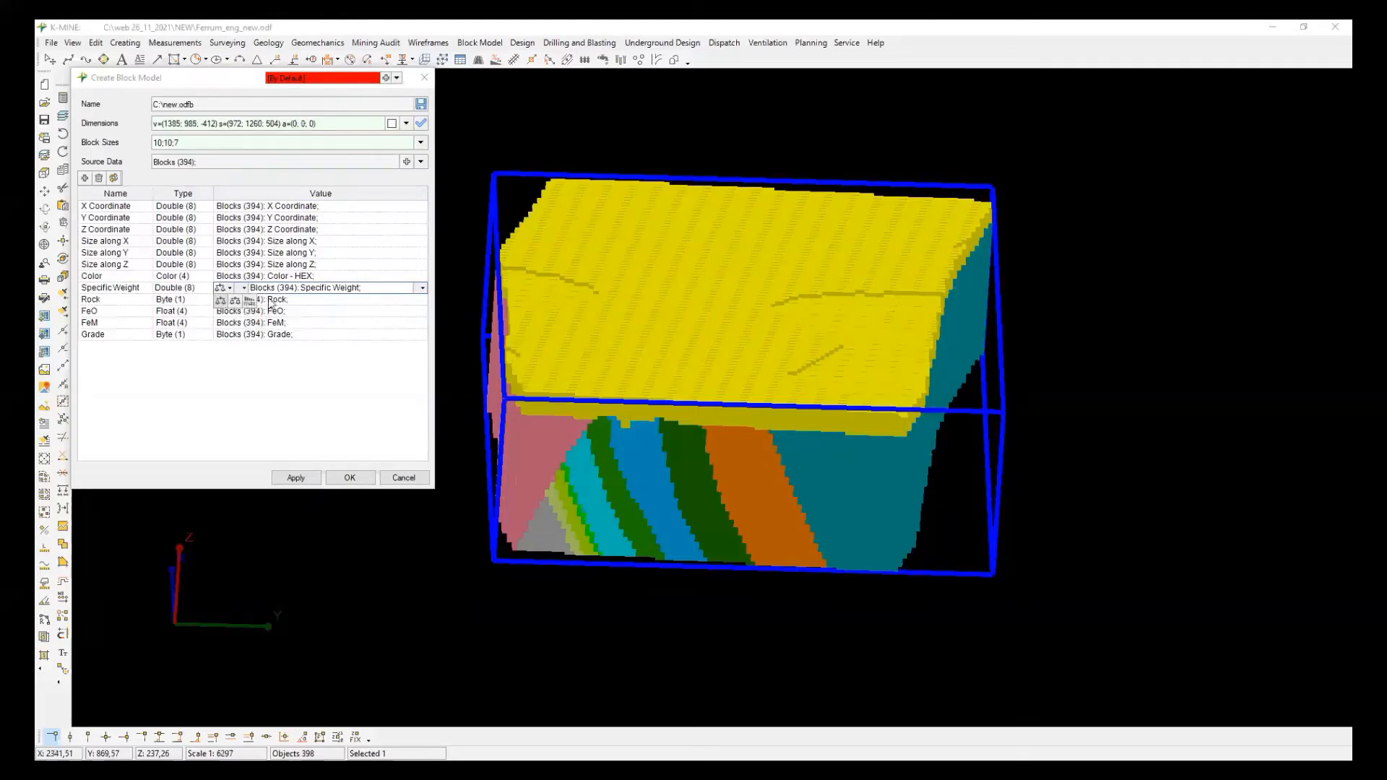
pyautogui.click(300, 385)
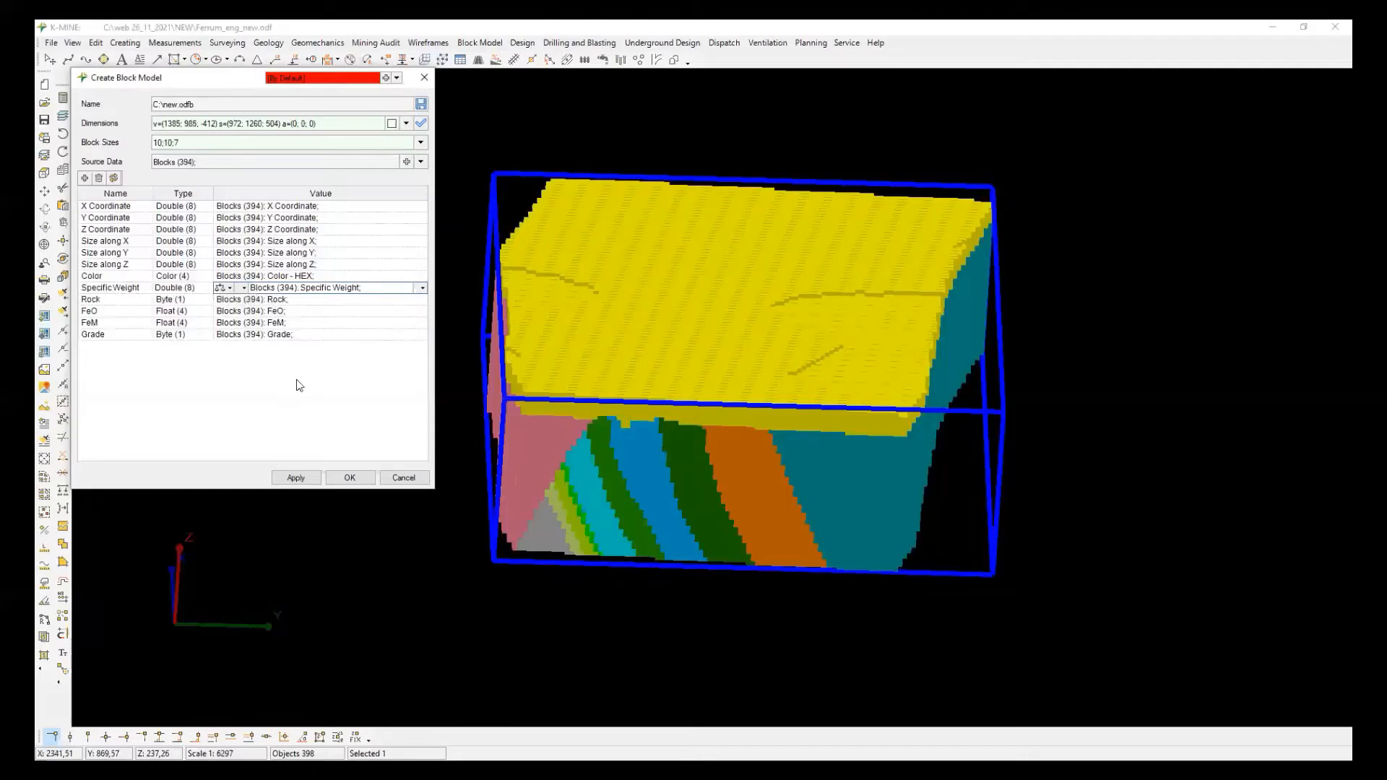
pyautogui.click(310, 480)
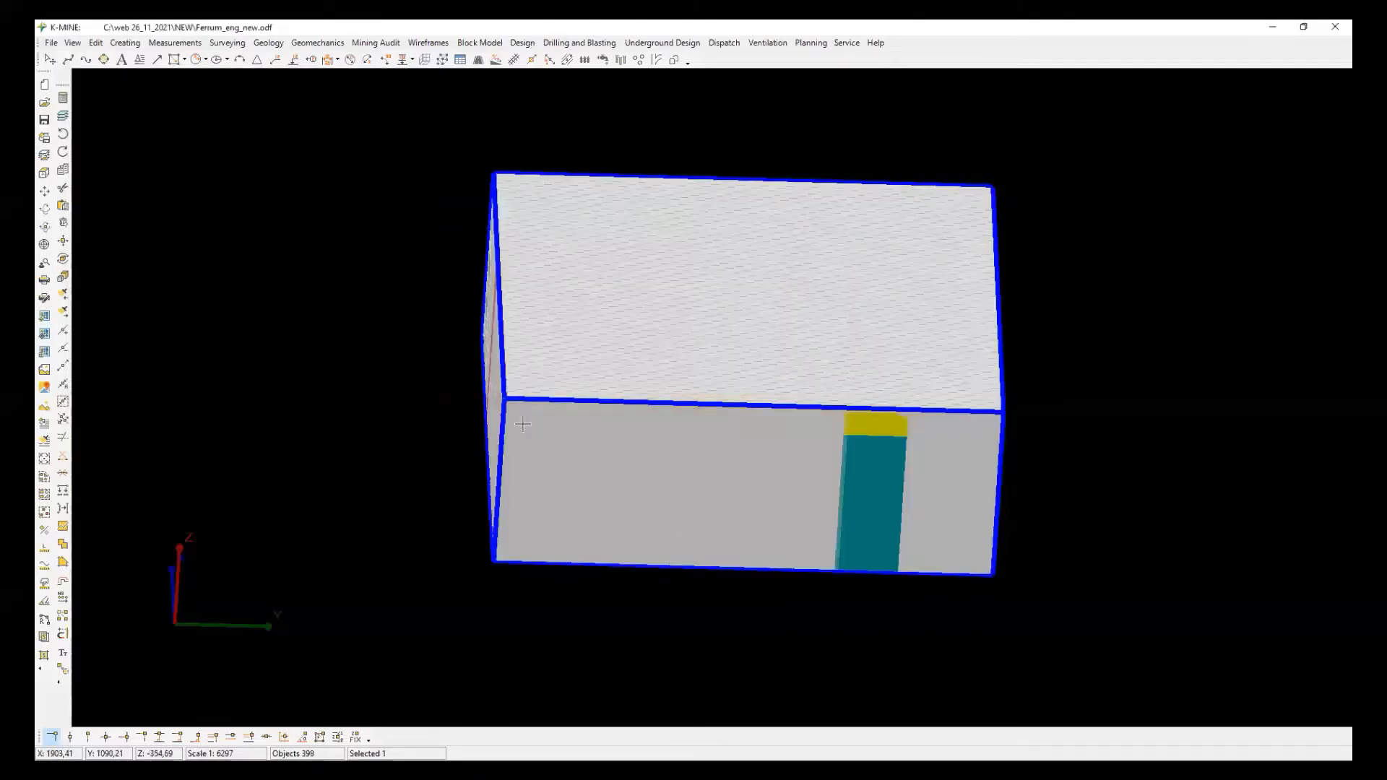
pyautogui.moveTo(522, 424); pyautogui.dragTo(424, 362, button='middle')
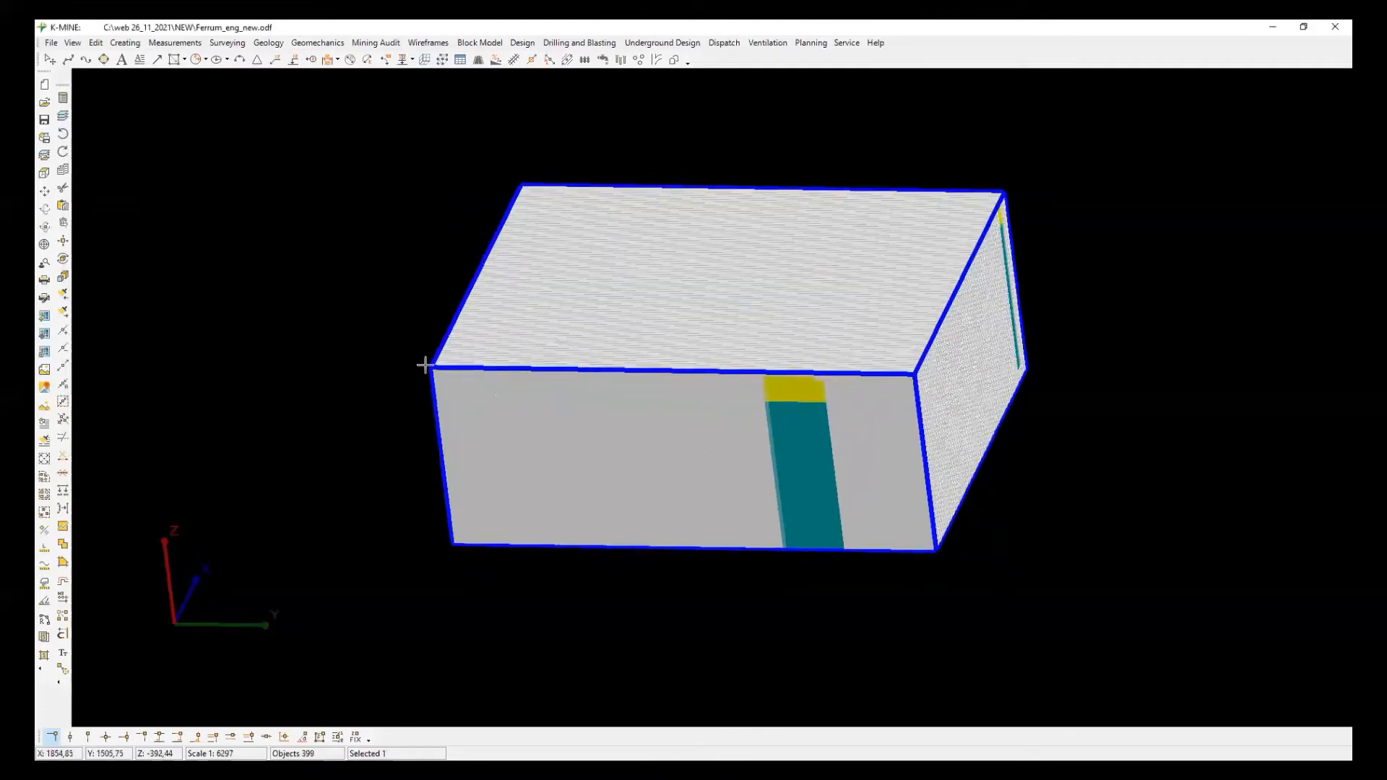
# Filter the selected block model to show only blocks whose Rock property is not equal to [0].
pyautogui.click(95, 43)
pyautogui.click(177, 379)
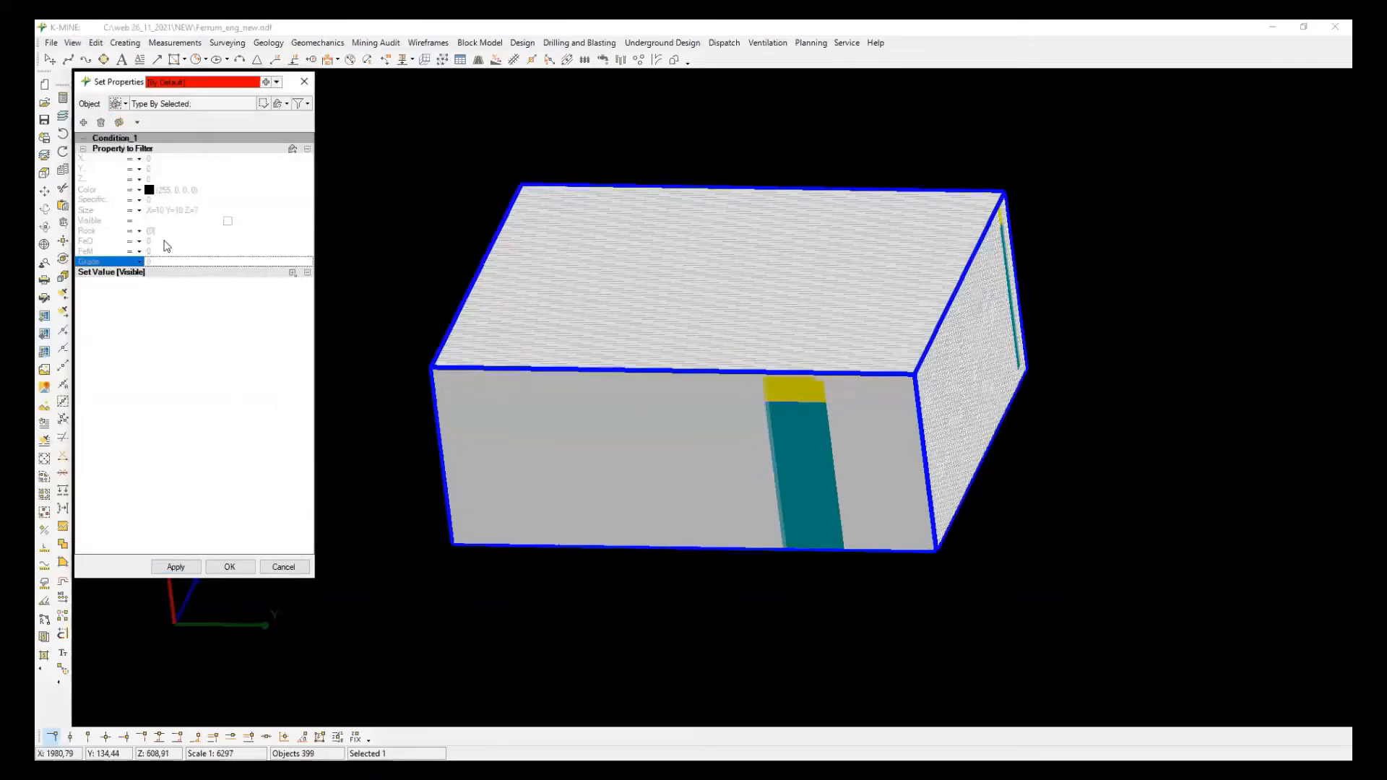
pyautogui.click(140, 242)
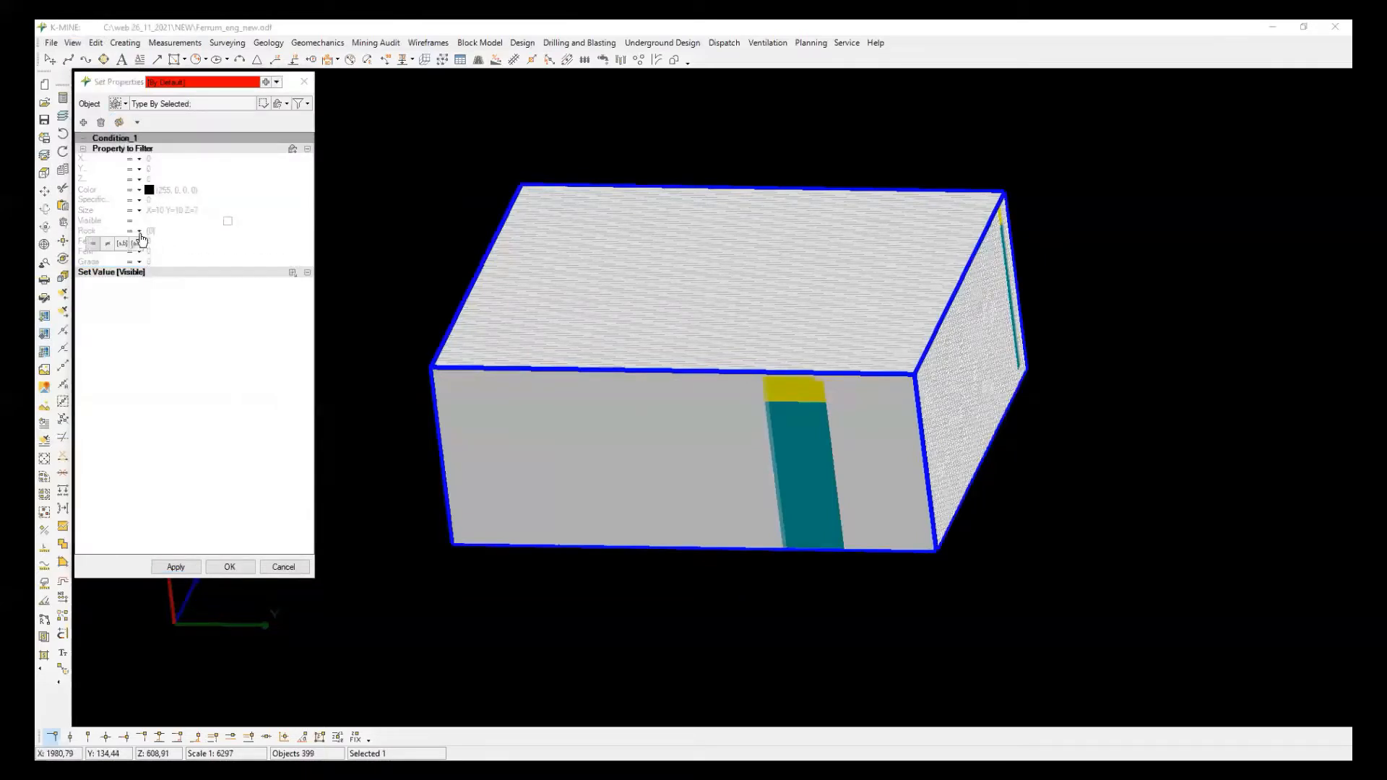
pyautogui.click(108, 244)
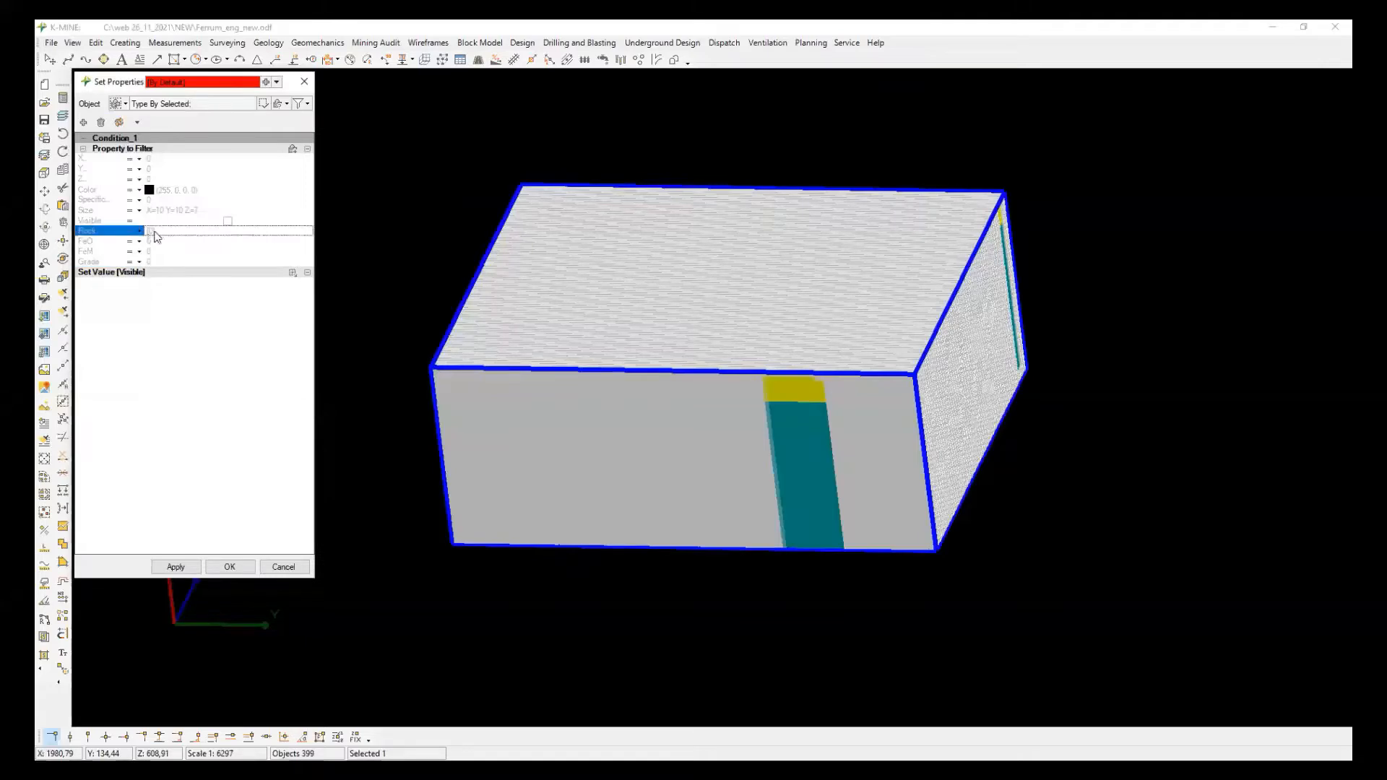
pyautogui.click(175, 567)
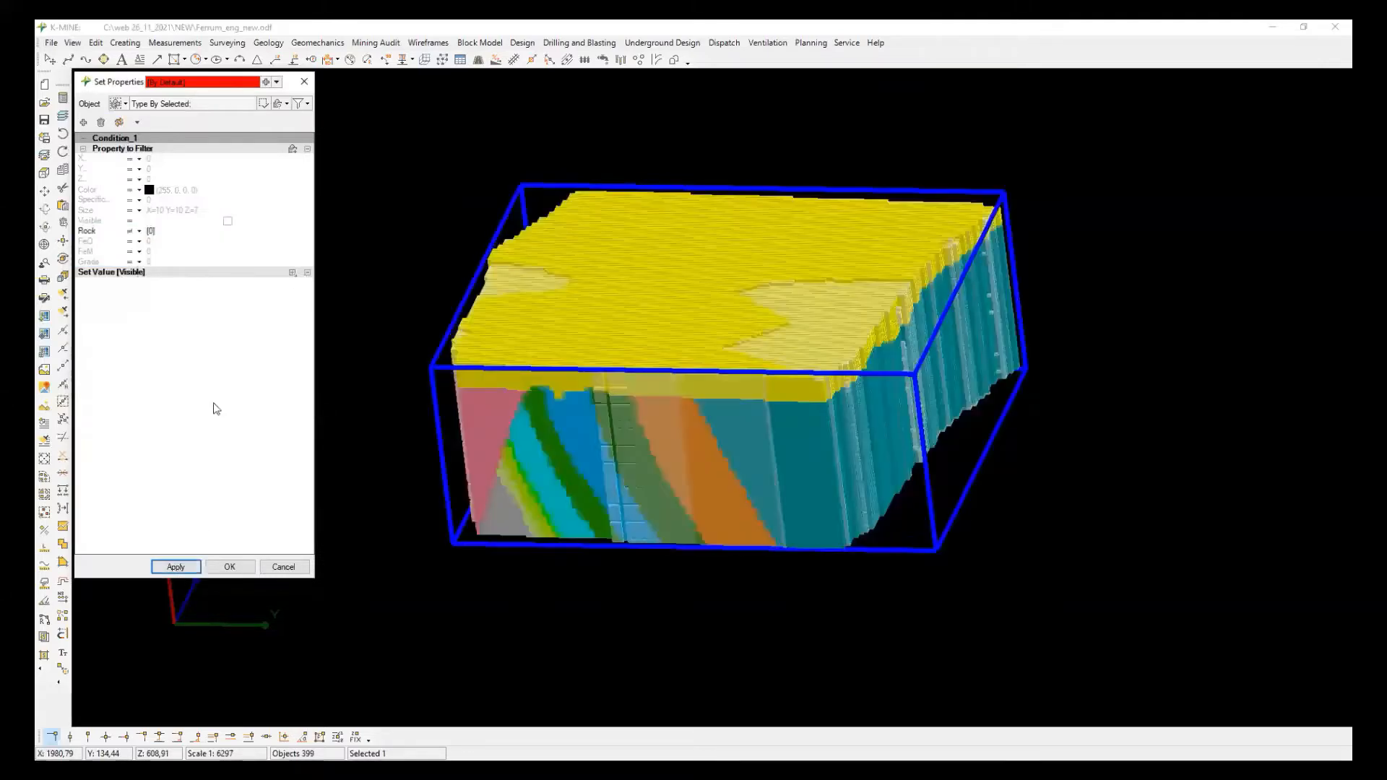
# Change the Rock filter to show only blocks containing Pr1sx (1f) or Pr1sx (2f).
pyautogui.moveTo(540, 424); pyautogui.dragTo(570, 477, button='middle')
pyautogui.scroll(6, 569, 481)
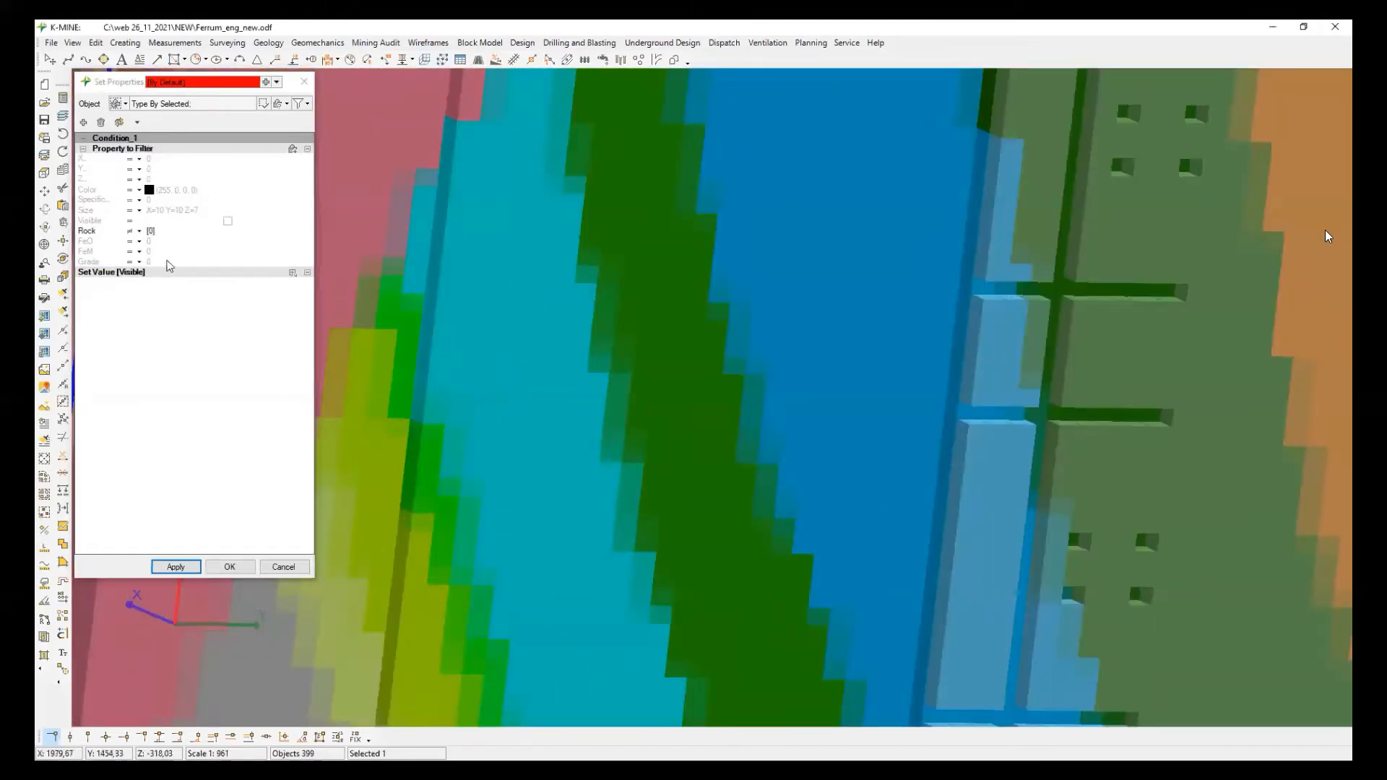
pyautogui.click(133, 241)
pyautogui.click(131, 249)
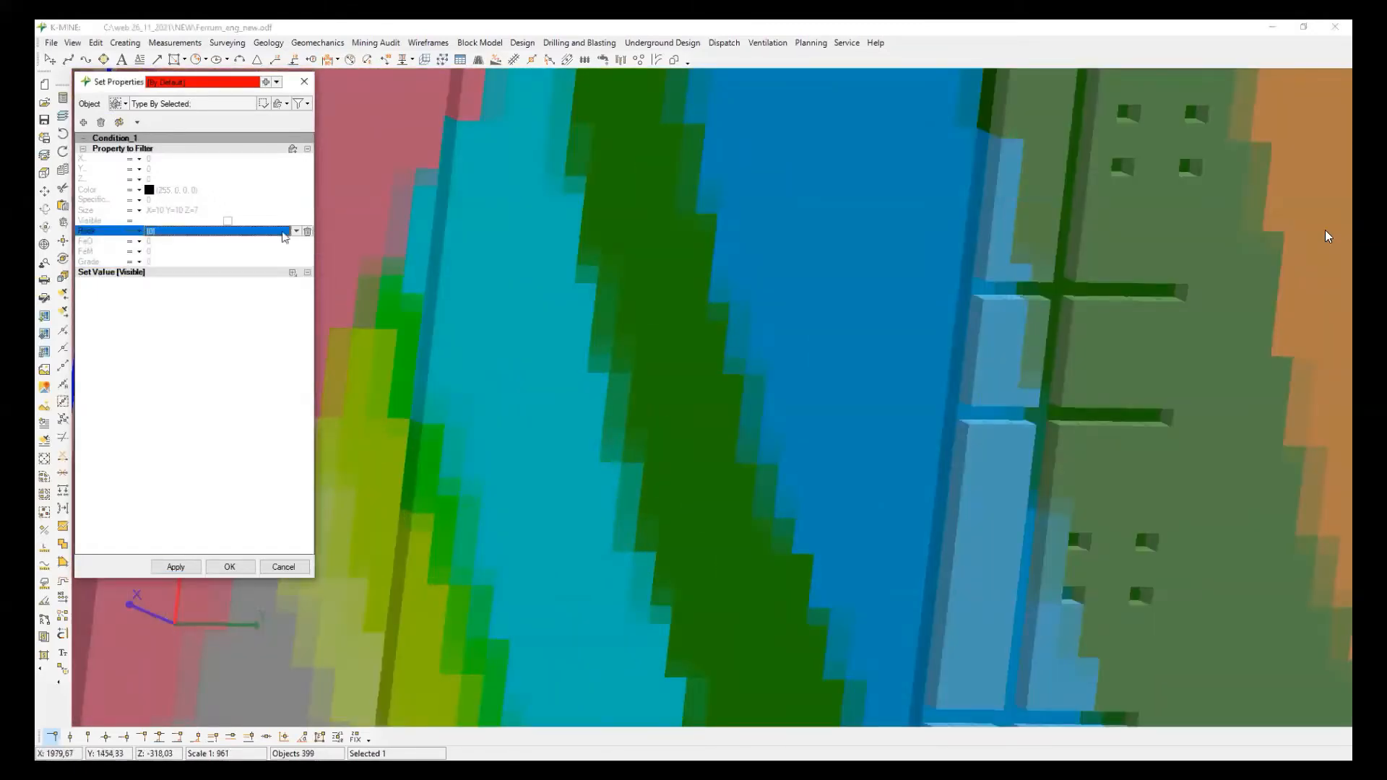
pyautogui.click(296, 231)
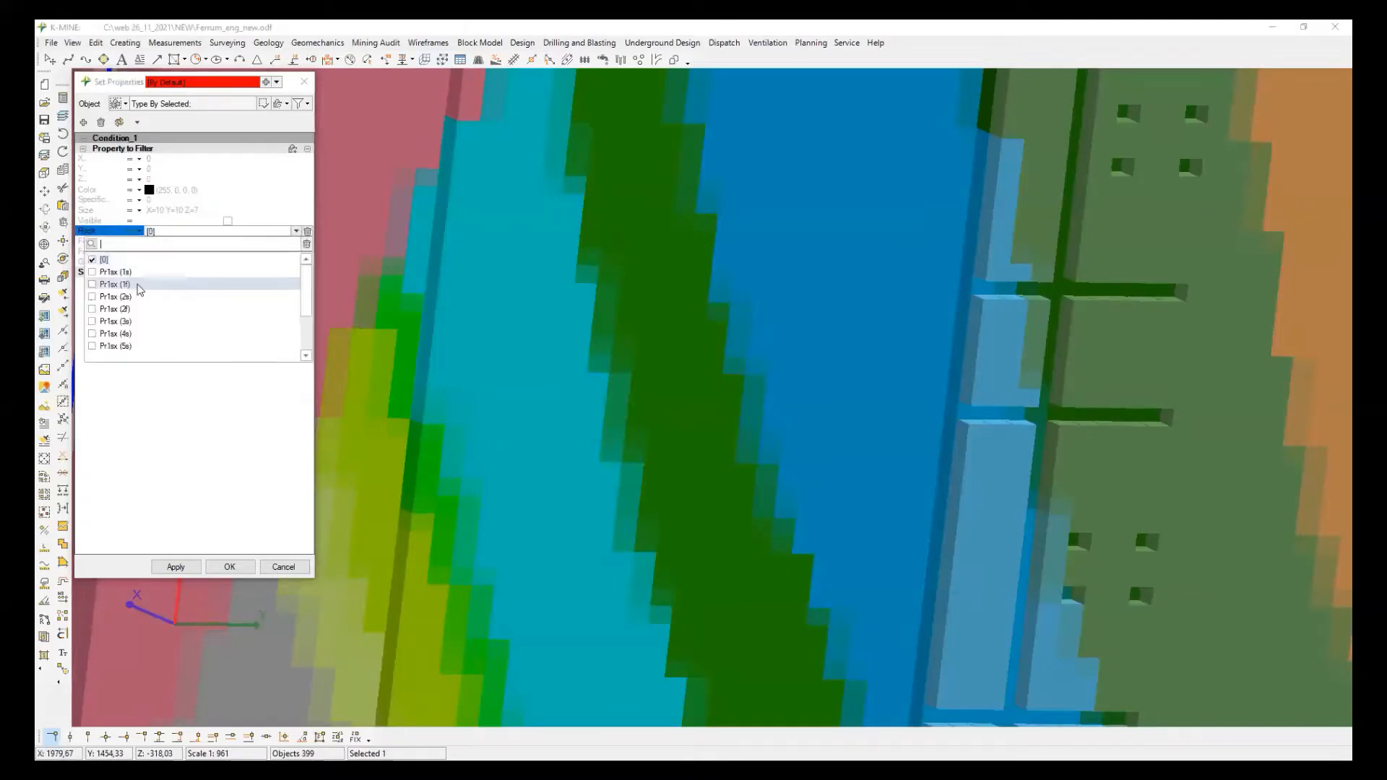
pyautogui.click(130, 285)
pyautogui.click(137, 309)
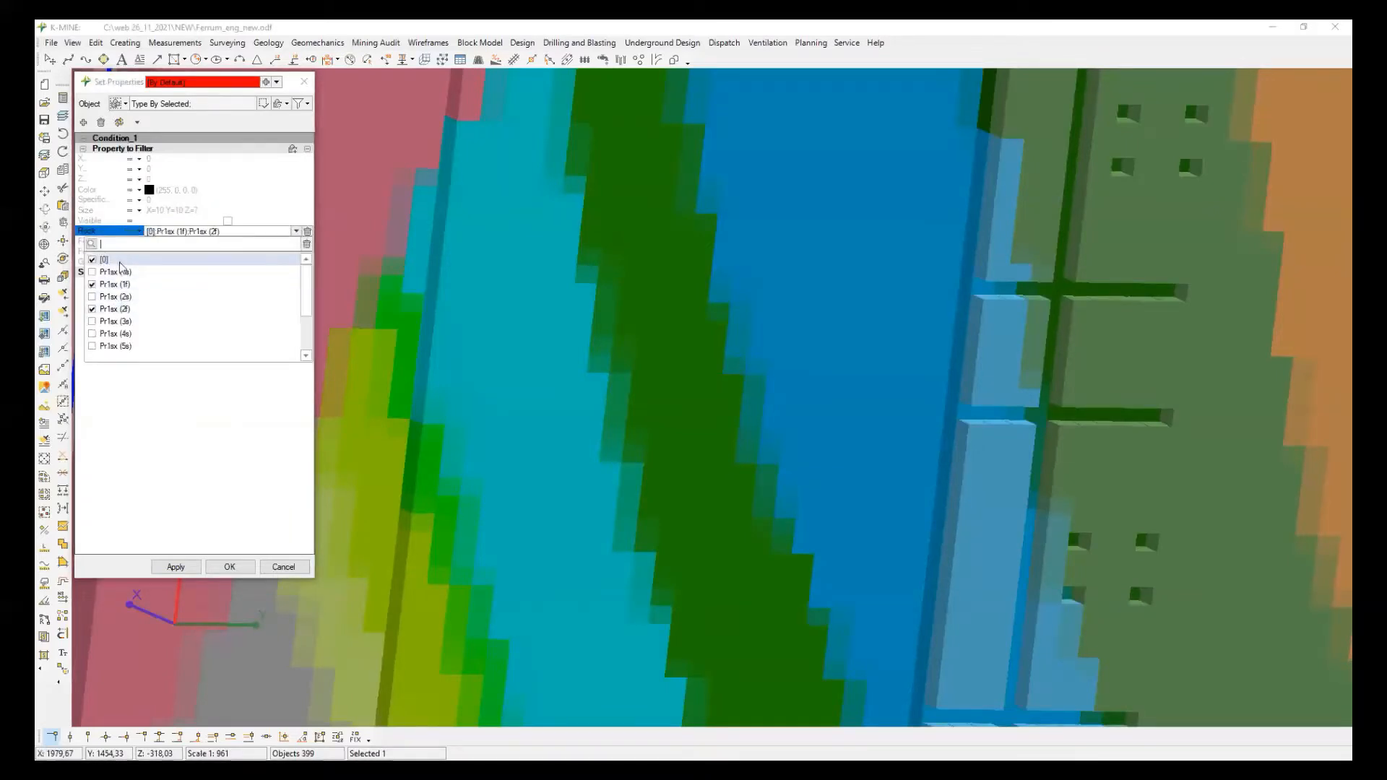
pyautogui.click(157, 260)
pyautogui.click(181, 567)
# Inspect the filtered ore blocks and add a block size condition of X=10 Y=10 Z=7 to the filter.
pyautogui.scroll(-5, 759, 432)
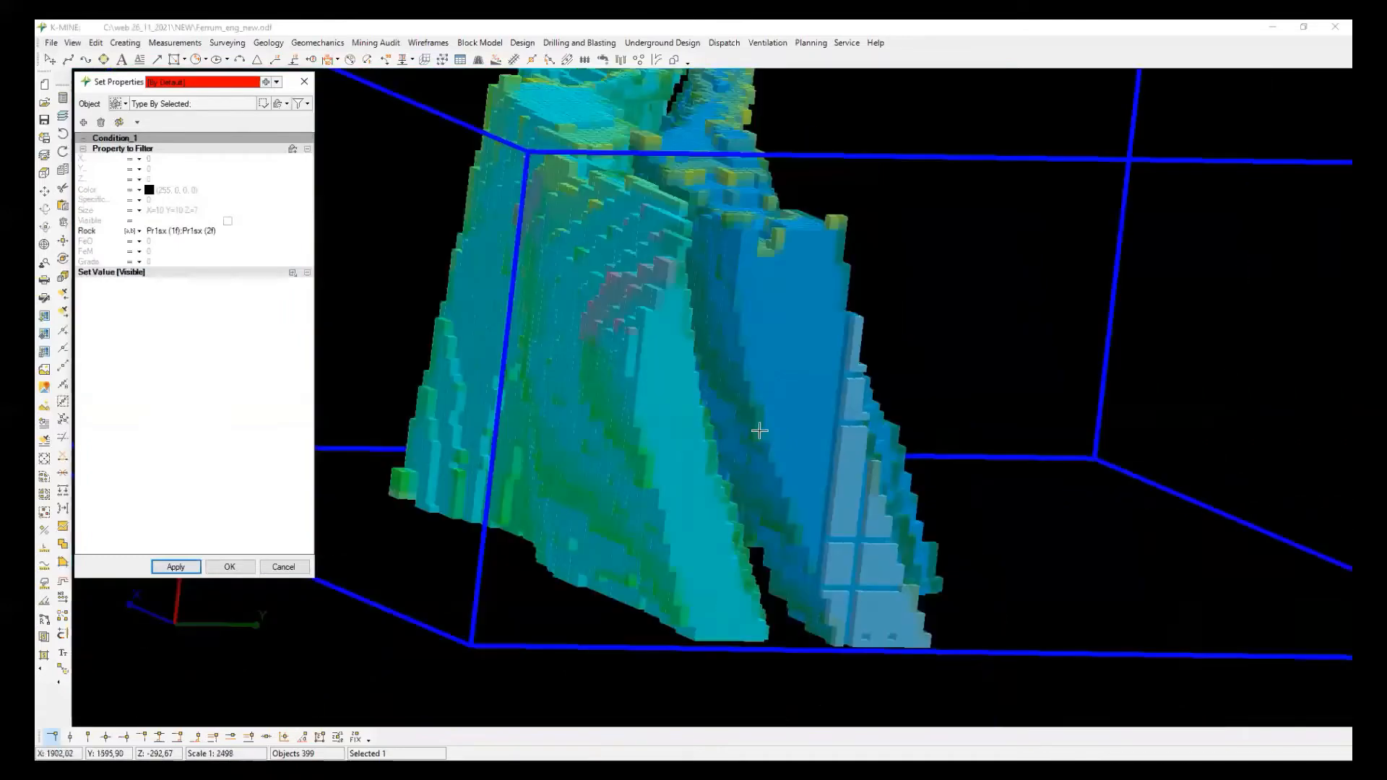
pyautogui.scroll(2, 720, 456)
pyautogui.moveTo(720, 455); pyautogui.dragTo(697, 479, button='middle')
pyautogui.scroll(-5, 697, 480)
pyautogui.scroll(5, 682, 433)
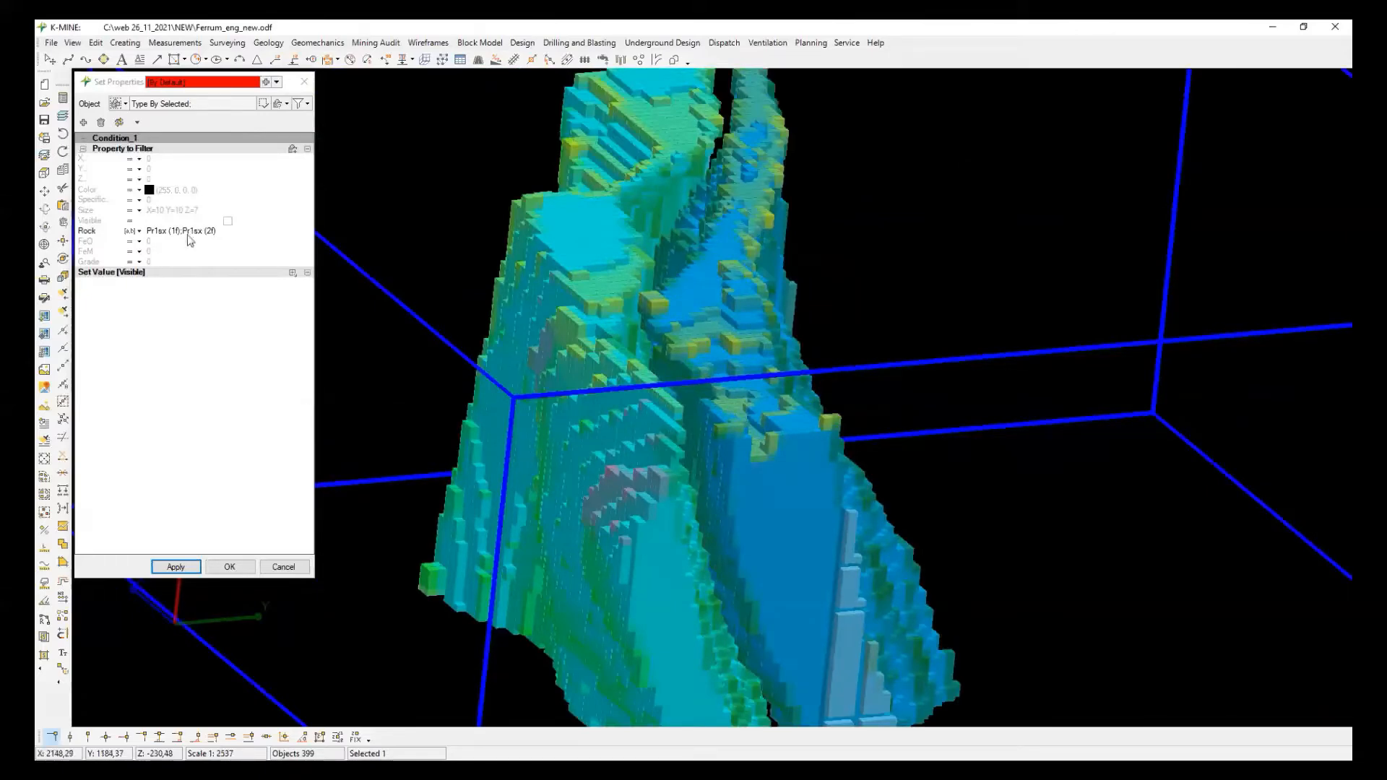
pyautogui.click(193, 210)
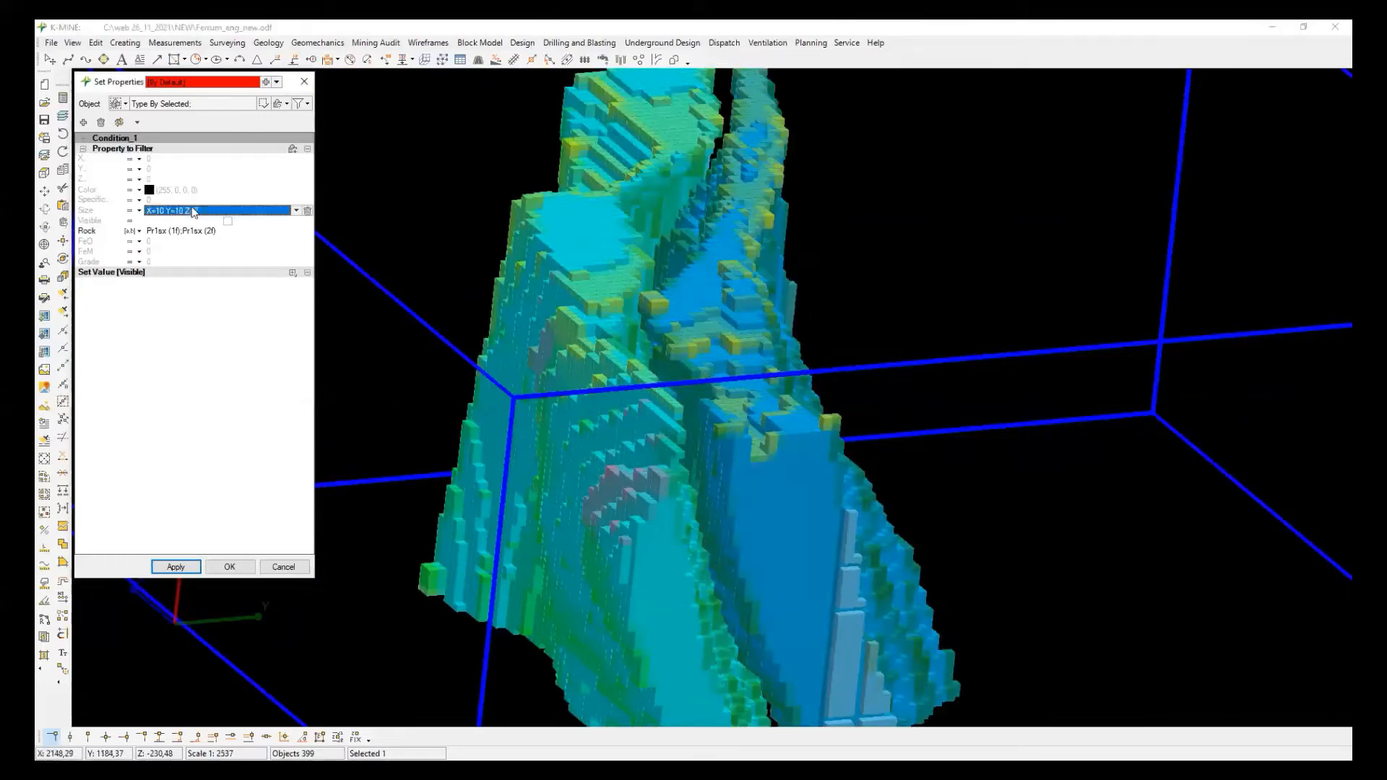
pyautogui.click(295, 211)
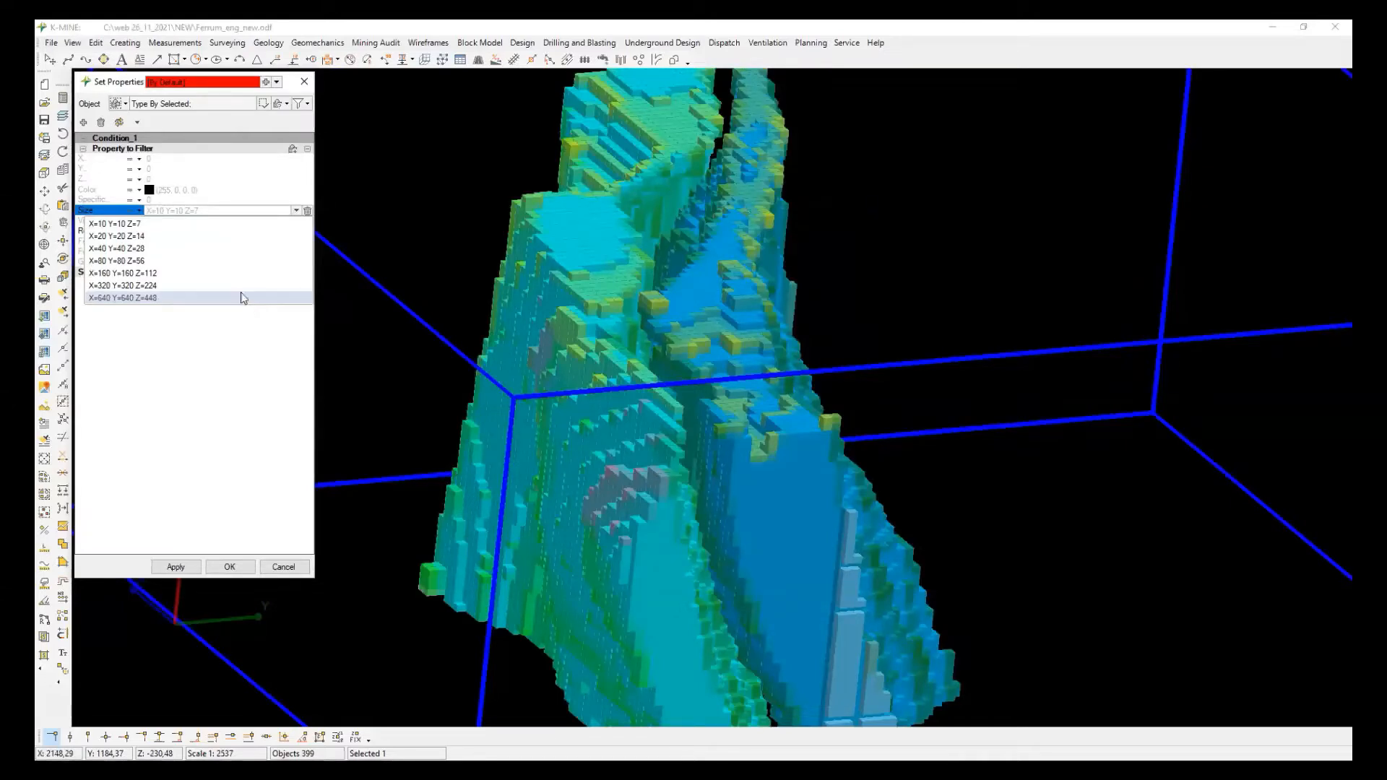
pyautogui.click(464, 180)
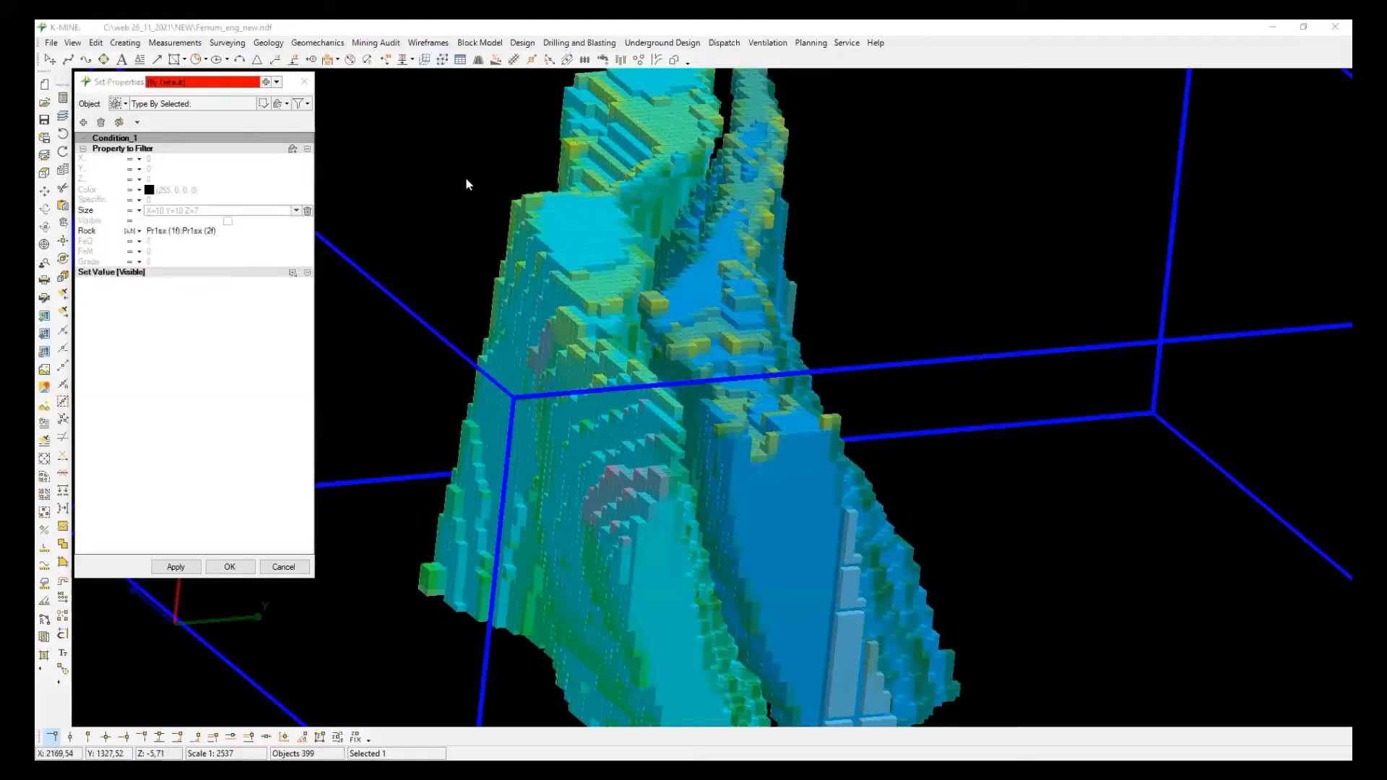
# Add an FeO condition with a lower limit of 25 and apply the filter to the blocks.
pyautogui.click(139, 251)
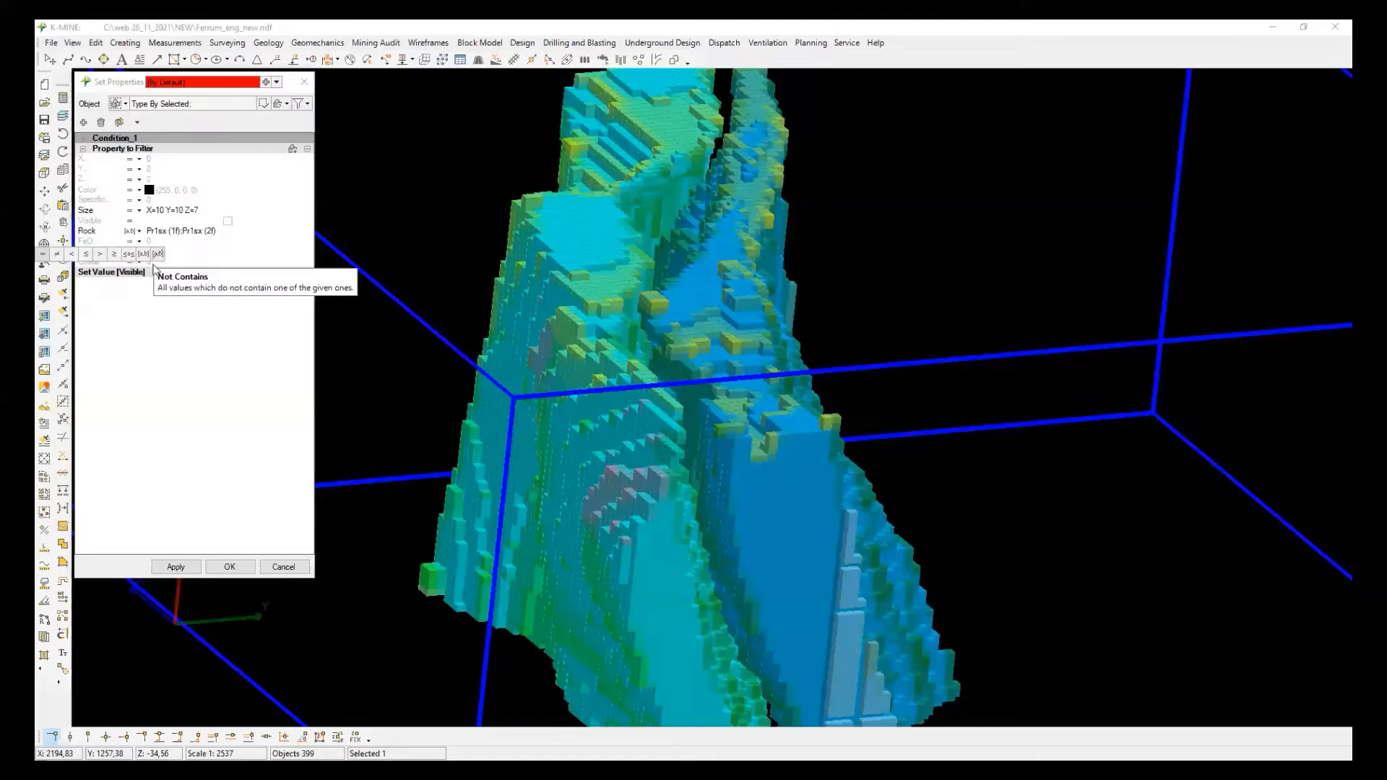
pyautogui.click(157, 241)
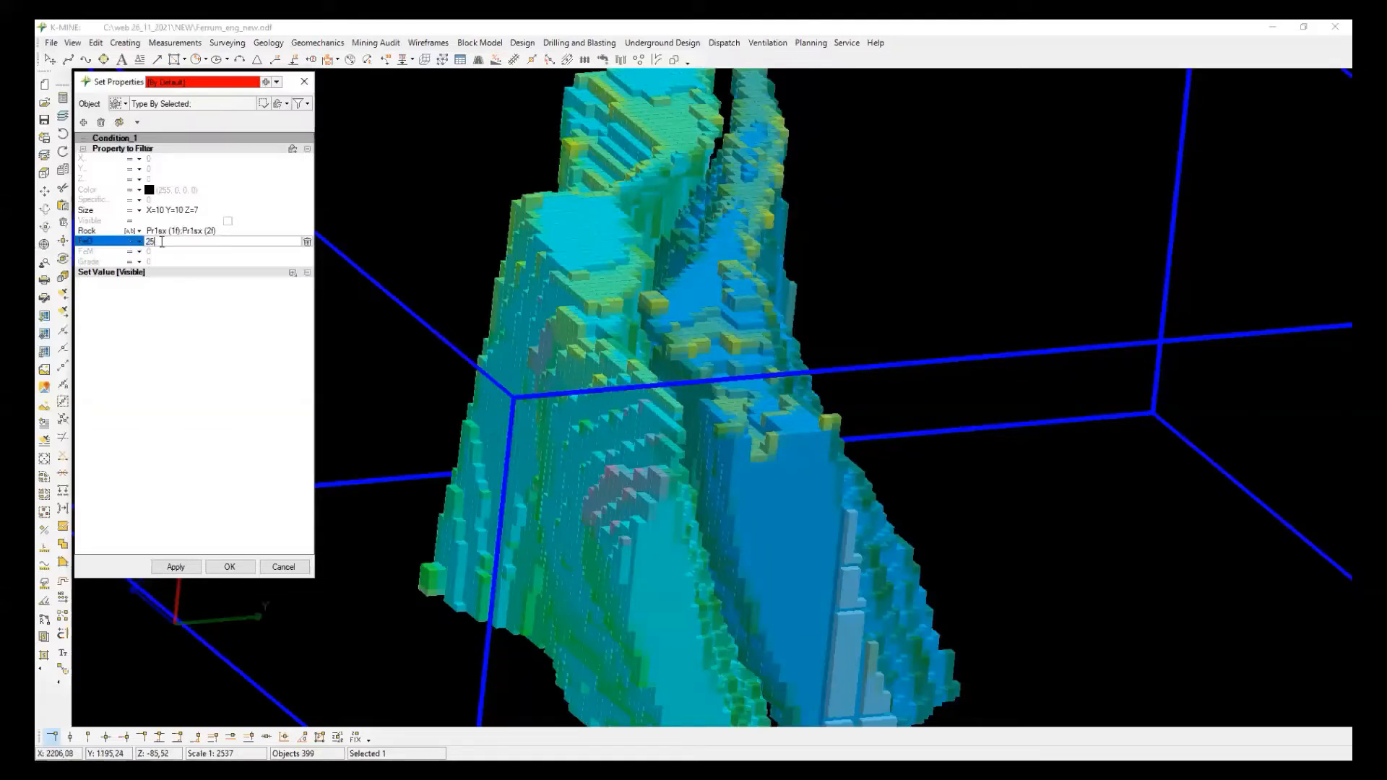
pyautogui.click(175, 566)
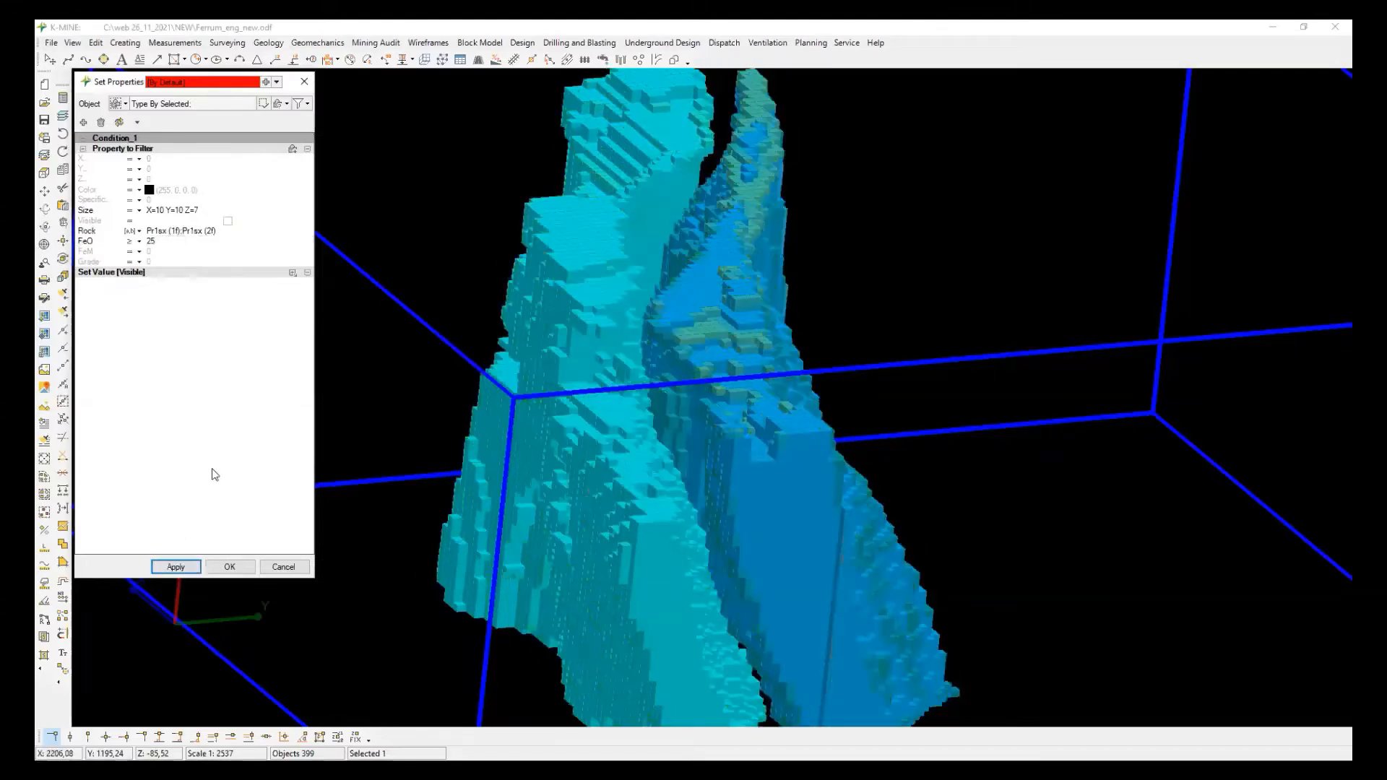
# Raise the lower FeO limit of the filter in stages up to 40, applying each value.
pyautogui.click(155, 242)
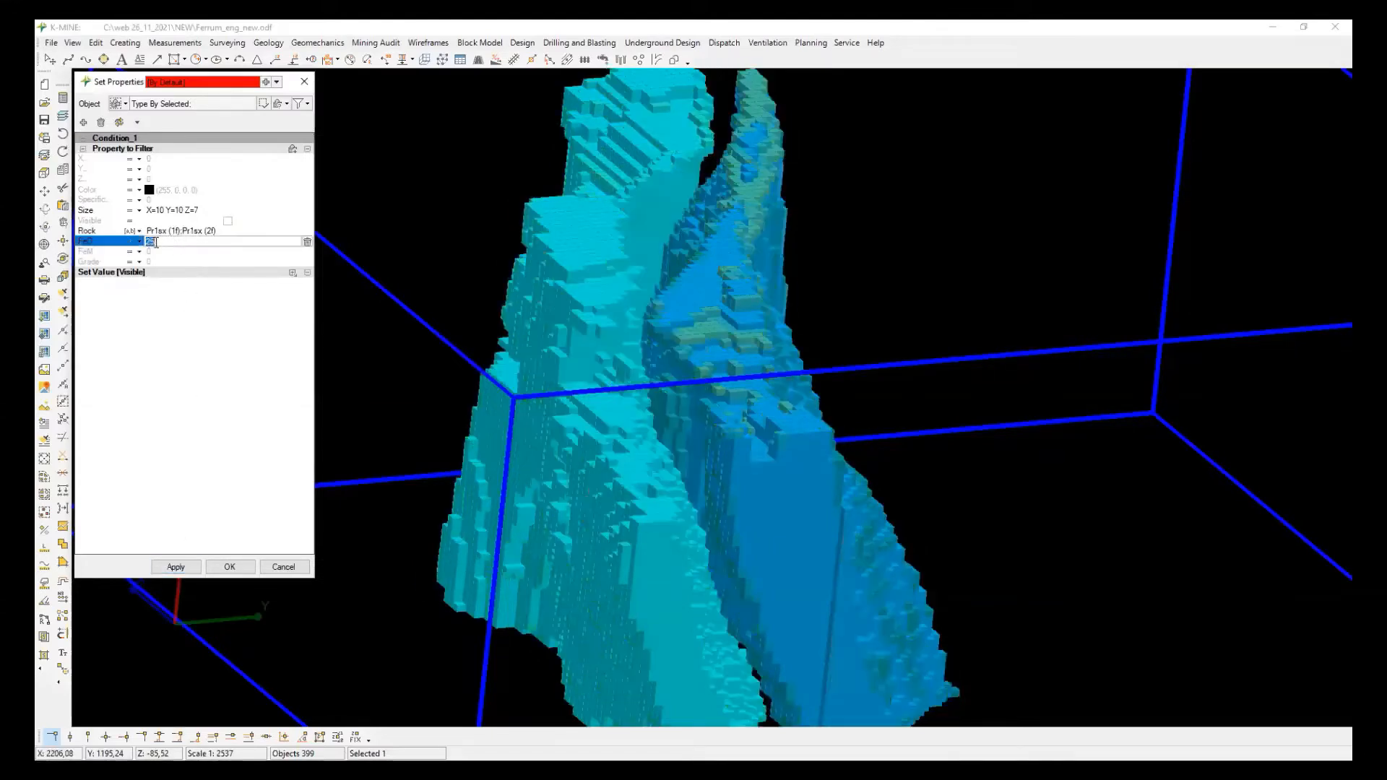
pyautogui.press('Return')
pyautogui.click(162, 241)
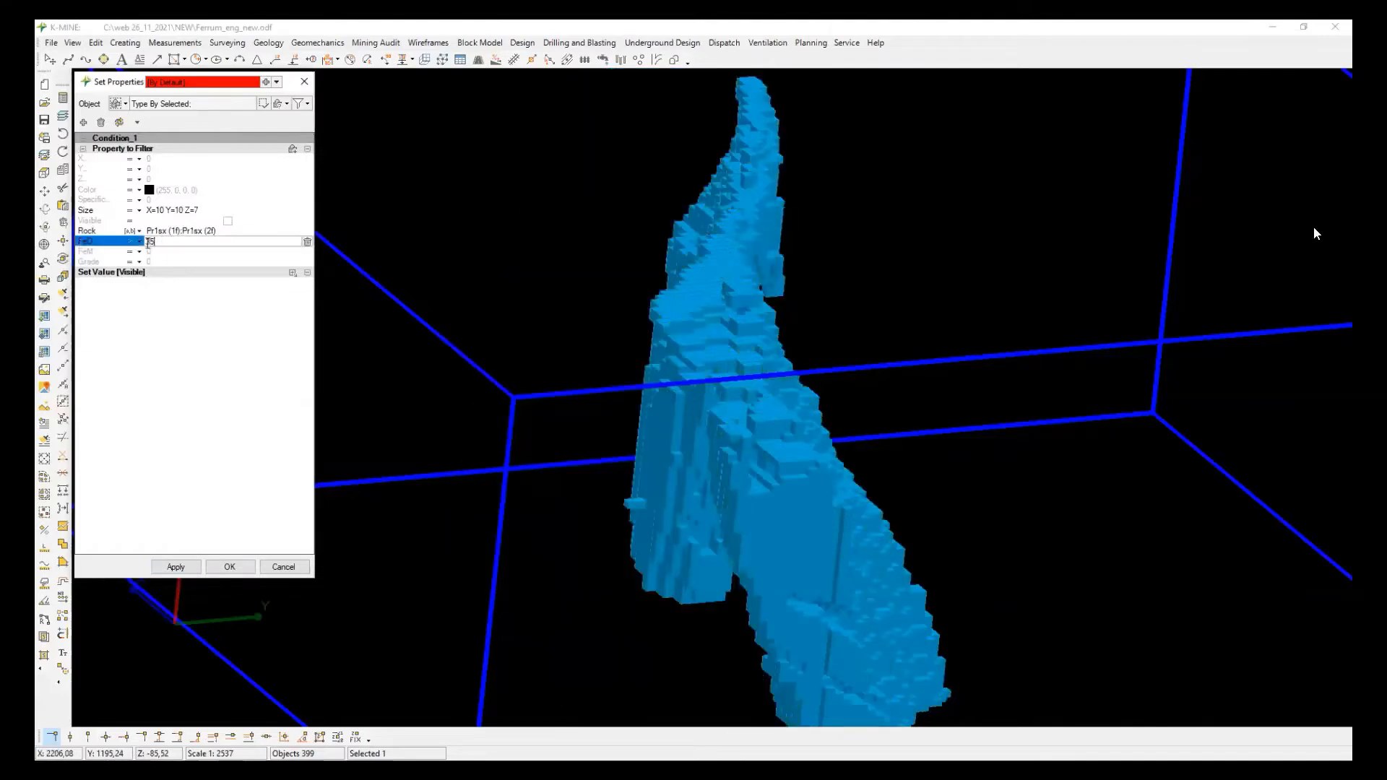
pyautogui.write('40')
pyautogui.click(176, 566)
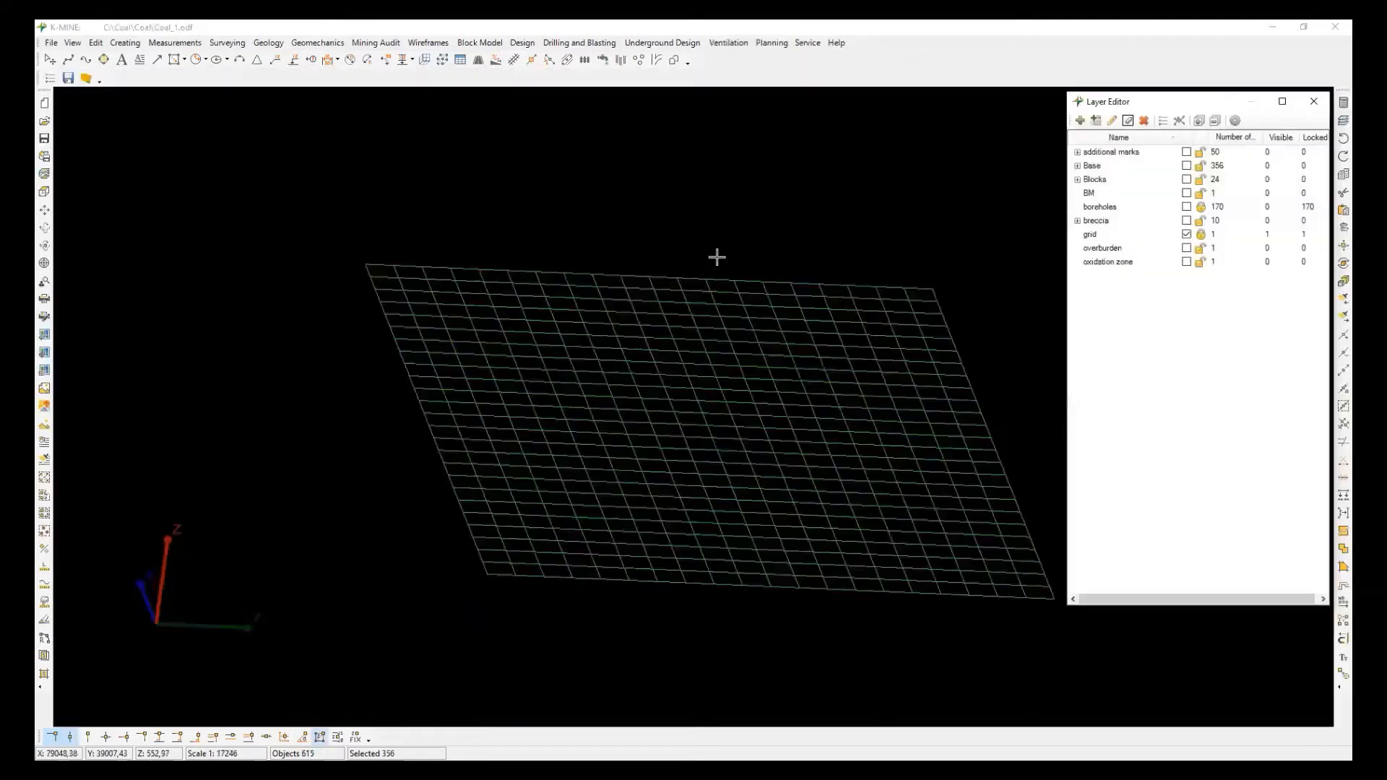
# Start creating a seam block model with the Seam Block Model creating type and the New Section object settings.
pyautogui.click(474, 44)
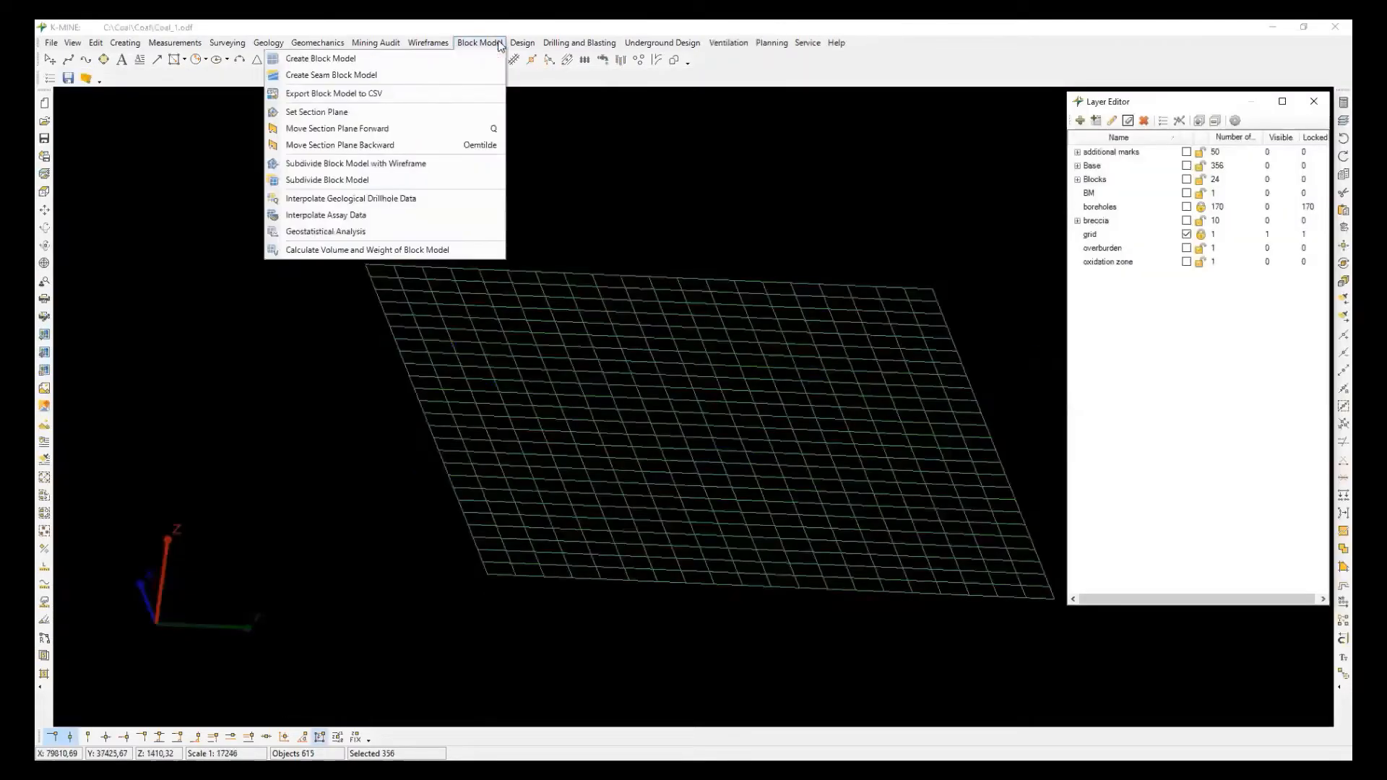
pyautogui.click(420, 75)
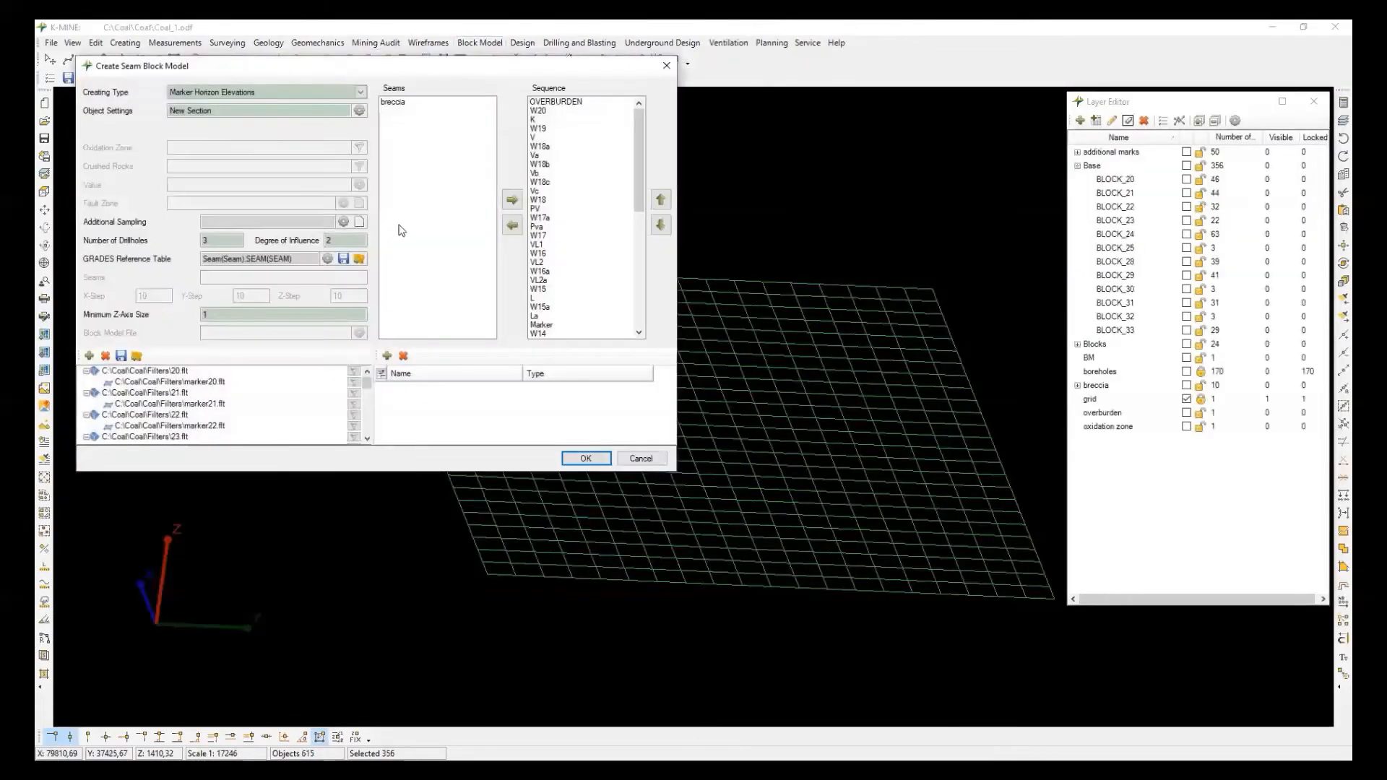
pyautogui.click(361, 92)
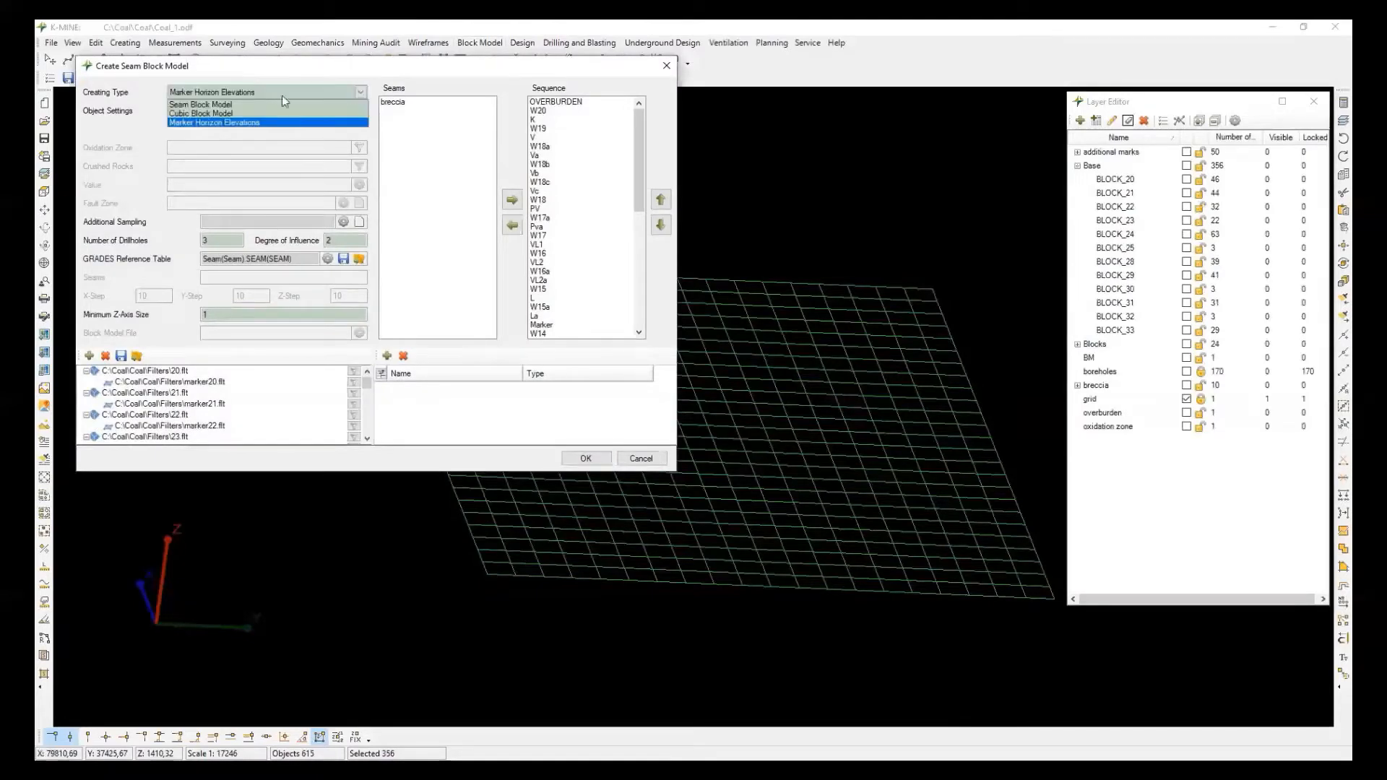
pyautogui.click(246, 107)
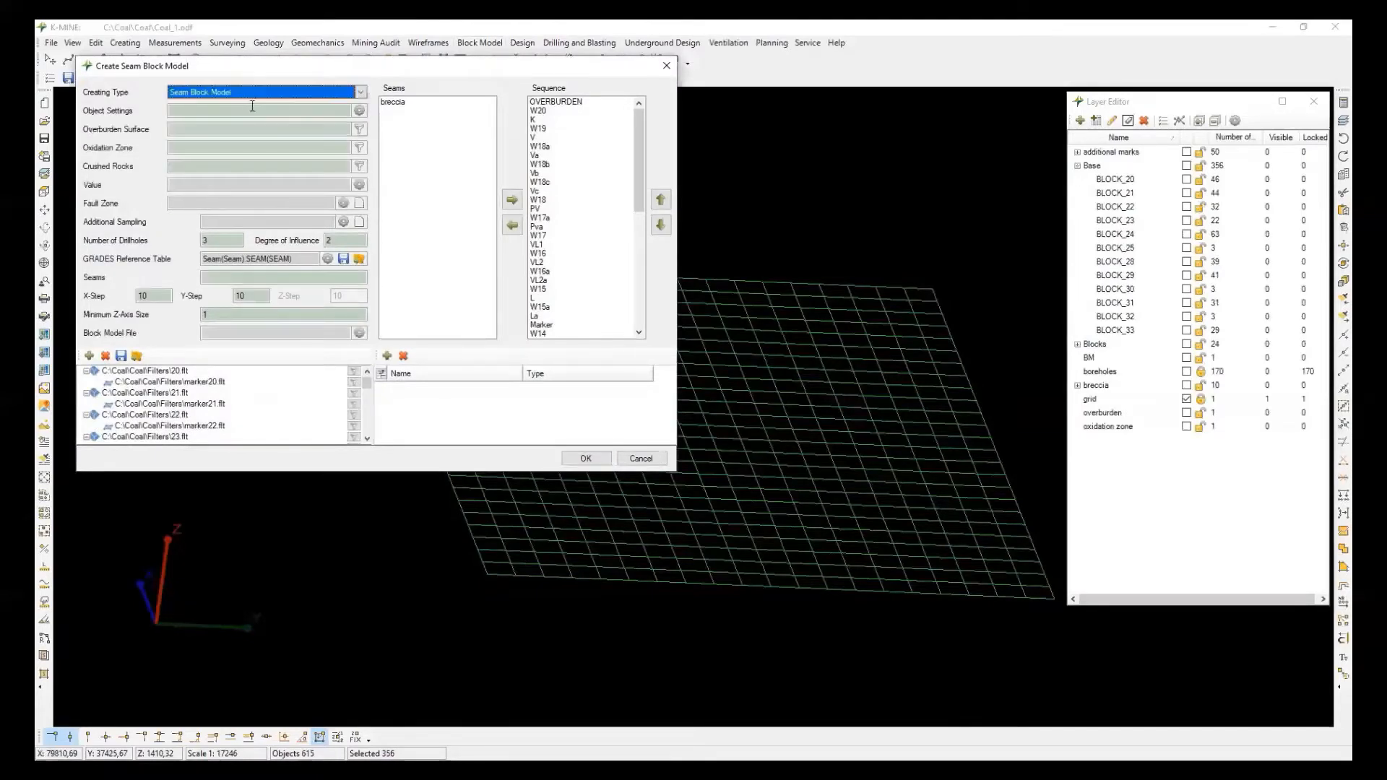
pyautogui.click(359, 110)
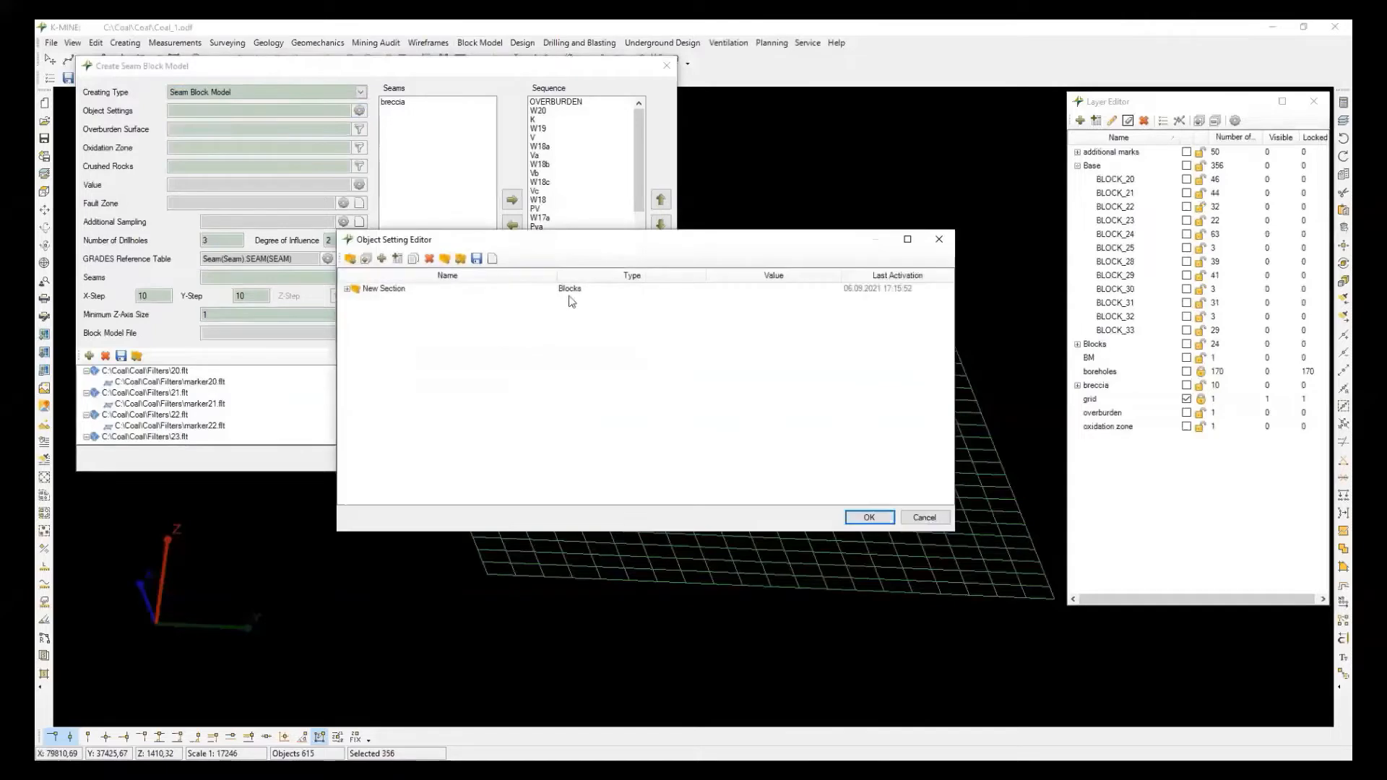
pyautogui.click(879, 523)
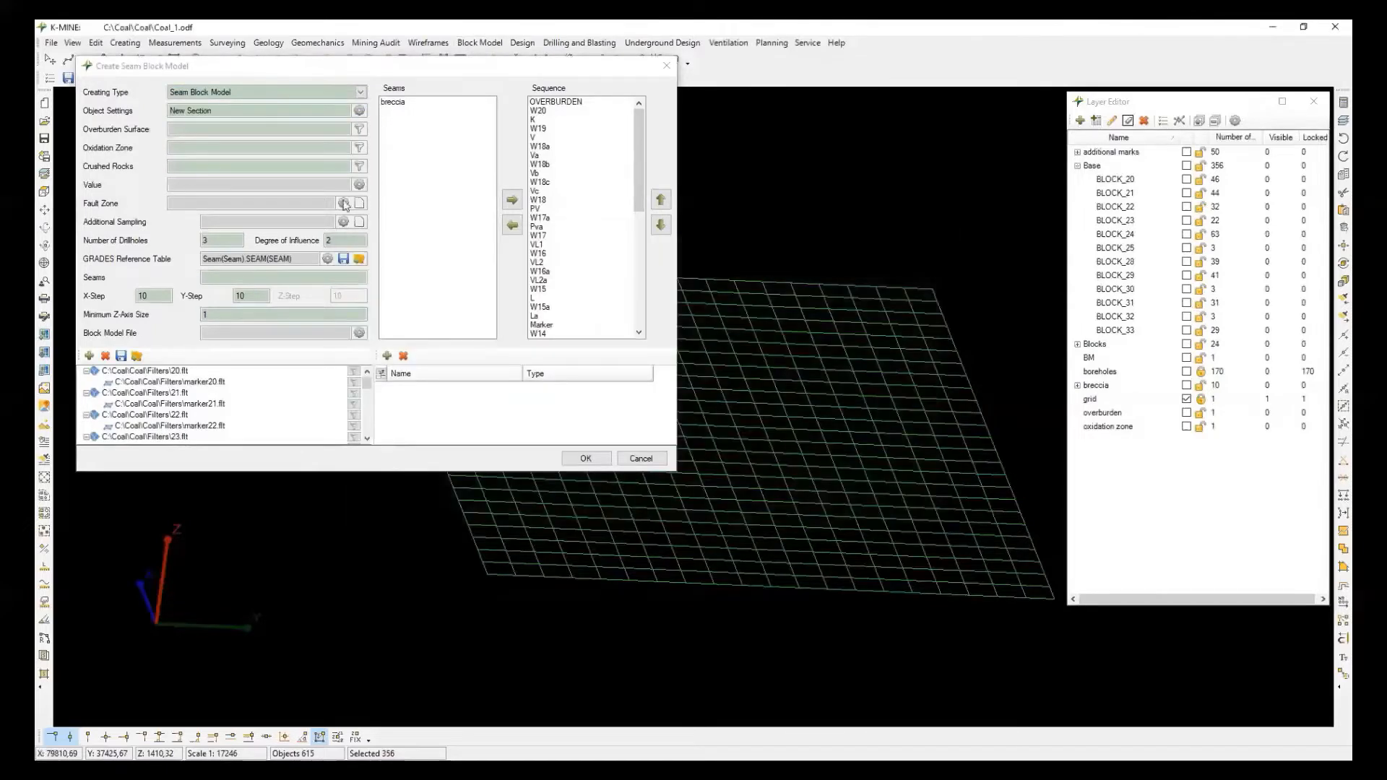
# Load the overburden.flt filter as the overburden surface and accept saving the filter changes.
pyautogui.click(359, 130)
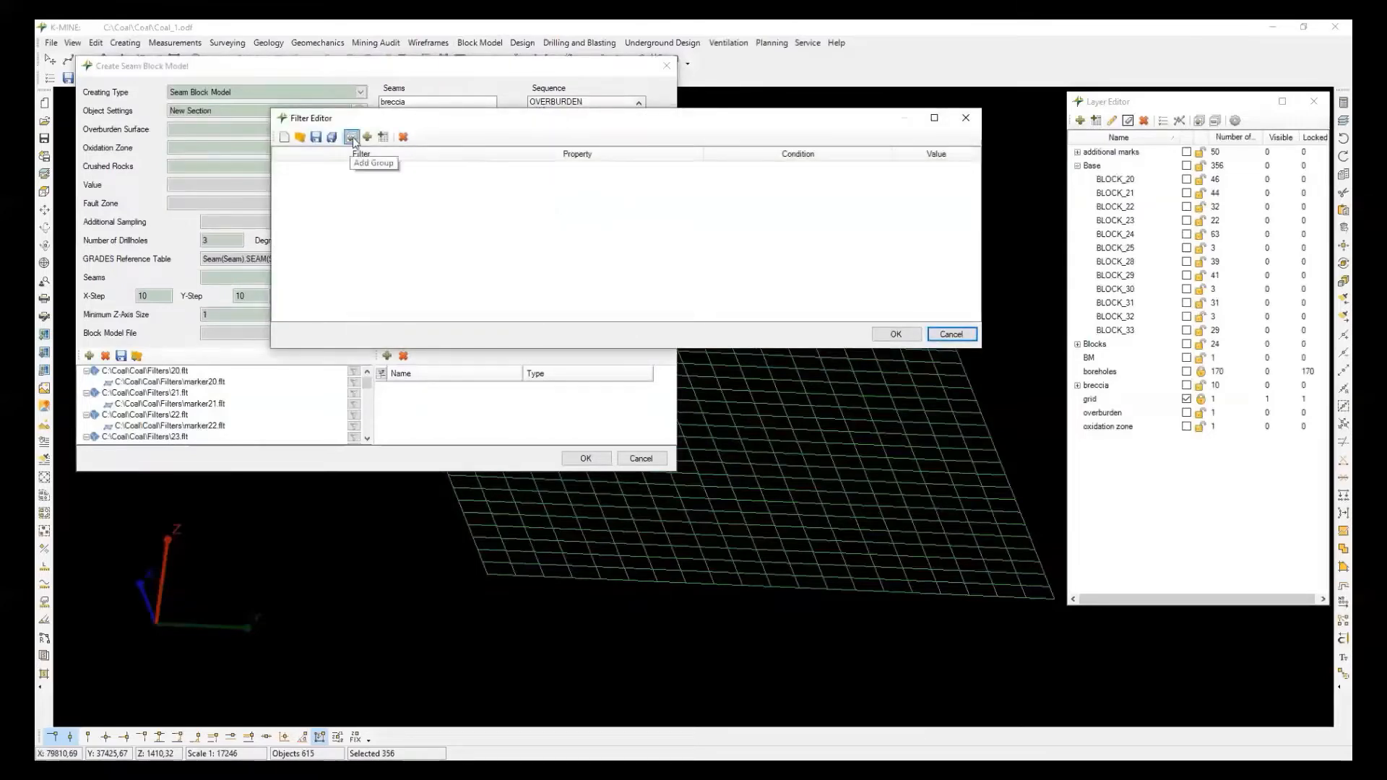
pyautogui.click(300, 137)
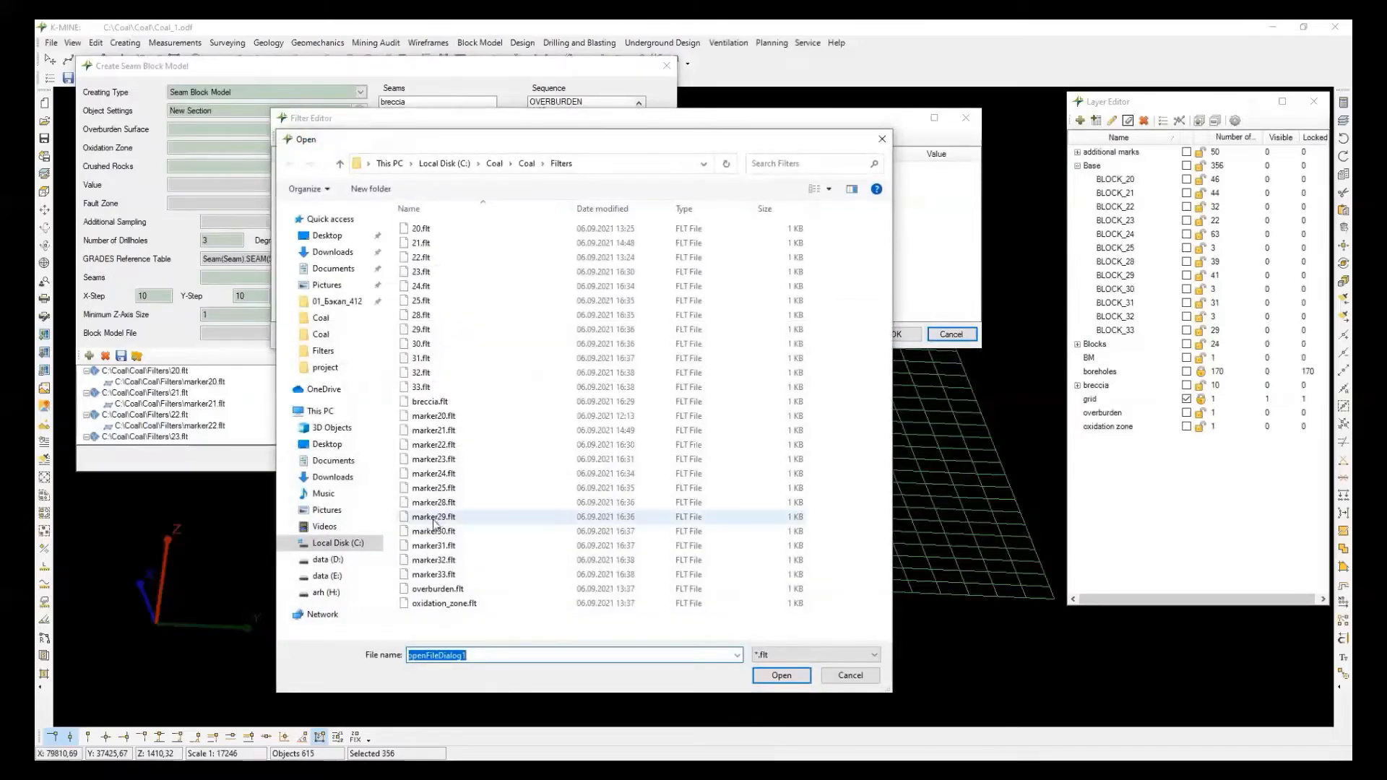
pyautogui.doubleClick(461, 590)
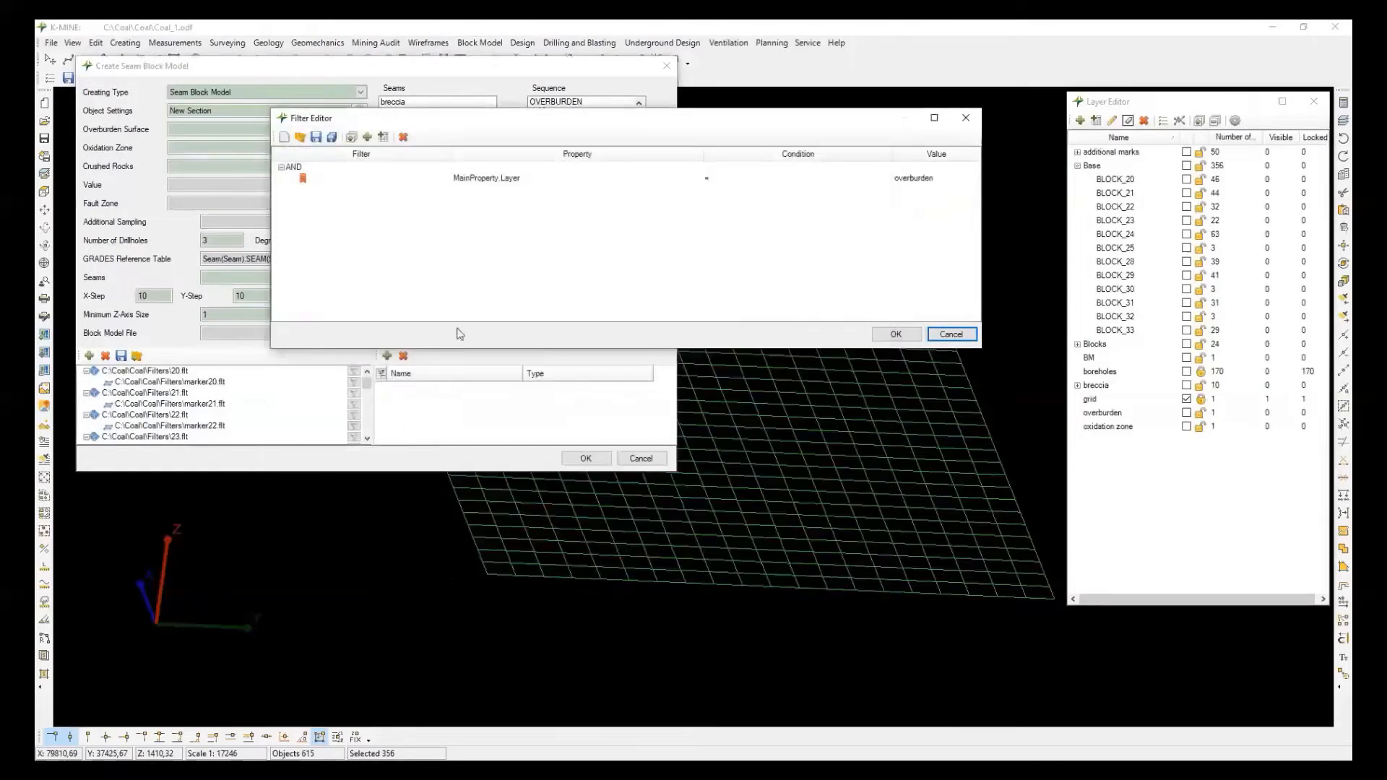
pyautogui.click(910, 335)
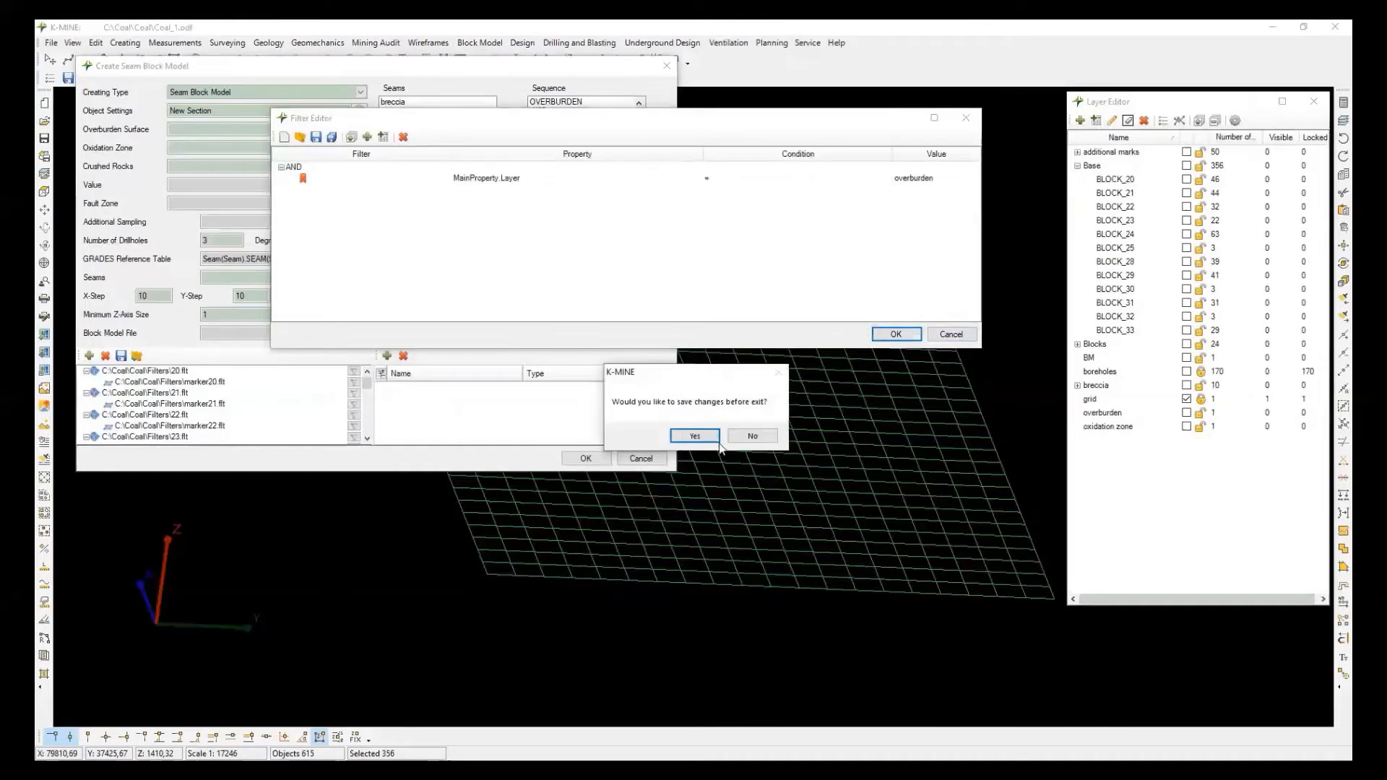
pyautogui.click(699, 434)
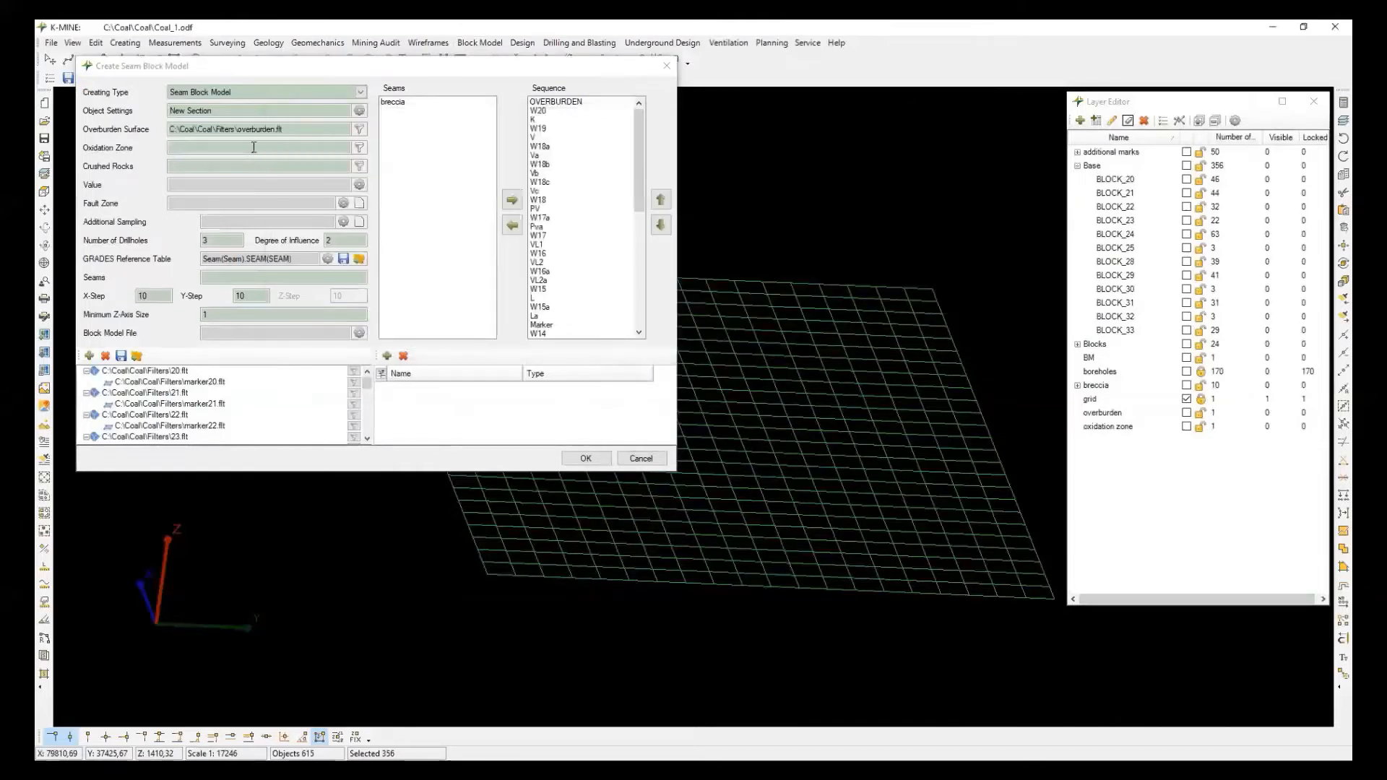
# Load the oxidation_zone.flt filter as the oxidation zone of the seam block model.
pyautogui.click(359, 148)
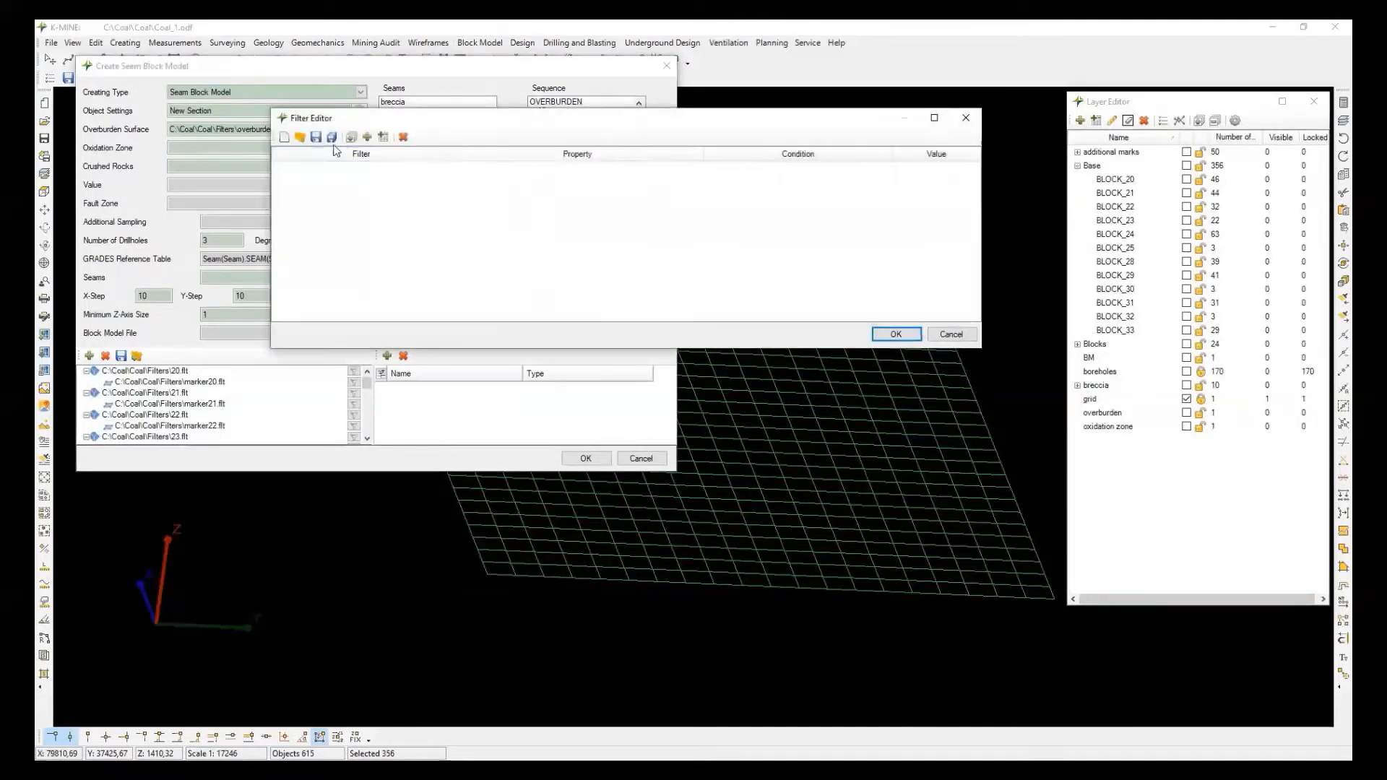
pyautogui.click(299, 136)
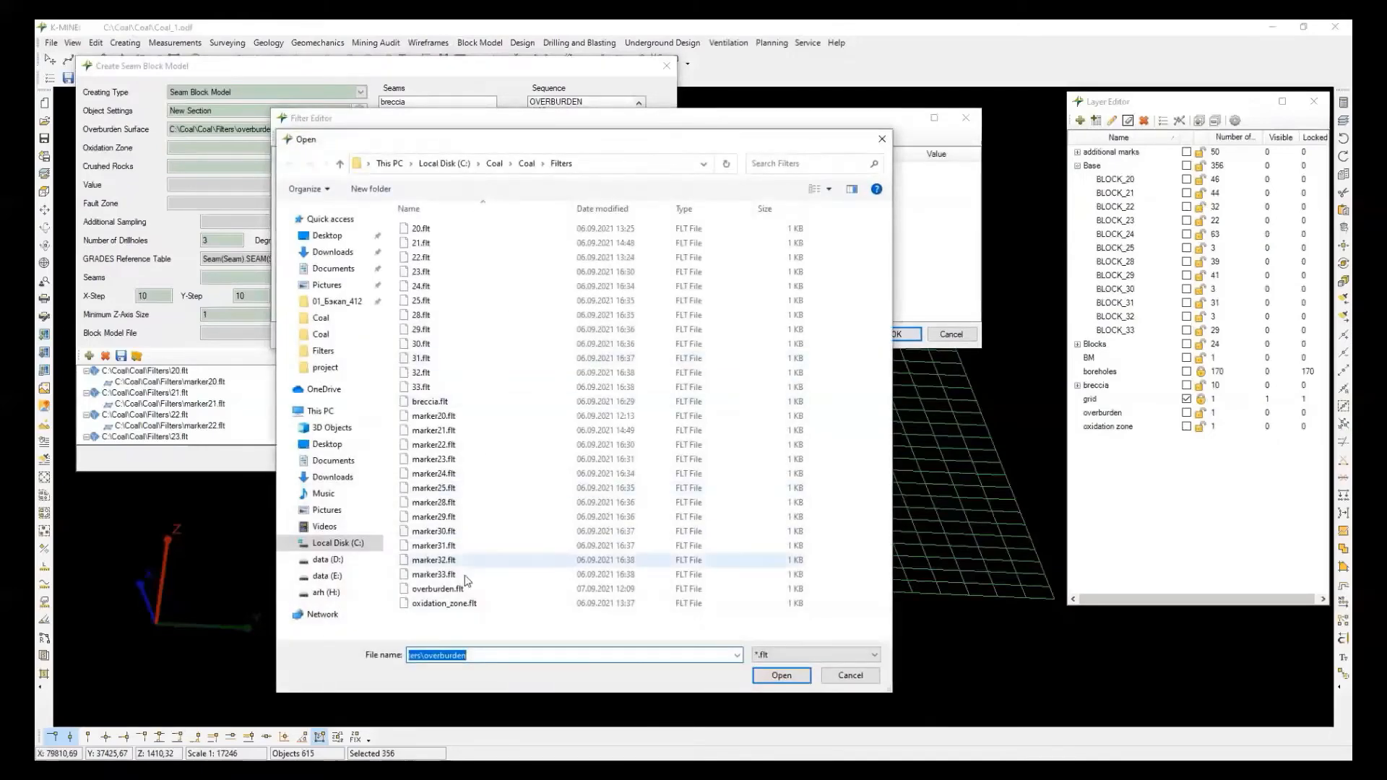
pyautogui.click(463, 605)
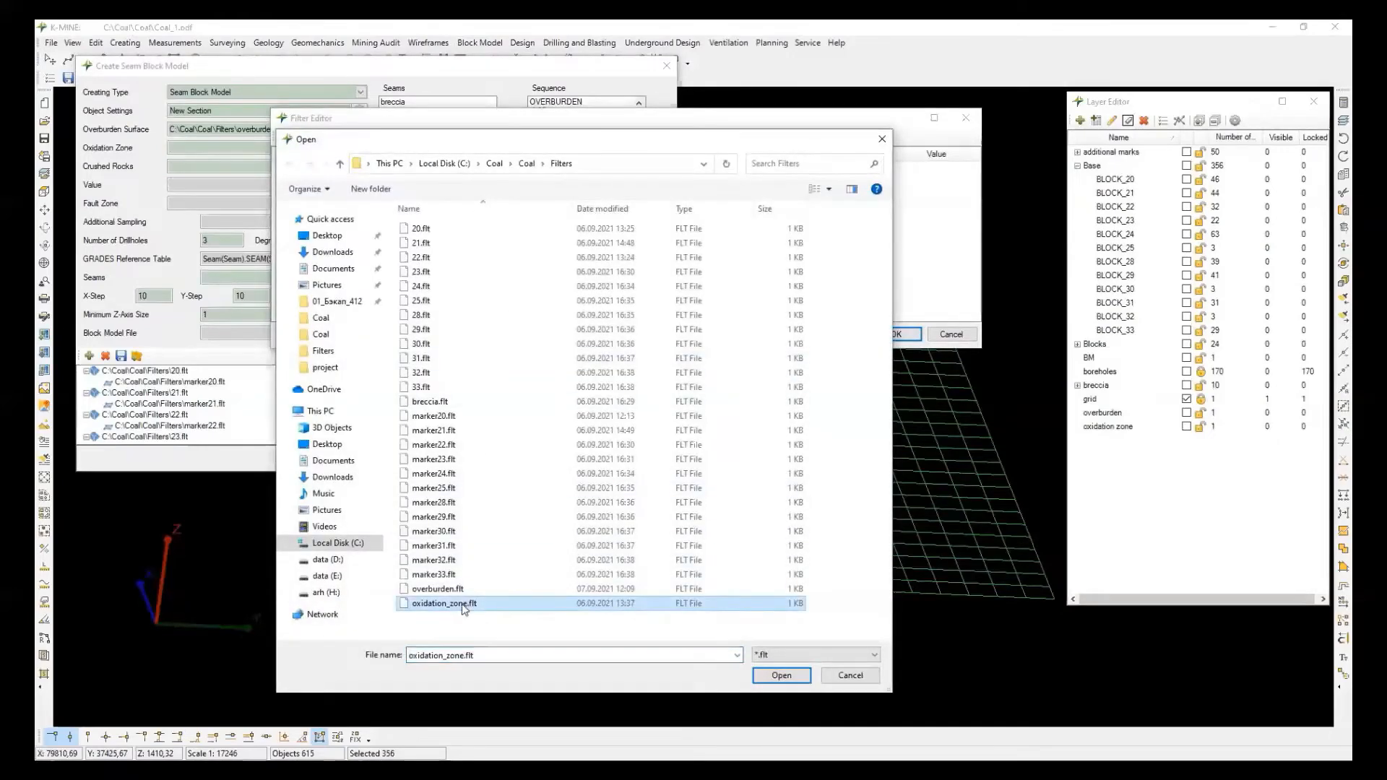
pyautogui.click(781, 674)
pyautogui.click(883, 335)
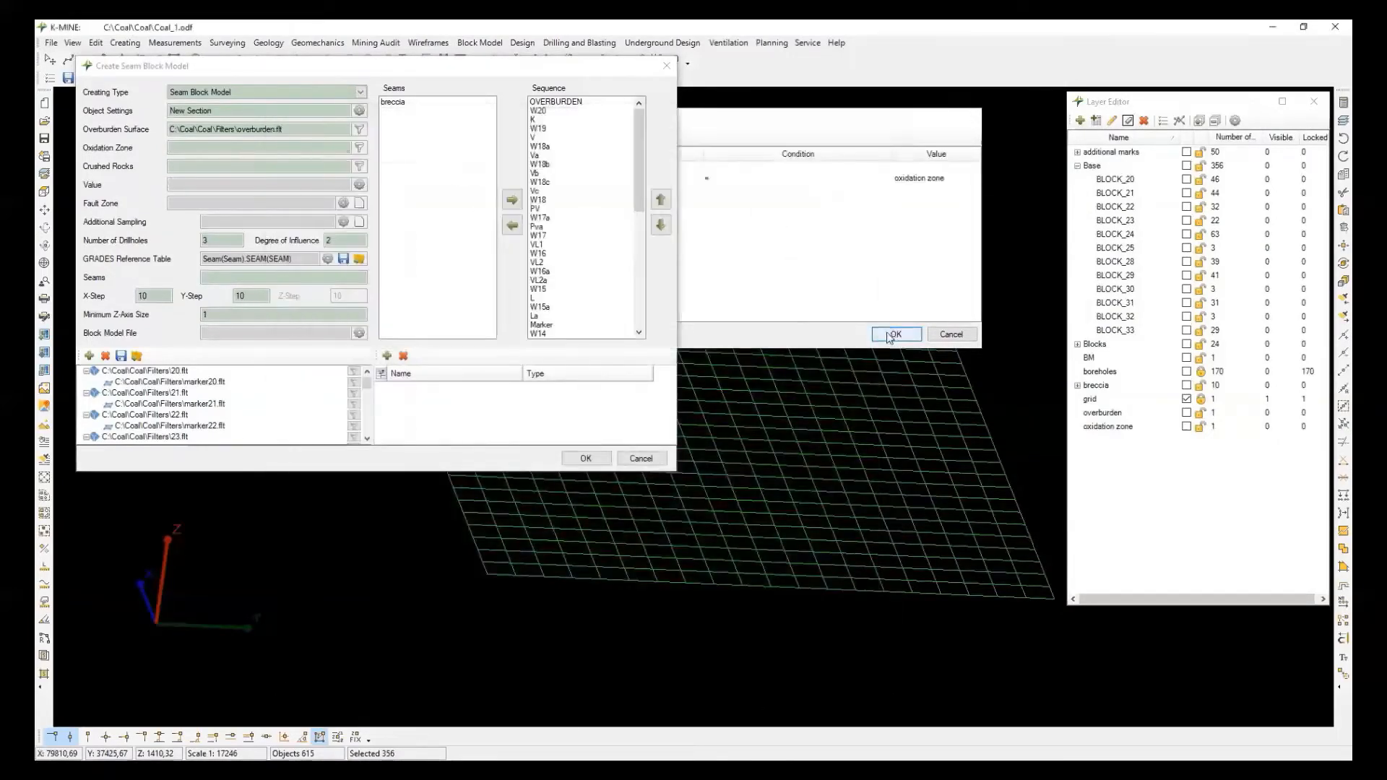
# Load the breccia.flt filter as the crushed rocks of the seam block model.
pyautogui.click(359, 165)
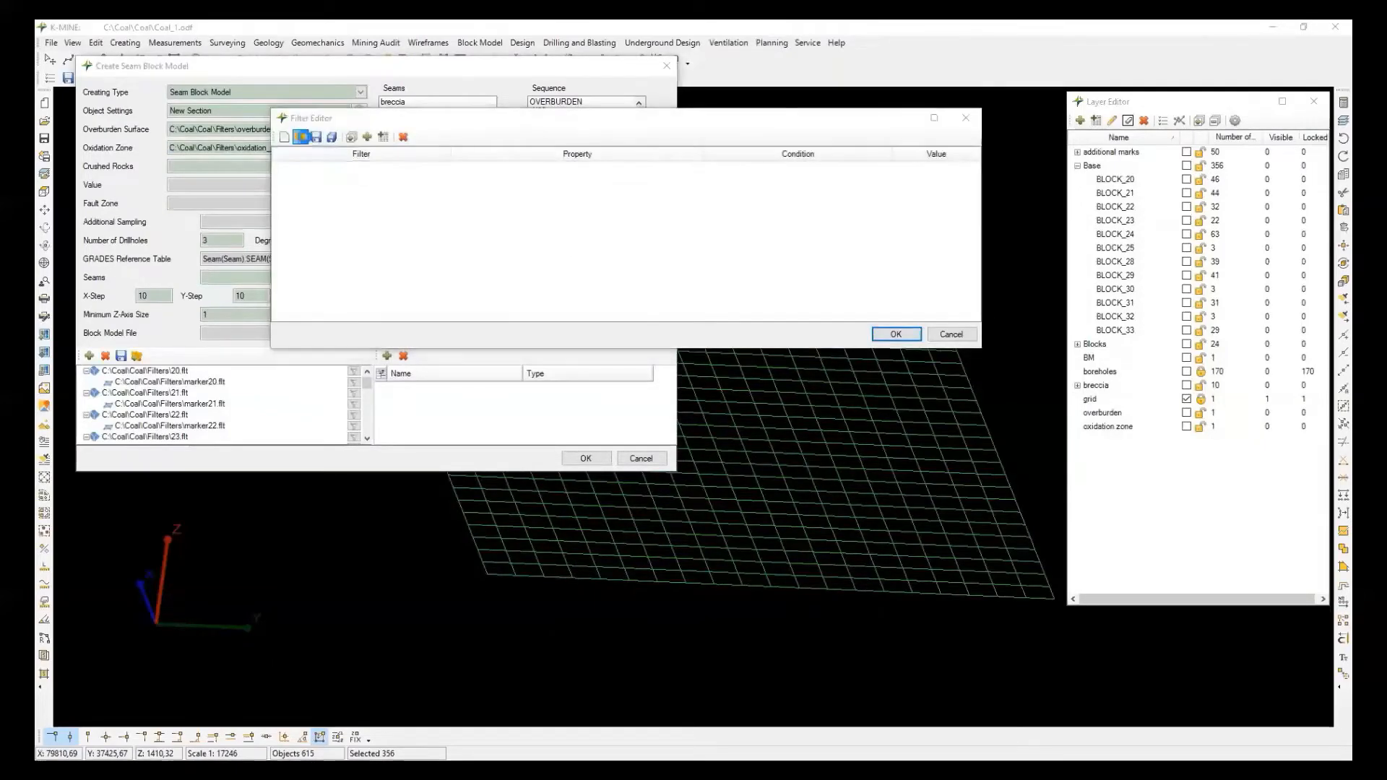
pyautogui.click(299, 137)
pyautogui.click(431, 401)
pyautogui.doubleClick(443, 407)
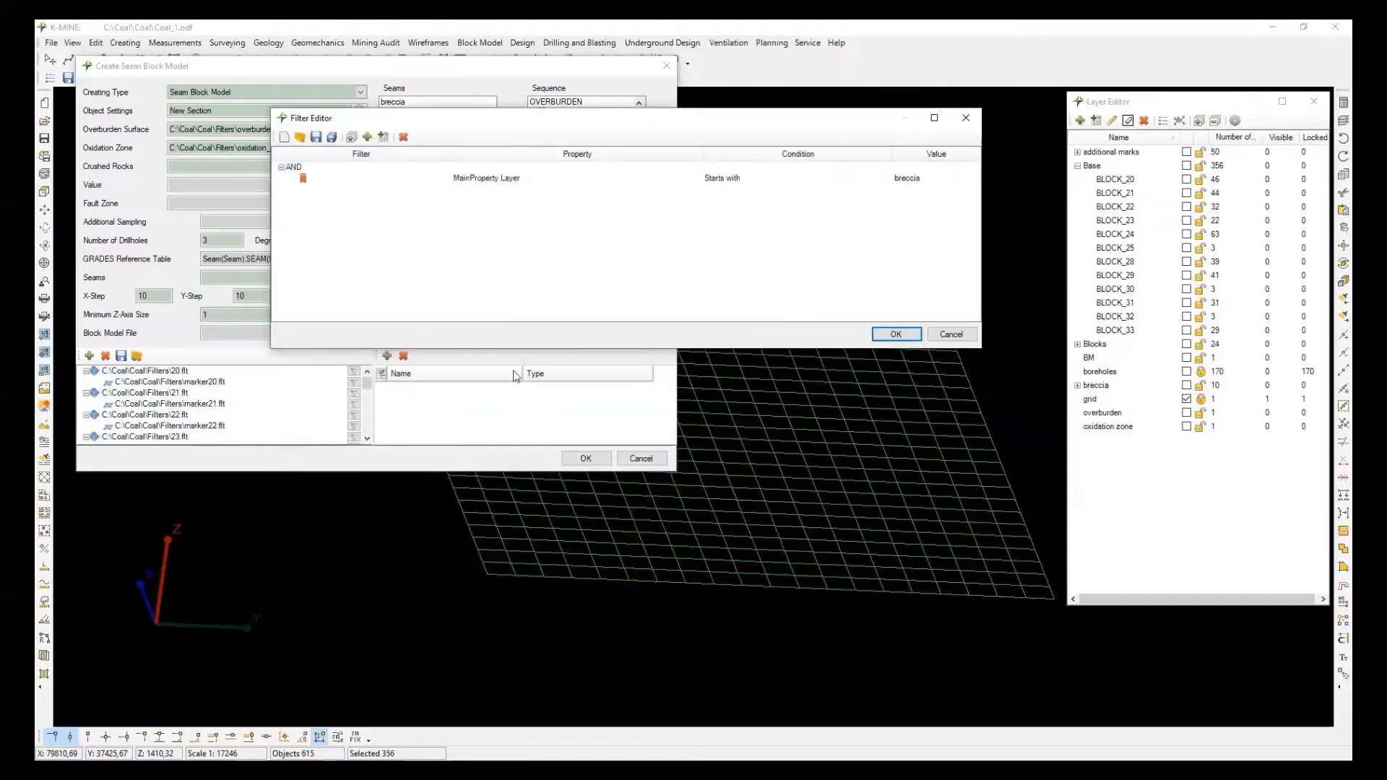
pyautogui.click(894, 335)
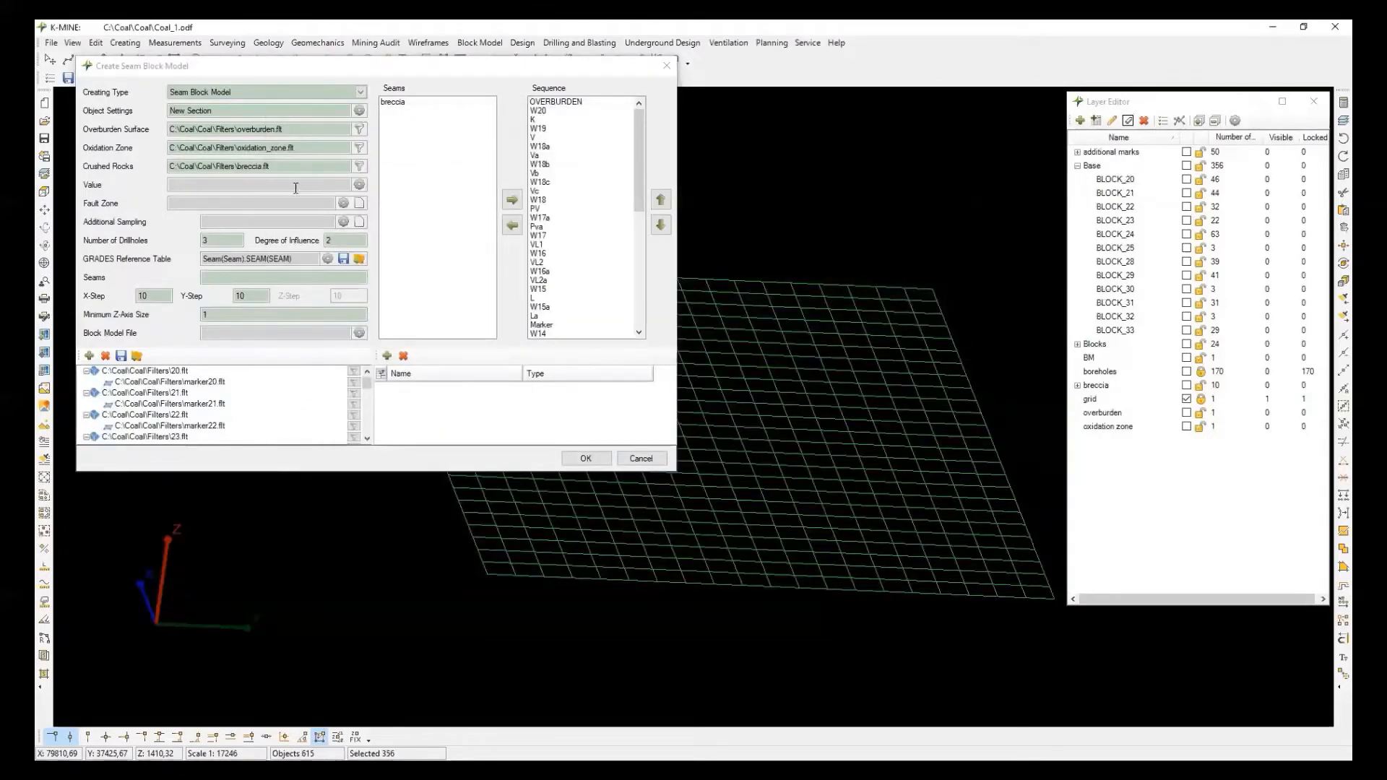
# Choose breccia from the rock list as the value for the crushed rocks.
pyautogui.click(359, 185)
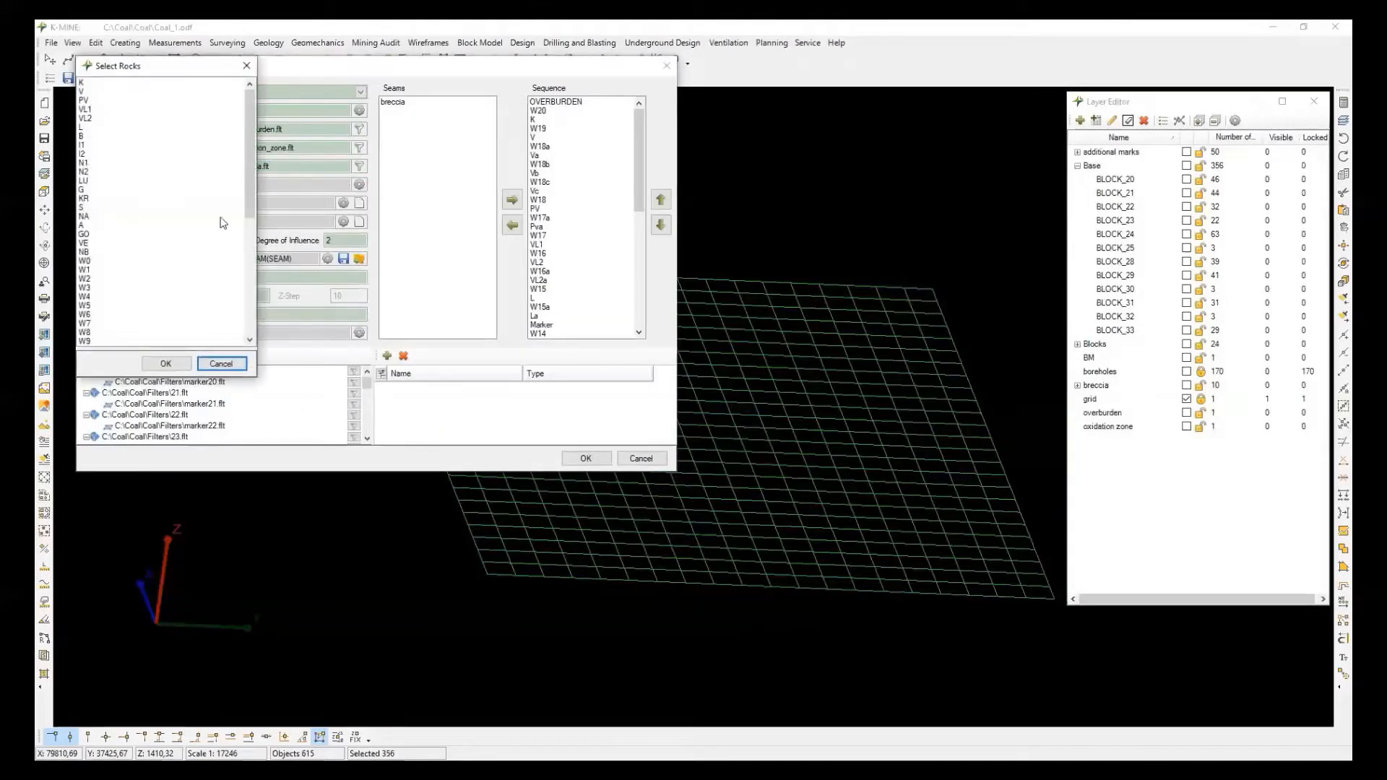
pyautogui.moveTo(249, 213); pyautogui.dragTo(235, 332)
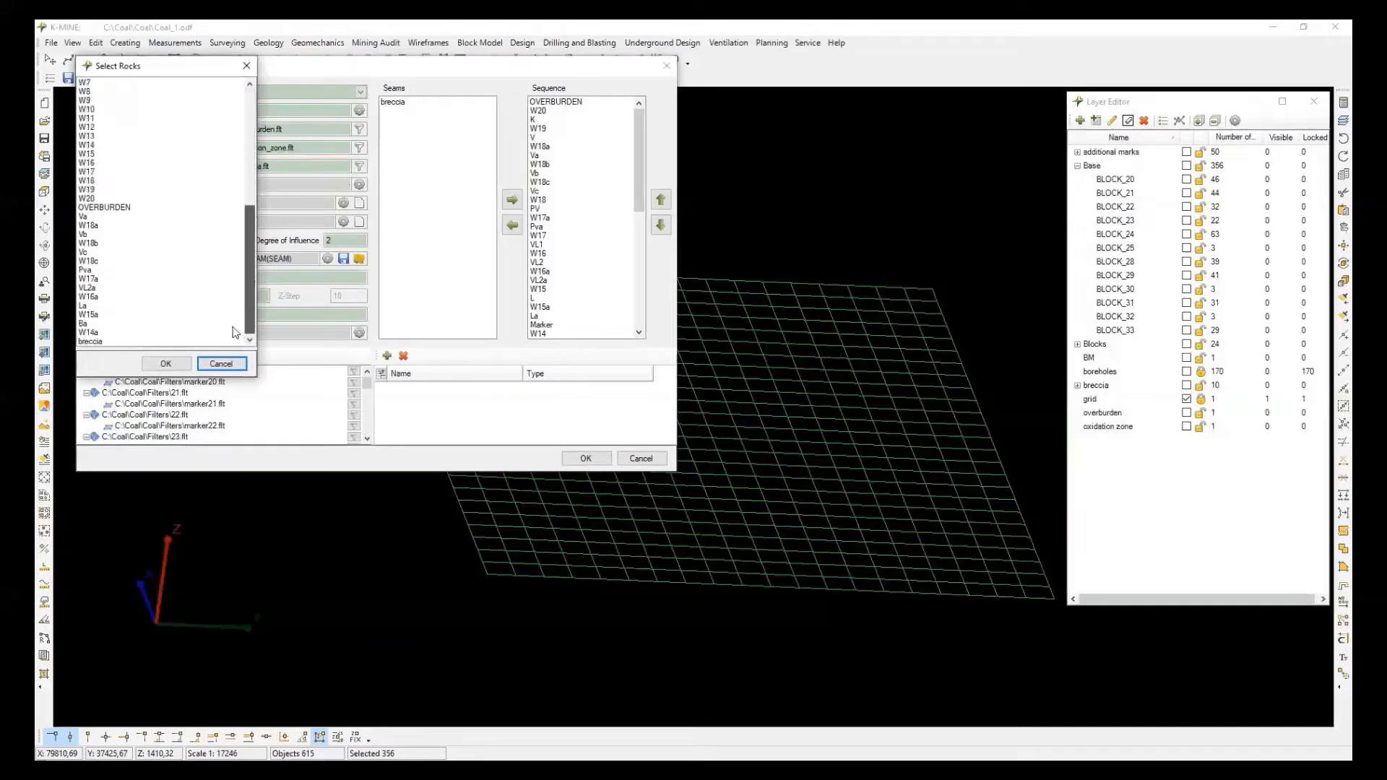
pyautogui.click(108, 342)
pyautogui.click(166, 363)
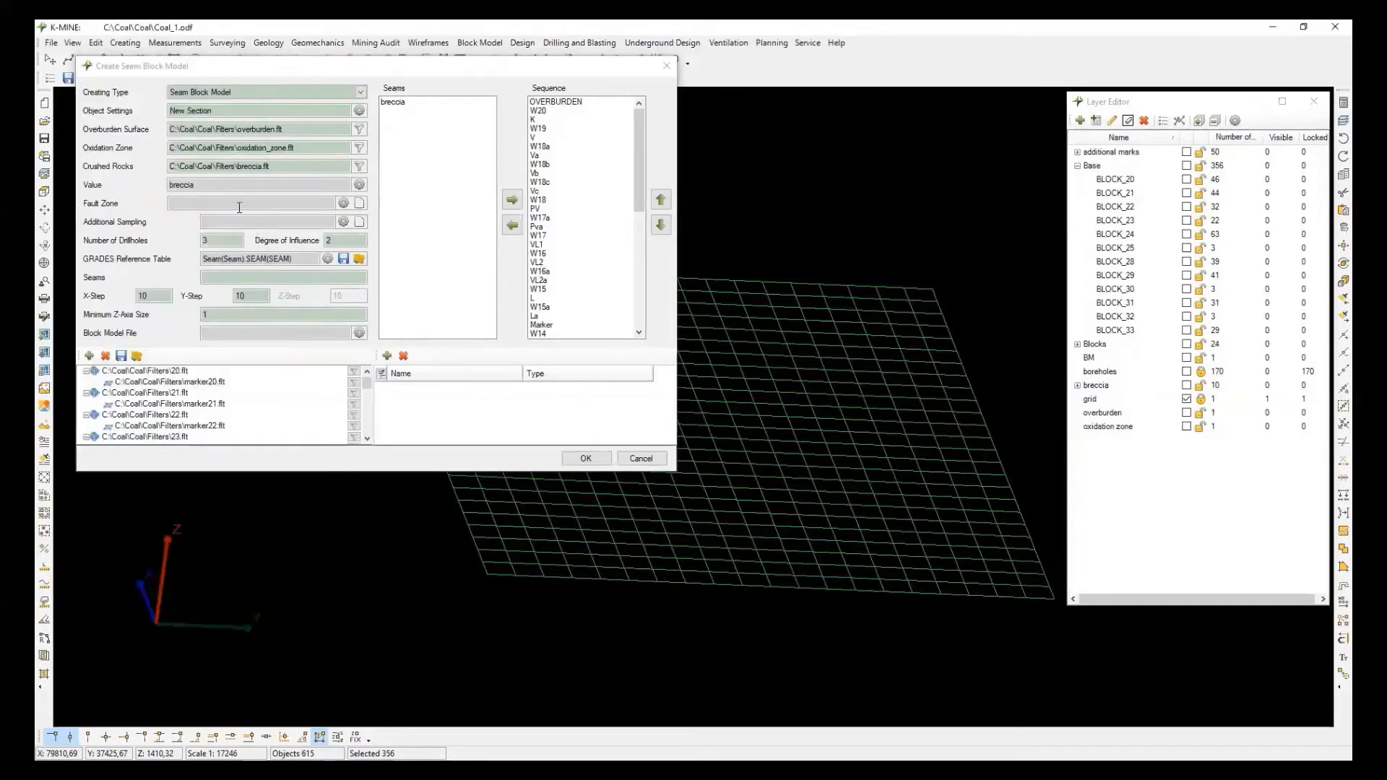
# Assign rock W20 as the fault zone of the seam block model.
pyautogui.click(343, 203)
pyautogui.moveTo(249, 195); pyautogui.dragTo(250, 314)
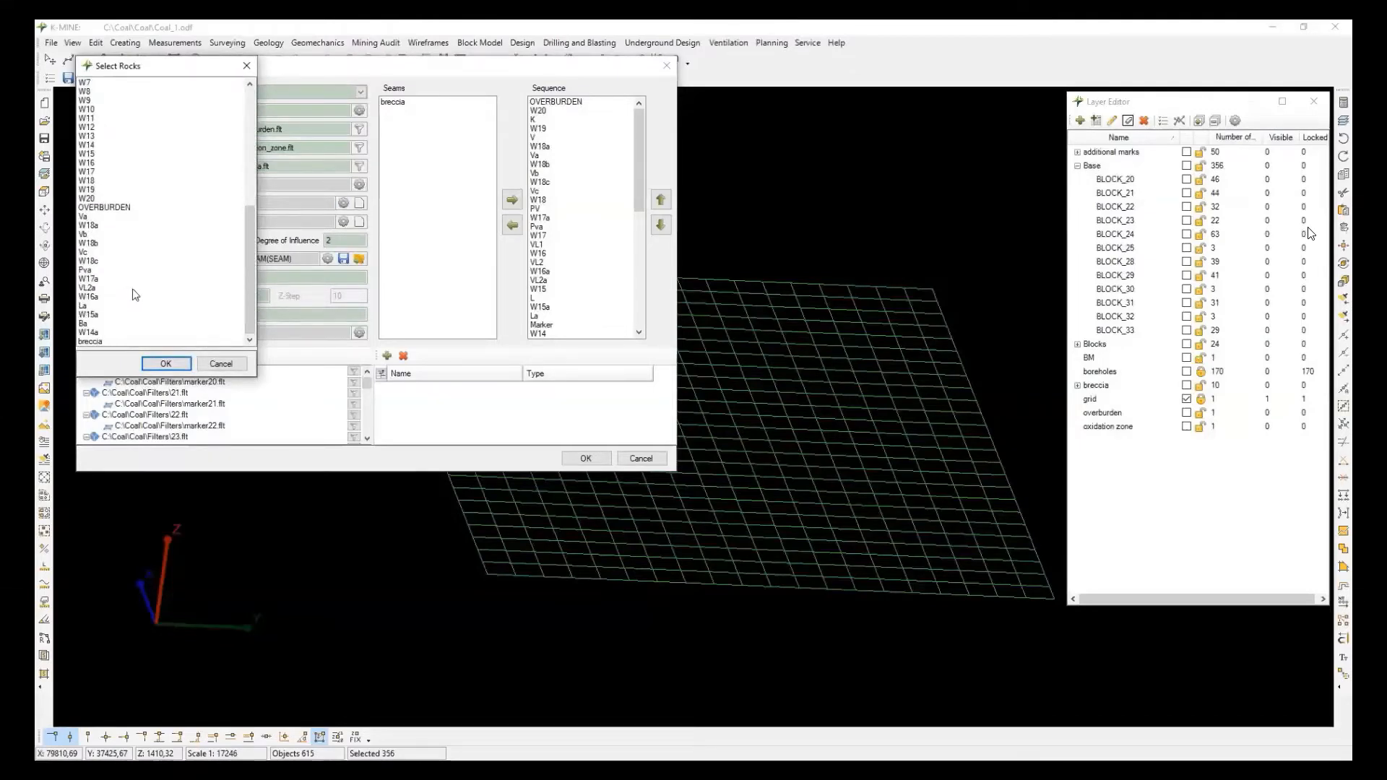
pyautogui.click(107, 199)
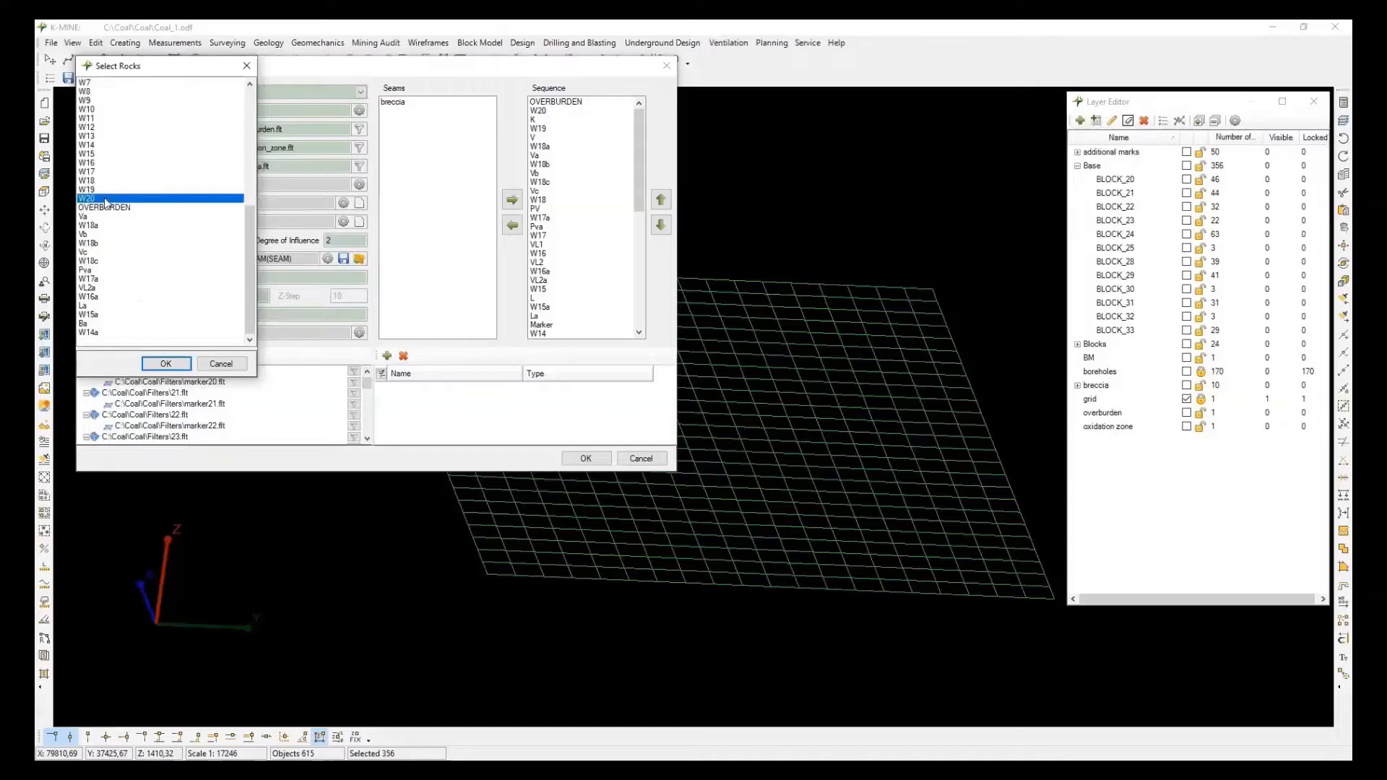
pyautogui.click(166, 364)
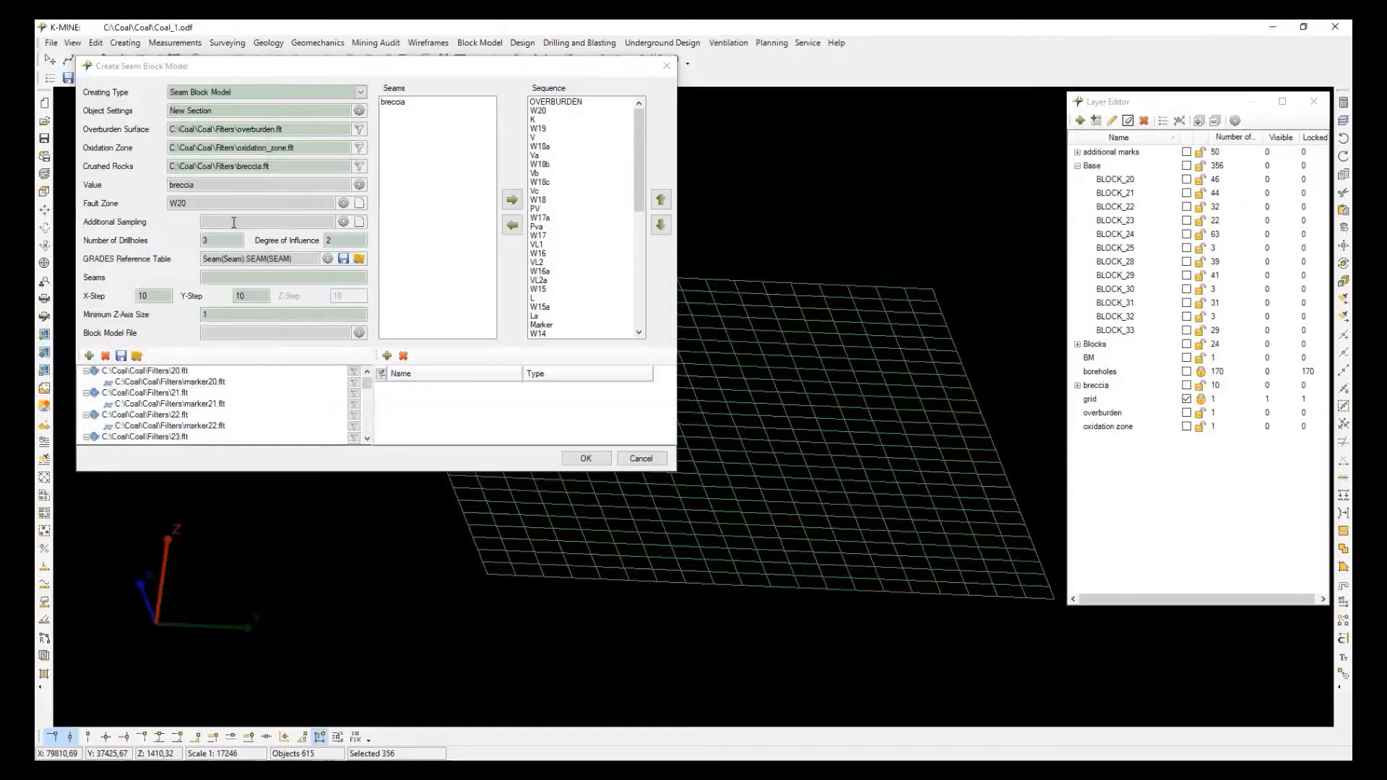
# Enter Seams as the seams name, set the minimum Z-axis size to 0.1, and save the block model file as Coal in the Coal folder.
pyautogui.click(224, 242)
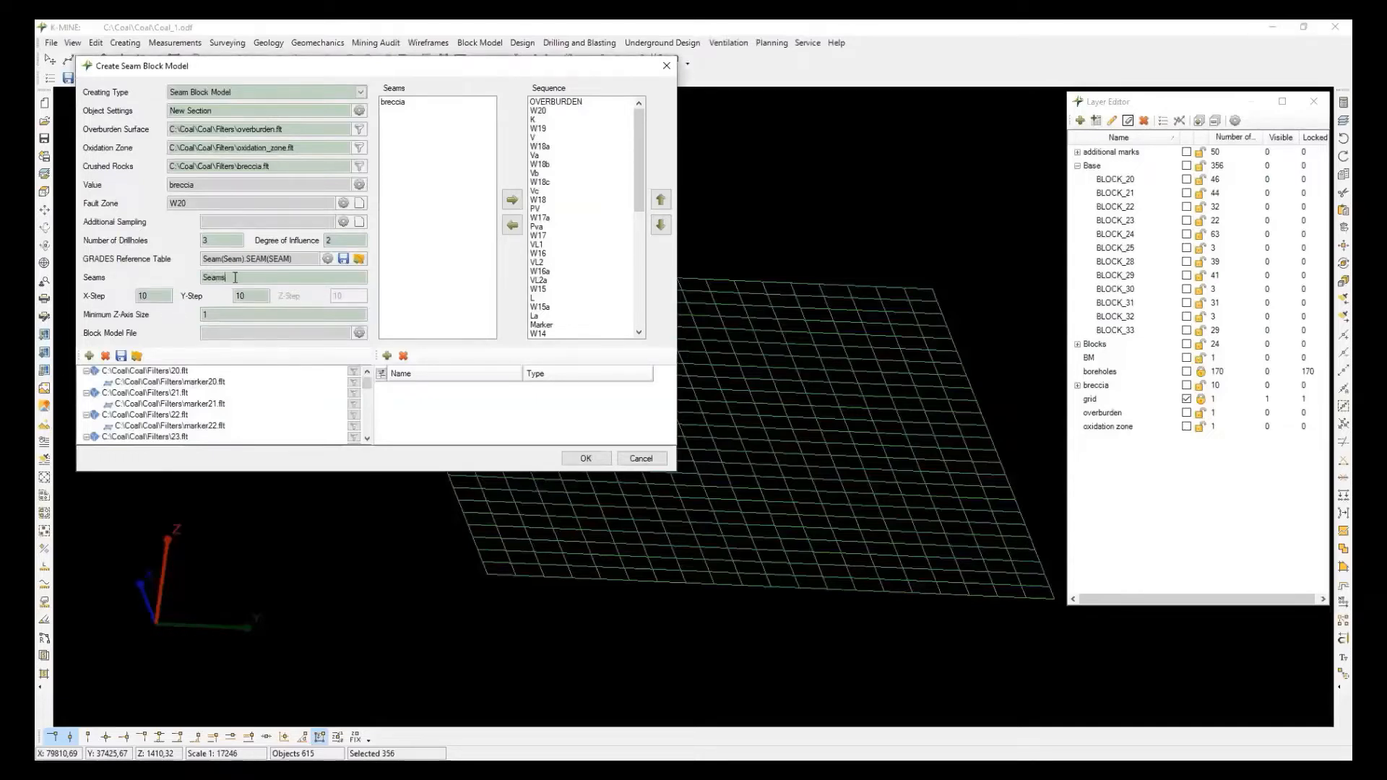
pyautogui.click(235, 278)
pyautogui.click(359, 333)
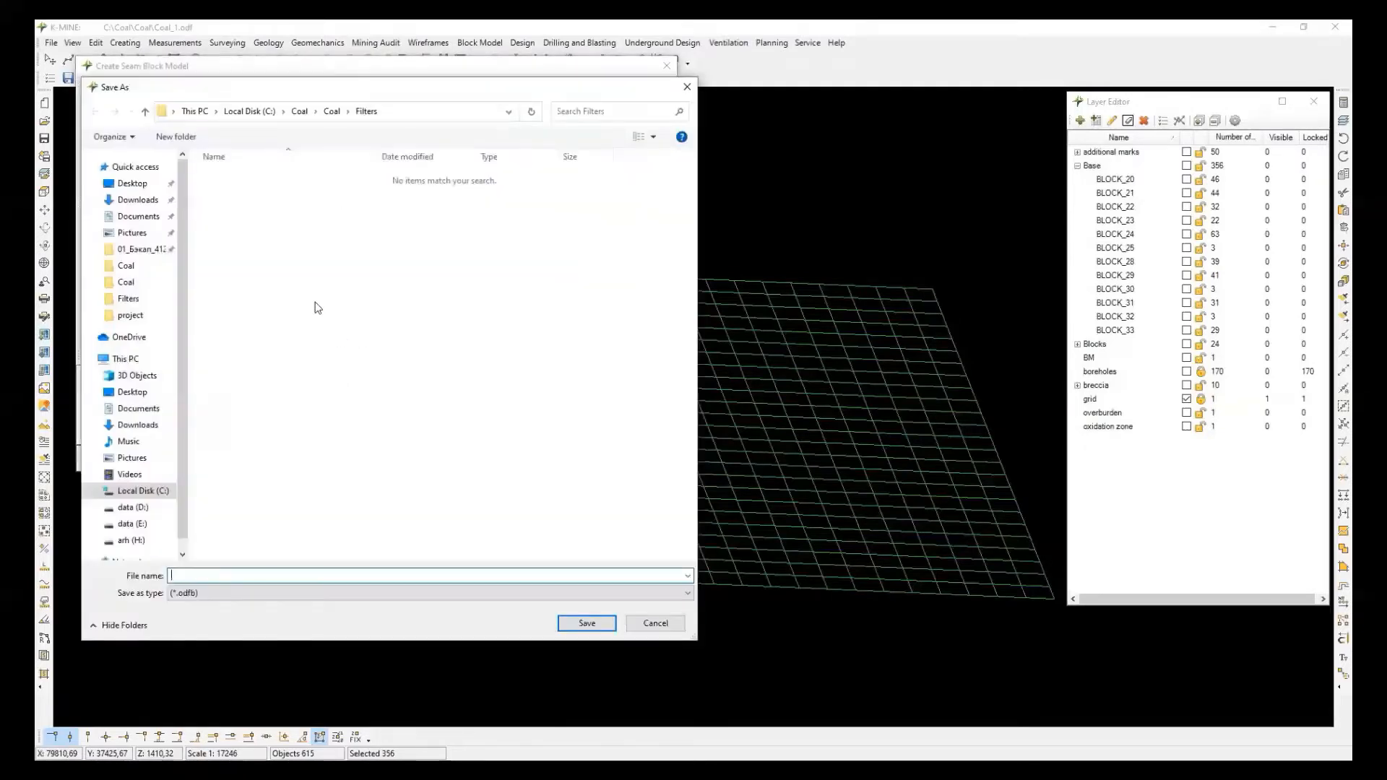
pyautogui.click(332, 112)
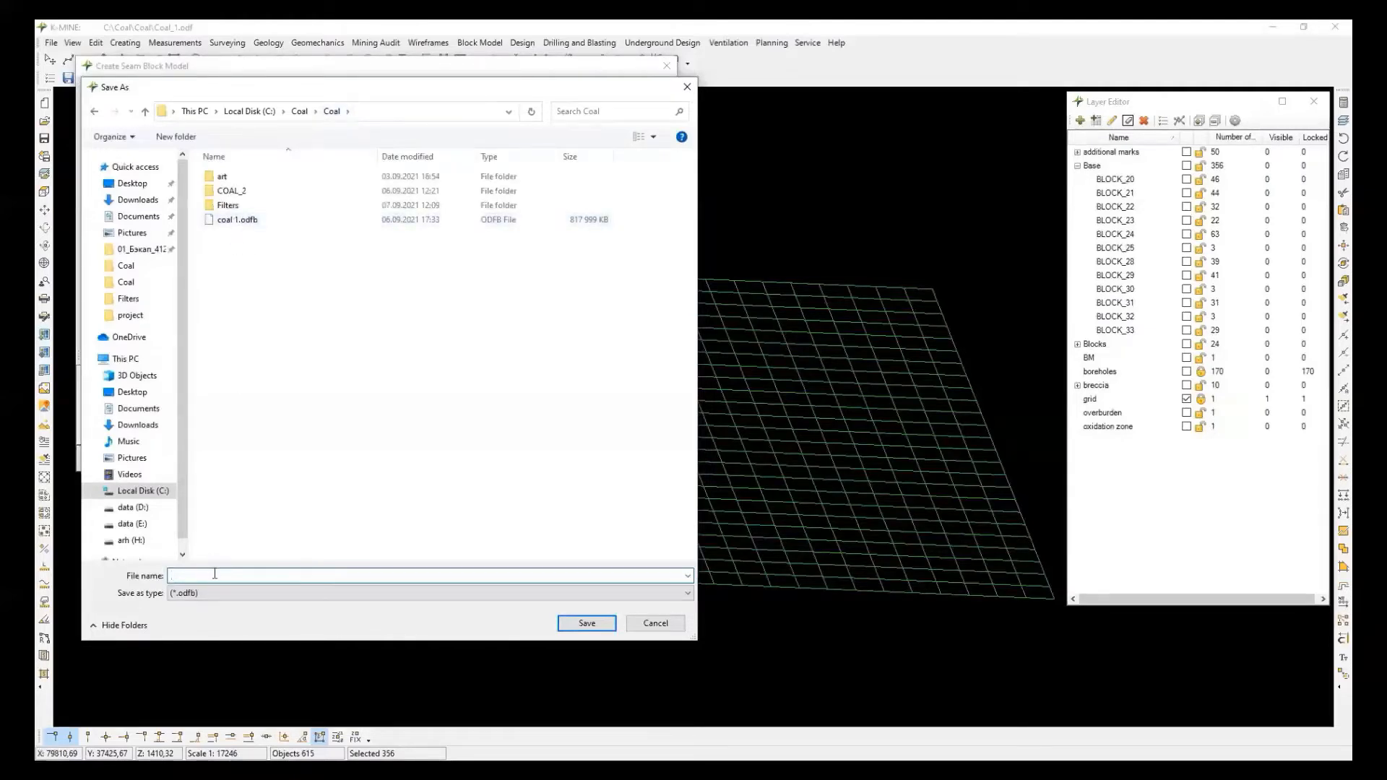
pyautogui.write('Coal')
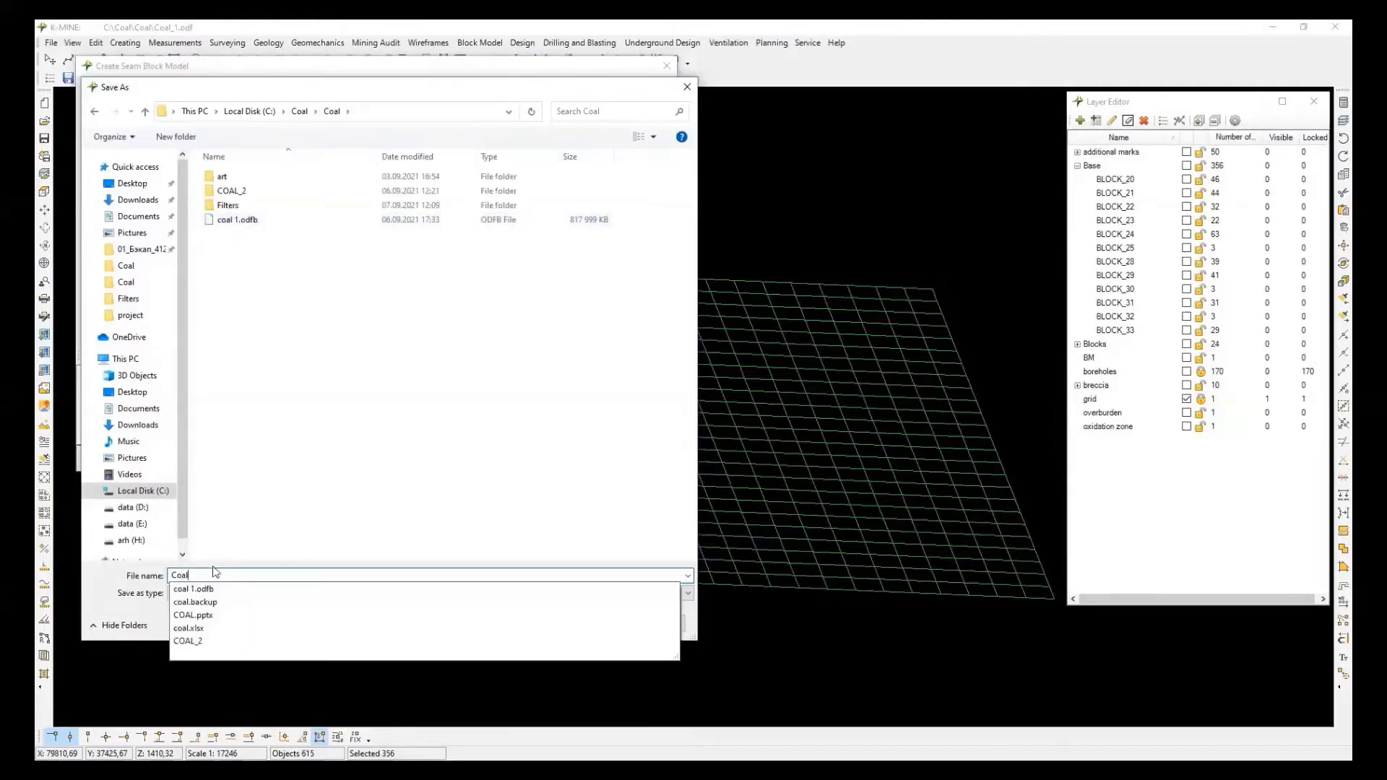
pyautogui.press('Return')
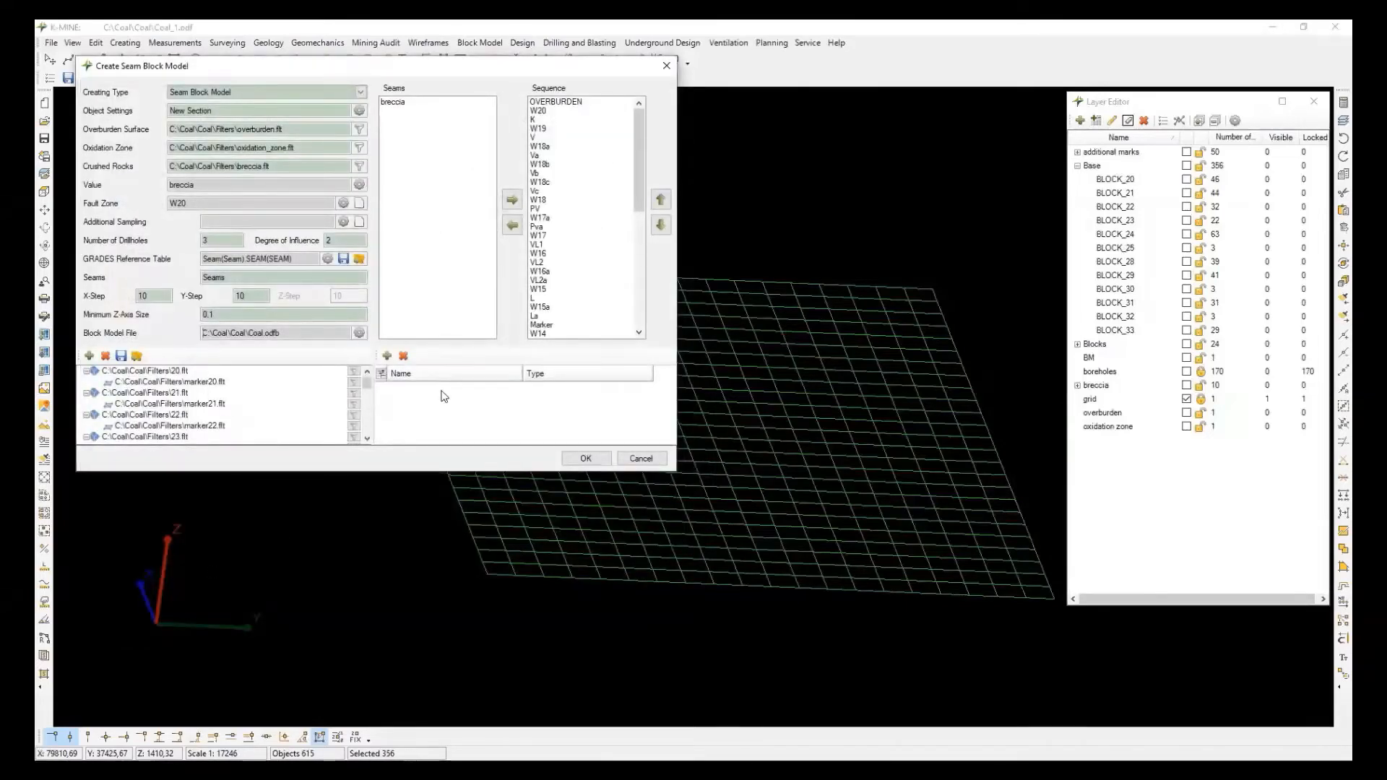
# Add seven empty properties to the seam block model and enlarge the dialog to show the full lists.
pyautogui.click(387, 355)
pyautogui.click(387, 356)
pyautogui.click(387, 356)
pyautogui.click(387, 355)
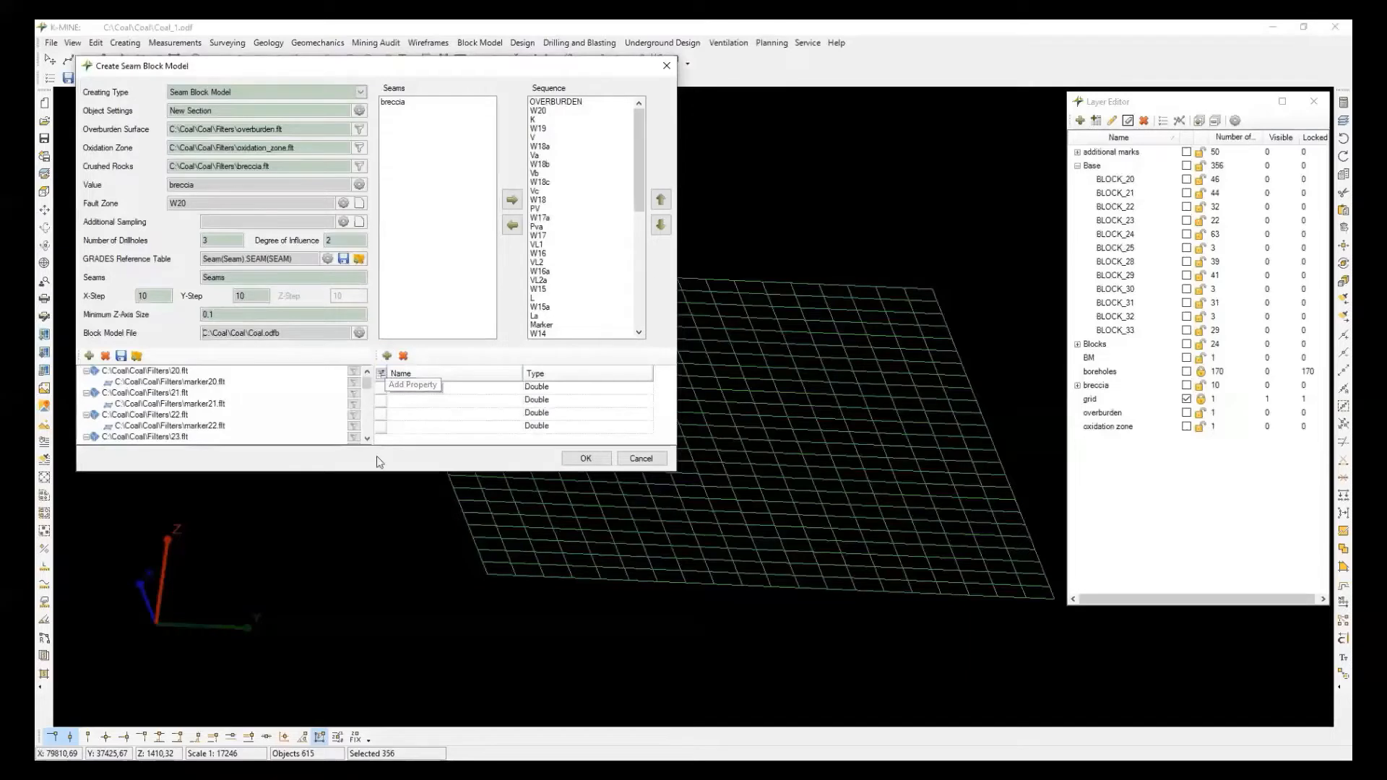
pyautogui.moveTo(375, 471); pyautogui.dragTo(367, 677)
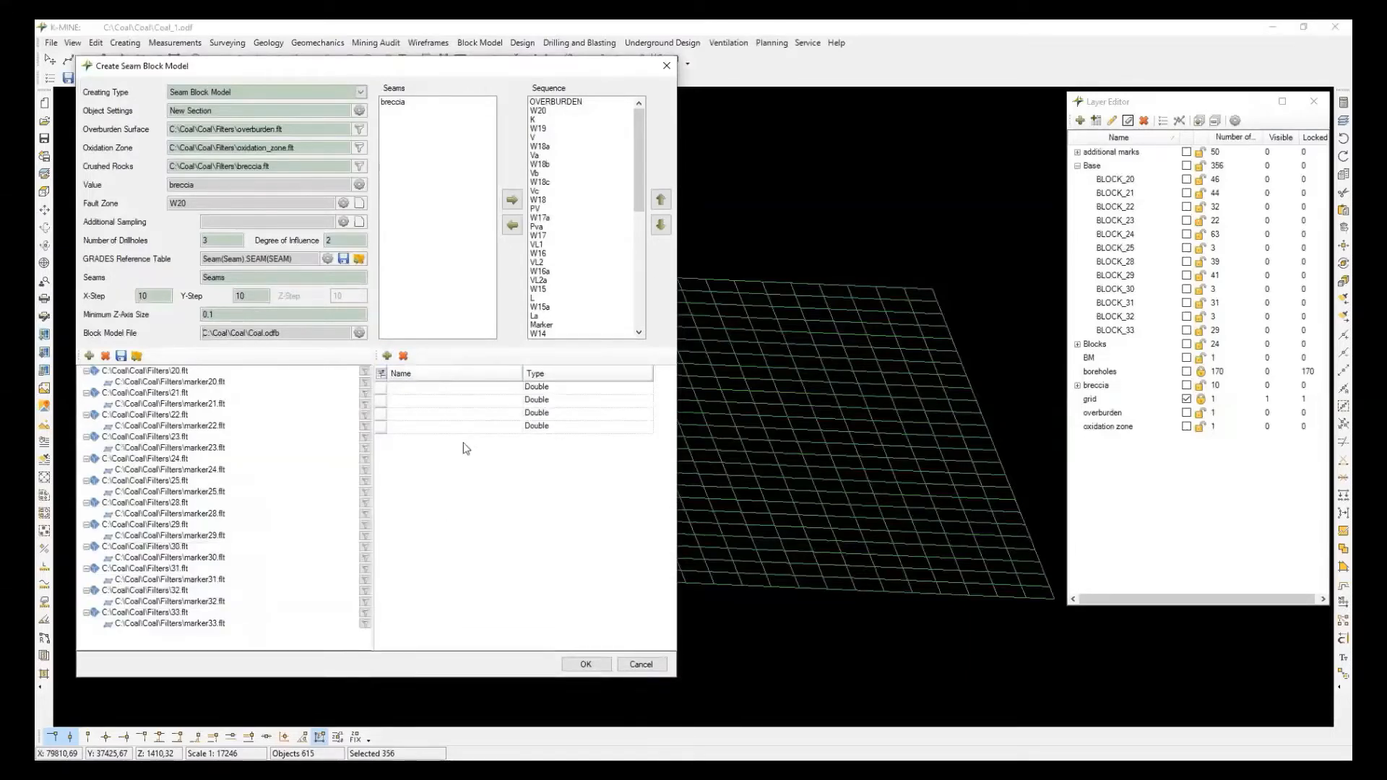
pyautogui.click(388, 355)
pyautogui.click(388, 355)
pyautogui.click(388, 356)
# Name the seven block model properties code, zone, A, W, V, S and category.
pyautogui.click(427, 390)
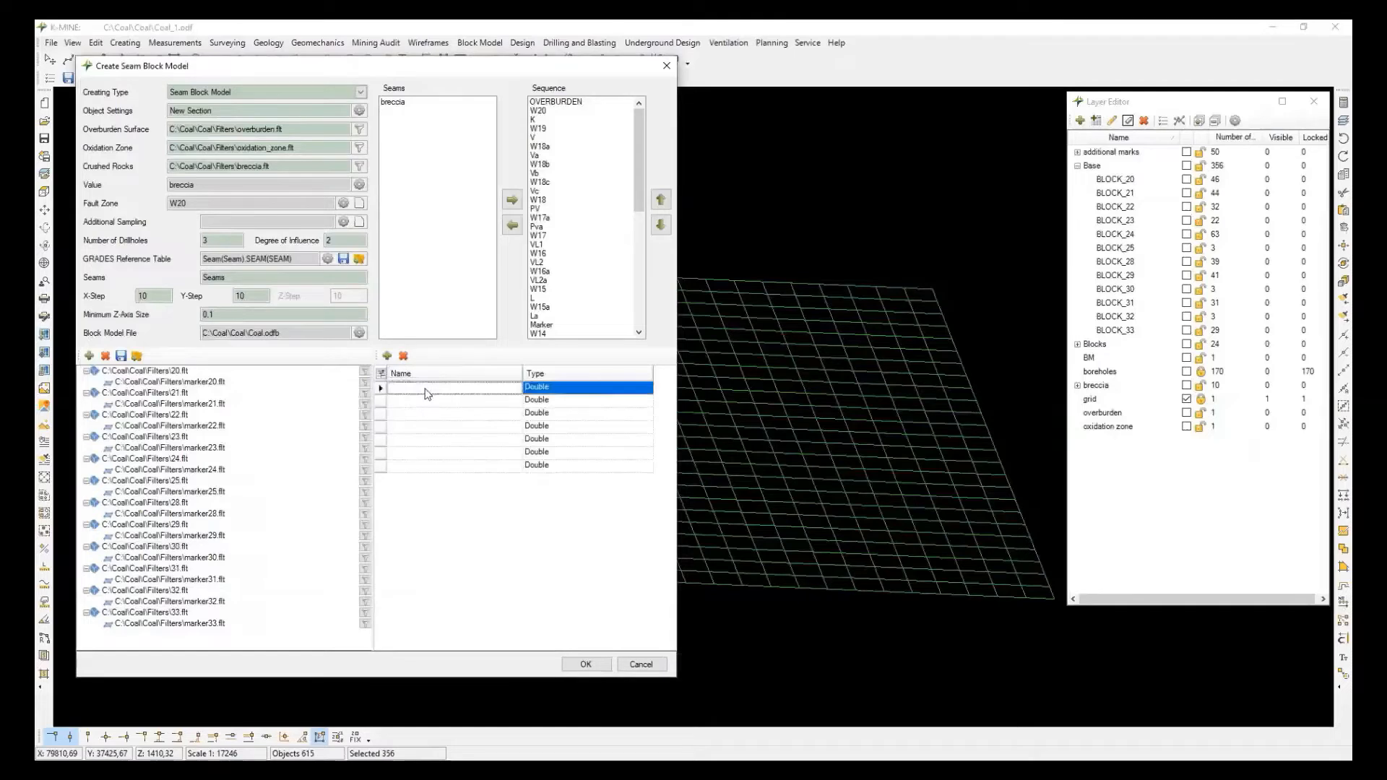
pyautogui.click(425, 389)
pyautogui.click(435, 401)
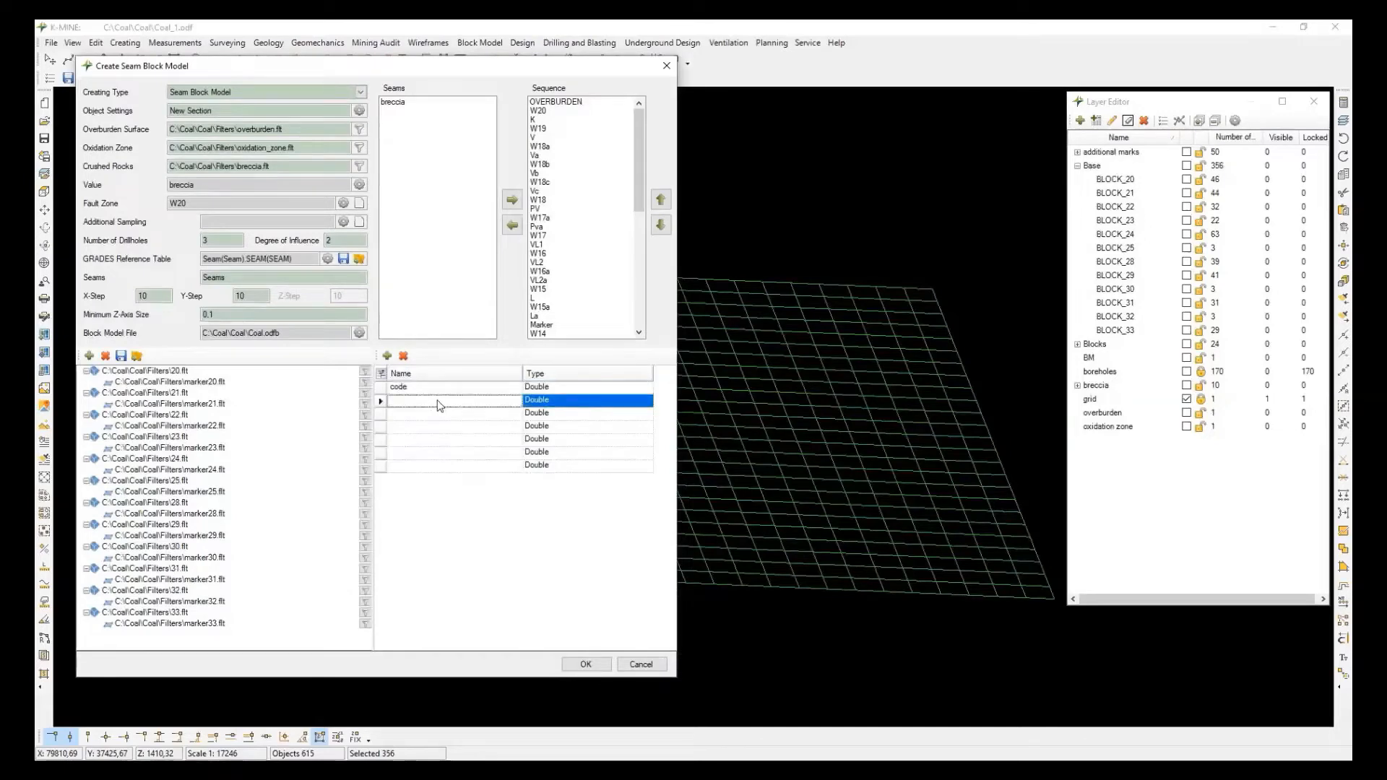
pyautogui.write('zone')
pyautogui.click(431, 414)
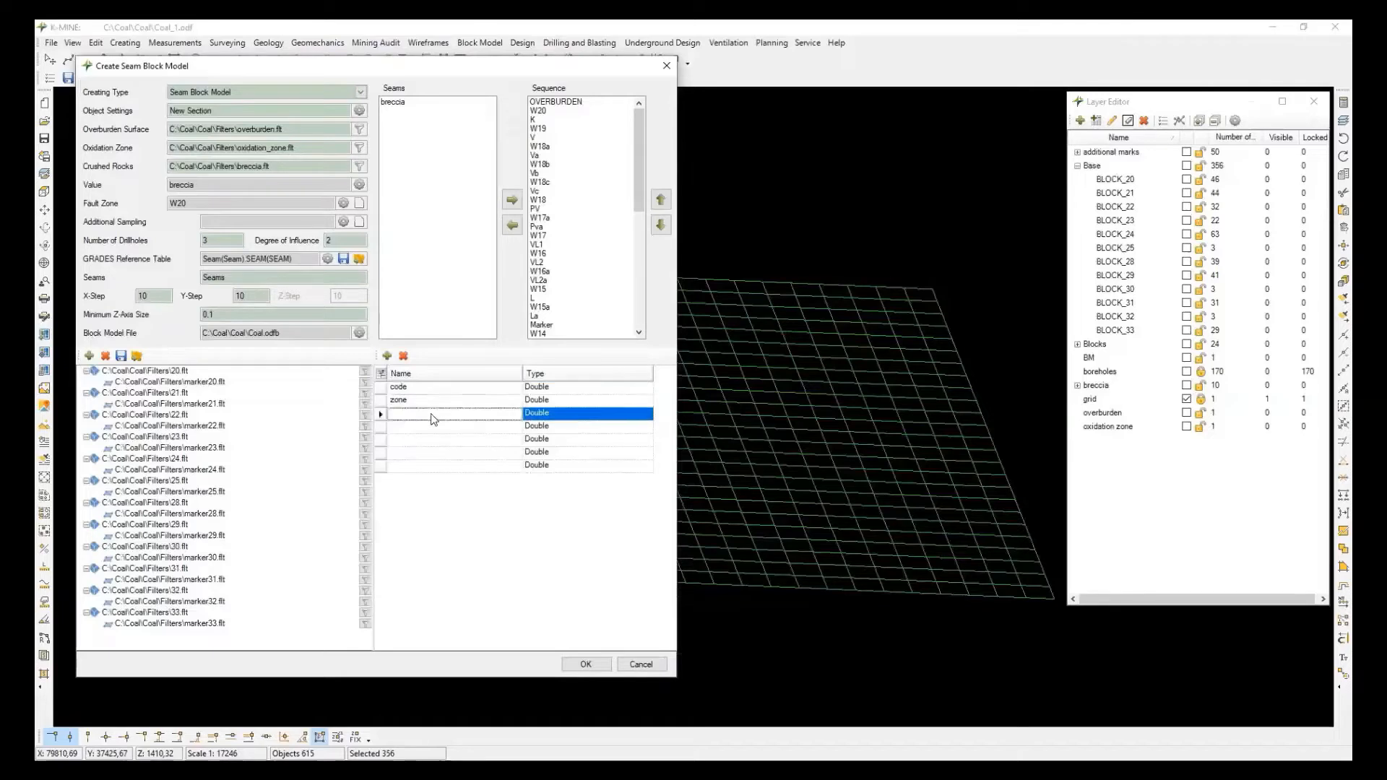
pyautogui.write('A')
pyautogui.click(435, 426)
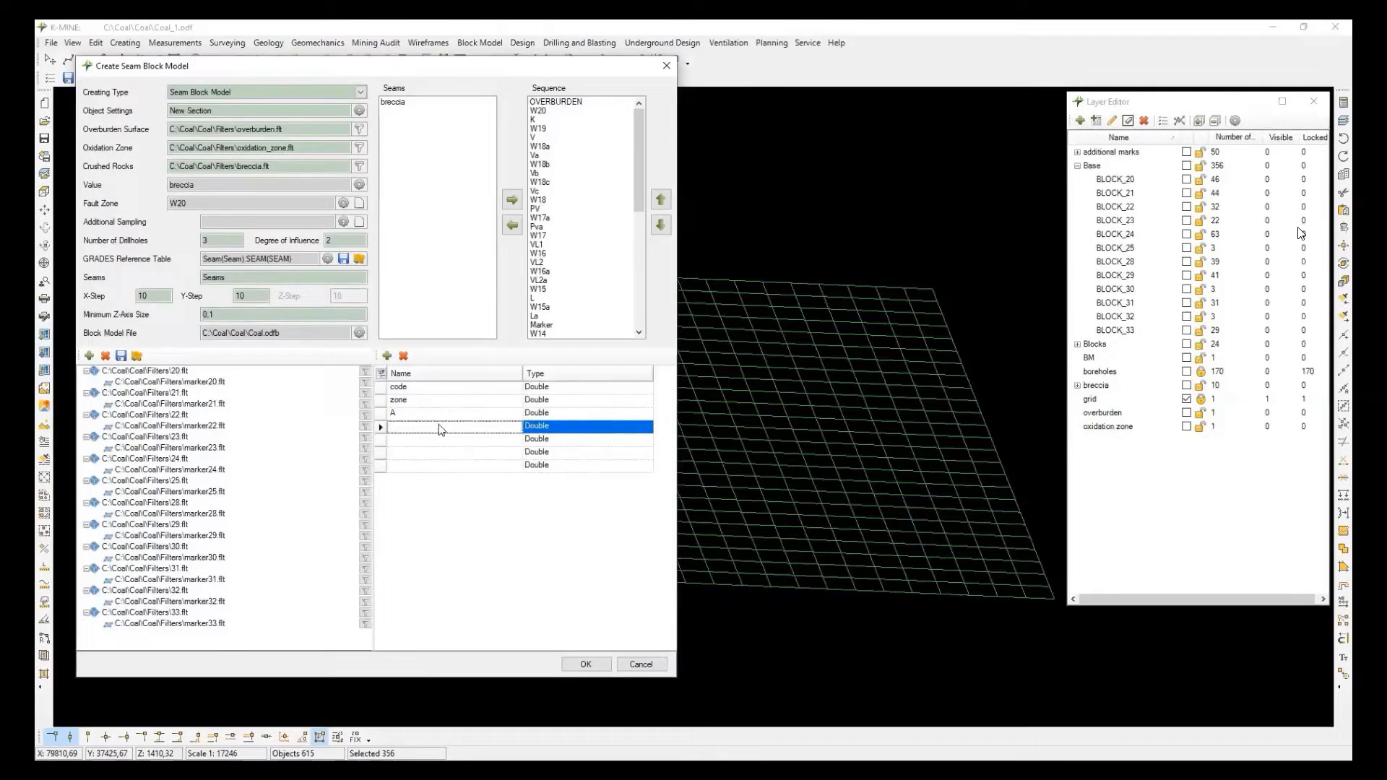
pyautogui.write('W')
pyautogui.click(444, 440)
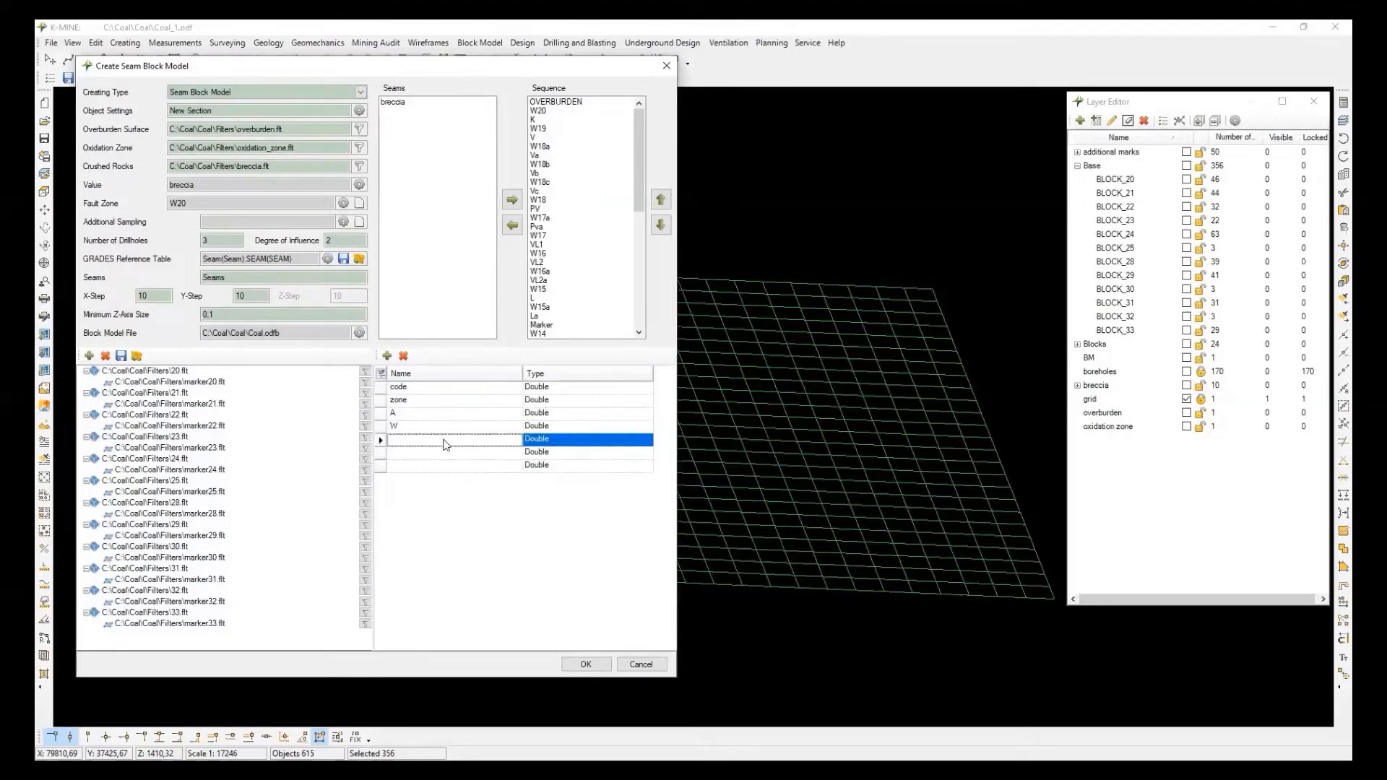
pyautogui.write('V')
pyautogui.click(407, 454)
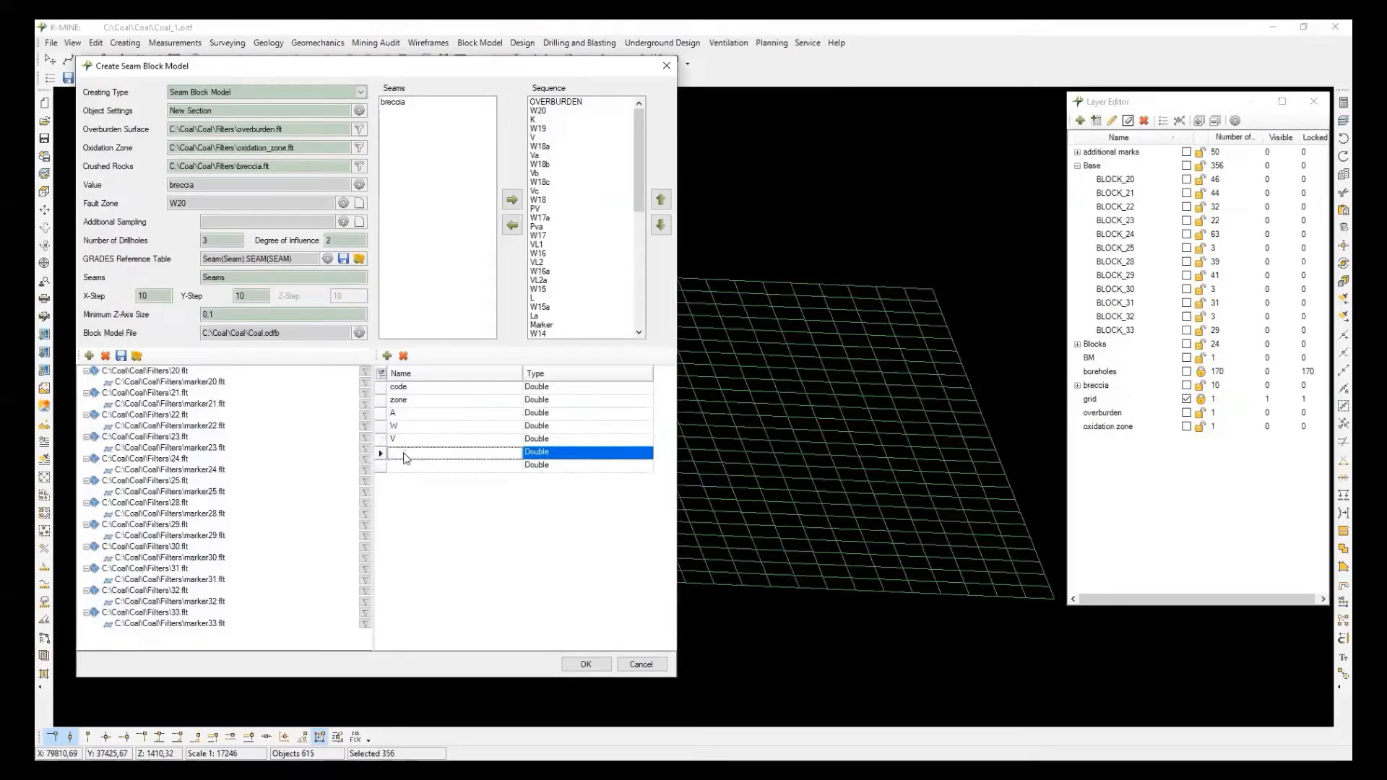
pyautogui.write('S')
pyautogui.click(409, 466)
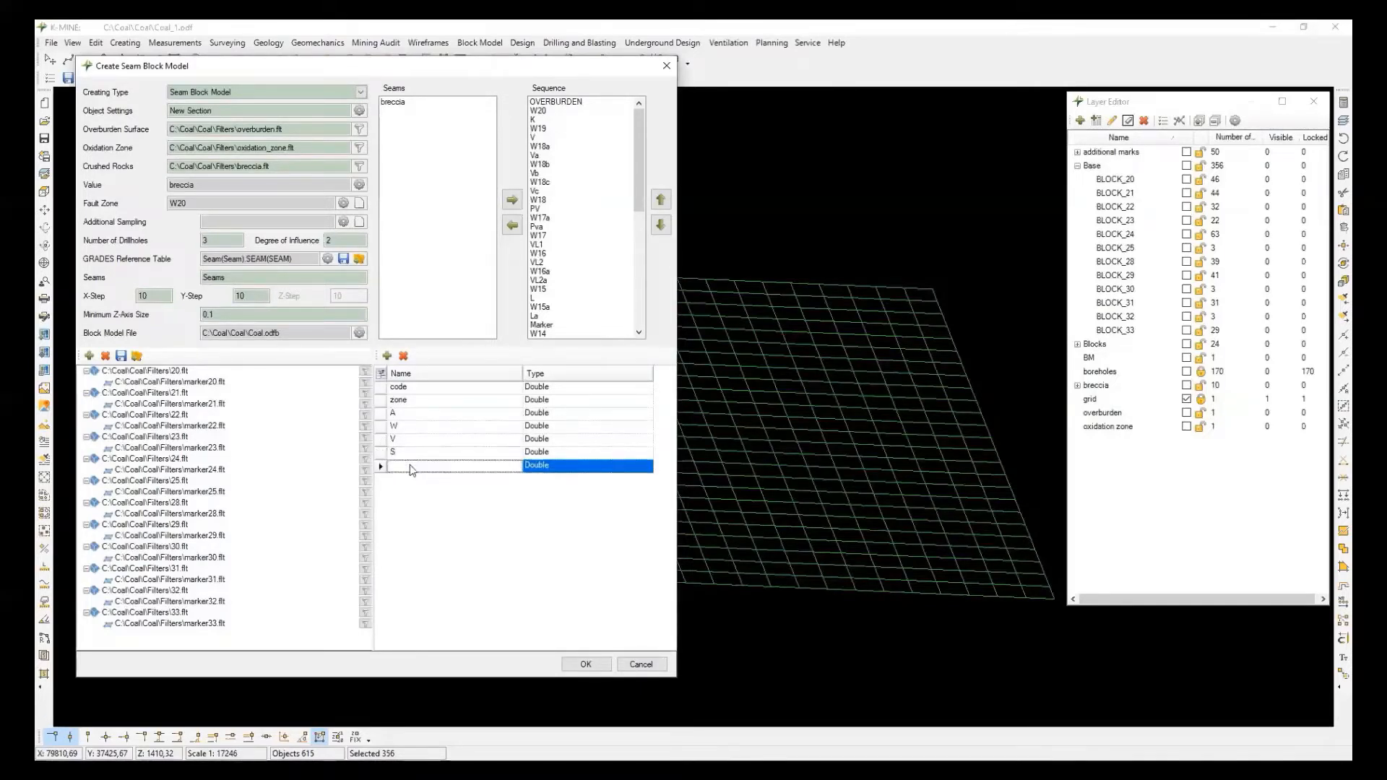
pyautogui.write('category')
pyautogui.click(471, 453)
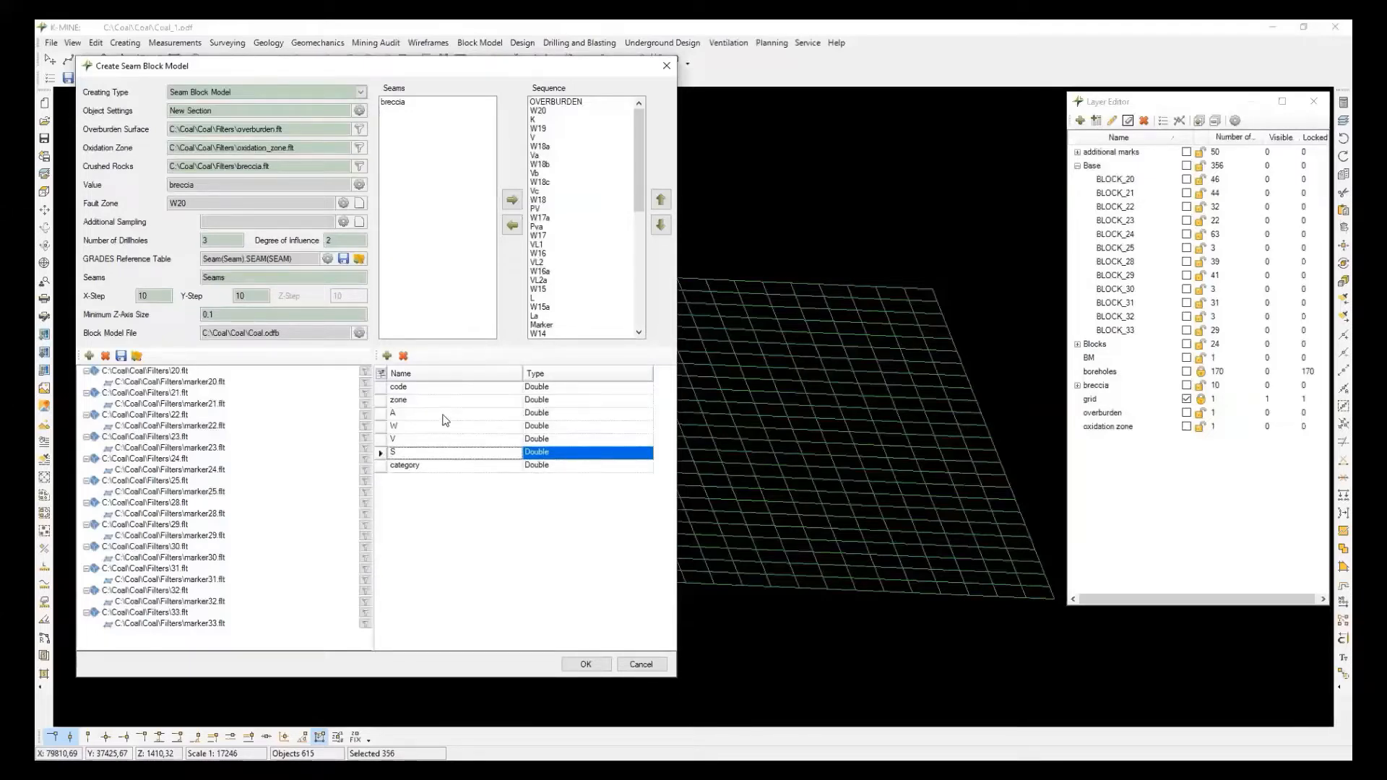
# Set the type of the code, zone and category properties to Int32 and create the seam block model.
pyautogui.click(542, 388)
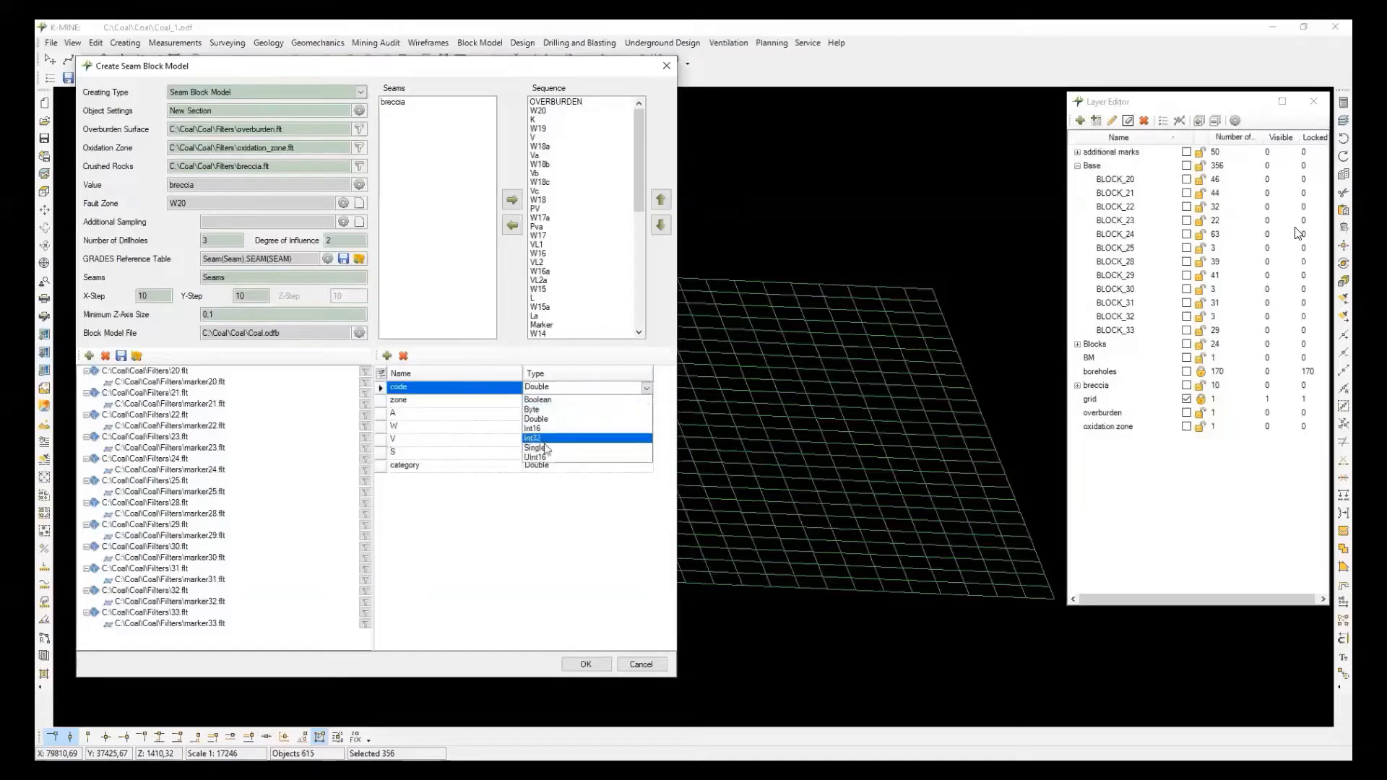
pyautogui.click(543, 439)
pyautogui.click(583, 405)
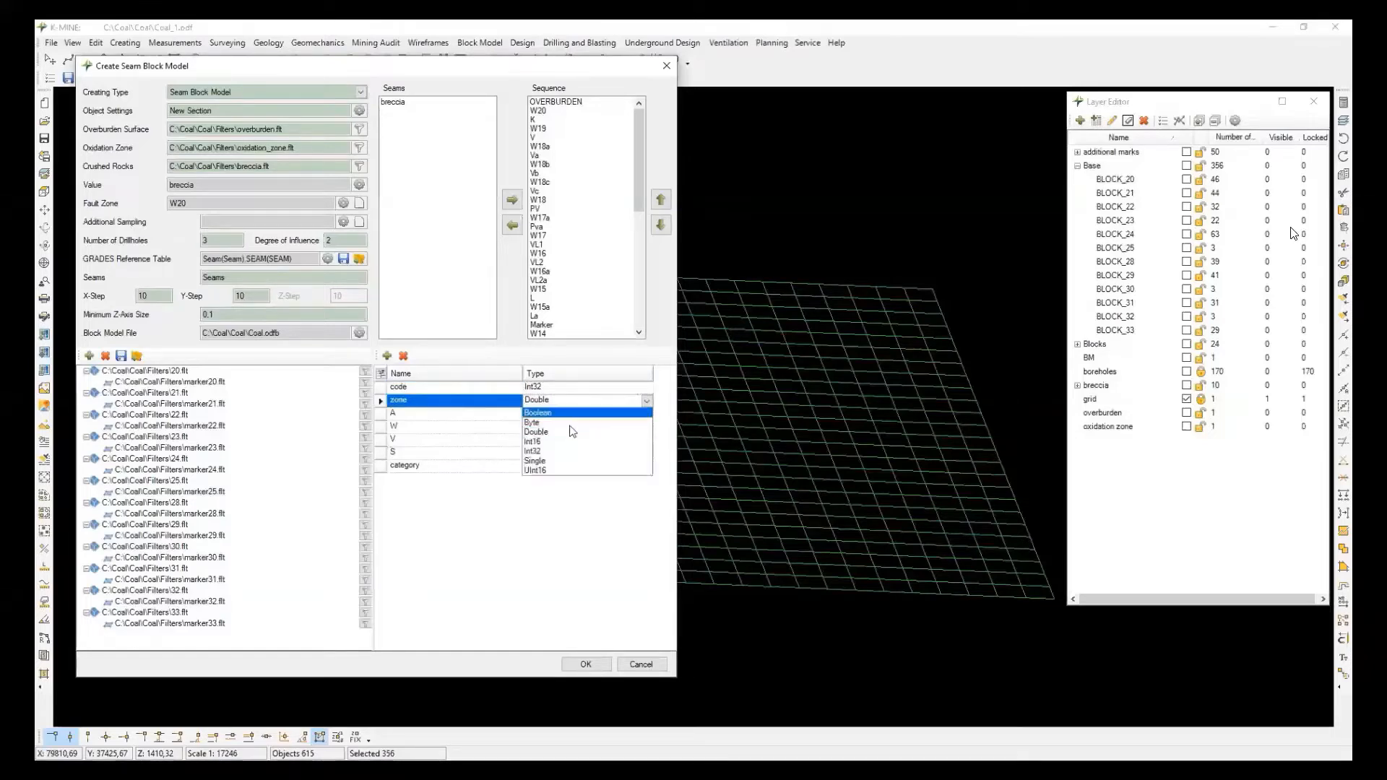
pyautogui.click(565, 455)
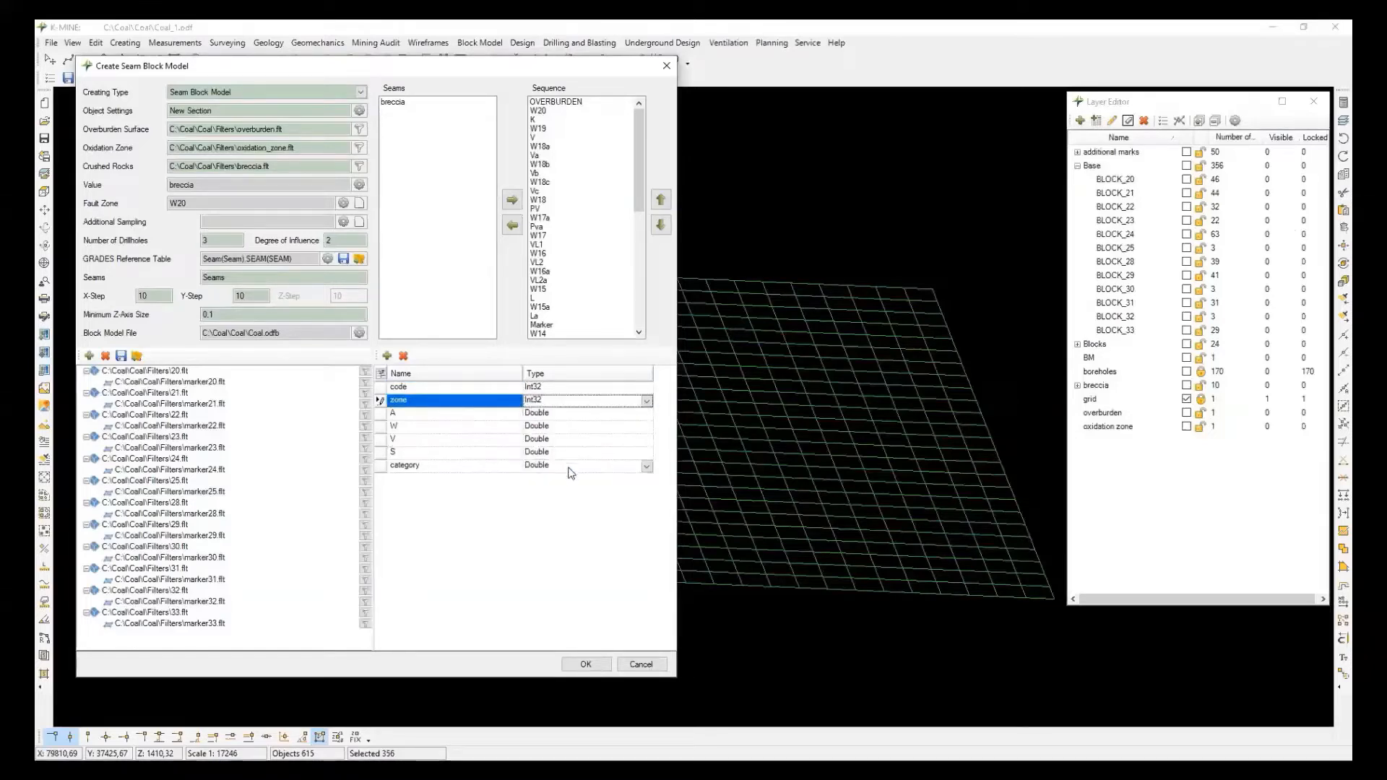
pyautogui.click(566, 466)
pyautogui.click(566, 521)
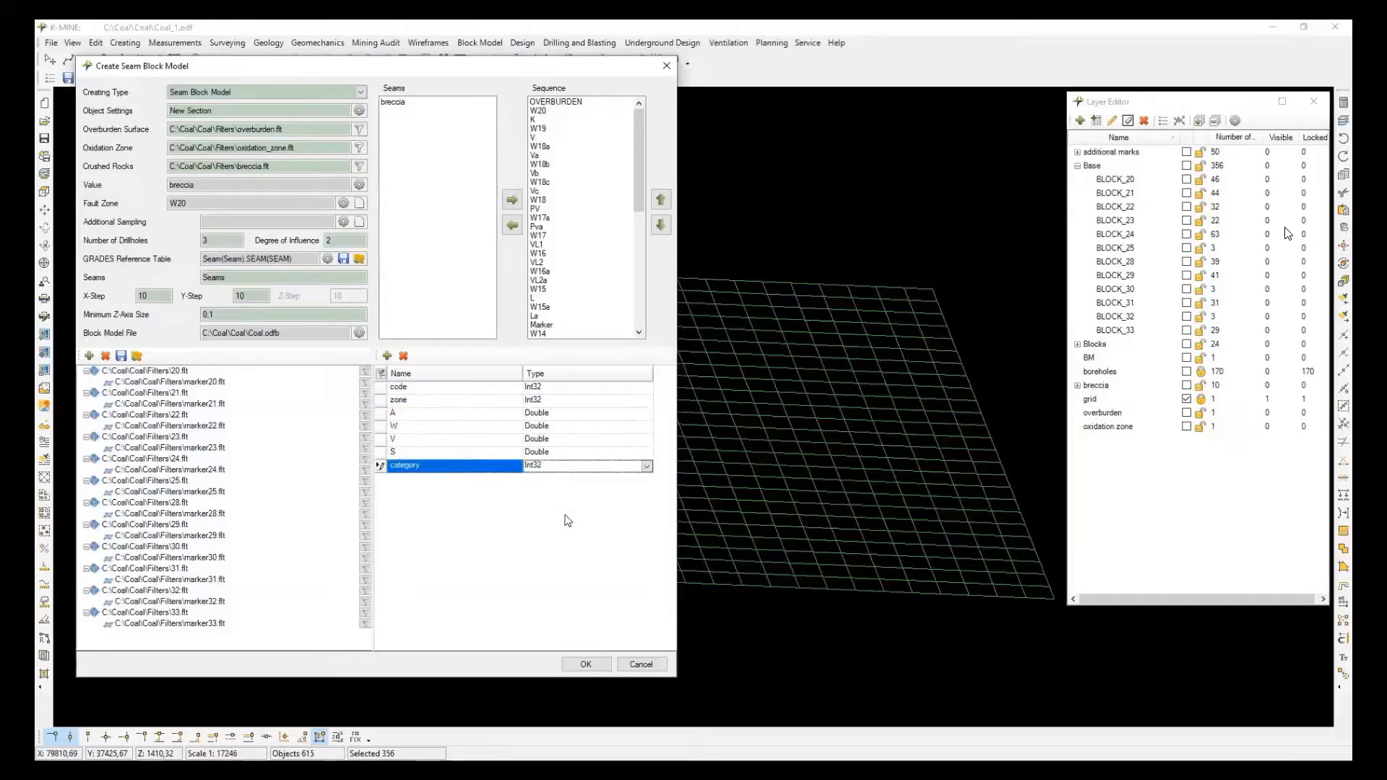
pyautogui.click(607, 666)
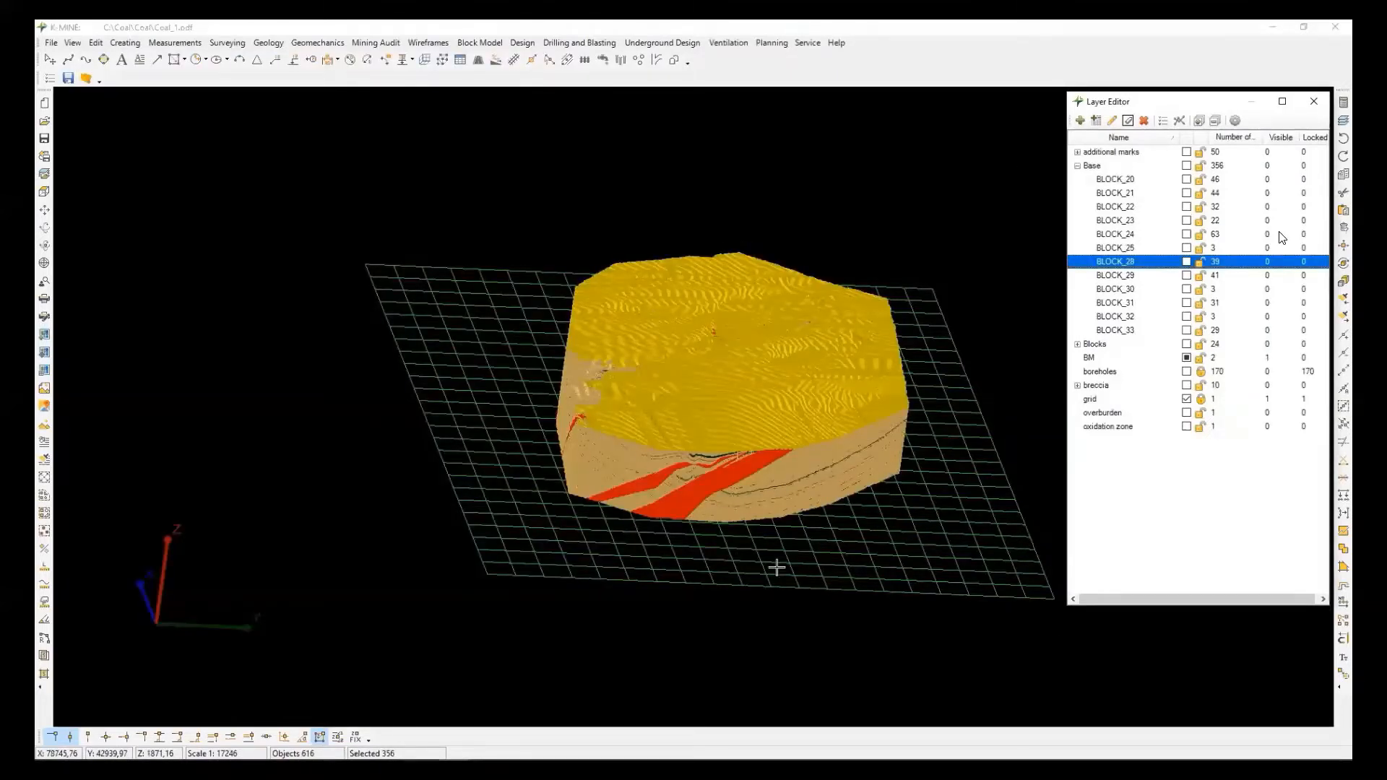
# Examine the seam layers and red breccia zones on the side faces of the generated seam block model.
pyautogui.click(782, 590)
pyautogui.moveTo(782, 590); pyautogui.dragTo(449, 448, button='middle')
pyautogui.scroll(2, 779, 400)
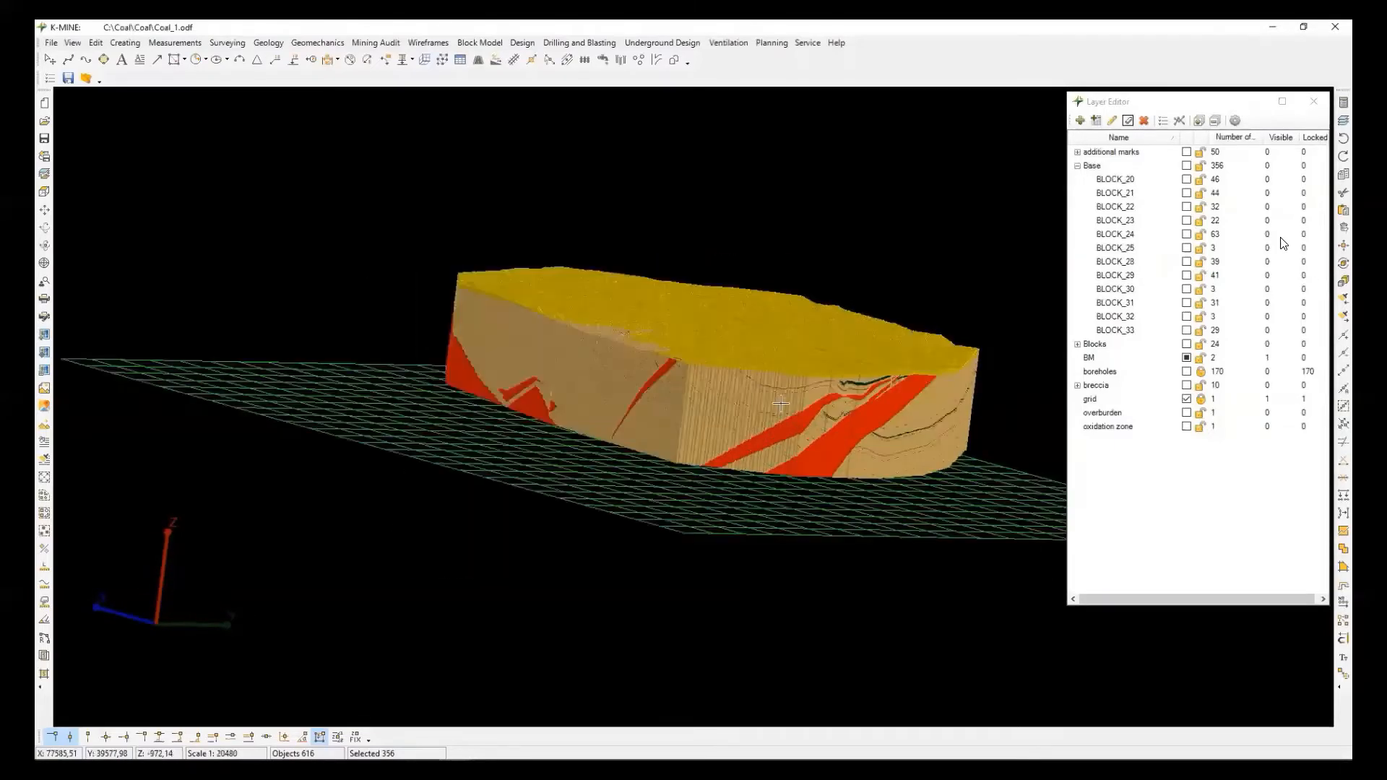
pyautogui.scroll(2, 777, 396)
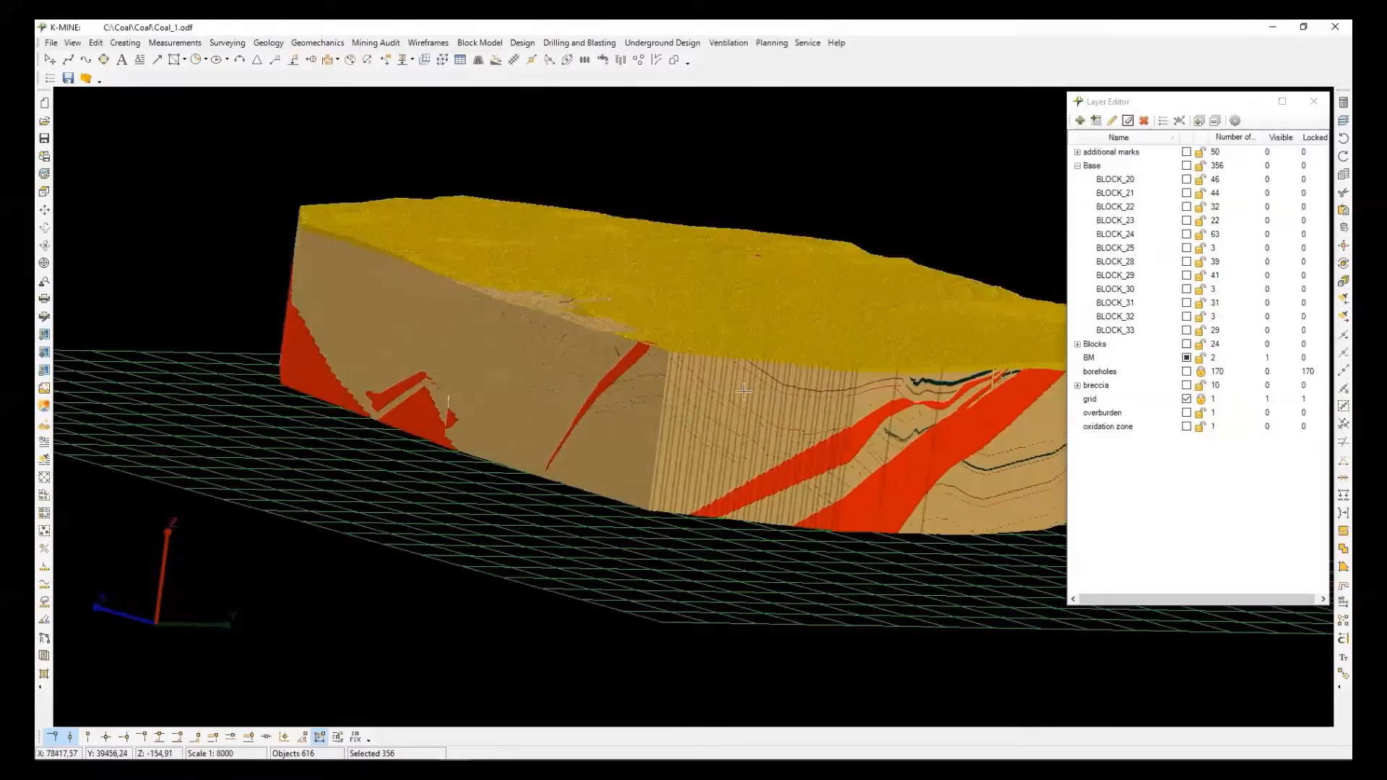
pyautogui.scroll(1, 778, 395)
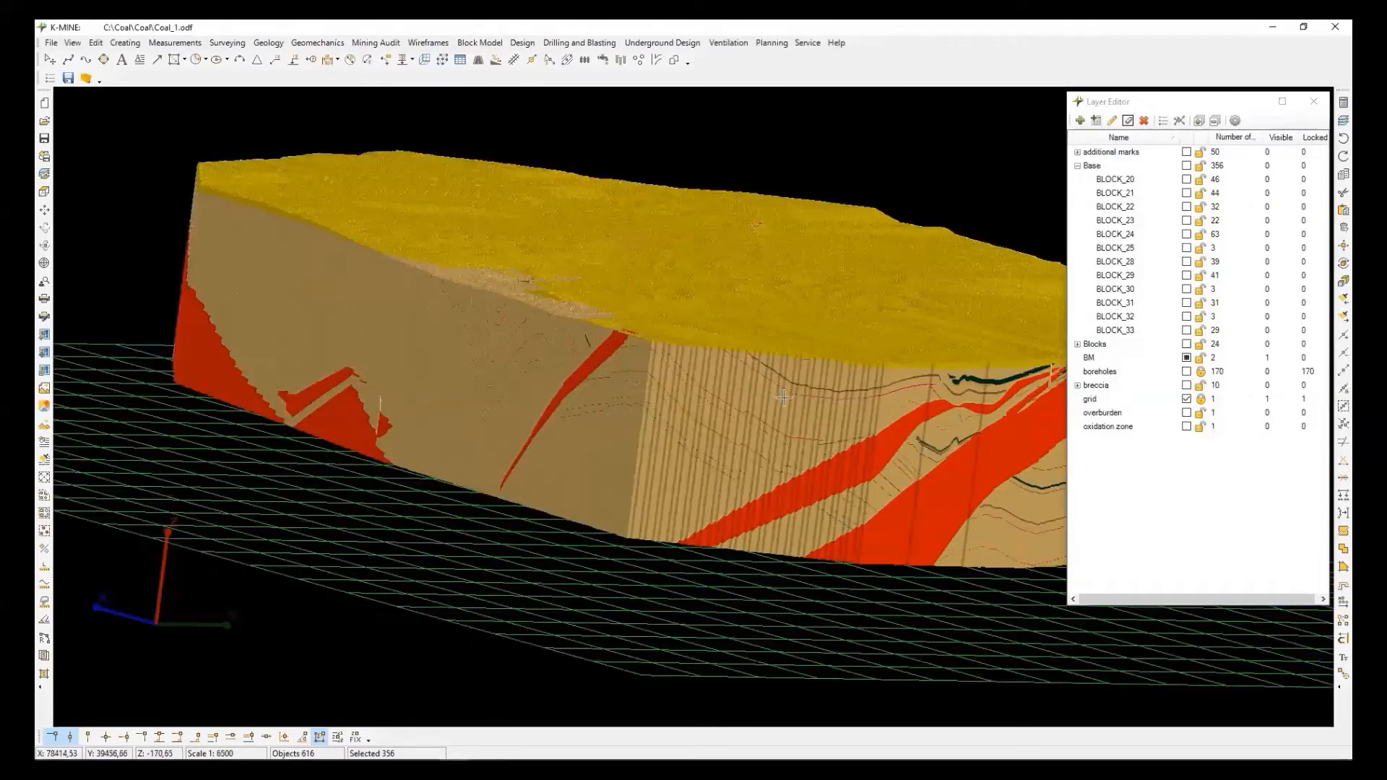
pyautogui.scroll(1, 550, 374)
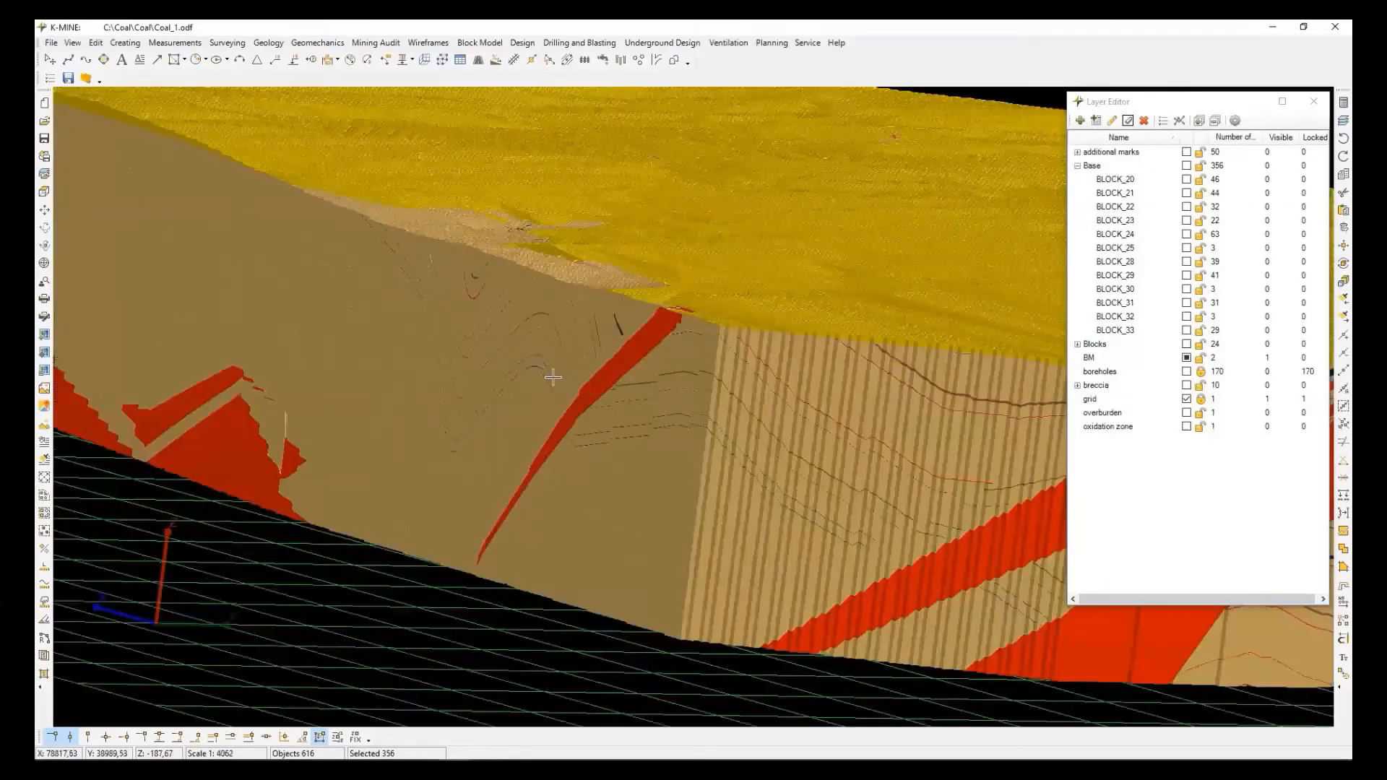
pyautogui.scroll(-1, 553, 377)
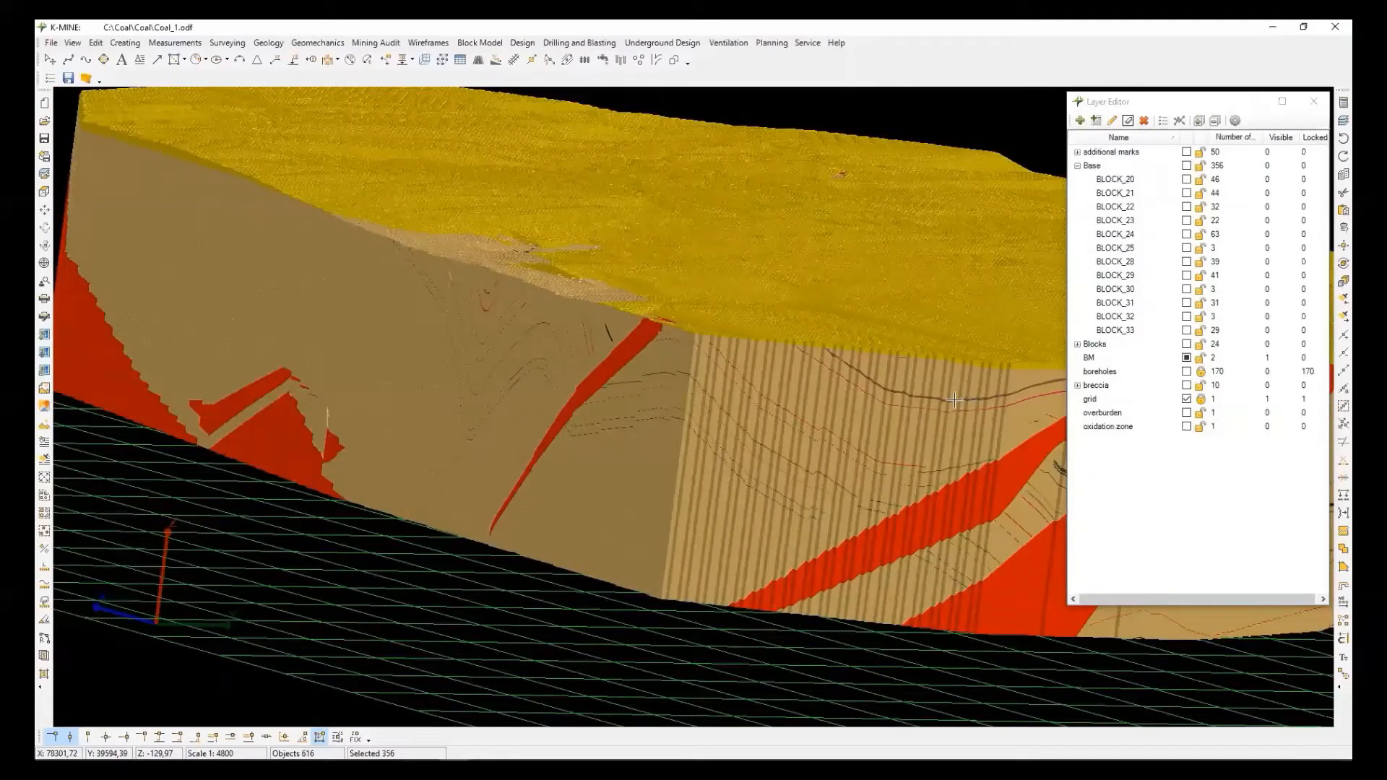
pyautogui.scroll(-3, 938, 180)
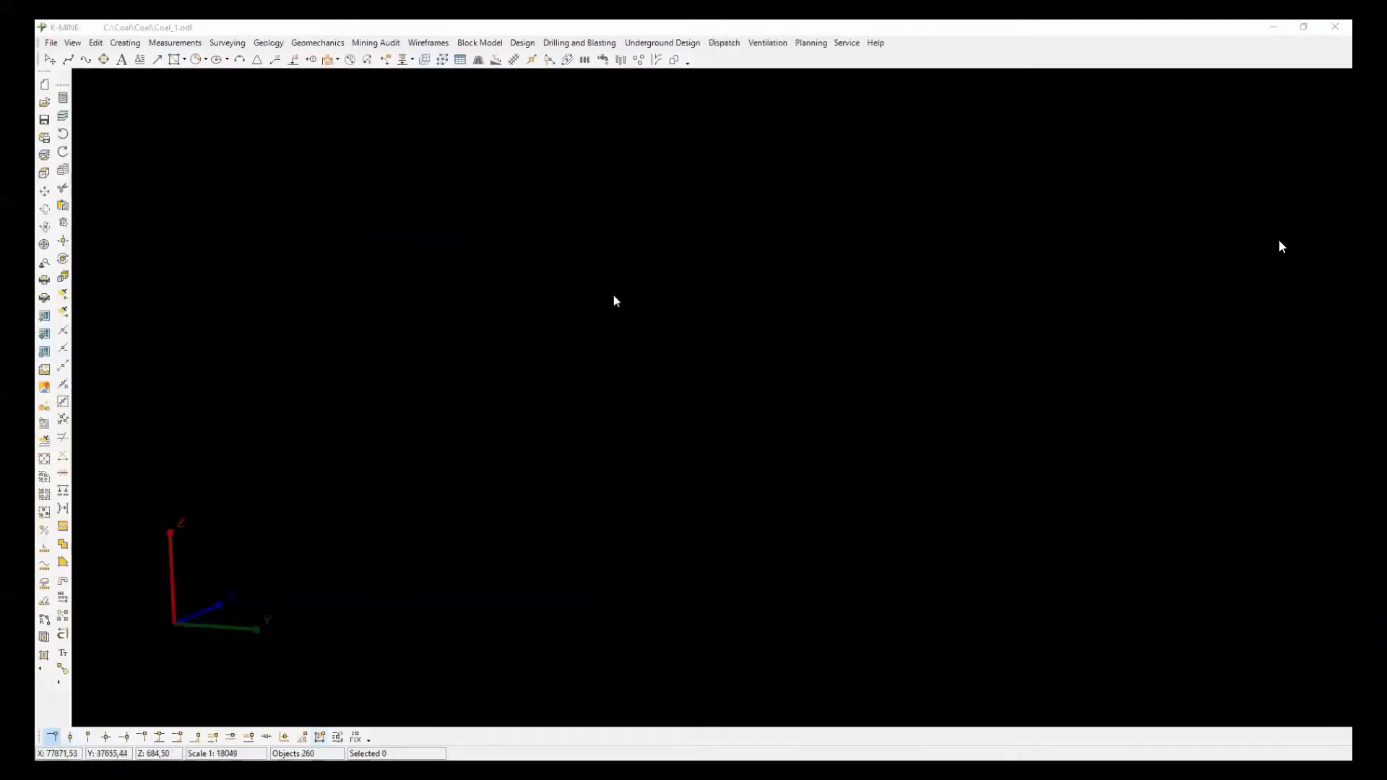
# Start a new seam block model and set its creating type to Cubic Block Model.
pyautogui.click(488, 45)
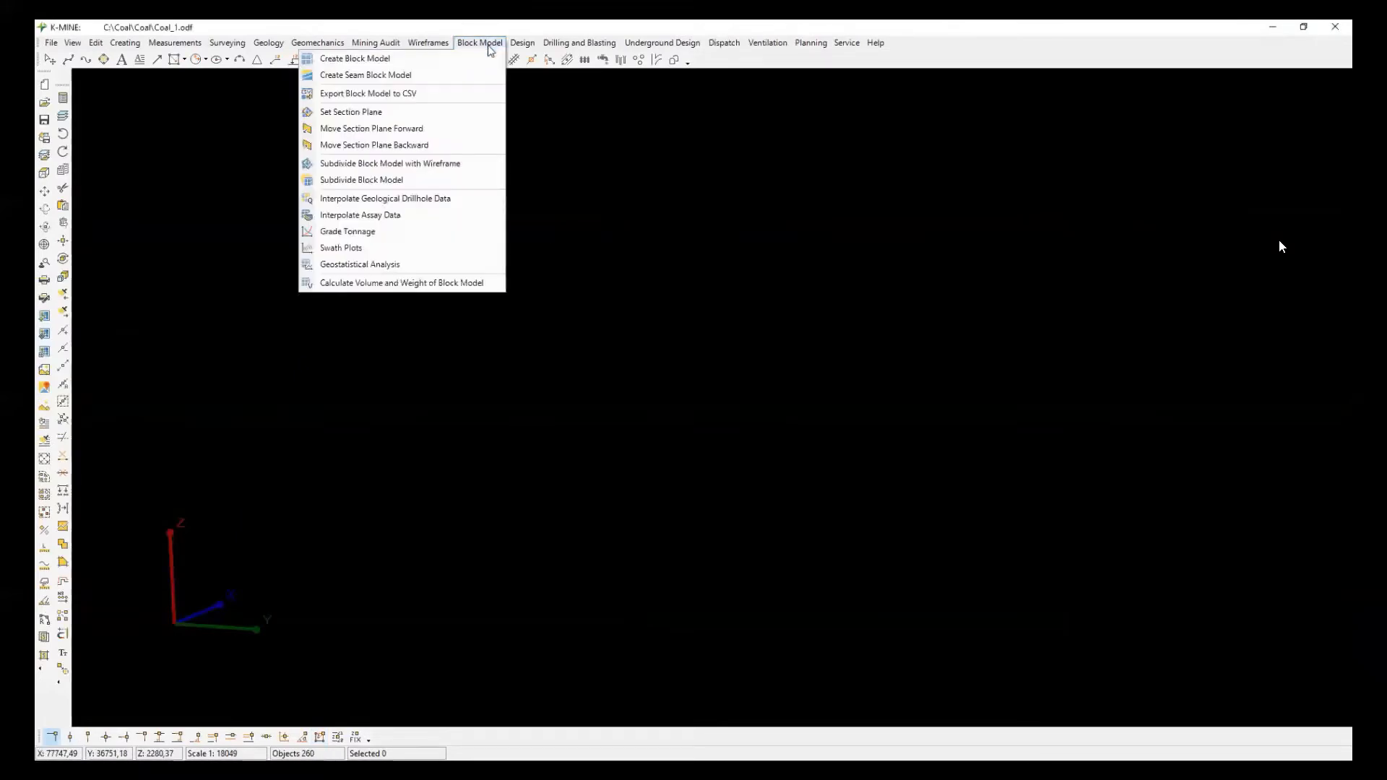
pyautogui.click(487, 74)
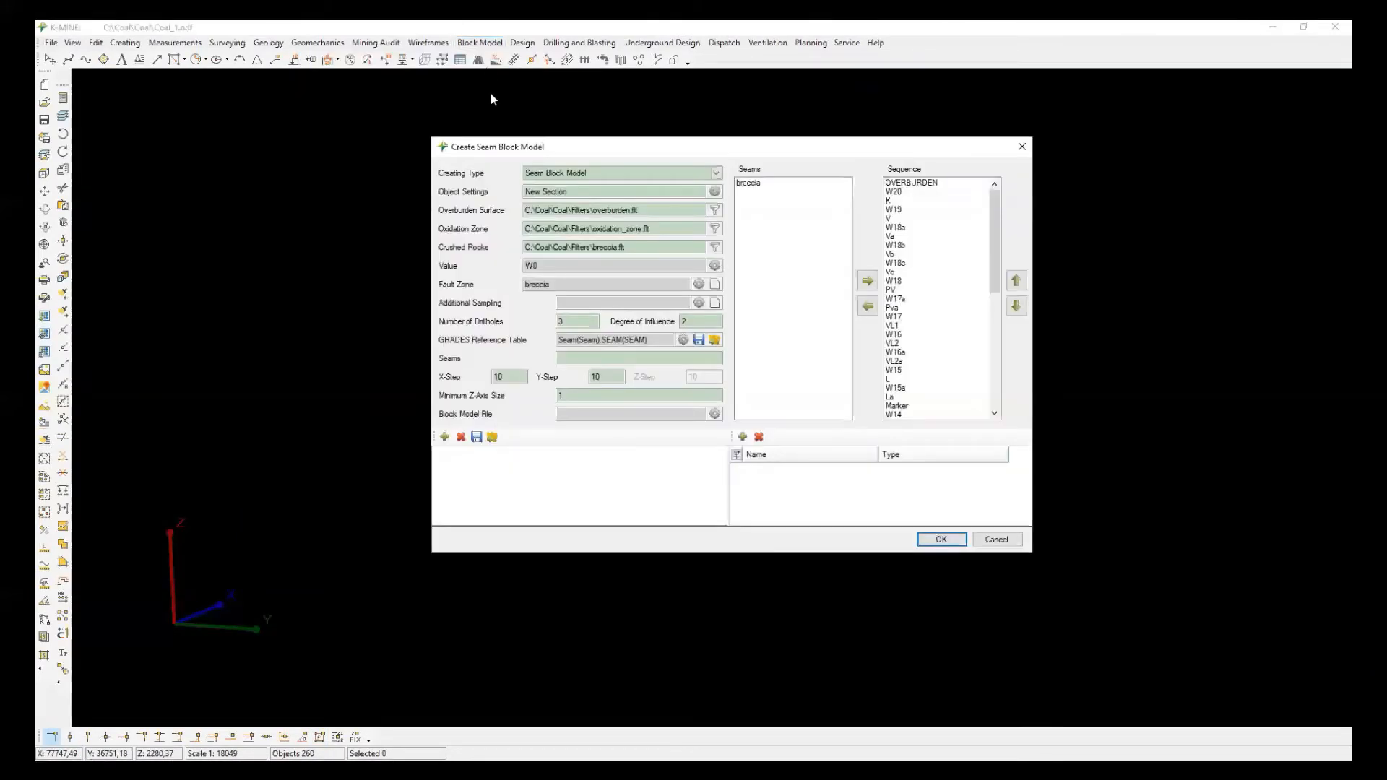
pyautogui.click(716, 174)
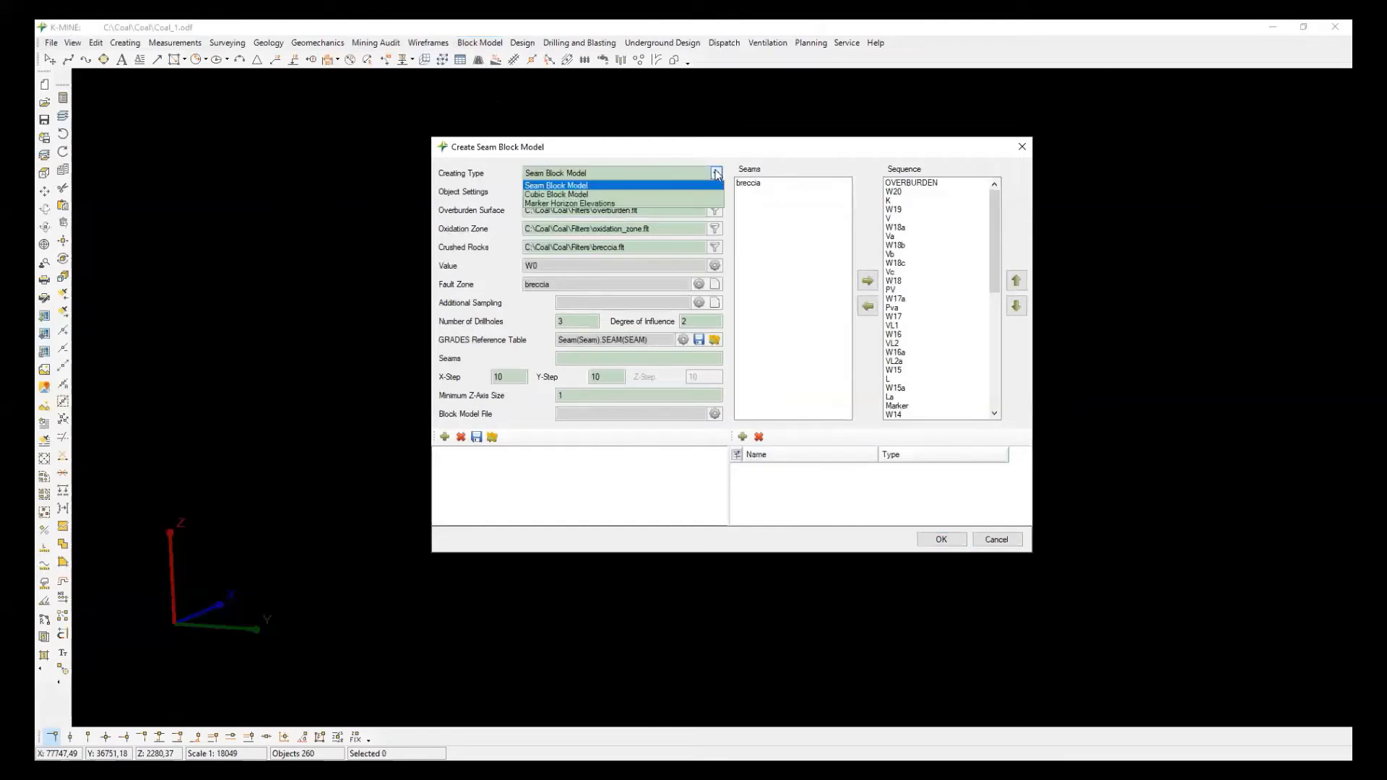
pyautogui.click(712, 194)
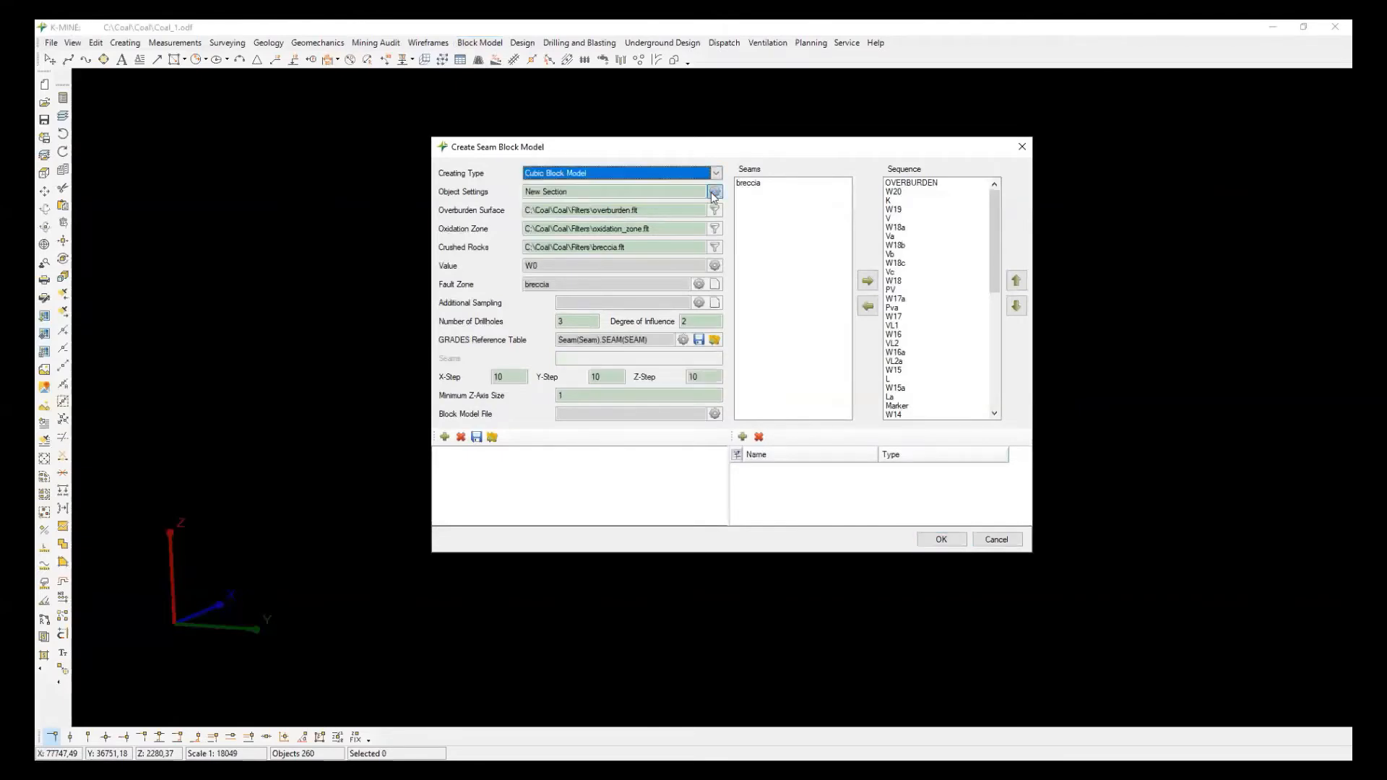
# Add two properties named 1 and 2, set the type of property 2 to Int16, and confirm the block model settings.
pyautogui.click(742, 437)
pyautogui.click(742, 436)
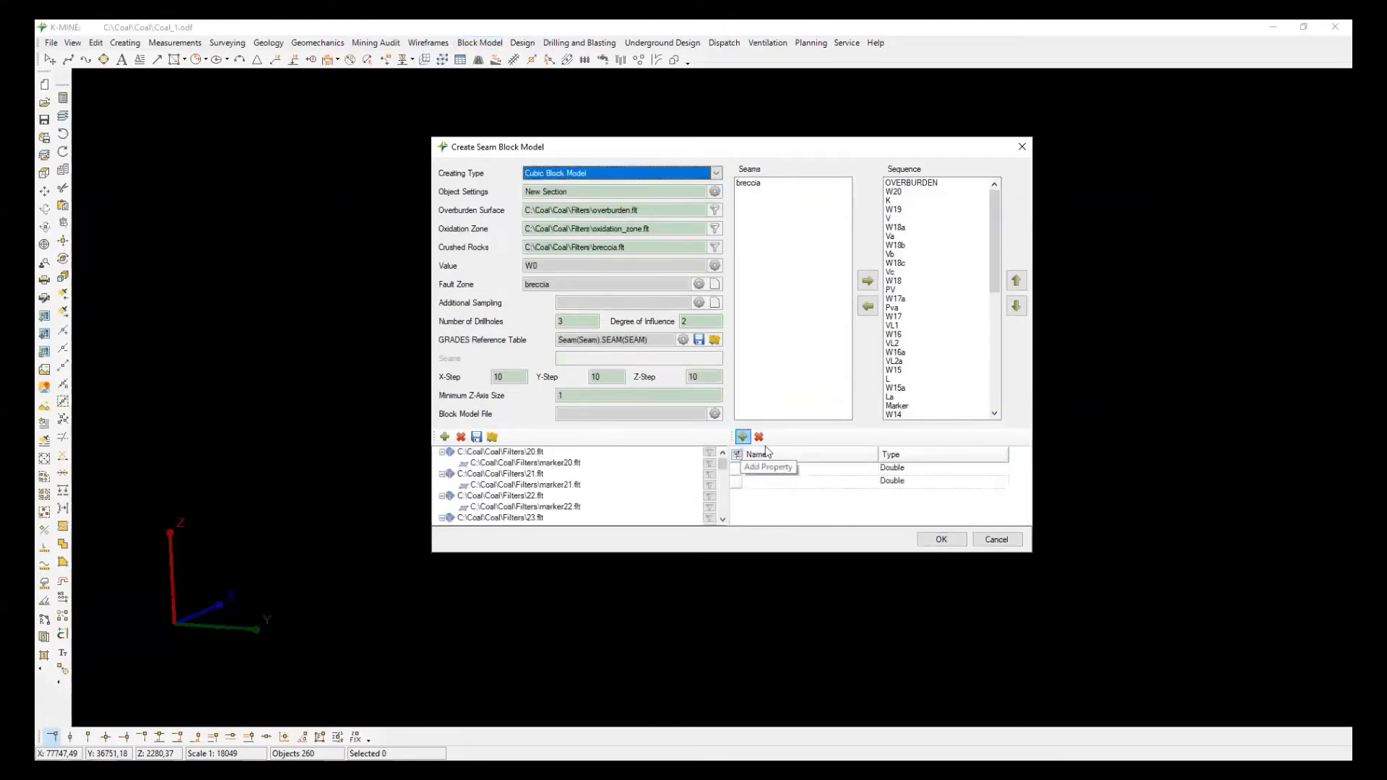
pyautogui.click(777, 471)
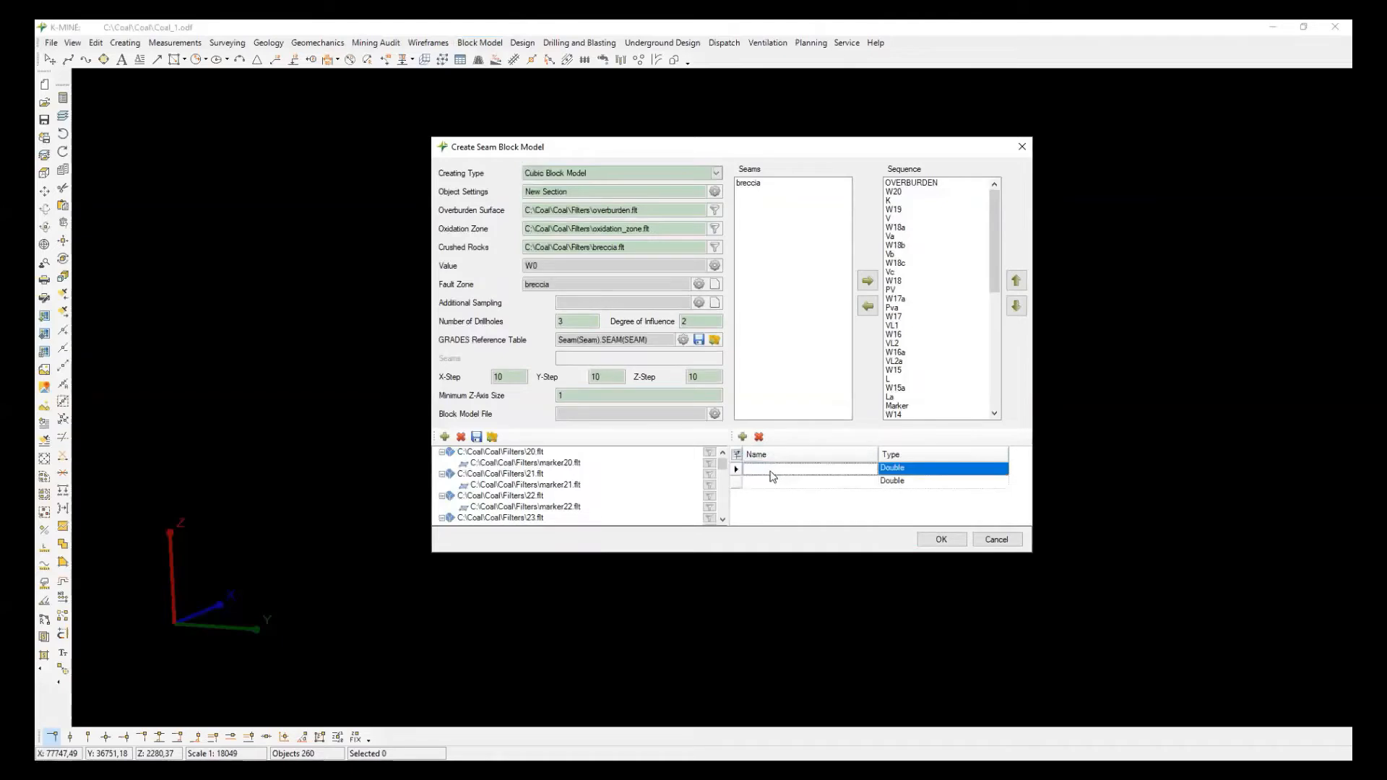
pyautogui.write('1')
pyautogui.click(772, 484)
pyautogui.write('2')
pyautogui.click(906, 482)
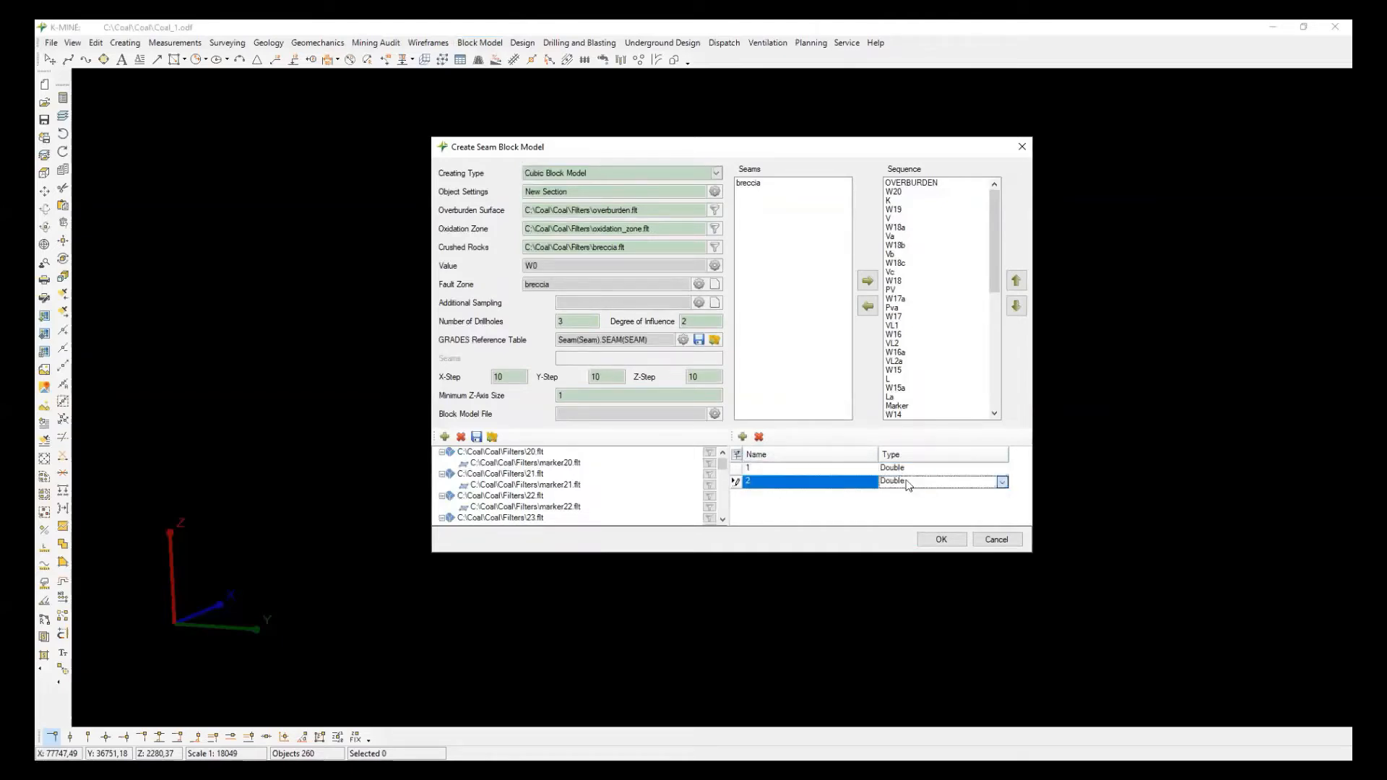
pyautogui.click(909, 483)
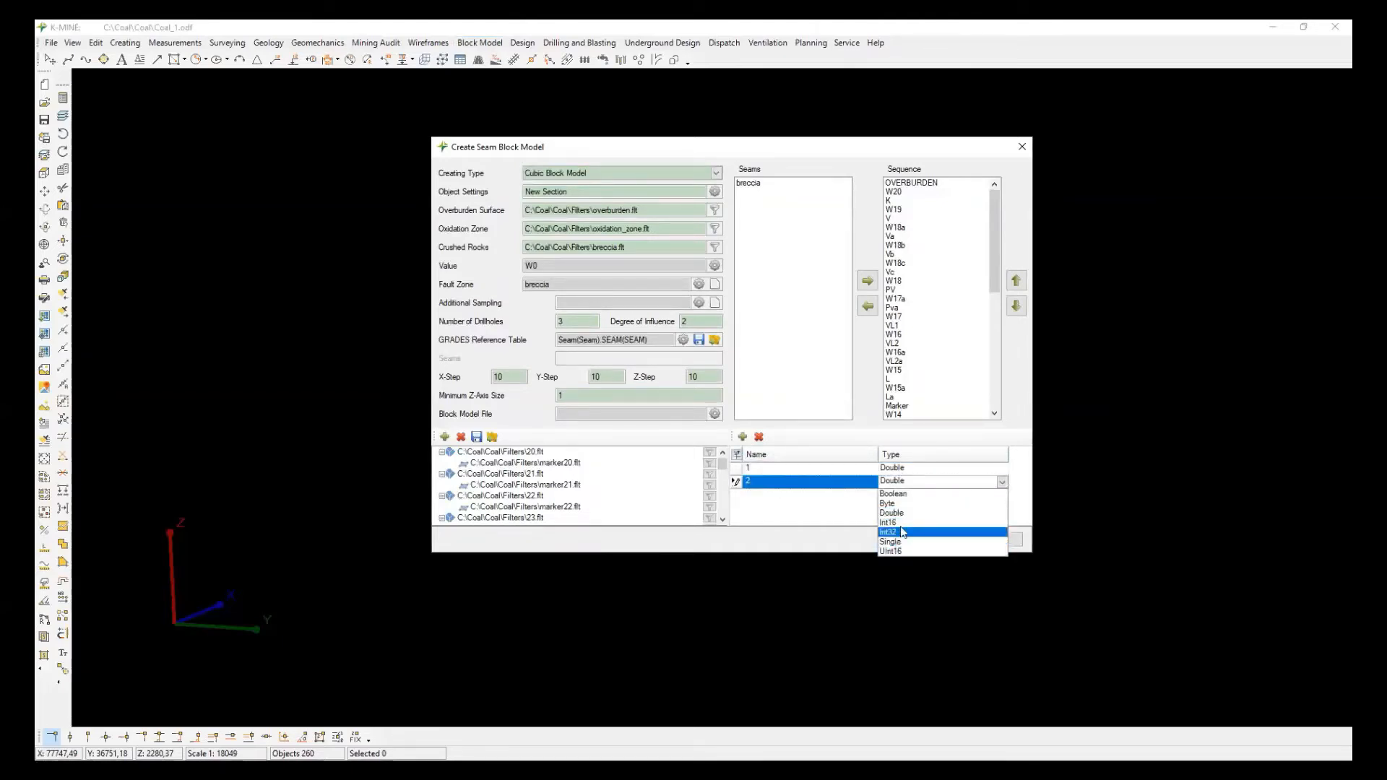
pyautogui.click(904, 522)
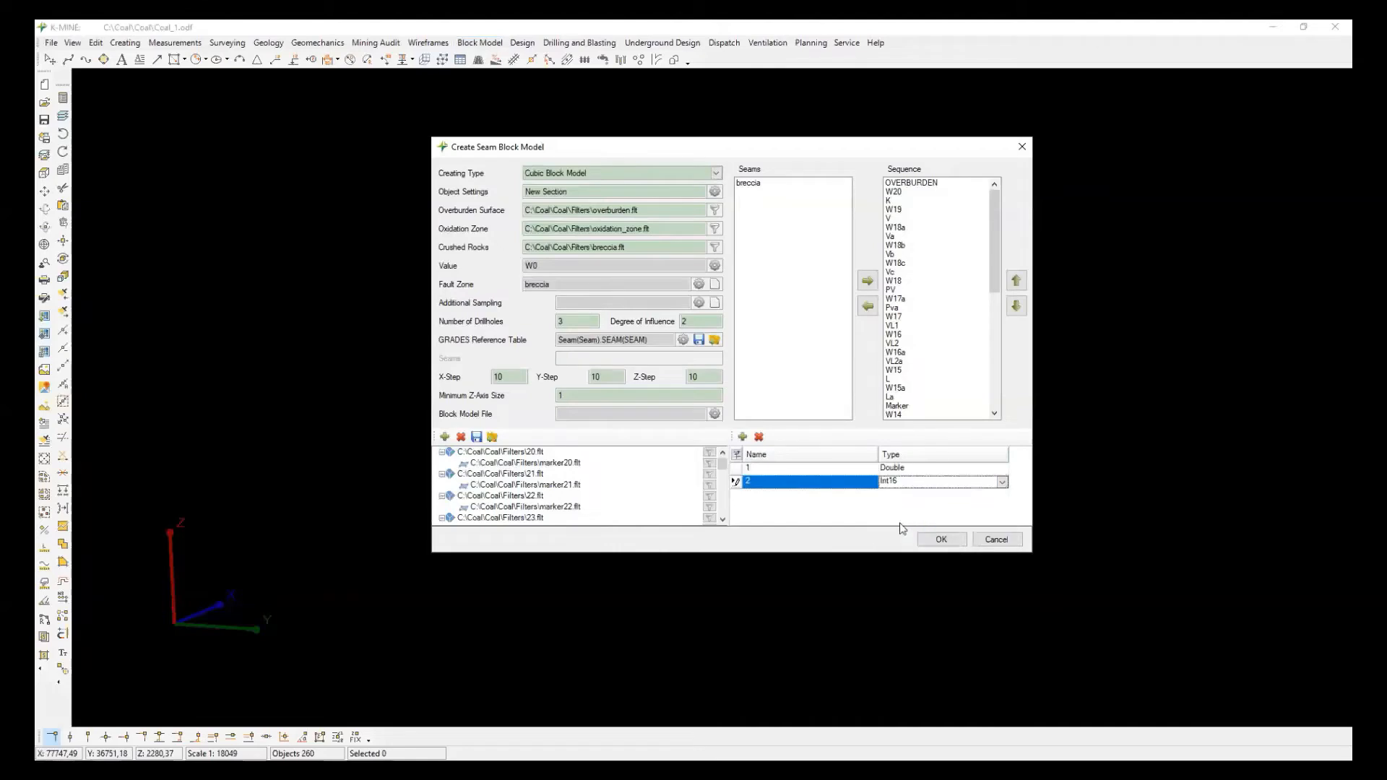
pyautogui.click(942, 541)
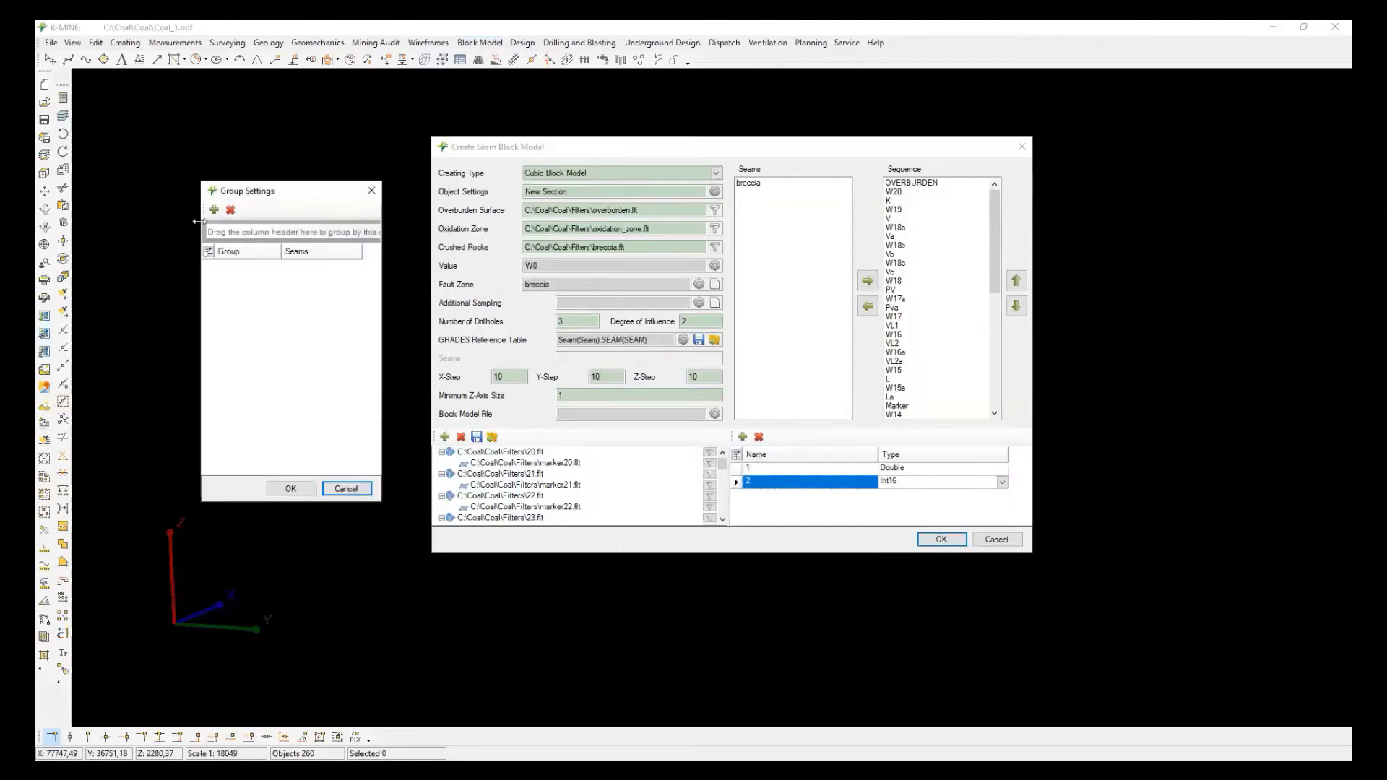
# Add four empty rows to the group settings and define group K with seam K in the first row.
pyautogui.click(214, 210)
pyautogui.click(279, 267)
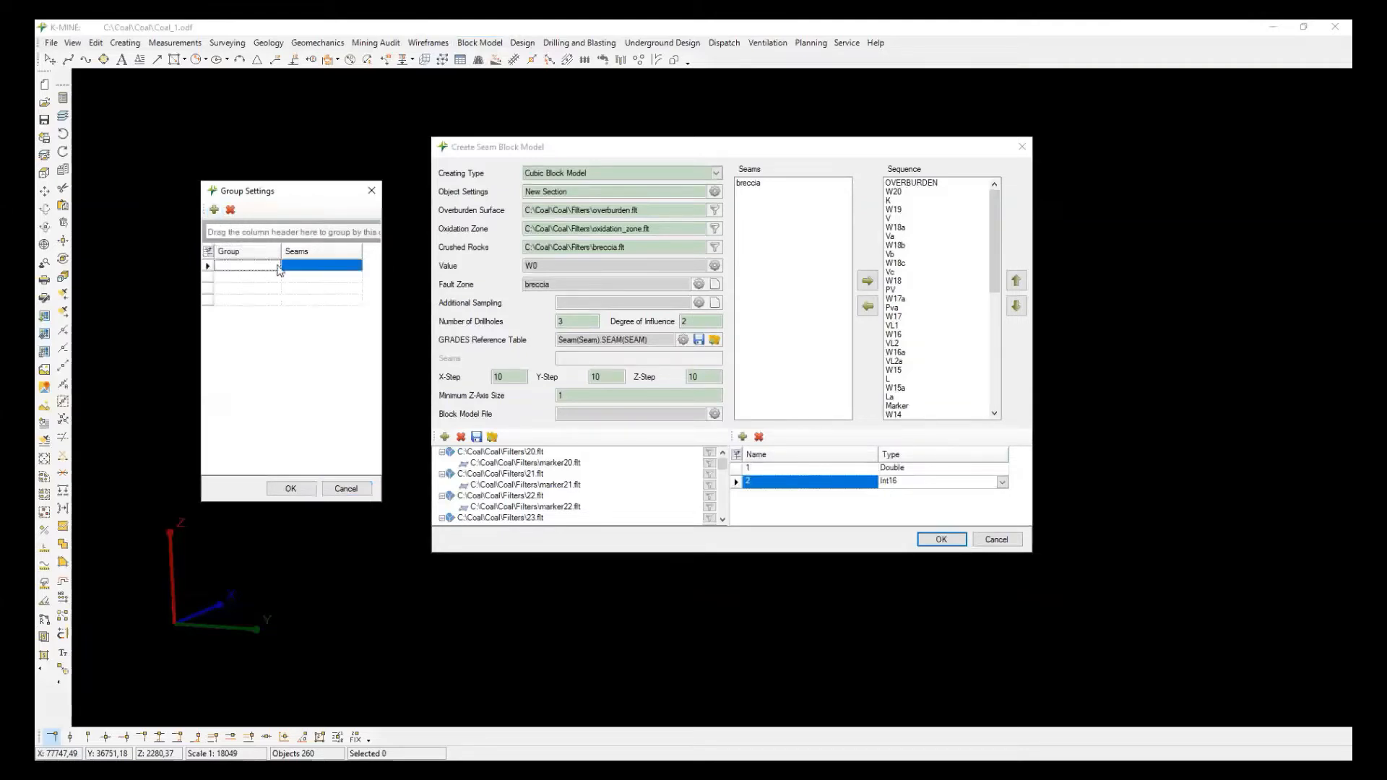
pyautogui.click(259, 266)
pyautogui.click(352, 266)
pyautogui.click(356, 266)
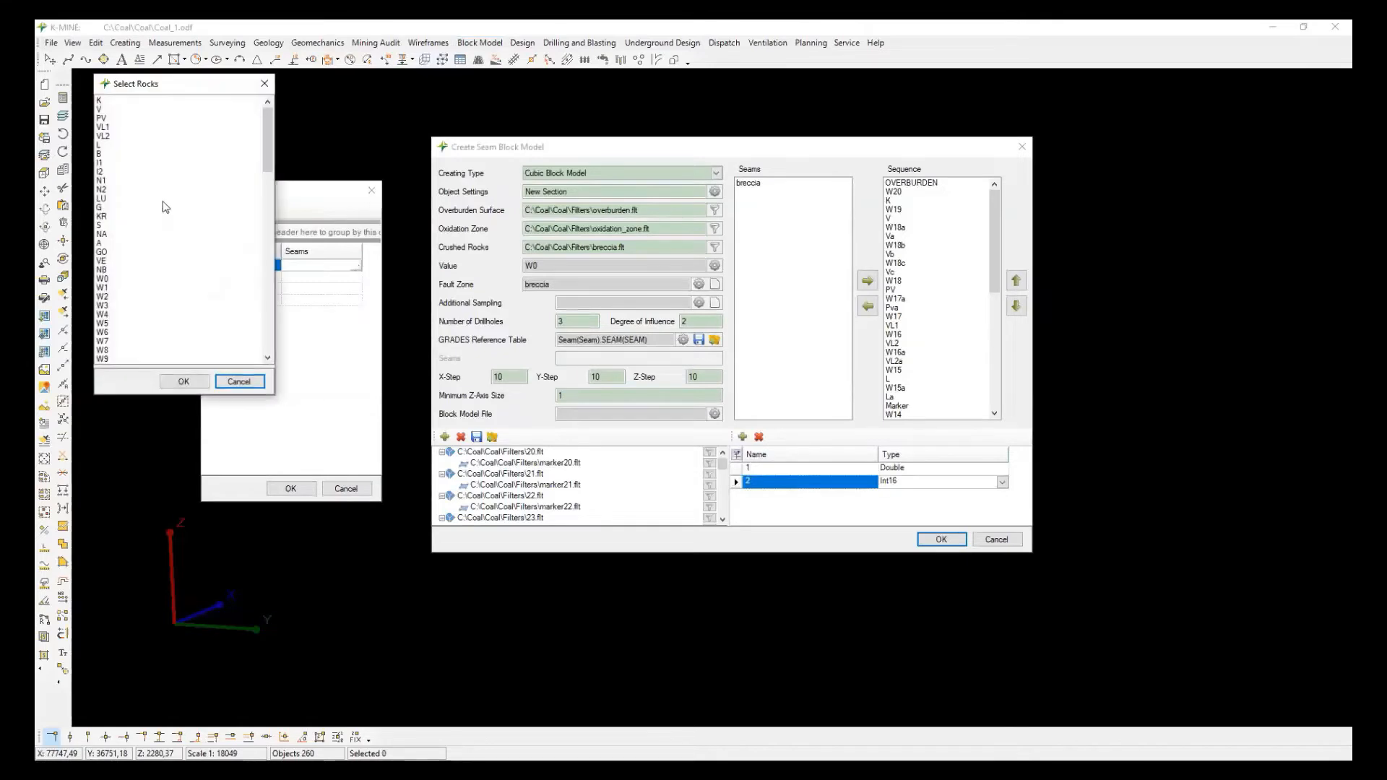
pyautogui.click(113, 102)
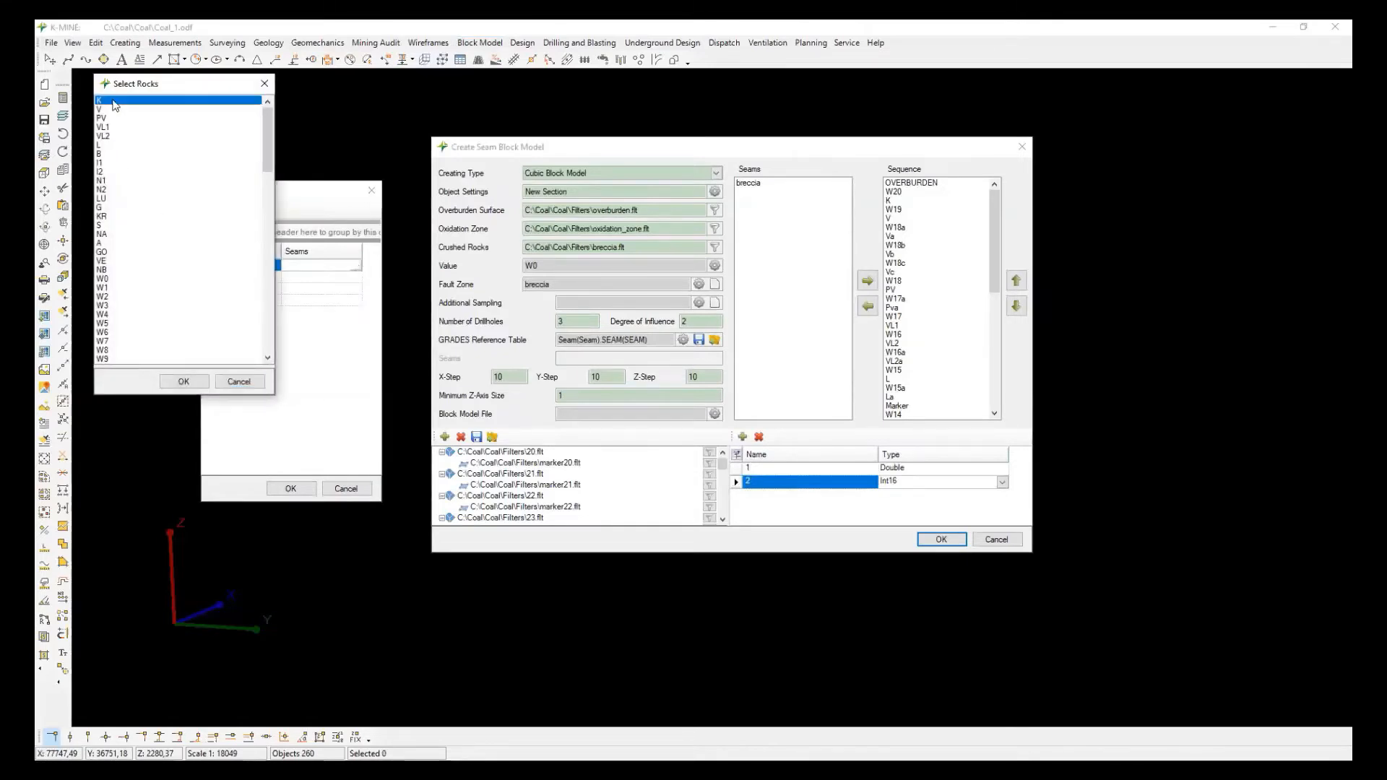
pyautogui.click(185, 383)
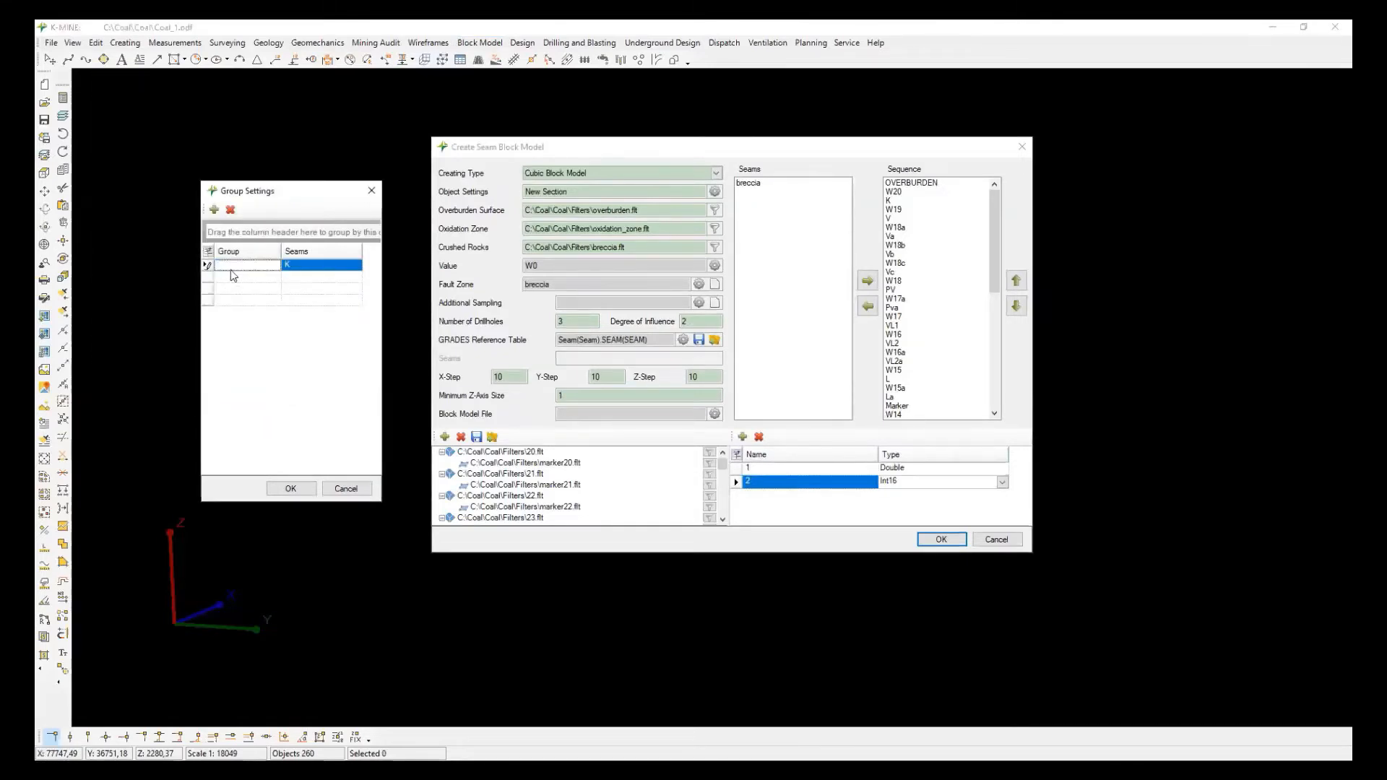
pyautogui.click(231, 270)
pyautogui.write('K')
# Assign seam V to the second group row and name the group V.
pyautogui.click(255, 279)
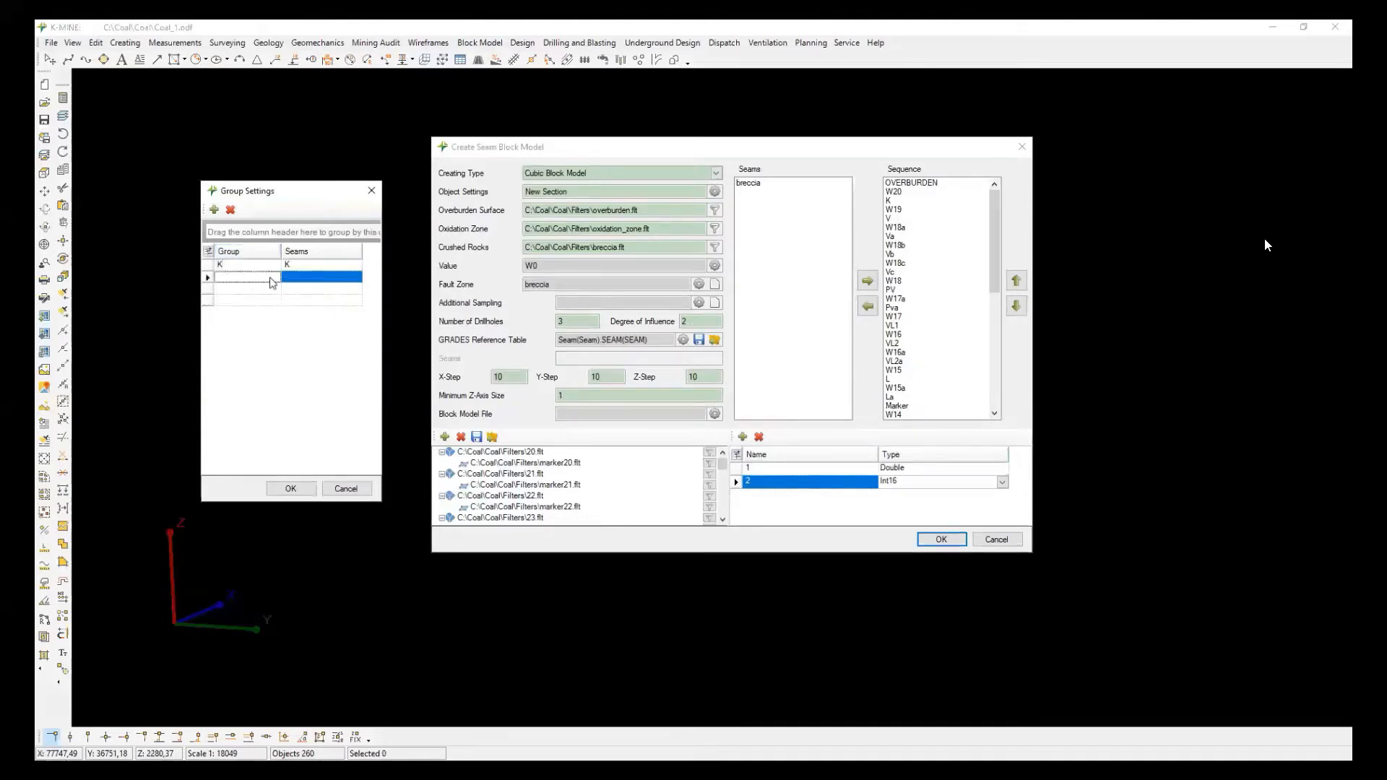
pyautogui.click(289, 283)
pyautogui.click(355, 277)
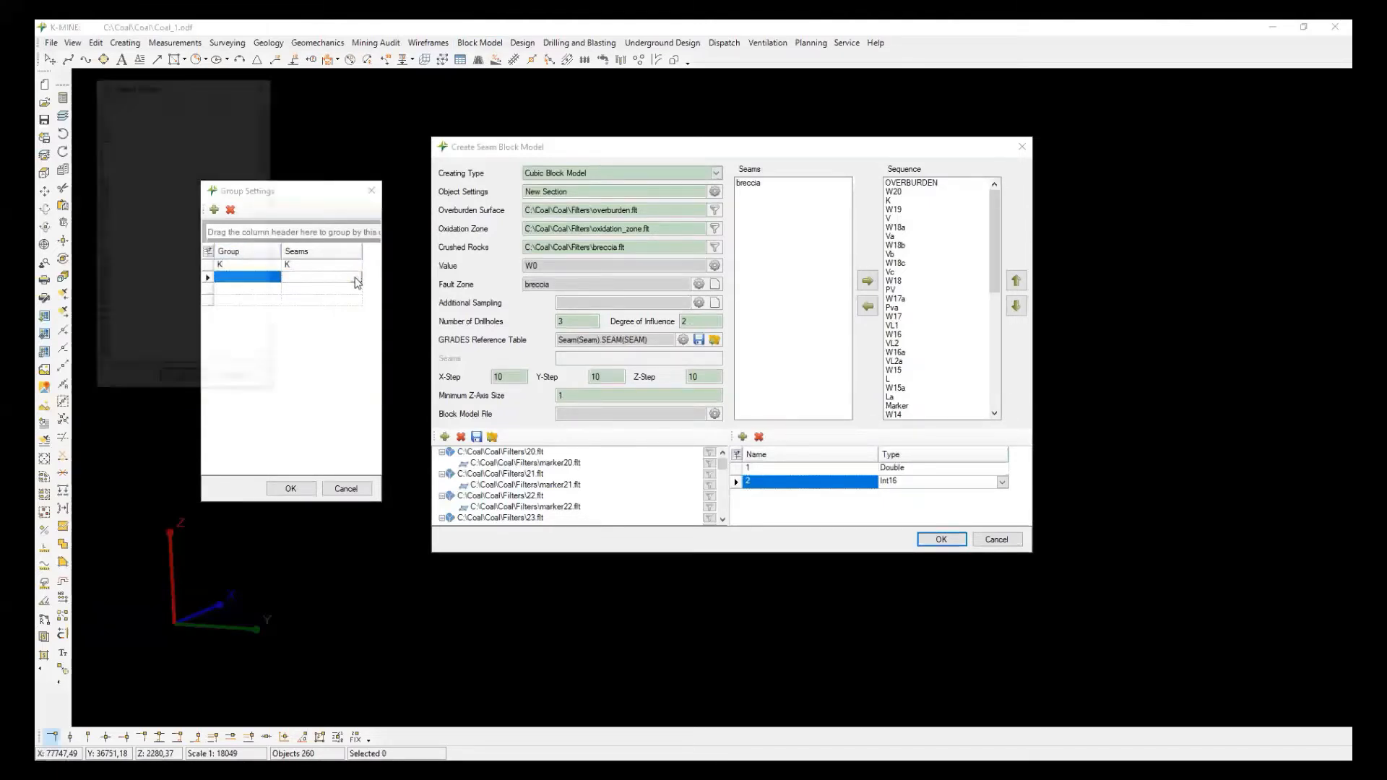
pyautogui.click(145, 110)
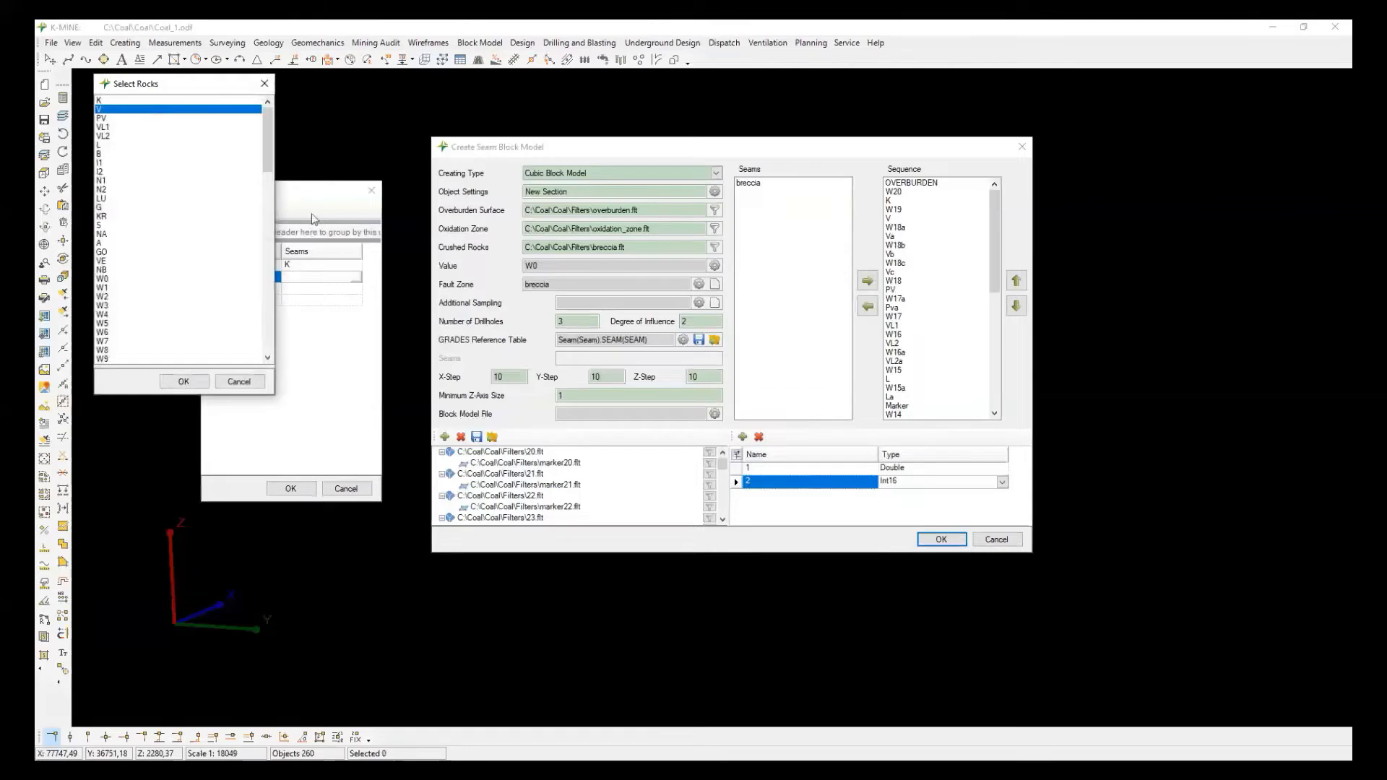
pyautogui.click(184, 381)
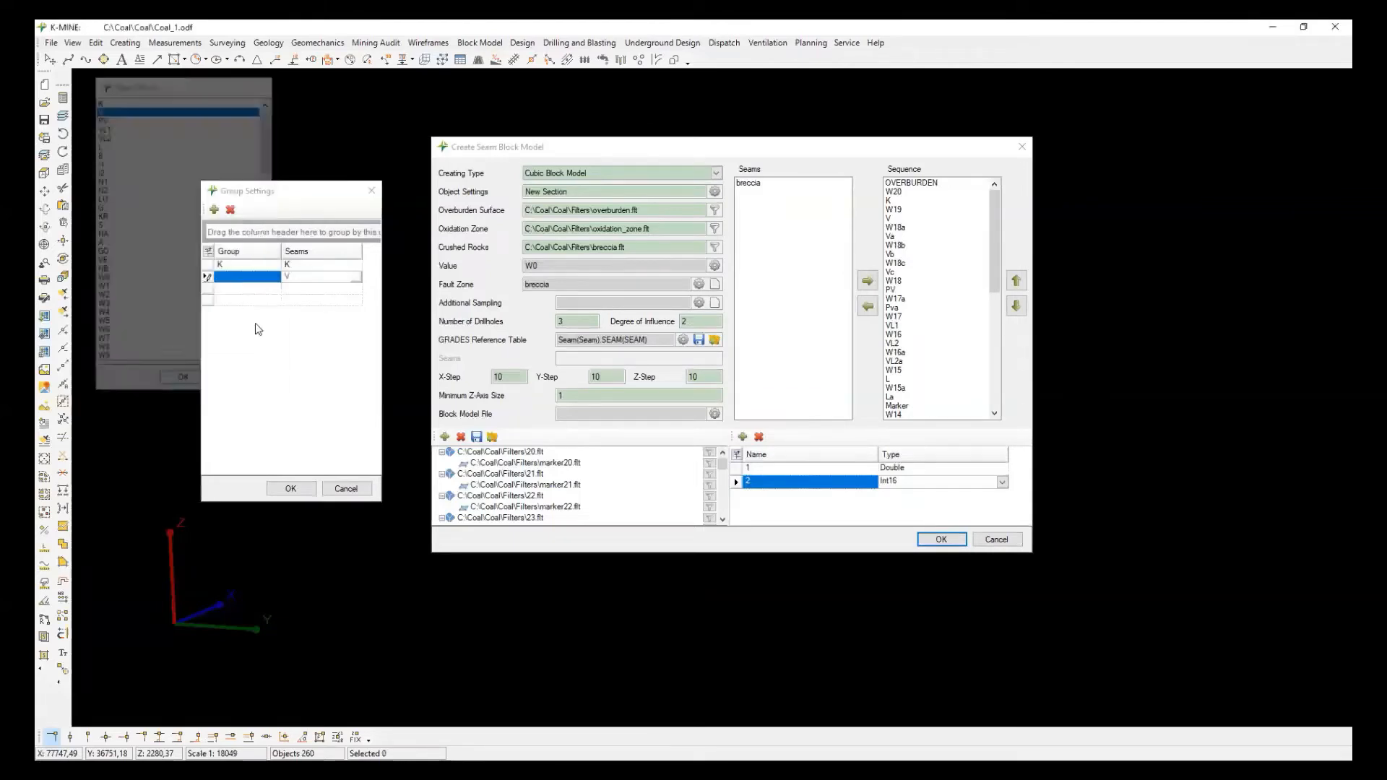
pyautogui.click(259, 283)
pyautogui.write('V')
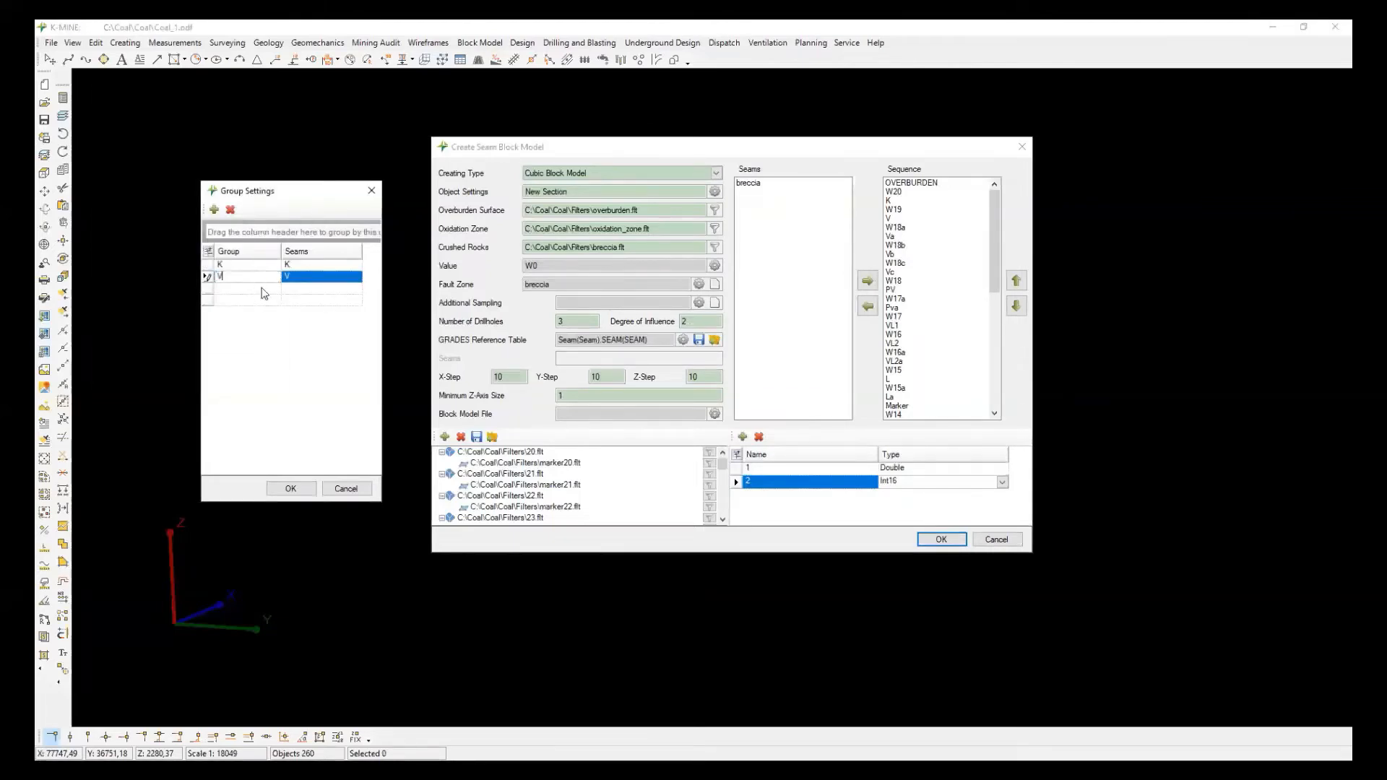
# Assign seams VL1 and VL2 to the third group row and name the group VL.
pyautogui.click(352, 290)
pyautogui.click(355, 289)
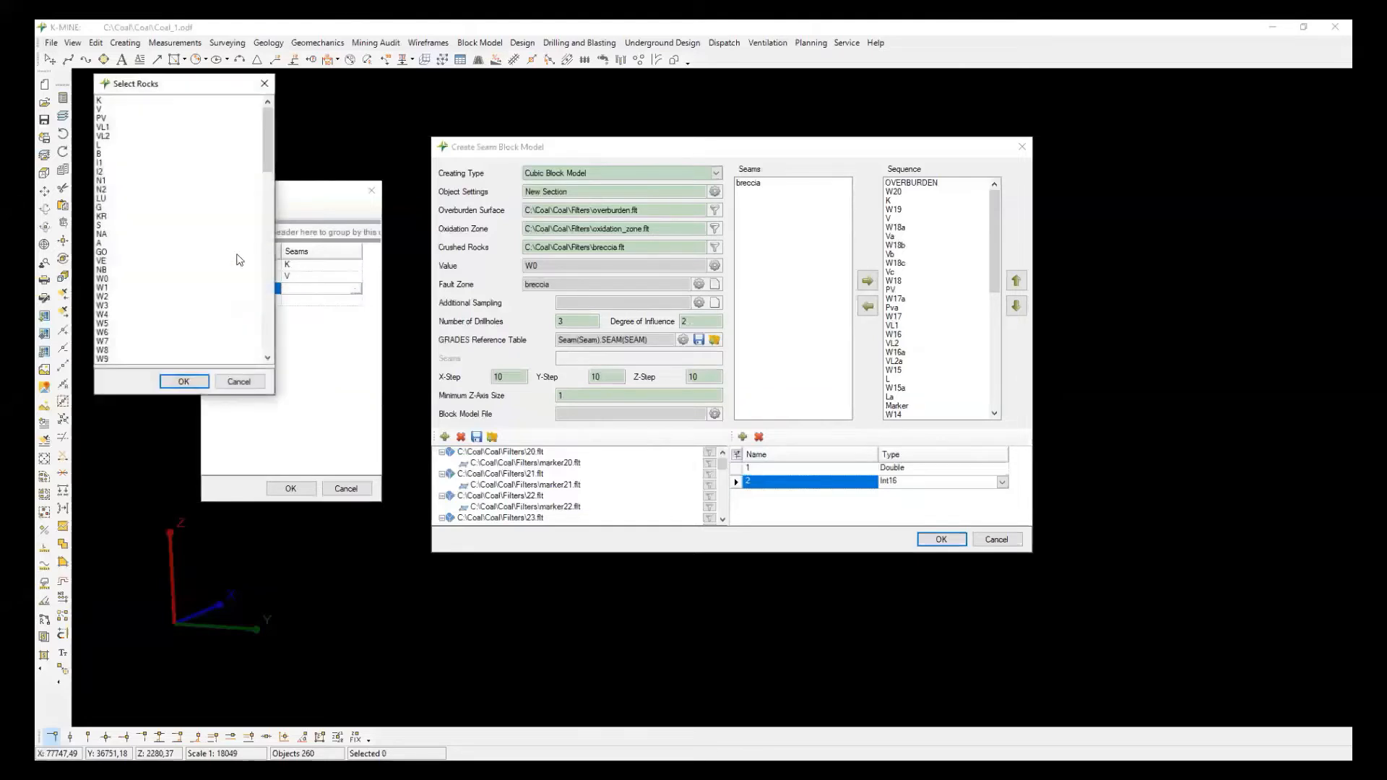
pyautogui.click(110, 128)
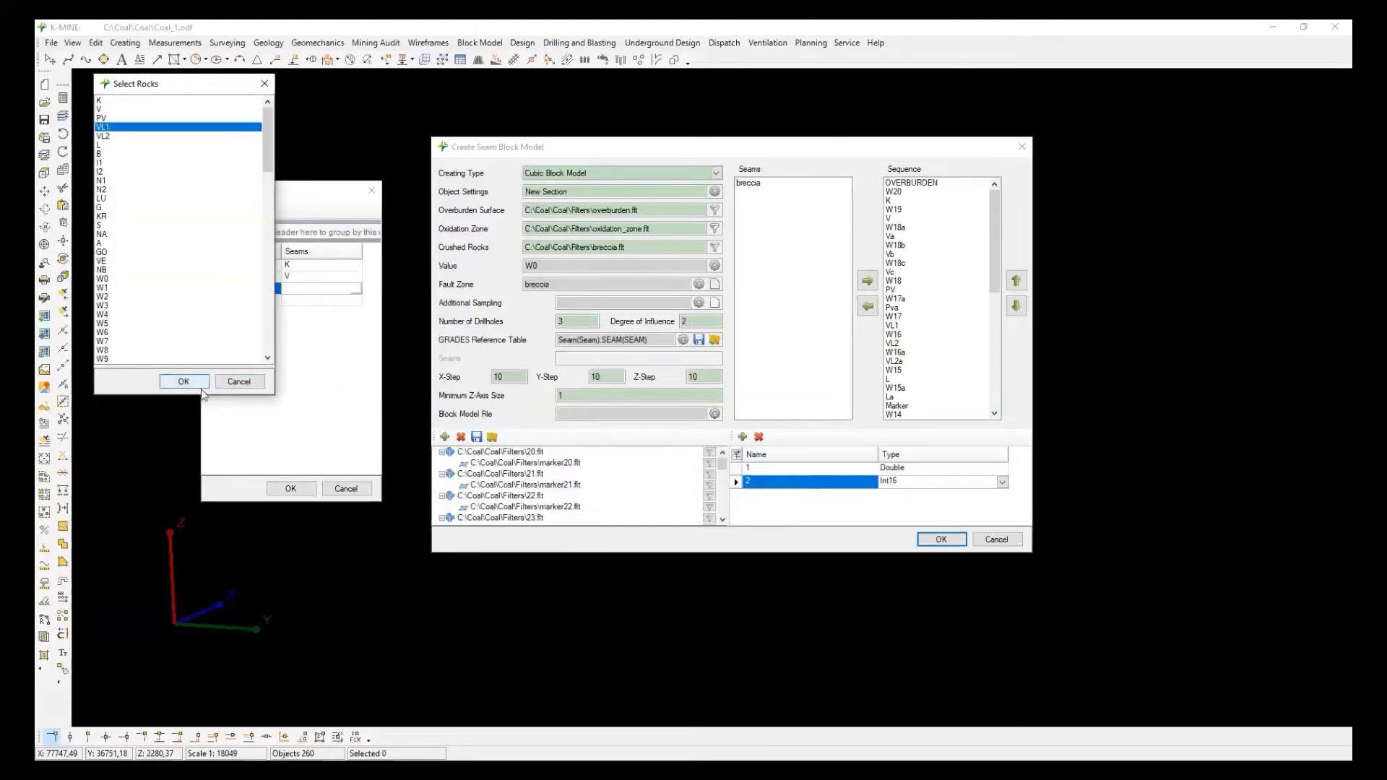
pyautogui.keyDown('ctrl'); pyautogui.click(112, 137); pyautogui.keyUp('ctrl')
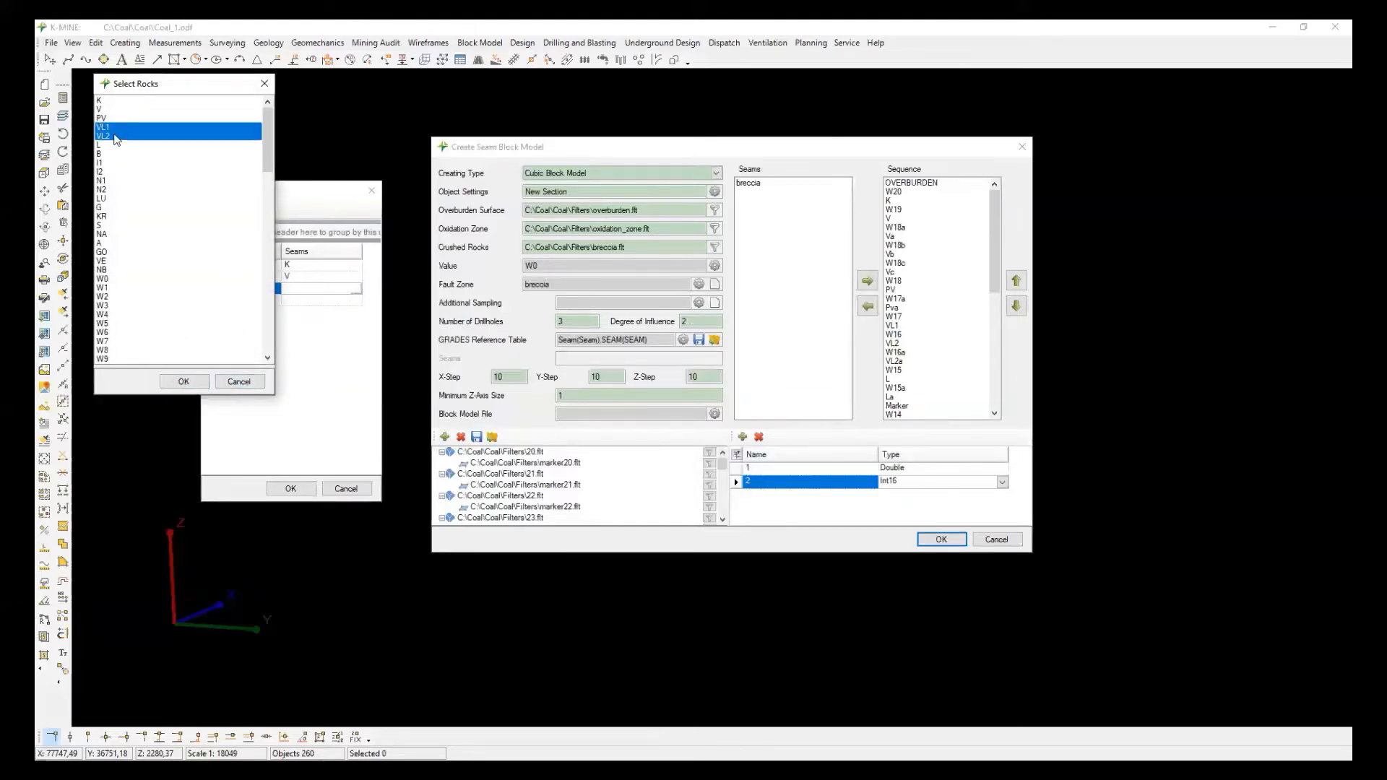
pyautogui.click(183, 382)
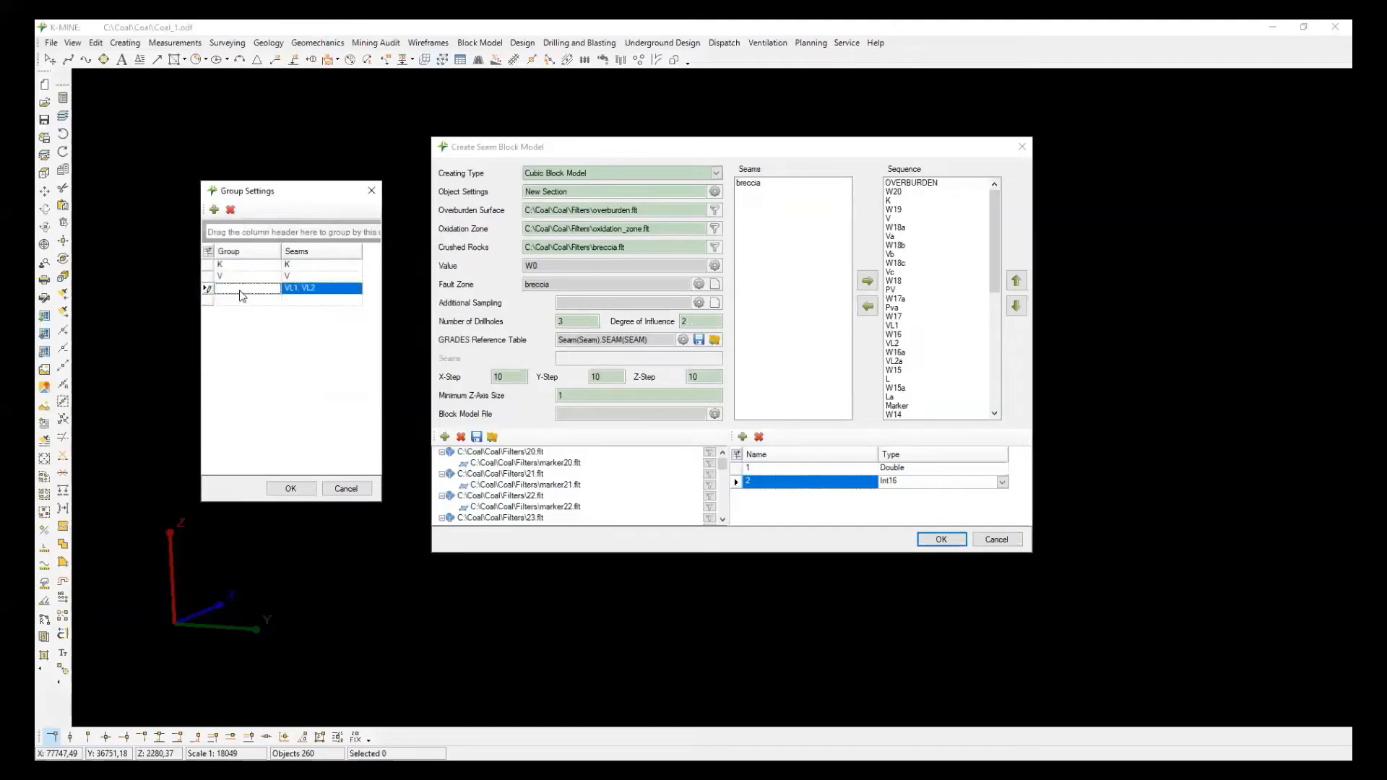
pyautogui.write('VL')
pyautogui.click(248, 301)
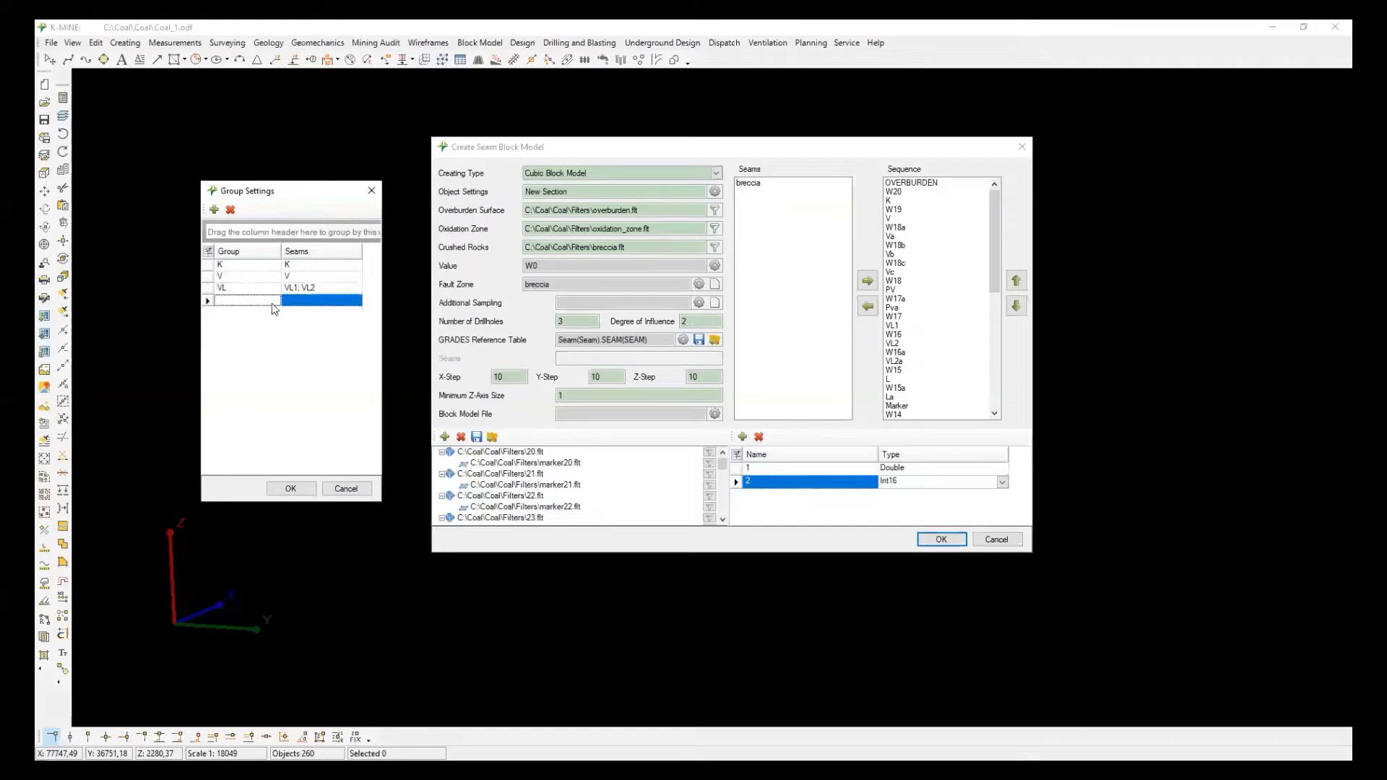
# Assign seams I1 and I2 to the fourth group row, name the group I, and confirm the settings to create the cubic block model.
pyautogui.click(355, 300)
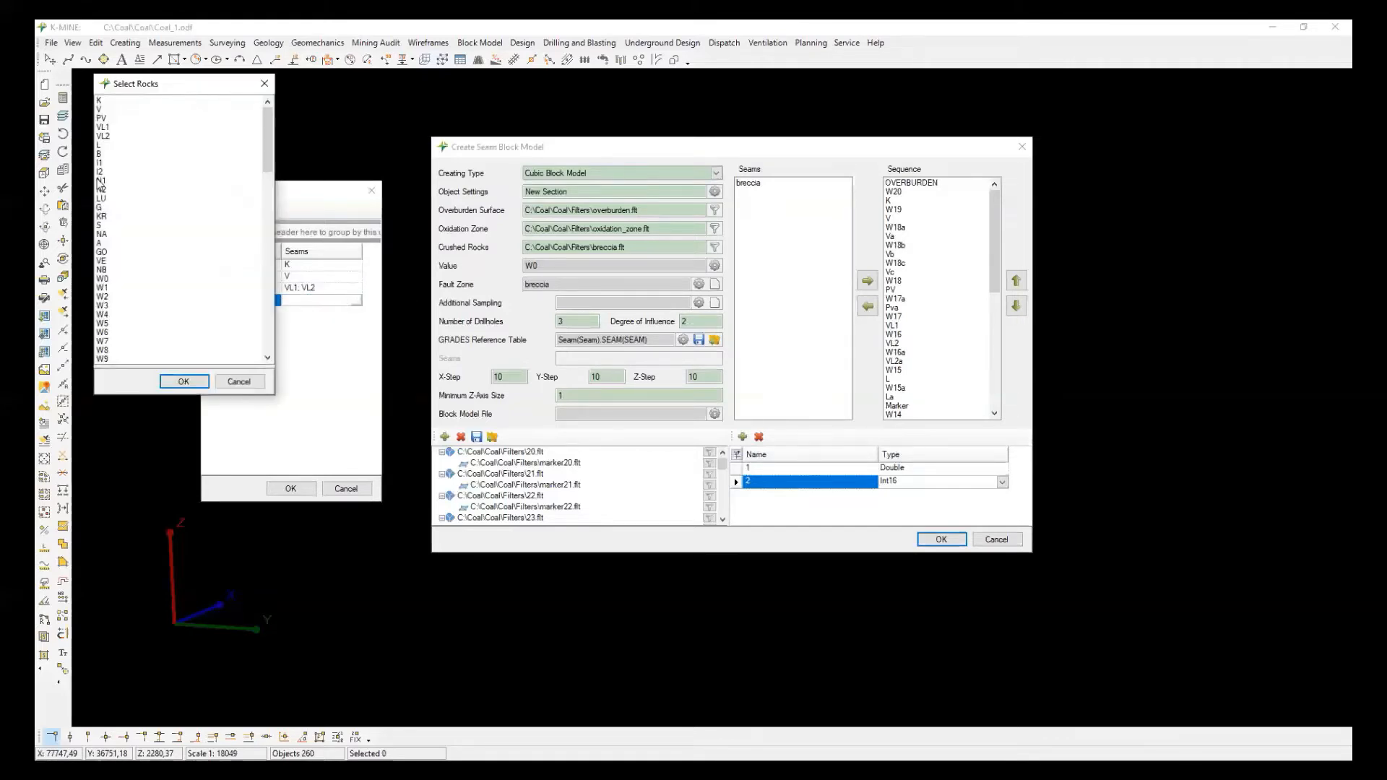
pyautogui.click(110, 146)
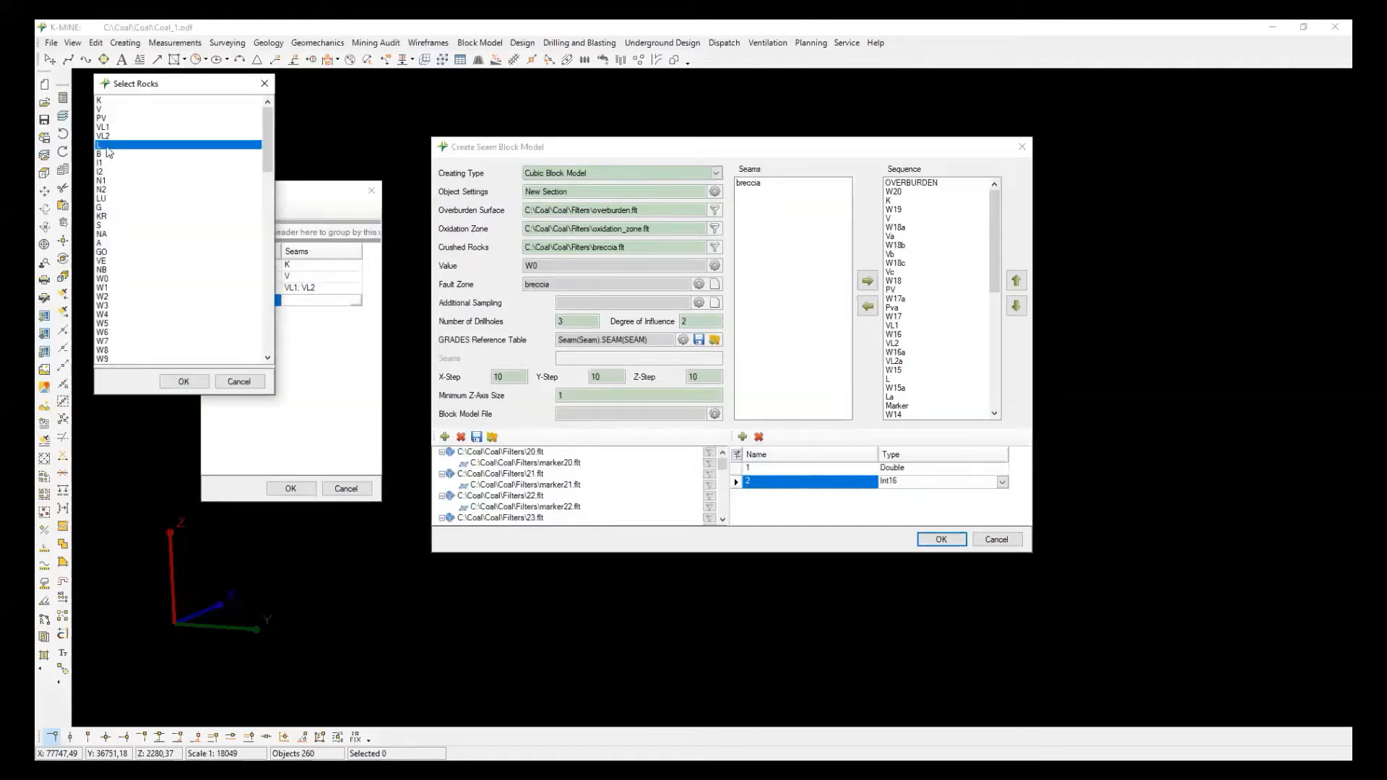
pyautogui.click(109, 163)
pyautogui.keyDown('ctrl'); pyautogui.click(110, 172); pyautogui.keyUp('ctrl')
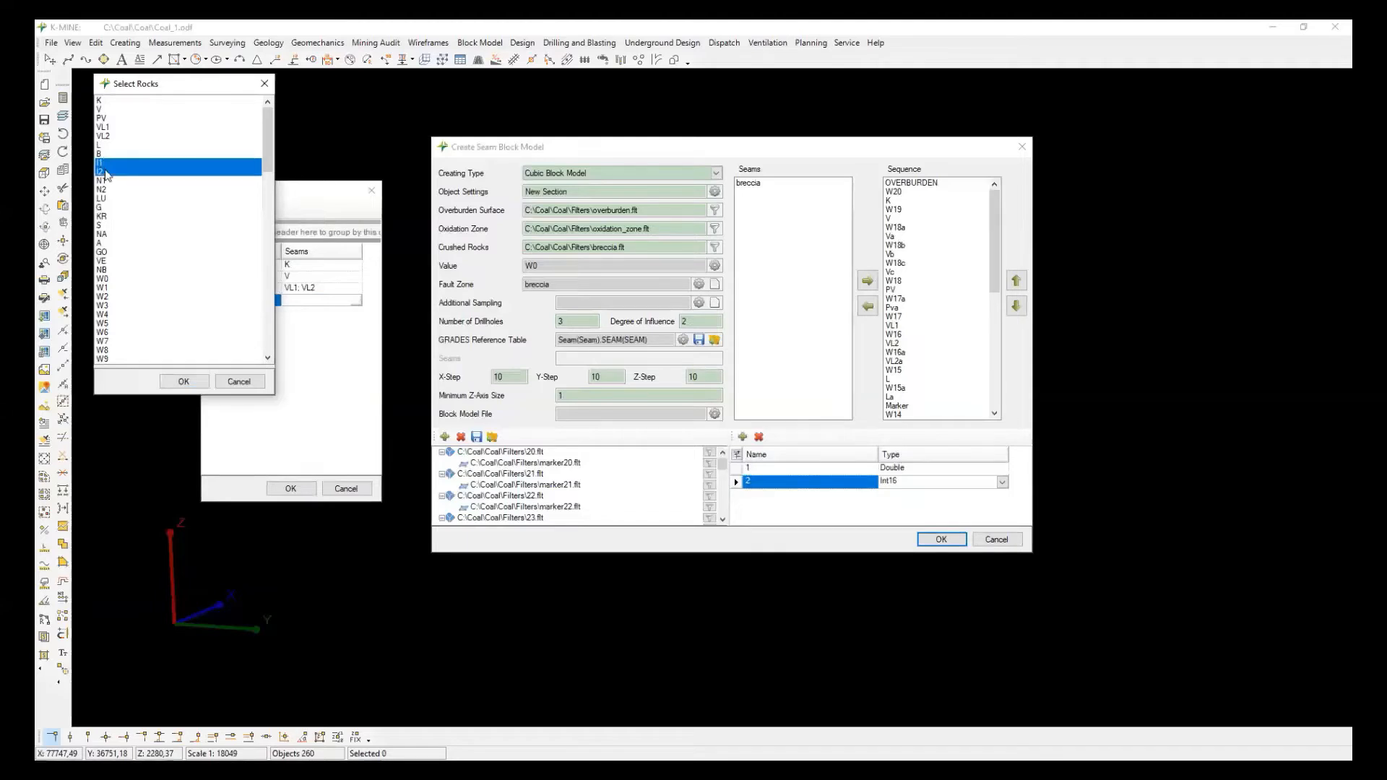
pyautogui.click(181, 380)
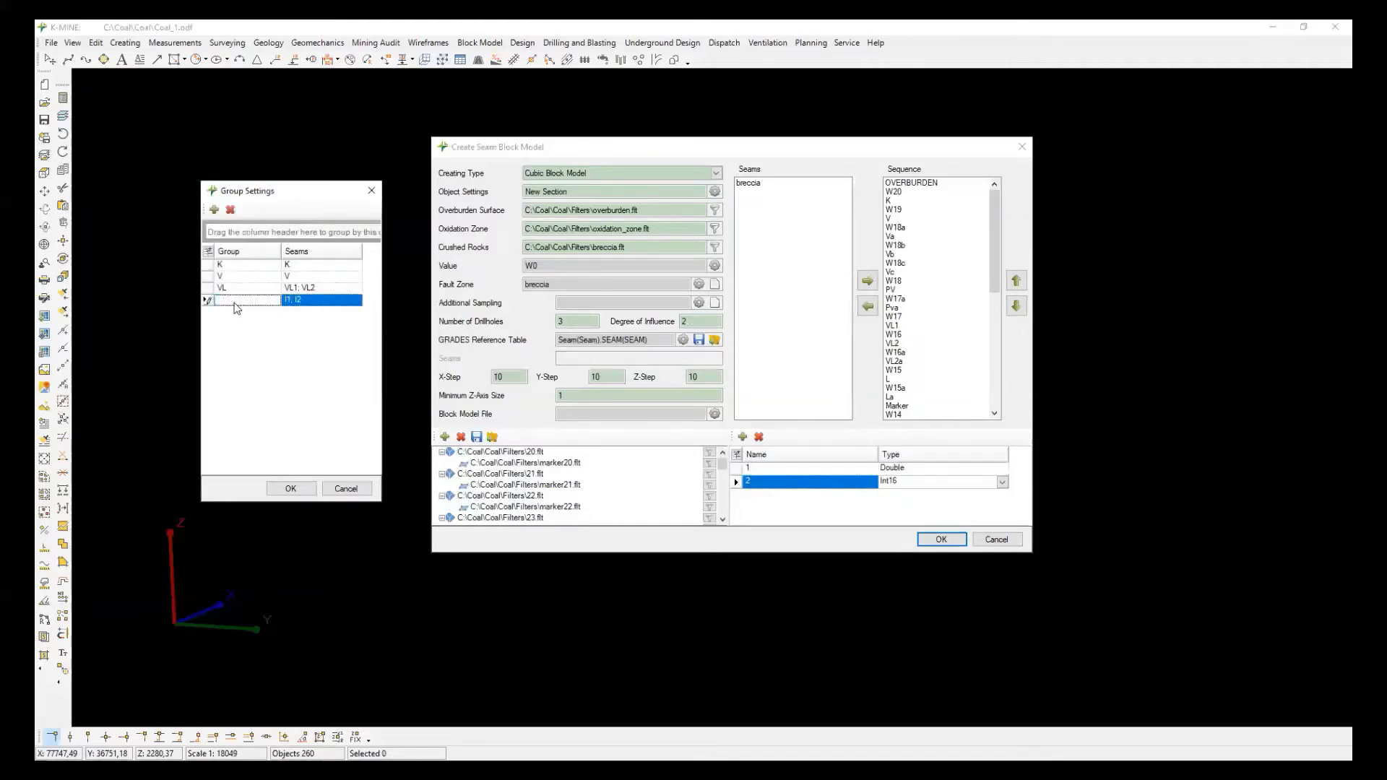
pyautogui.write('I')
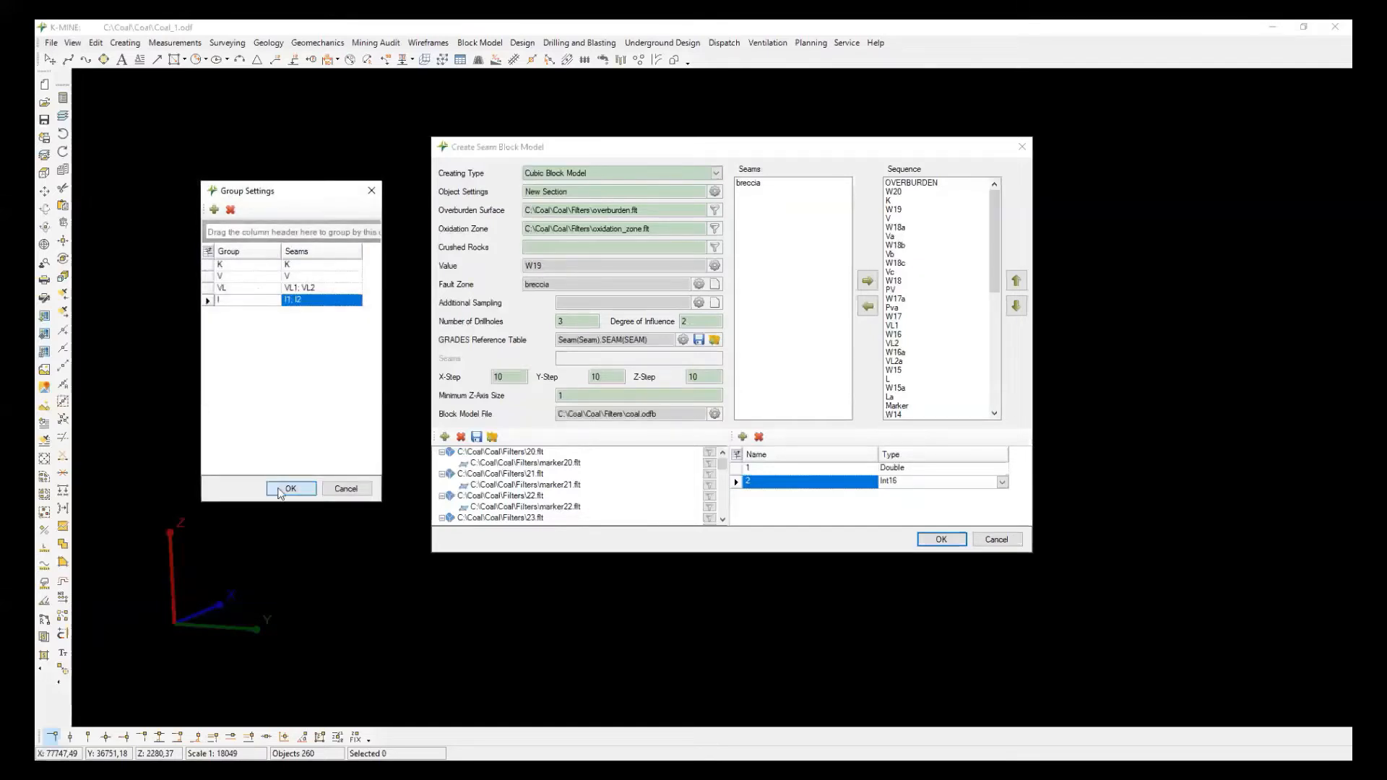
pyautogui.click(288, 488)
pyautogui.press('Return')
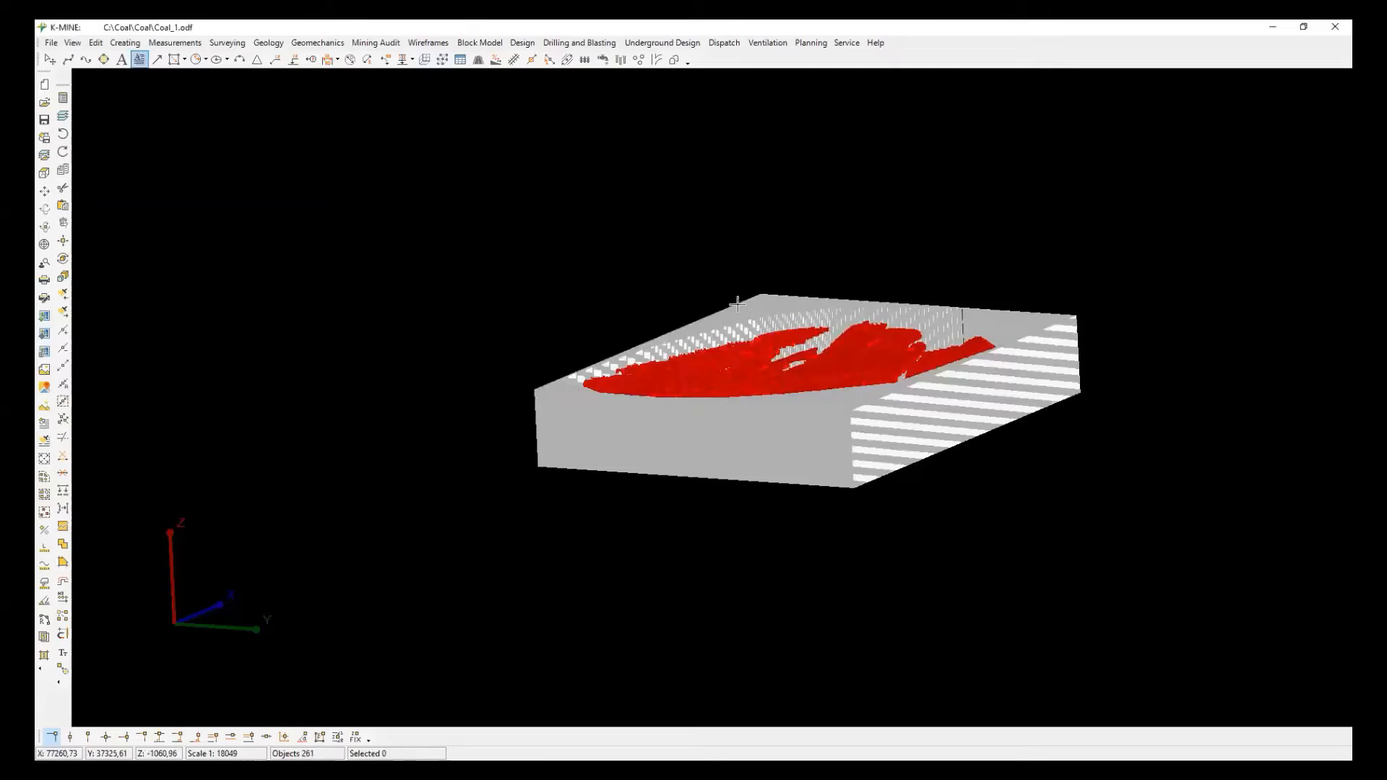
# Examine the cubic block model and its seam blocks up close from several angles.
pyautogui.scroll(2, 834, 363)
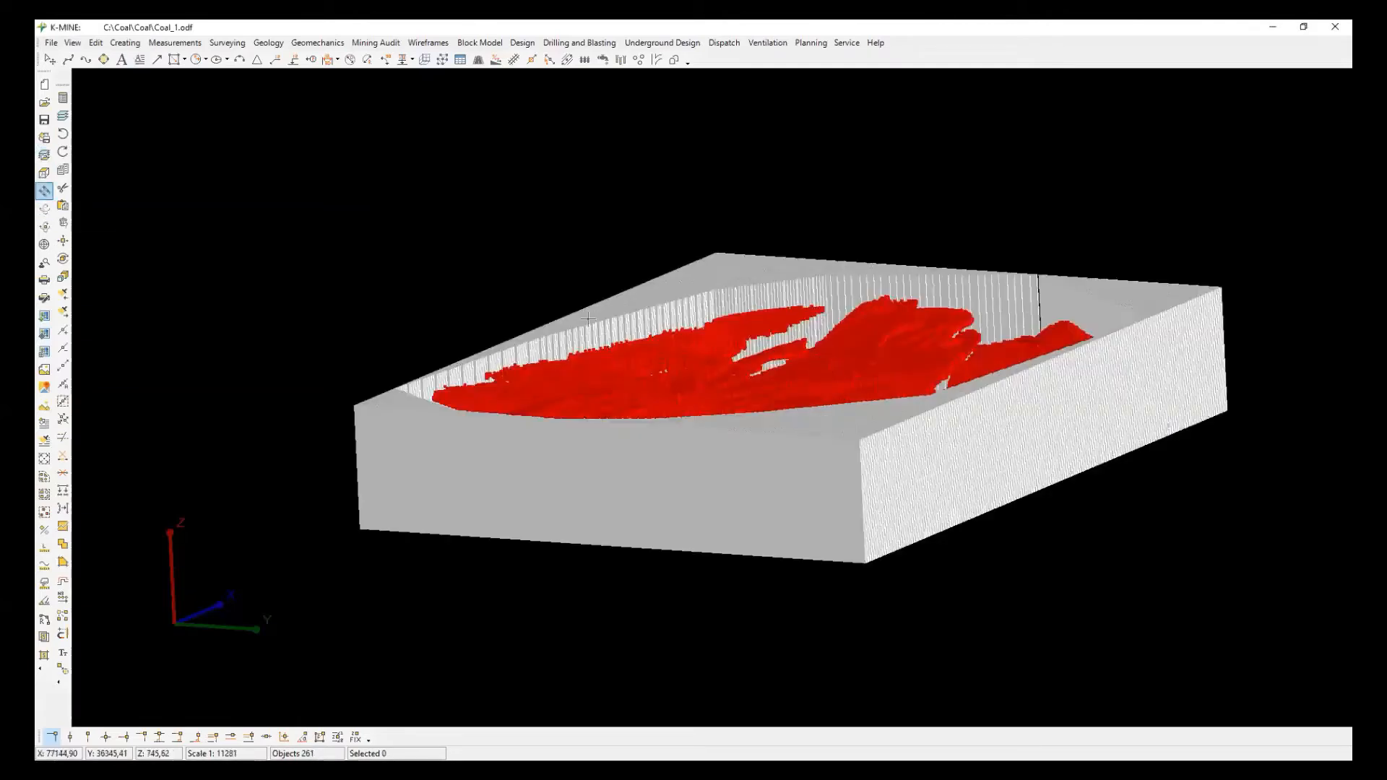
pyautogui.moveTo(628, 350); pyautogui.dragTo(581, 402, button='middle')
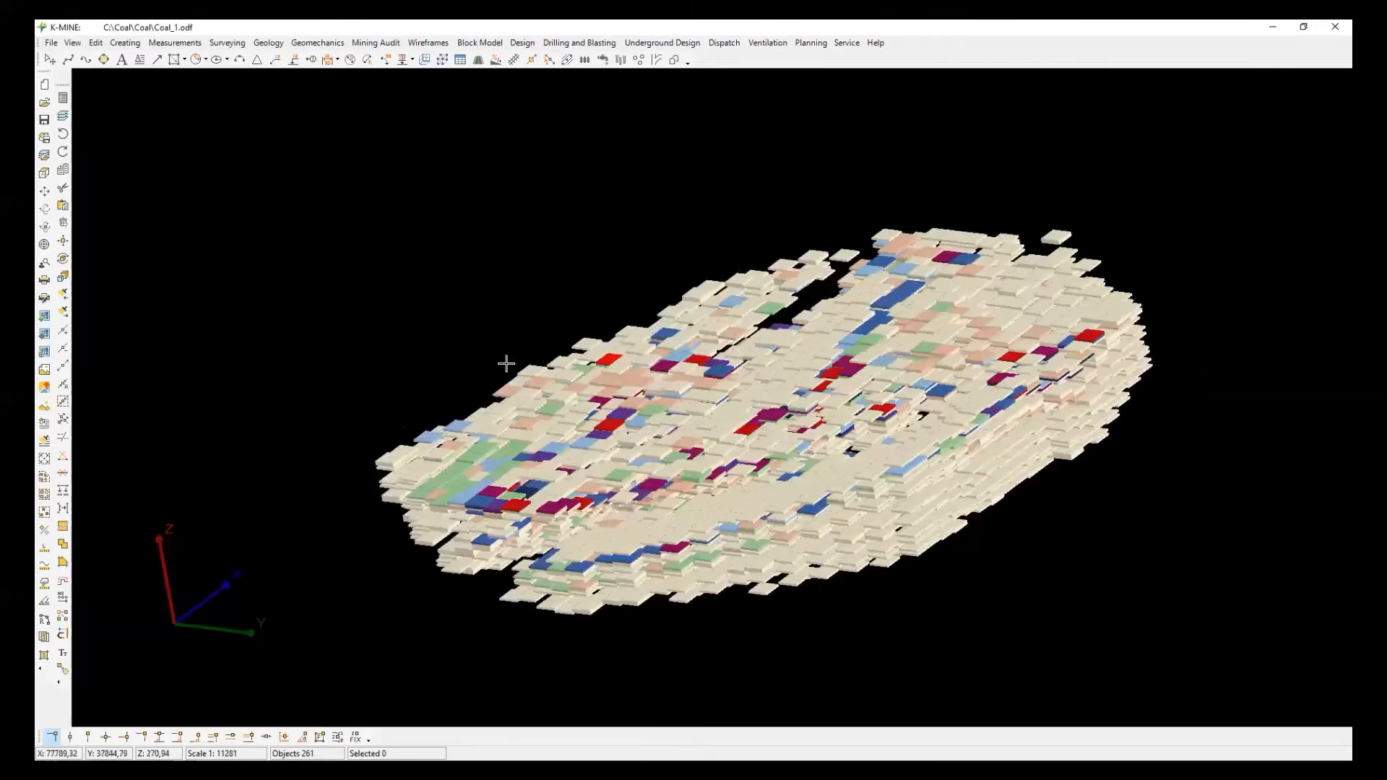
pyautogui.moveTo(505, 363); pyautogui.dragTo(719, 378, button='middle')
pyautogui.scroll(1, 787, 420)
pyautogui.moveTo(790, 420); pyautogui.dragTo(749, 482, button='middle')
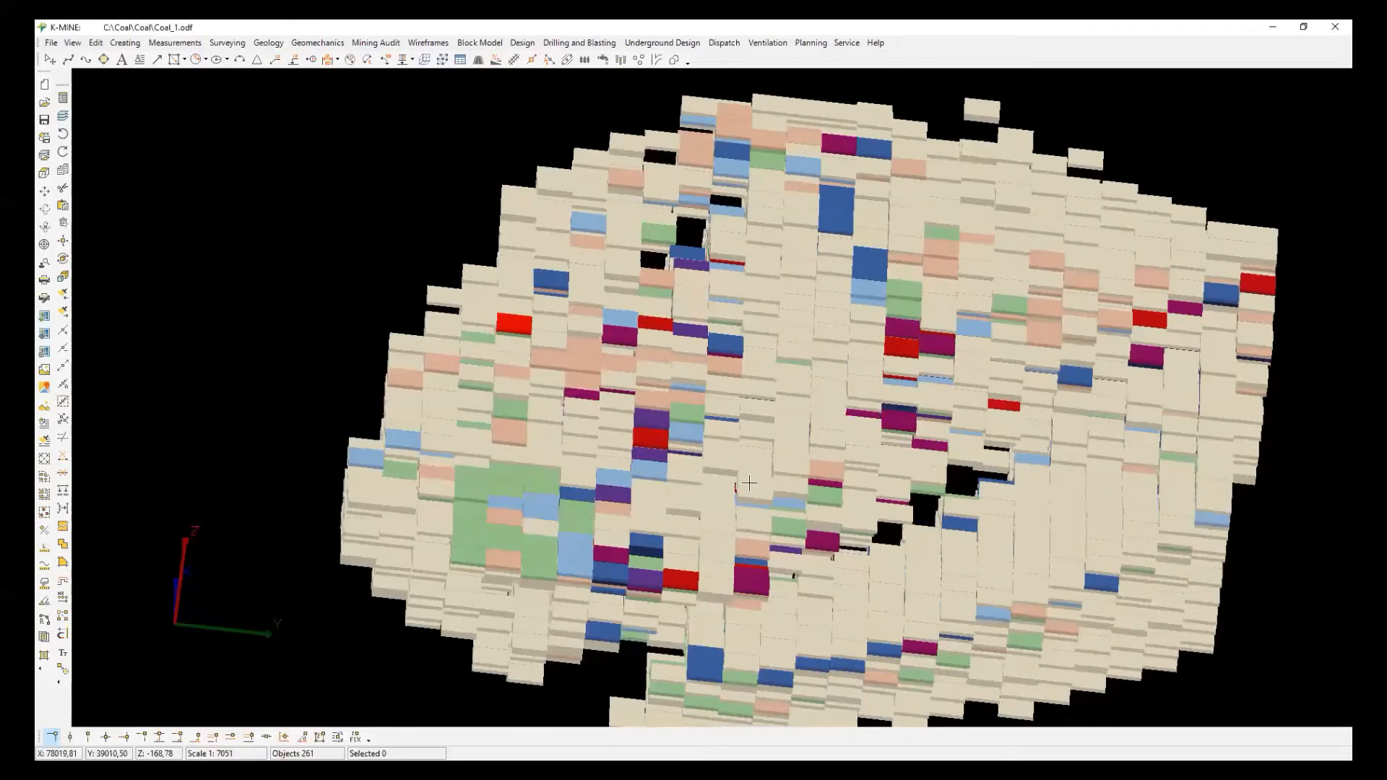
pyautogui.moveTo(1359, 4)
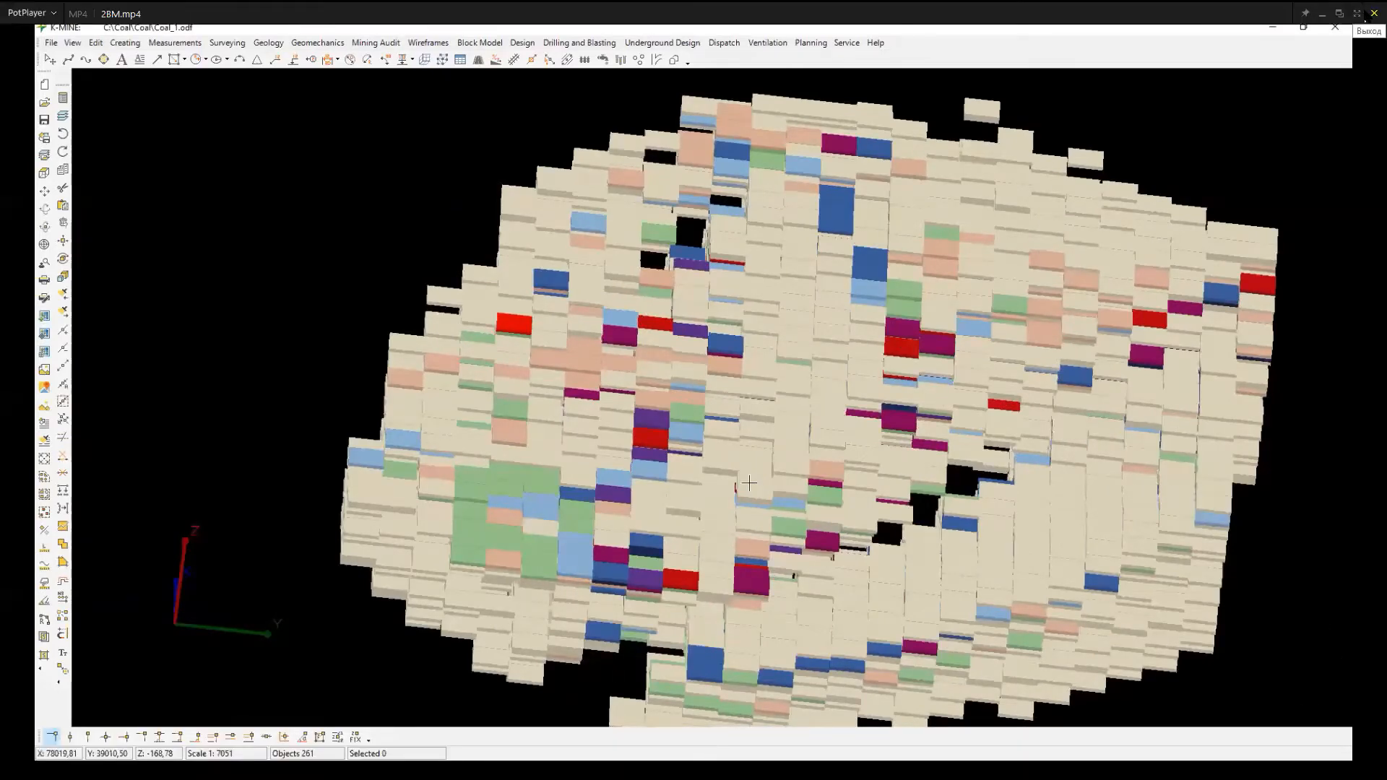
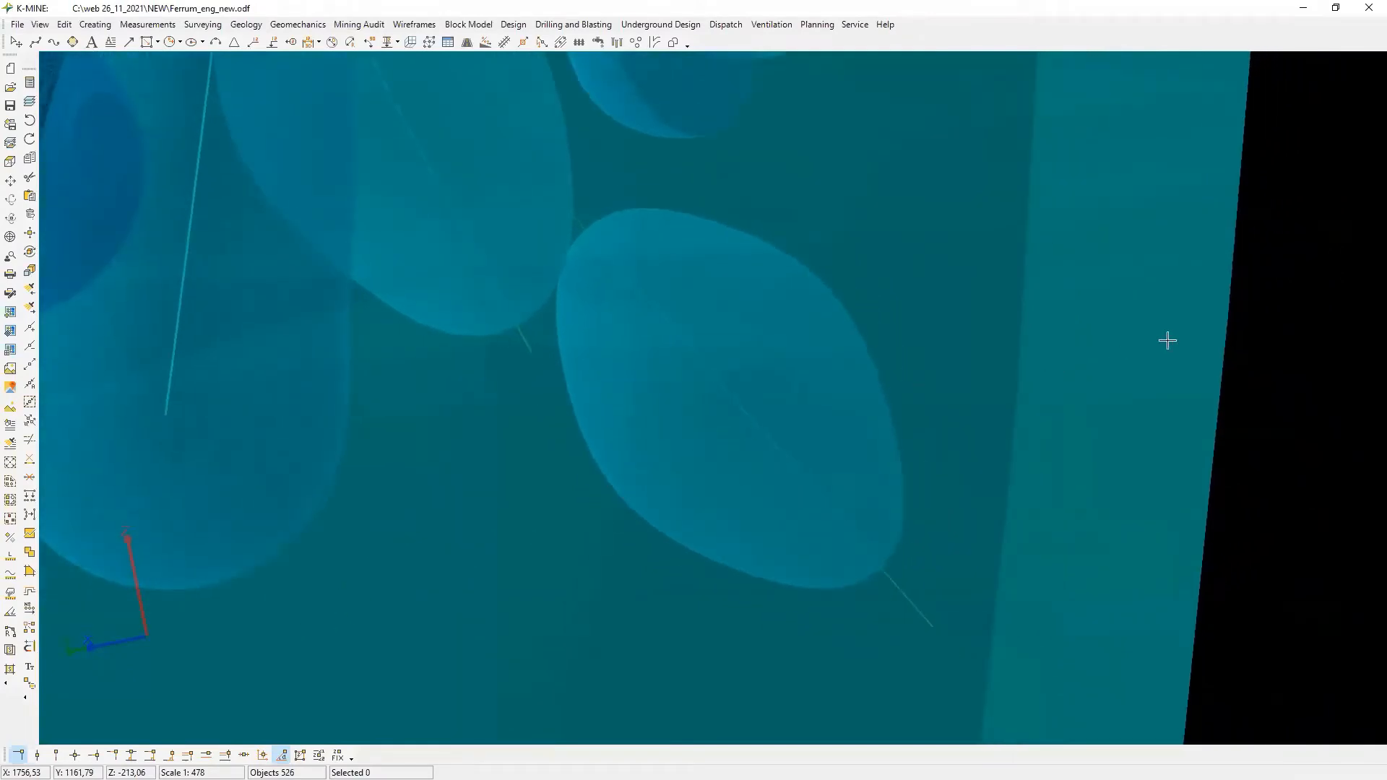
# Examine the implicit ore body wireframes around the drillholes and the adjoining surface from all sides, both up close and as a whole.
pyautogui.scroll(-3, 1316, 247)
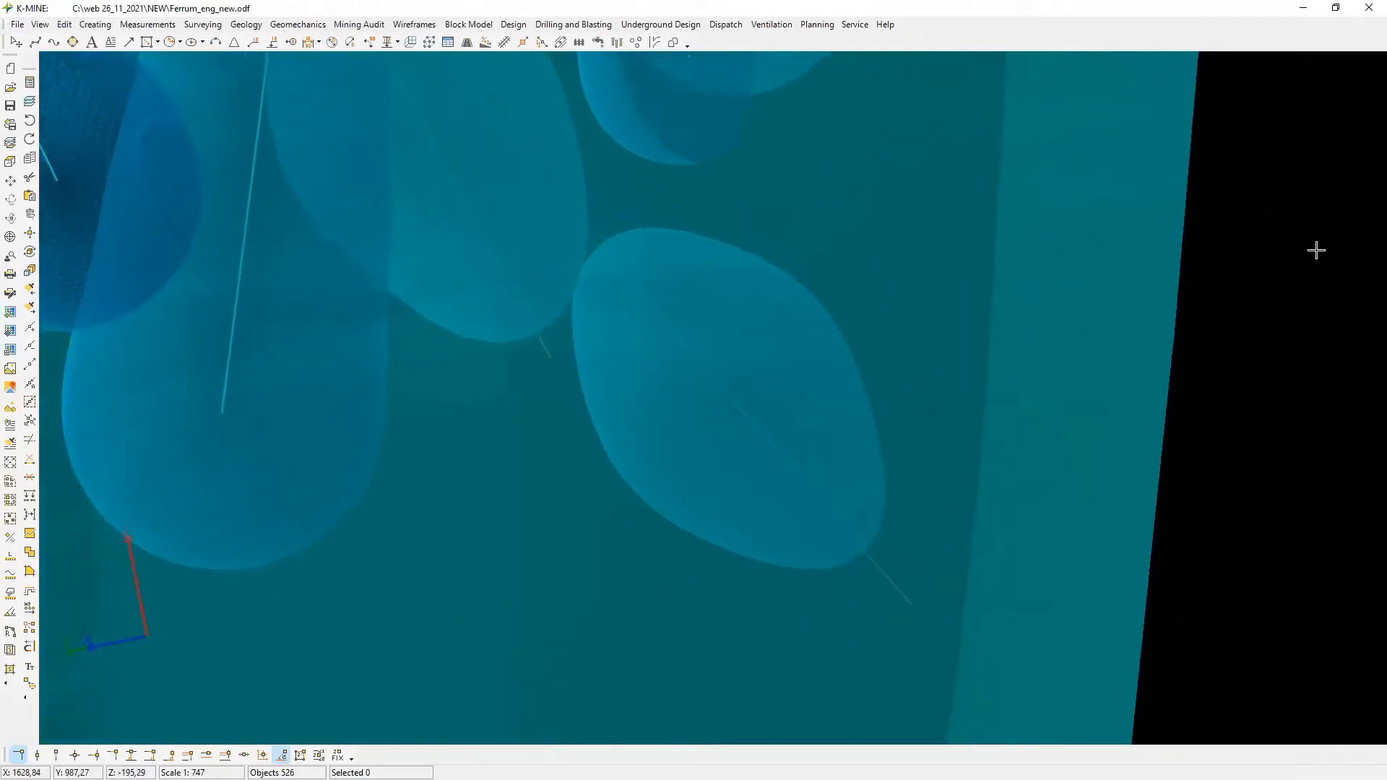
pyautogui.moveTo(1292, 290); pyautogui.dragTo(1130, 620, button='middle')
pyautogui.scroll(-5, 631, 390)
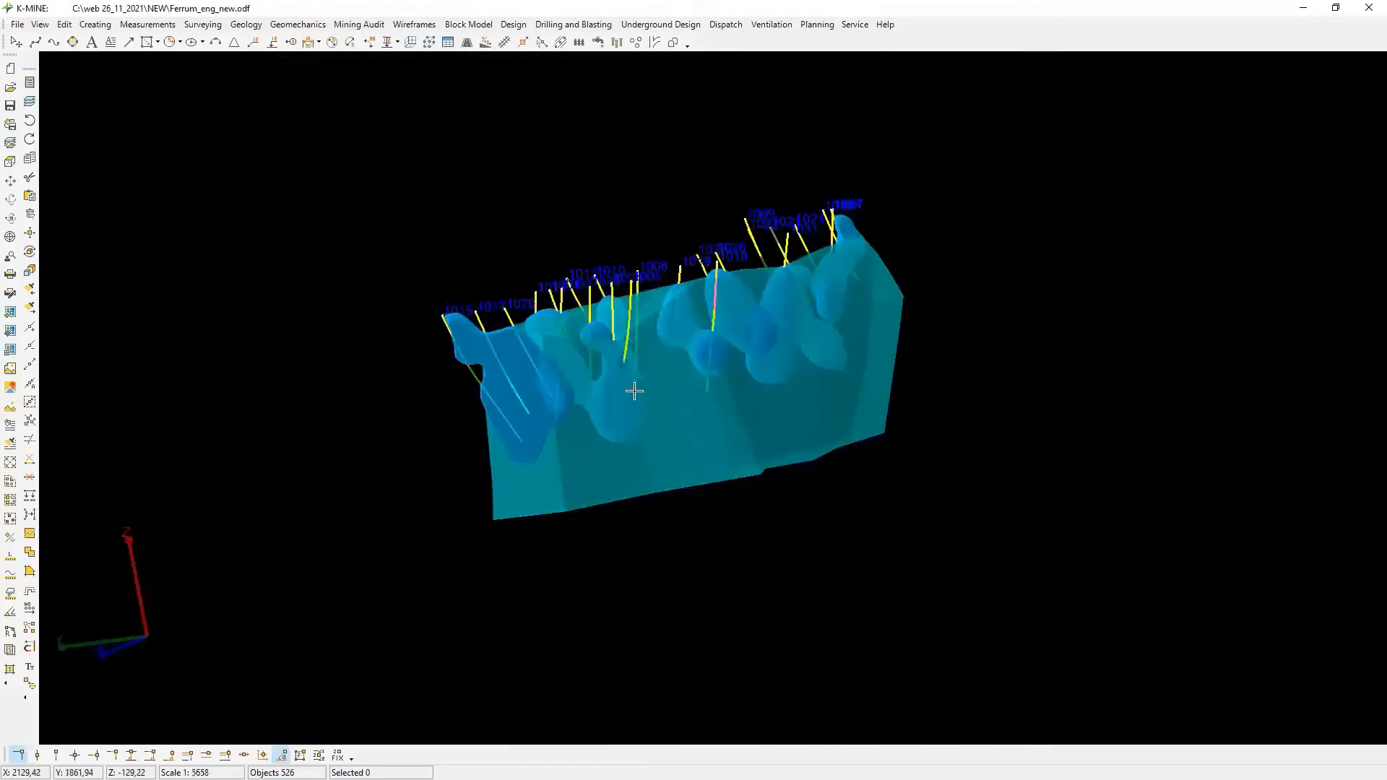
pyautogui.moveTo(632, 391); pyautogui.dragTo(583, 408, button='middle')
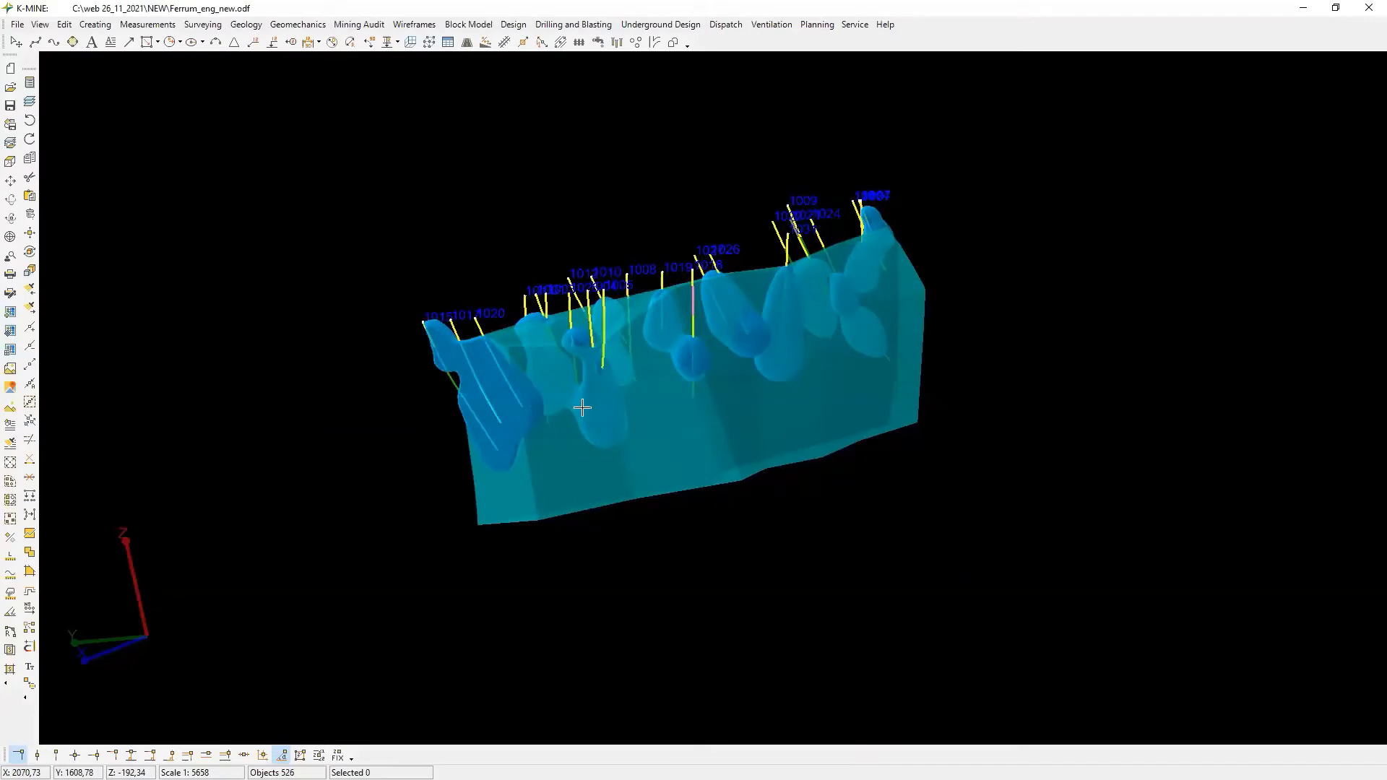
pyautogui.moveTo(583, 409); pyautogui.dragTo(623, 395, button='middle')
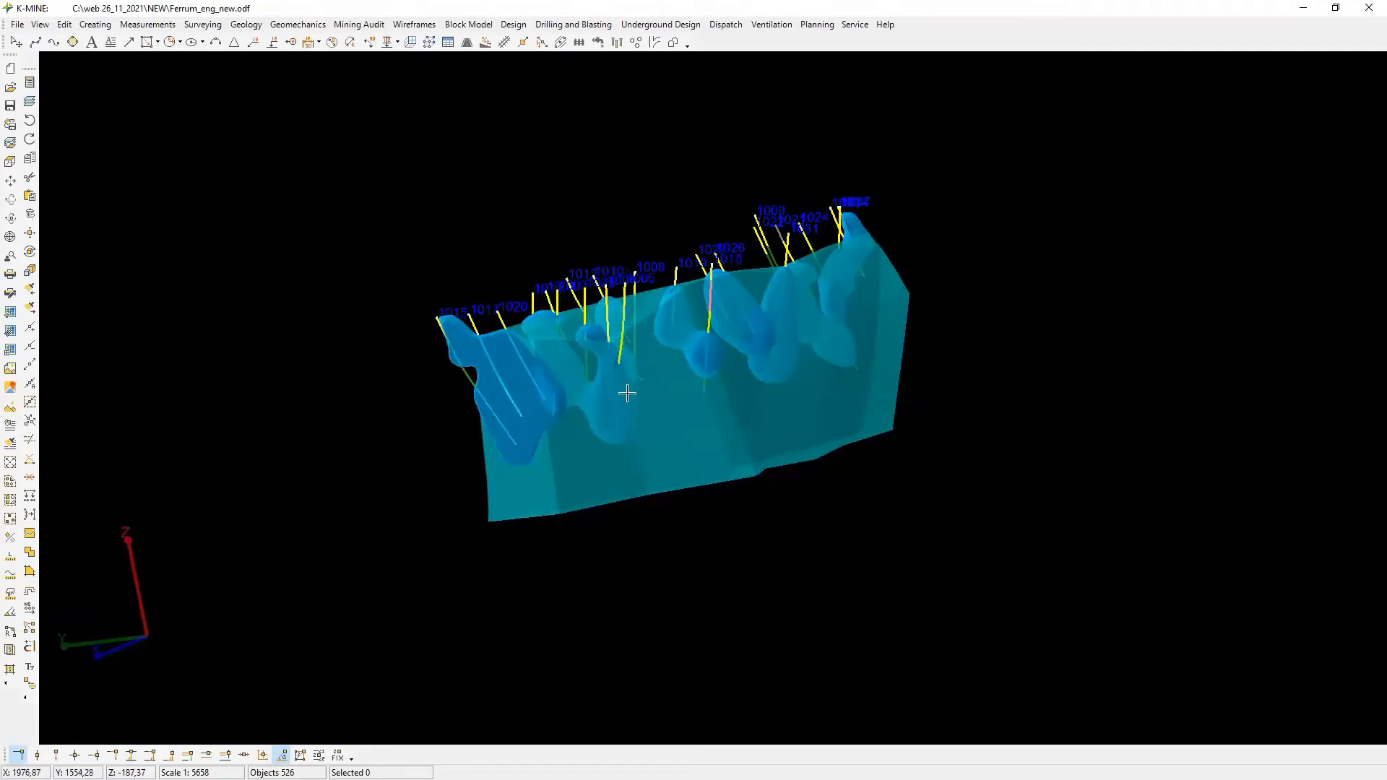
pyautogui.scroll(1, 708, 376)
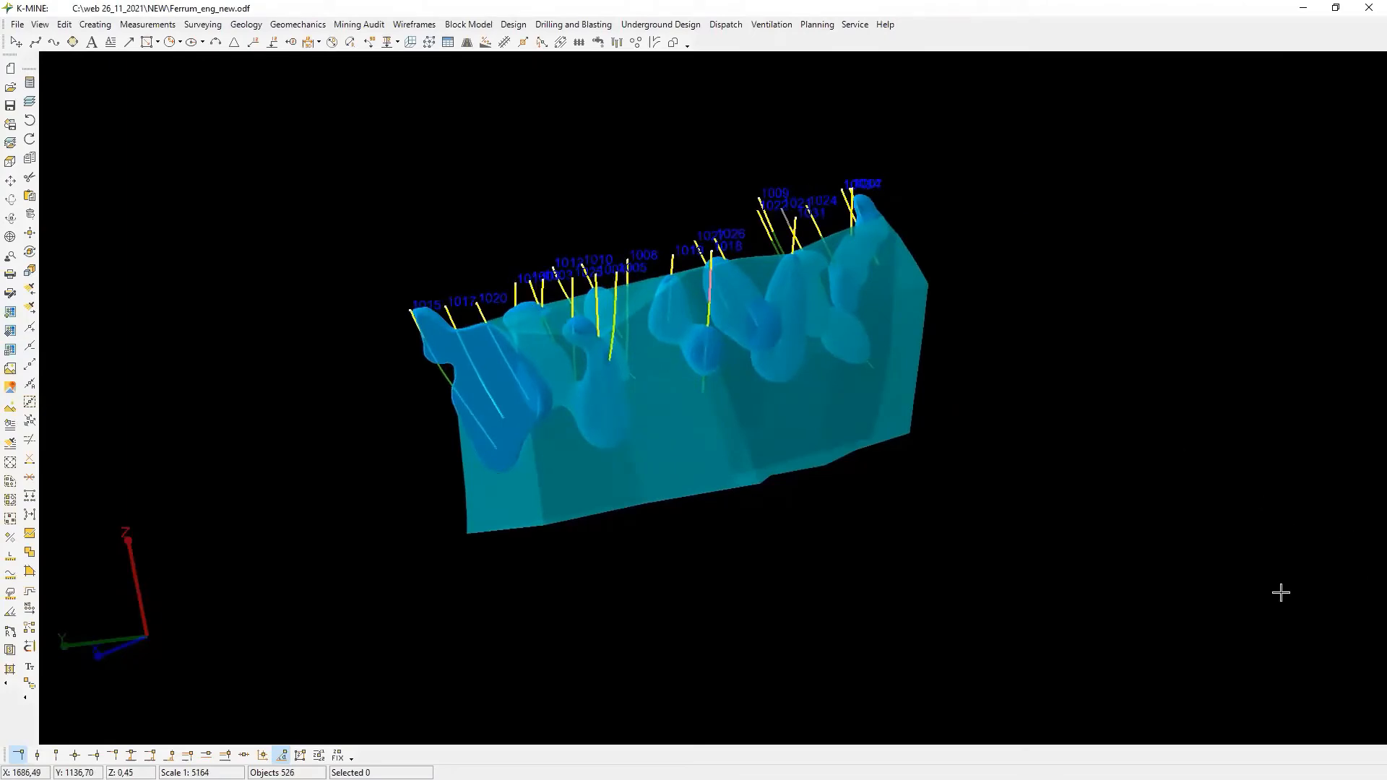
pyautogui.moveTo(1281, 592); pyautogui.dragTo(1251, 90, button='right')
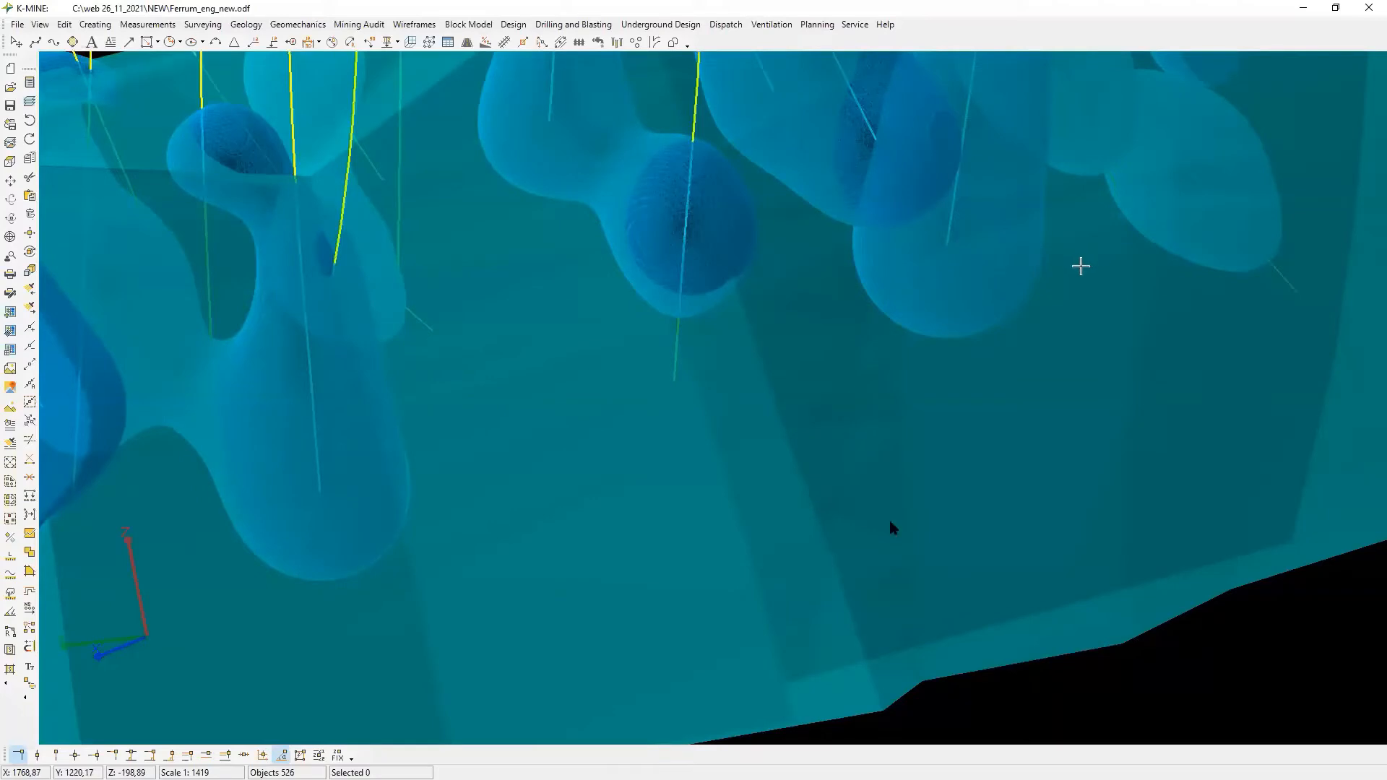
pyautogui.moveTo(1047, 294); pyautogui.dragTo(855, 512)
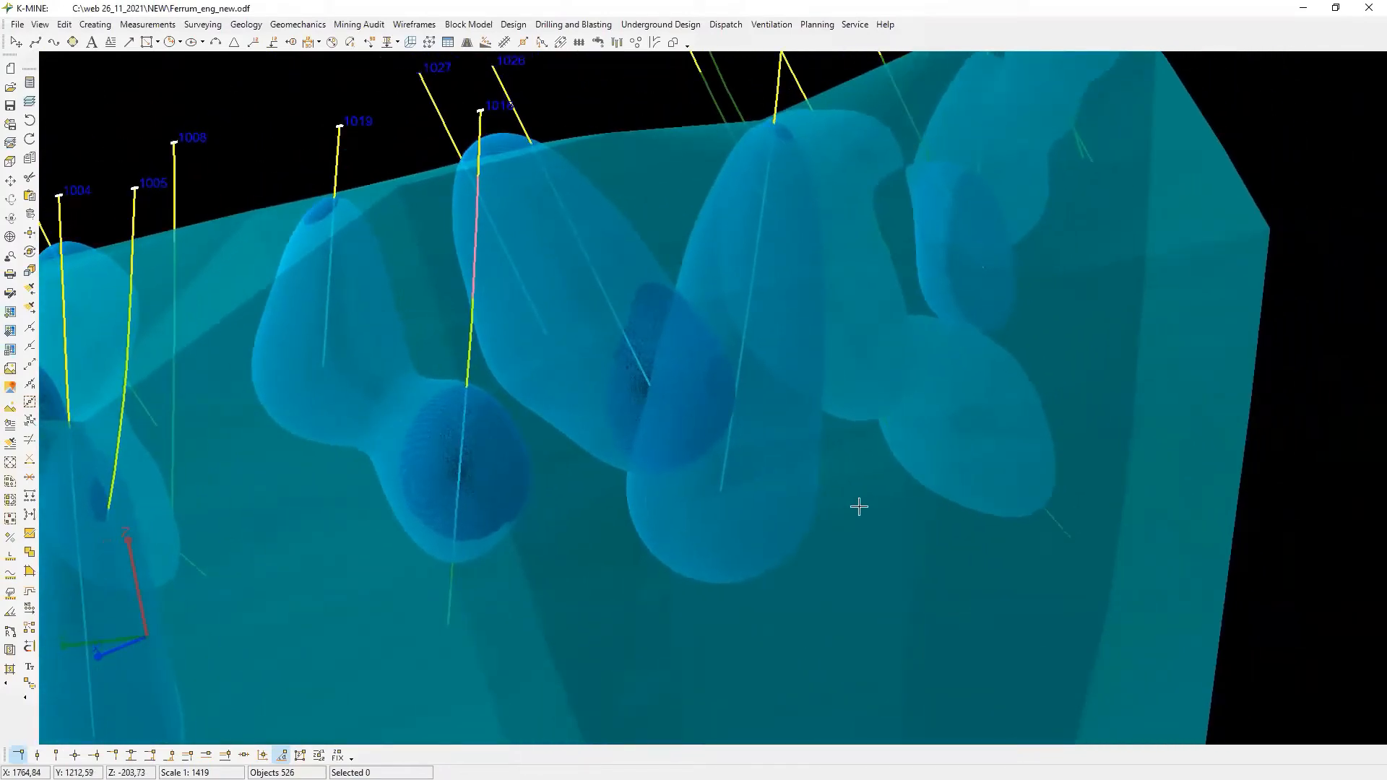
pyautogui.scroll(2, 854, 508)
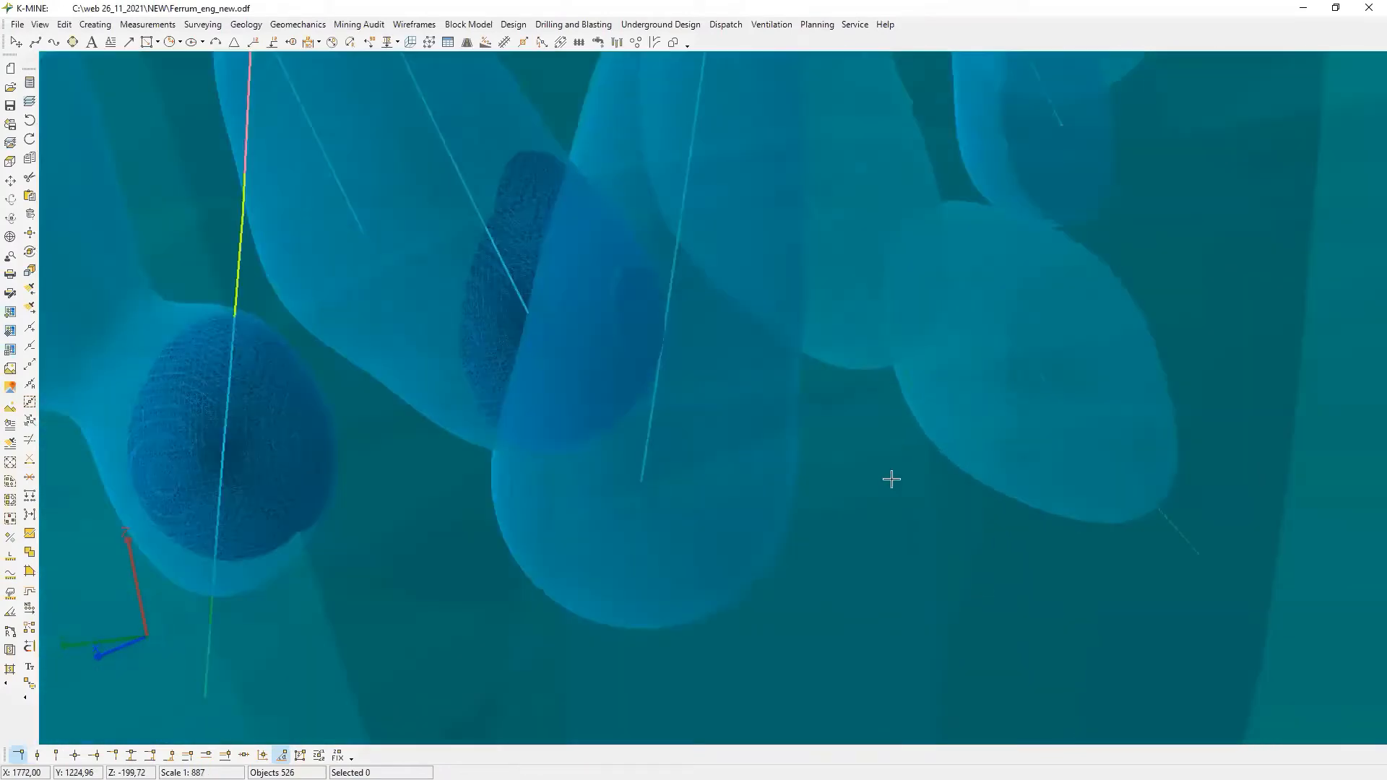
pyautogui.scroll(2, 1069, 344)
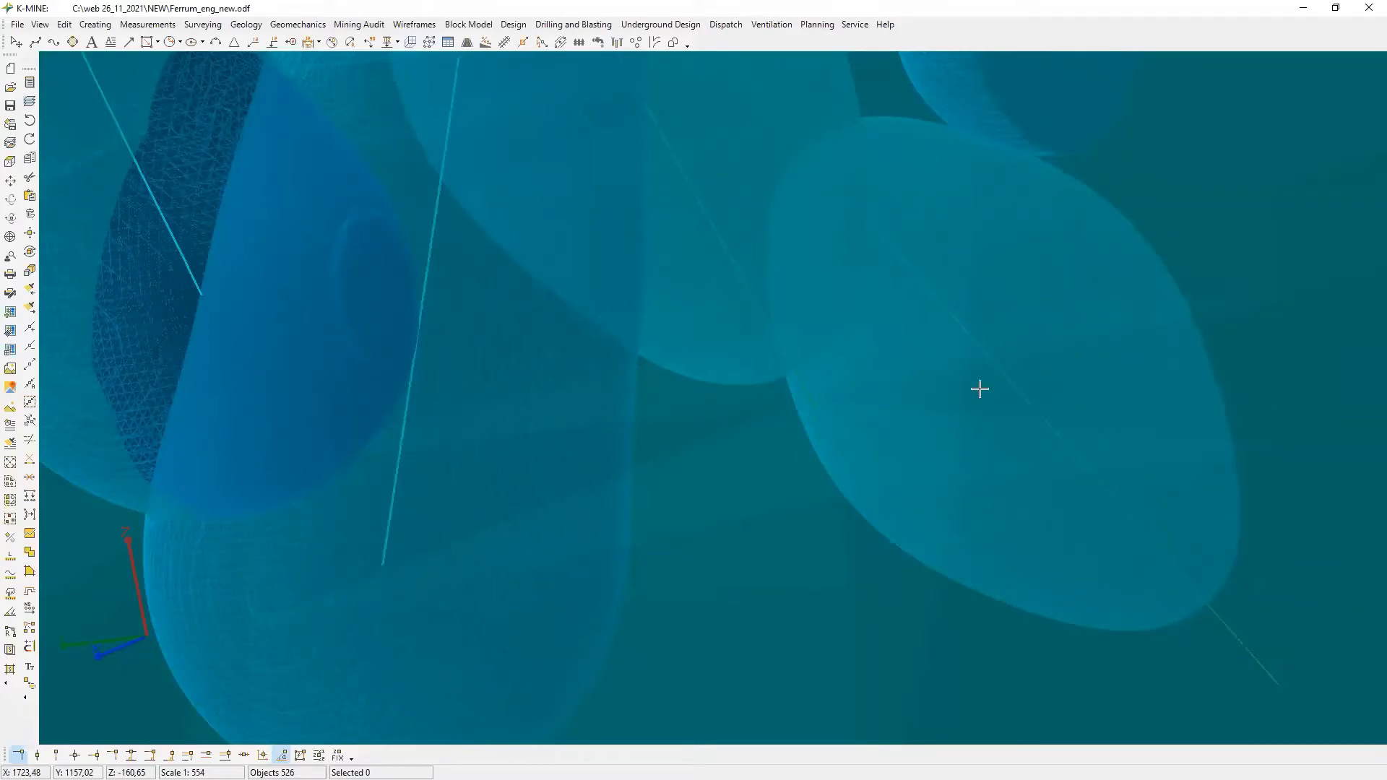
pyautogui.moveTo(980, 389); pyautogui.dragTo(814, 449, button='middle')
pyautogui.scroll(-5, 853, 437)
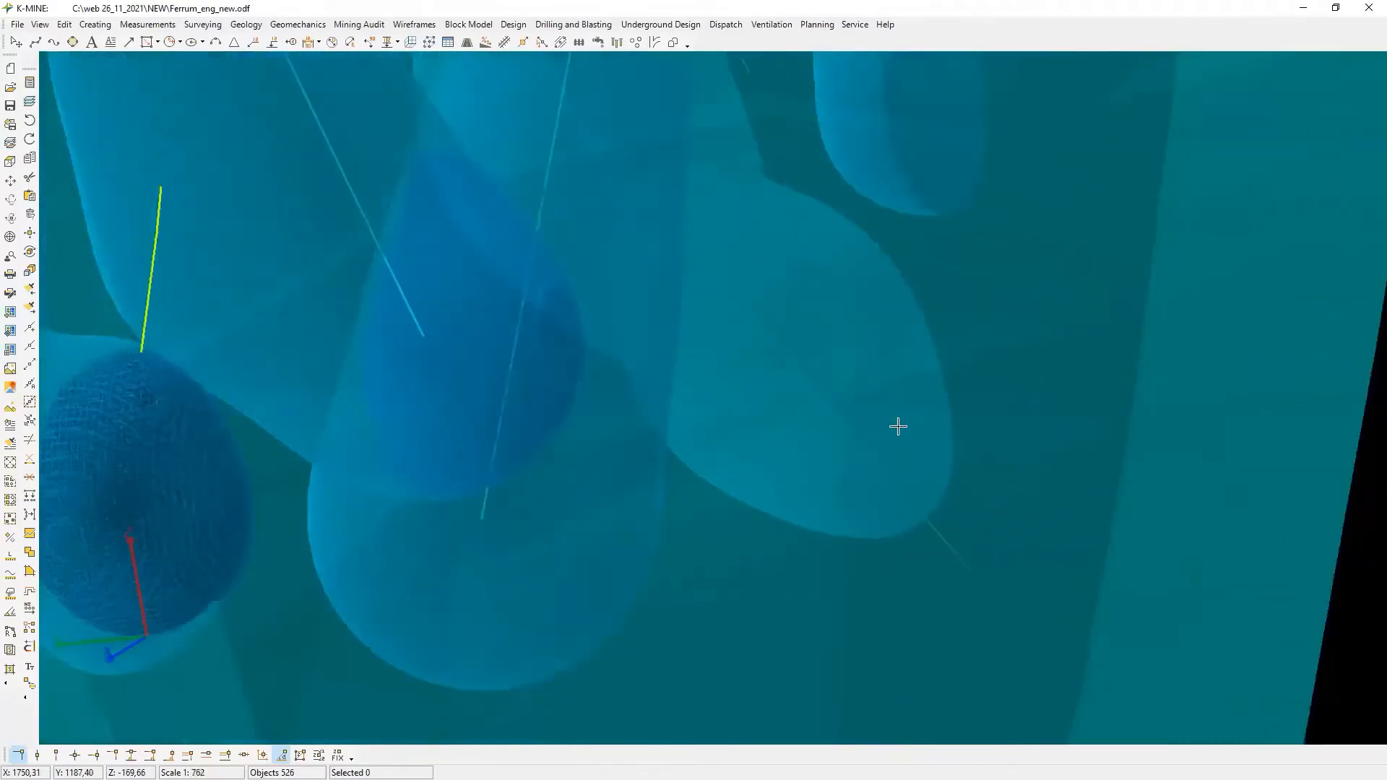
pyautogui.moveTo(857, 439); pyautogui.dragTo(902, 461, button='middle')
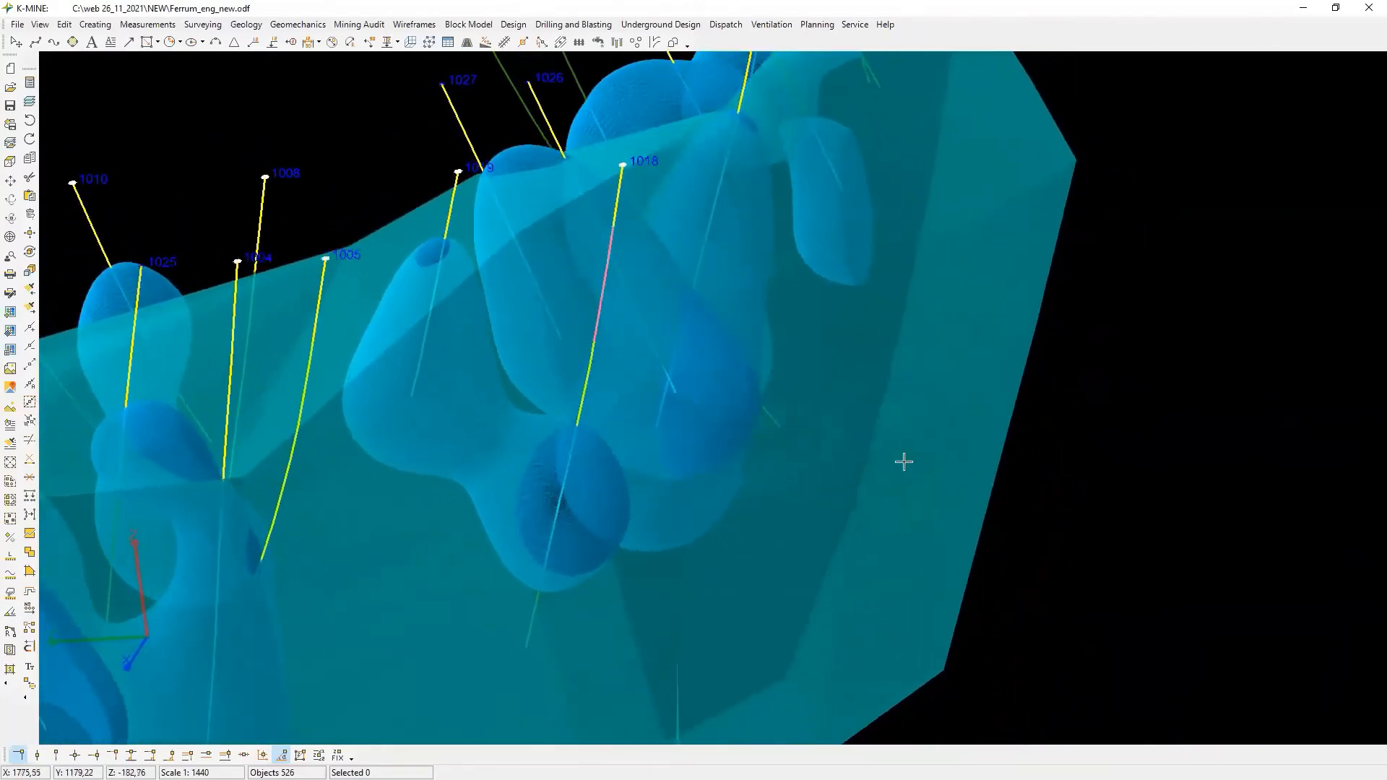
pyautogui.scroll(-2, 1102, 362)
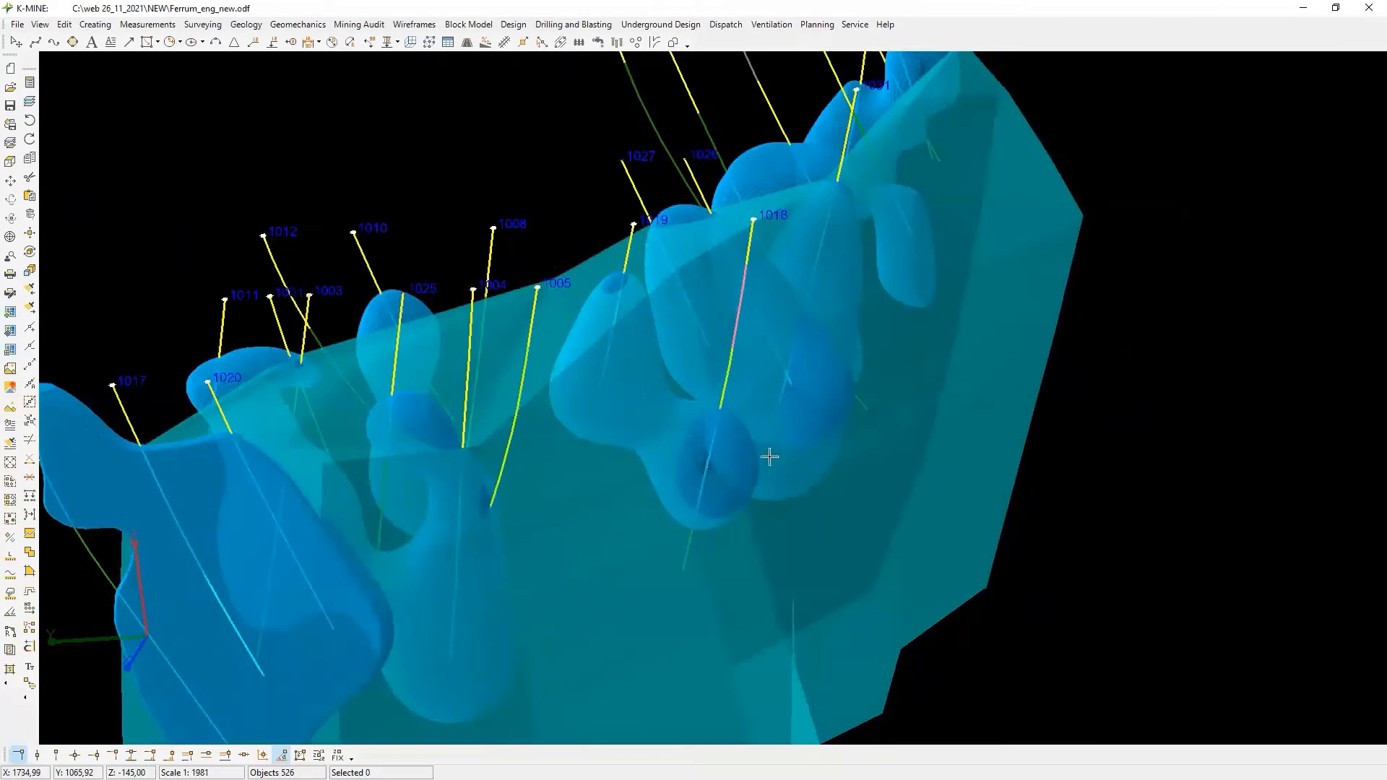
pyautogui.moveTo(551, 461); pyautogui.dragTo(779, 413, button='middle')
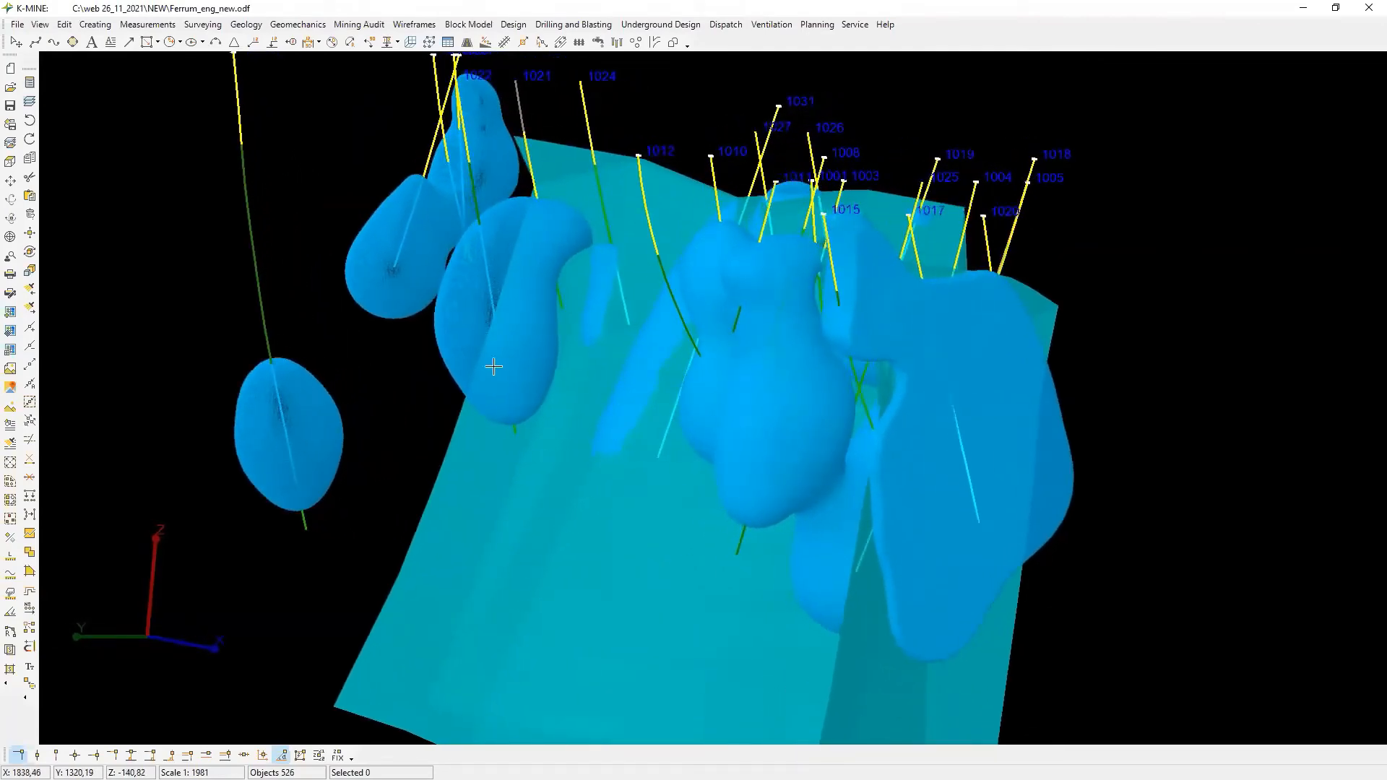
pyautogui.moveTo(494, 367); pyautogui.dragTo(679, 414, button='middle')
pyautogui.scroll(-5, 766, 414)
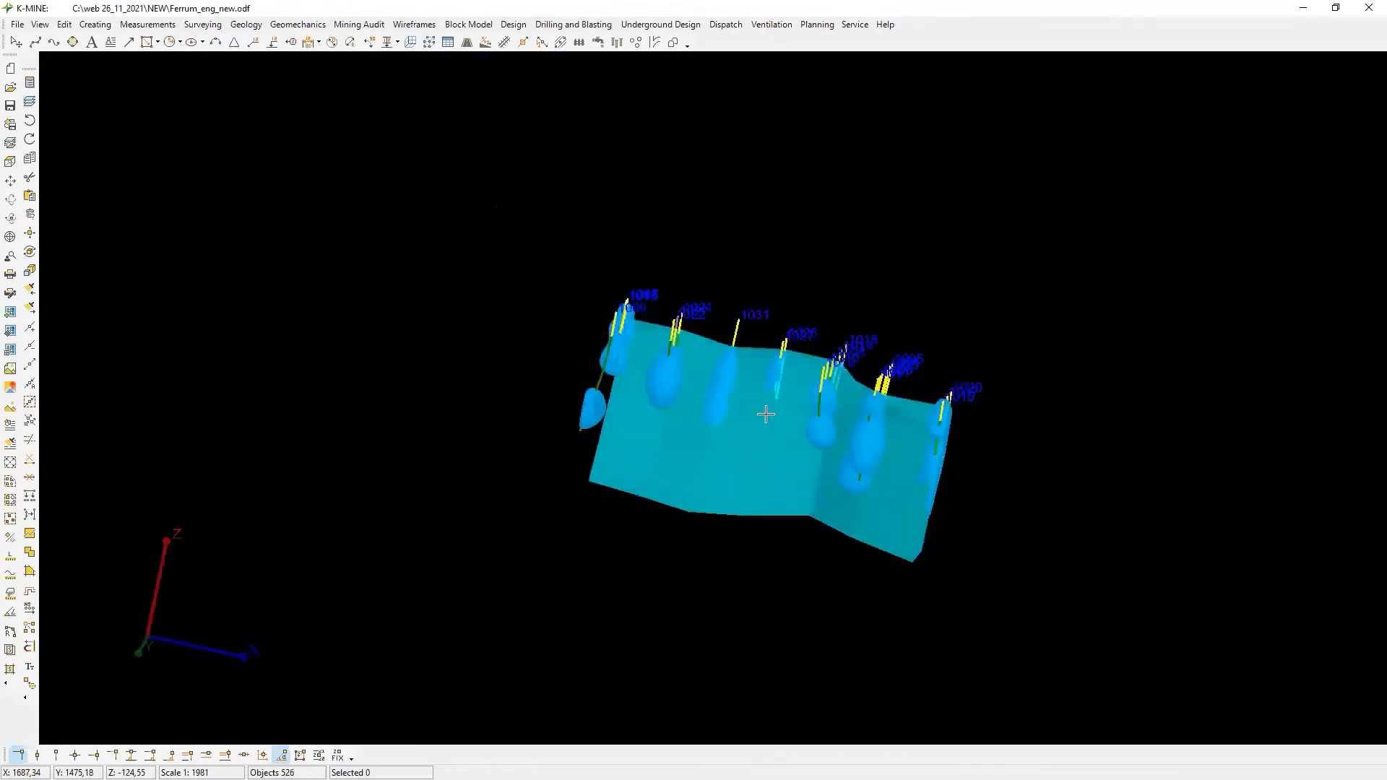
pyautogui.moveTo(640, 458); pyautogui.dragTo(699, 478, button='middle')
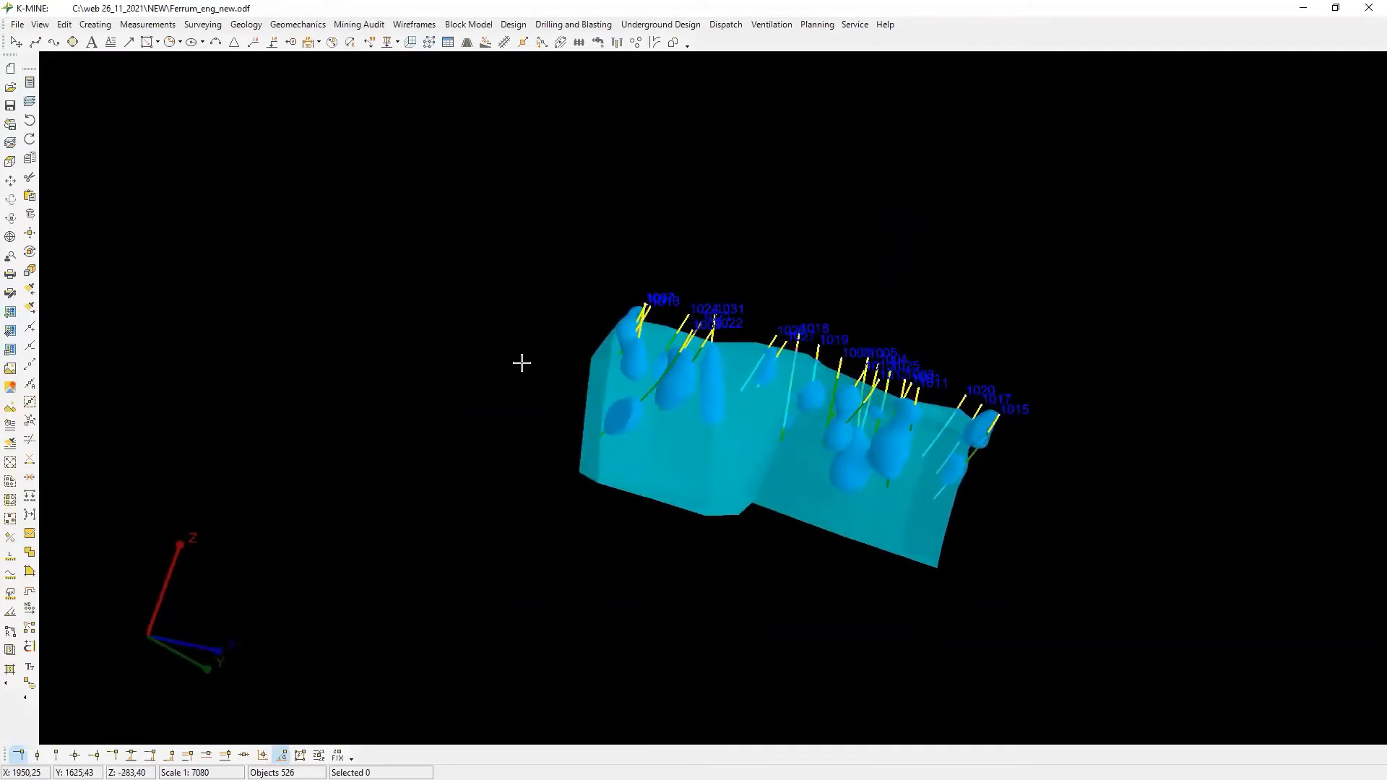
pyautogui.moveTo(505, 349); pyautogui.dragTo(777, 458, button='middle')
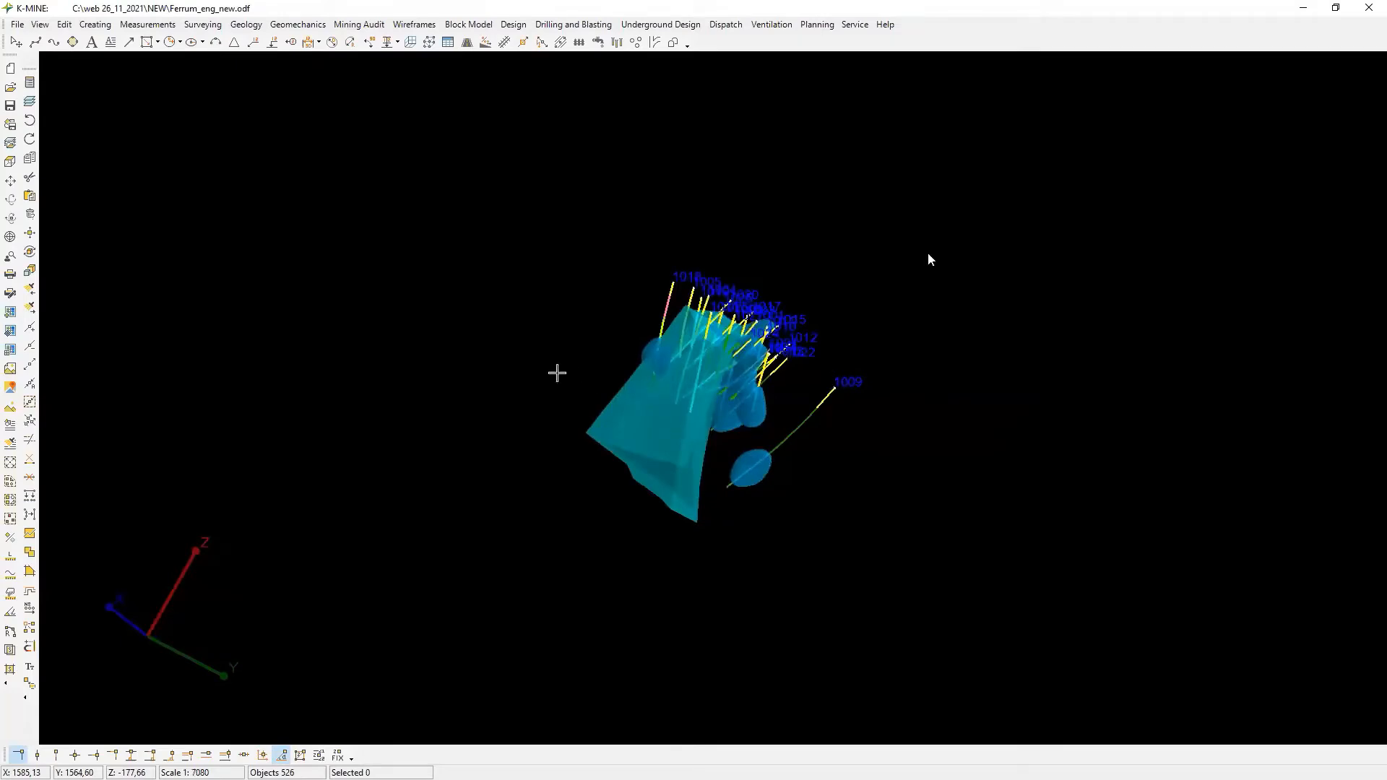
pyautogui.moveTo(558, 373); pyautogui.dragTo(752, 409, button='middle')
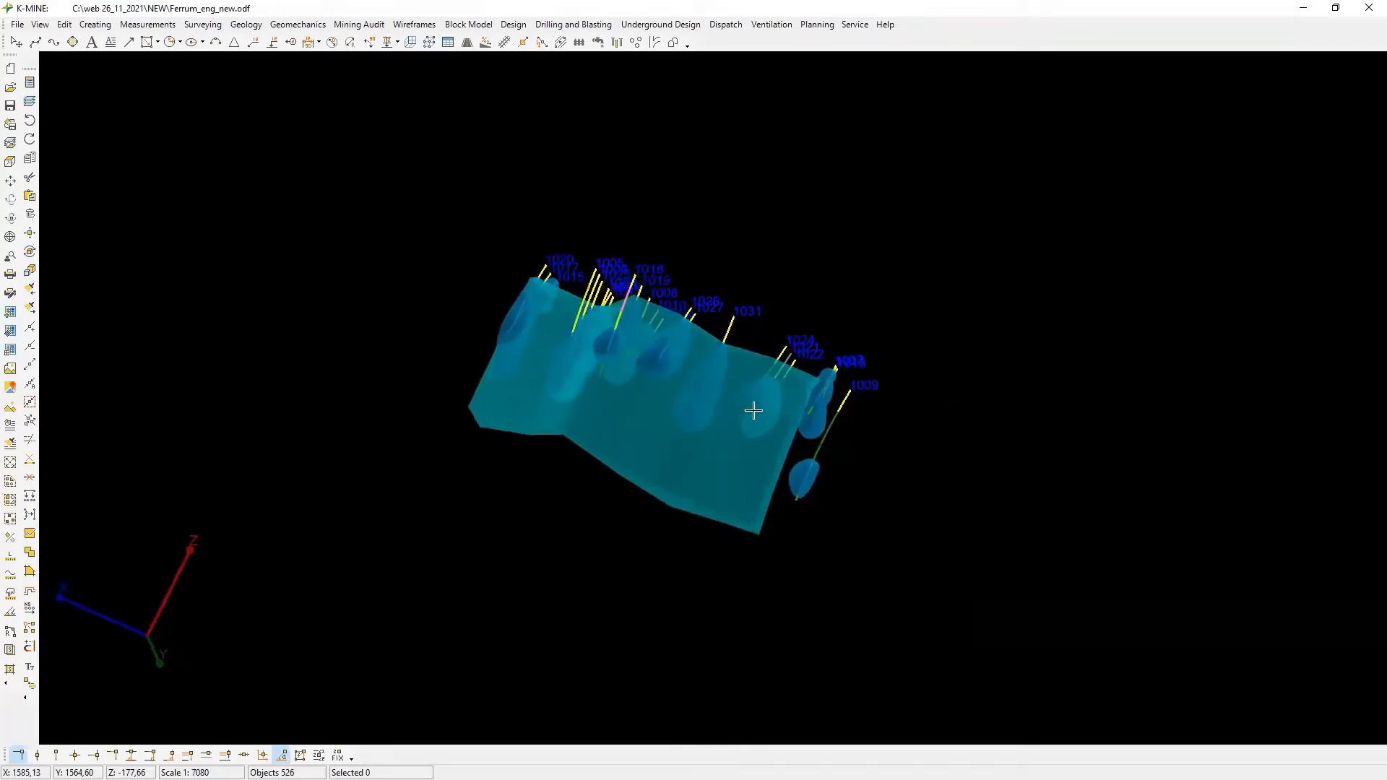
pyautogui.moveTo(520, 384); pyautogui.dragTo(656, 409, button='middle')
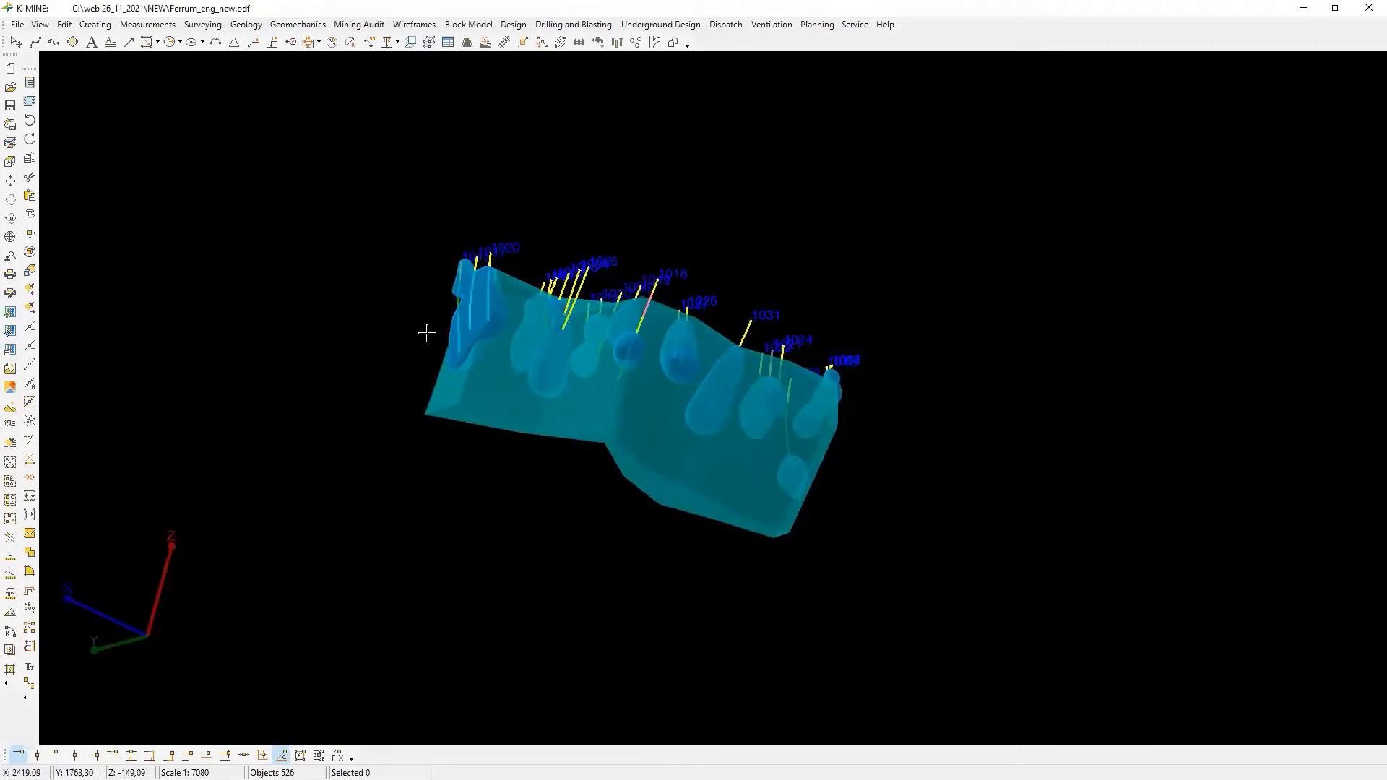
pyautogui.moveTo(427, 331); pyautogui.dragTo(524, 433, button='middle')
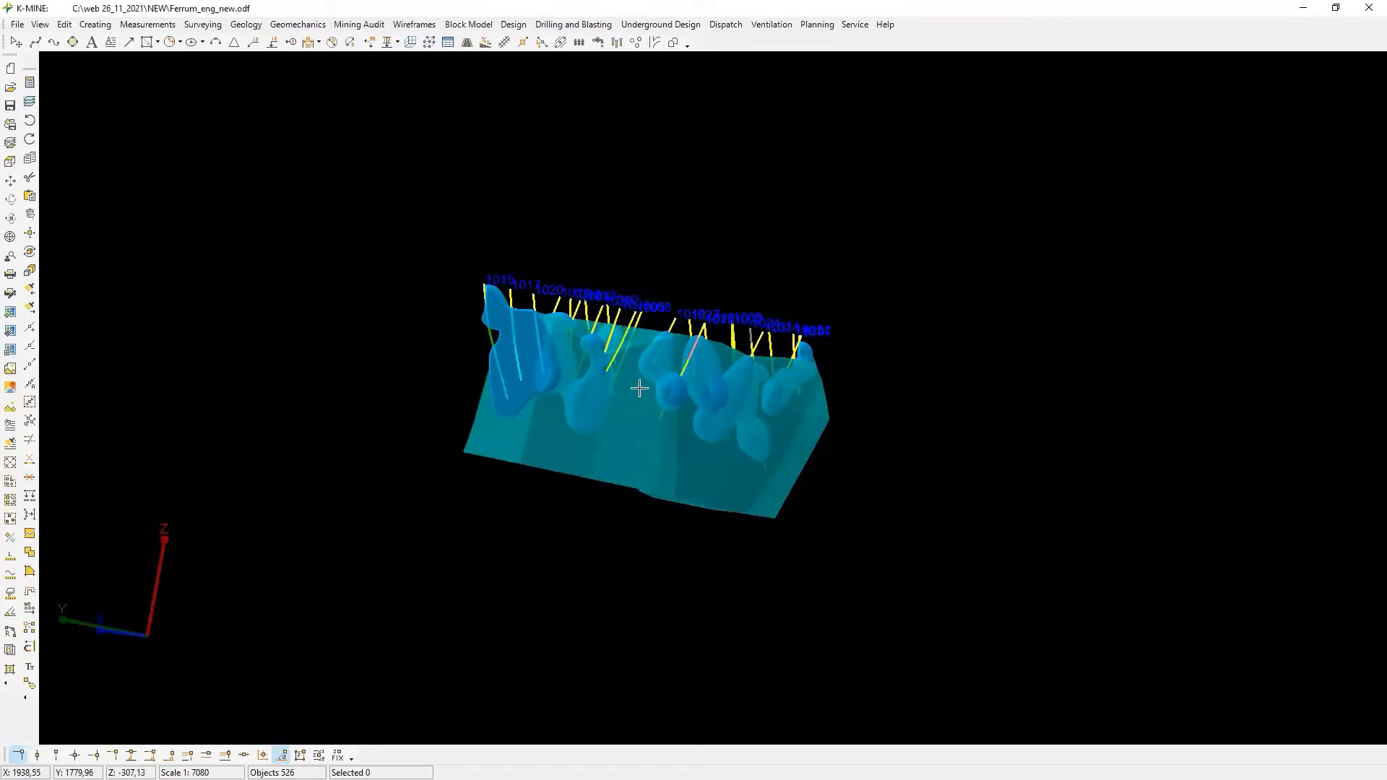
pyautogui.scroll(2, 640, 389)
pyautogui.scroll(2, 629, 383)
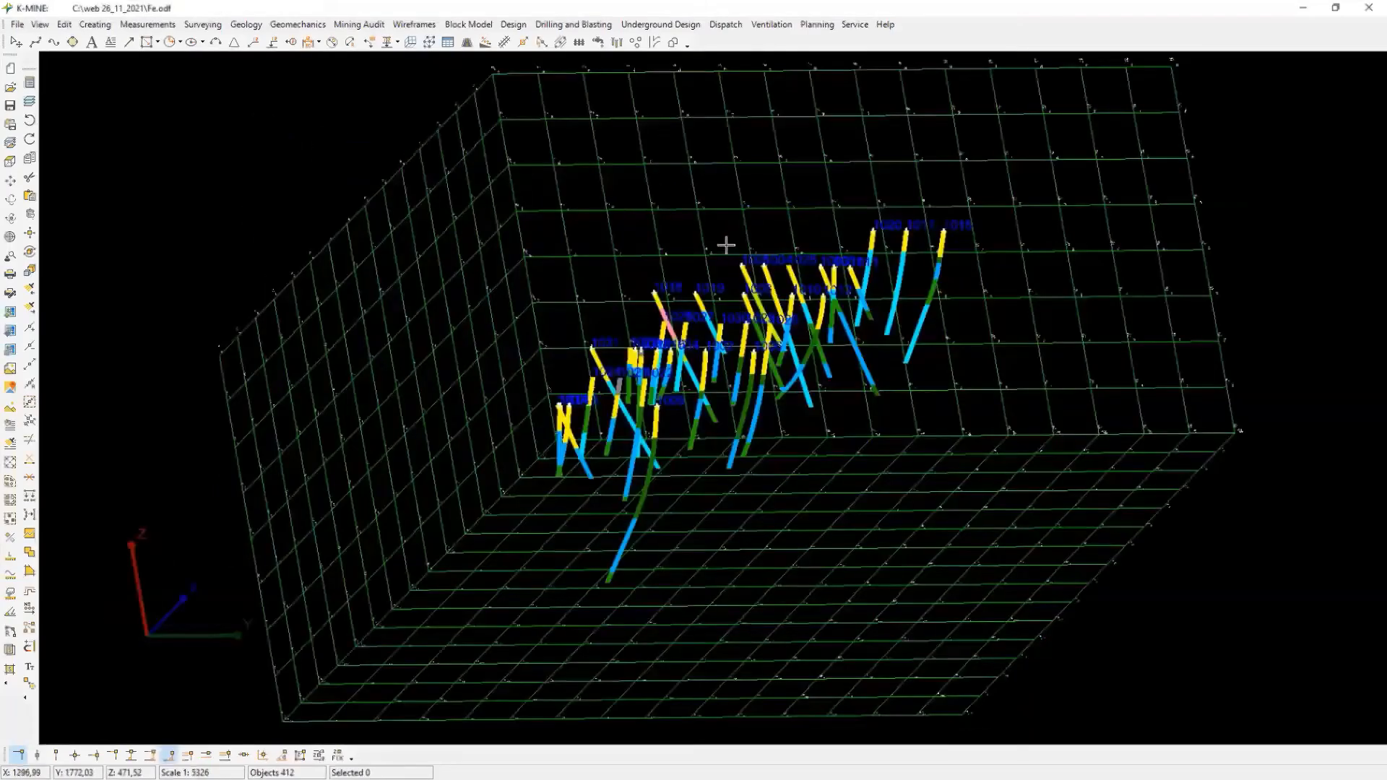
# Set up implicit modelling for all the iron ore drillholes, using drillhole field LITH_ID with value 4, the magnetite quartzites with cummingtonite.
pyautogui.click(926, 254)
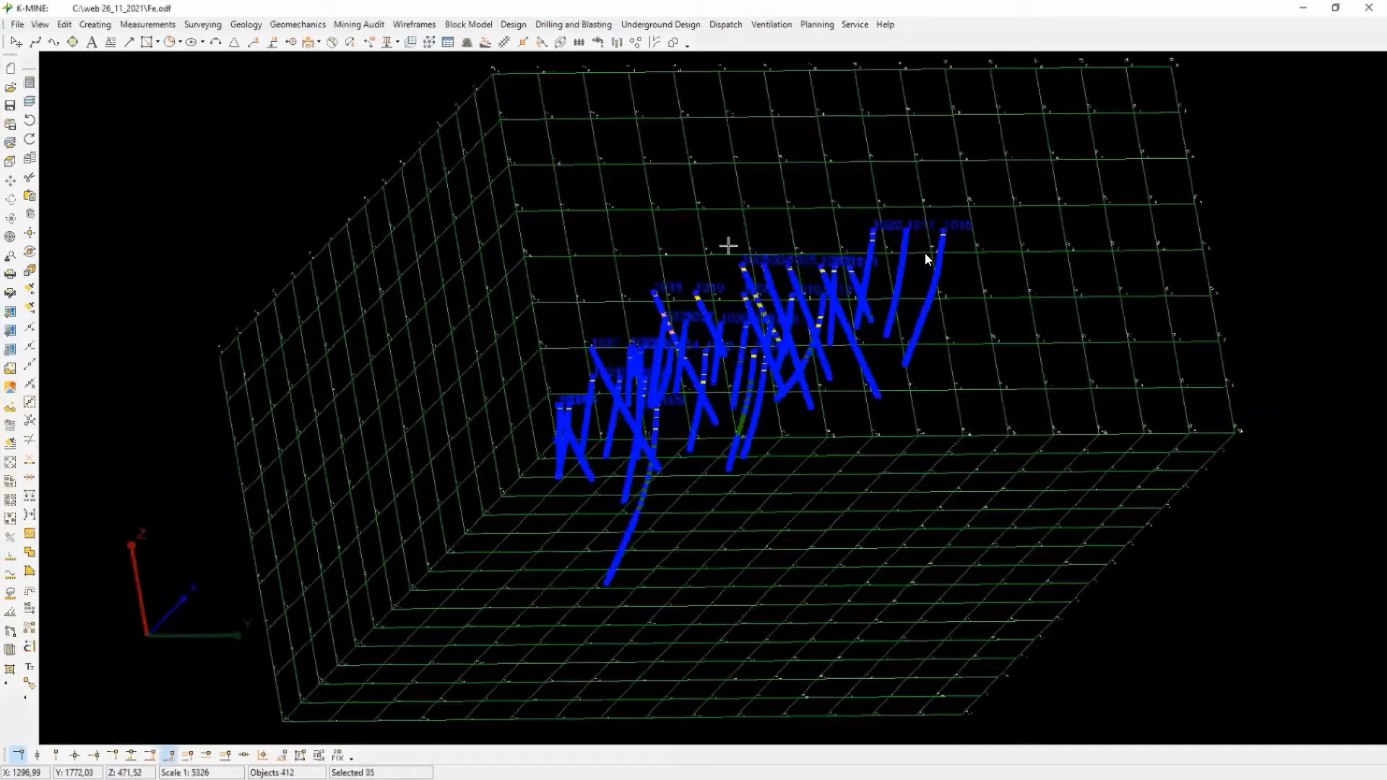
pyautogui.click(469, 24)
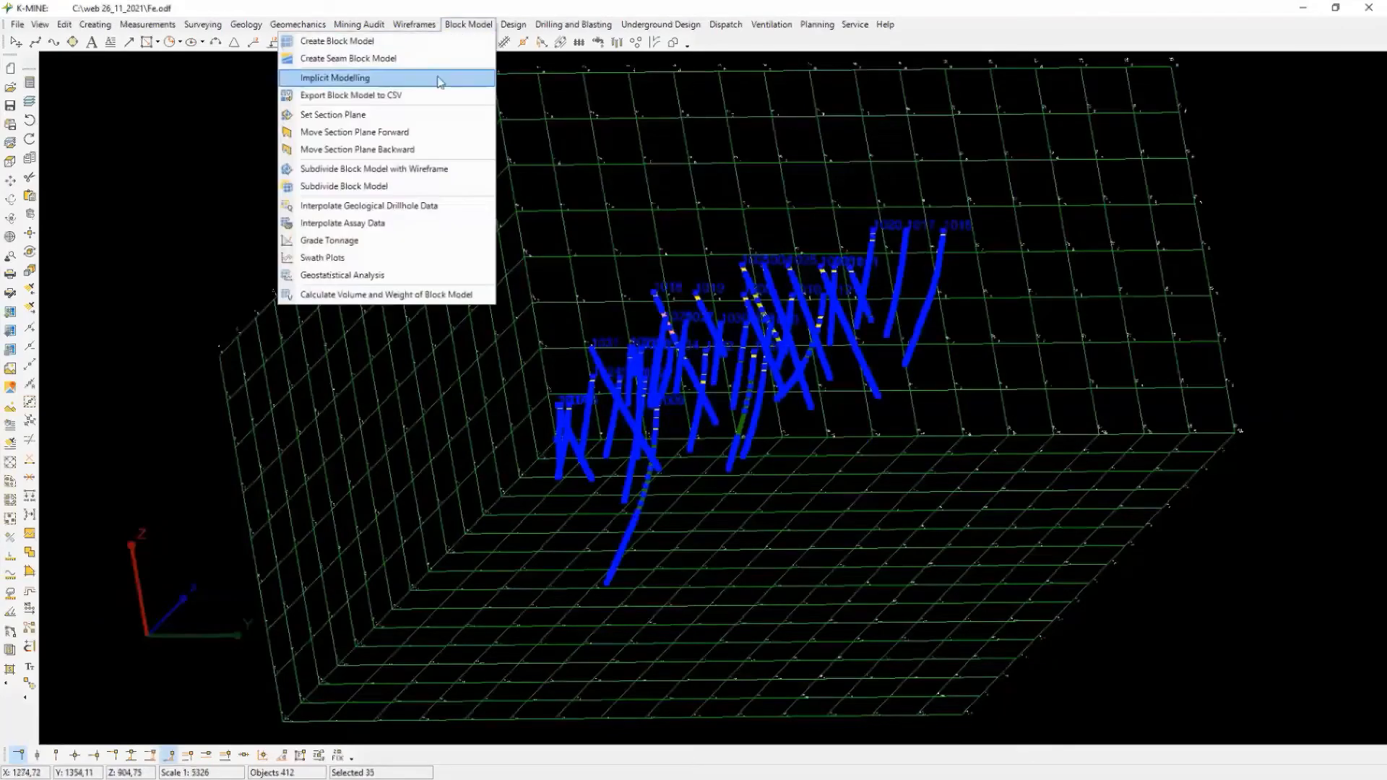
pyautogui.click(439, 80)
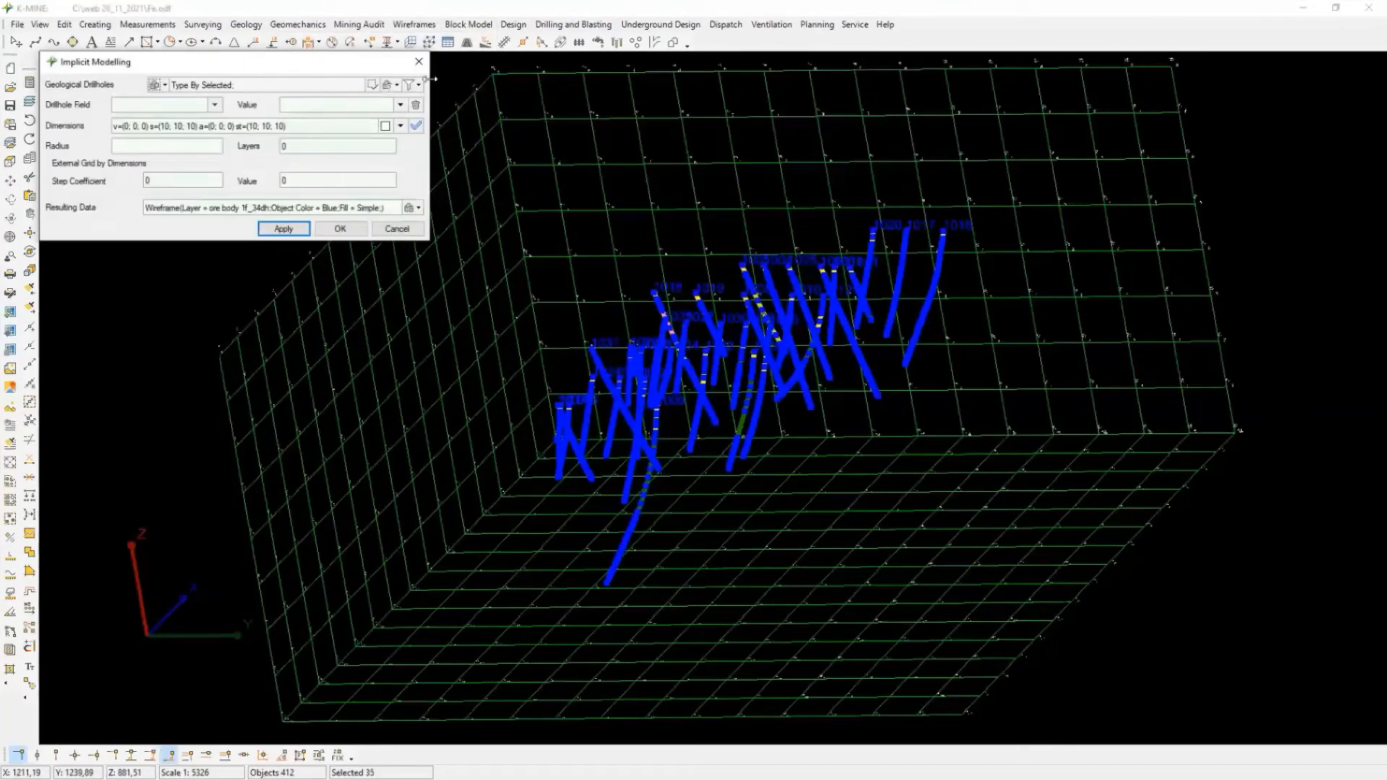
pyautogui.click(216, 105)
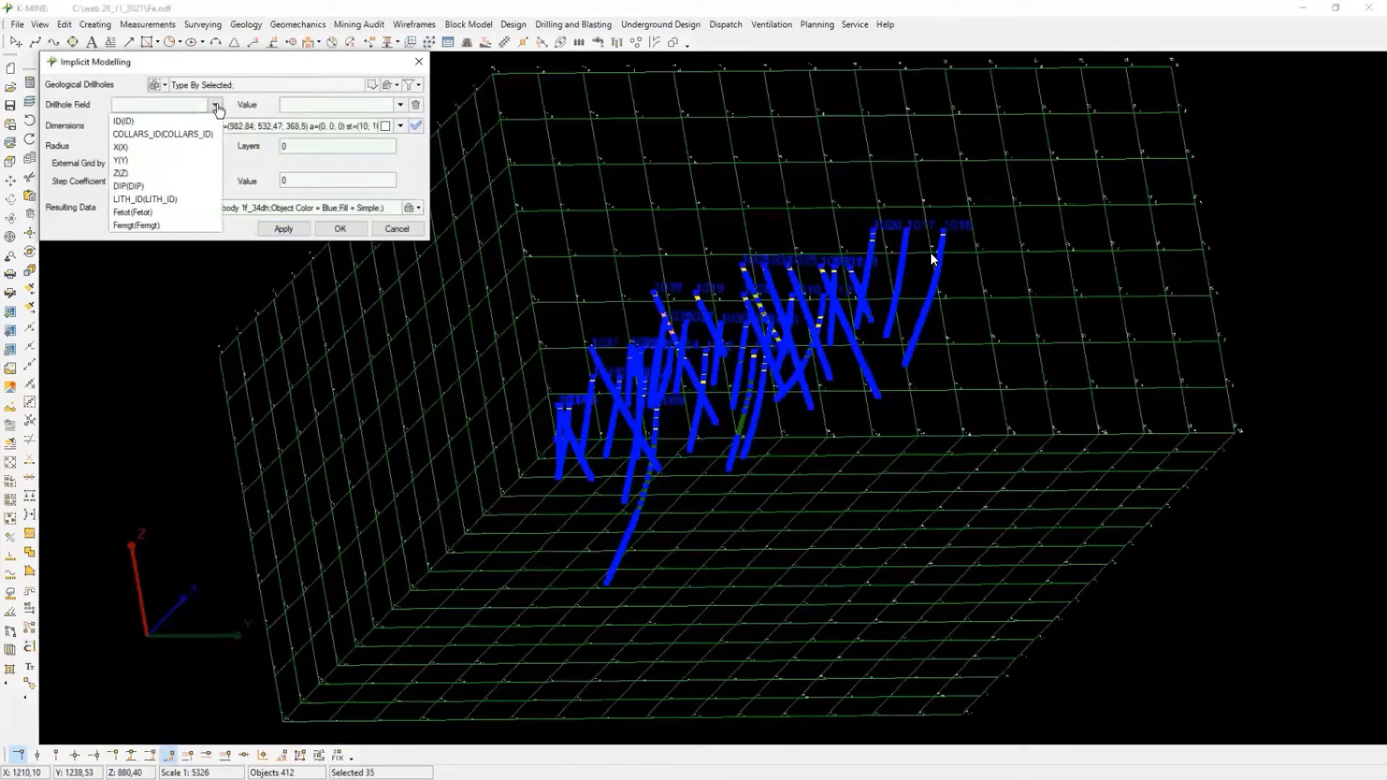
pyautogui.click(144, 199)
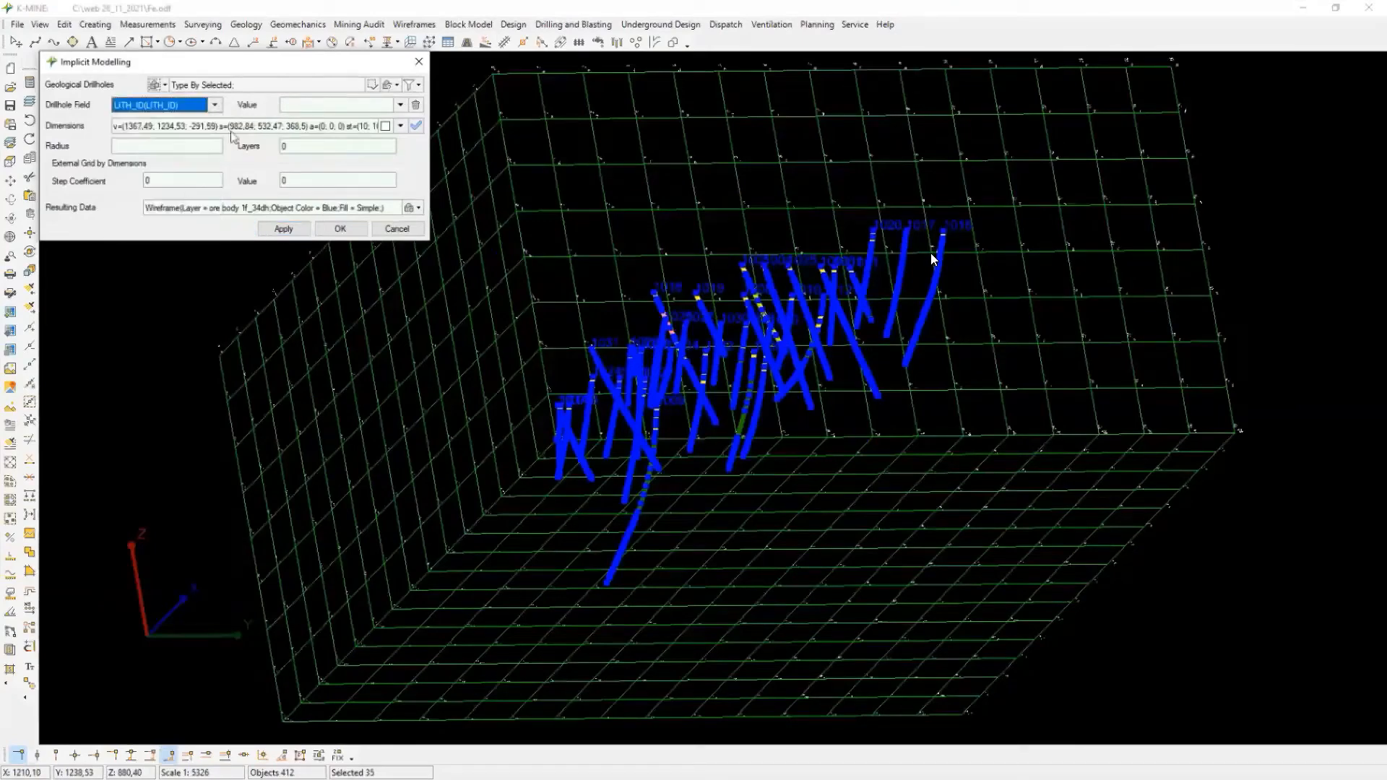
pyautogui.click(401, 105)
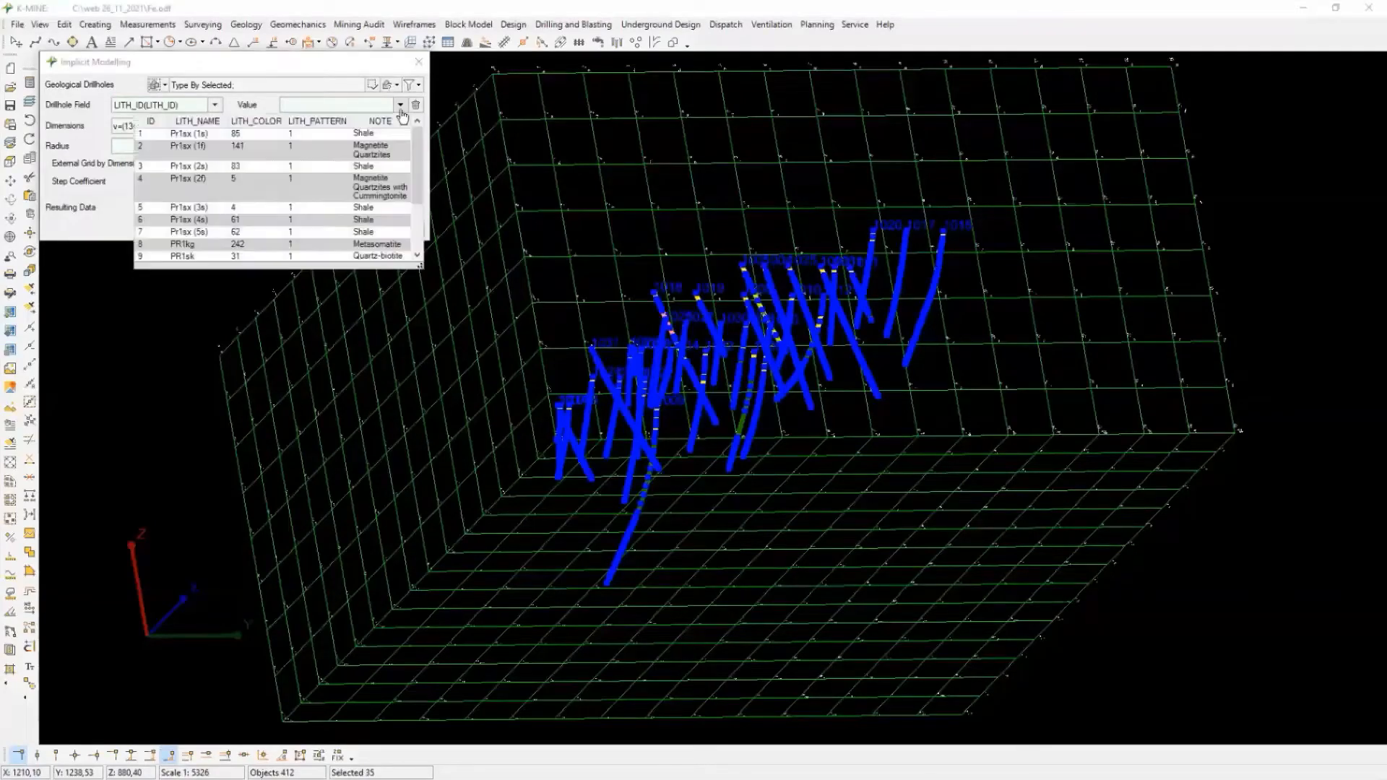
pyautogui.click(161, 193)
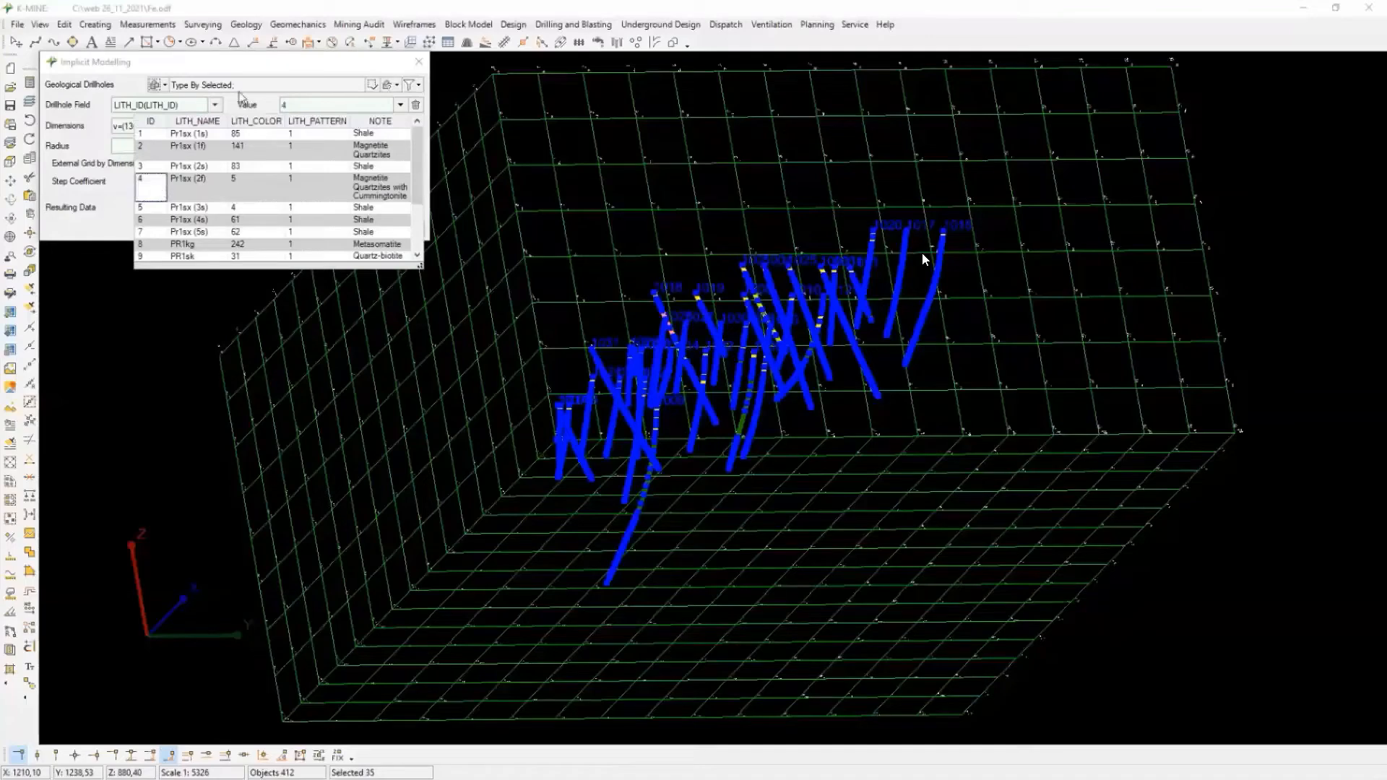
pyautogui.click(920, 253)
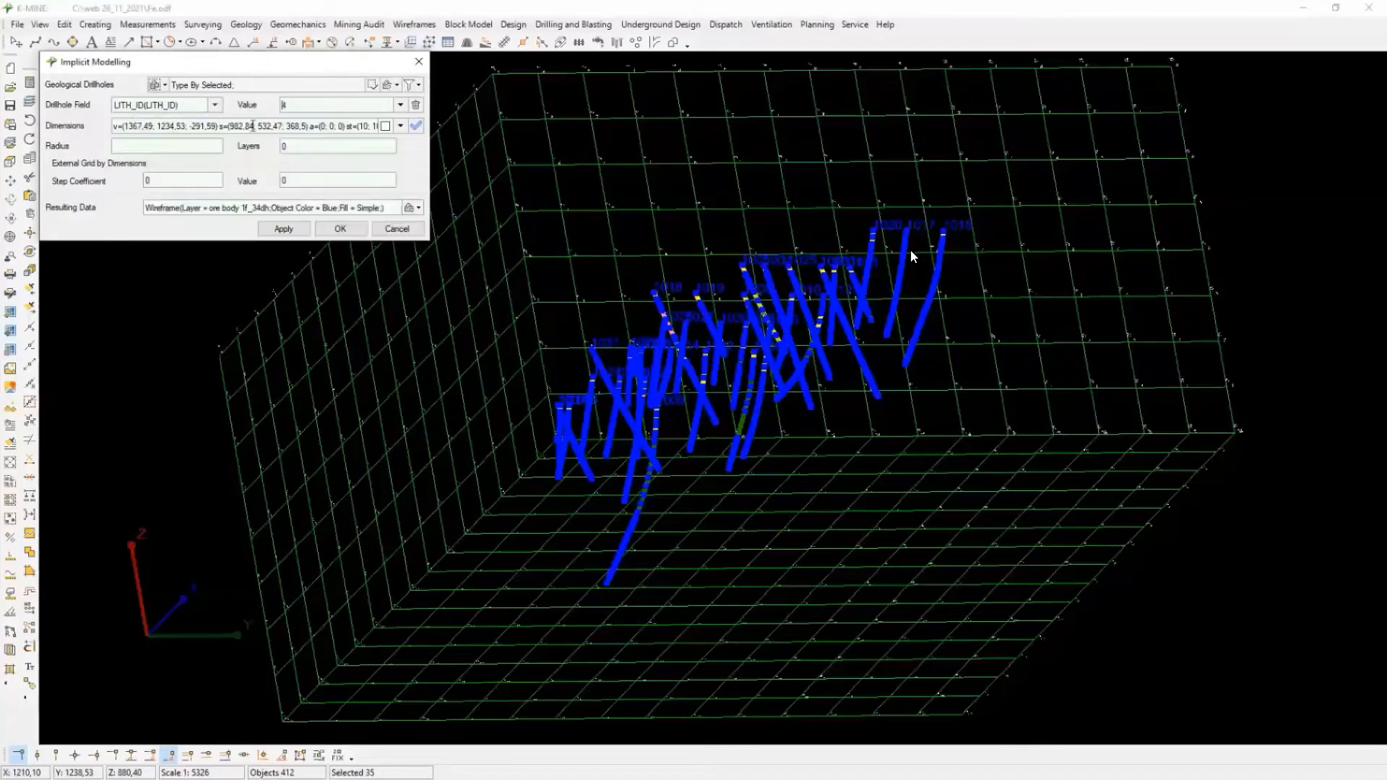
# Display the modelling bounds around the drillholes and set radius 250, layers 5, external grid step coefficient 250 and value -100.
pyautogui.click(385, 127)
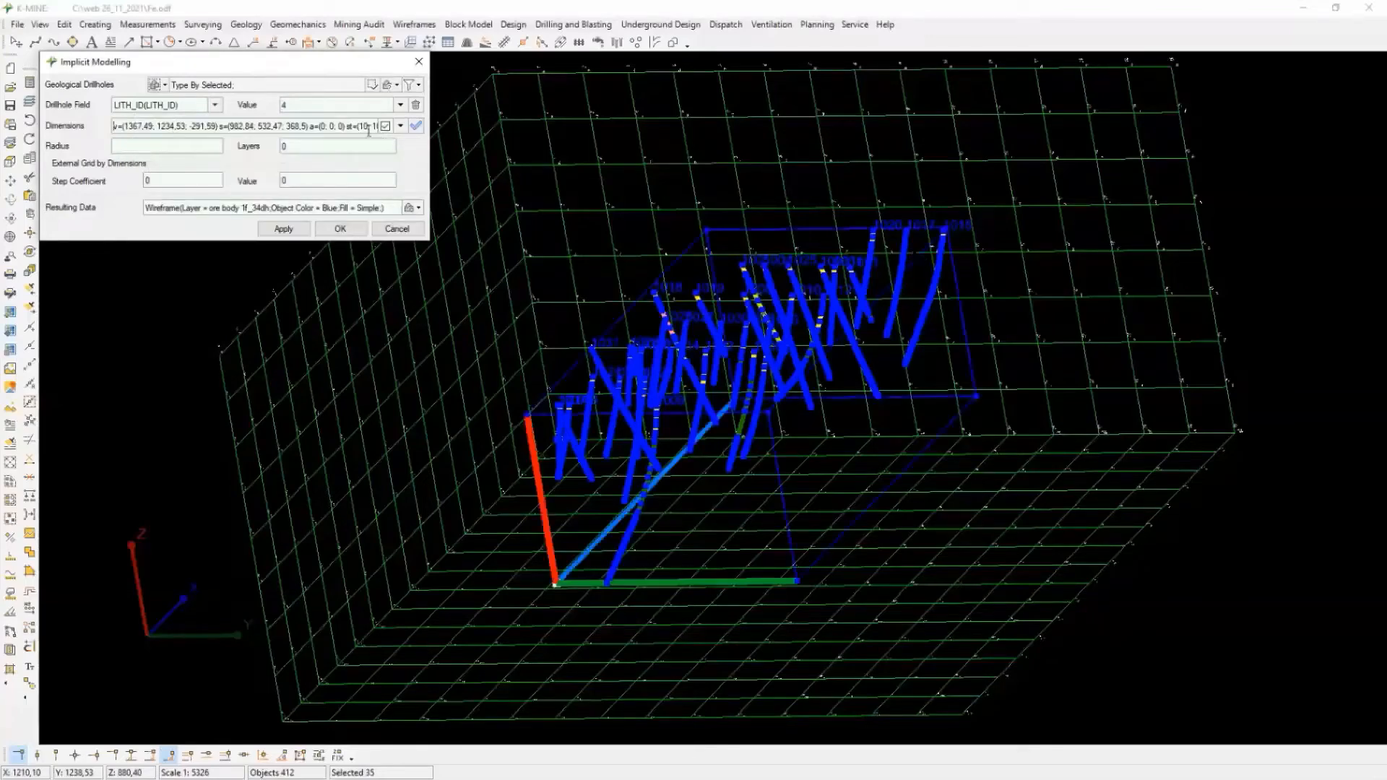
pyautogui.click(400, 125)
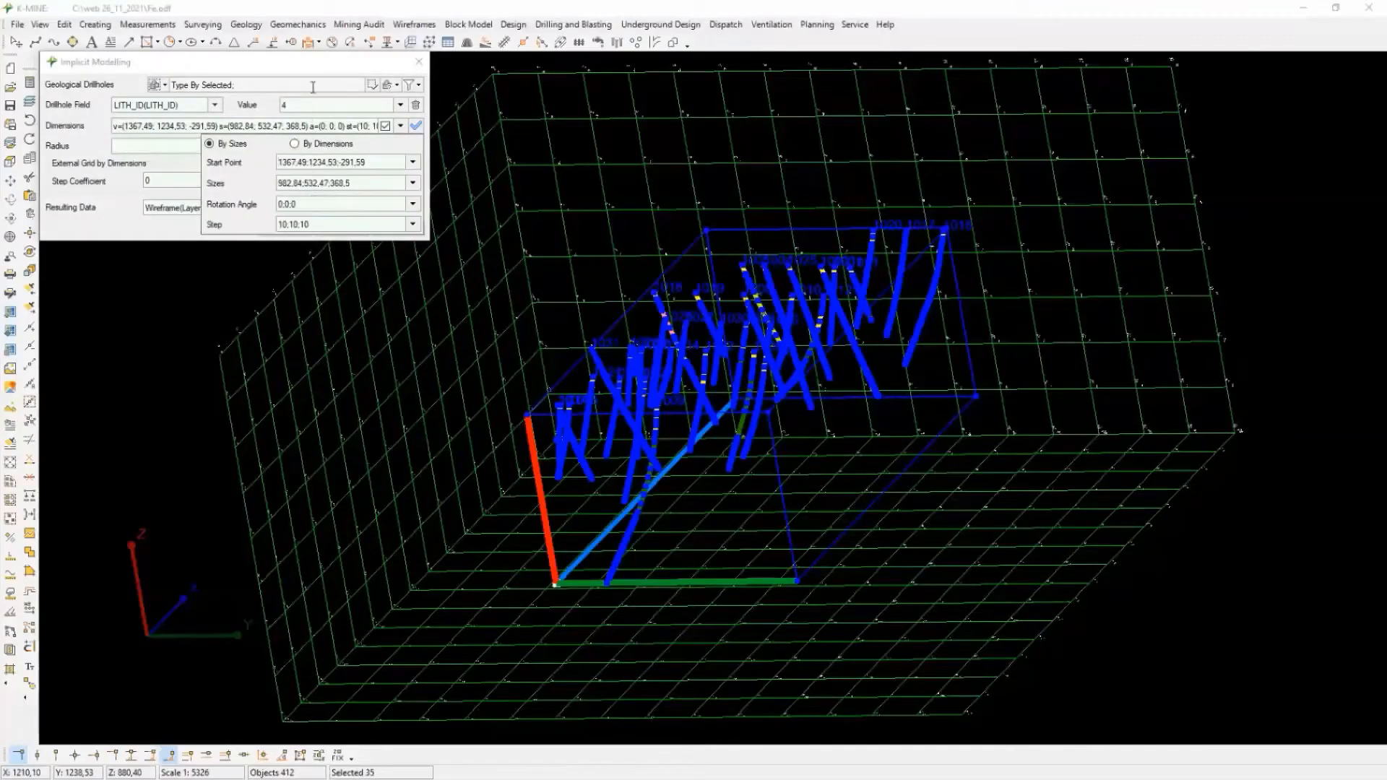
pyautogui.click(173, 153)
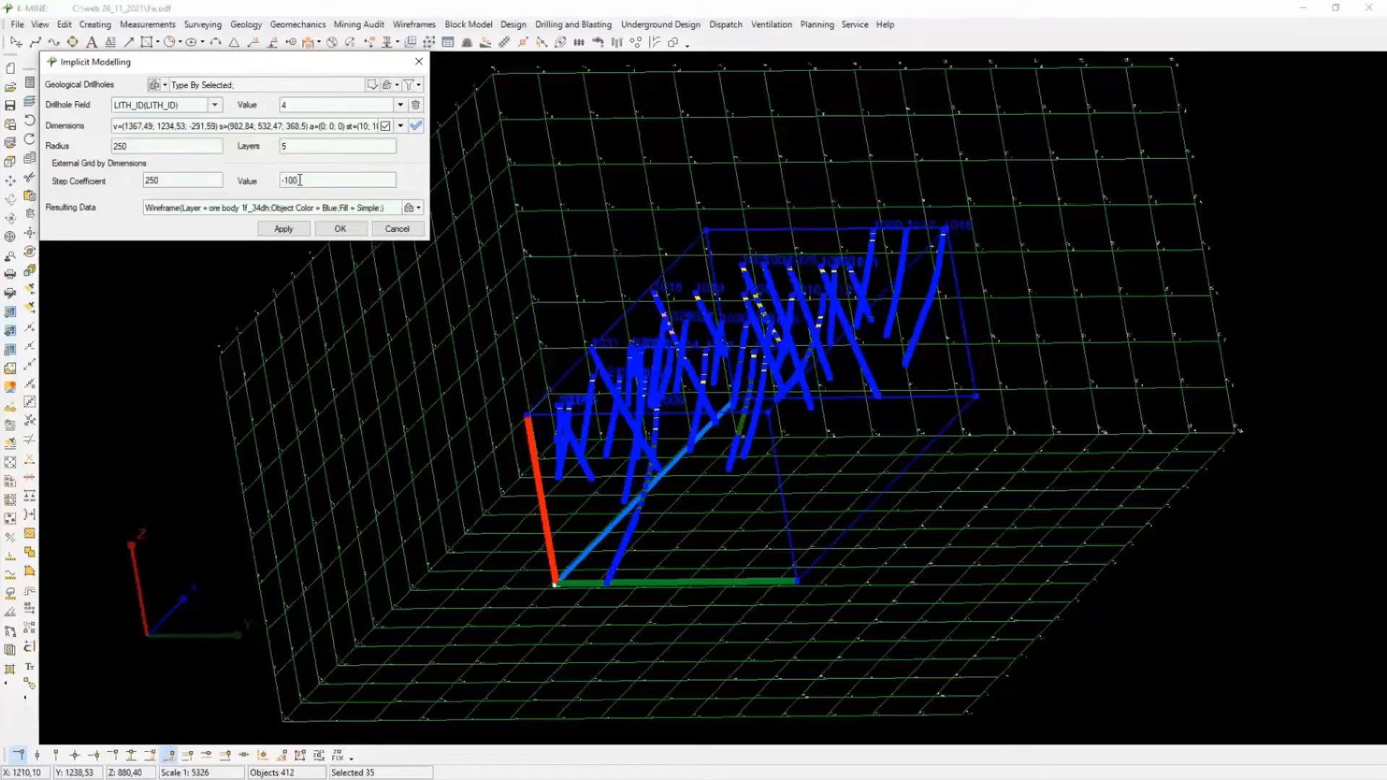
# Set the resulting wireframe's layer to "ore body 2f" and generate the implicit ore body.
pyautogui.click(419, 209)
pyautogui.click(326, 248)
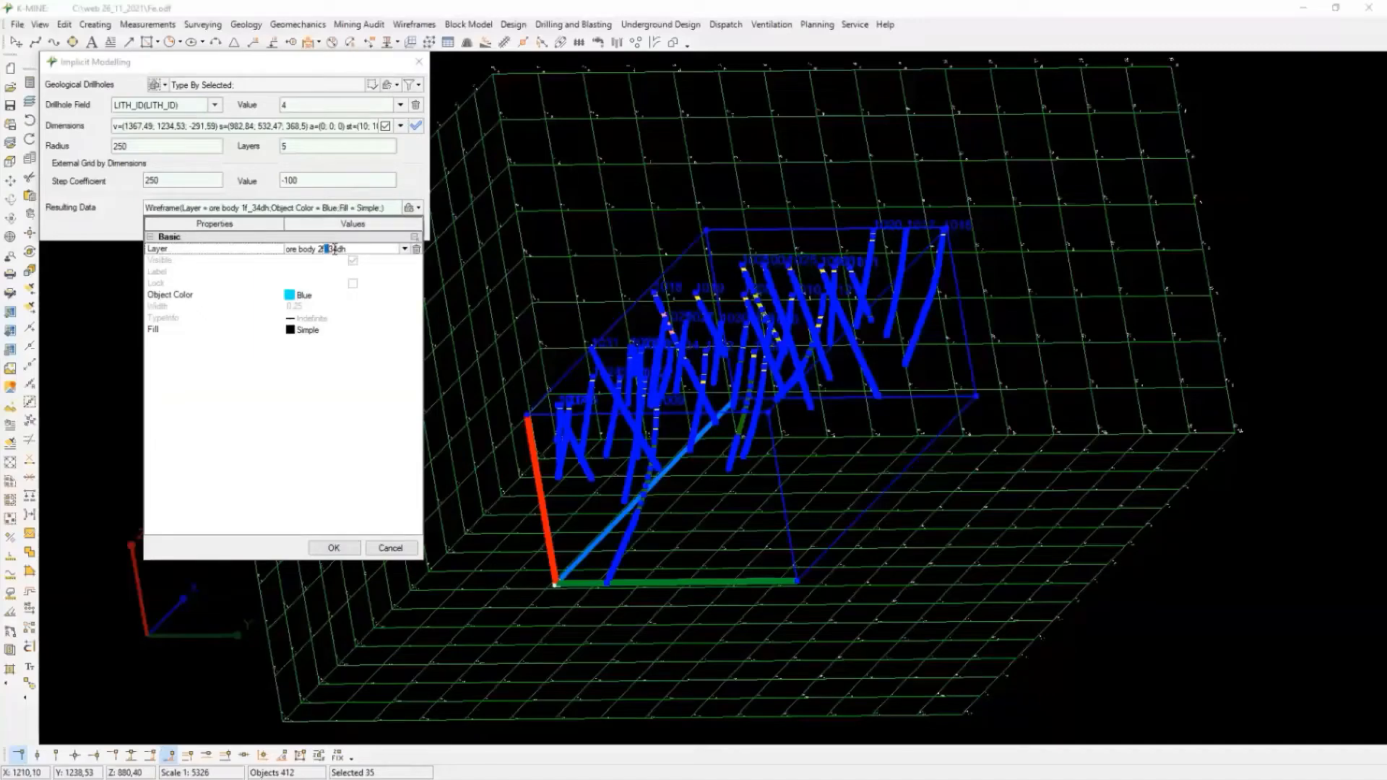
pyautogui.moveTo(335, 250); pyautogui.dragTo(353, 249)
pyautogui.press('BackSpace')
pyautogui.click(332, 548)
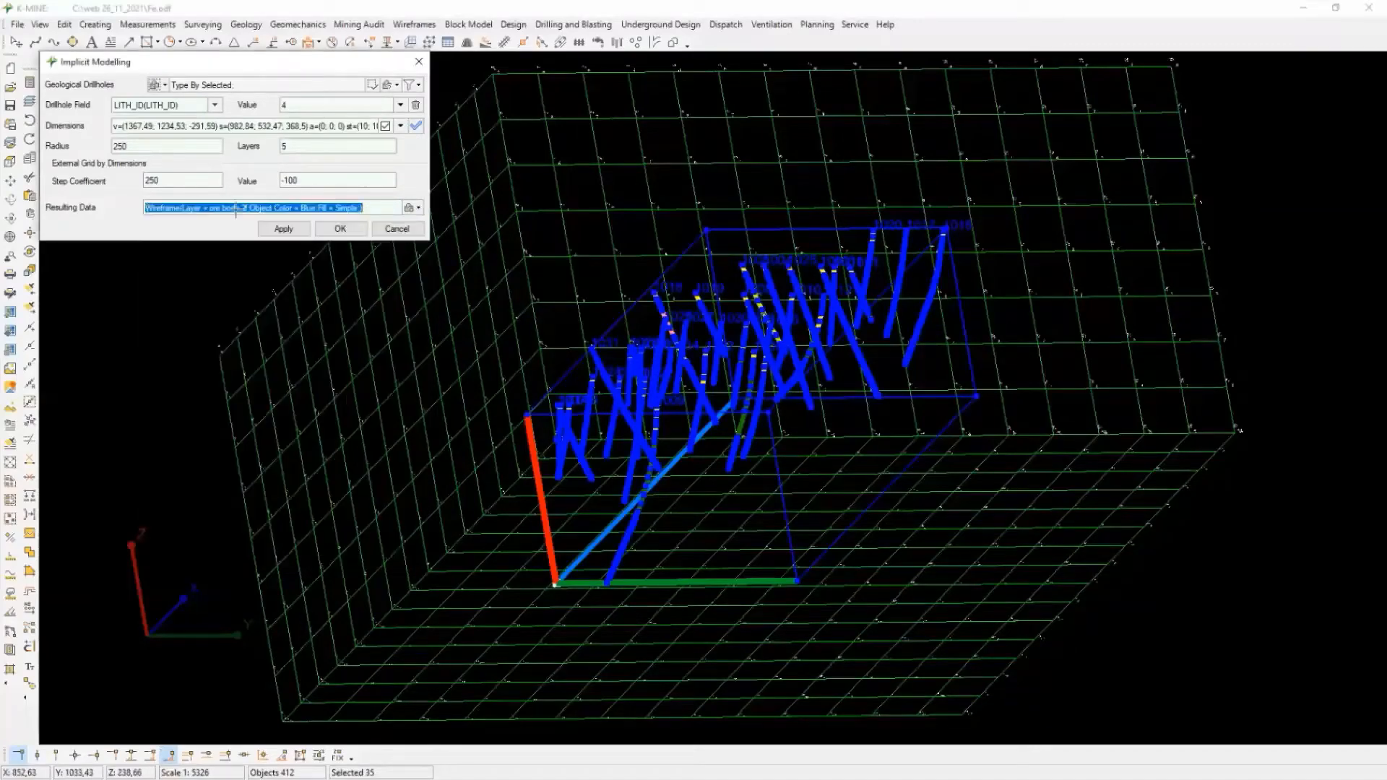
pyautogui.click(283, 228)
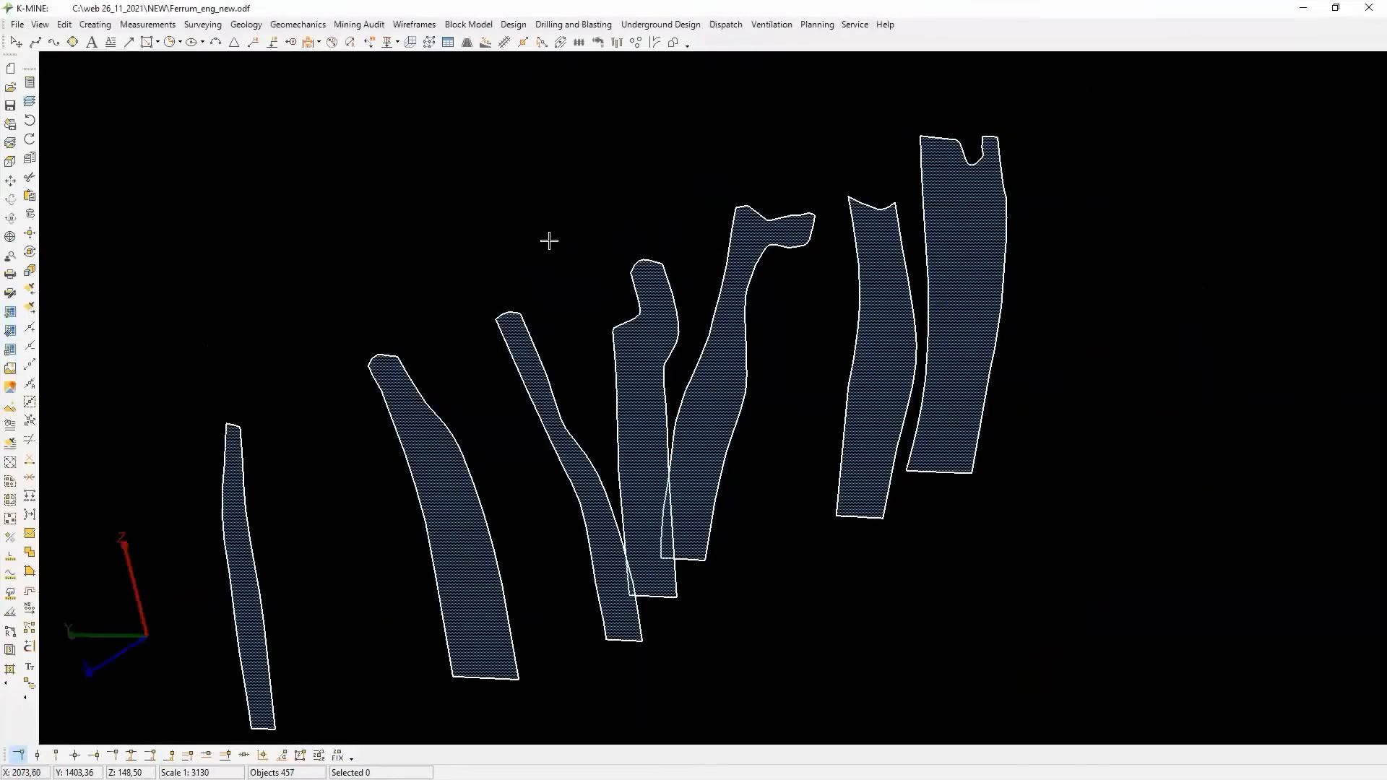
# Draw a guide polyline joining the upper ends of all seven closed section shapes in order.
pyautogui.click(34, 42)
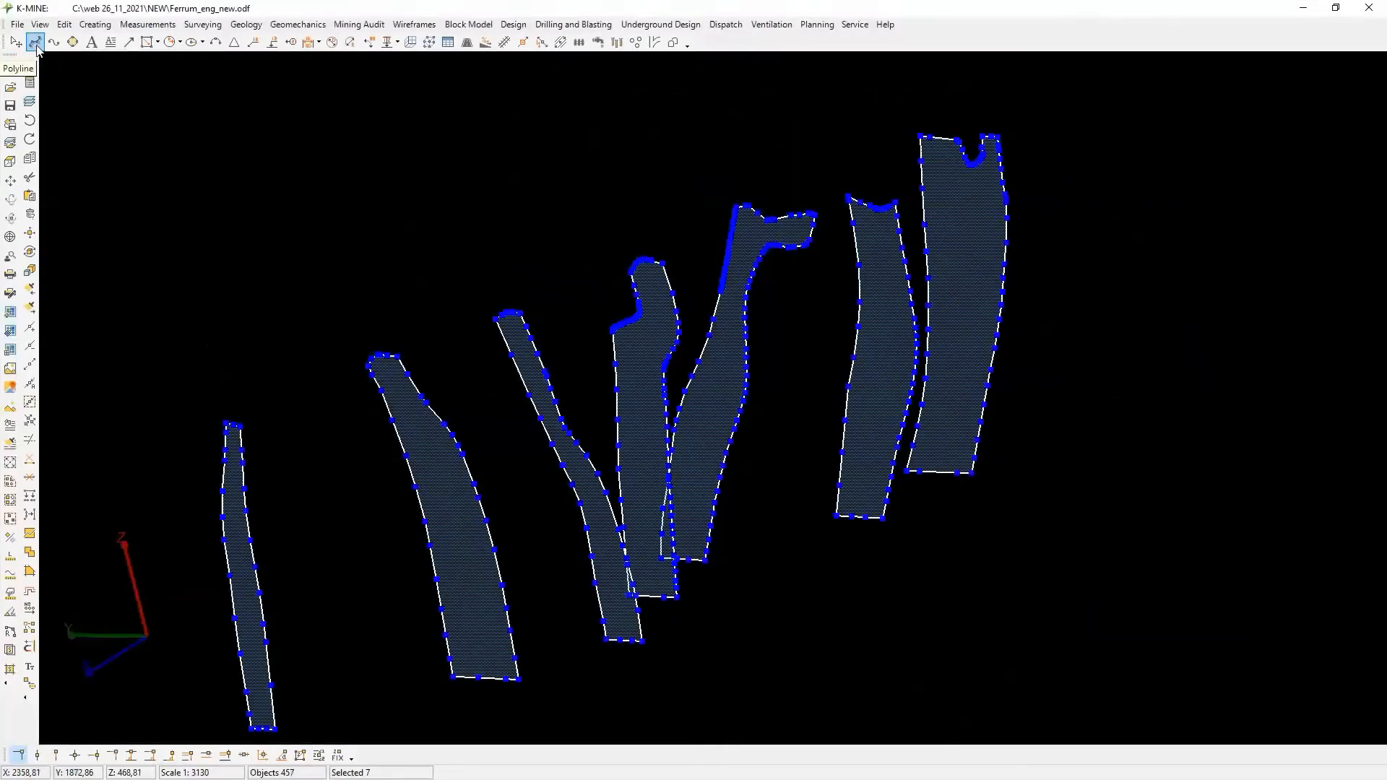
pyautogui.click(226, 422)
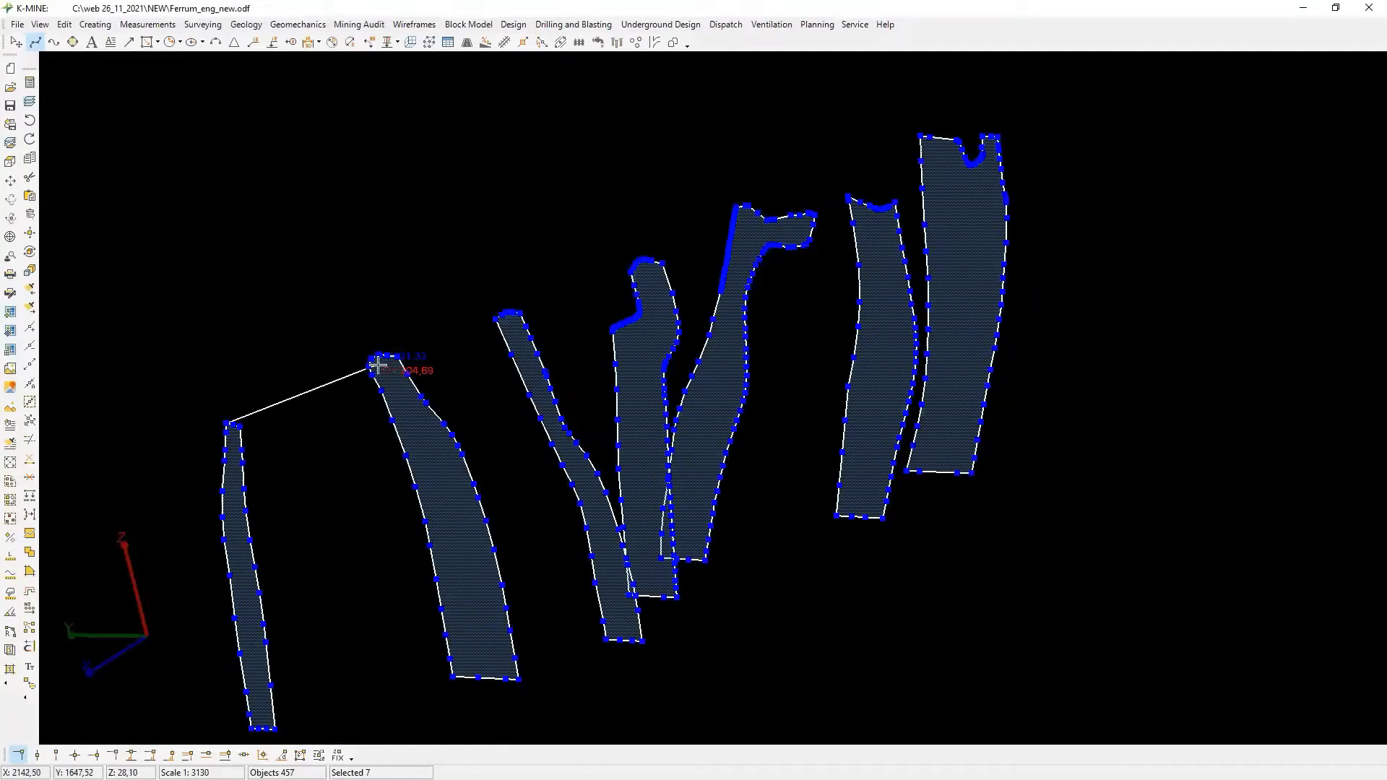
pyautogui.click(371, 358)
pyautogui.click(511, 313)
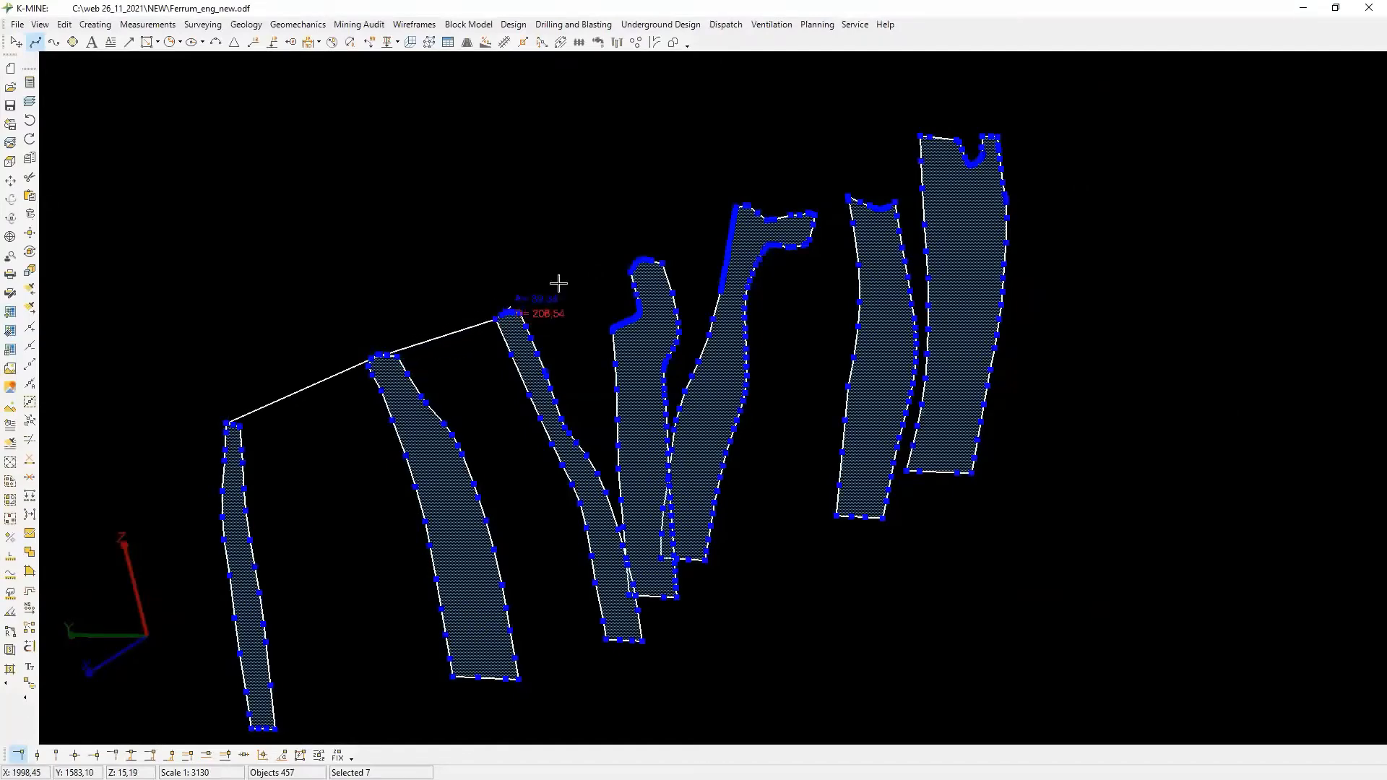
pyautogui.click(636, 268)
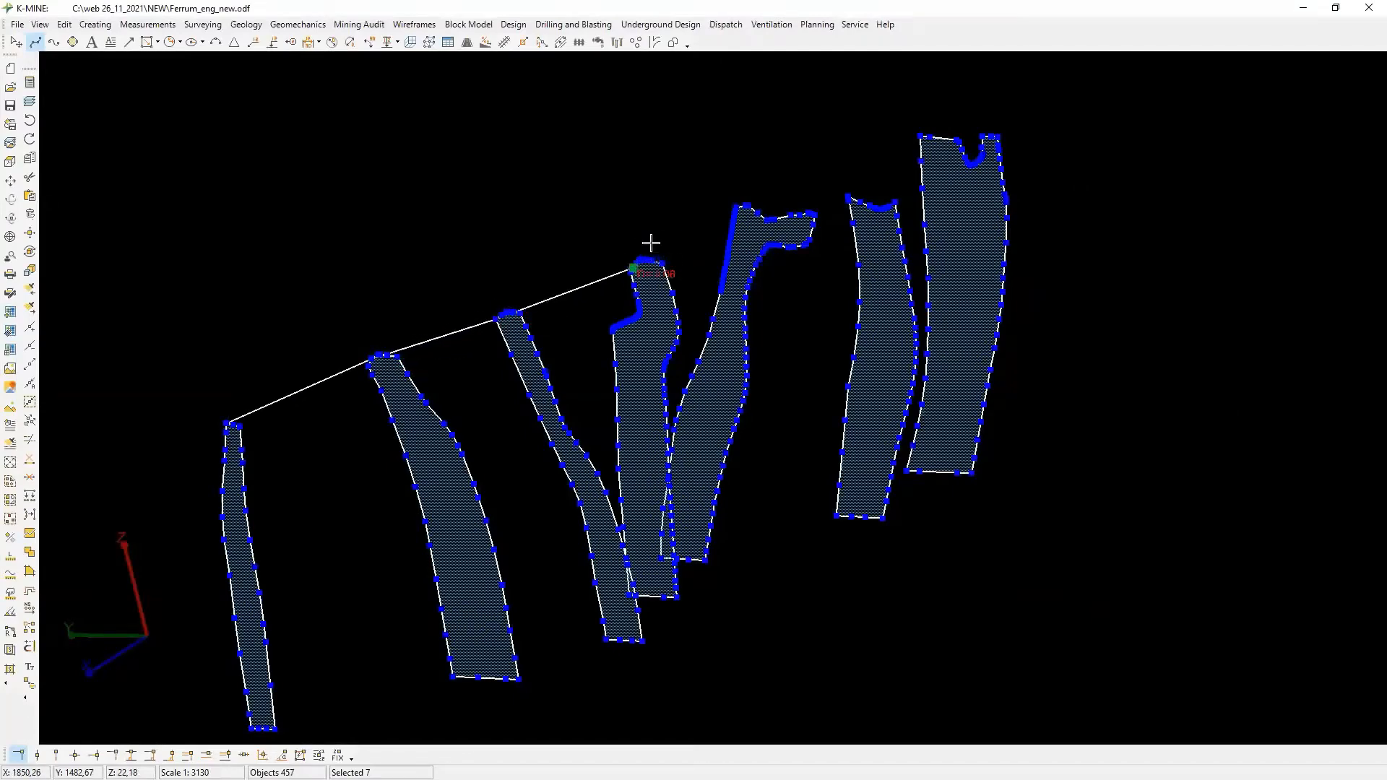
pyautogui.click(737, 207)
pyautogui.click(850, 198)
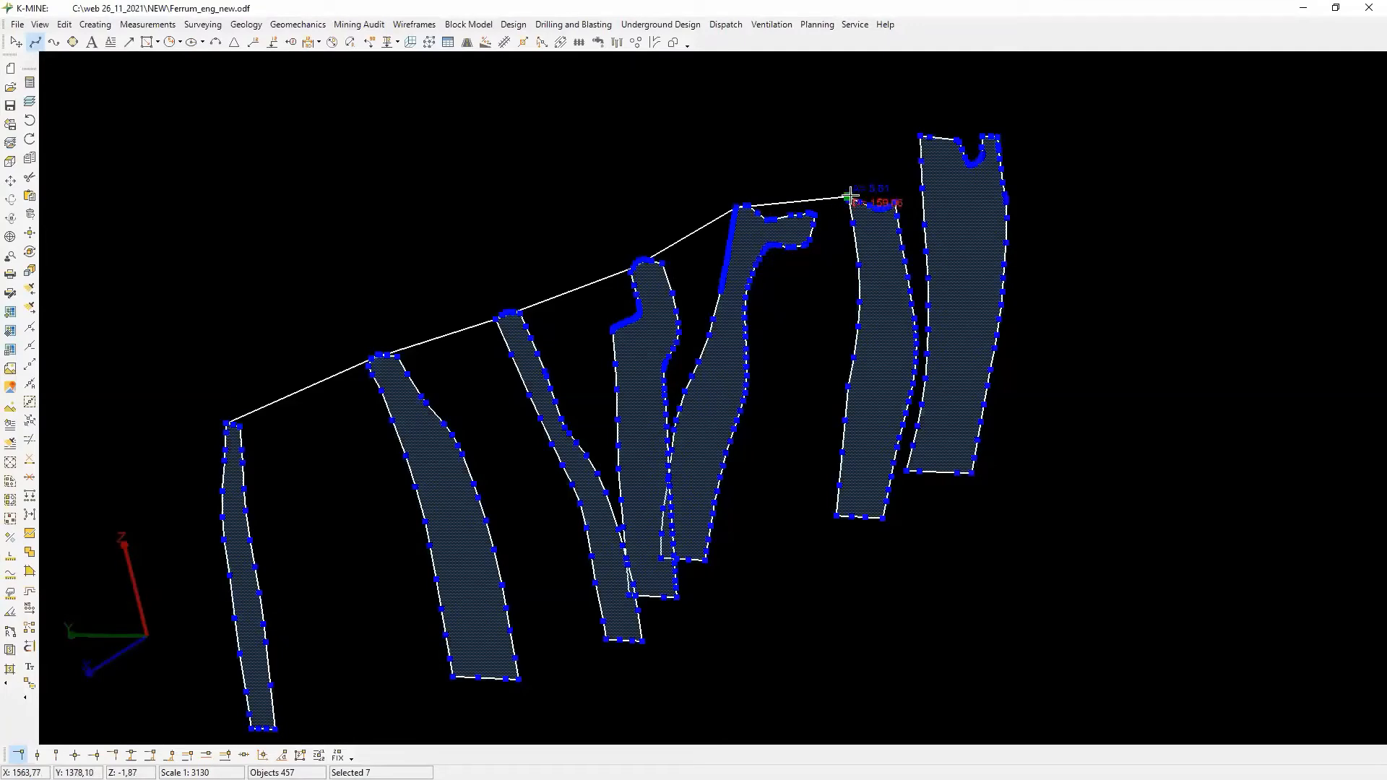
pyautogui.click(920, 136)
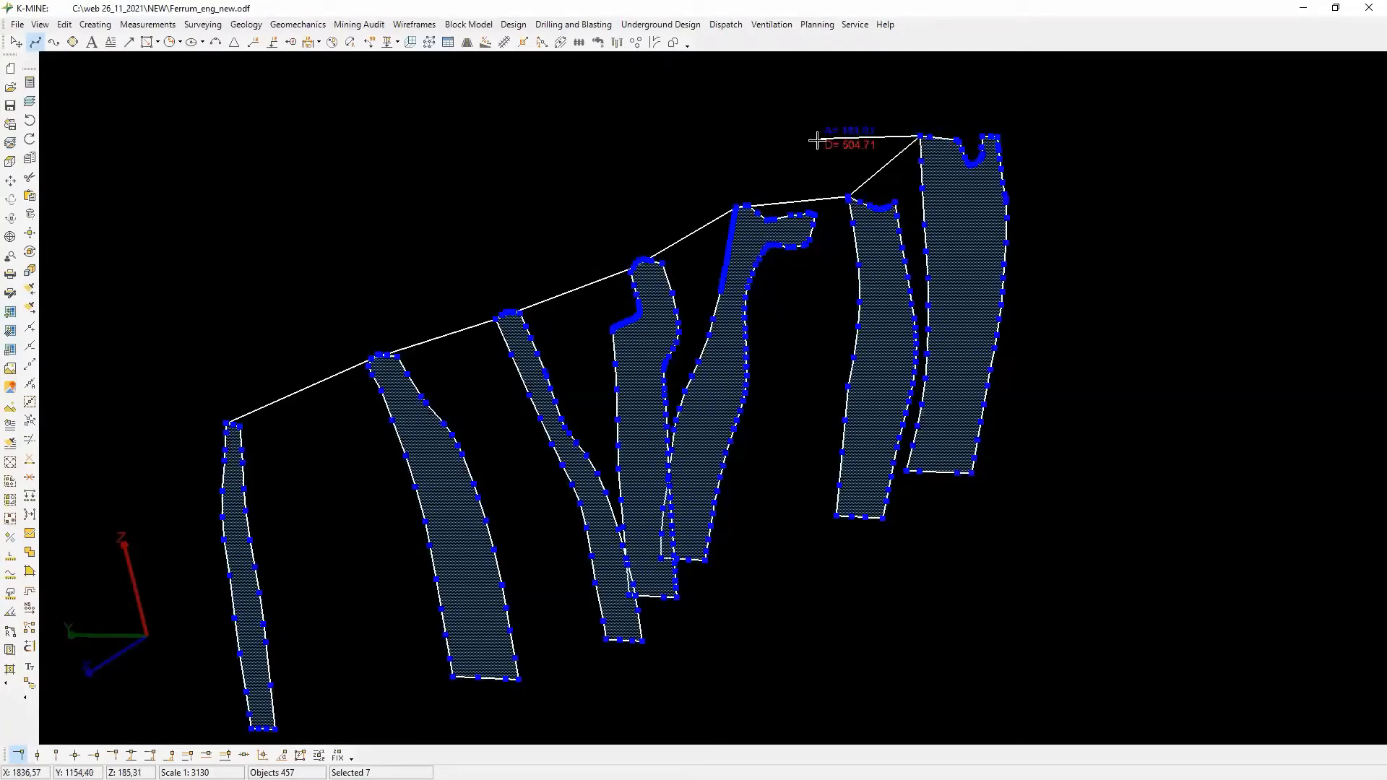
pyautogui.rightClick(883, 176)
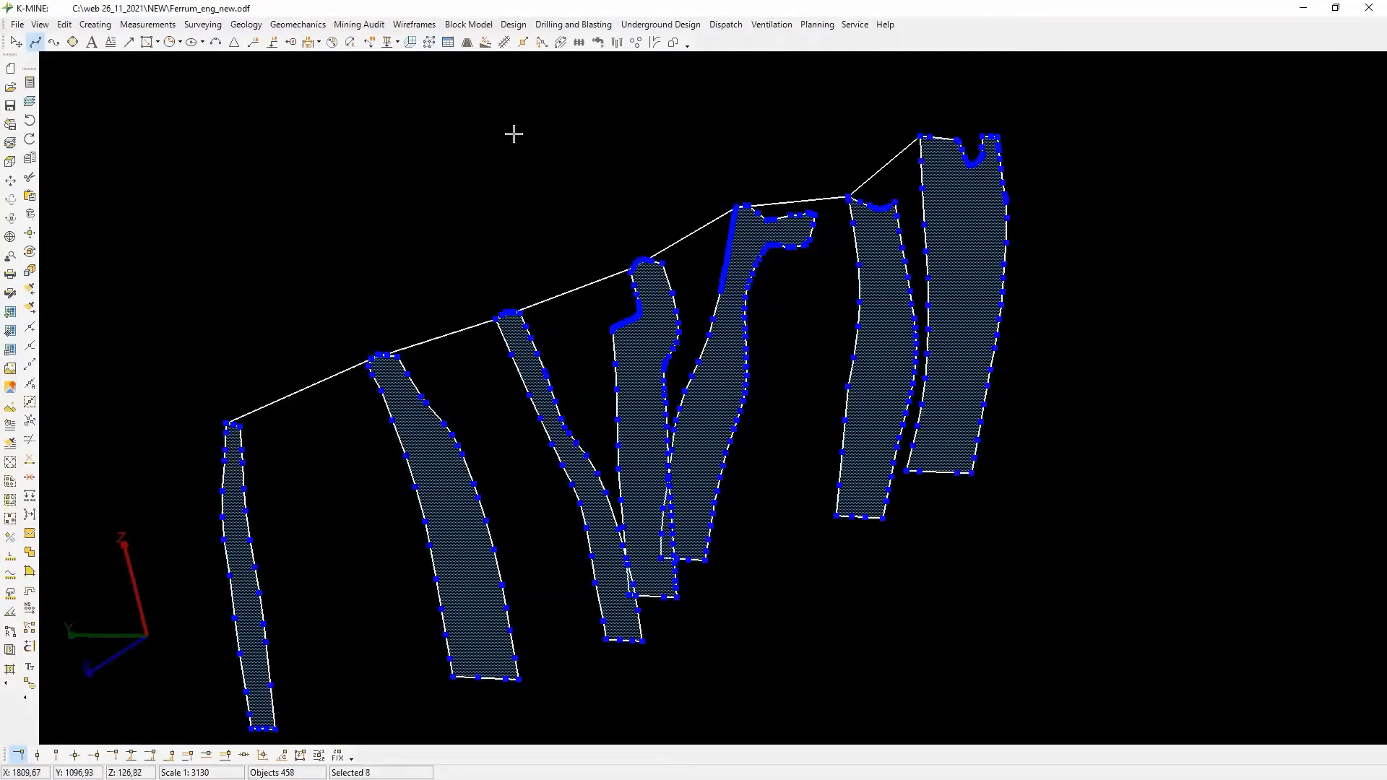
# Create a triangulation with guides from the selected closed shapes and polyline, with end sides and merged wireframes.
pyautogui.click(414, 23)
pyautogui.click(328, 343)
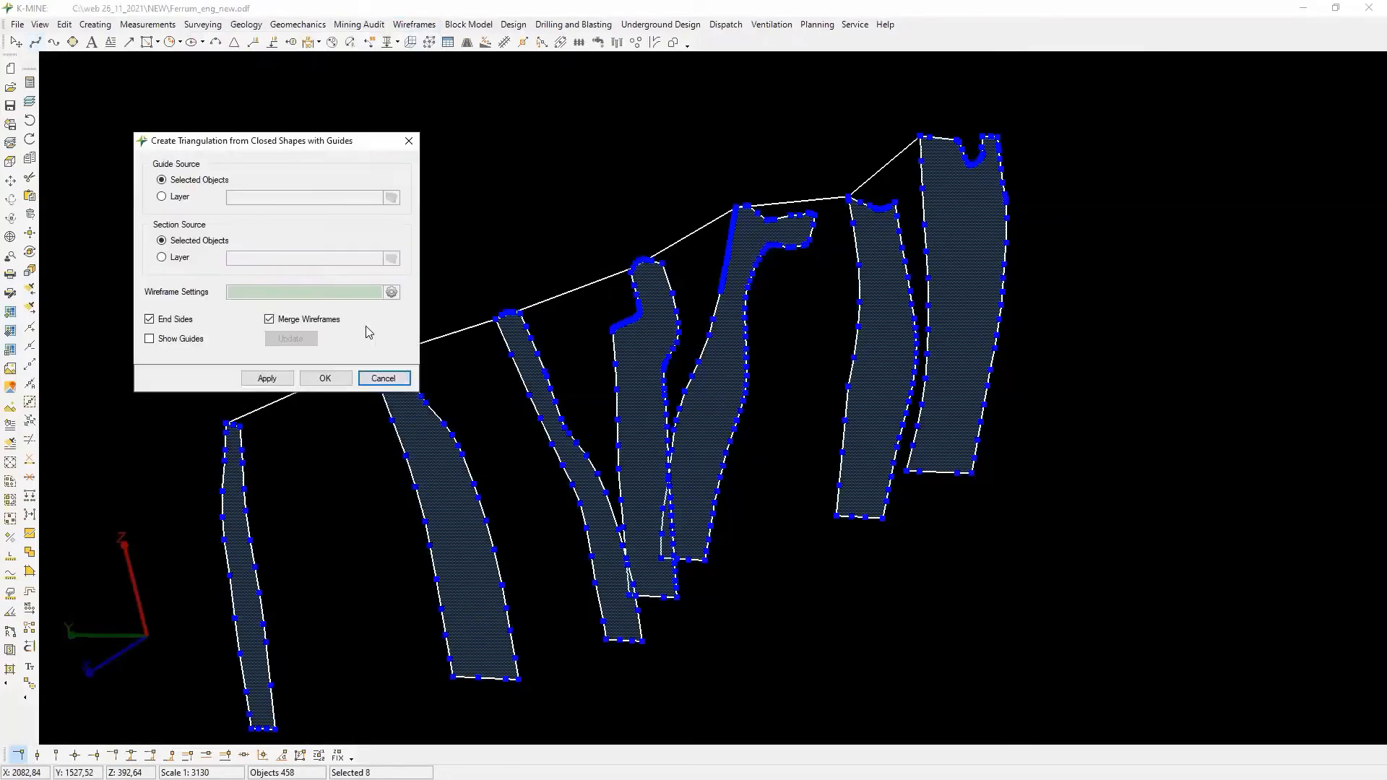
pyautogui.click(325, 379)
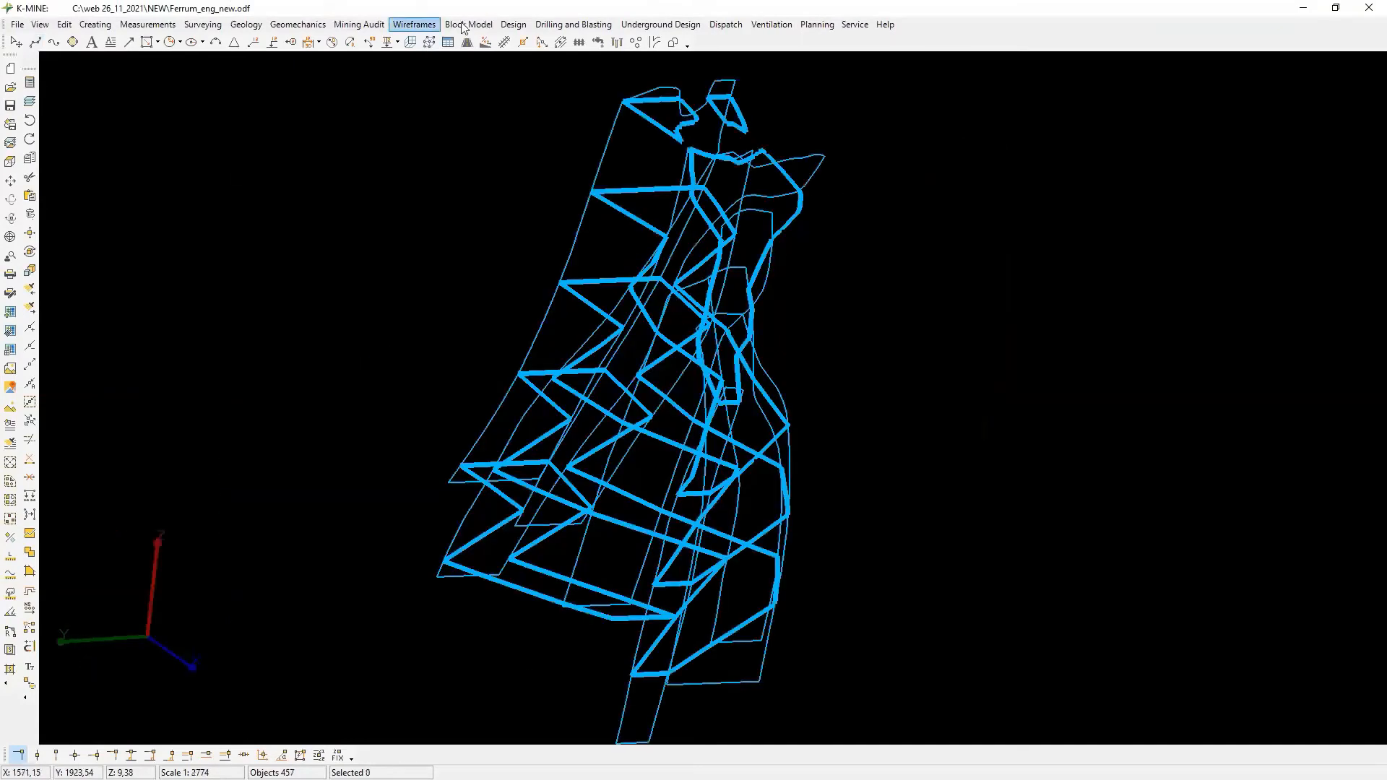
# Create a solid from closed shapes using cross-section layer Line_h, guide shapes layer lines_section and guide lines layer Line_guides.
pyautogui.click(414, 24)
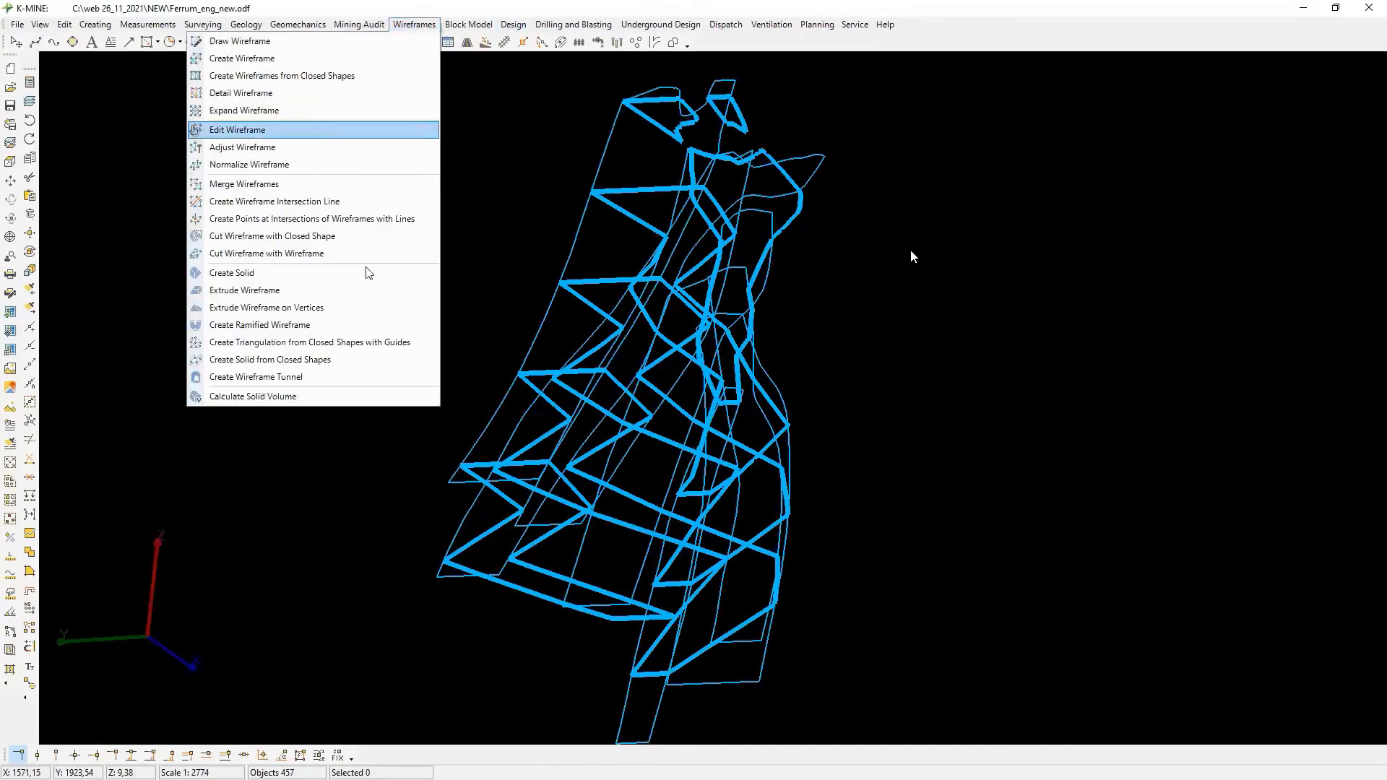
pyautogui.click(311, 359)
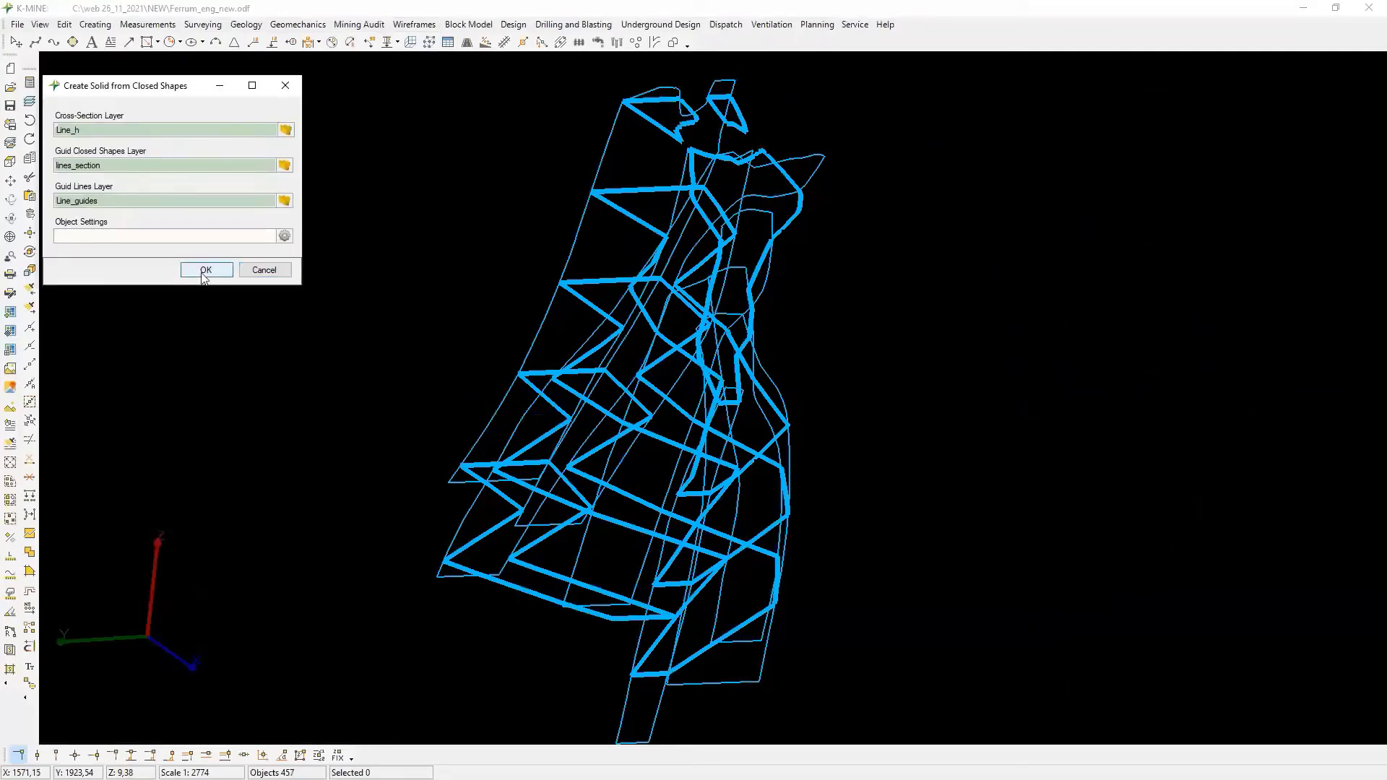
pyautogui.press('Return')
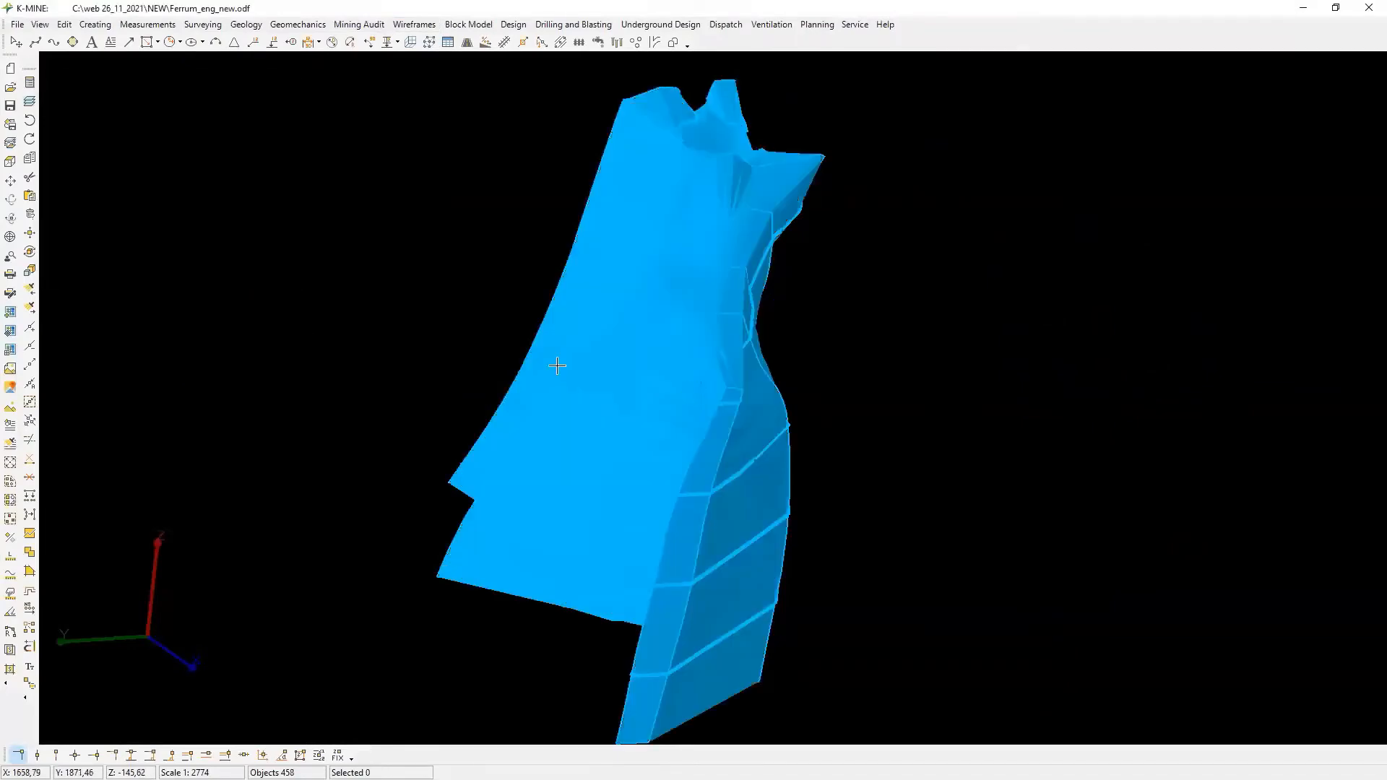
pyautogui.moveTo(557, 366)
pyautogui.mouseDown(button='middle')
pyautogui.moveTo(730, 393)
pyautogui.moveTo(780, 356)
pyautogui.moveTo(740, 415)
pyautogui.moveTo(547, 384)
pyautogui.mouseUp(button='middle')
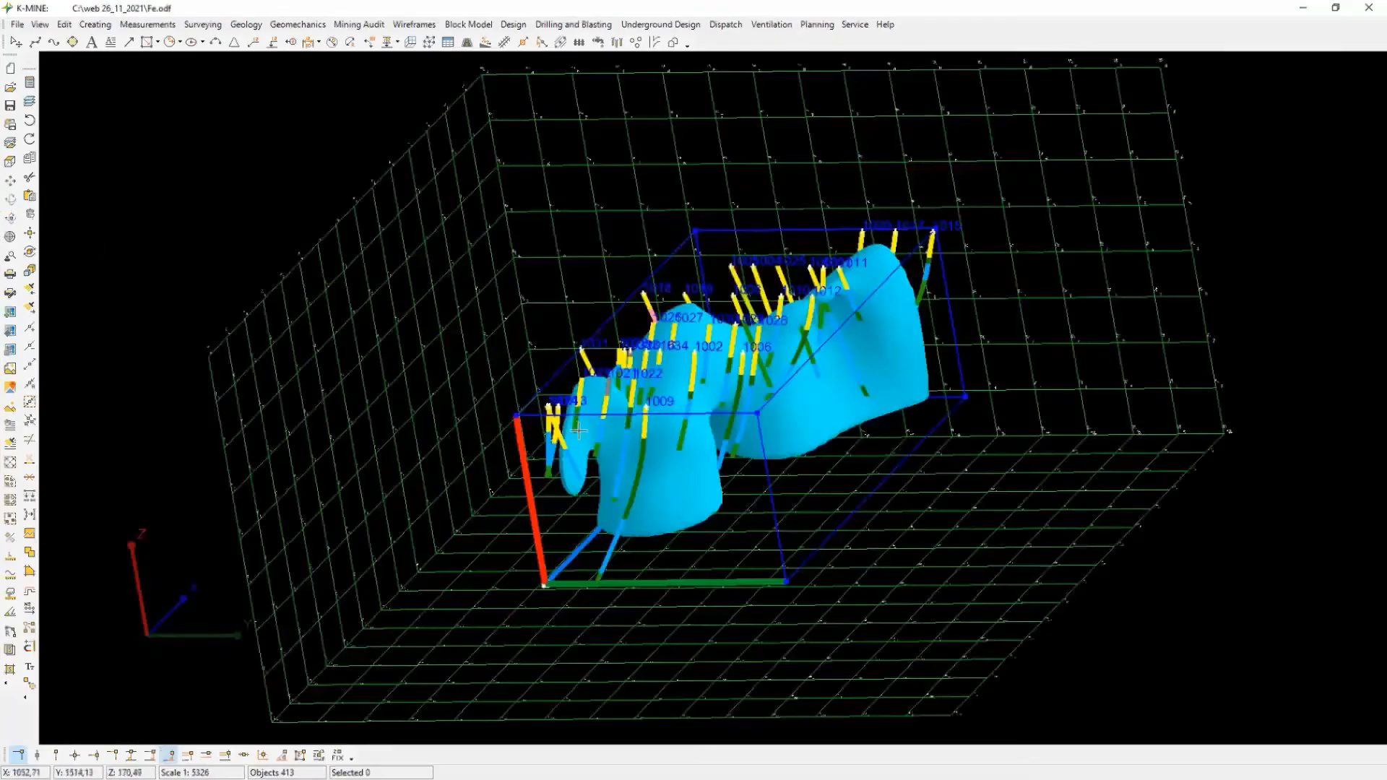
# Change the object color of the angular solid model wireframe surrounding the implicit ore body to Dark blue.
pyautogui.moveTo(578, 448); pyautogui.dragTo(547, 430, button='middle')
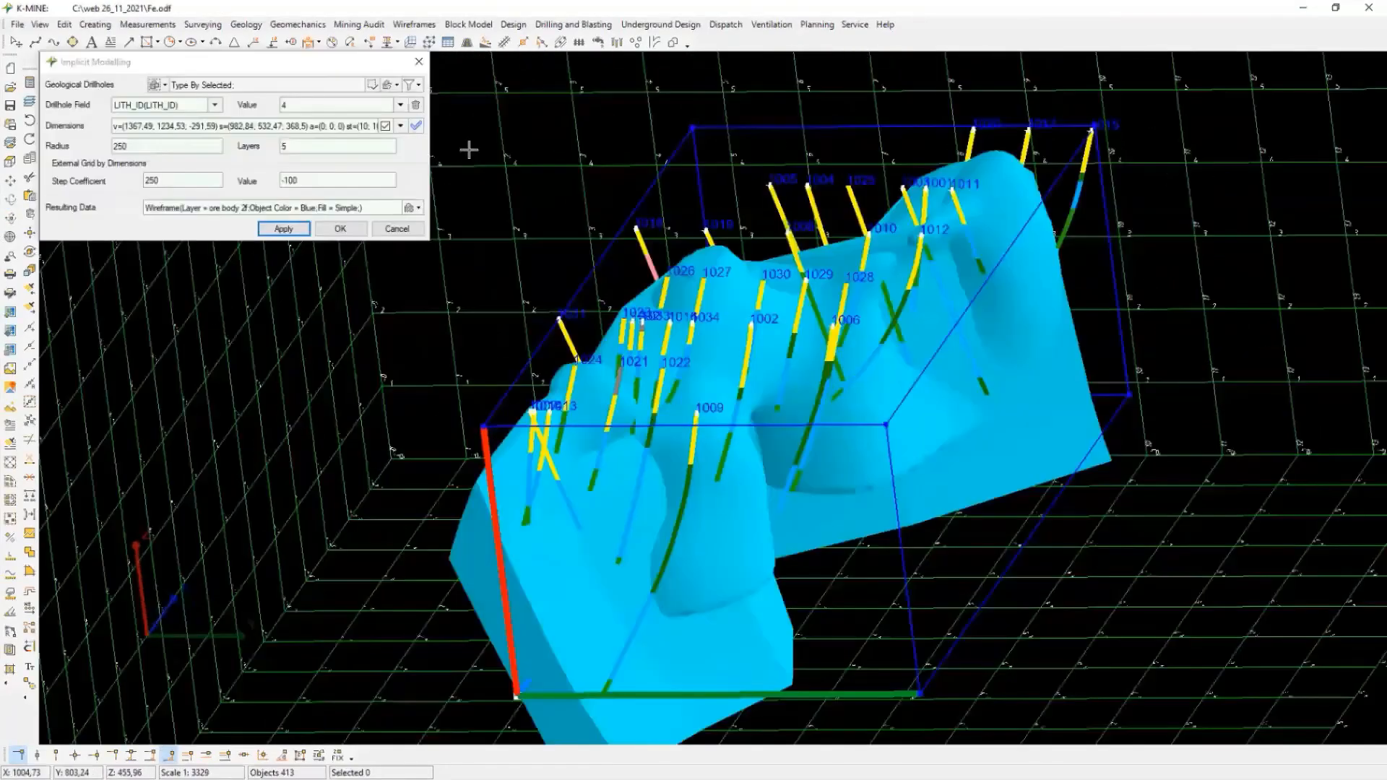
pyautogui.moveTo(605, 441); pyautogui.dragTo(438, 588, button='middle')
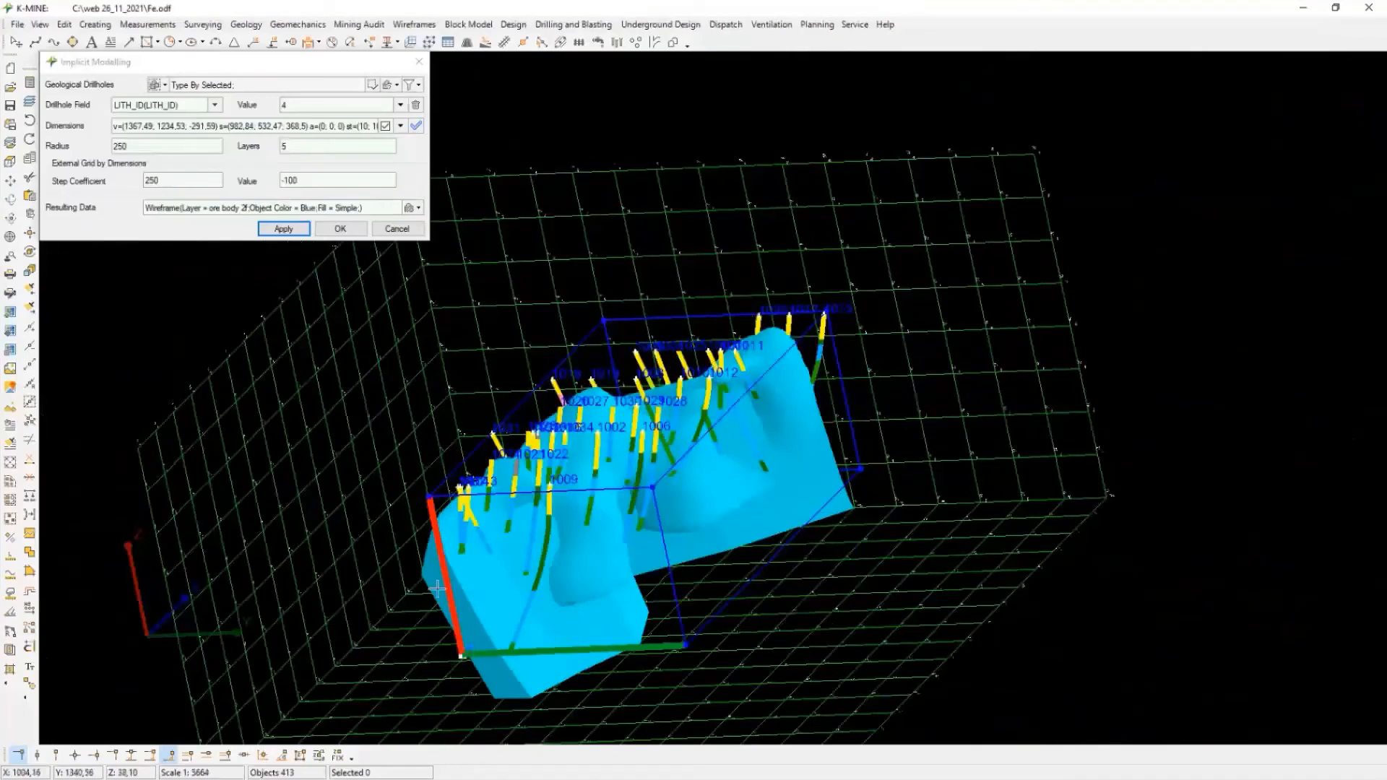
pyautogui.scroll(5, 437, 589)
pyautogui.click(412, 491)
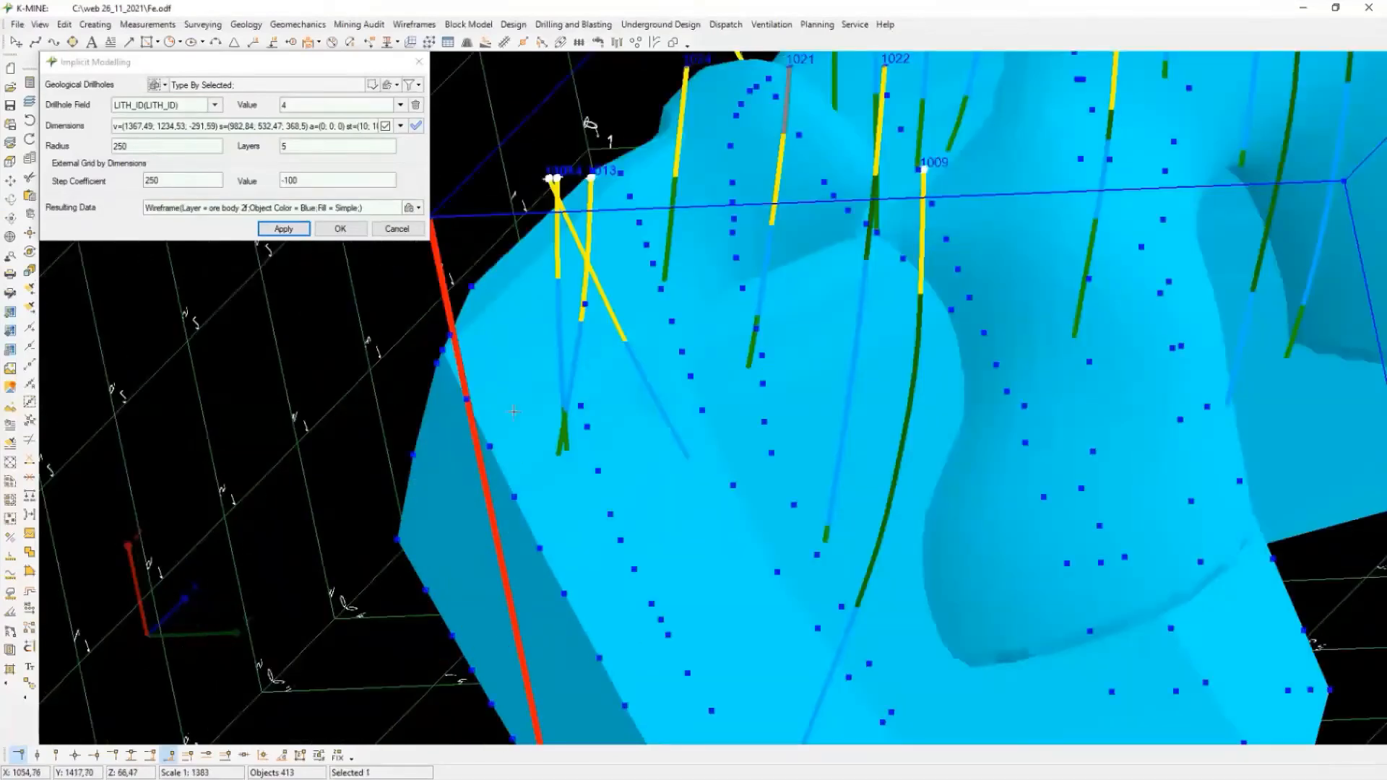
pyautogui.hotkey('alt', 'Return')
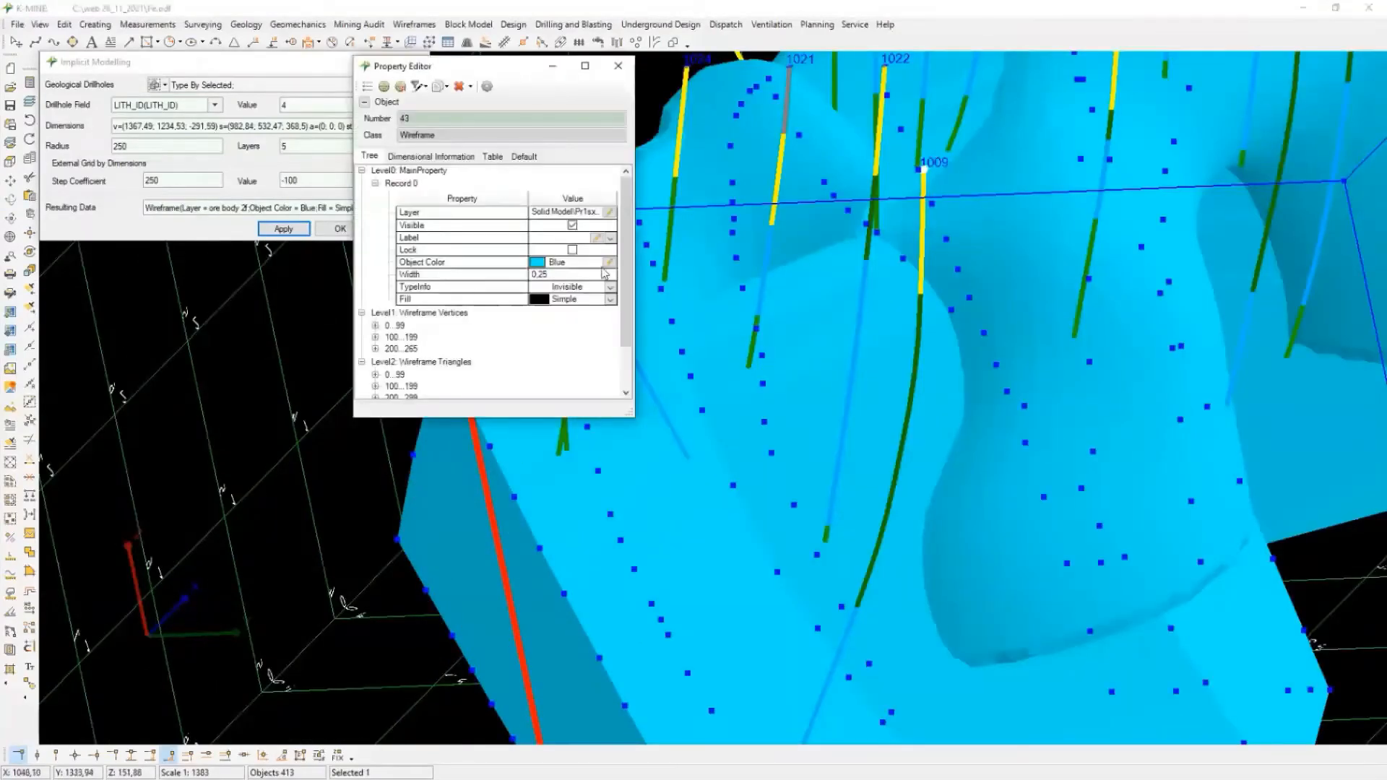
pyautogui.click(609, 263)
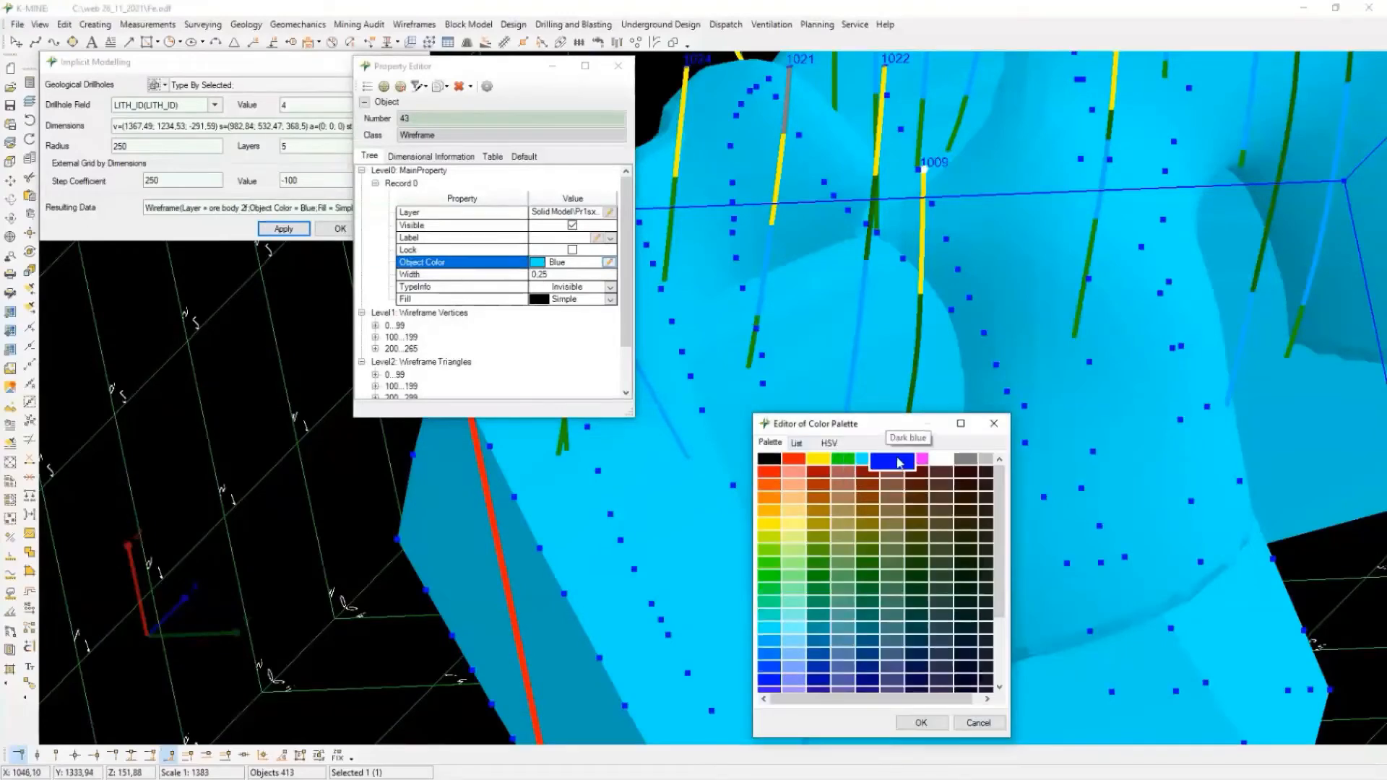
pyautogui.doubleClick(892, 461)
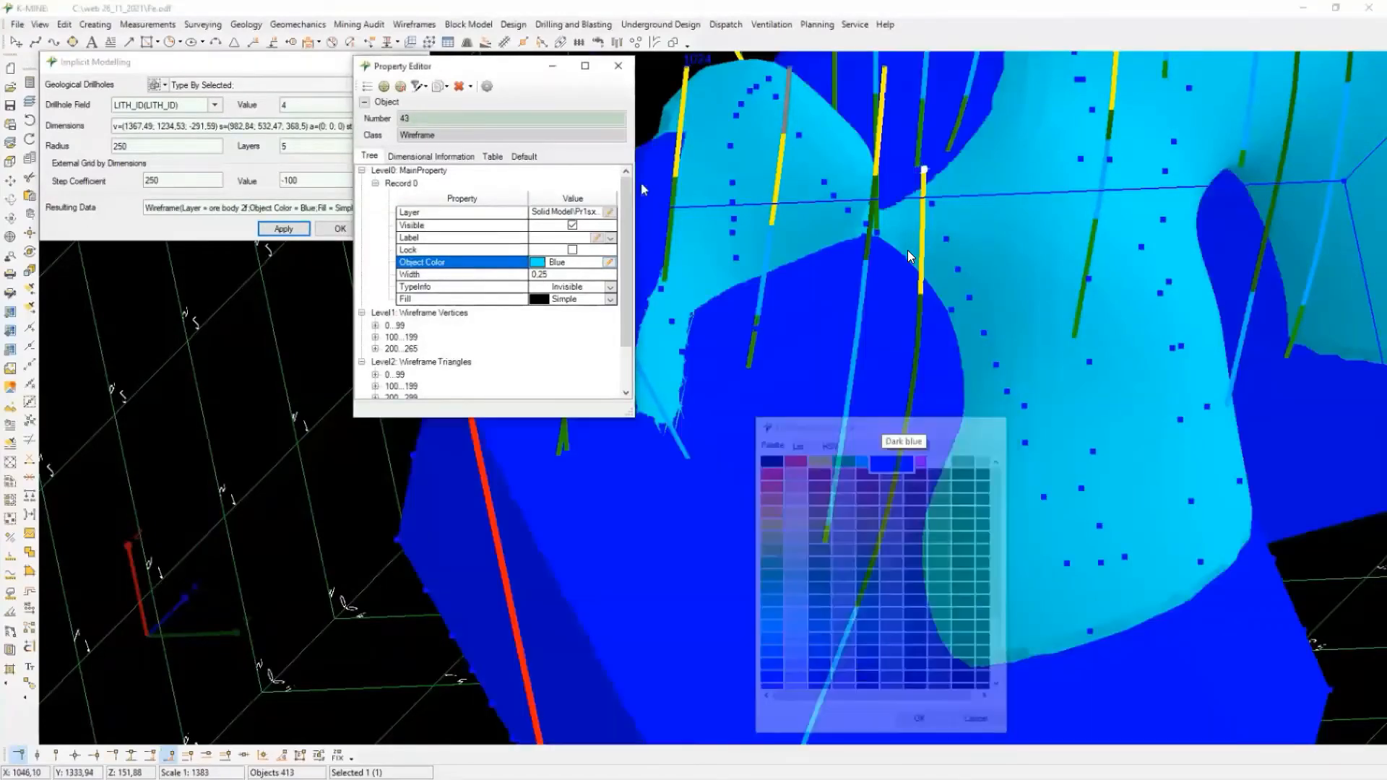
pyautogui.click(617, 66)
# Compare the implicit ore body with the dark blue solid from other angles and hide the modelling bounds.
pyautogui.scroll(-5, 898, 249)
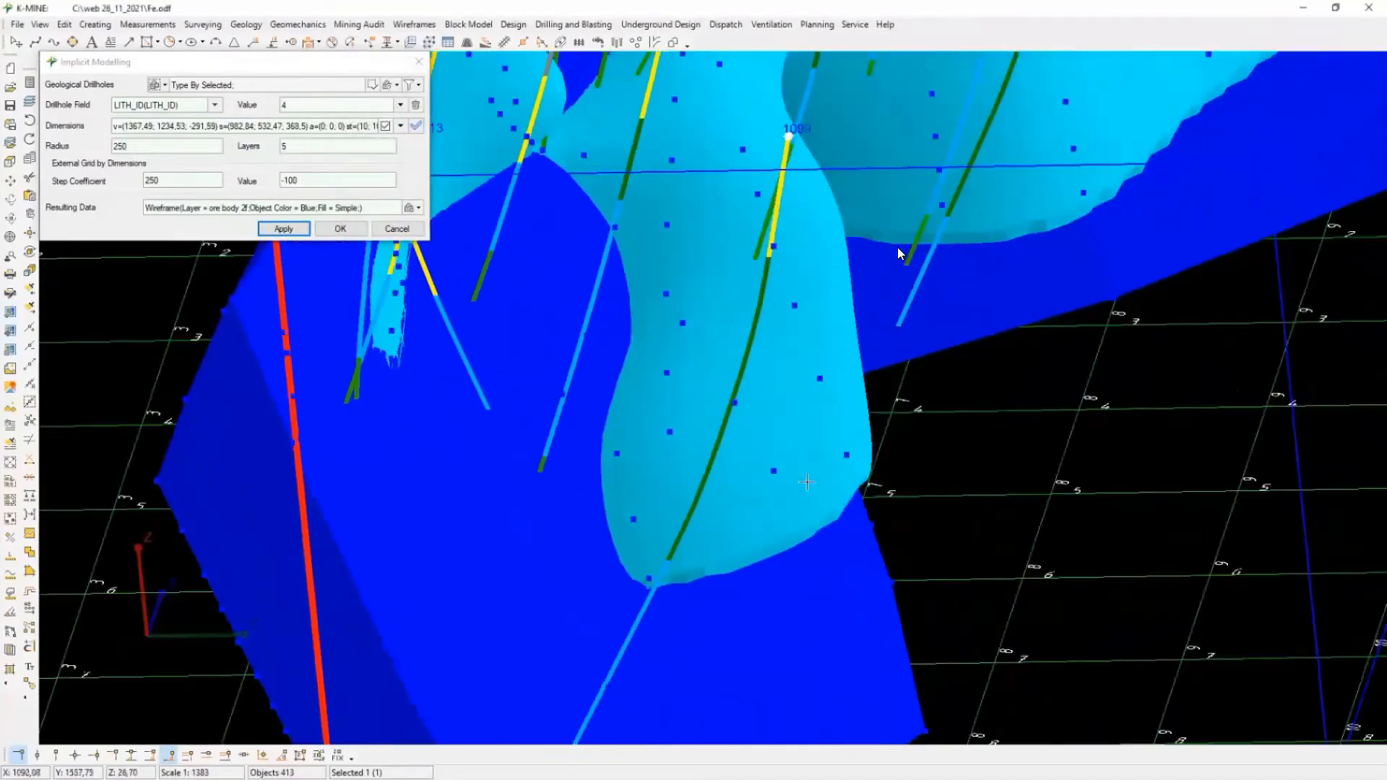
pyautogui.moveTo(771, 494); pyautogui.dragTo(454, 214, button='middle')
pyautogui.click(386, 126)
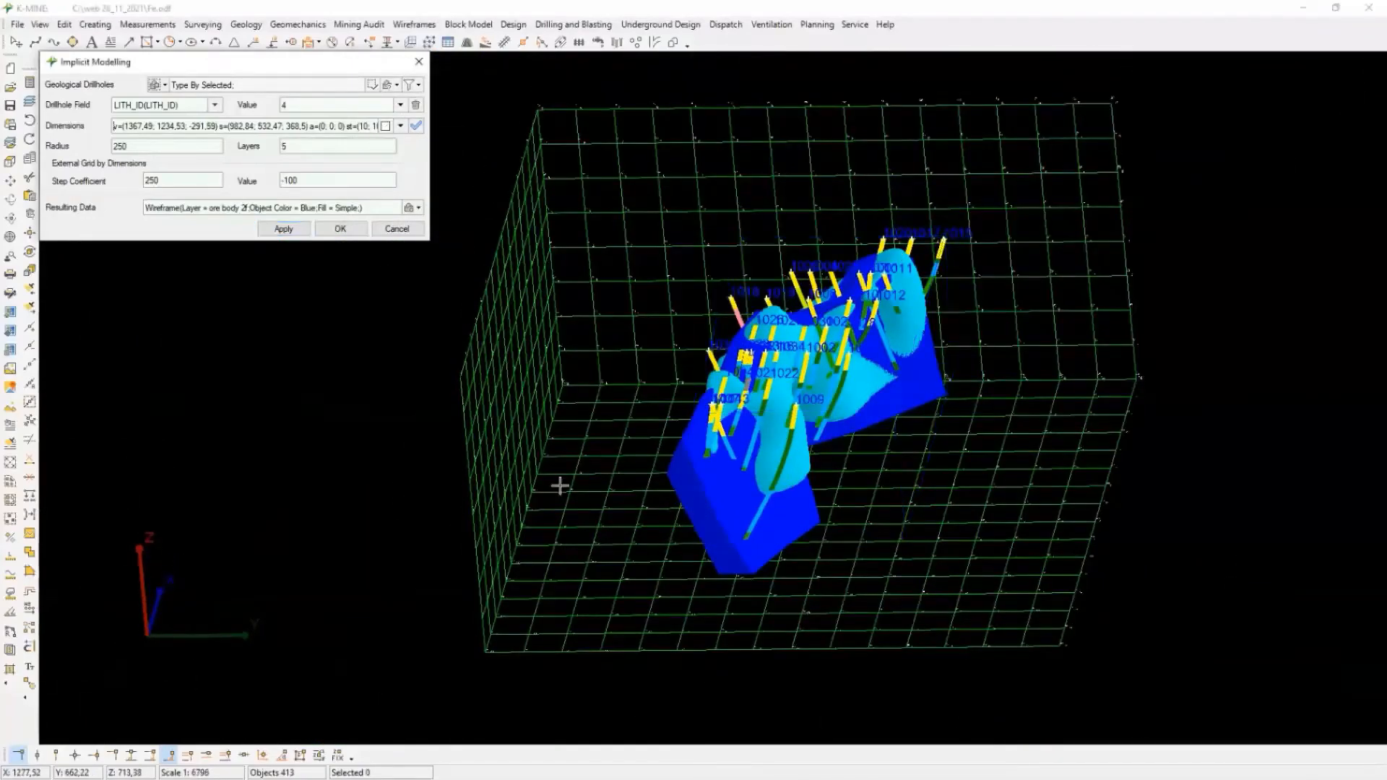
# Inspect the implicit ore body inside the dark blue solid and set the implicit modelling radius to 200.
pyautogui.moveTo(641, 492); pyautogui.dragTo(893, 250, button='middle')
pyautogui.scroll(5, 893, 250)
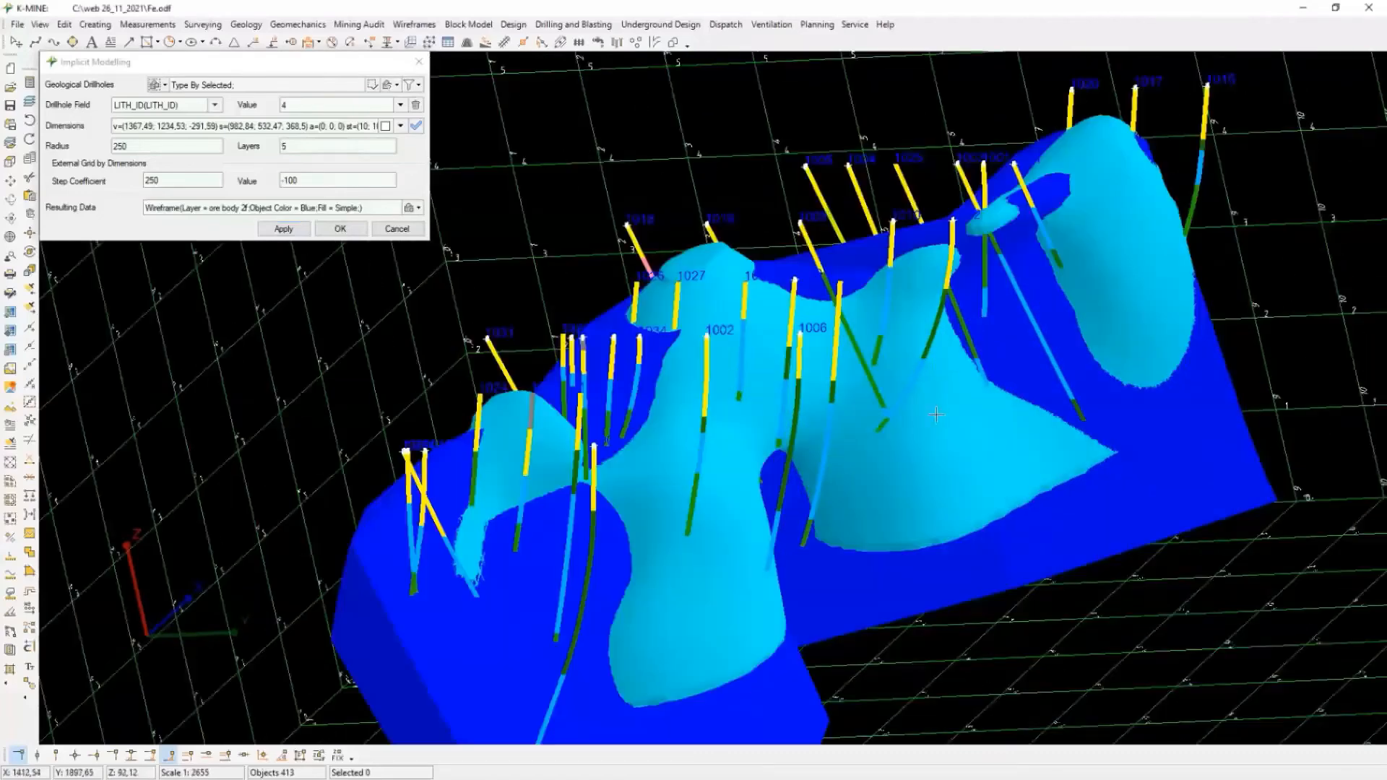
pyautogui.scroll(-5, 893, 250)
pyautogui.click(293, 147)
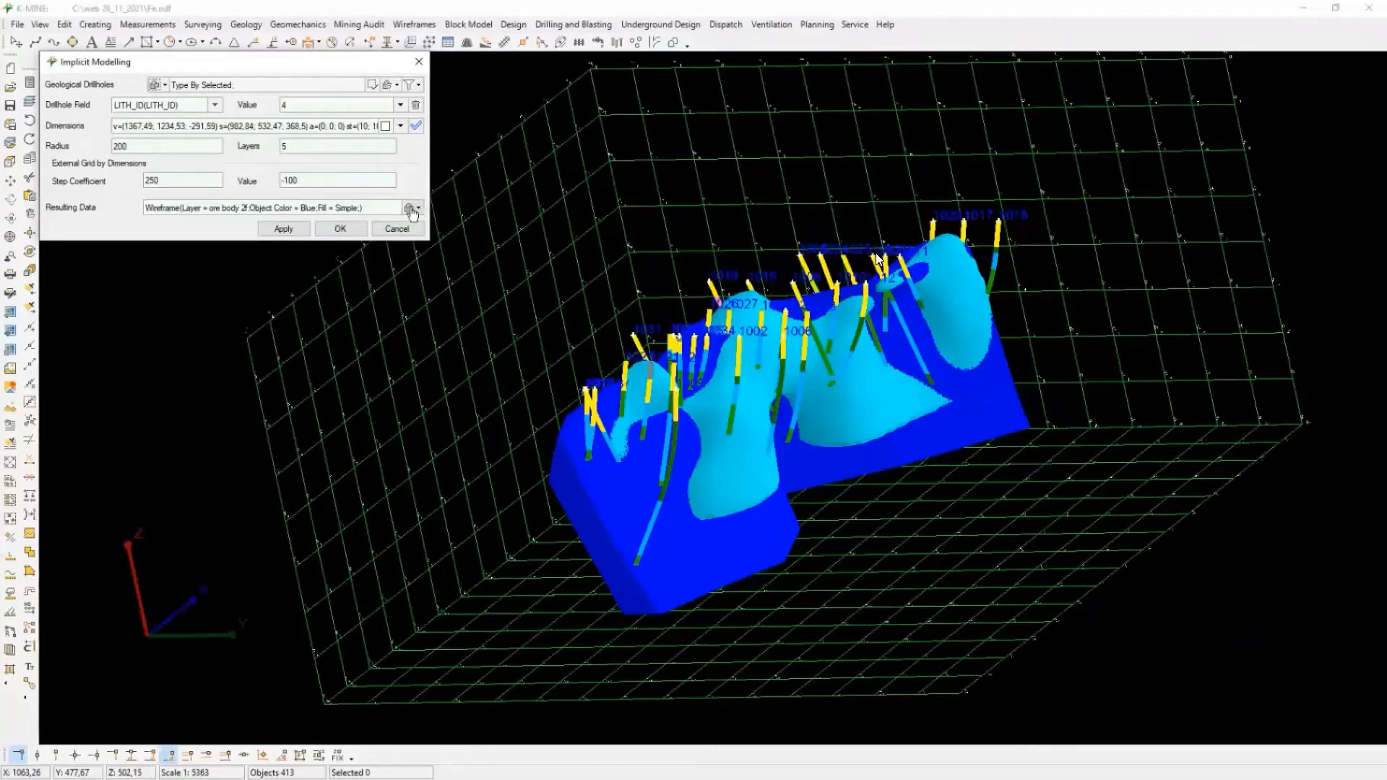
# Set the resulting wireframe's object color to Yellow, generate it, and compare it with the light blue implicit body.
pyautogui.click(419, 209)
pyautogui.click(331, 295)
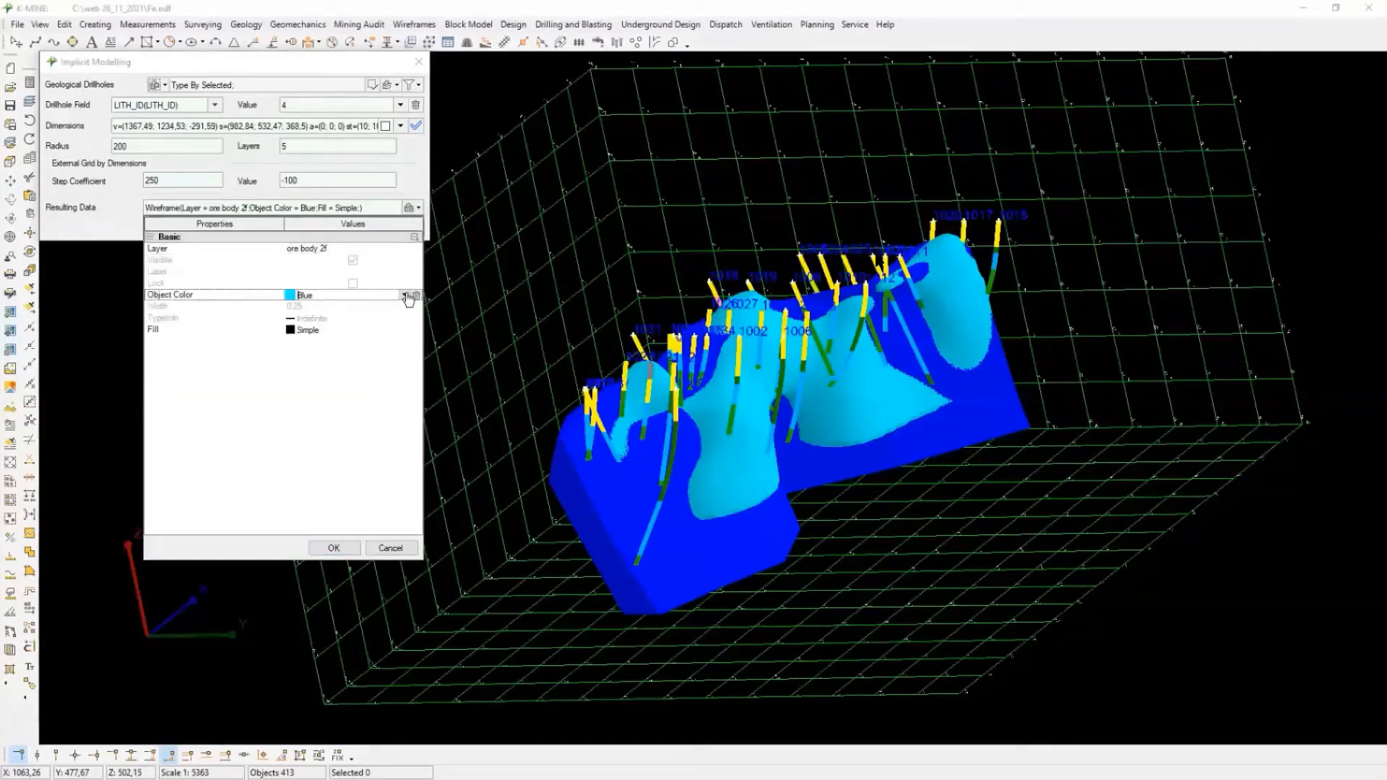
pyautogui.click(331, 295)
pyautogui.click(300, 323)
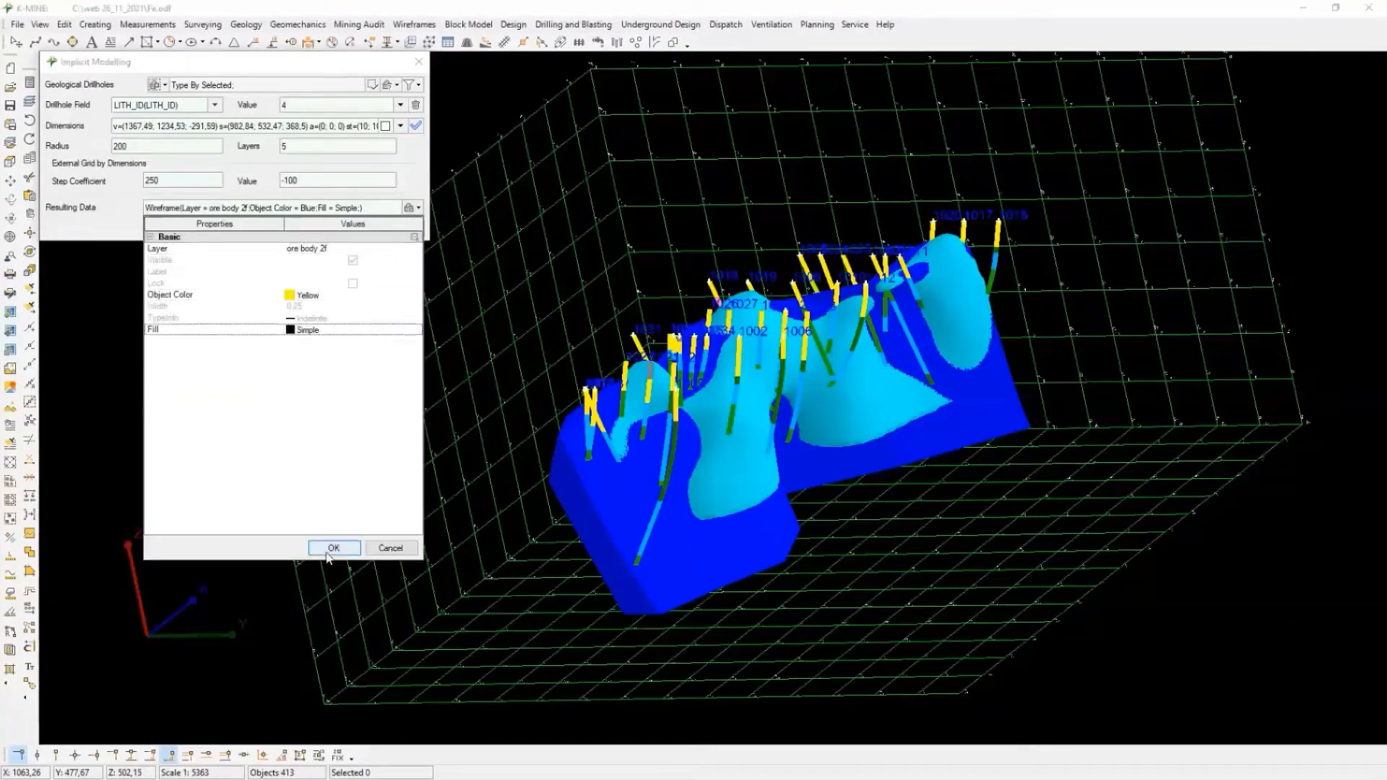
pyautogui.click(333, 548)
pyautogui.click(284, 229)
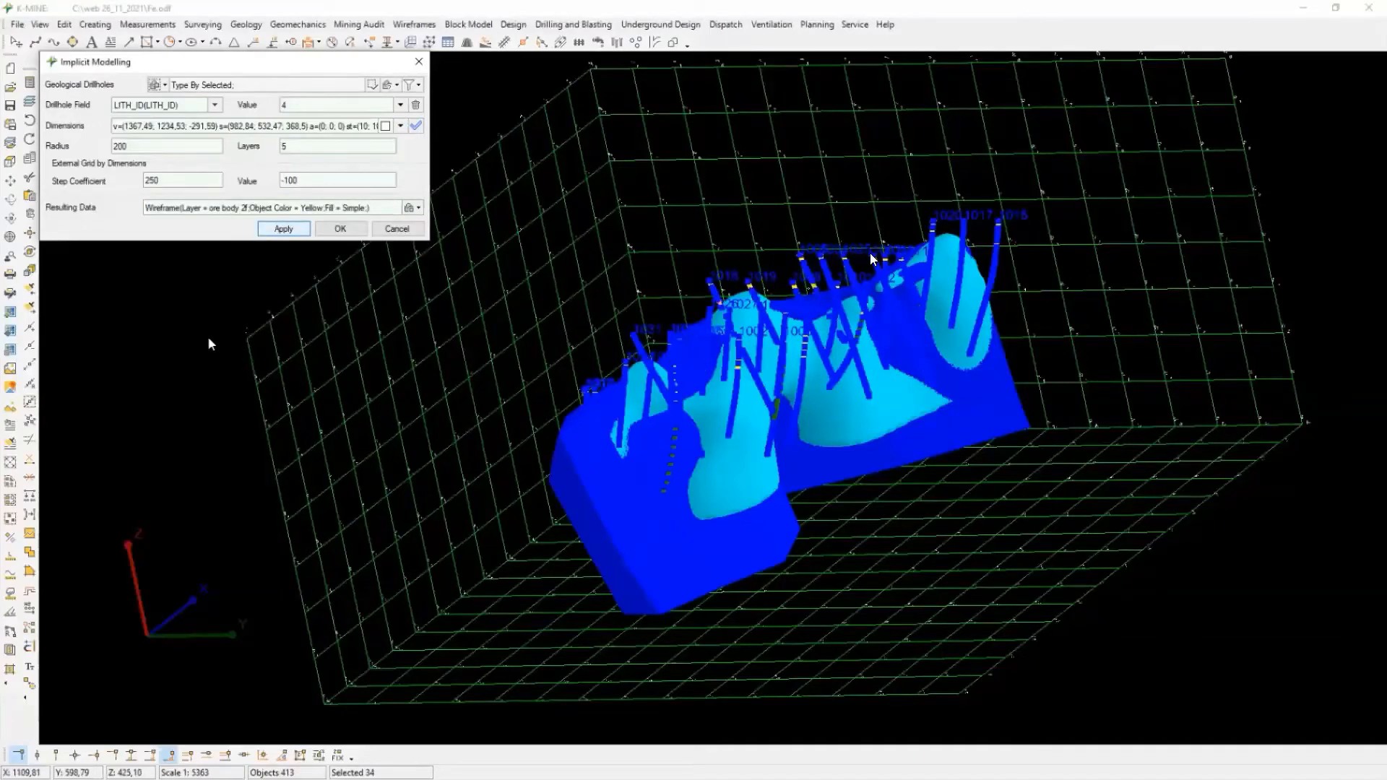
pyautogui.scroll(3, 734, 446)
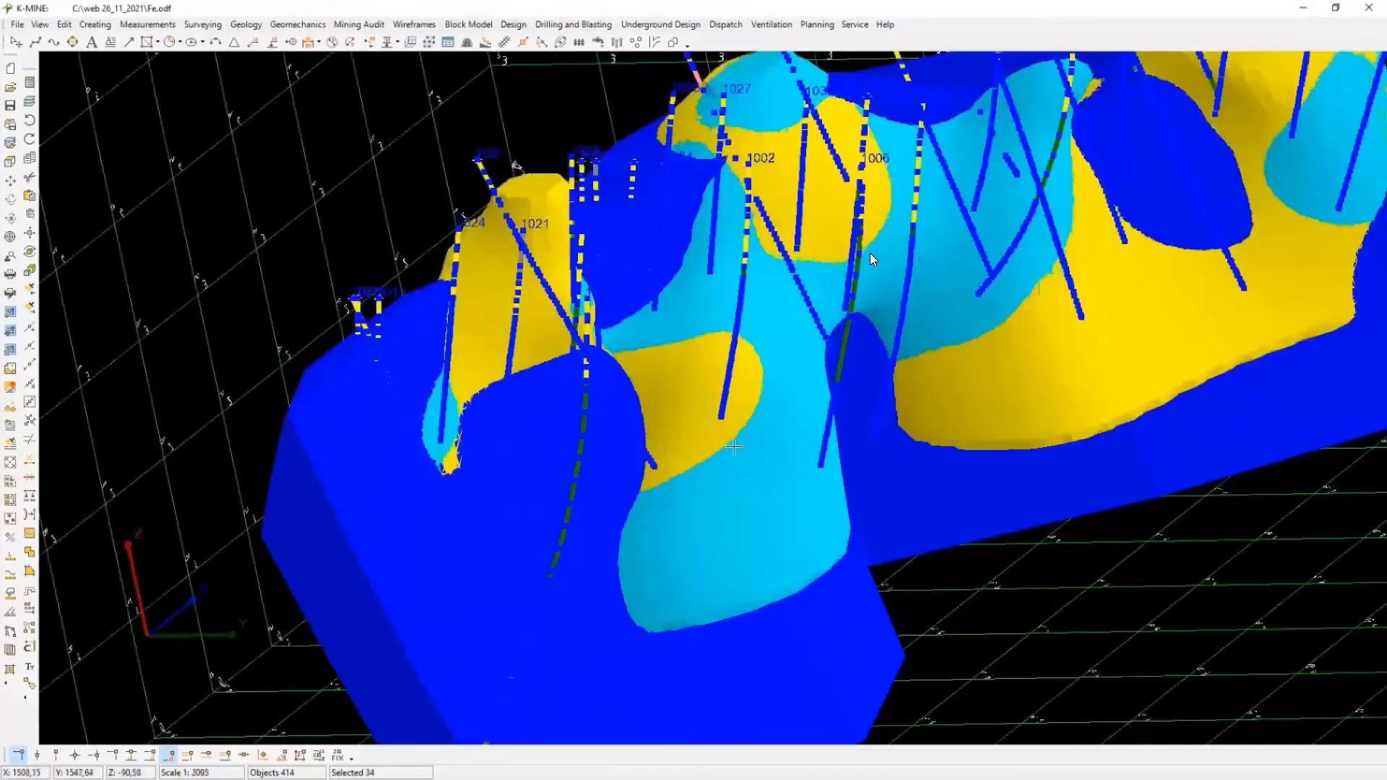
pyautogui.scroll(-5, 733, 447)
pyautogui.press('Escape')
pyautogui.scroll(5, 773, 403)
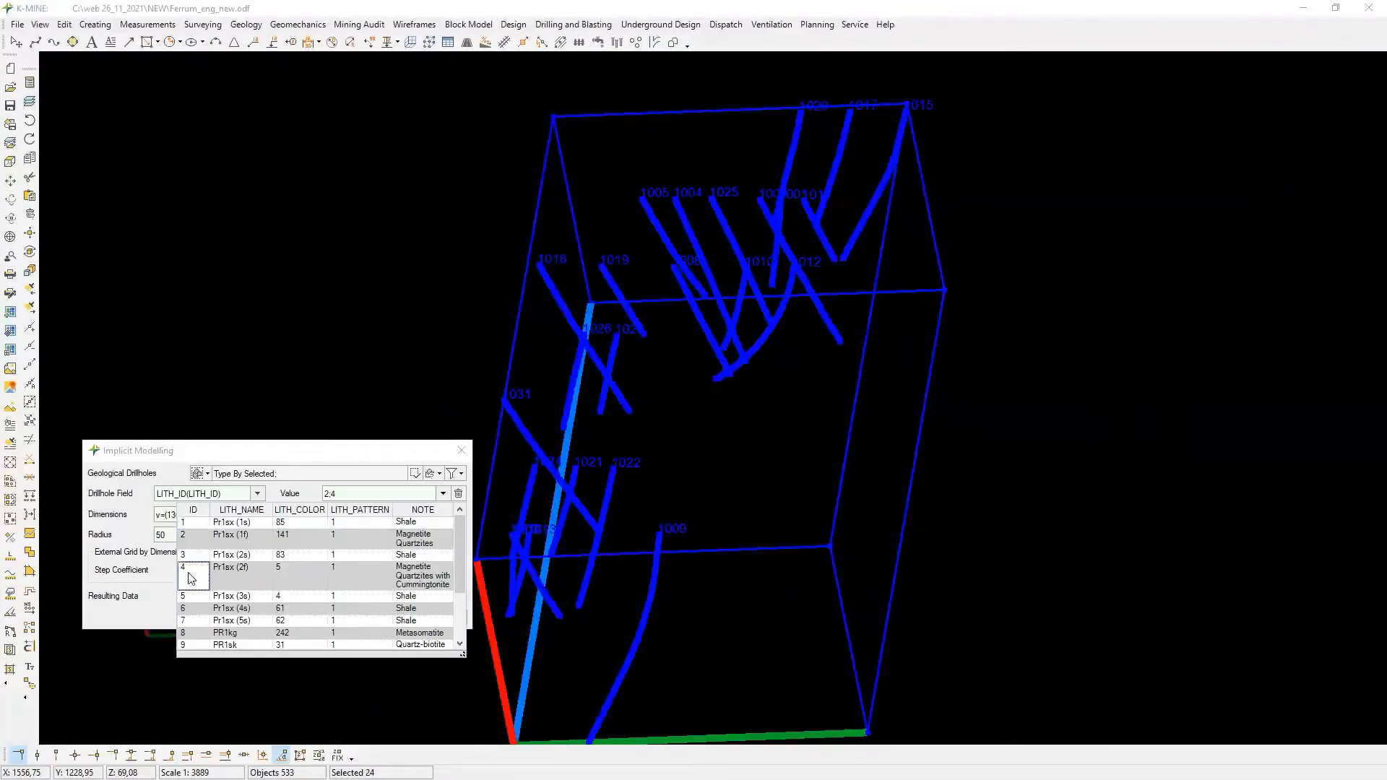
# Generate an implicit wireframe on layer ore for LITH_ID values 2 and 4, using radius 50 and object color 140.
pyautogui.press('Return')
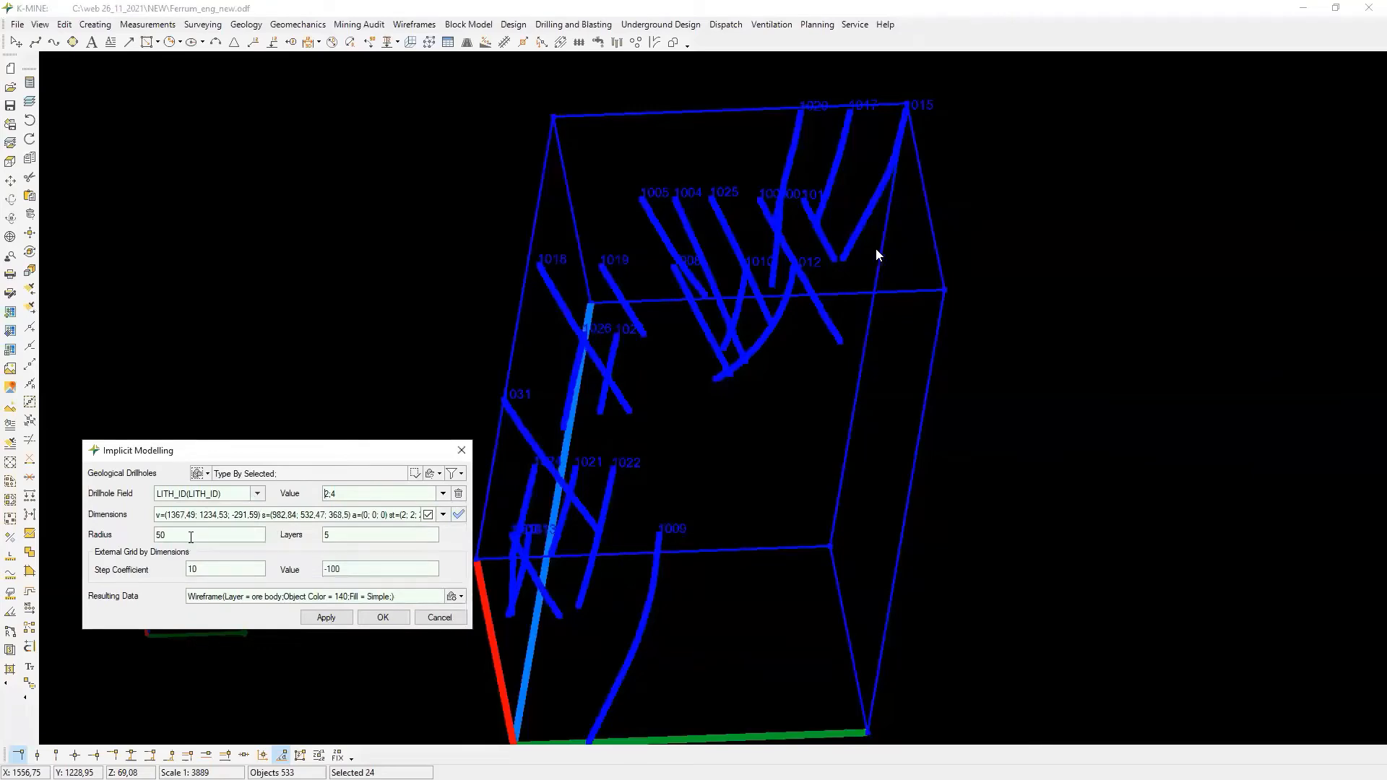
pyautogui.click(329, 618)
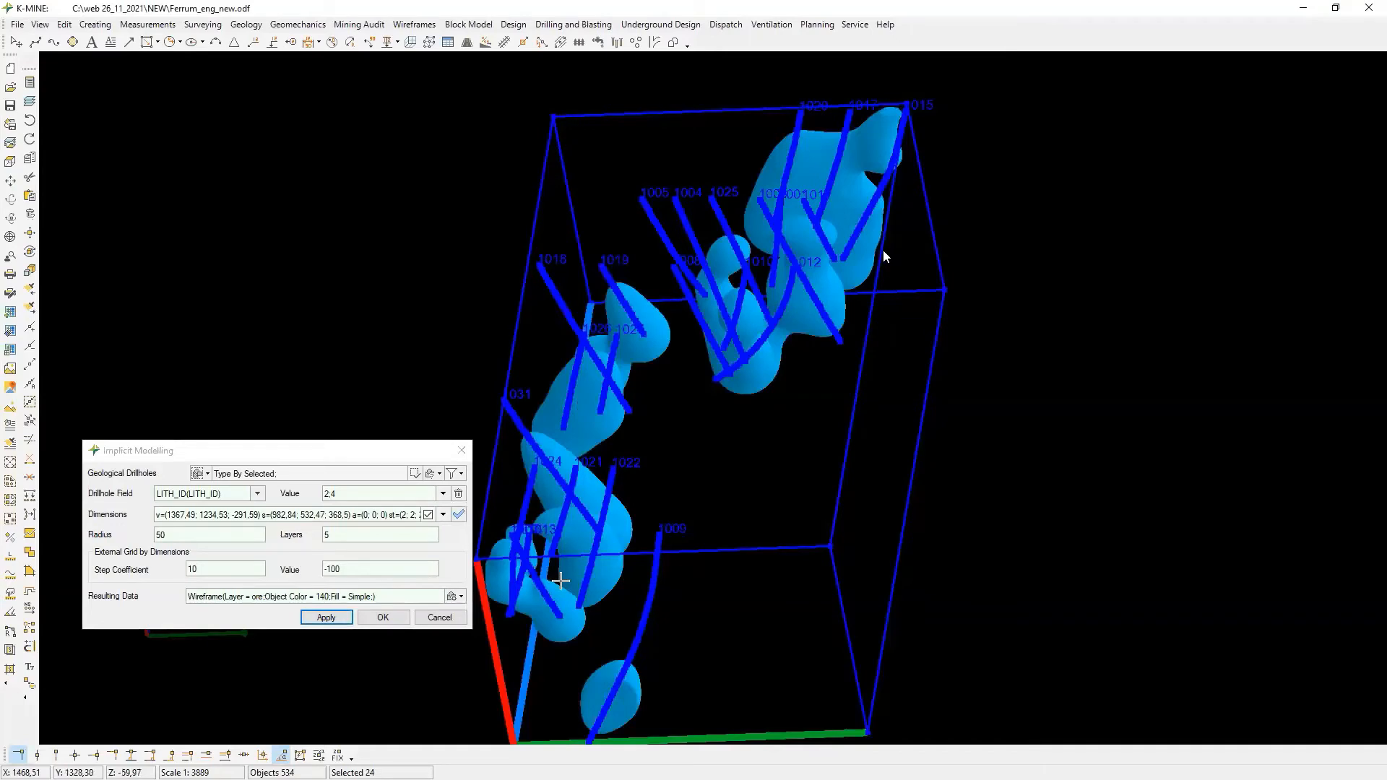
pyautogui.click(311, 460)
pyautogui.scroll(2, 637, 393)
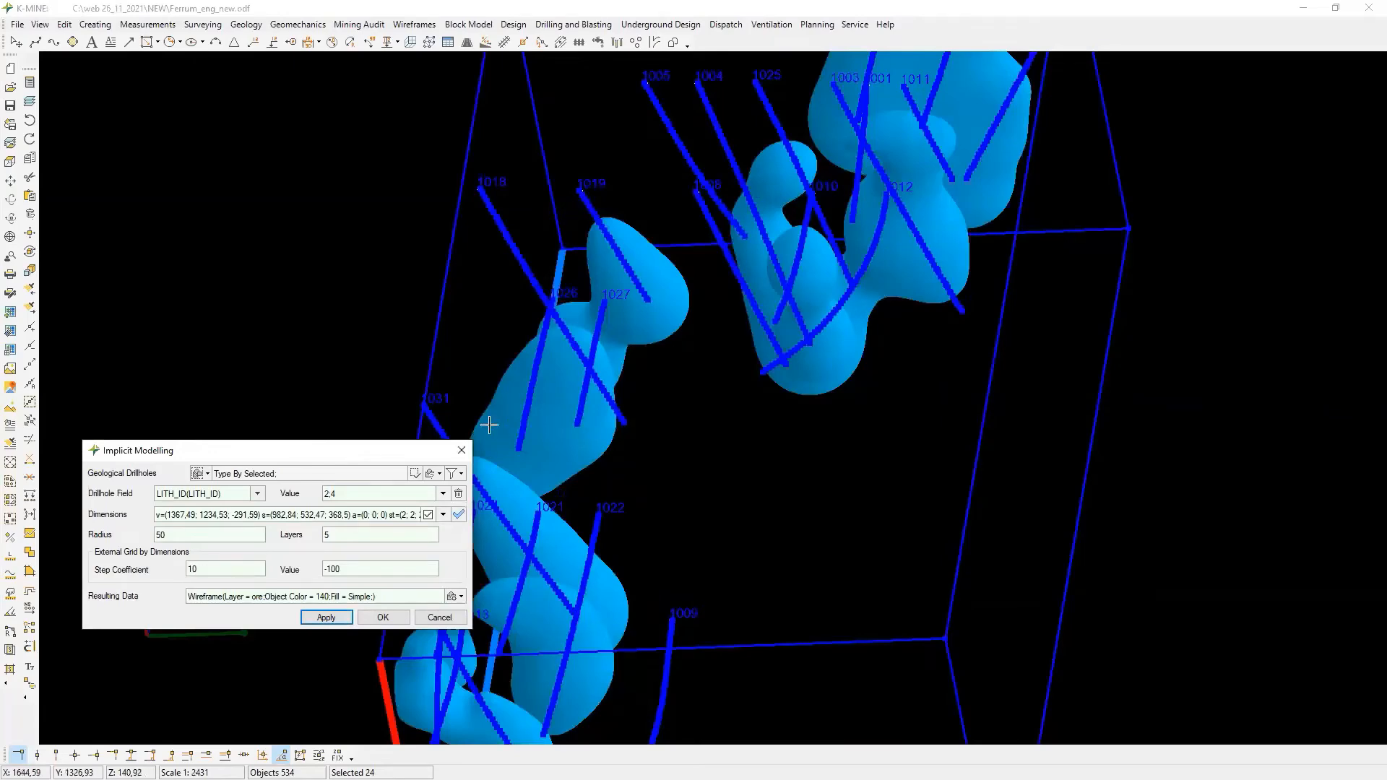
pyautogui.click(462, 450)
pyautogui.press('Escape')
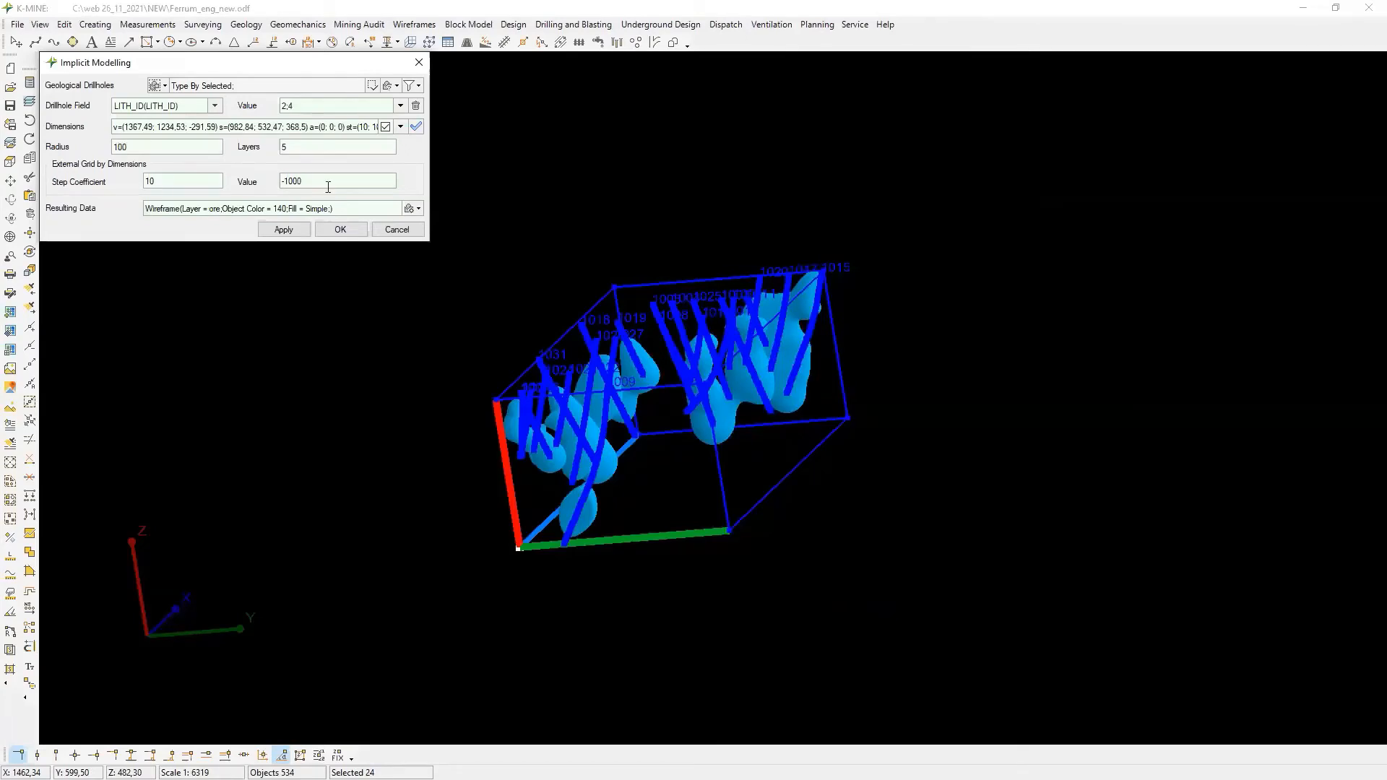
# Generate a second implicit wireframe with radius 100, external grid value -1000 and object color Dark blue, and clear the selection.
pyautogui.click(412, 208)
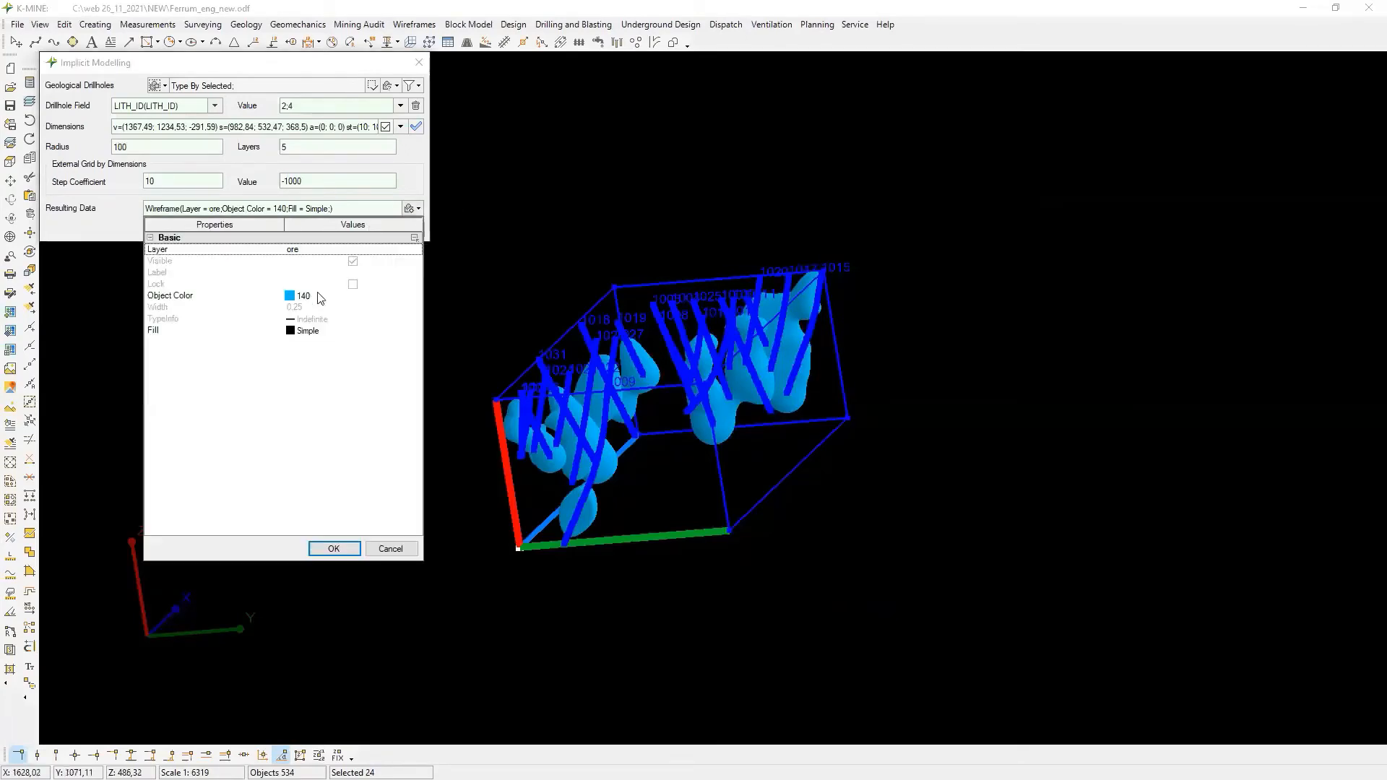
pyautogui.click(320, 297)
pyautogui.click(405, 296)
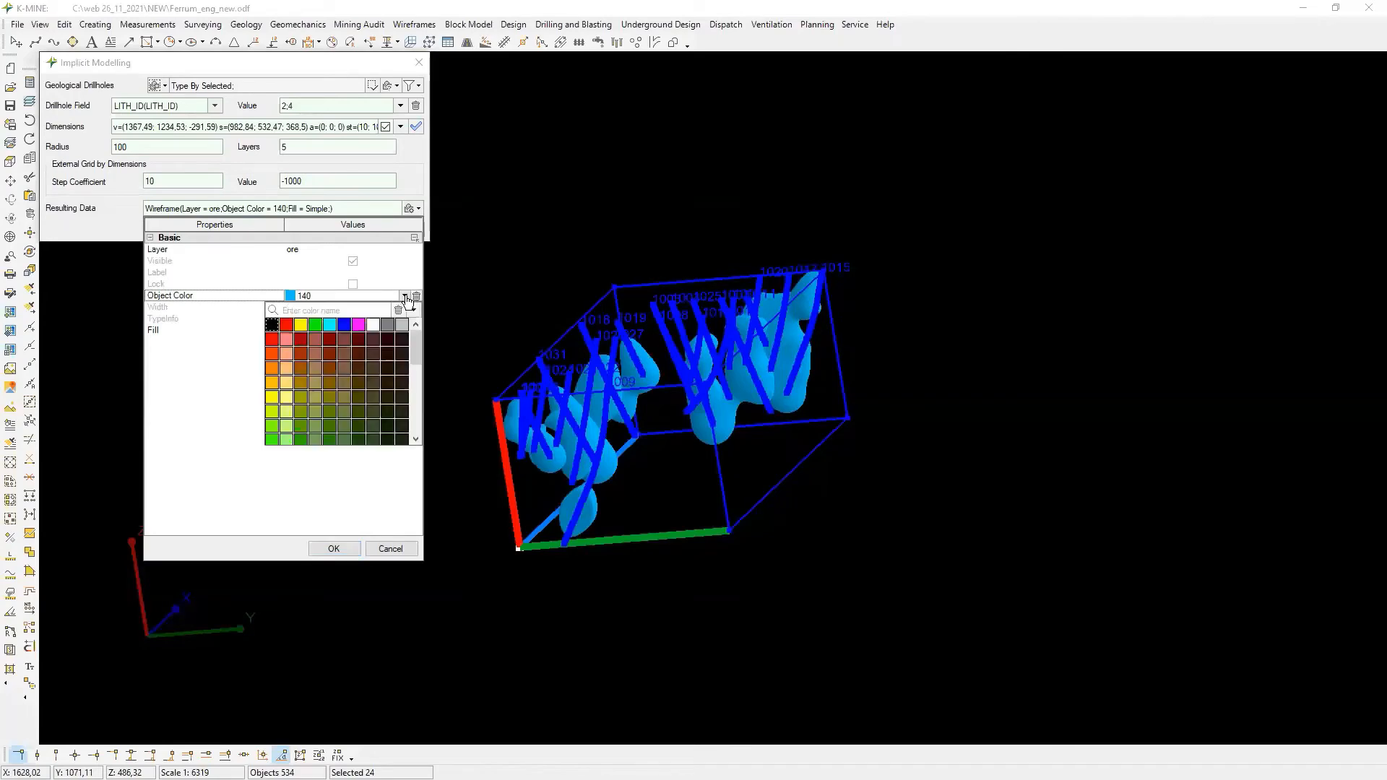
pyautogui.click(344, 324)
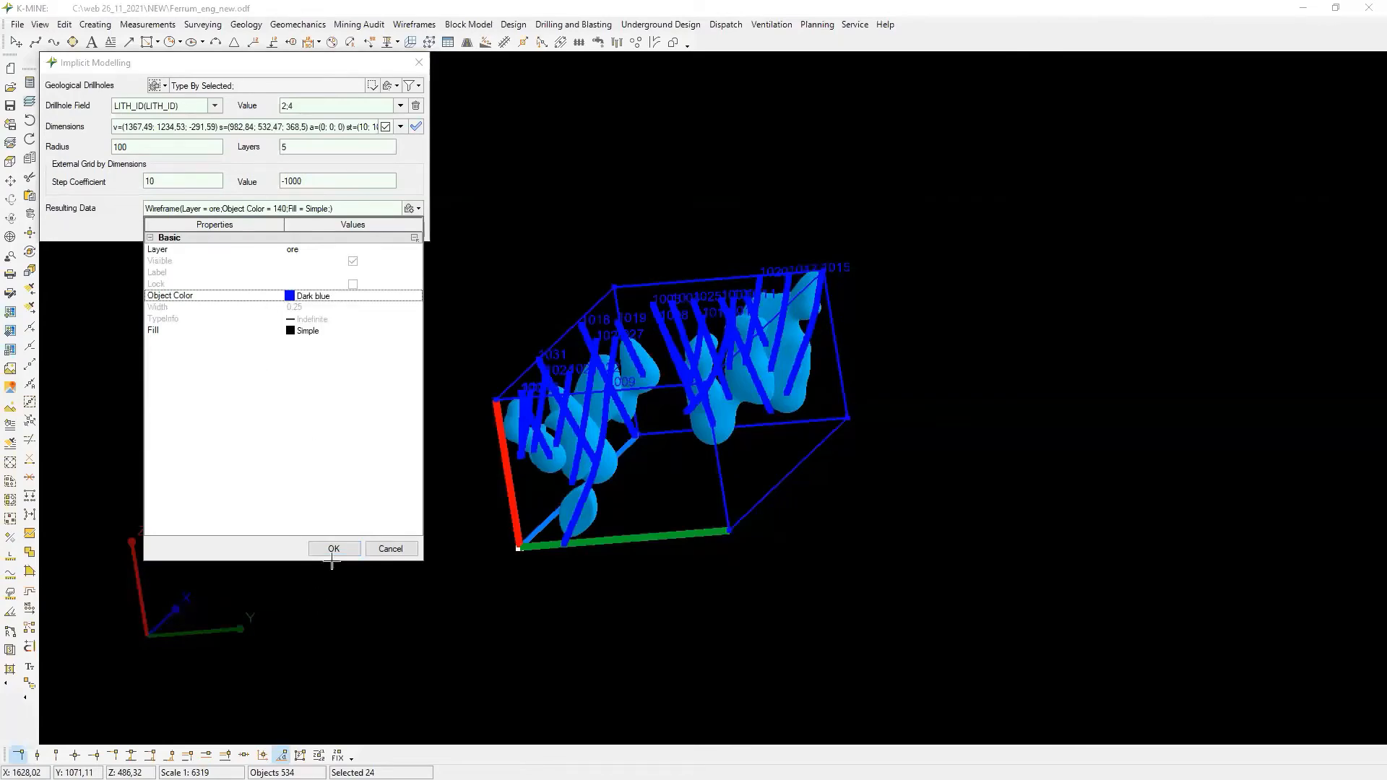
pyautogui.click(333, 549)
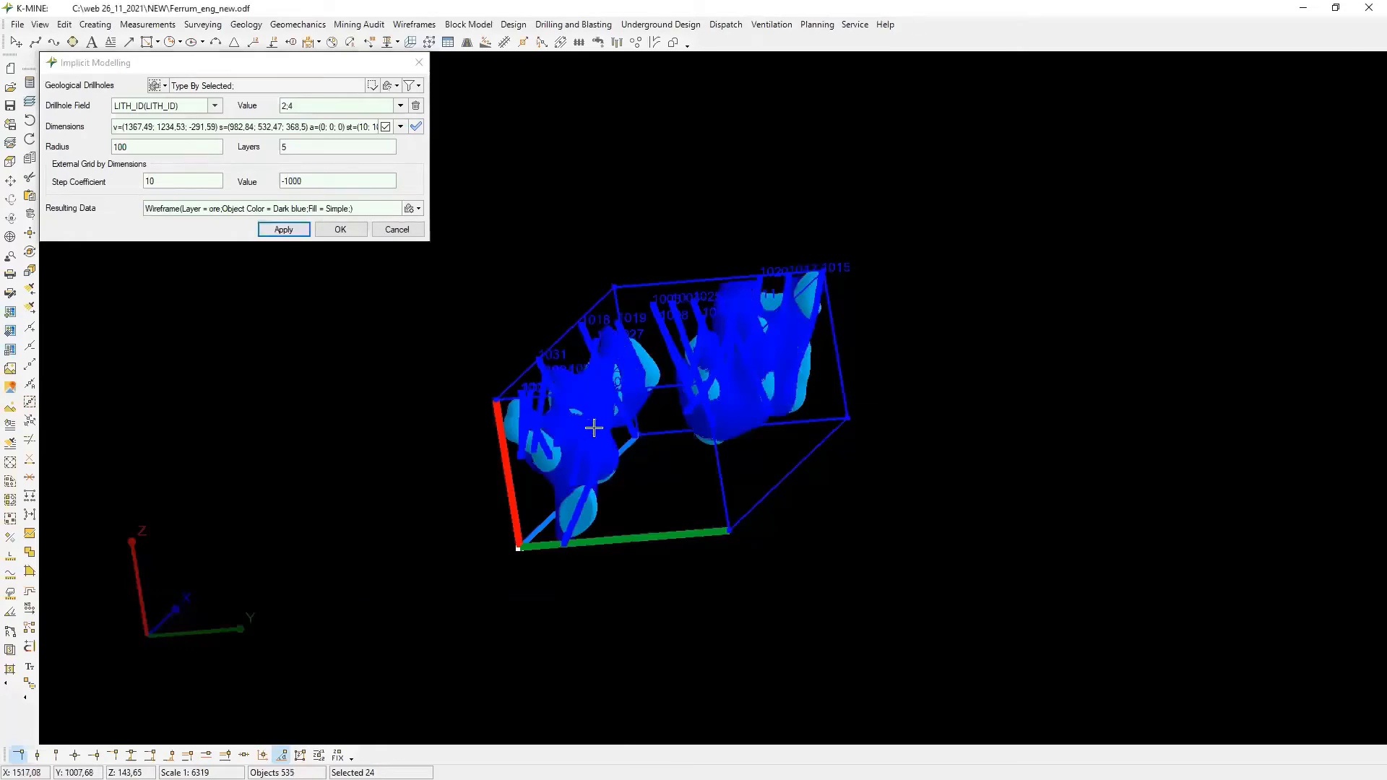
pyautogui.scroll(3, 594, 428)
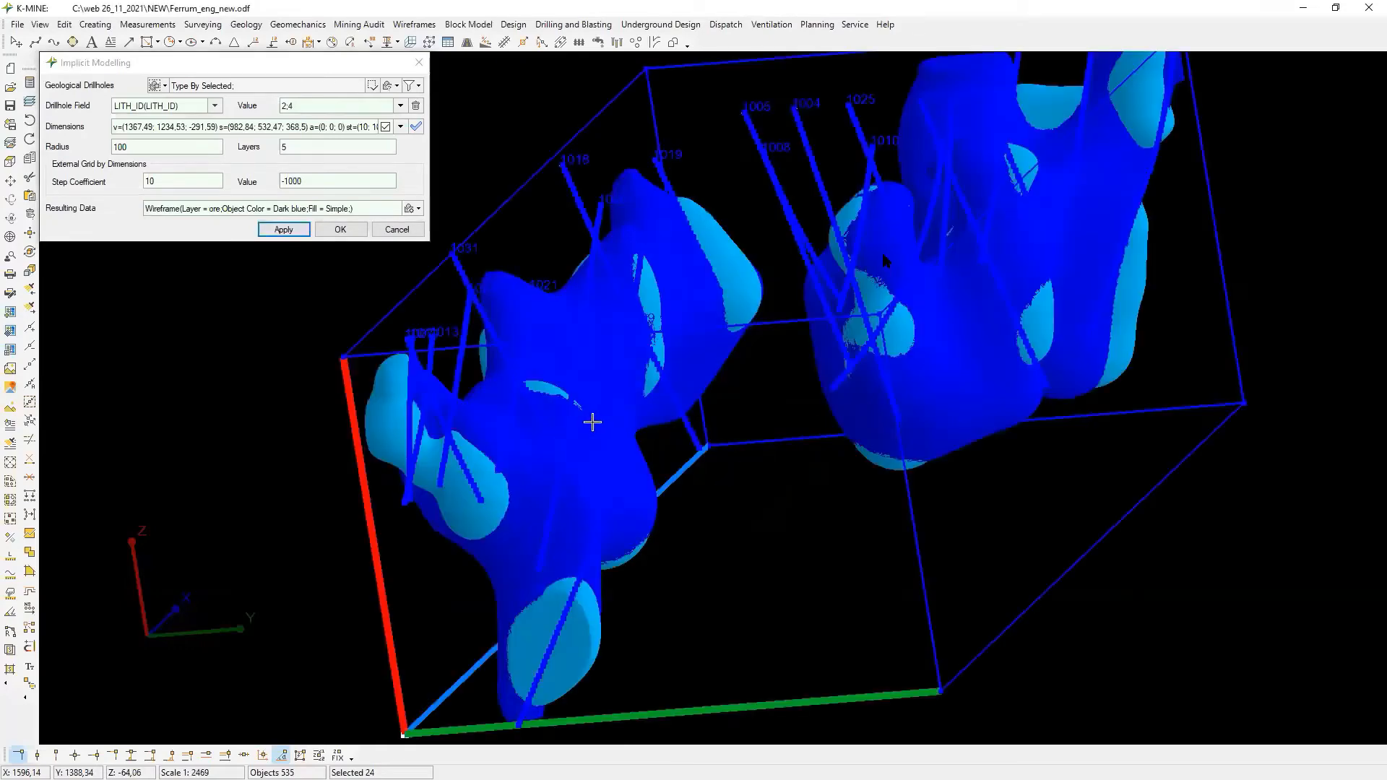
pyautogui.scroll(2, 593, 422)
pyautogui.press('Escape')
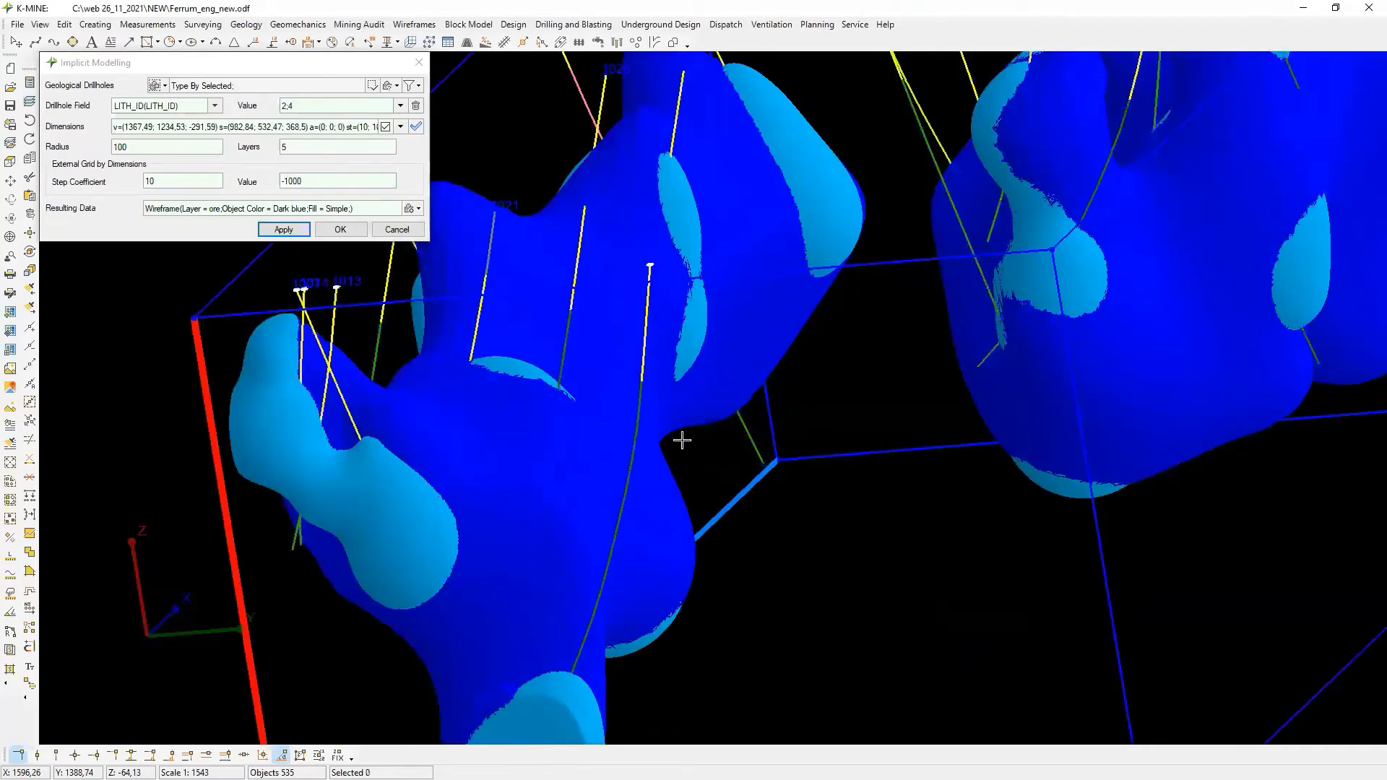
# Generate a third implicit wireframe on layer ore with radius 150 and object color Purple.
pyautogui.scroll(-1, 682, 440)
pyautogui.moveTo(642, 465); pyautogui.dragTo(653, 467, button='middle')
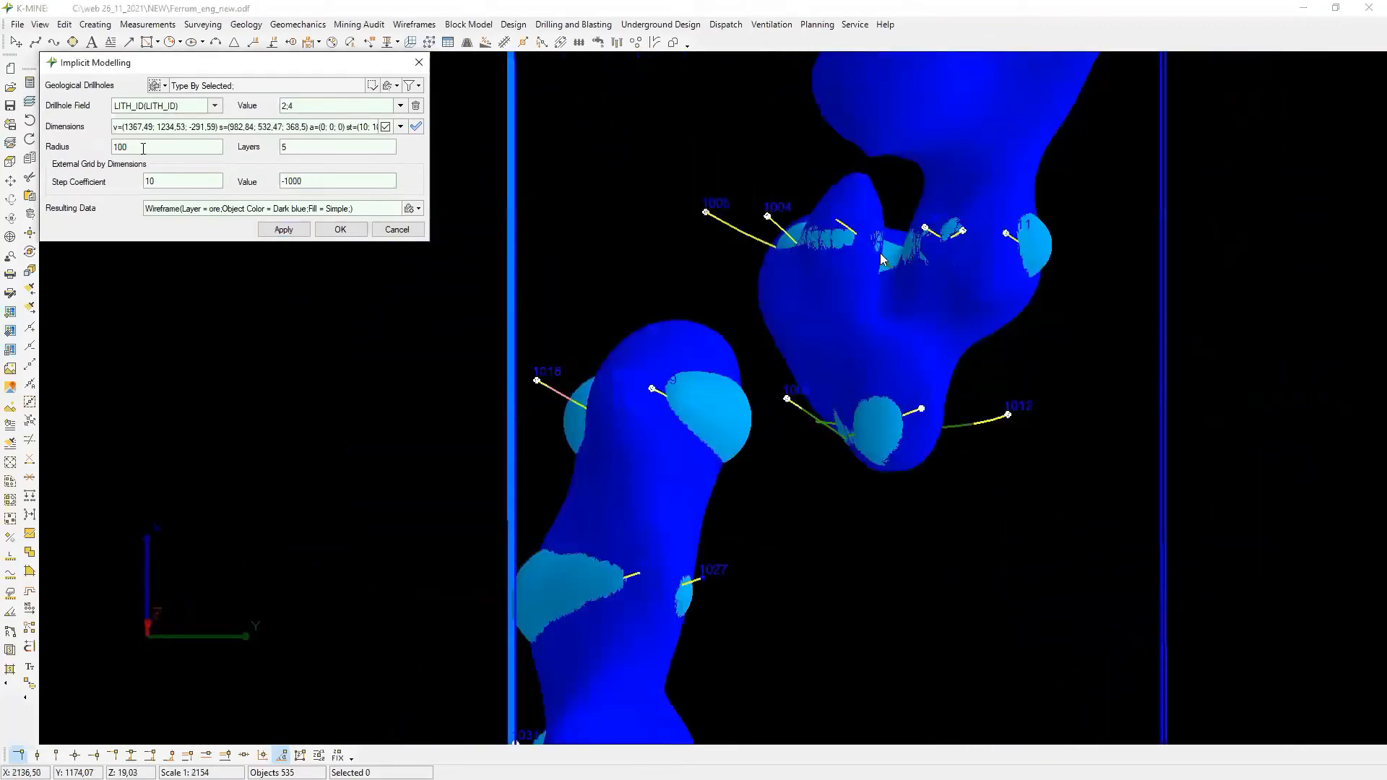
pyautogui.write('1')
pyautogui.click(409, 208)
pyautogui.click(410, 296)
pyautogui.click(404, 296)
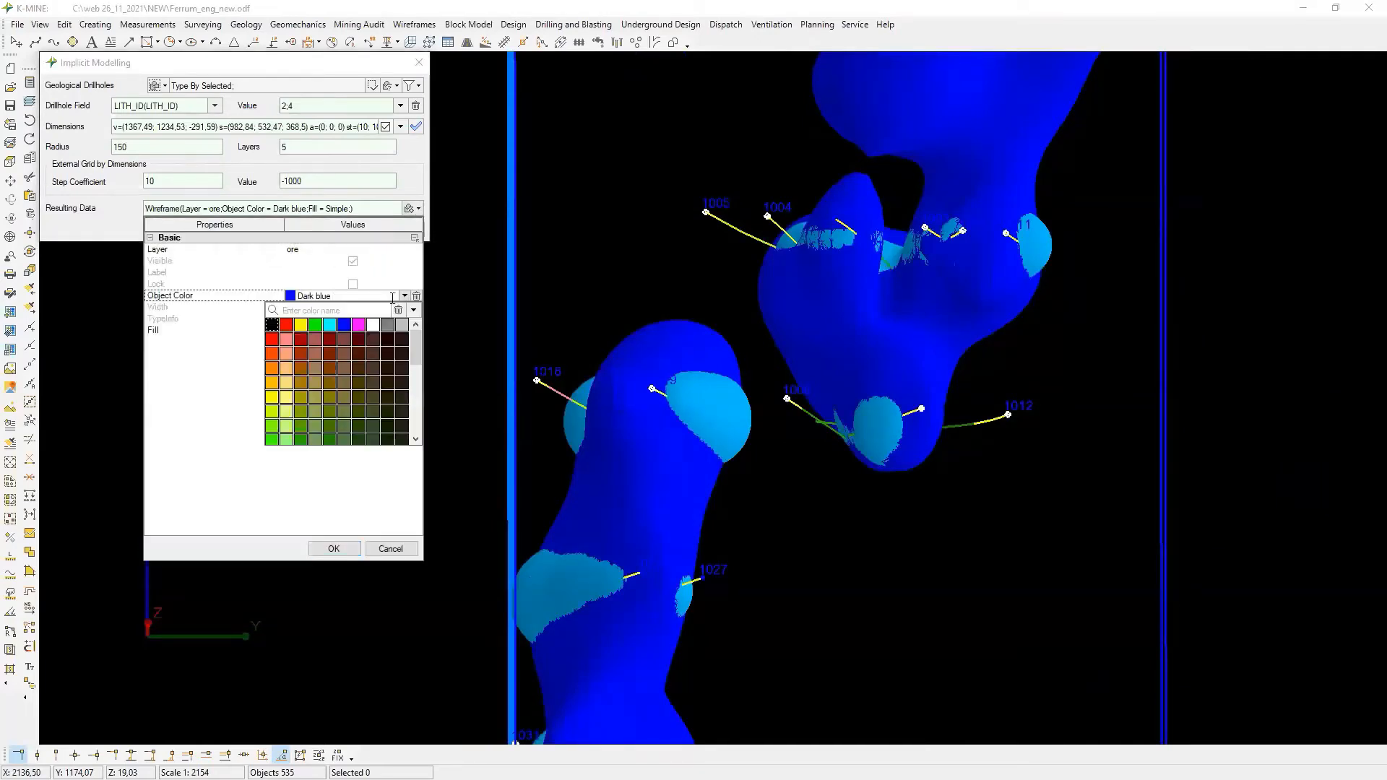
pyautogui.click(359, 325)
pyautogui.click(333, 549)
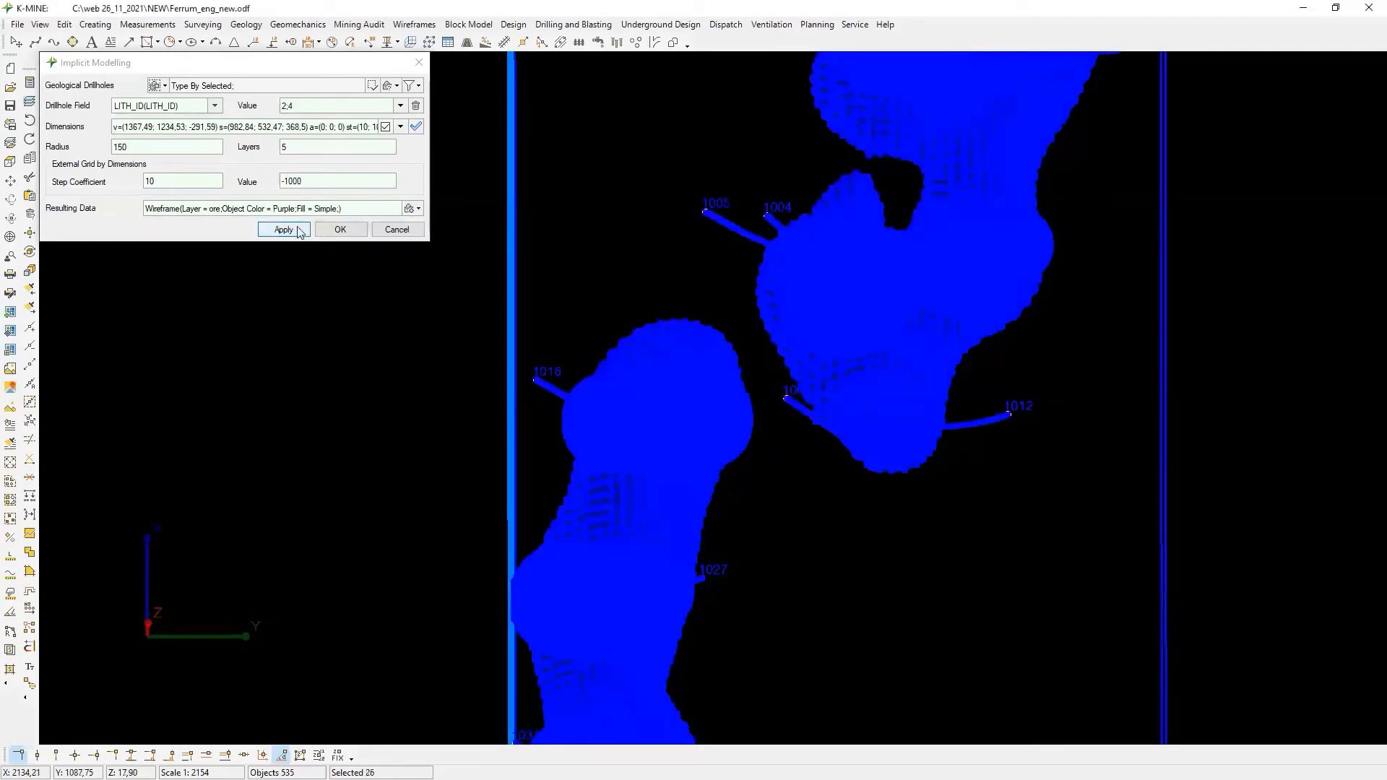
pyautogui.press('Return')
pyautogui.scroll(-3, 347, 319)
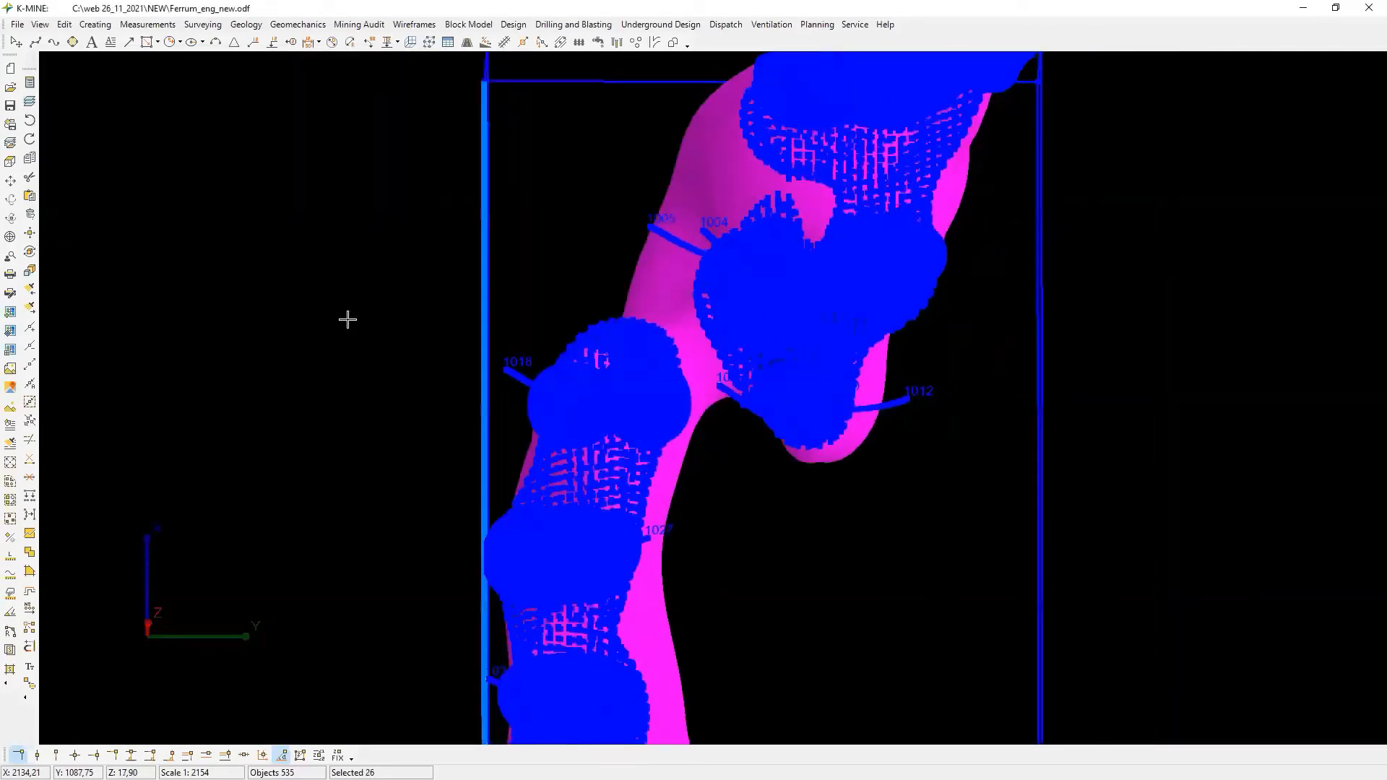
# Deselect everything and compare the purple, dark blue and light blue implicit wireframes within the modelling bounds.
pyautogui.press('Escape')
pyautogui.moveTo(382, 445); pyautogui.dragTo(272, 372, button='middle')
pyautogui.scroll(-3, 464, 251)
pyautogui.moveTo(465, 251); pyautogui.dragTo(557, 421, button='middle')
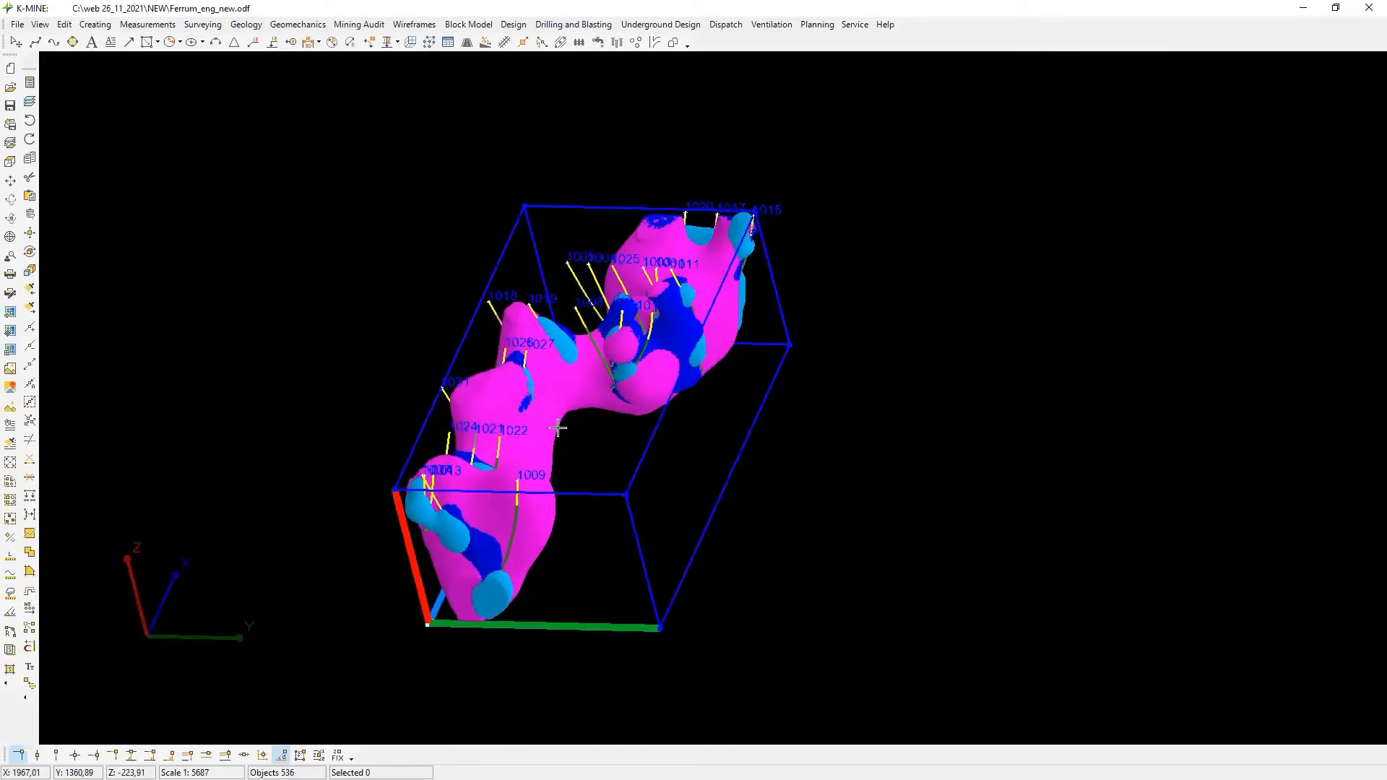
pyautogui.scroll(2, 533, 392)
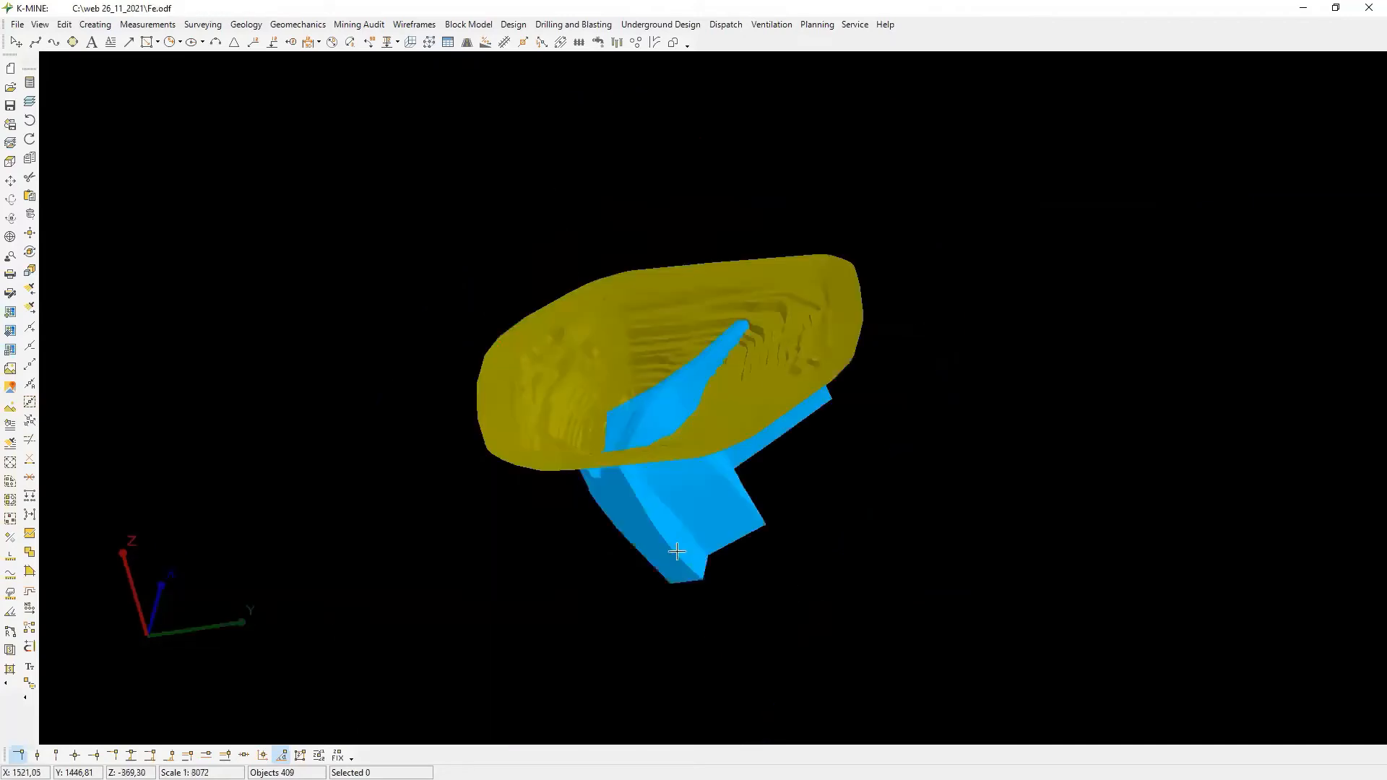
# Cut the blue ore body wireframe and the yellow pit surface with each other and examine the result.
pyautogui.click(674, 548)
pyautogui.click(520, 356)
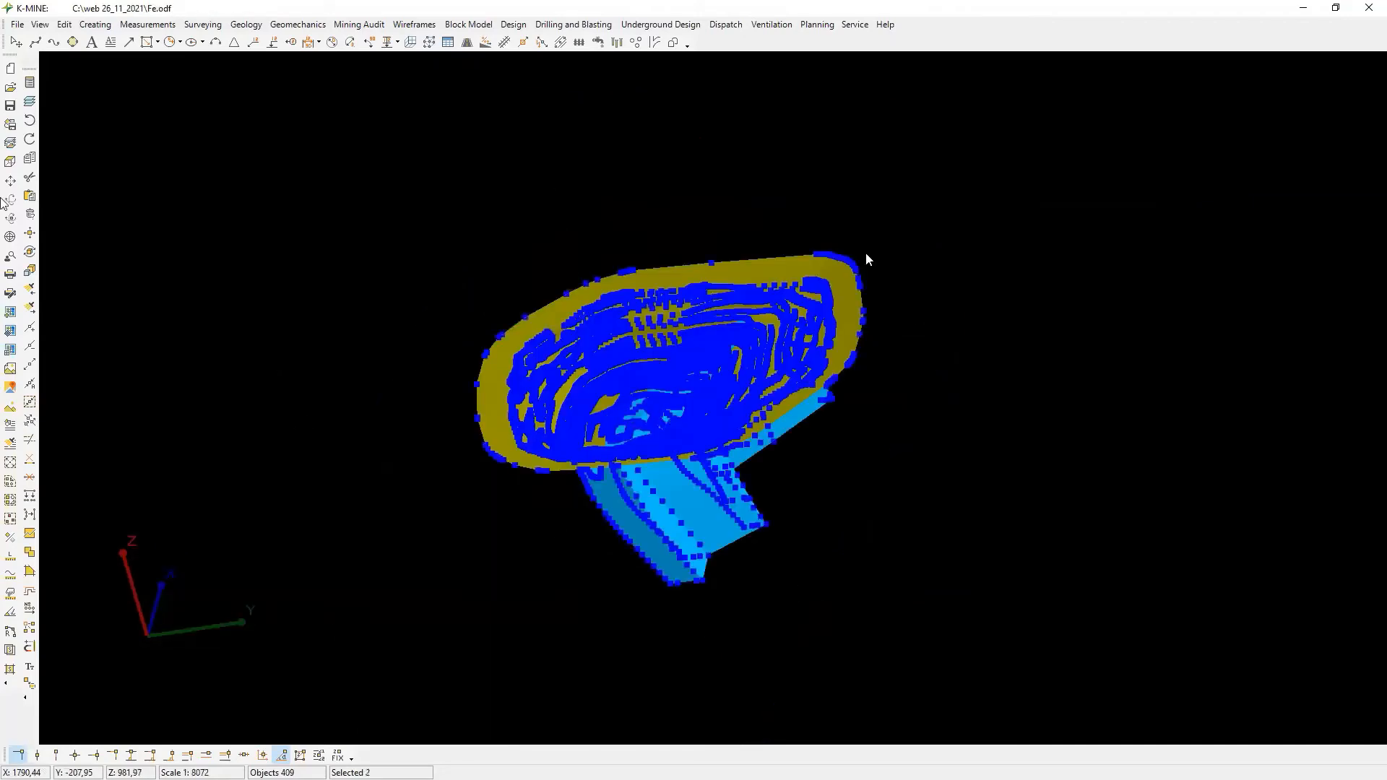
pyautogui.click(10, 162)
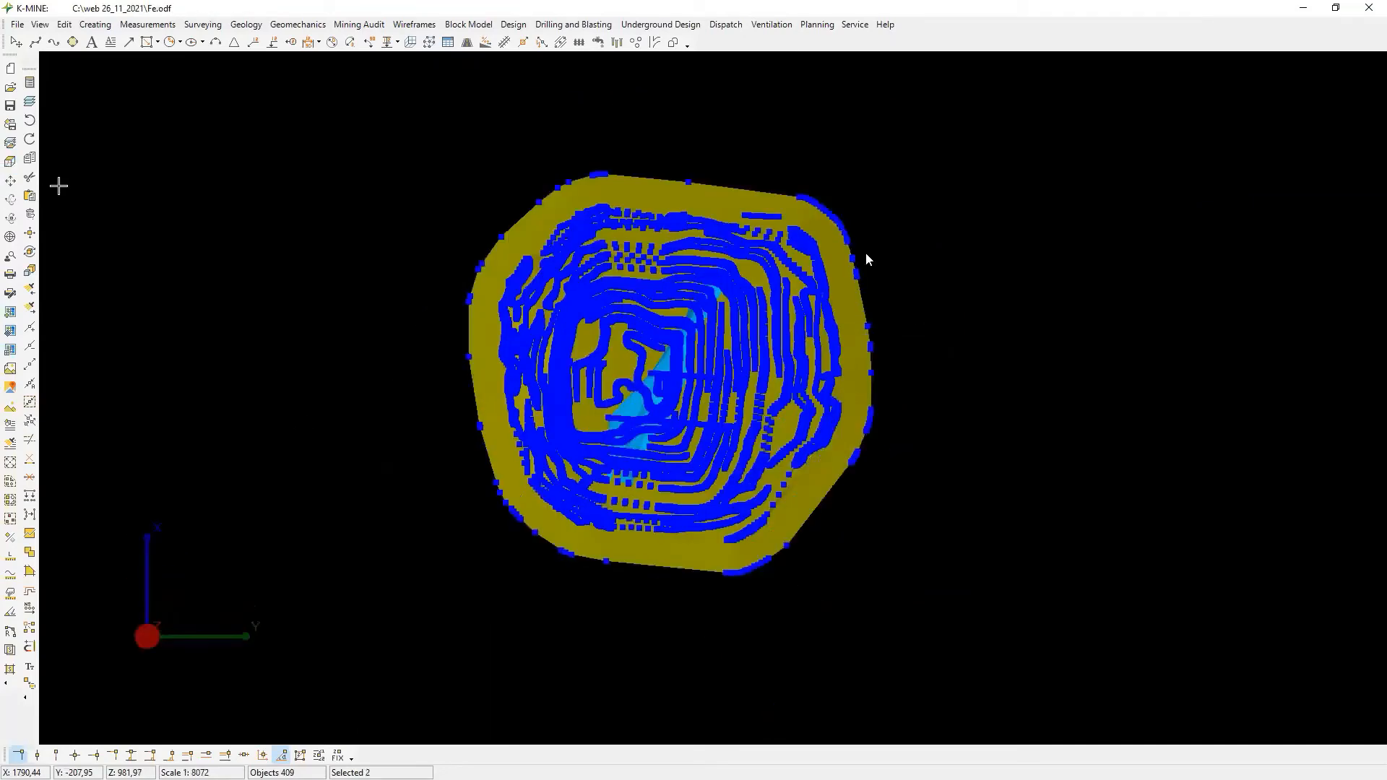
pyautogui.click(414, 24)
pyautogui.click(362, 253)
pyautogui.scroll(5, 871, 253)
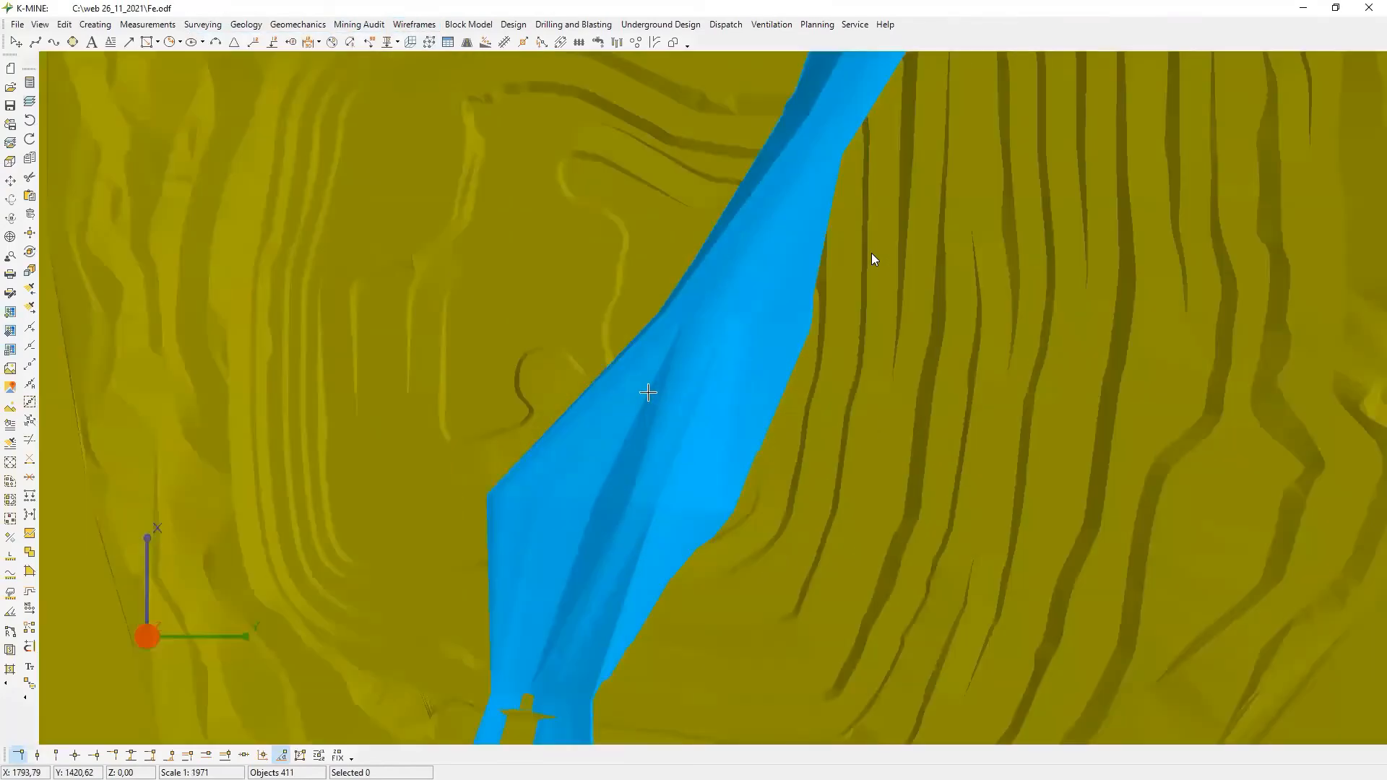
pyautogui.scroll(-2, 871, 253)
pyautogui.scroll(-3, 721, 460)
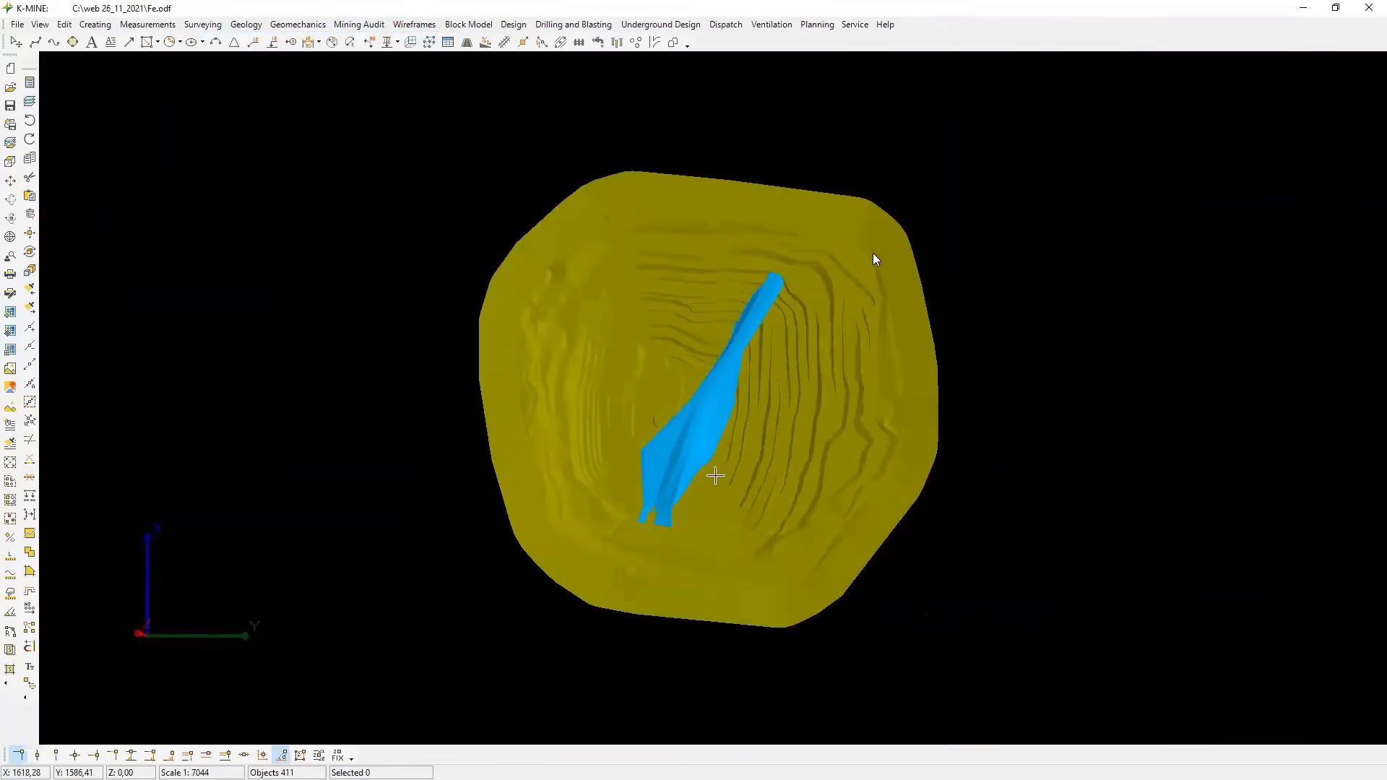
pyautogui.moveTo(712, 479); pyautogui.dragTo(402, 195, button='middle')
pyautogui.click(882, 255)
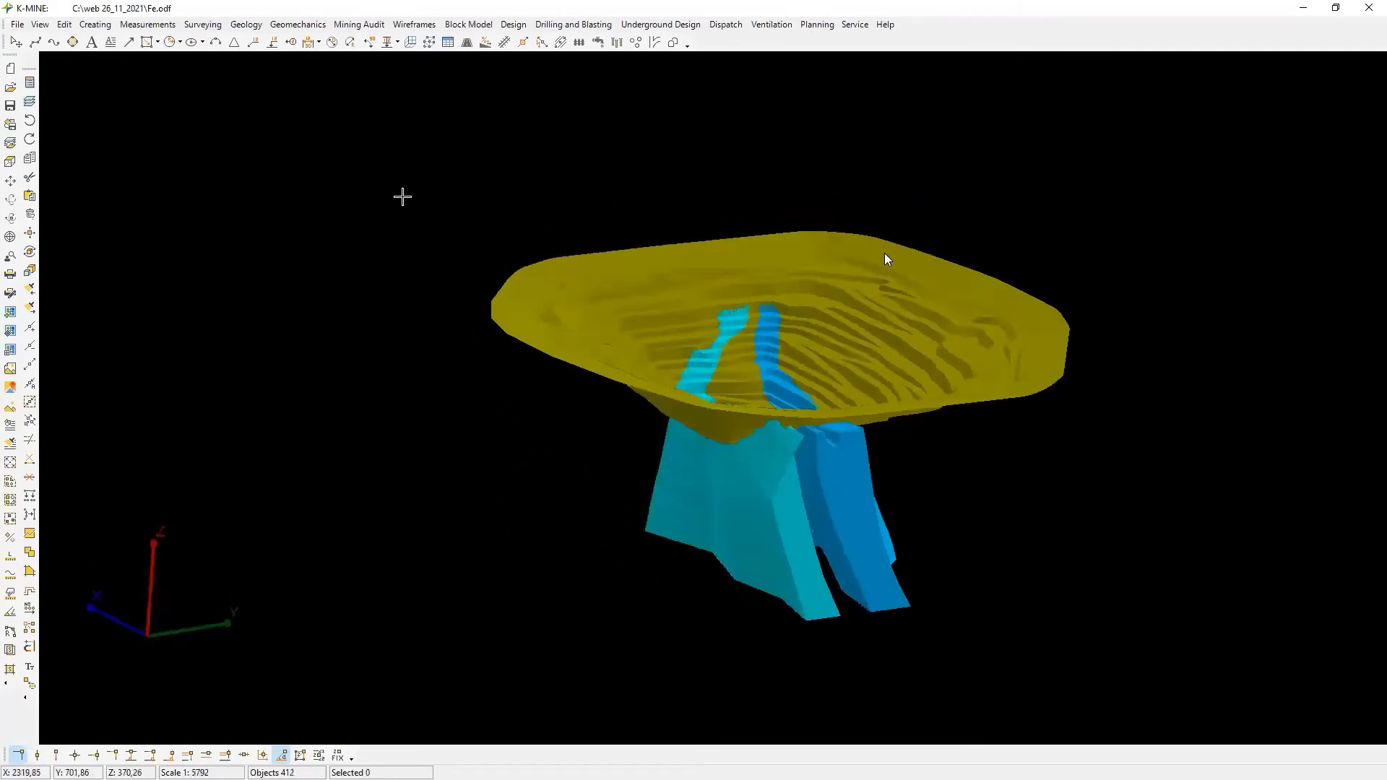
pyautogui.rightClick(405, 197)
# Extrude the red section wireframe in the Back direction only by a distance of 500, with end sides and merged wireframes.
pyautogui.moveTo(576, 316); pyautogui.dragTo(524, 369, button='middle')
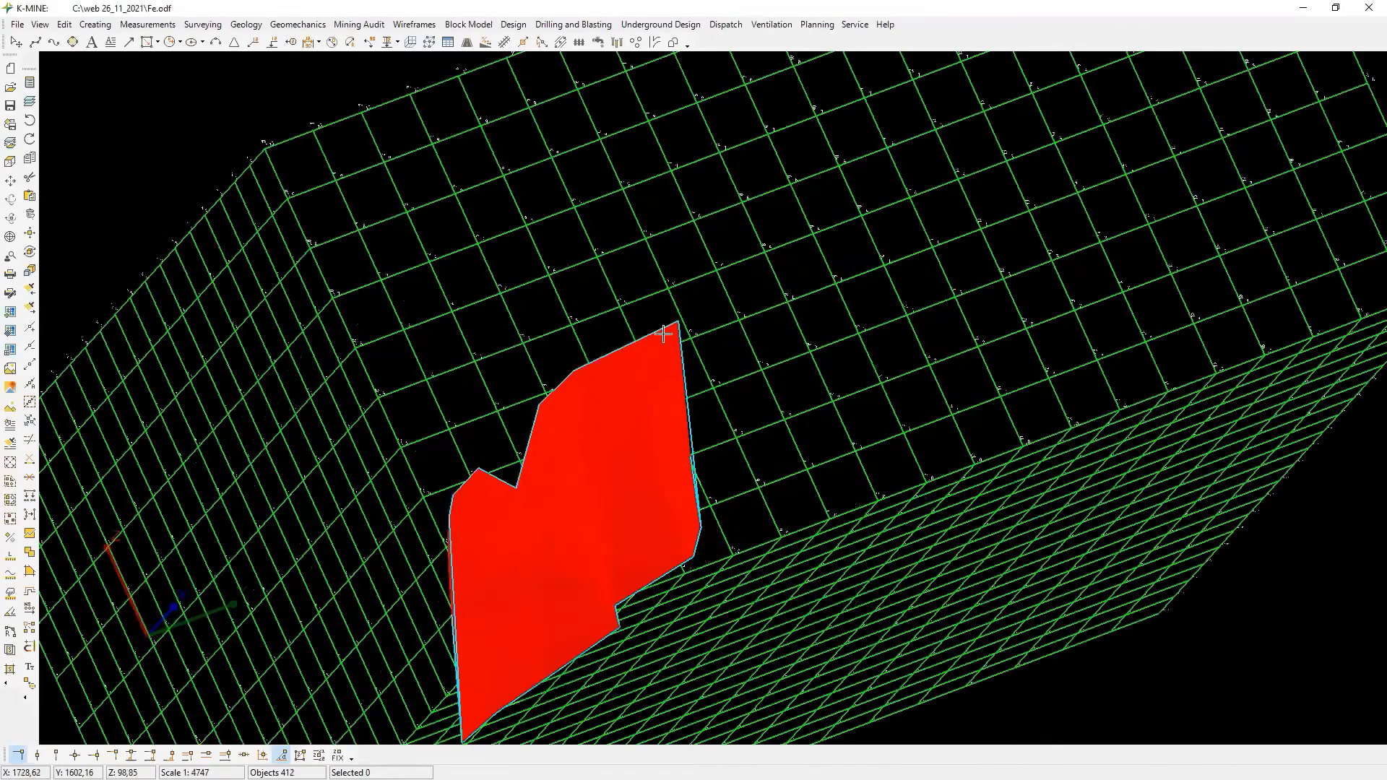
pyautogui.click(663, 334)
pyautogui.moveTo(663, 333); pyautogui.dragTo(668, 332, button='middle')
pyautogui.scroll(-3, 668, 332)
pyautogui.click(414, 24)
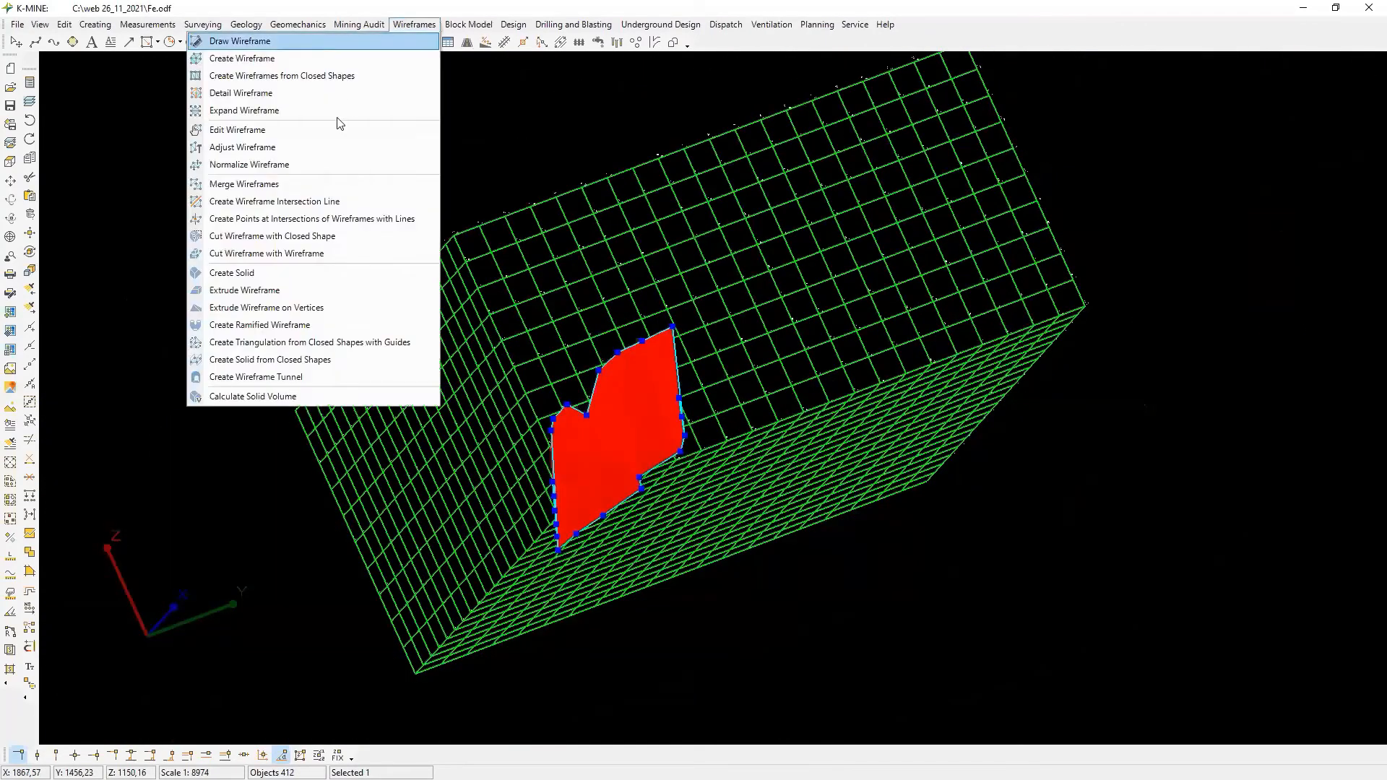
pyautogui.click(282, 290)
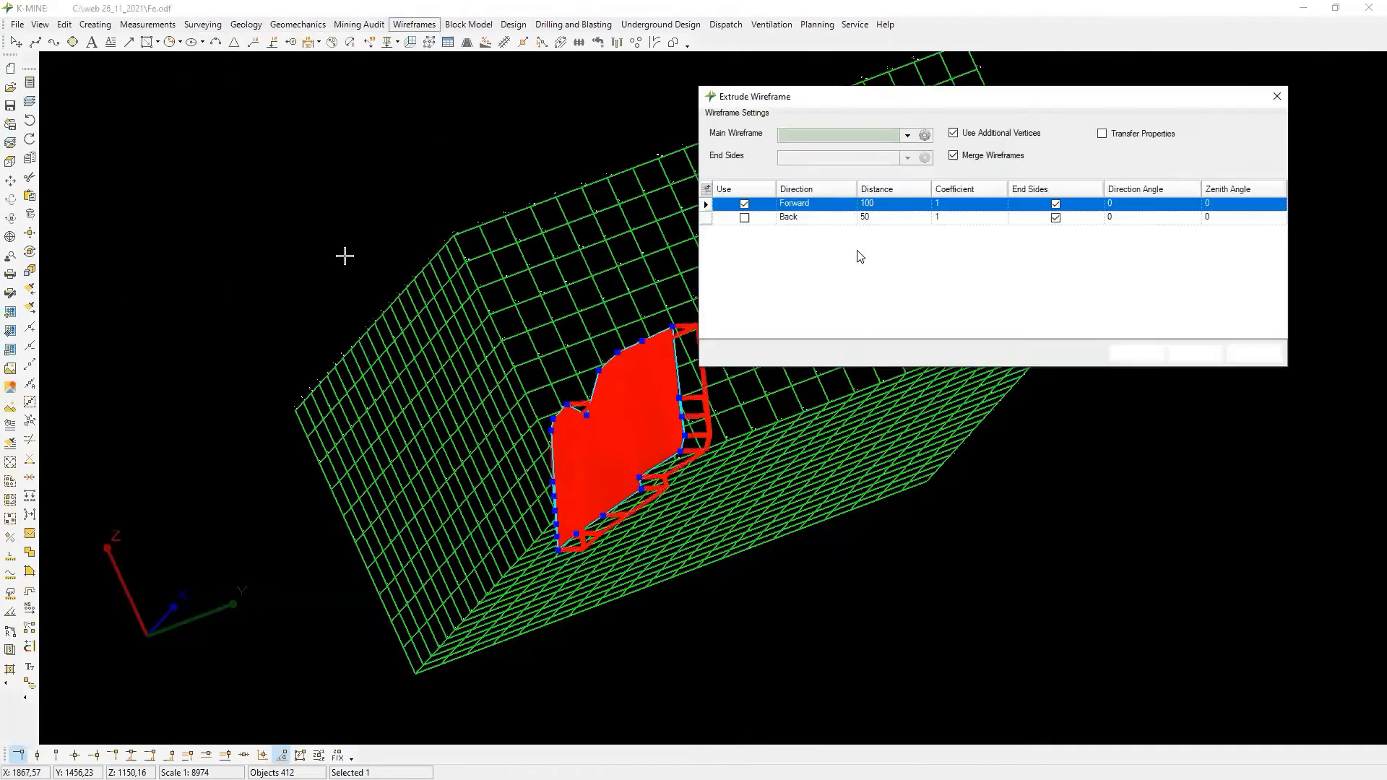
pyautogui.click(745, 216)
pyautogui.click(887, 217)
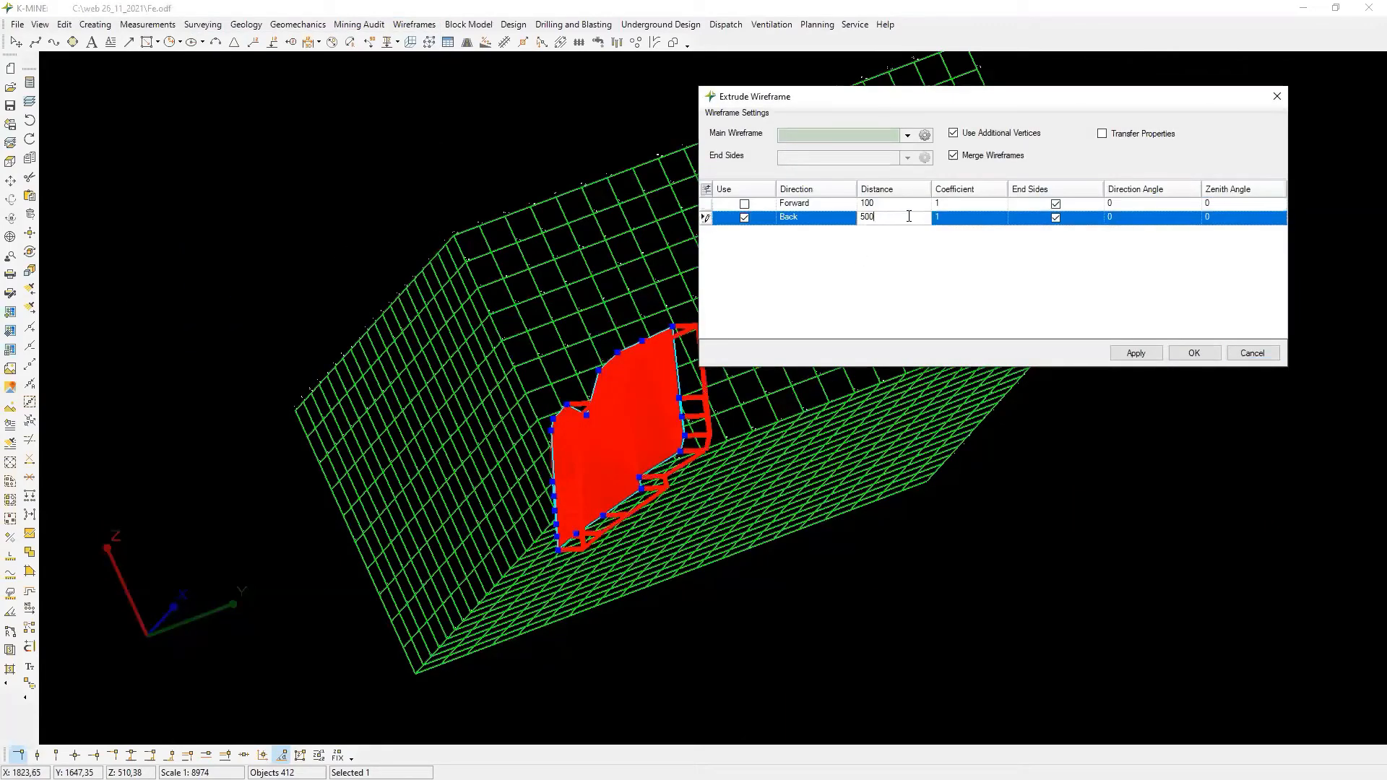
pyautogui.write('0')
pyautogui.press('Tab')
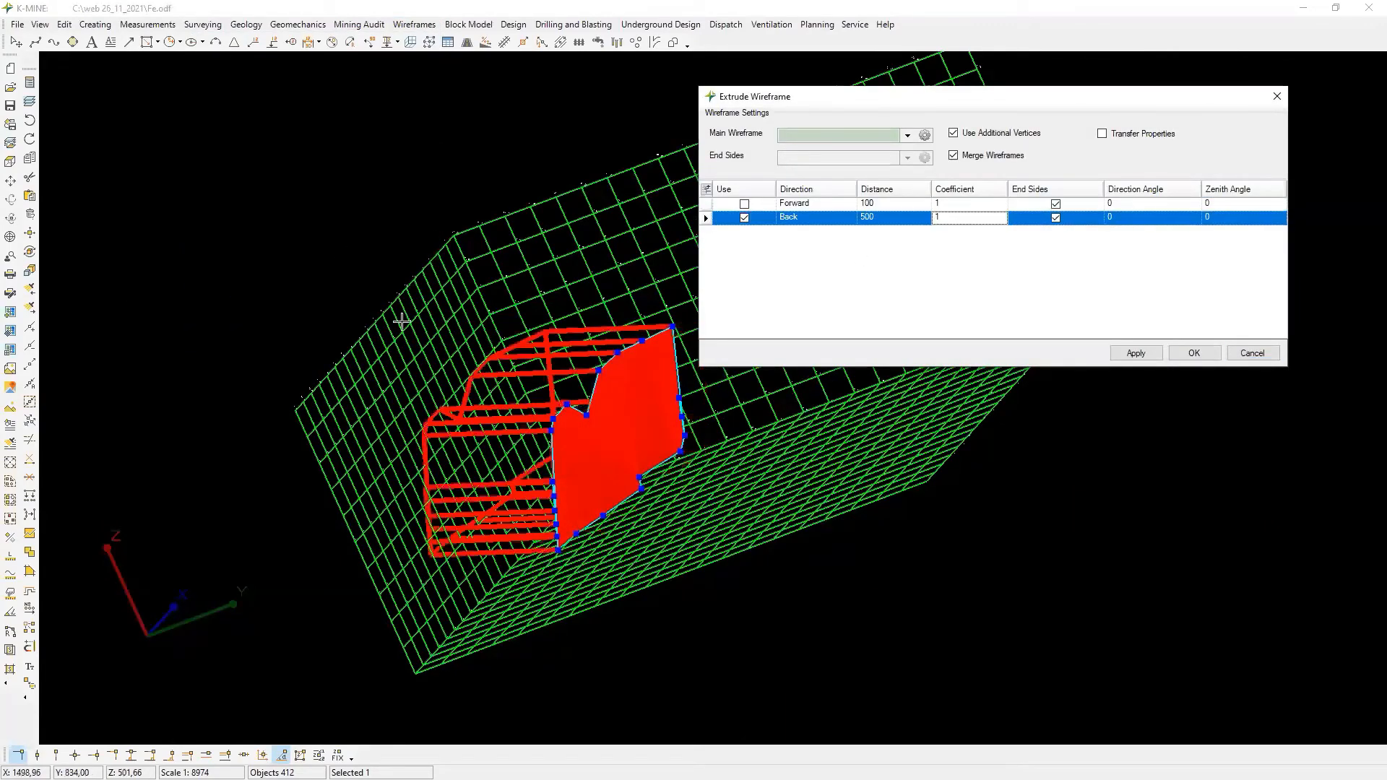
pyautogui.click(1172, 355)
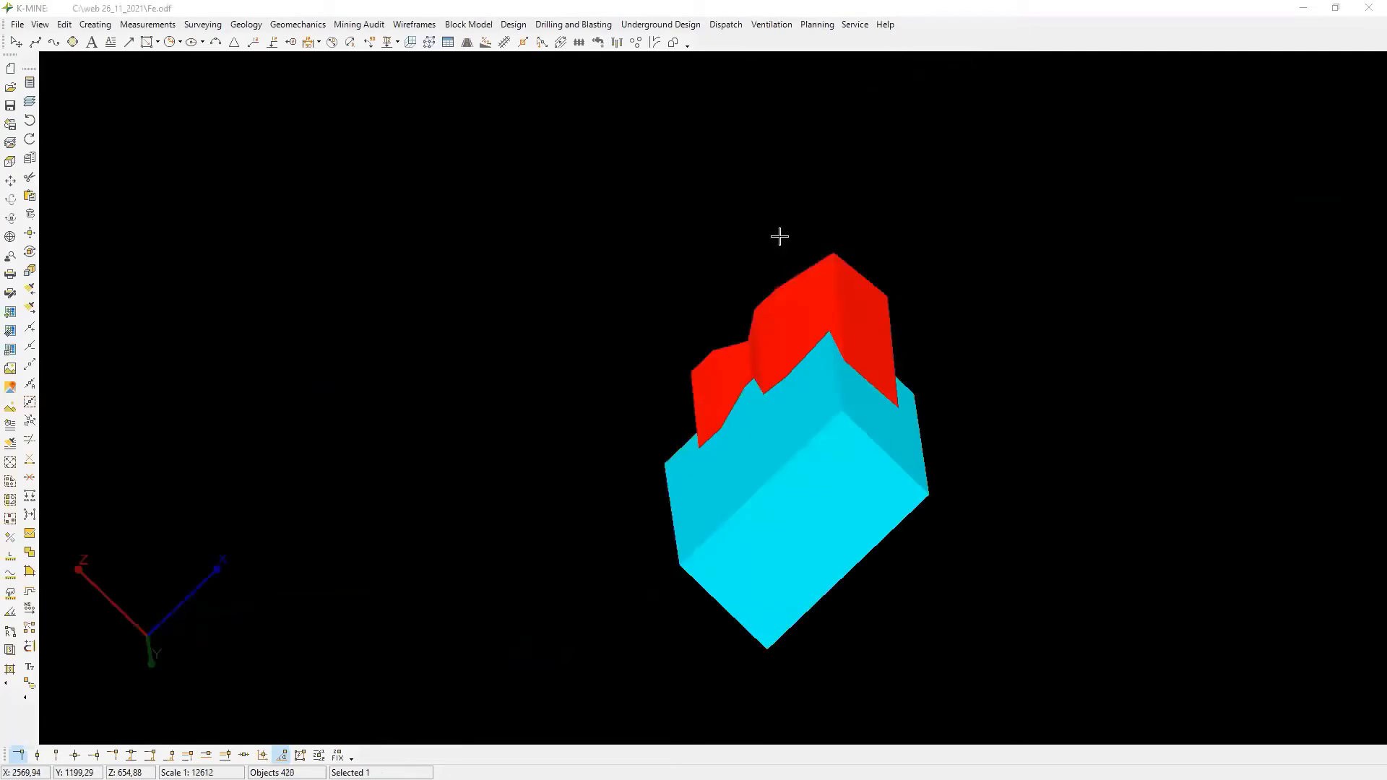
# Intersect the overlapping red and light blue solids with a Conjunction (AND) logical operation and examine the resulting solid.
pyautogui.moveTo(780, 235)
pyautogui.mouseDown()
pyautogui.moveTo(813, 269)
pyautogui.moveTo(895, 441)
pyautogui.mouseUp()
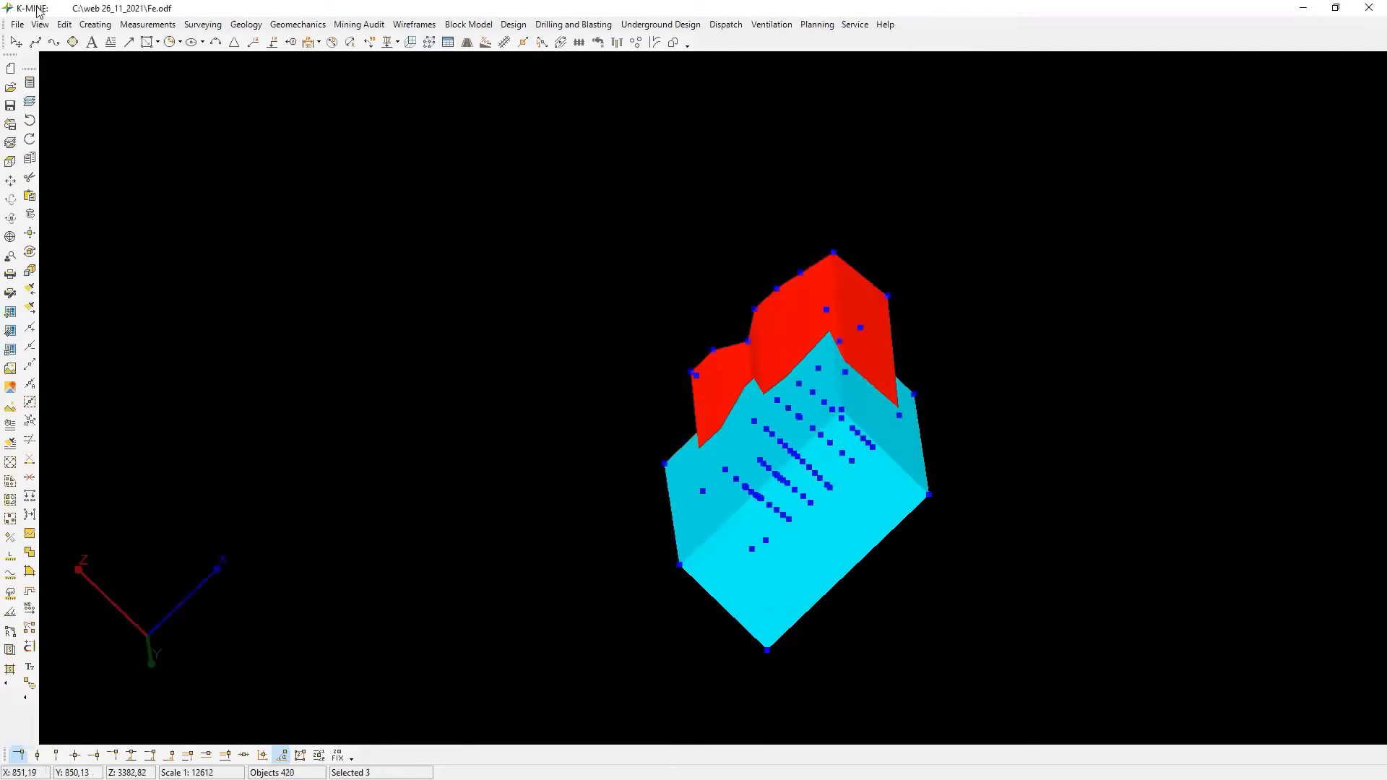
pyautogui.click(101, 29)
pyautogui.moveTo(210, 131)
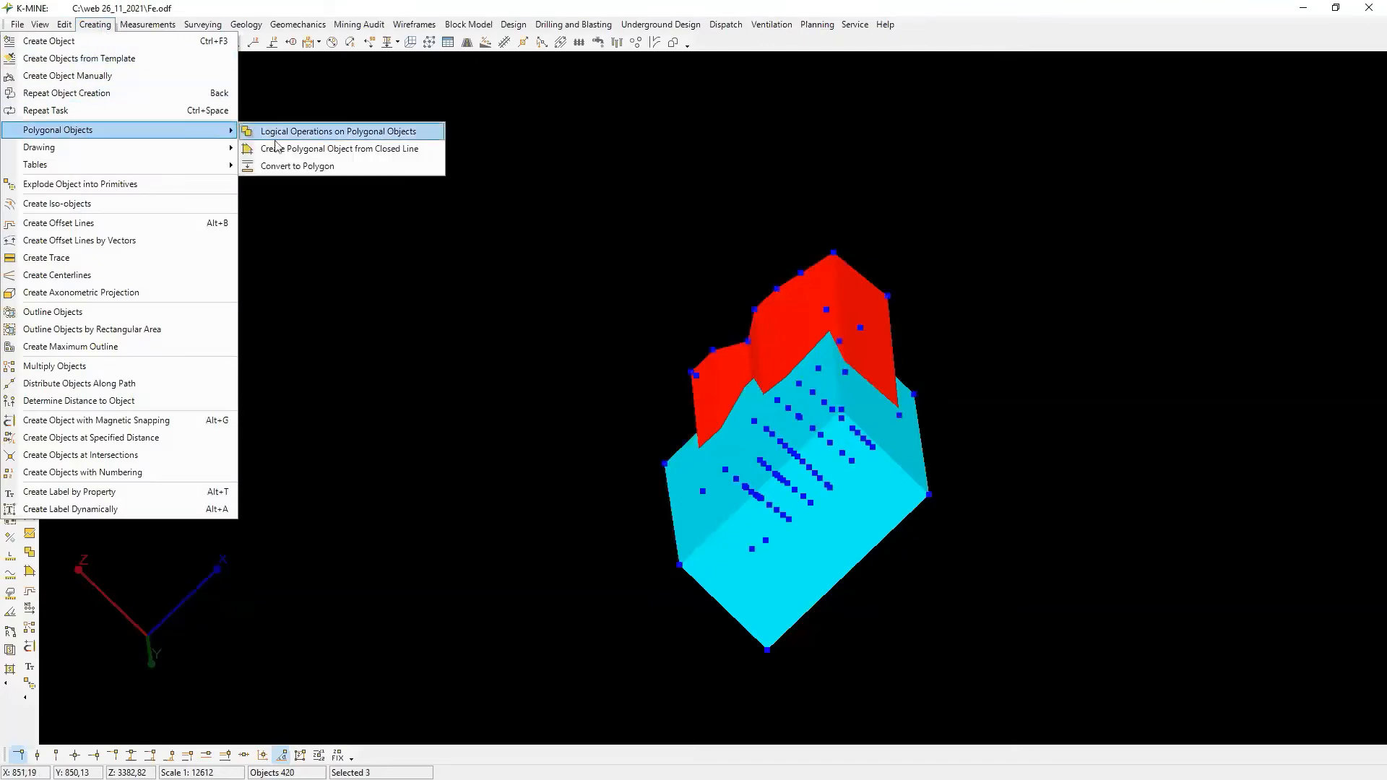
pyautogui.click(277, 135)
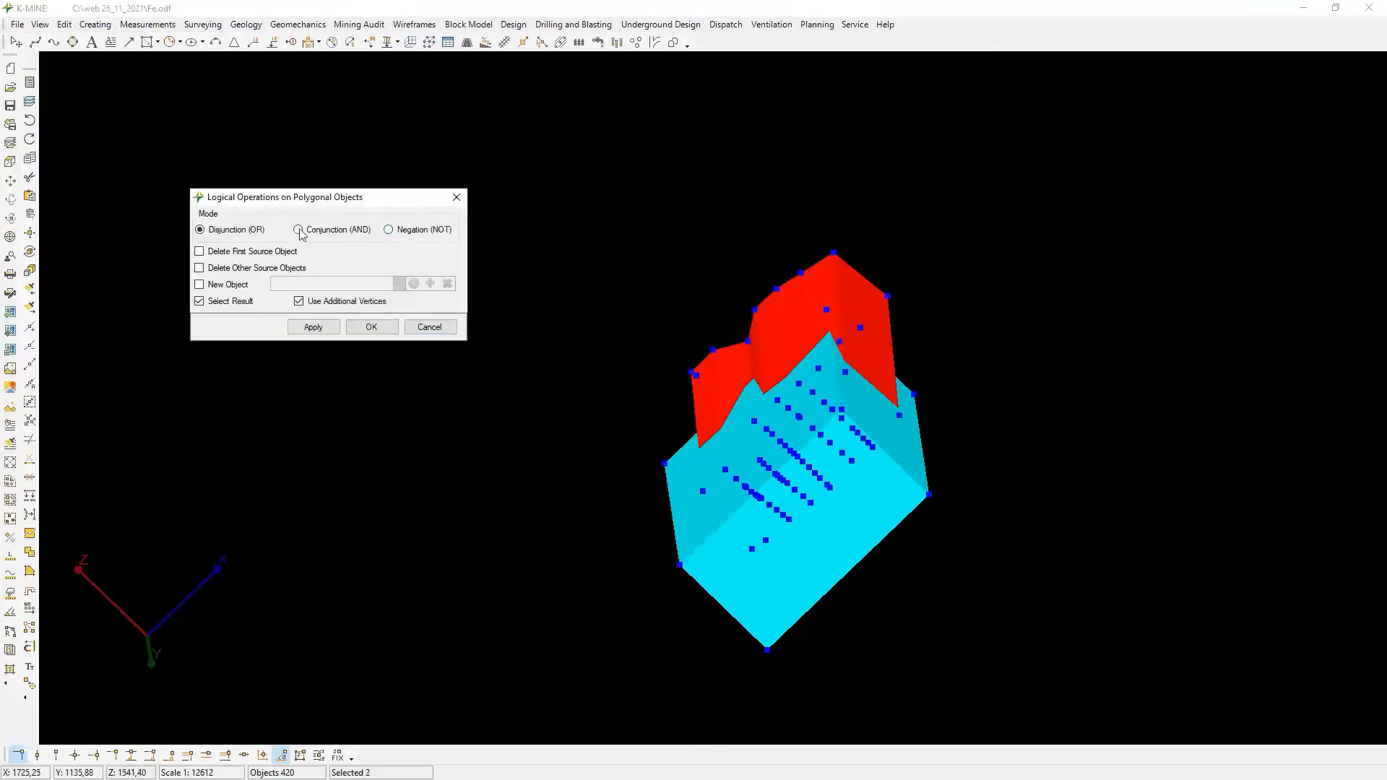
pyautogui.click(298, 230)
pyautogui.click(371, 327)
pyautogui.moveTo(381, 328); pyautogui.dragTo(874, 474, button='middle')
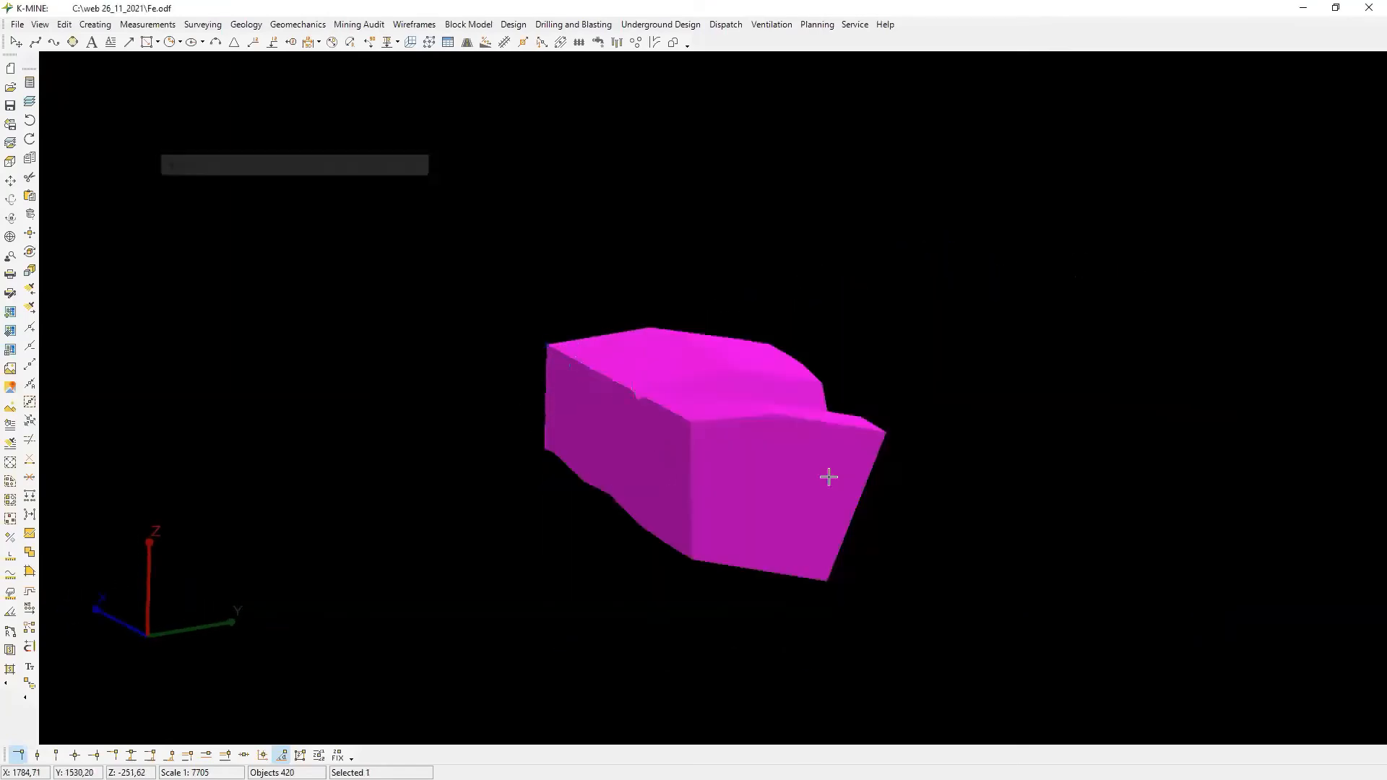
pyautogui.moveTo(830, 474); pyautogui.dragTo(340, 357, button='middle')
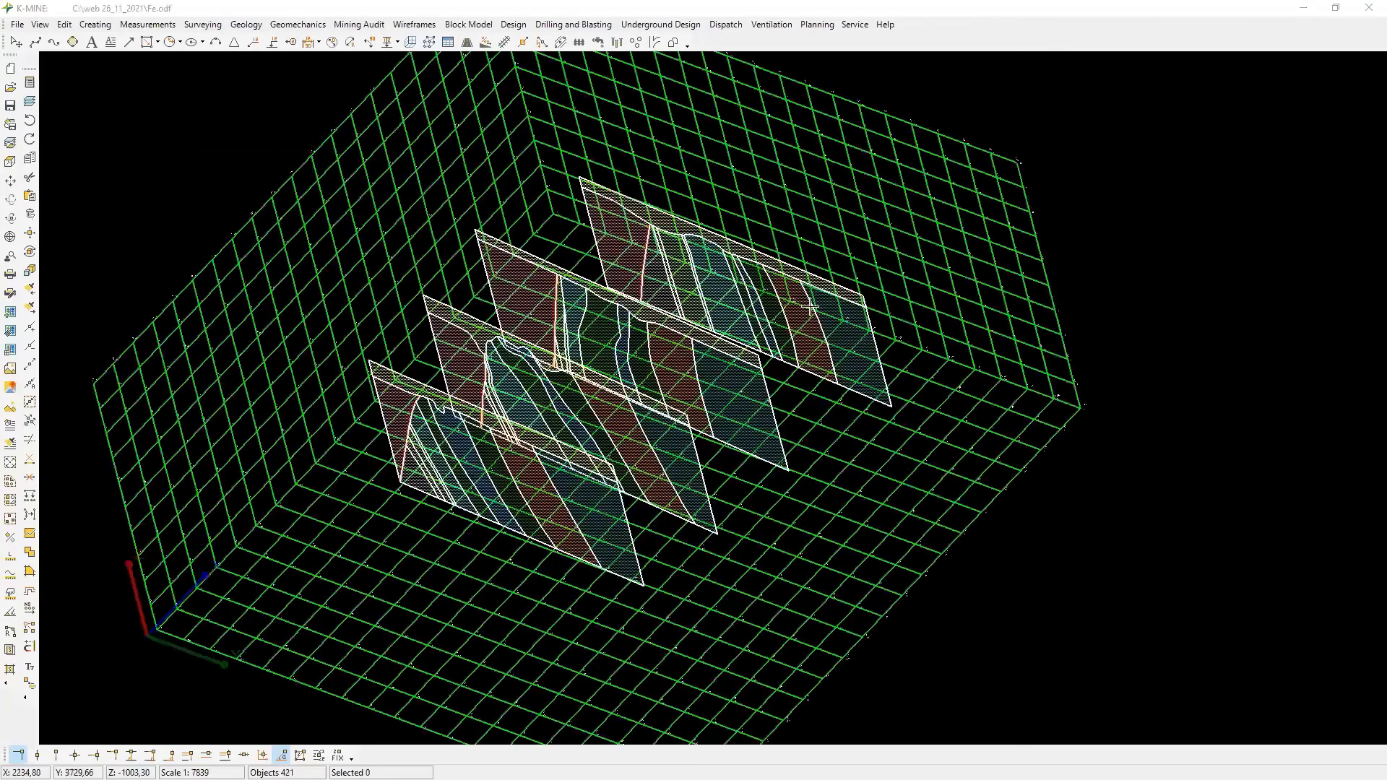
# Create a ramified wireframe joining the two ore contours on the farthest section to the single contour on the adjacent section.
pyautogui.click(785, 318)
pyautogui.click(723, 294)
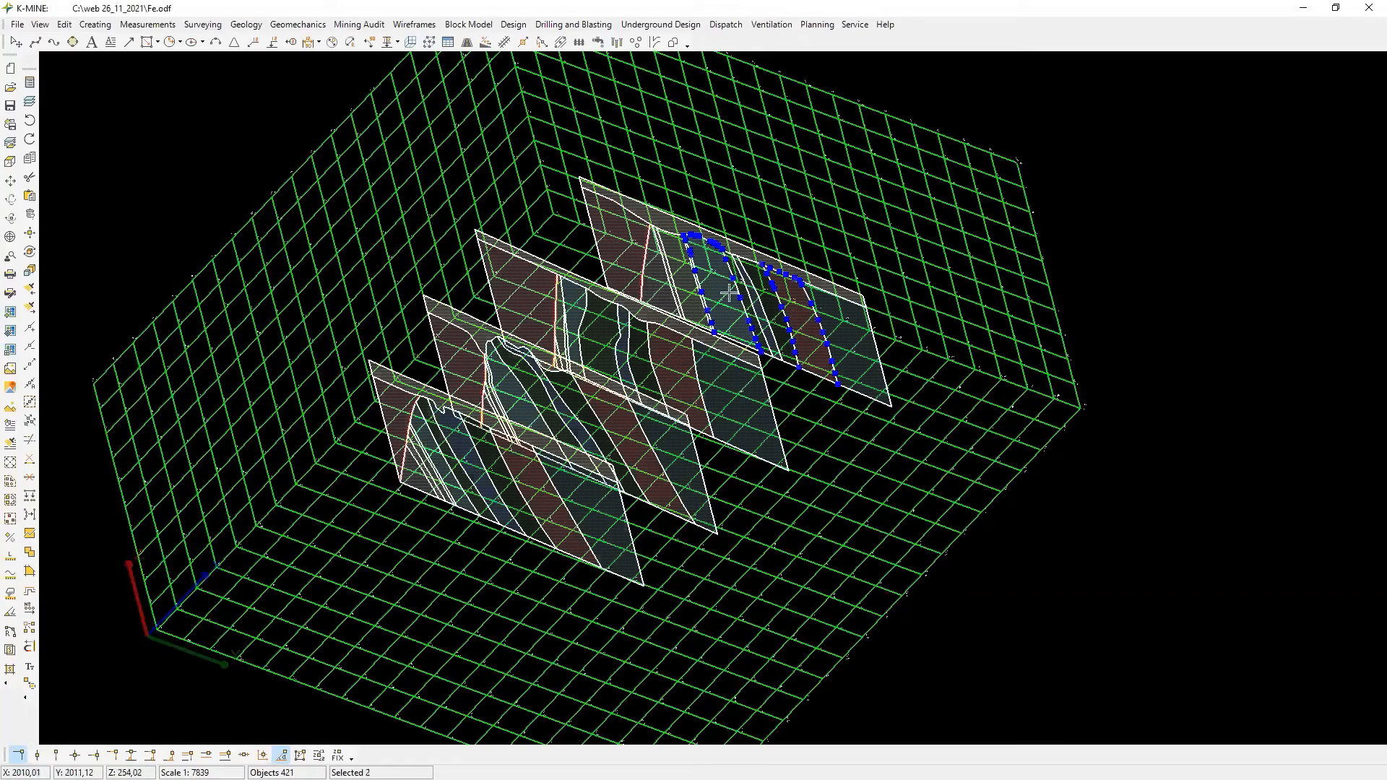
pyautogui.click(731, 292)
pyautogui.click(717, 294)
pyautogui.keyDown('shift'); pyautogui.click(659, 354); pyautogui.keyUp('shift')
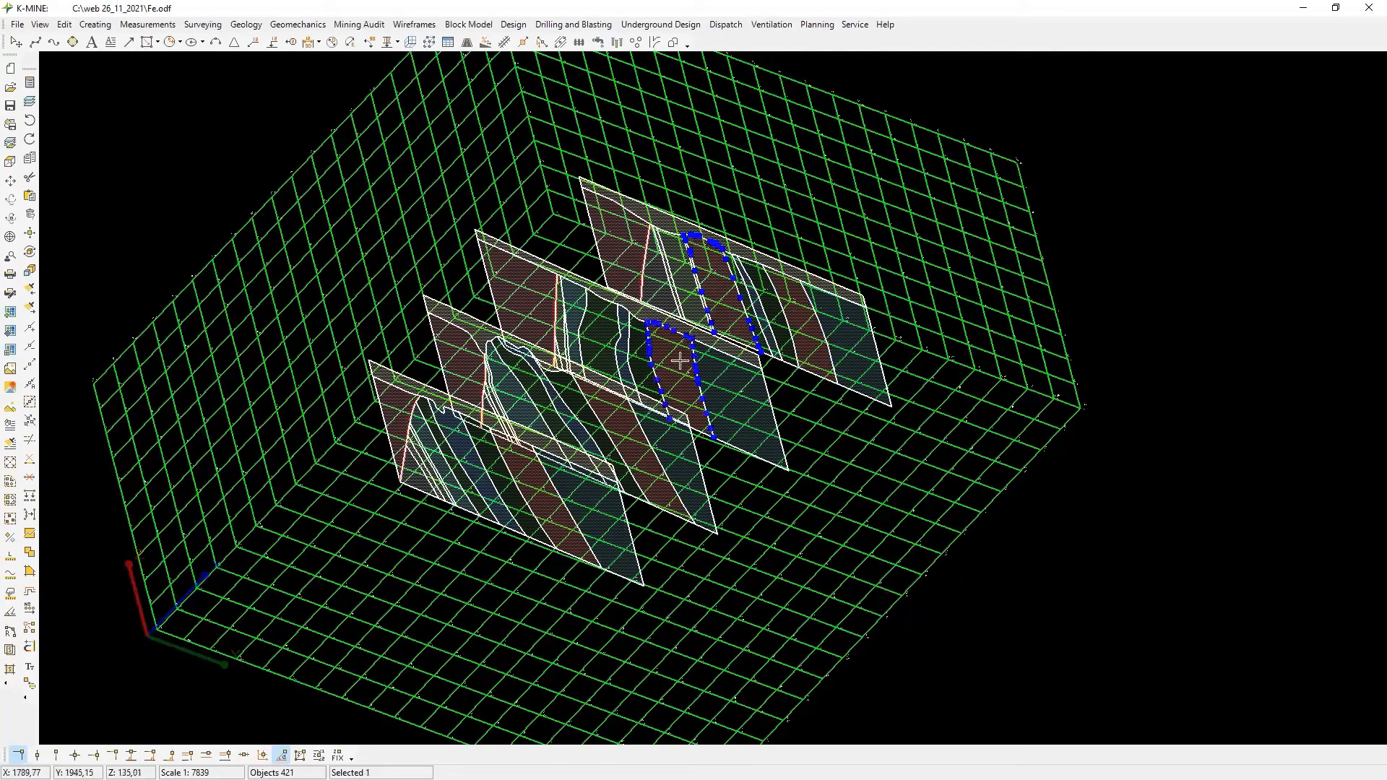
pyautogui.keyDown('shift'); pyautogui.click(787, 326); pyautogui.keyUp('shift')
pyautogui.click(414, 24)
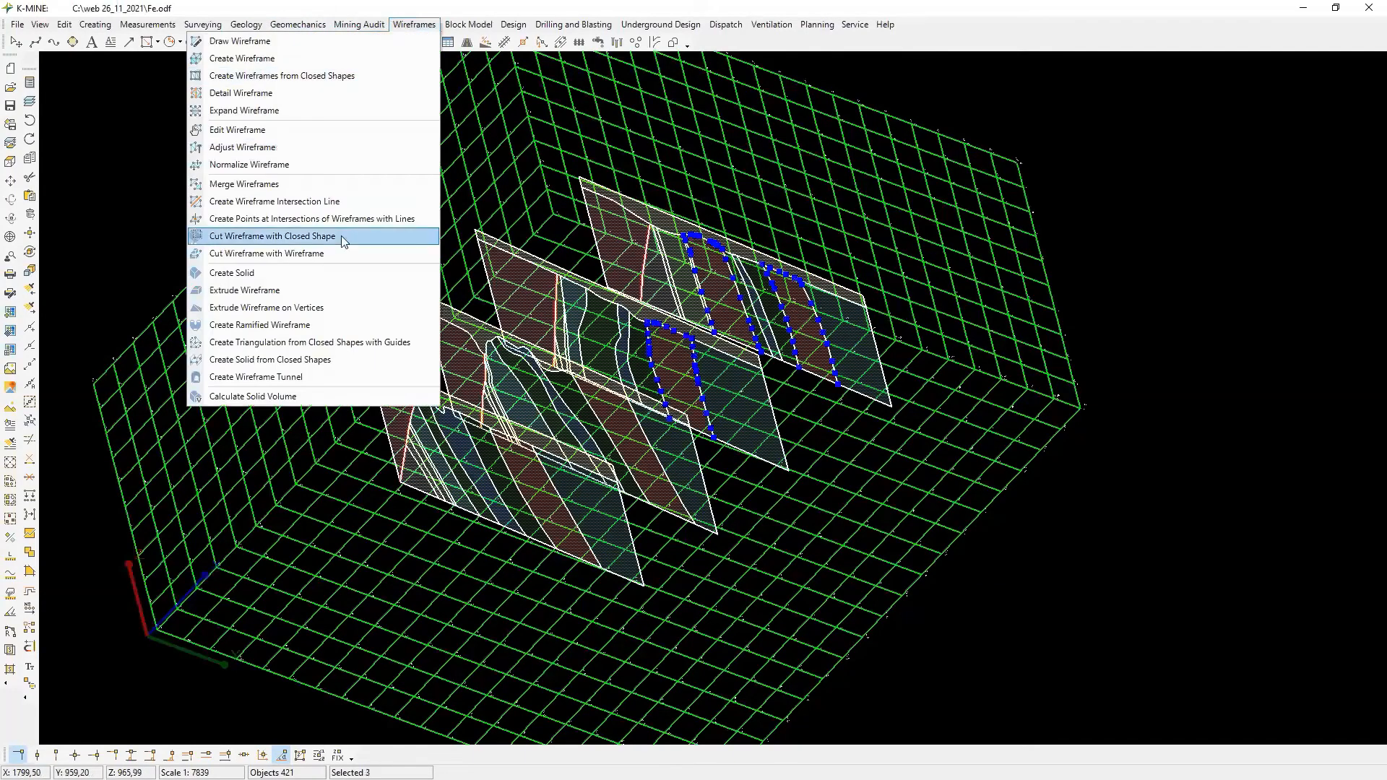
pyautogui.click(259, 325)
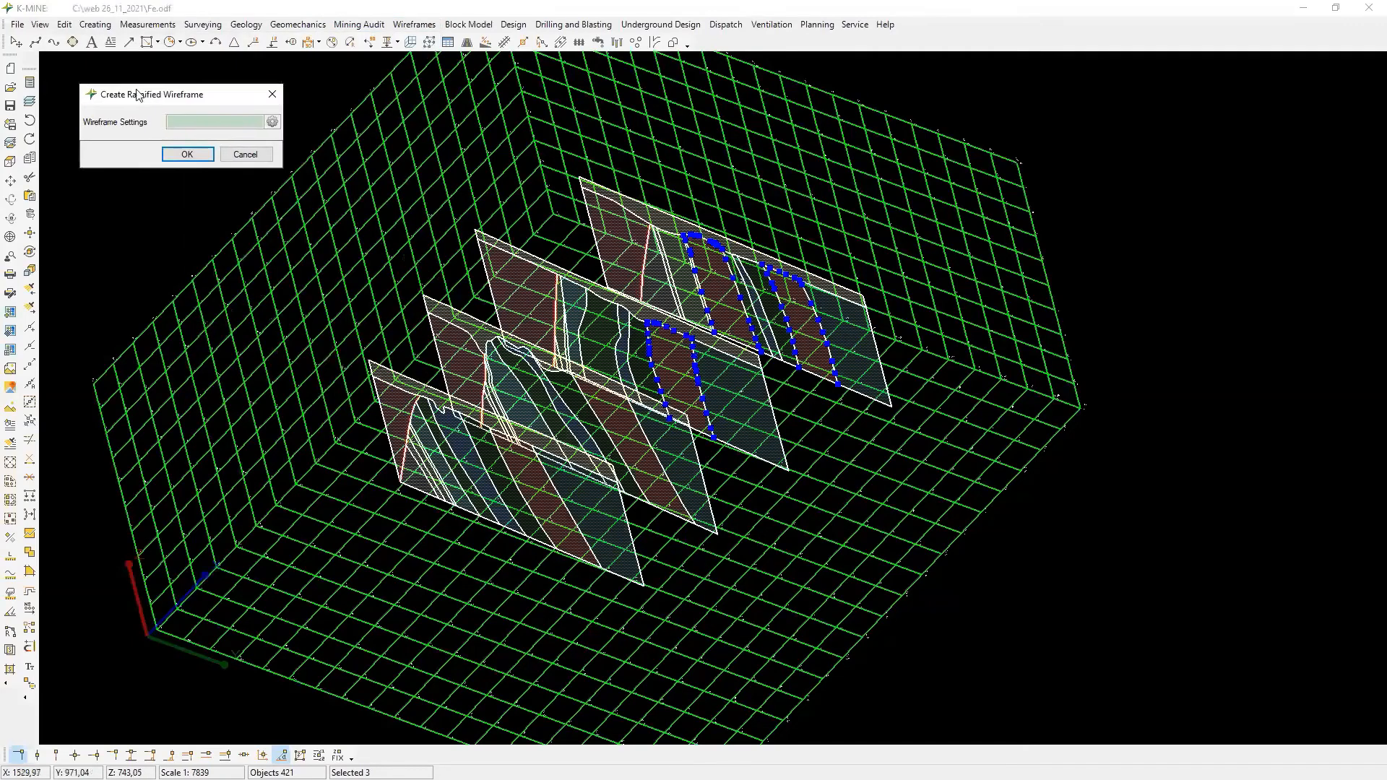
pyautogui.click(192, 152)
# Create a ramified wireframe joining the two ore contours on the nearest section to the single contour on the section behind it.
pyautogui.click(505, 477)
pyautogui.keyDown('shift'); pyautogui.click(462, 441); pyautogui.keyUp('shift')
pyautogui.keyDown('shift'); pyautogui.click(636, 448); pyautogui.keyUp('shift')
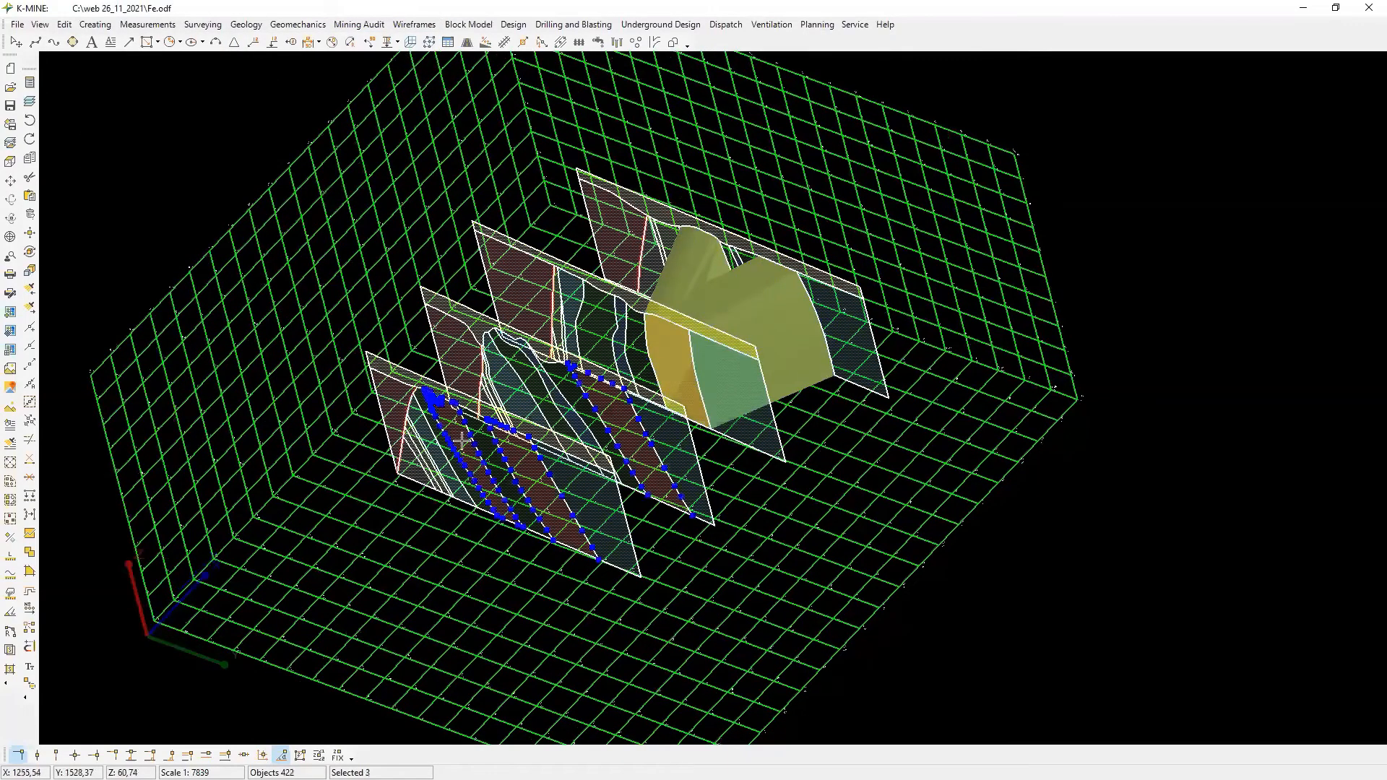
pyautogui.rightClick(916, 419)
pyautogui.click(965, 459)
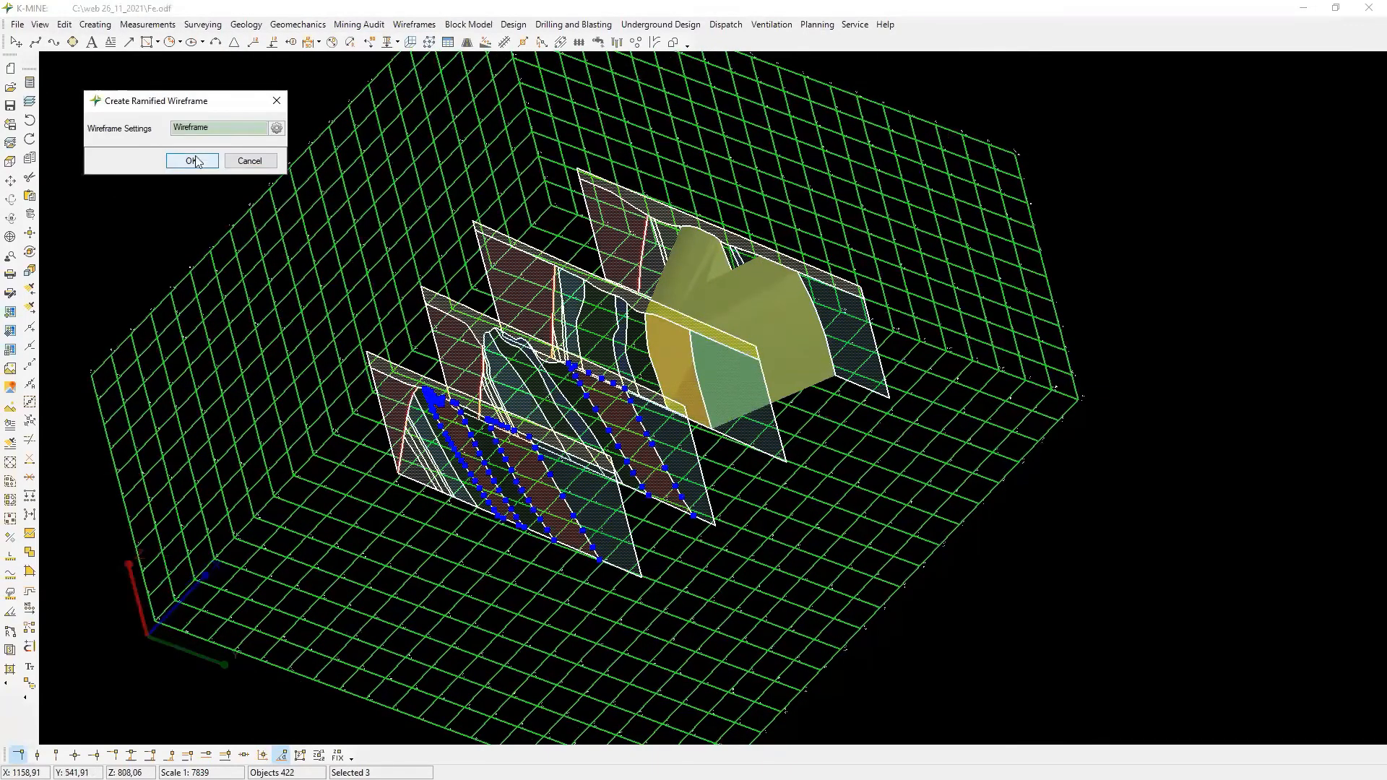
pyautogui.click(190, 161)
# Merge the two ramified wireframes and the connecting wireframe between them into one ore body, and view the merged body.
pyautogui.scroll(5, 794, 495)
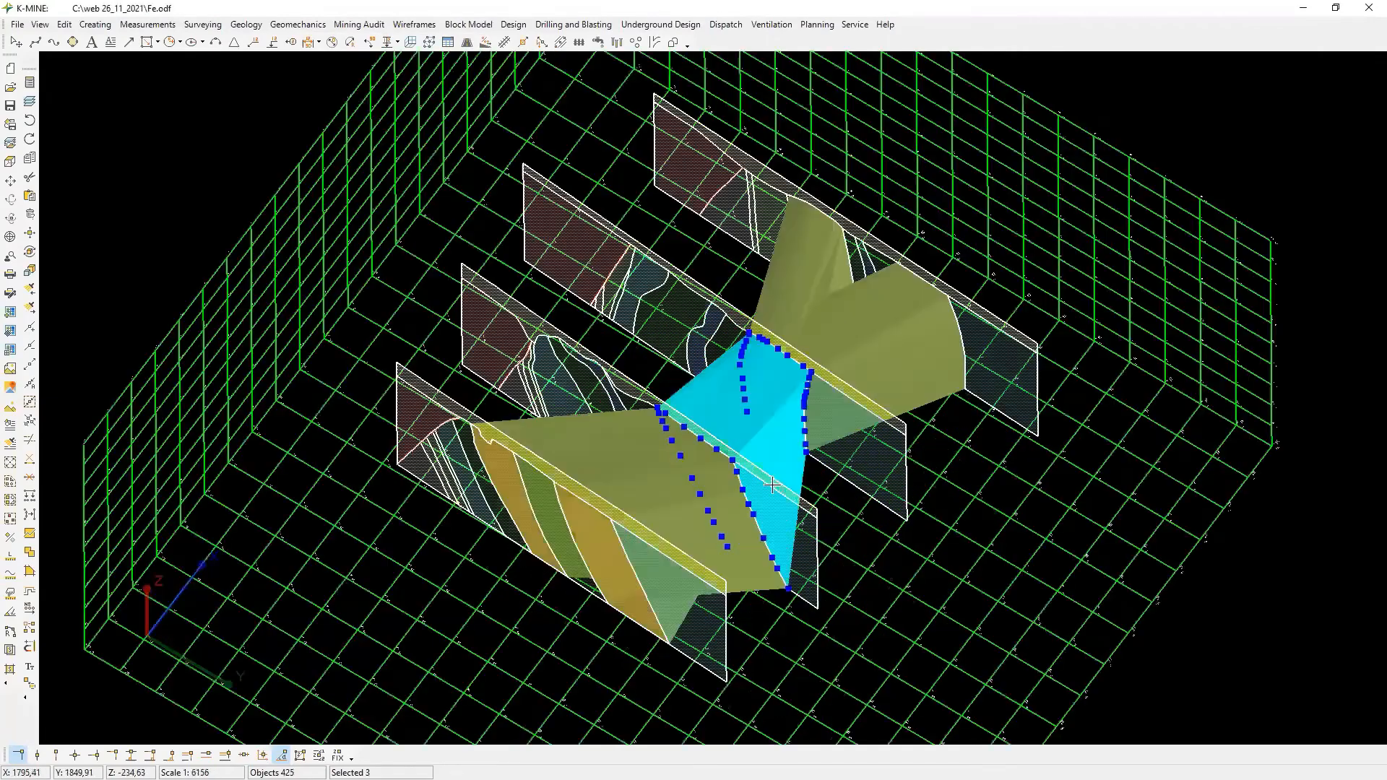
pyautogui.click(898, 391)
pyautogui.keyDown('shift'); pyautogui.click(747, 581); pyautogui.keyUp('shift')
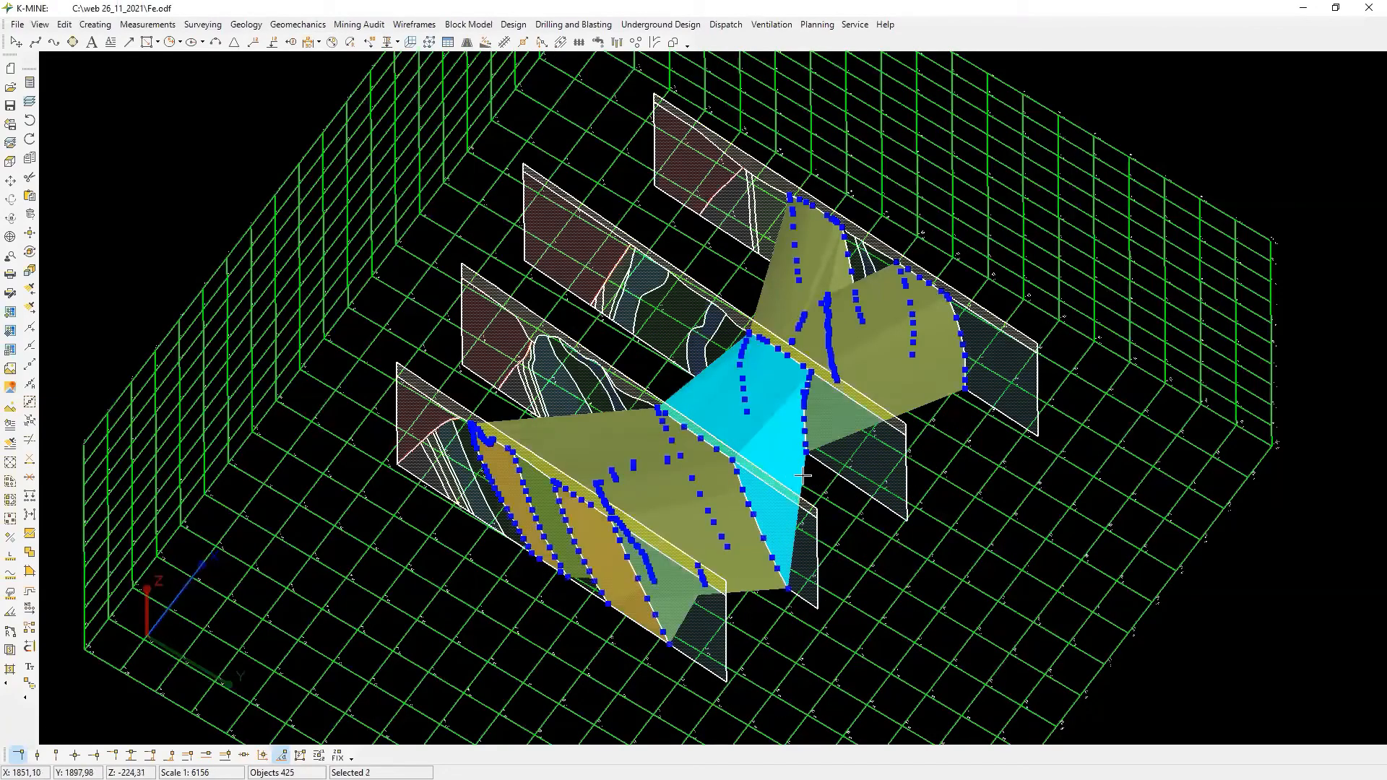
pyautogui.keyDown('shift'); pyautogui.click(803, 475); pyautogui.keyUp('shift')
pyautogui.click(414, 24)
pyautogui.click(242, 189)
pyautogui.scroll(-2, 741, 428)
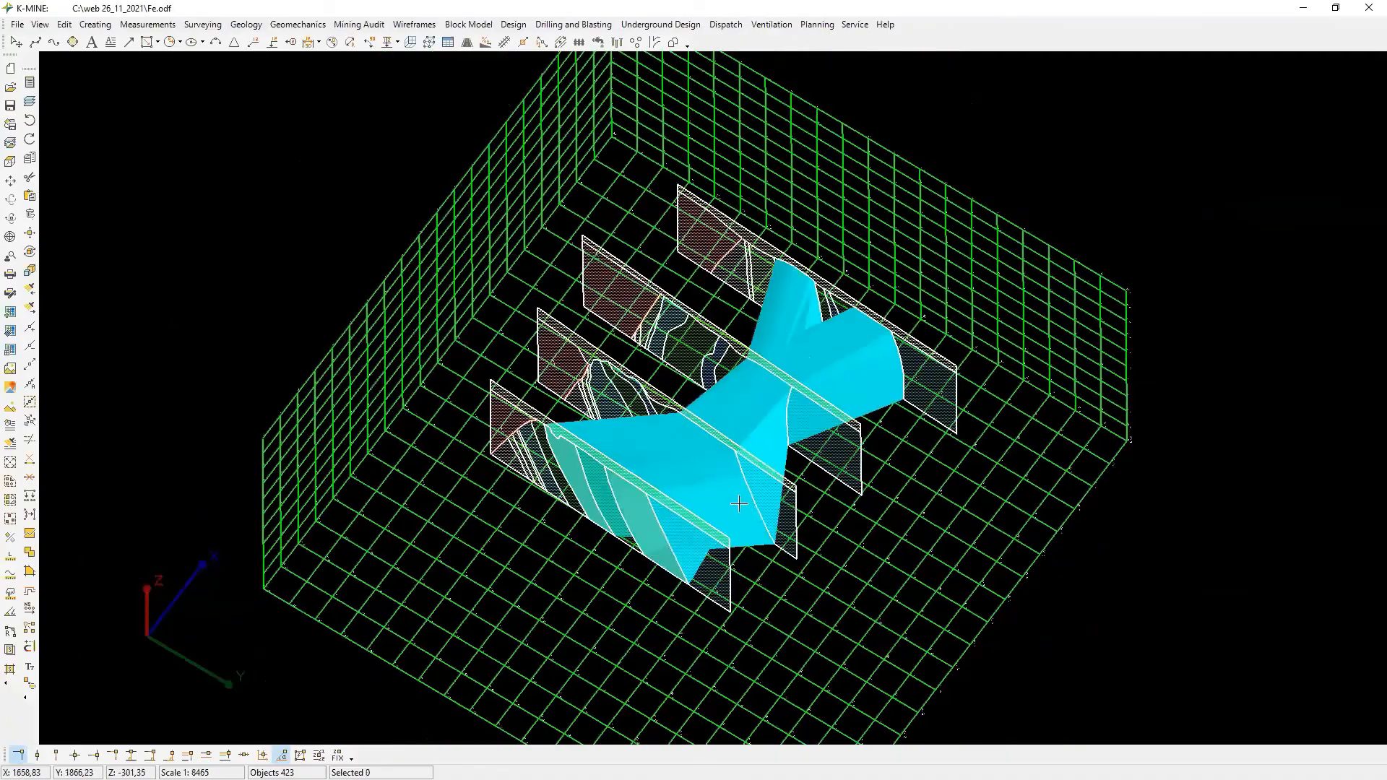
pyautogui.moveTo(739, 504); pyautogui.dragTo(879, 540, button='middle')
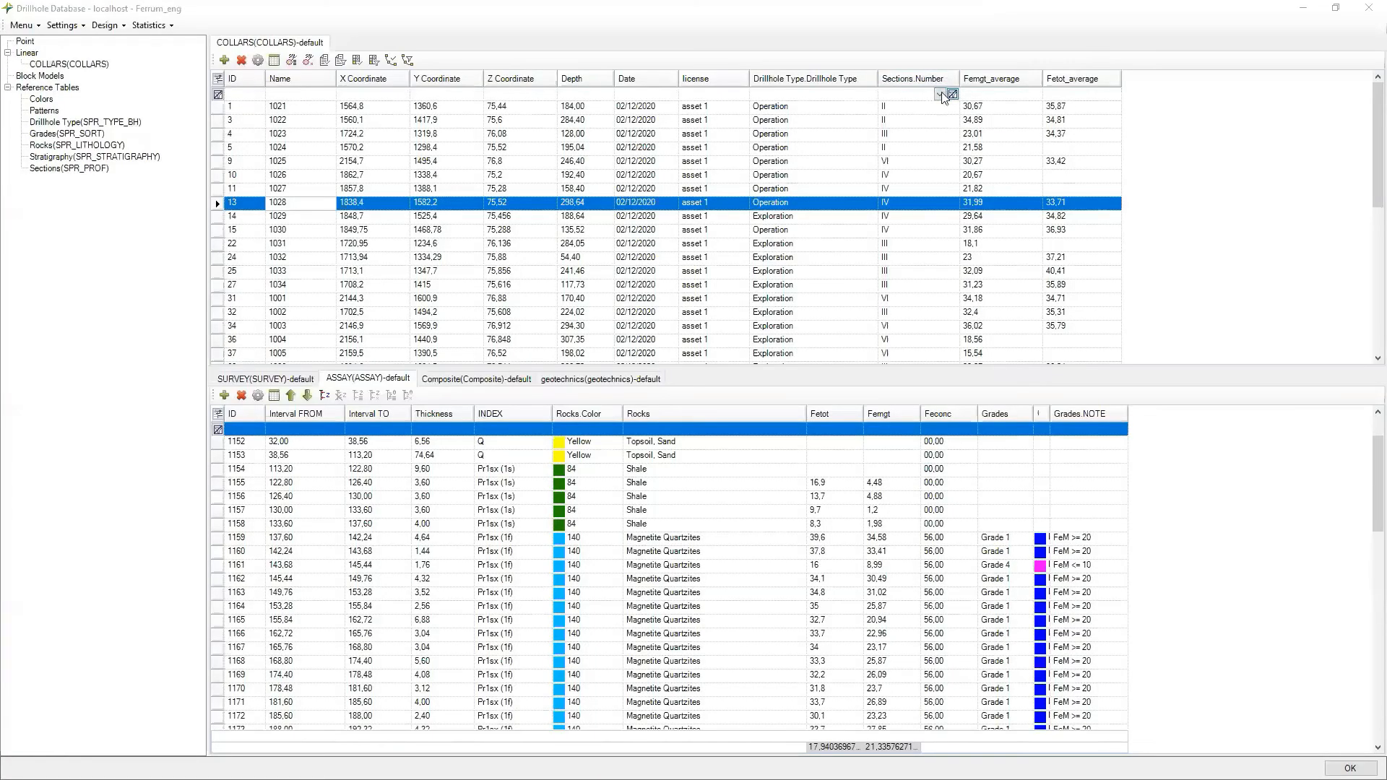
# Filter the drillhole collars by Sections.Number to show only section III.
pyautogui.click(939, 95)
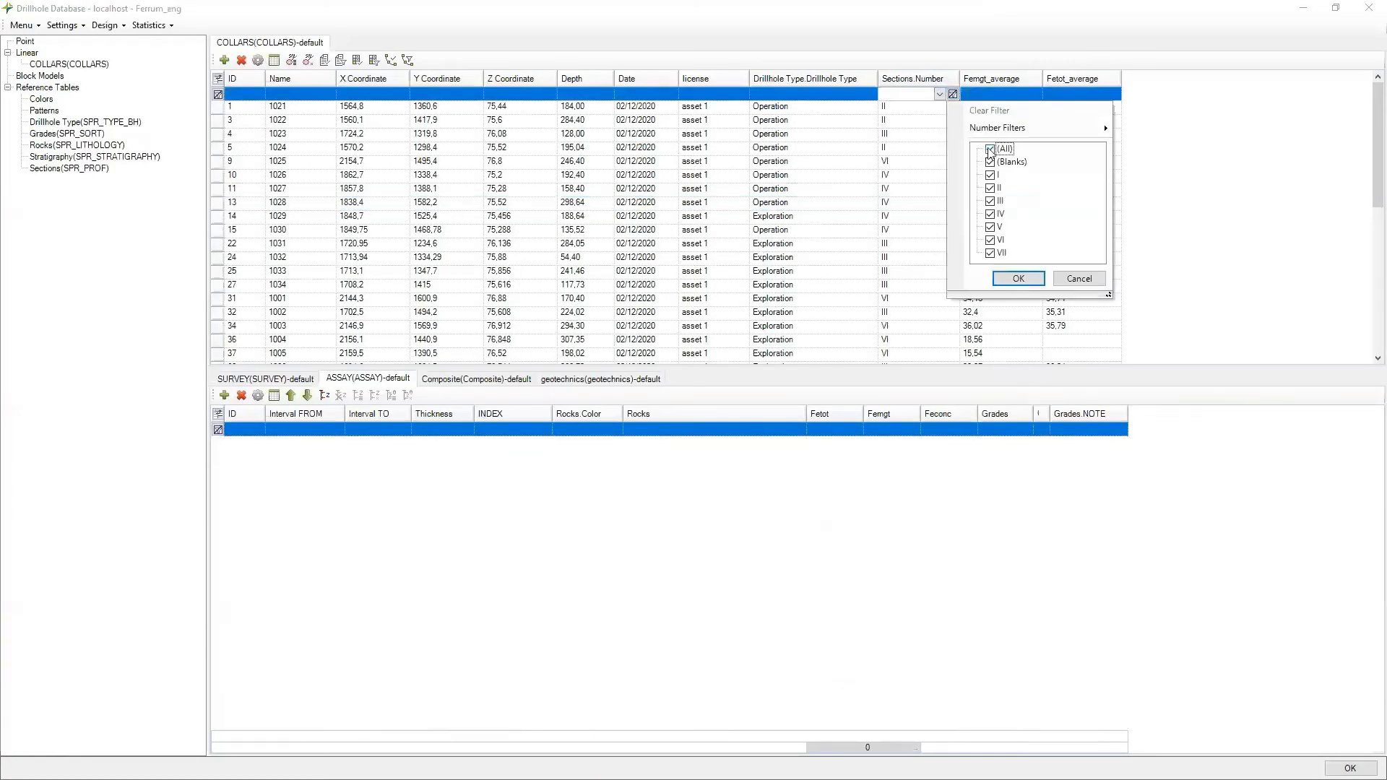
pyautogui.click(990, 149)
pyautogui.click(990, 201)
pyautogui.click(1019, 278)
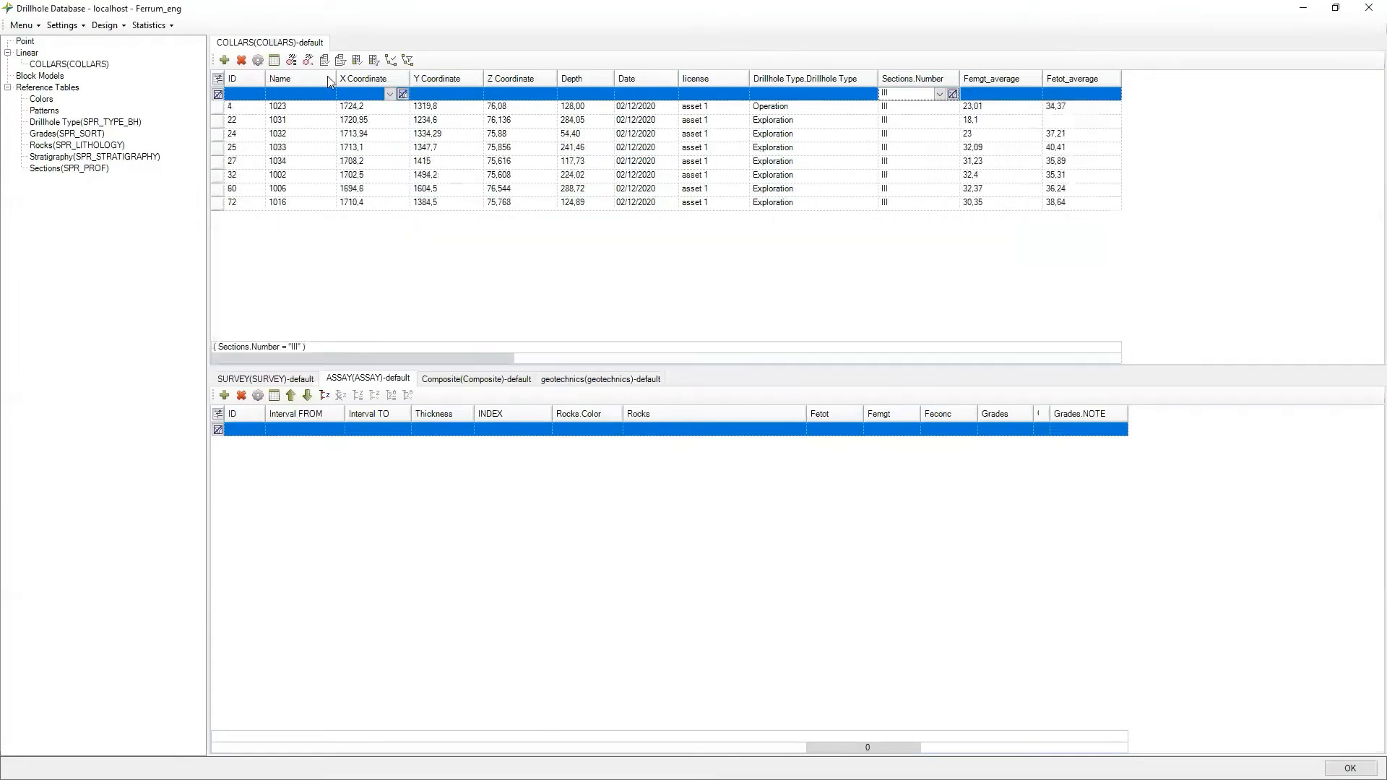
# In the drillhole settings, calculate the FeM(FE_M) assay color ranges with an interval of 1, rounded to 0.1.
pyautogui.click(63, 26)
pyautogui.click(76, 49)
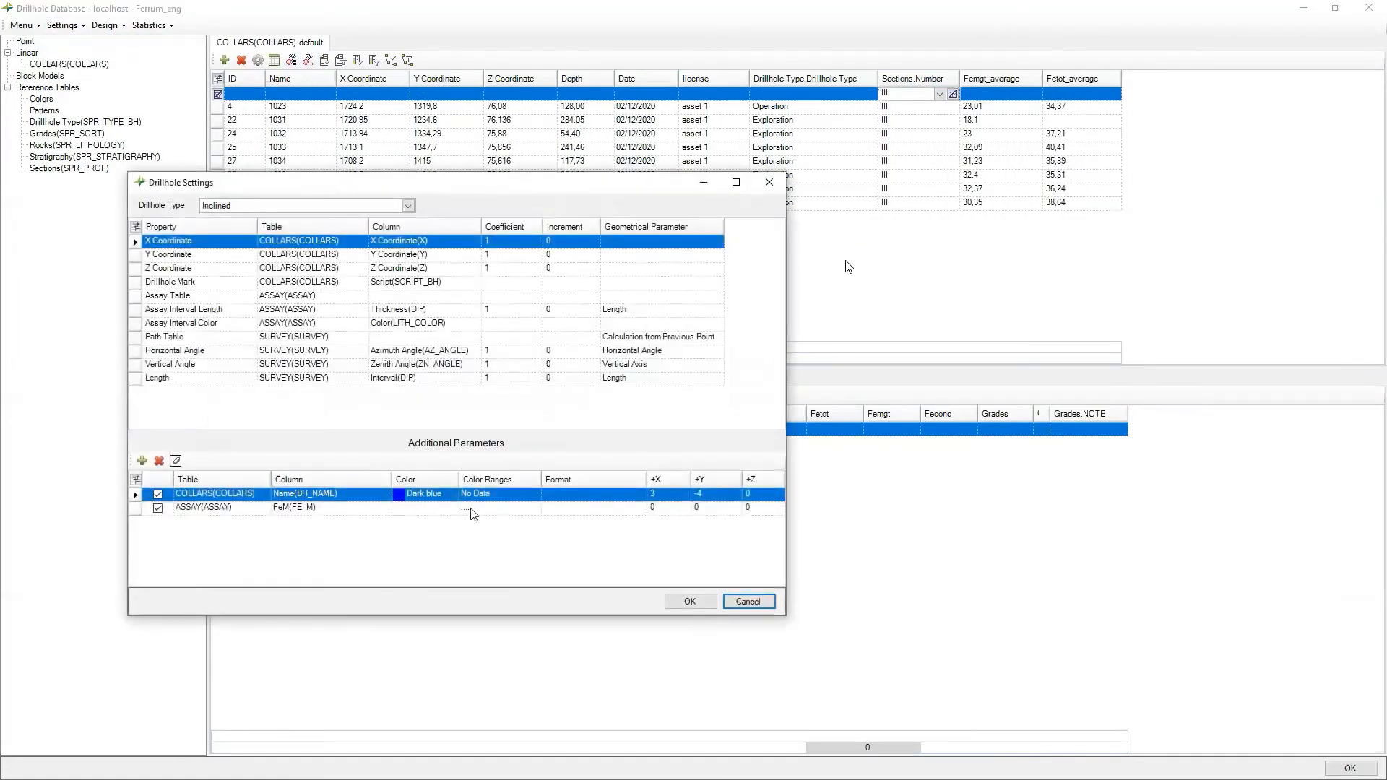
pyautogui.click(536, 512)
pyautogui.click(535, 509)
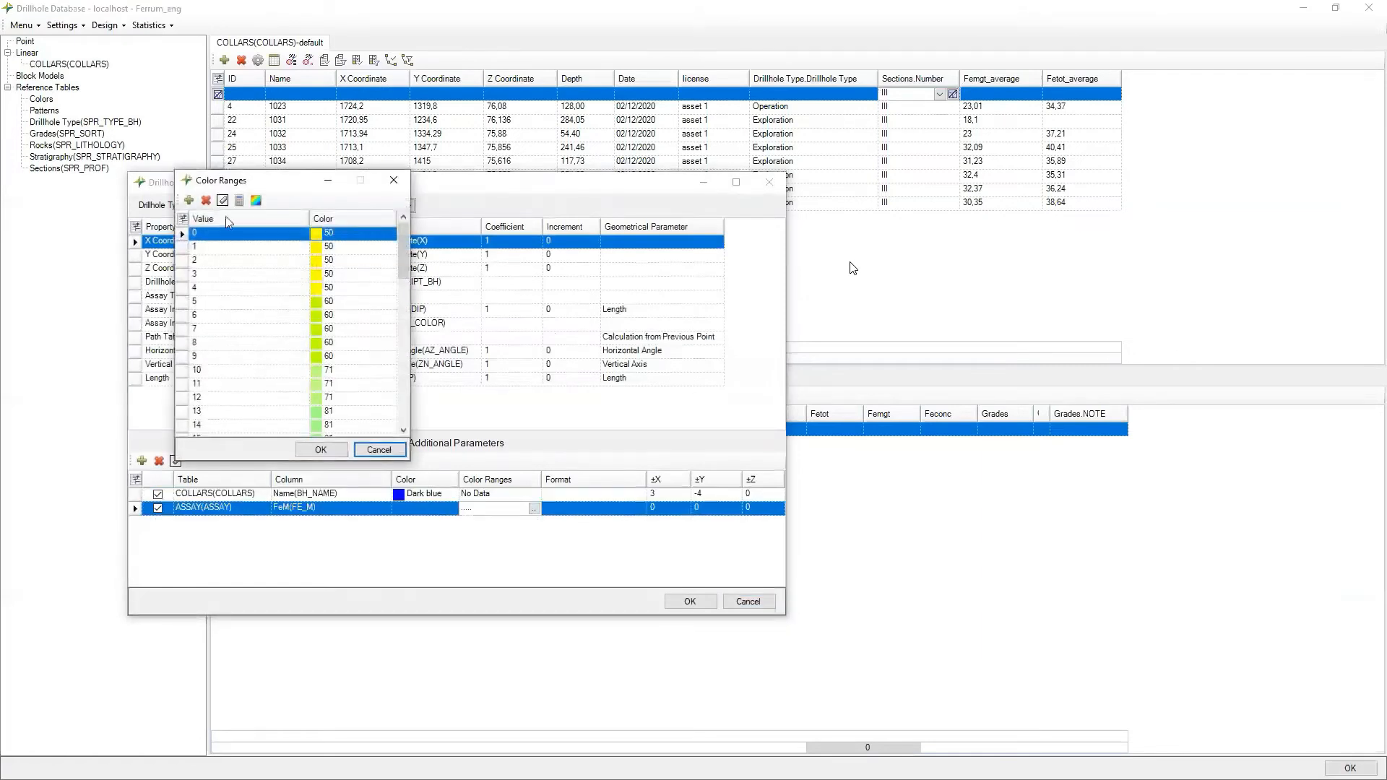
pyautogui.click(239, 200)
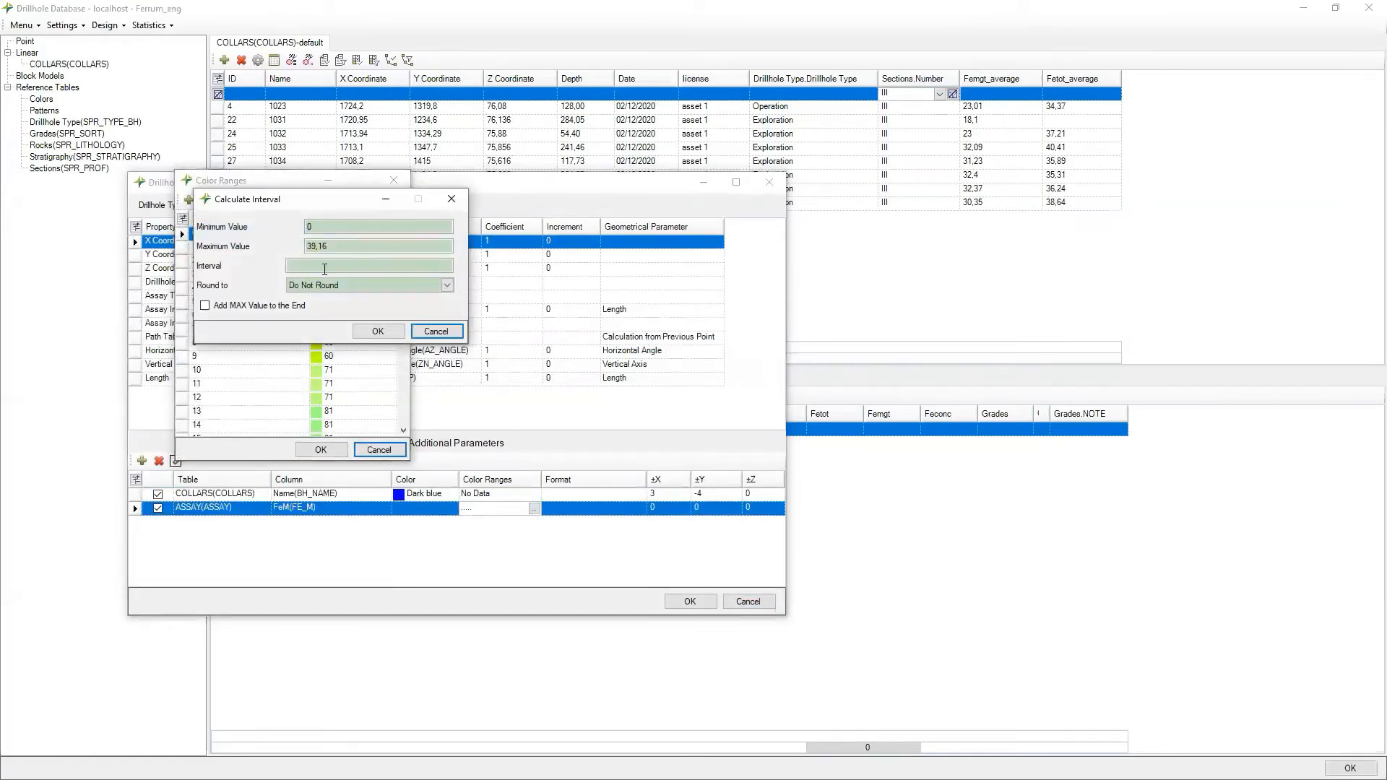
pyautogui.click(321, 267)
pyautogui.write('1')
pyautogui.click(340, 285)
pyautogui.click(318, 324)
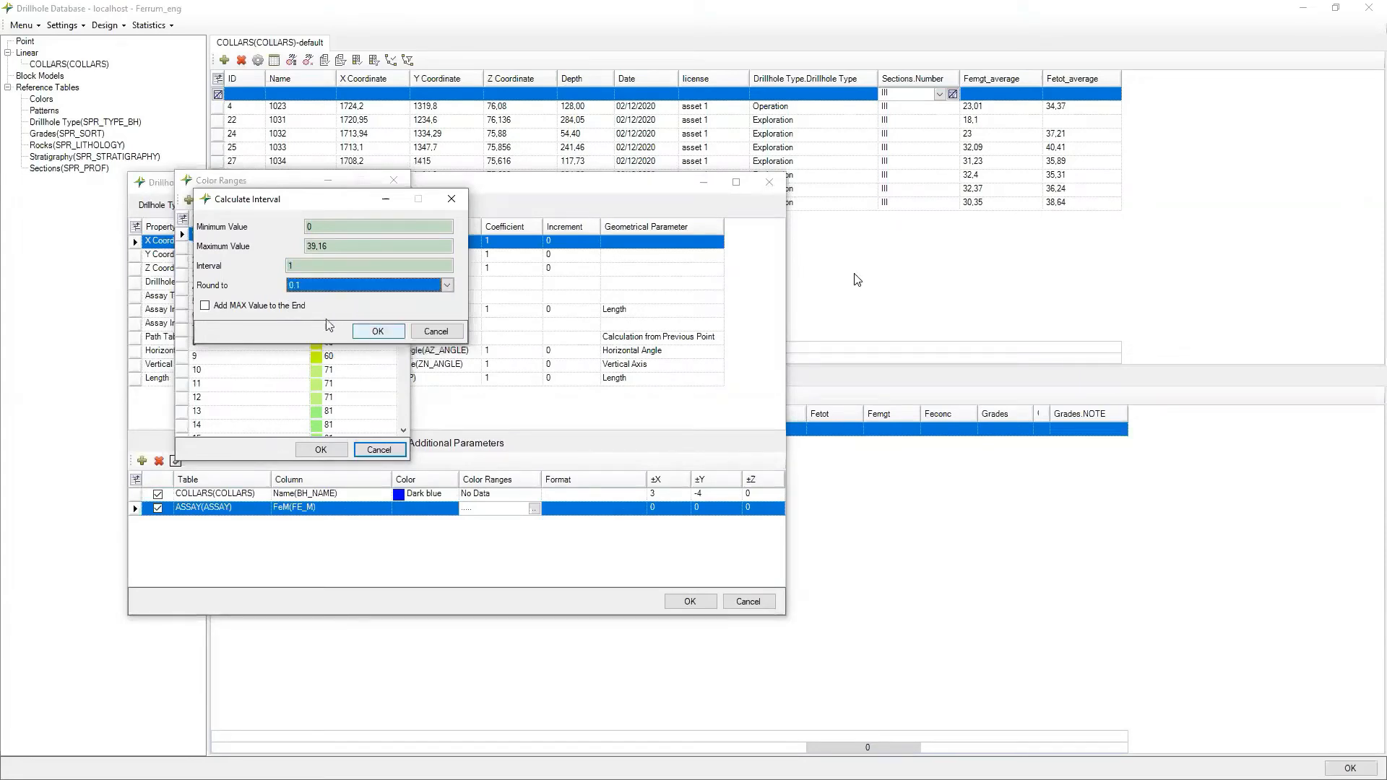
pyautogui.click(372, 332)
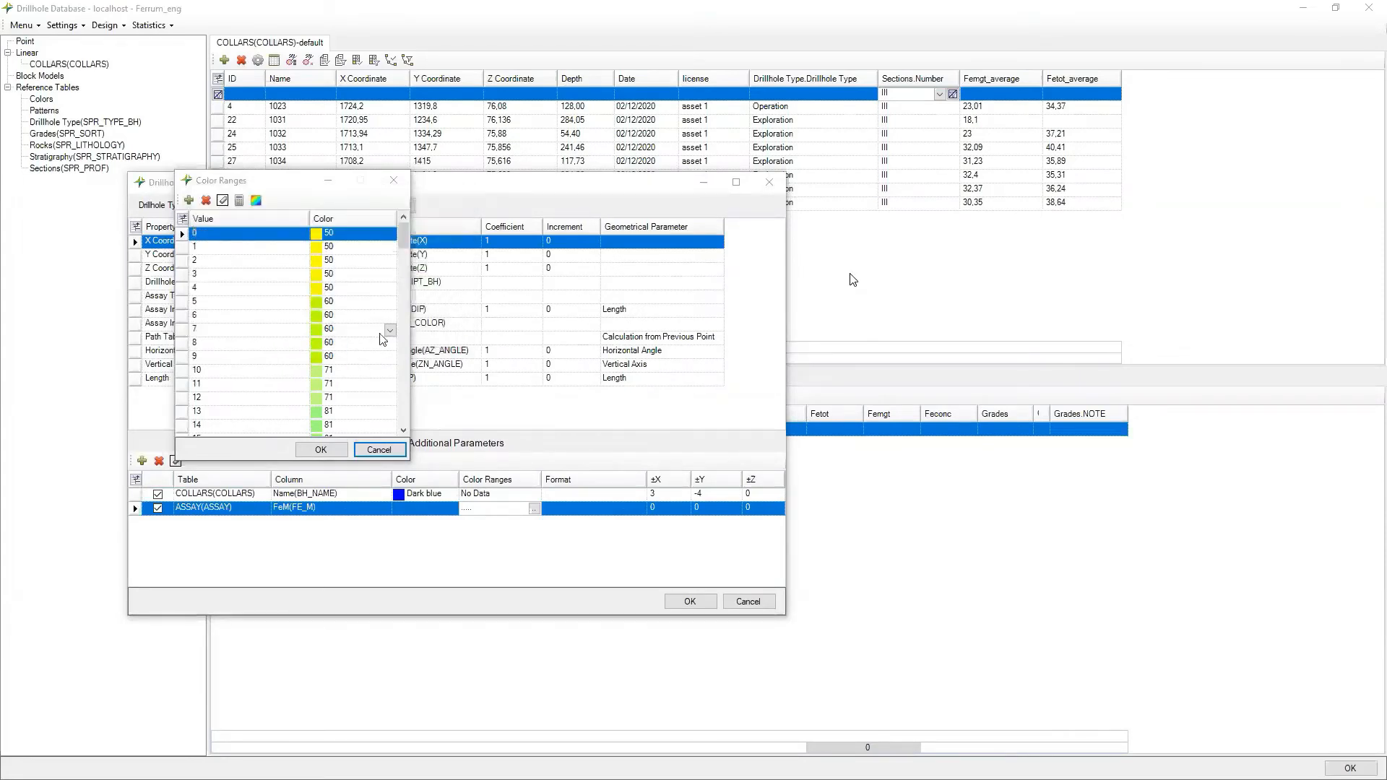
# In the color ranges gradient, set the second marker to value 15 with yellow on its left and green on its right.
pyautogui.click(257, 201)
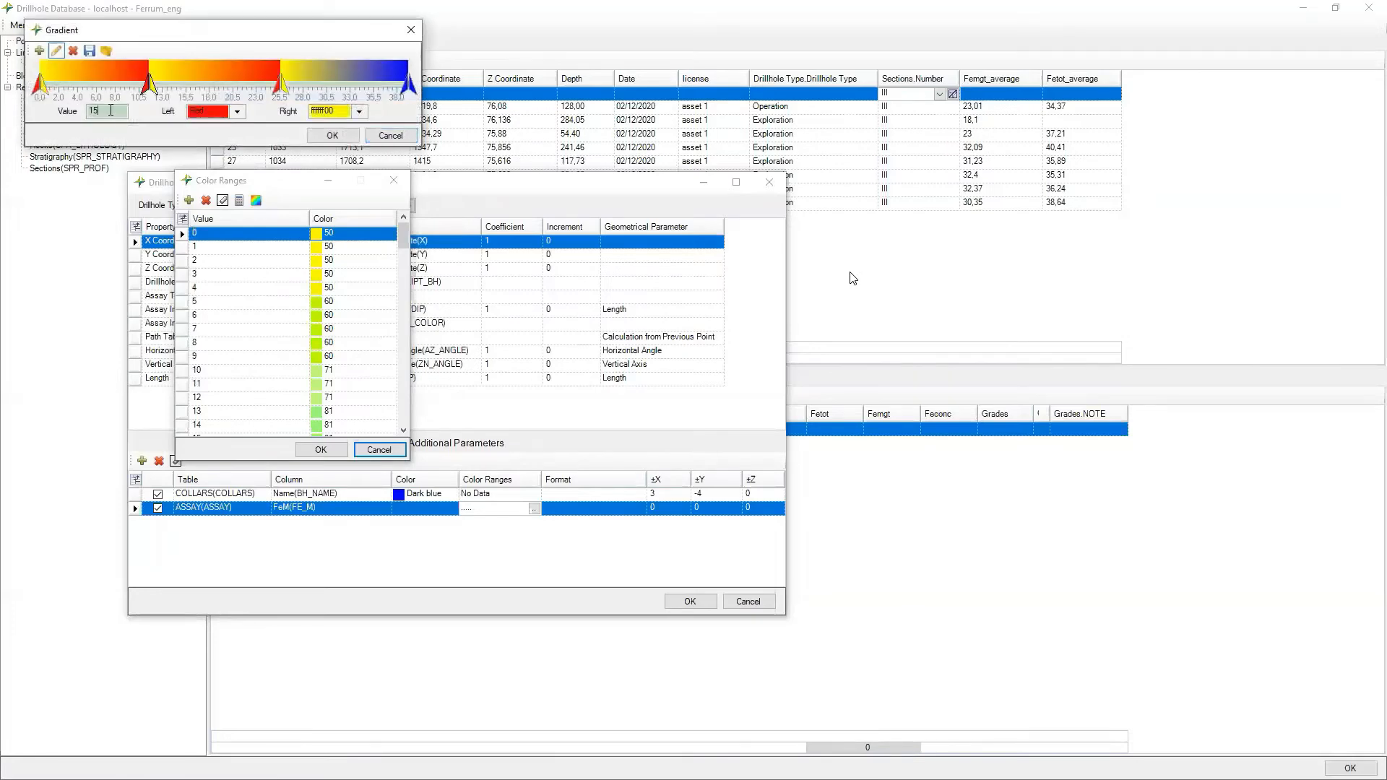
pyautogui.click(237, 112)
pyautogui.click(181, 126)
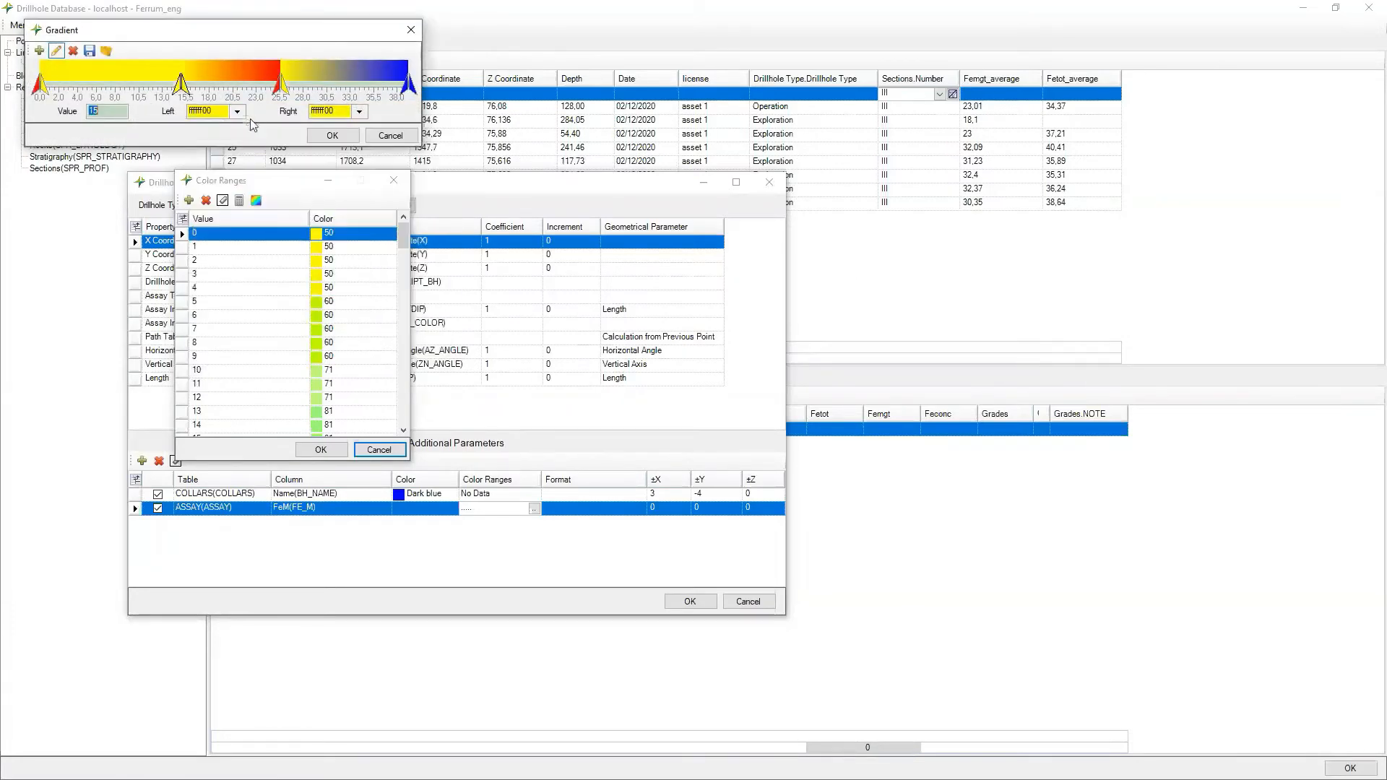
pyautogui.click(359, 112)
pyautogui.click(340, 181)
# Set the next gradient marker to value 25 with green on its left and cyan on its right, and apply the gradient.
pyautogui.click(279, 85)
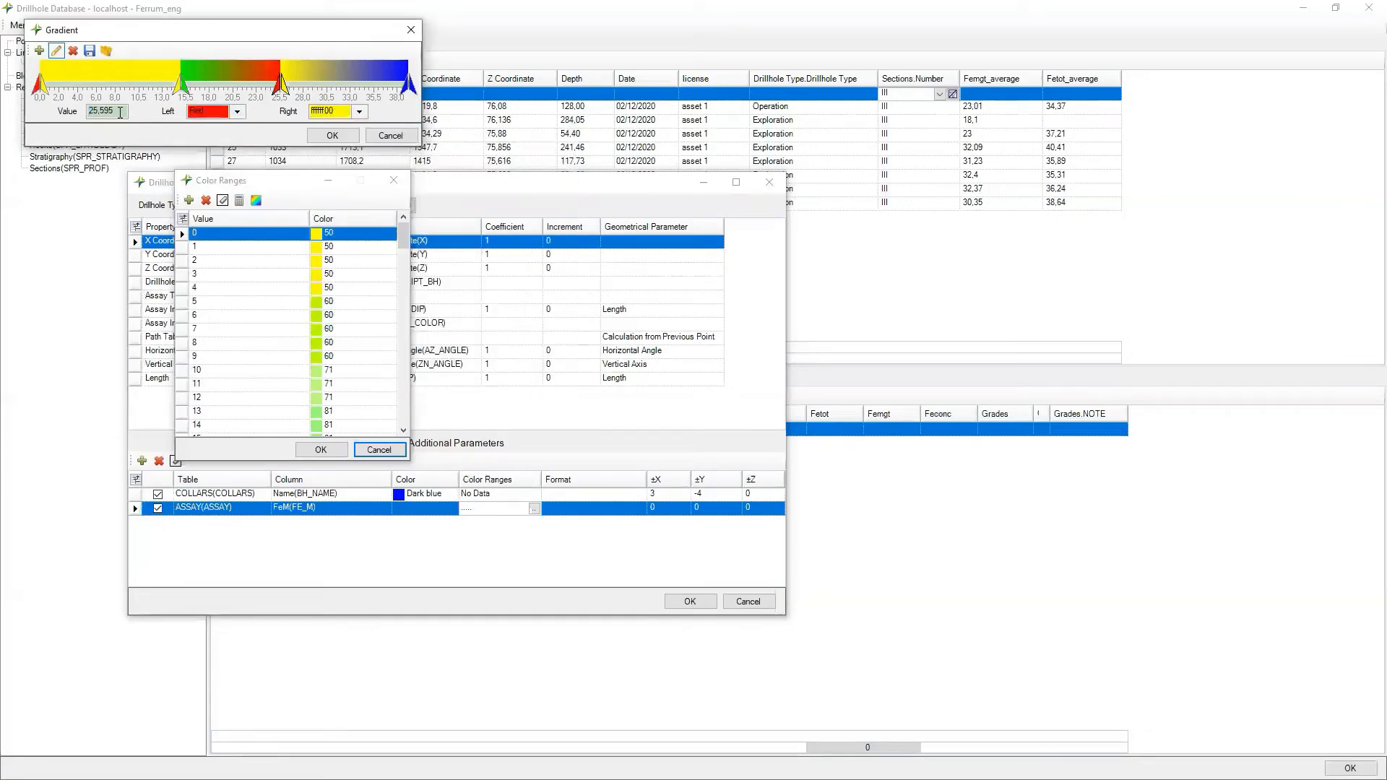
pyautogui.moveTo(120, 113); pyautogui.dragTo(63, 112)
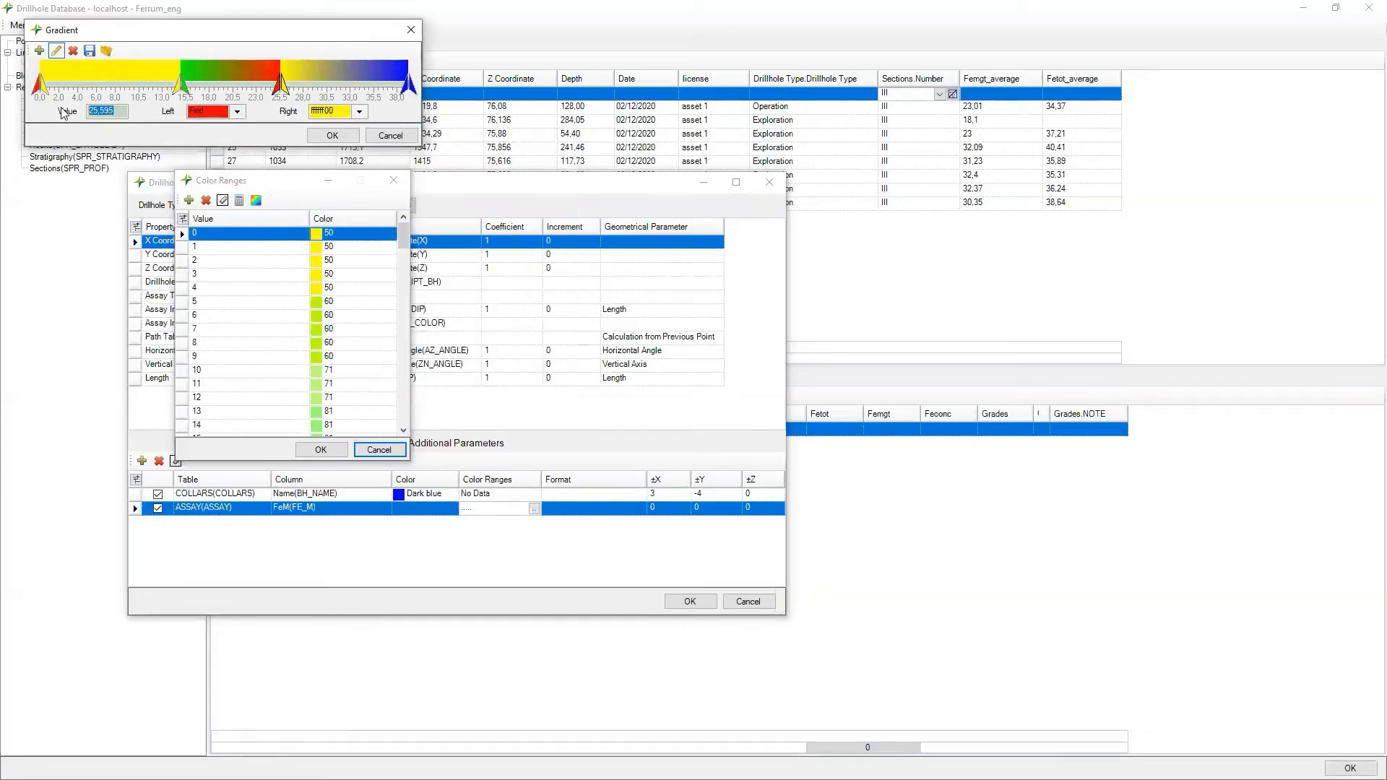
pyautogui.write('25')
pyautogui.click(194, 114)
pyautogui.click(281, 143)
pyautogui.click(360, 112)
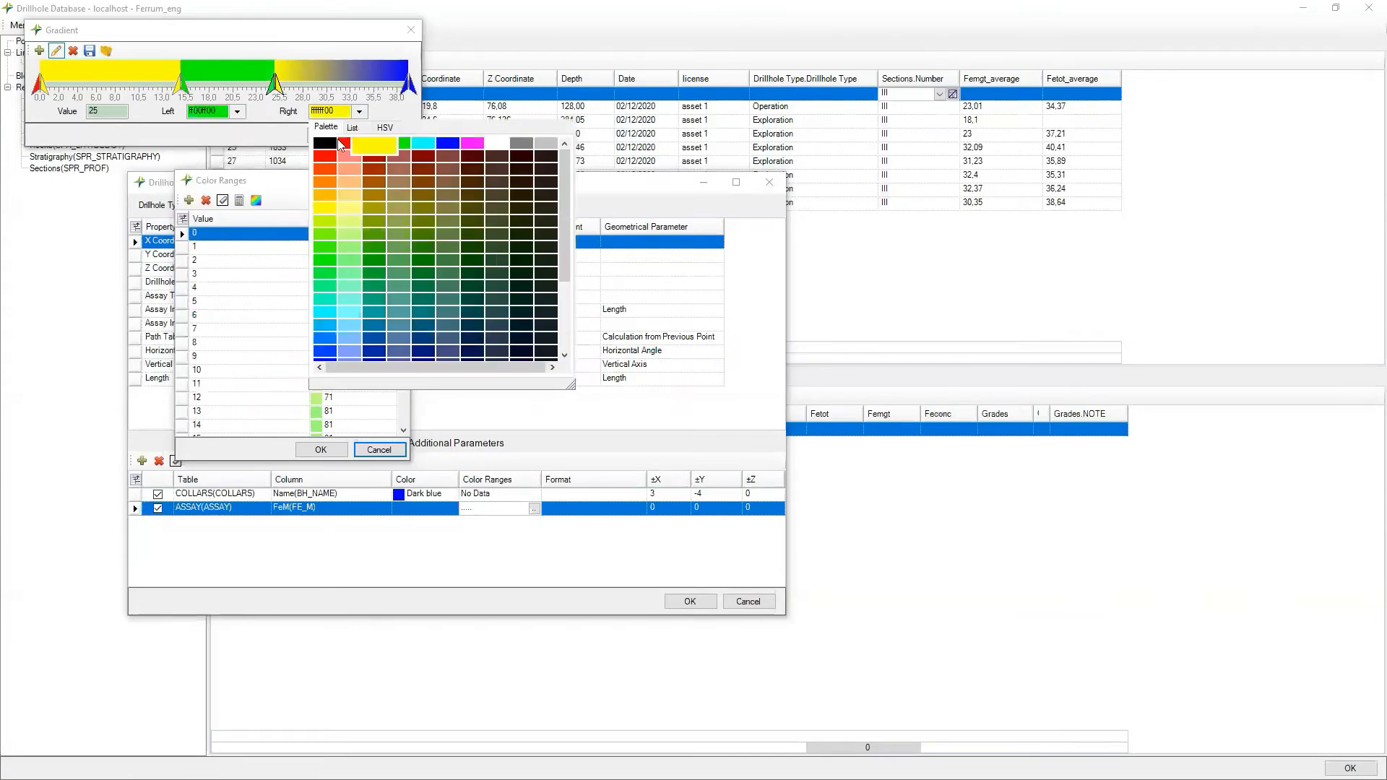
pyautogui.click(374, 144)
pyautogui.click(328, 133)
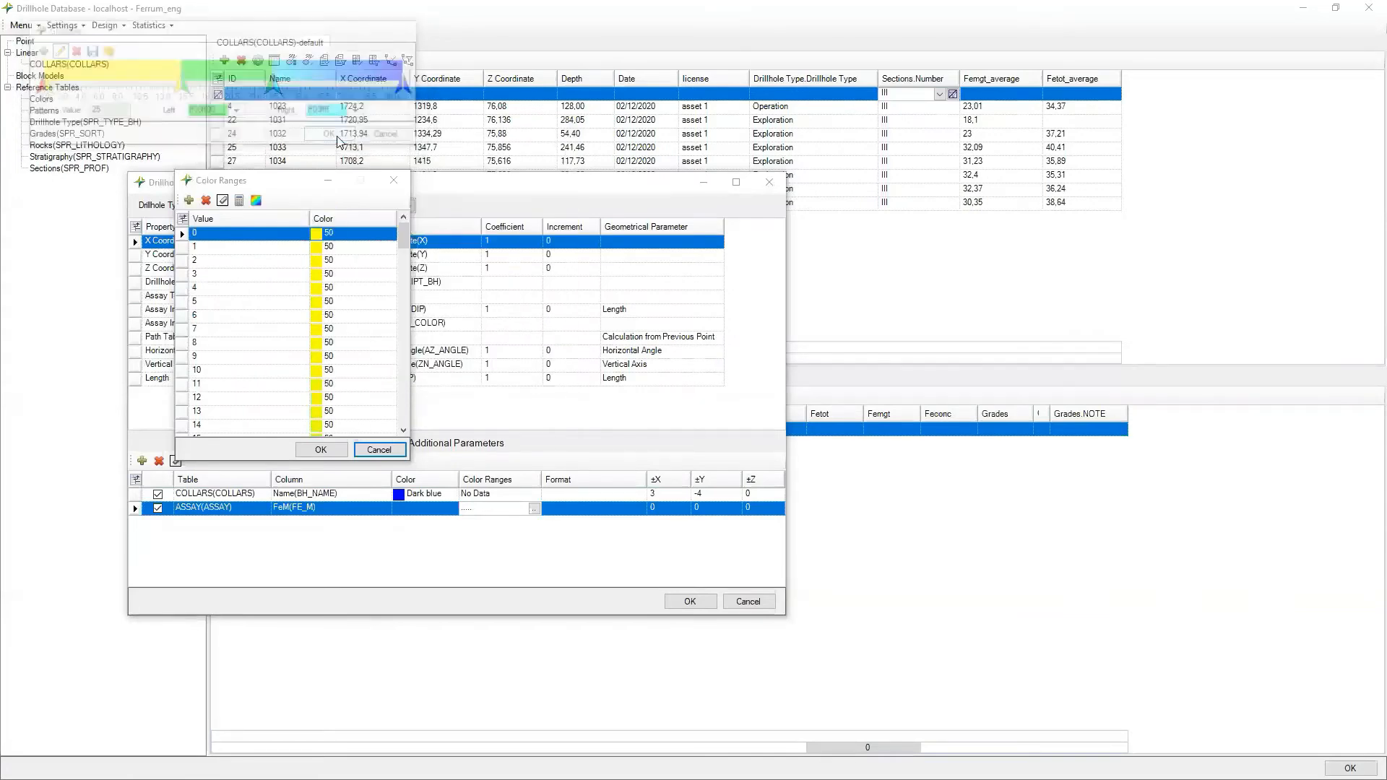
# Update the section III drillholes with the new FeM color ranges and close the drillhole database.
pyautogui.click(321, 450)
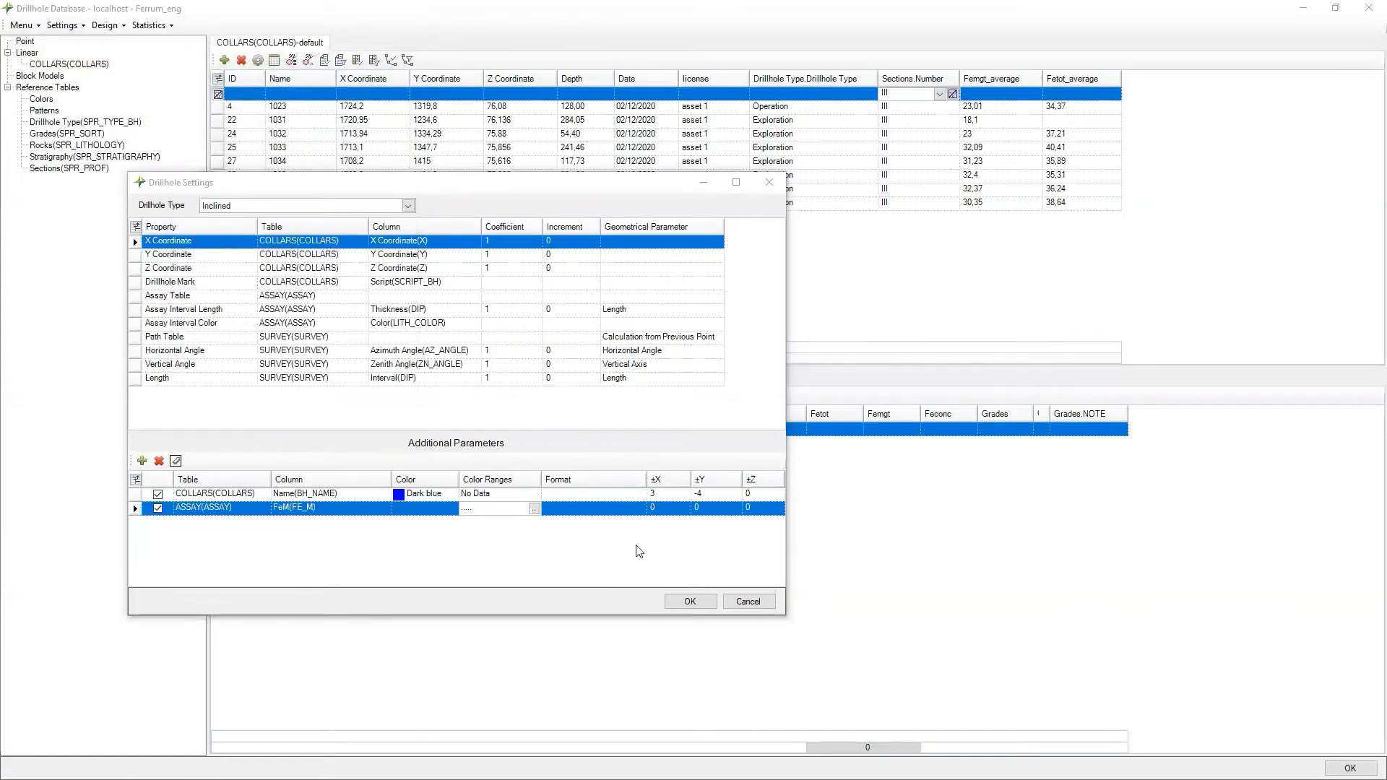
pyautogui.click(708, 603)
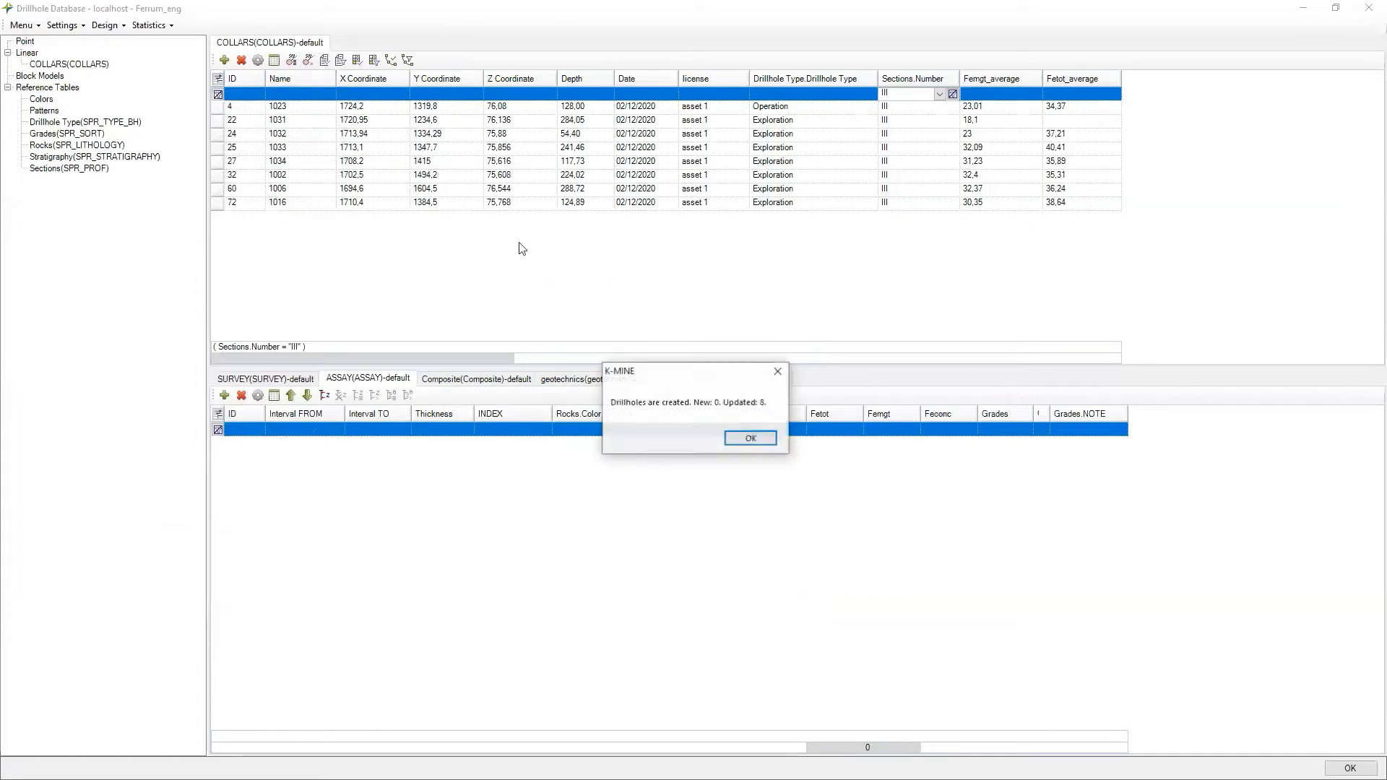
pyautogui.click(764, 442)
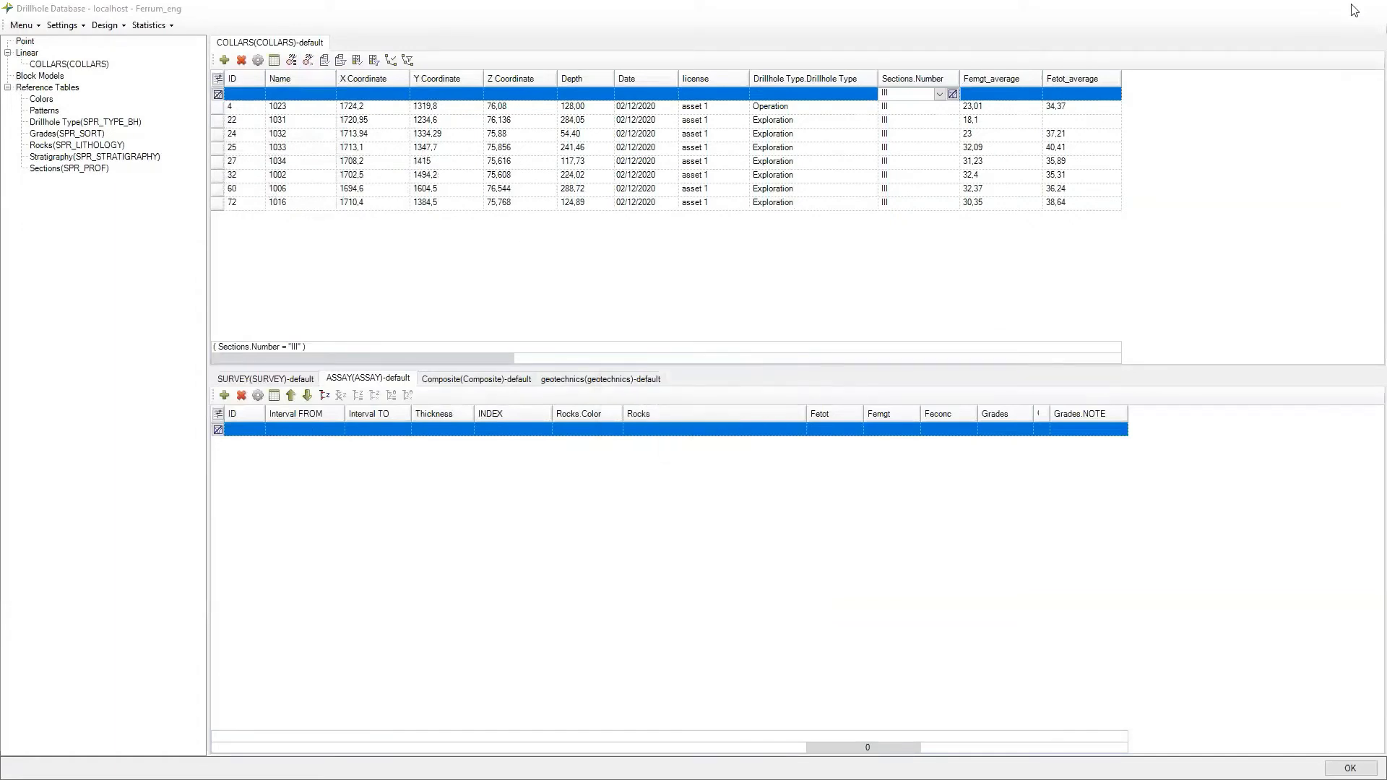
pyautogui.click(1370, 8)
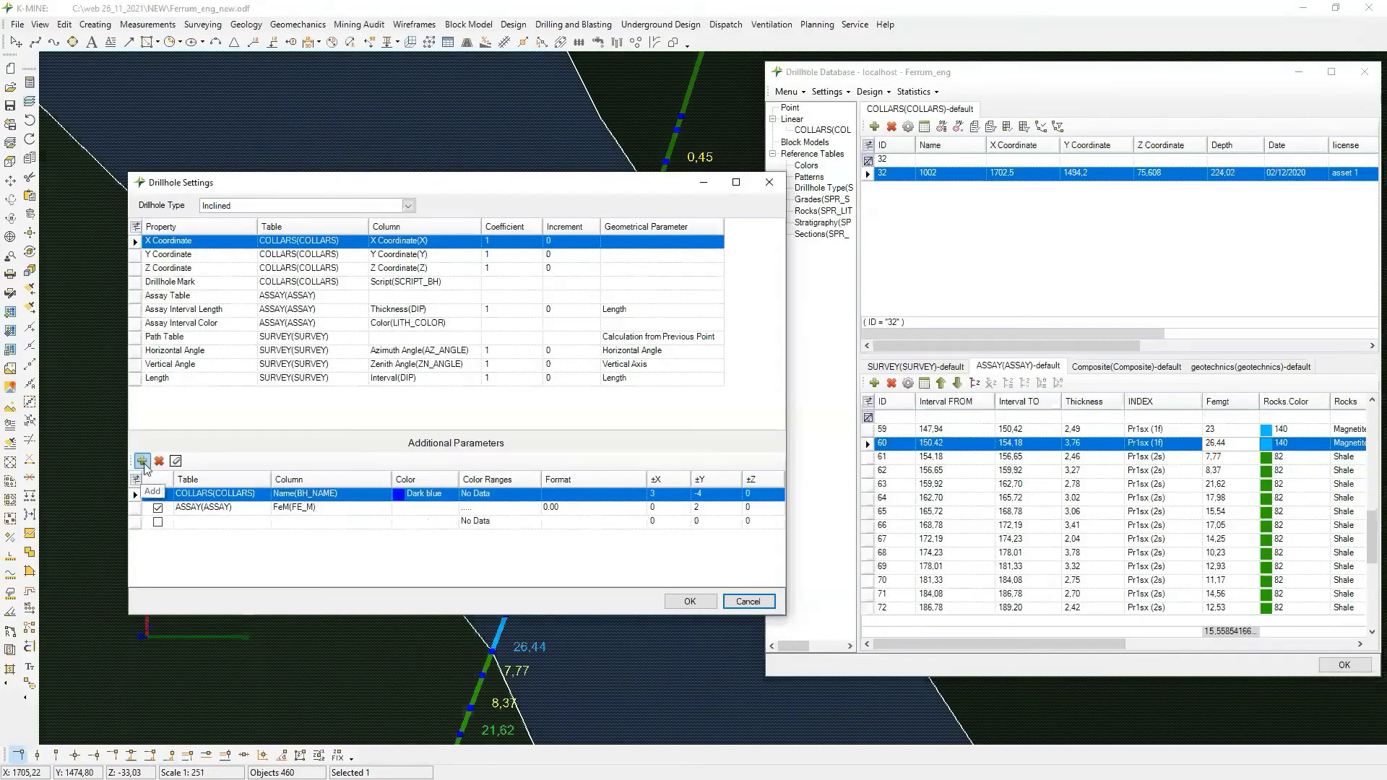
# Add another additional parameter to the drillhole settings that uses the Thickness(DIP) column of the ASSAY table.
pyautogui.click(141, 461)
pyautogui.click(263, 521)
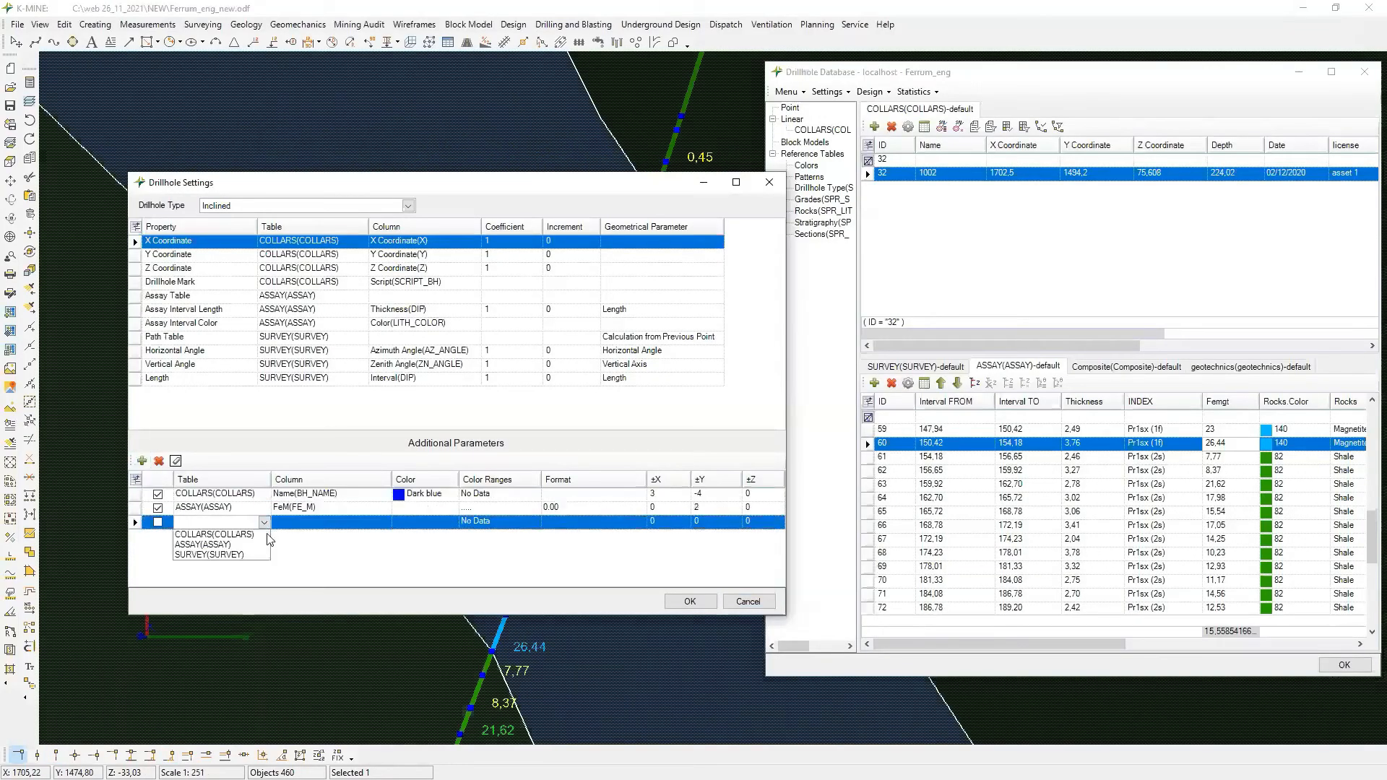
pyautogui.click(217, 550)
pyautogui.click(307, 522)
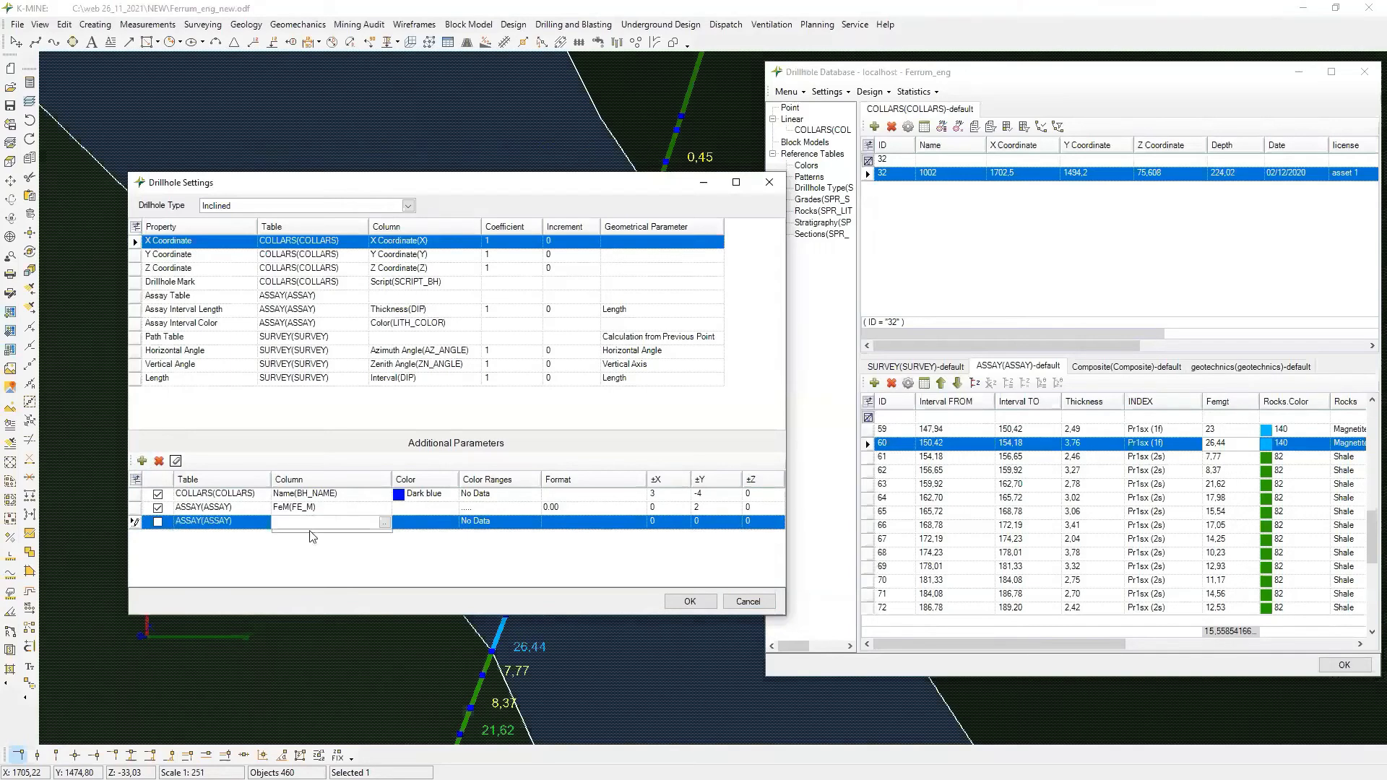
pyautogui.click(385, 522)
pyautogui.doubleClick(188, 227)
# Color the new Thickness(DIP) labels purple and set their sY offset to -4.
pyautogui.click(450, 523)
pyautogui.click(451, 521)
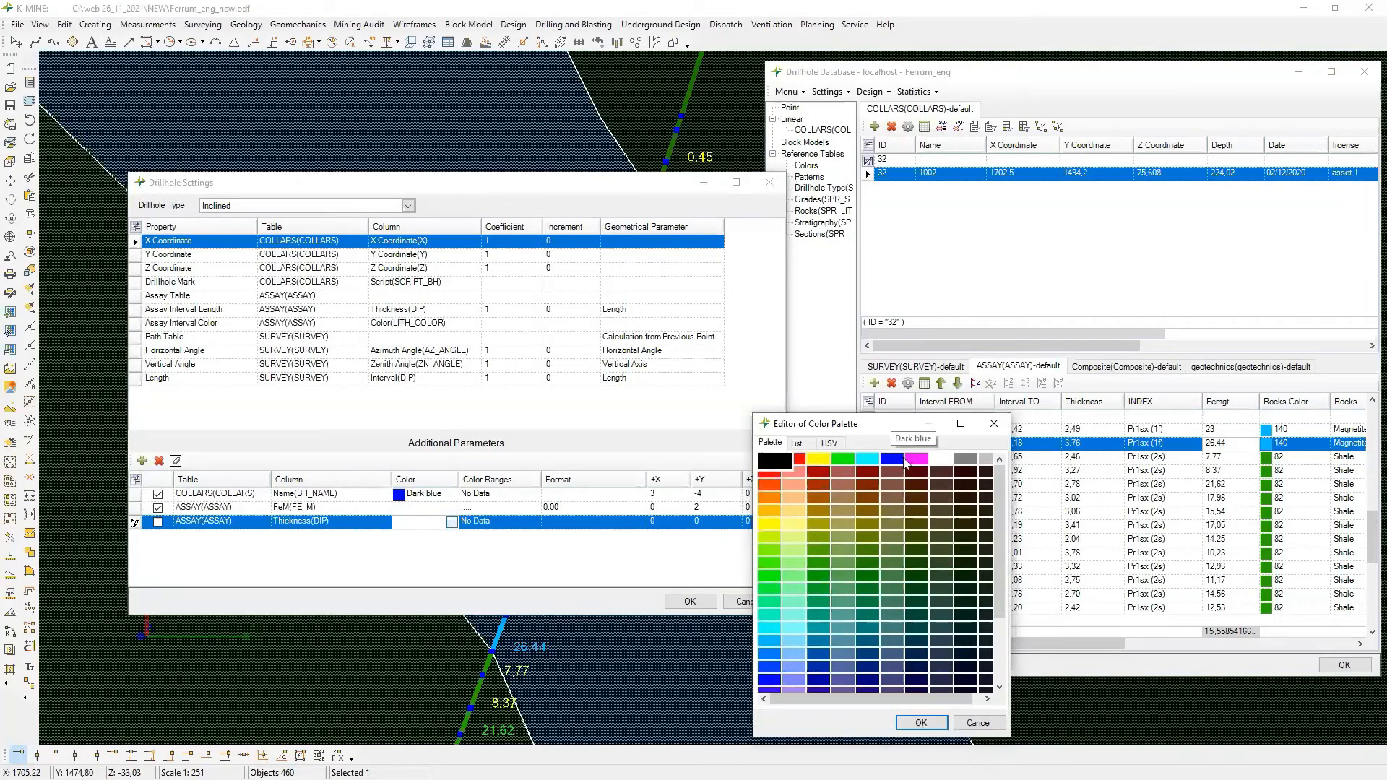
pyautogui.click(909, 464)
pyautogui.click(722, 523)
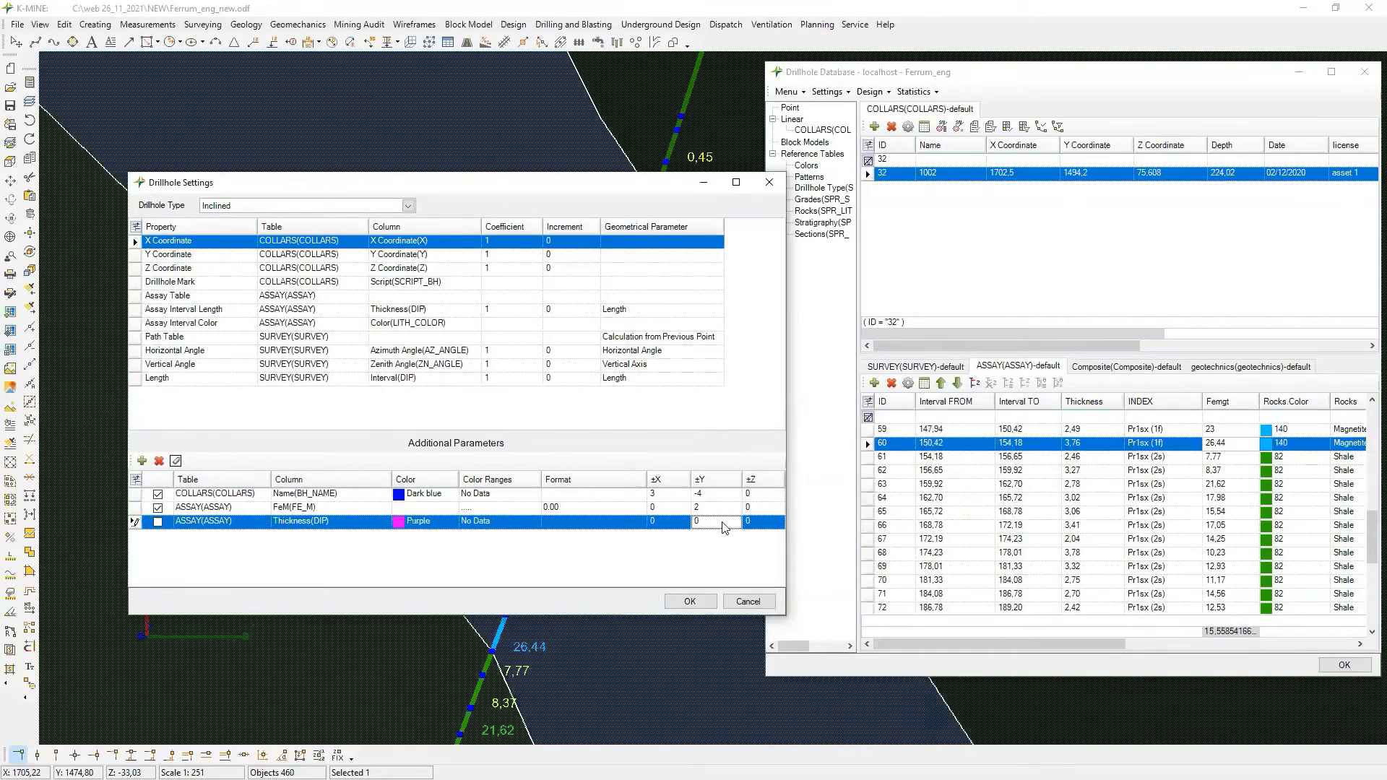
pyautogui.write('-4')
pyautogui.press('Return')
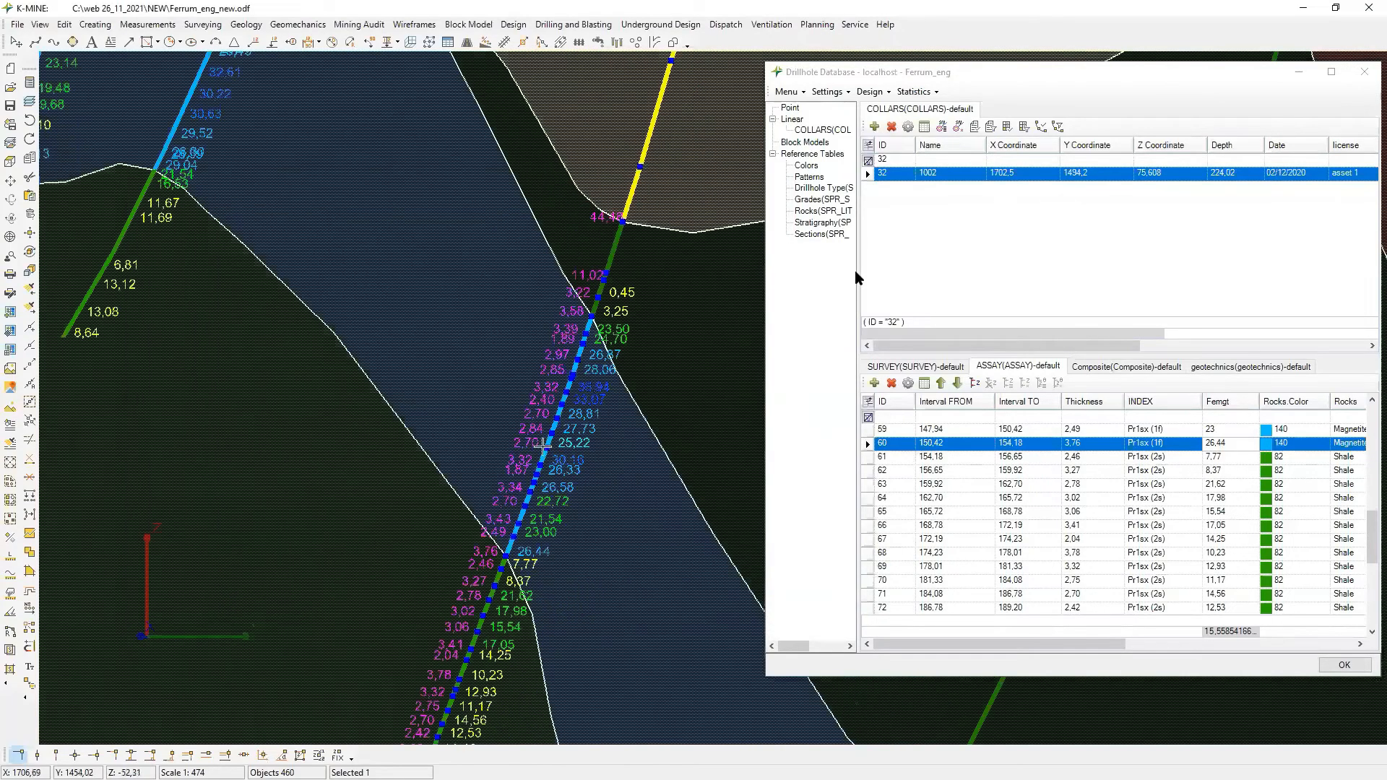
# Draw construction lines over the 22,72 to 23,00 FeM intervals near drillhole 1002's lower ore contact, including one about 9.91 long from the contact.
pyautogui.scroll(2, 521, 522)
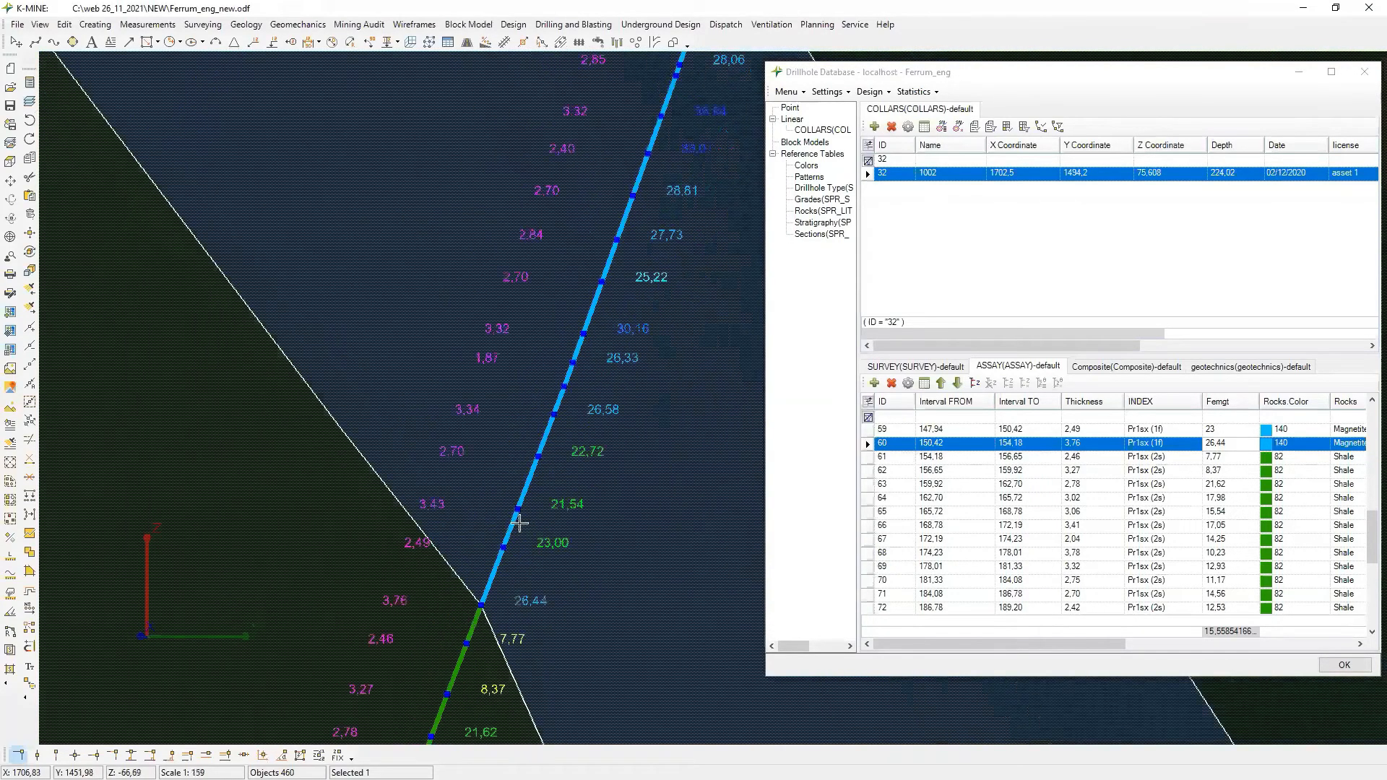
pyautogui.scroll(2, 520, 522)
pyautogui.press('l')
pyautogui.click(478, 606)
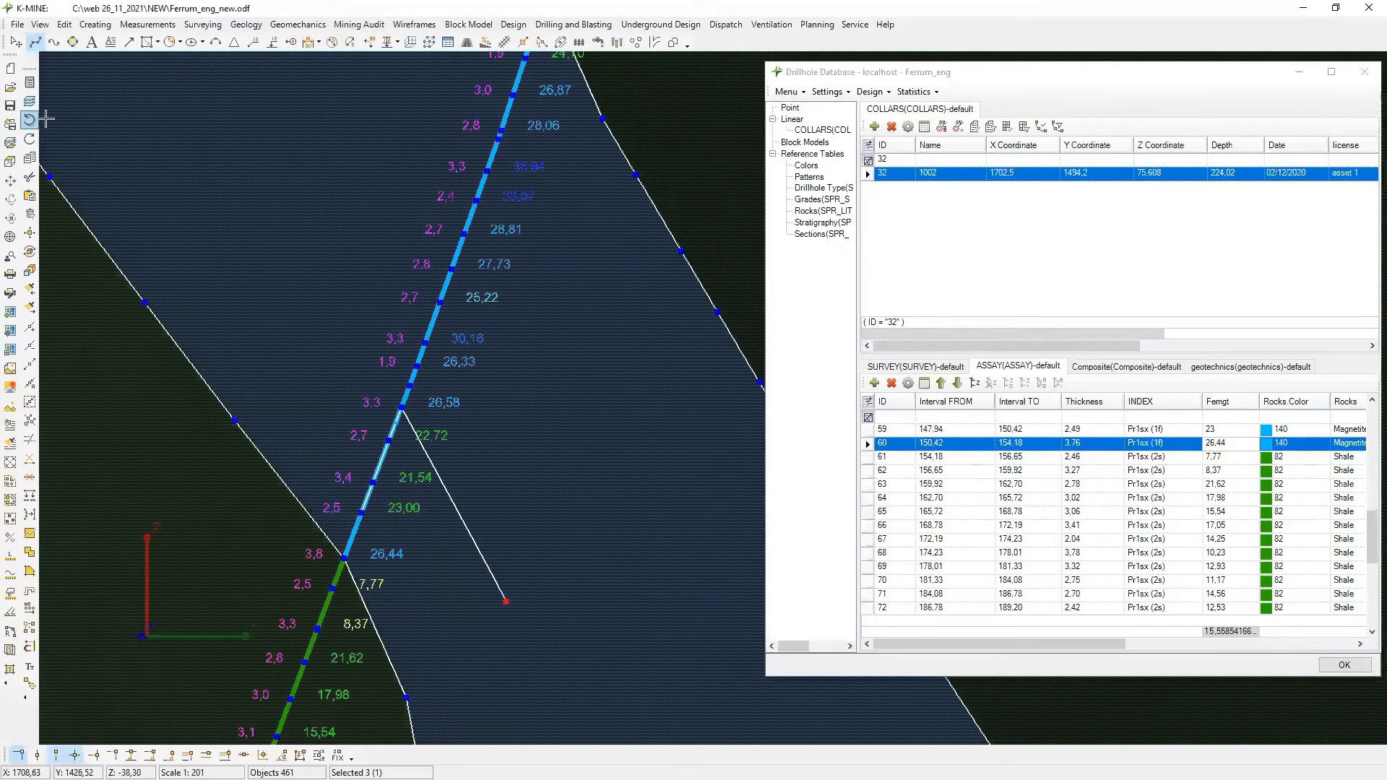
pyautogui.click(35, 119)
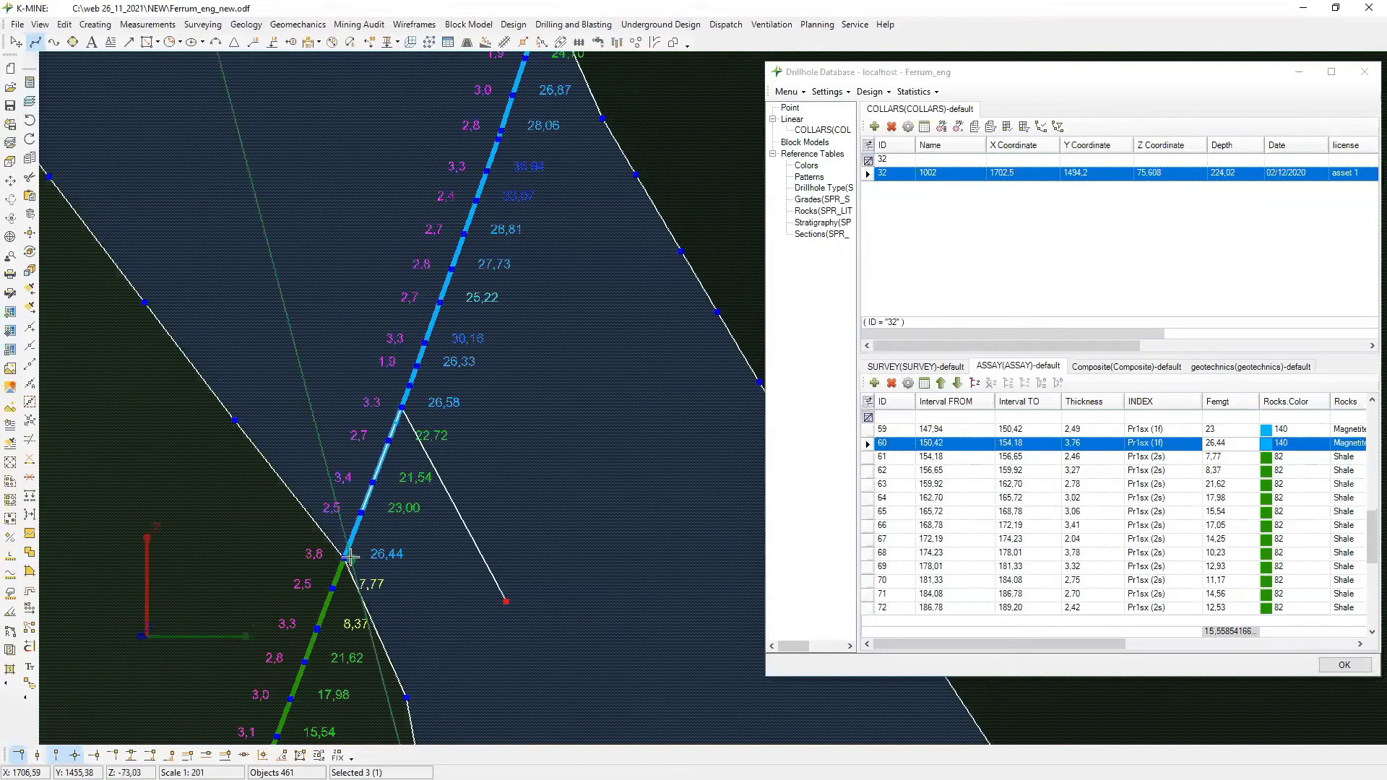
pyautogui.scroll(5, 446, 485)
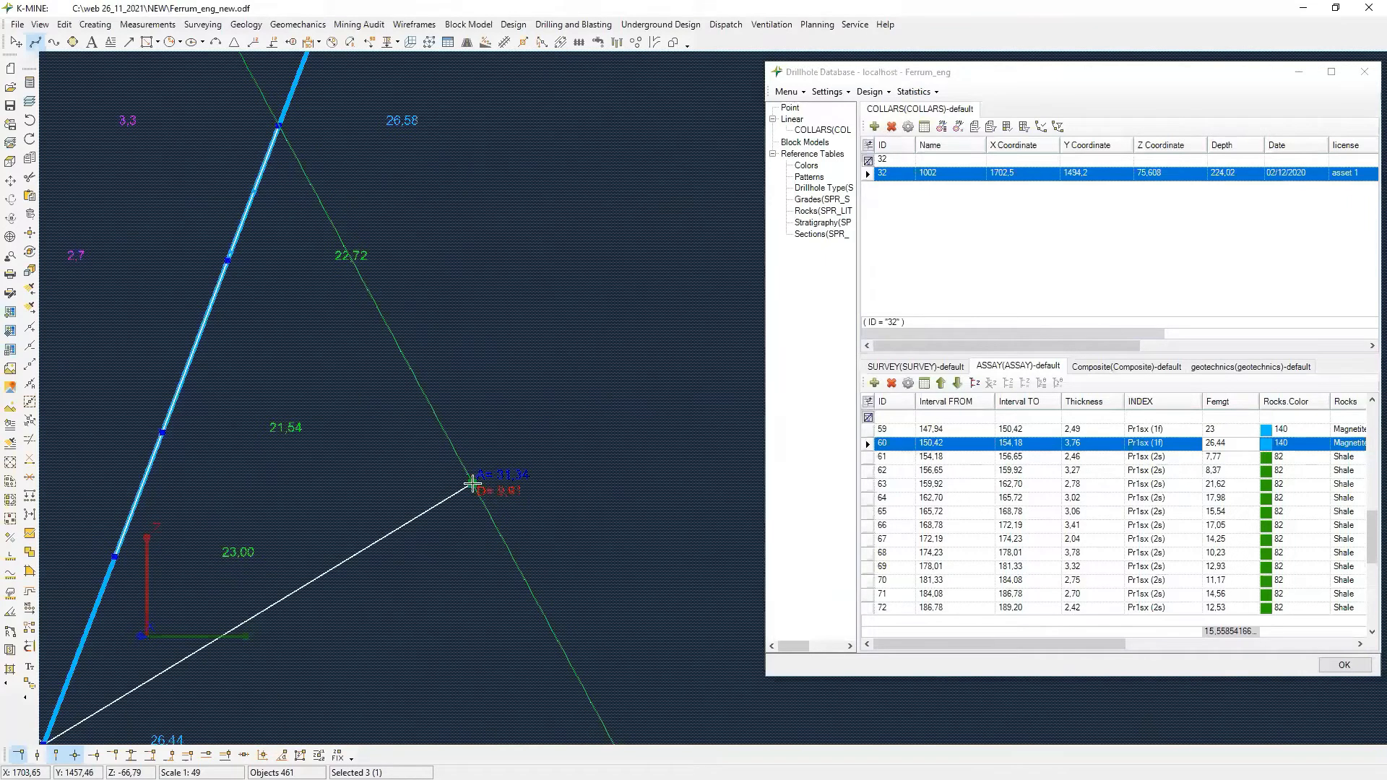
pyautogui.scroll(-2, 472, 484)
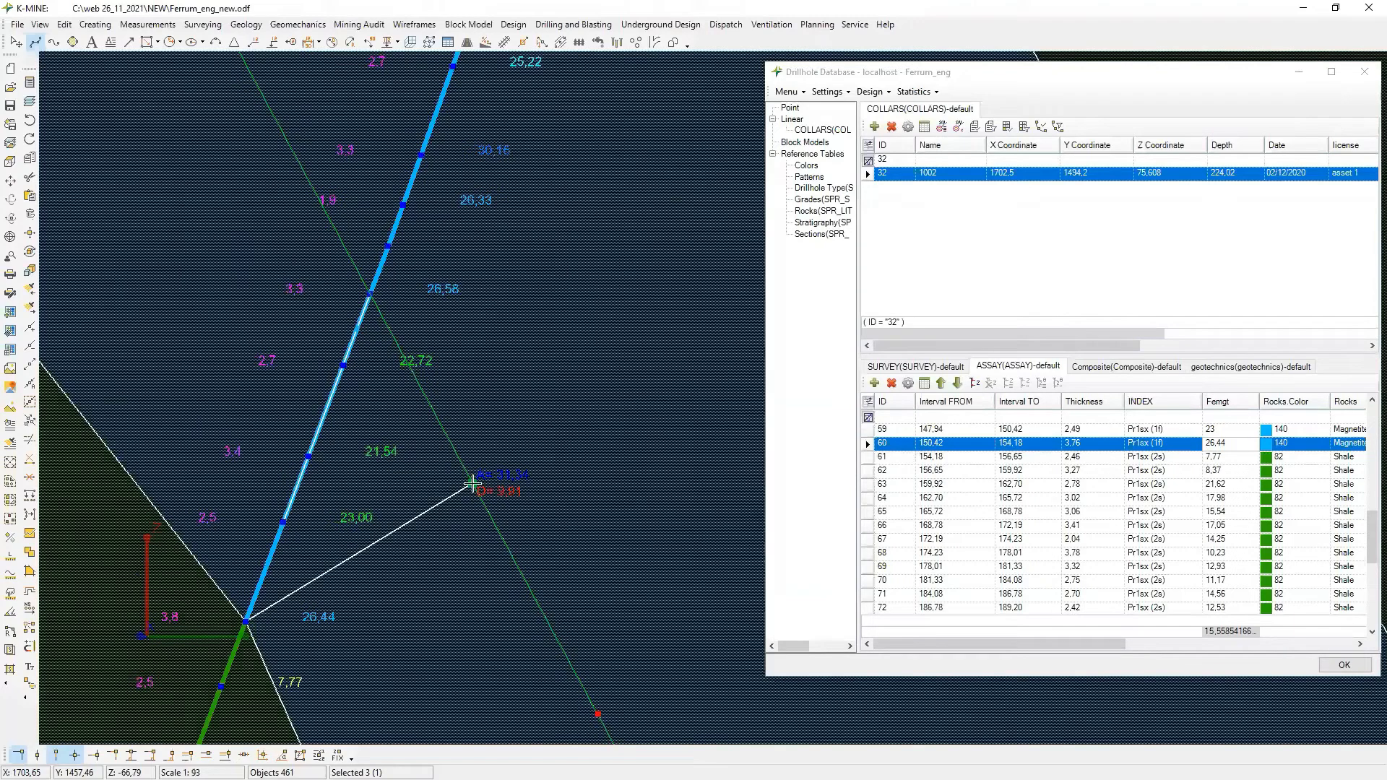
pyautogui.scroll(-2, 471, 484)
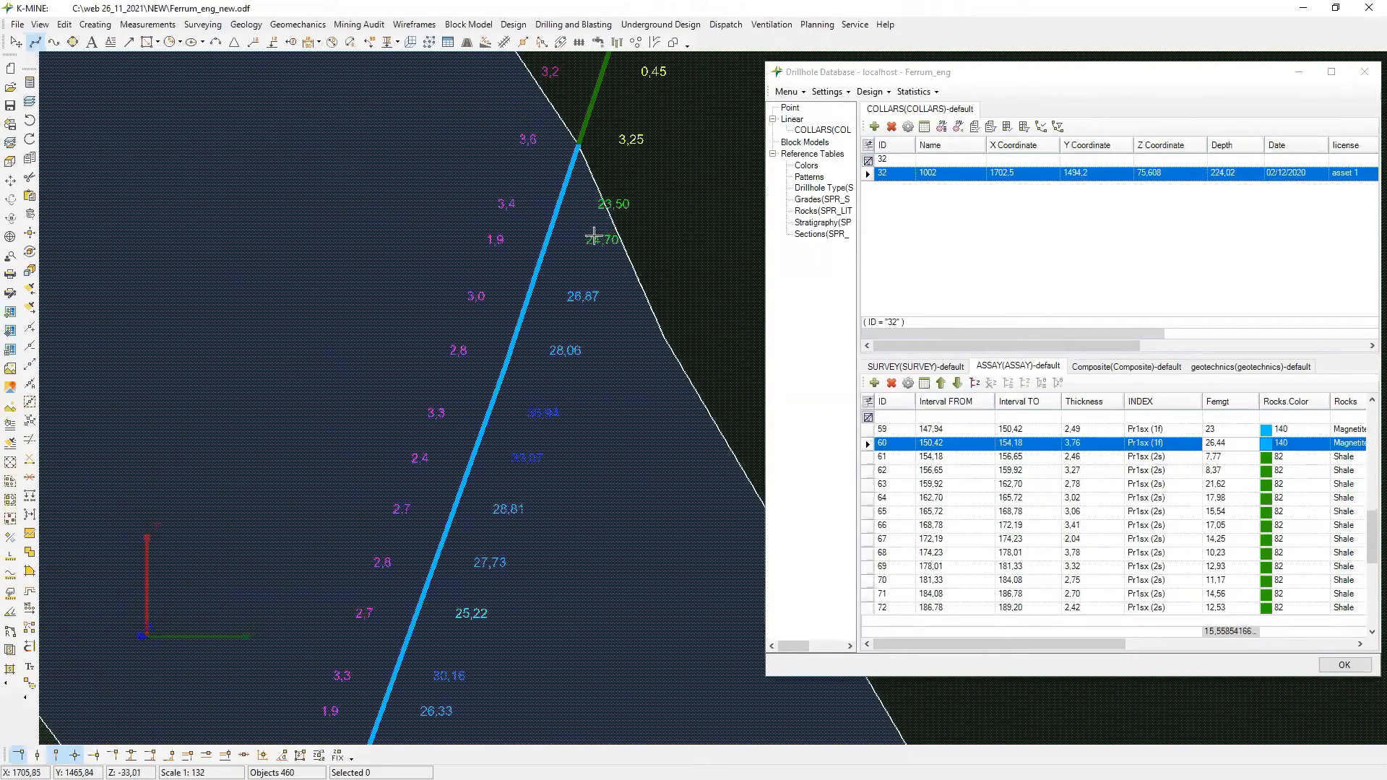
# Draw a line about 5.28 long down drillhole 1002 from the upper ore contact across the 23,50 and 24,70 FeM intervals.
pyautogui.click(560, 189)
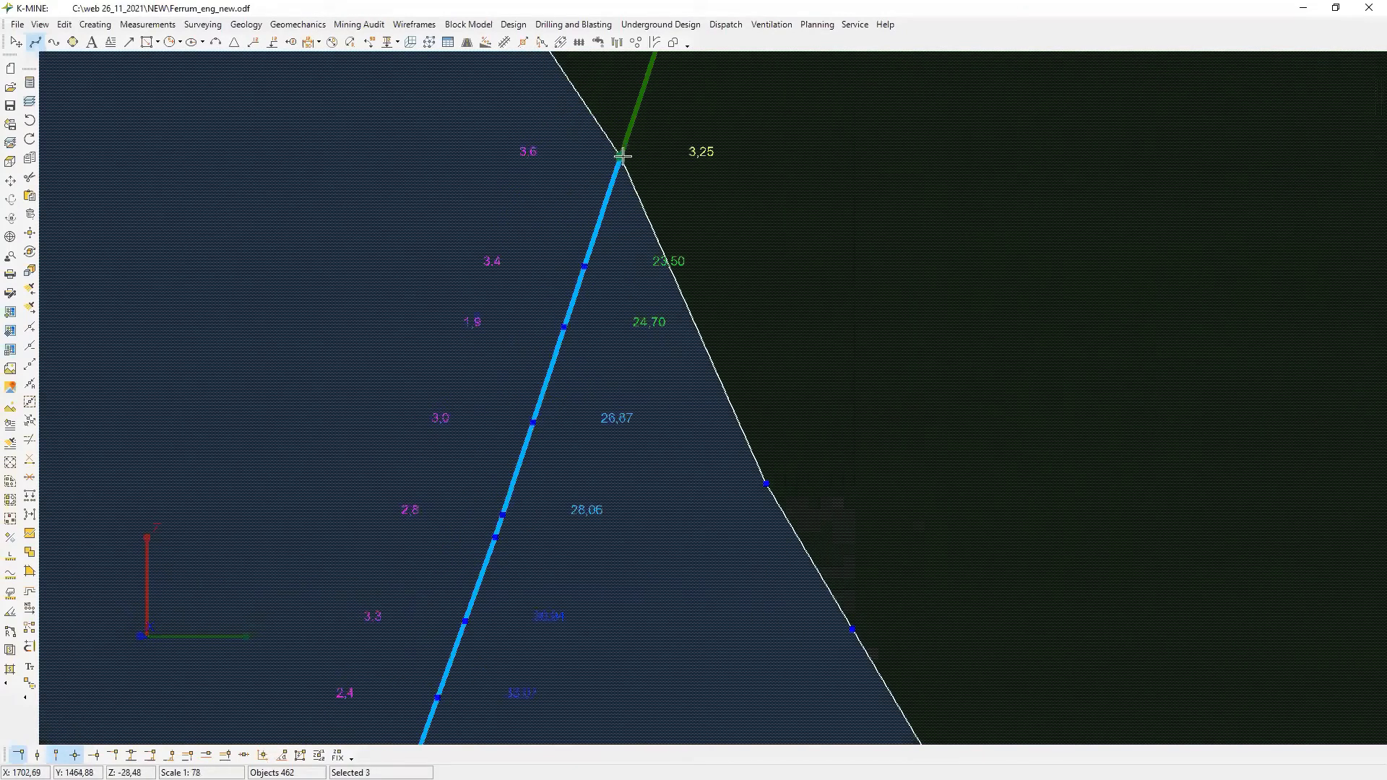
pyautogui.click(622, 155)
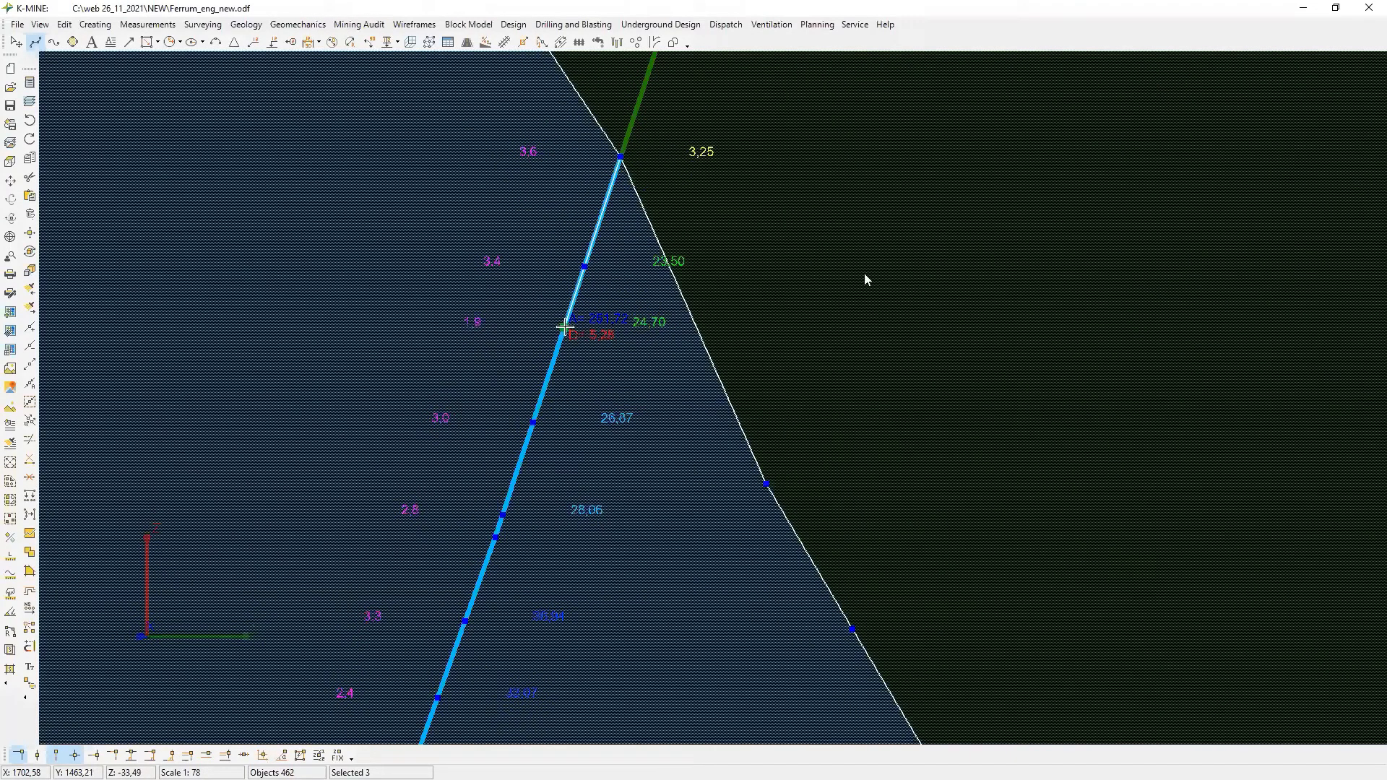
pyautogui.scroll(-5, 565, 328)
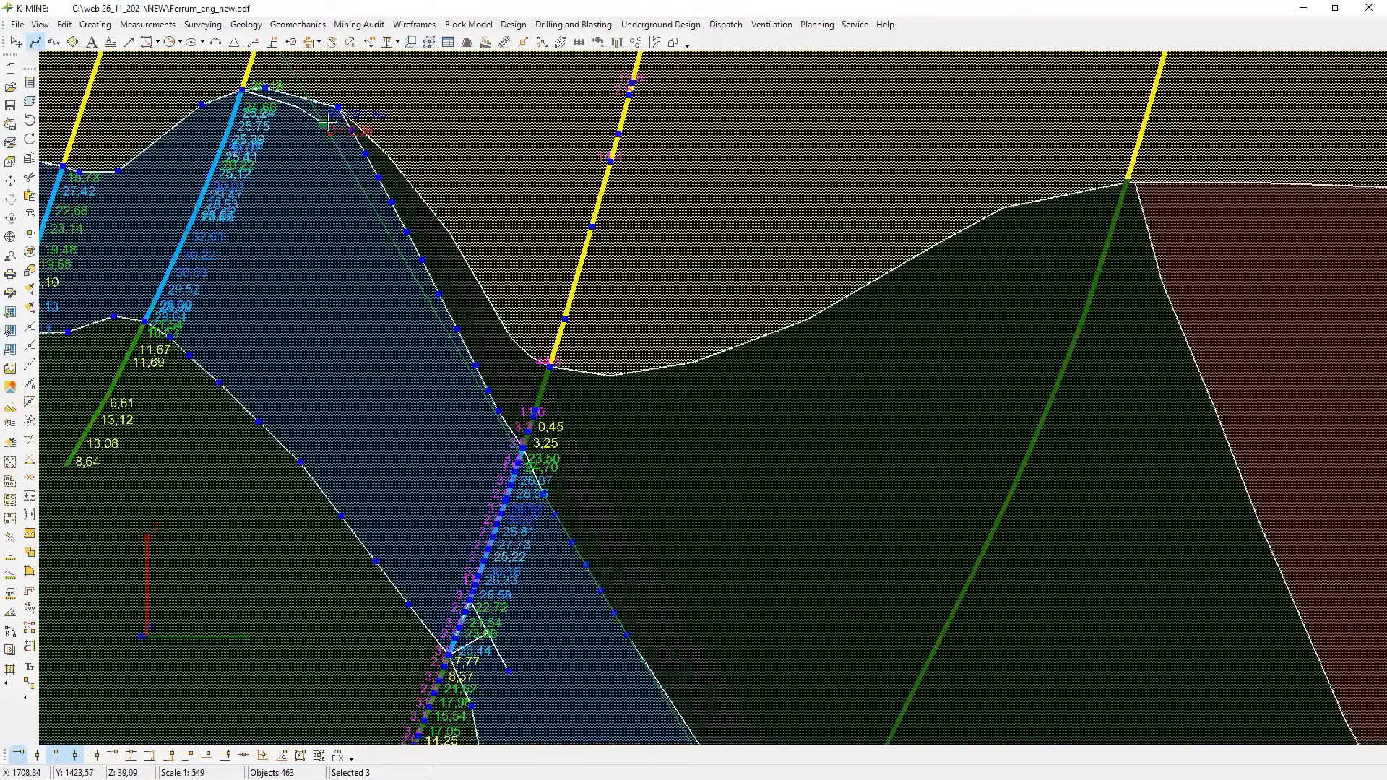
# Draw a polyline inside the ore body's upper boundary, passing below the 24,70 FeM interval on drillhole 1002 and rejoining the boundary farther down.
pyautogui.click(327, 123)
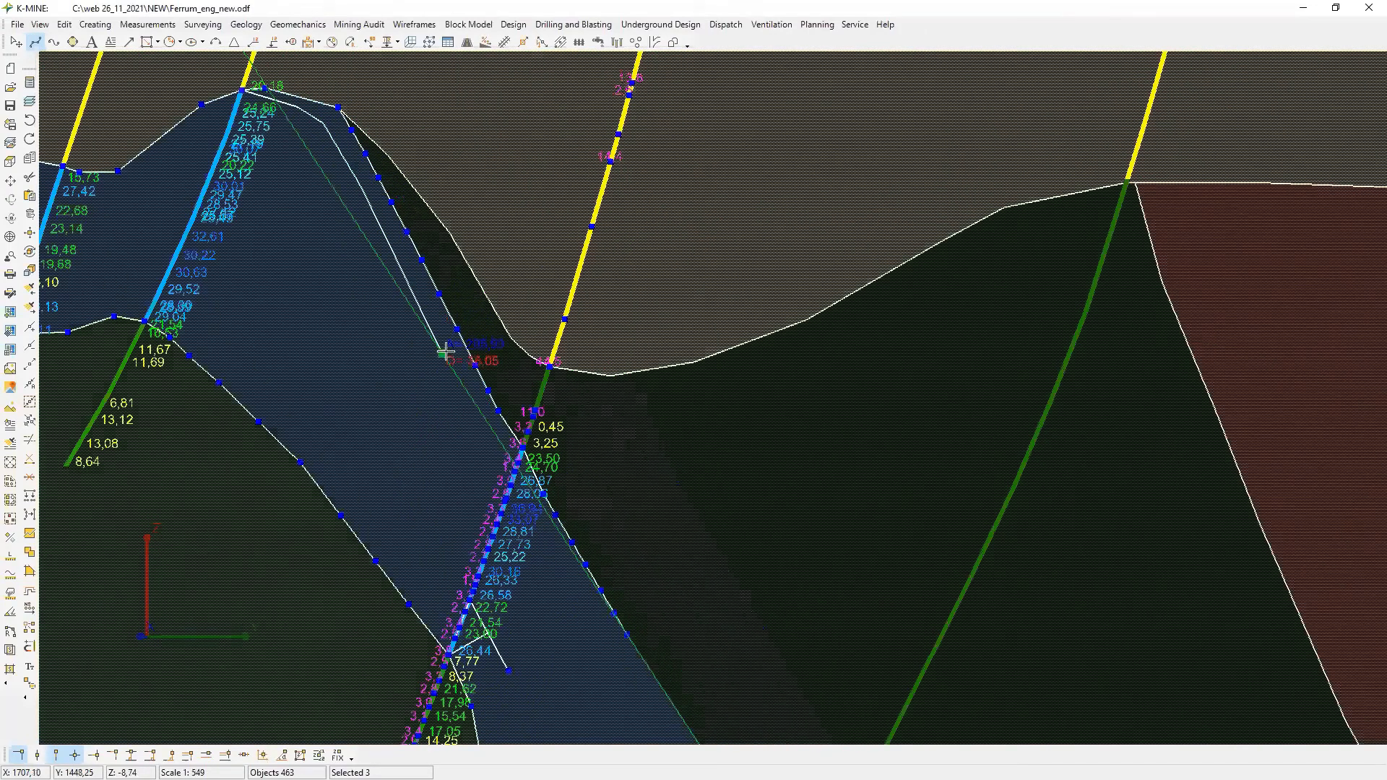
pyautogui.scroll(3, 510, 498)
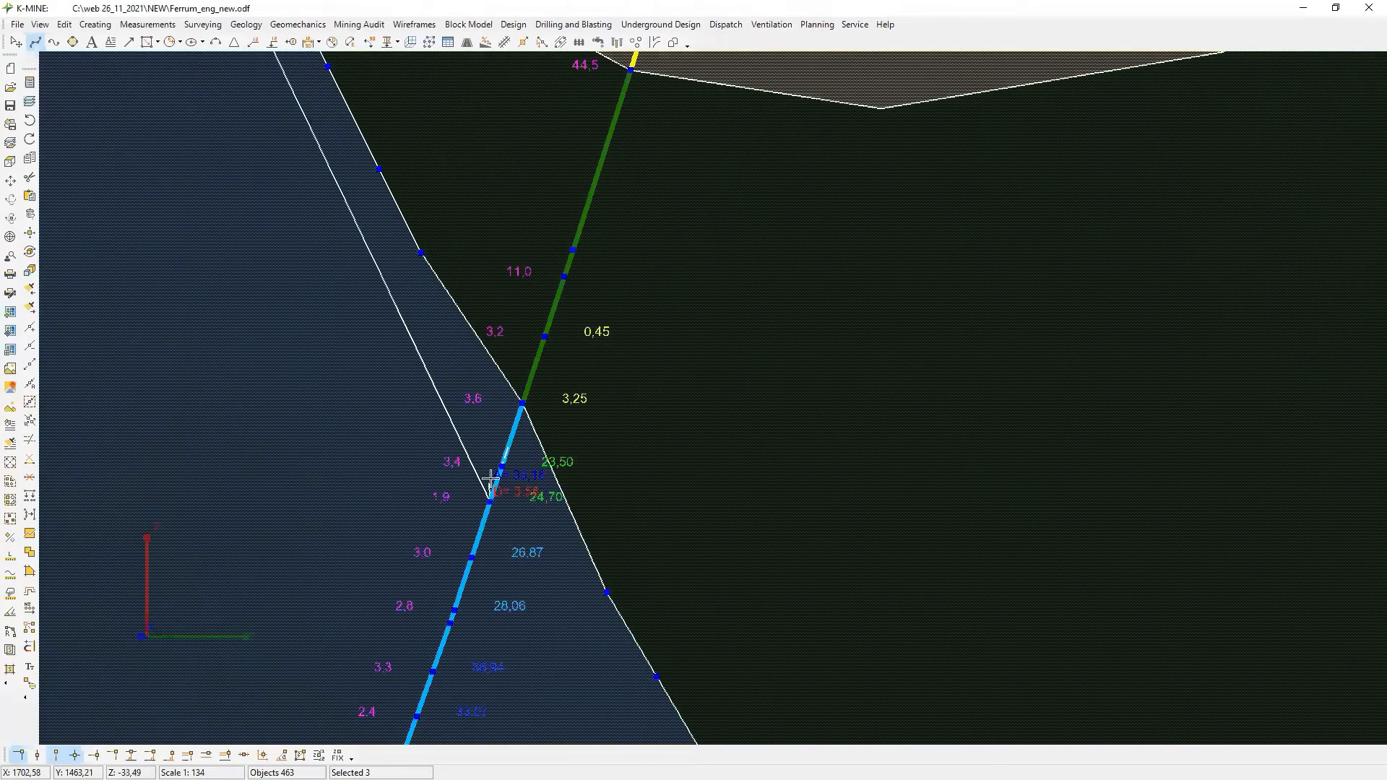
pyautogui.scroll(-2, 489, 484)
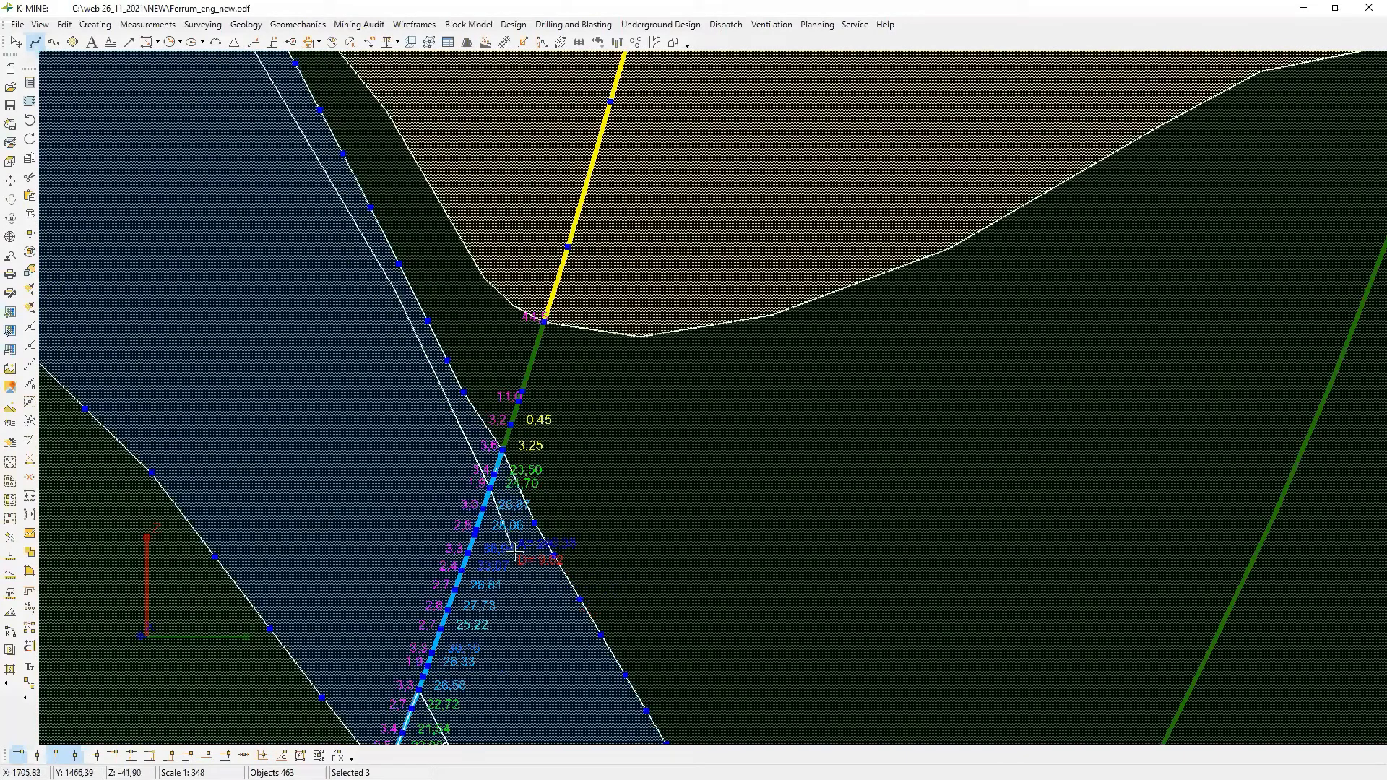
pyautogui.scroll(-2, 460, 438)
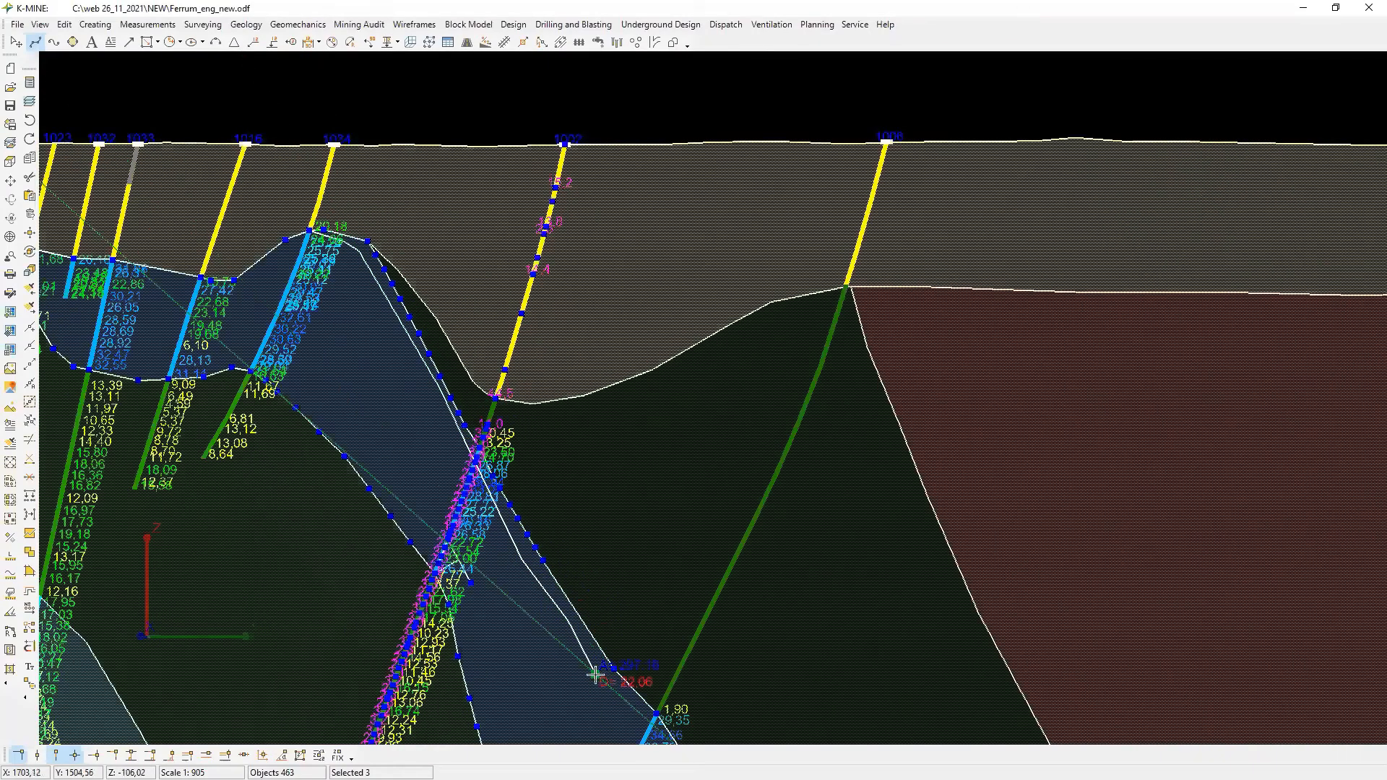
pyautogui.scroll(3, 601, 670)
pyautogui.scroll(-3, 679, 660)
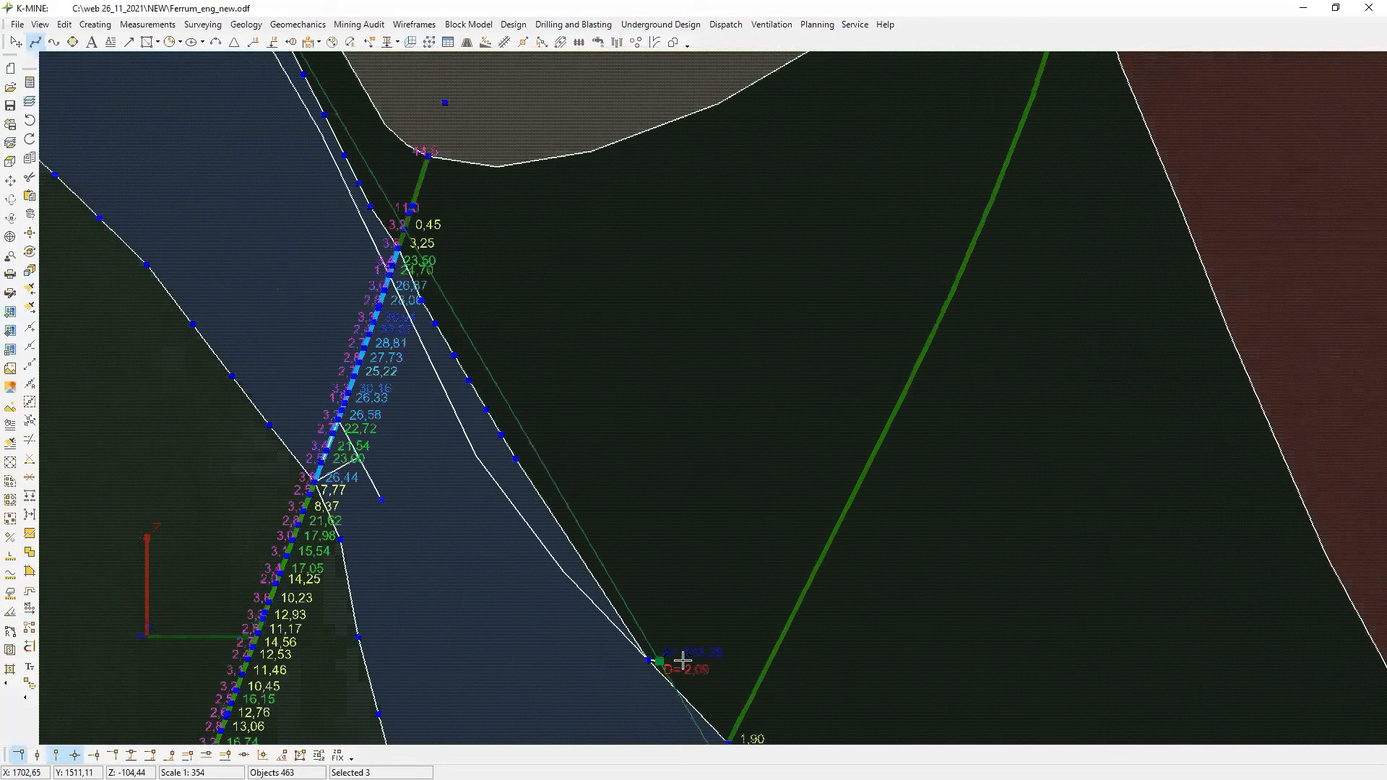
pyautogui.rightClick(740, 613)
# Divide the blue ore body polygon with the new polyline using Divide Objects Over Screen Plane.
pyautogui.scroll(2, 564, 609)
pyautogui.scroll(2, 564, 608)
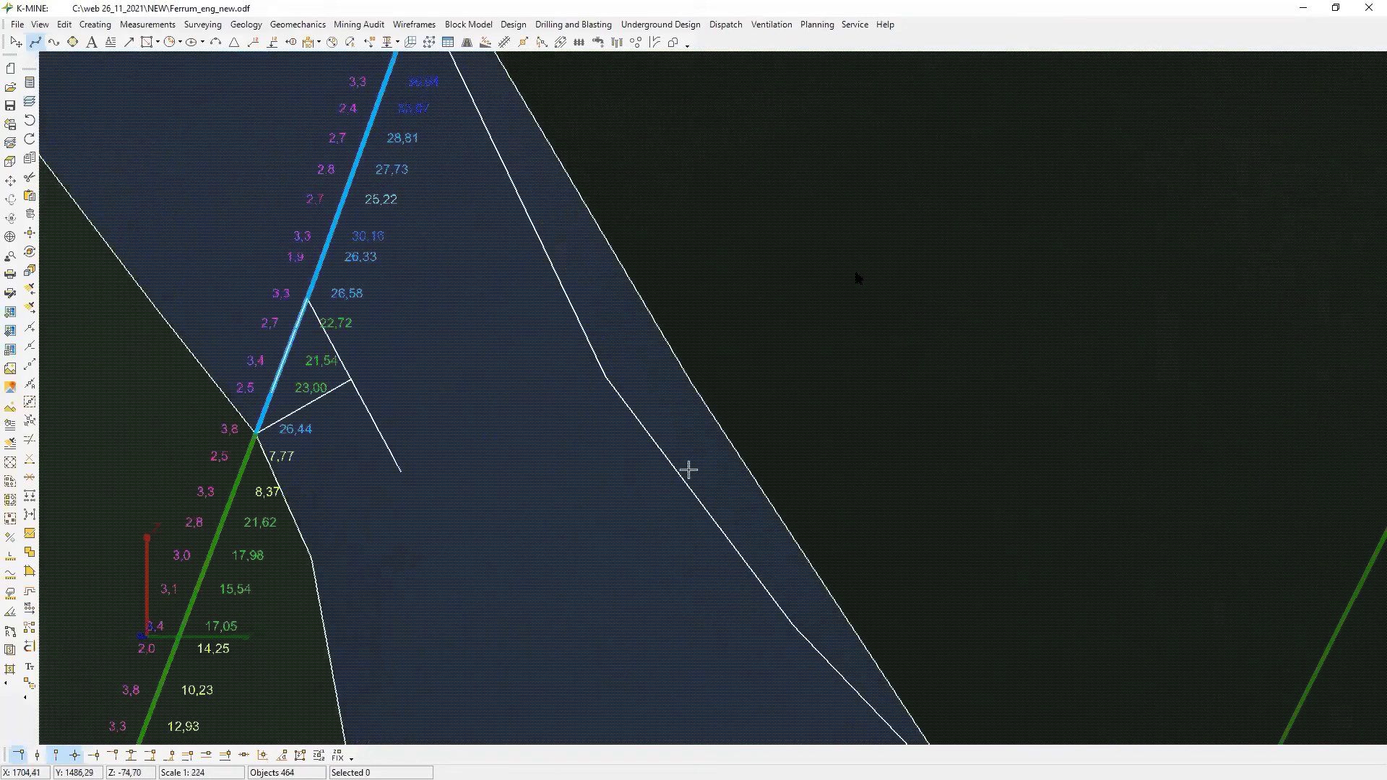
pyautogui.click(687, 467)
pyautogui.scroll(-2, 627, 521)
pyautogui.scroll(-2, 627, 521)
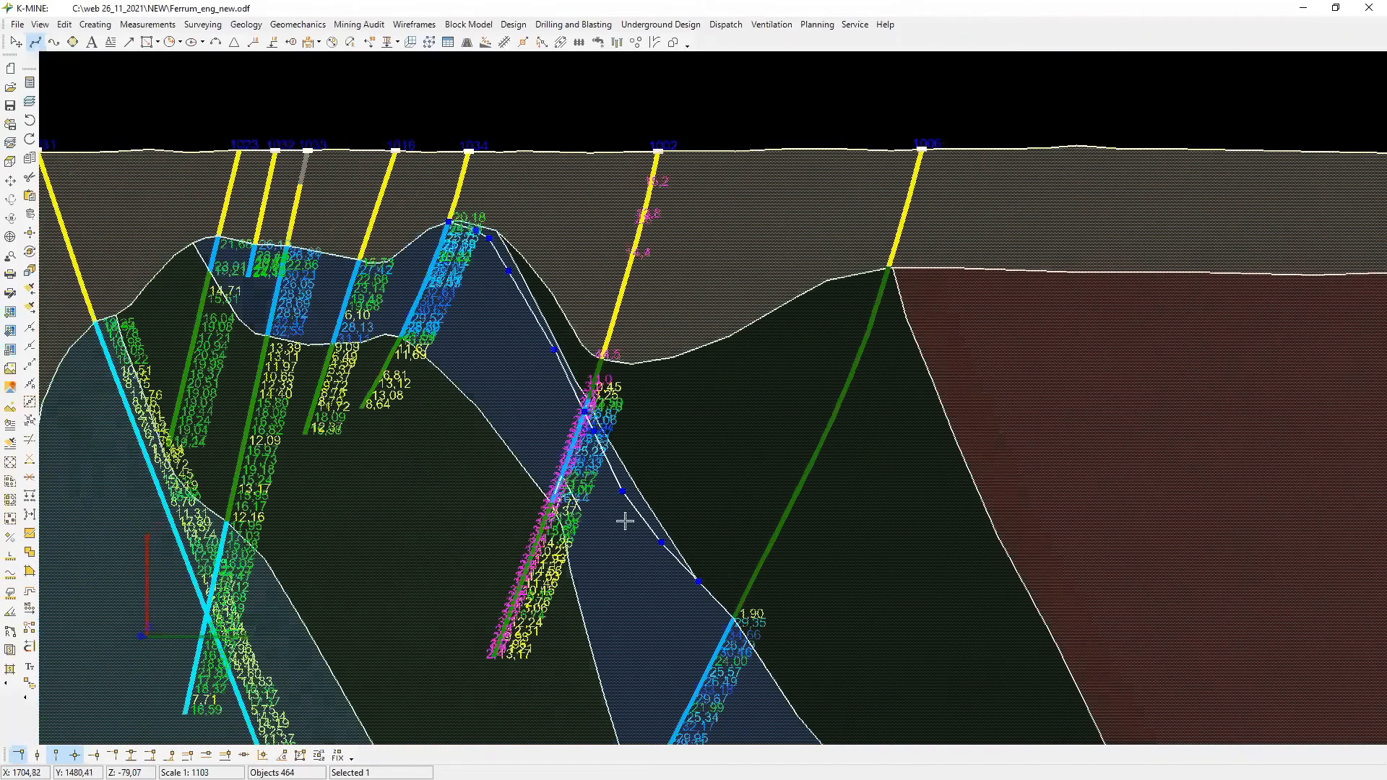
pyautogui.click(561, 545)
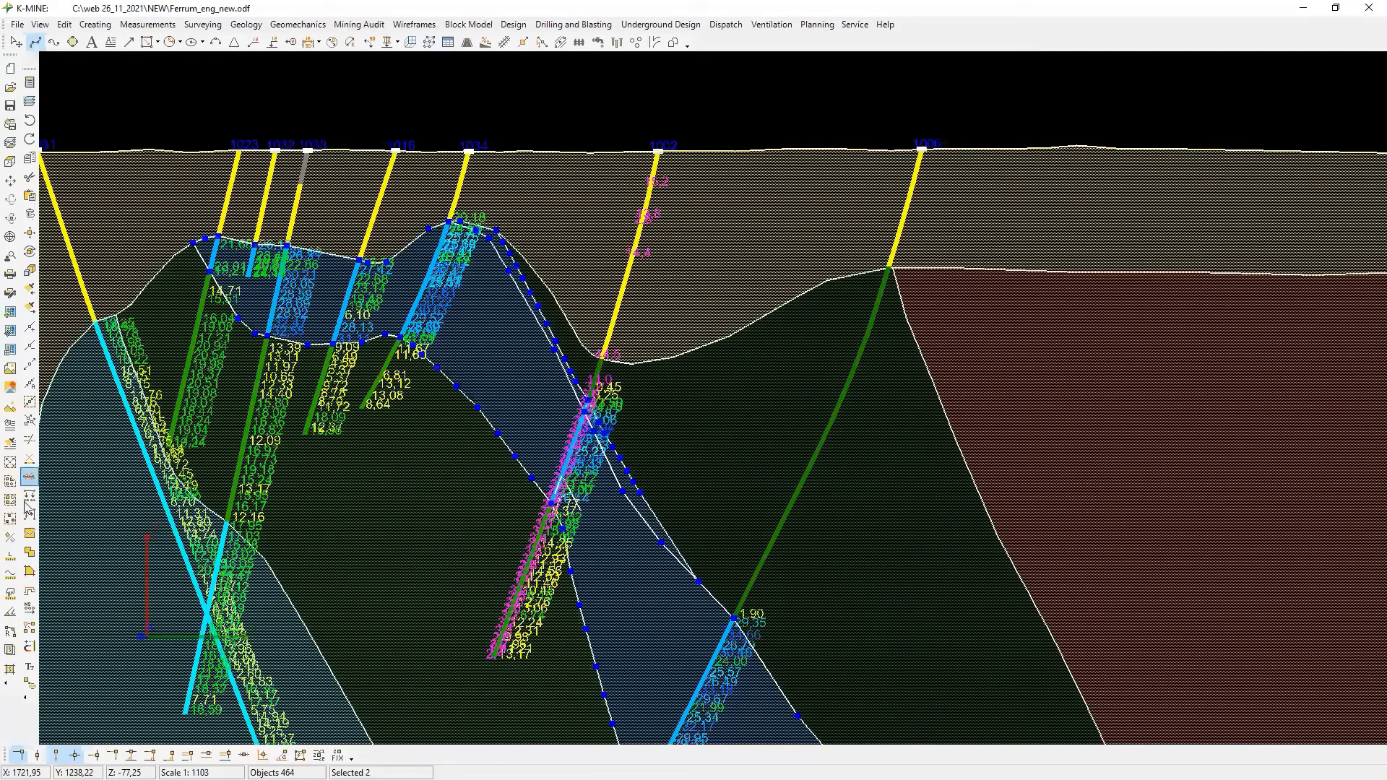
pyautogui.click(29, 533)
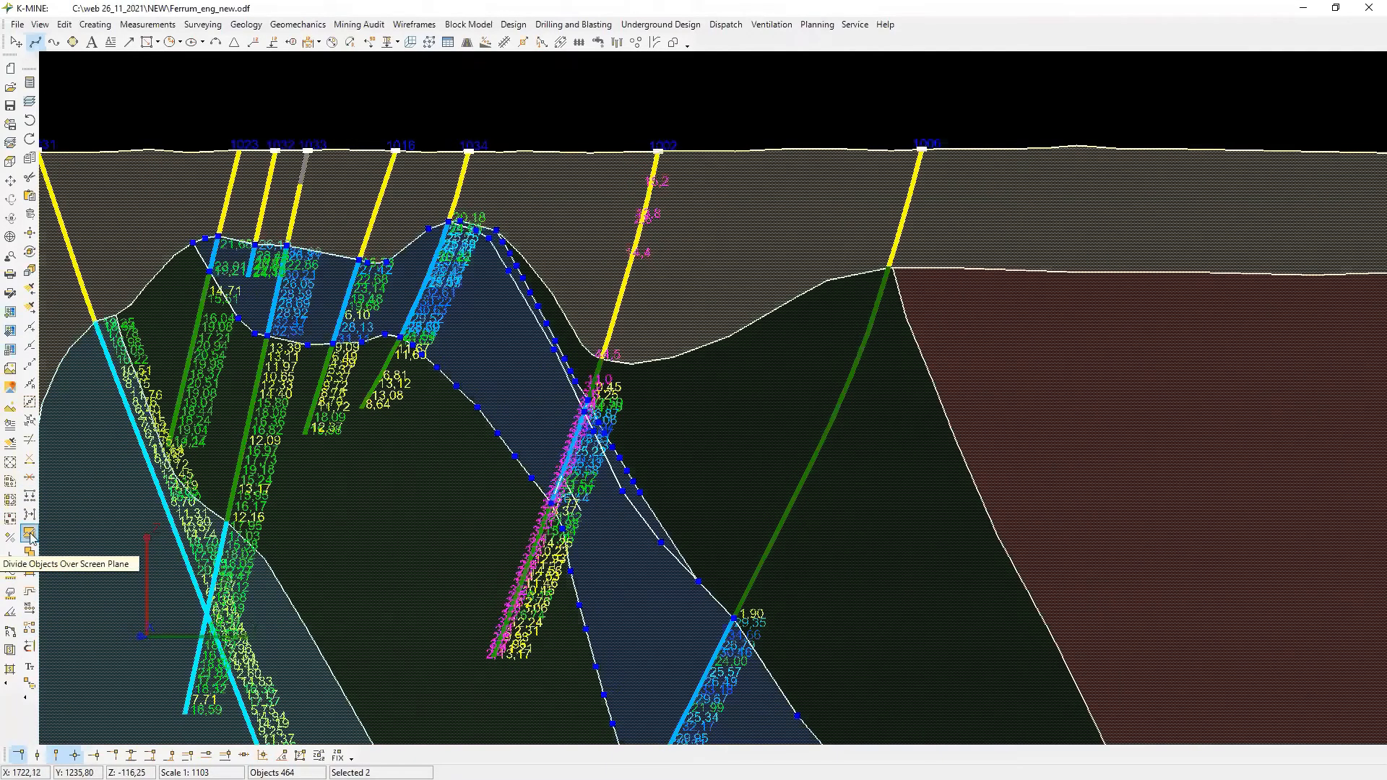
pyautogui.click(854, 278)
# Set the fill of the separated strip polygon along the ore body's upper boundary to Left Oblique.
pyautogui.scroll(4, 647, 538)
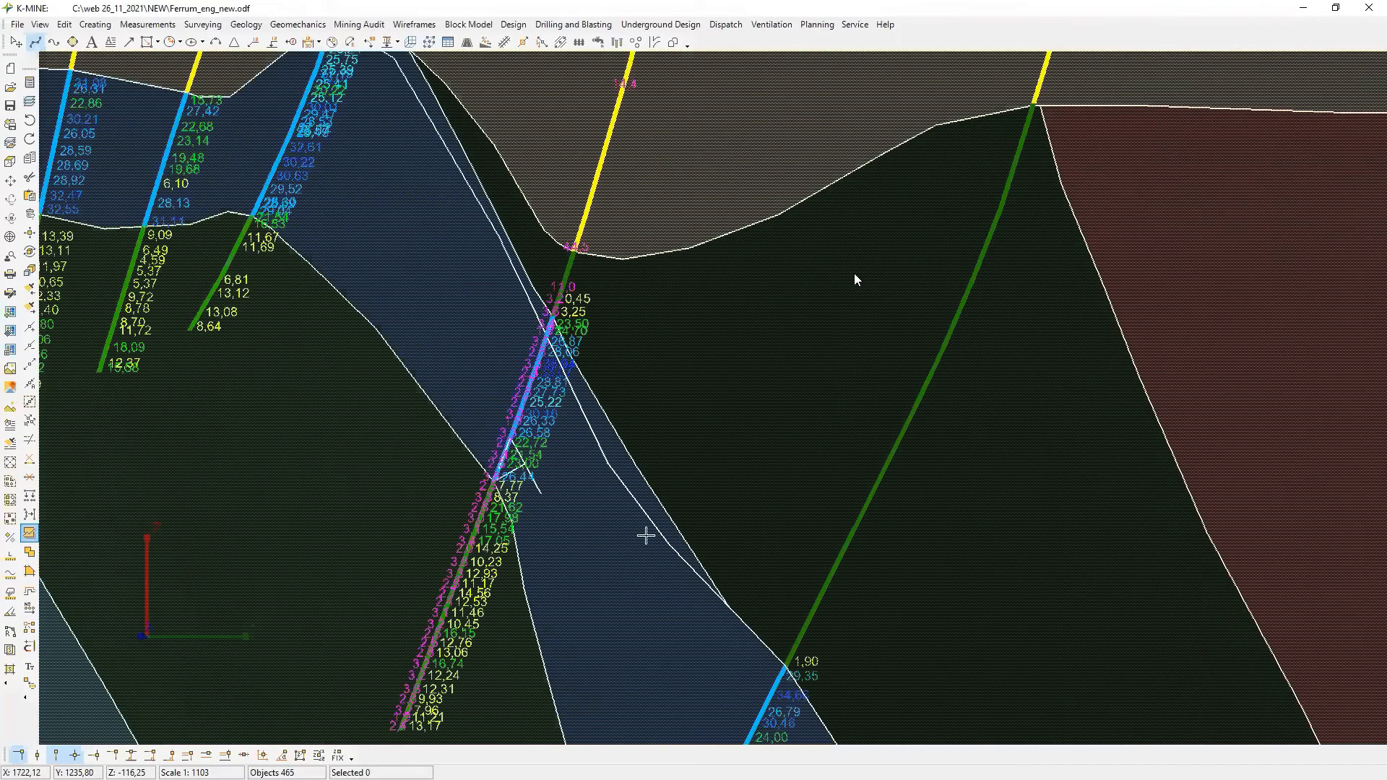
pyautogui.click(627, 443)
pyautogui.doubleClick(628, 444)
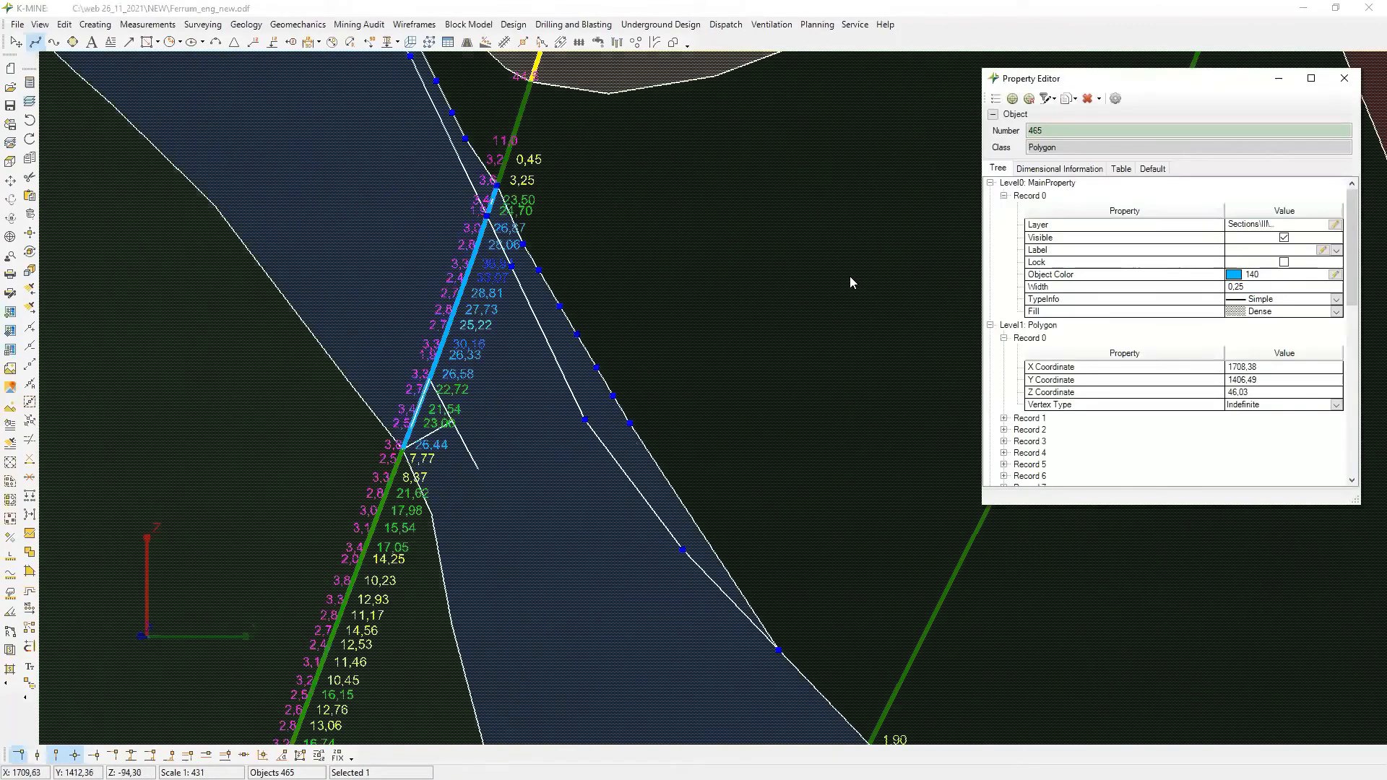
pyautogui.click(1336, 311)
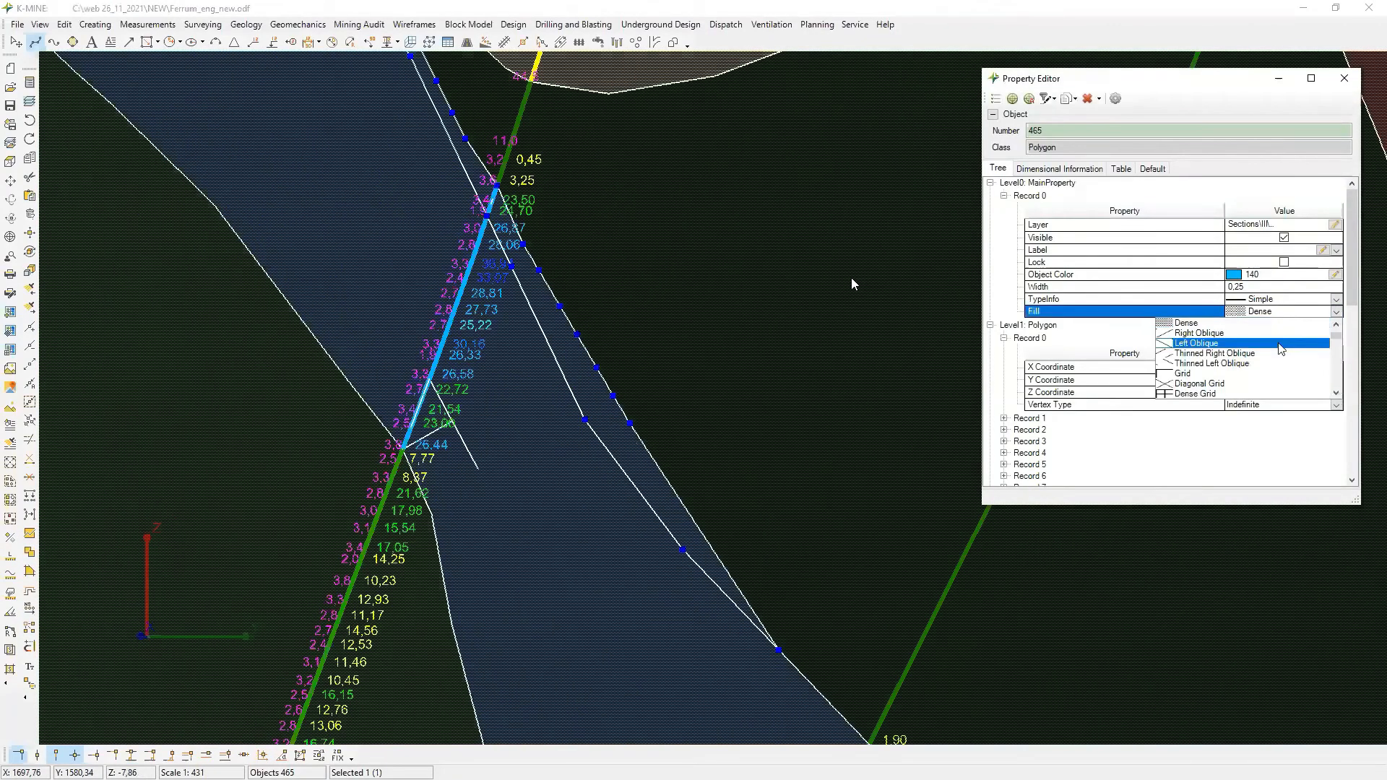
pyautogui.click(1257, 345)
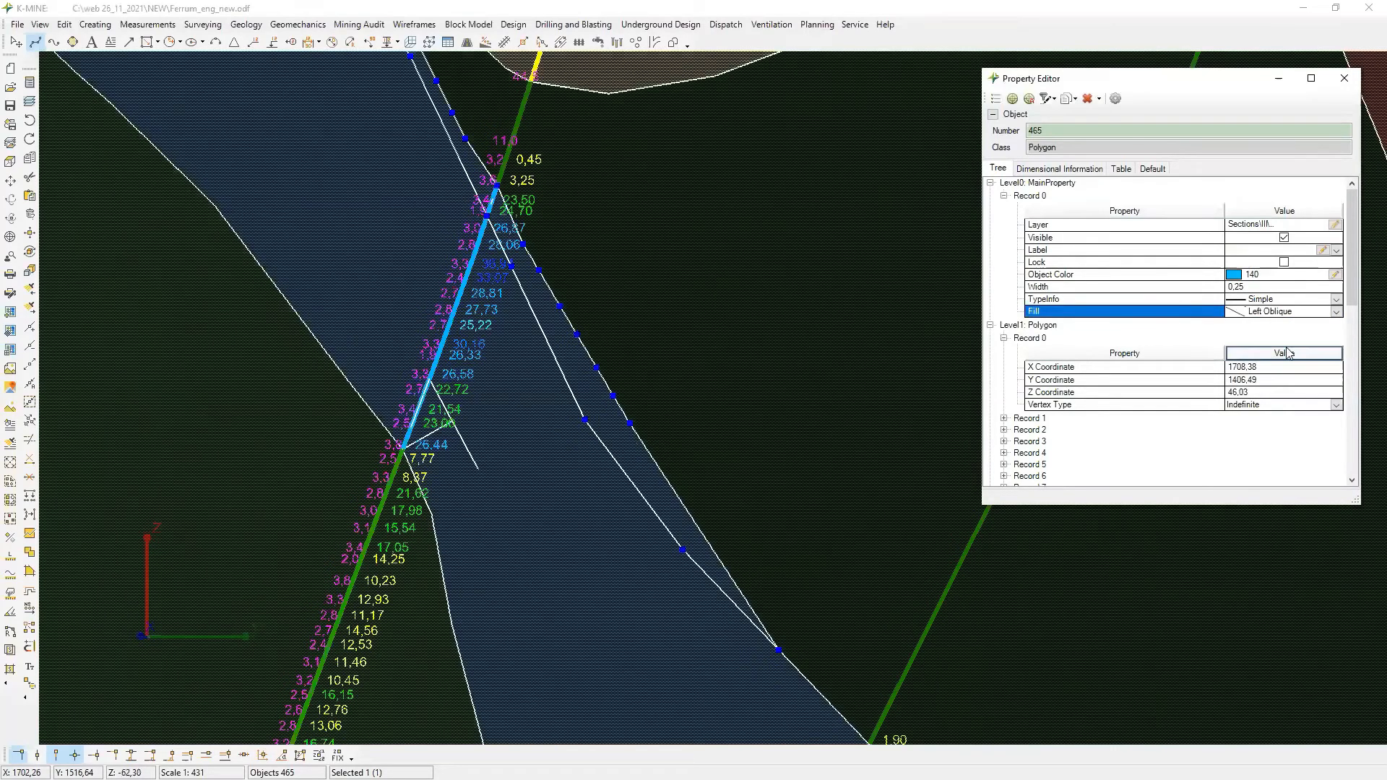
# Examine the FeM labels of the section's drillholes inside and around the ore body for further low-grade intervals.
pyautogui.scroll(-1, 725, 318)
pyautogui.scroll(-2, 725, 318)
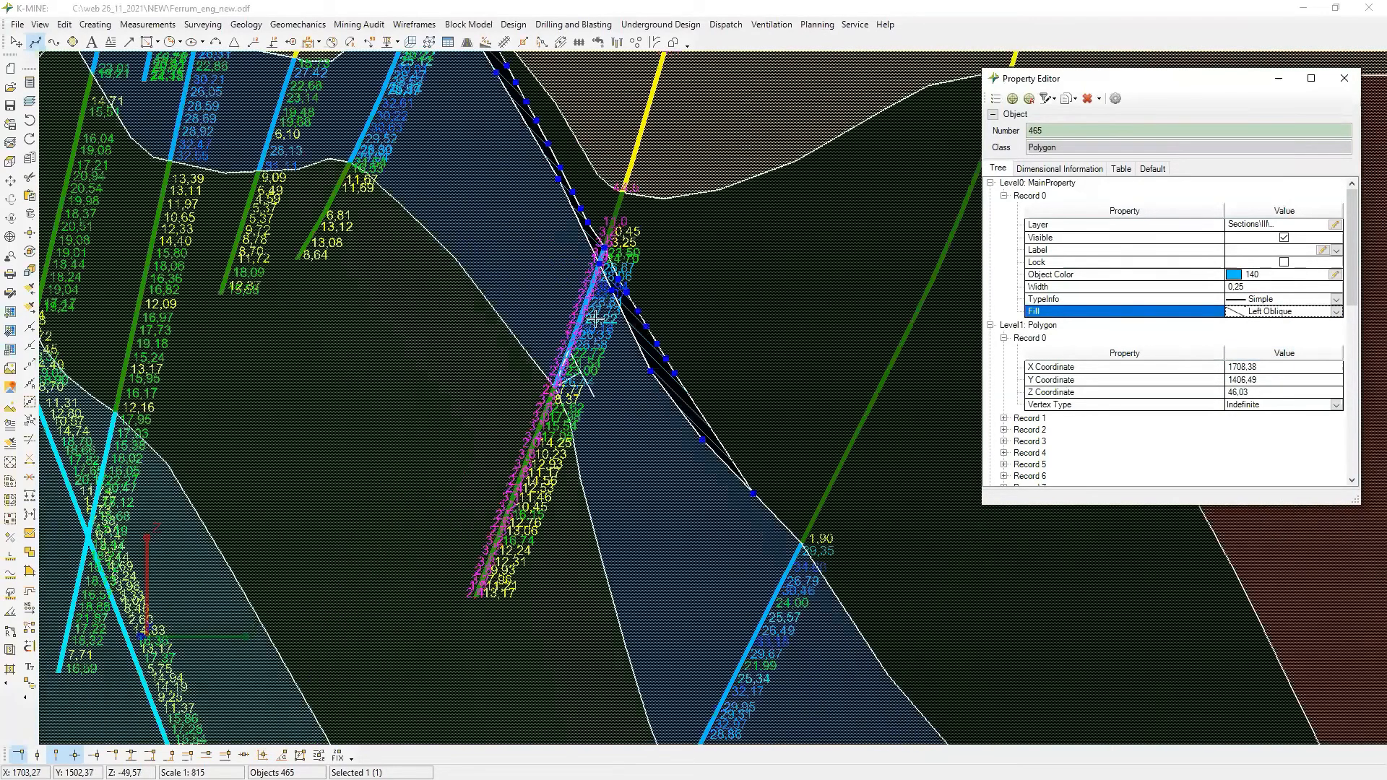
pyautogui.scroll(-2, 725, 318)
pyautogui.scroll(2, 770, 517)
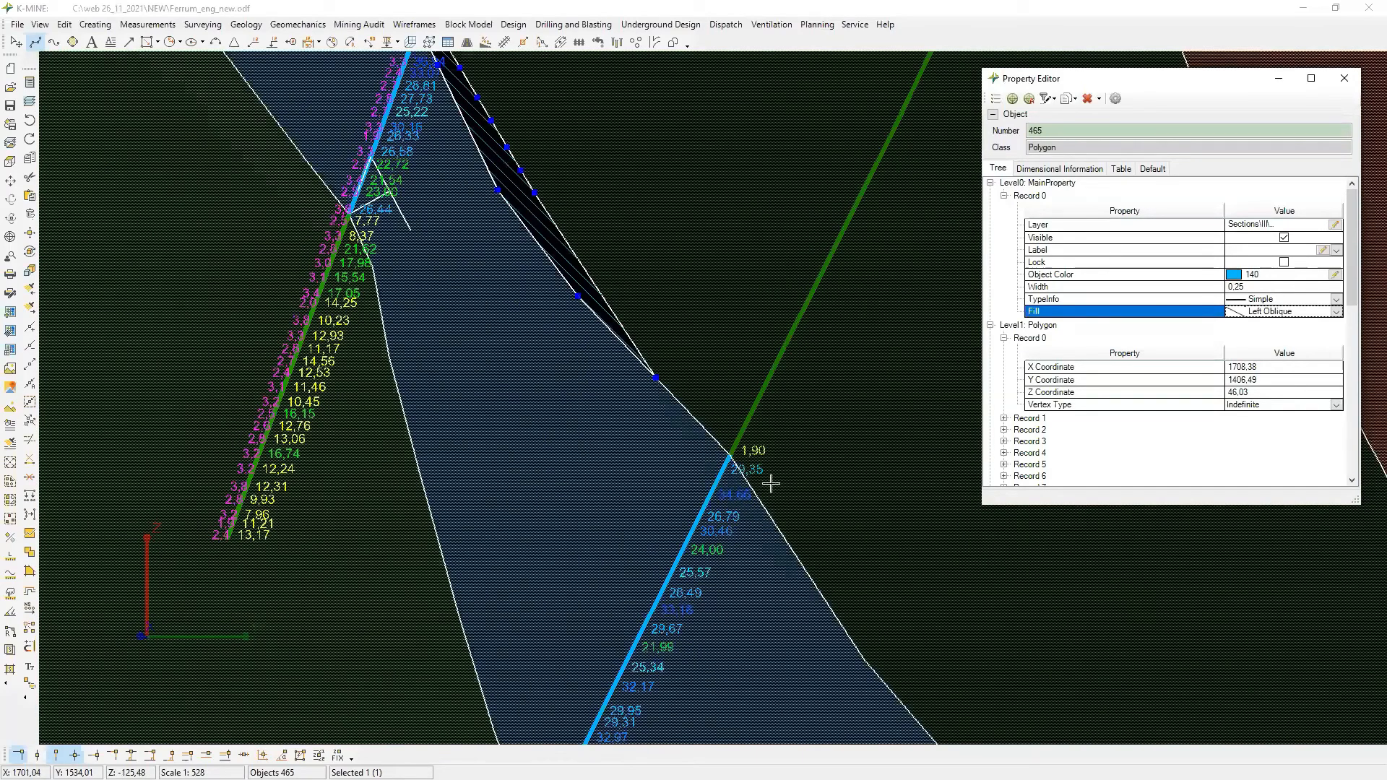
pyautogui.scroll(-2, 771, 483)
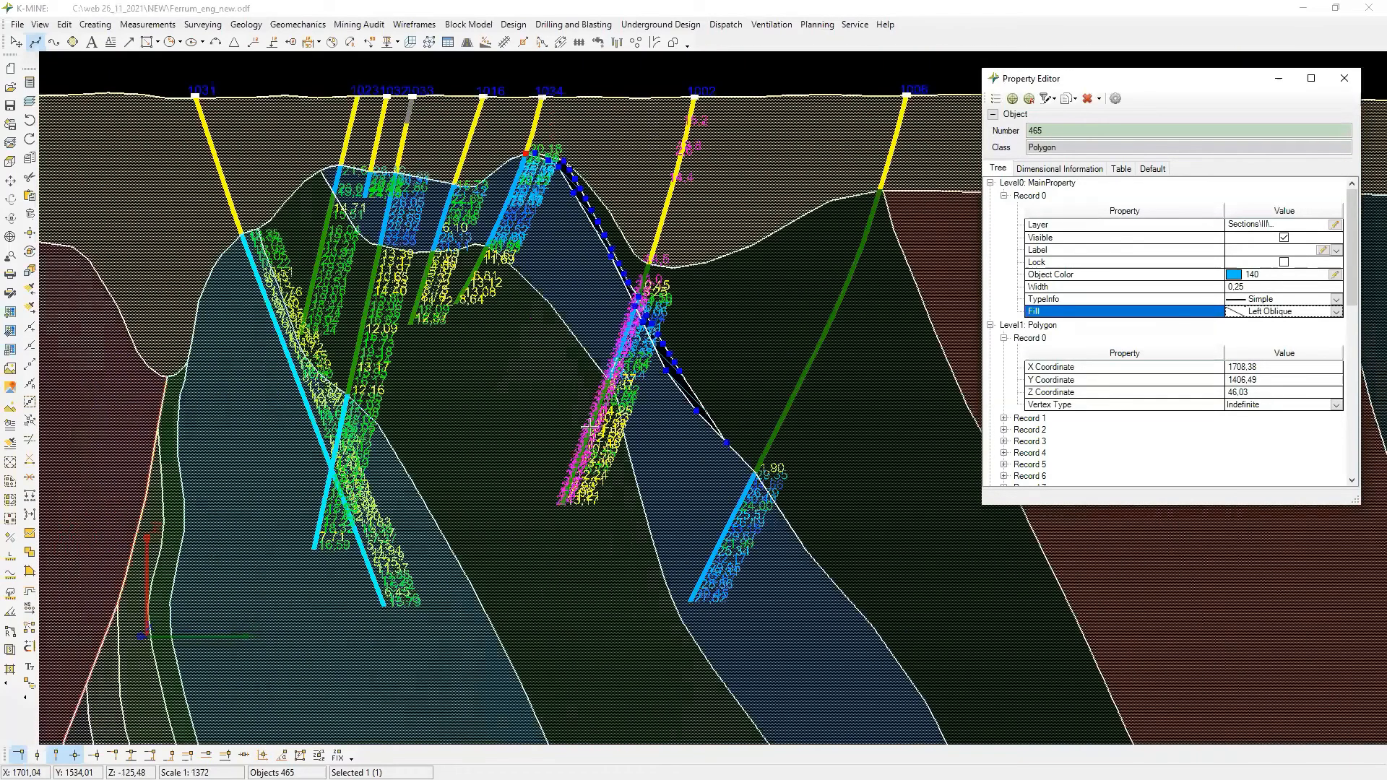
pyautogui.scroll(3, 378, 190)
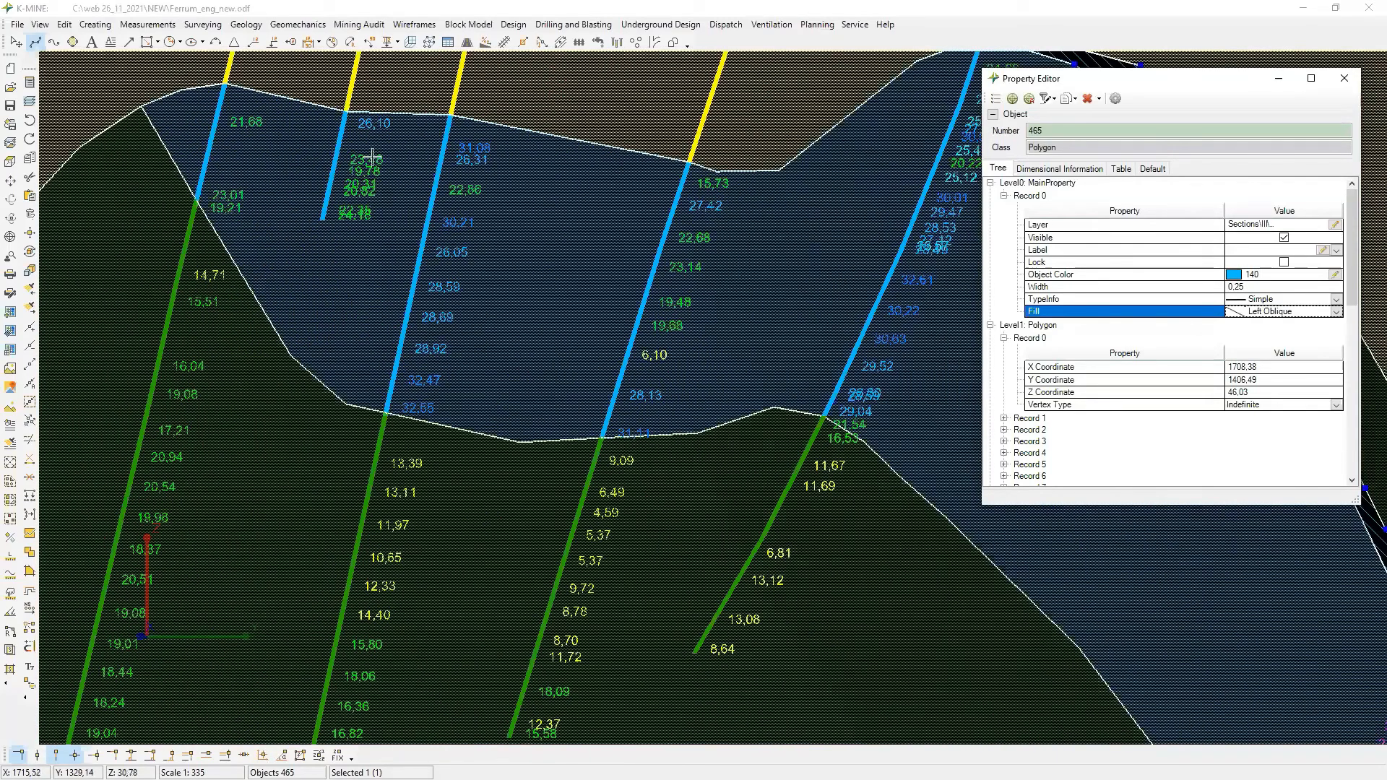
pyautogui.scroll(-2, 610, 176)
pyautogui.scroll(3, 433, 155)
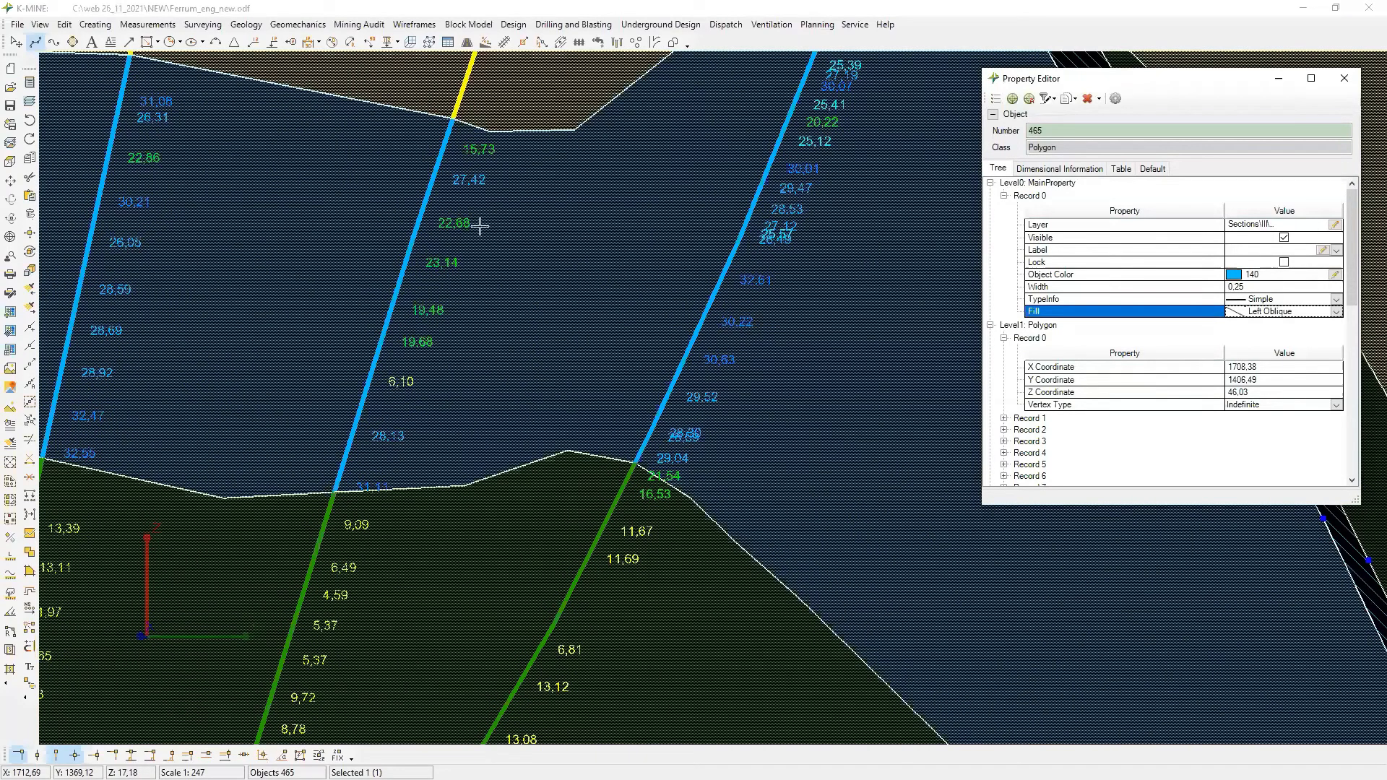
# Draw a polyline across the ore body that dips below the 6,10 interval and rejoins the upper boundary at the neighbouring drillholes' ore tops.
pyautogui.keyDown('shift'); pyautogui.click(420, 220); pyautogui.keyUp('shift')
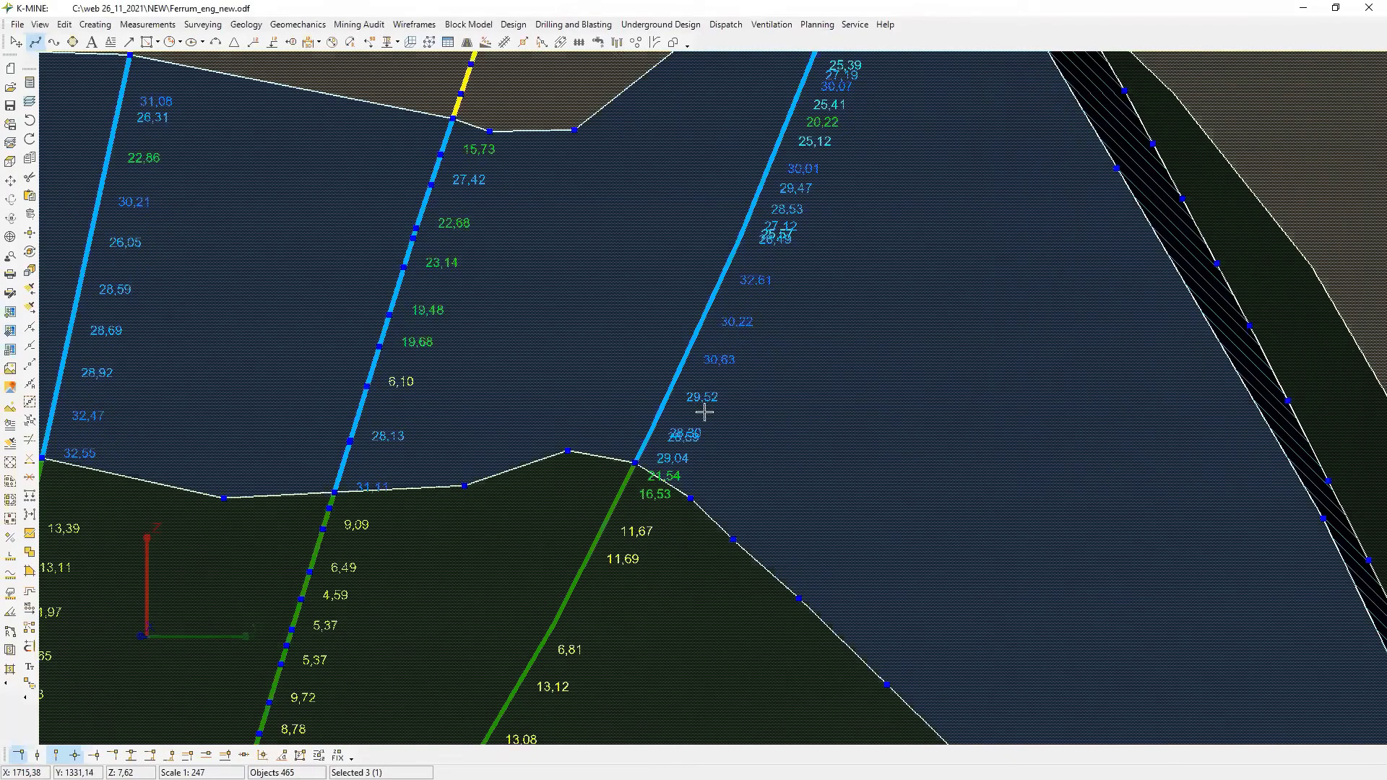
pyautogui.scroll(-2, 704, 412)
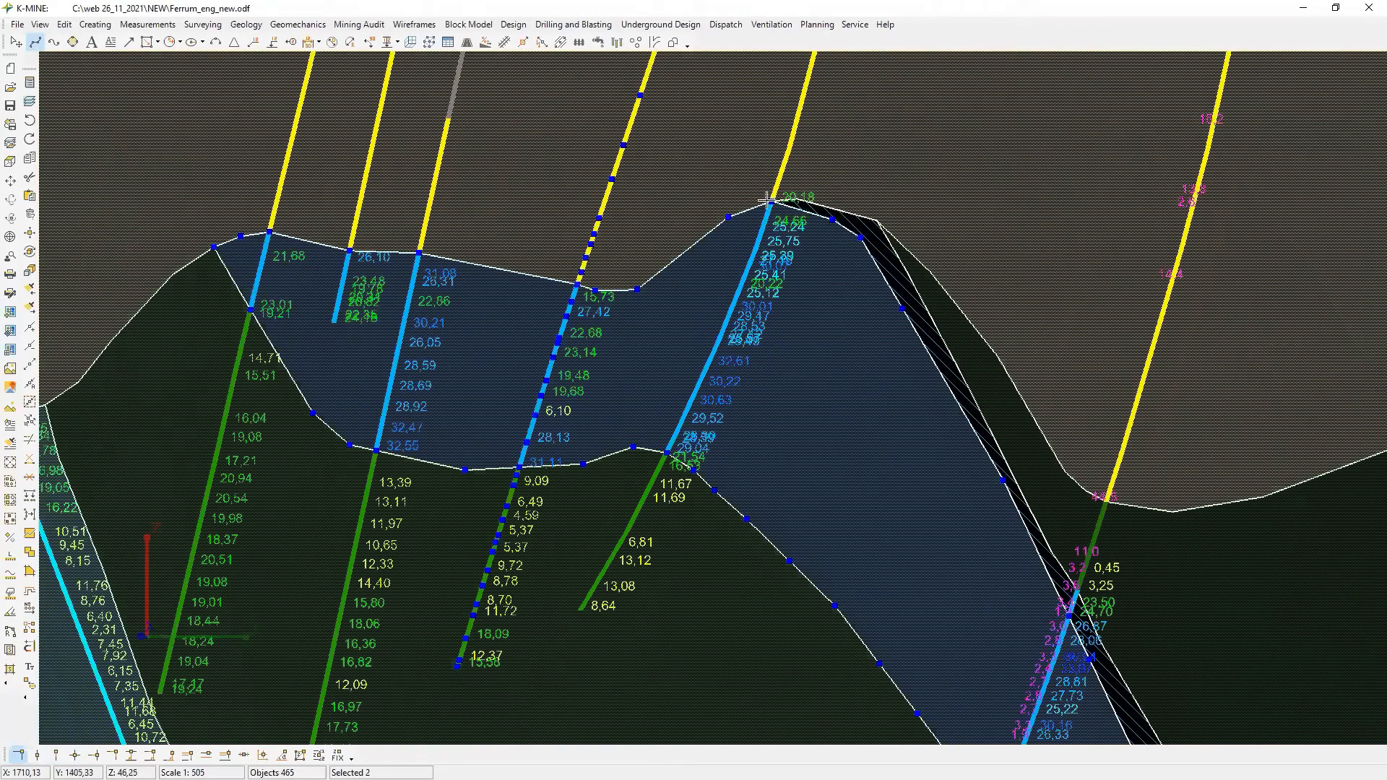
pyautogui.click(771, 203)
pyautogui.click(587, 408)
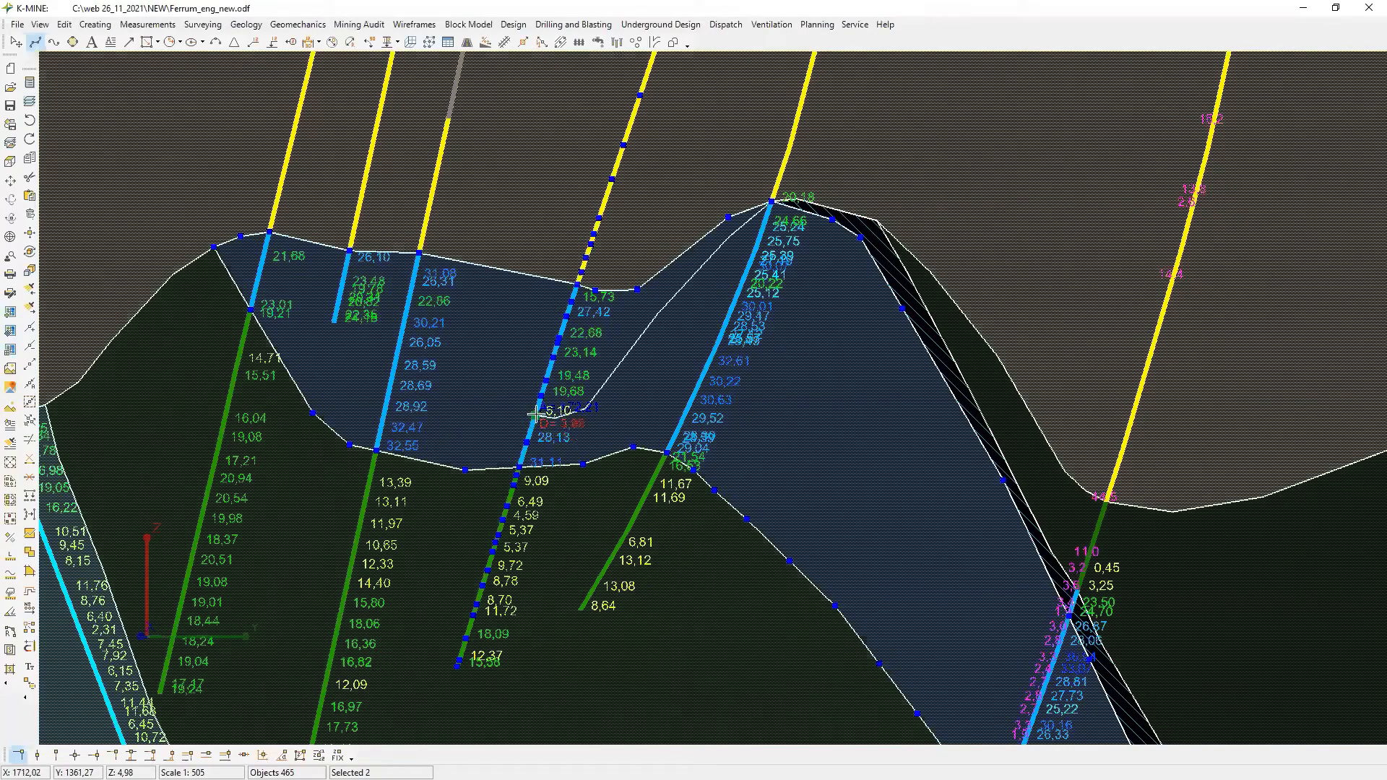
pyautogui.click(493, 399)
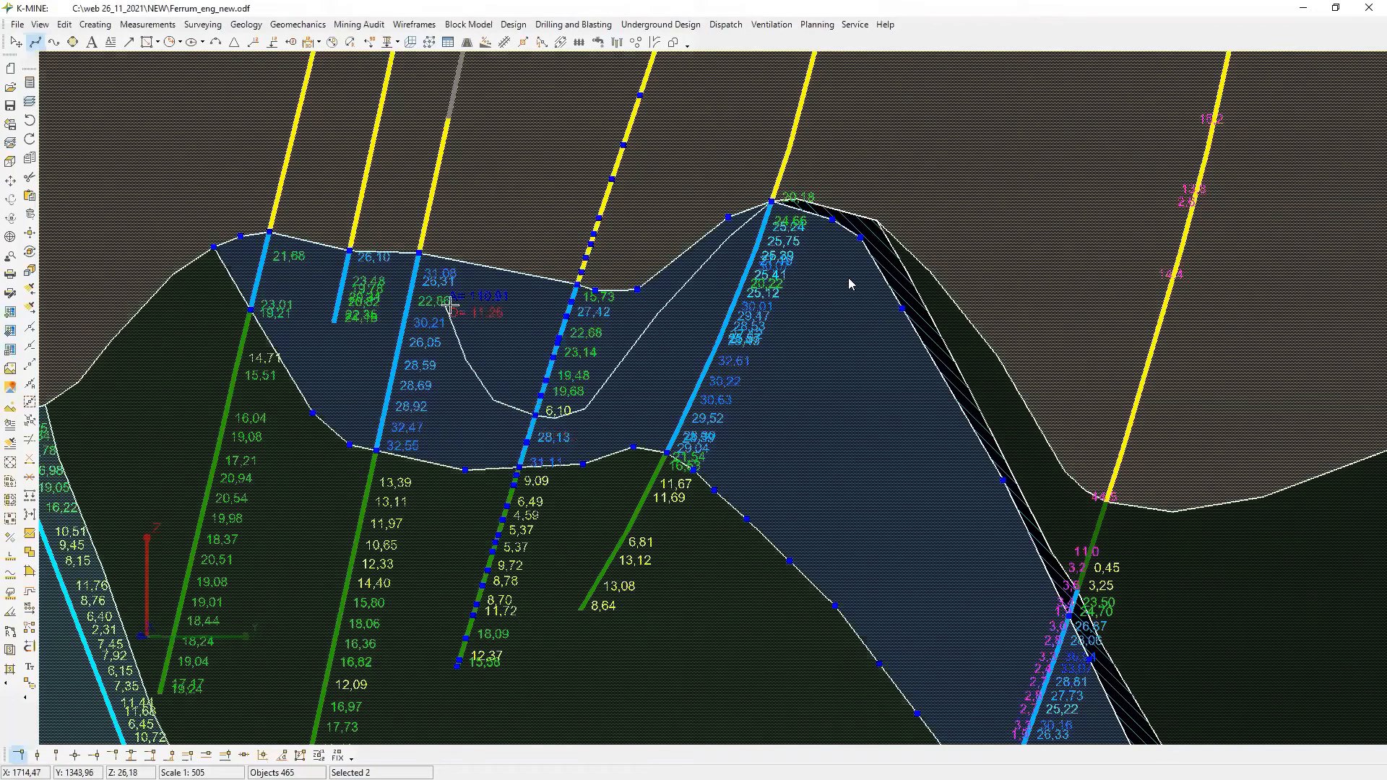
pyautogui.click(419, 253)
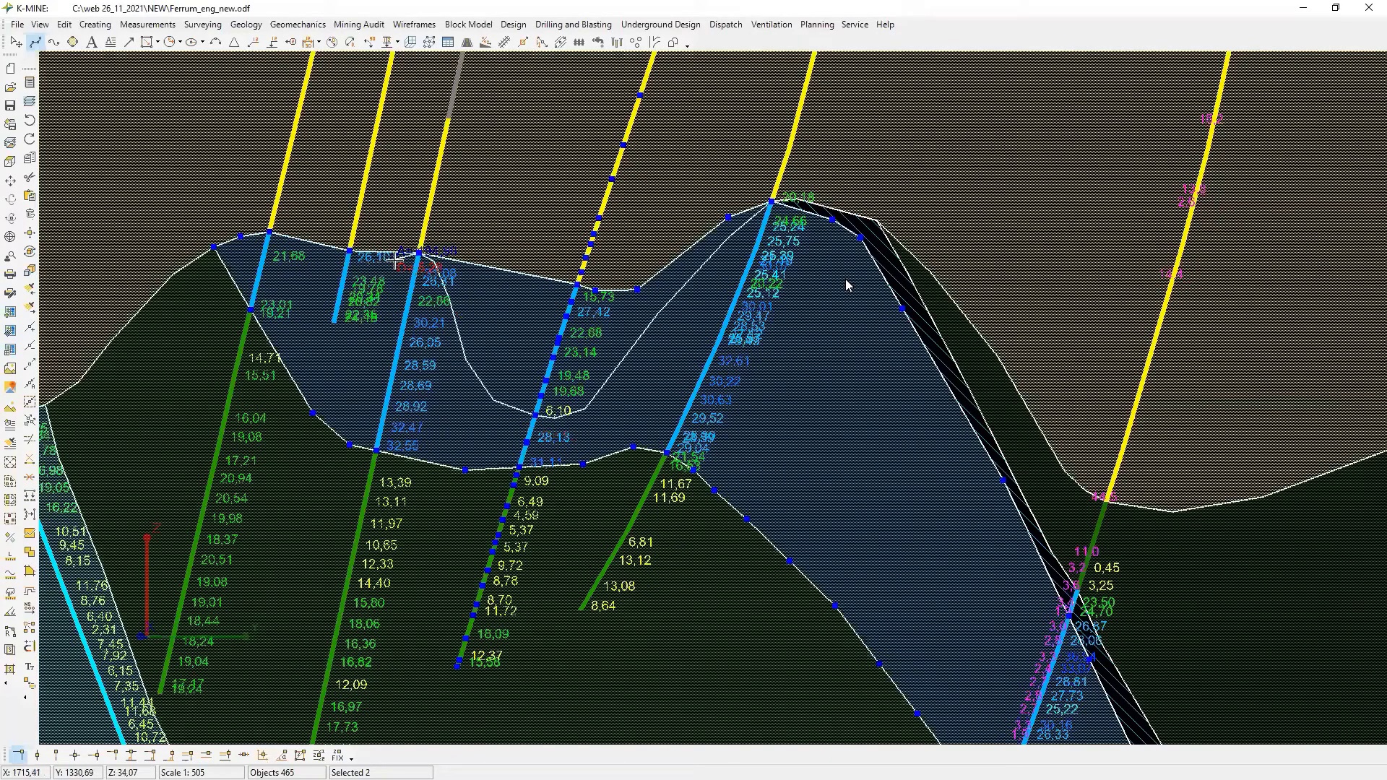
pyautogui.rightClick(419, 236)
# Divide the ore body polygon with the new polyline and give the separated trough-shaped low-grade zone the oblique hatch fill.
pyautogui.click(471, 361)
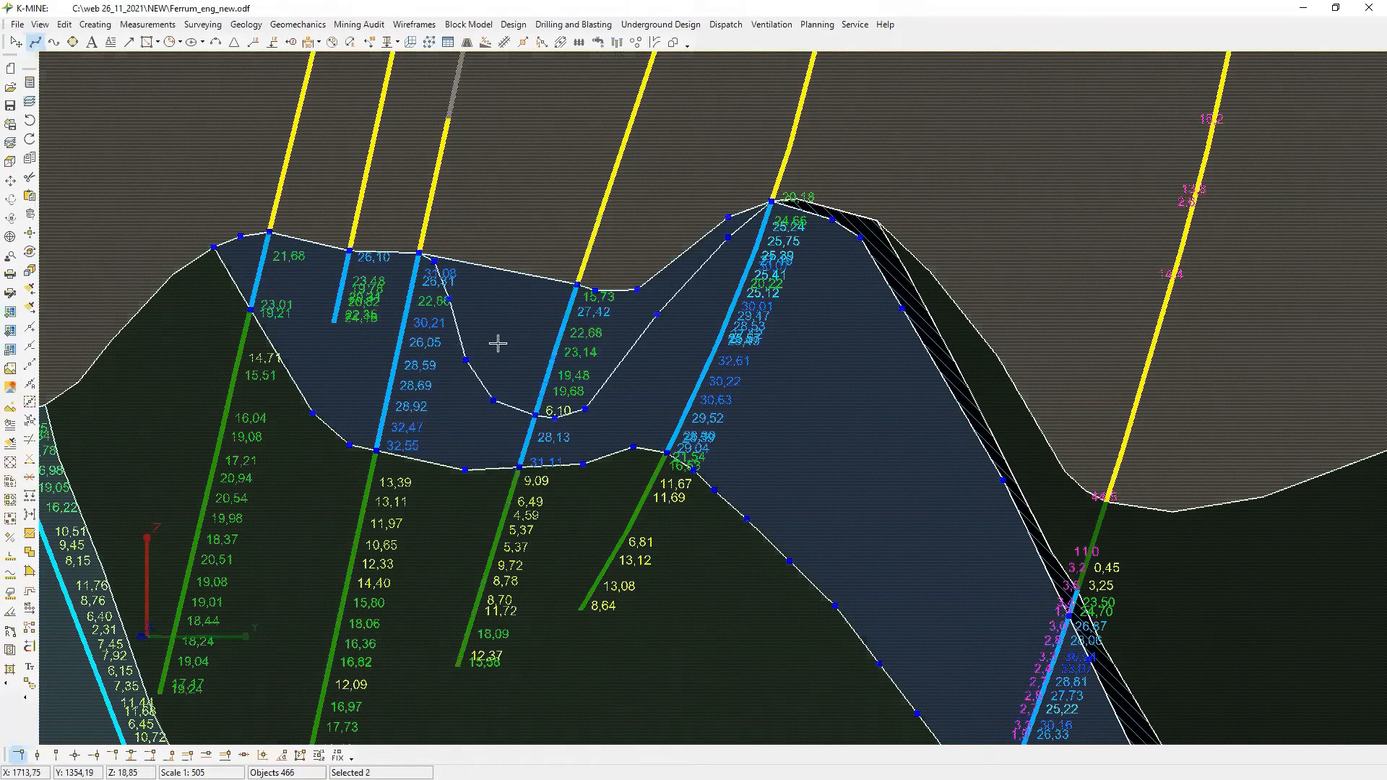
pyautogui.keyDown('shift'); pyautogui.click(841, 287); pyautogui.keyUp('shift')
pyautogui.click(29, 533)
pyautogui.click(911, 293)
pyautogui.keyDown('shift'); pyautogui.click(517, 313); pyautogui.keyUp('shift')
pyautogui.scroll(-2, 538, 316)
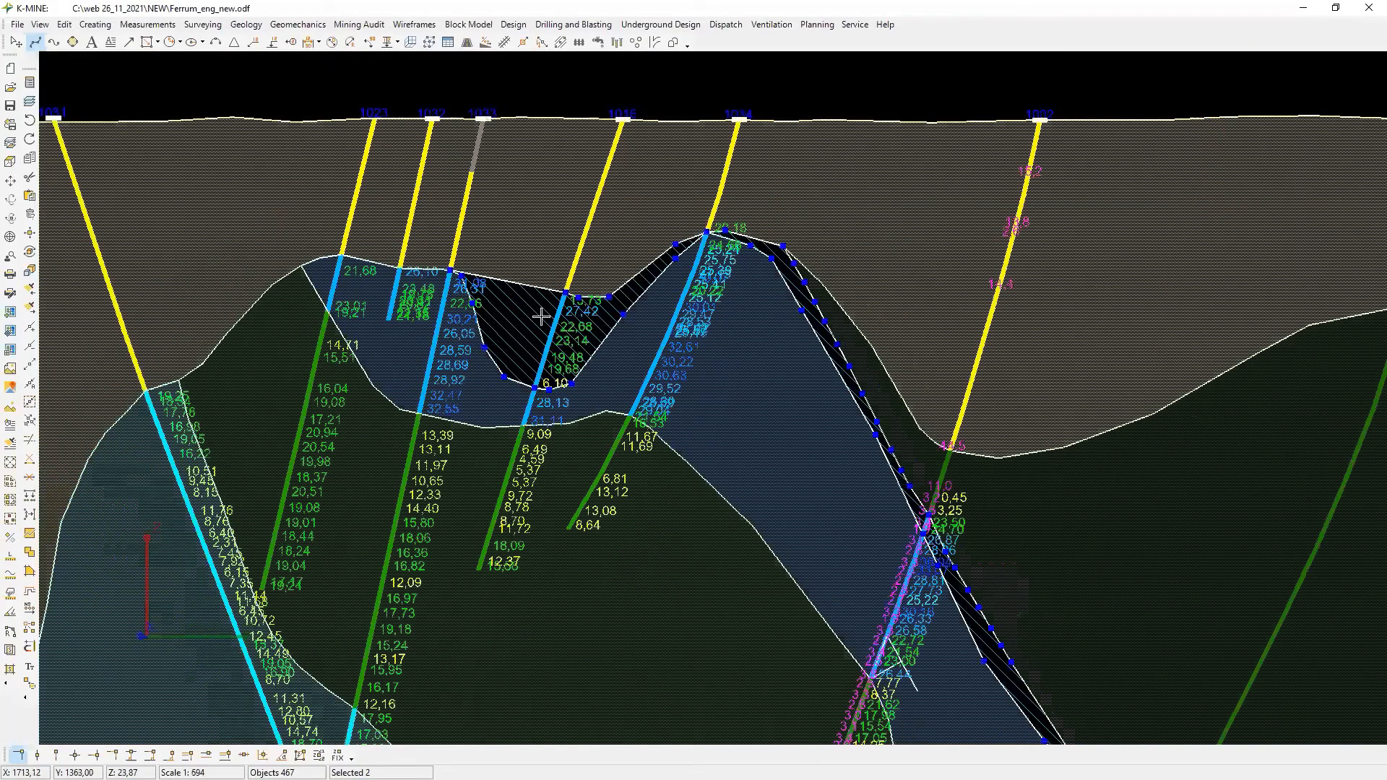
pyautogui.scroll(6, 547, 315)
pyautogui.scroll(-4, 547, 316)
pyautogui.press('Escape')
# Draw a polyline from the ore top of drillhole 1033, passing below the 24,18 interval, to the ore body's lower boundary near the 14,71 label.
pyautogui.scroll(3, 390, 344)
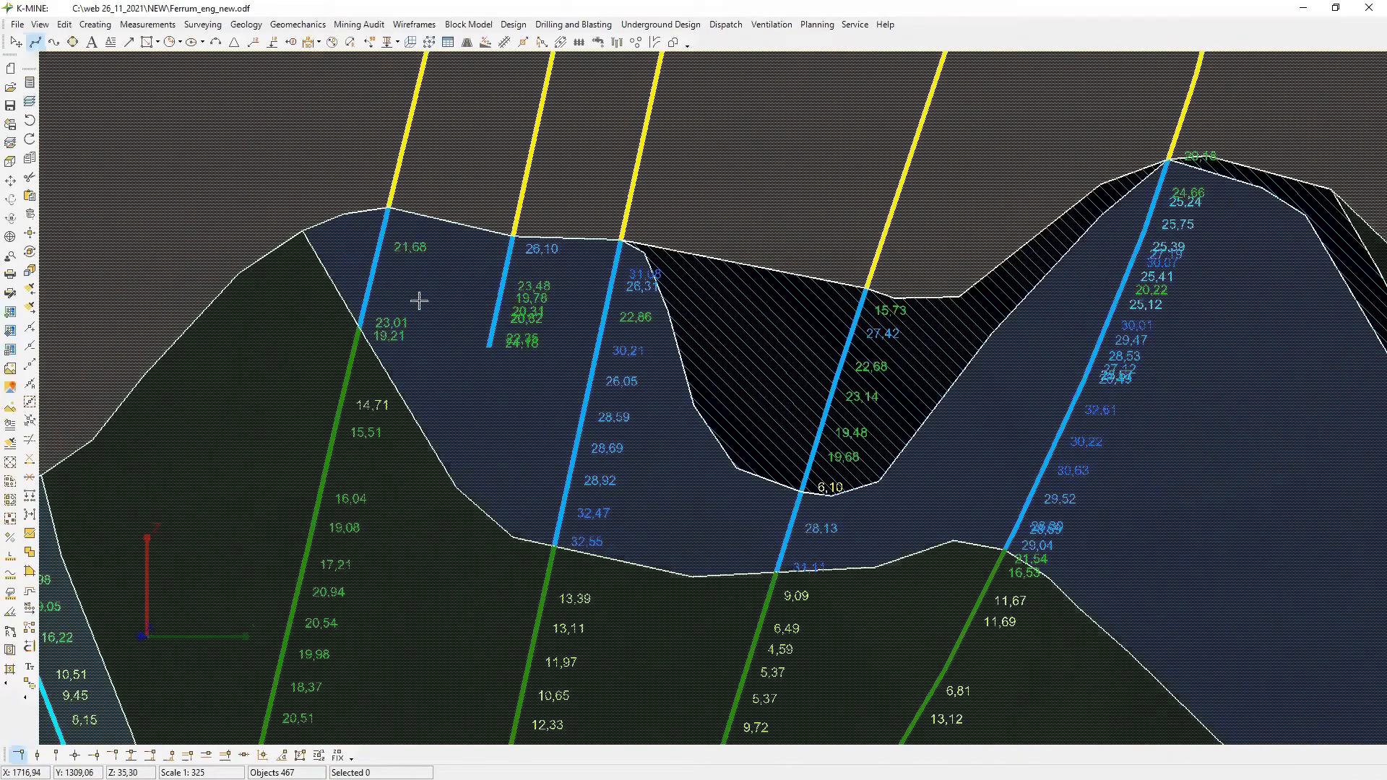
pyautogui.click(394, 263)
pyautogui.click(510, 253)
pyautogui.scroll(-2, 628, 484)
pyautogui.click(624, 310)
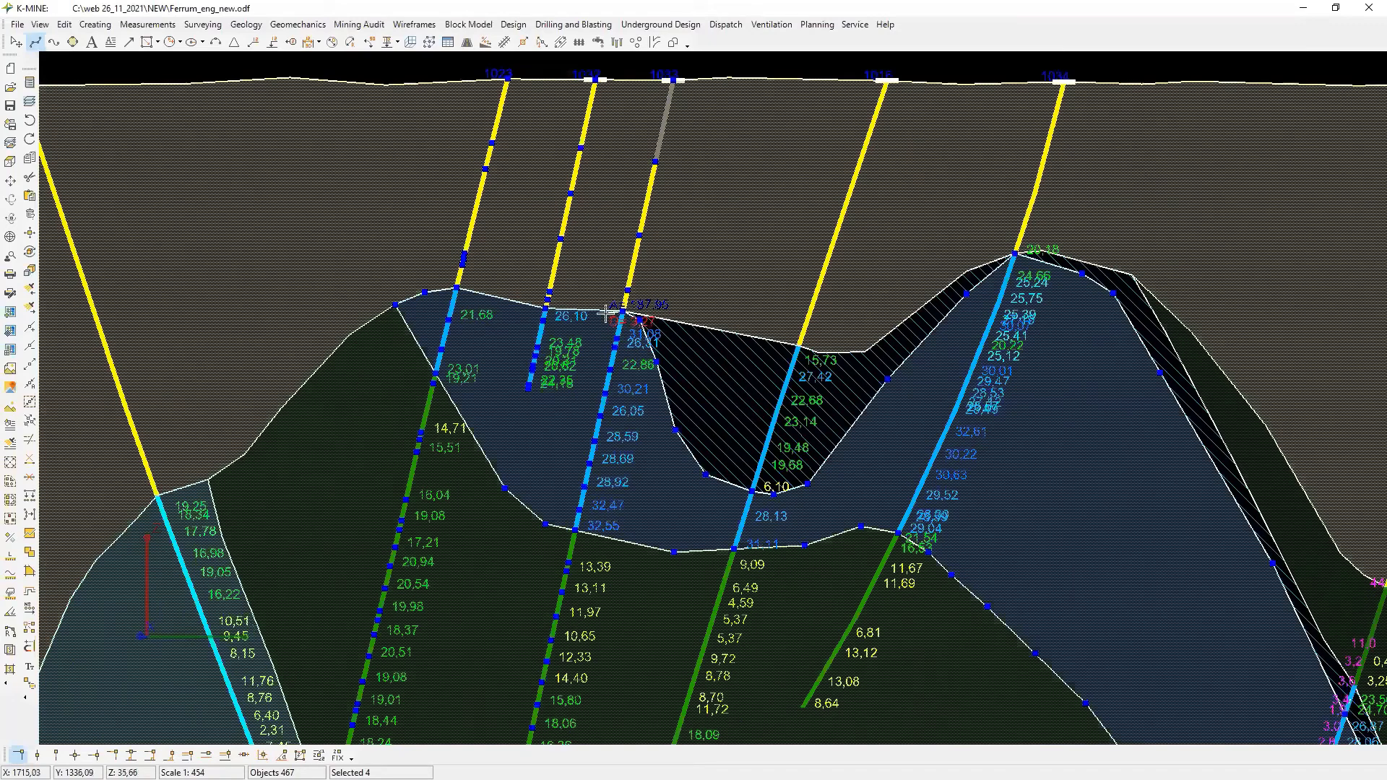
pyautogui.click(511, 430)
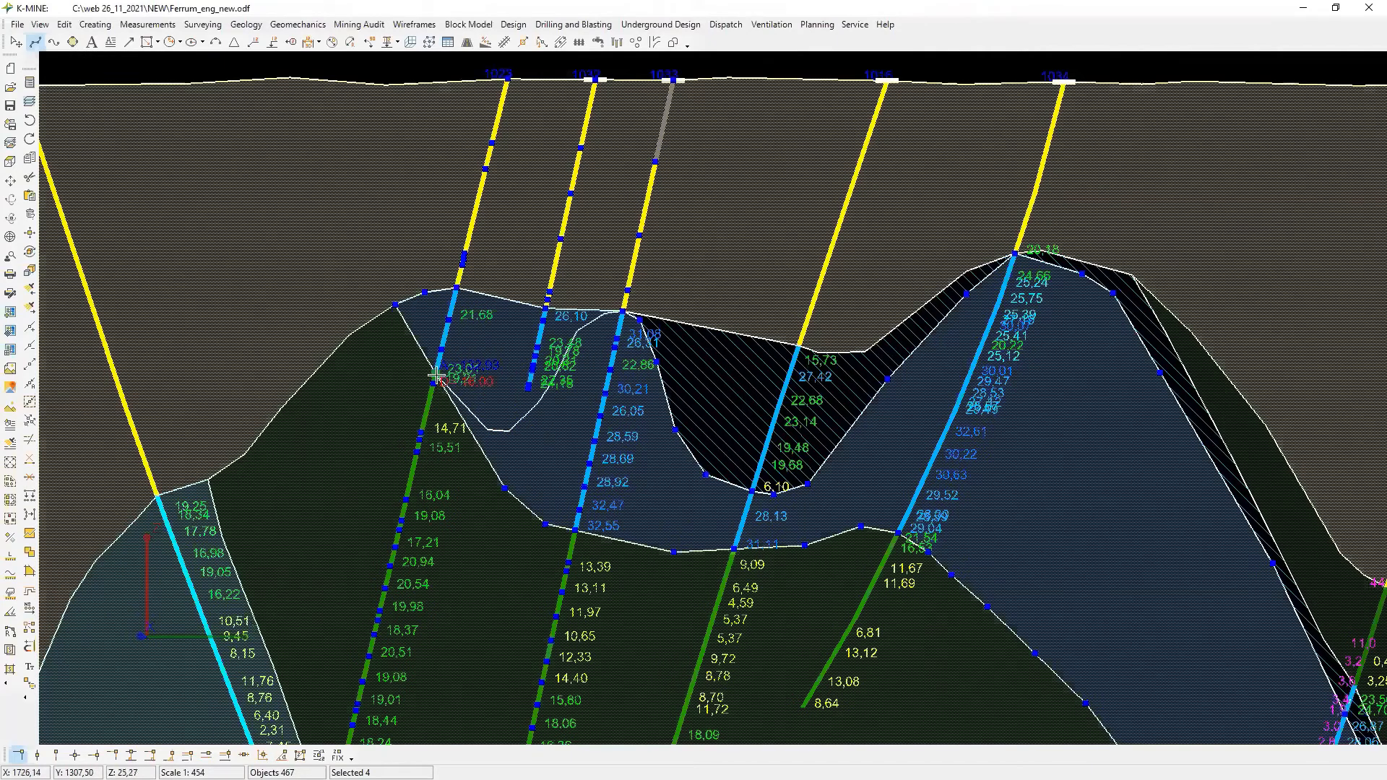
pyautogui.doubleClick(453, 419)
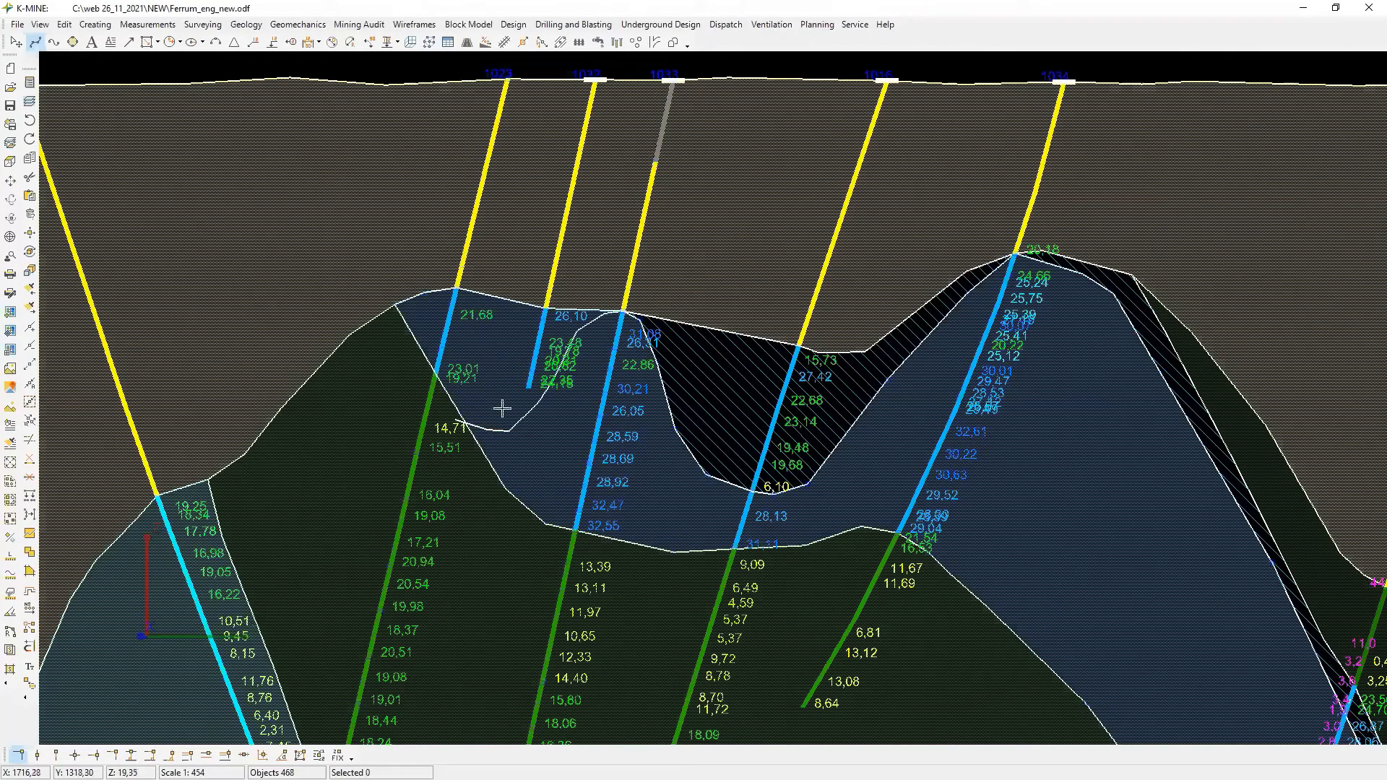
# Divide off the ore body's end zone along this polyline and apply the oblique hatch fill to it.
pyautogui.click(526, 417)
pyautogui.keyDown('shift'); pyautogui.click(211, 467); pyautogui.keyUp('shift')
pyautogui.click(32, 536)
pyautogui.click(701, 370)
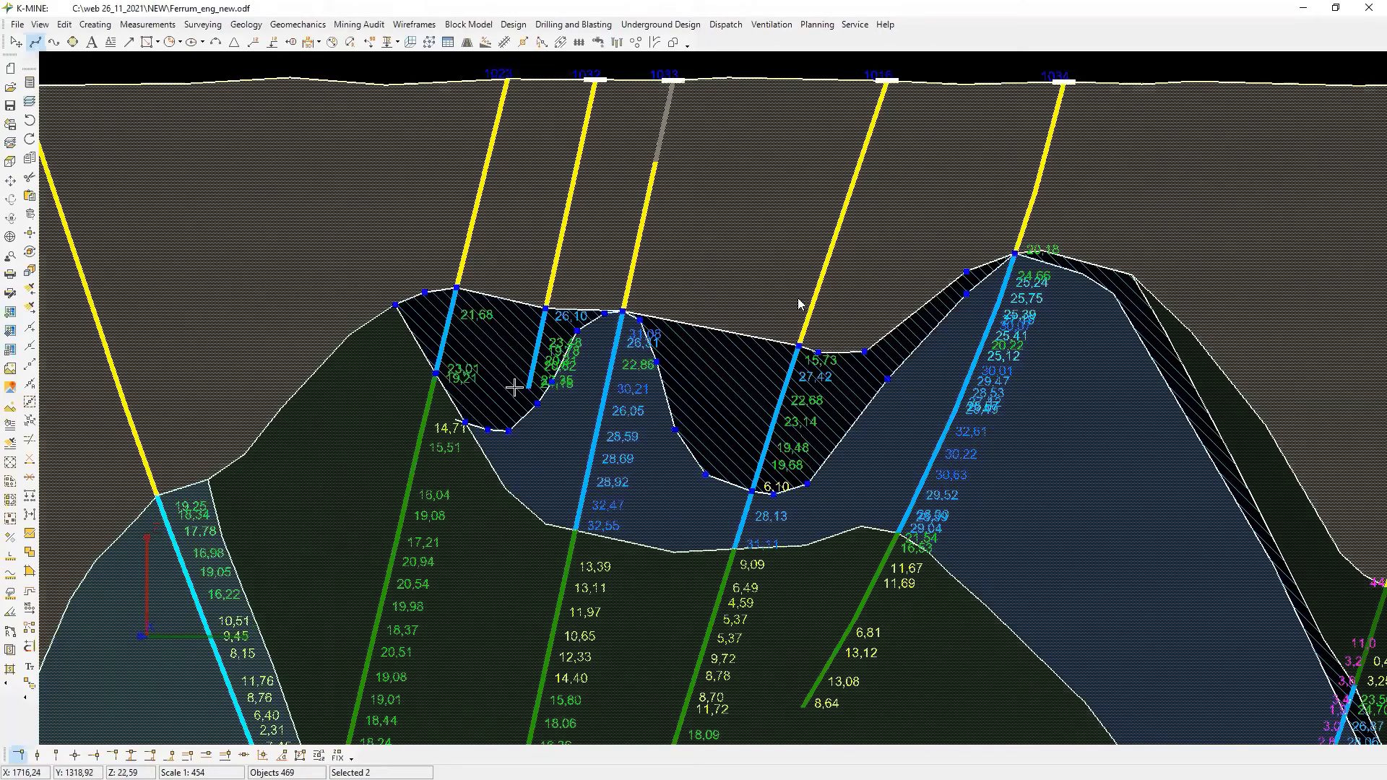
# Change the fill of the remaining high-grade ore body polygon from a hatch to a solid fill.
pyautogui.scroll(-3, 515, 379)
pyautogui.moveTo(528, 374); pyautogui.dragTo(735, 218, button='middle')
pyautogui.click(735, 218)
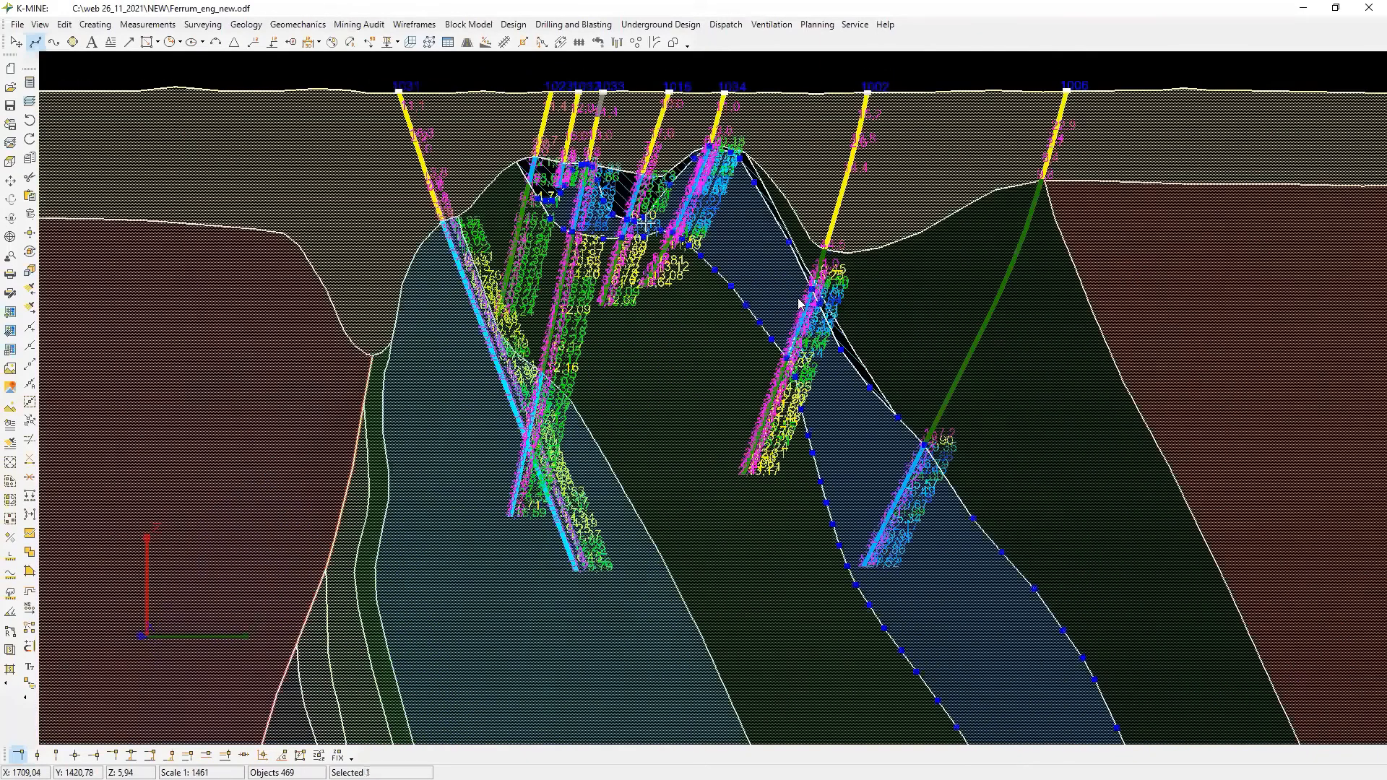
pyautogui.scroll(-2, 723, 216)
pyautogui.scroll(4, 682, 216)
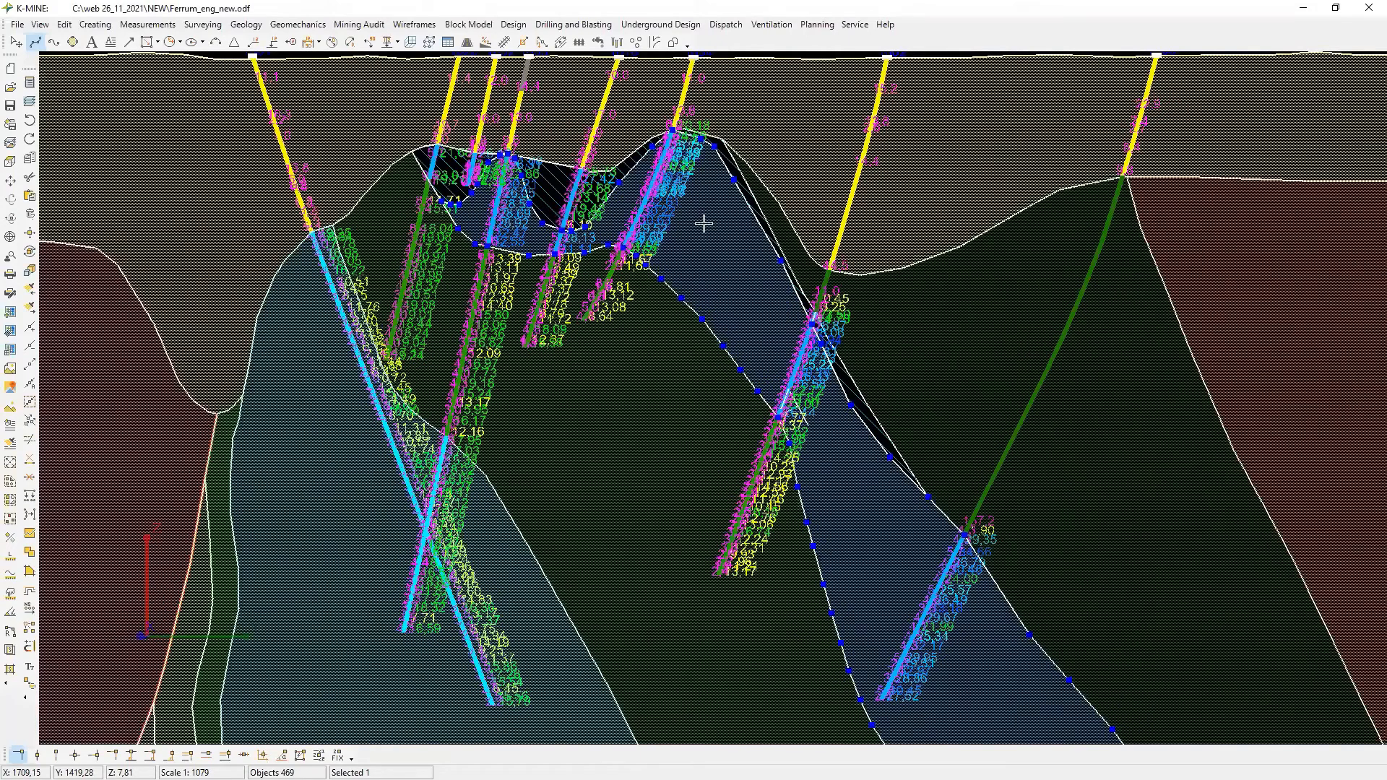
pyautogui.doubleClick(705, 224)
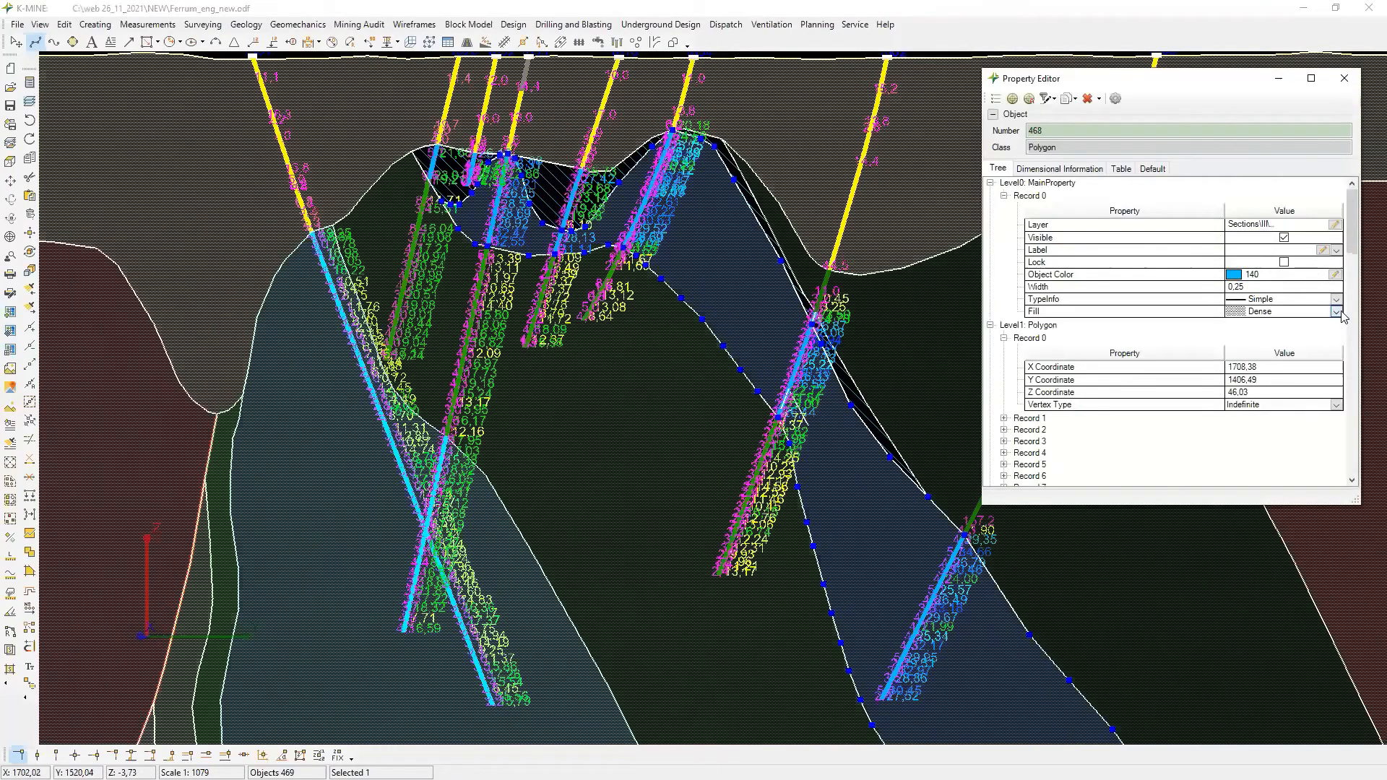
pyautogui.click(1336, 311)
pyautogui.scroll(1, 1293, 352)
pyautogui.click(1214, 333)
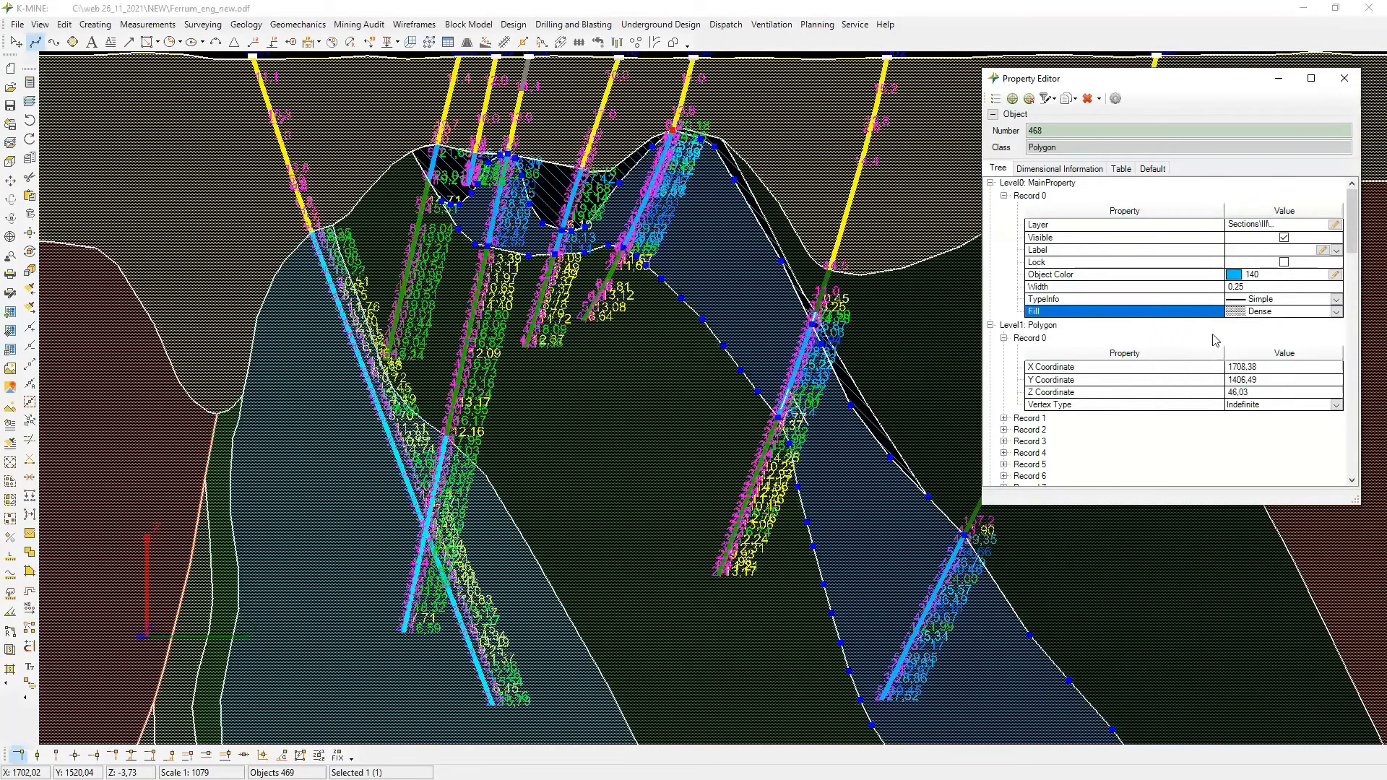
pyautogui.click(1344, 78)
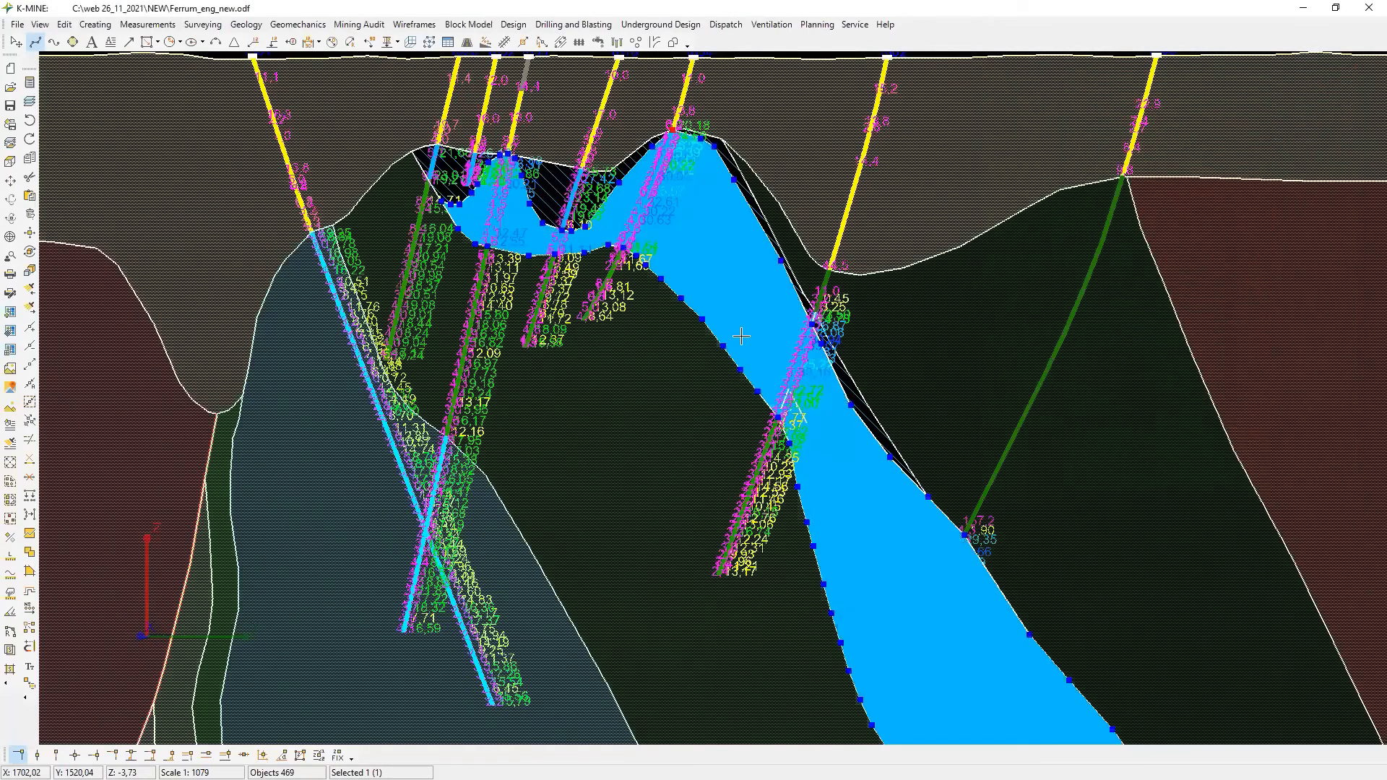
# Draw a guide line joining the near-surface ends of the ore contours on the two sections, and select it together with both contours.
pyautogui.scroll(2, 602, 226)
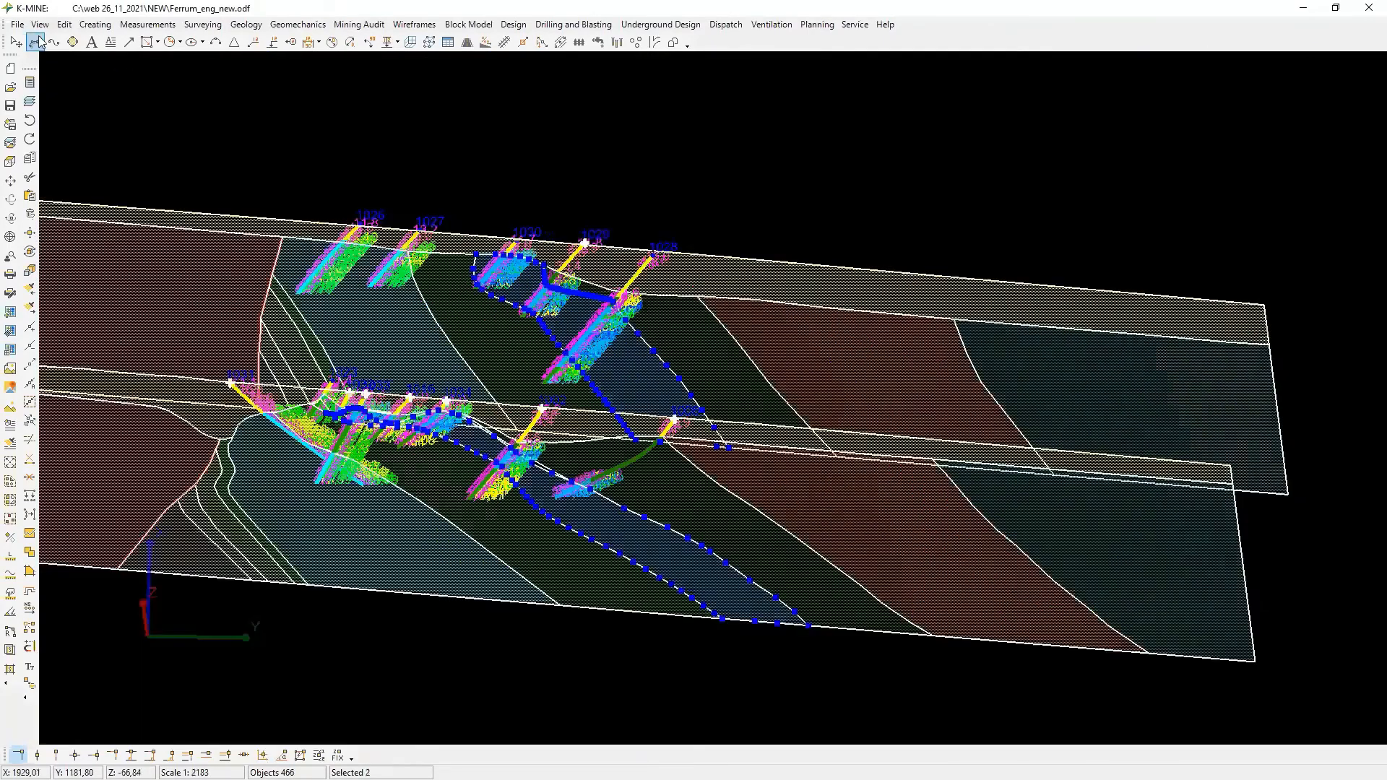
pyautogui.click(35, 42)
pyautogui.scroll(3, 328, 426)
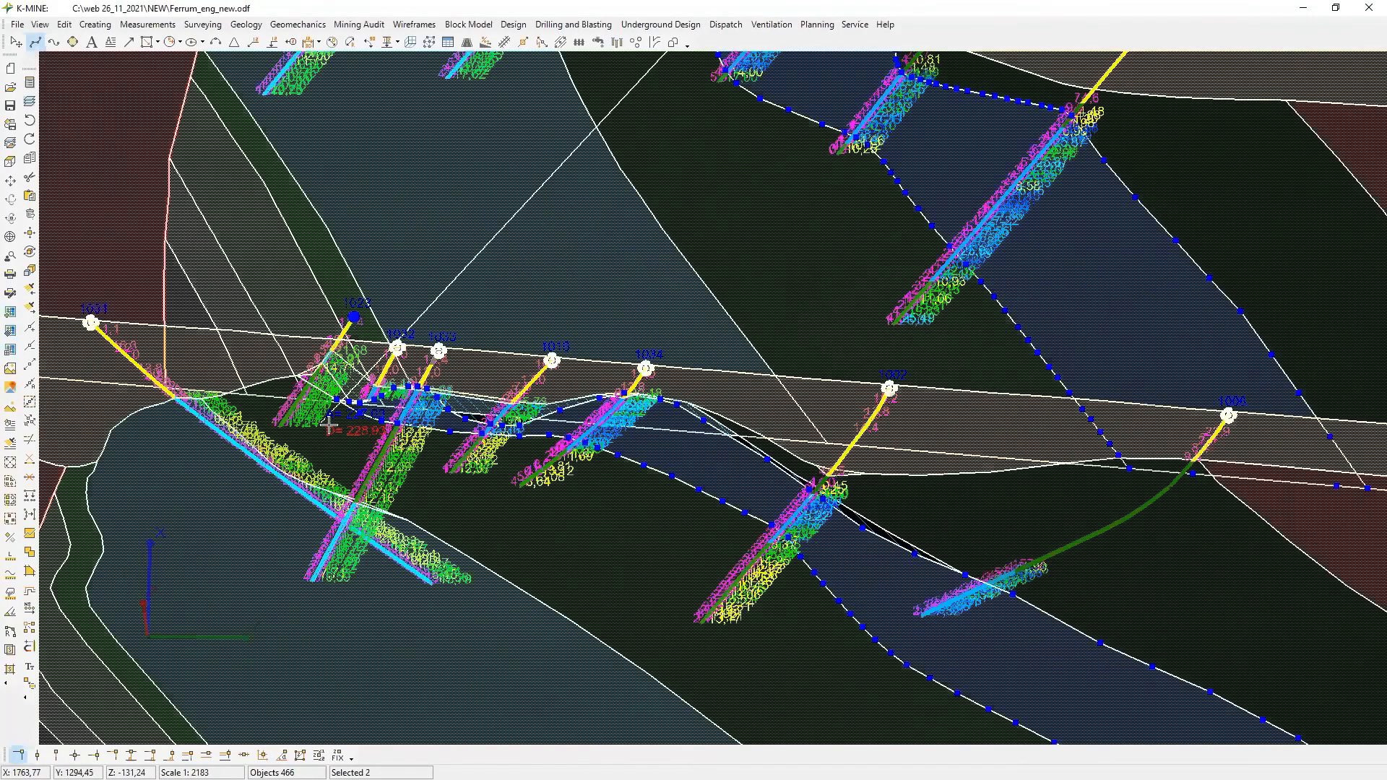
pyautogui.scroll(-5, 329, 426)
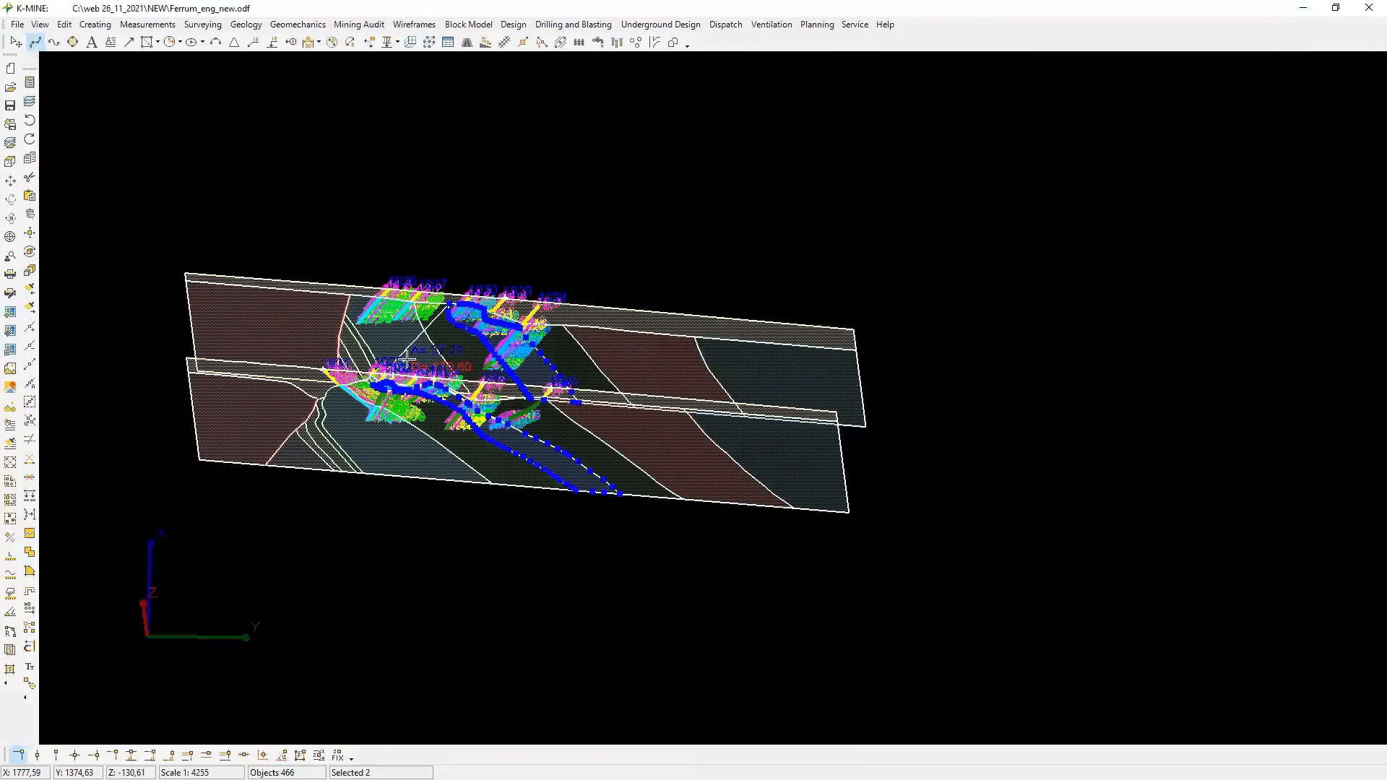
pyautogui.moveTo(407, 357); pyautogui.dragTo(408, 382, button='middle')
pyautogui.scroll(5, 398, 370)
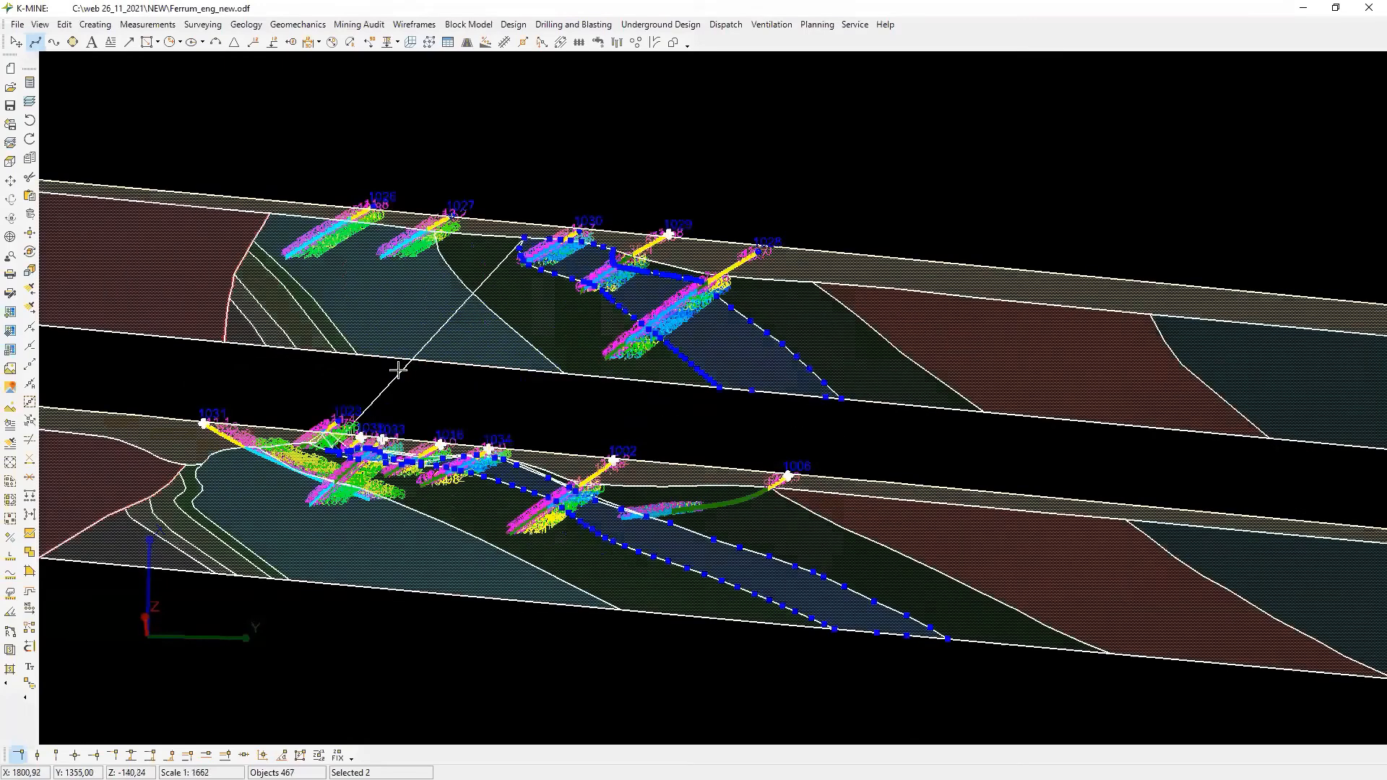
pyautogui.click(409, 376)
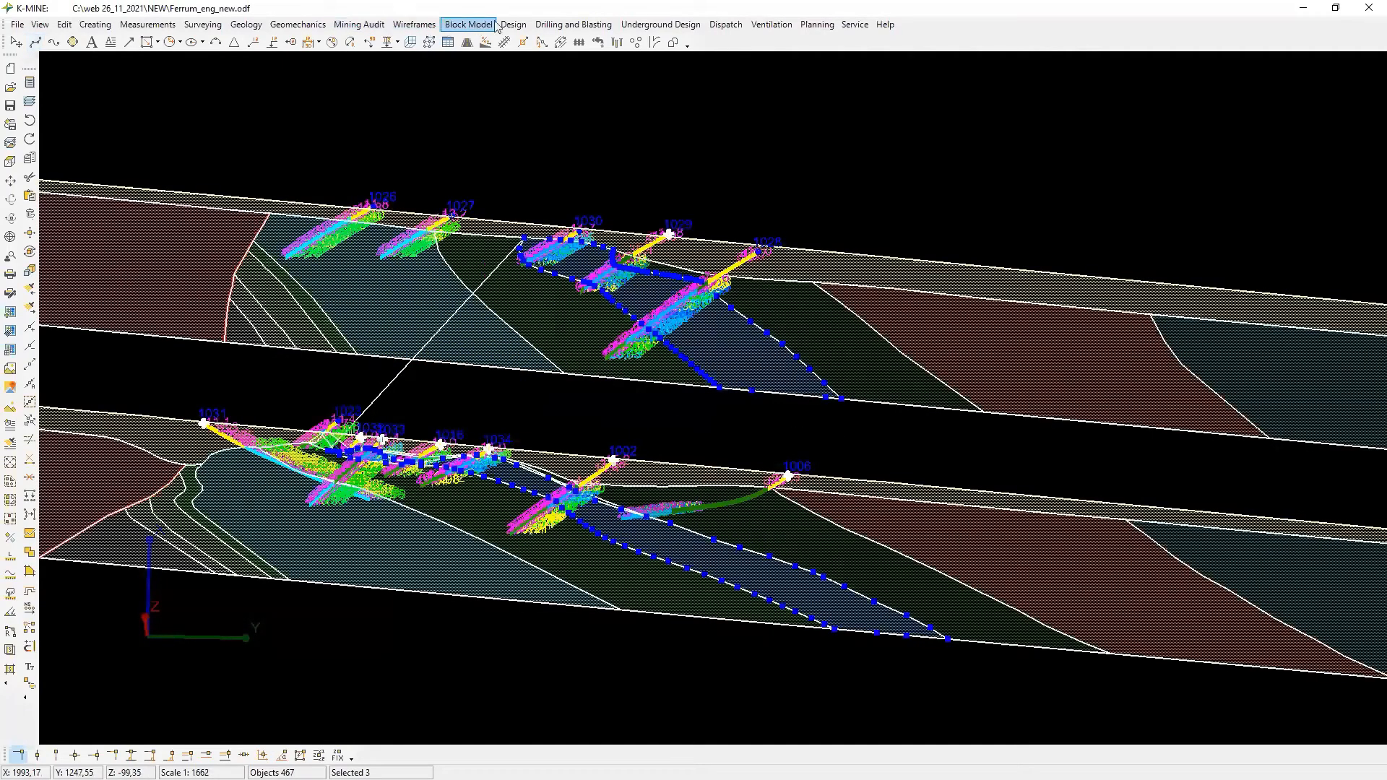
# Create a triangulation from the selected closed shapes with the guide, keeping End Sides and Merge Wireframes enabled.
pyautogui.click(433, 25)
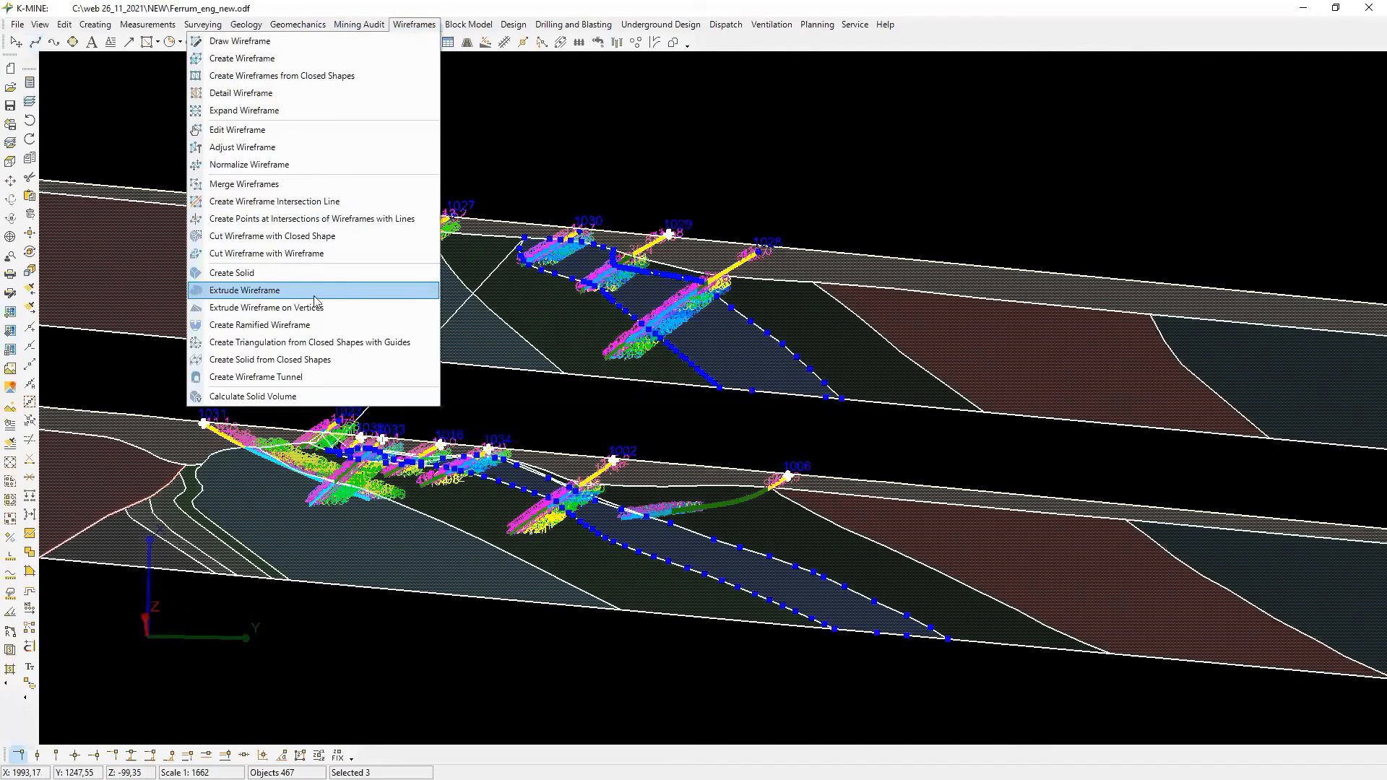
pyautogui.click(338, 342)
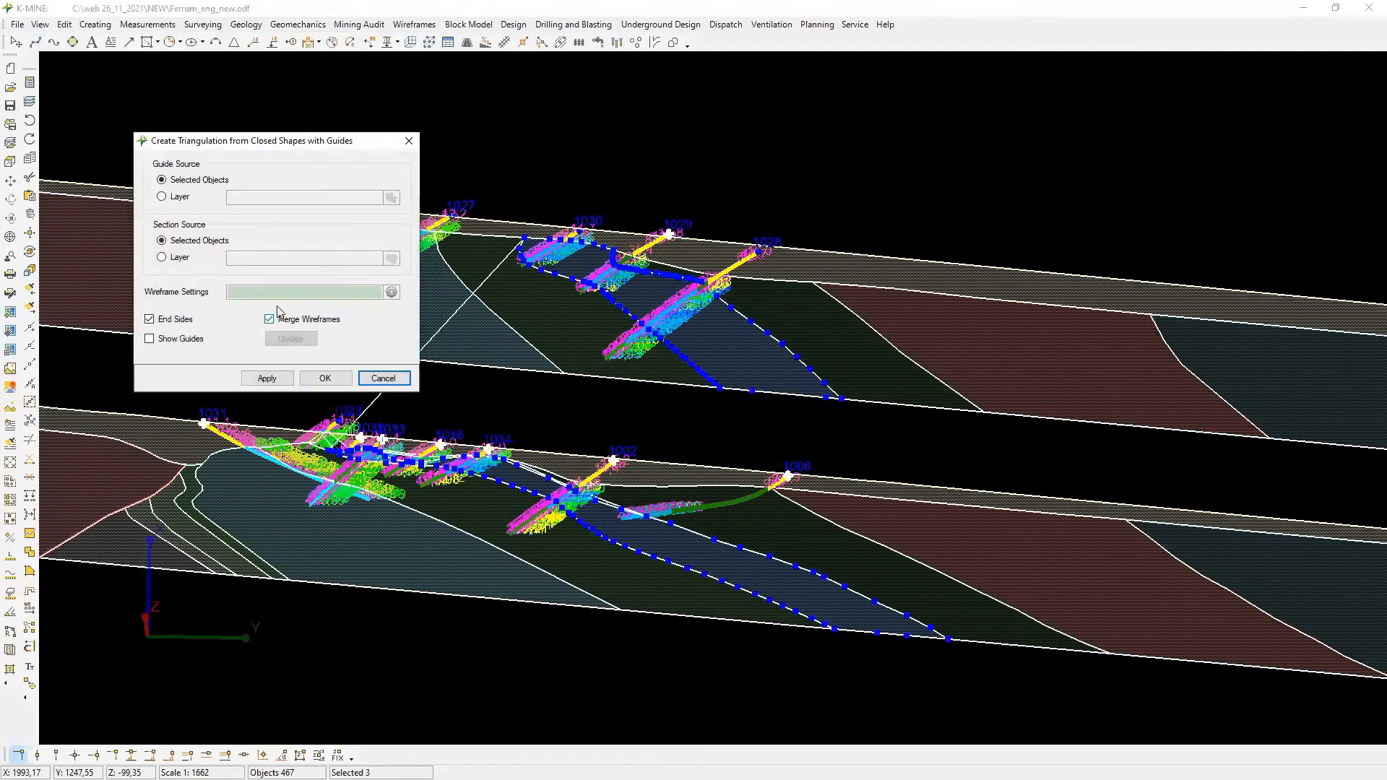
pyautogui.click(324, 377)
pyautogui.scroll(-2, 368, 312)
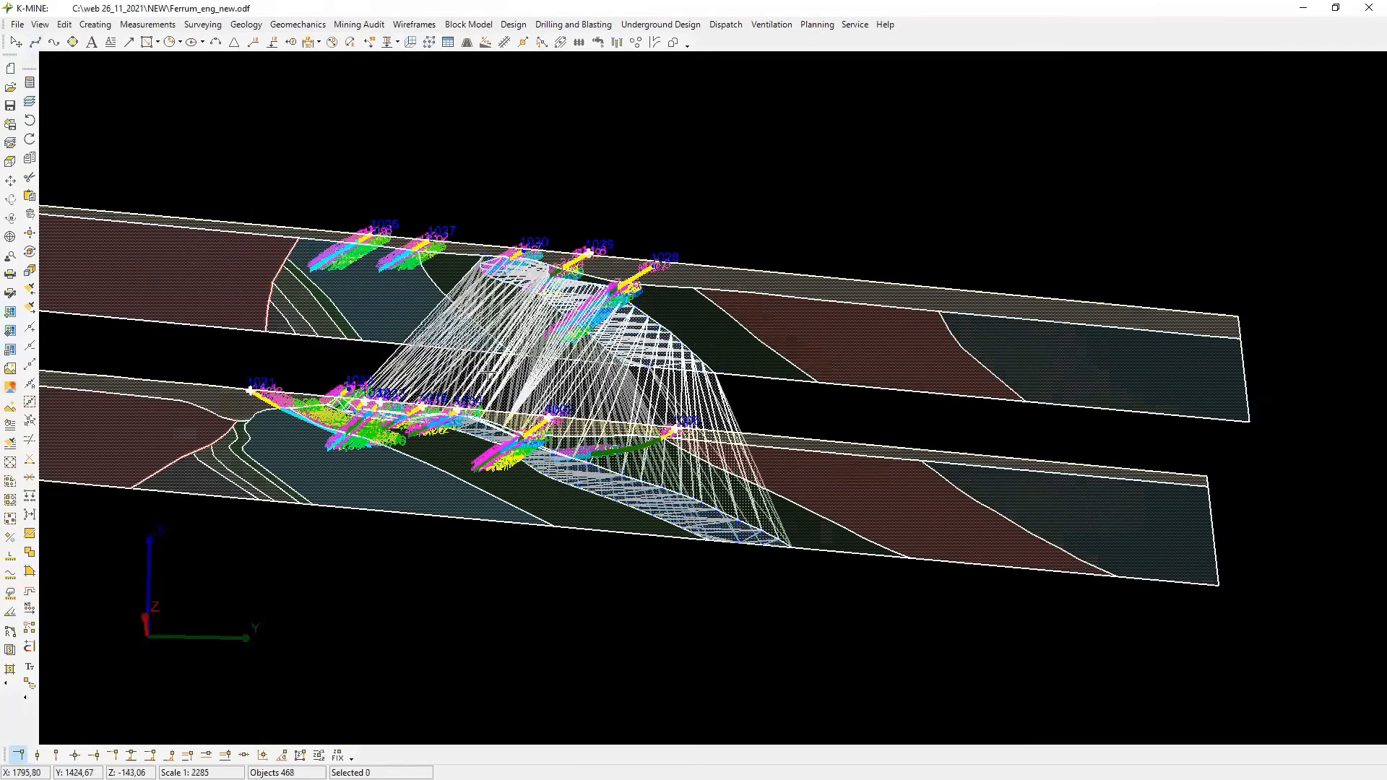
# Select the ore contours of both sections plus the guide line and generate another guided triangulation with End Sides and Merge Wireframes.
pyautogui.moveTo(488, 373); pyautogui.dragTo(502, 421, button='middle')
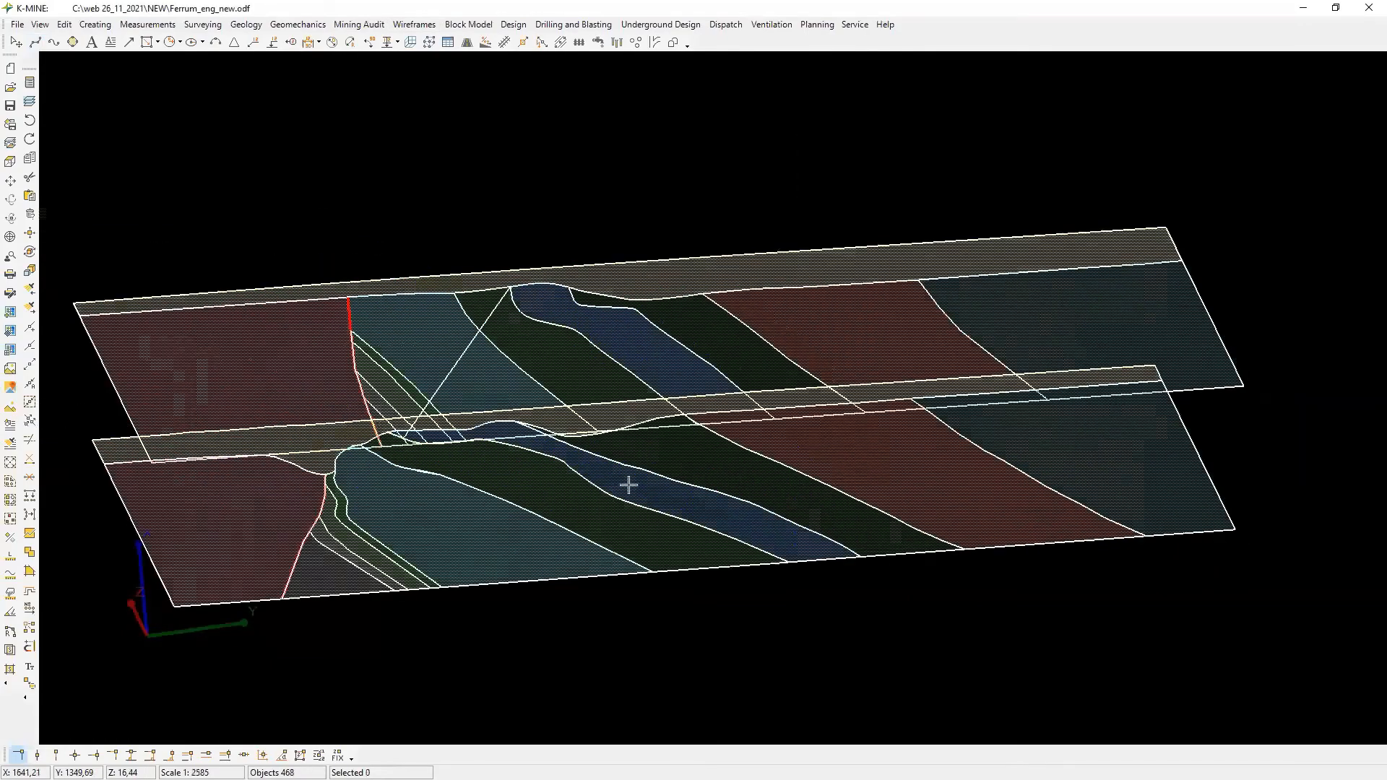
pyautogui.click(629, 486)
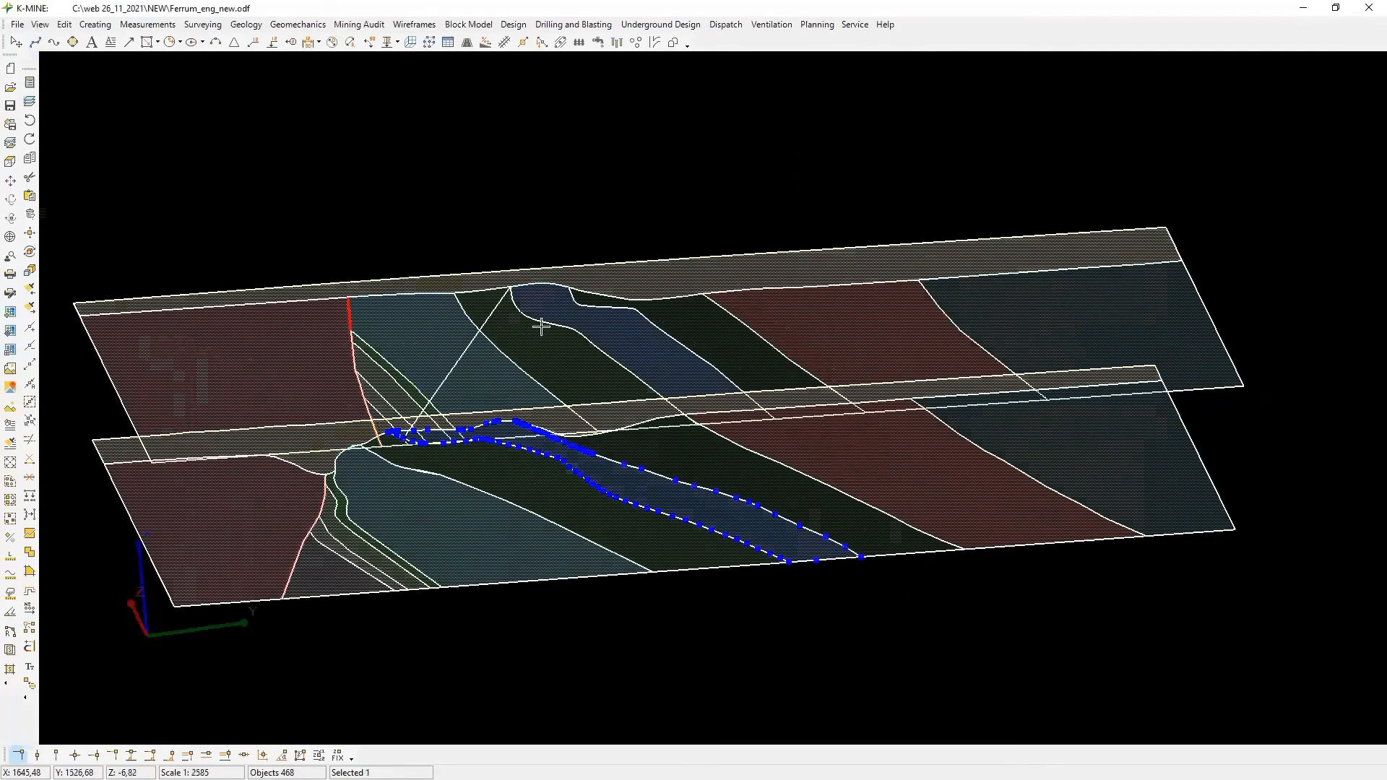
pyautogui.scroll(4, 542, 323)
pyautogui.scroll(-5, 797, 299)
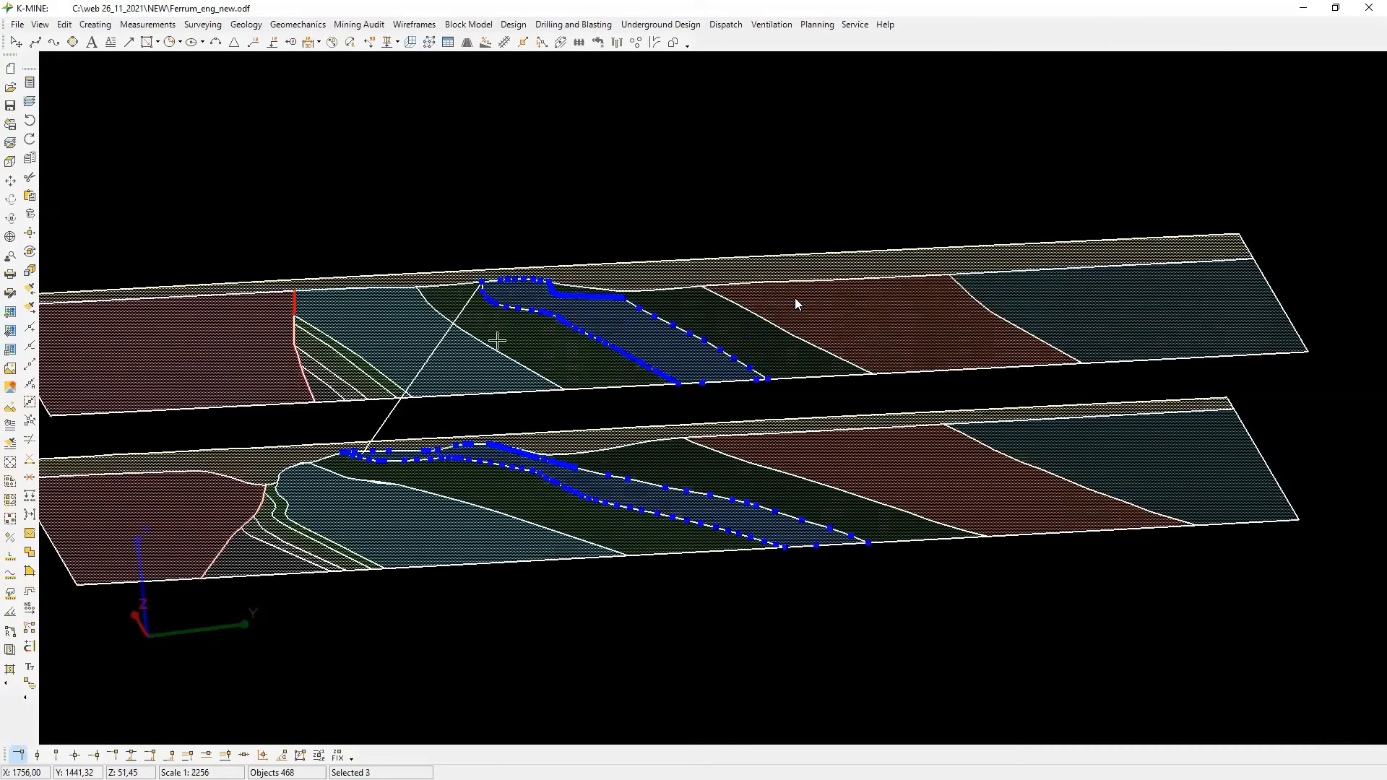
pyautogui.moveTo(798, 304); pyautogui.dragTo(793, 354, button='middle')
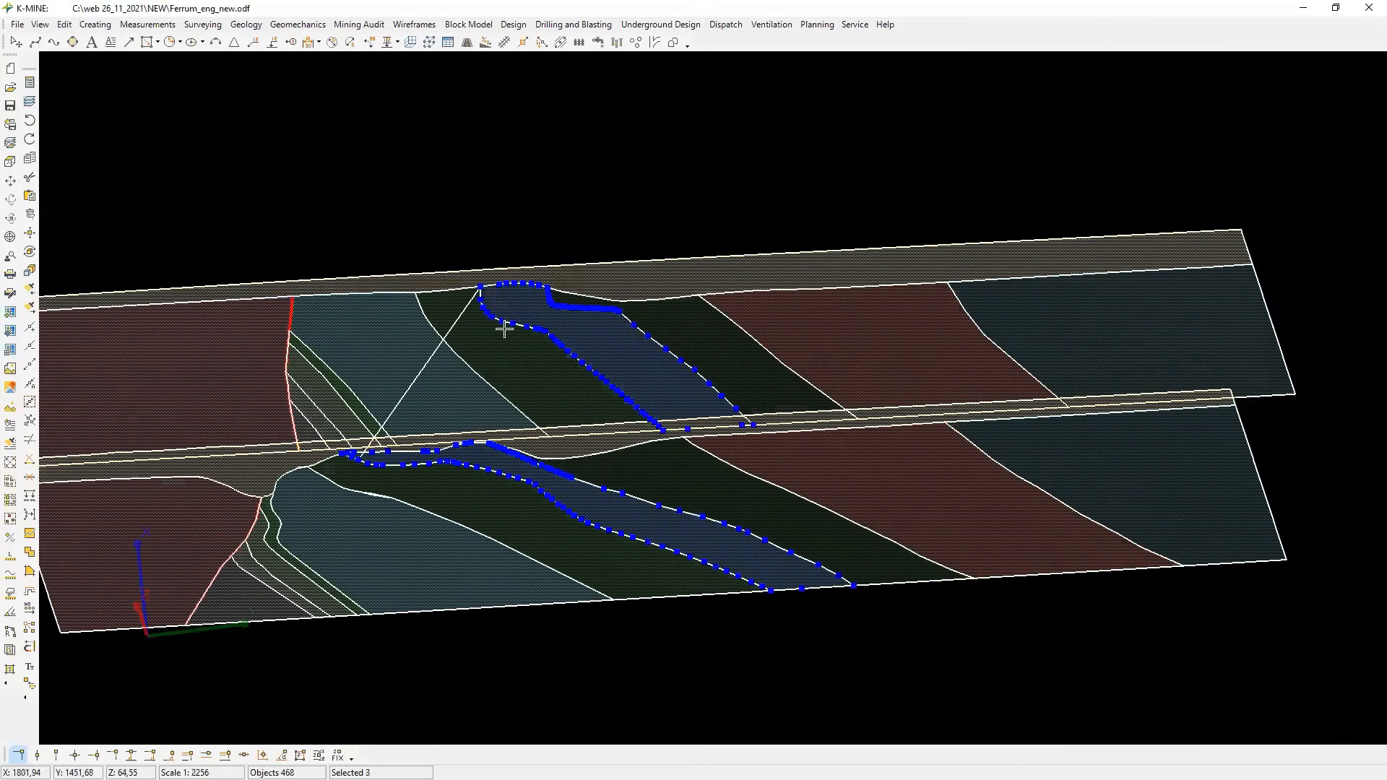
pyautogui.click(414, 24)
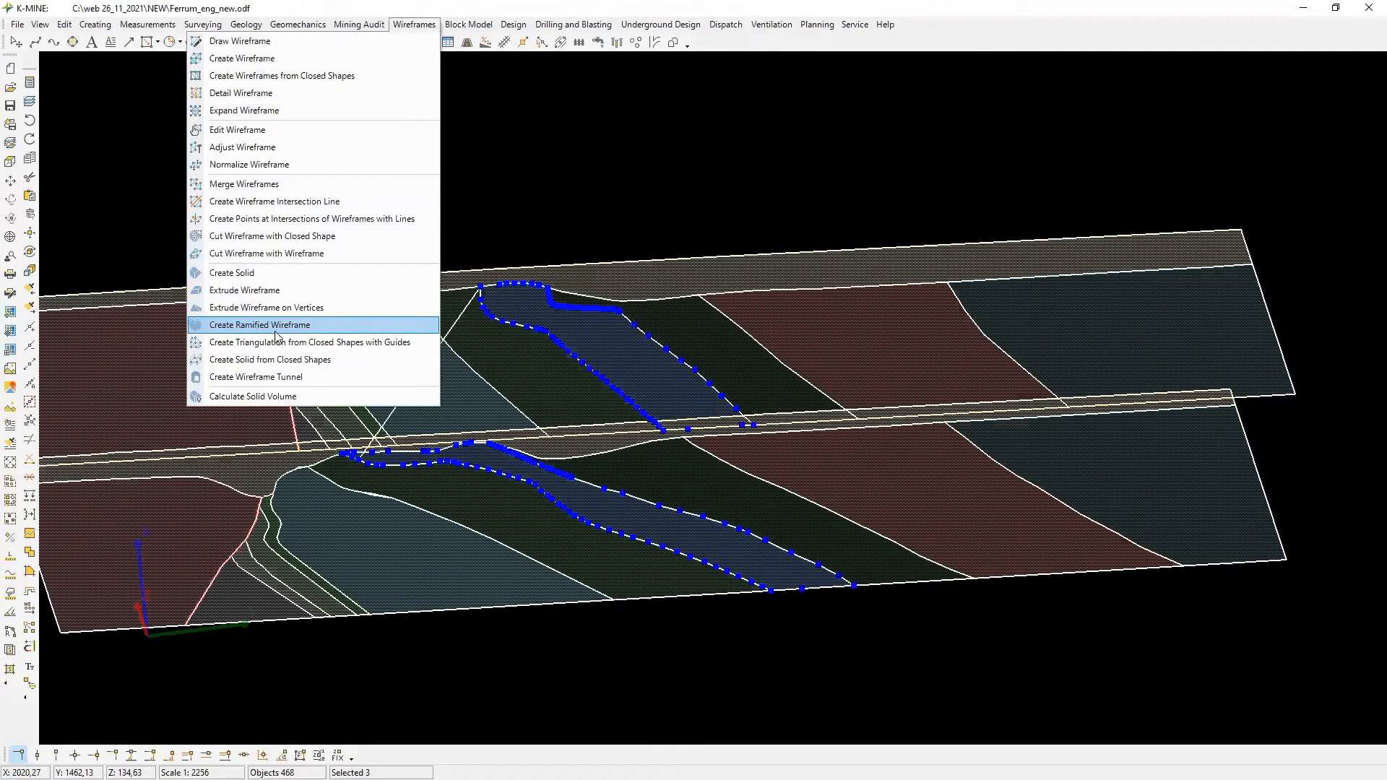
pyautogui.click(278, 342)
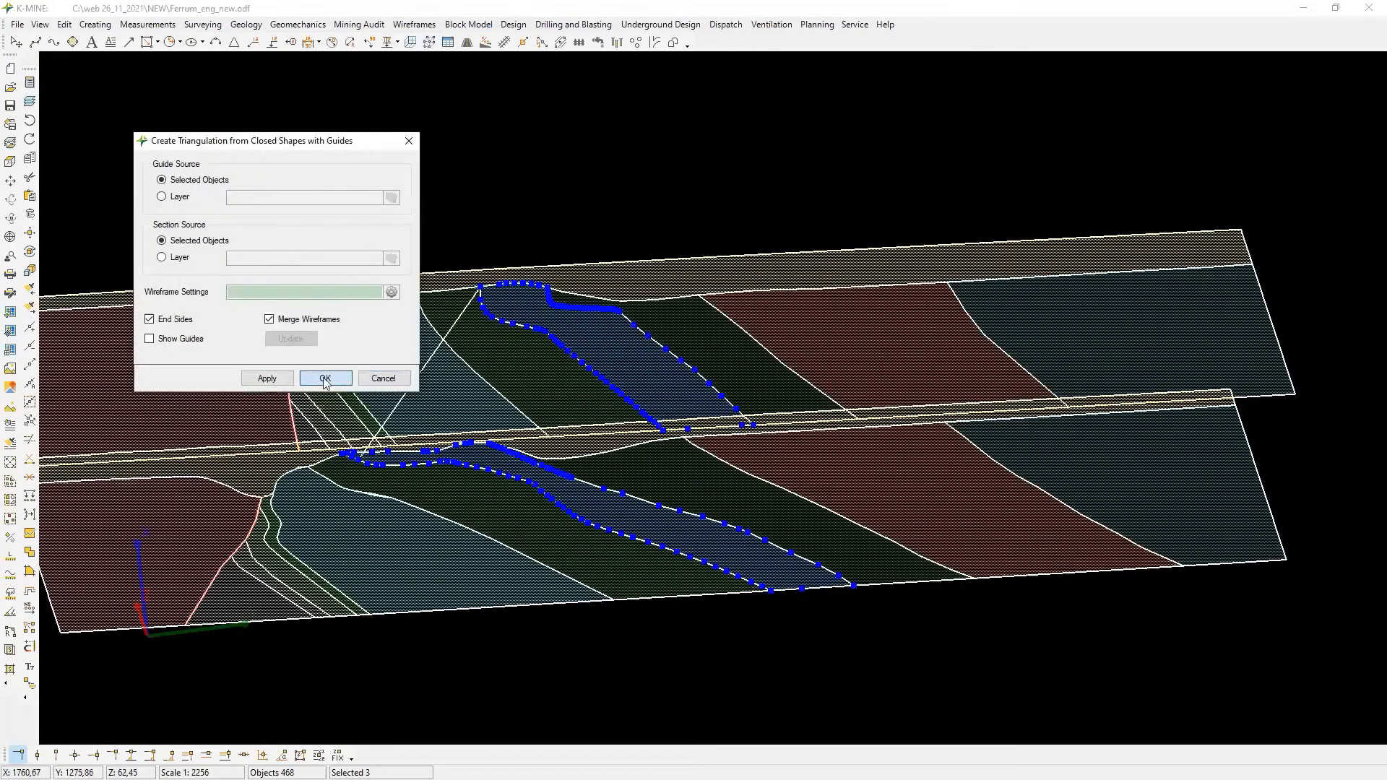
pyautogui.click(325, 378)
# Set the new ore body wireframe's object color to Blue and its fill to Simple.
pyautogui.moveTo(534, 549); pyautogui.dragTo(542, 404, button='middle')
pyautogui.click(547, 355)
pyautogui.doubleClick(546, 355)
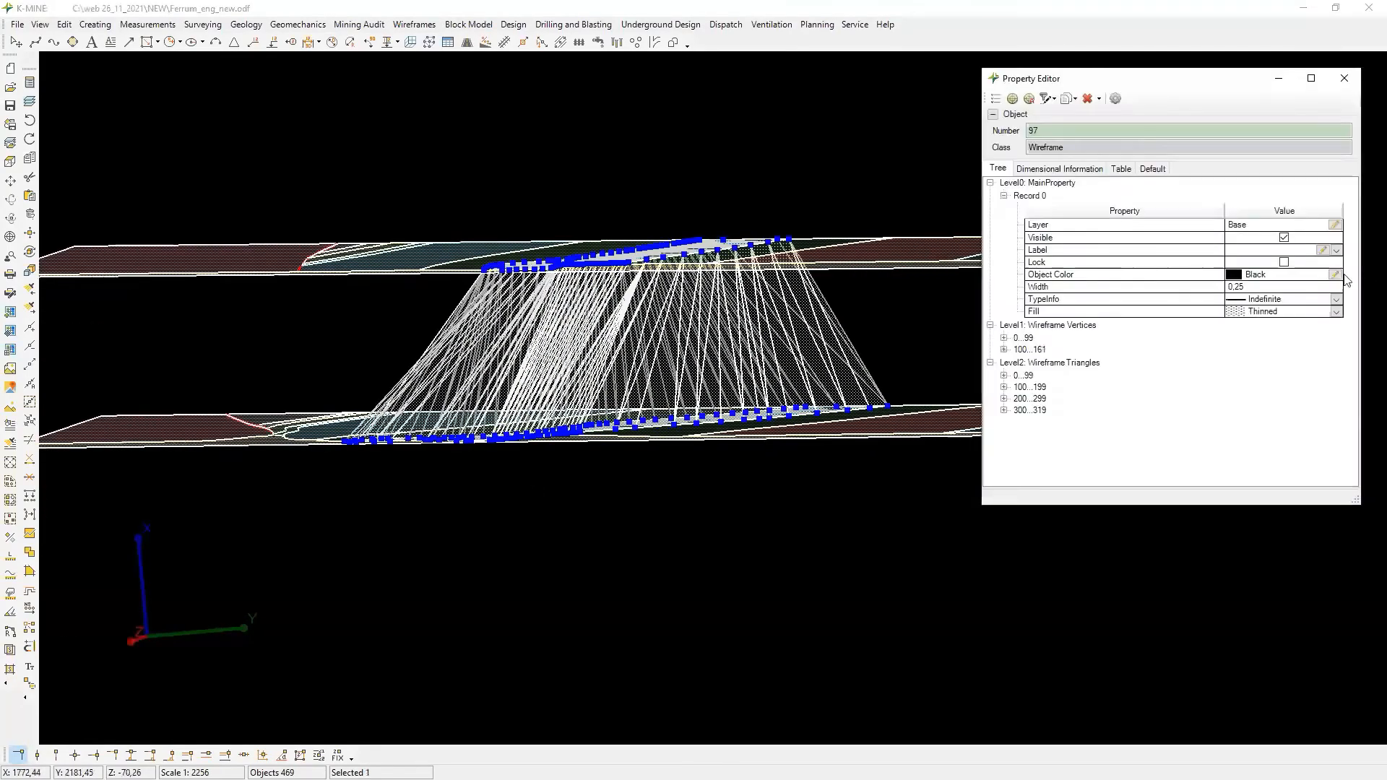
pyautogui.click(1335, 275)
pyautogui.doubleClick(867, 459)
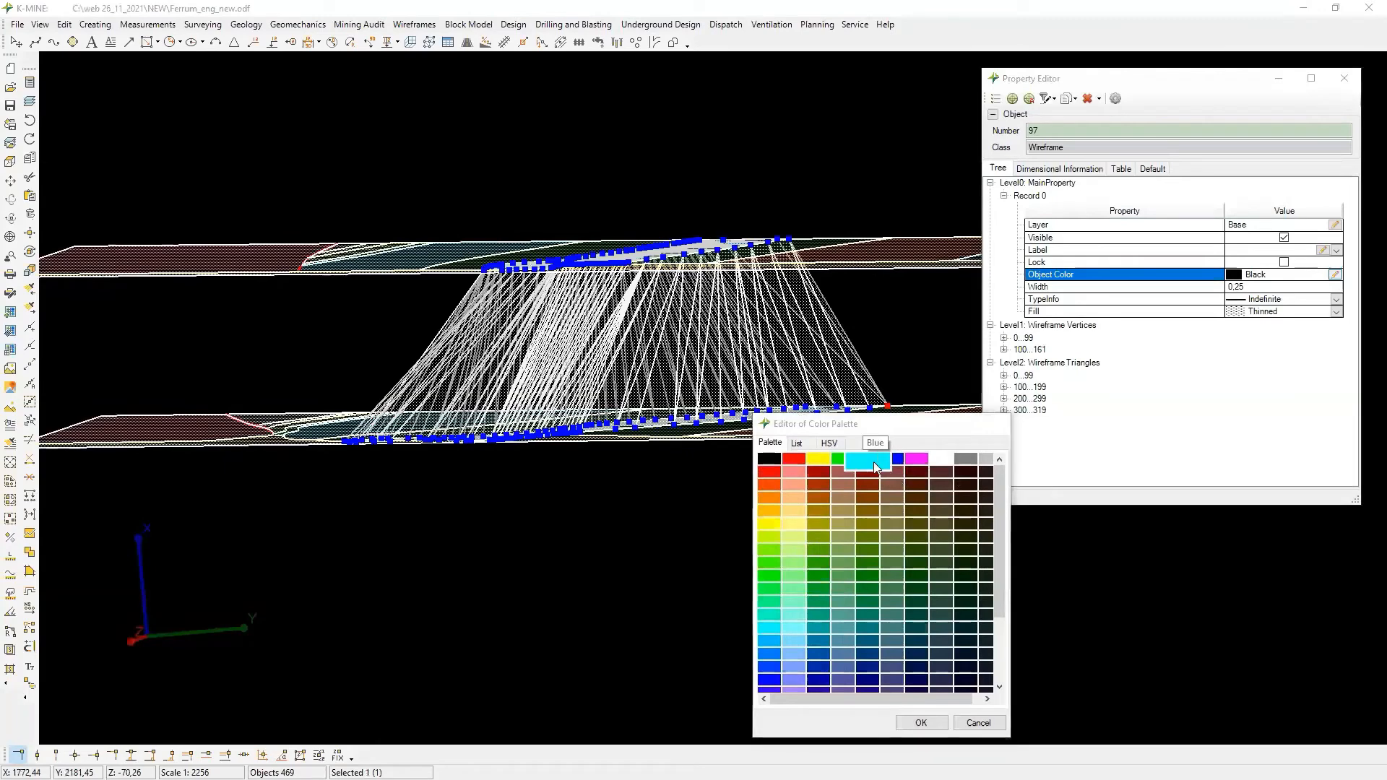
pyautogui.scroll(-3, 775, 491)
pyautogui.click(1335, 312)
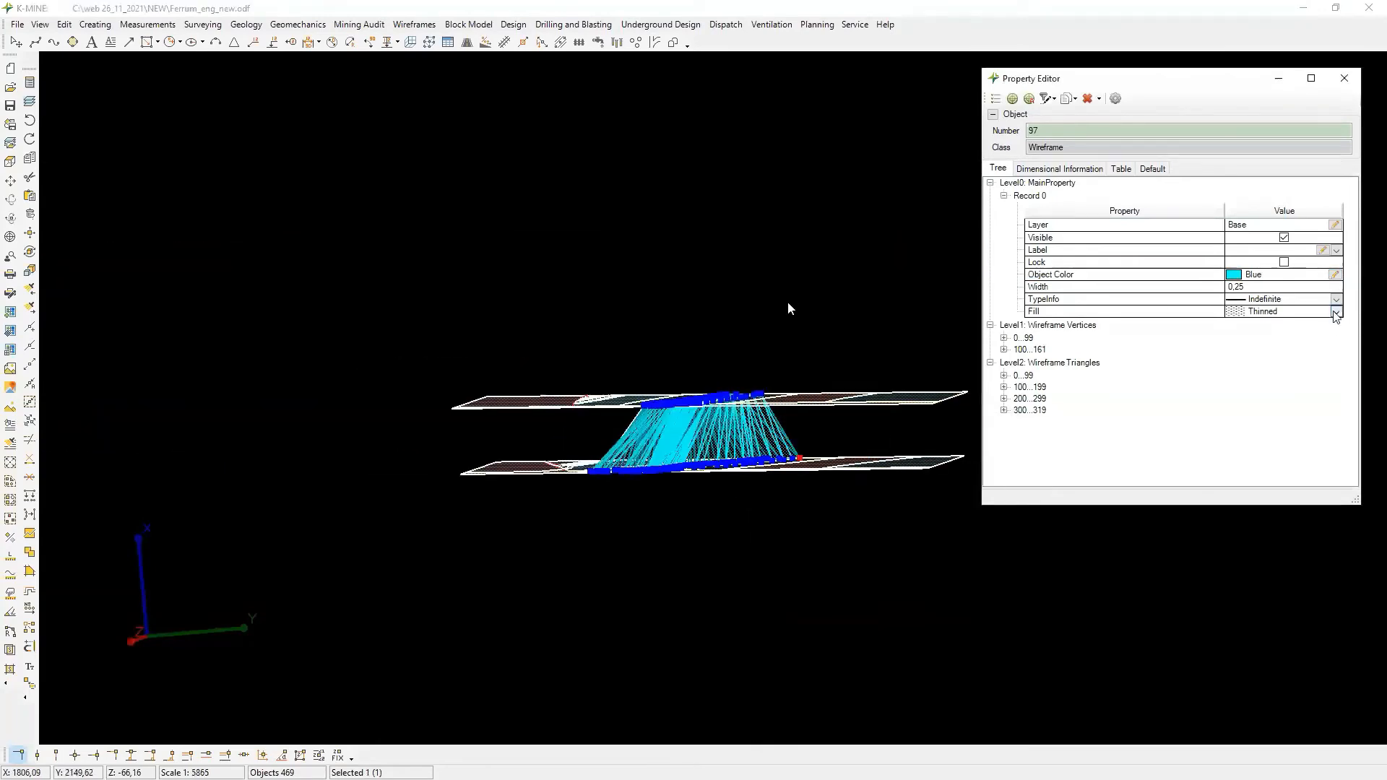
pyautogui.click(1227, 333)
pyautogui.moveTo(762, 557); pyautogui.dragTo(695, 480, button='middle')
pyautogui.scroll(3, 695, 480)
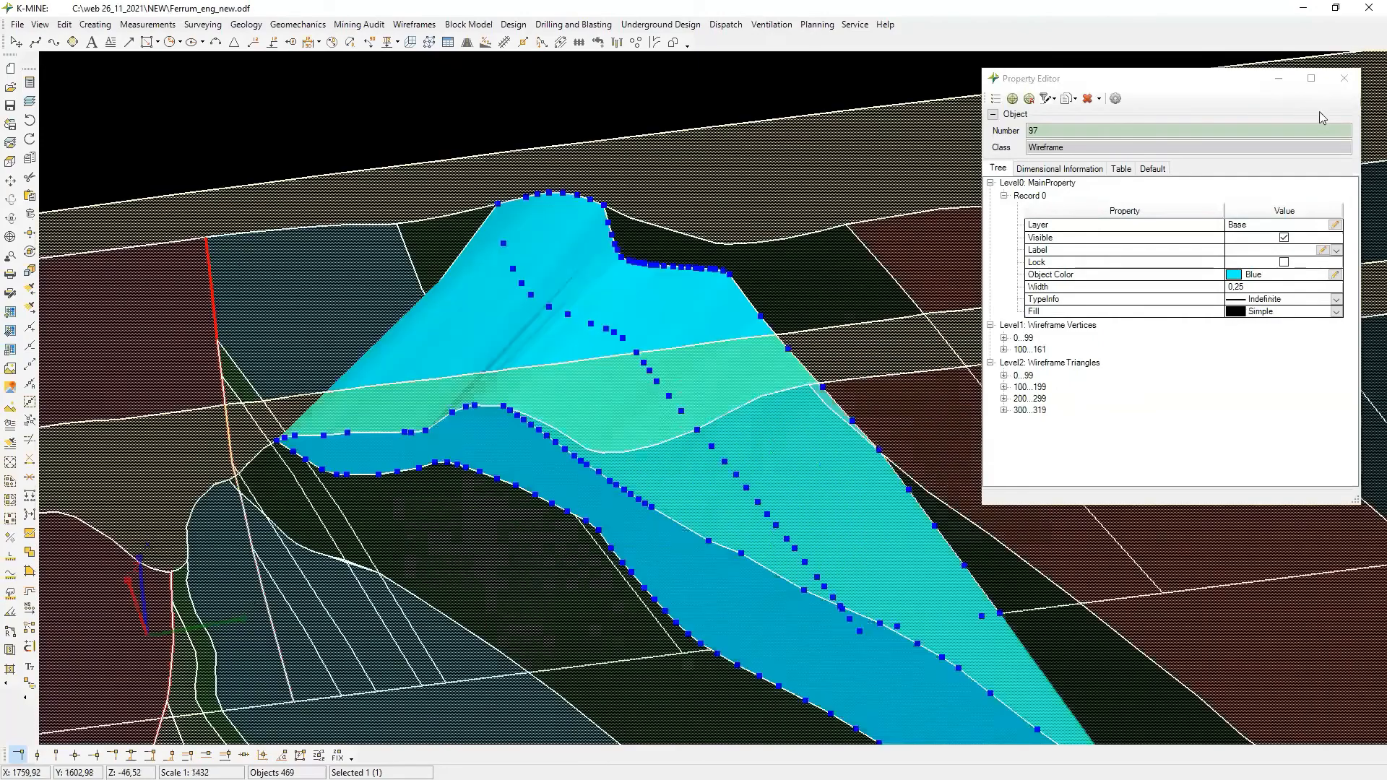
# Start a visibility filter for the selected block model and wireframe, resetting its conditions and adding a geometry condition with the Equal operator.
pyautogui.click(1345, 79)
pyautogui.moveTo(573, 439); pyautogui.dragTo(560, 424, button='middle')
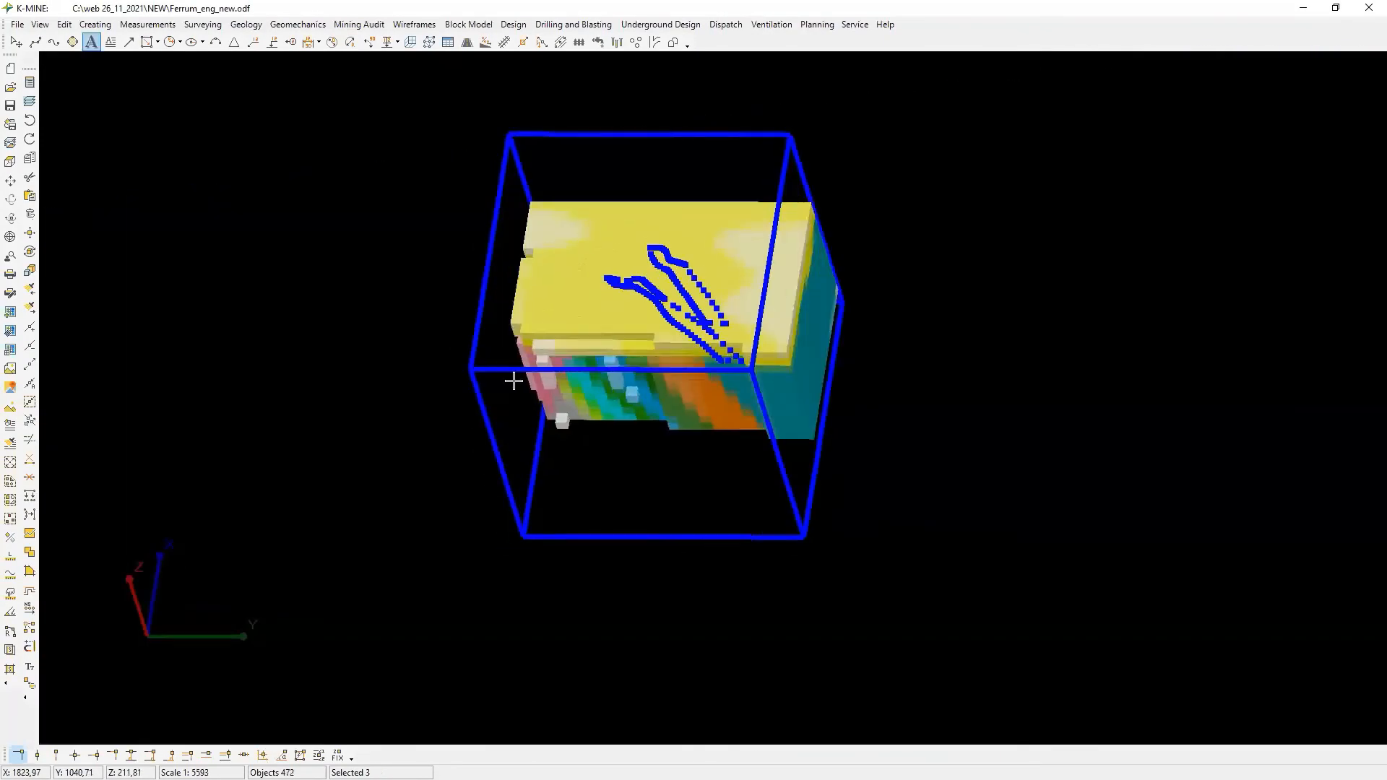
pyautogui.moveTo(514, 381); pyautogui.dragTo(535, 261, button='middle')
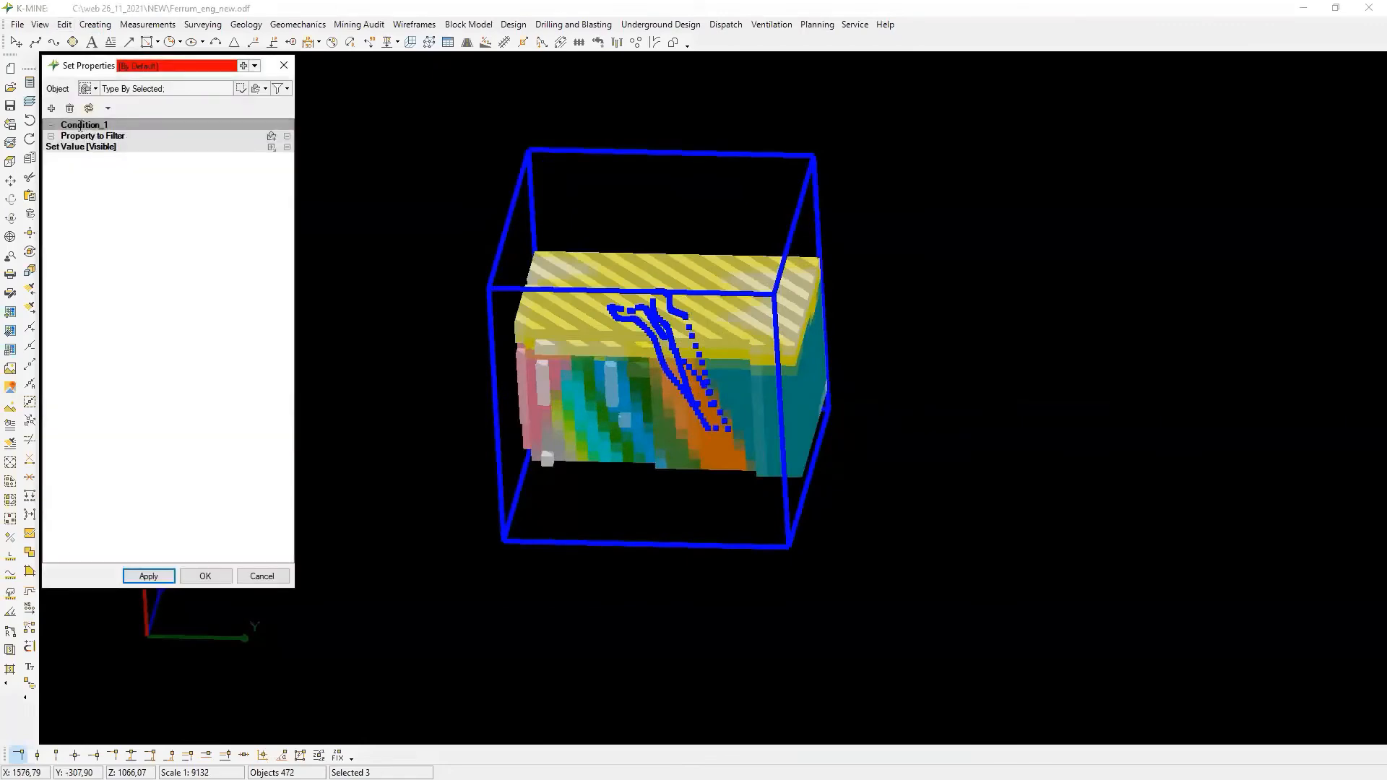
pyautogui.click(71, 109)
pyautogui.click(90, 110)
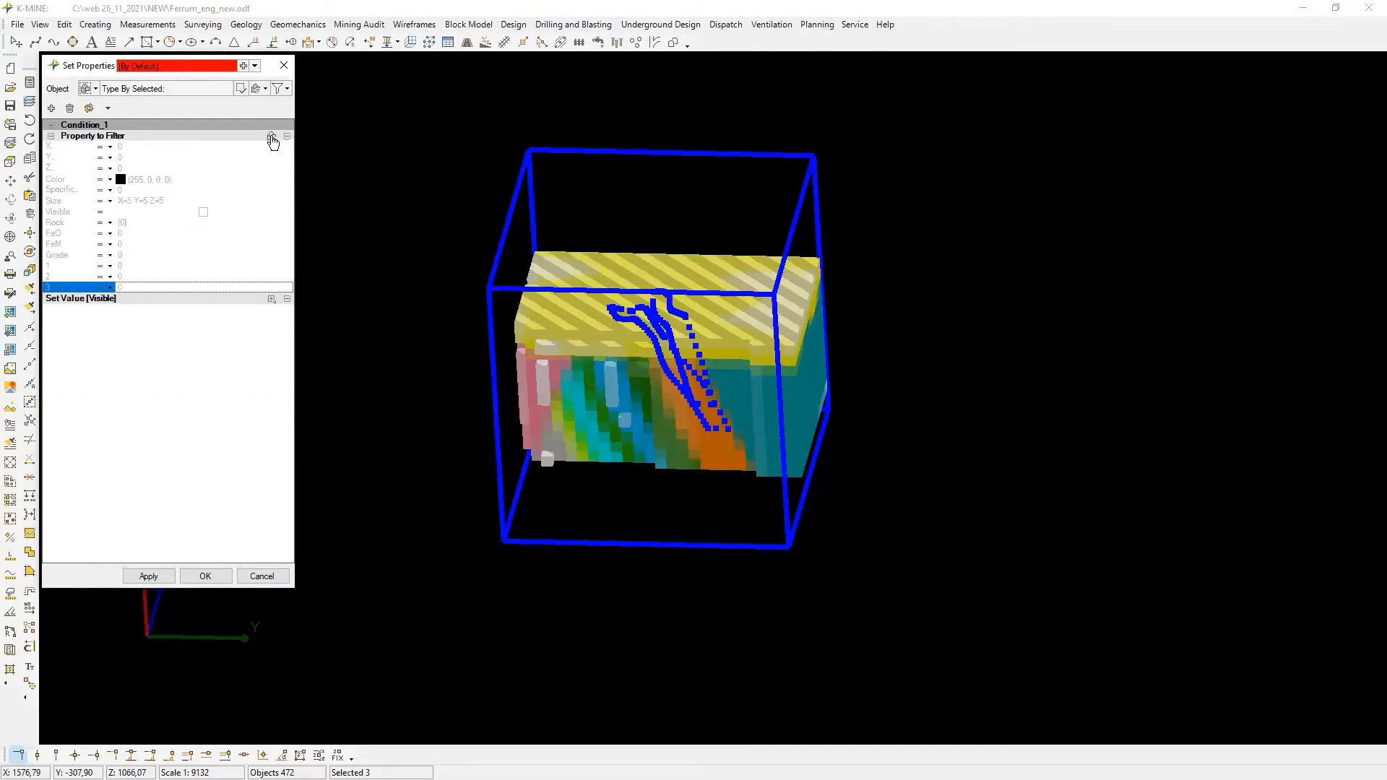
pyautogui.click(272, 138)
pyautogui.click(101, 149)
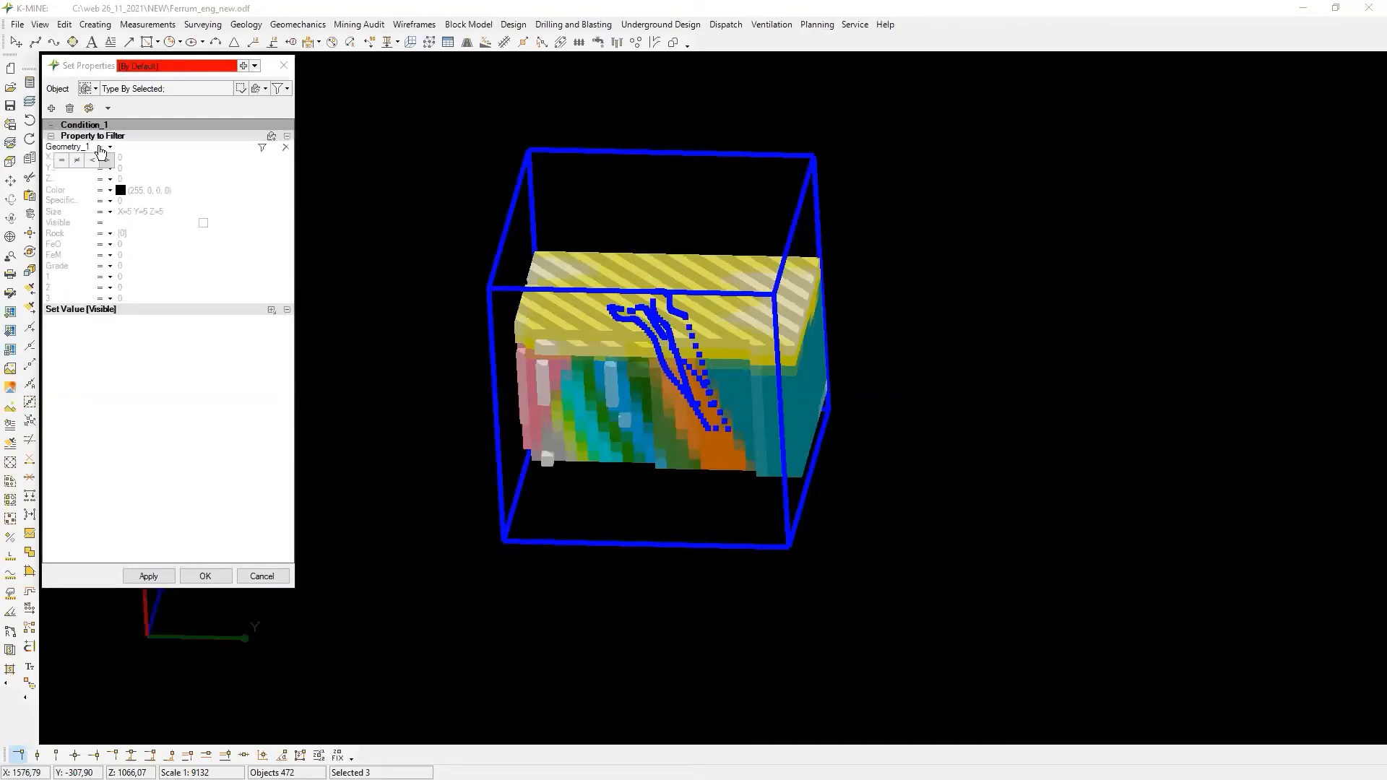
pyautogui.click(63, 160)
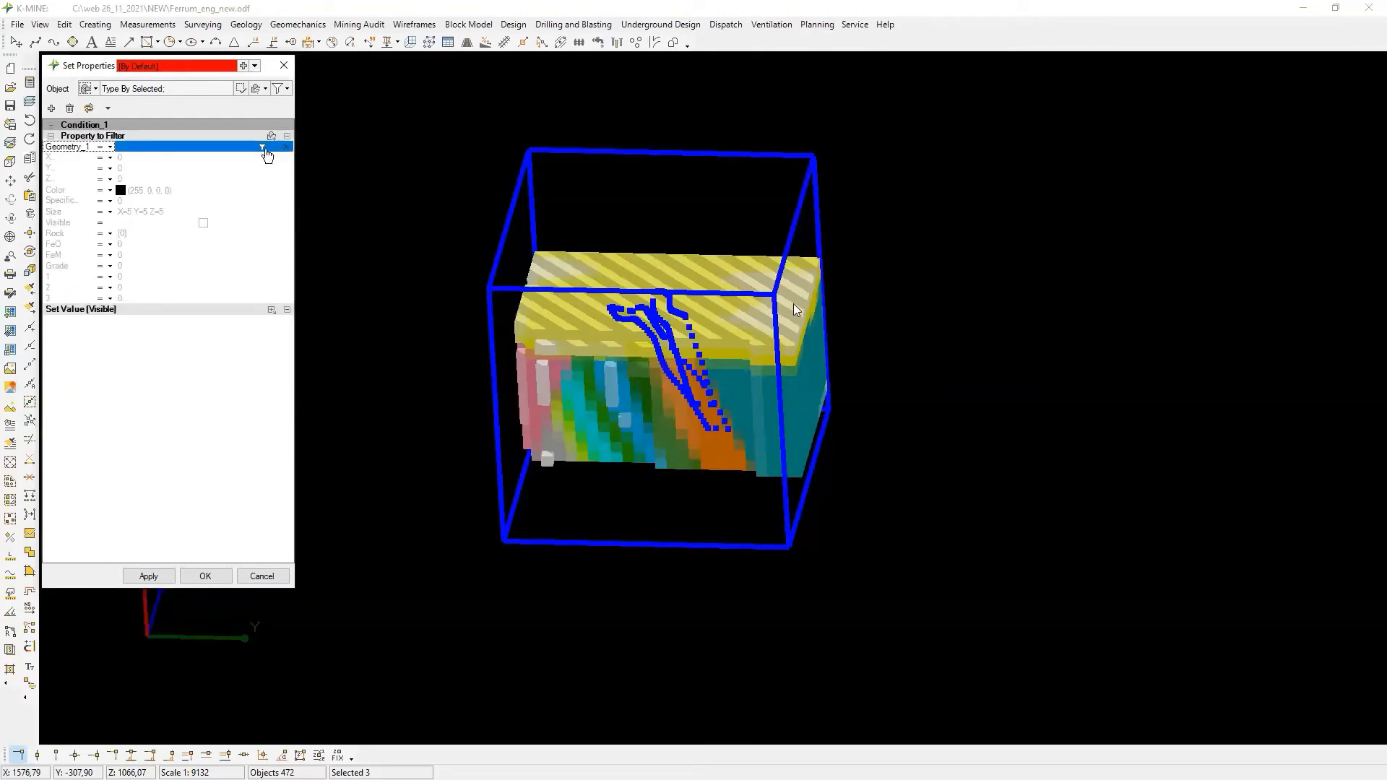
# Restrict the geometry condition to Wireframe objects with Visible enabled and apply it, showing only the blocks within the ore body.
pyautogui.click(262, 147)
pyautogui.click(70, 164)
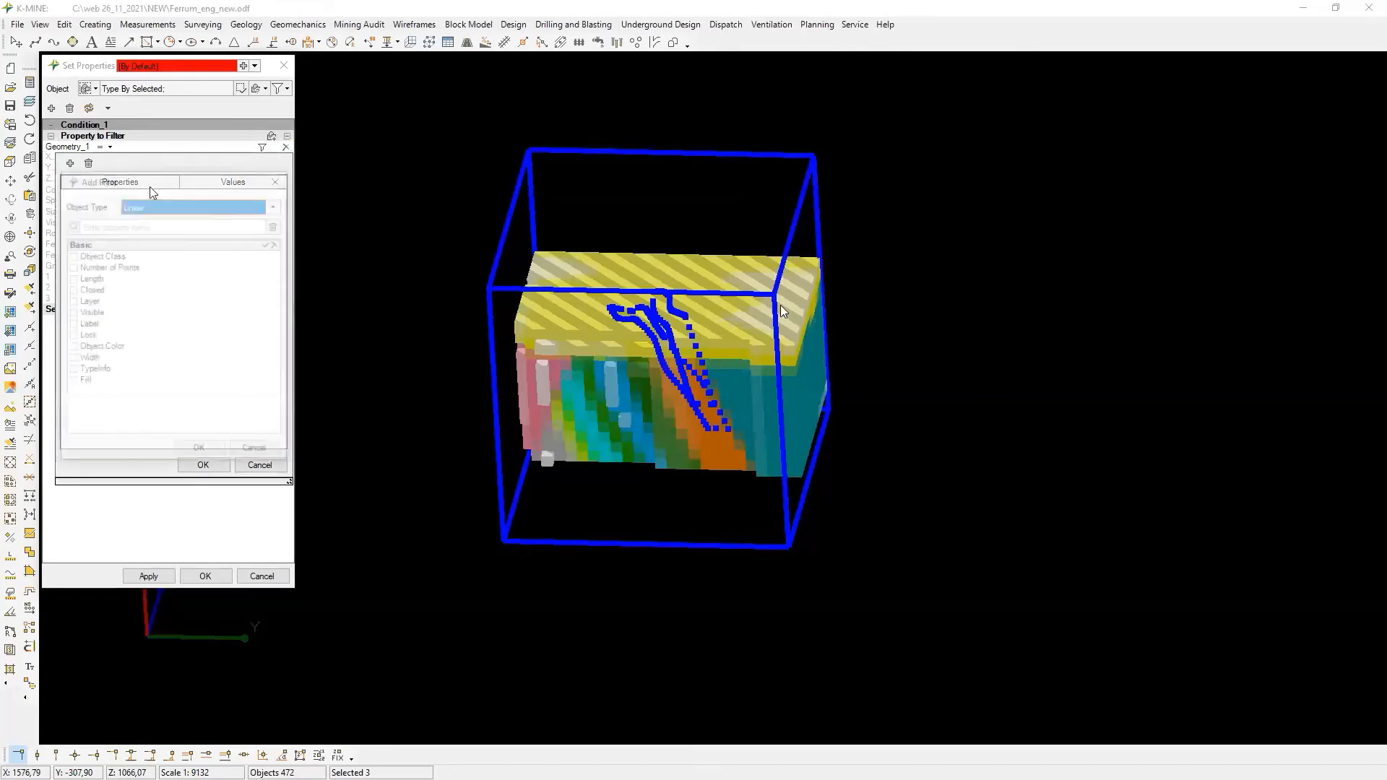
pyautogui.click(208, 210)
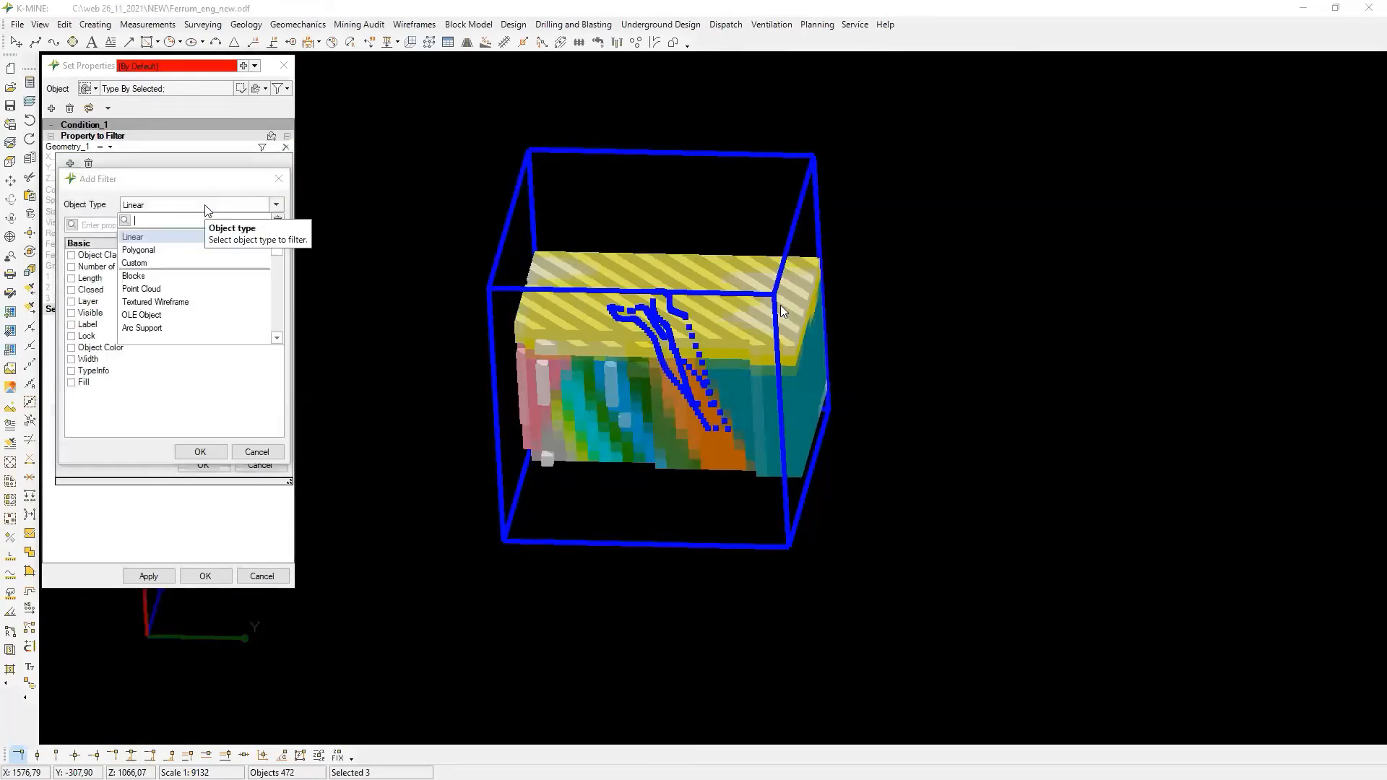
pyautogui.write('w')
pyautogui.click(177, 289)
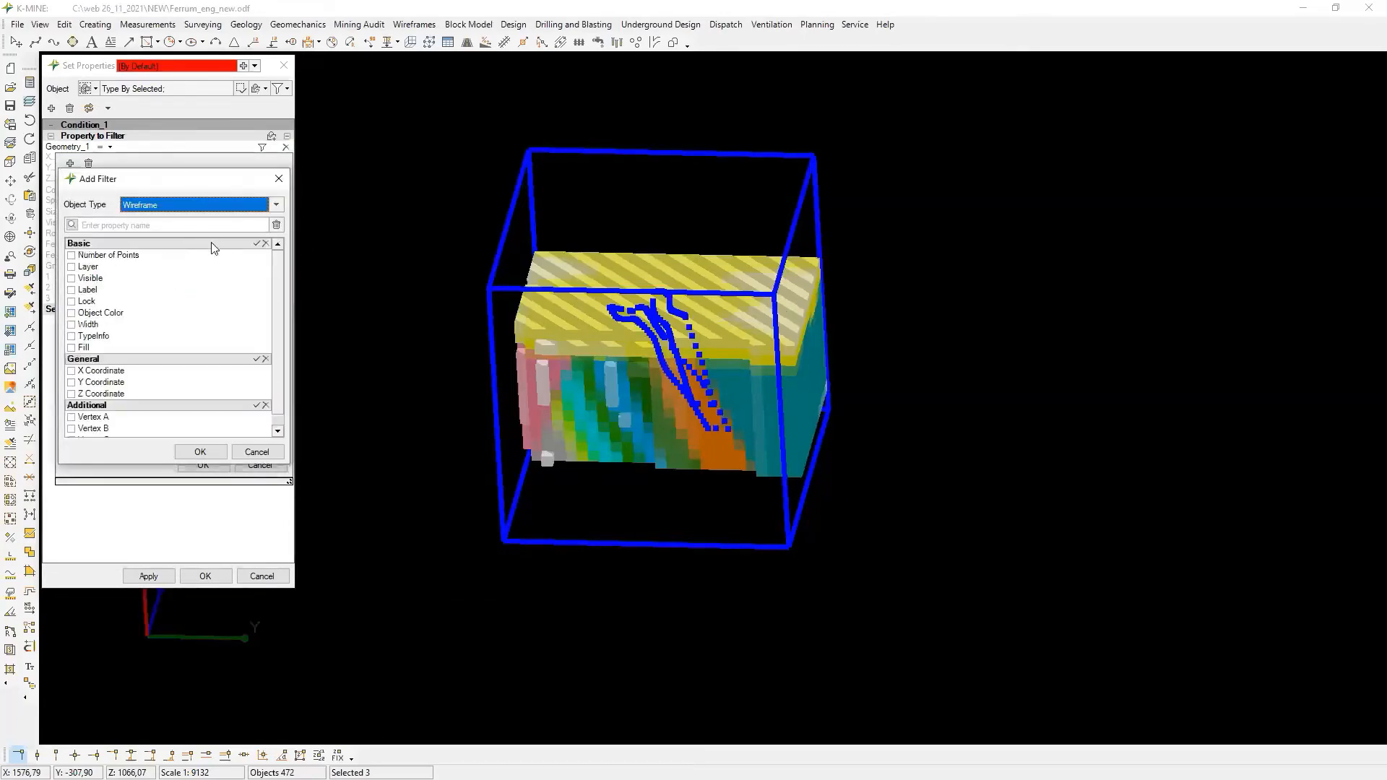
pyautogui.click(72, 272)
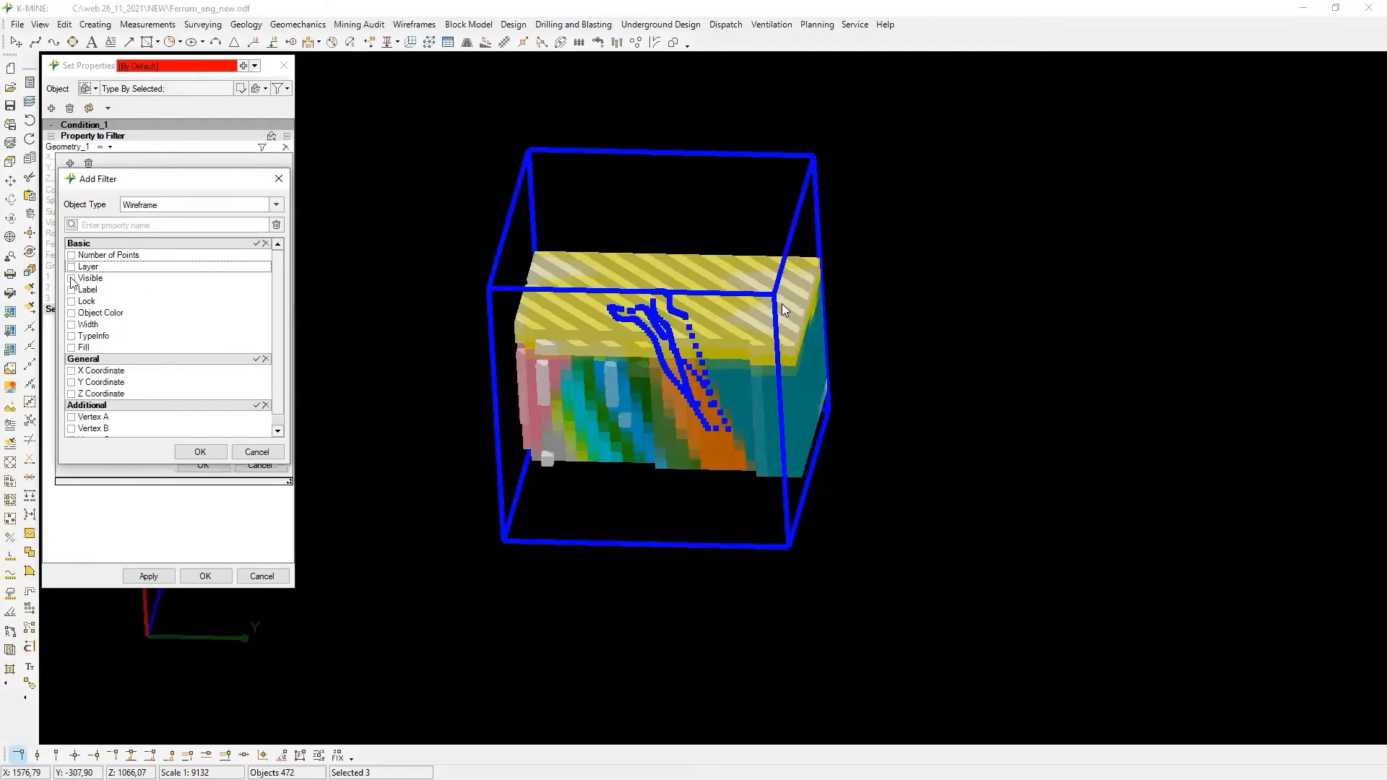
pyautogui.click(200, 451)
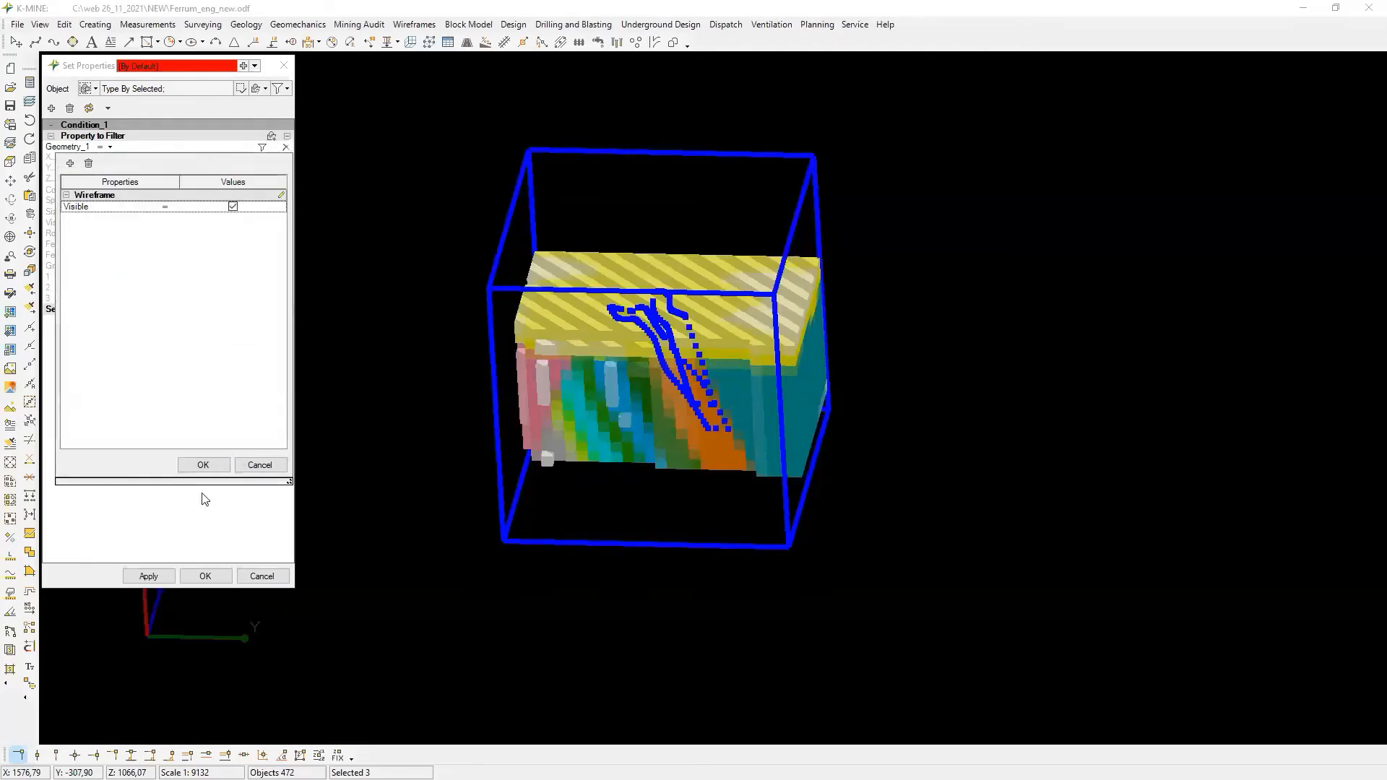
pyautogui.click(203, 464)
pyautogui.click(205, 576)
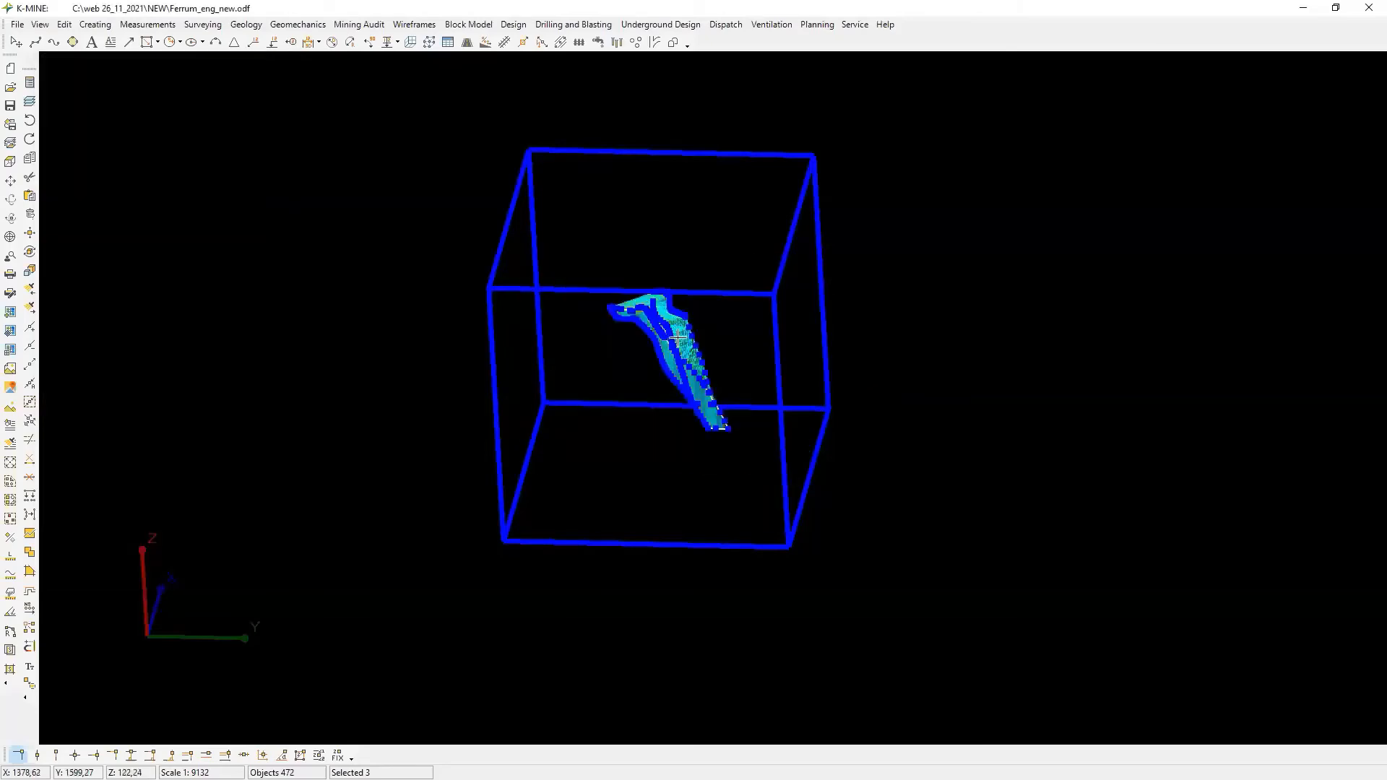
# Select the filtered block model and open Calculate Volume and Weight of Block Model for it, resetting the parameter list.
pyautogui.scroll(5, 677, 337)
pyautogui.press('Escape')
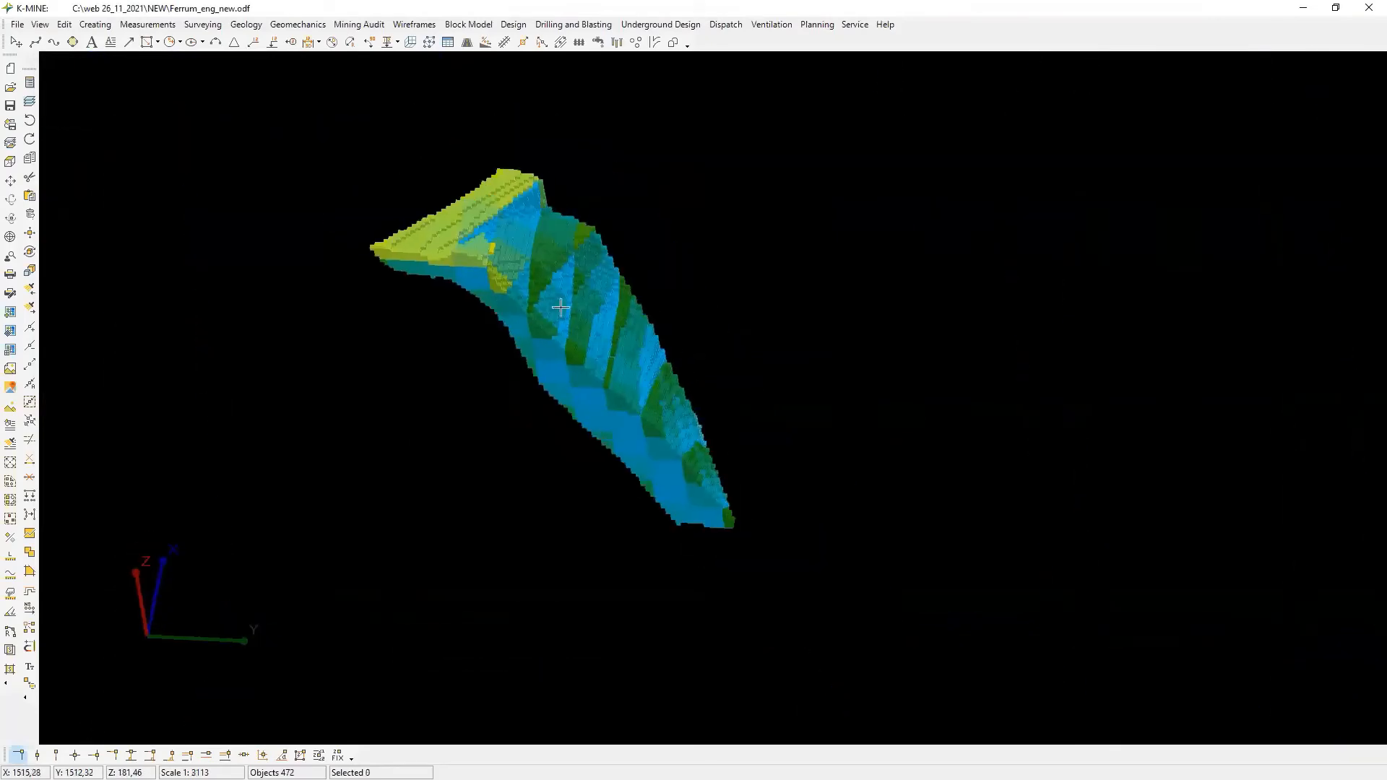
pyautogui.click(561, 307)
pyautogui.scroll(-3, 560, 307)
pyautogui.click(468, 24)
pyautogui.click(376, 279)
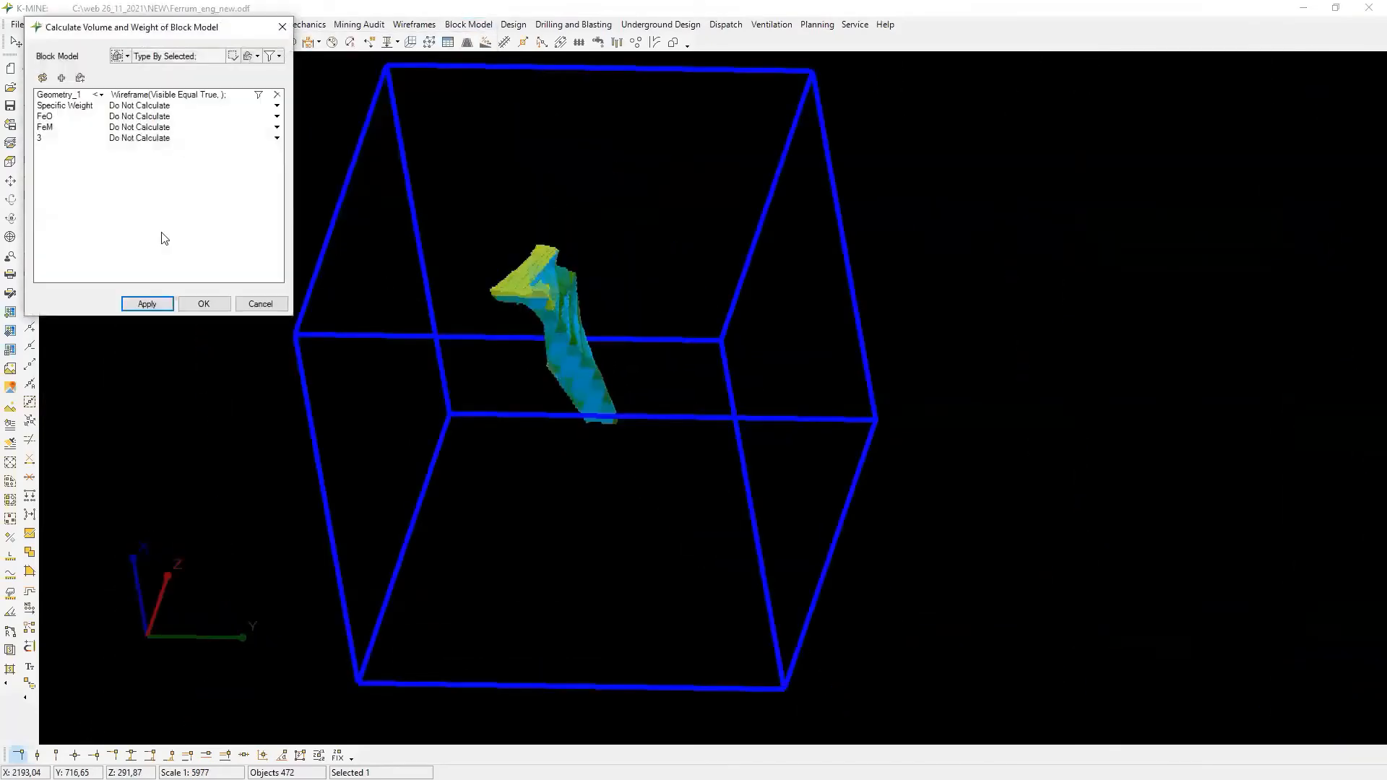
pyautogui.click(42, 77)
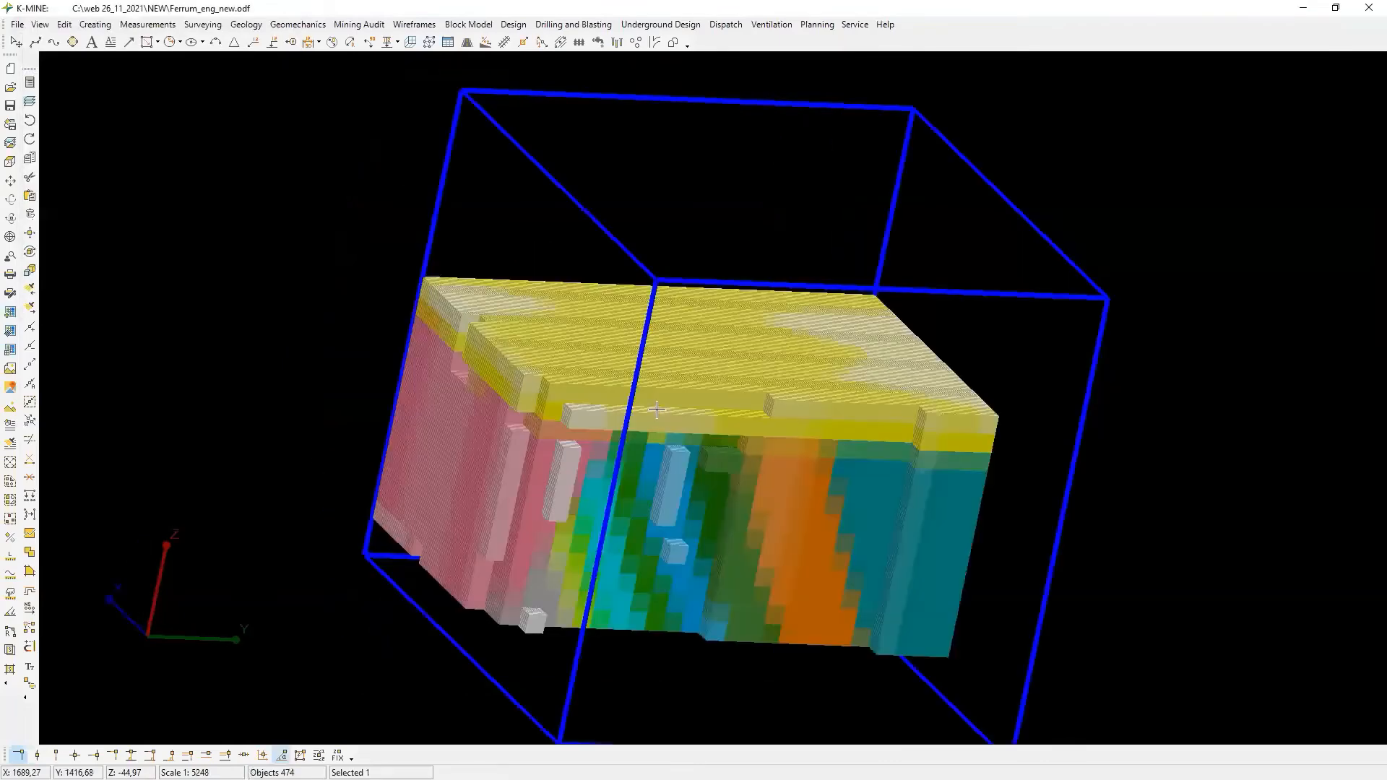
# Set up another block visibility filter, adding a geometry condition with the Equal operator alongside the Rock condition.
pyautogui.click(64, 23)
pyautogui.click(51, 381)
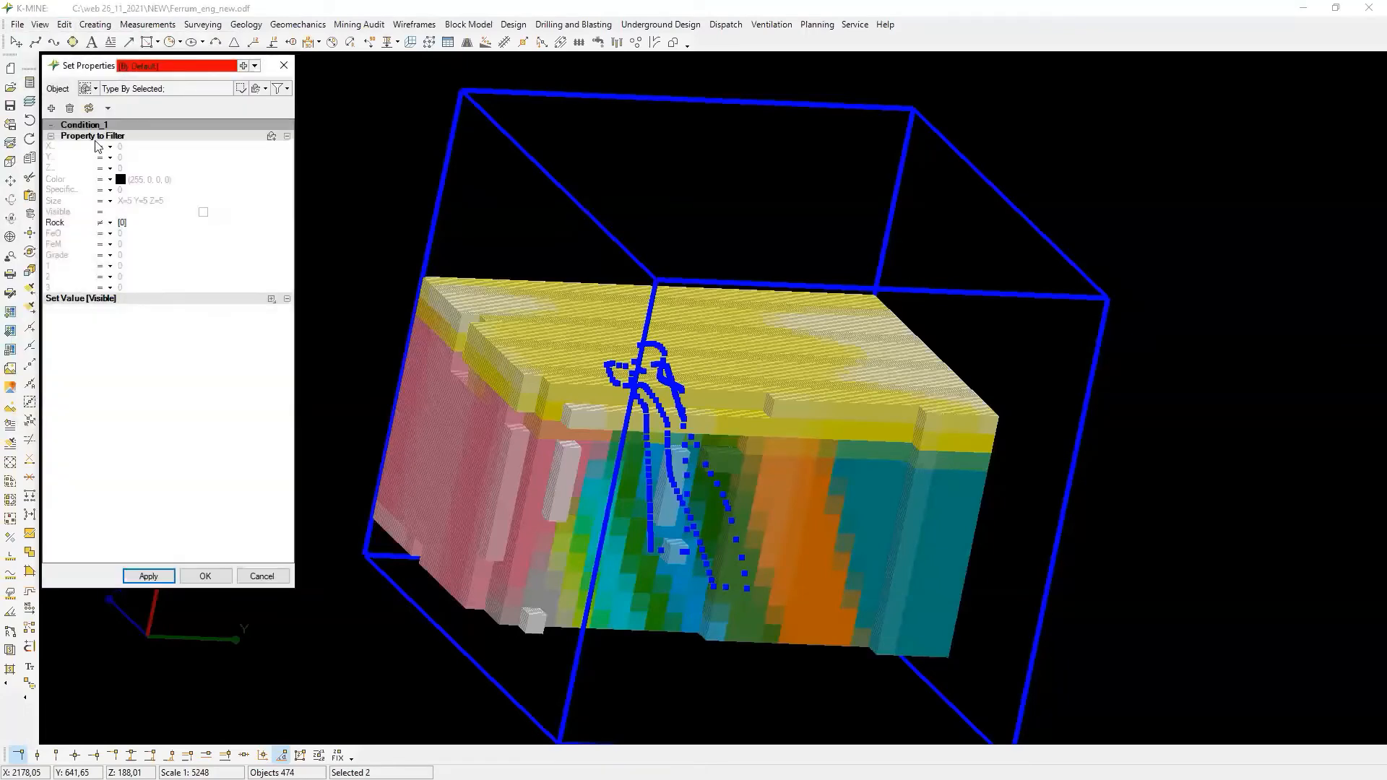
pyautogui.click(272, 136)
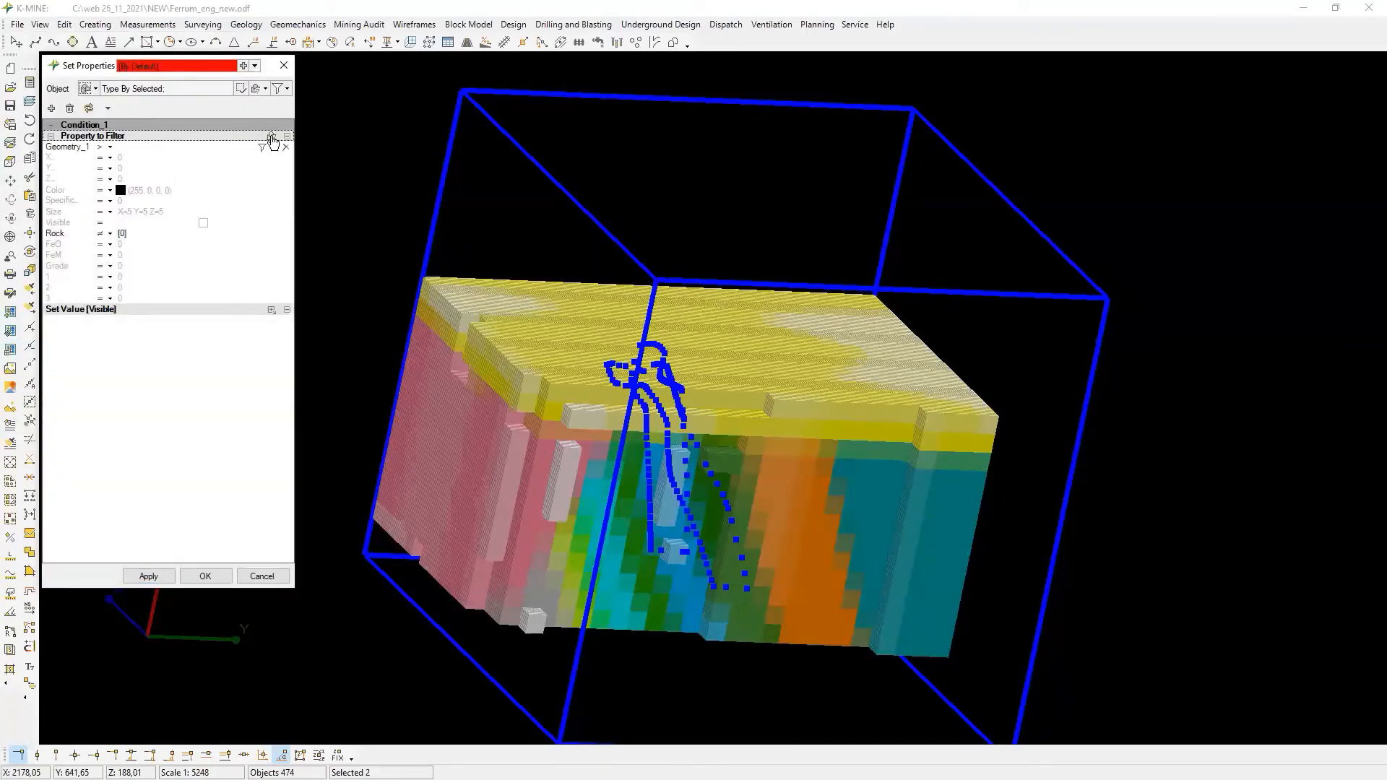
pyautogui.click(103, 148)
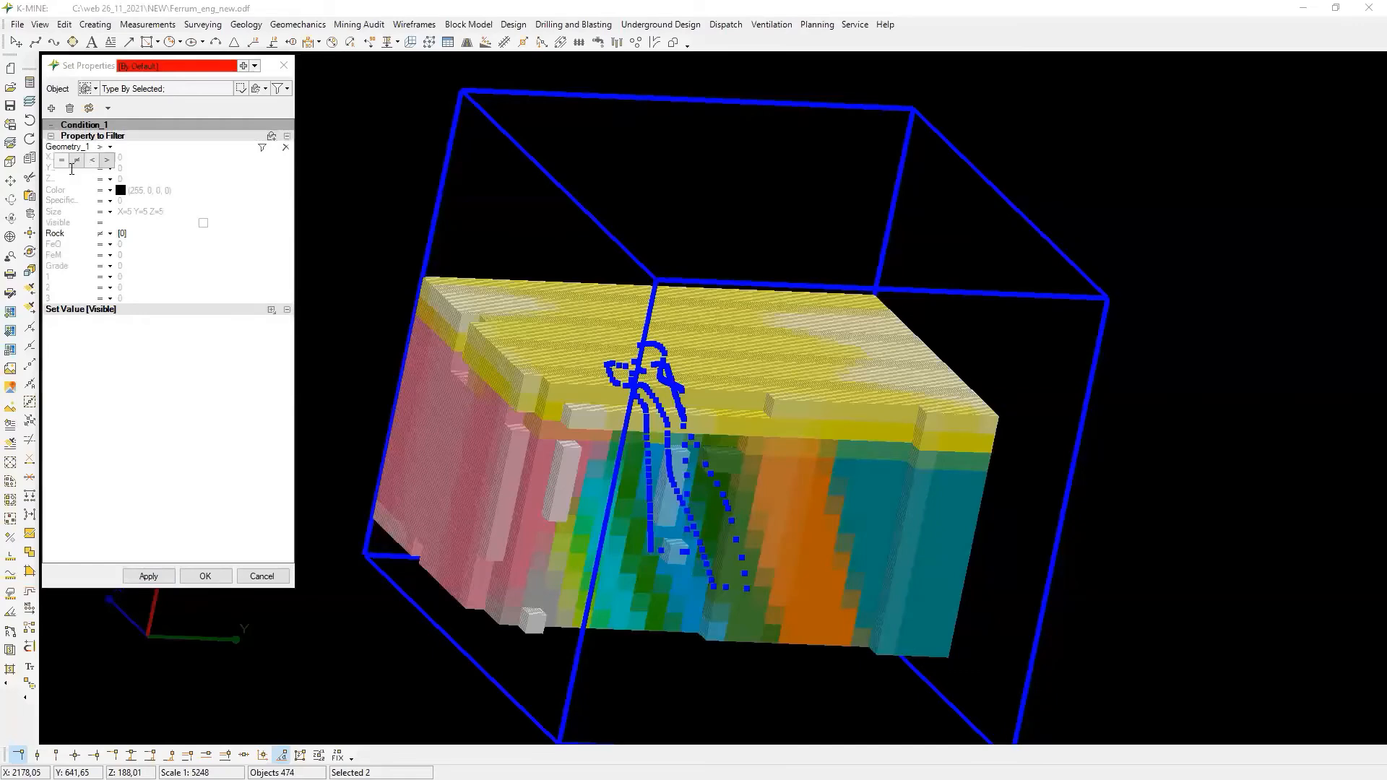
pyautogui.click(261, 148)
# Limit the second filter's geometry to Wireframe objects with Visible enabled, and apply it to the block model.
pyautogui.click(69, 164)
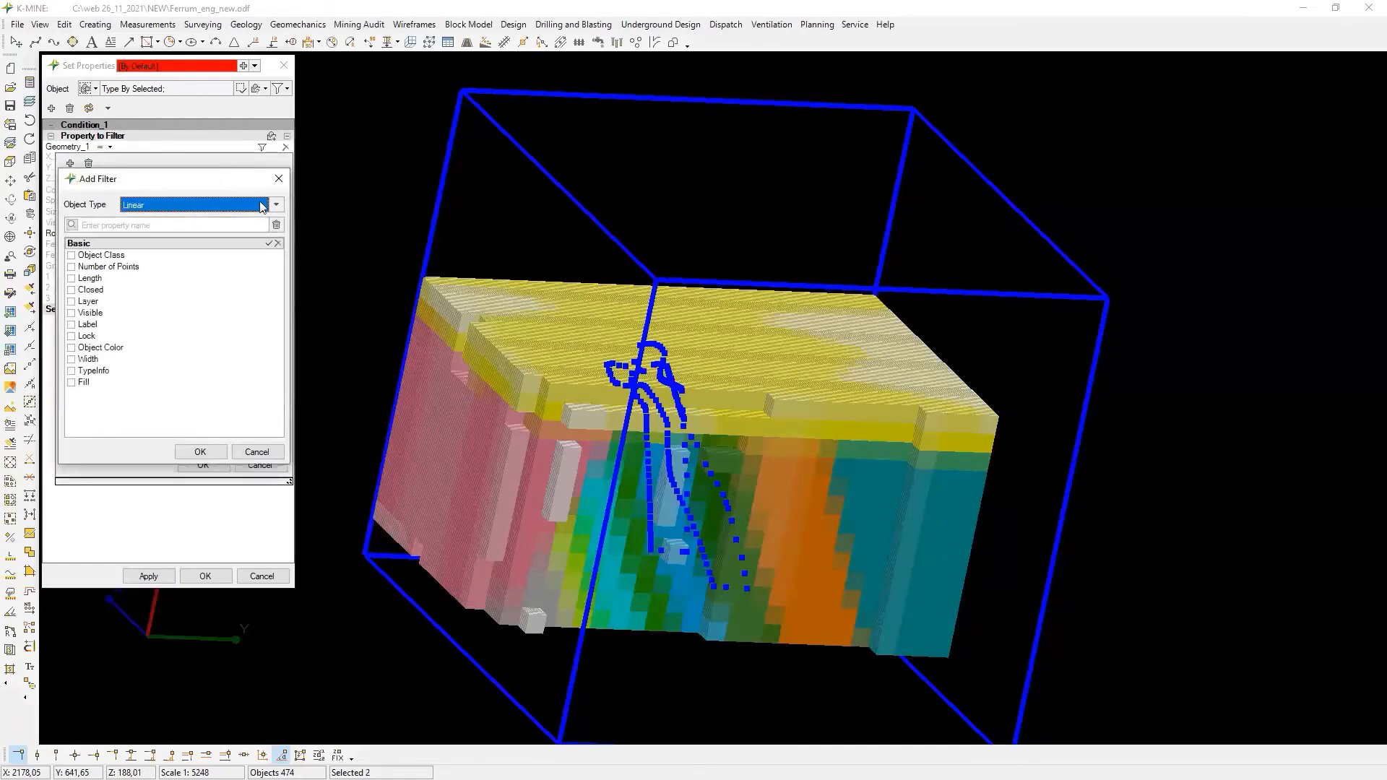
pyautogui.click(261, 206)
pyautogui.scroll(-3, 195, 318)
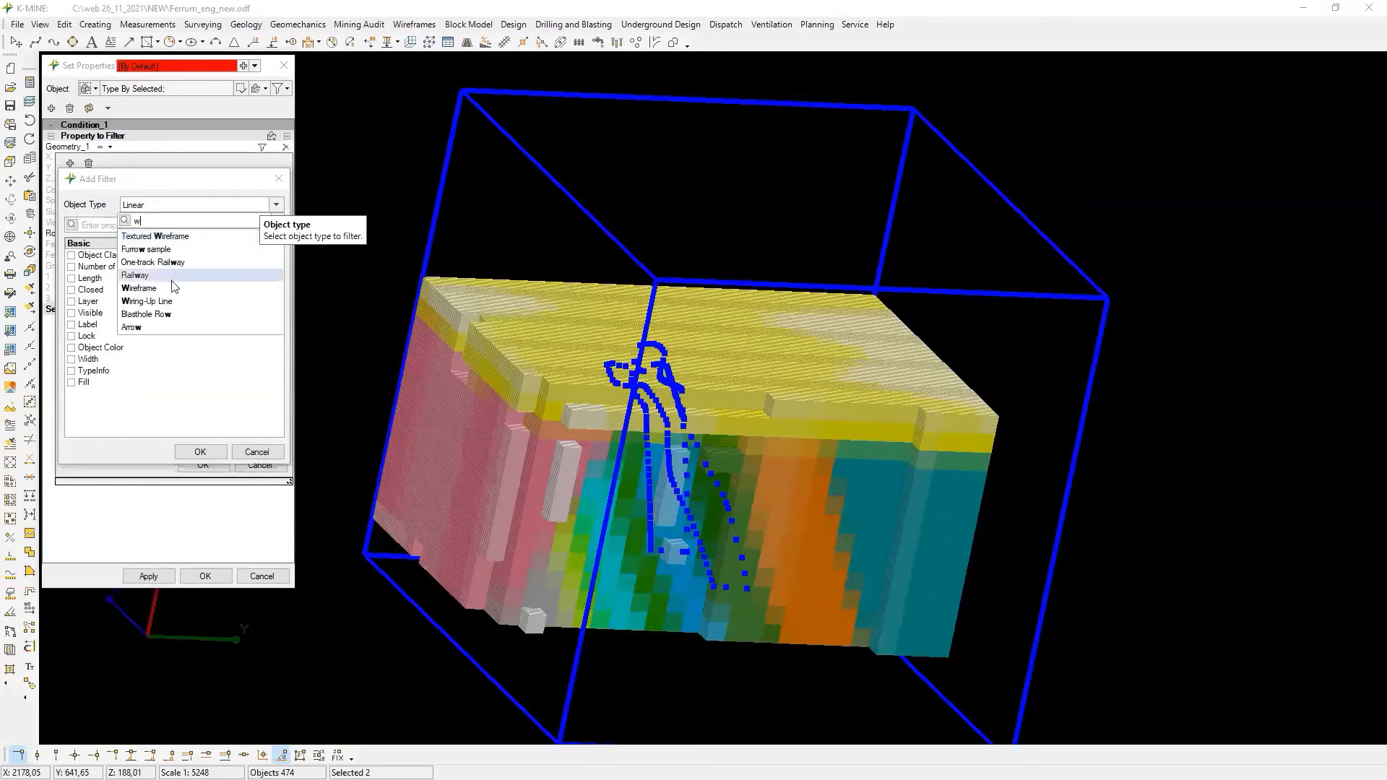
pyautogui.click(159, 282)
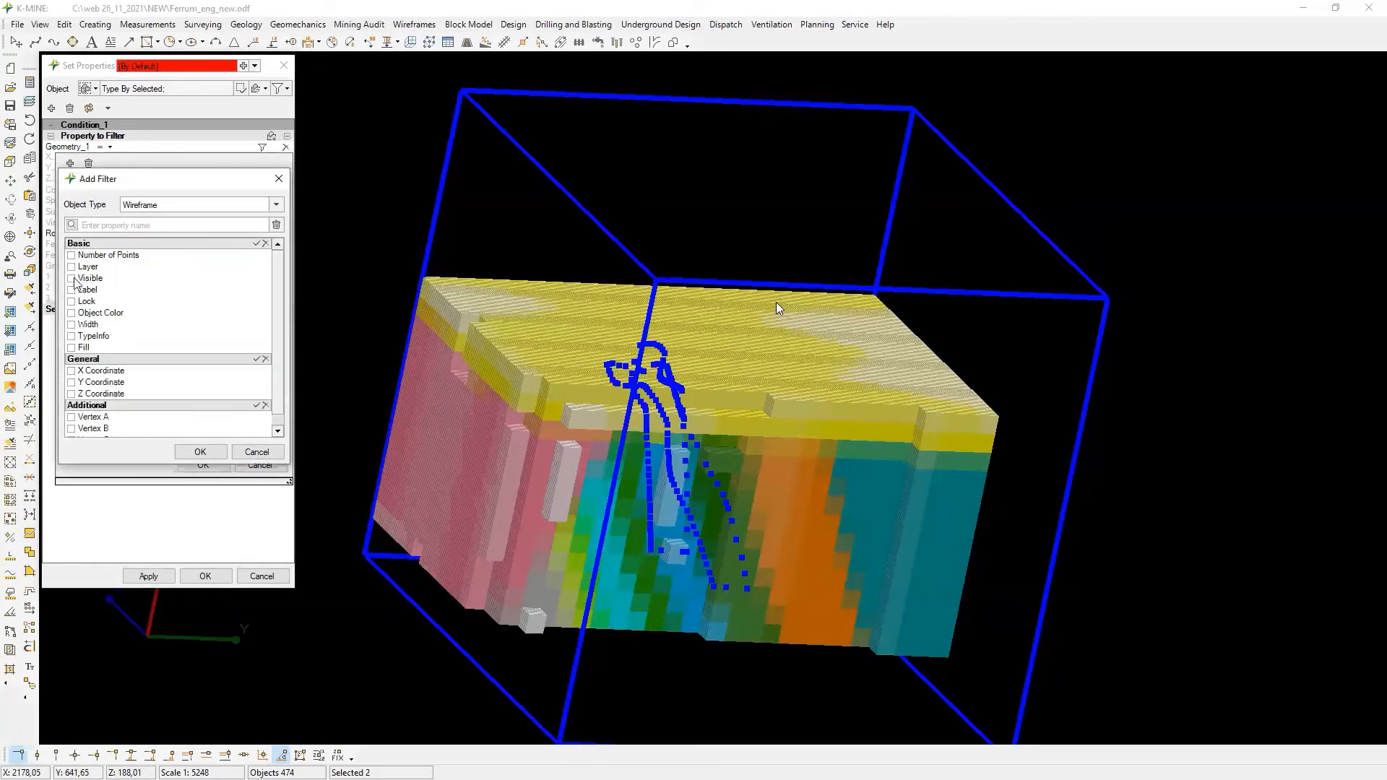
pyautogui.click(200, 452)
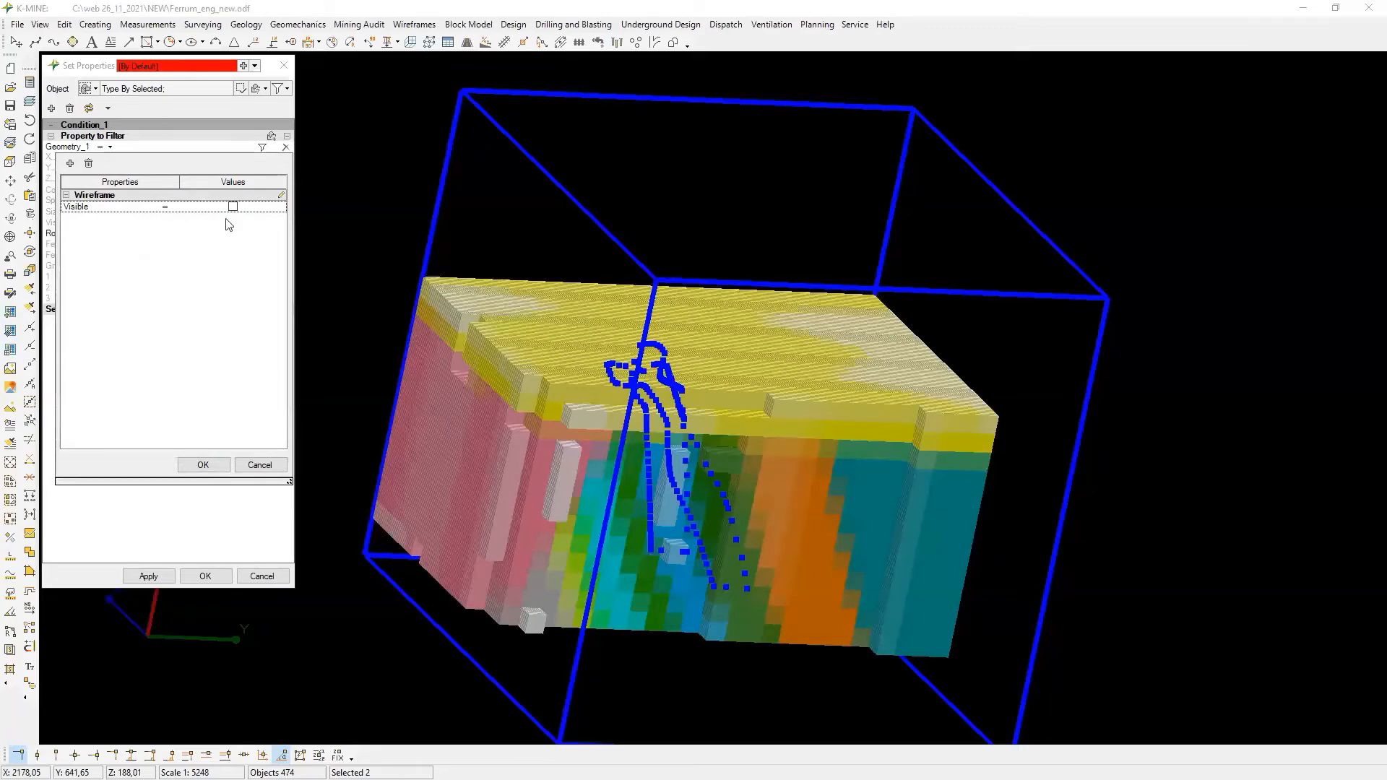
pyautogui.click(214, 470)
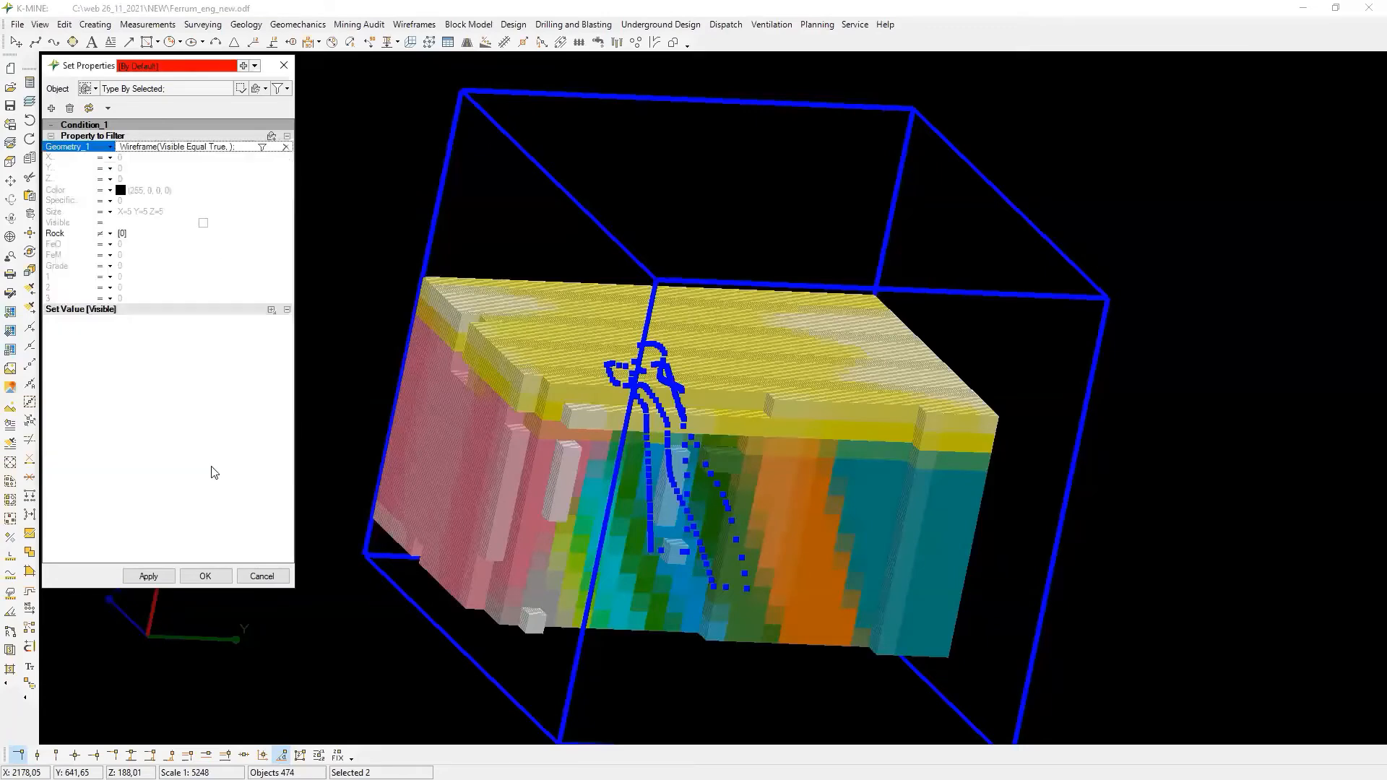
pyautogui.click(147, 577)
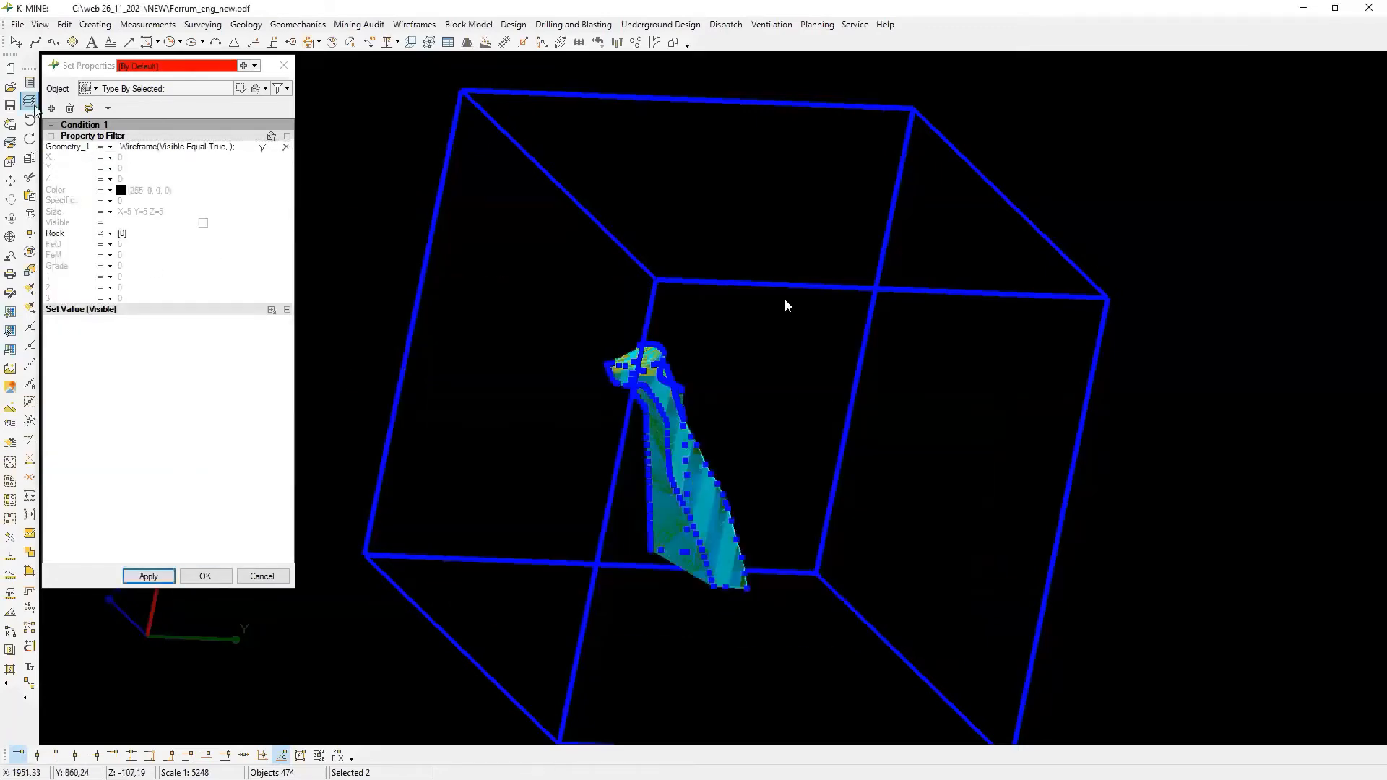
# Close the filter settings and calculate the volume and weight of the filtered block model with the parameter list reset.
pyautogui.press('Return')
pyautogui.click(468, 24)
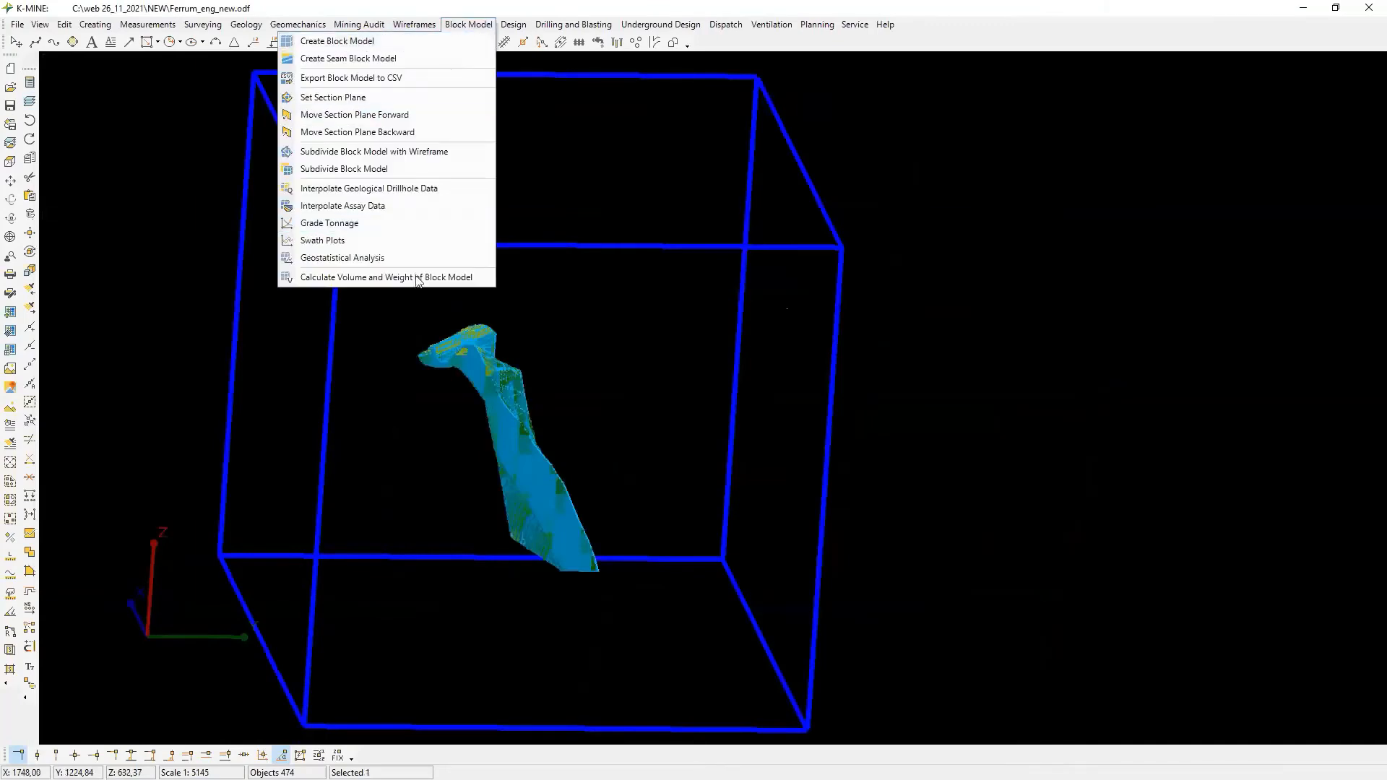
pyautogui.click(419, 278)
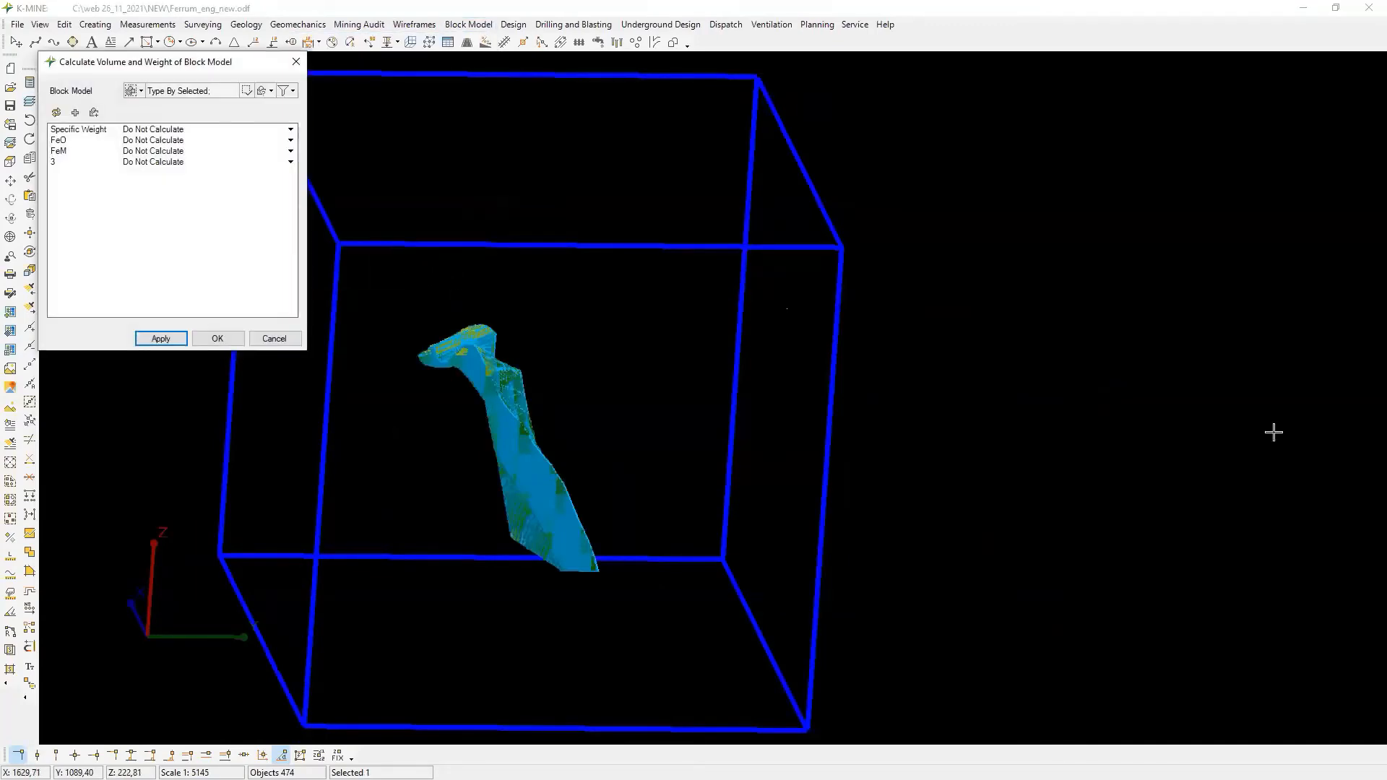
pyautogui.click(56, 112)
pyautogui.click(225, 343)
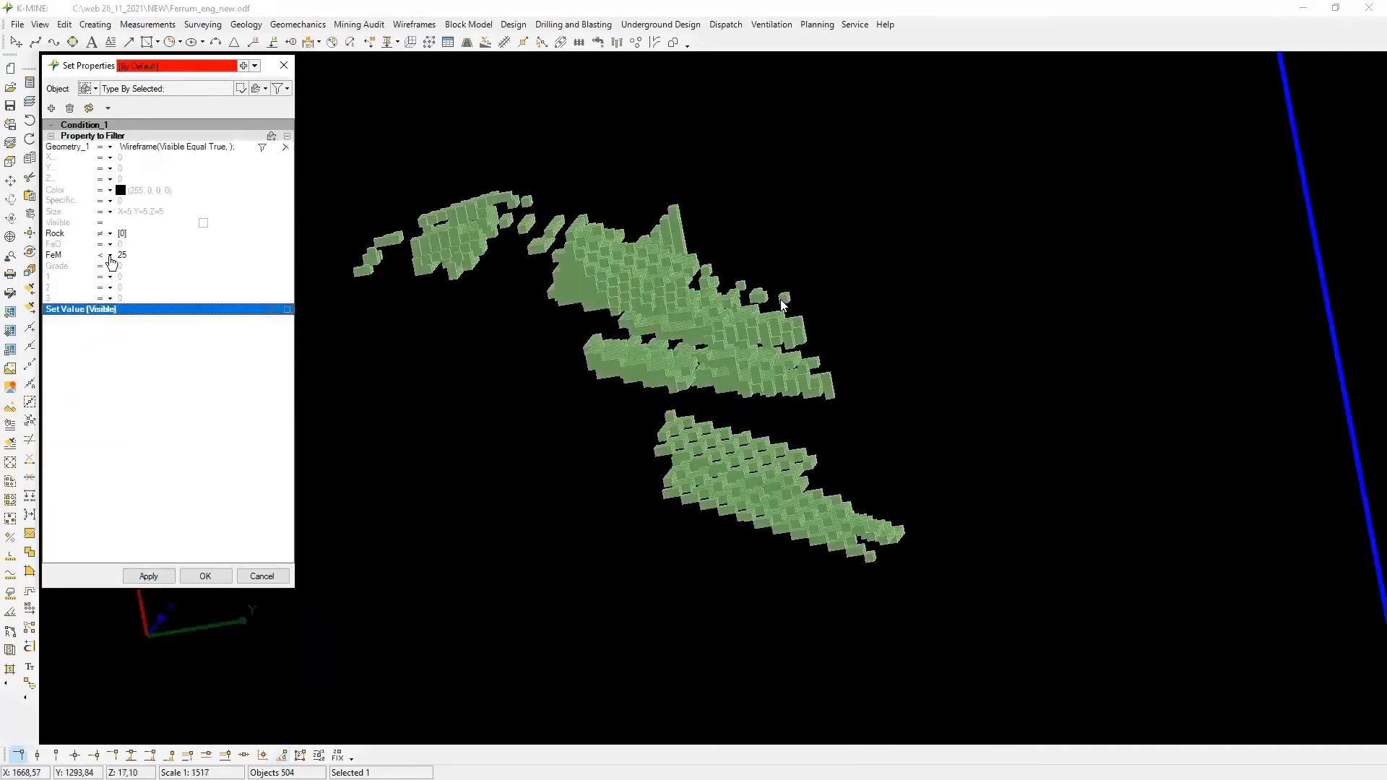
# Filter the ore body blocks to FeM greater than or equal to 25, and clear the FeM condition and apply.
pyautogui.click(109, 256)
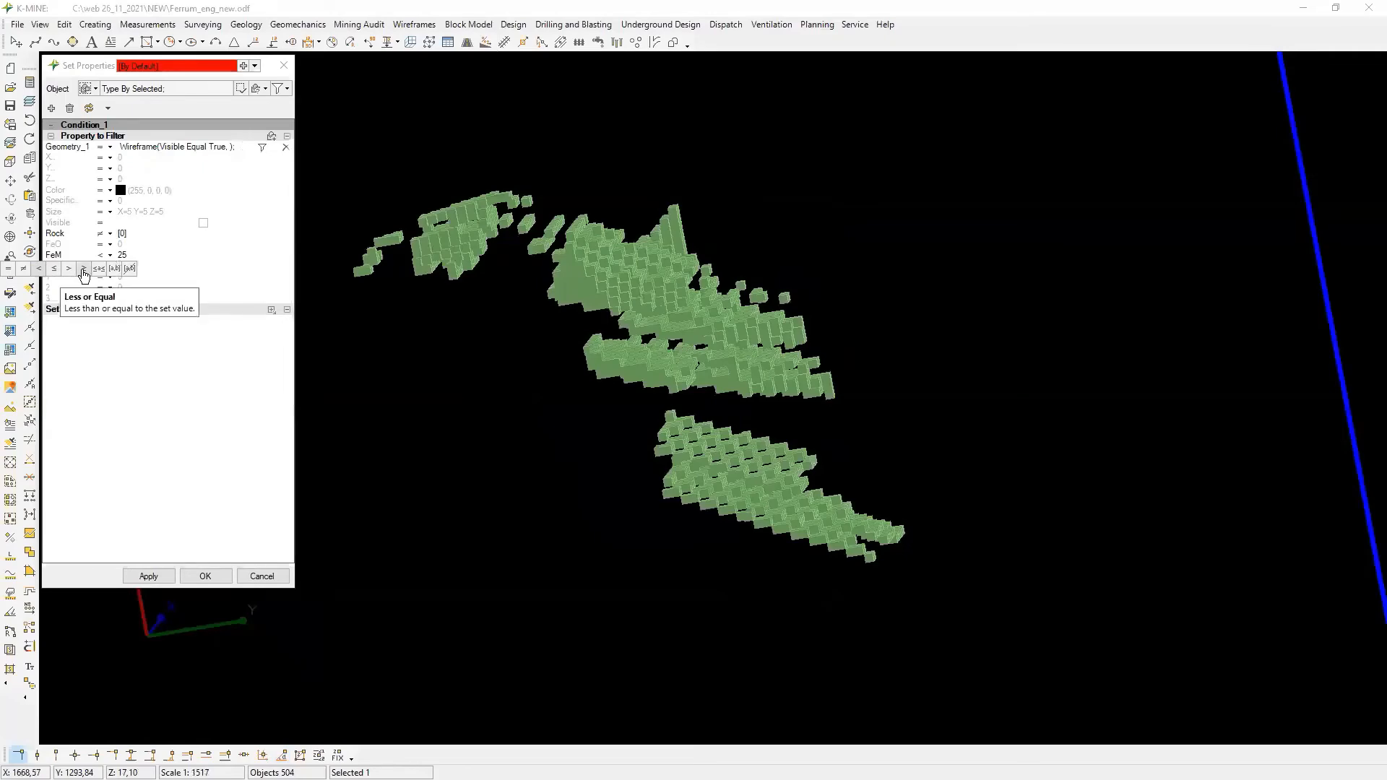
pyautogui.click(84, 269)
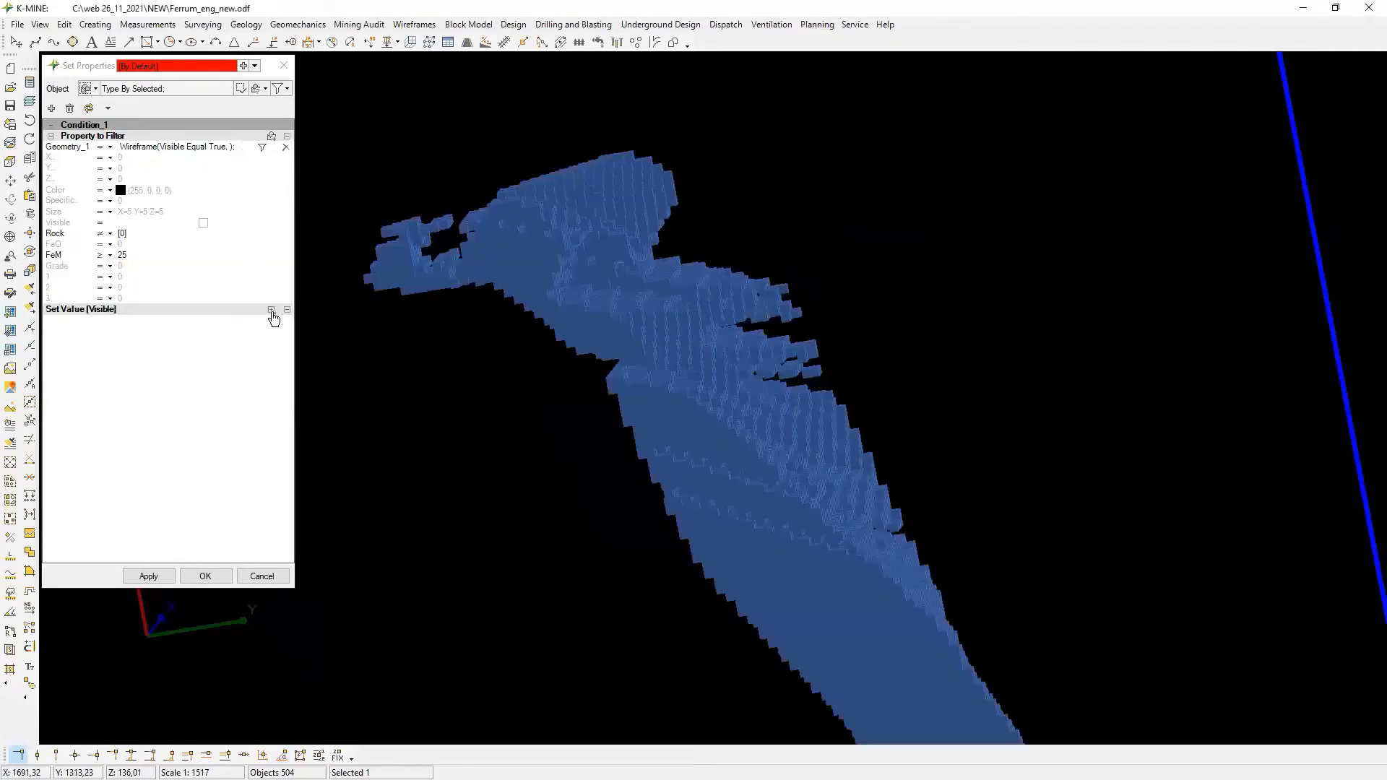
pyautogui.click(272, 312)
pyautogui.click(138, 258)
pyautogui.click(286, 257)
pyautogui.click(149, 577)
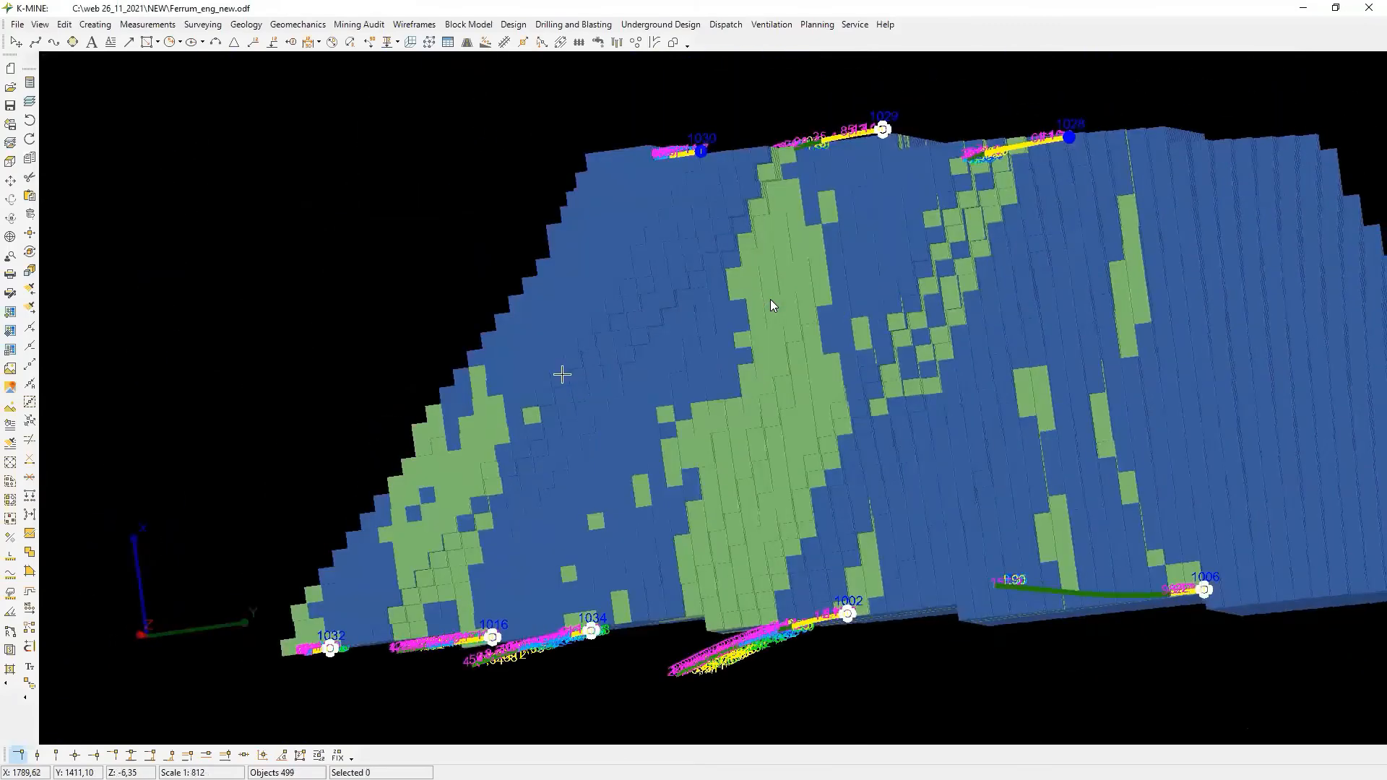
# Calculate the block model's volume and weight with FeM averaged by Weighted Average Volumetrically.
pyautogui.scroll(-3, 550, 352)
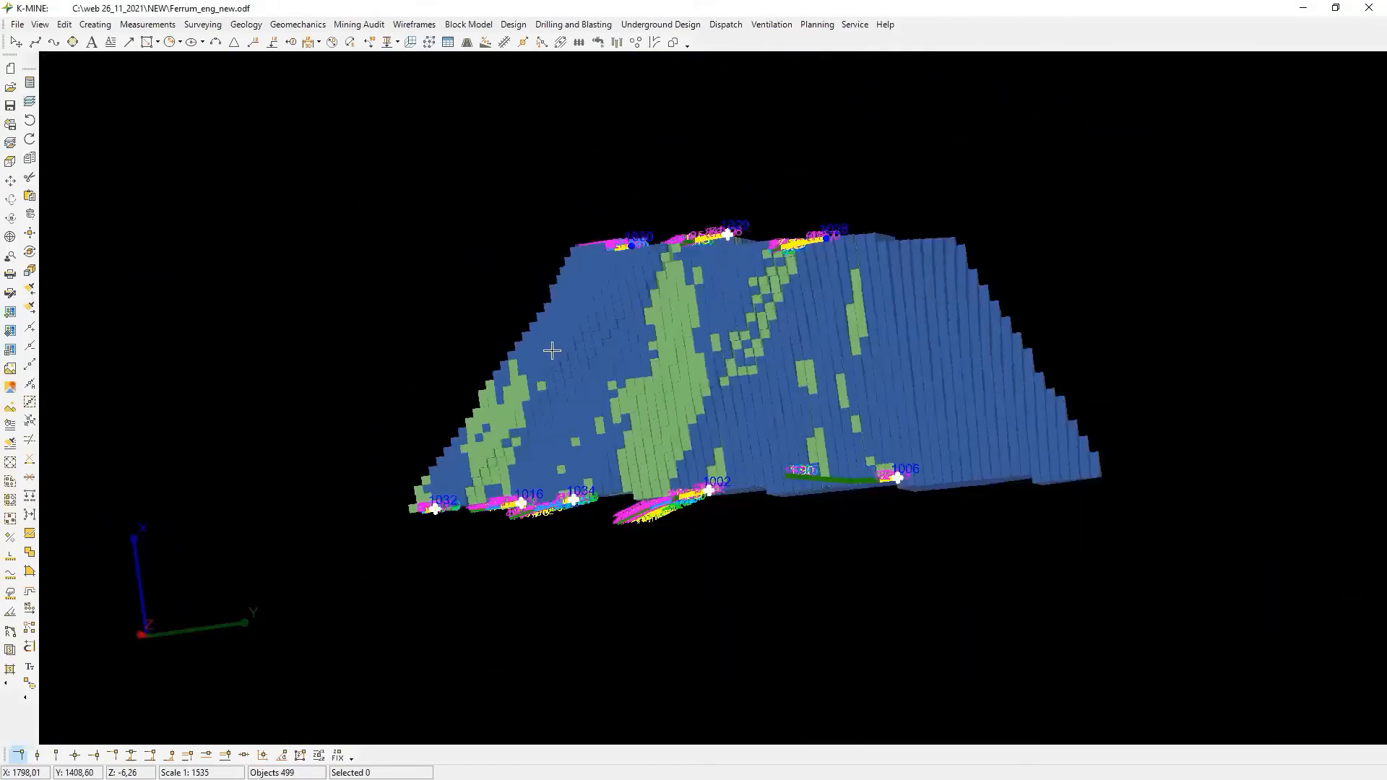
pyautogui.click(469, 24)
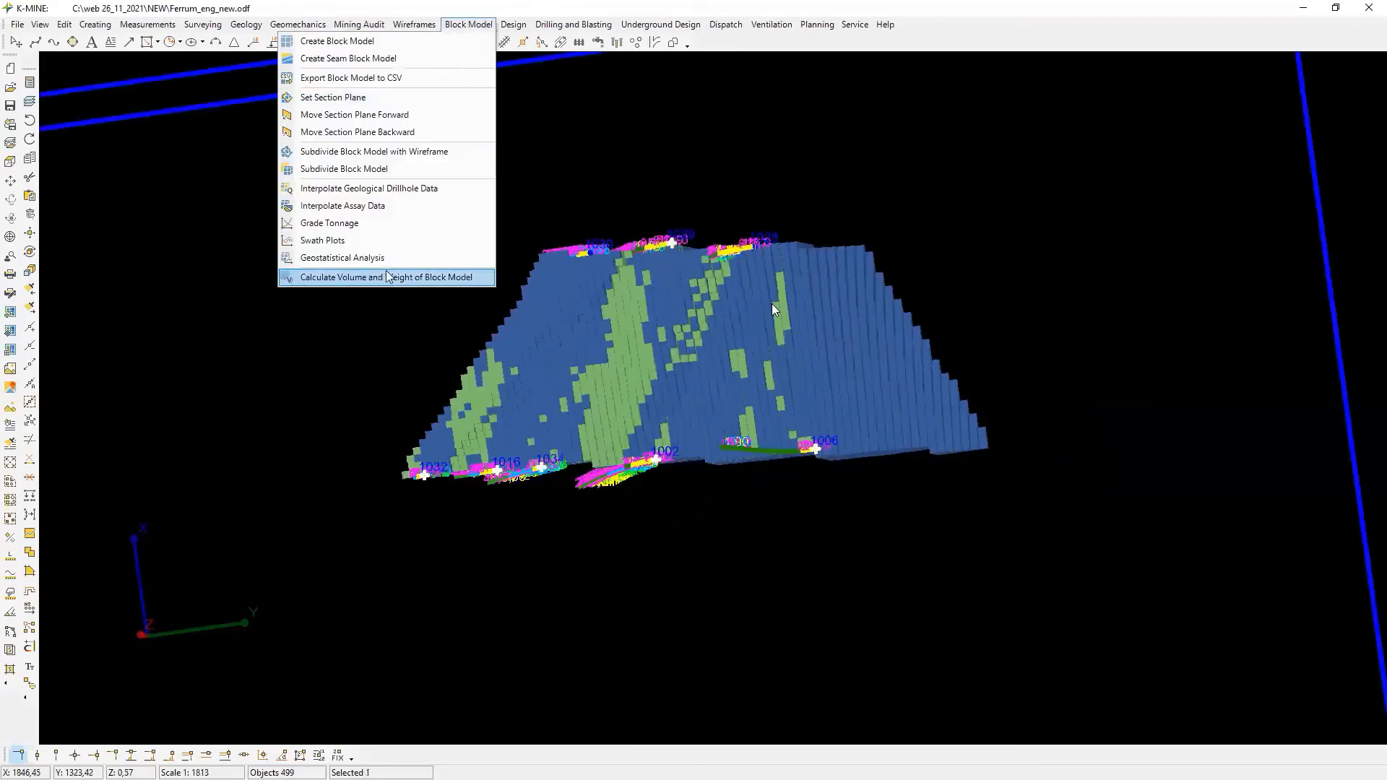
pyautogui.click(388, 276)
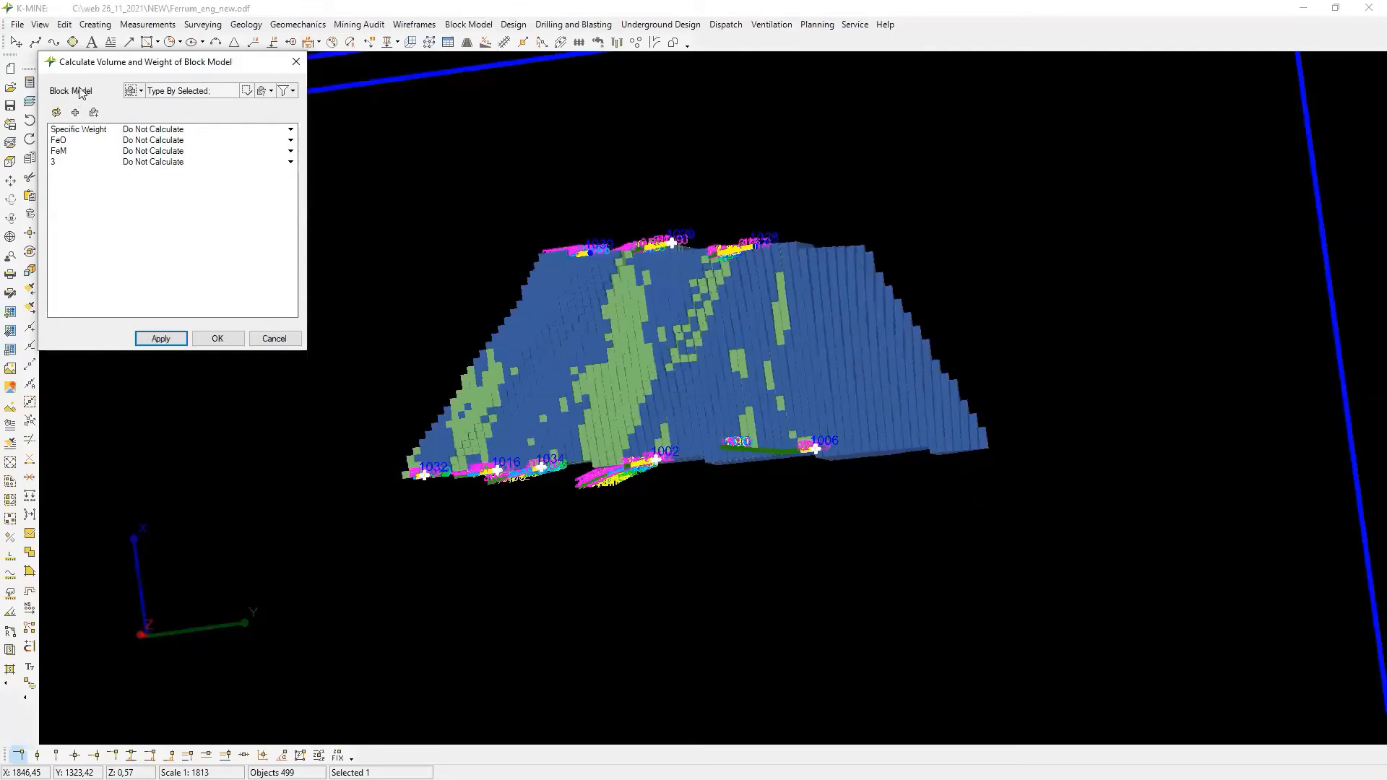
pyautogui.click(283, 153)
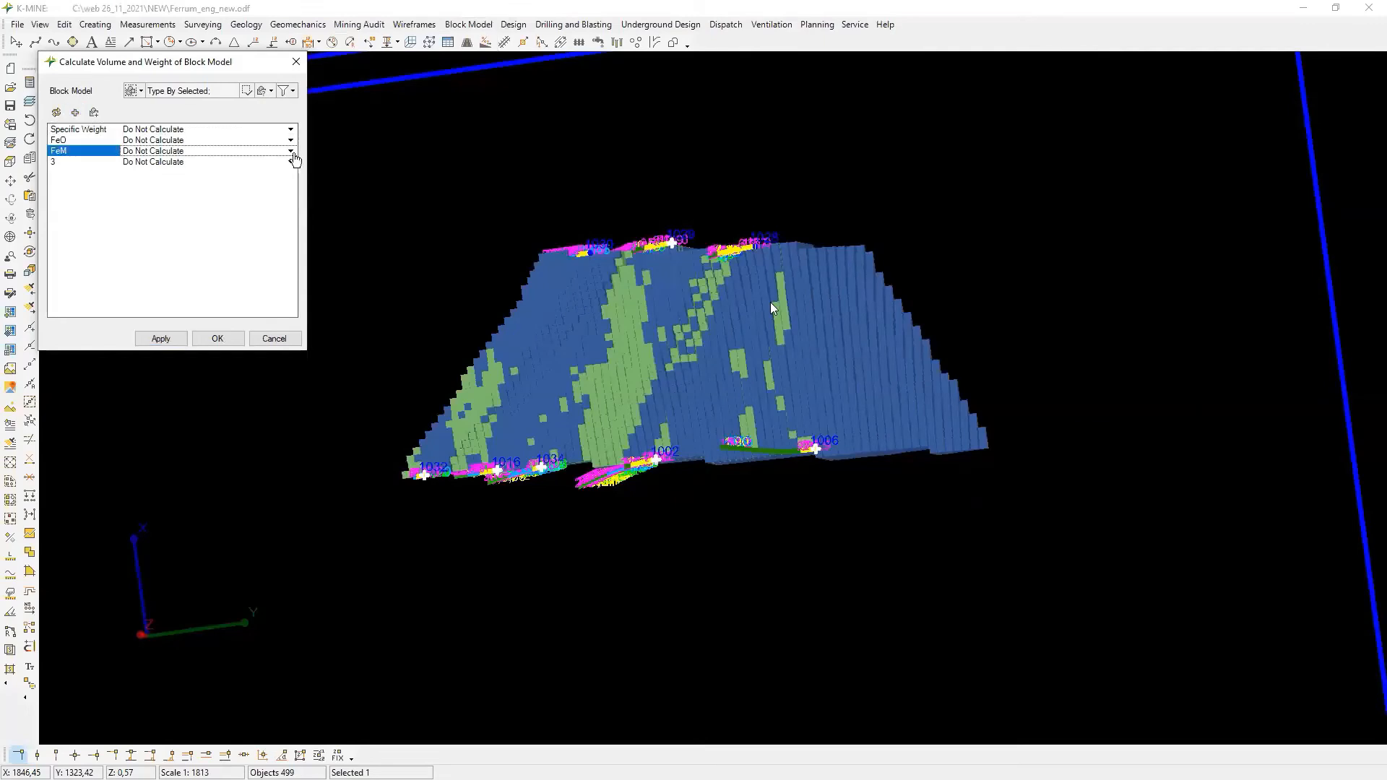
pyautogui.click(291, 151)
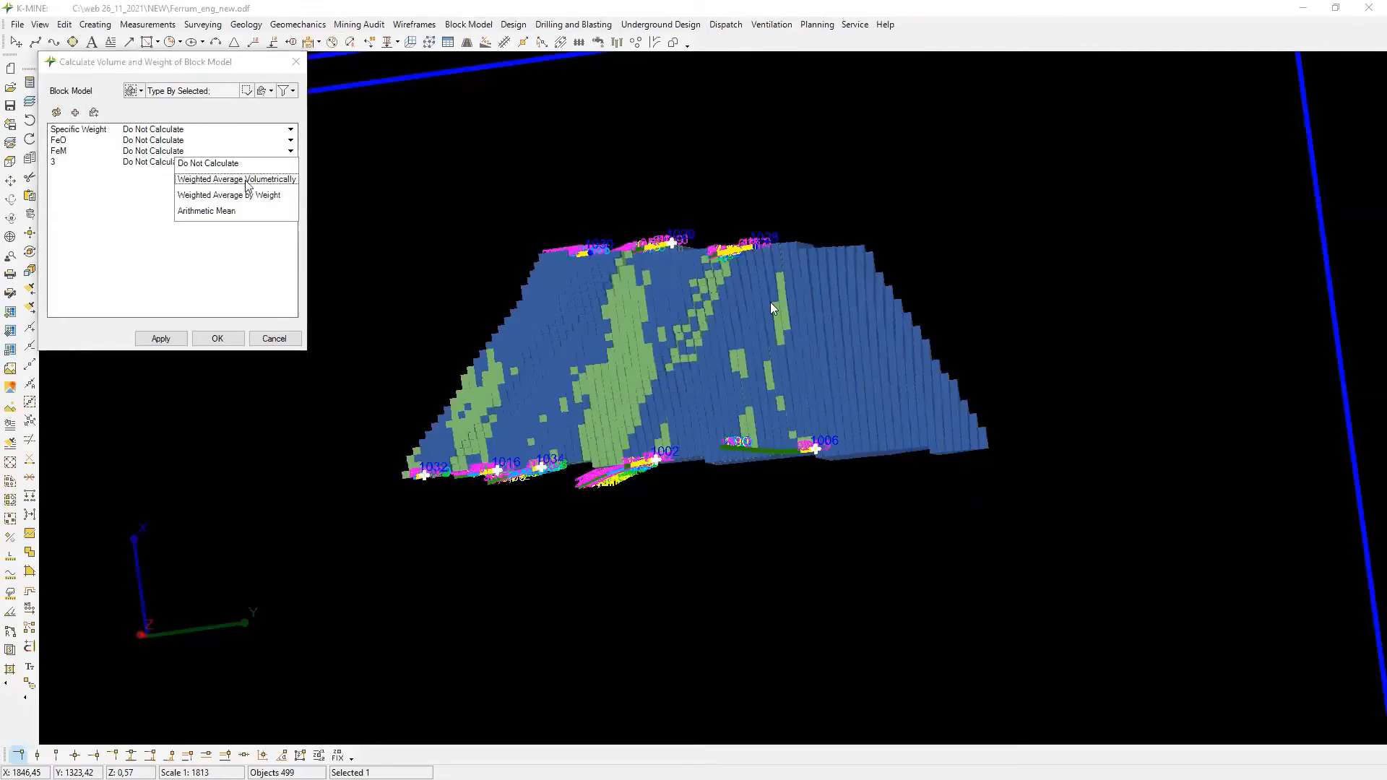
pyautogui.click(238, 180)
pyautogui.click(160, 338)
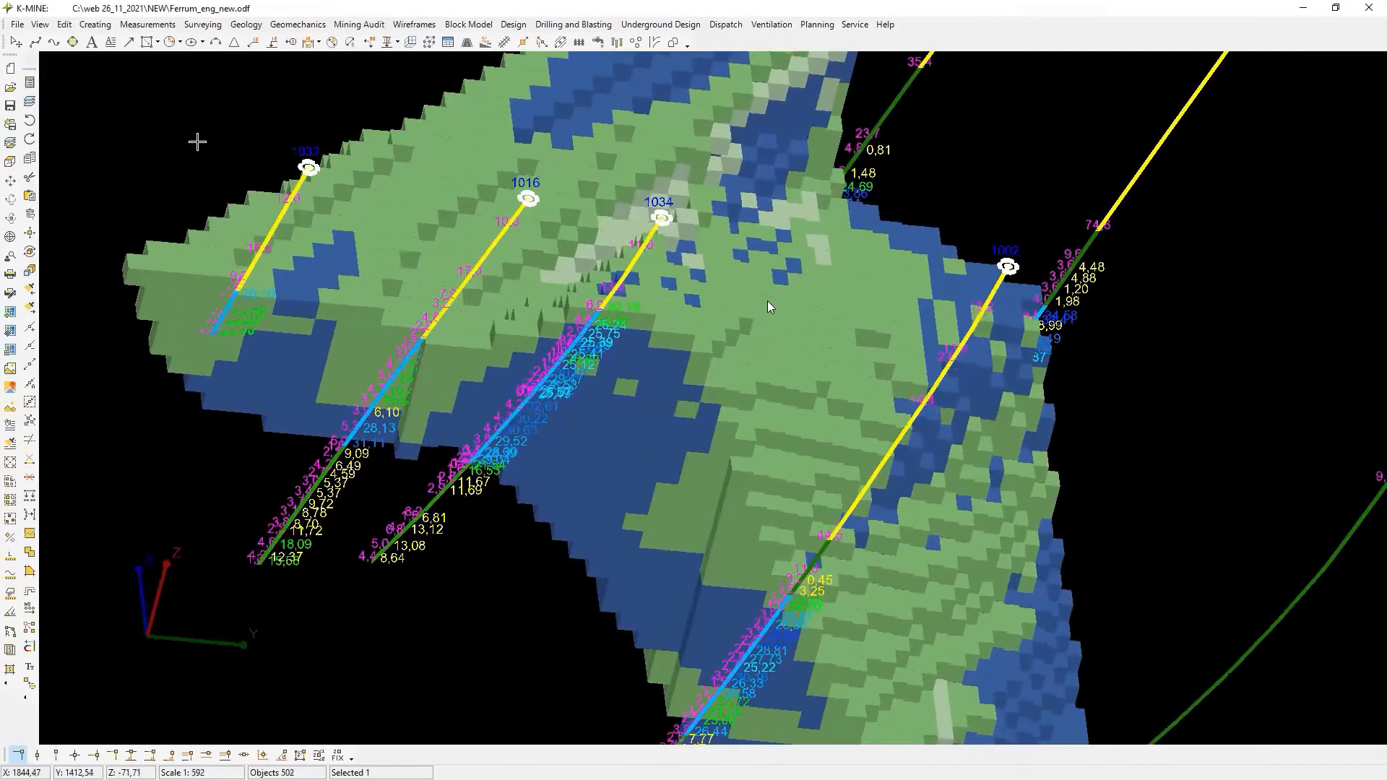
# Open the volume and weight calculation for the block model.
pyautogui.click(468, 24)
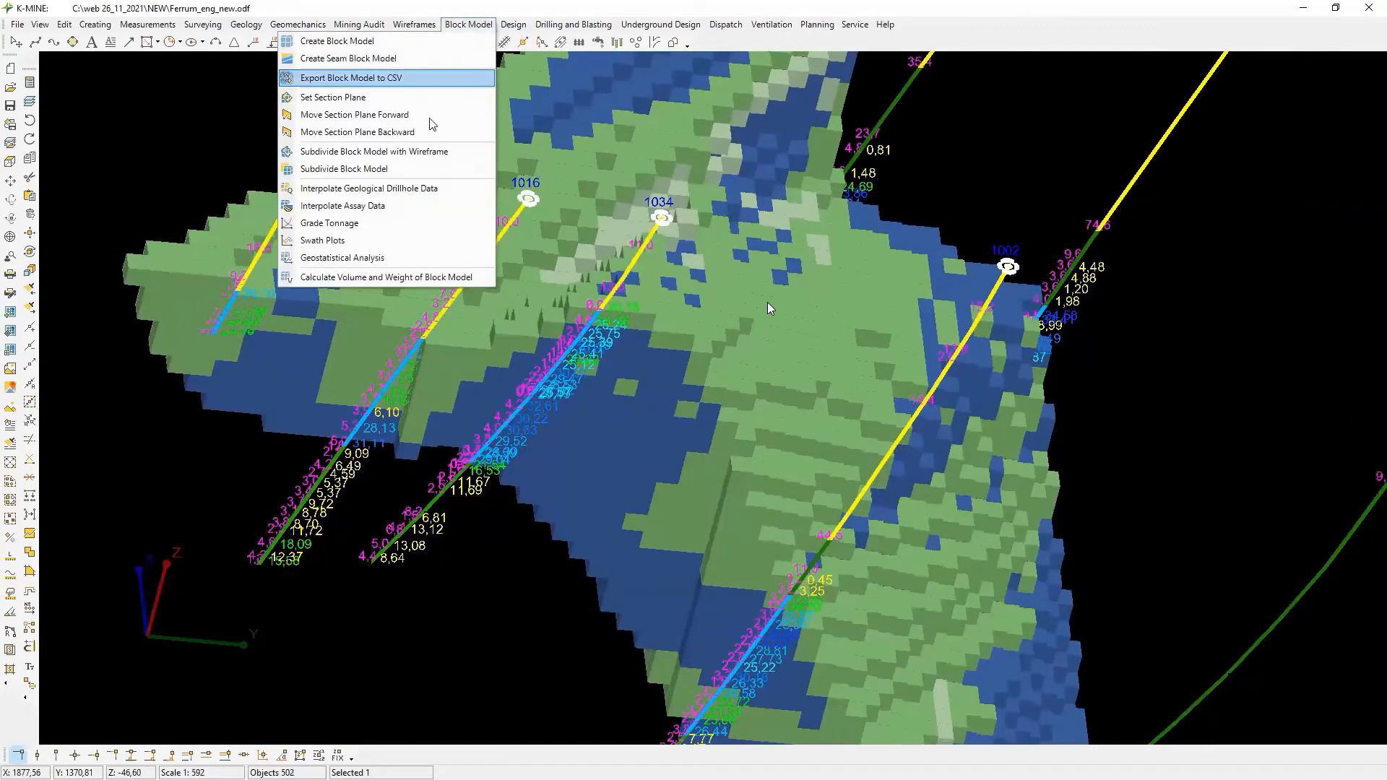
pyautogui.click(369, 278)
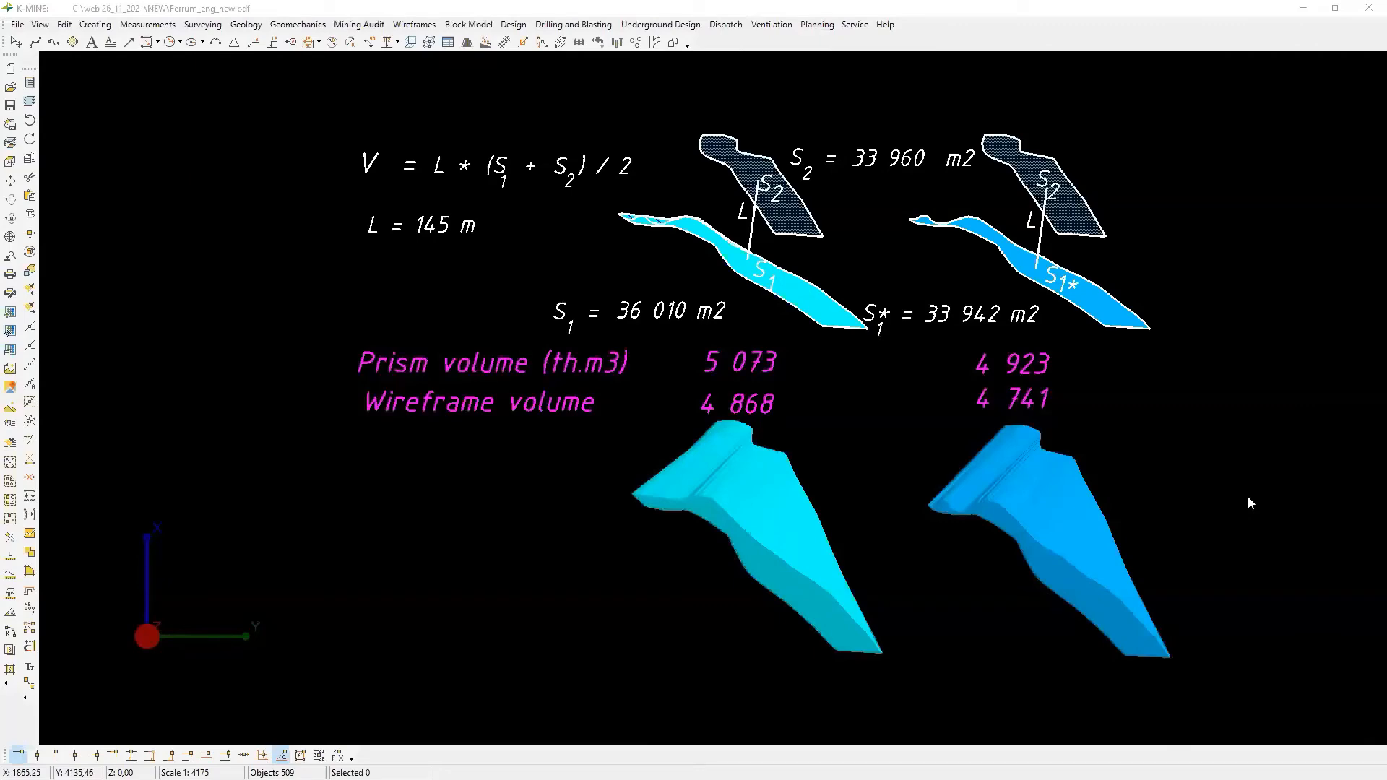
# Examine the hatched areas on section S1 and compare sections S1 and S1* with their areas and their prism and wireframe volumes.
pyautogui.scroll(2, 650, 217)
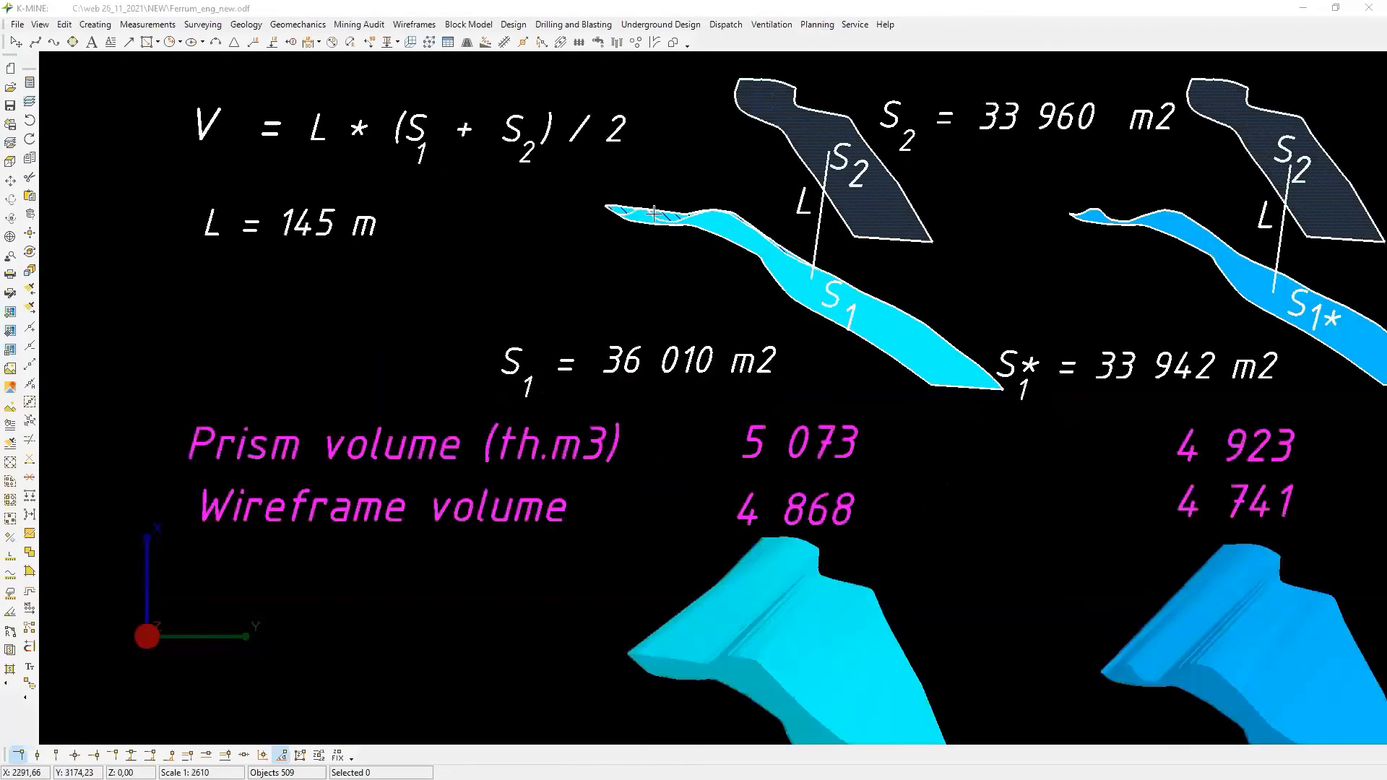
pyautogui.scroll(4, 654, 213)
pyautogui.click(672, 238)
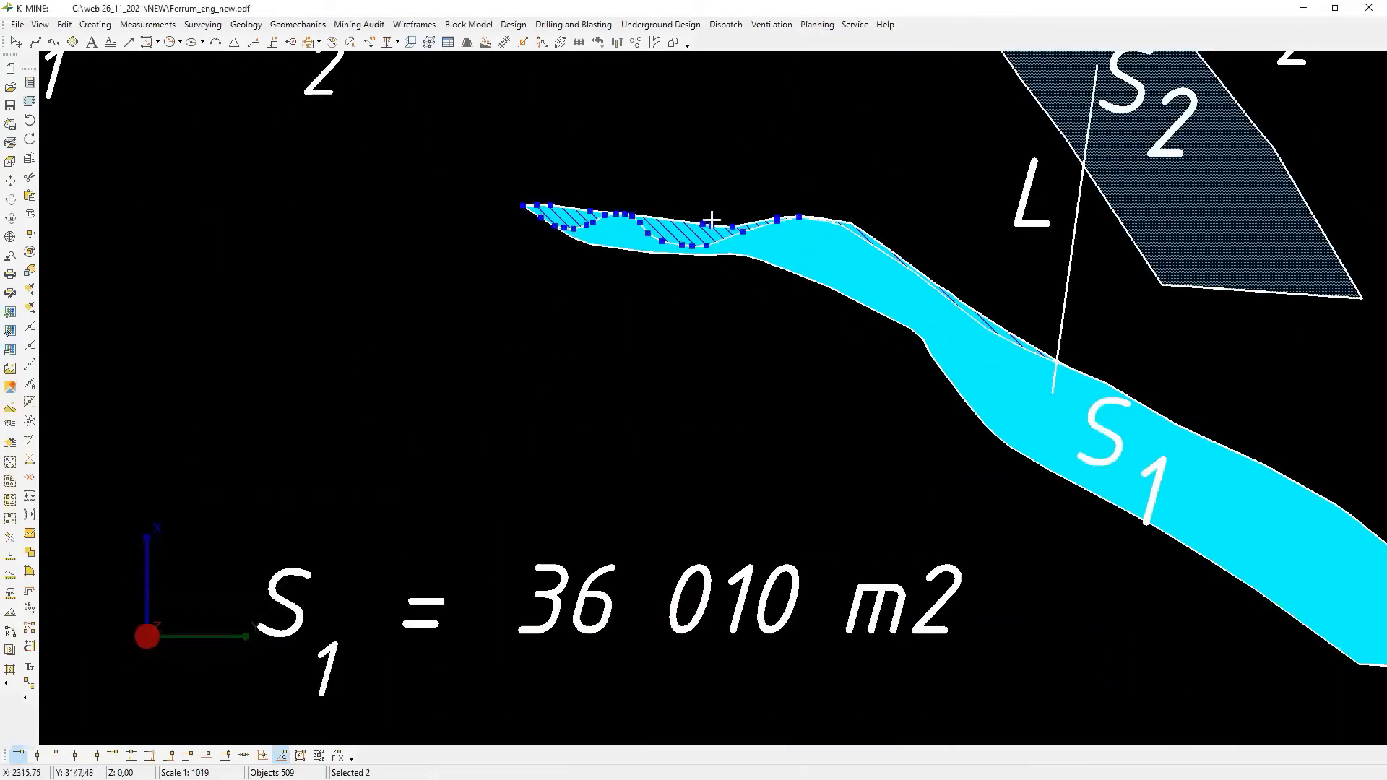
pyautogui.scroll(-3, 860, 289)
pyautogui.press('Escape')
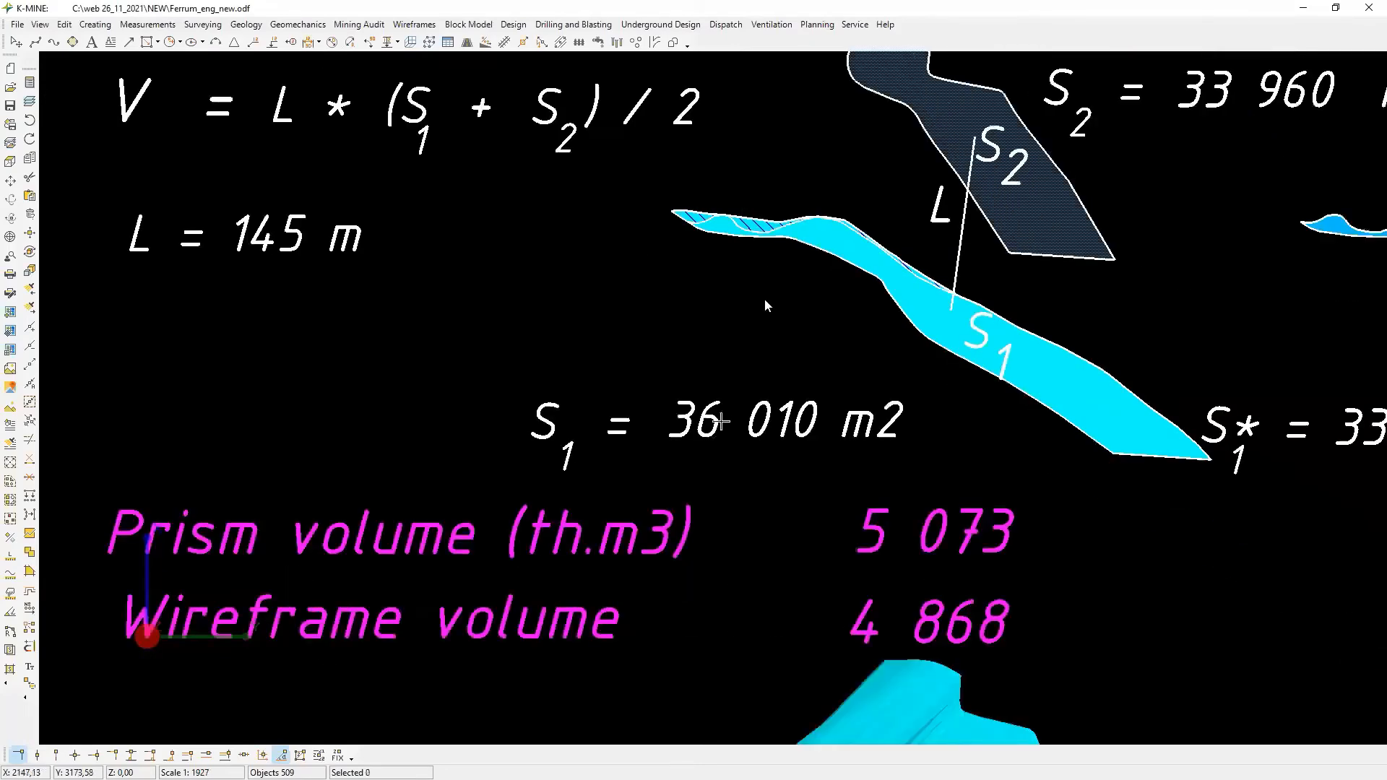
pyautogui.scroll(-3, 553, 383)
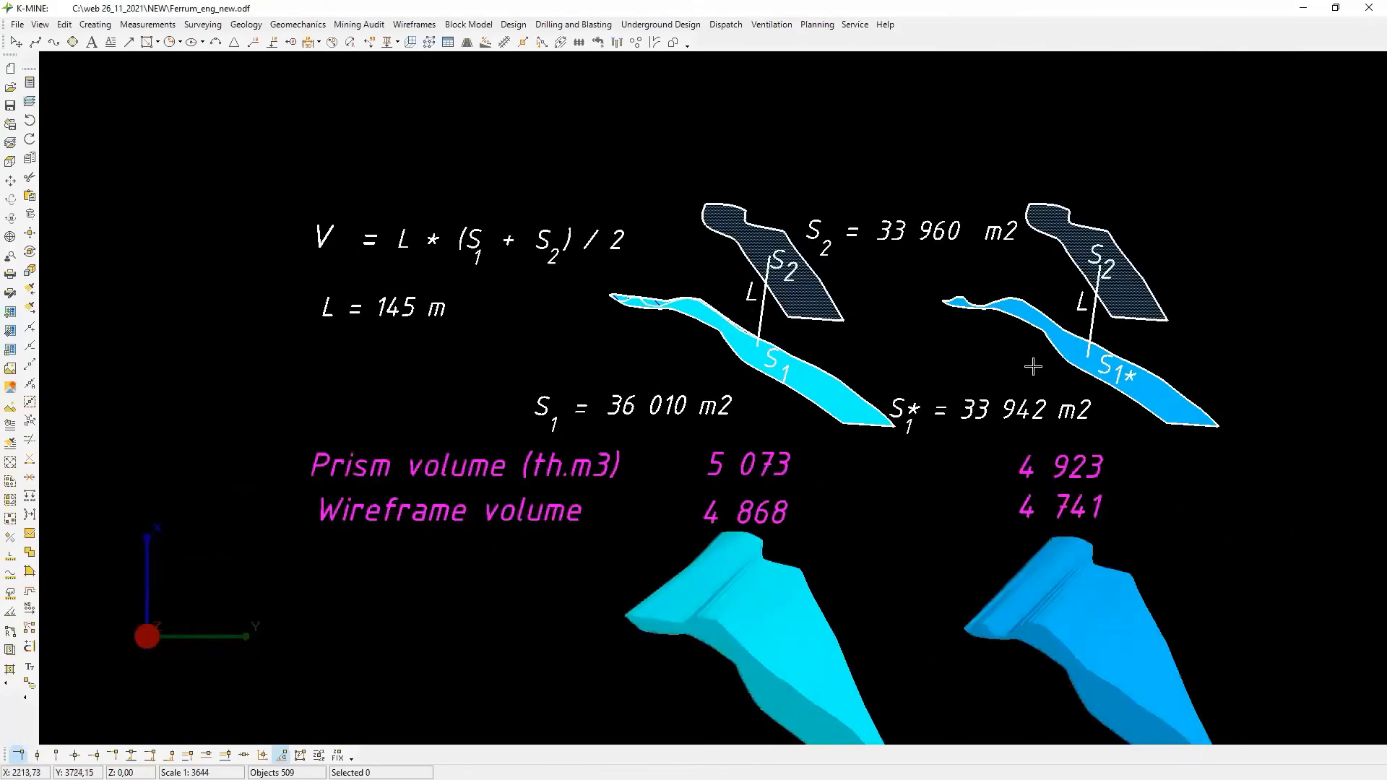
pyautogui.scroll(4, 988, 291)
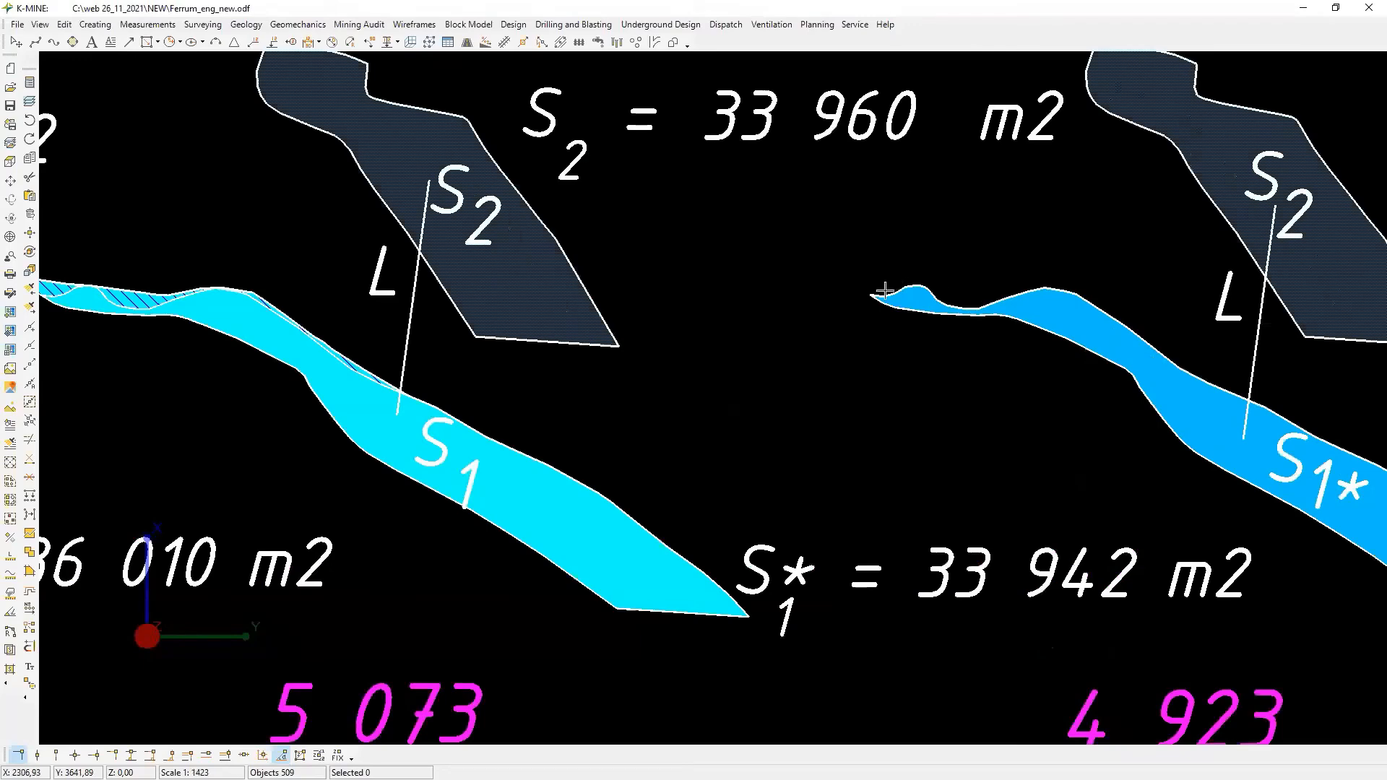
pyautogui.scroll(-7, 925, 511)
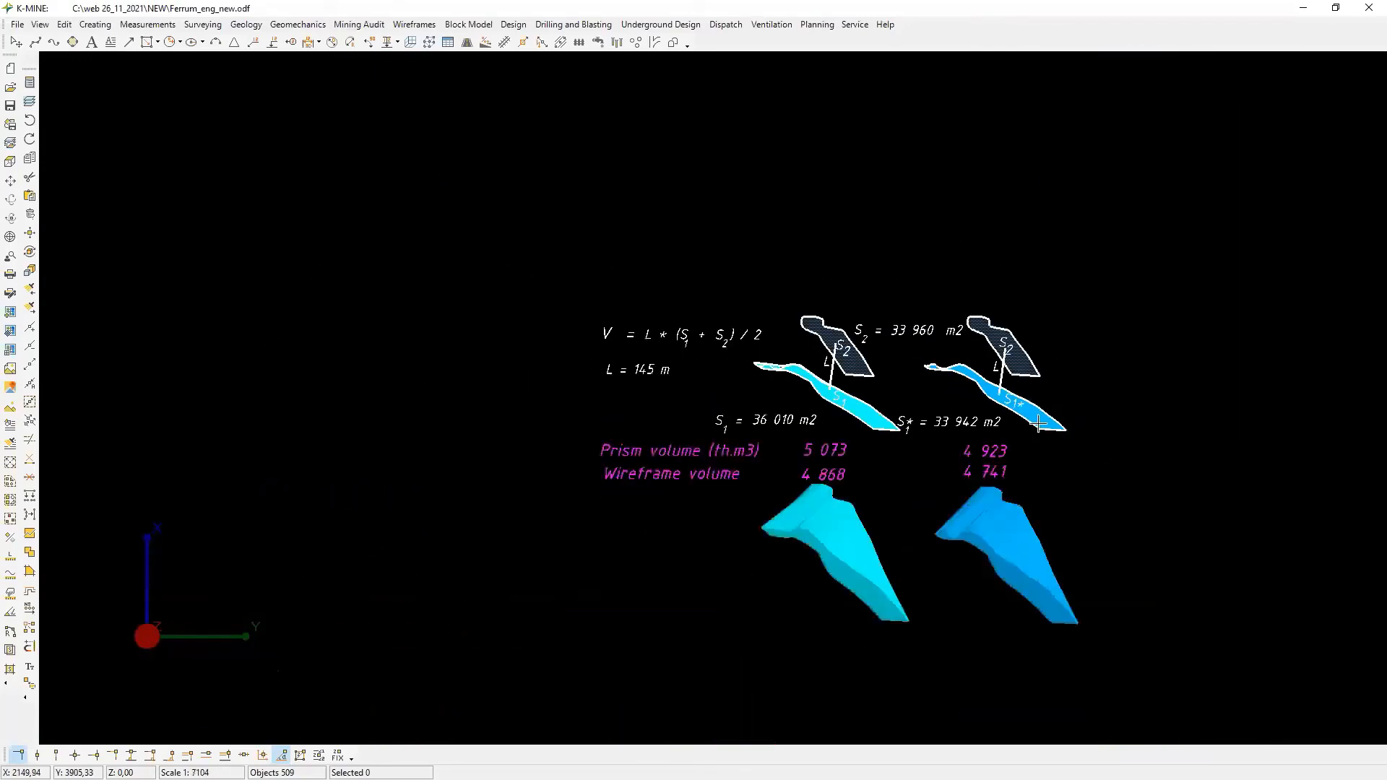